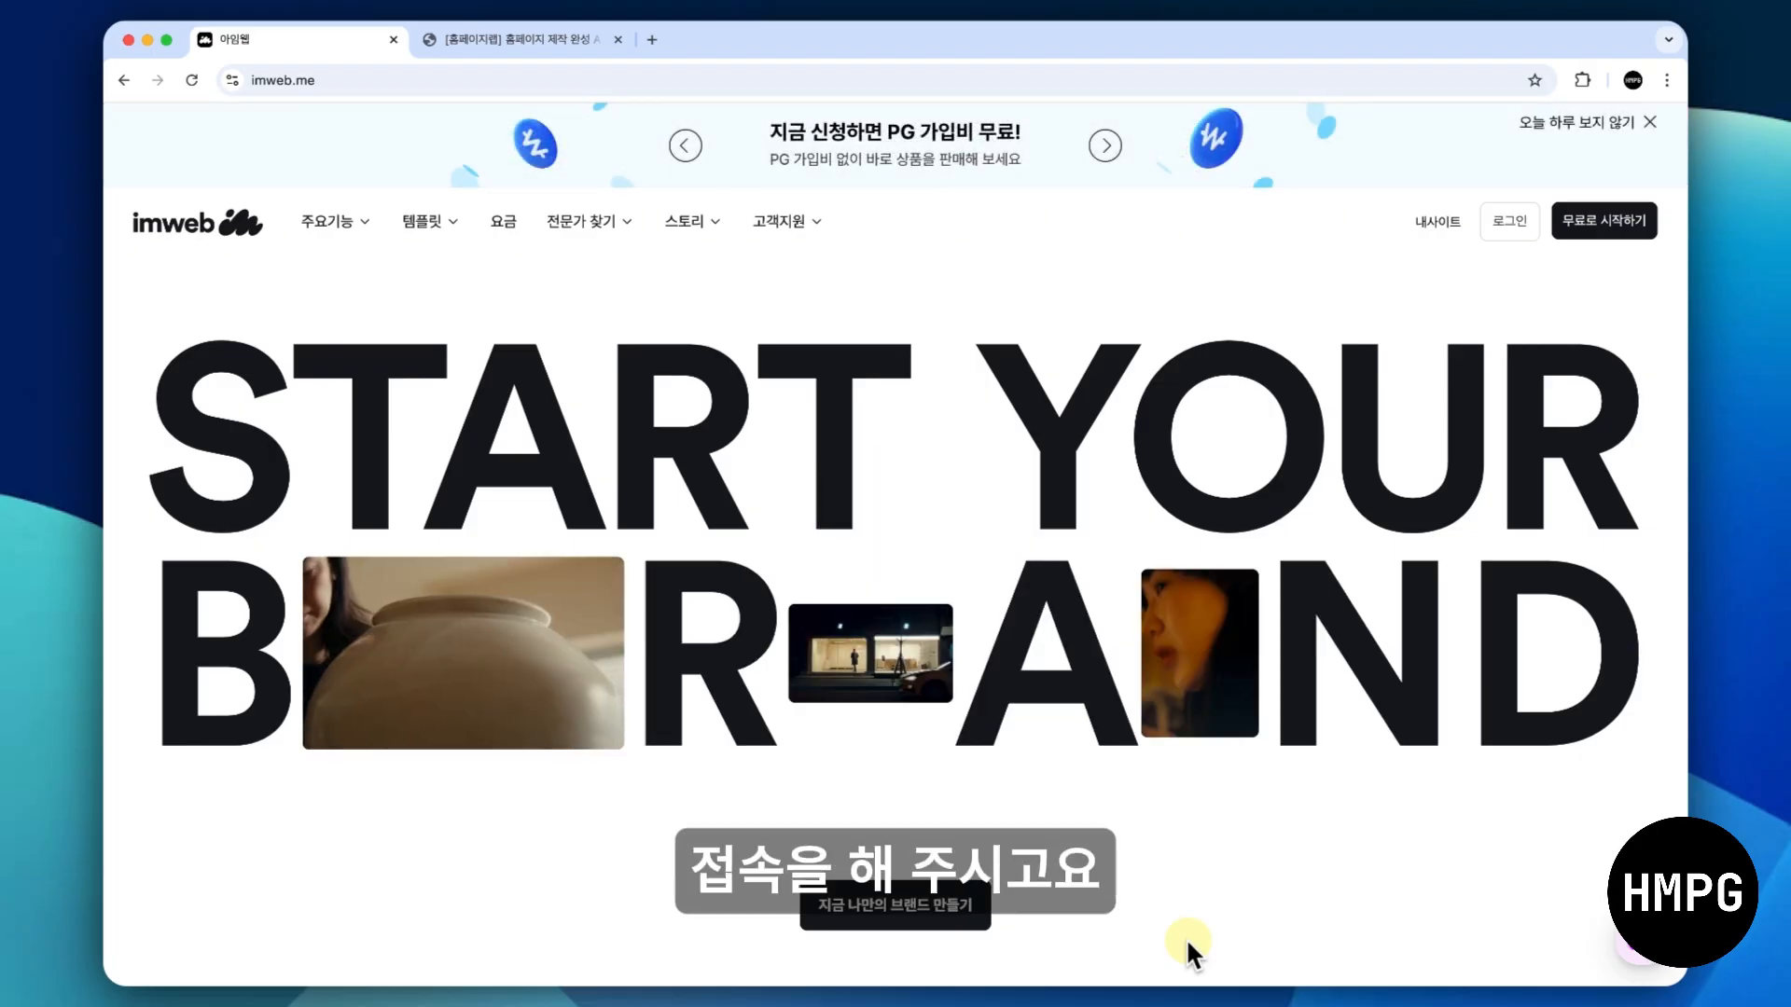
# - Log in to imweb with the account's e-mail and password, and open the list of the account's own sites
pyautogui.click(1508, 224)
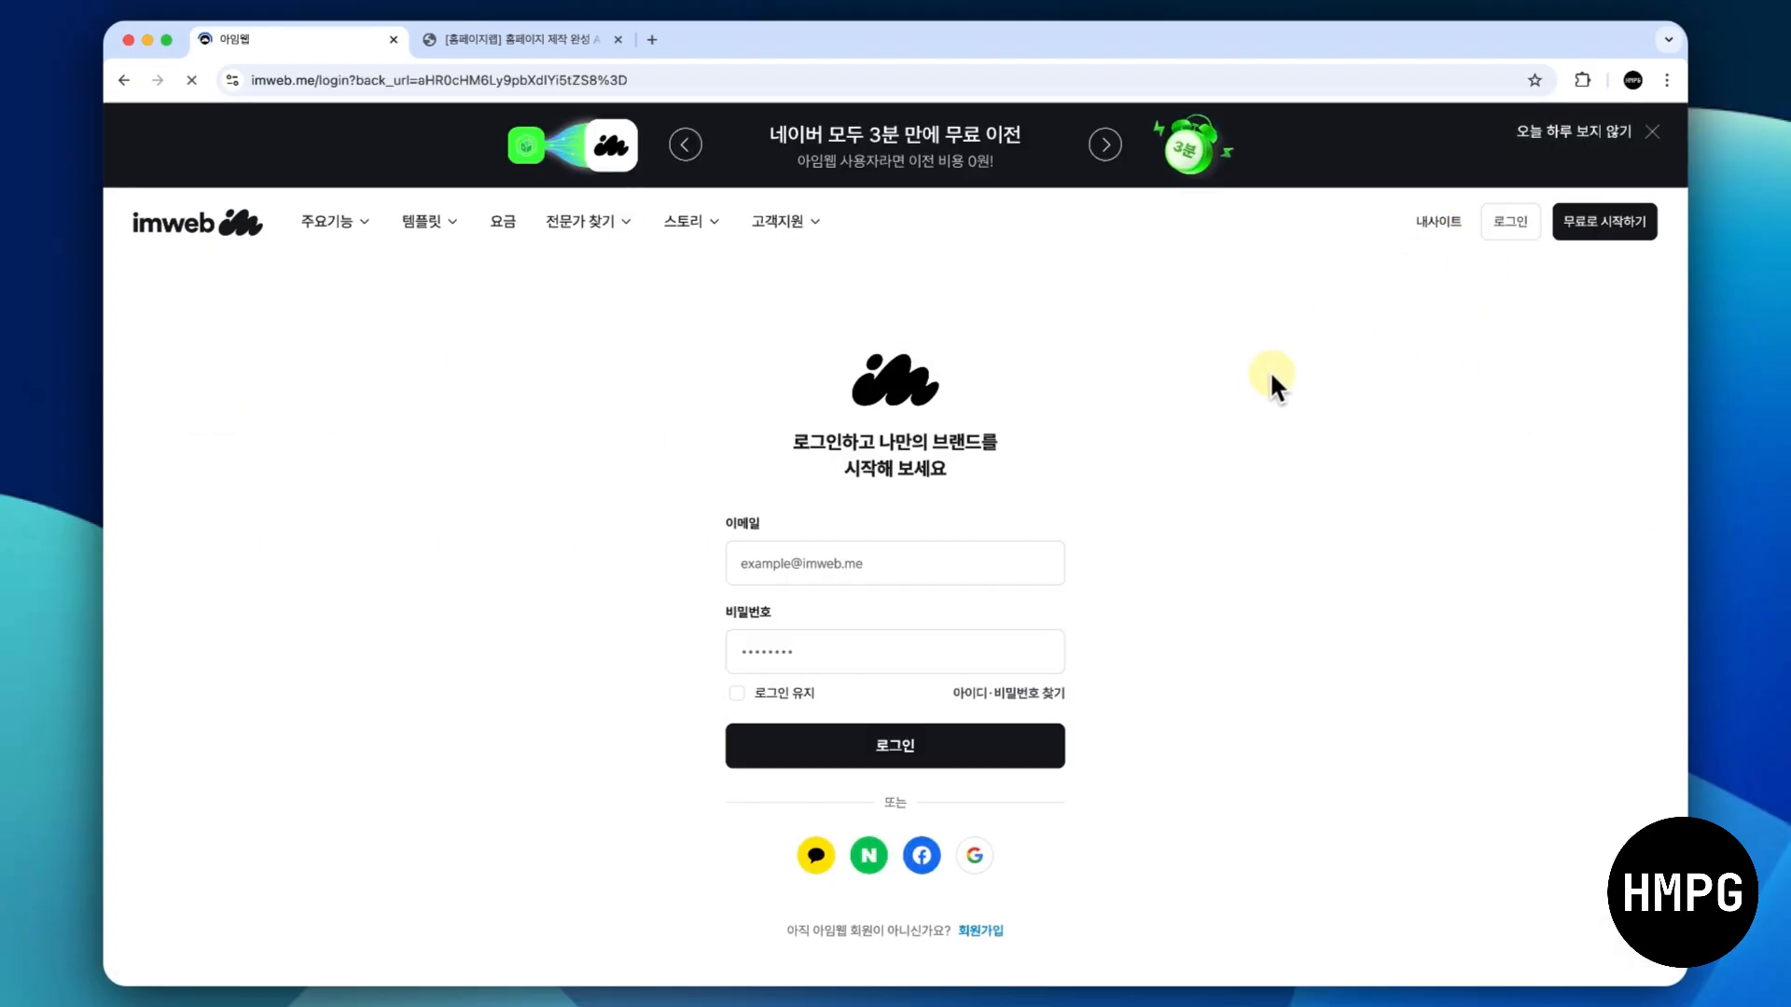
pyautogui.click(910, 558)
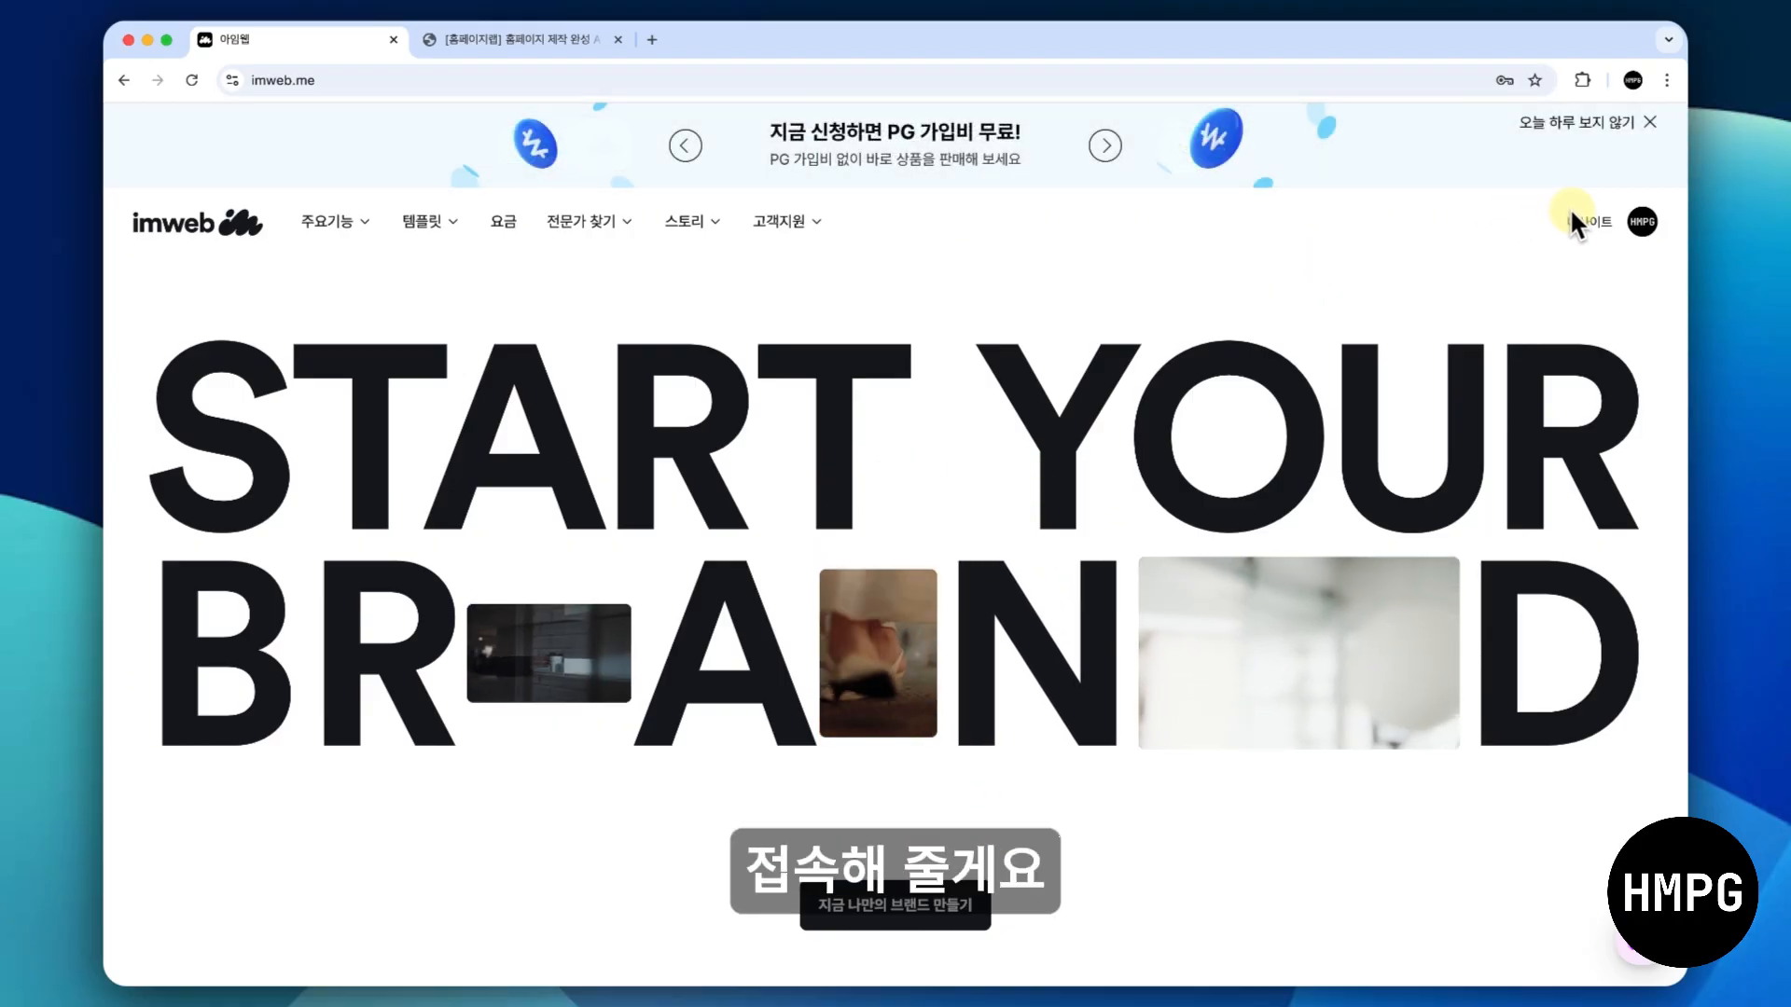
pyautogui.click(1586, 220)
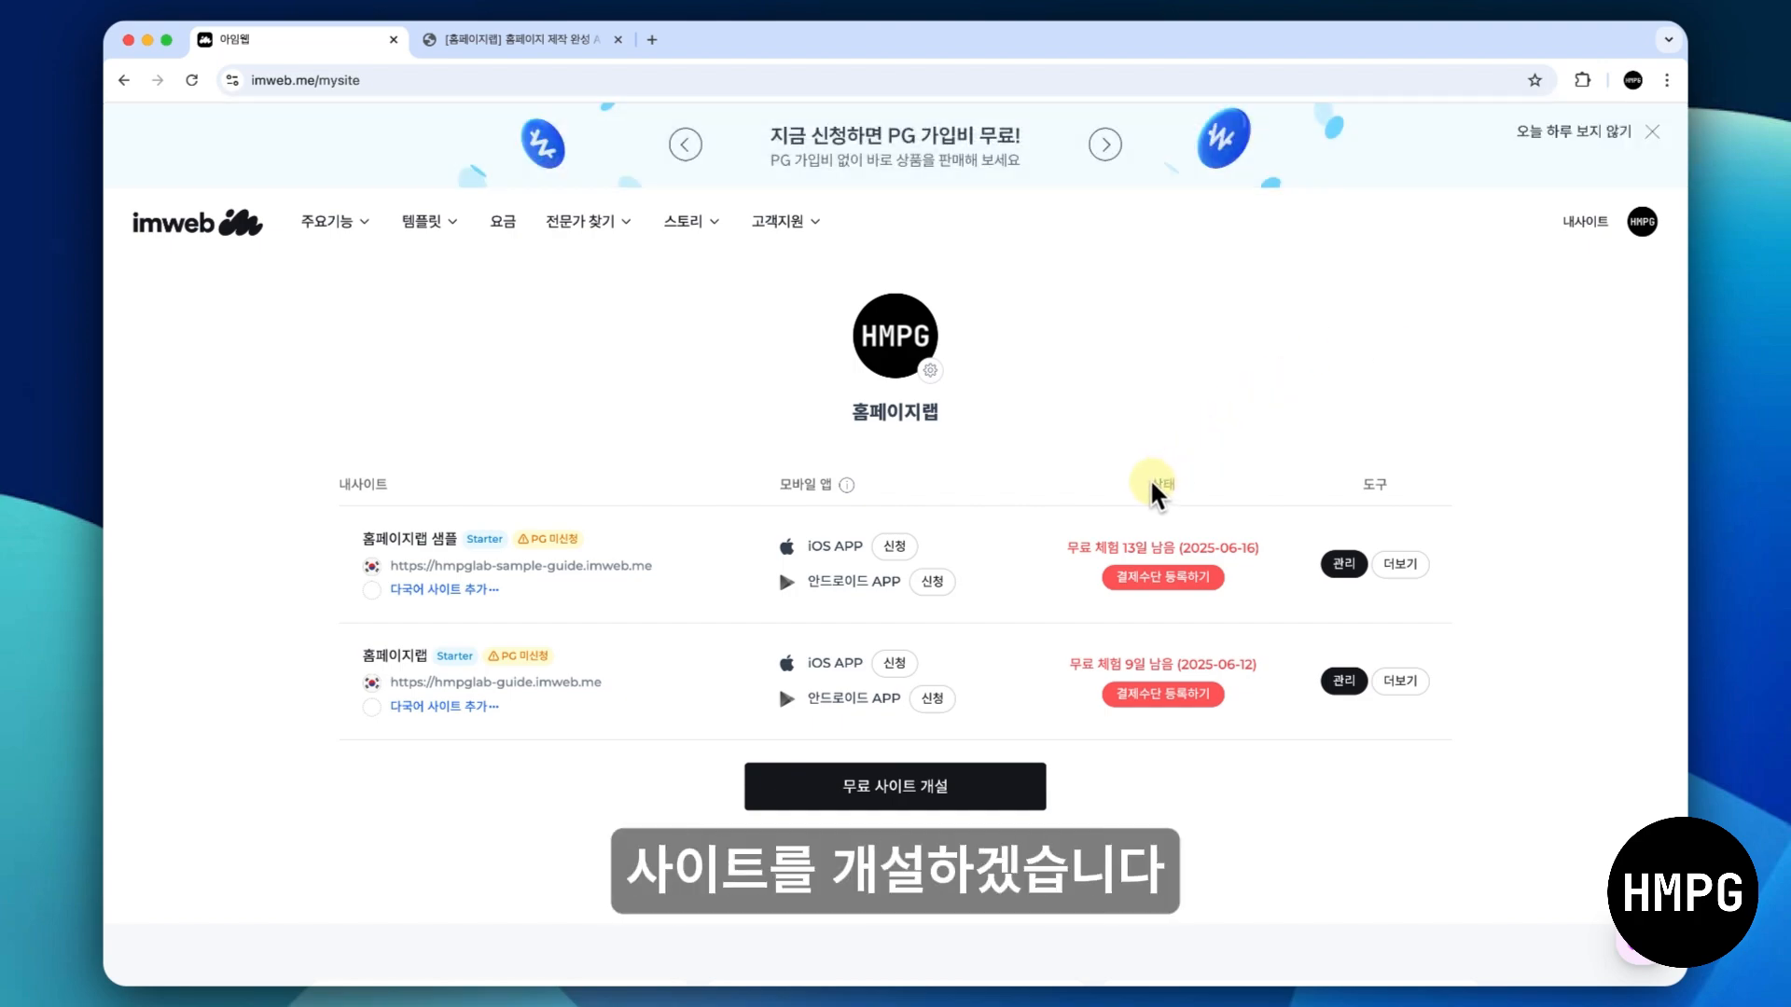
# - Start a new free site and open the preview of the Blank. template in the 예약·기타 category
pyautogui.click(961, 785)
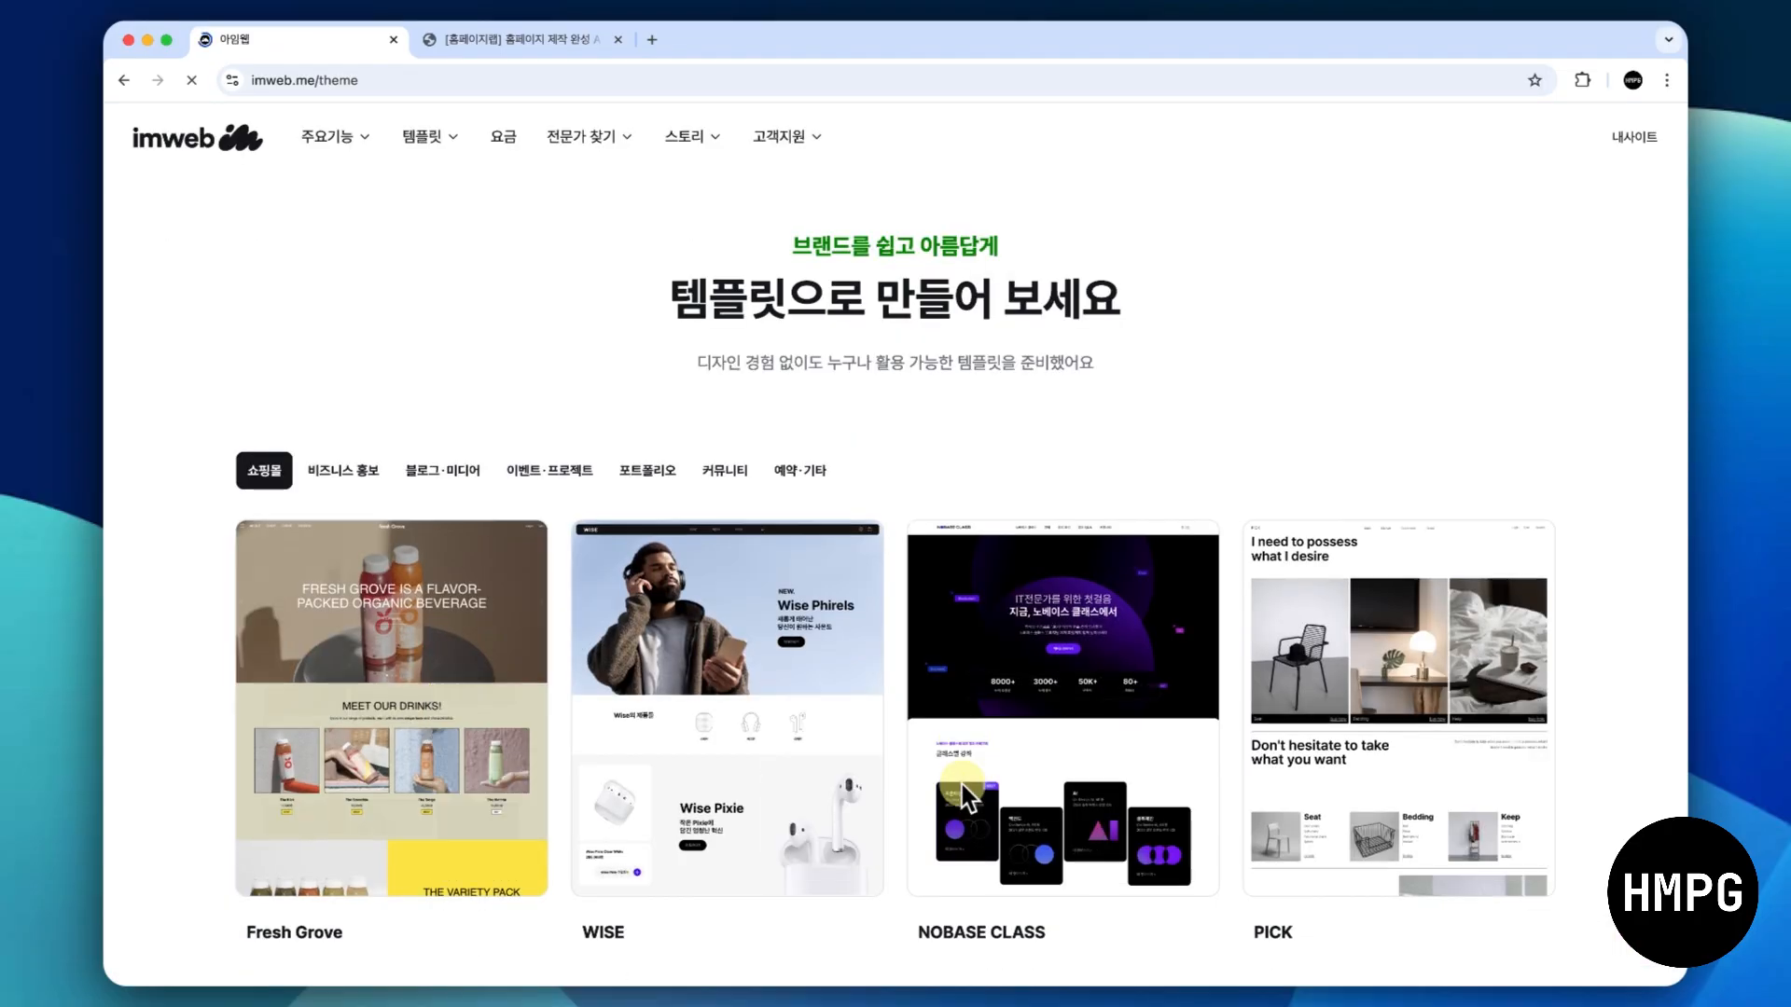
pyautogui.scroll(-10, 961, 786)
pyautogui.scroll(-15, 960, 789)
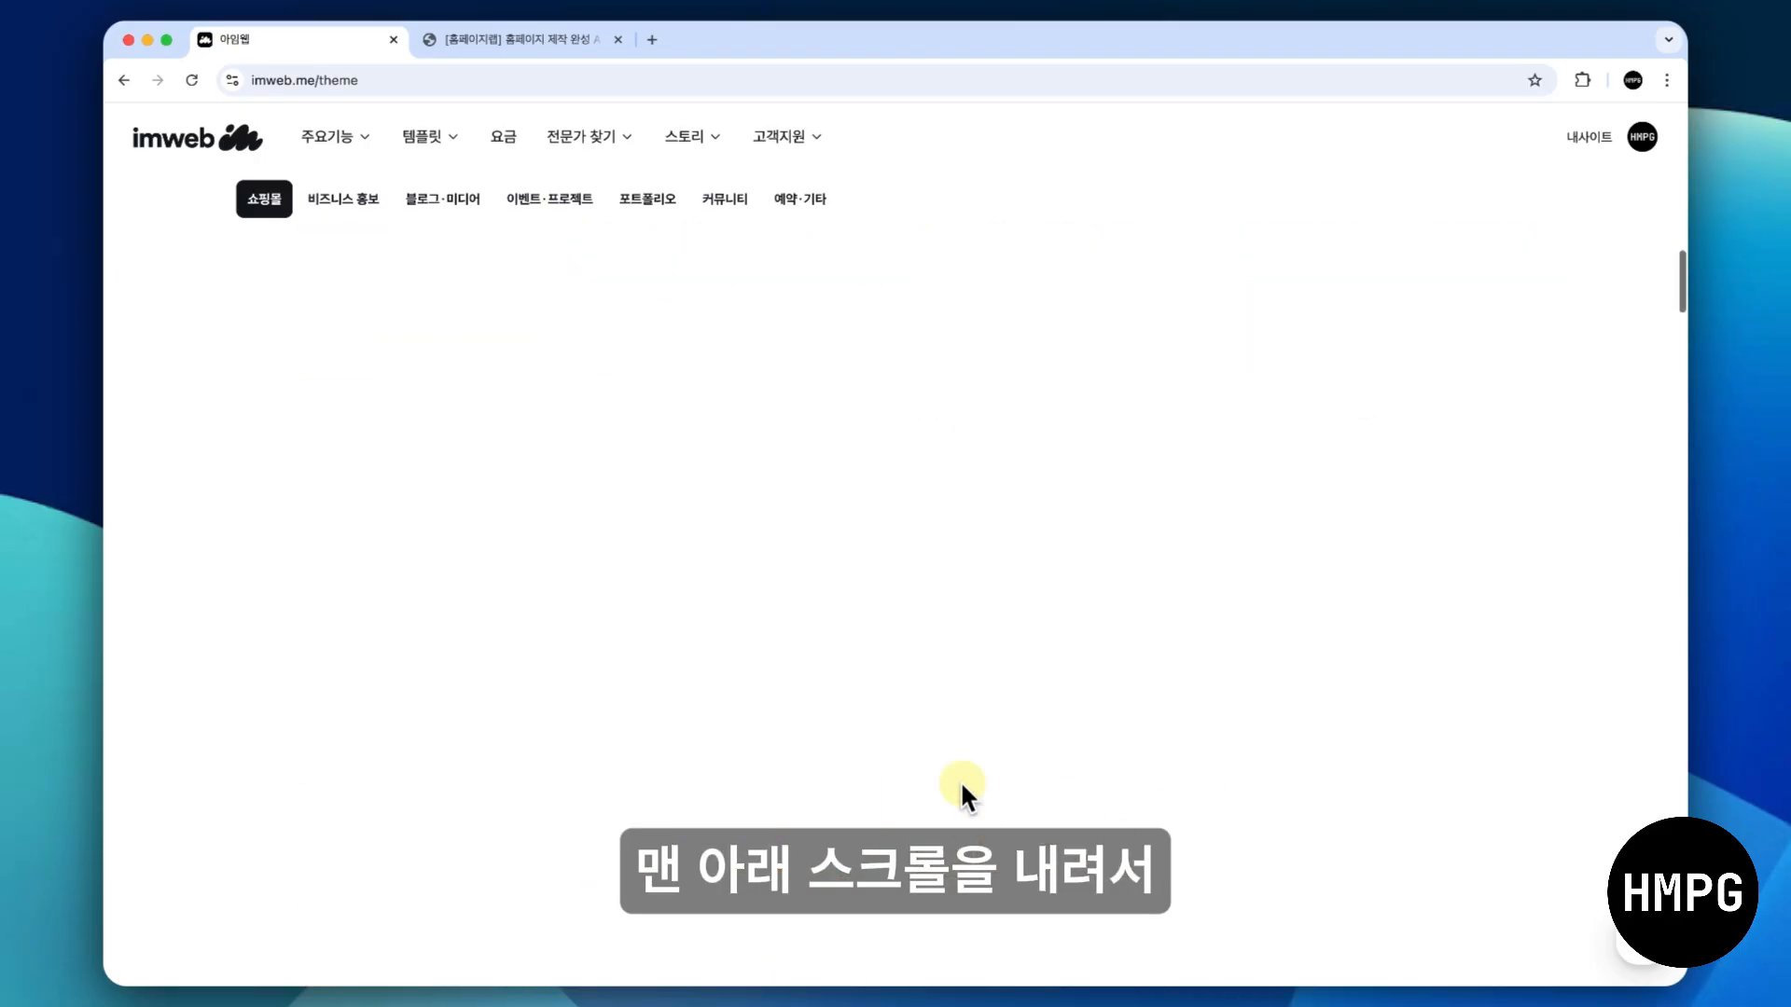
pyautogui.scroll(-20, 962, 791)
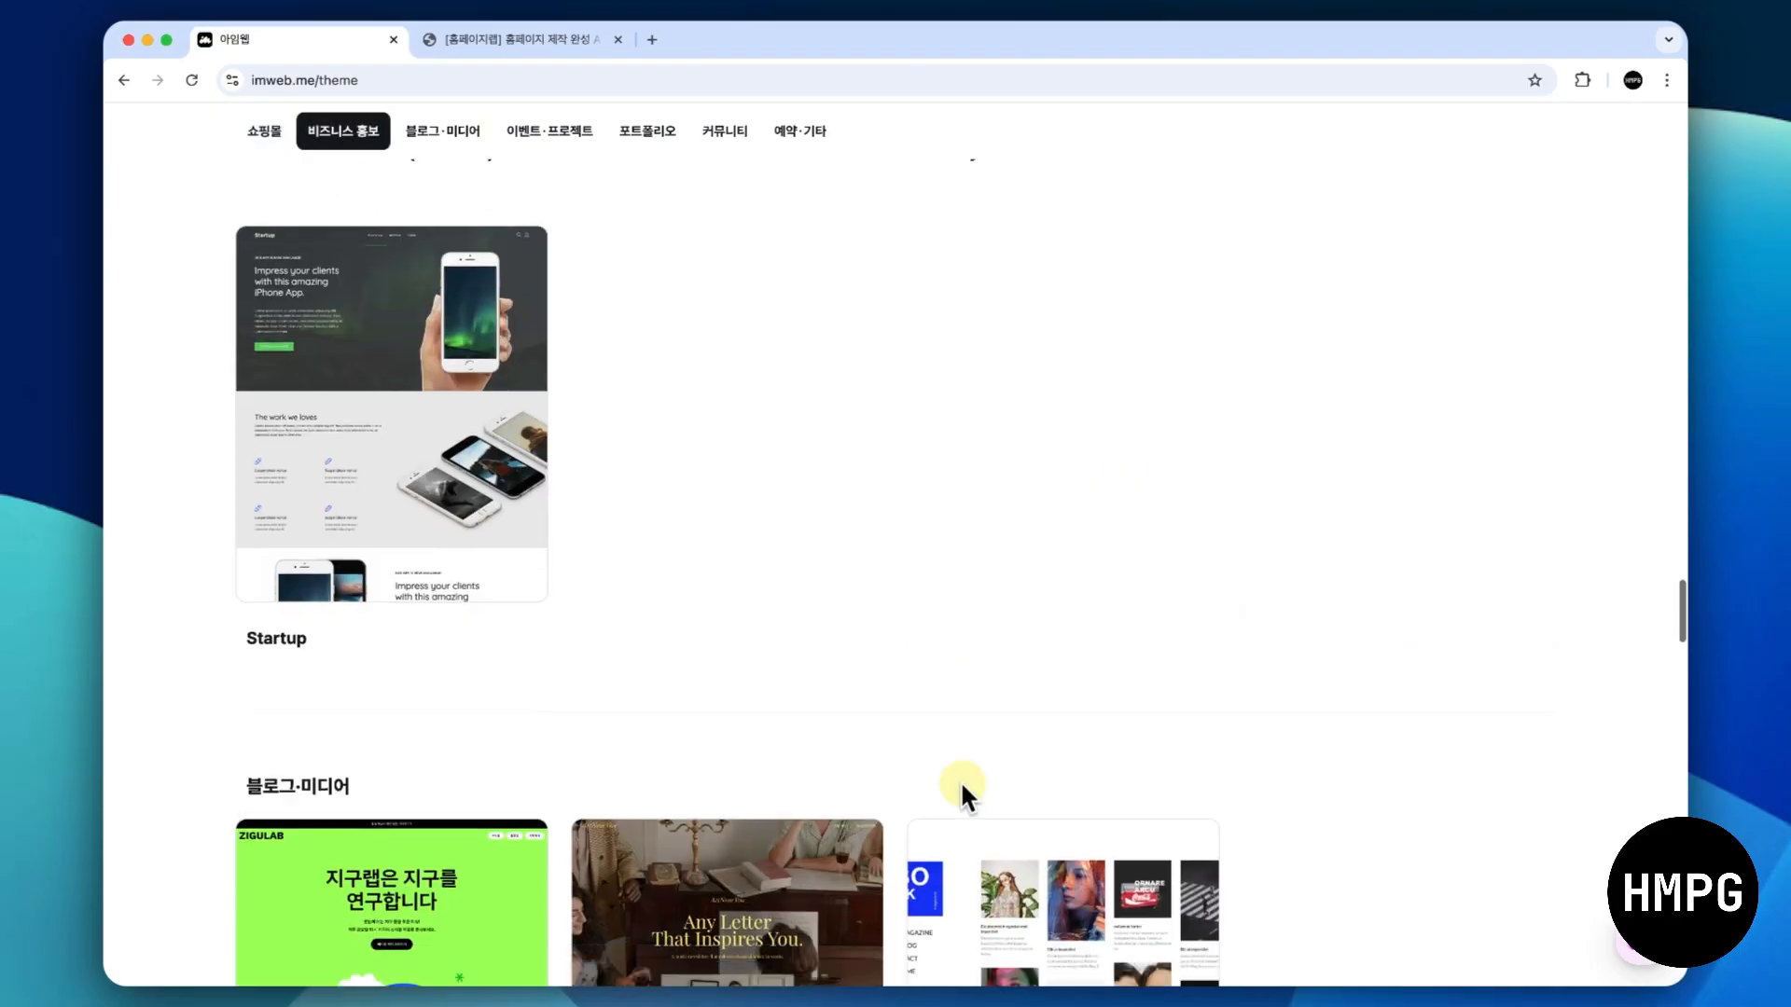
pyautogui.scroll(-5, 960, 785)
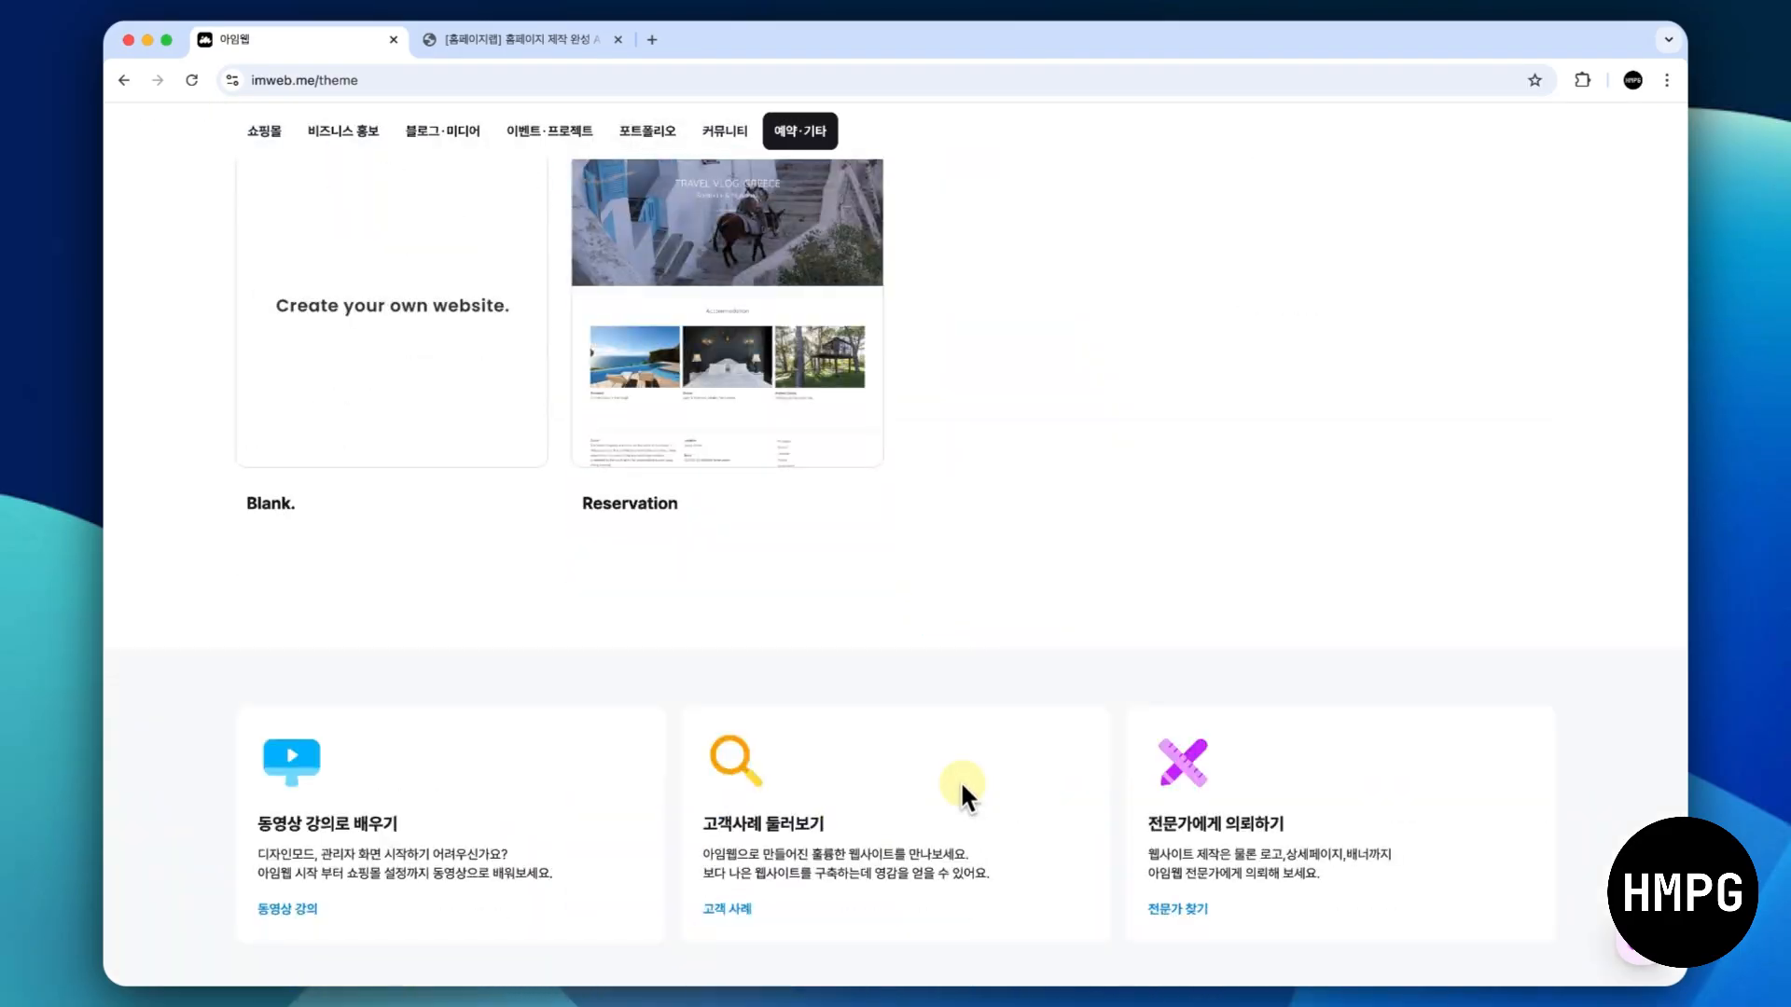
pyautogui.scroll(3, 960, 785)
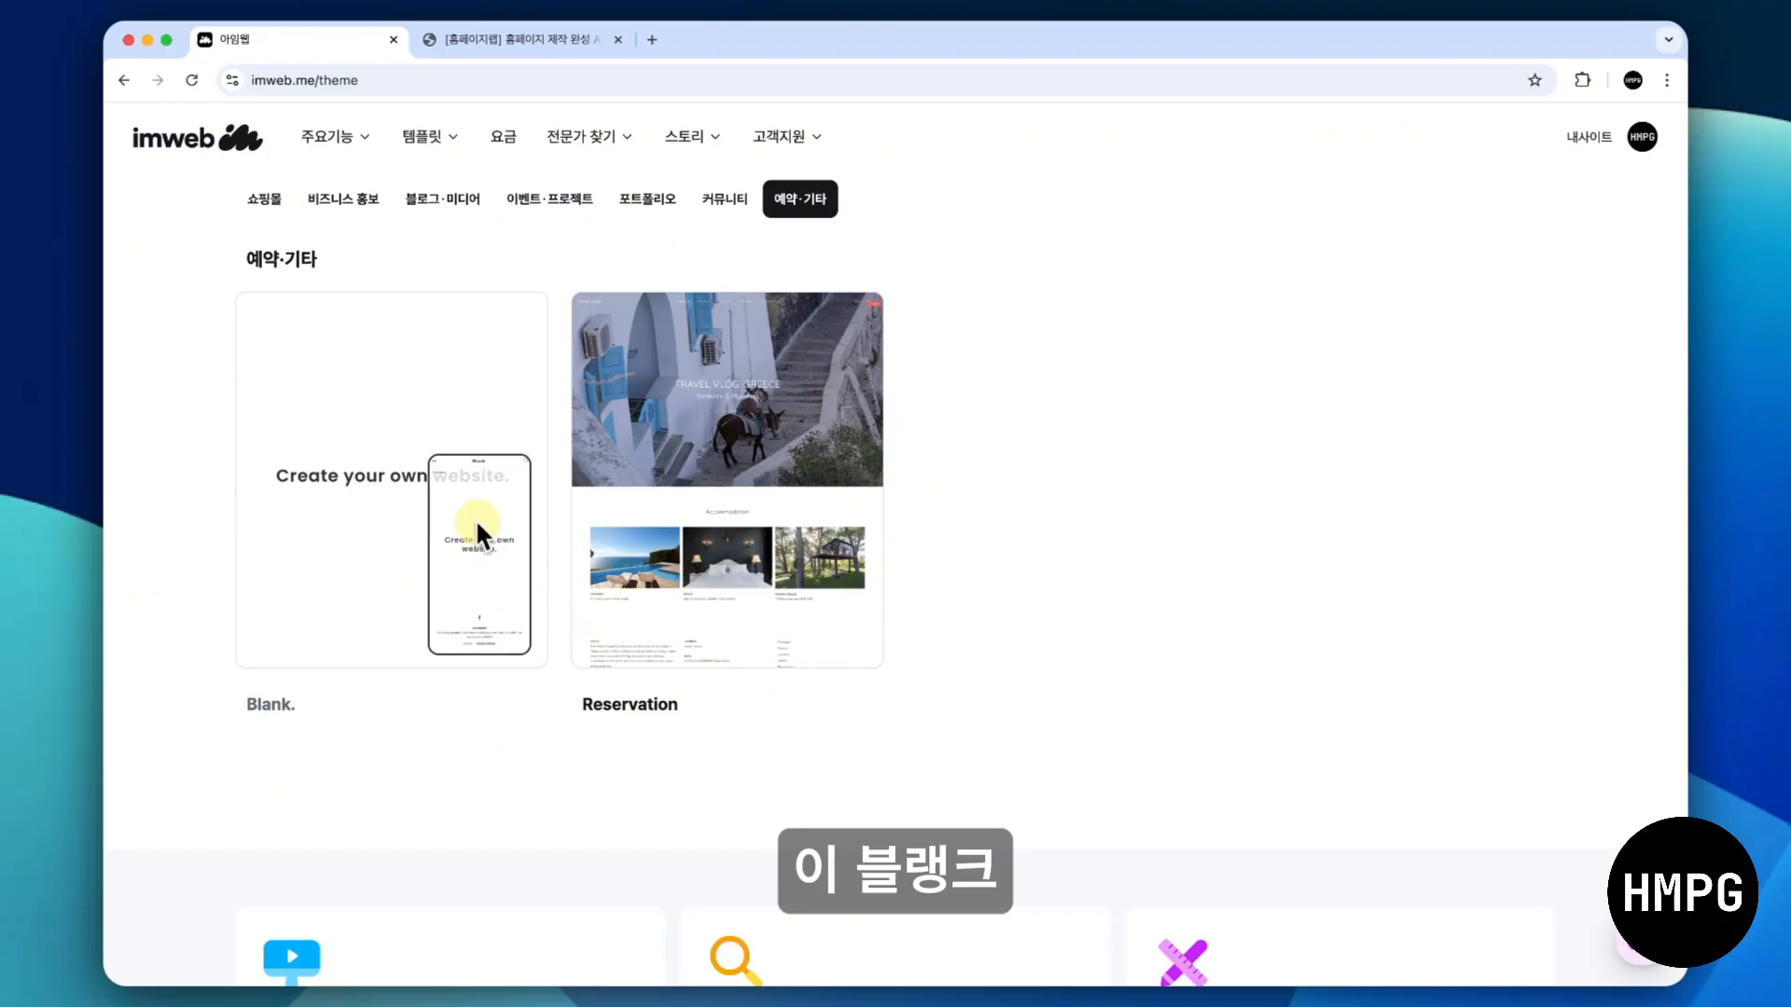
pyautogui.click(448, 459)
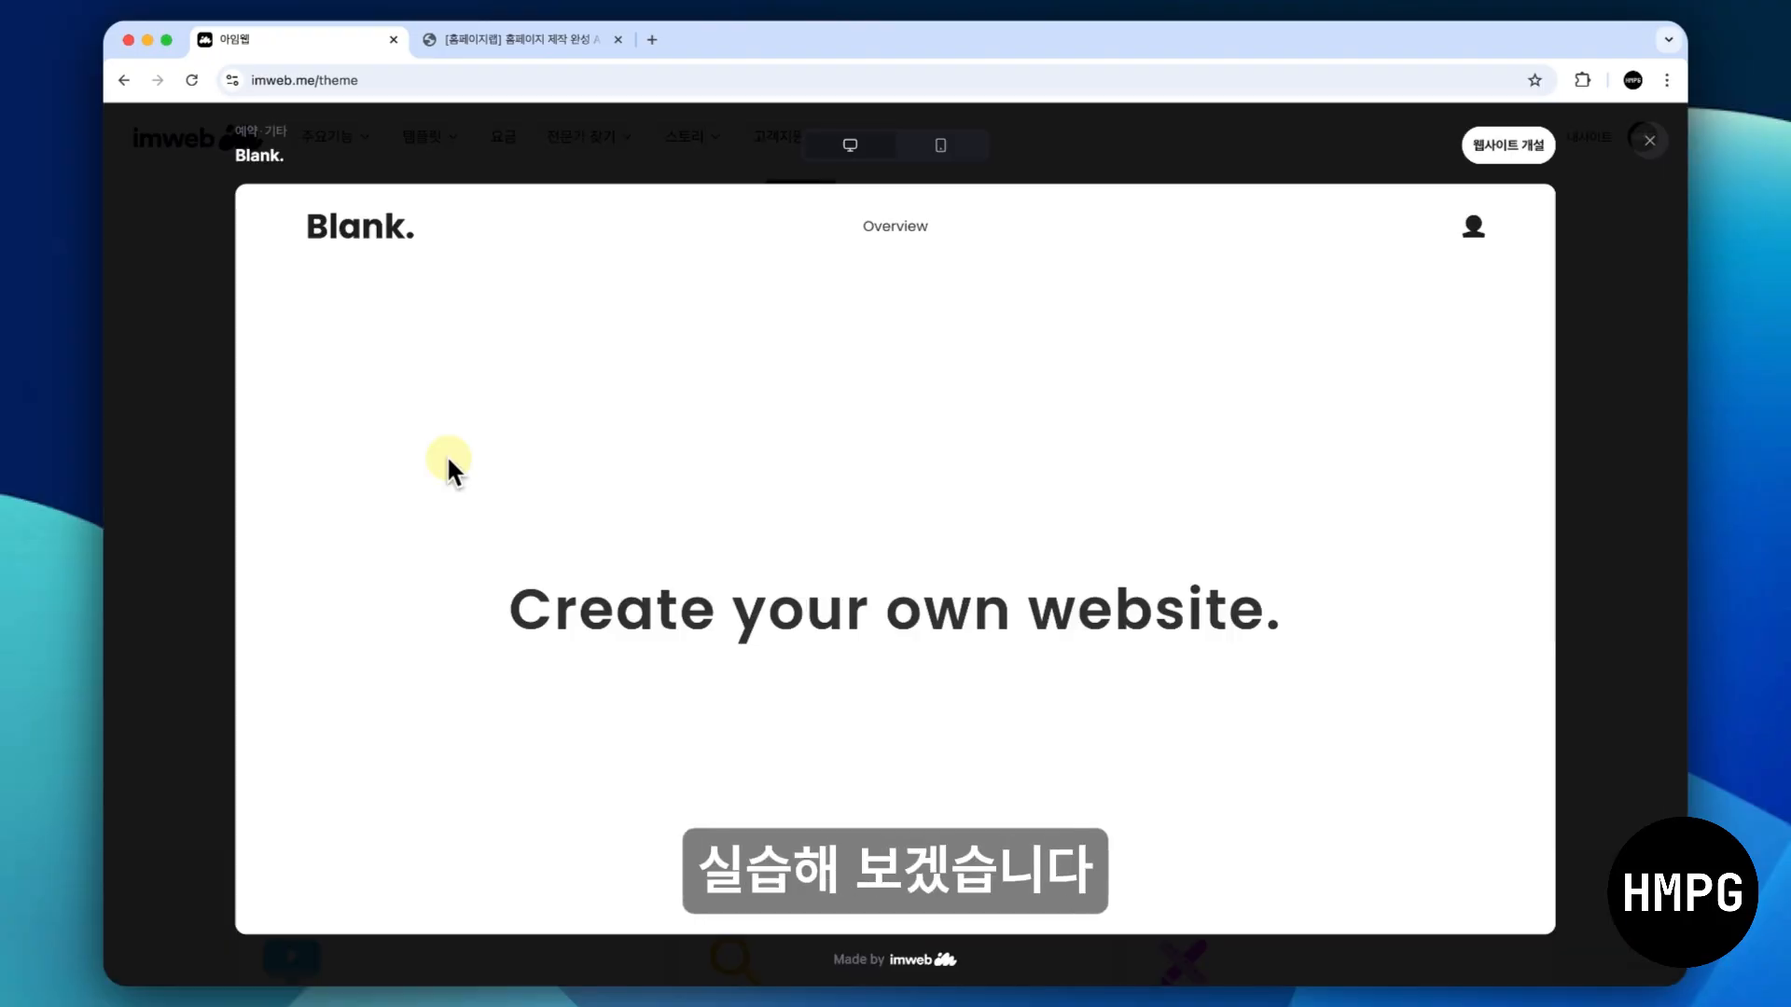
# - Set up a website from the Blank. template with the name "홈페이지랩 샘플" and the URL "hmpglab-sample-01", and submit it
pyautogui.click(1472, 151)
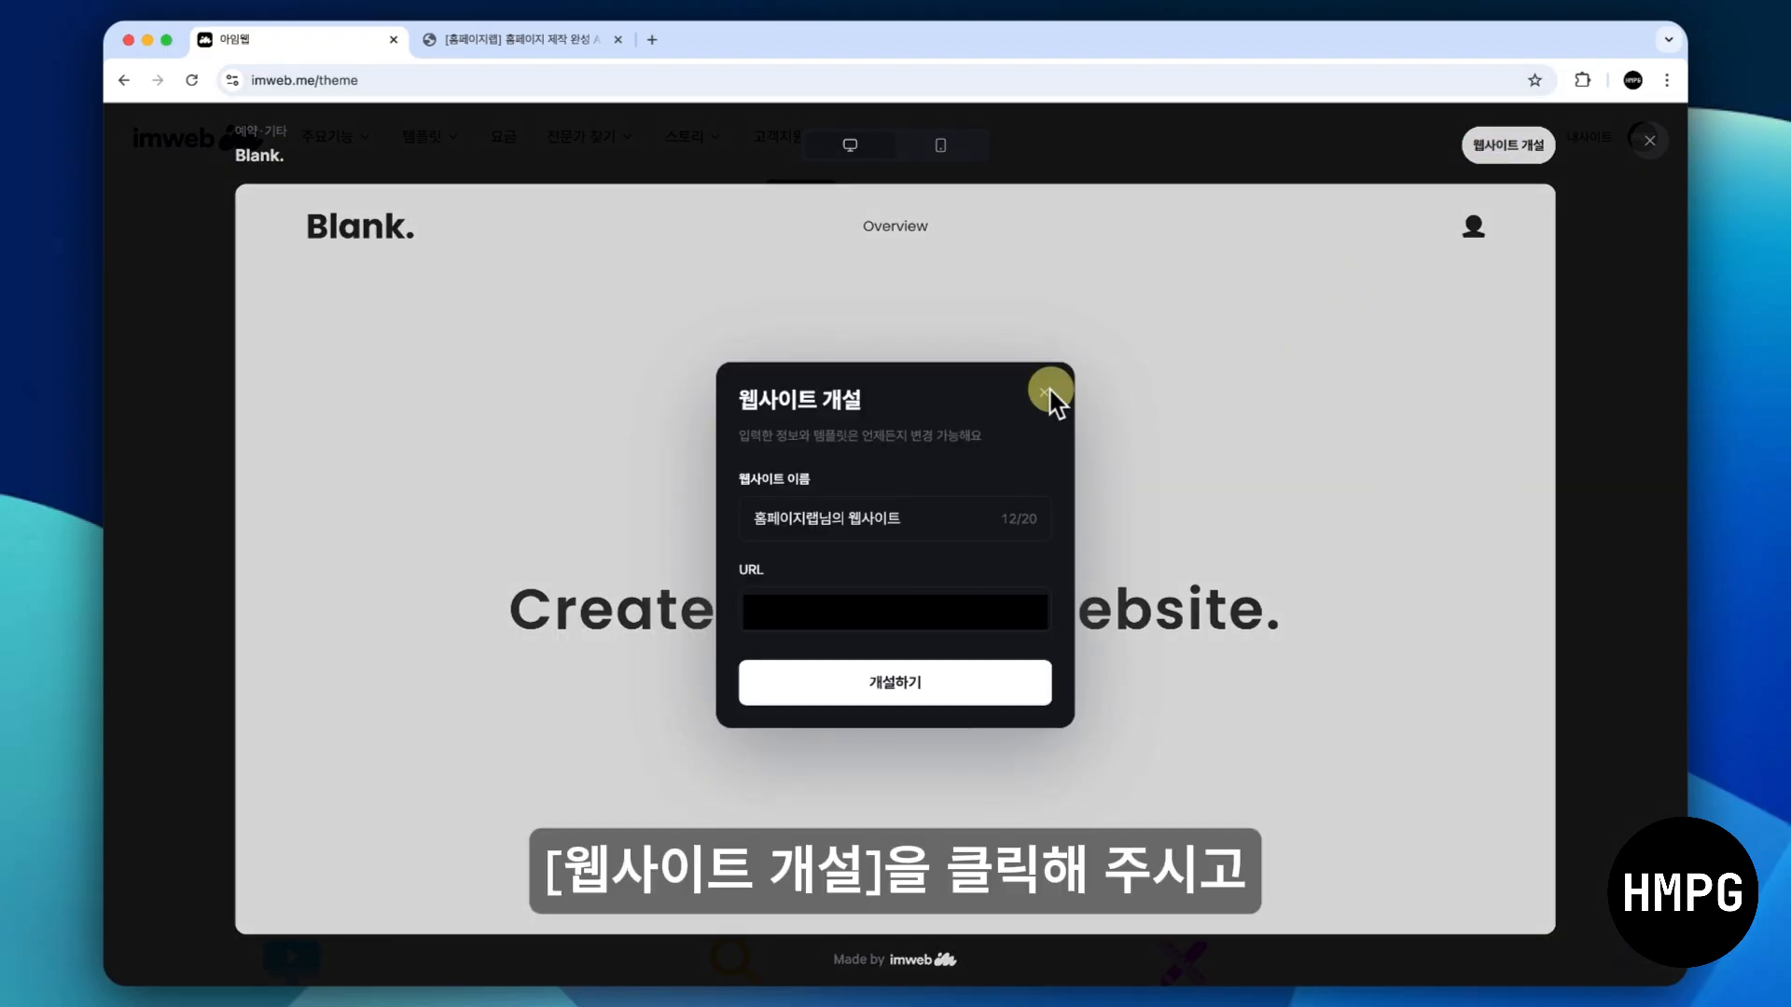
pyautogui.click(910, 524)
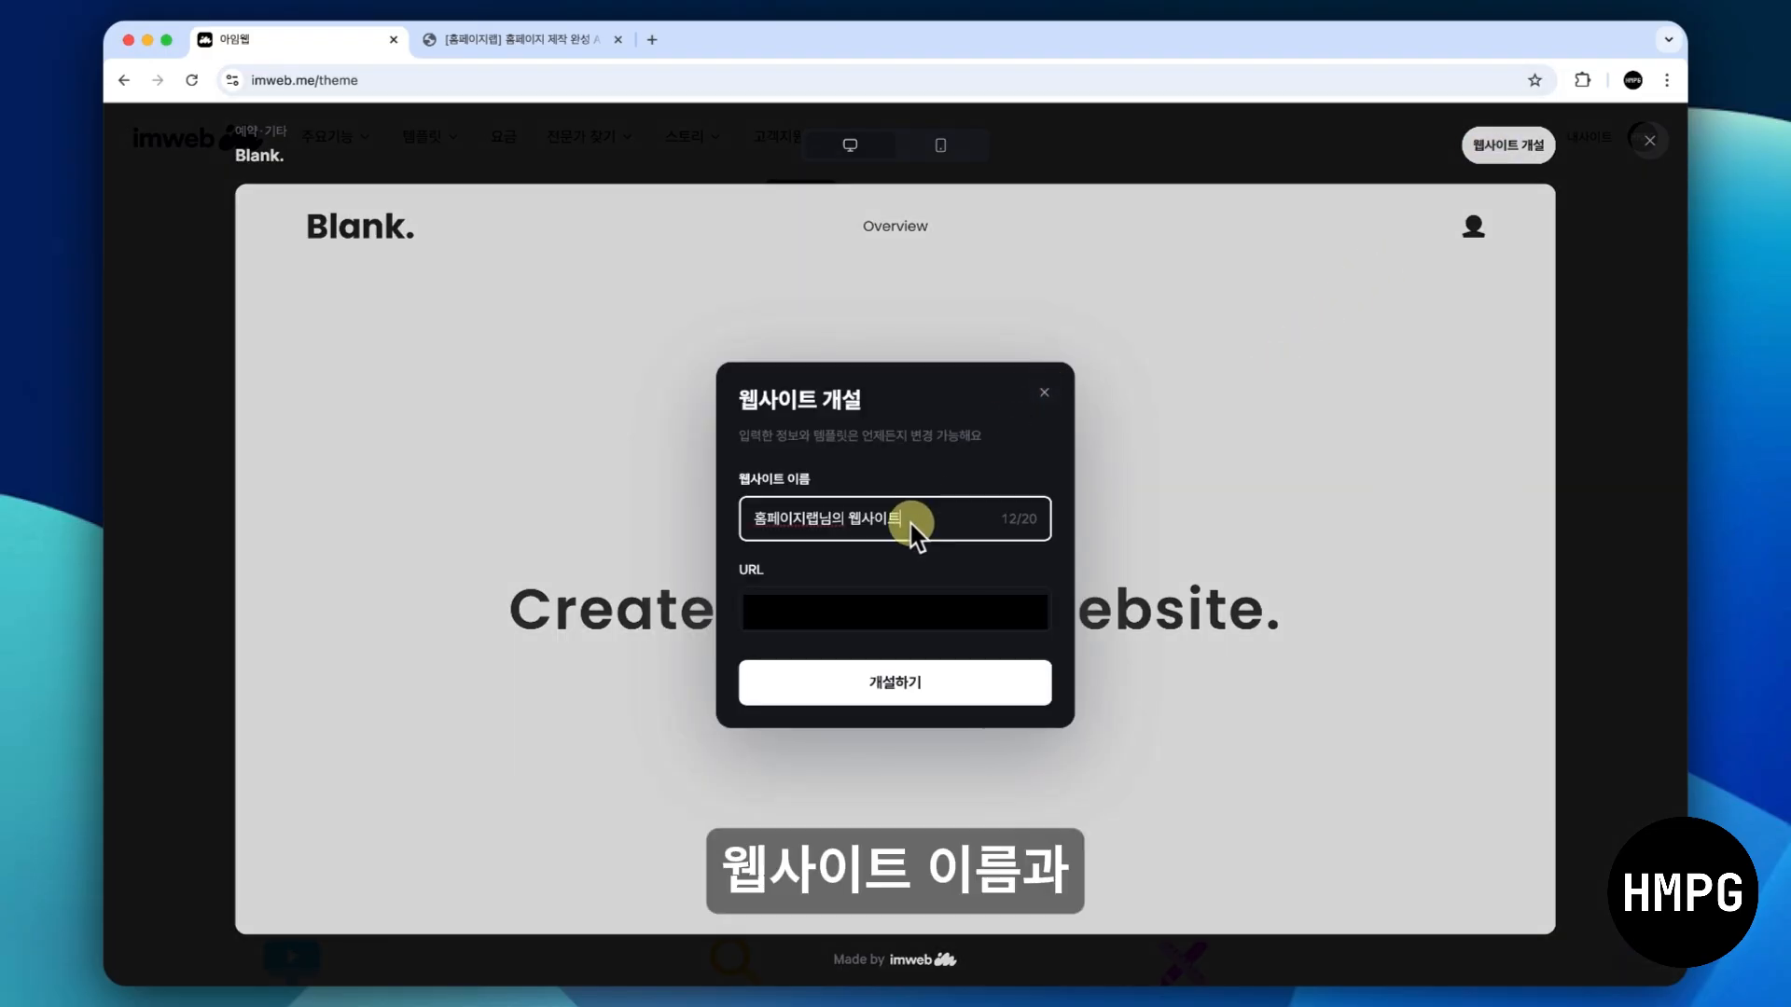
pyautogui.press('BackSpace')
pyautogui.press('BackSpace')
pyautogui.press('BackSpace')
pyautogui.press('BackSpace')
pyautogui.press('BackSpace')
pyautogui.press('BackSpace')
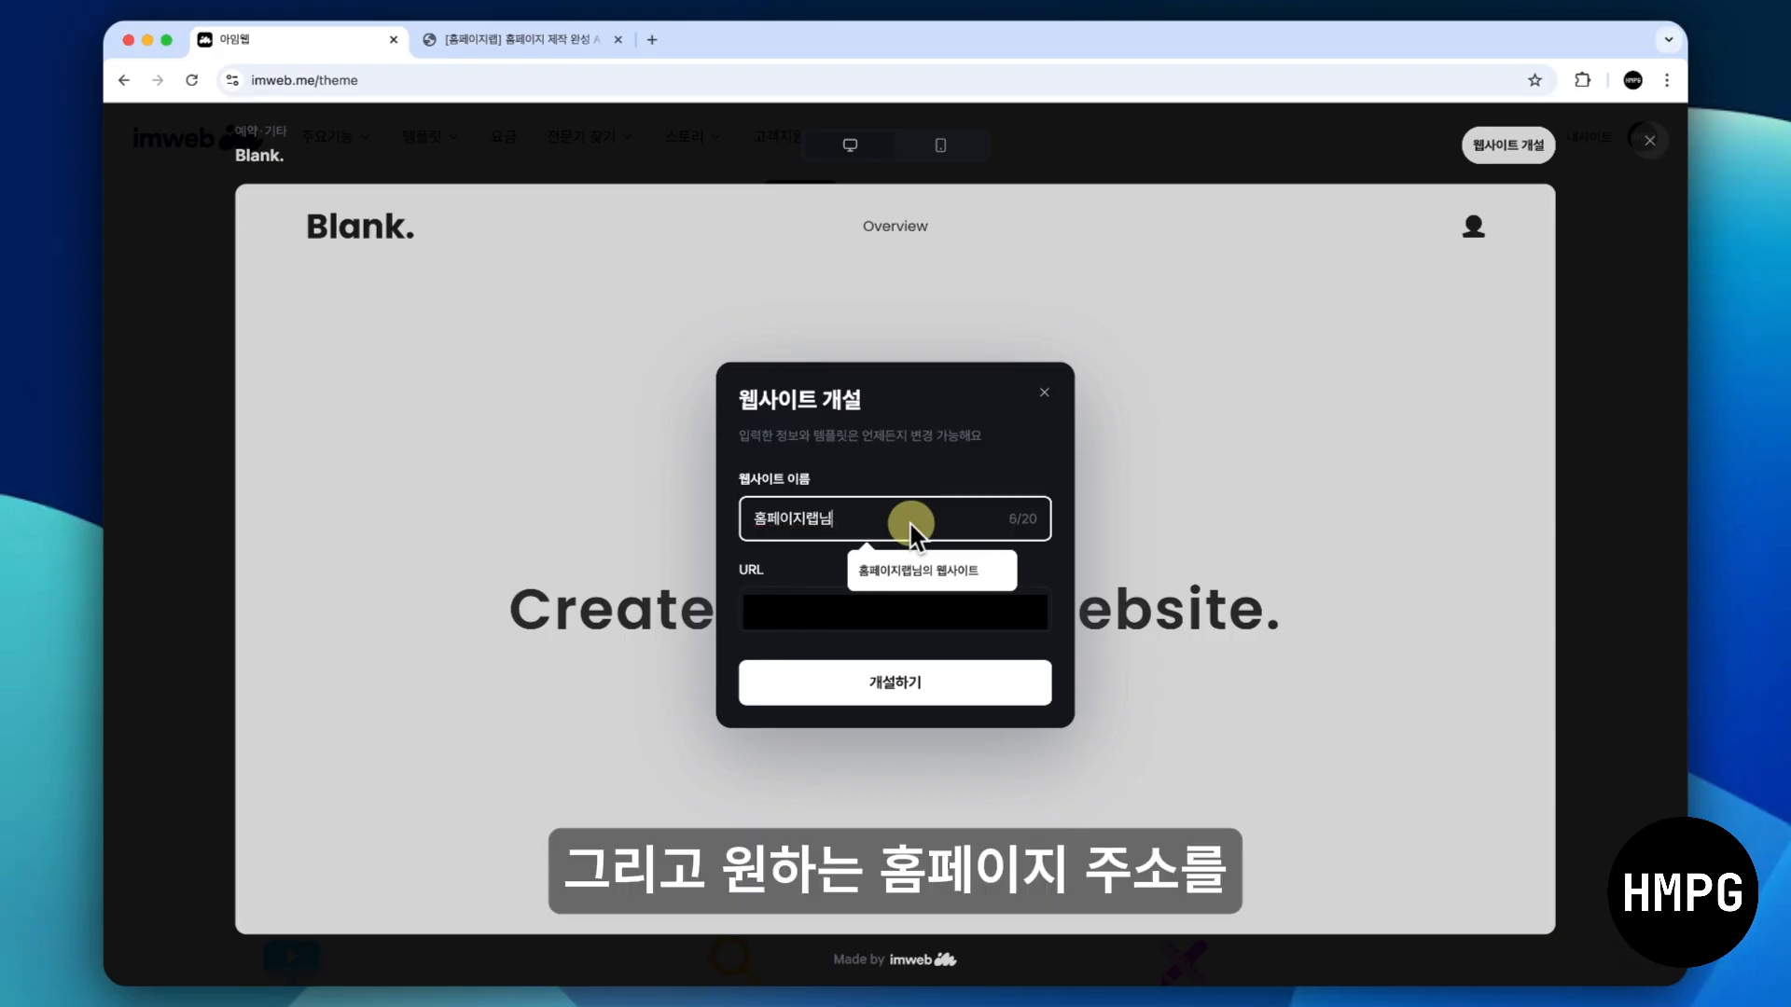
pyautogui.write('toavm')
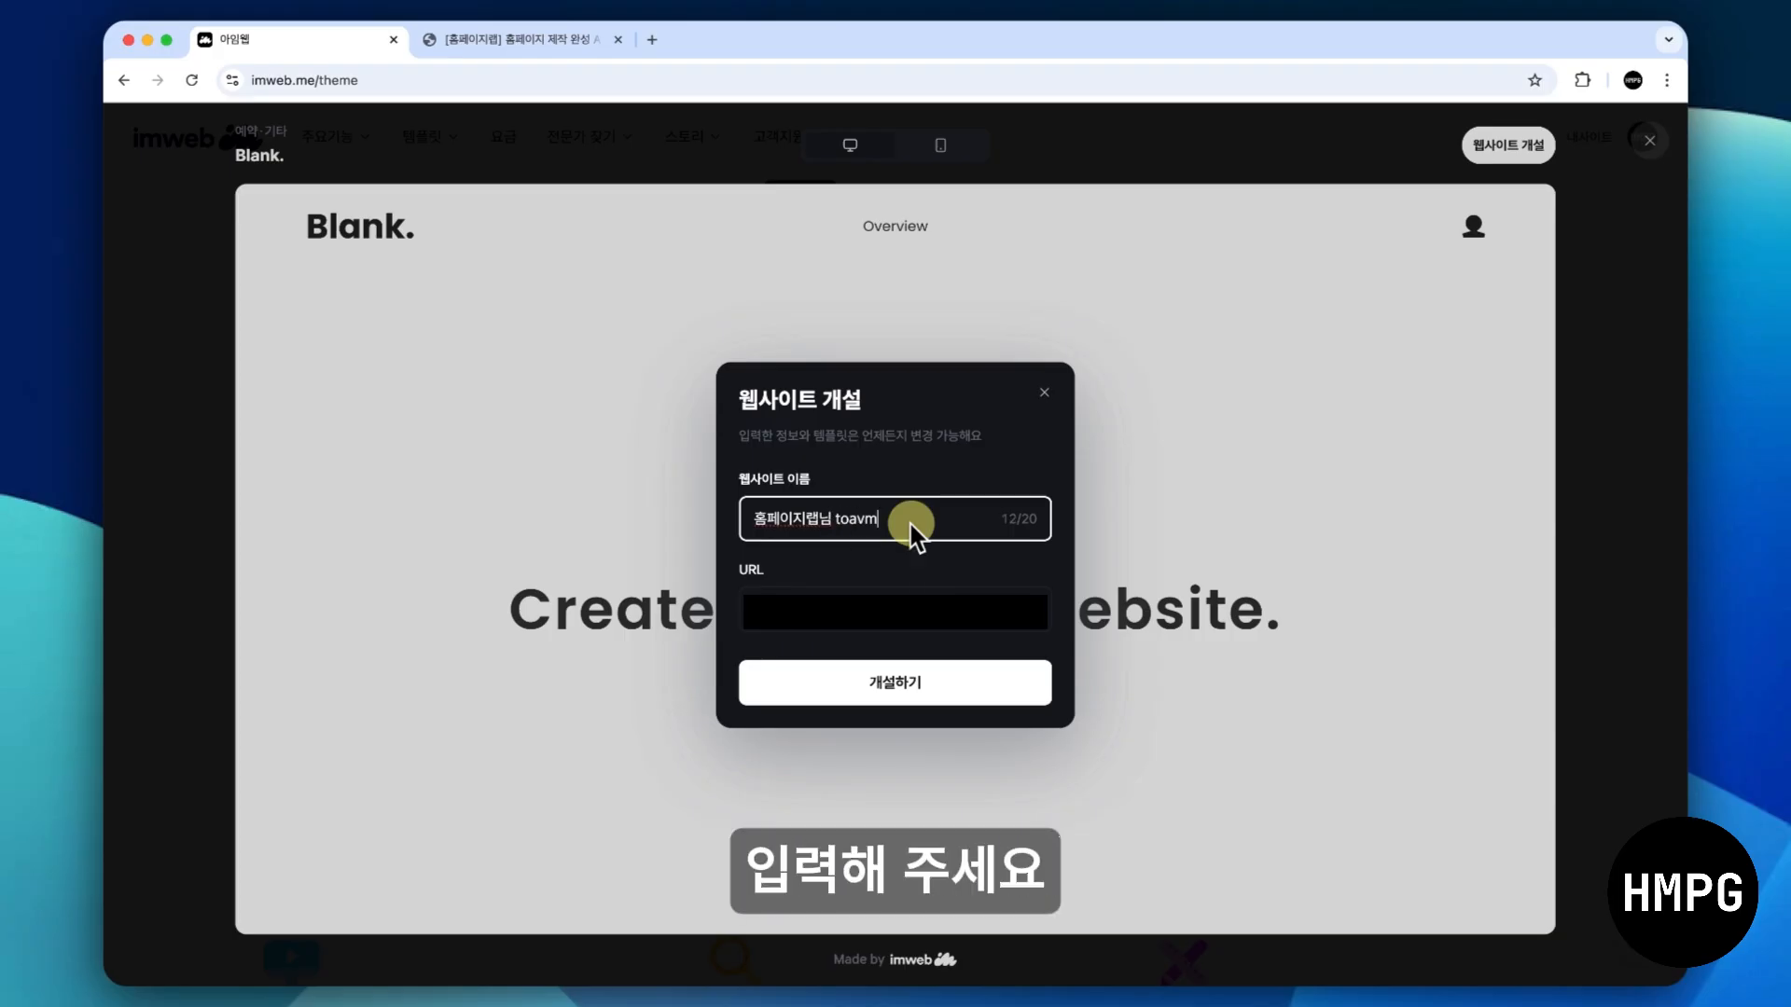
pyautogui.press('BackSpace')
pyautogui.press('BackSpace')
pyautogui.write('샘')
pyautogui.click(894, 616)
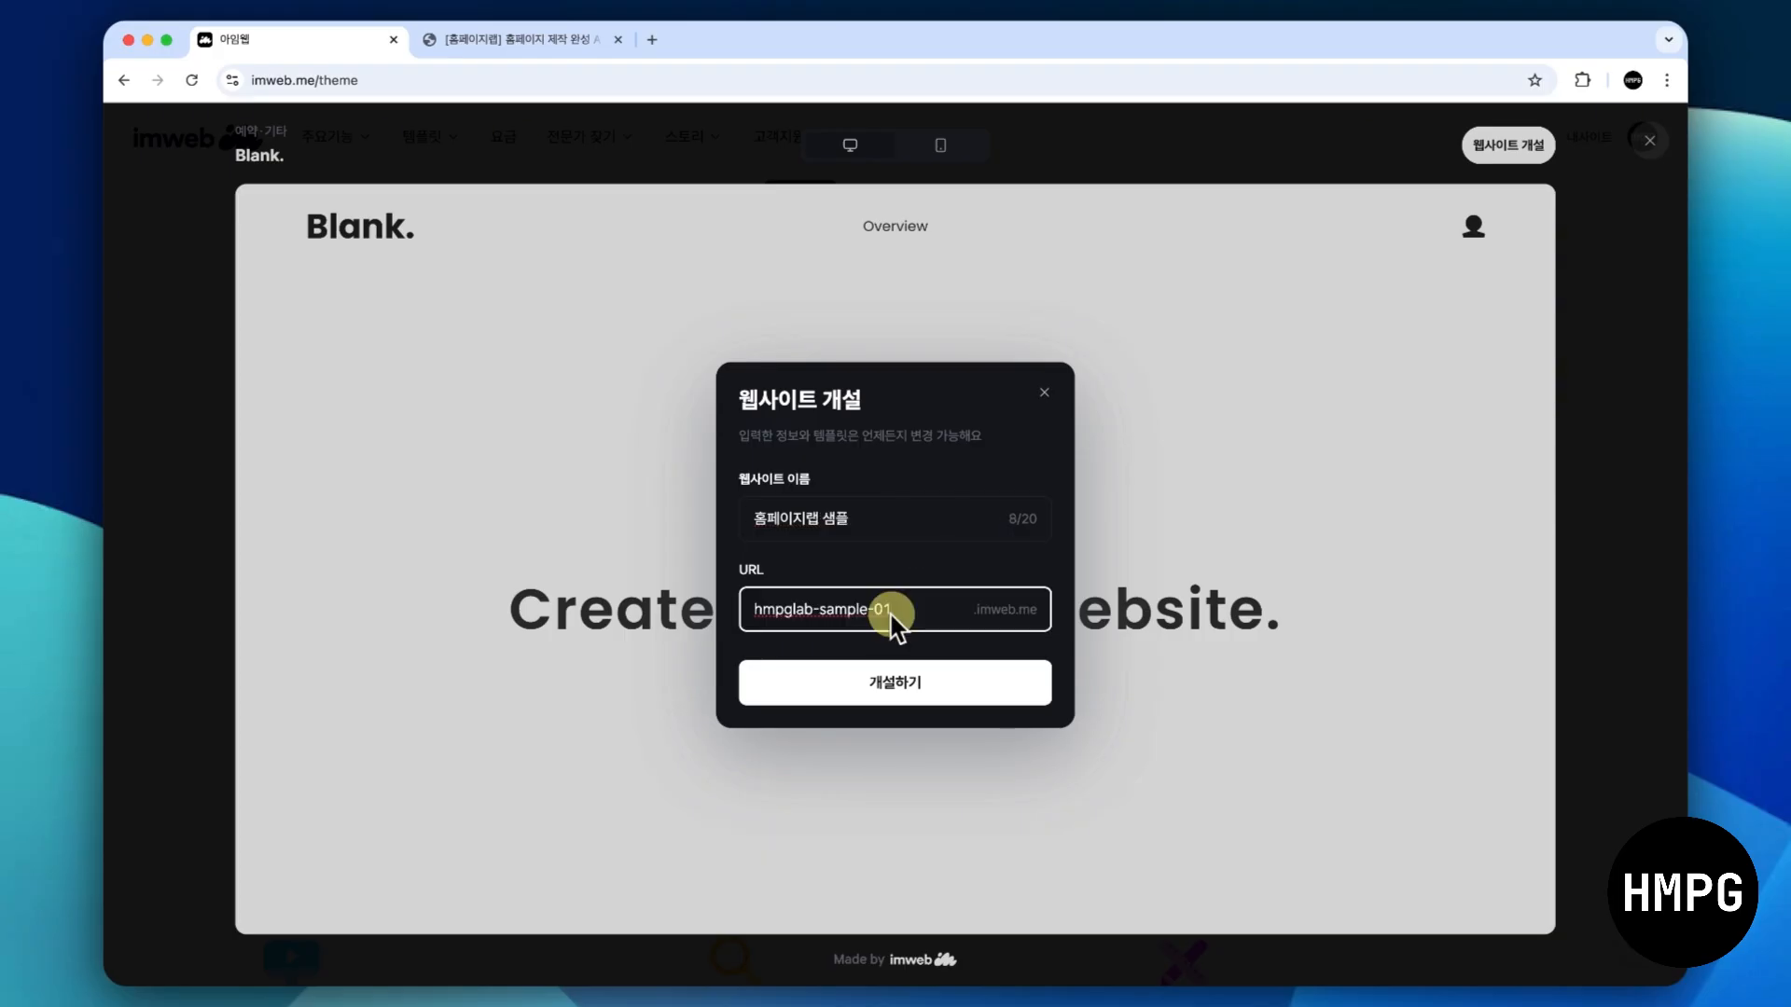
pyautogui.press('Return')
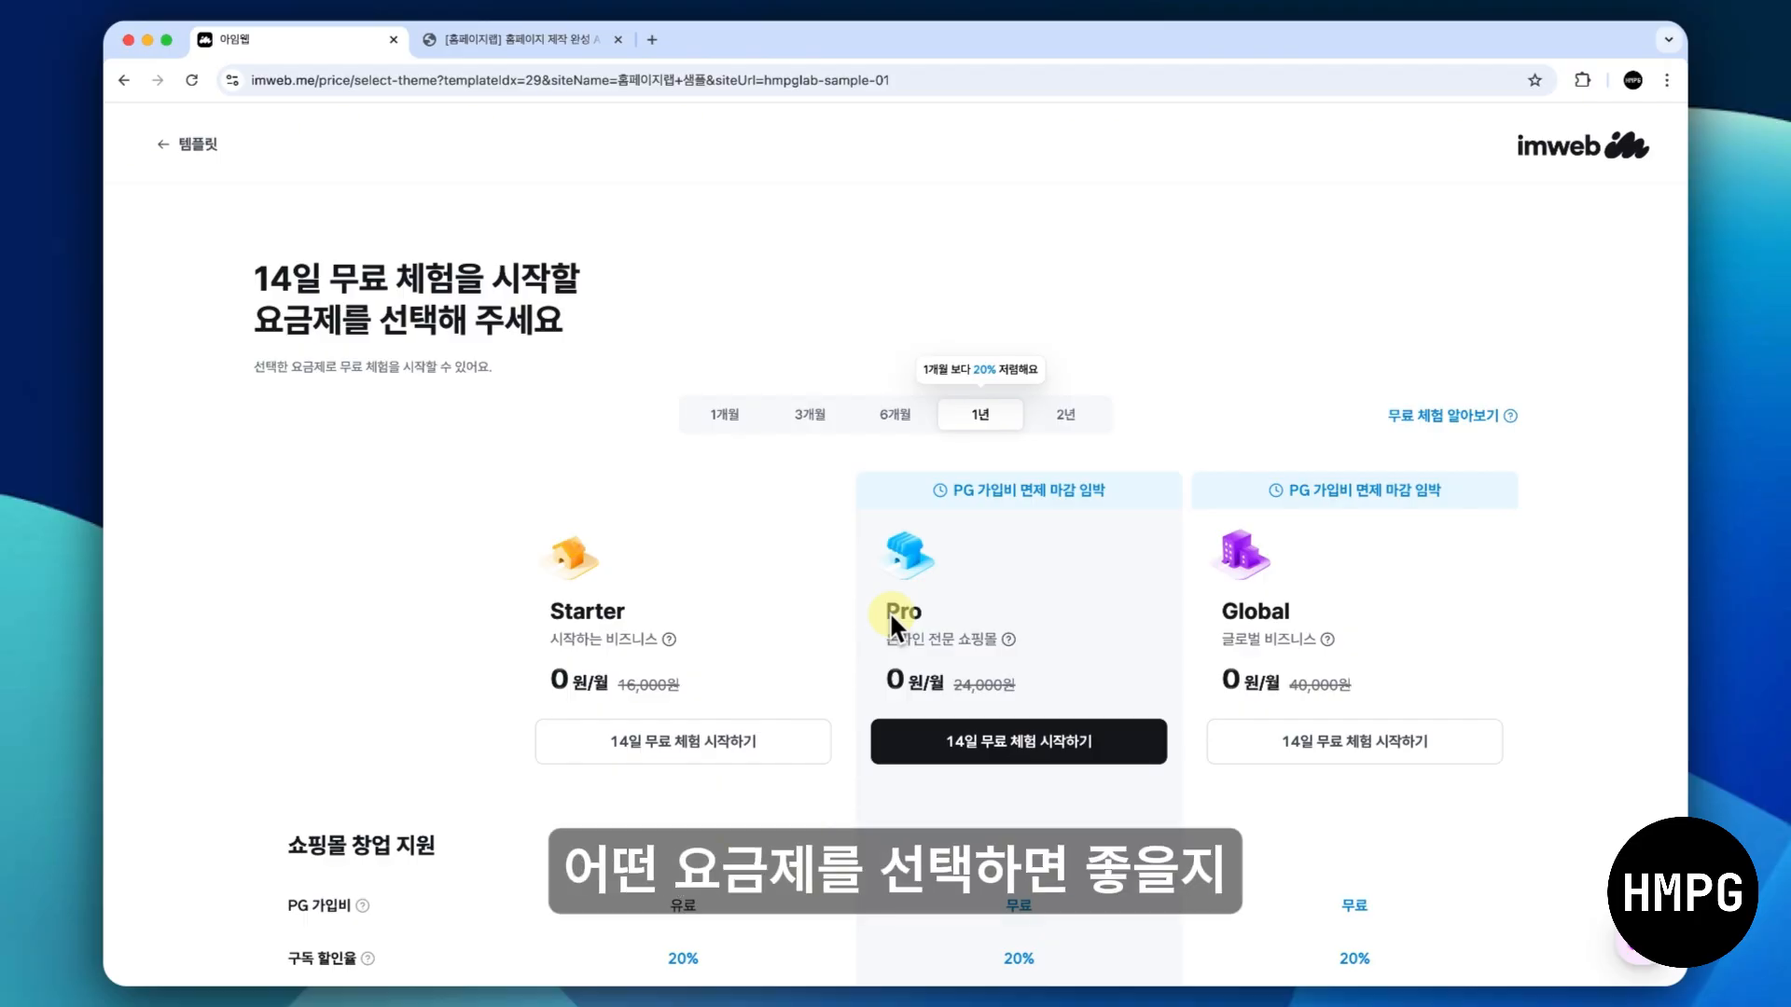
# - Examine the plan options and read the imweb plan comparison on pages 31 to 33 of the guidebook PDF
pyautogui.scroll(-3, 888, 612)
pyautogui.scroll(3, 888, 611)
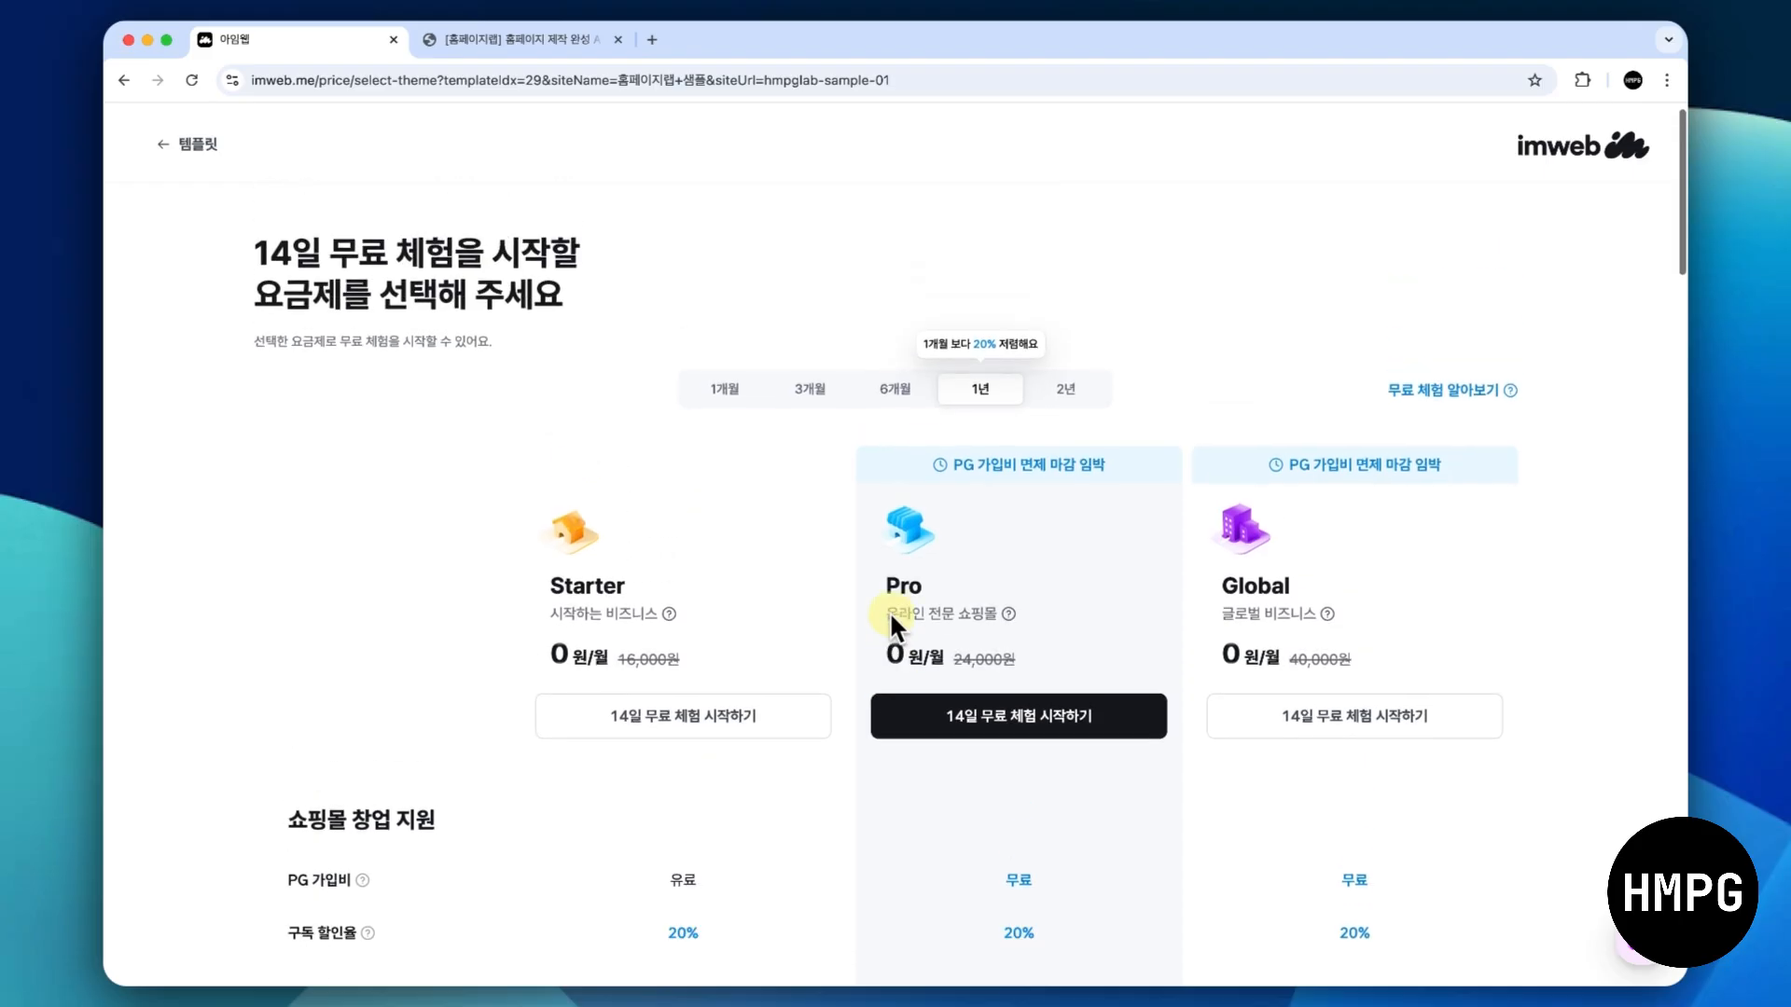
pyautogui.click(549, 39)
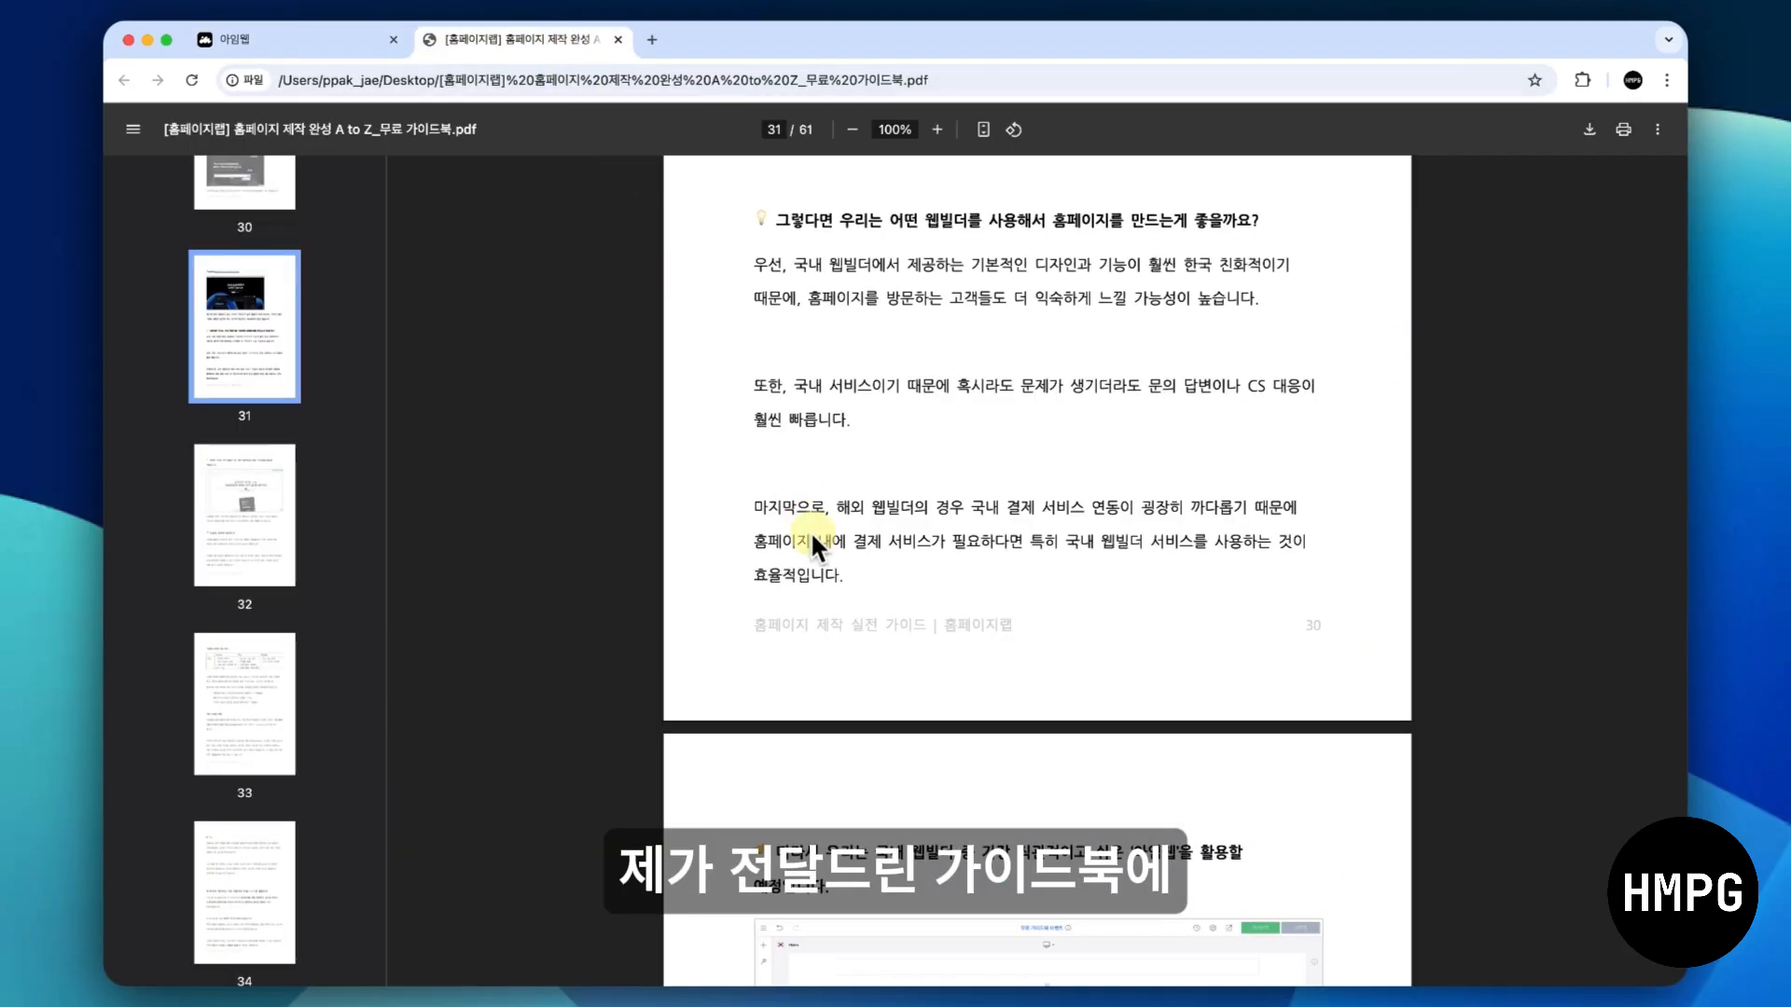
pyautogui.scroll(-1, 823, 558)
pyautogui.scroll(-7, 823, 558)
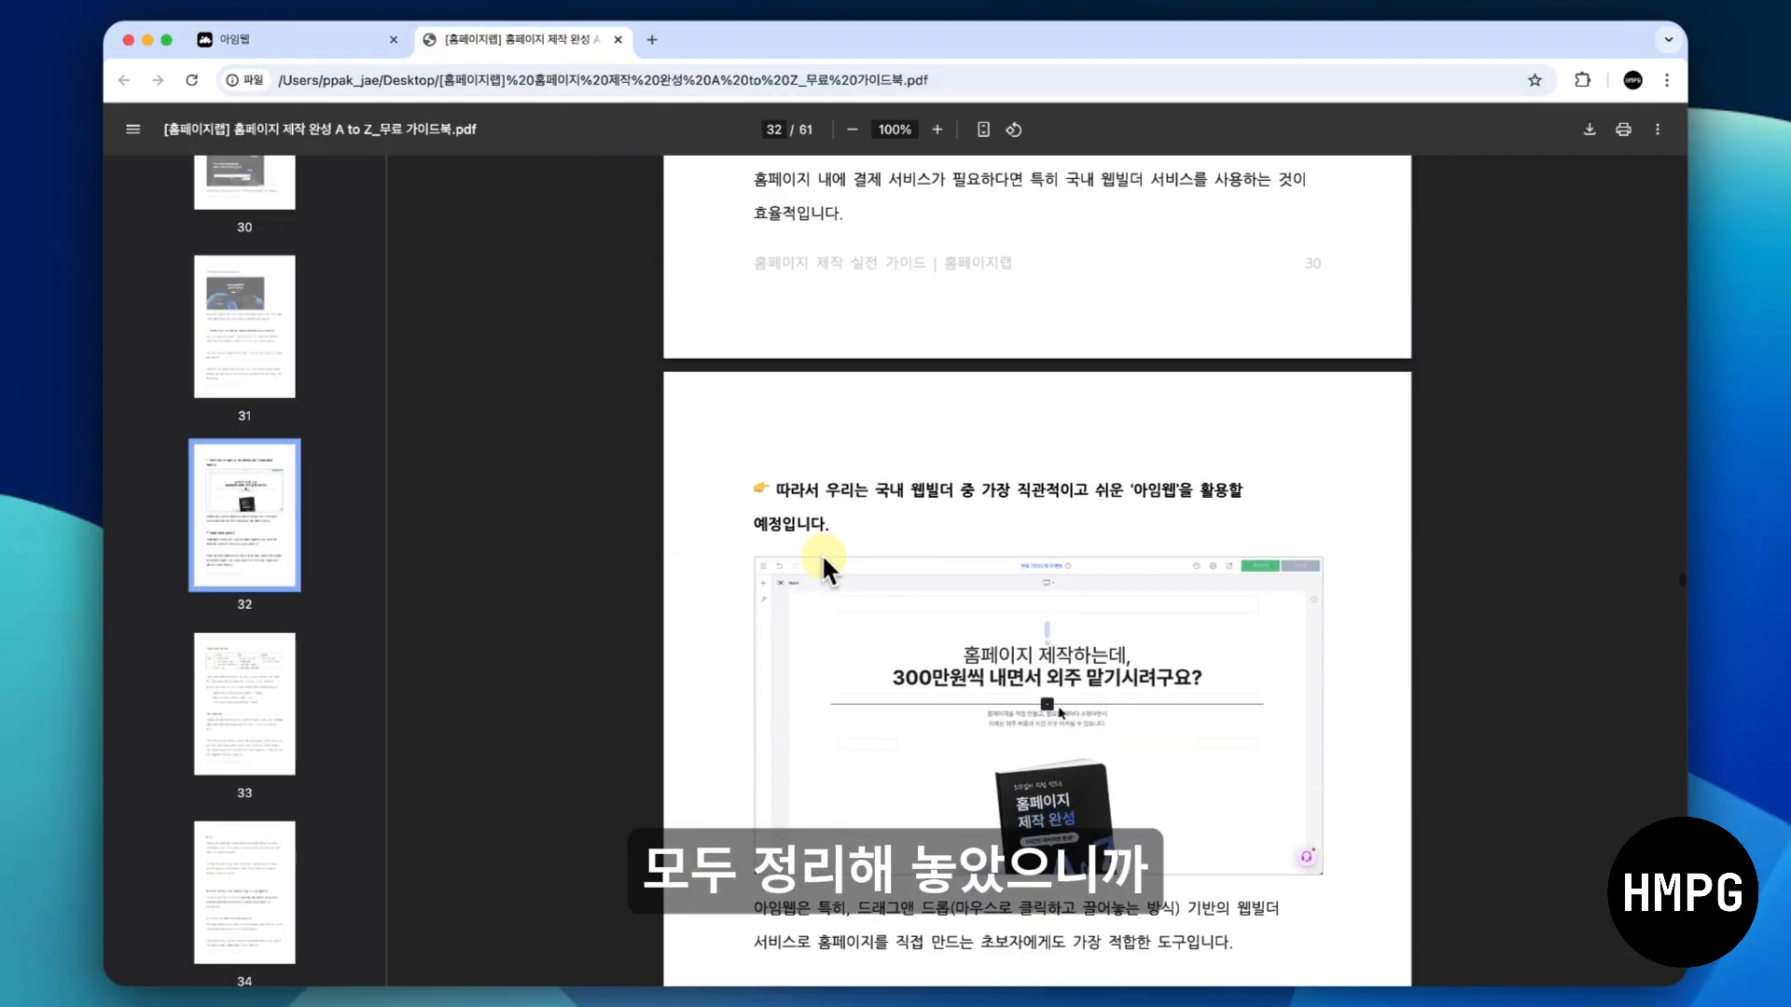
pyautogui.scroll(-10, 823, 558)
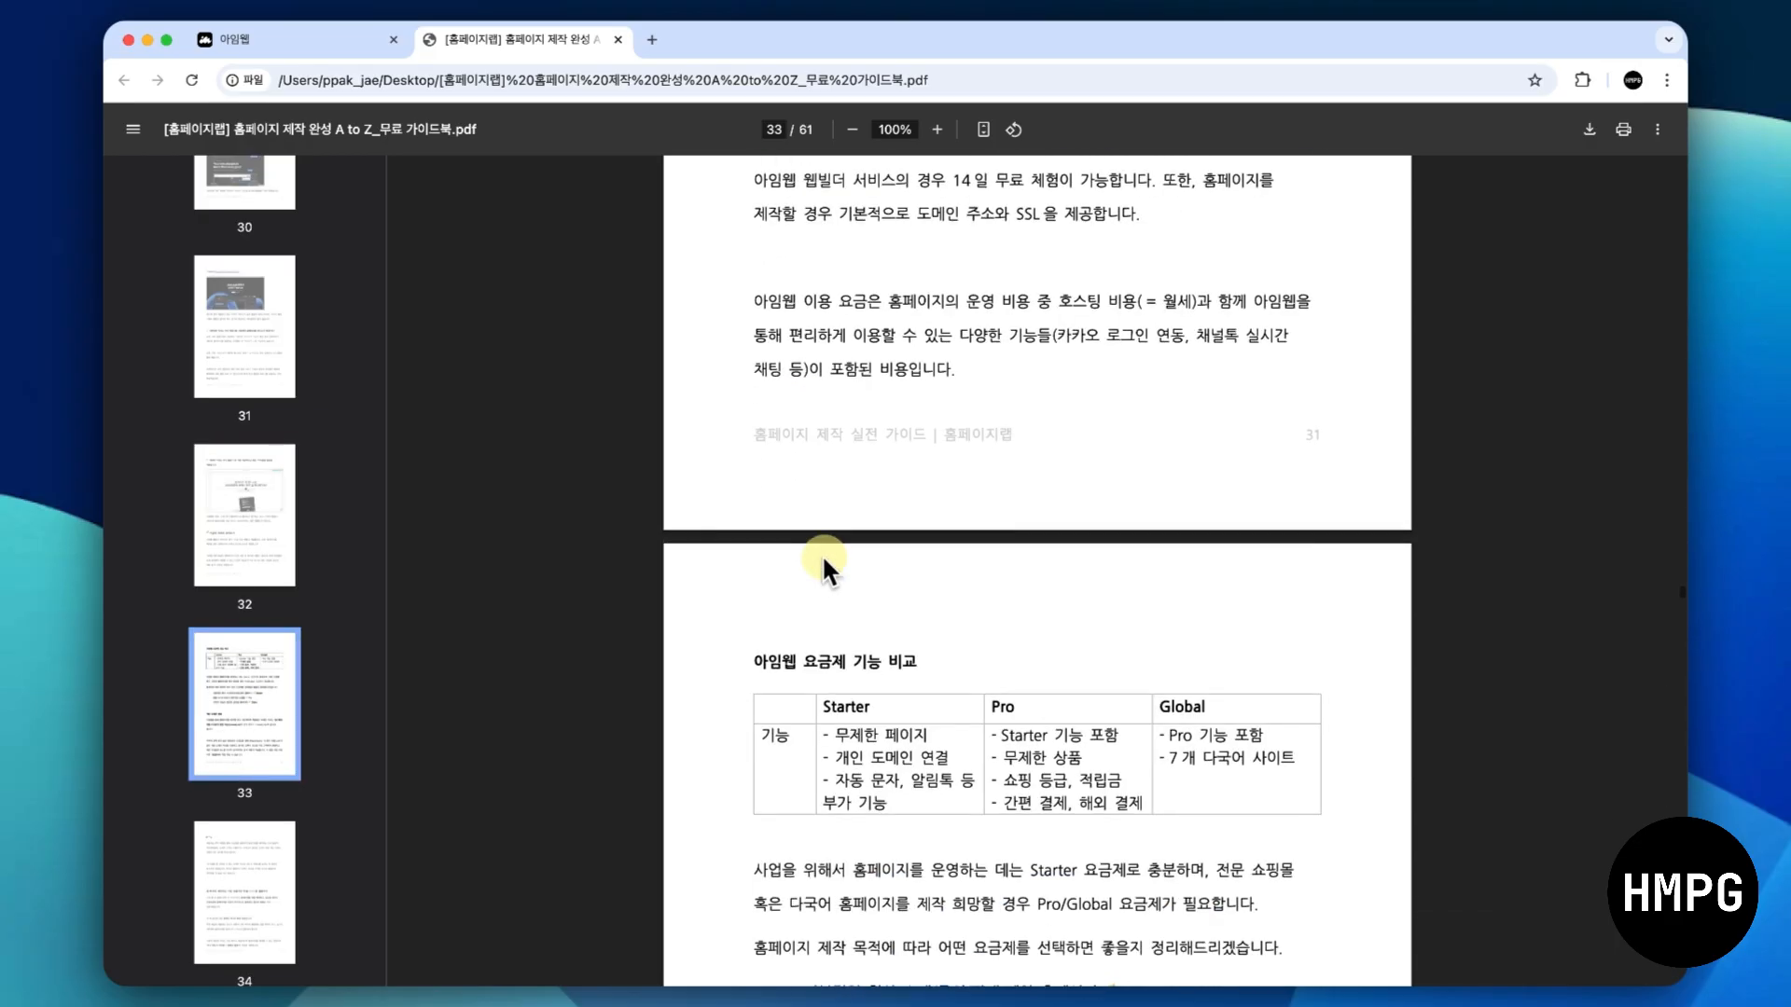
pyautogui.scroll(10, 821, 558)
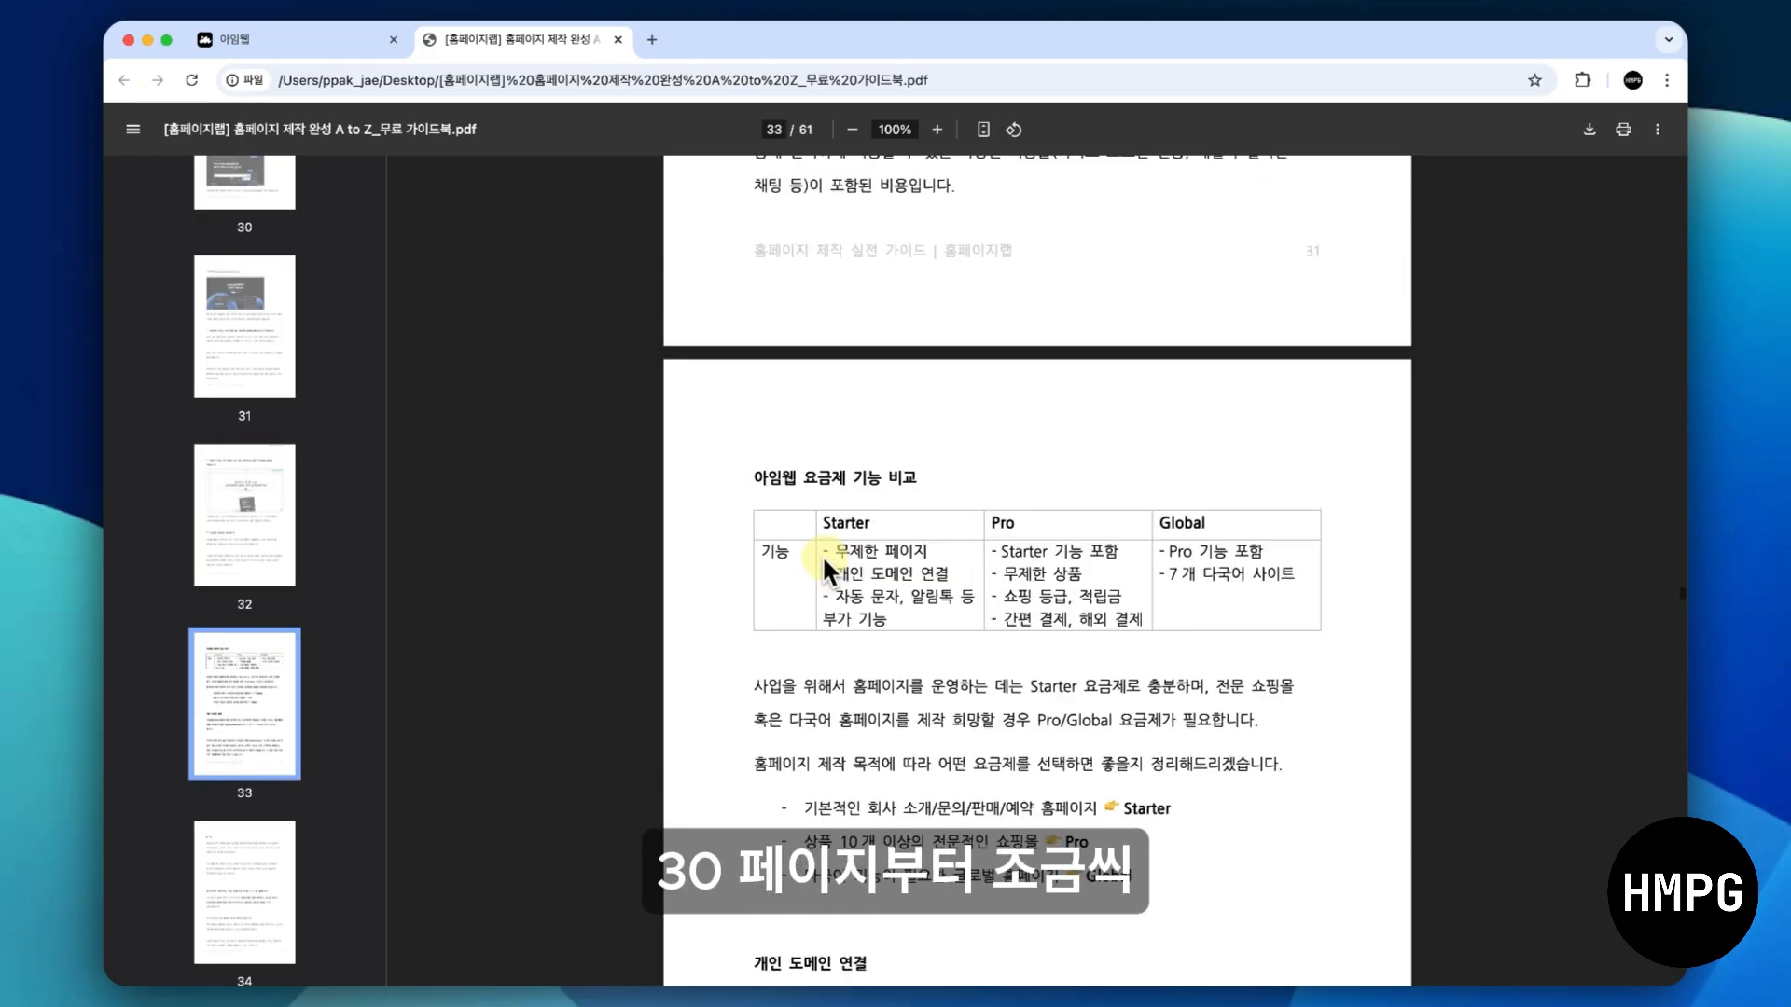
pyautogui.scroll(8, 821, 557)
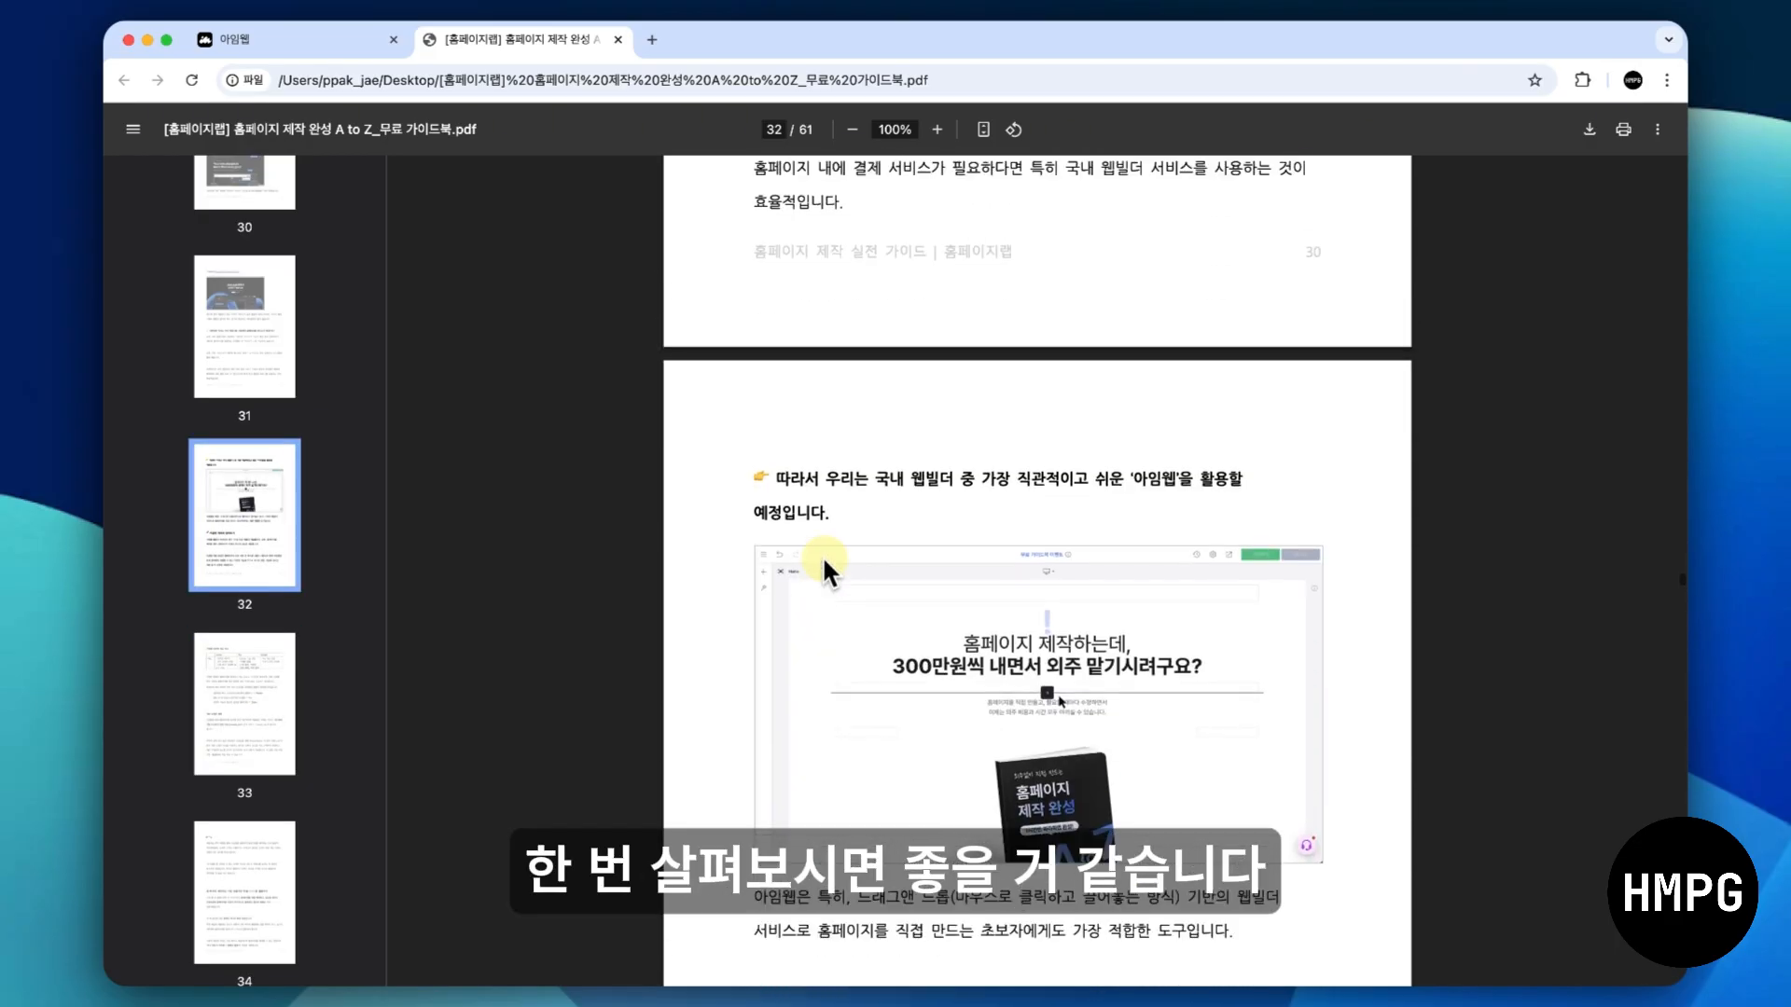
pyautogui.scroll(1, 823, 560)
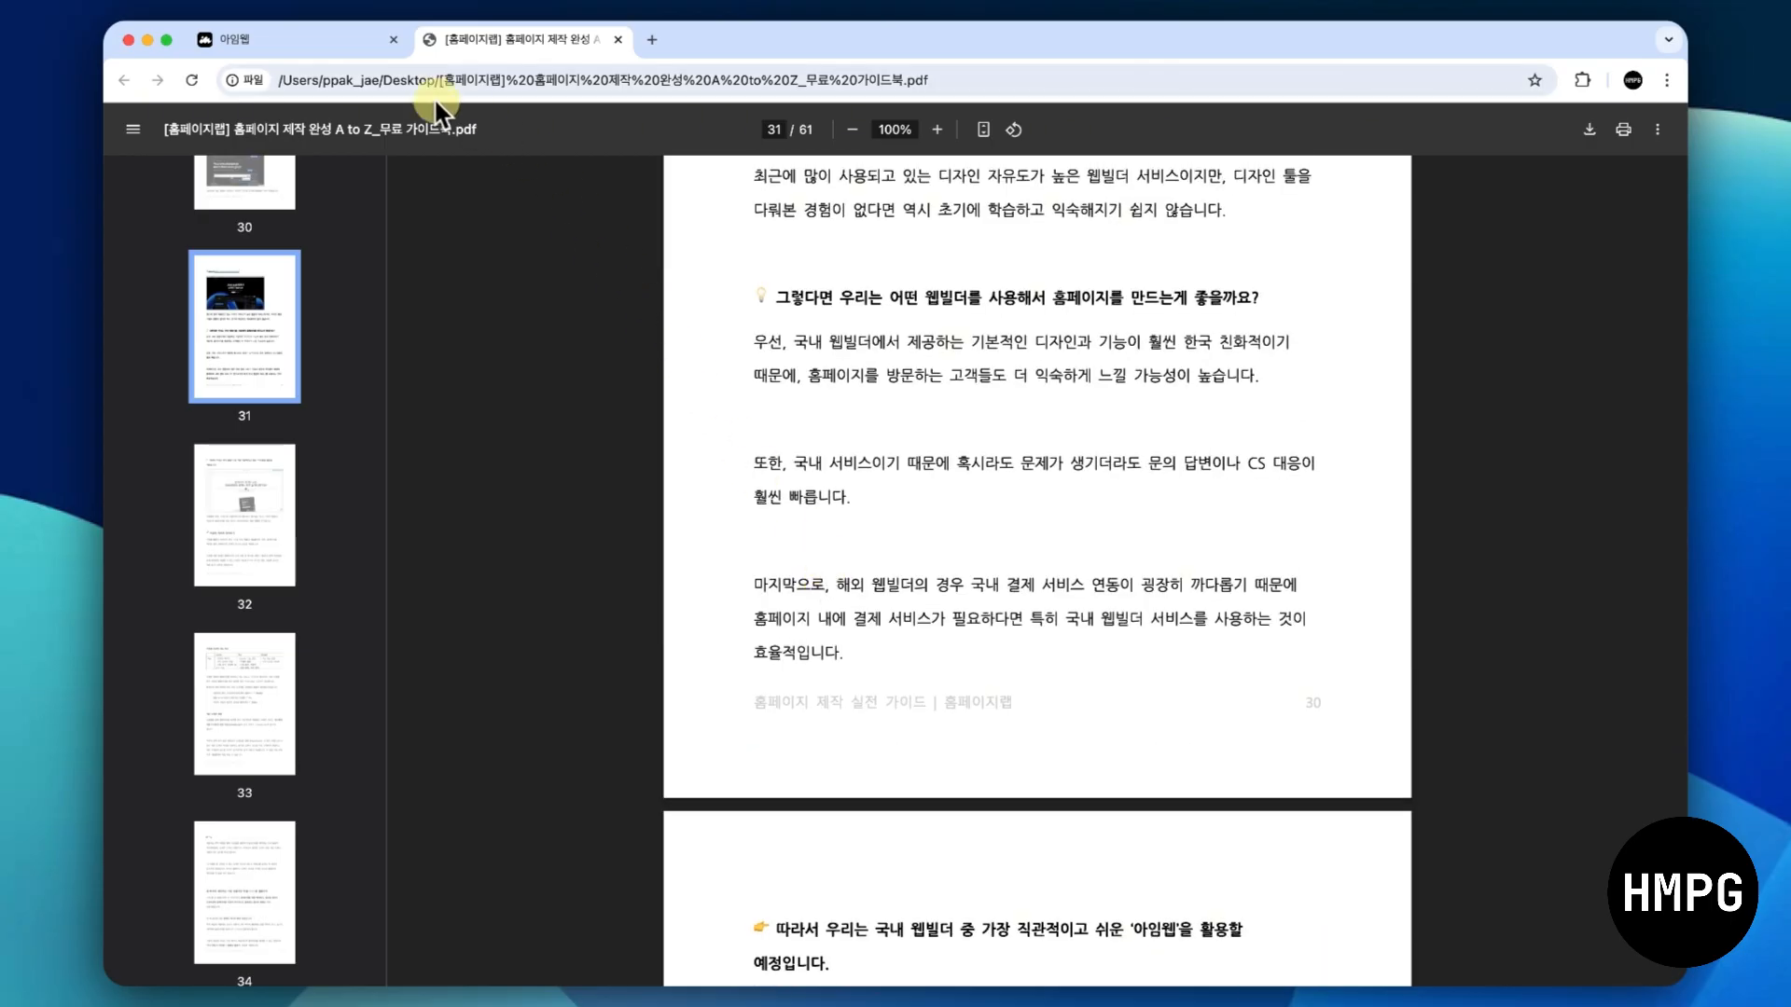
# - Return to the imweb plan selection and start the 14-day free trial of the Starter plan
pyautogui.click(344, 44)
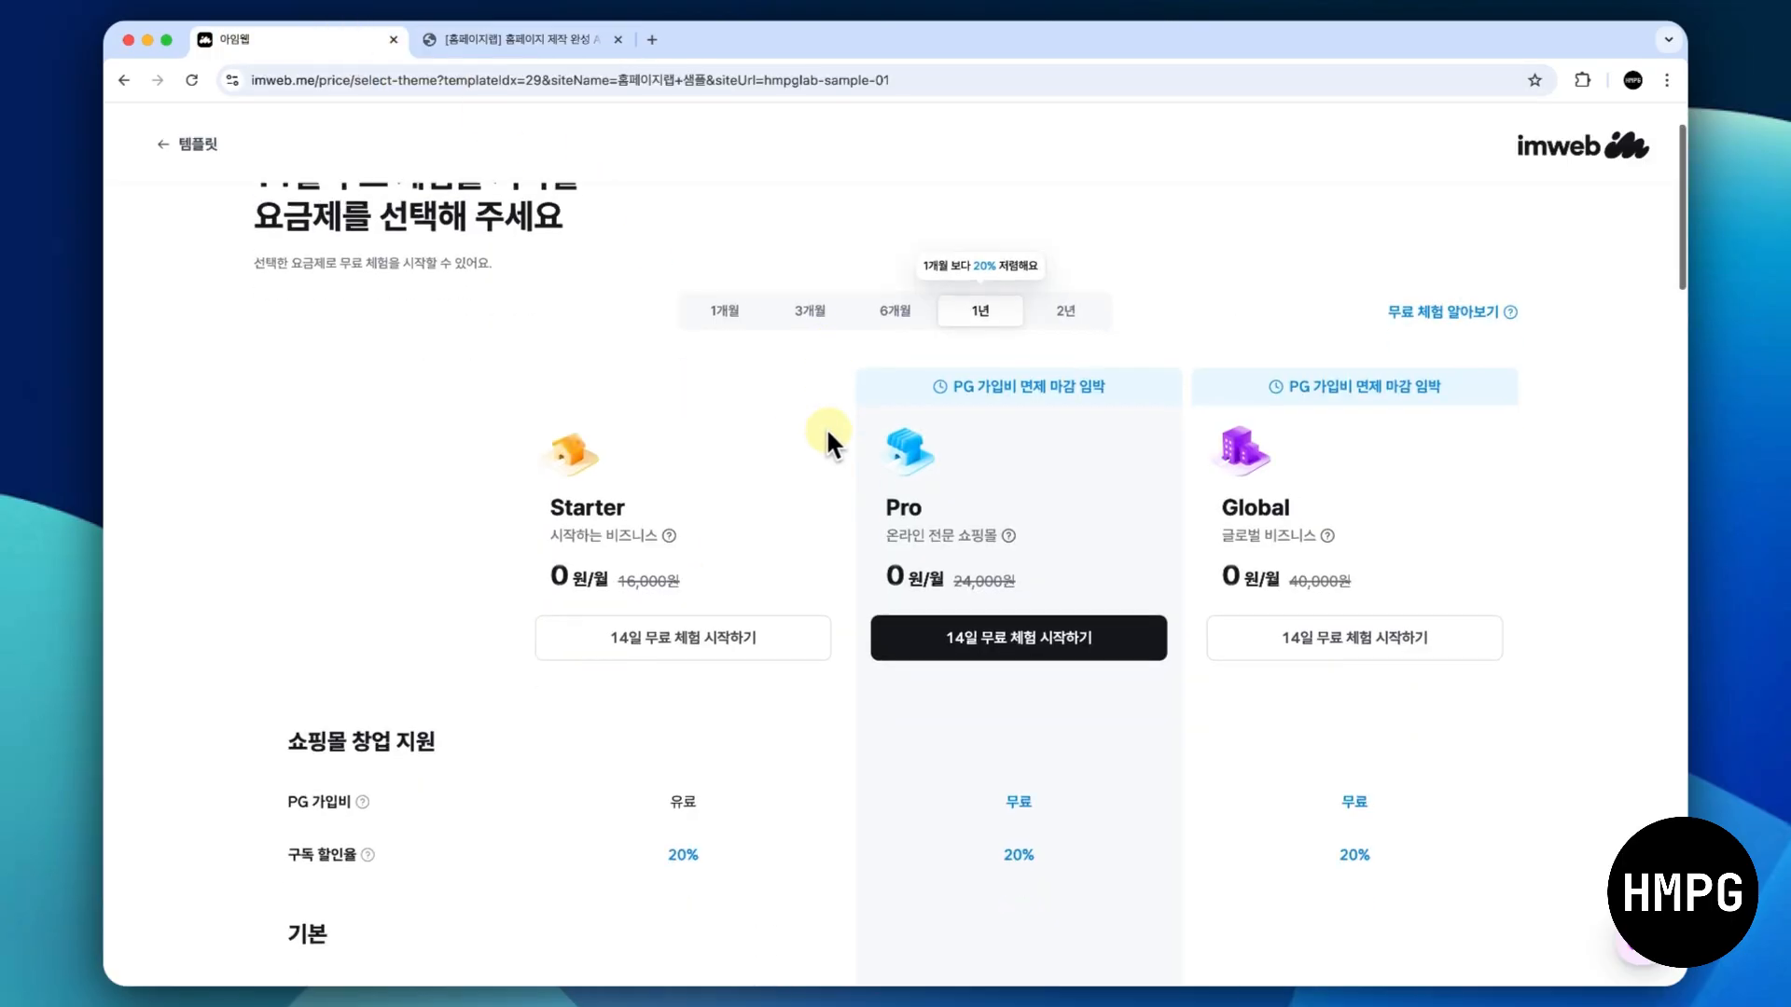
pyautogui.scroll(-2, 826, 427)
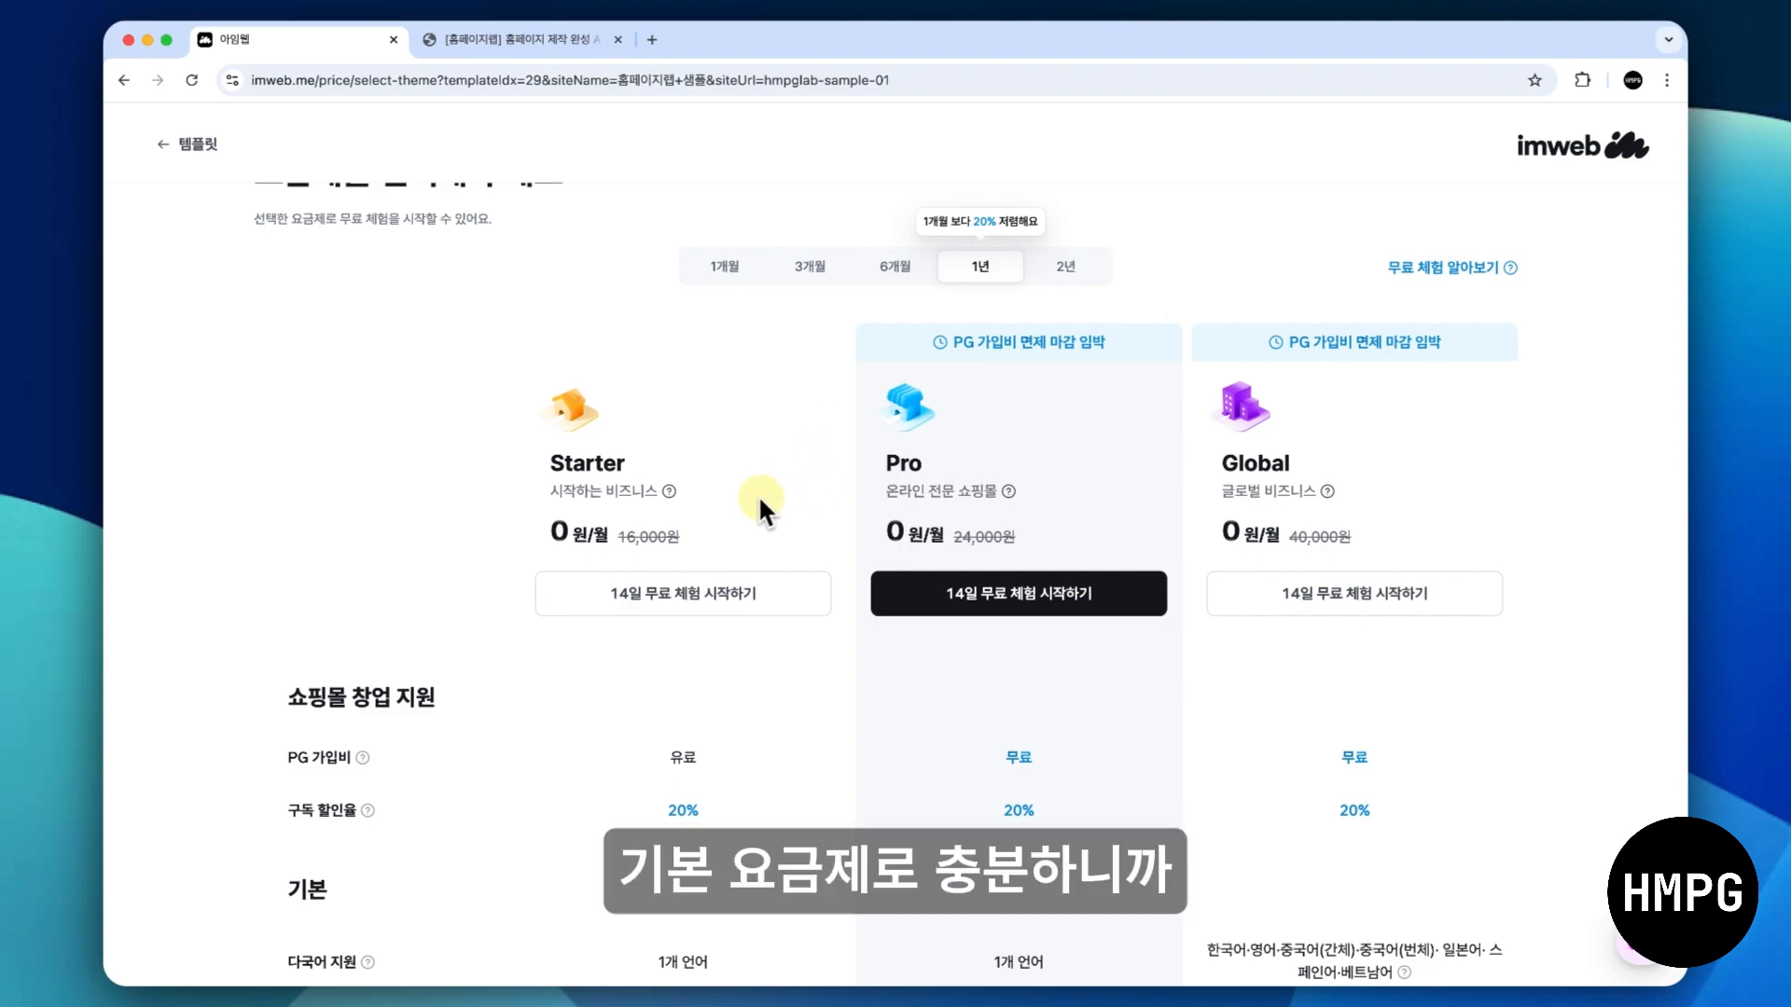
pyautogui.click(703, 590)
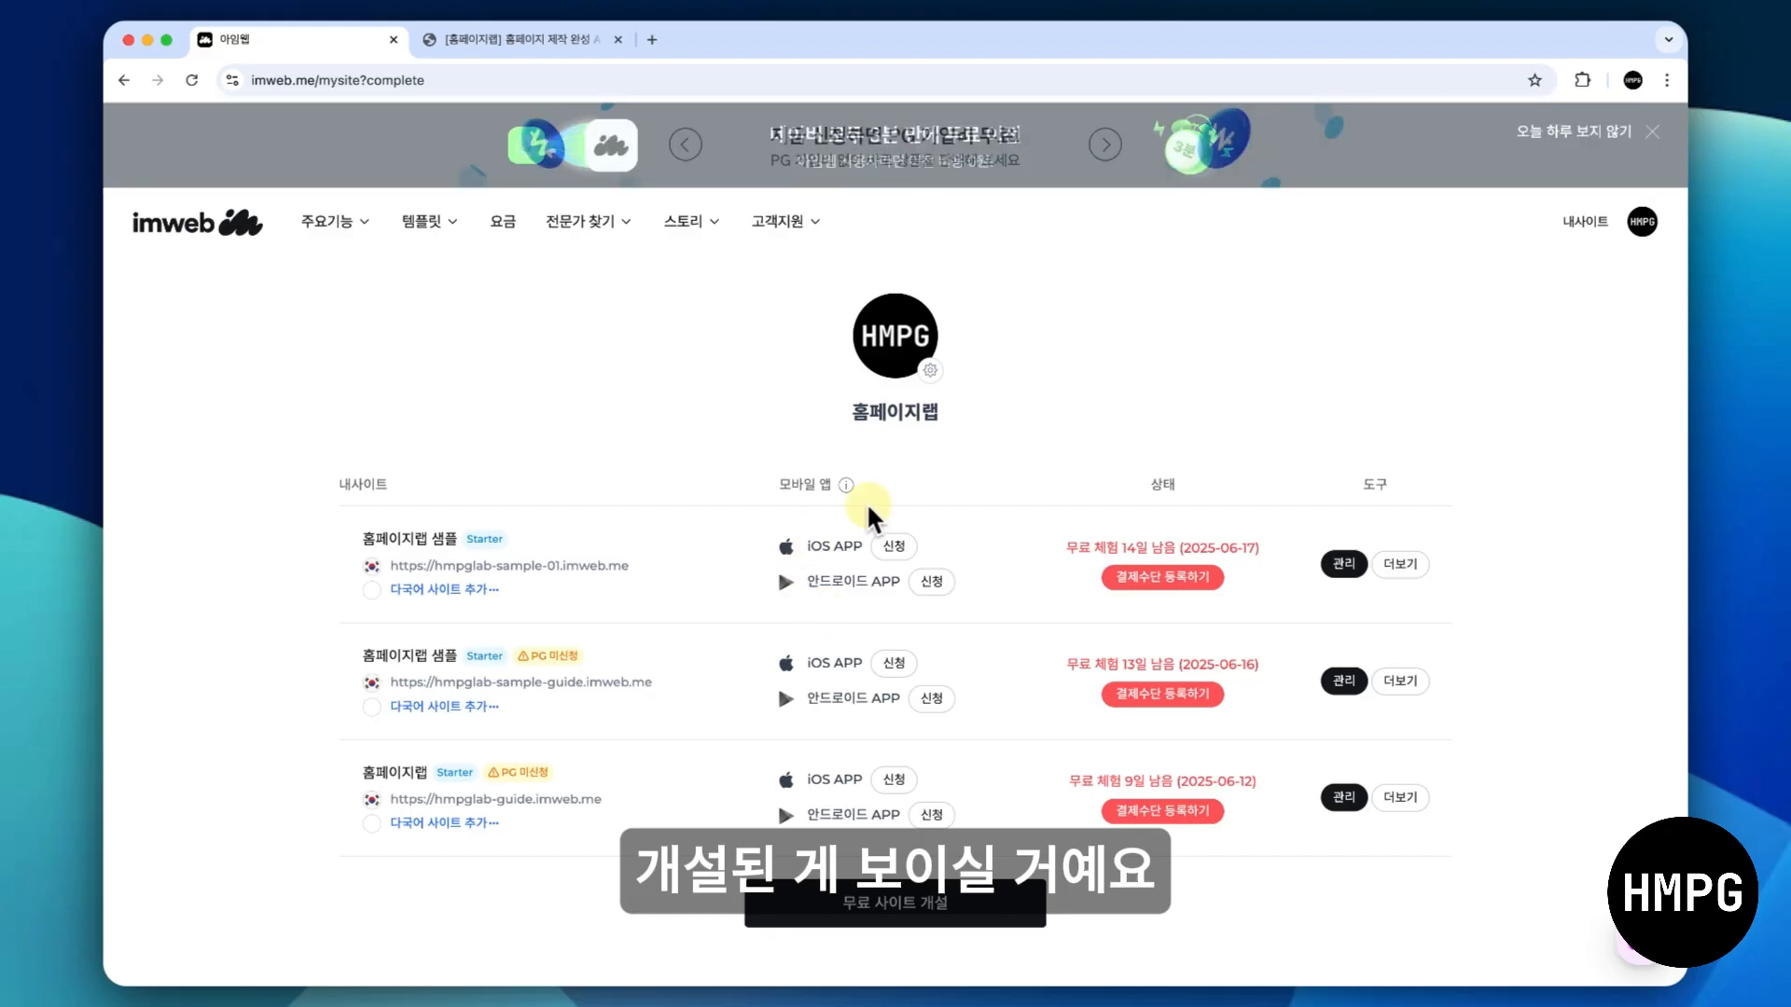
# - Open the admin page of the hmpglab-sample-01 site and enter its design mode, declining the beginner tutorial
pyautogui.click(1339, 563)
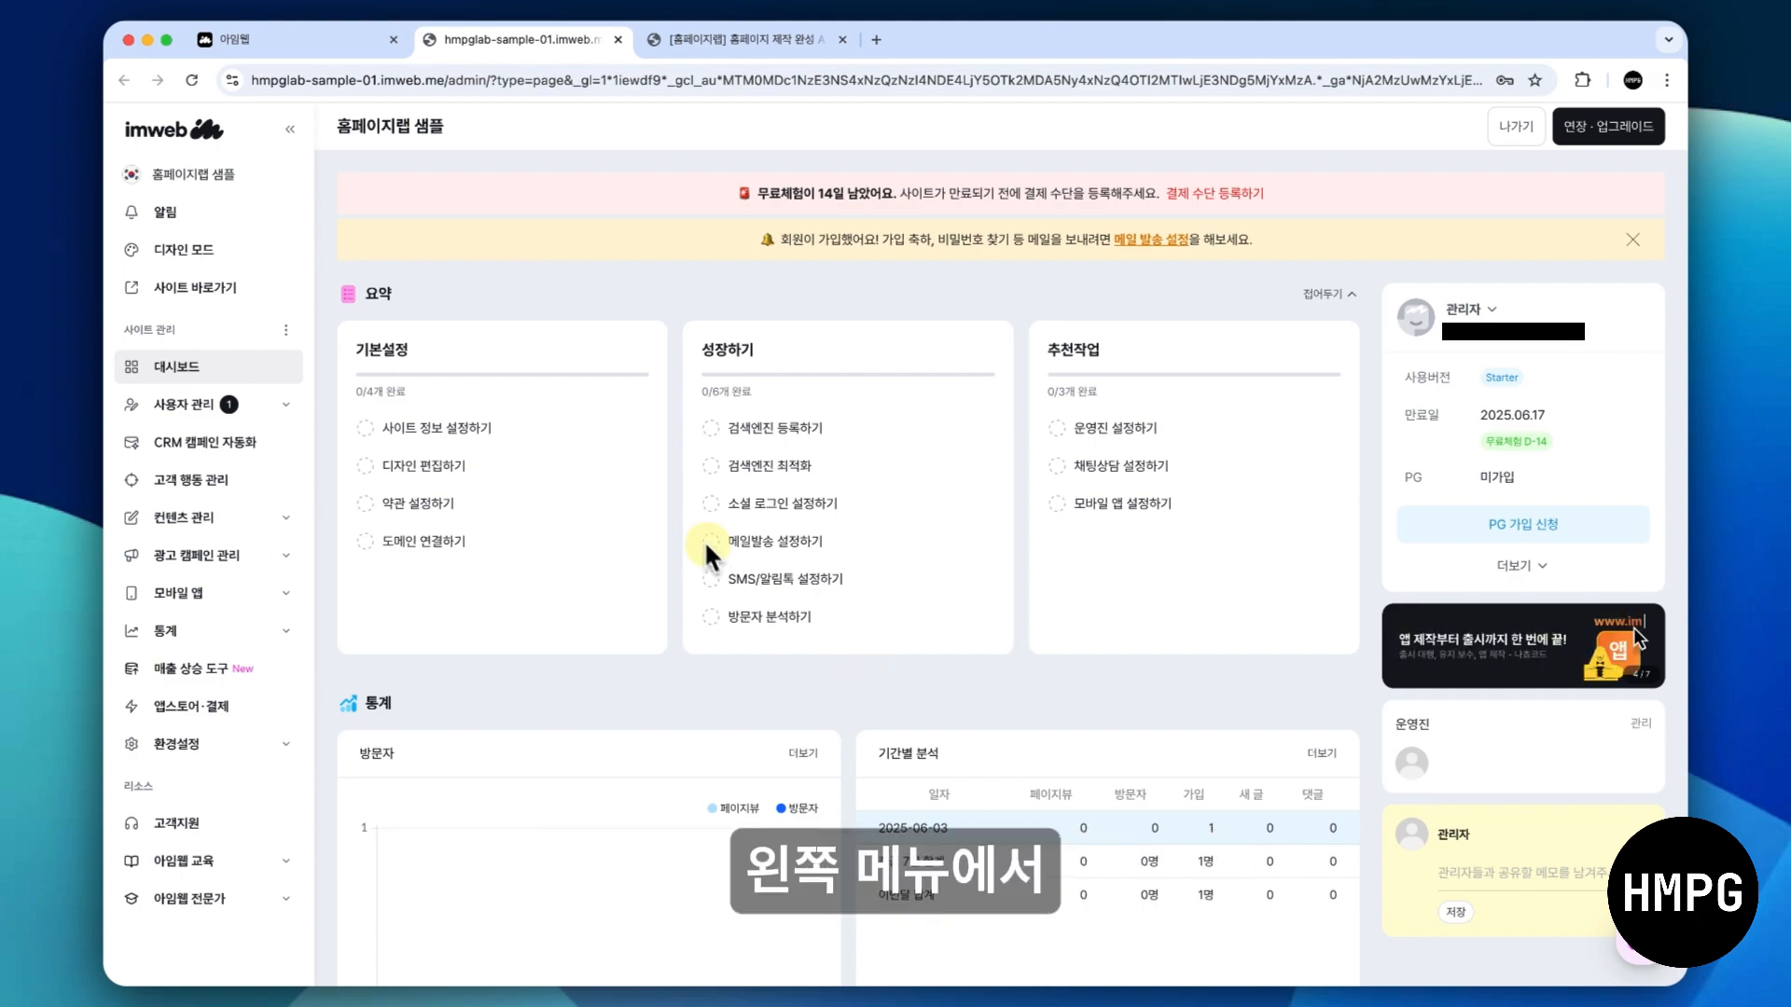
pyautogui.click(248, 252)
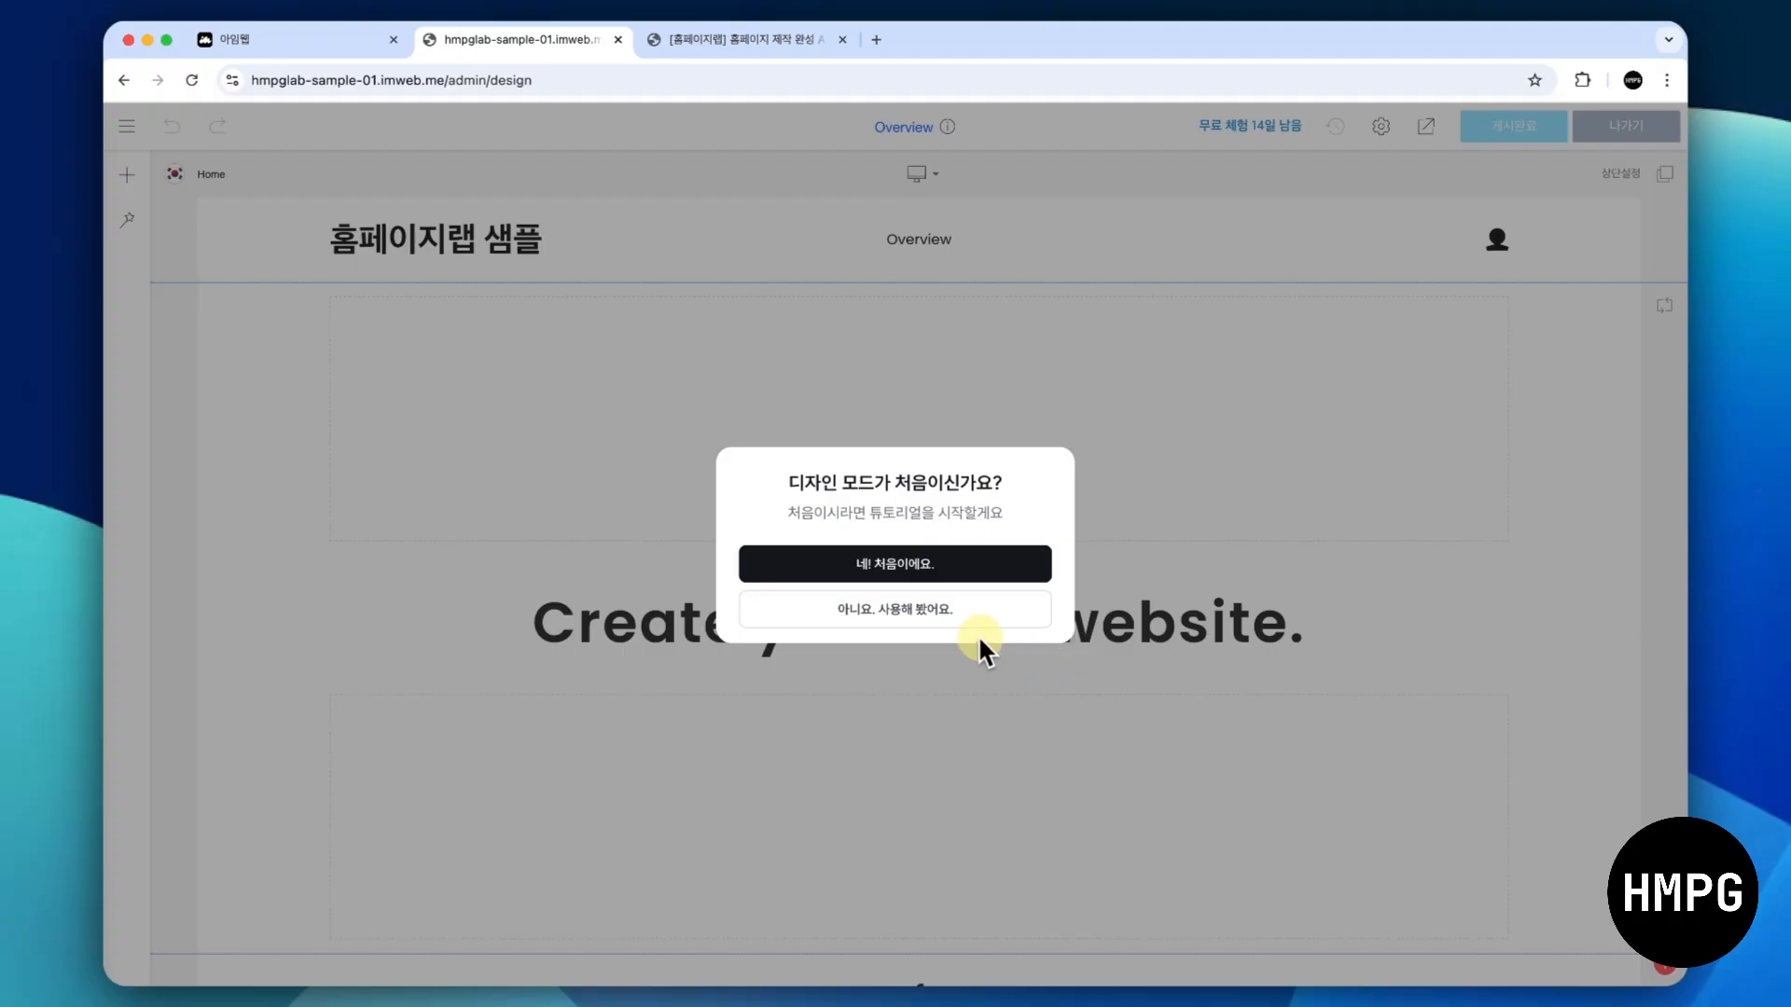
pyautogui.click(936, 614)
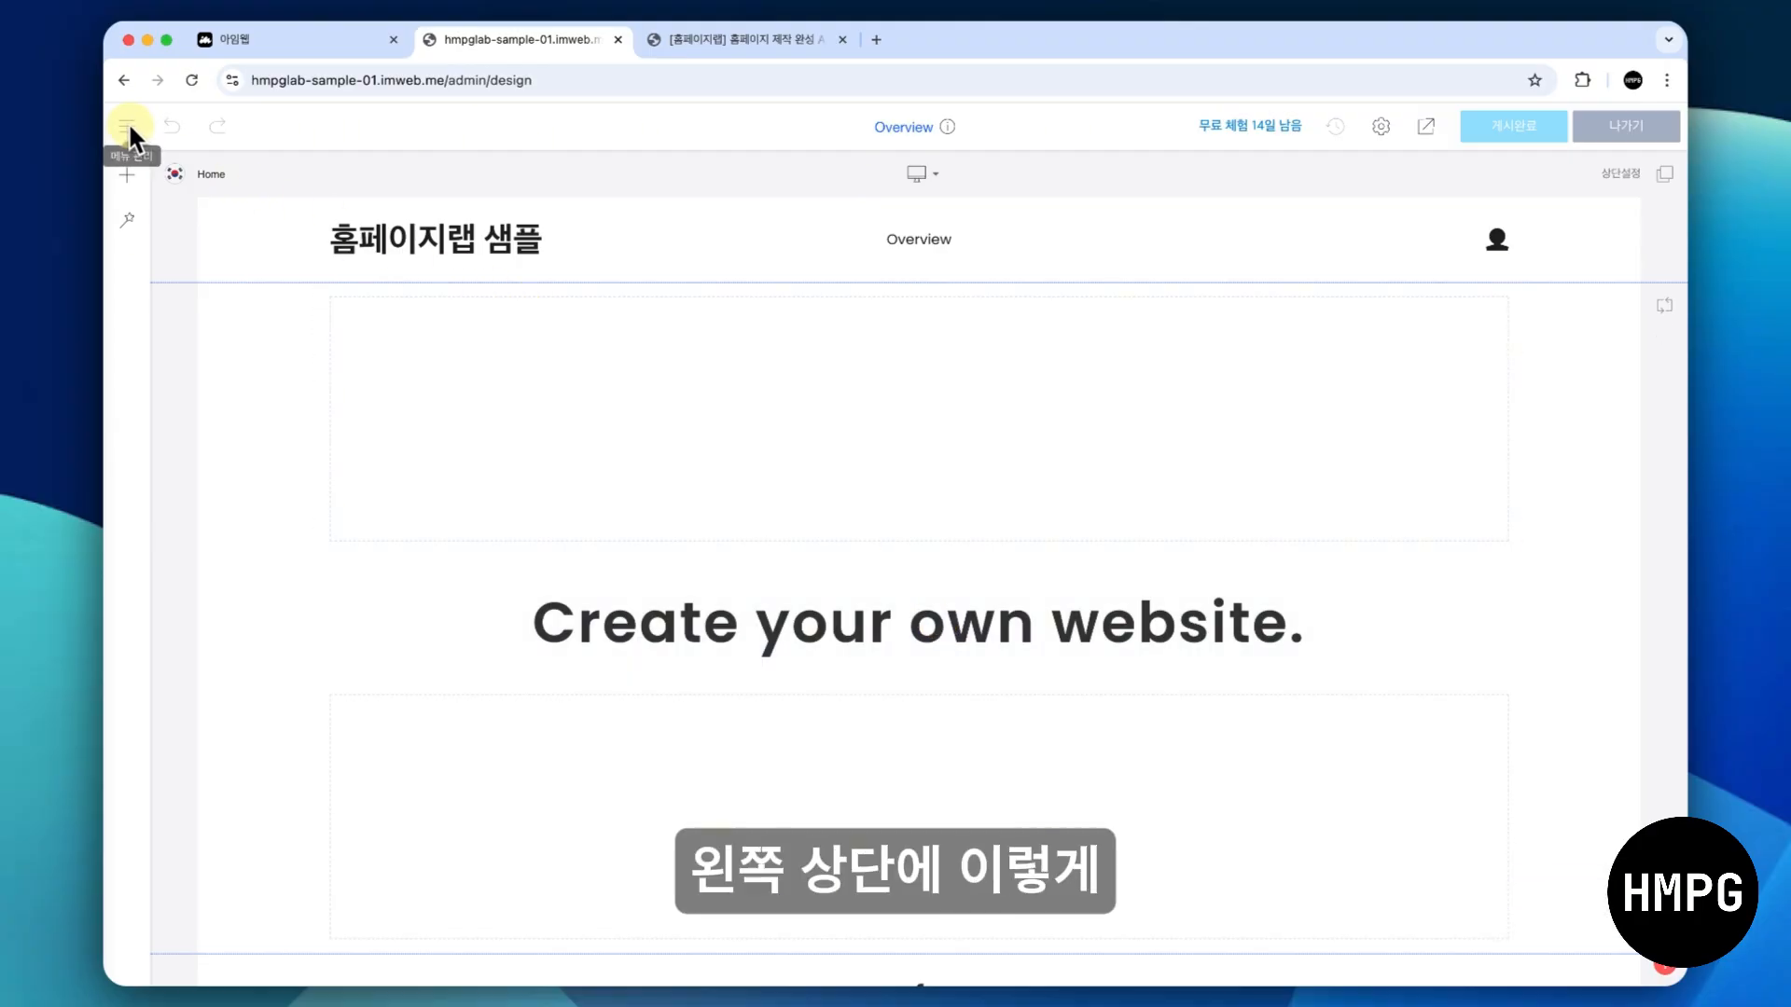
# - Rename the Overview entry of the site's top menu (상단 메뉴) to "입력폼" in its menu settings
pyautogui.click(128, 127)
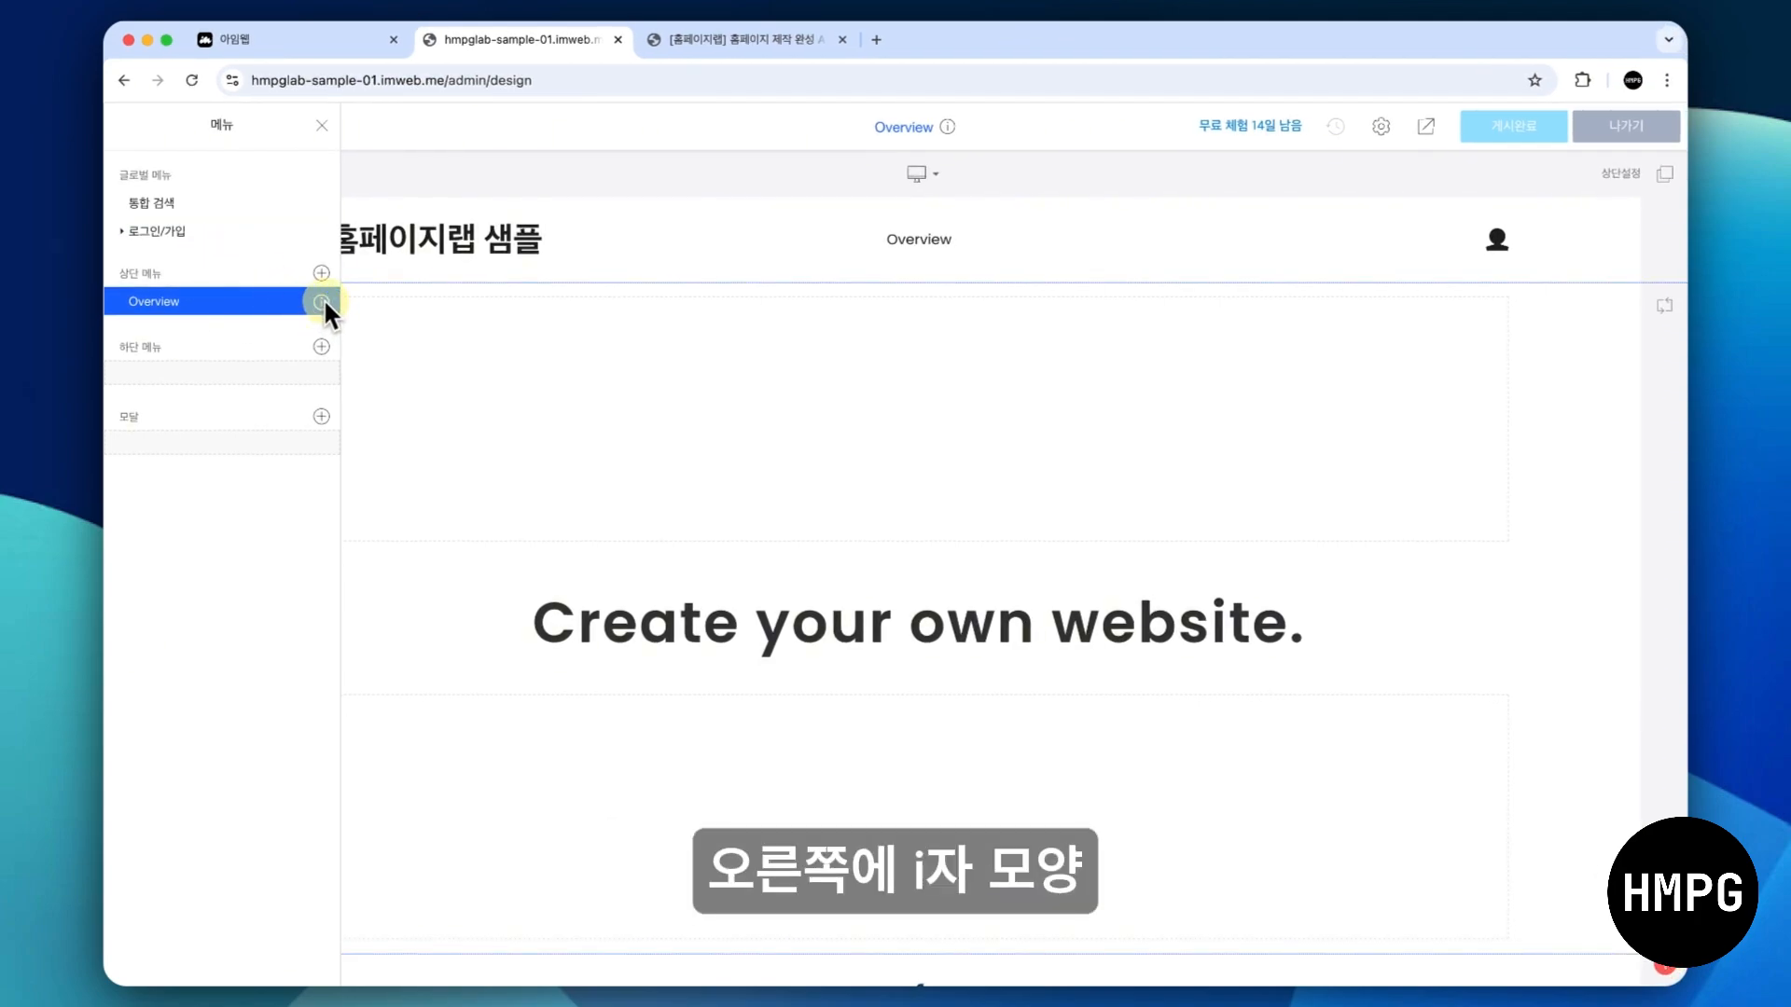
pyautogui.click(322, 301)
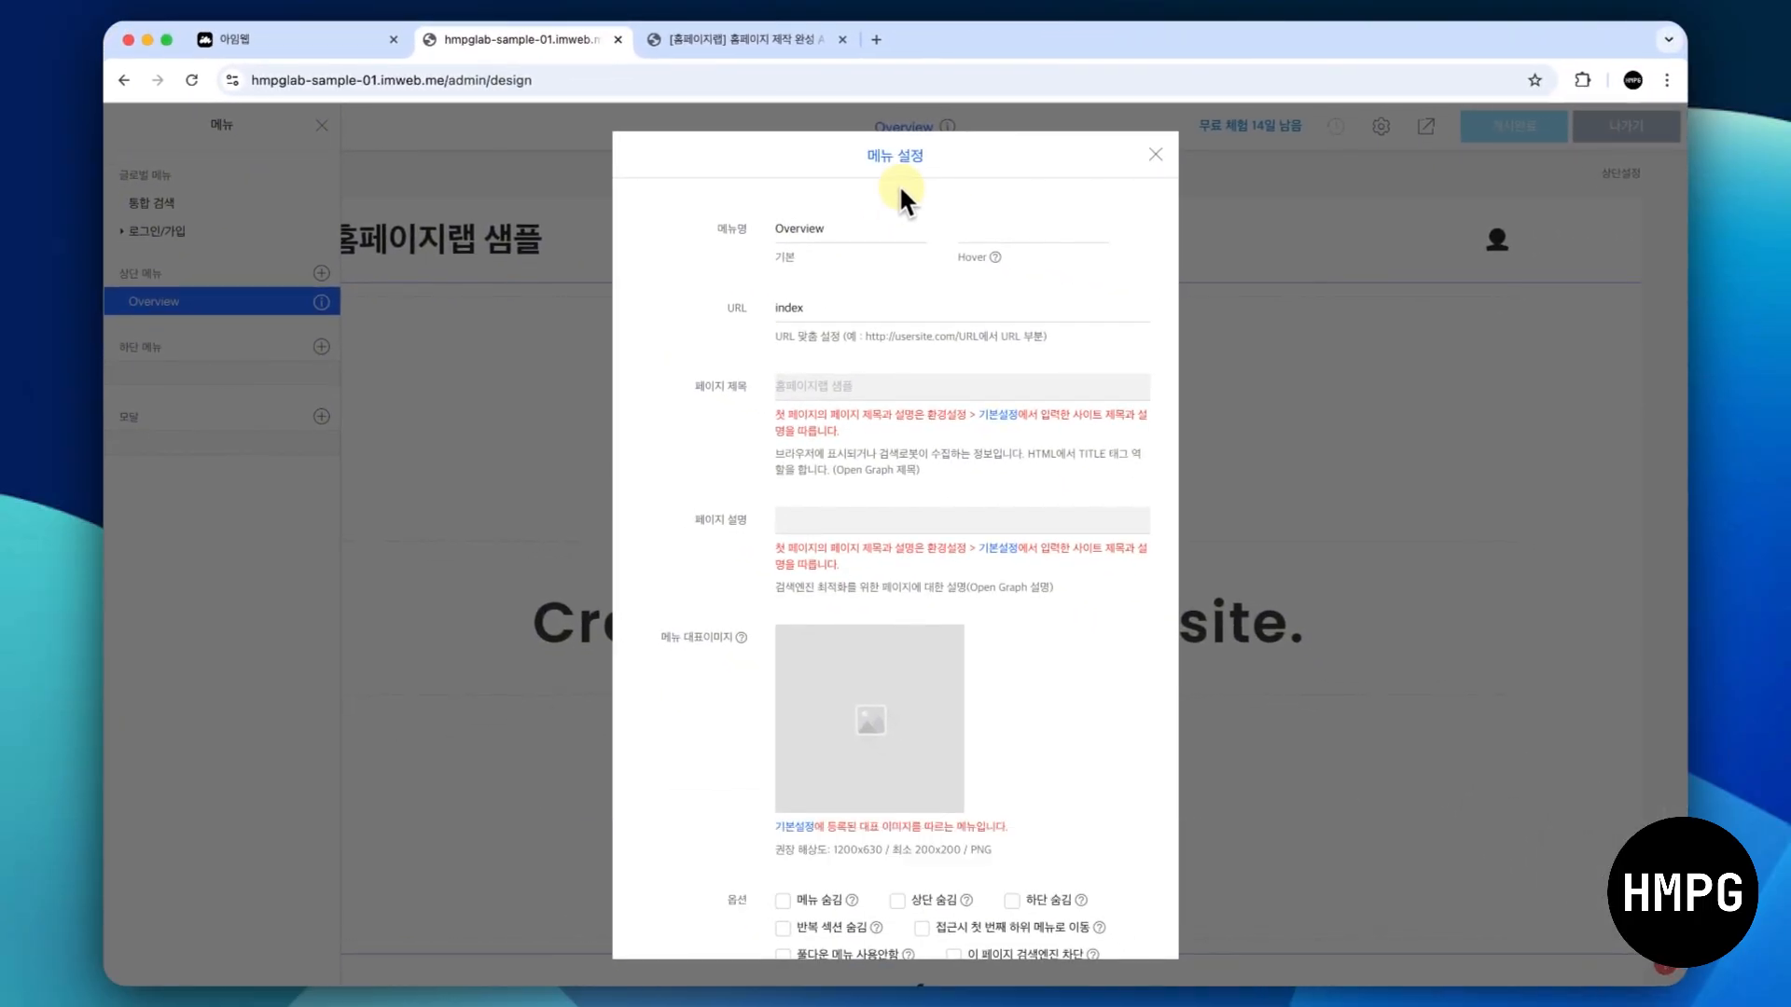
pyautogui.click(858, 226)
pyautogui.press('super+a')
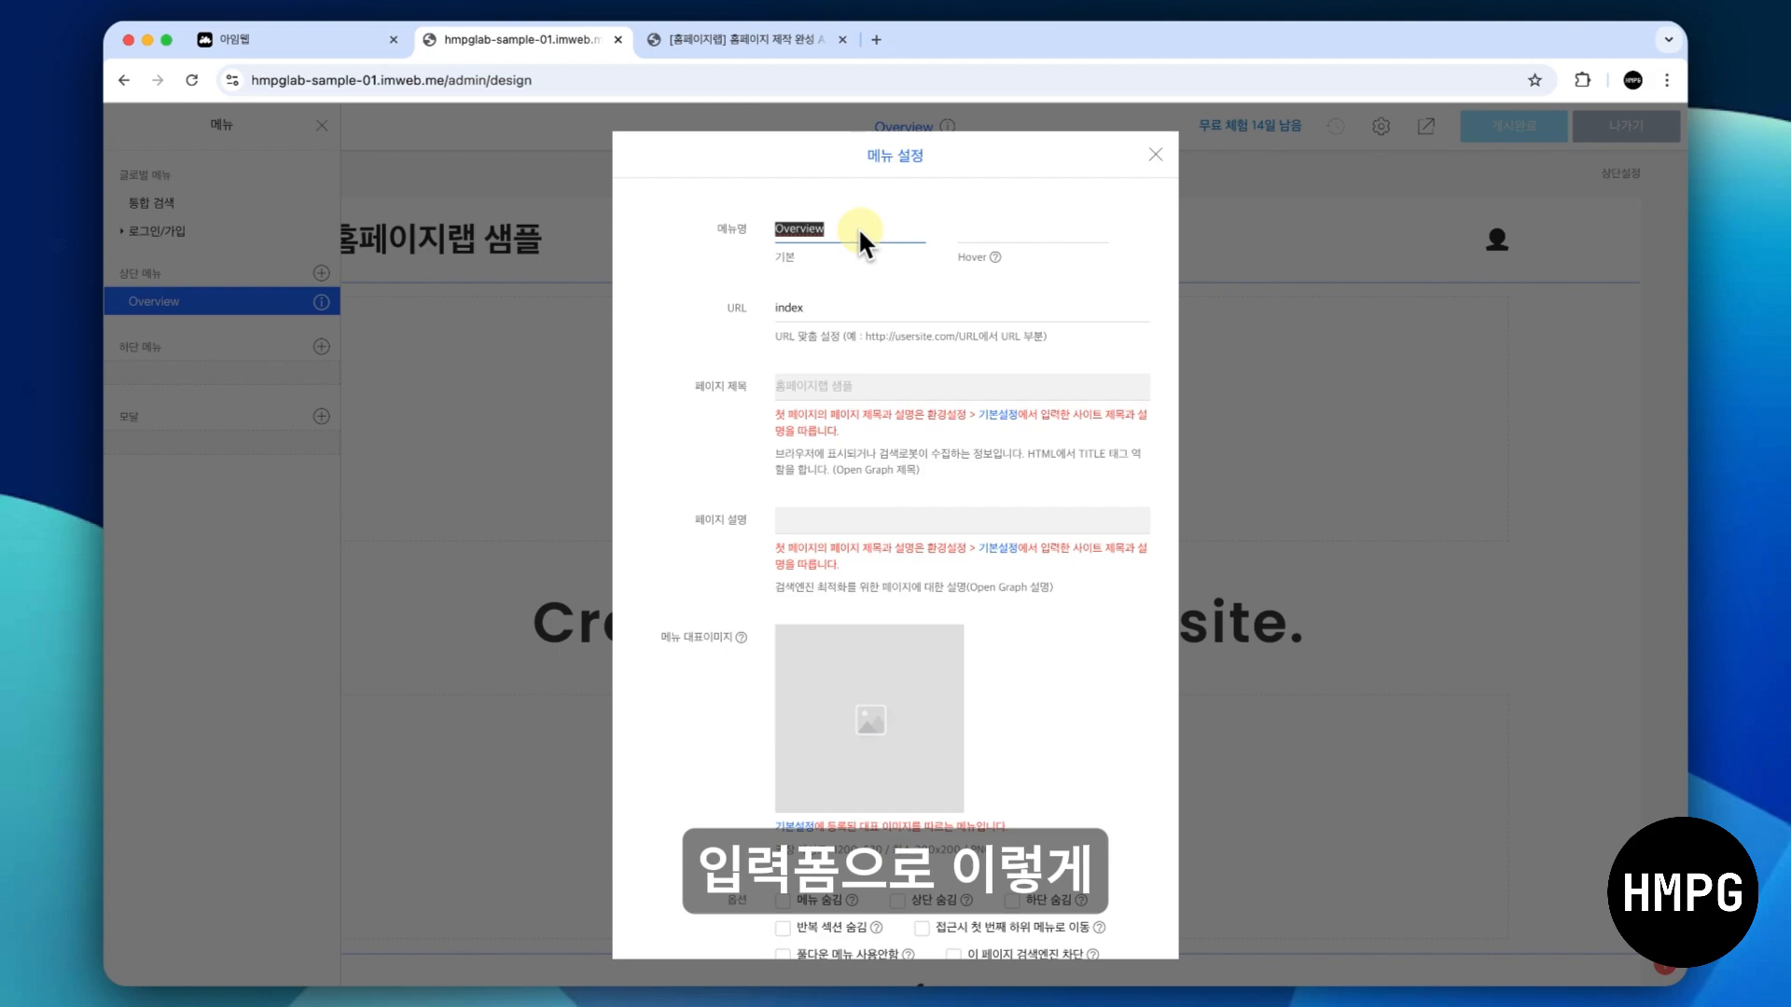
pyautogui.write('dlq')
pyautogui.press('BackSpace')
pyautogui.press('BackSpace')
pyautogui.press('BackSpace')
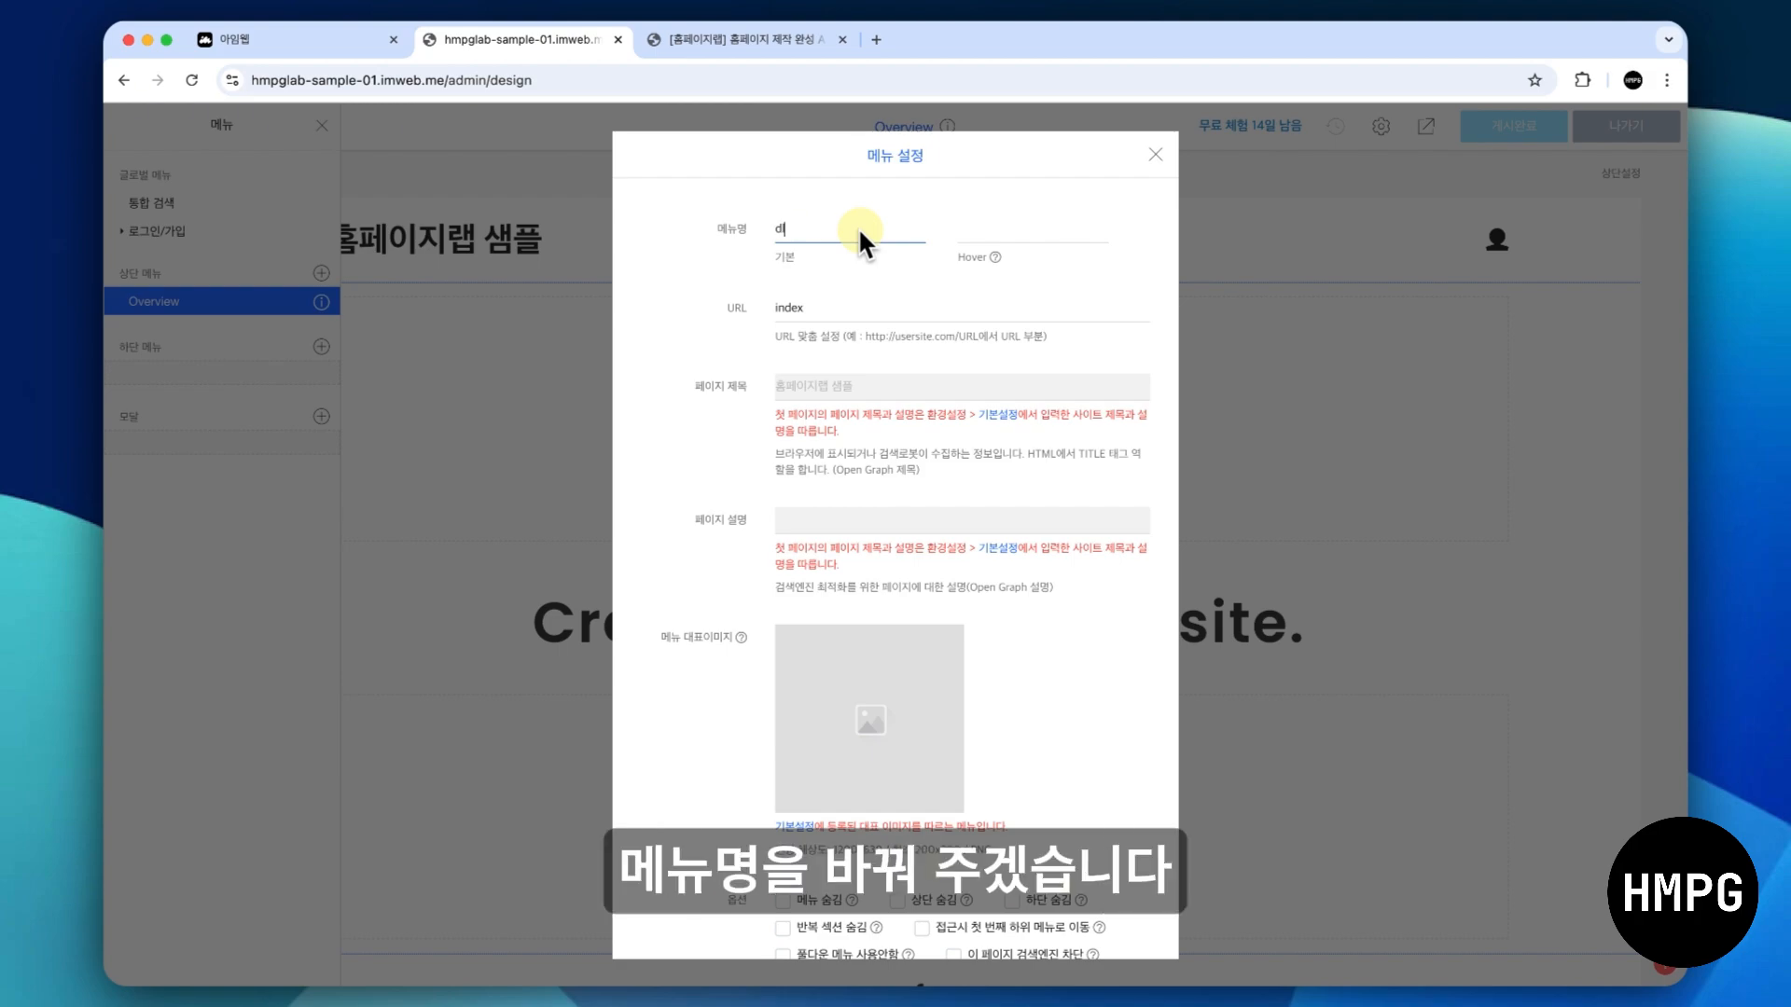
pyautogui.write('입력폼')
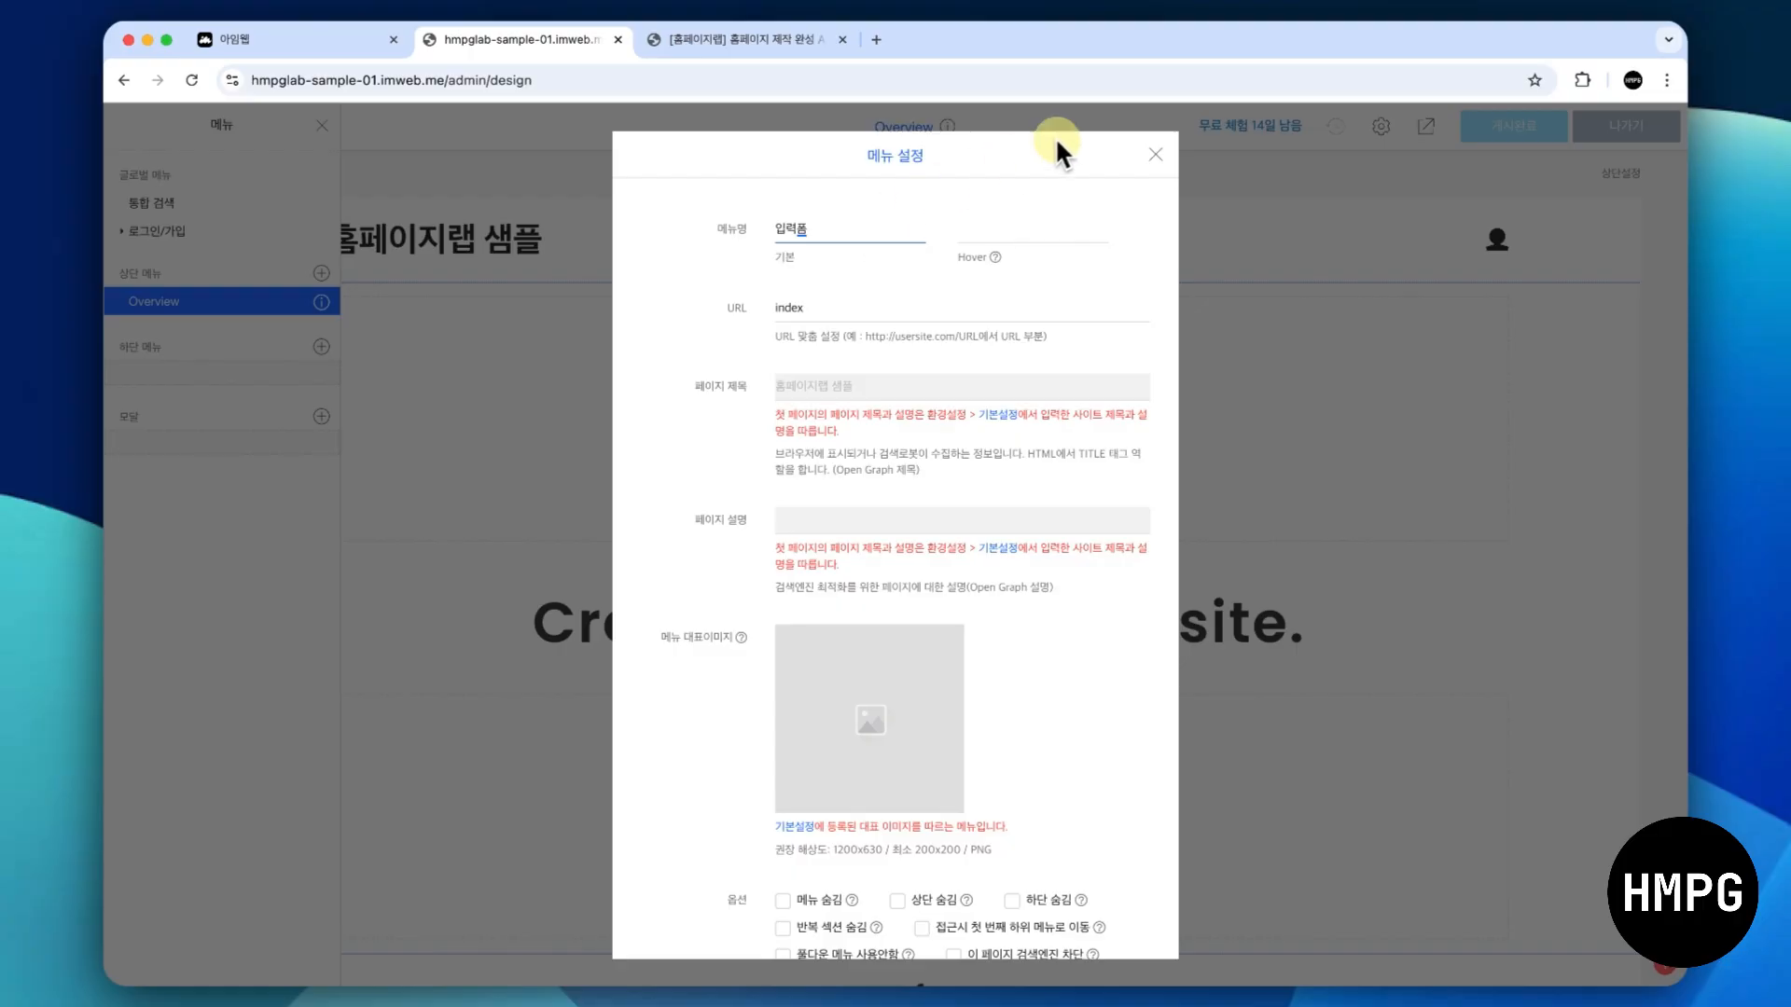
pyautogui.click(1153, 150)
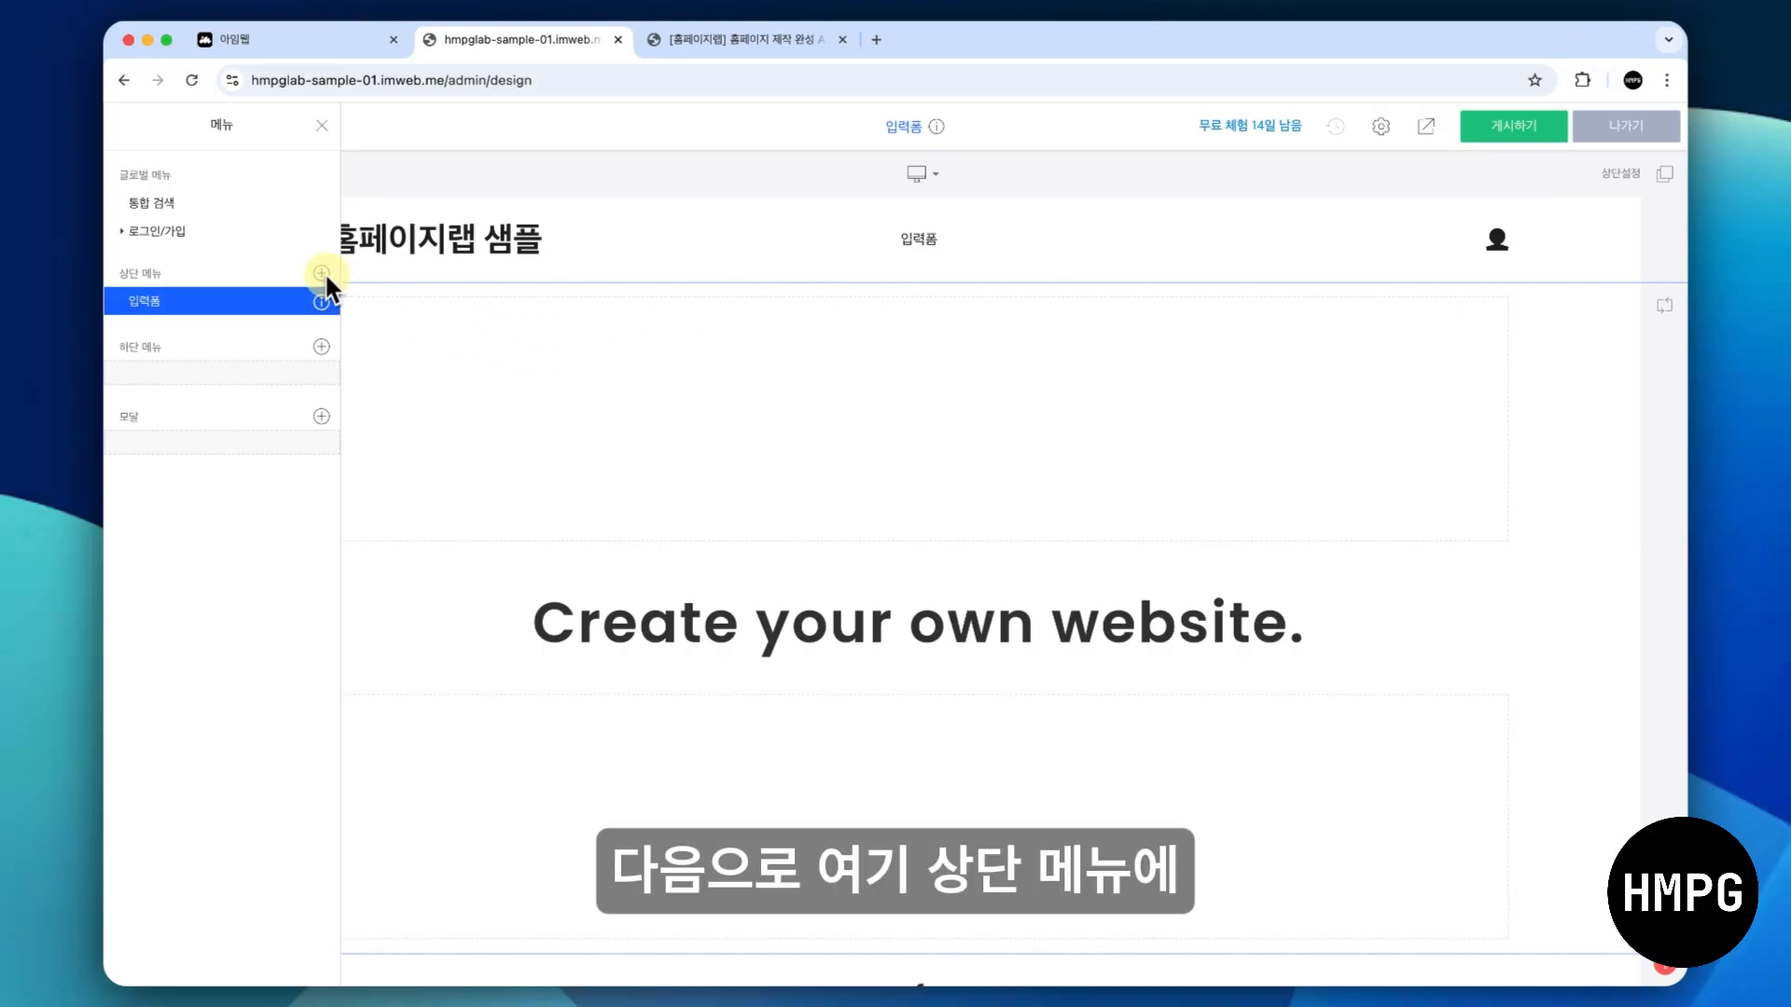
# - Add two entries named "쇼핑" and "게시판" to the site's top menu (상단 메뉴)
pyautogui.click(321, 272)
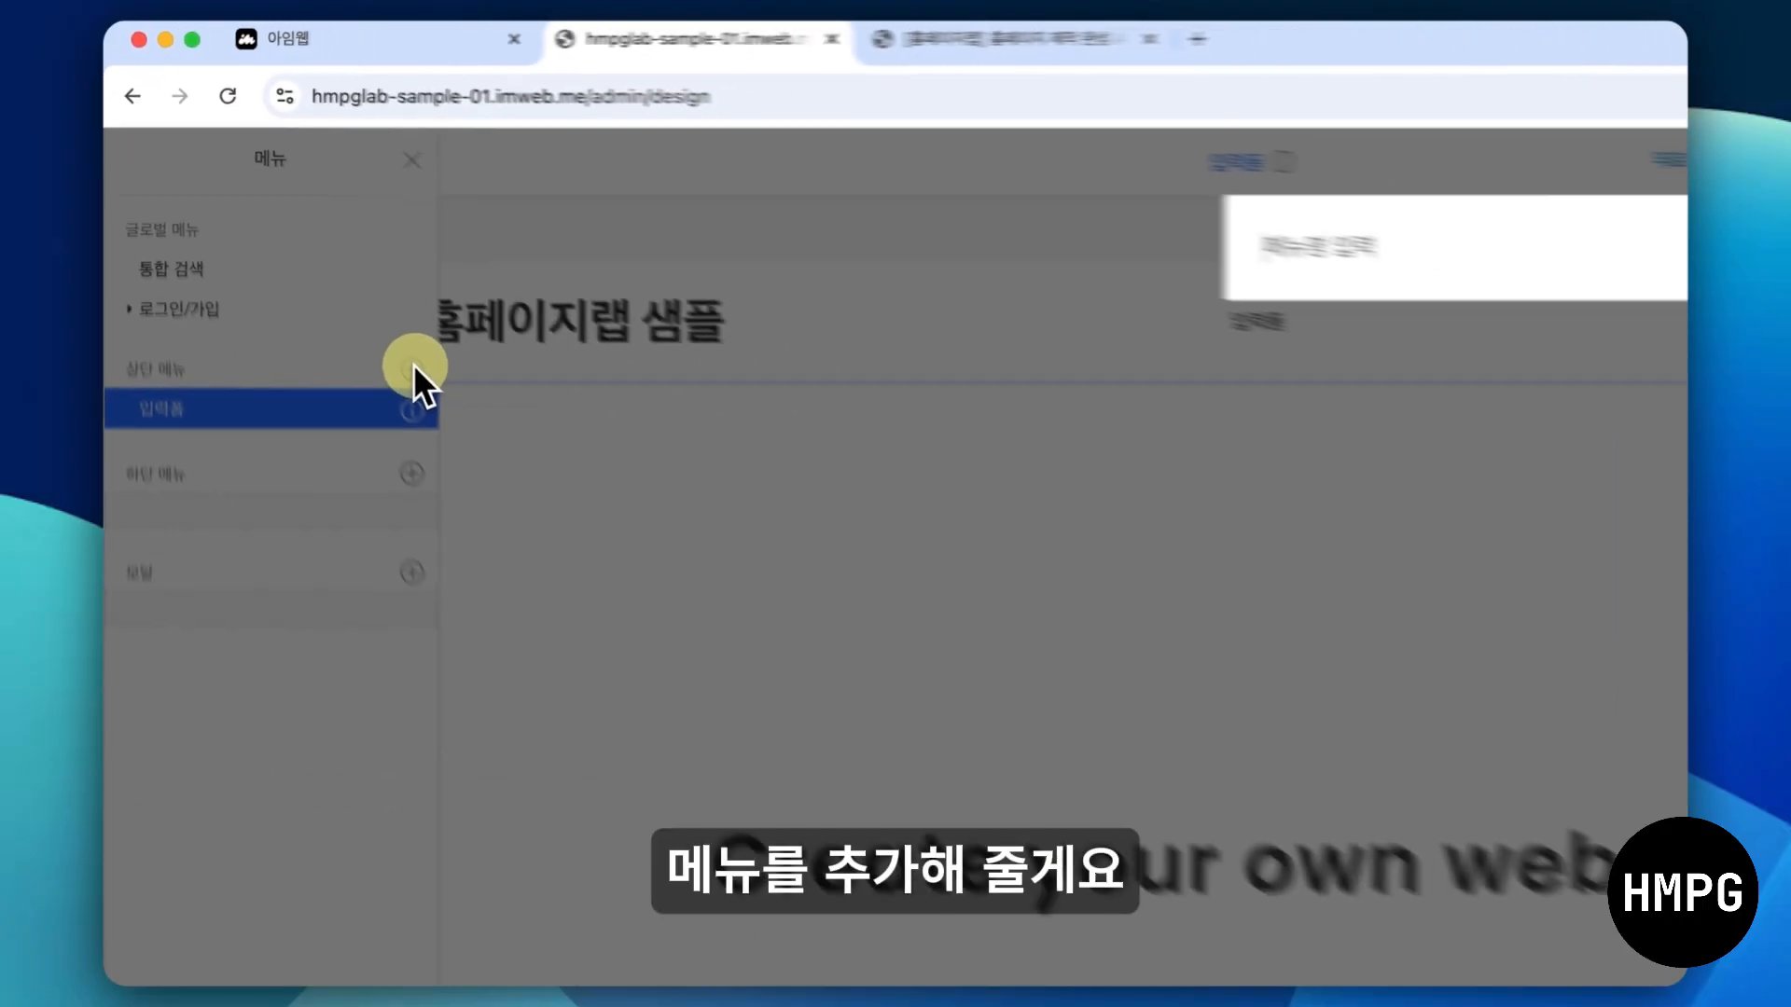
pyautogui.write('쇼핑')
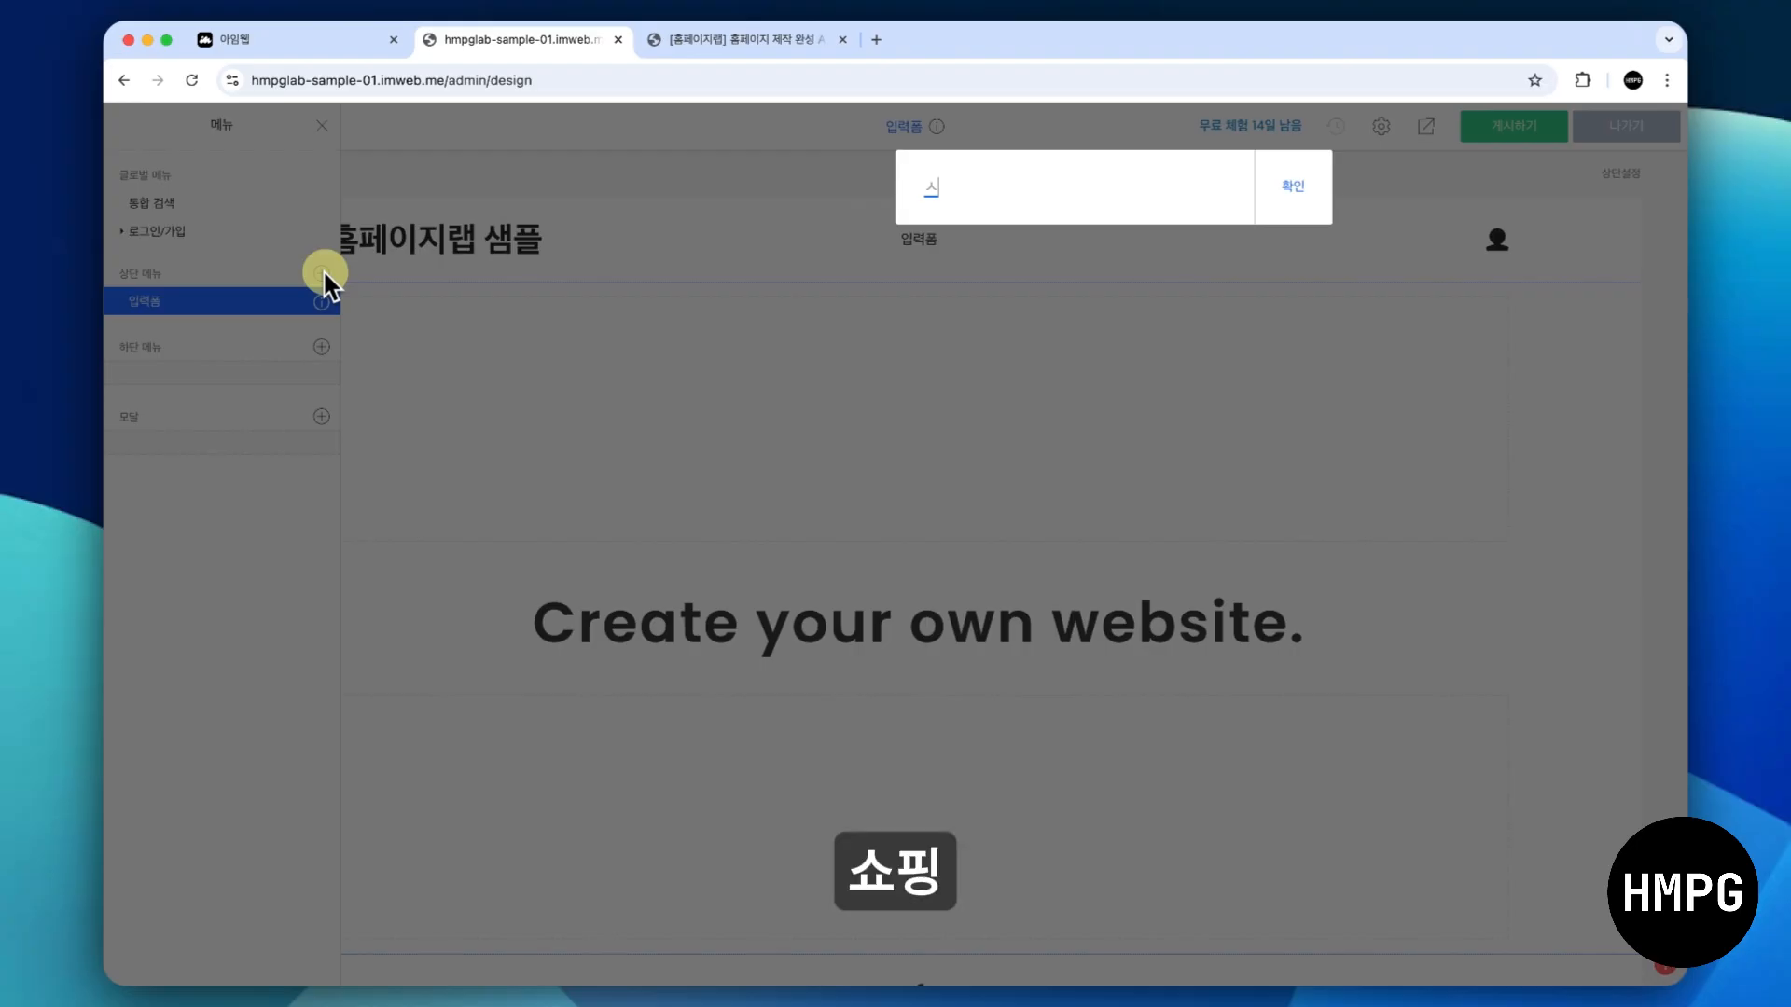
pyautogui.press('Return')
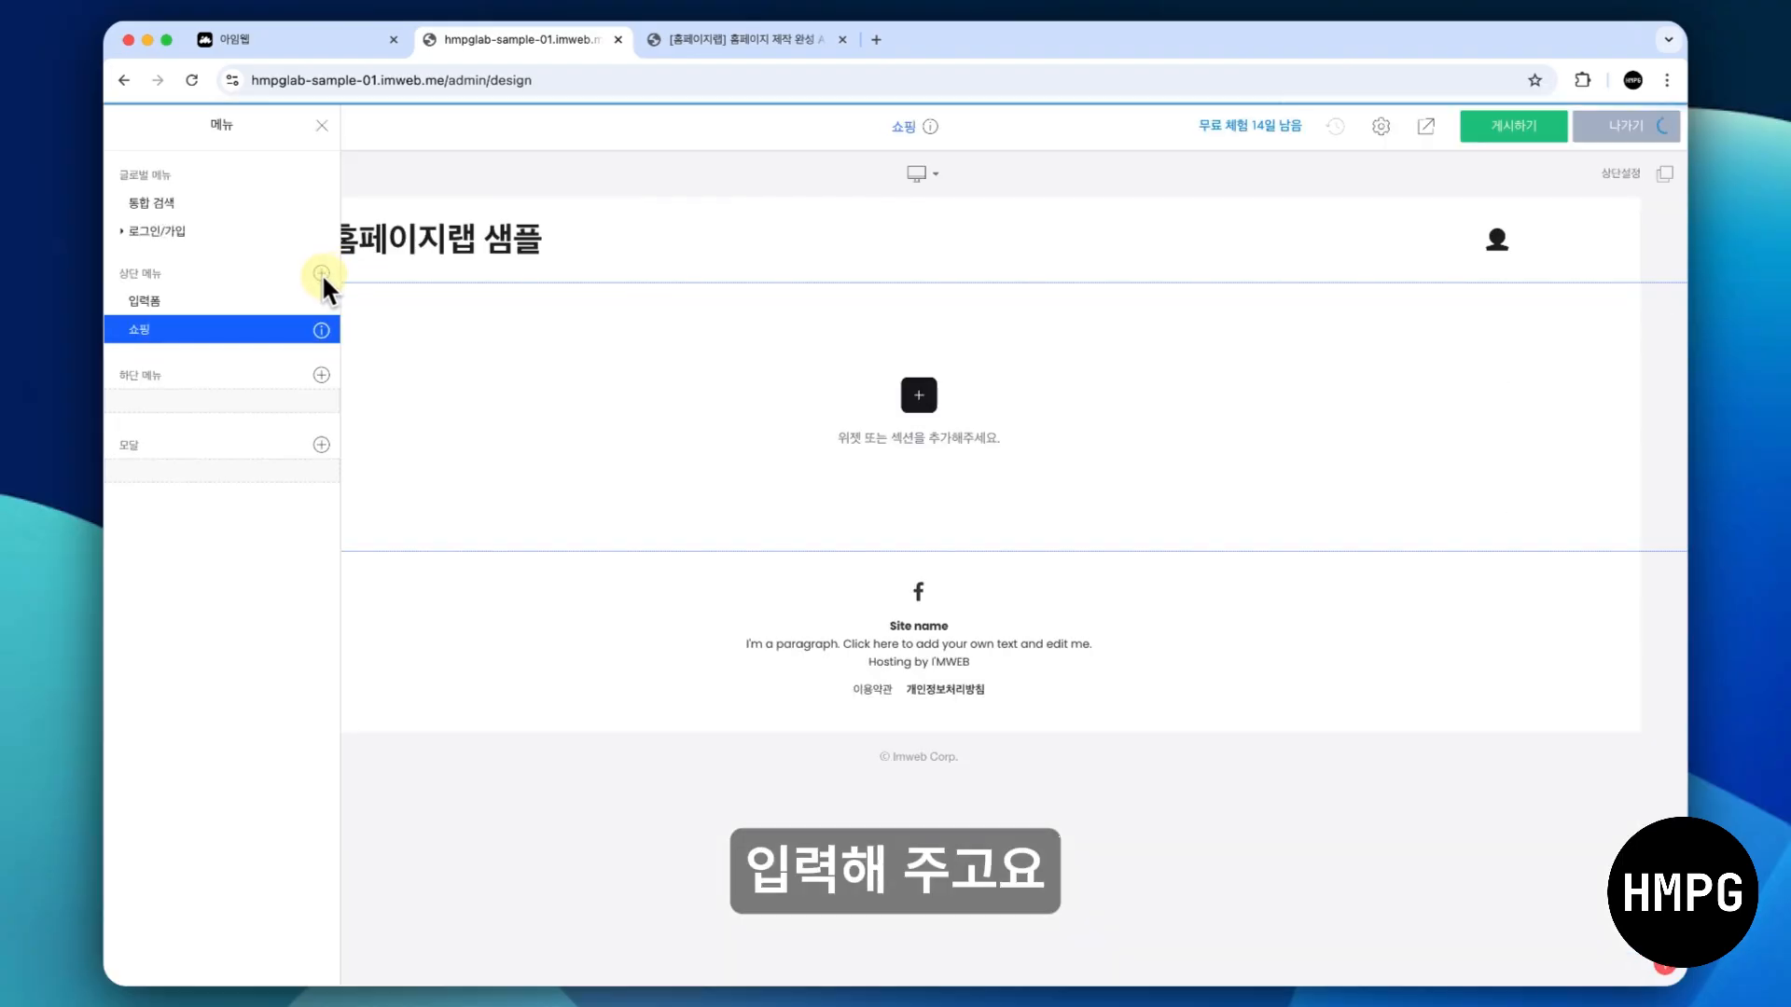
pyautogui.click(322, 273)
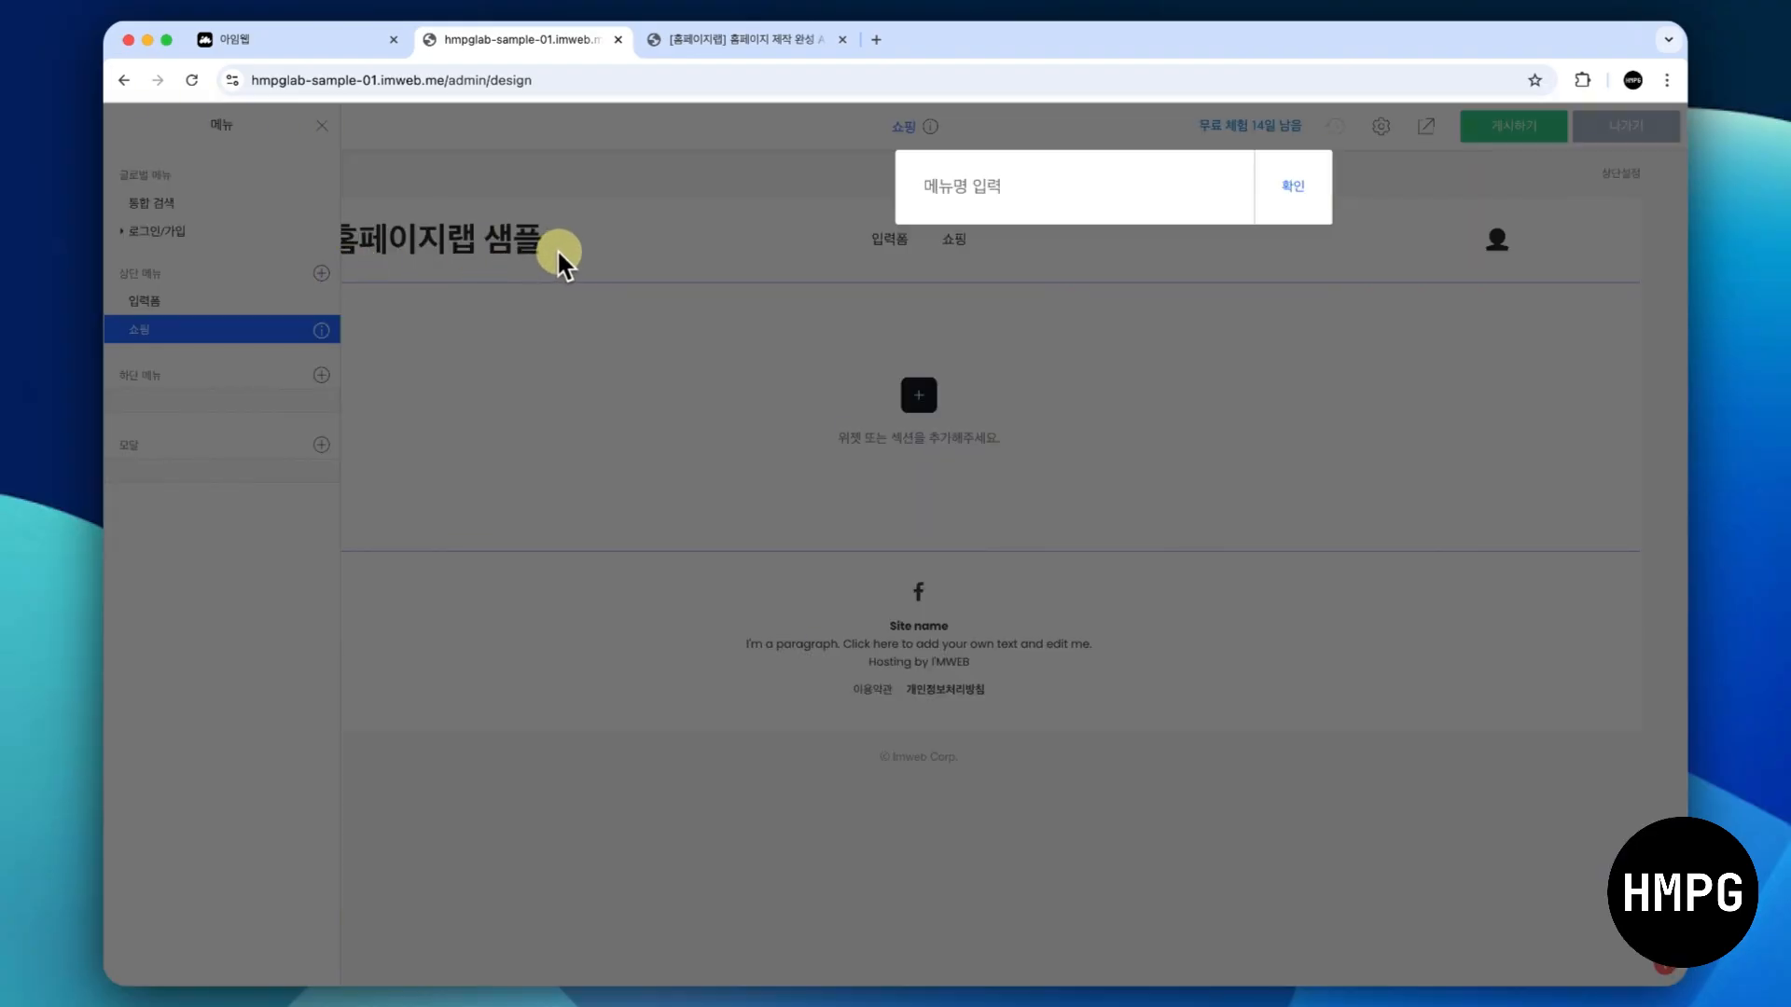
pyautogui.write('게시판')
pyautogui.press('Return')
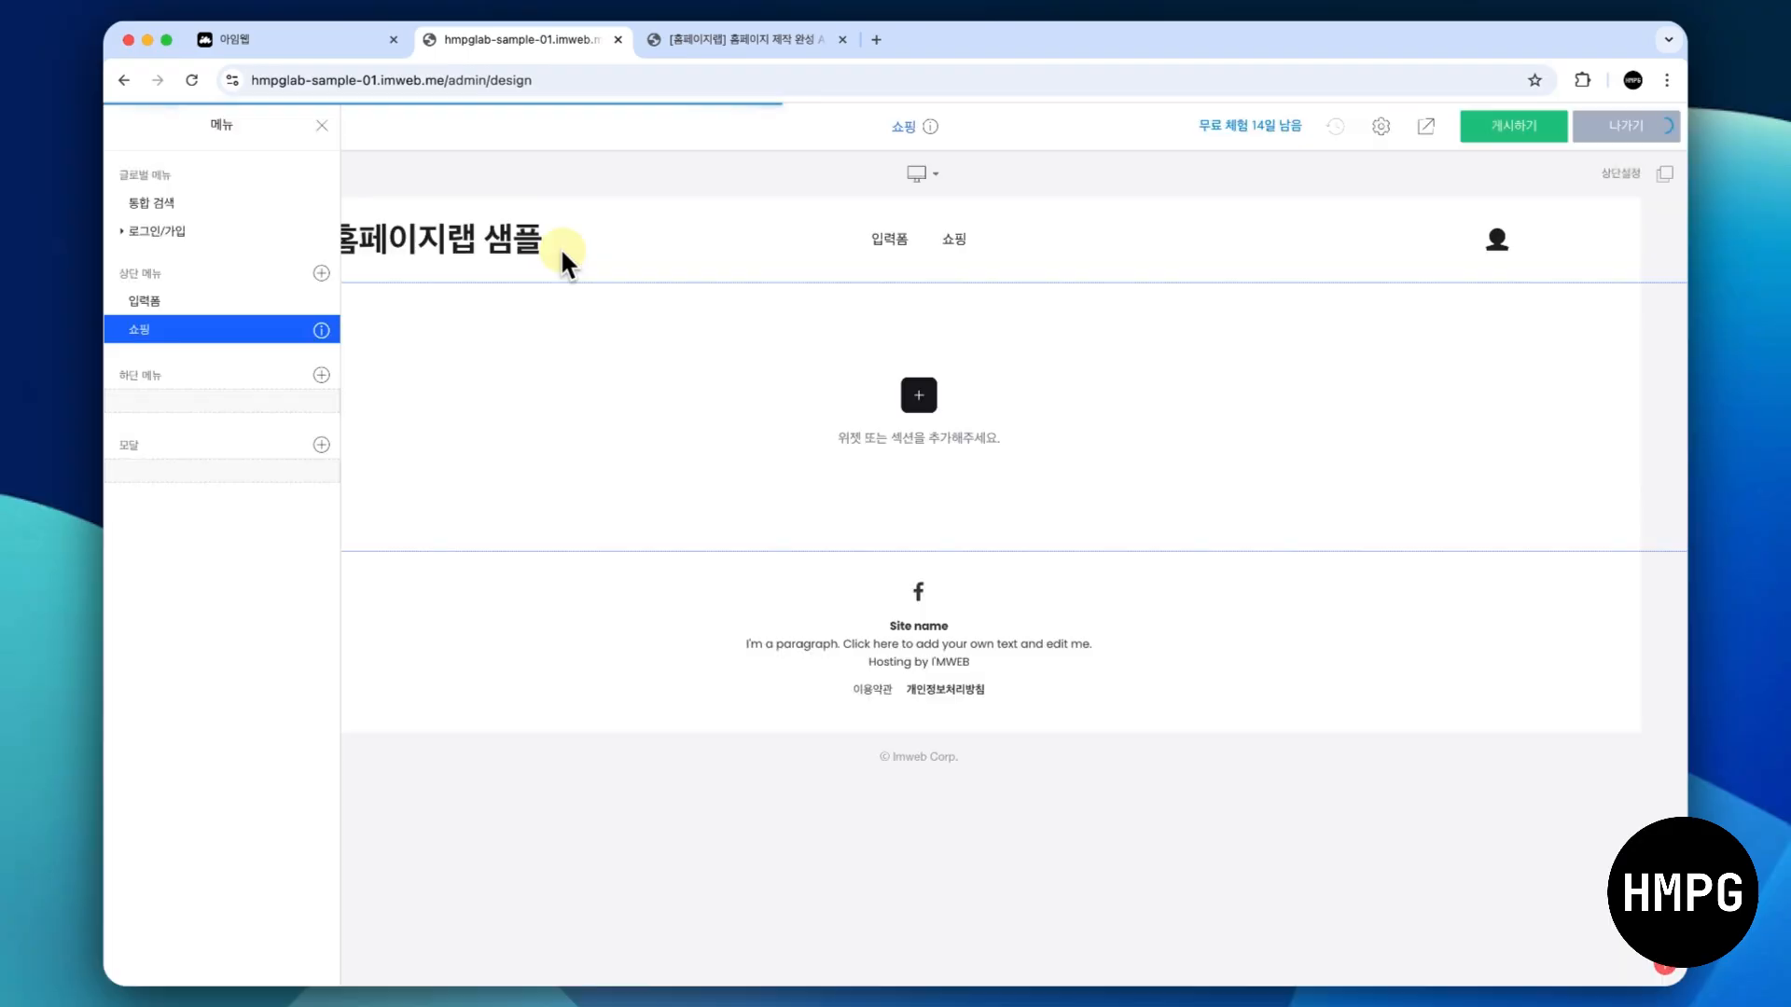
# - Add two more top menu (상단 메뉴) entries named "갤러리" and "지도"
pyautogui.click(322, 273)
pyautogui.write('갤러리')
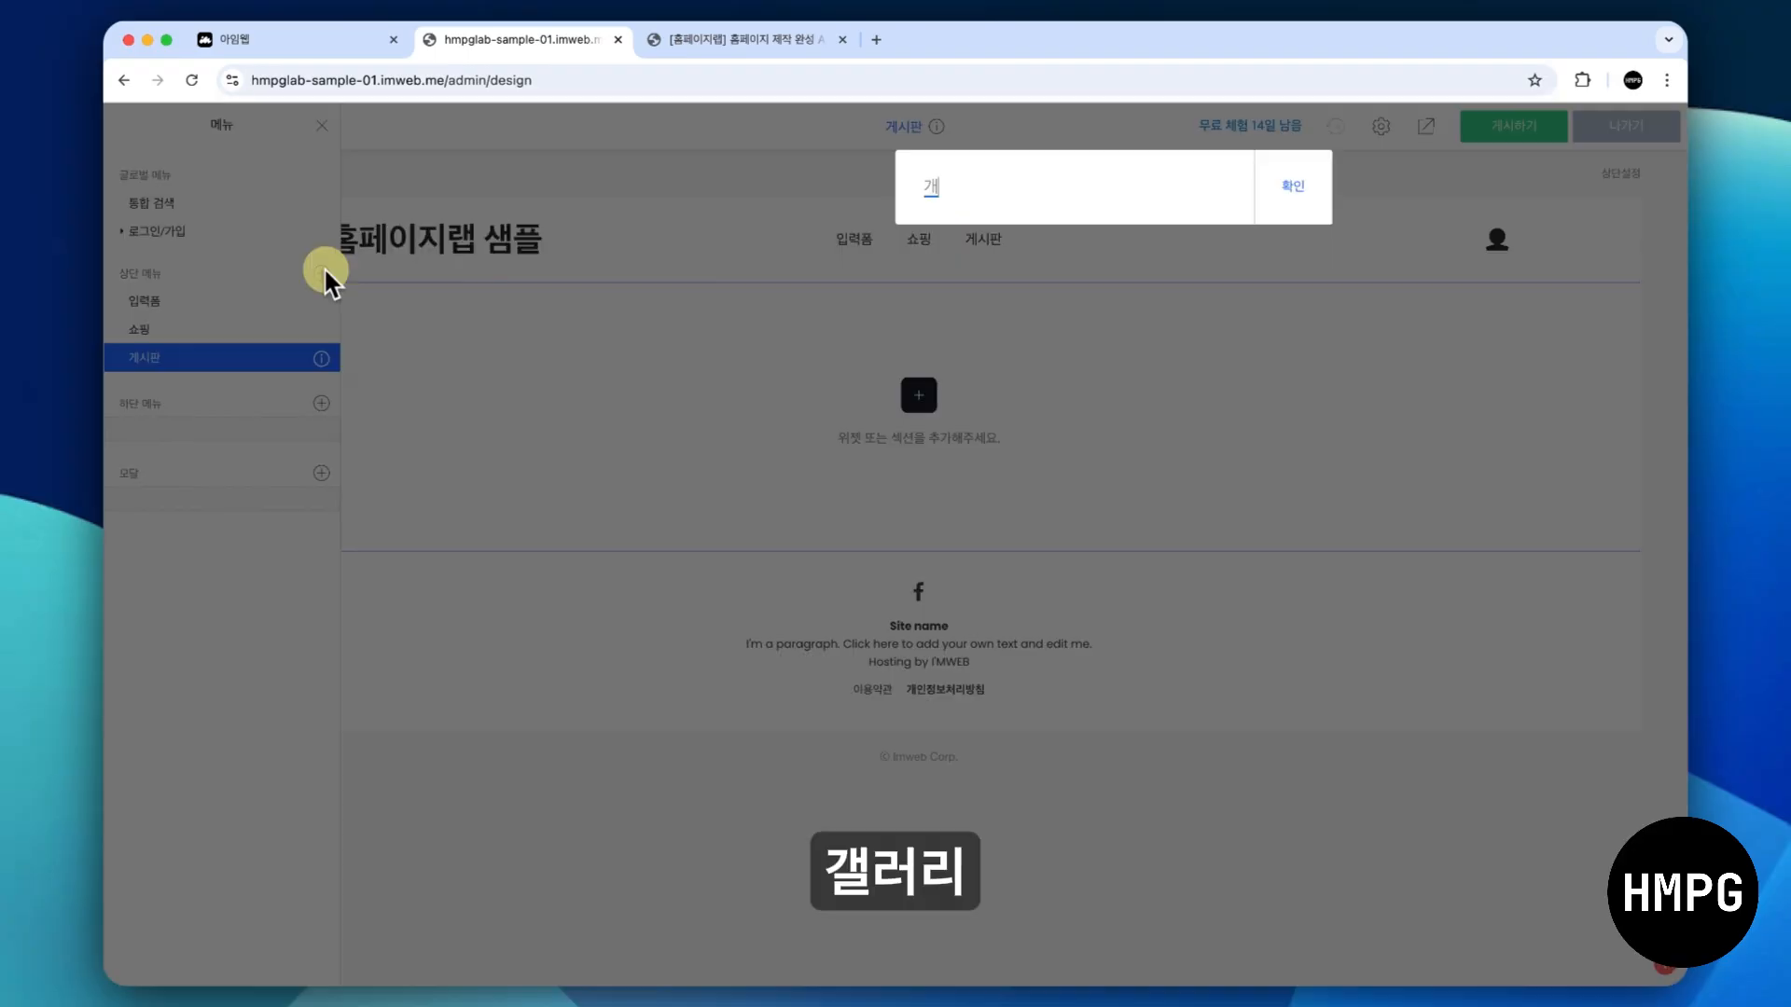
pyautogui.press('Return')
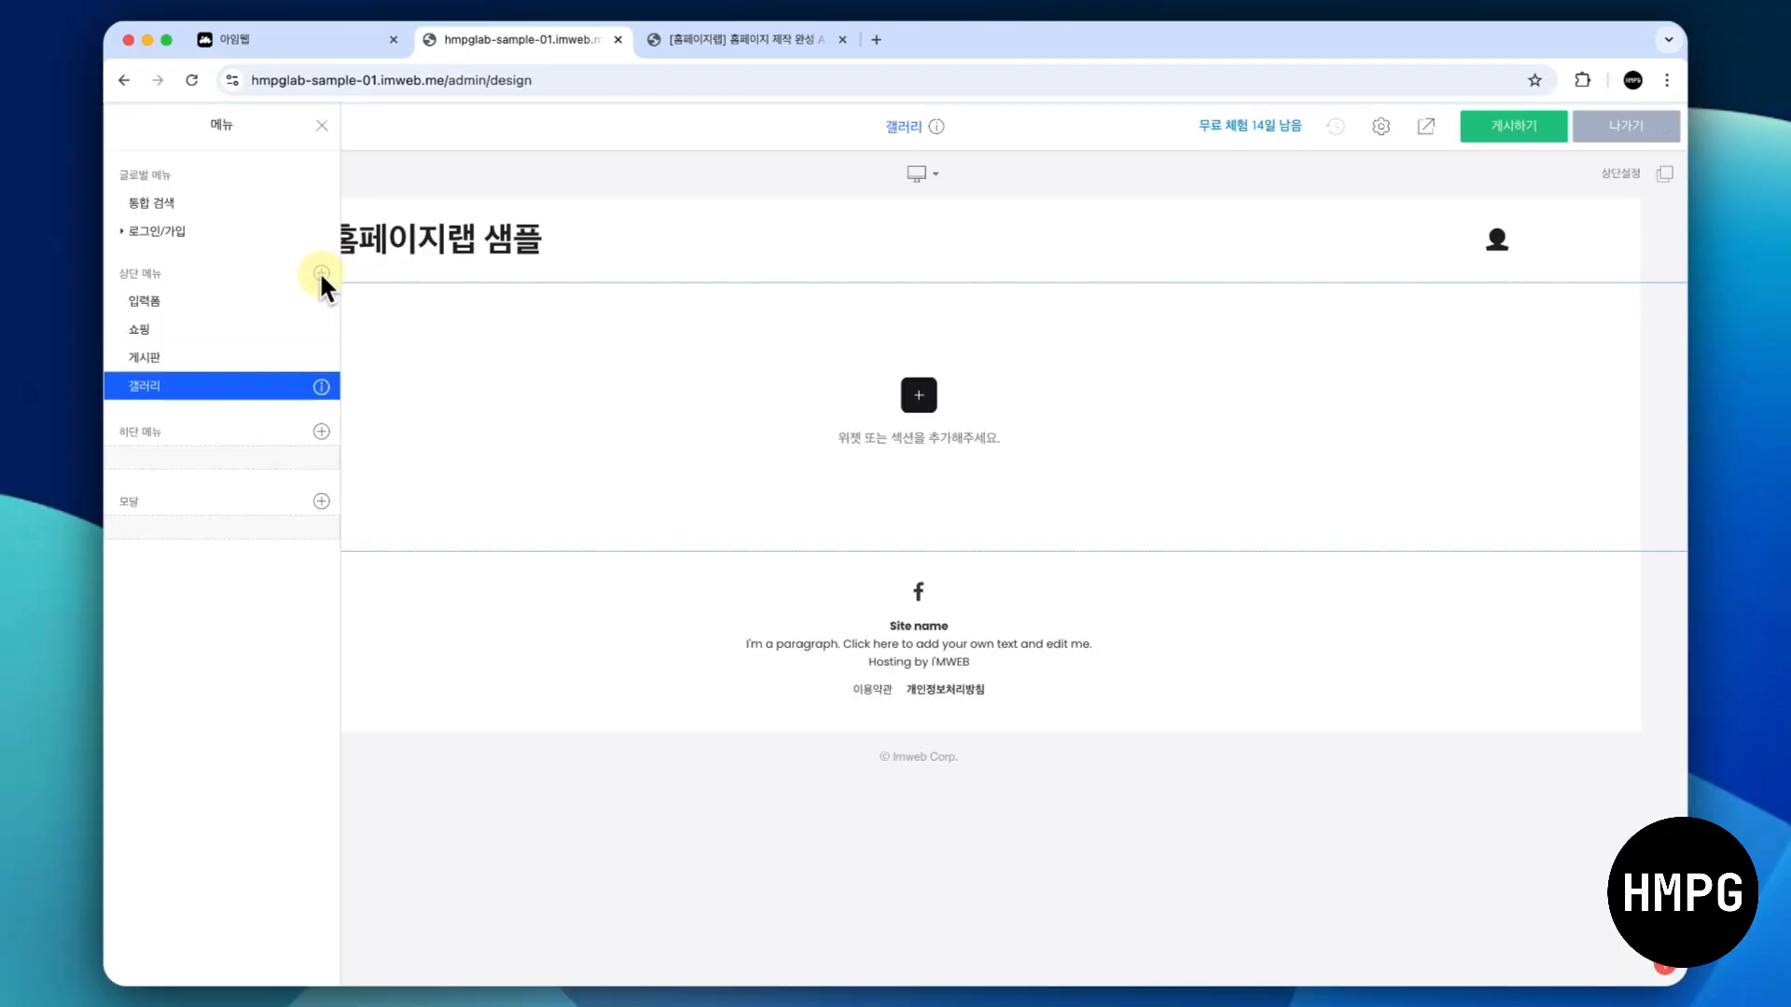
pyautogui.click(322, 272)
pyautogui.write('지도')
pyautogui.press('Return')
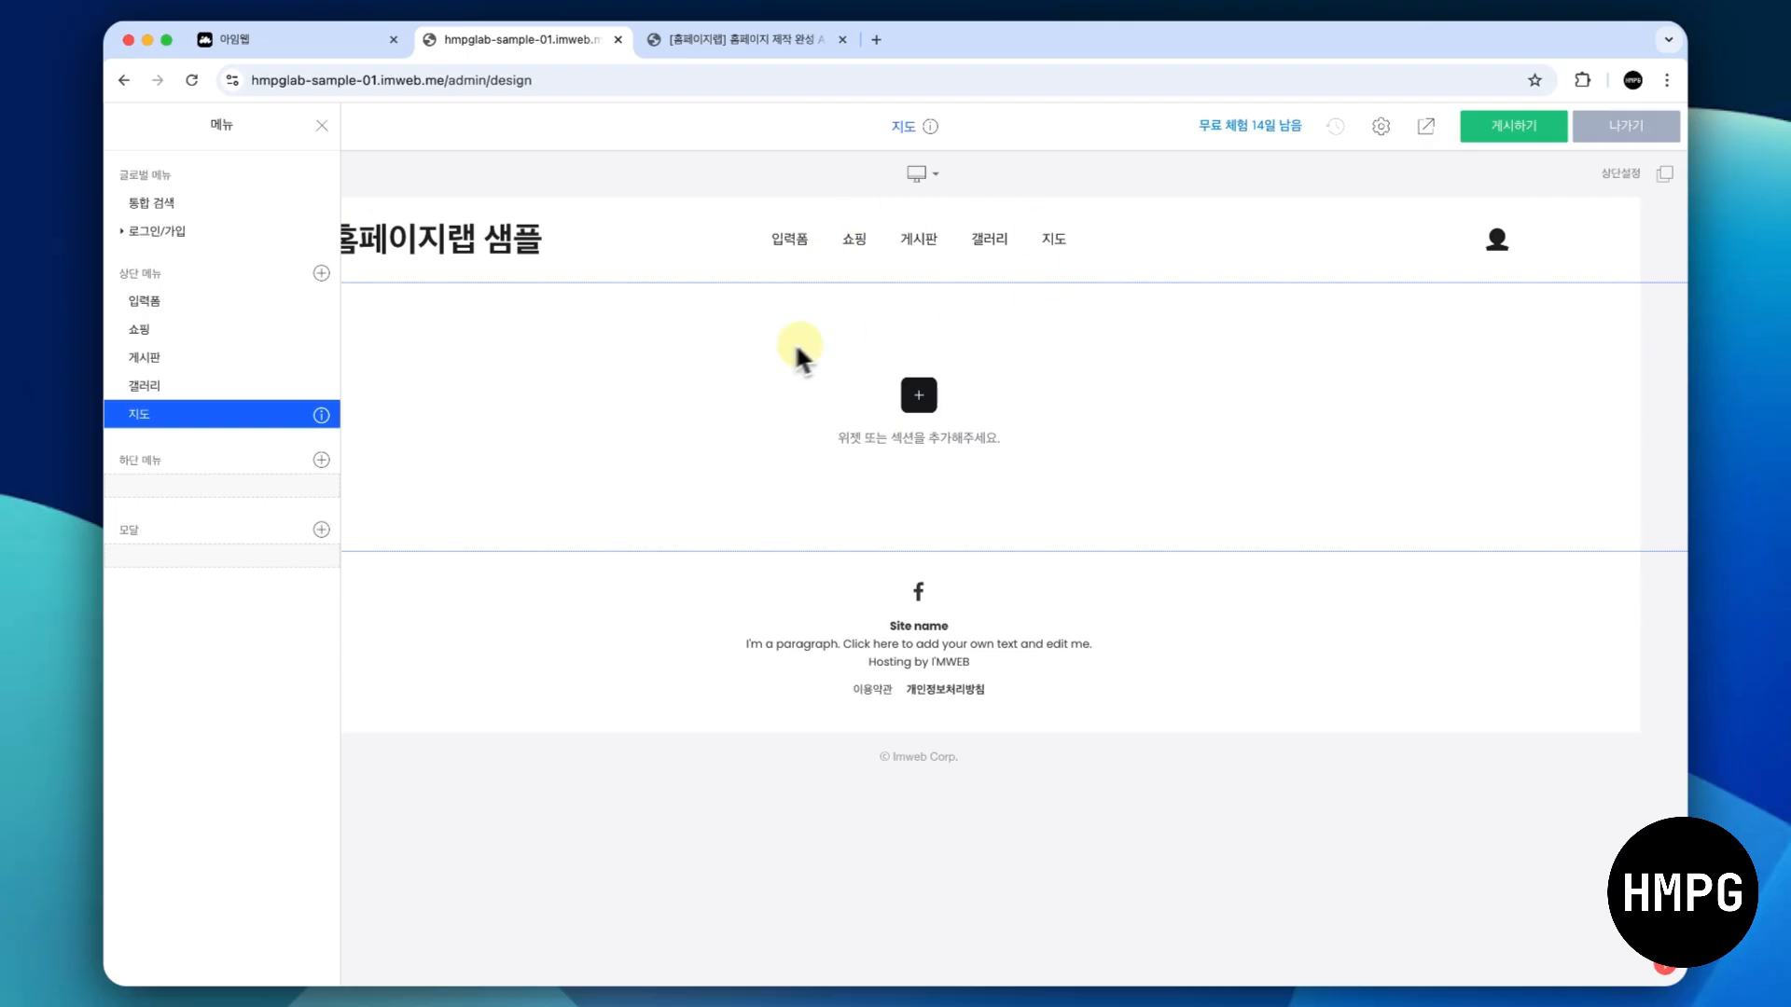
# - Open the 입력폼 page and delete its existing "Create your own website." section
pyautogui.click(216, 303)
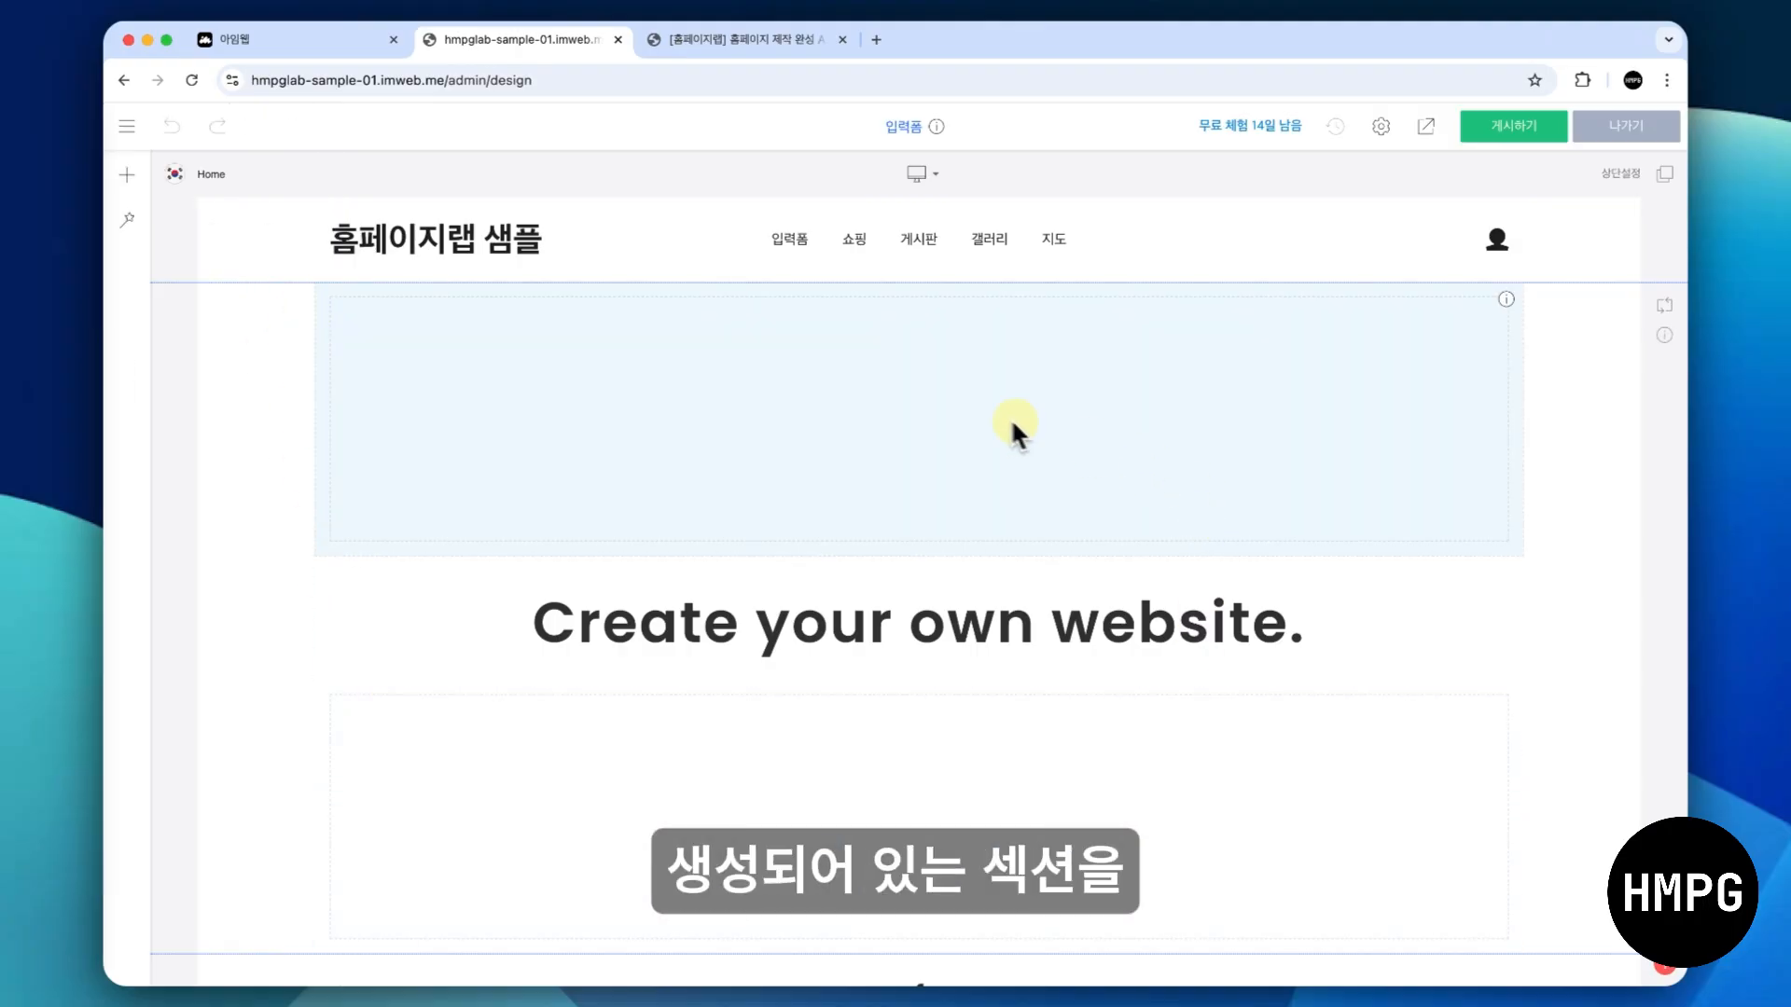
pyautogui.rightClick(231, 467)
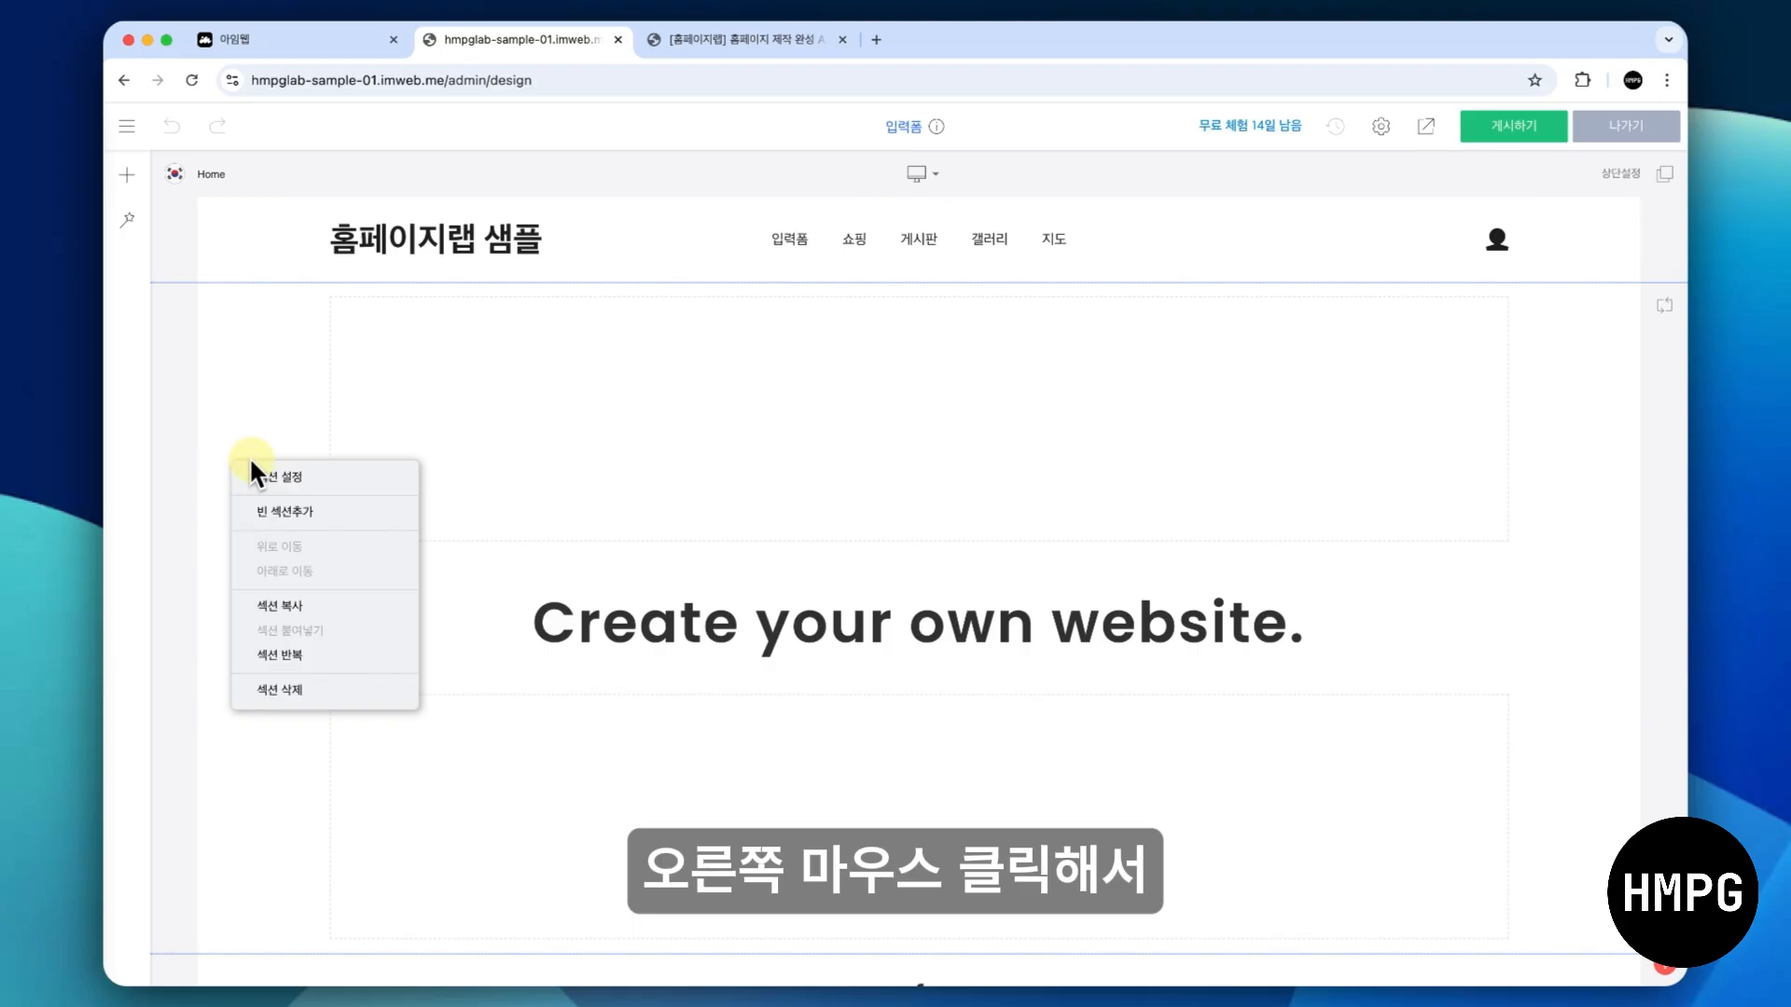
pyautogui.click(279, 691)
pyautogui.click(971, 530)
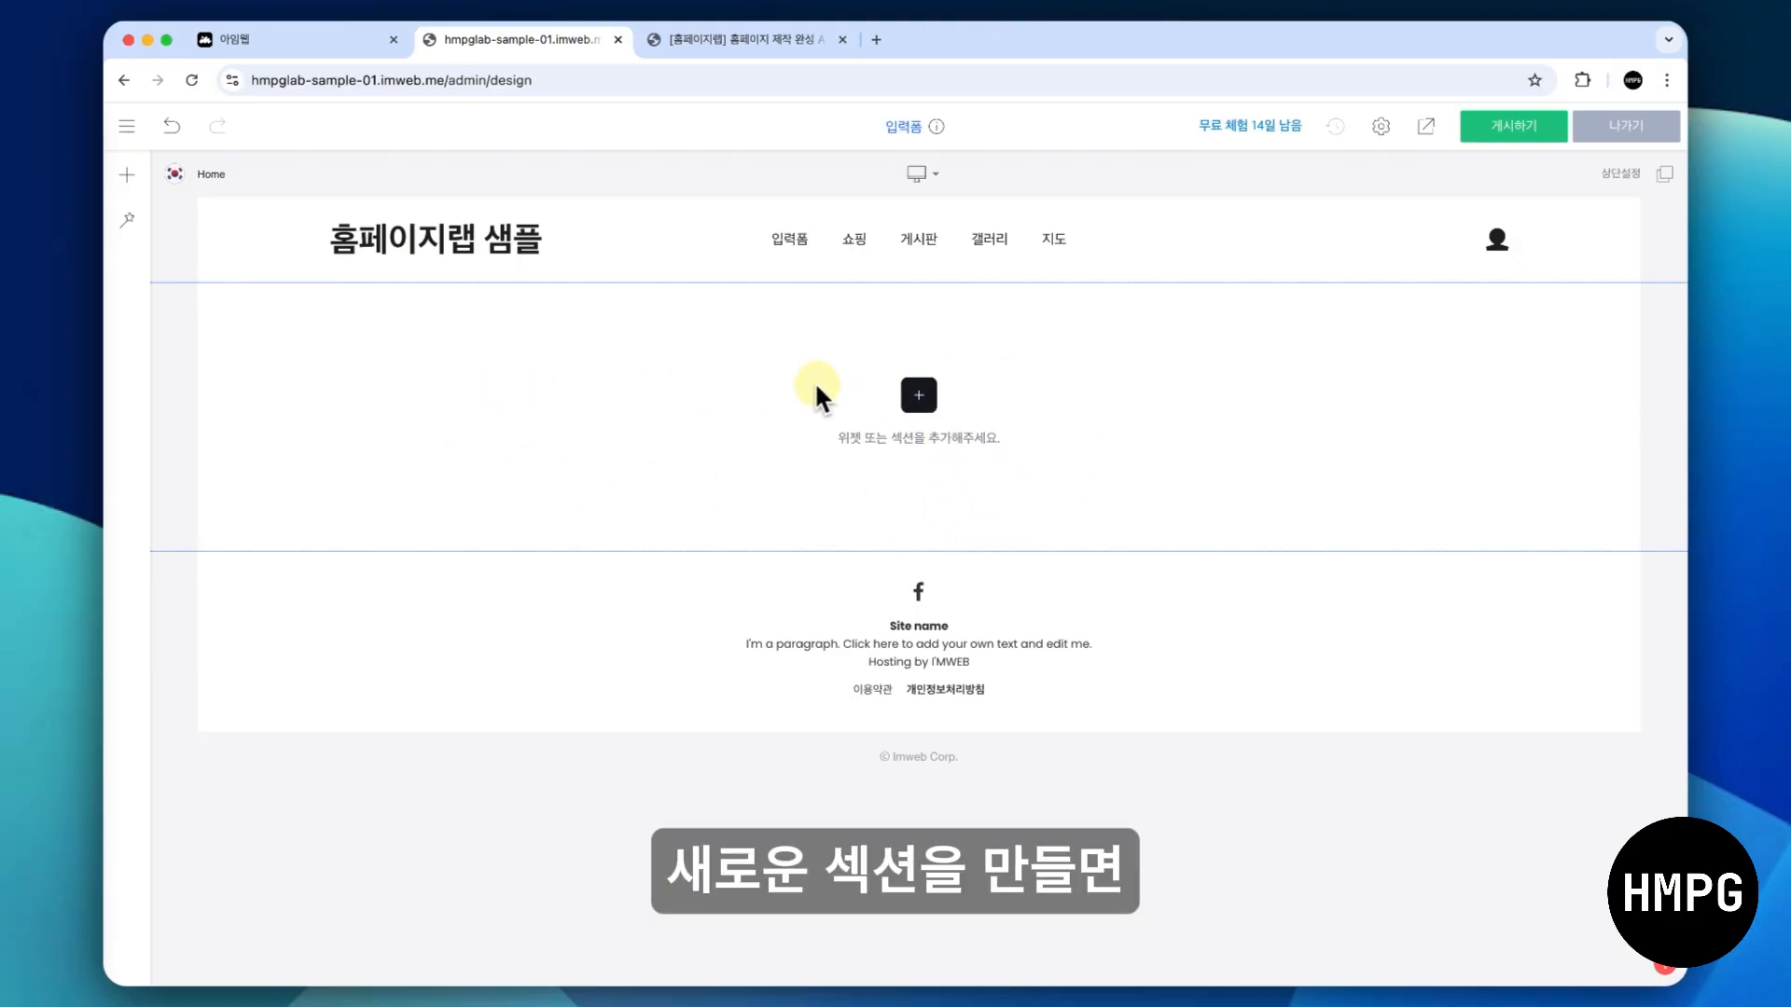
# - Add a spacer (여백) element to the empty 입력폼 page
pyautogui.click(924, 394)
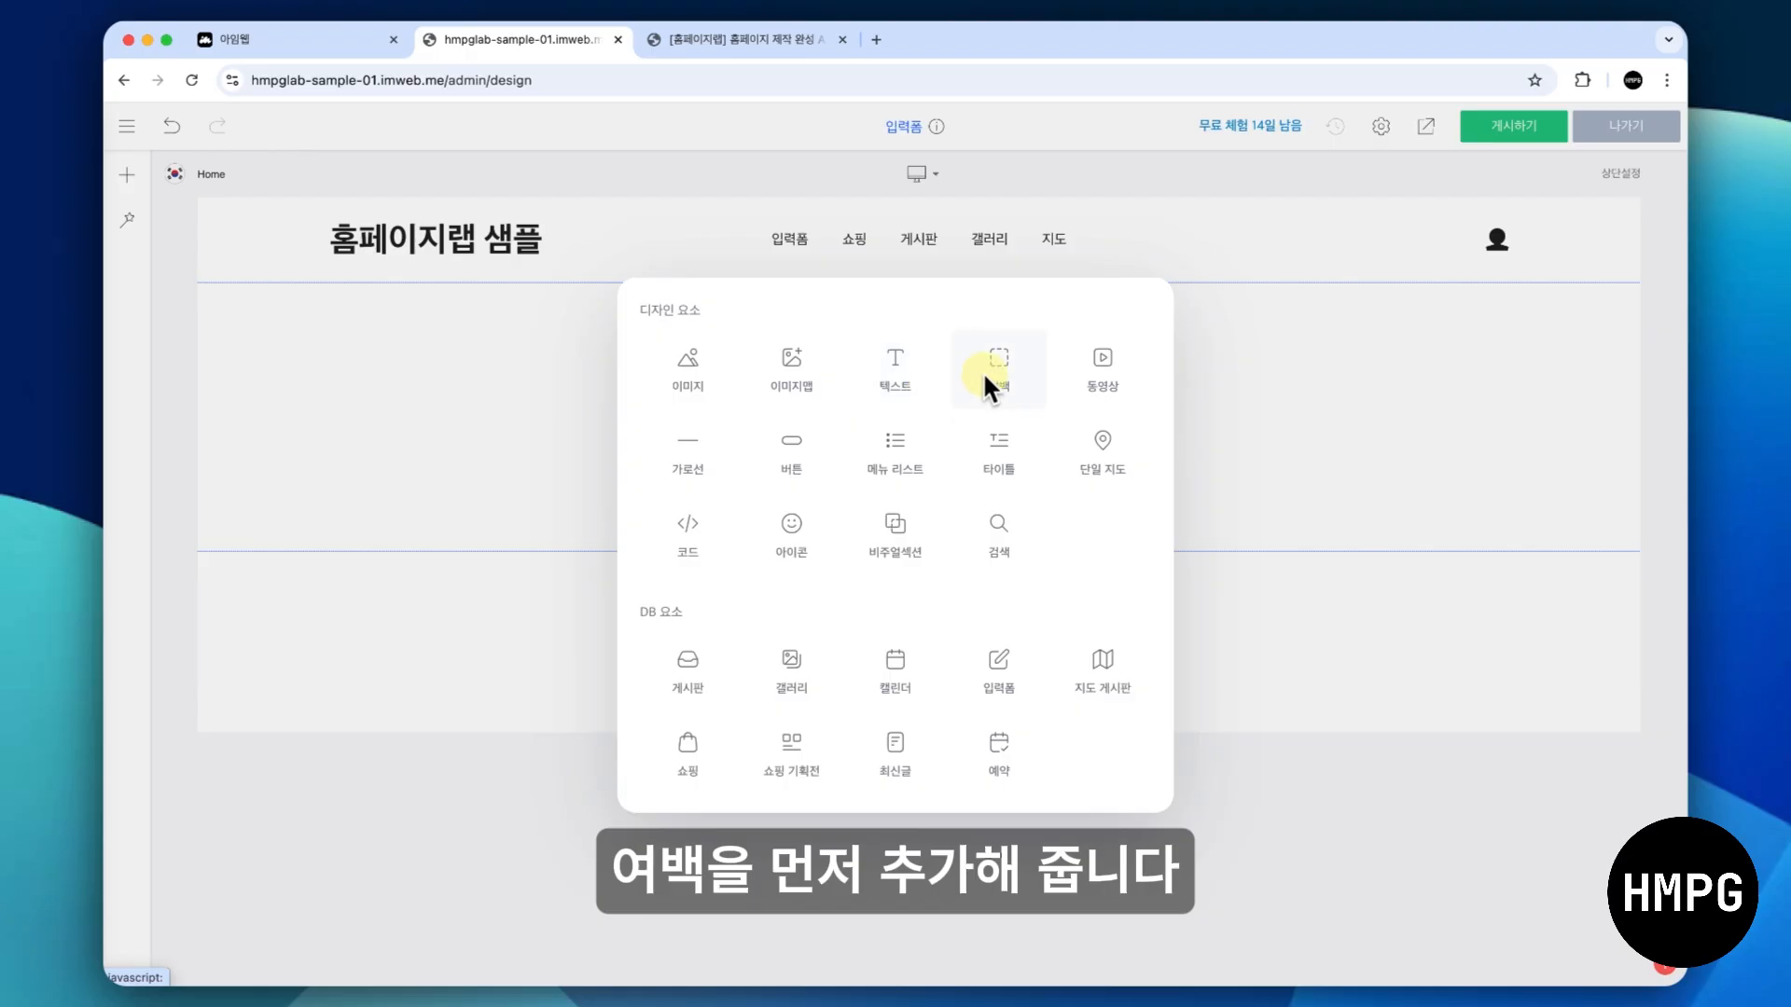
pyautogui.click(1205, 359)
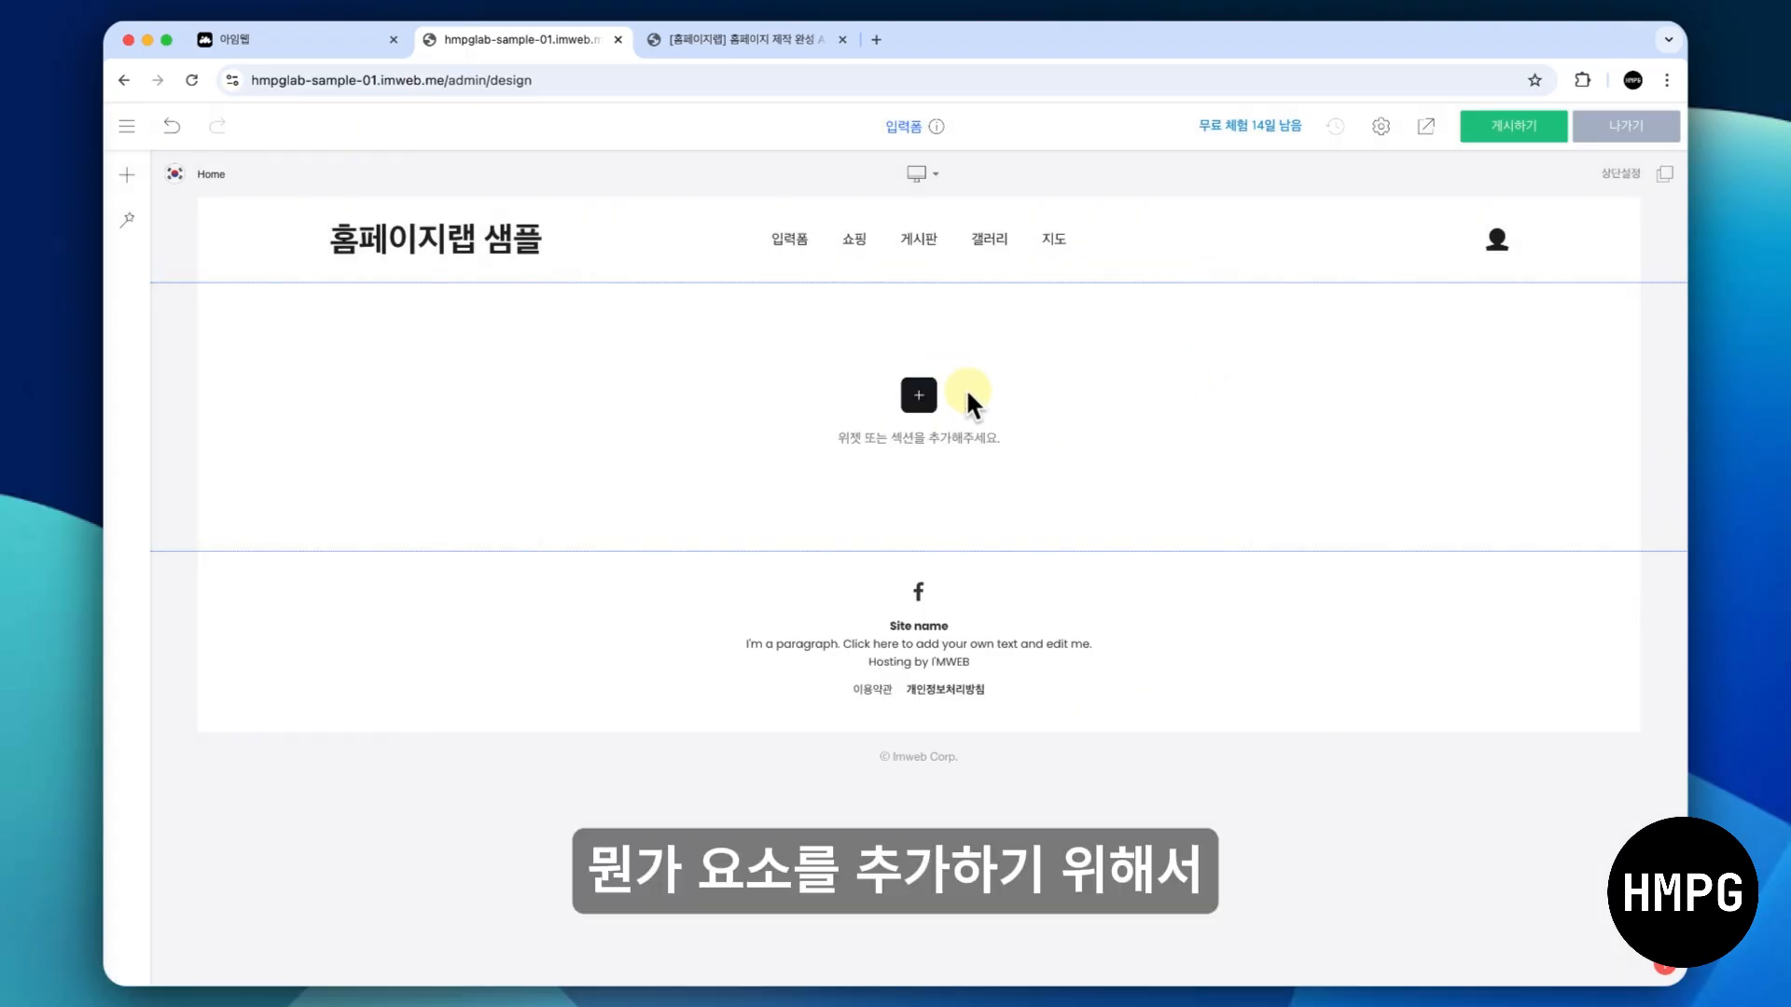
pyautogui.click(918, 394)
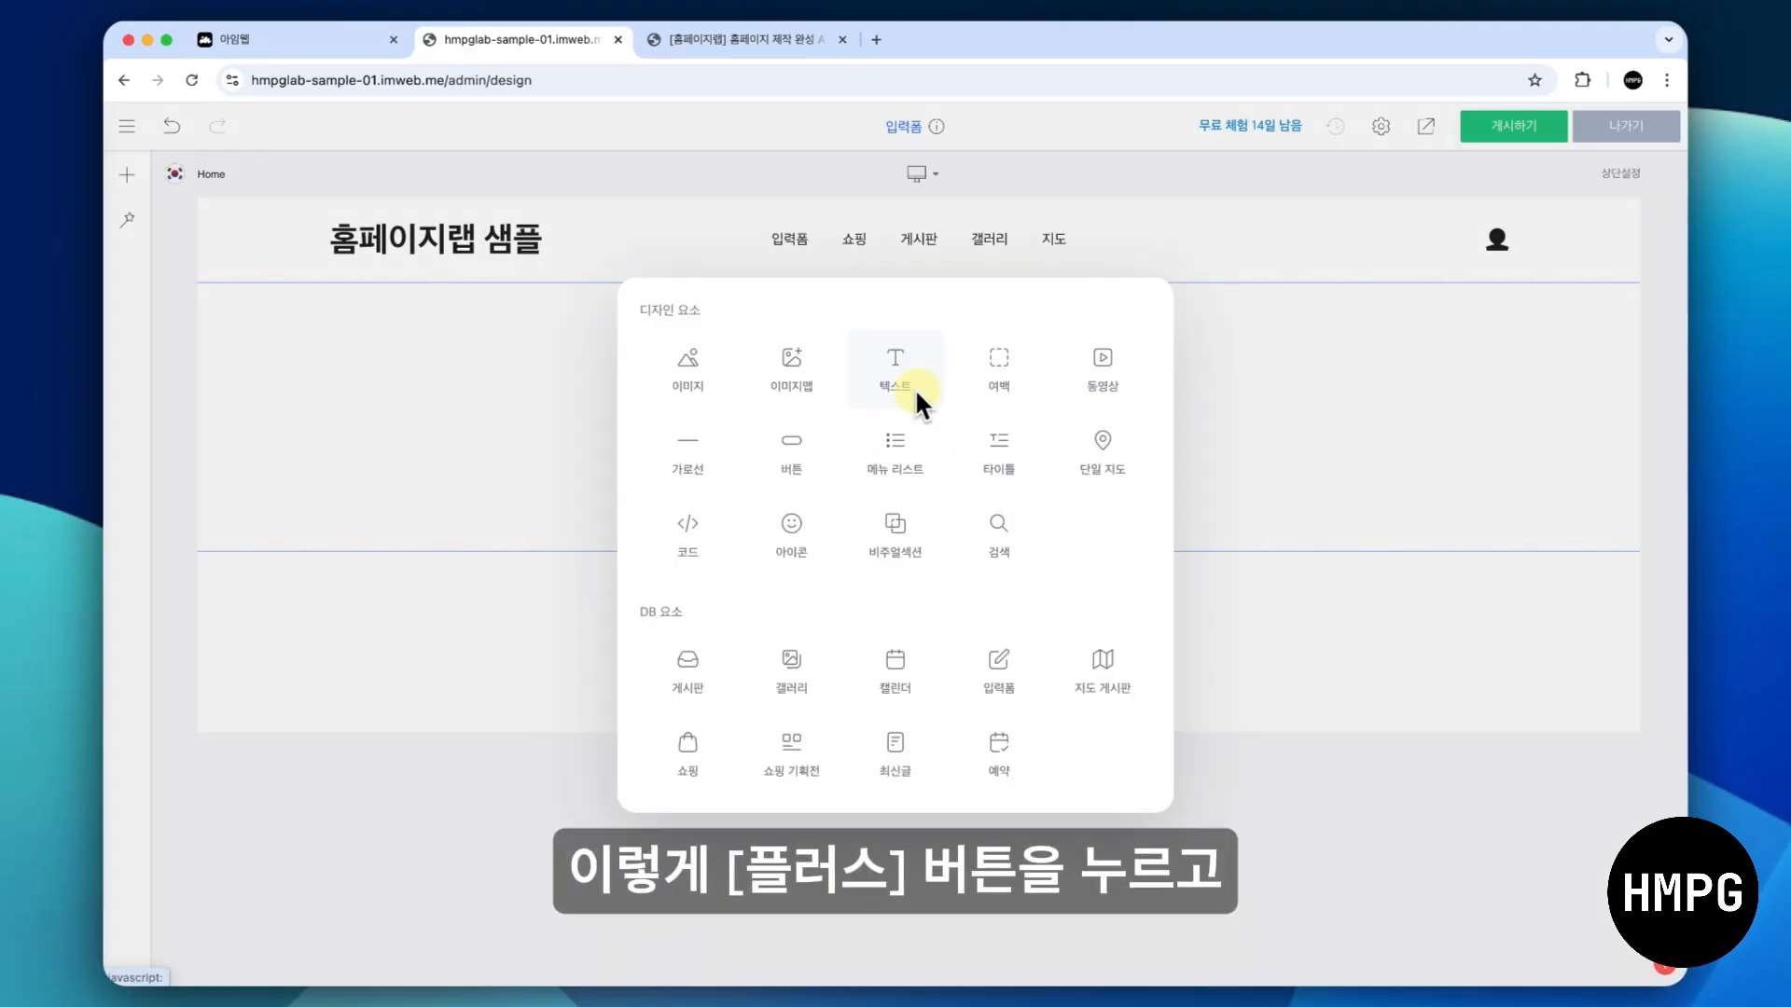
pyautogui.click(999, 373)
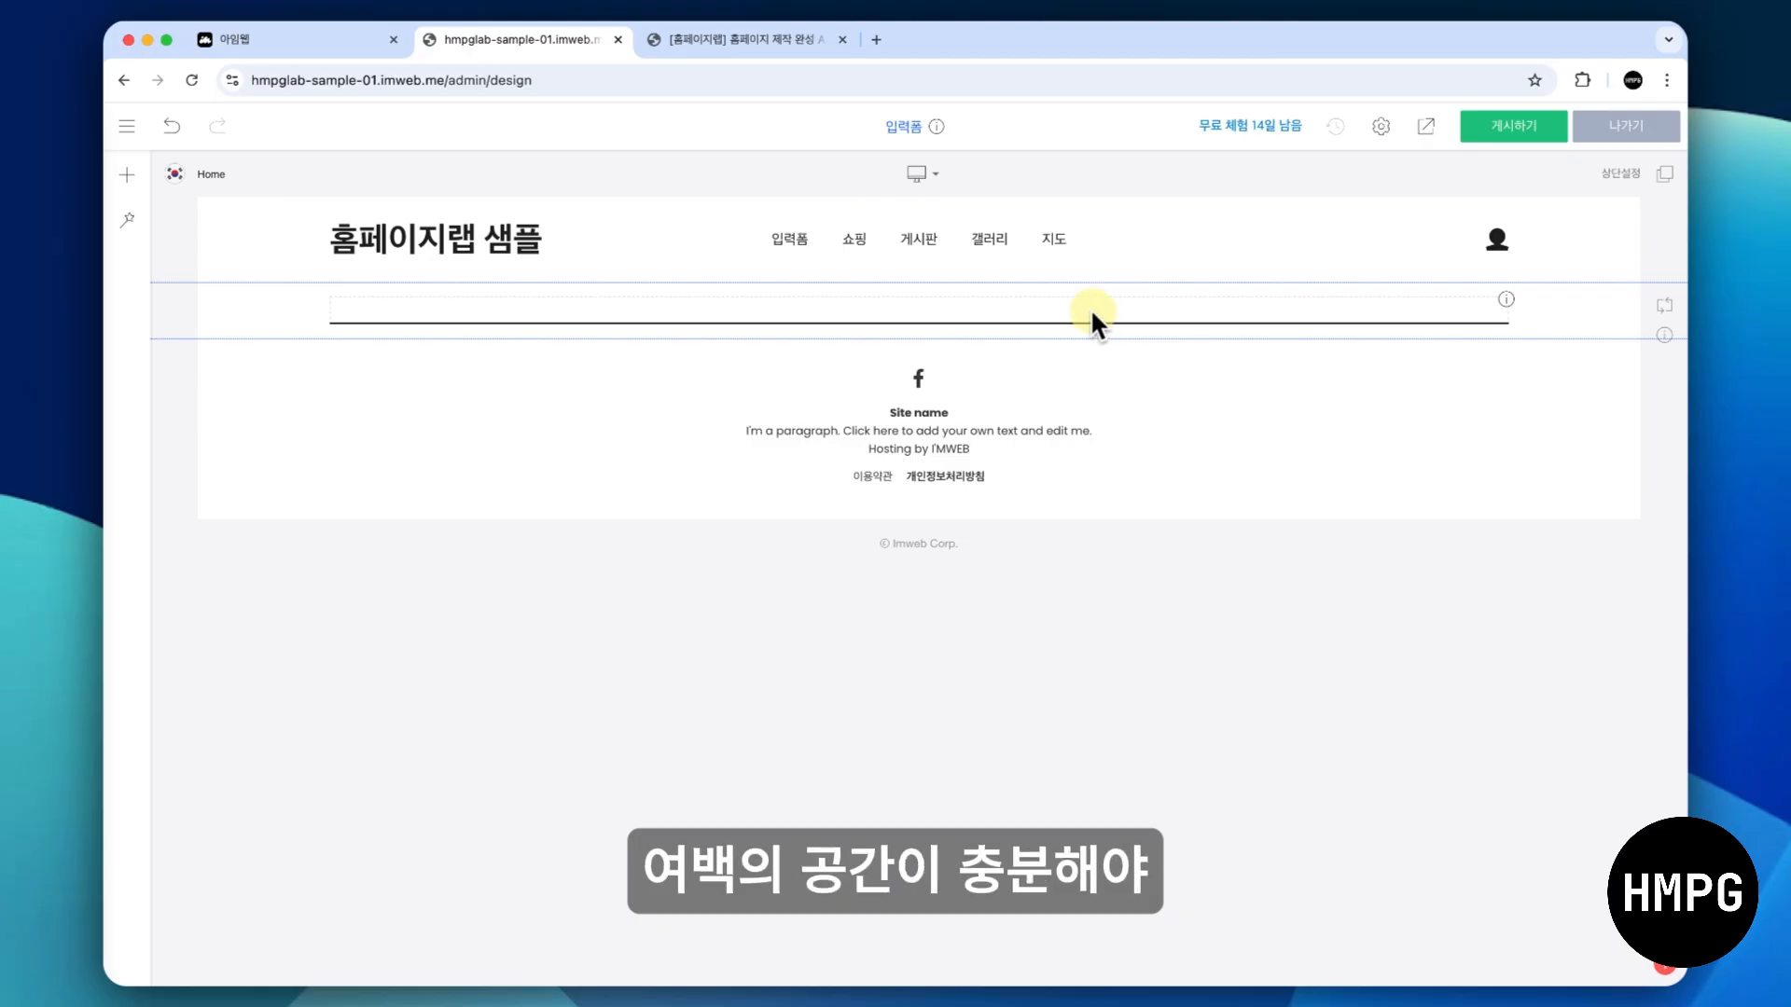
pyautogui.click(874, 299)
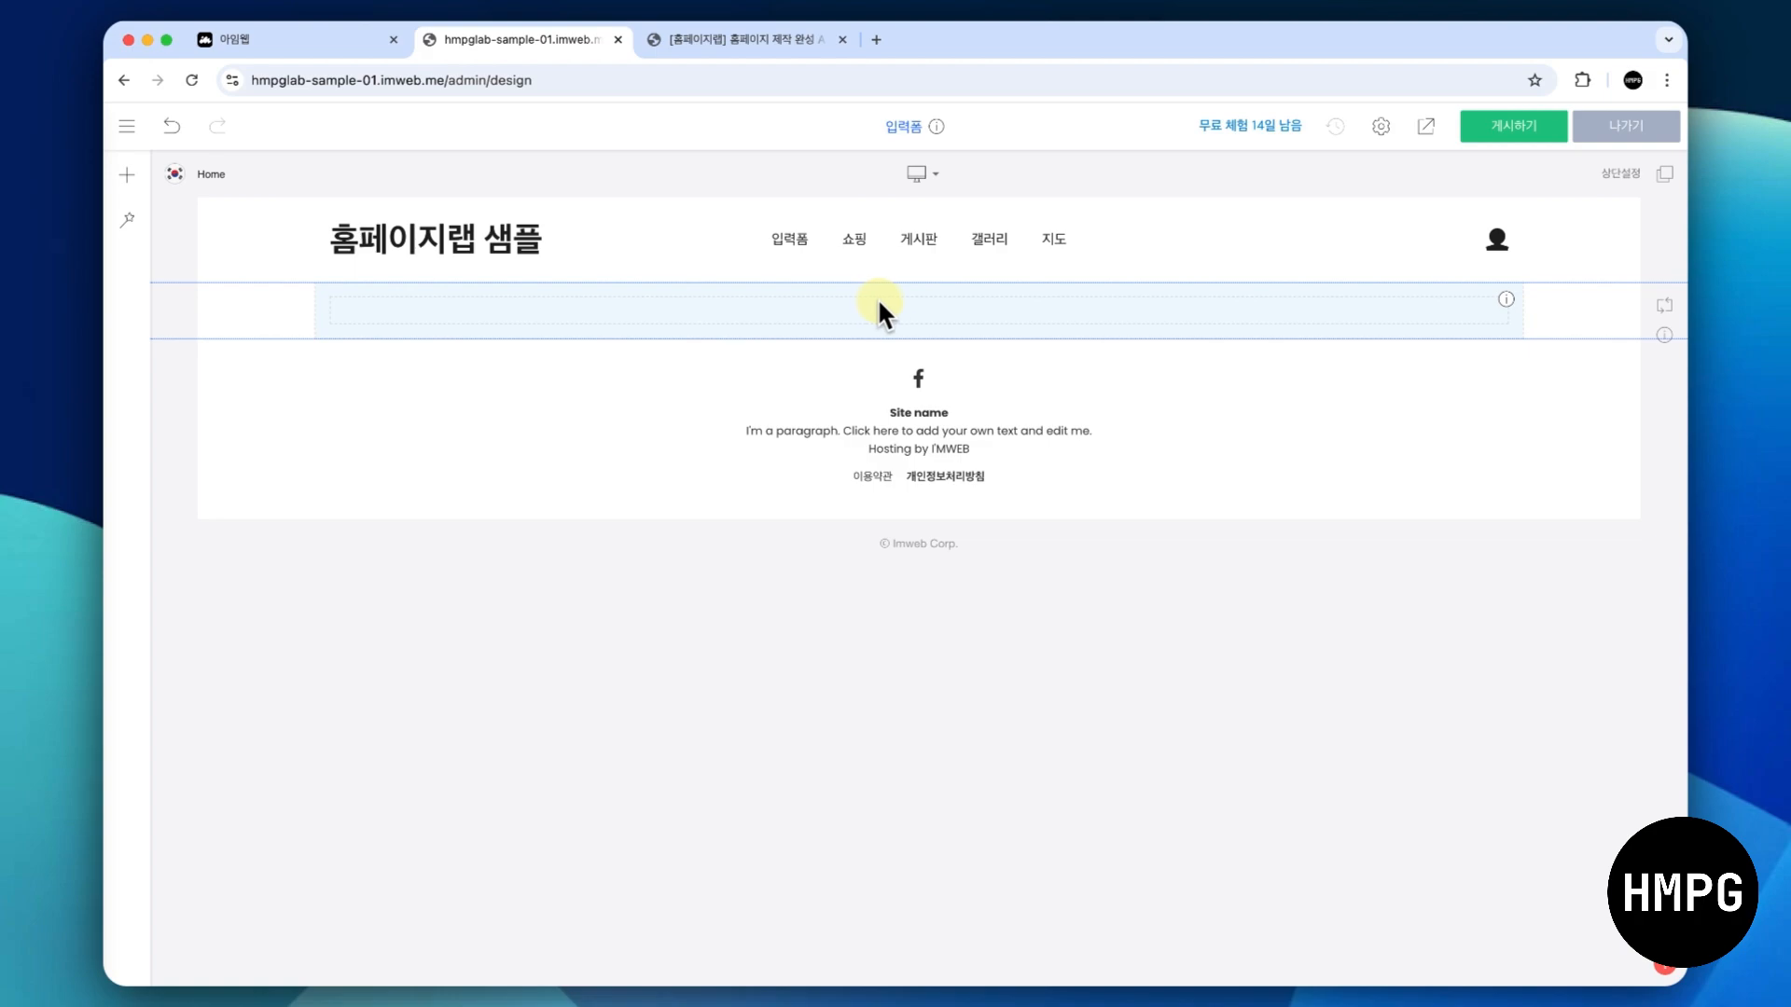
# - Add a text (텍스트) element below the spacer and replace its placeholder text with "입력폼"
pyautogui.moveTo(932, 327)
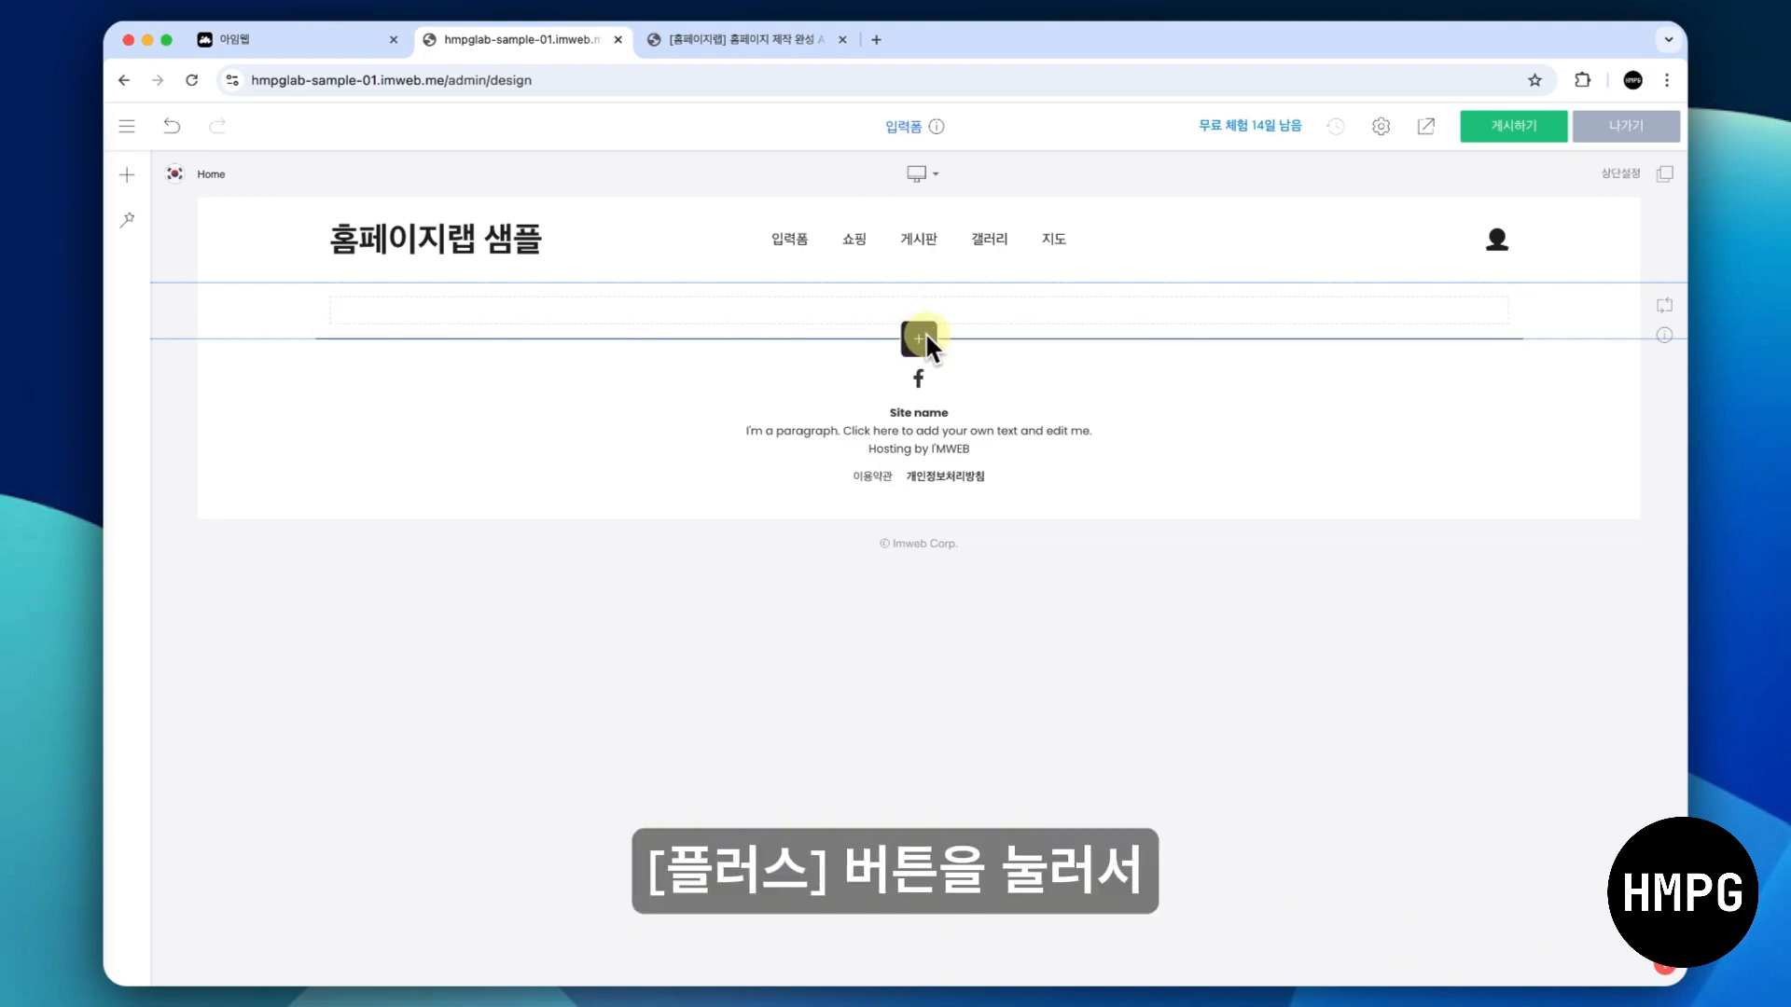
pyautogui.click(922, 337)
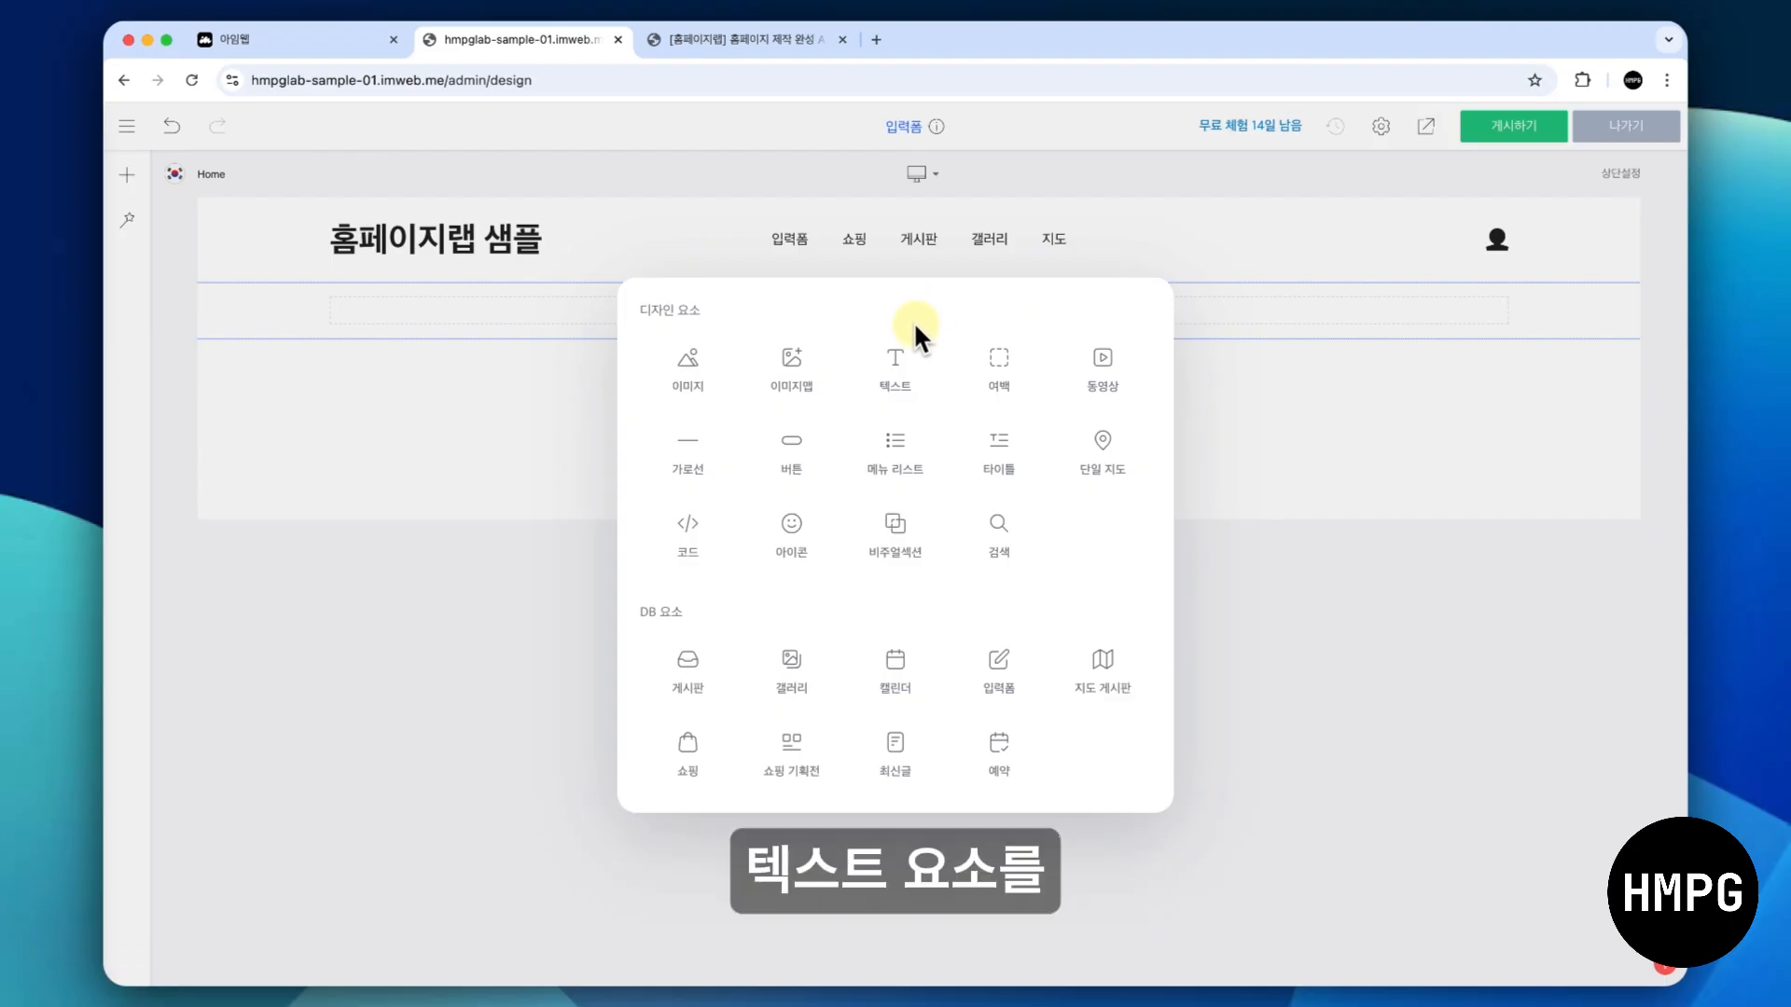
pyautogui.click(909, 375)
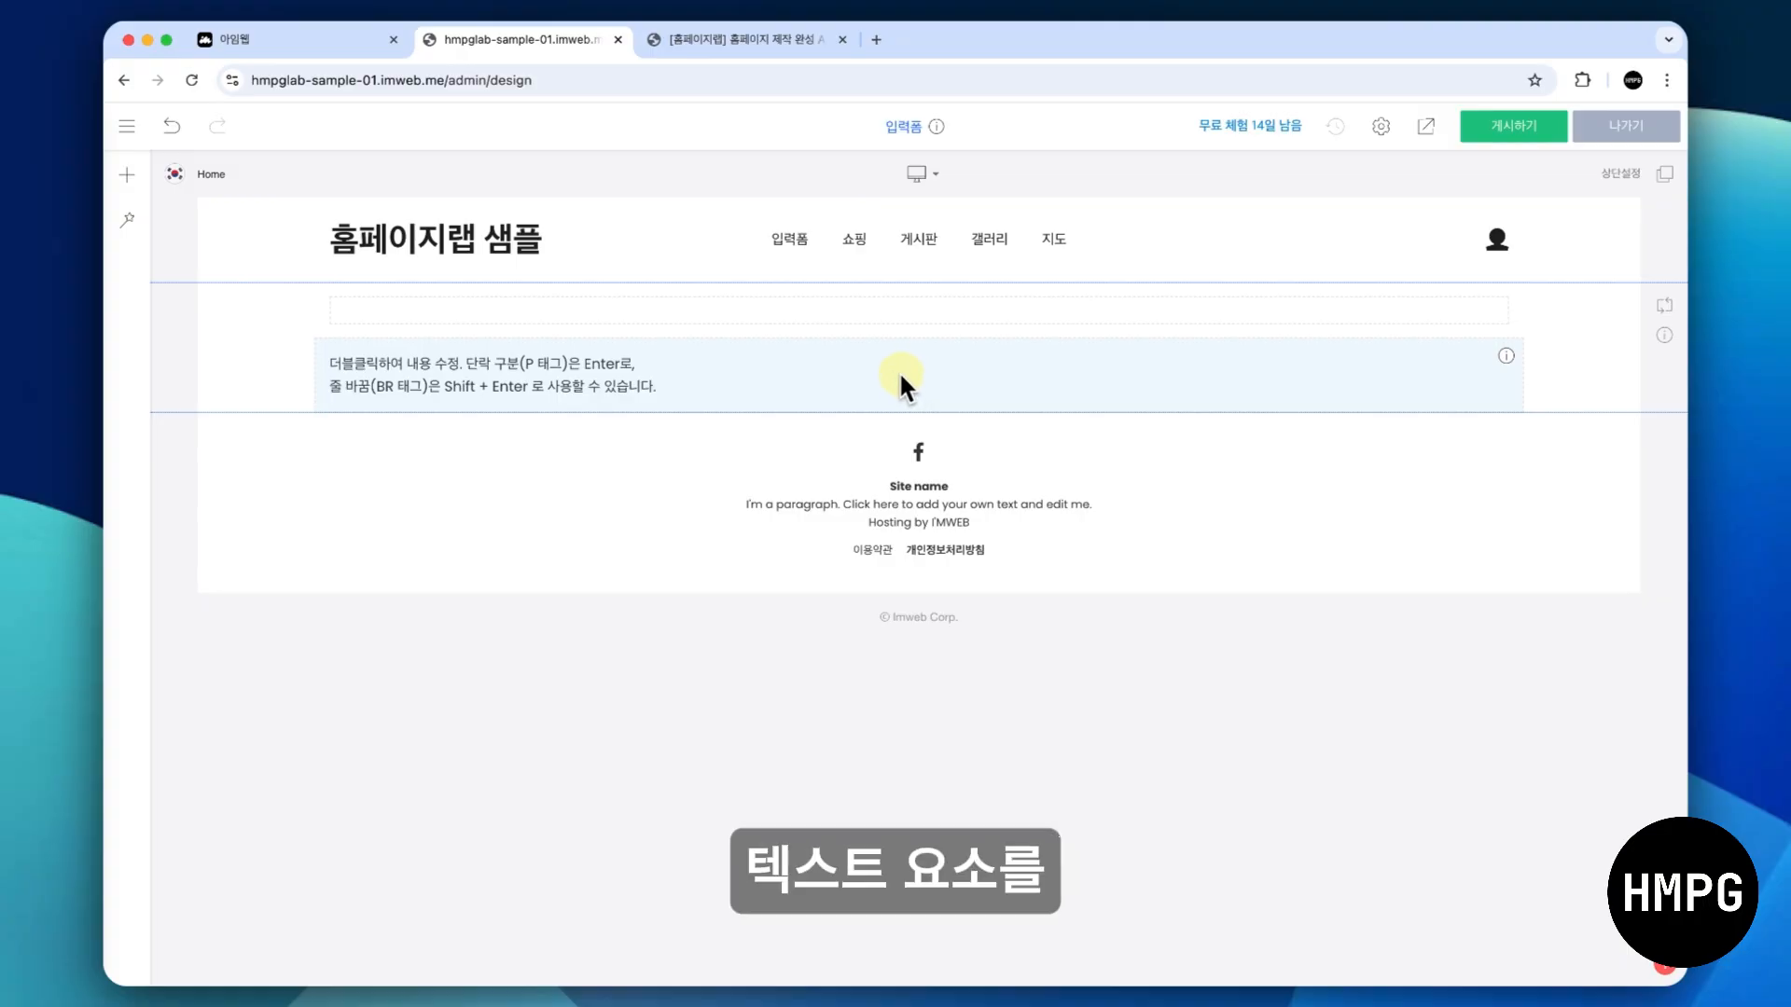
pyautogui.doubleClick(899, 372)
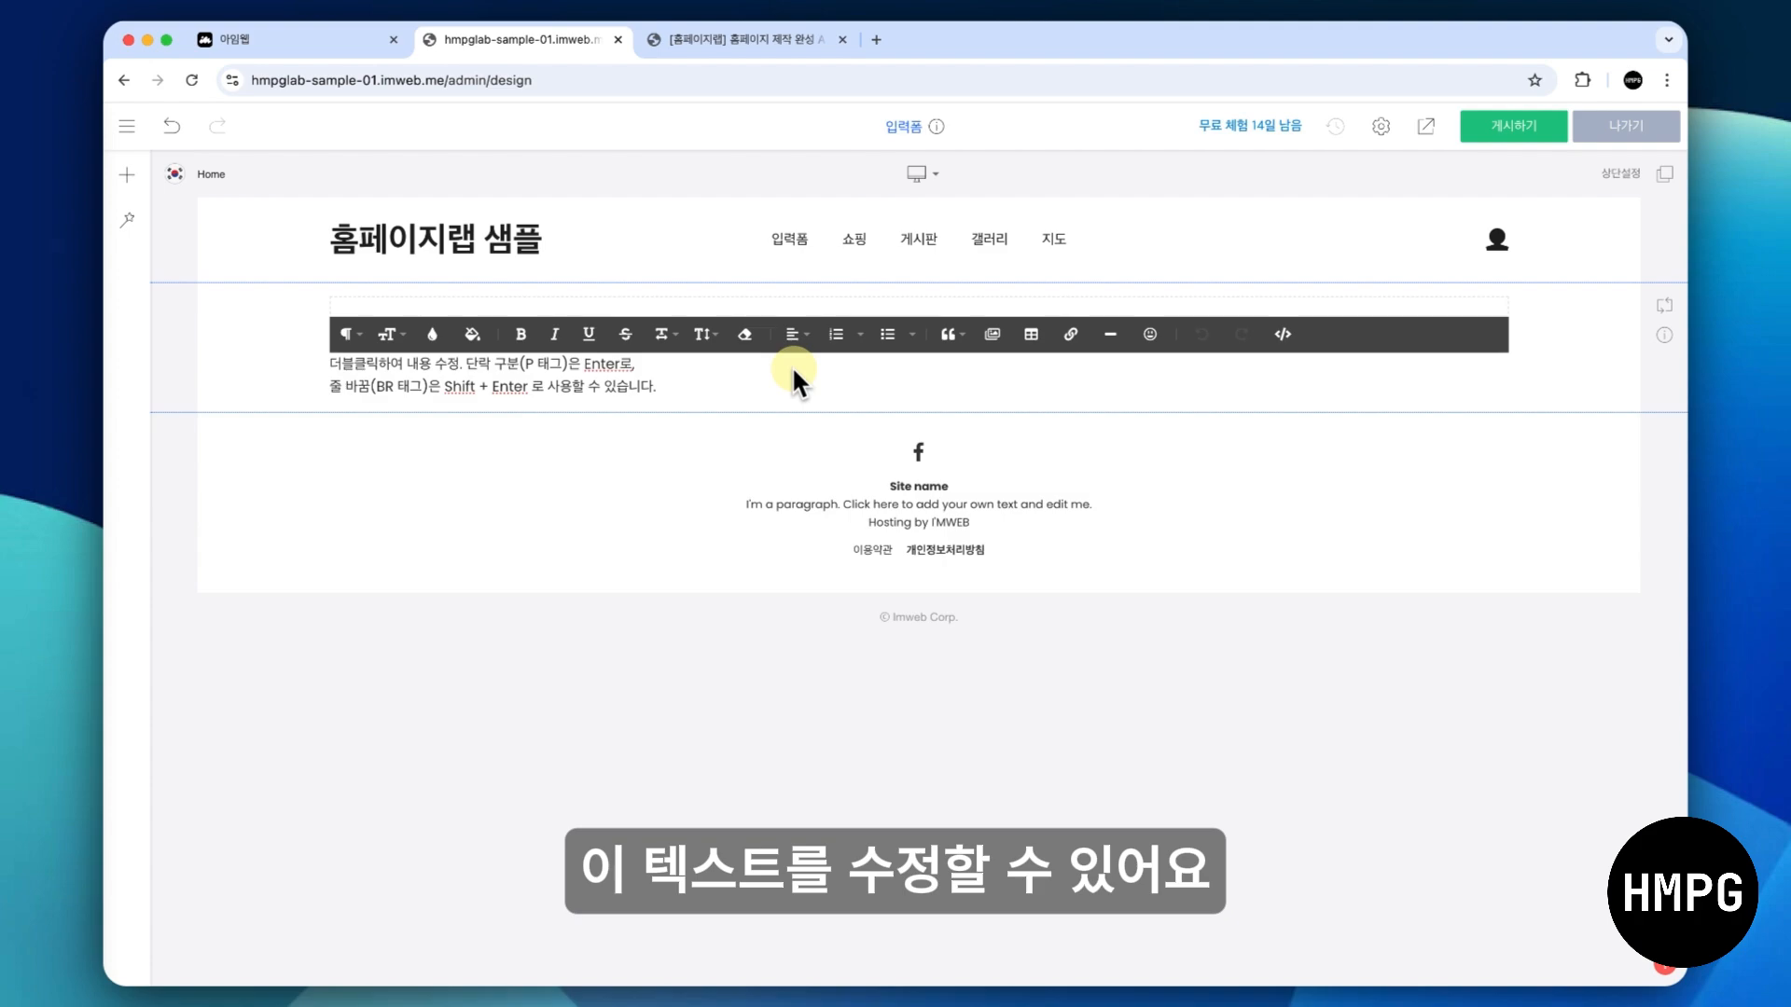
pyautogui.write('이')
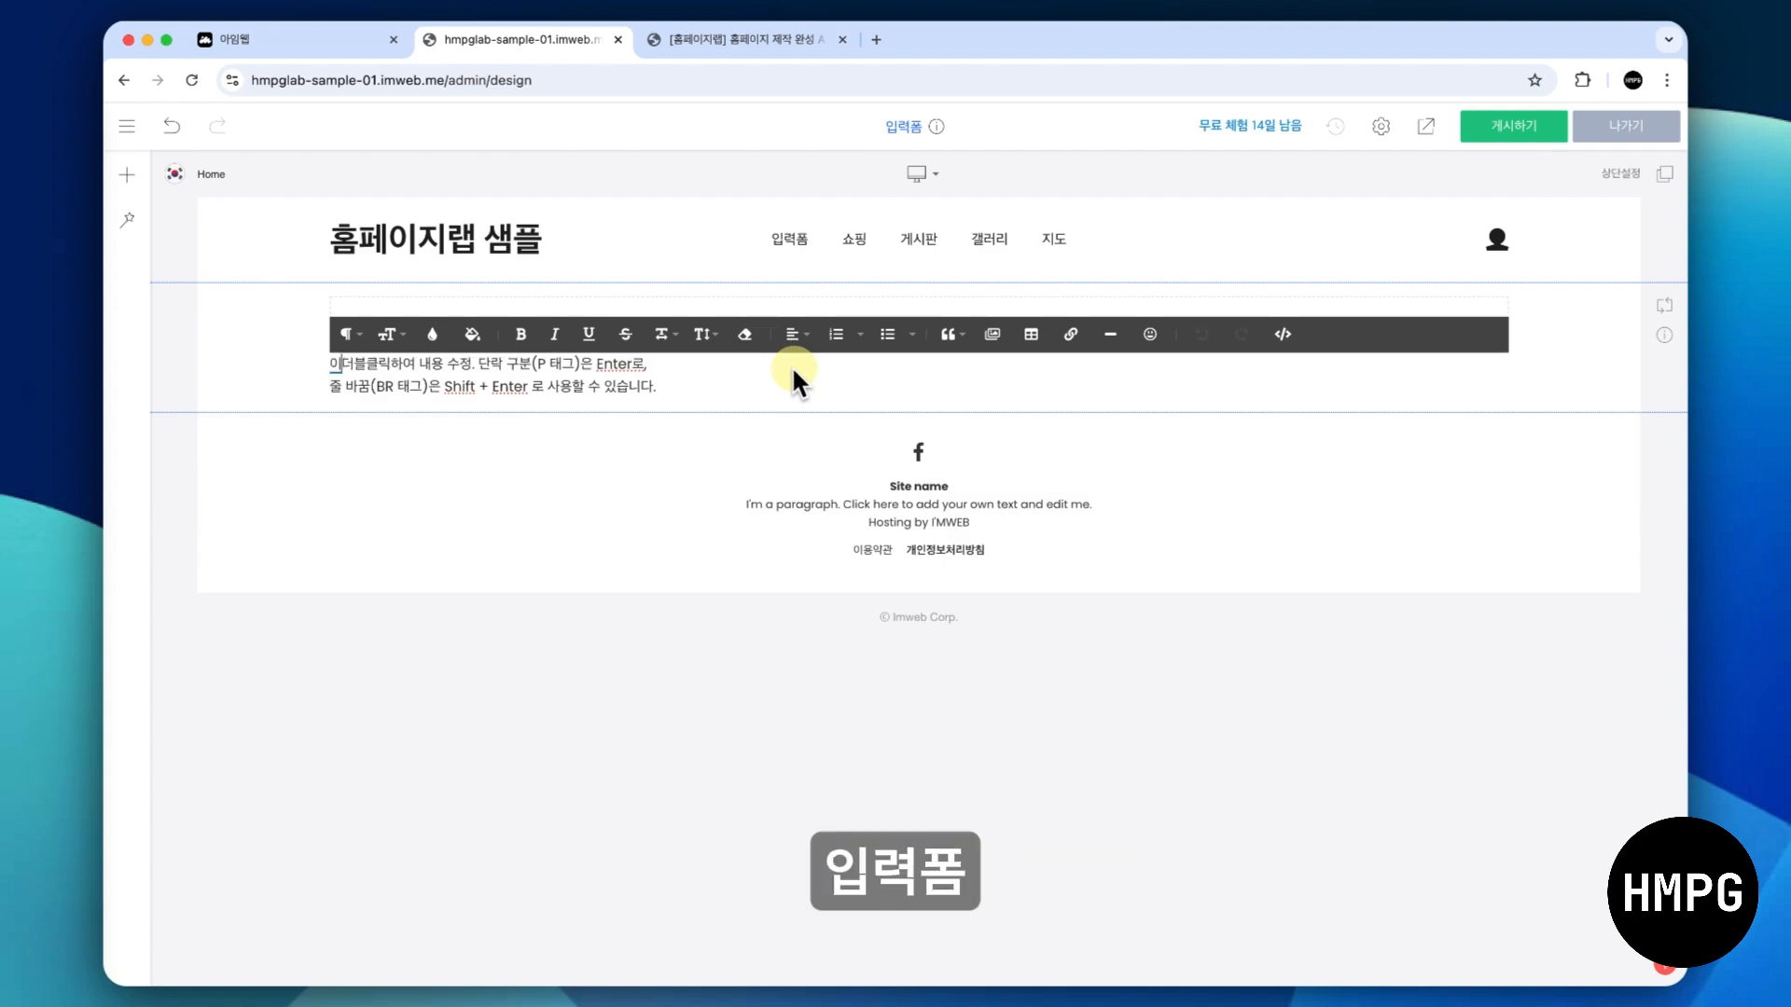
pyautogui.write('ㅂ력폼')
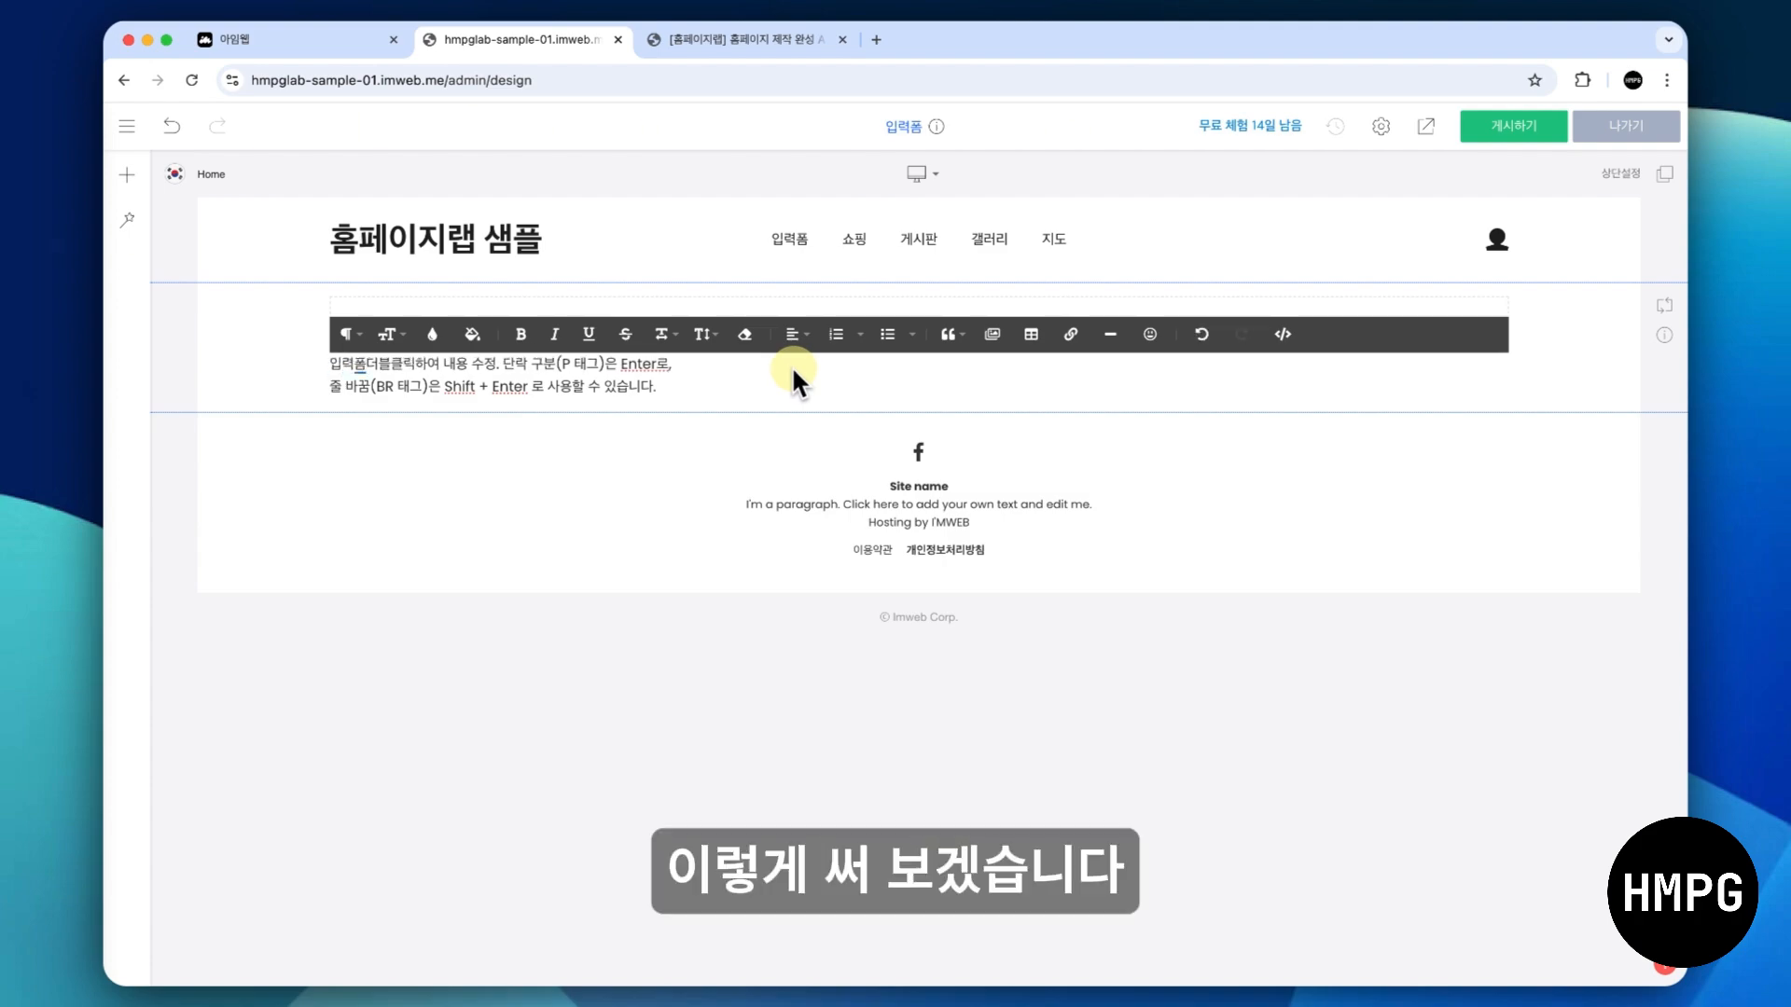
pyautogui.hotkey('shift', 'Down')
pyautogui.hotkey('shift', 'End')
pyautogui.press('BackSpace')
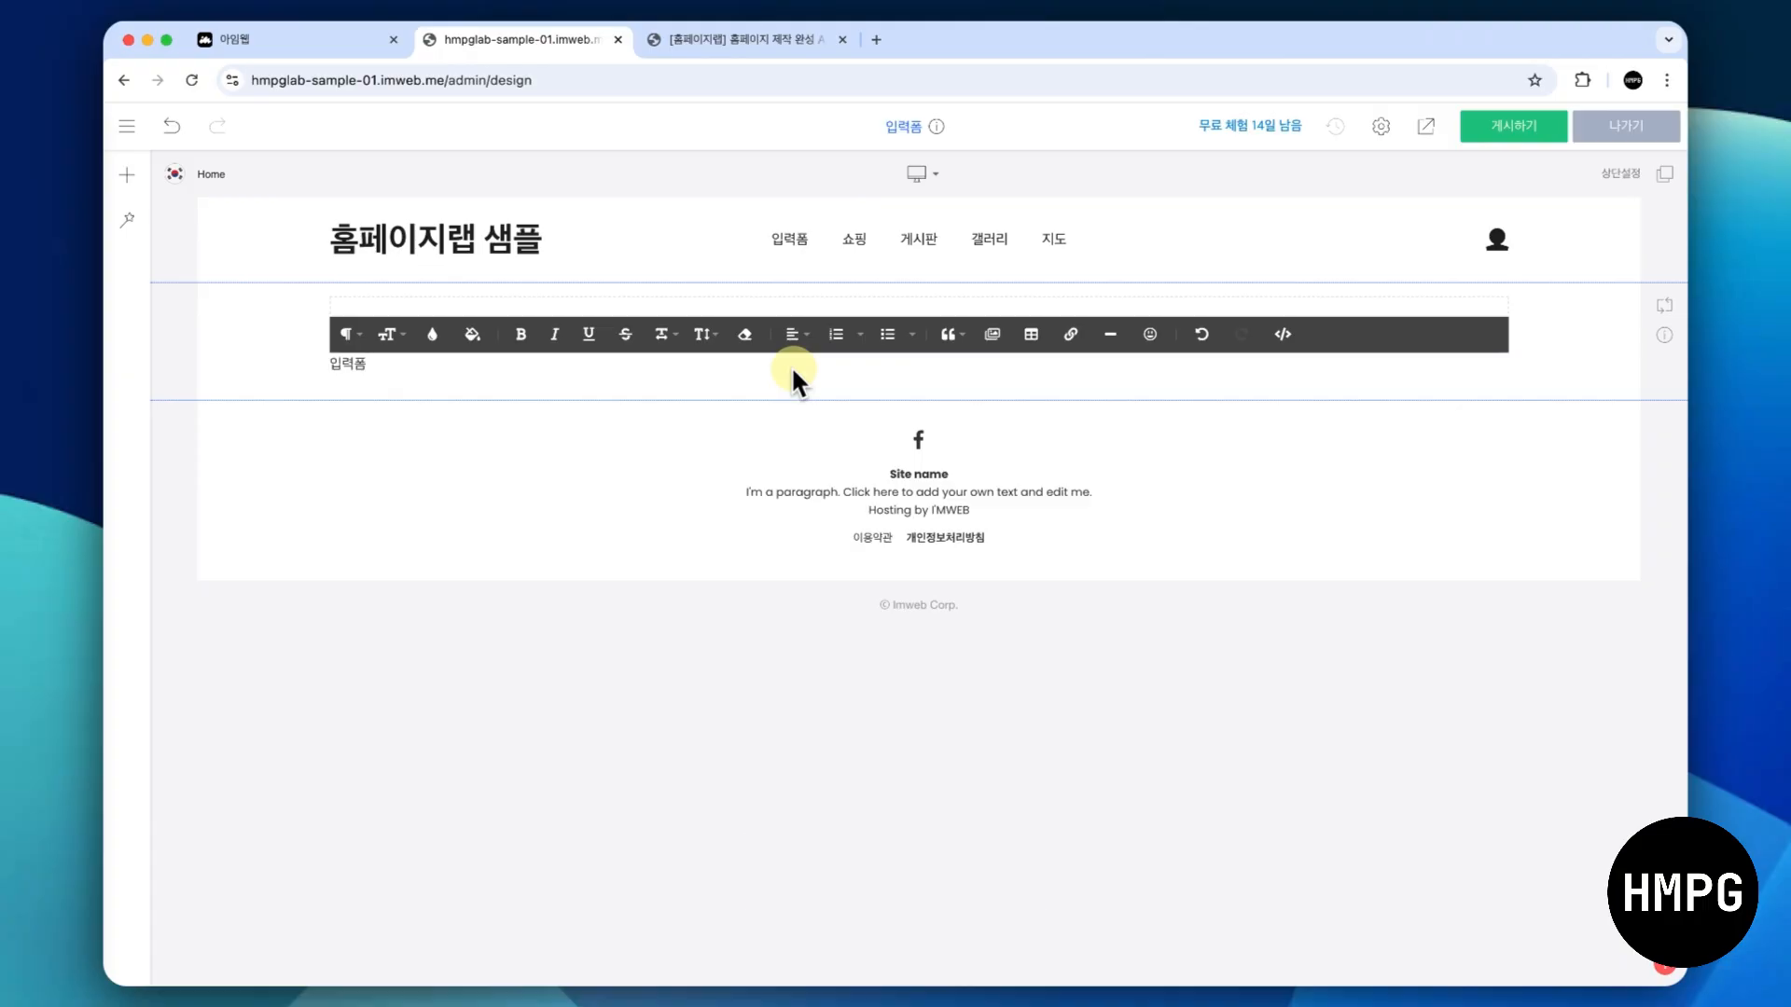
# - Format the "입력폼" text as a page title with centre alignment, bold and font size 48
pyautogui.hotkey('shift', 'Home')
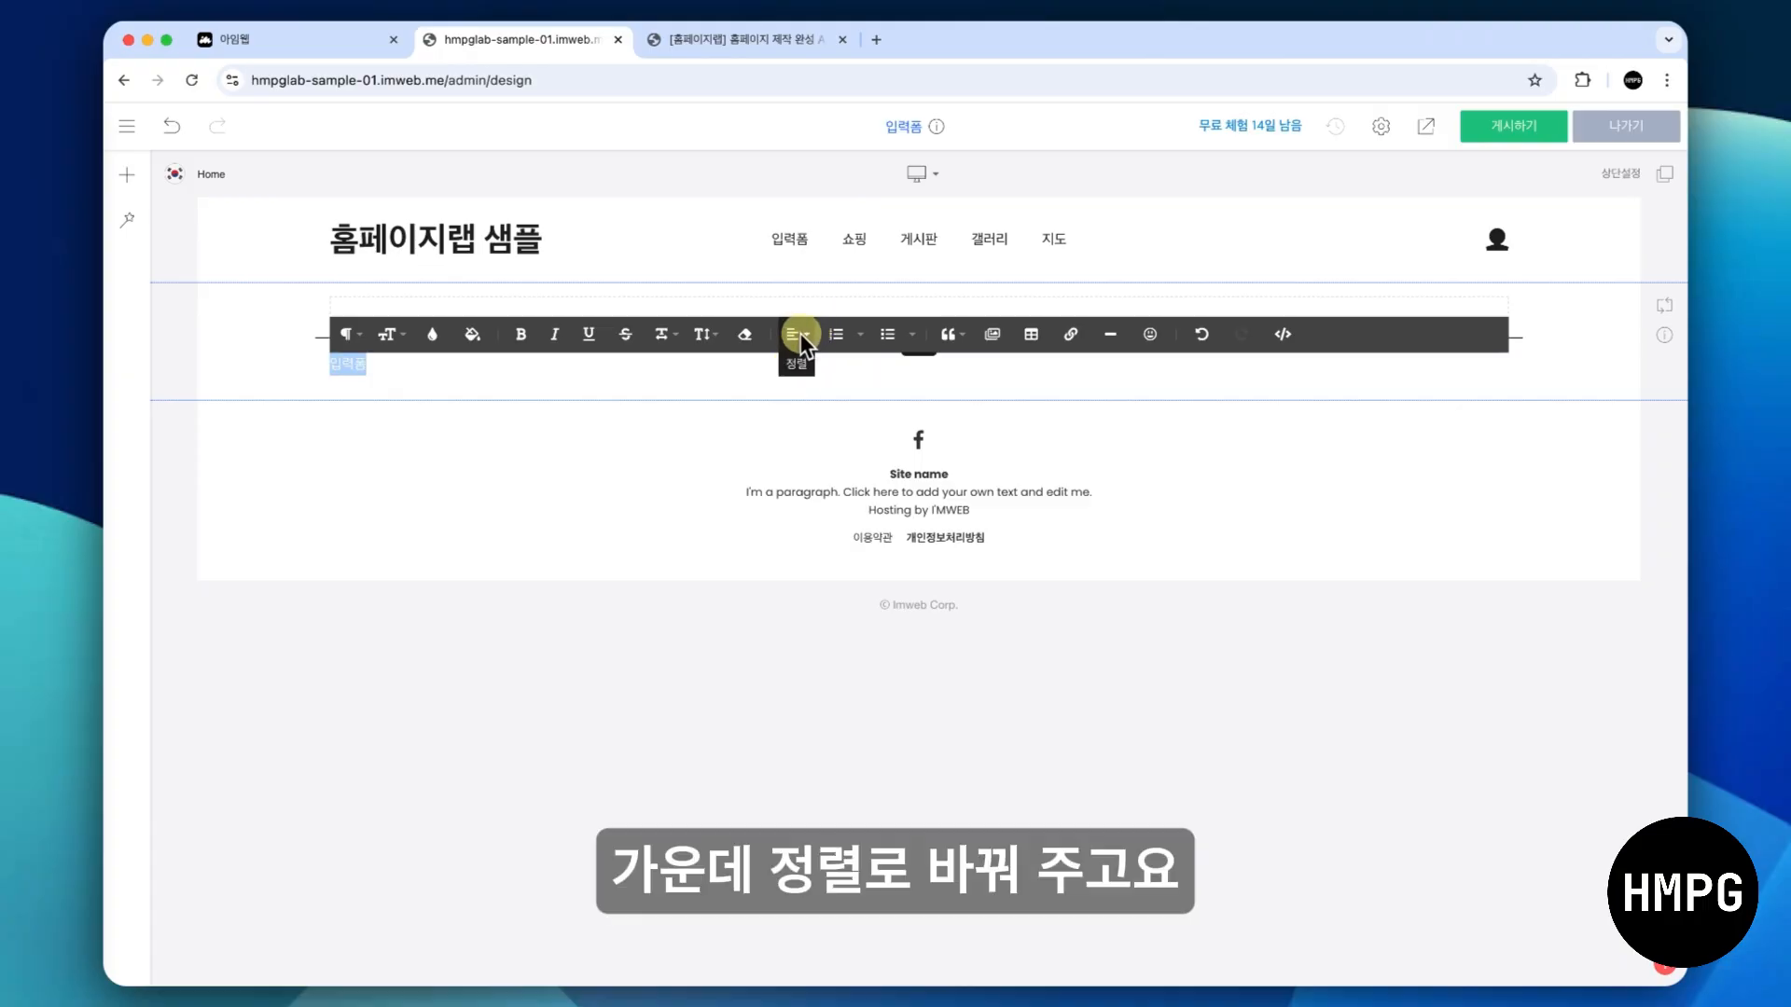
pyautogui.click(800, 334)
pyautogui.click(803, 397)
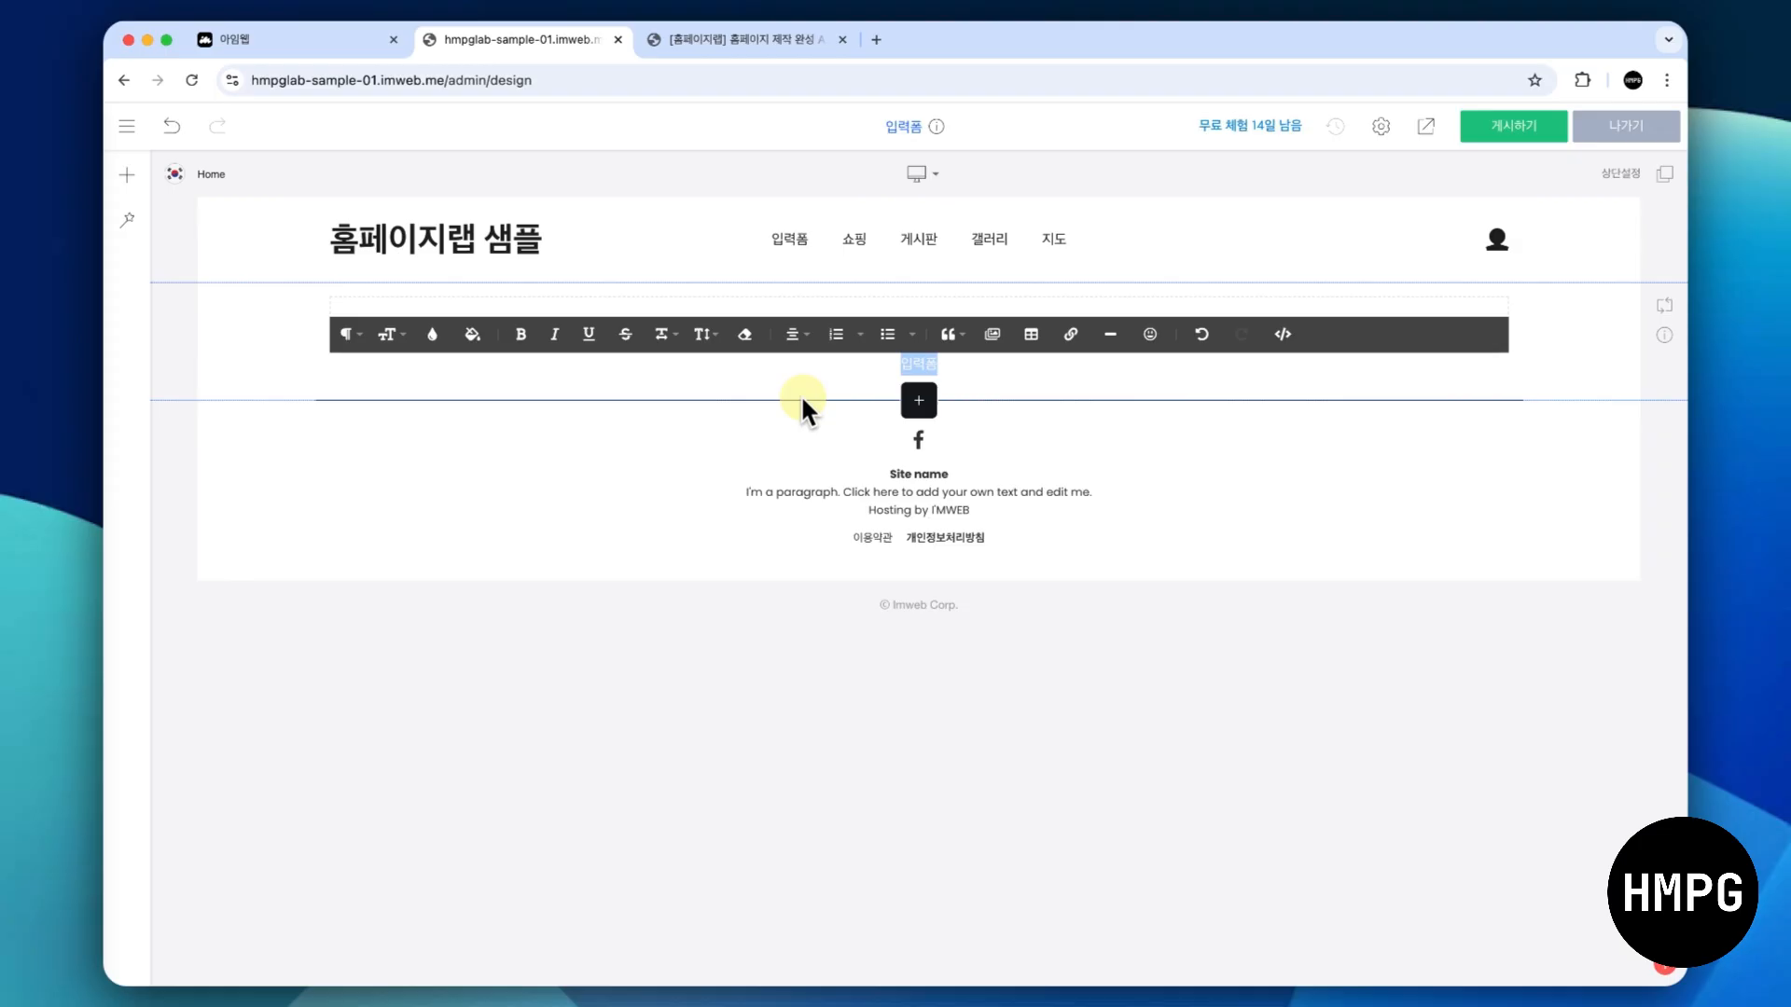
pyautogui.click(522, 334)
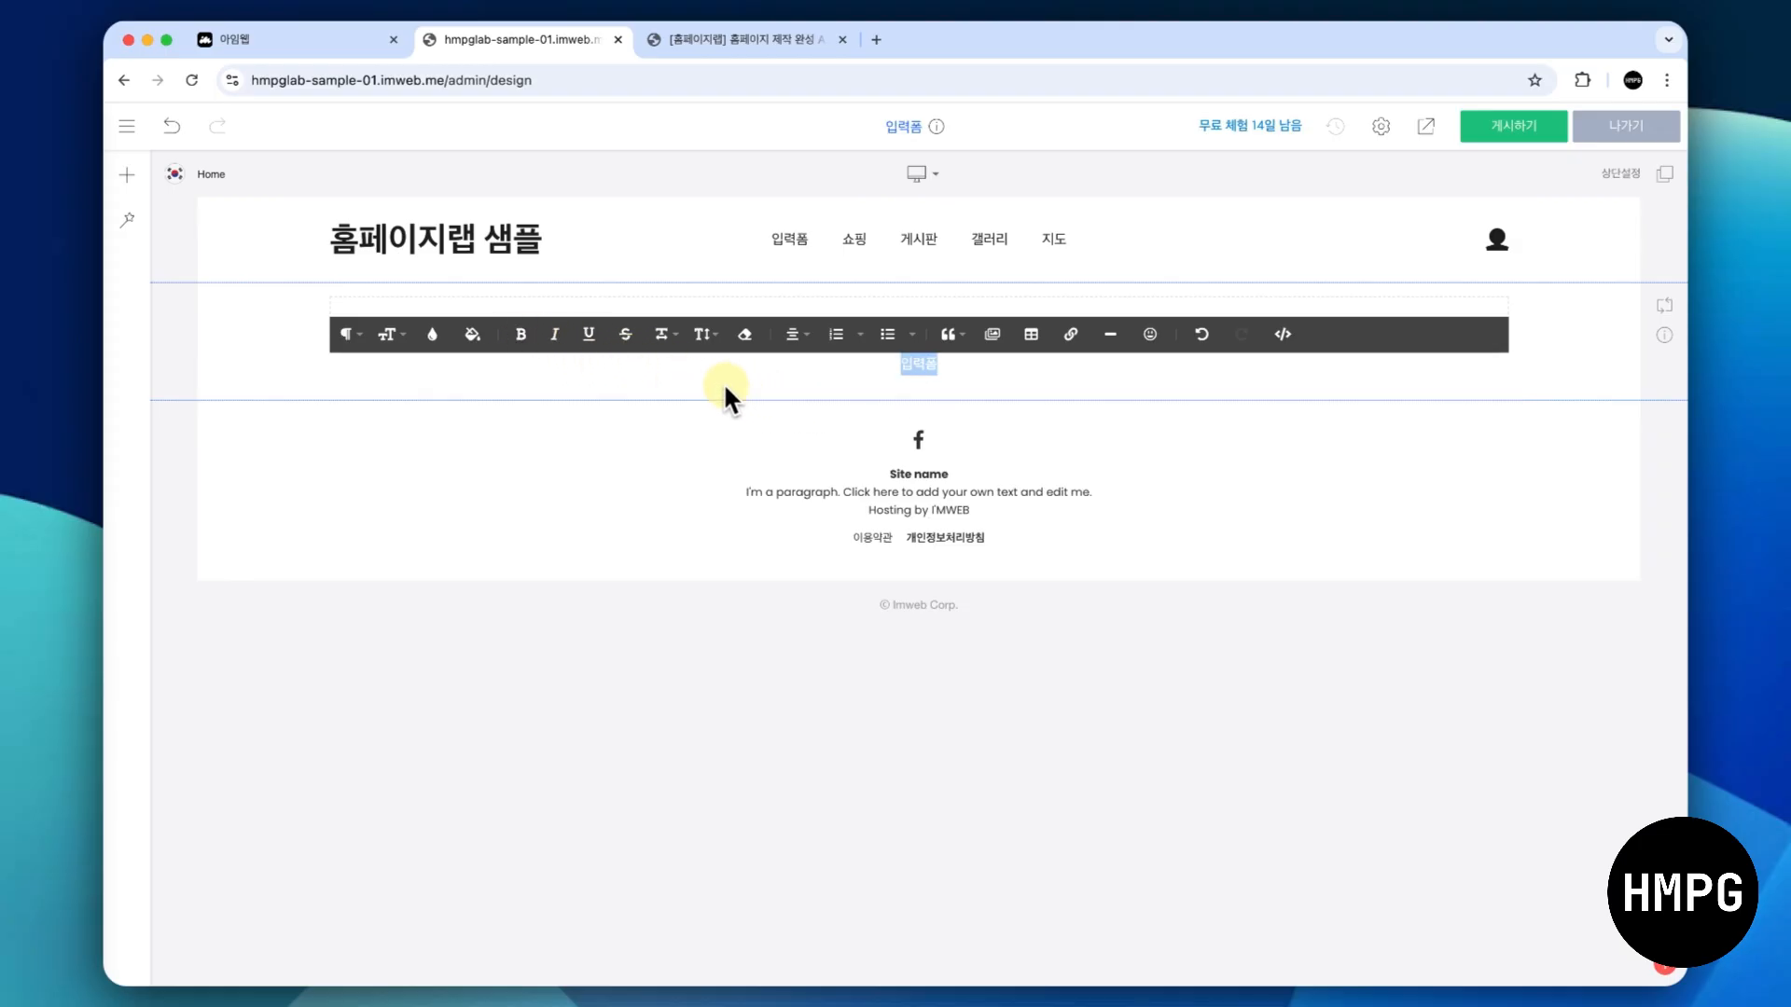
pyautogui.click(393, 334)
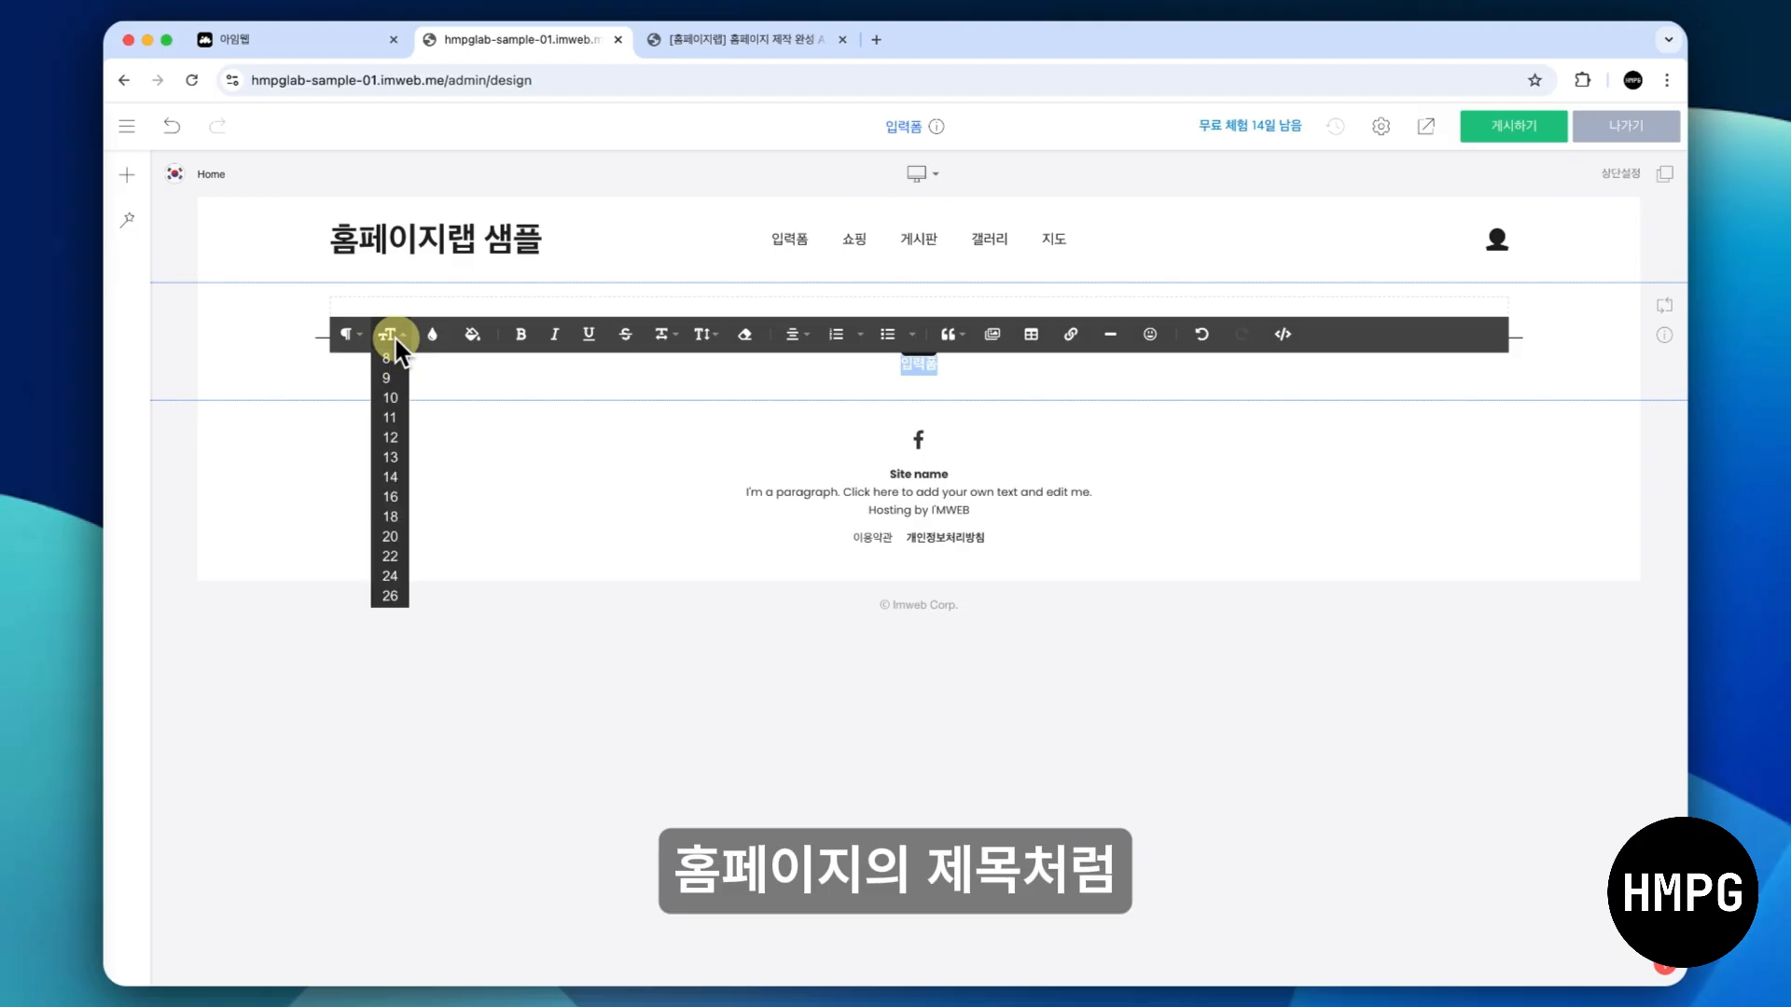
pyautogui.scroll(-2, 387, 488)
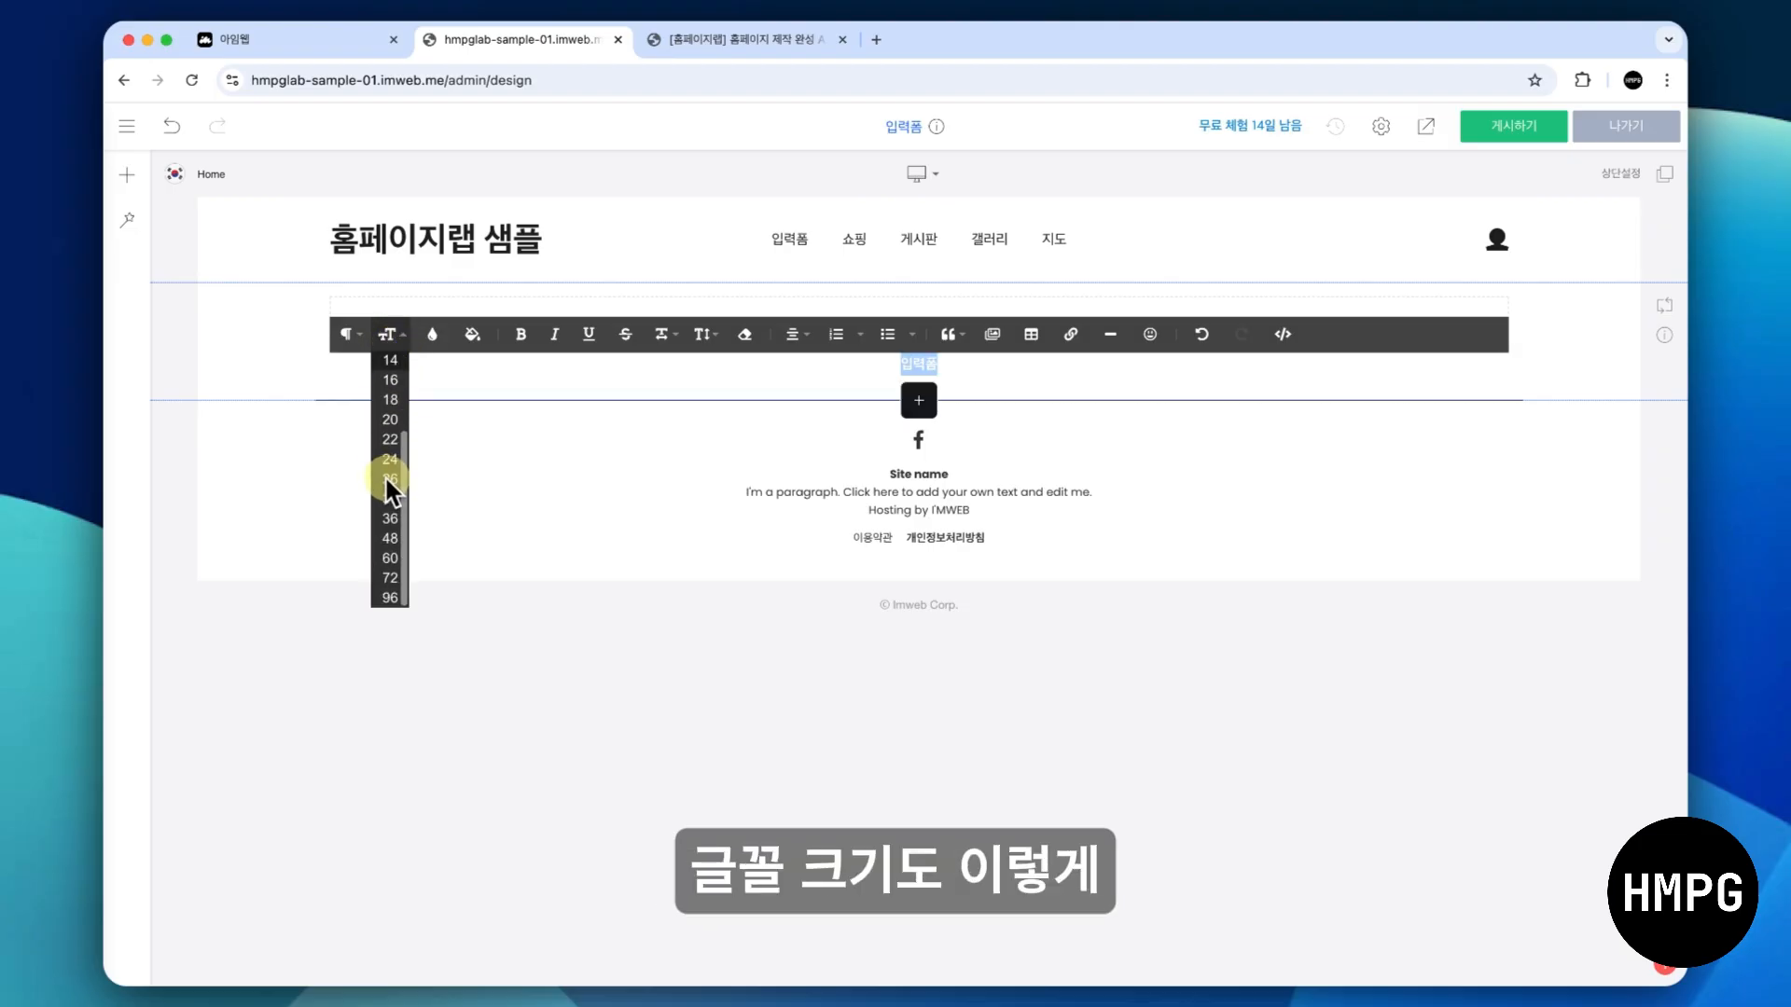
pyautogui.click(390, 541)
pyautogui.click(242, 364)
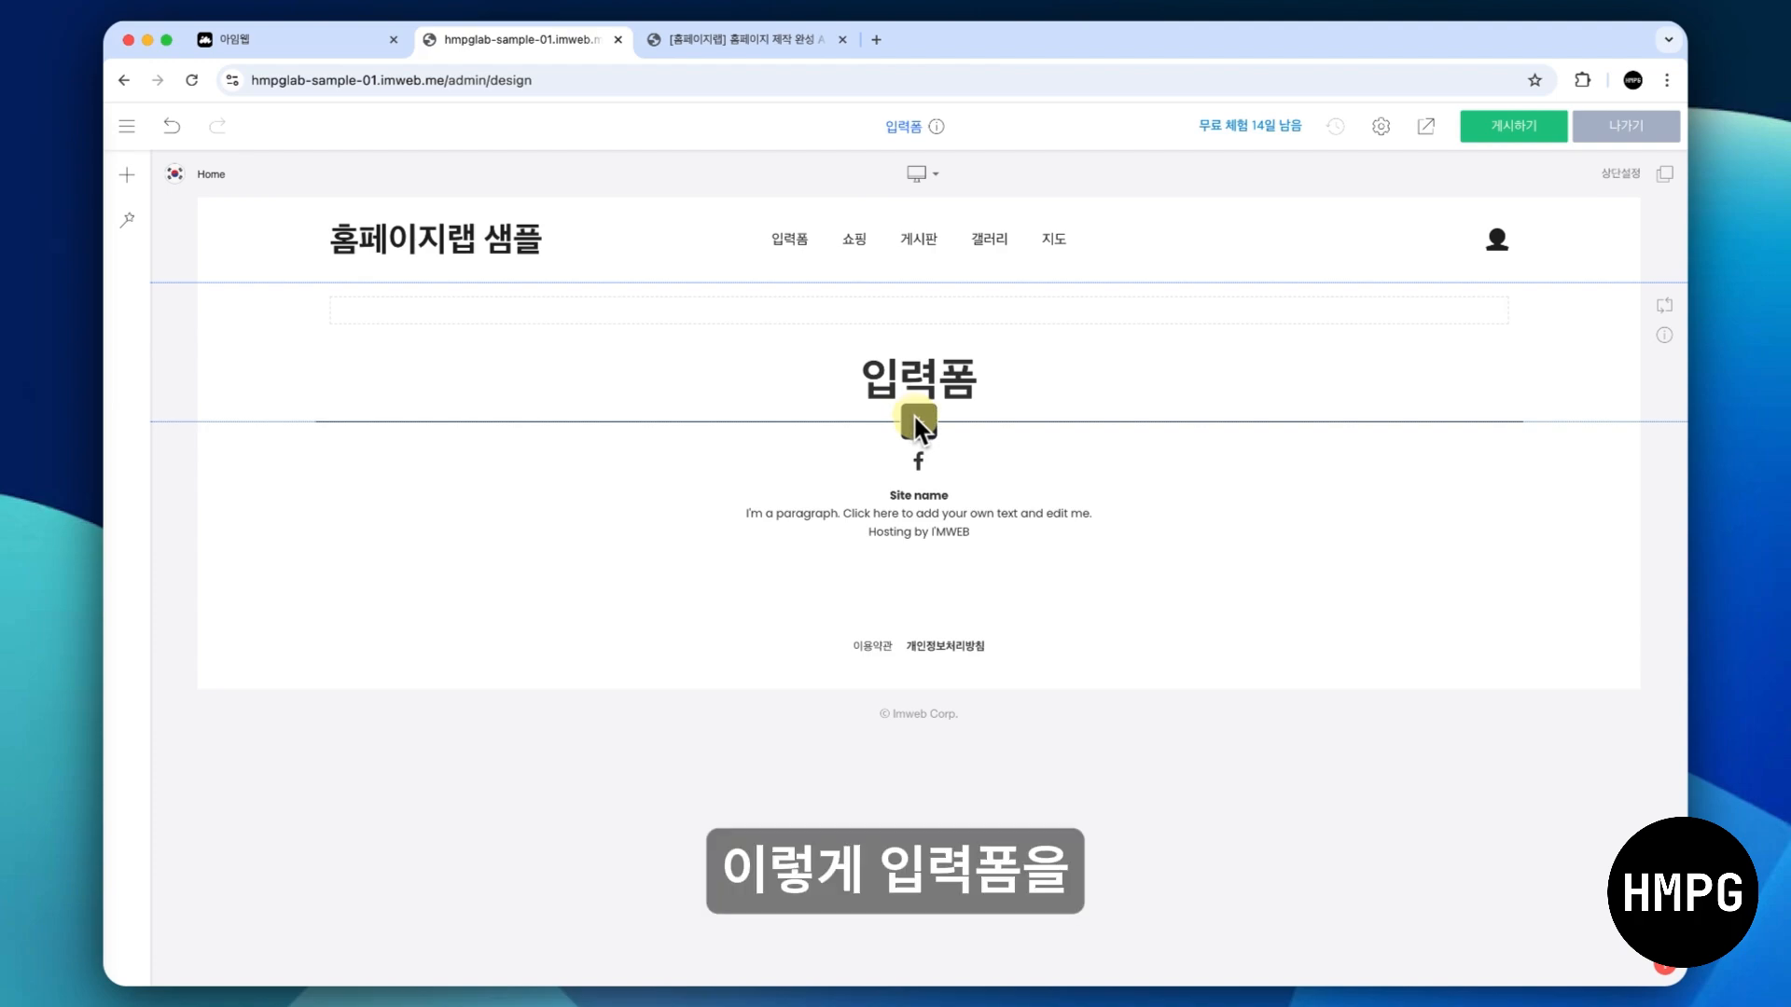
# - Add an input form (입력폼) widget below the title and set its form name (입력폼 이름) to "상담 문의" in the form settings
pyautogui.click(918, 422)
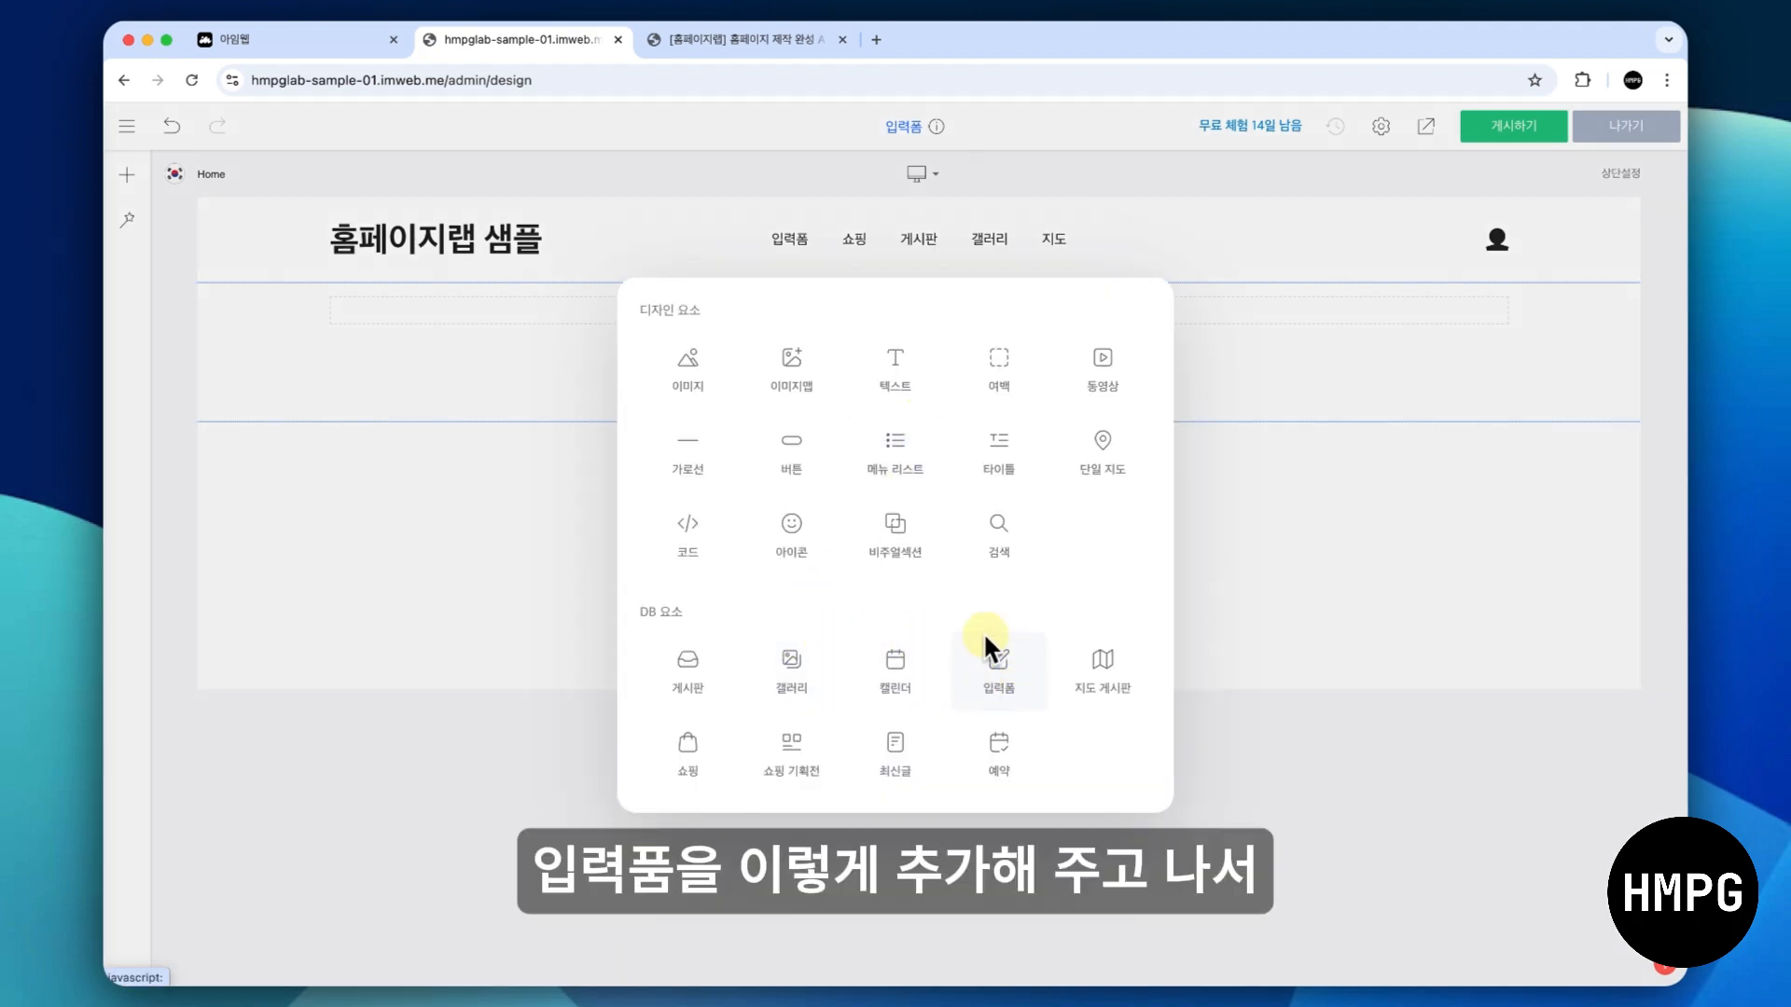
pyautogui.click(1022, 667)
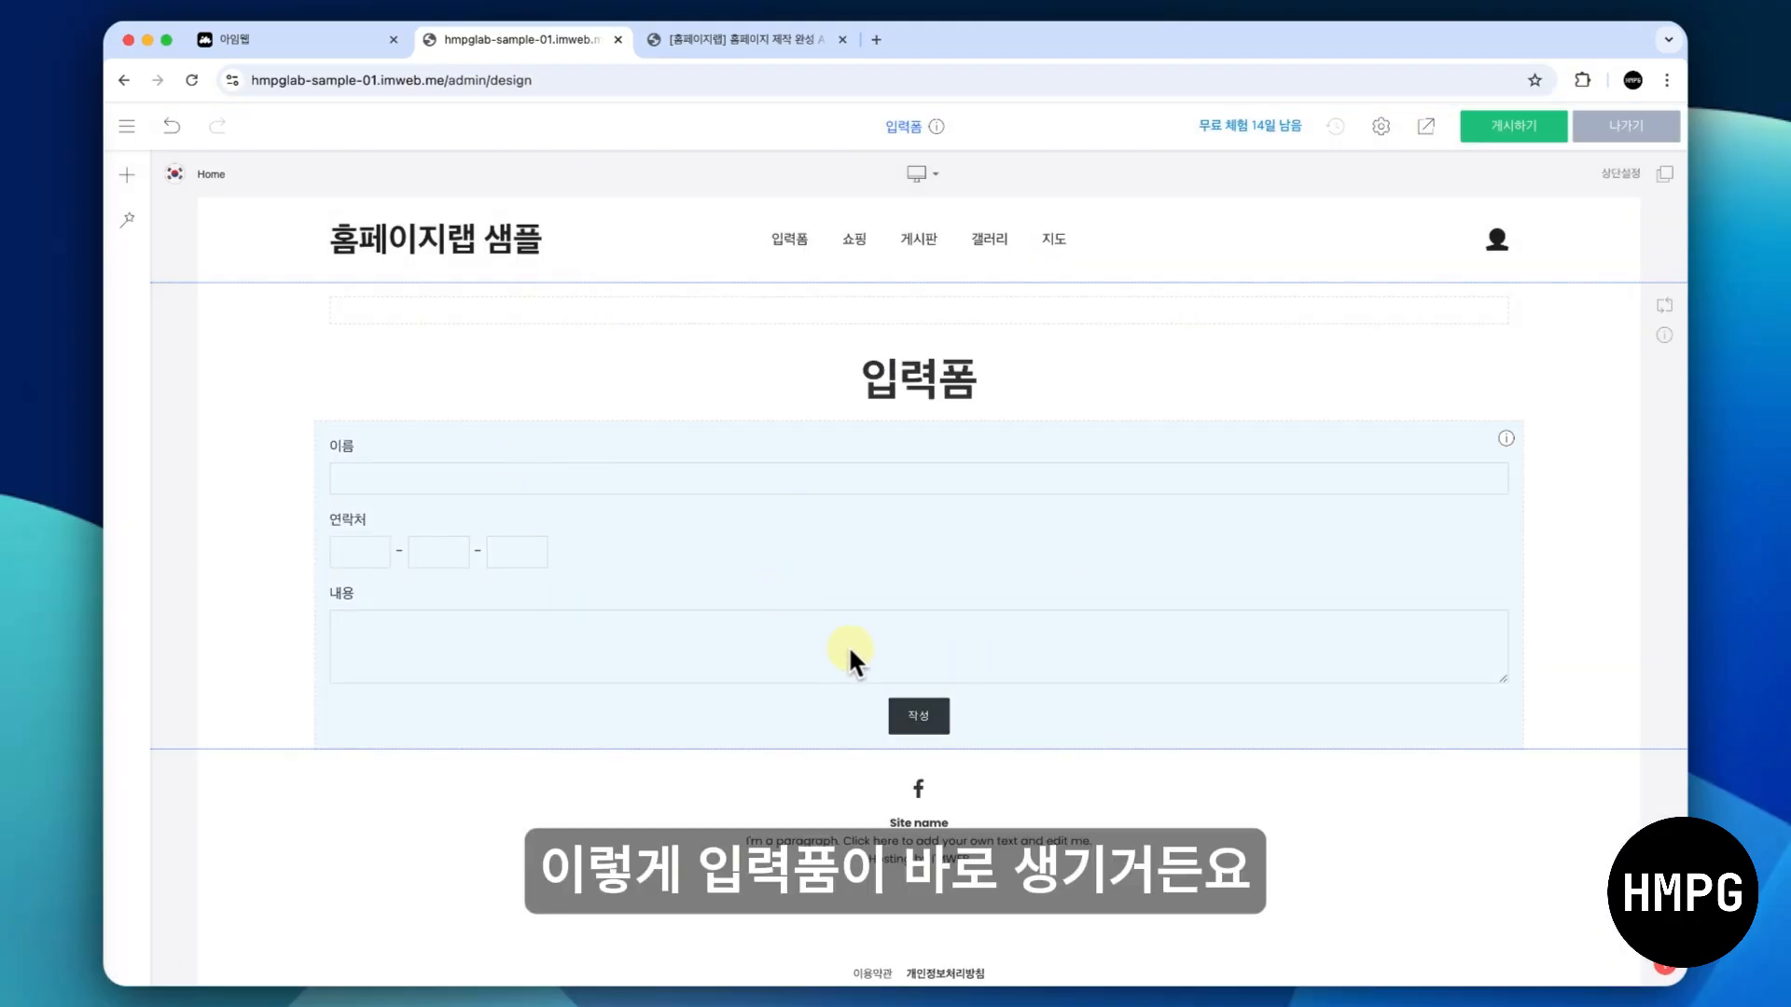
pyautogui.rightClick(957, 533)
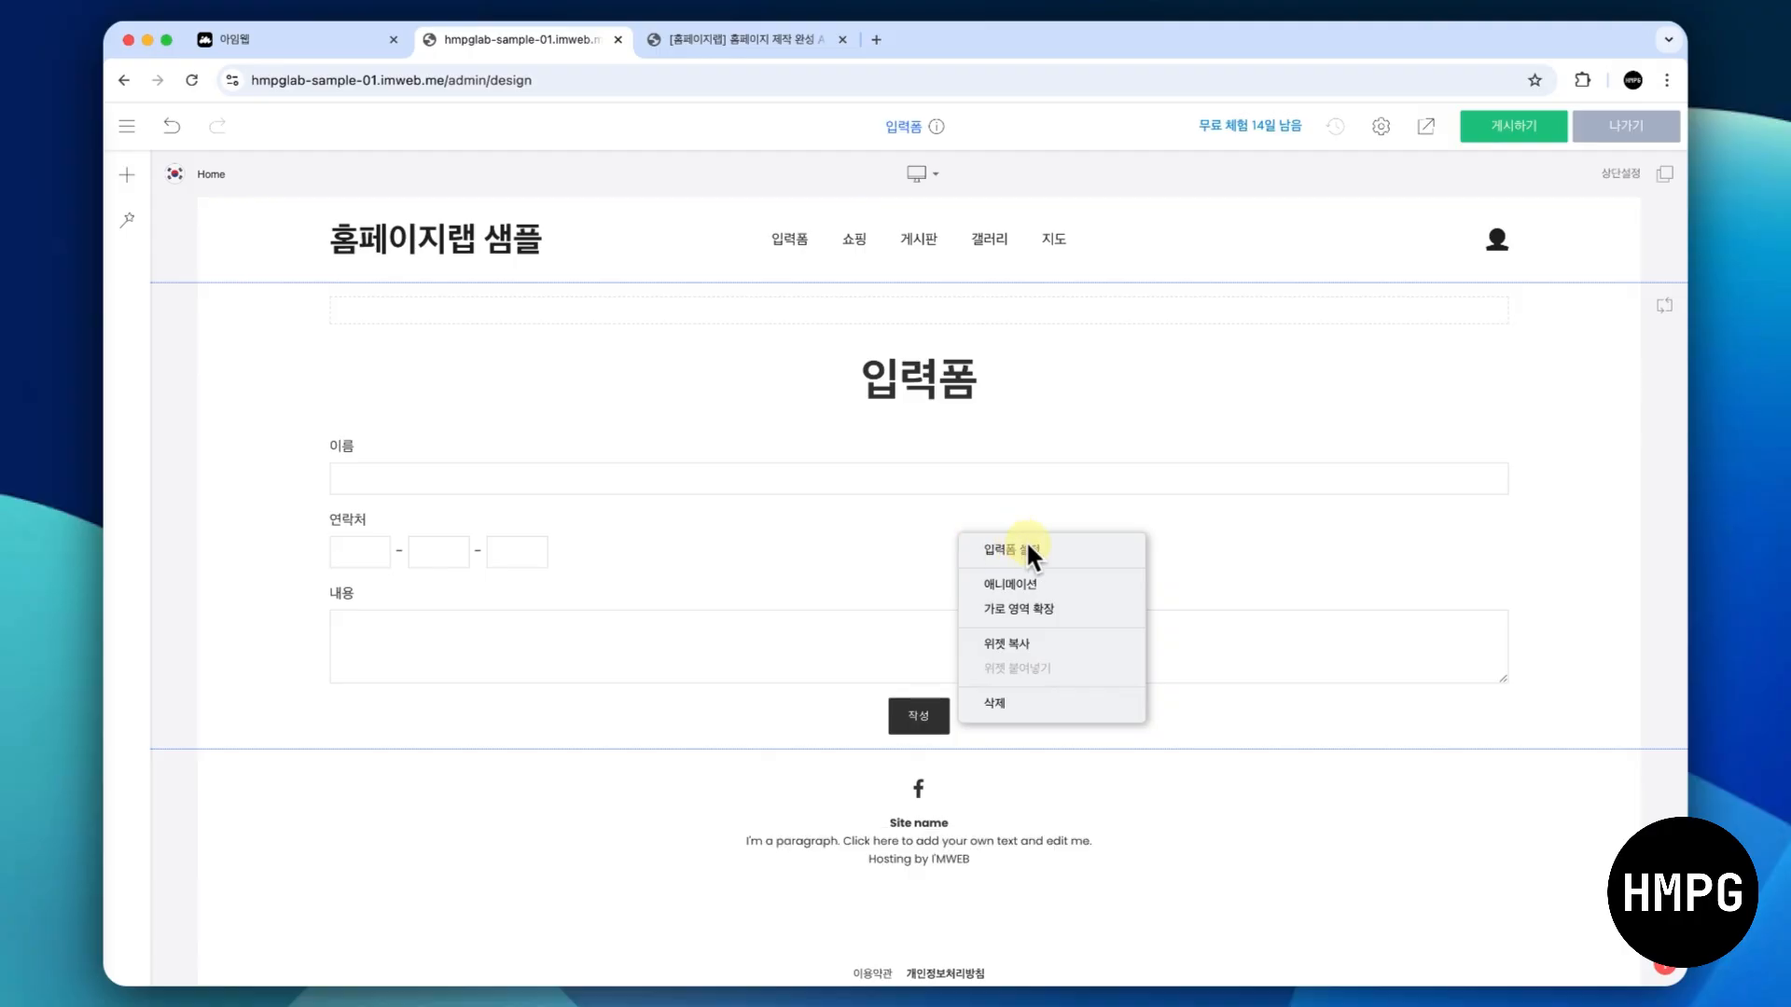
pyautogui.click(1080, 559)
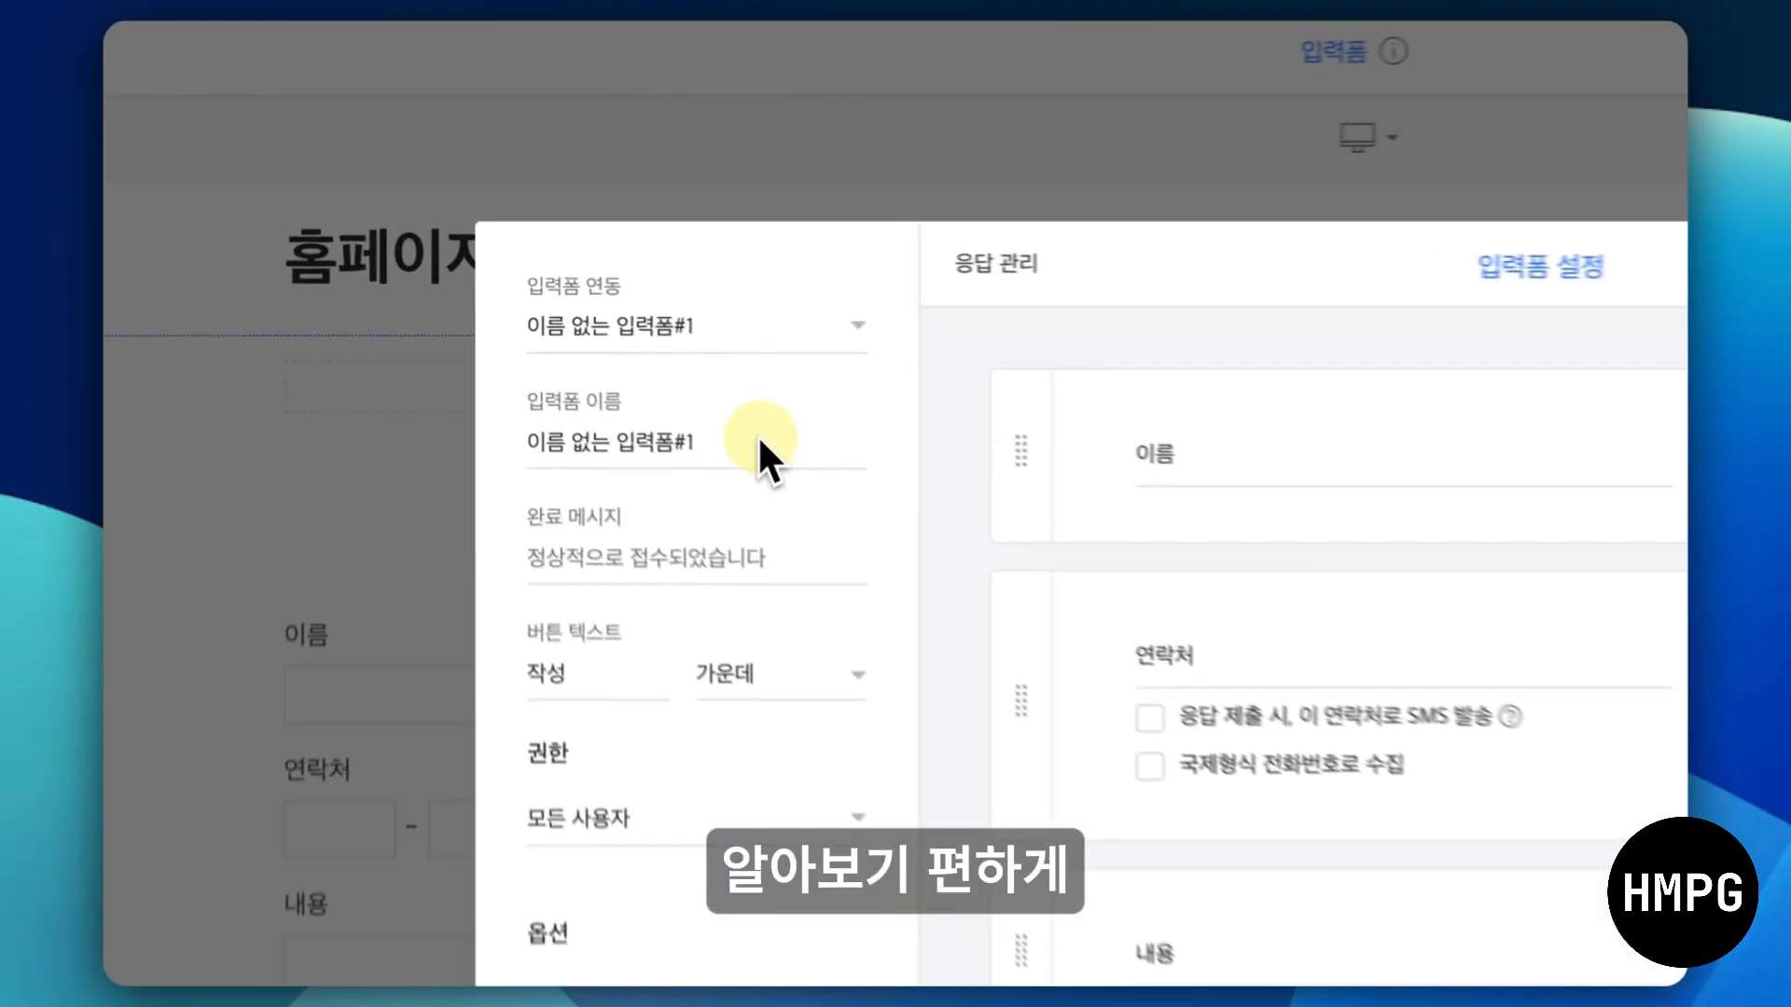
pyautogui.tripleClick(590, 340)
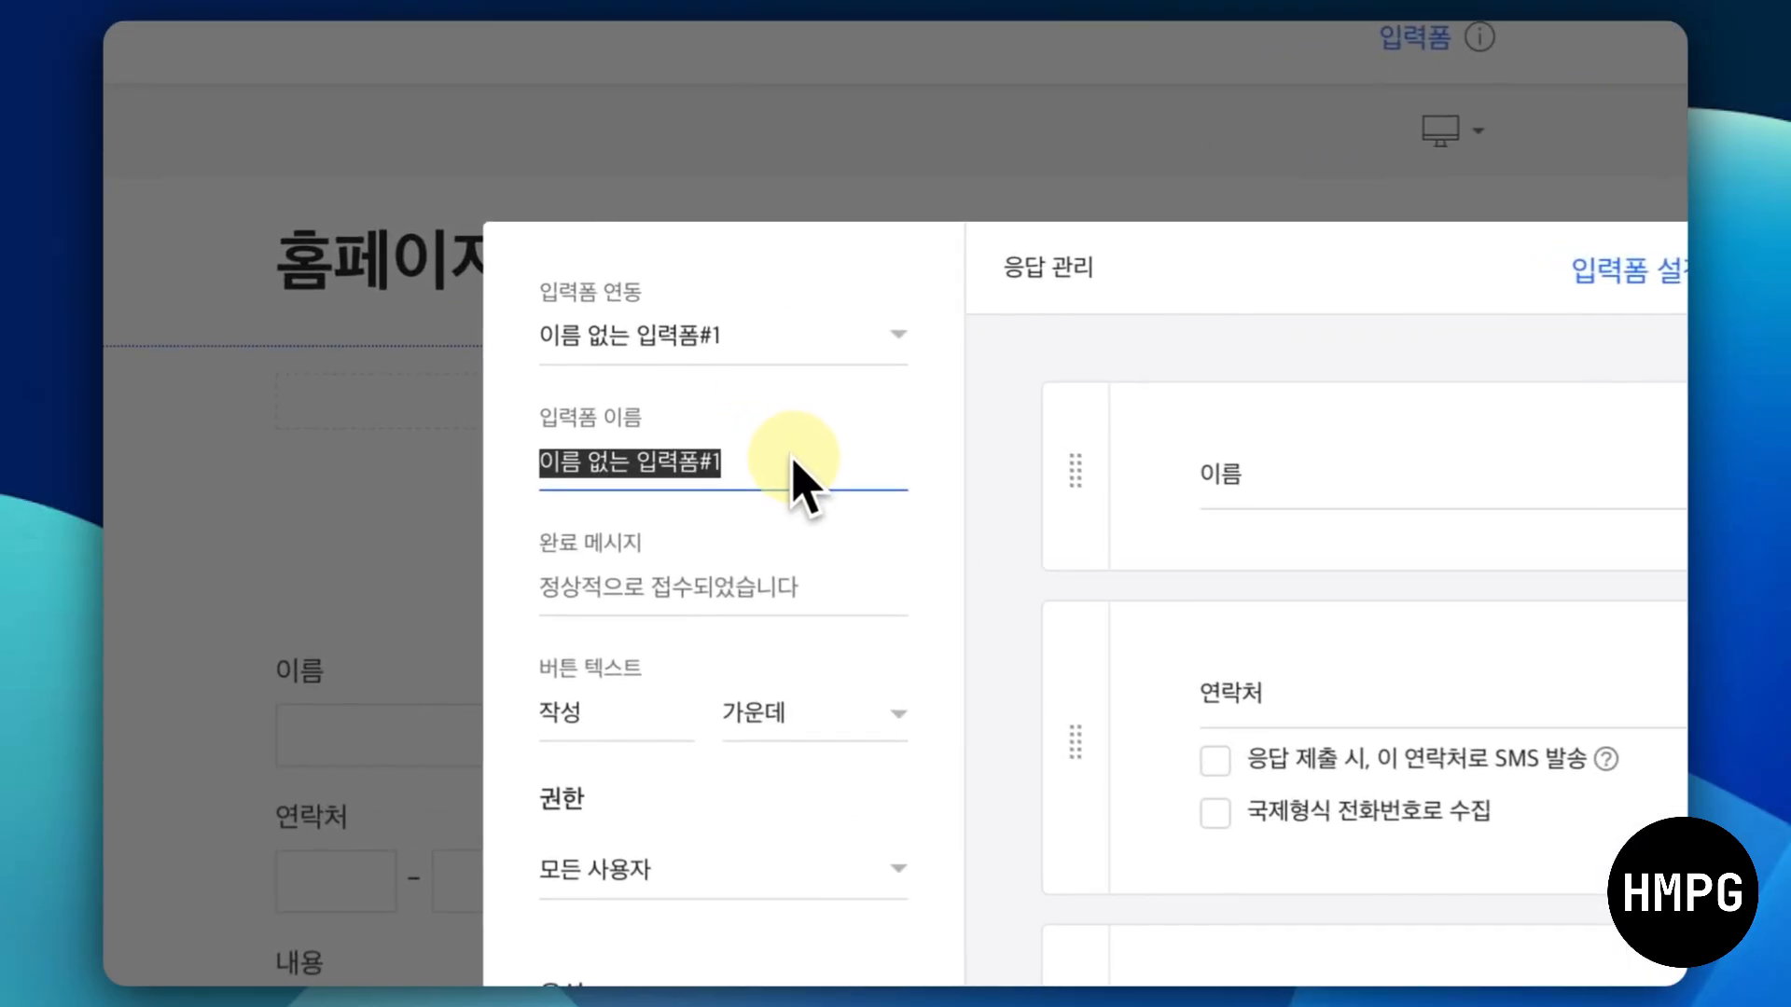
pyautogui.write('상담 문의')
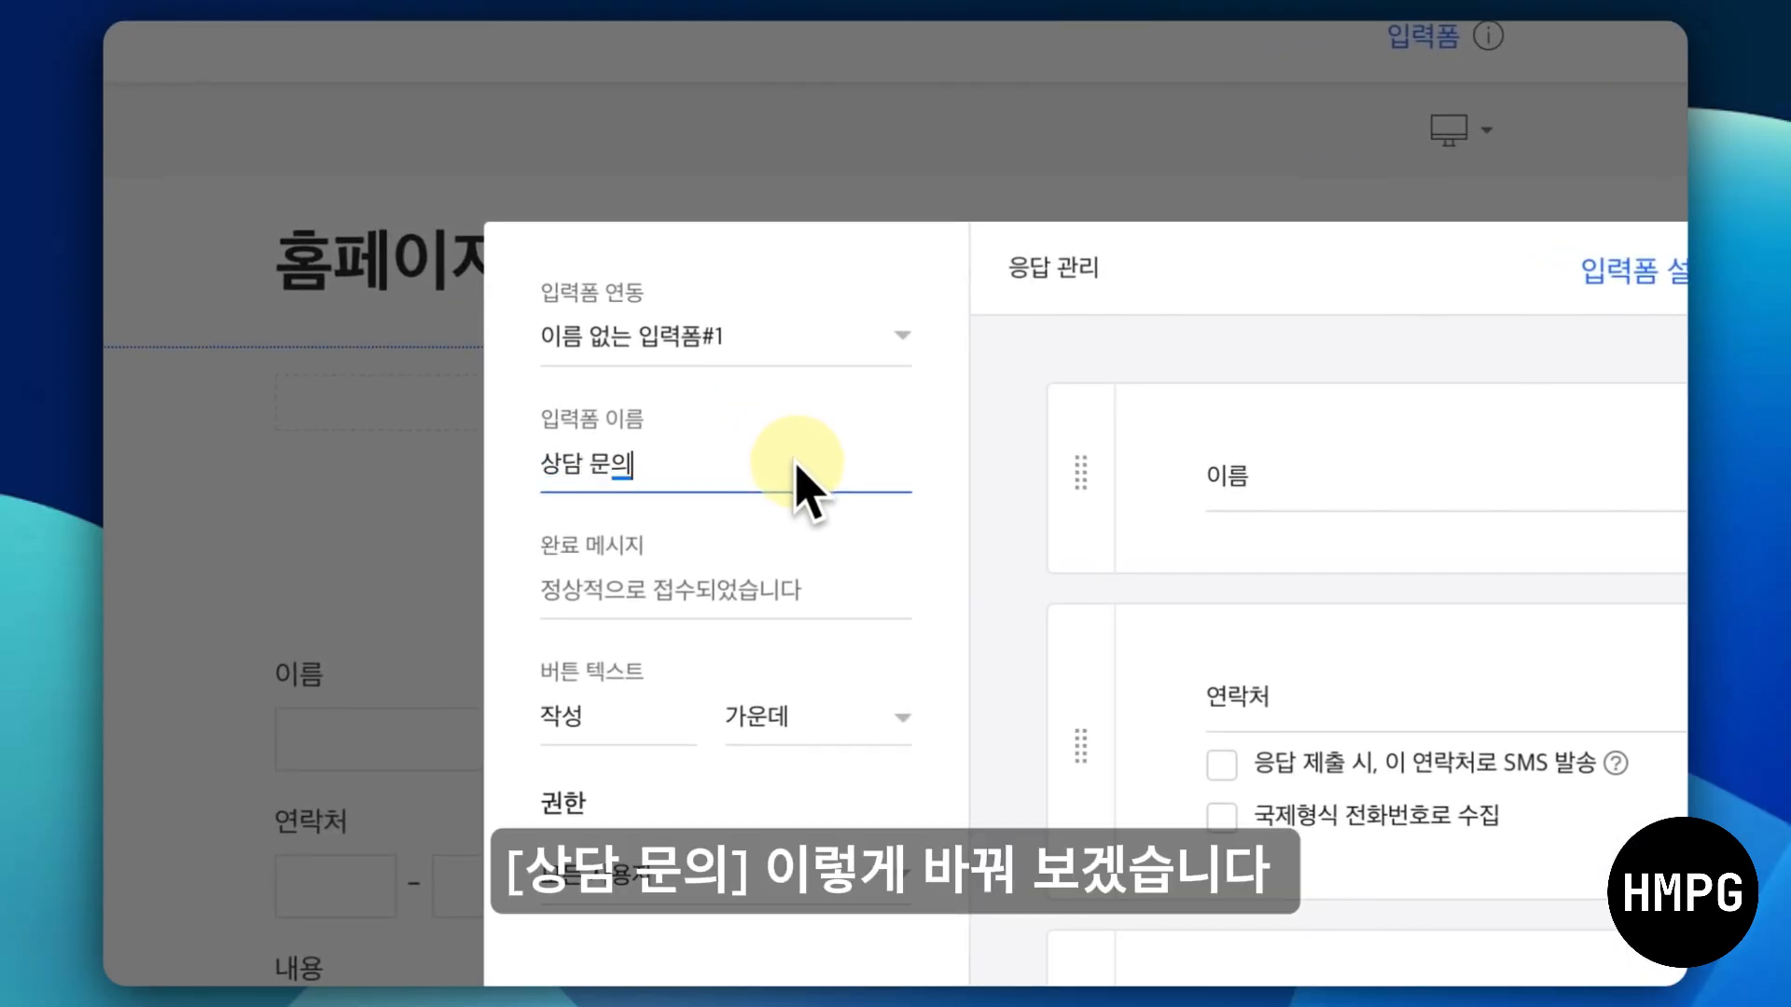
# - Confirm the form name, then view the site's 입력폼 list under content management (컨텐츠 관리) in the admin dashboard
pyautogui.click(974, 550)
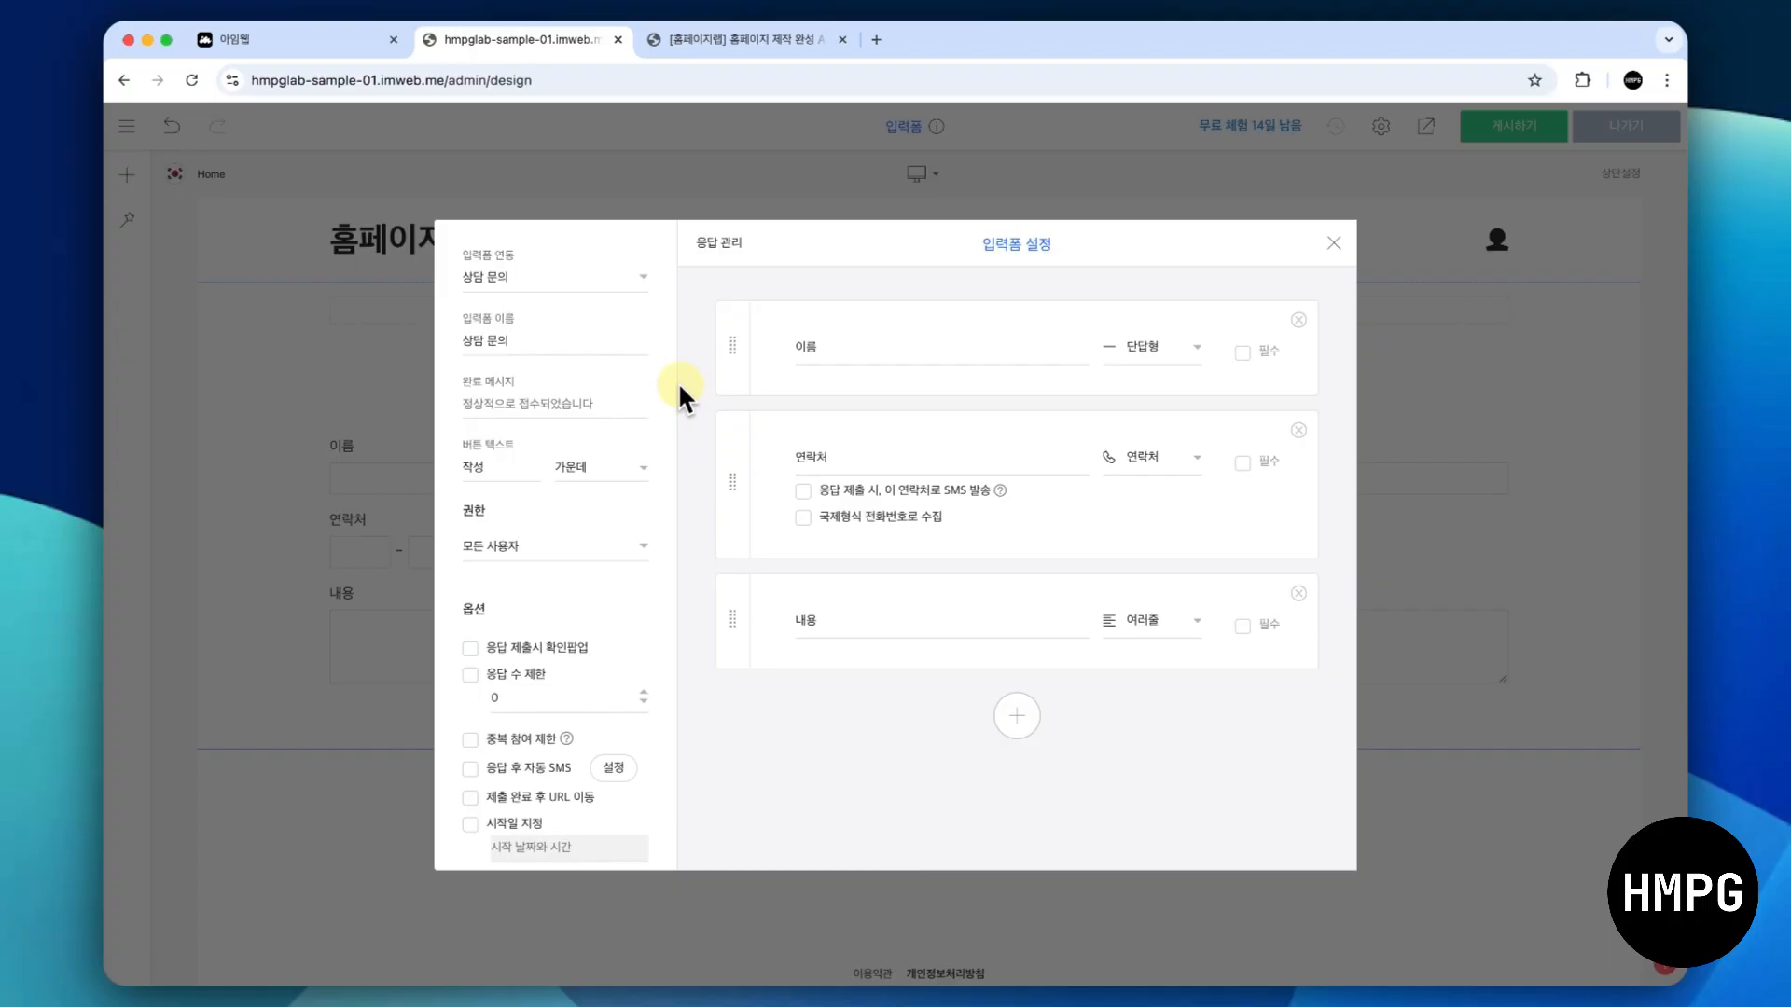
pyautogui.click(355, 43)
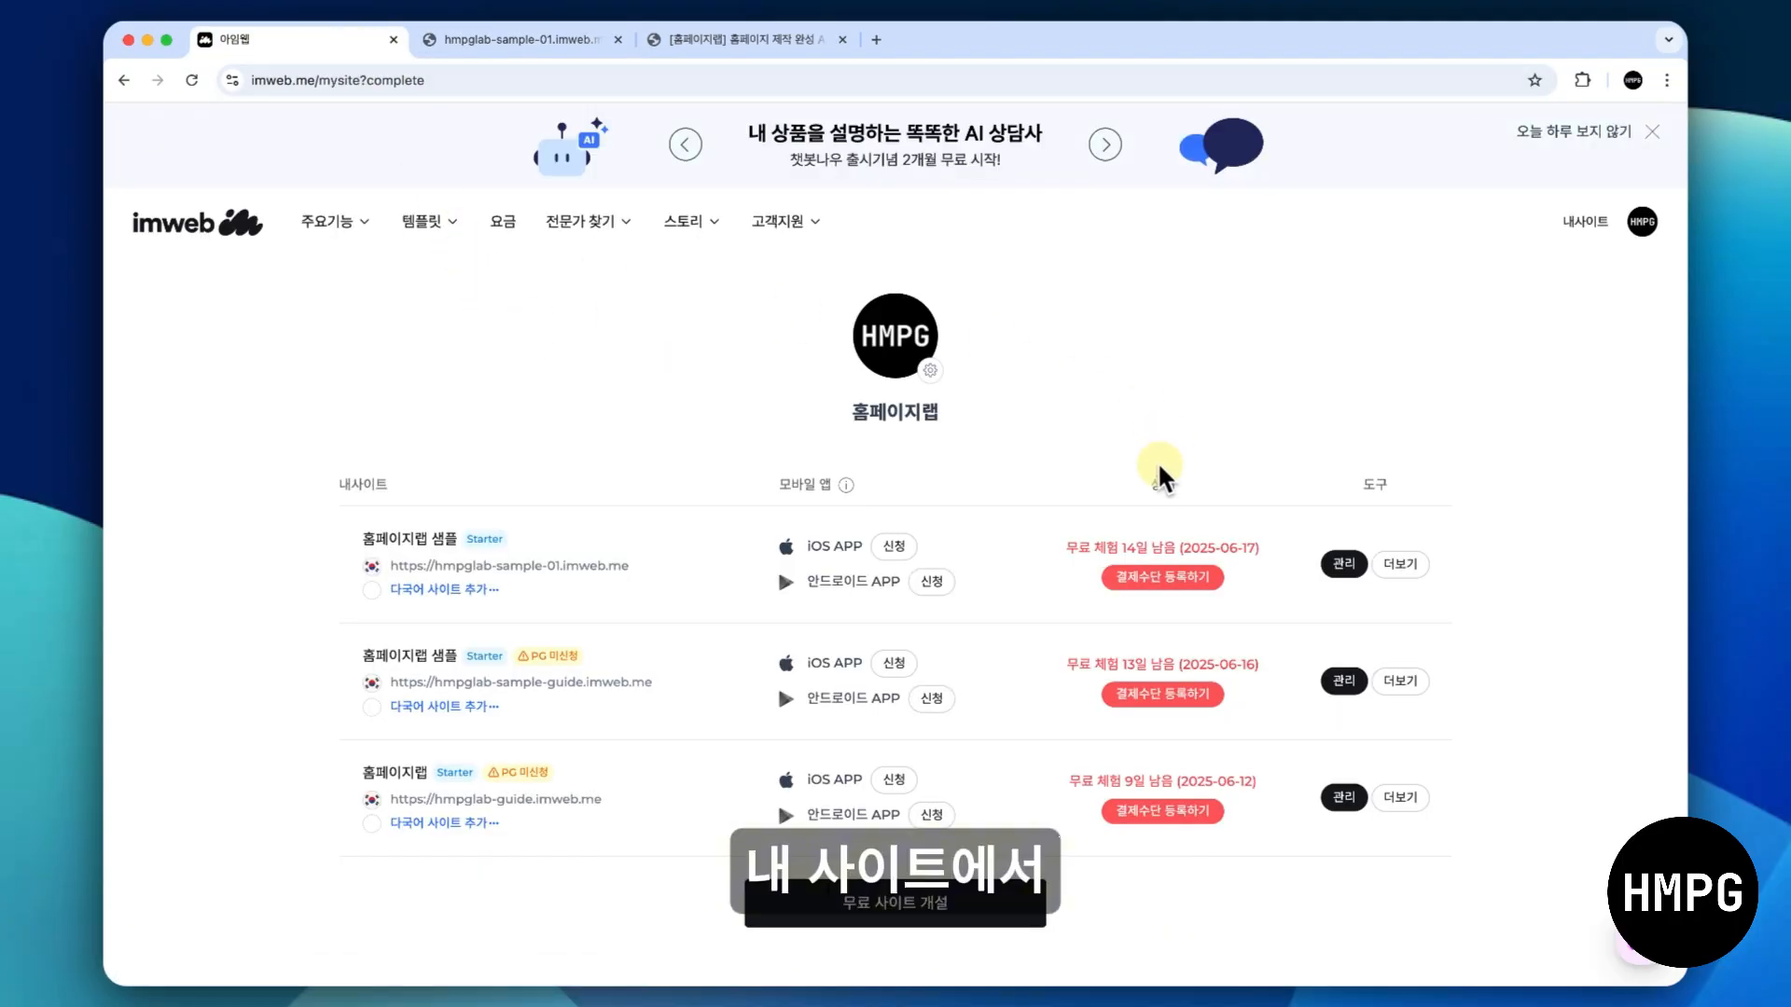
pyautogui.click(1347, 565)
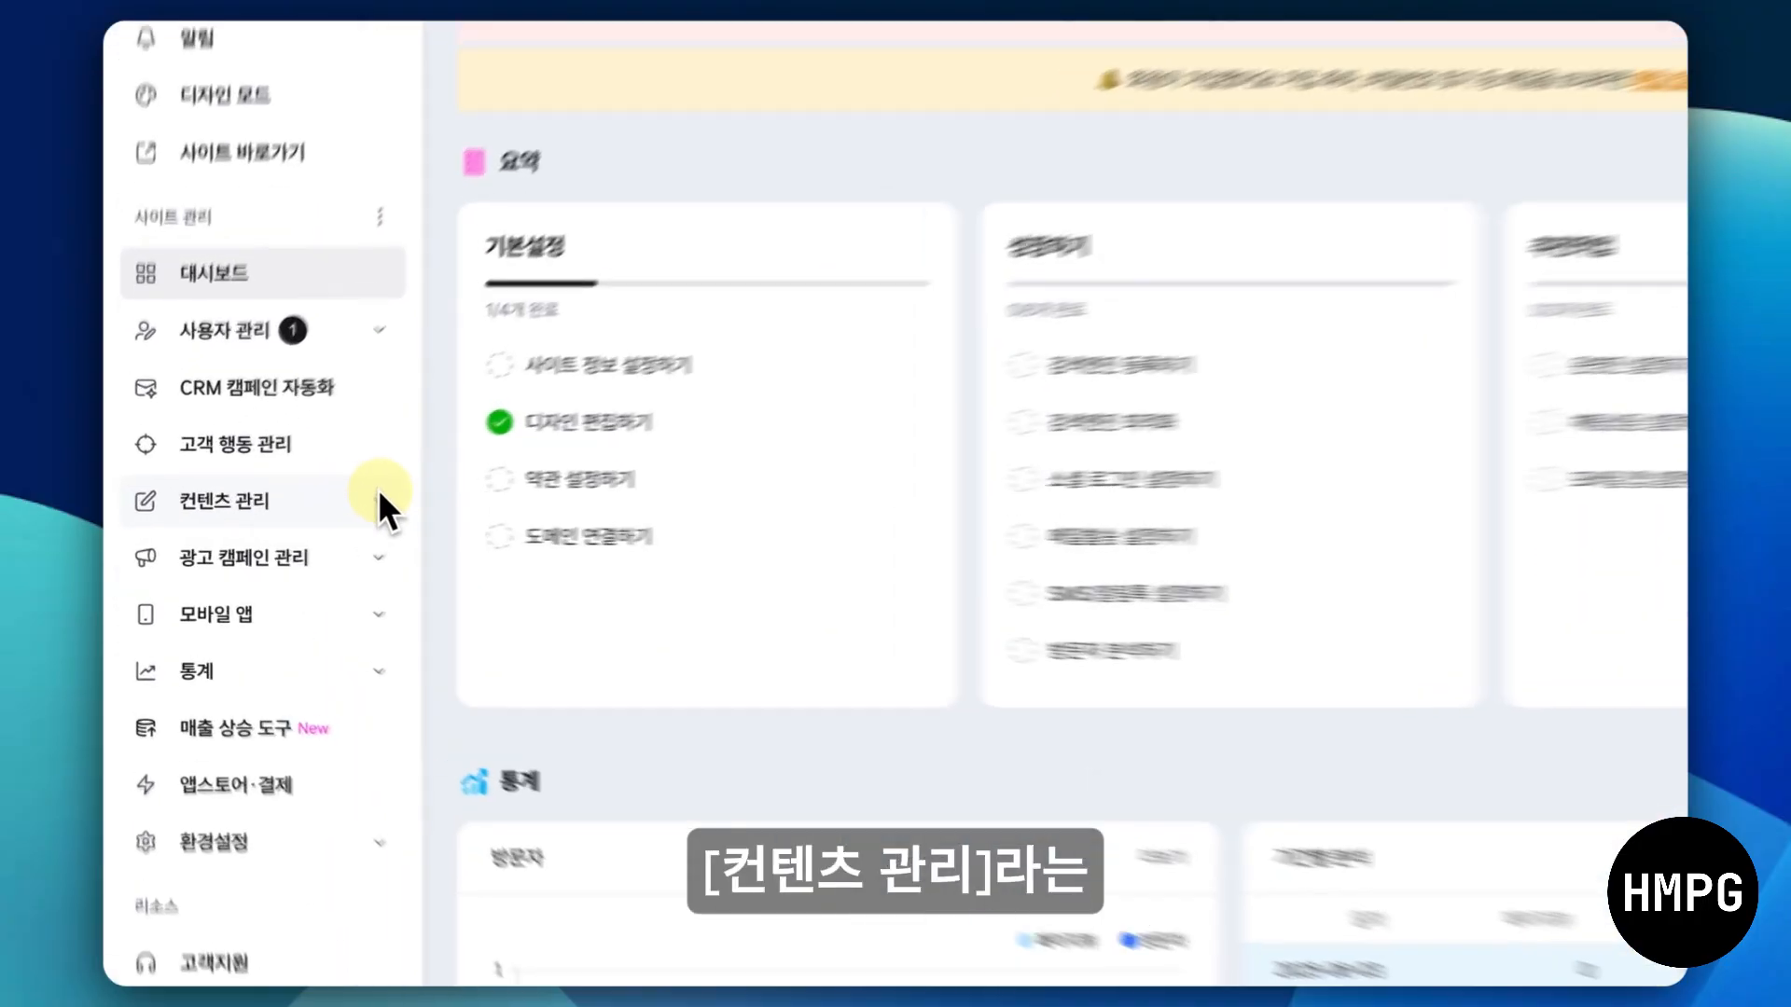
pyautogui.click(288, 517)
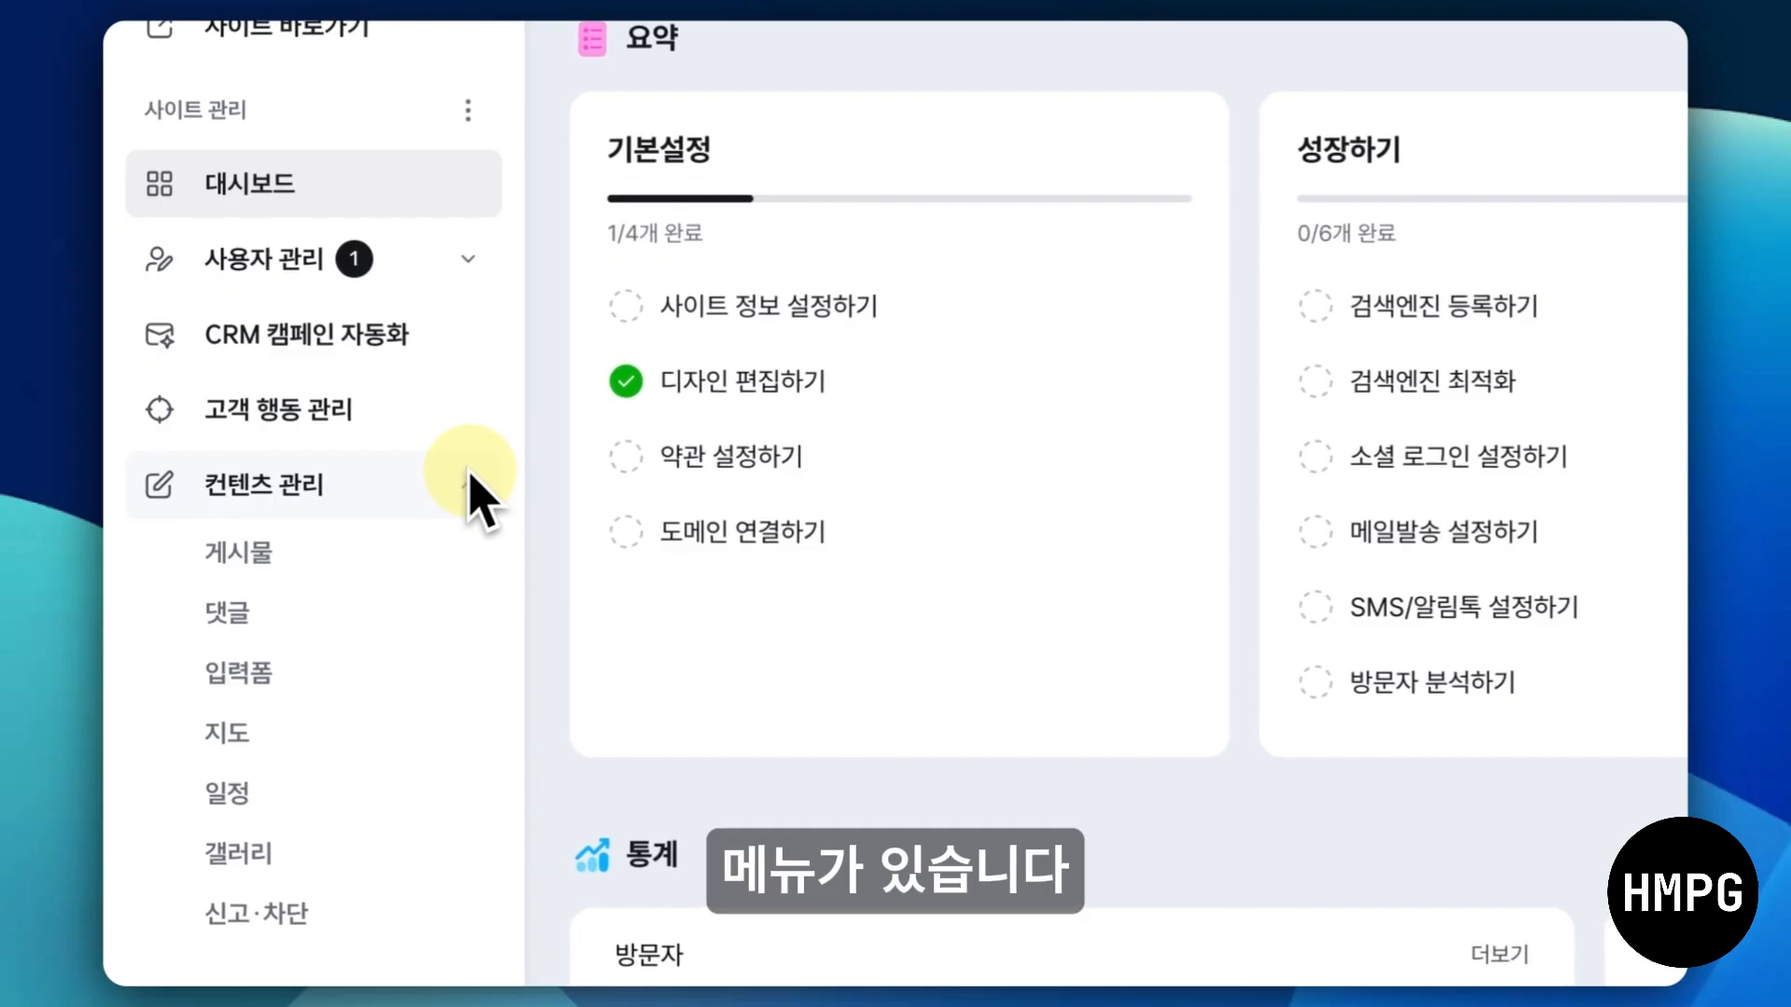
pyautogui.scroll(-2, 469, 471)
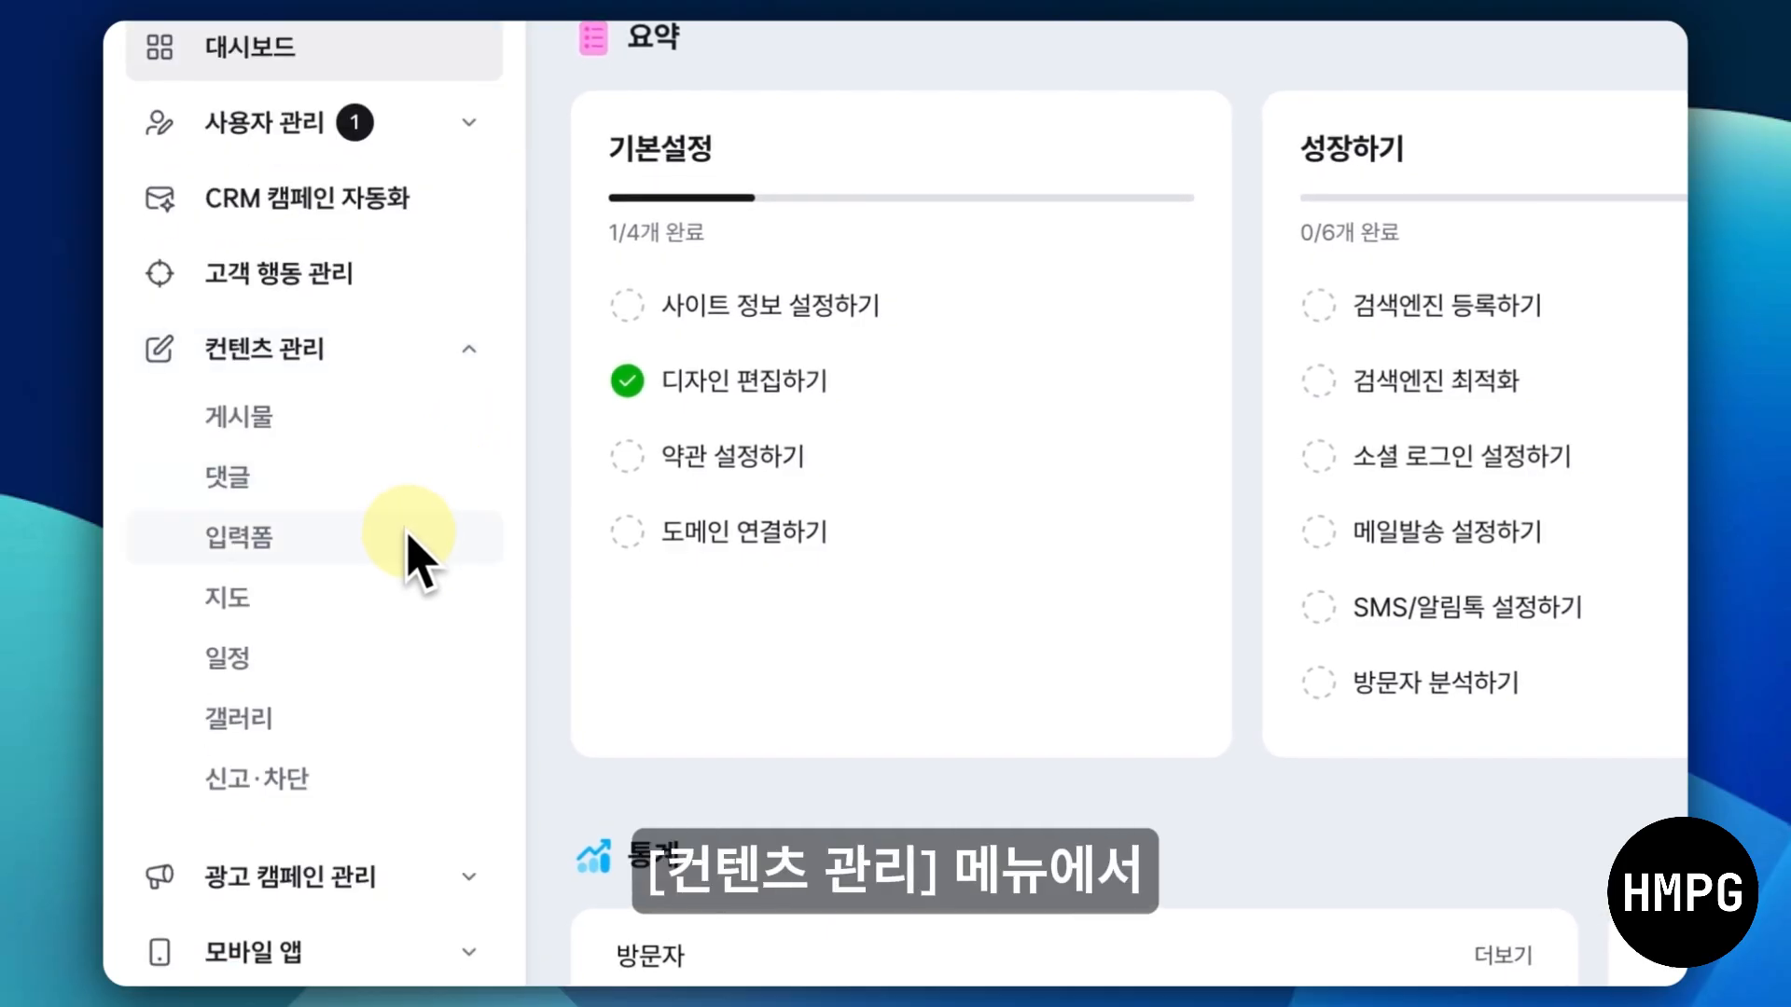
pyautogui.click(411, 543)
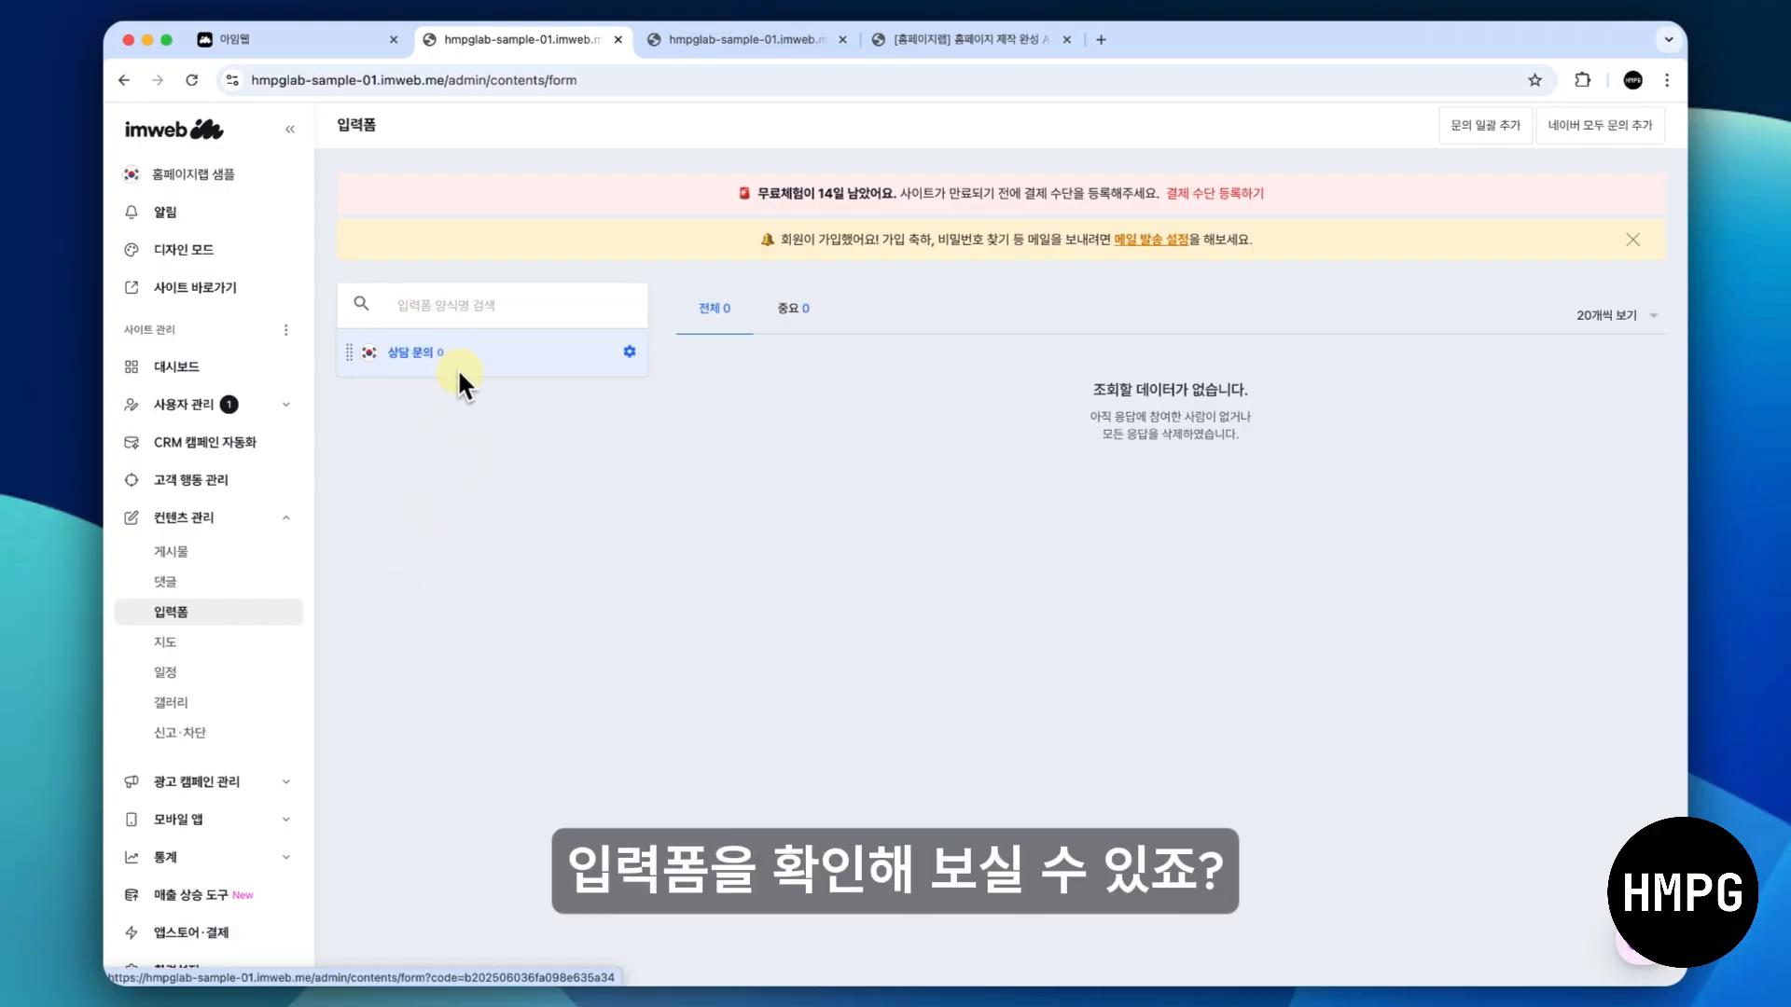
# - Return to the form settings in the design editor, add an extra question item below 내용 and delete it again
pyautogui.click(725, 41)
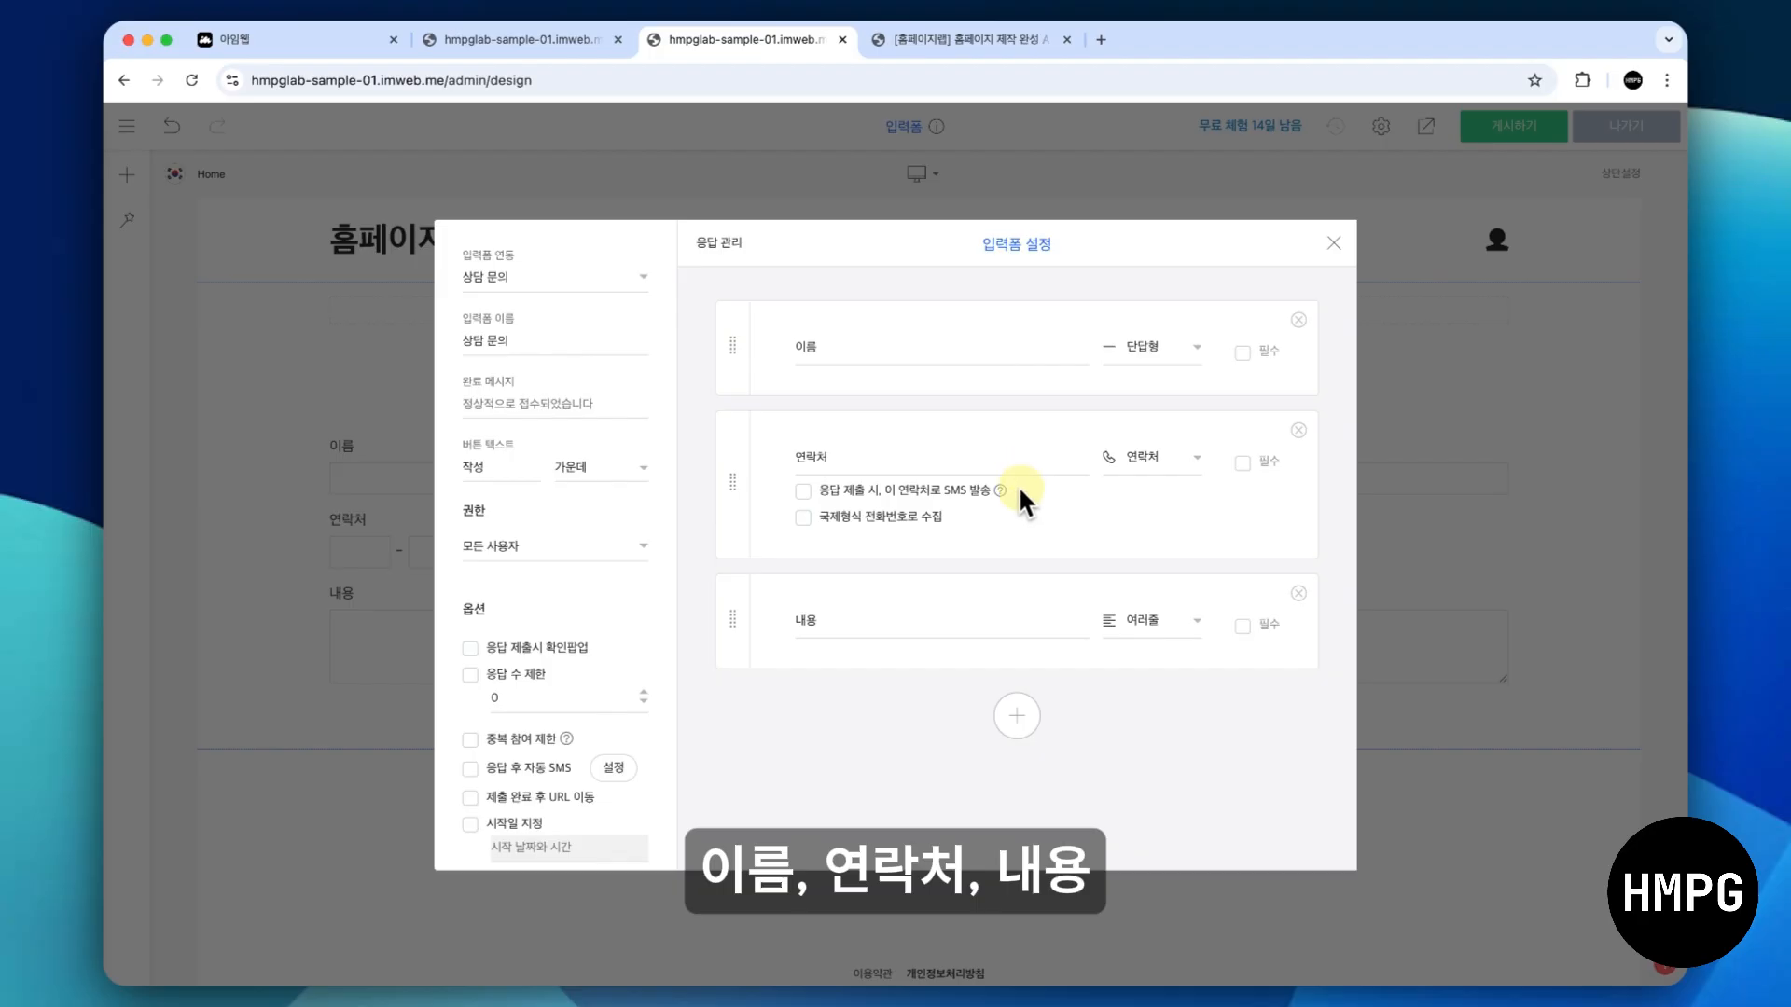
pyautogui.click(1017, 724)
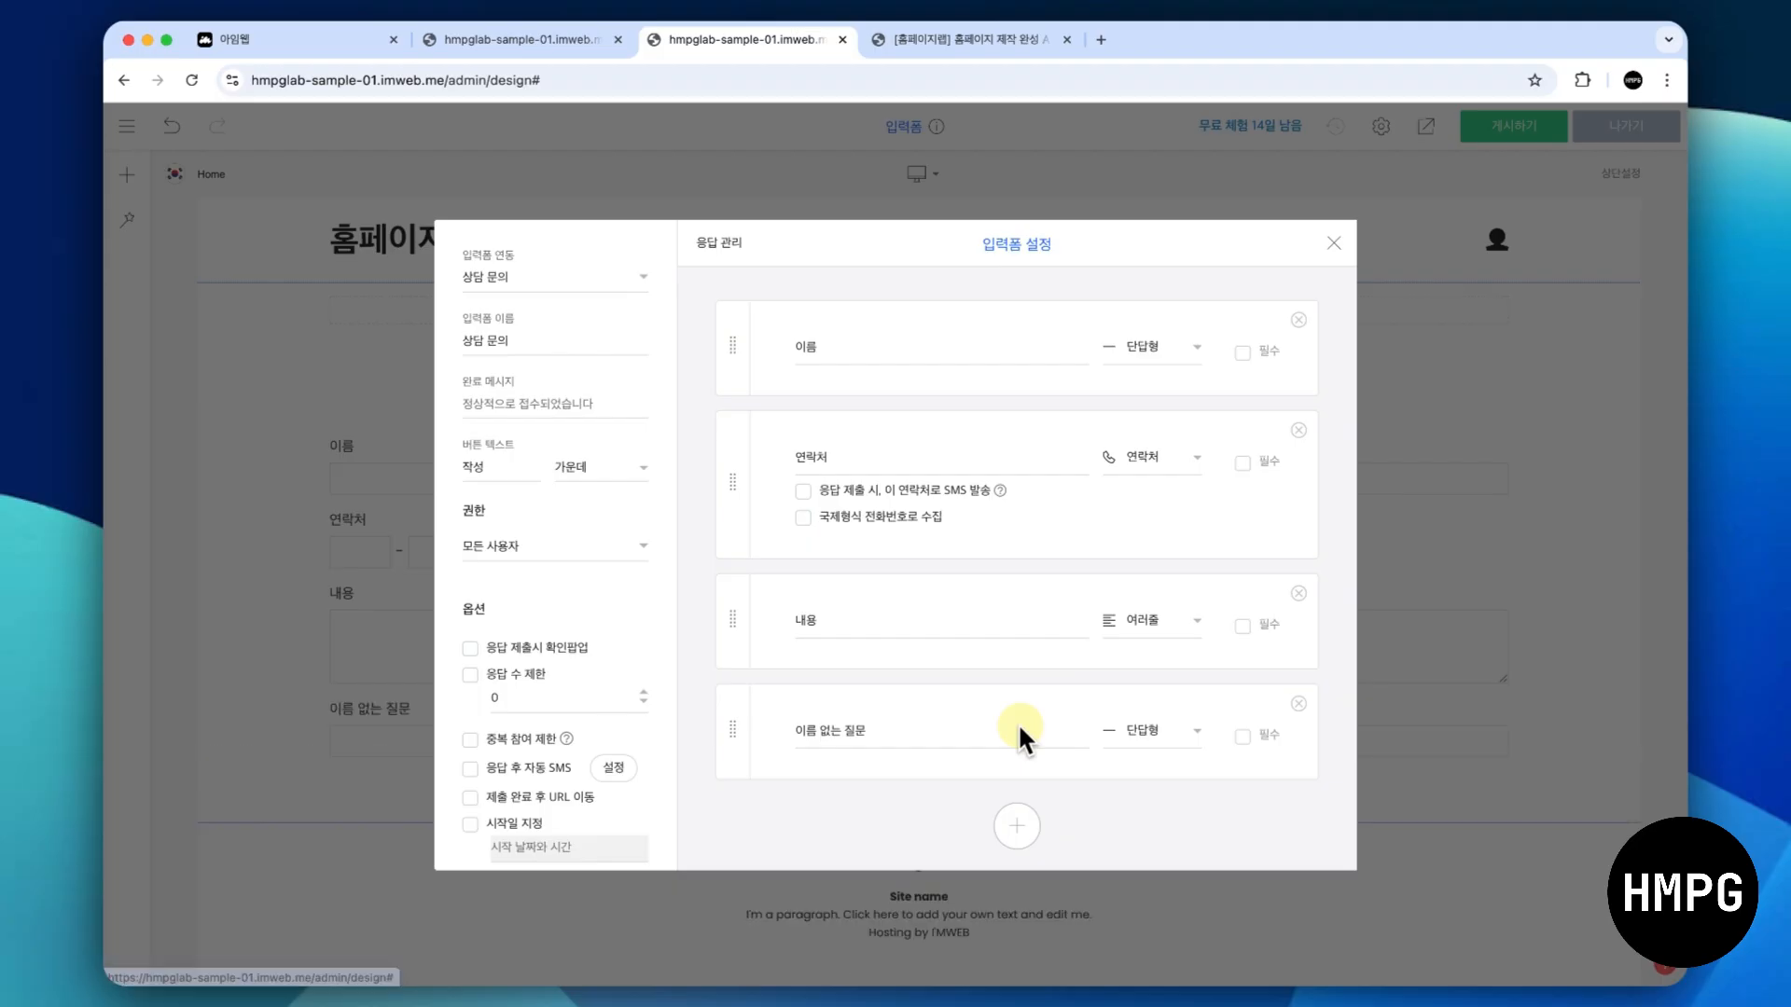
pyautogui.click(1300, 705)
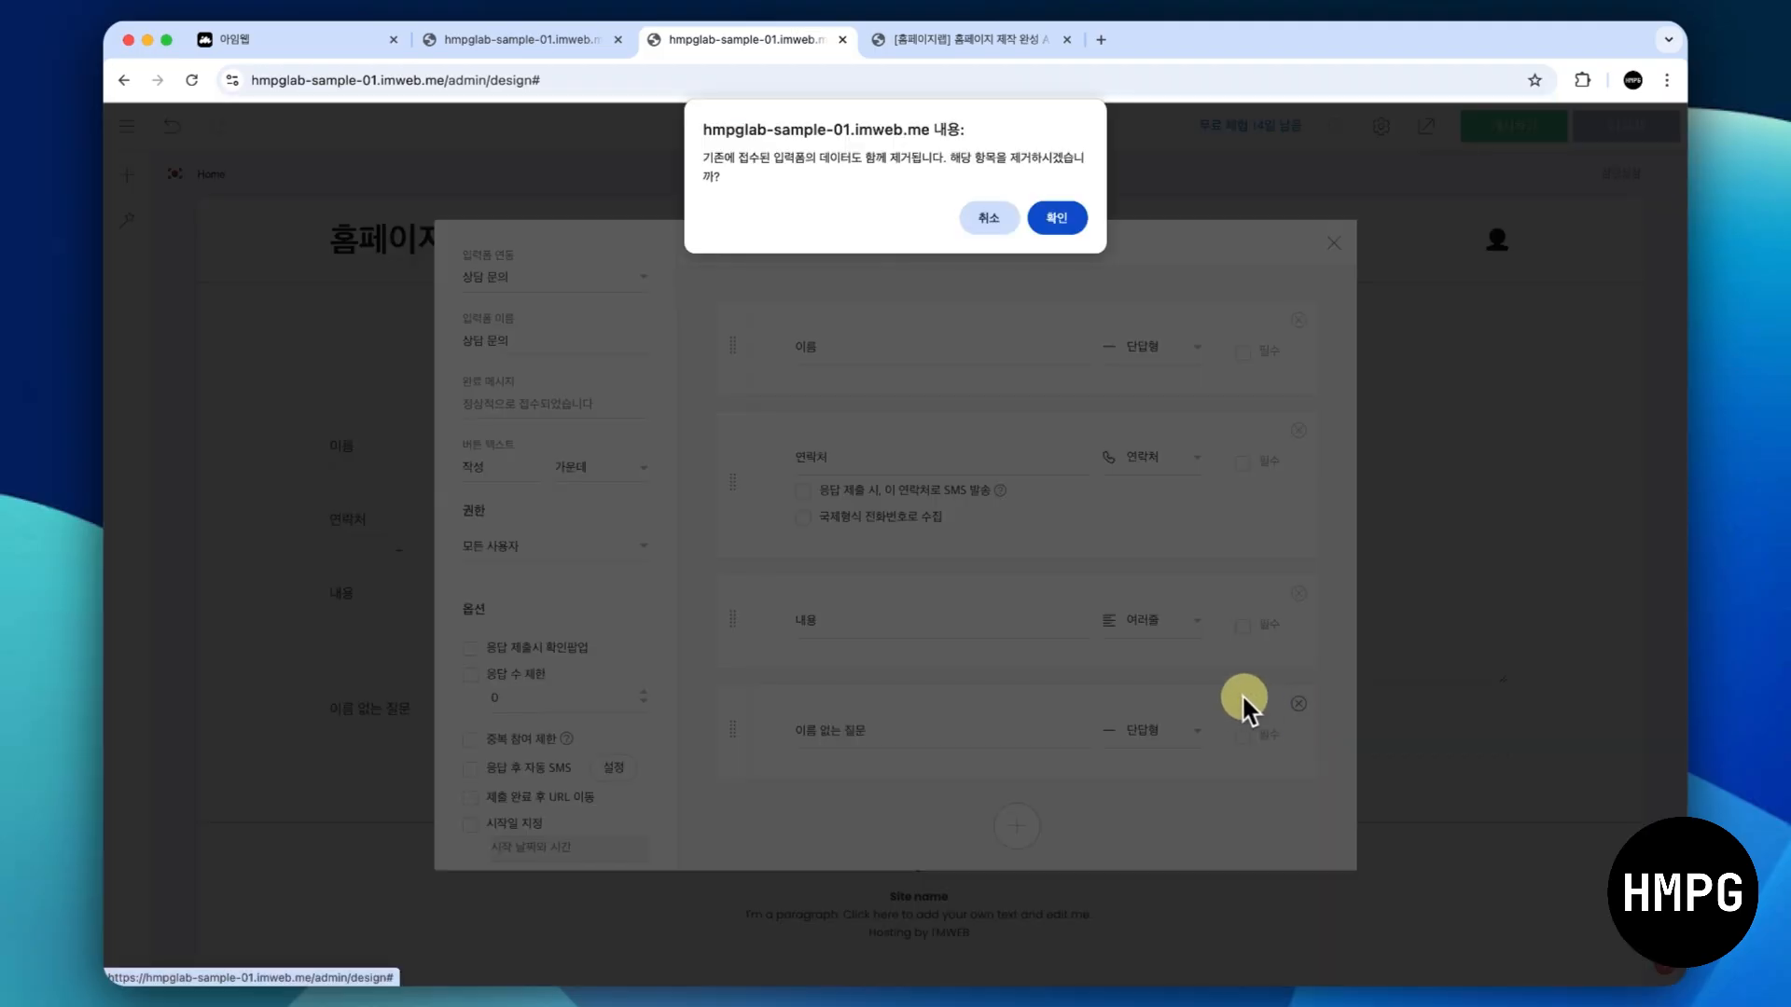
pyautogui.click(1047, 217)
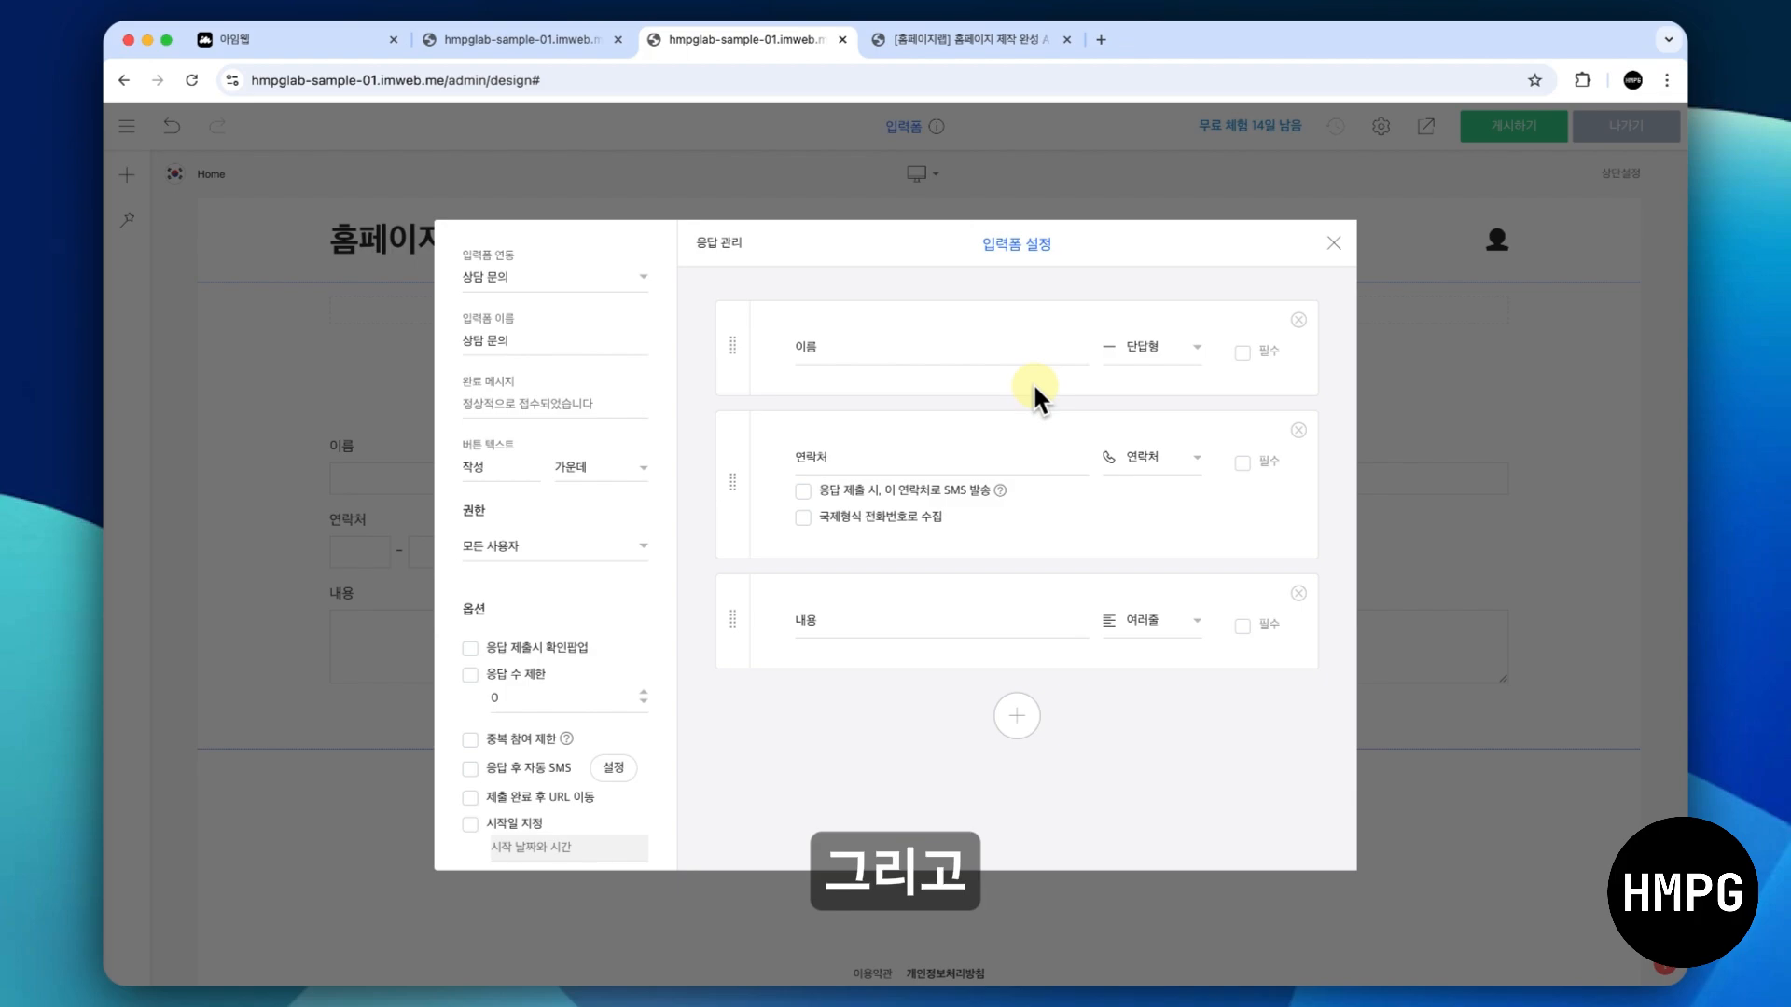
# - Make the 이름 and 연락처 items of the form required (필수) and publish the design
pyautogui.click(1172, 351)
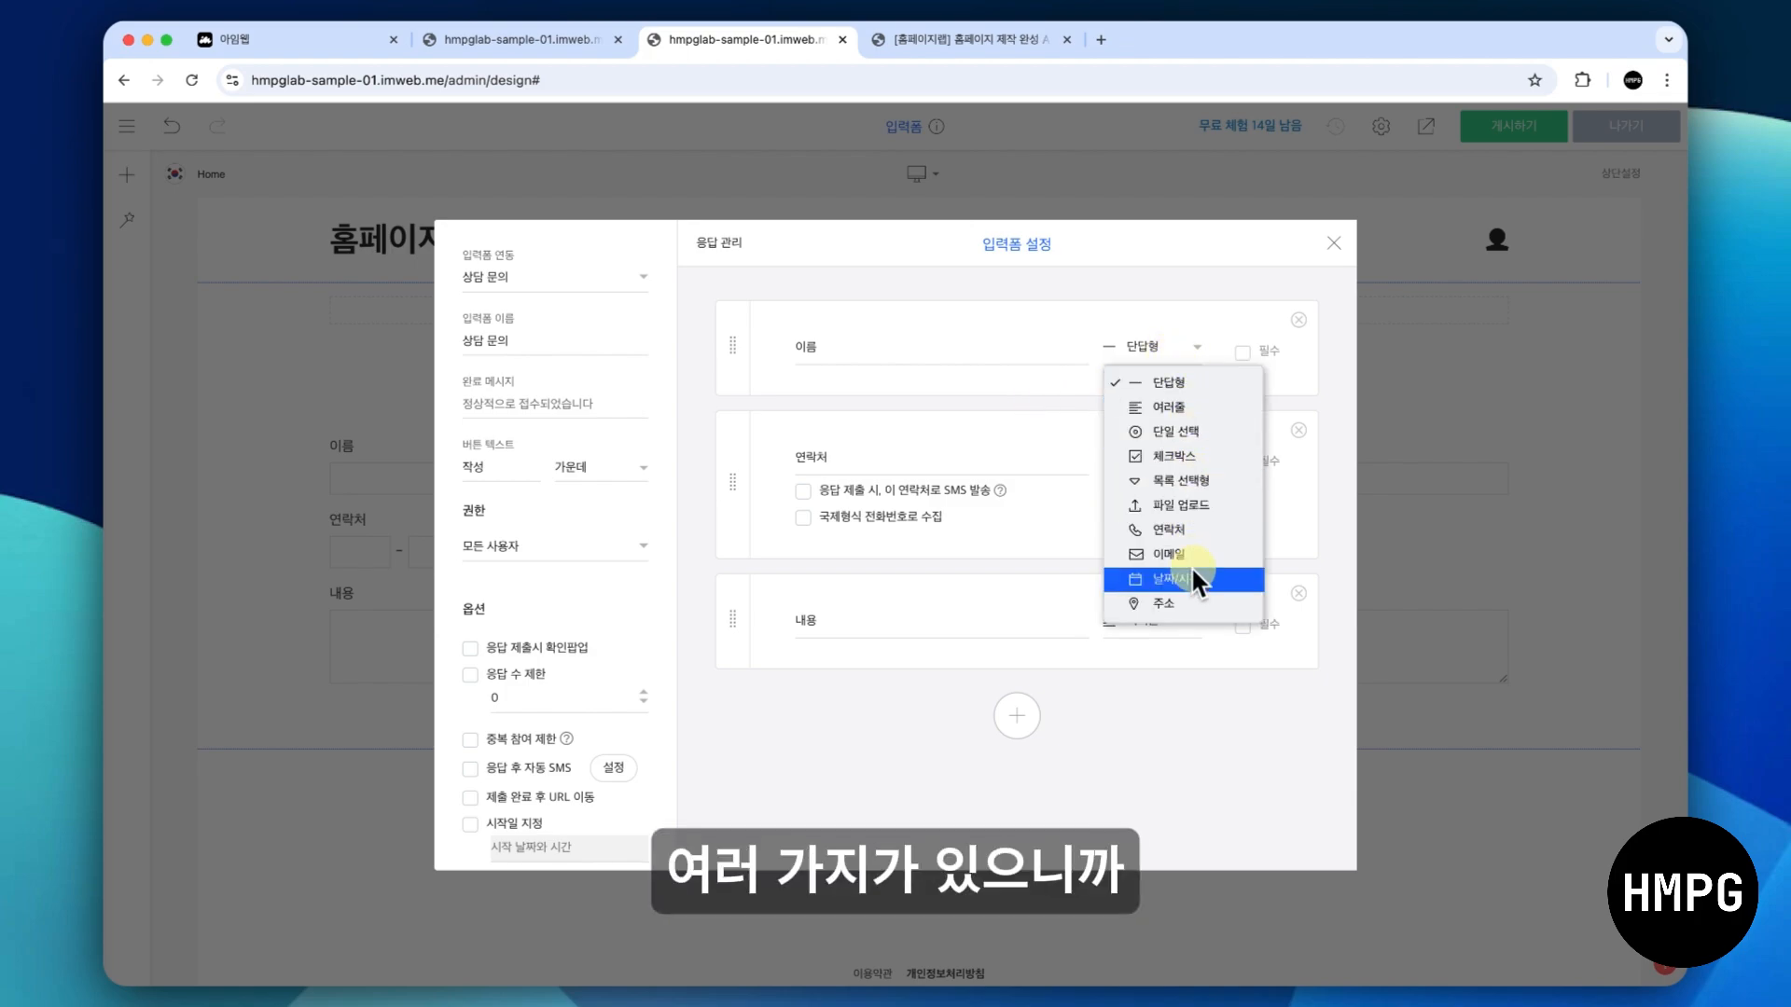
pyautogui.click(1187, 351)
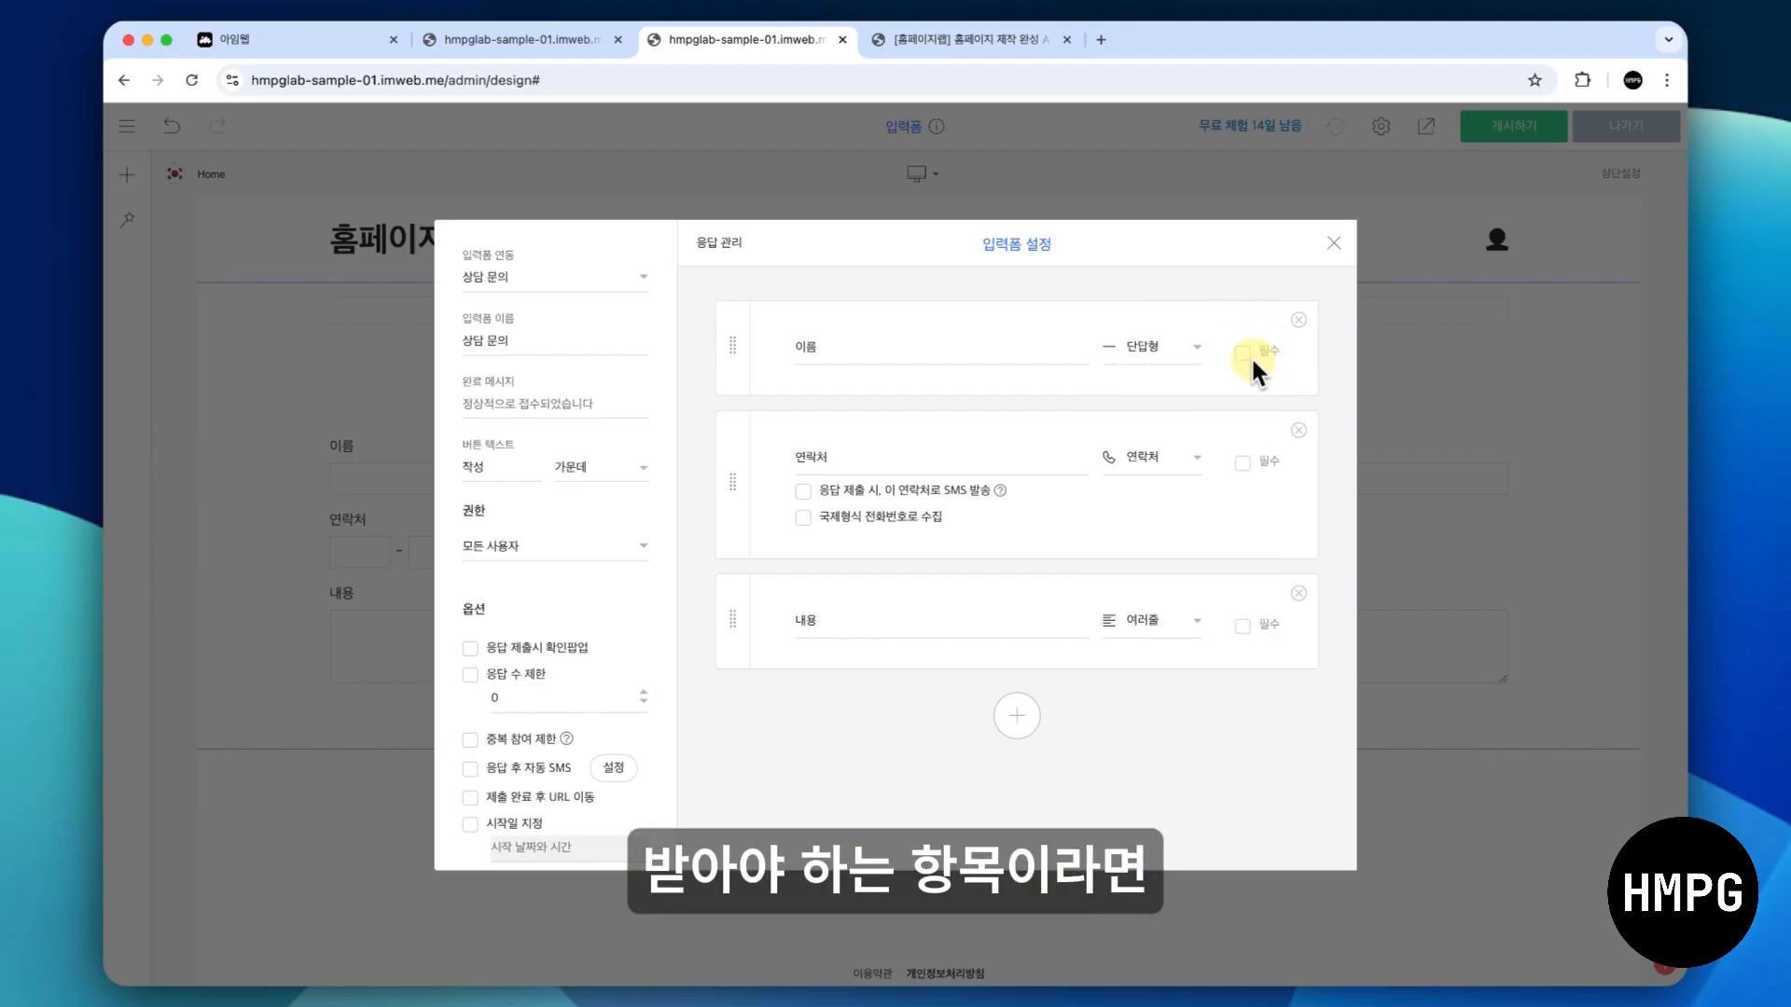
pyautogui.click(1251, 456)
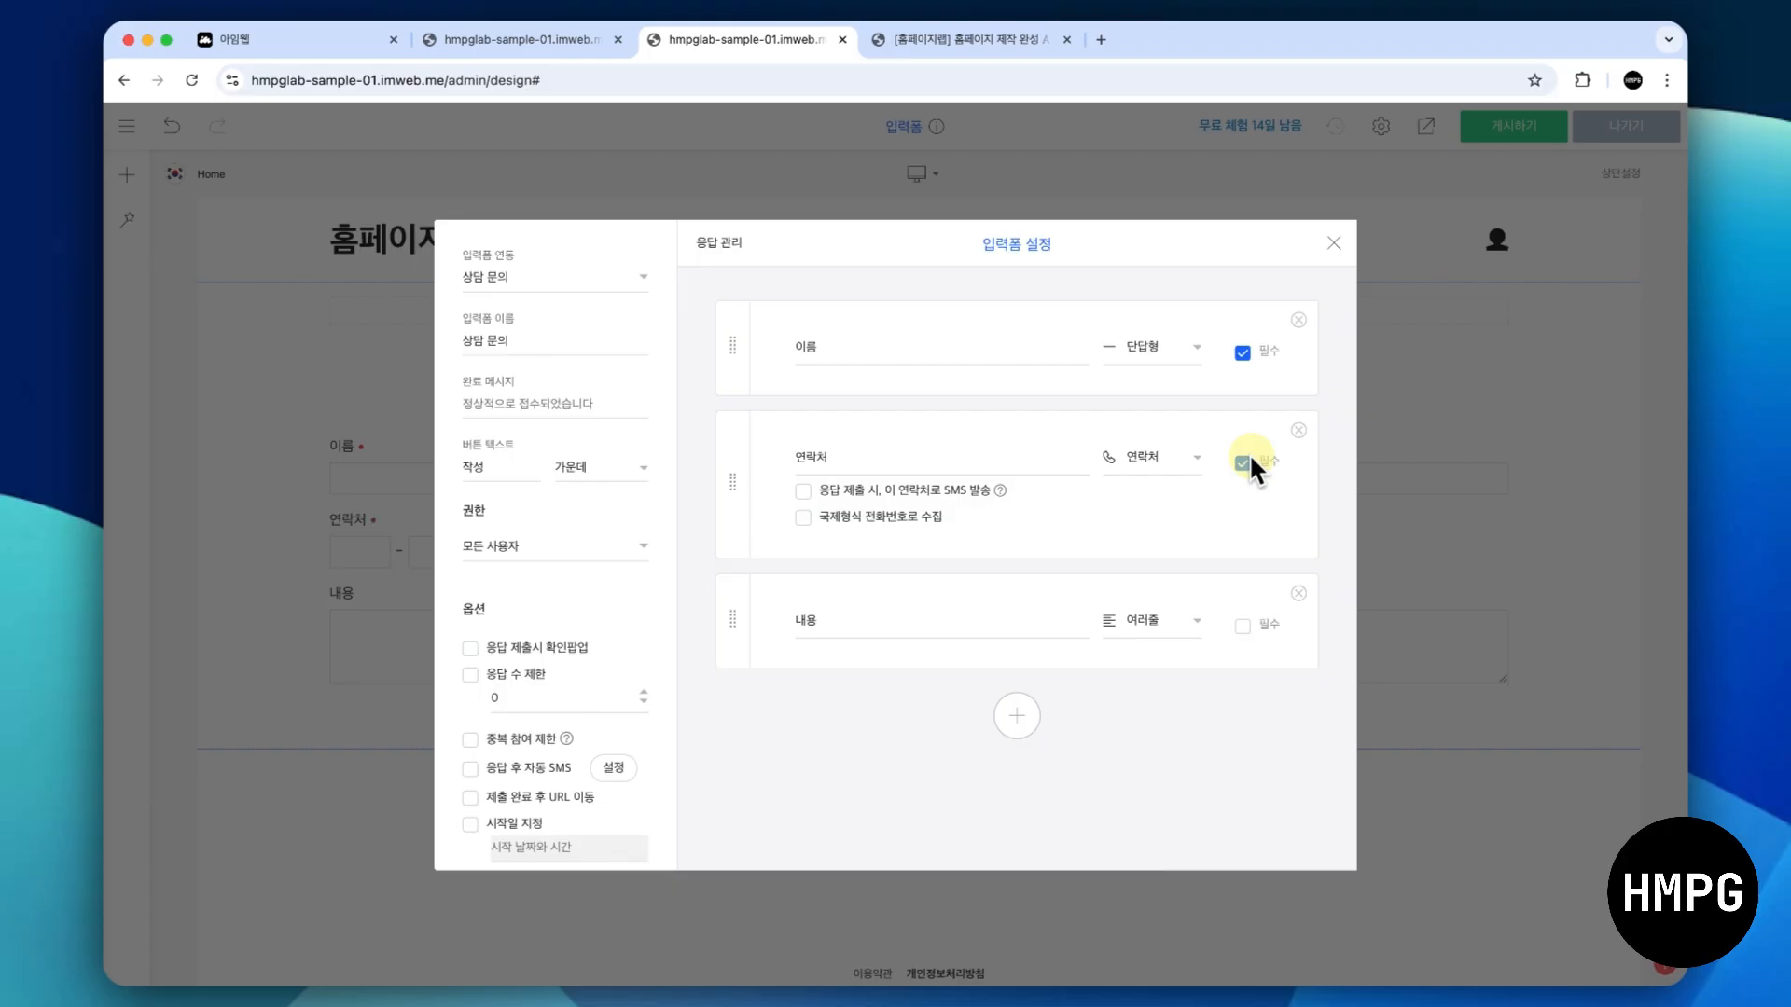
pyautogui.click(1330, 245)
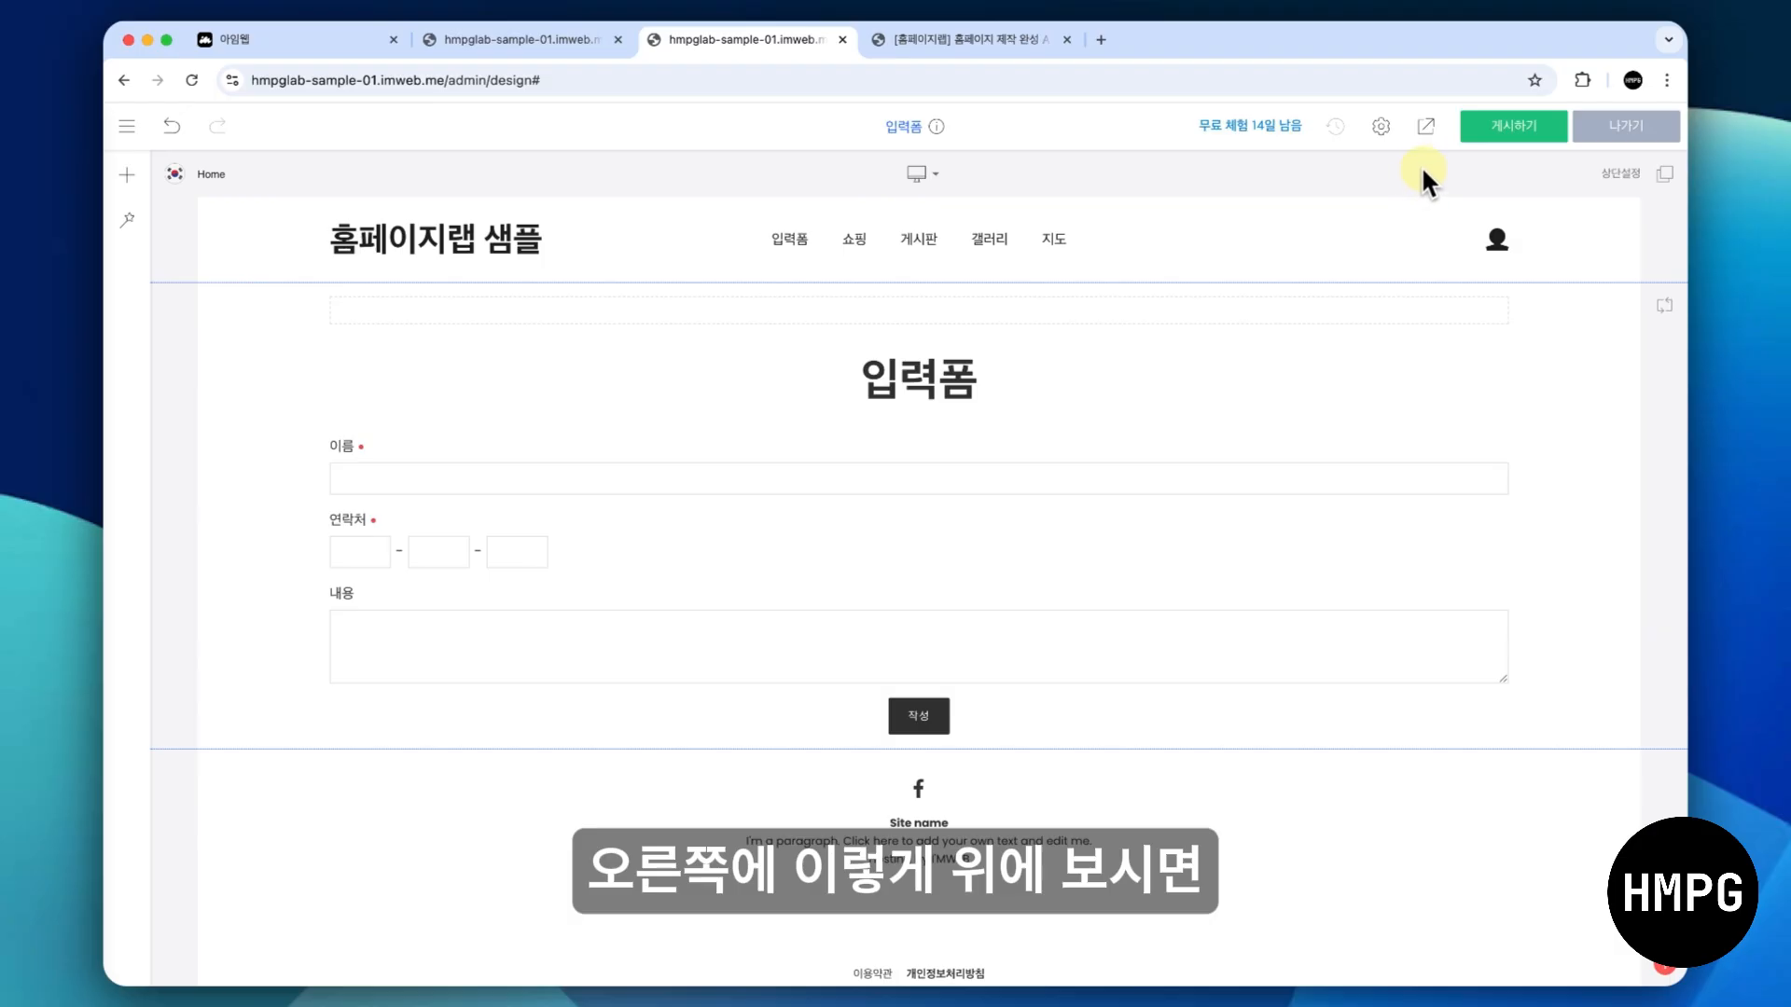
pyautogui.click(1502, 133)
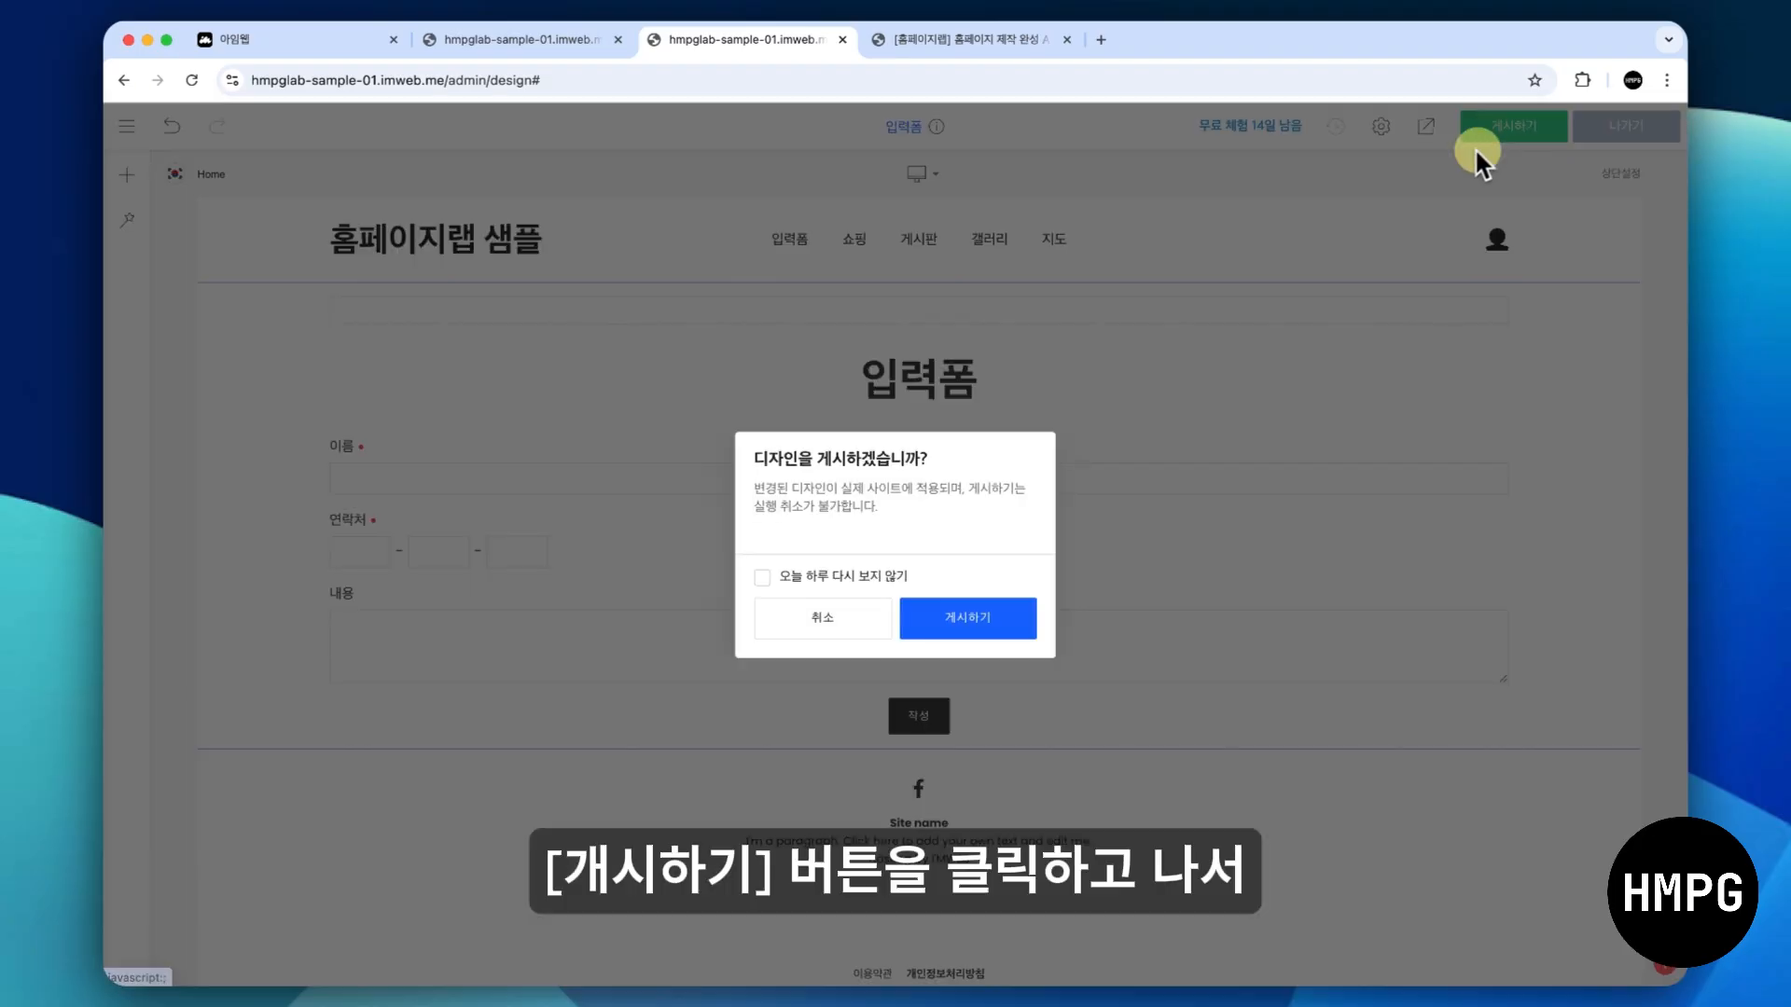
pyautogui.click(975, 619)
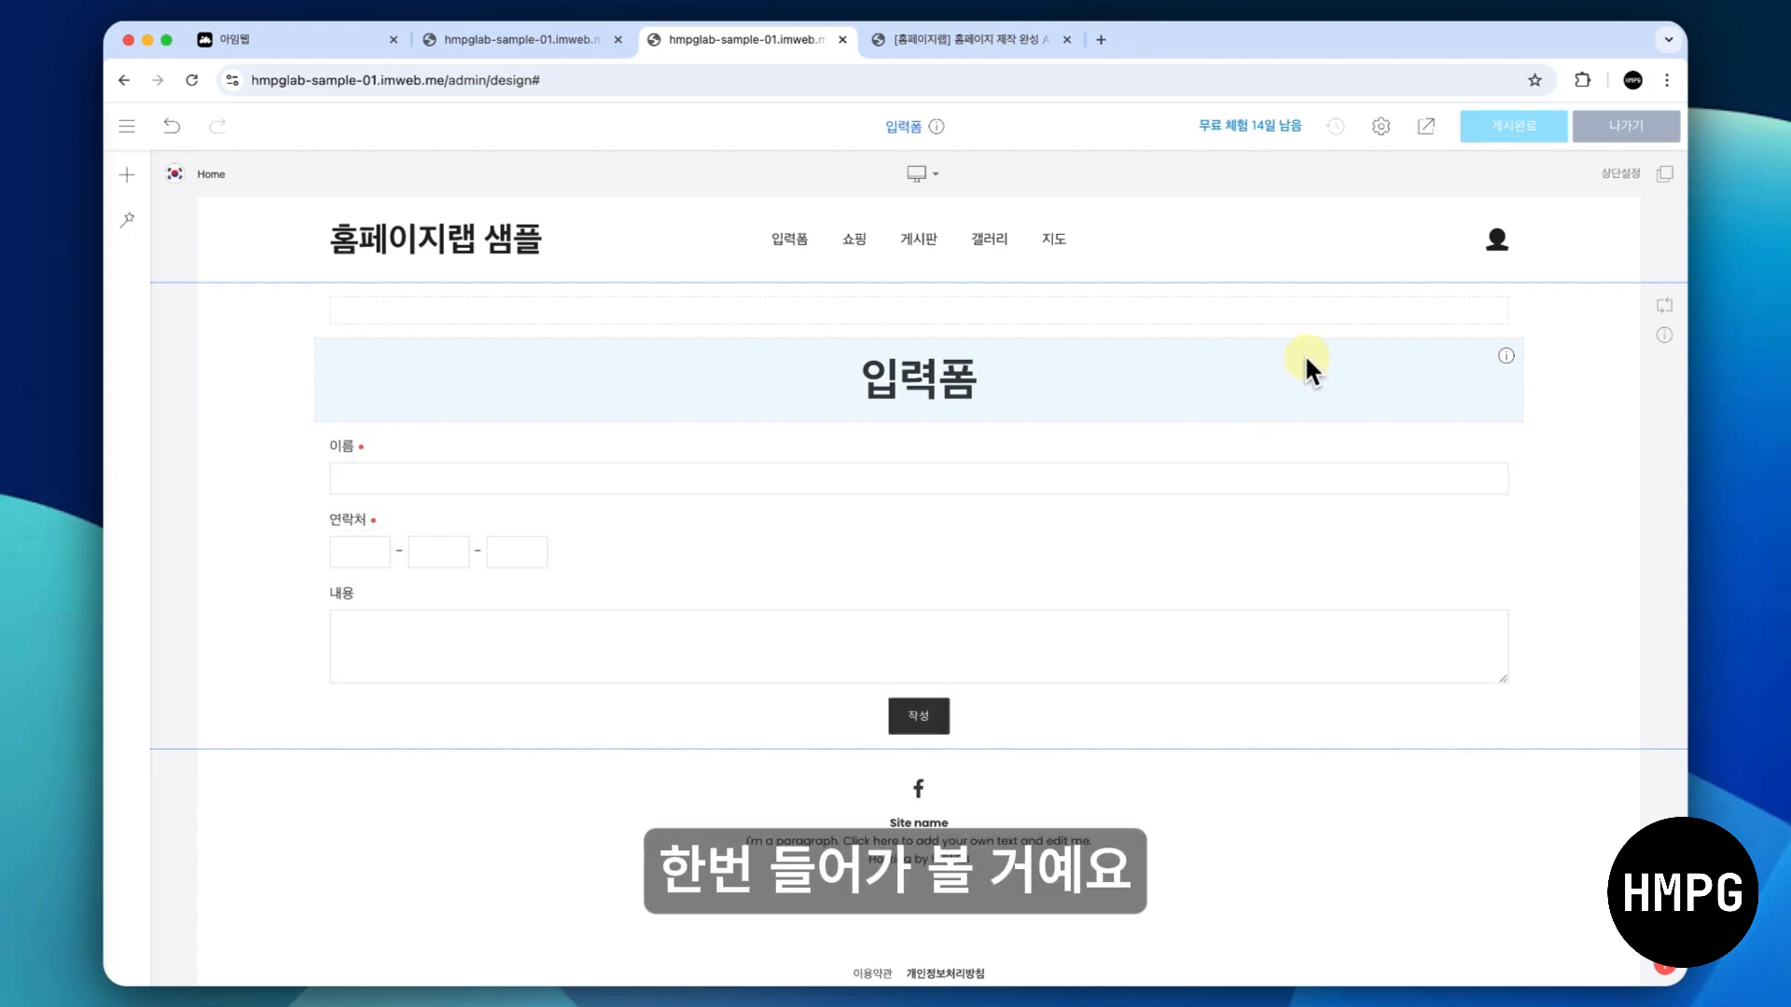
# - Open a new incognito window and load the published site at hmpglab-sample-01.imweb.me
pyautogui.click(1664, 79)
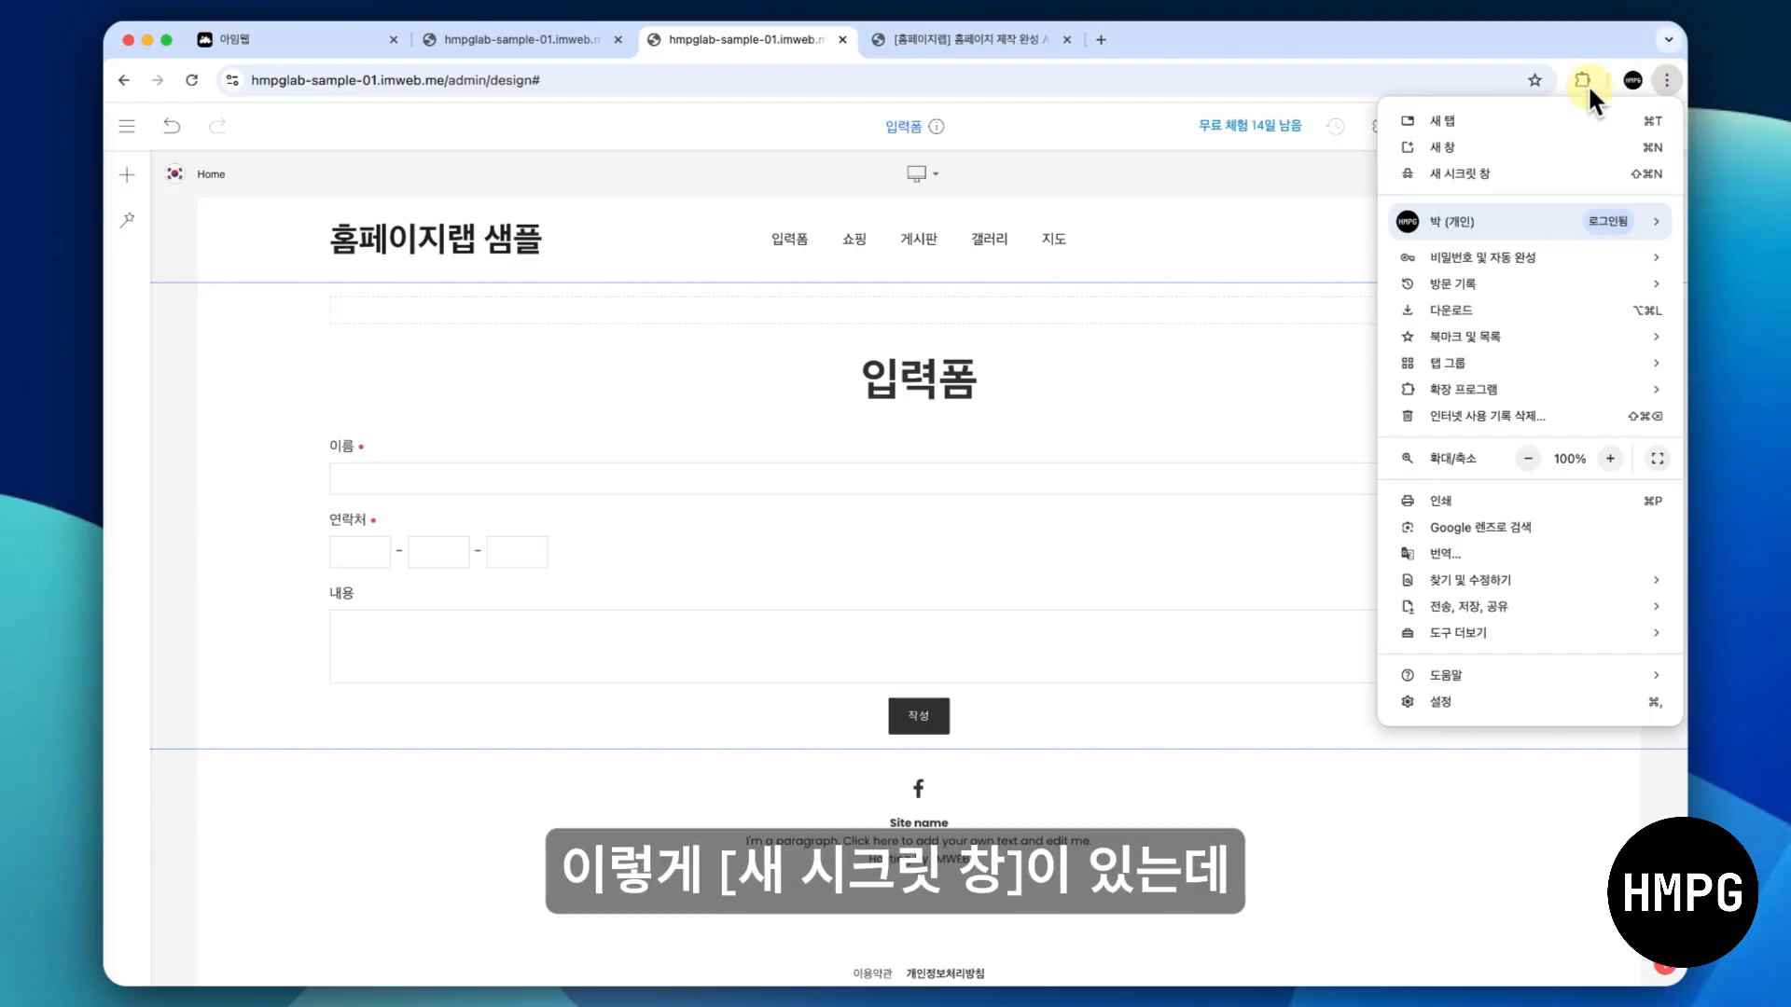
pyautogui.click(1565, 170)
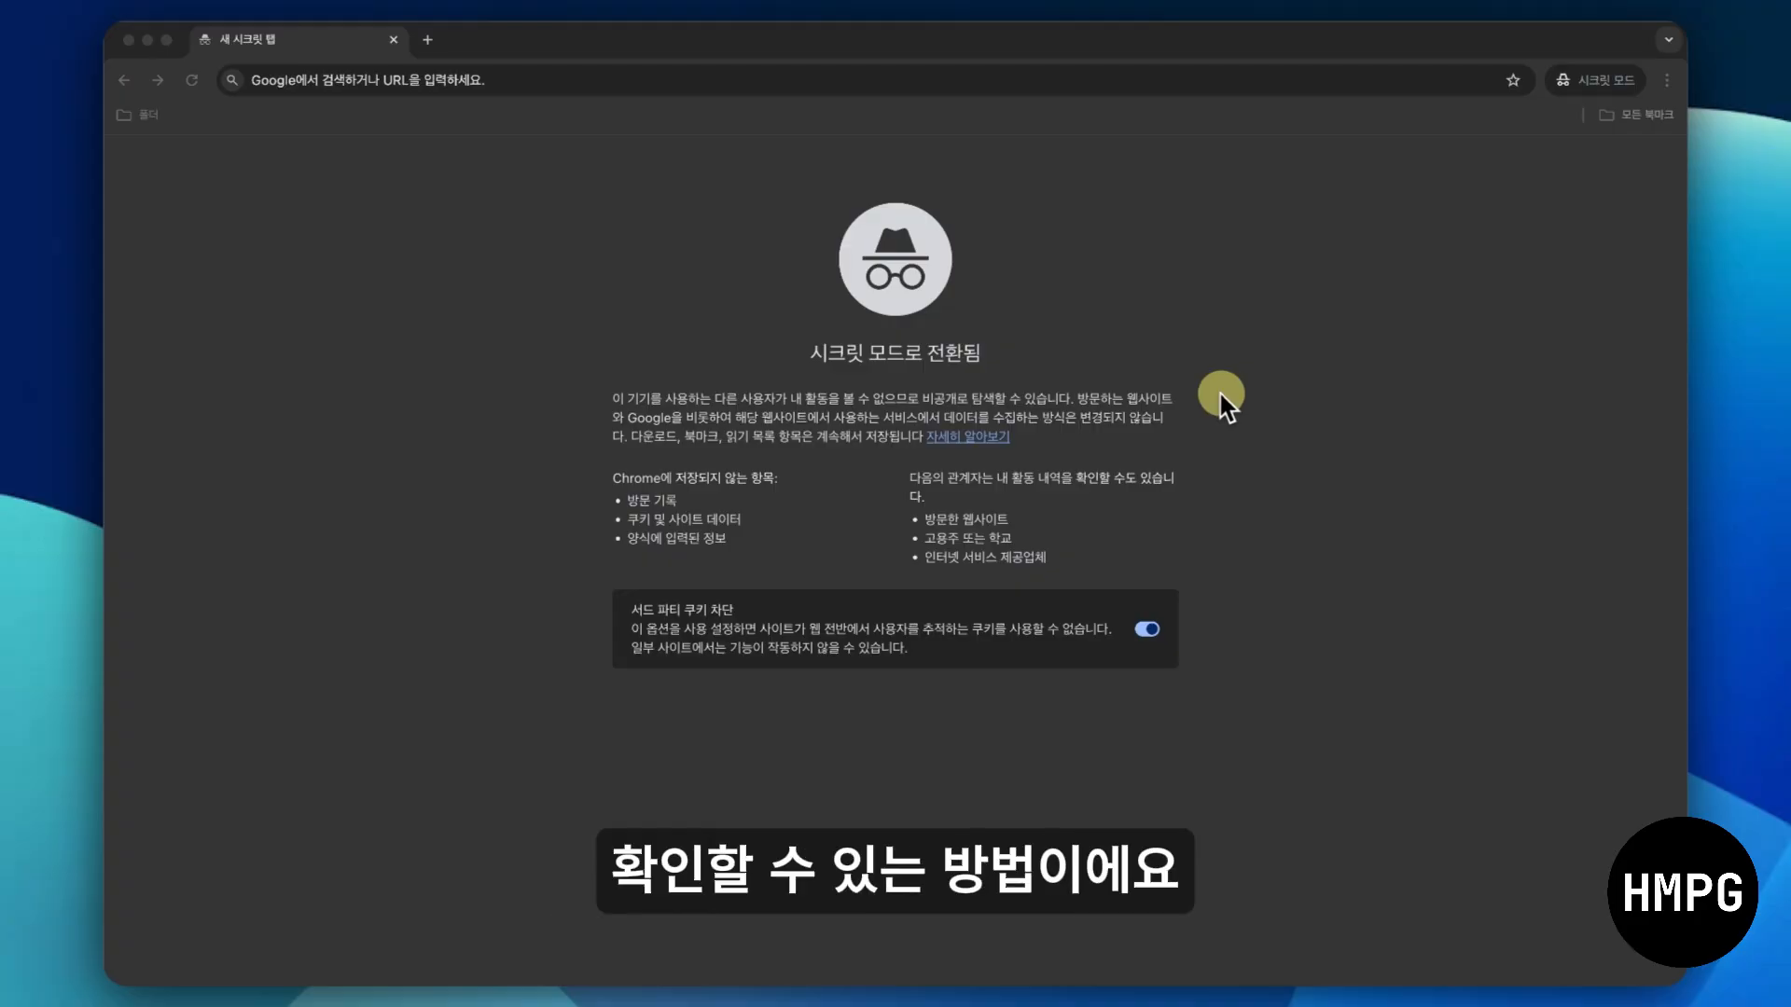
pyautogui.click(815, 81)
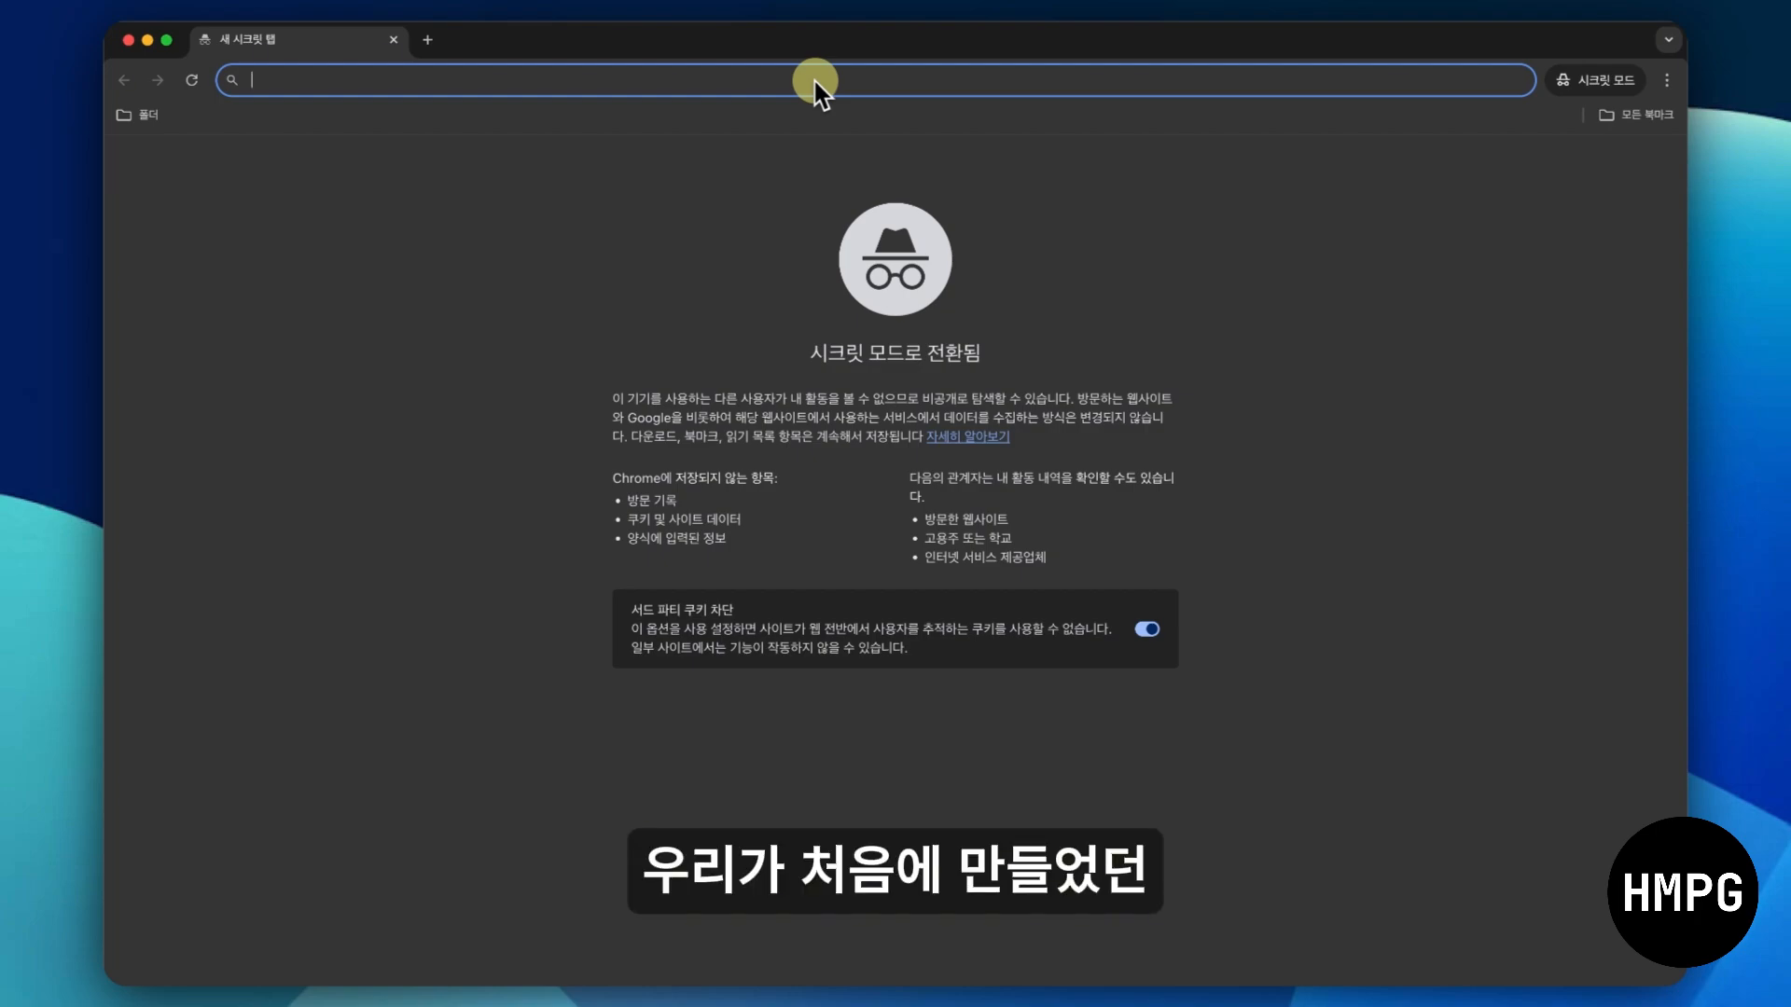
pyautogui.write('hmpglab-sample-01.imweb.me')
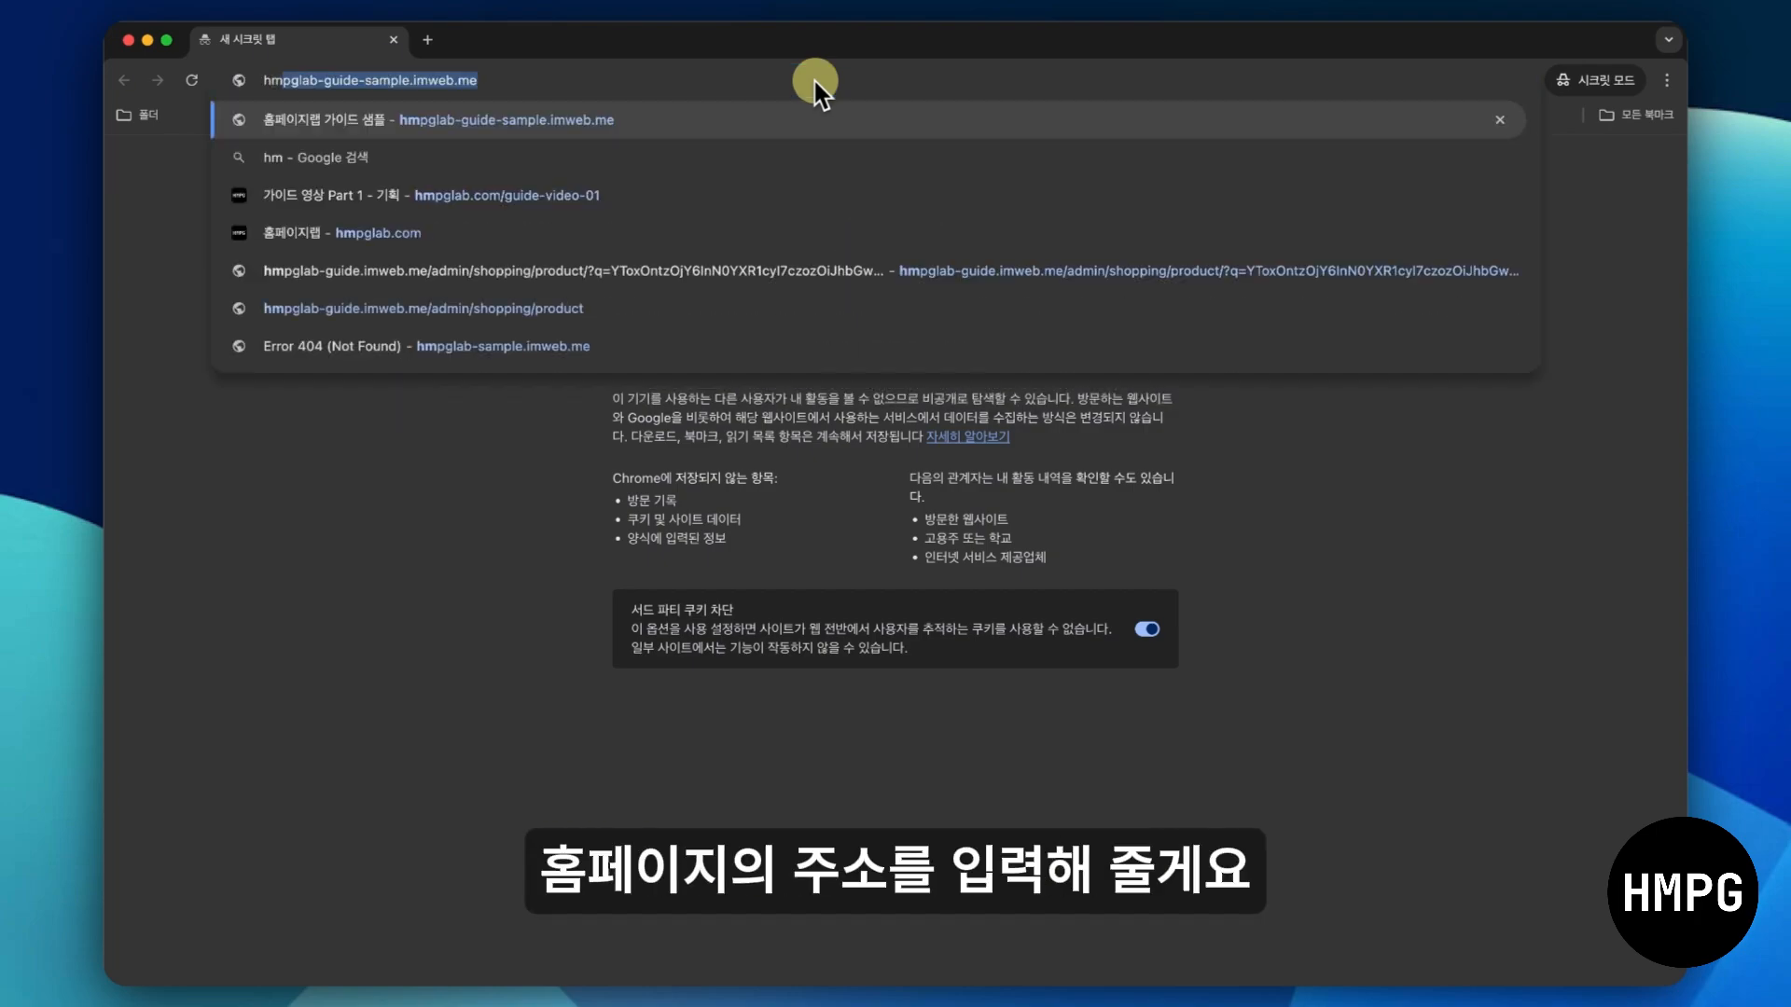
pyautogui.press('Return')
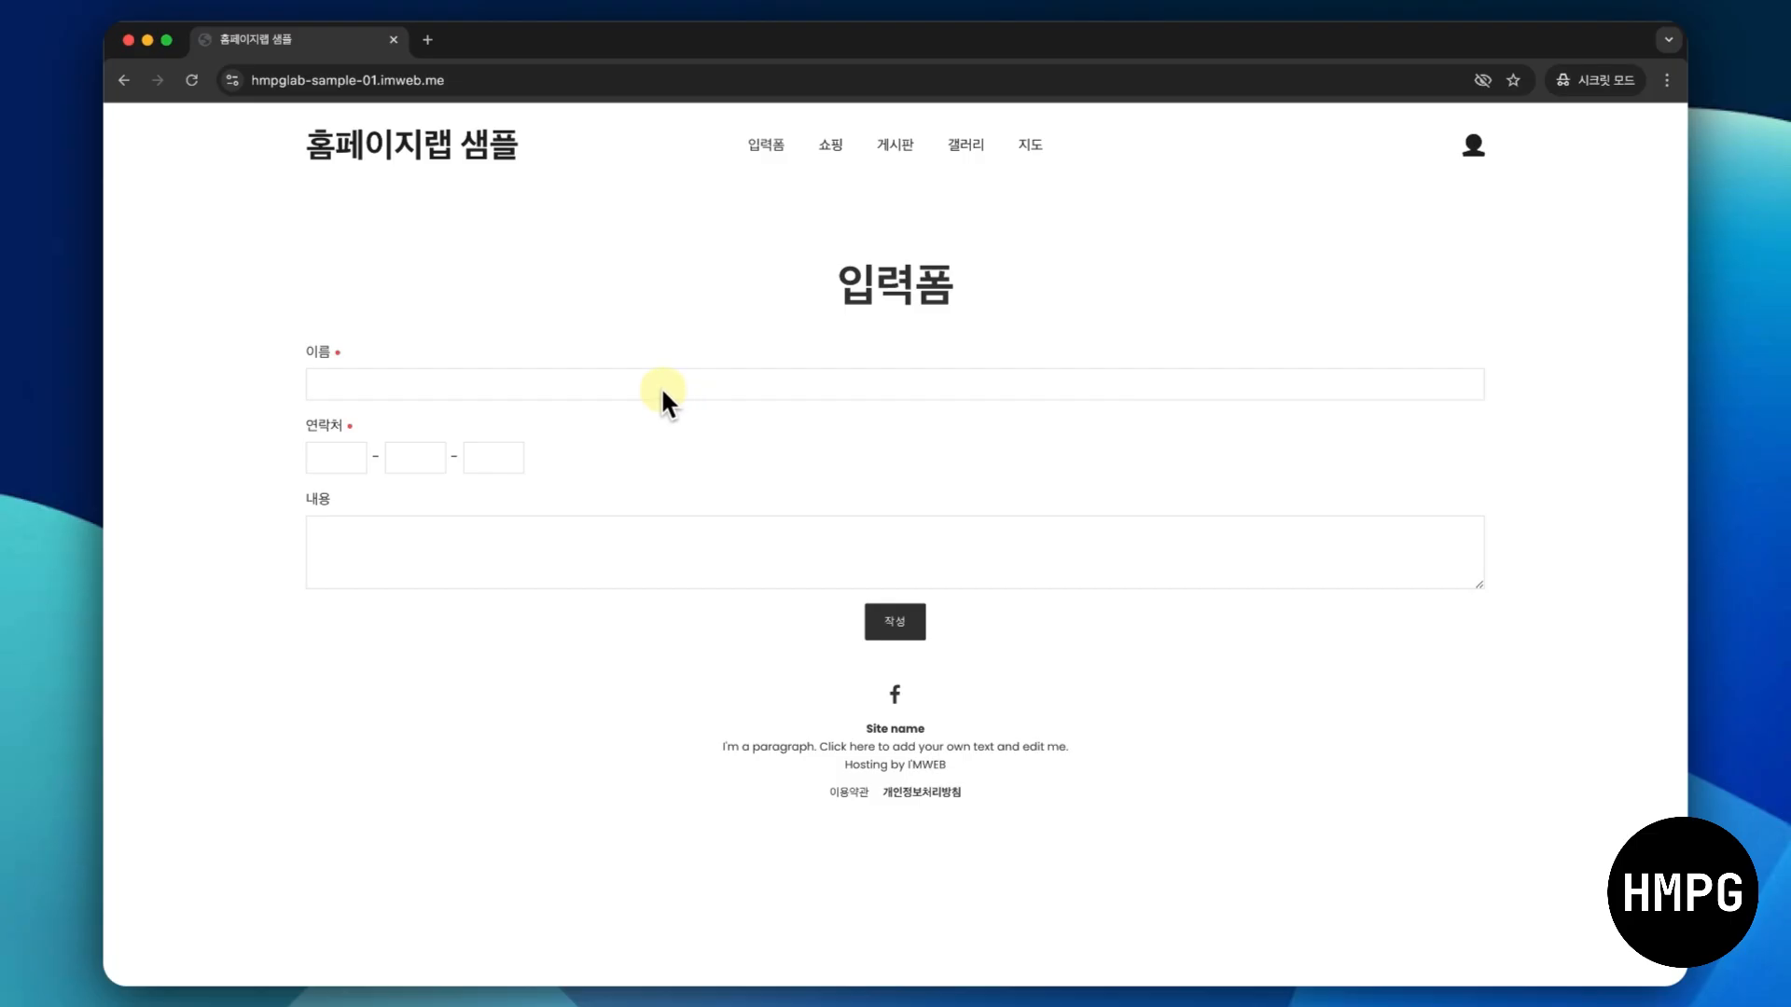
# - Submit a test inquiry with the name 홈페이지랩, a placeholder phone number and the content "문의드립니다."
pyautogui.click(526, 382)
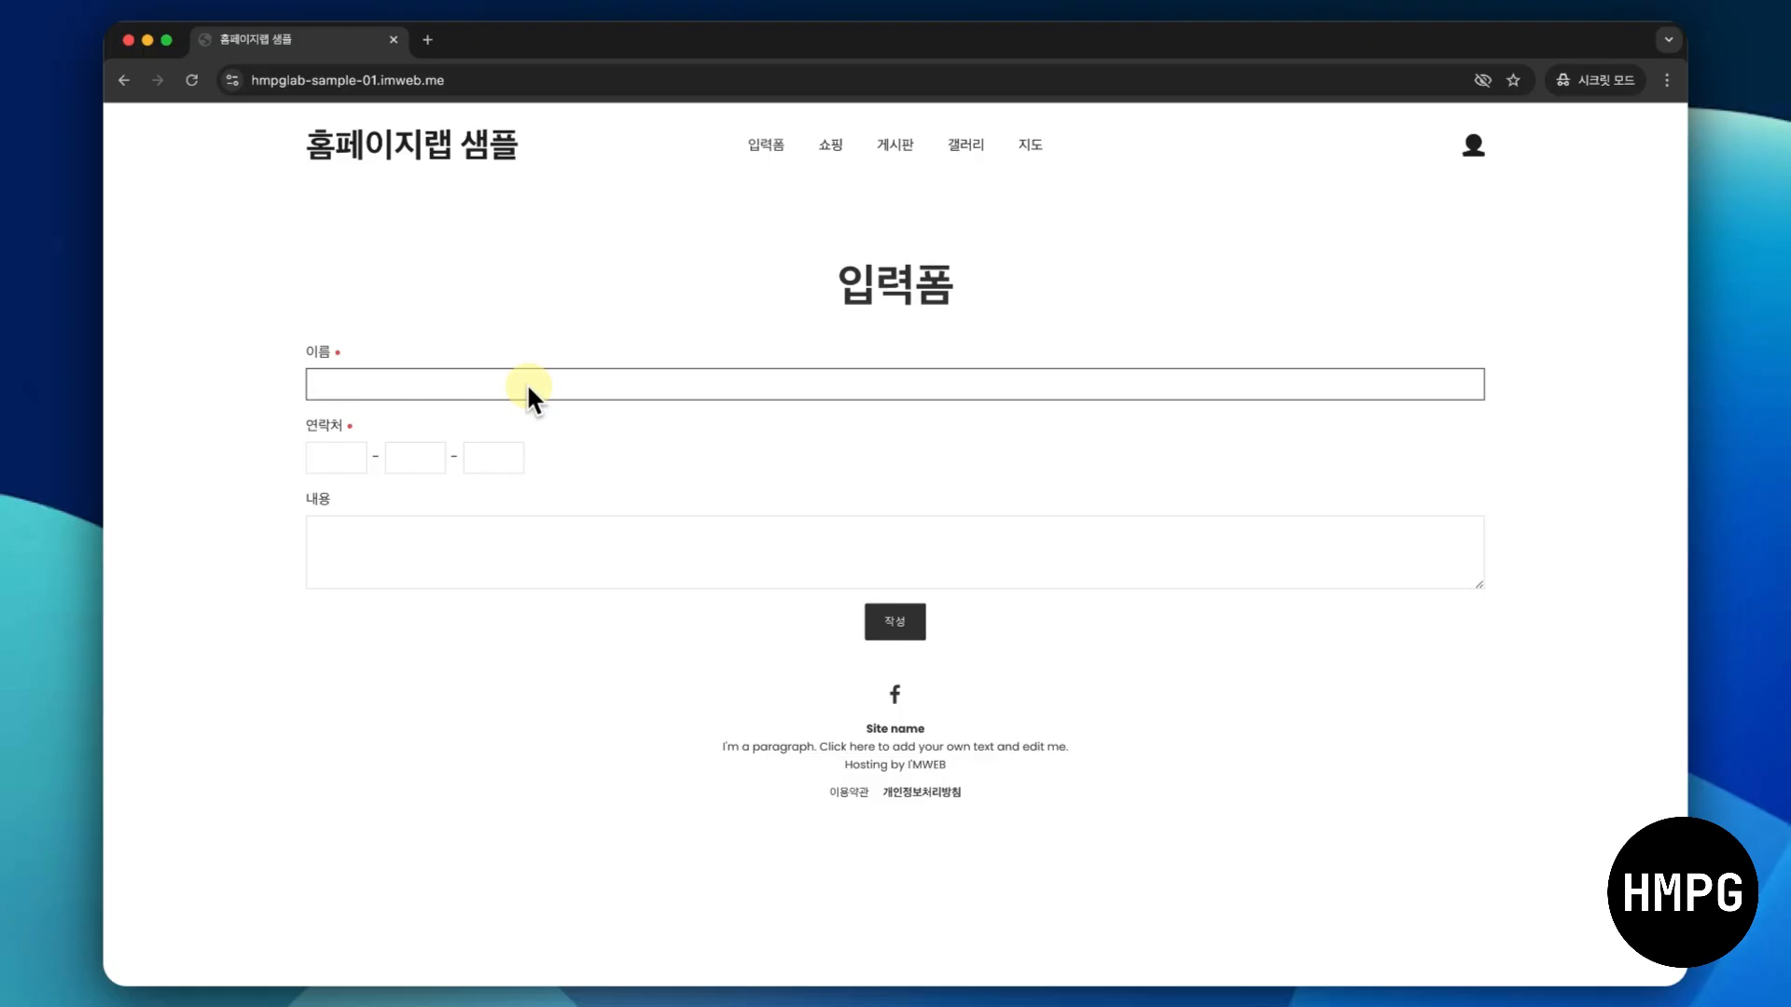
pyautogui.write('홈페이지랩')
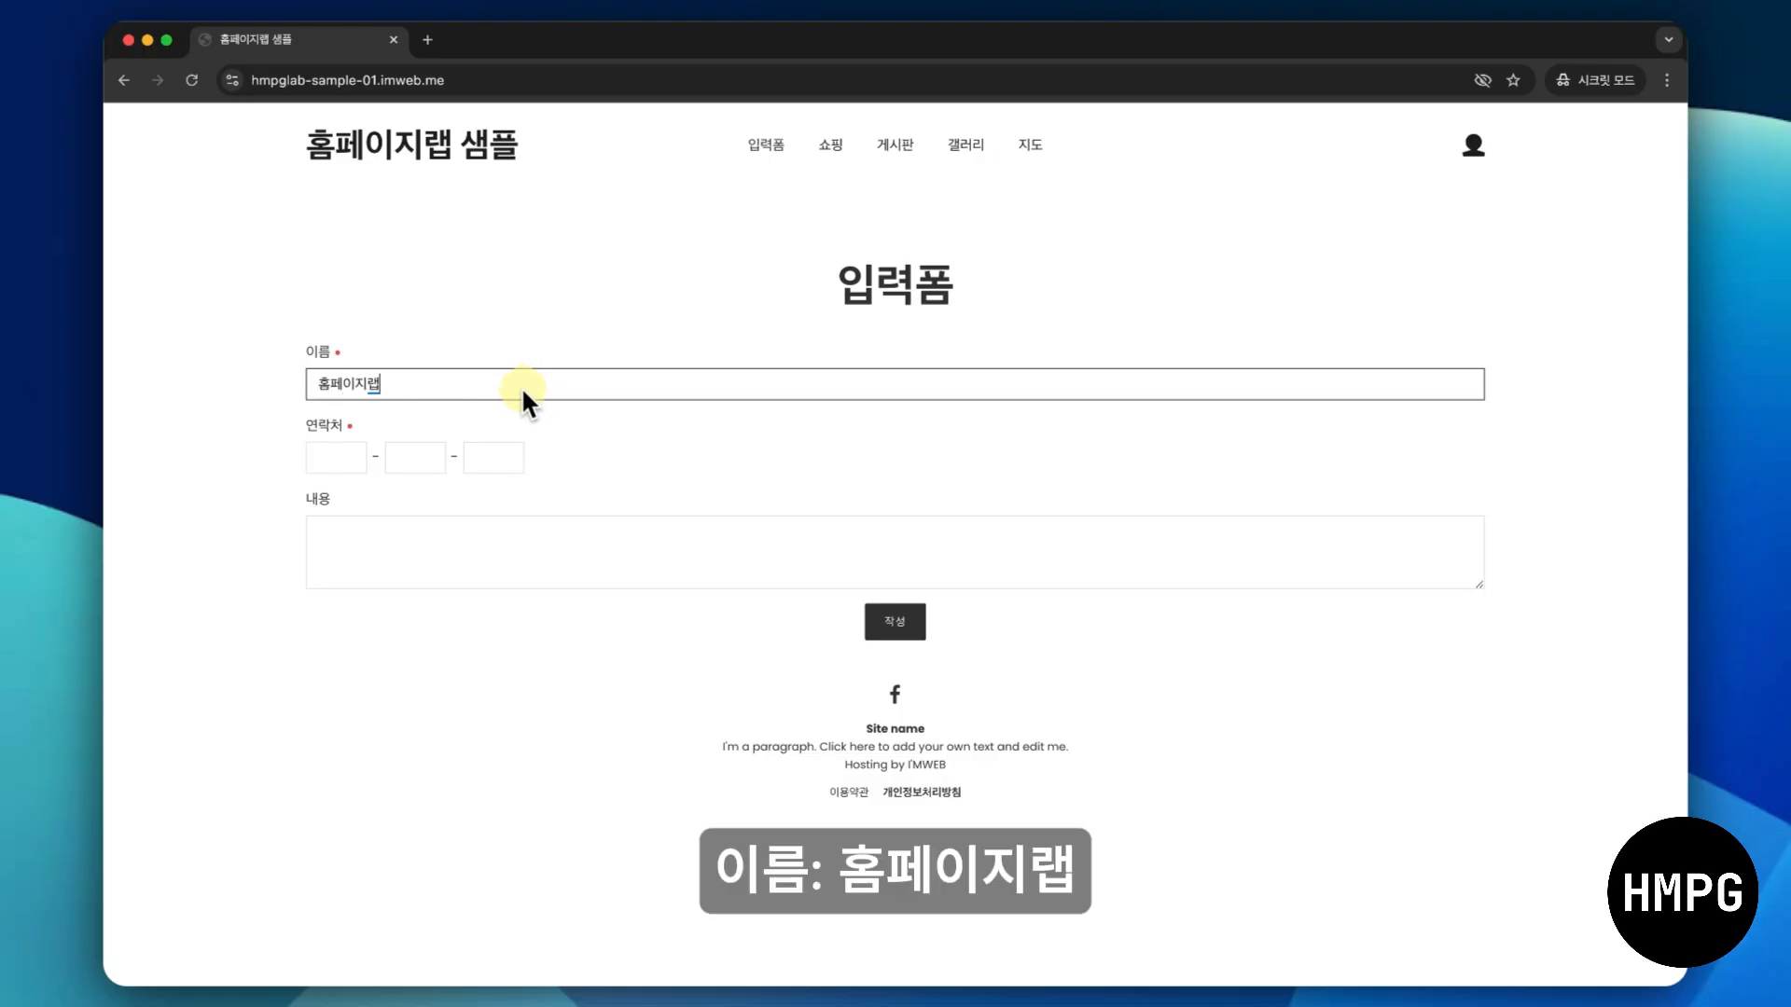
pyautogui.click(335, 455)
pyautogui.write('0')
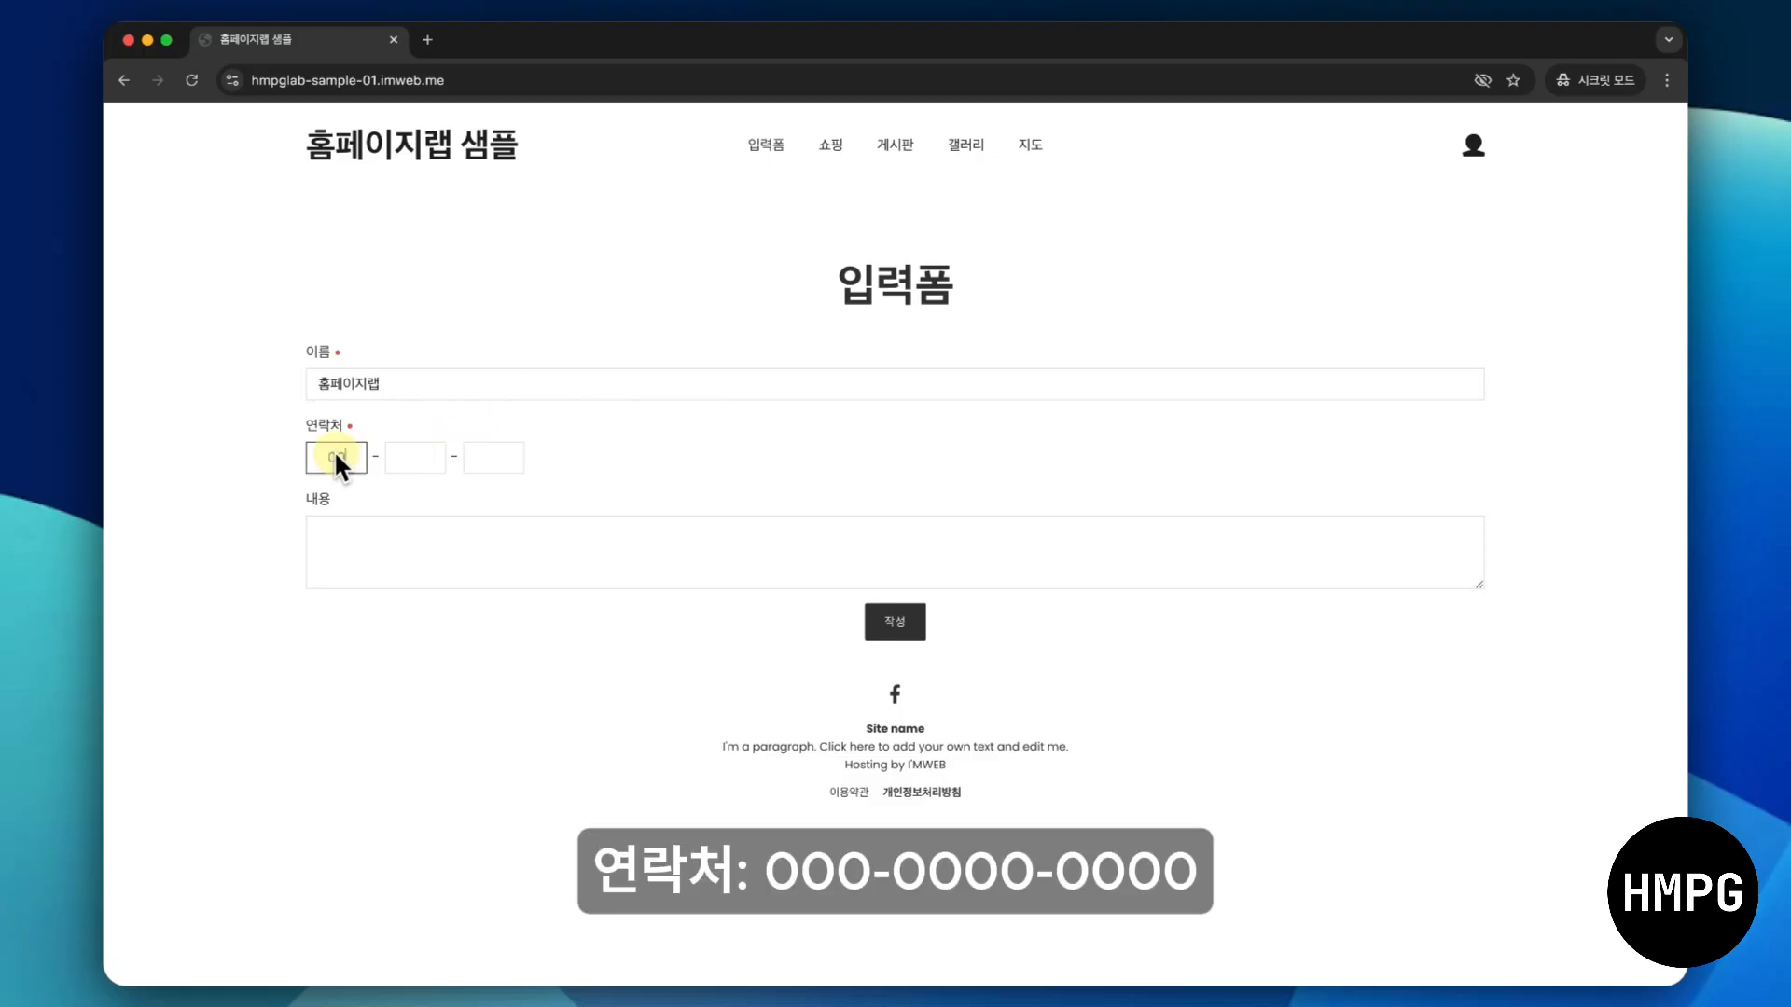
pyautogui.write('000')
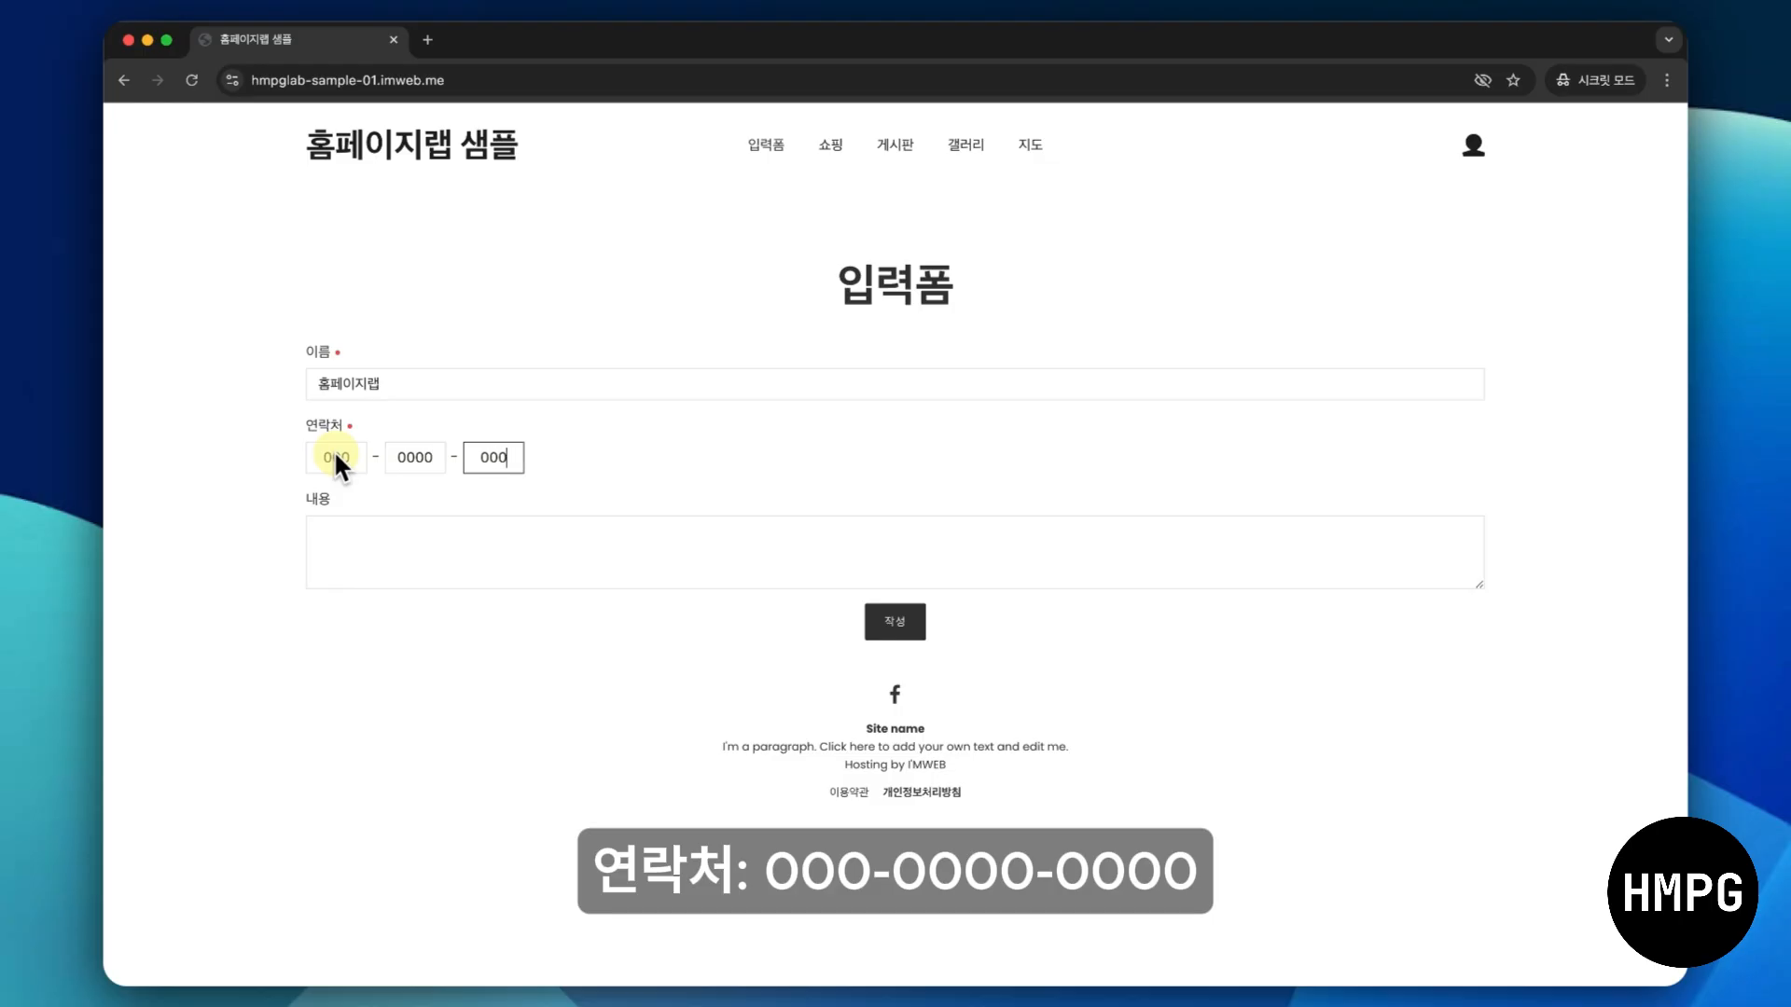
pyautogui.write('0000000문의드립니다.')
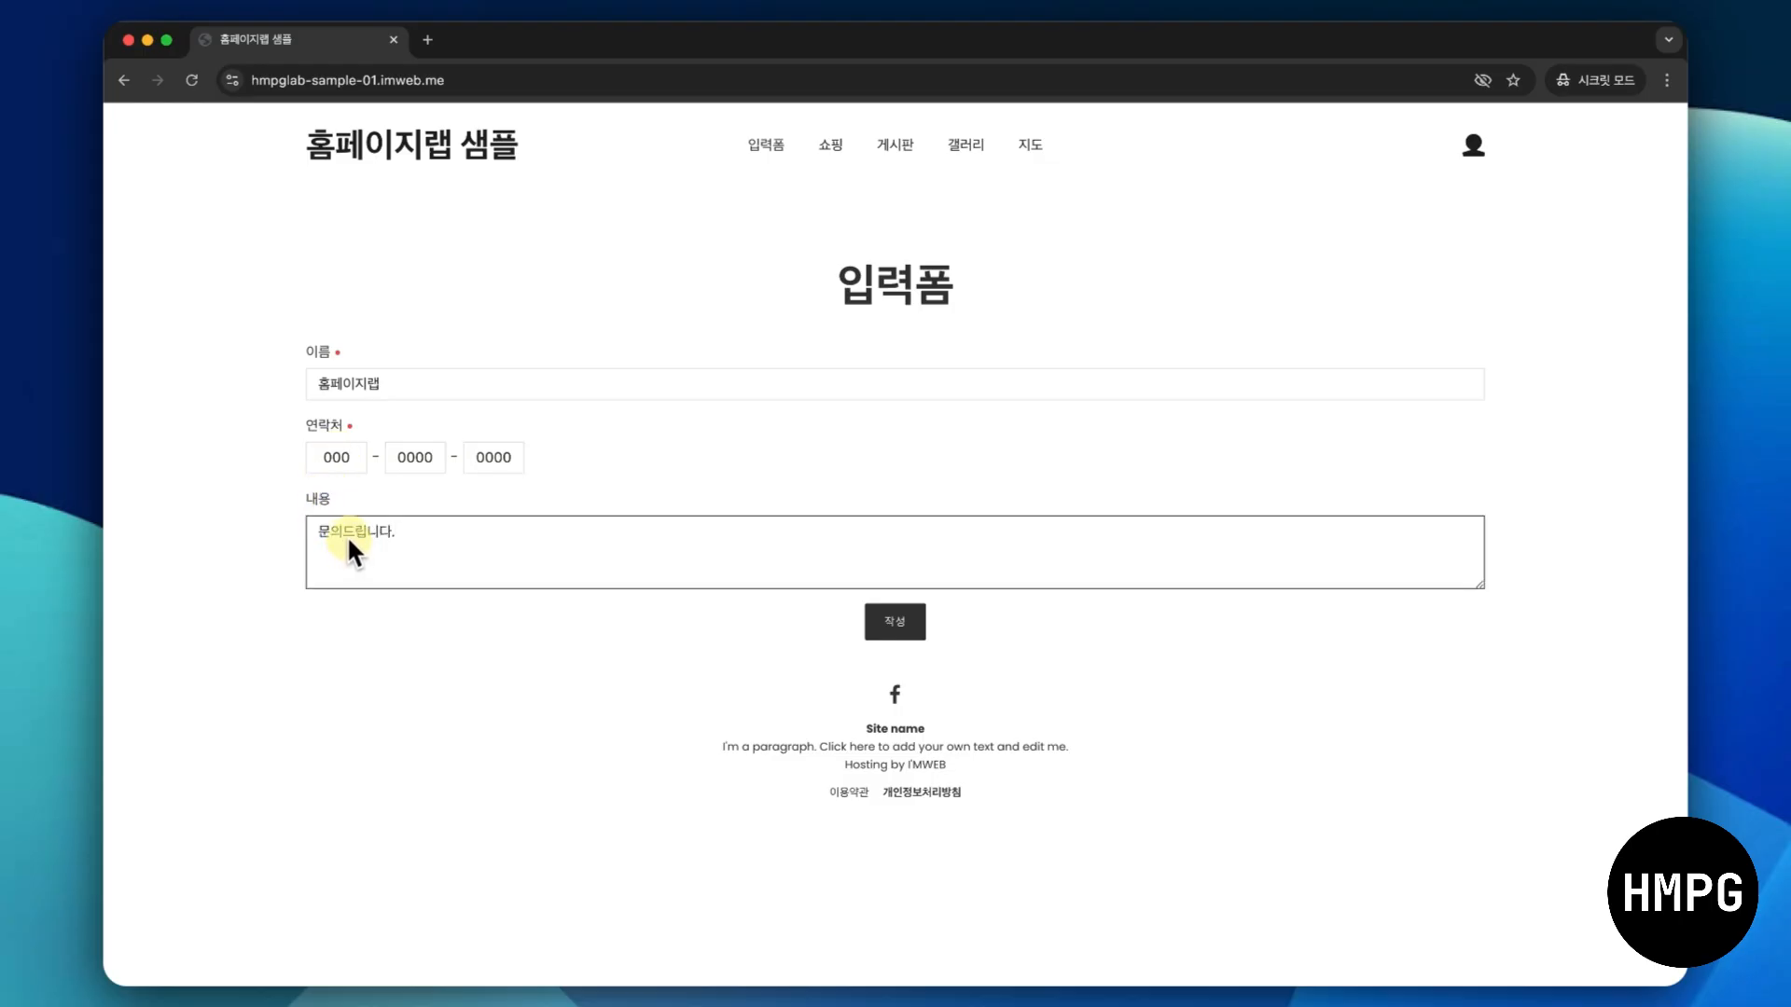
pyautogui.click(877, 623)
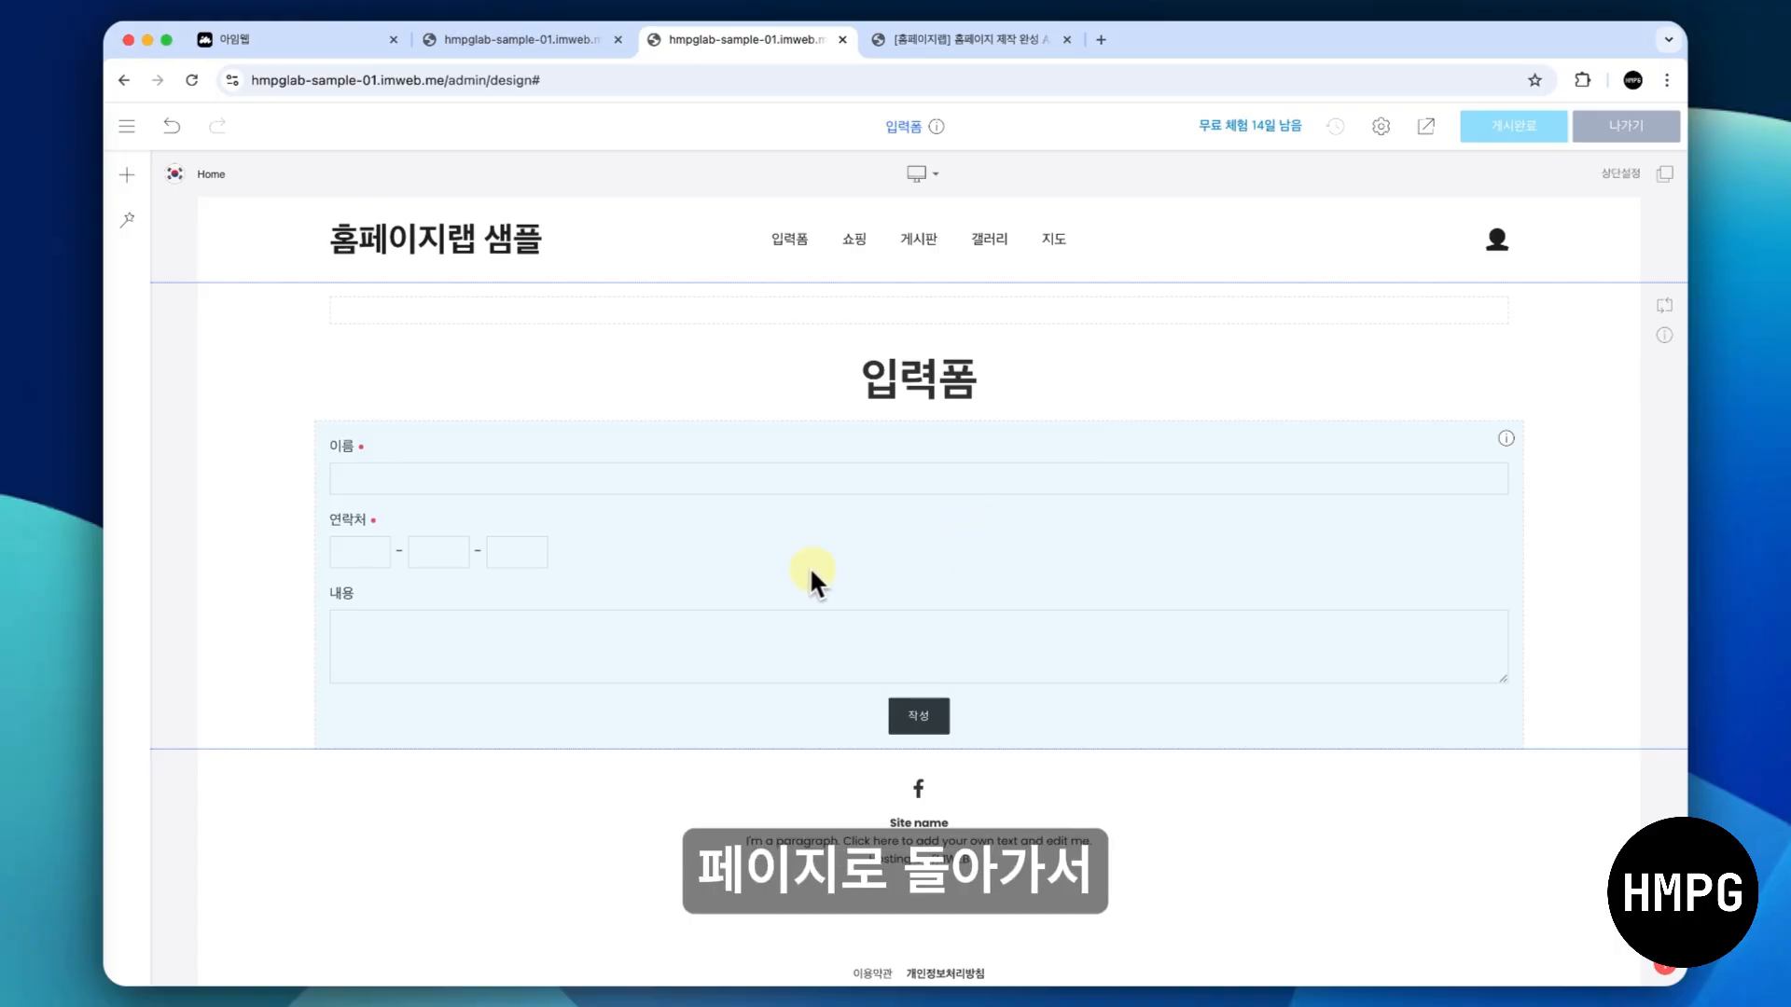
# - Reopen the form widget's settings in the design editor and set its button text (버튼 텍스트) to "작성하기"
pyautogui.click(912, 496)
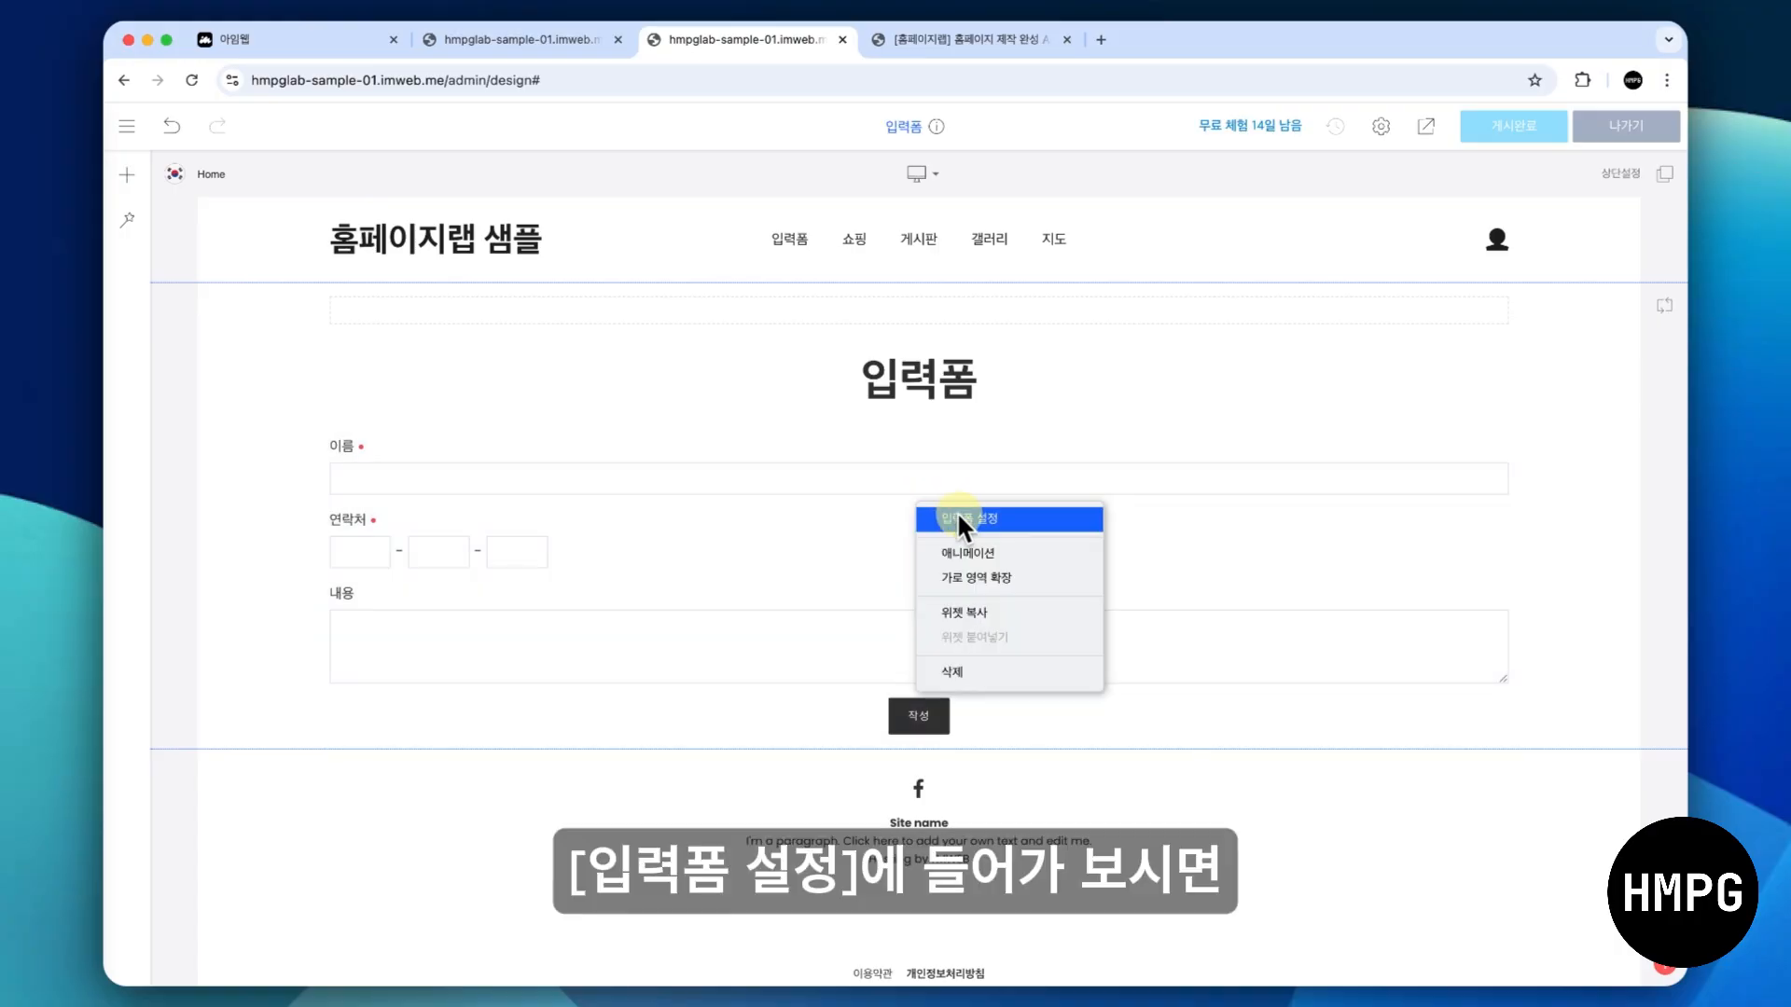
pyautogui.click(971, 517)
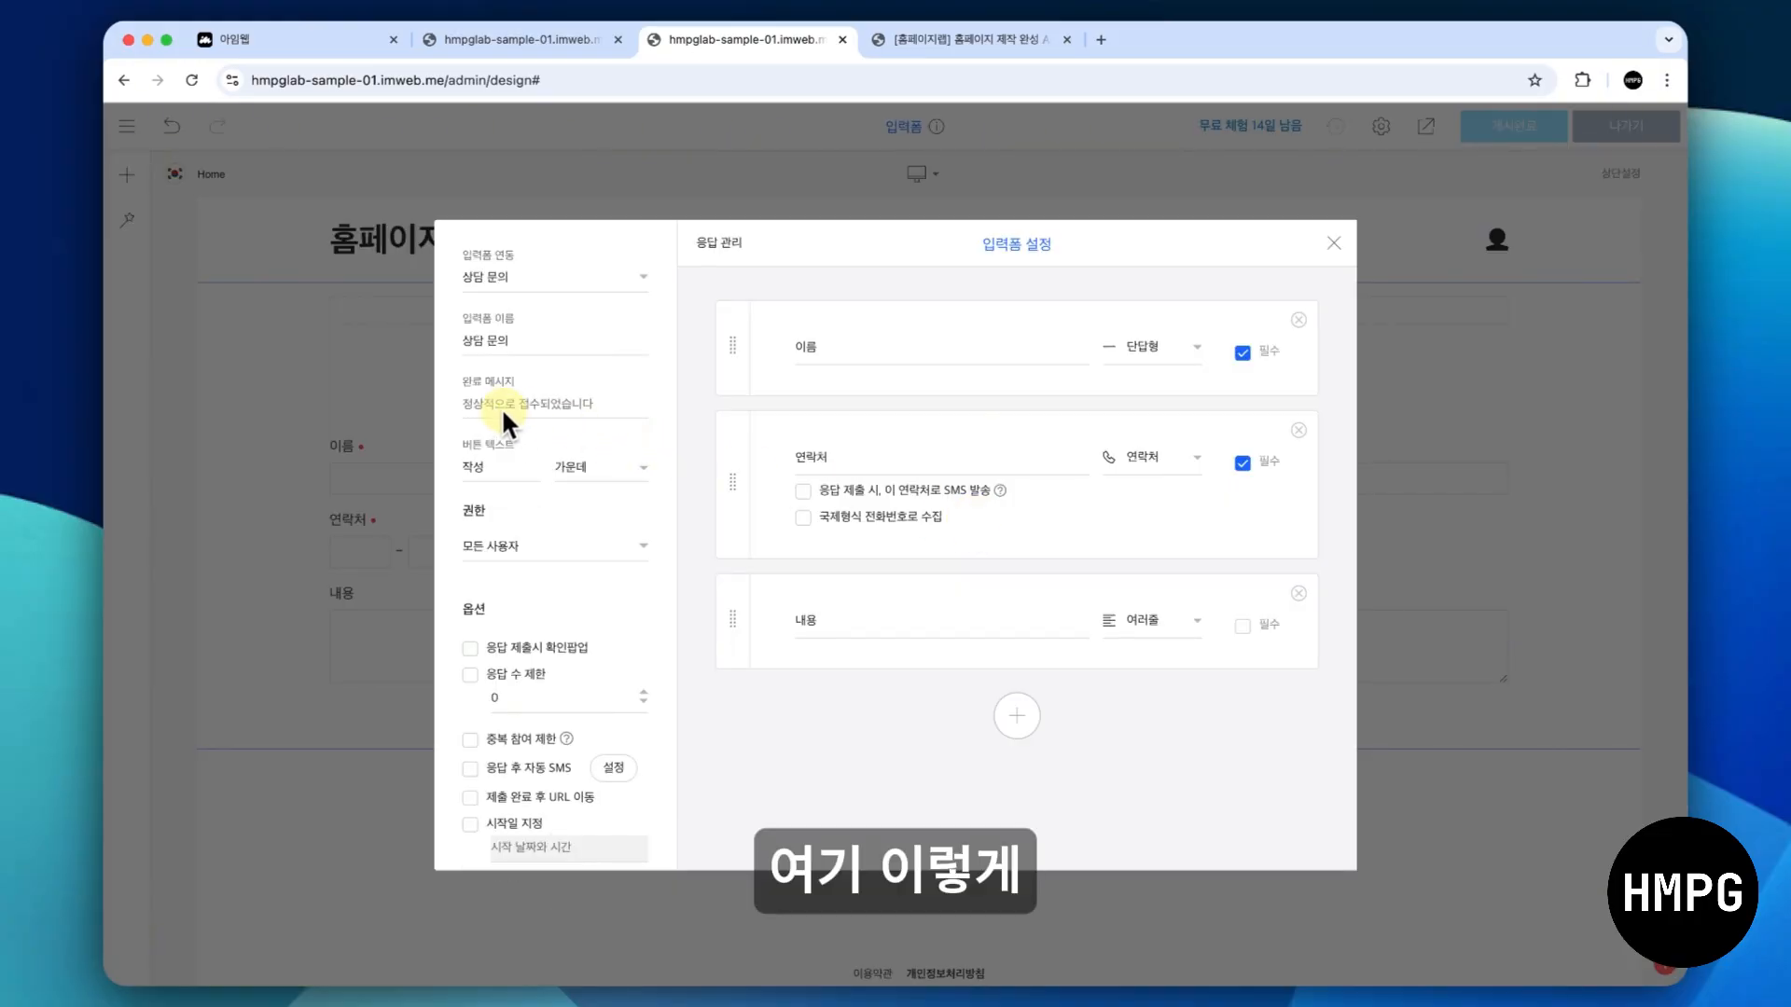
pyautogui.click(467, 404)
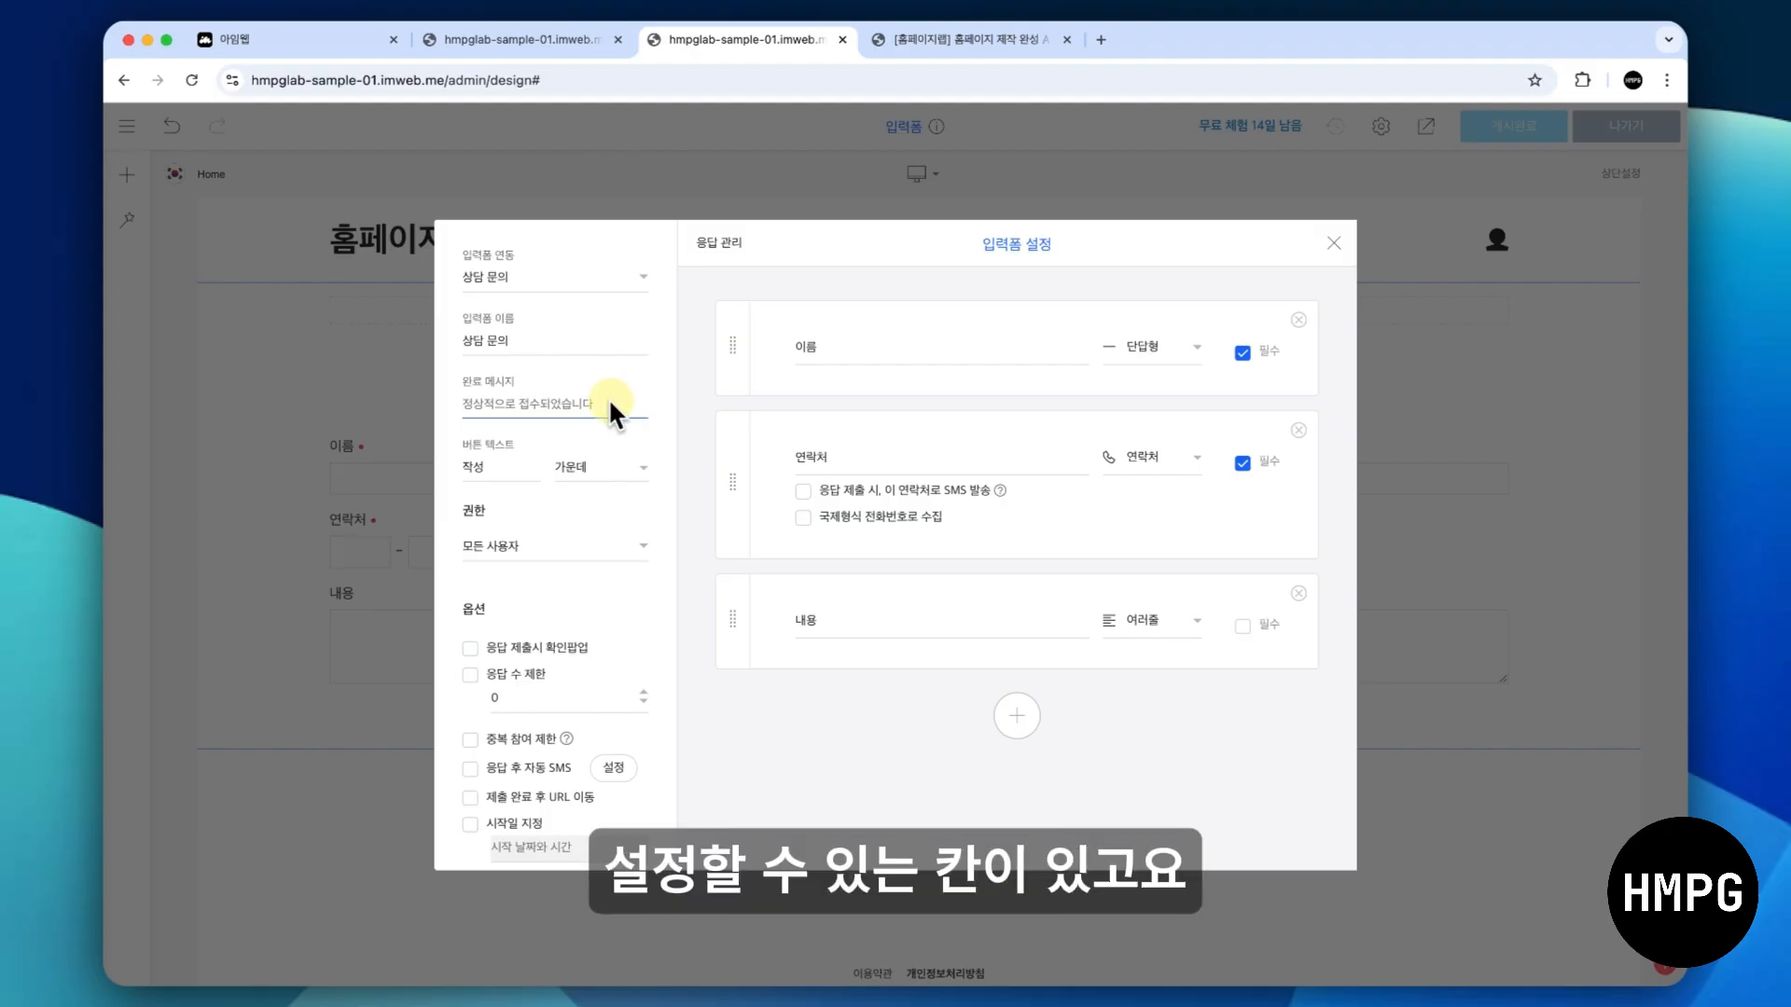
pyautogui.scroll(-2, 608, 398)
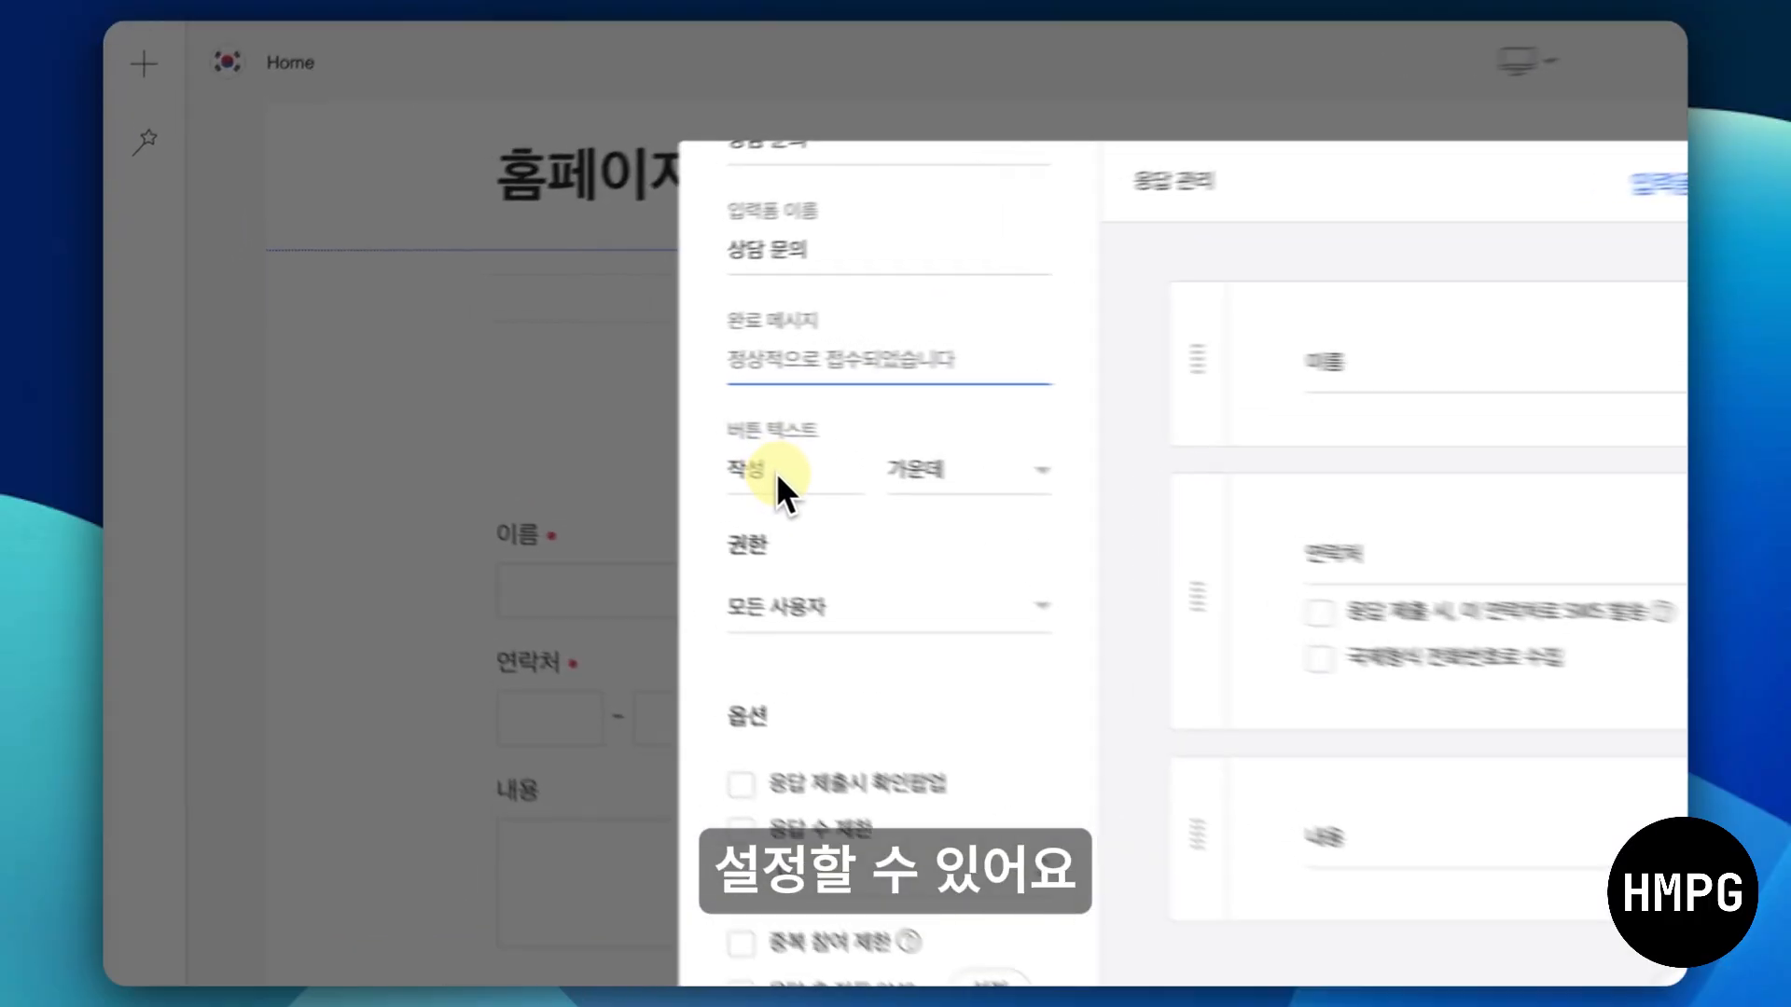
pyautogui.click(493, 410)
pyautogui.write('하기')
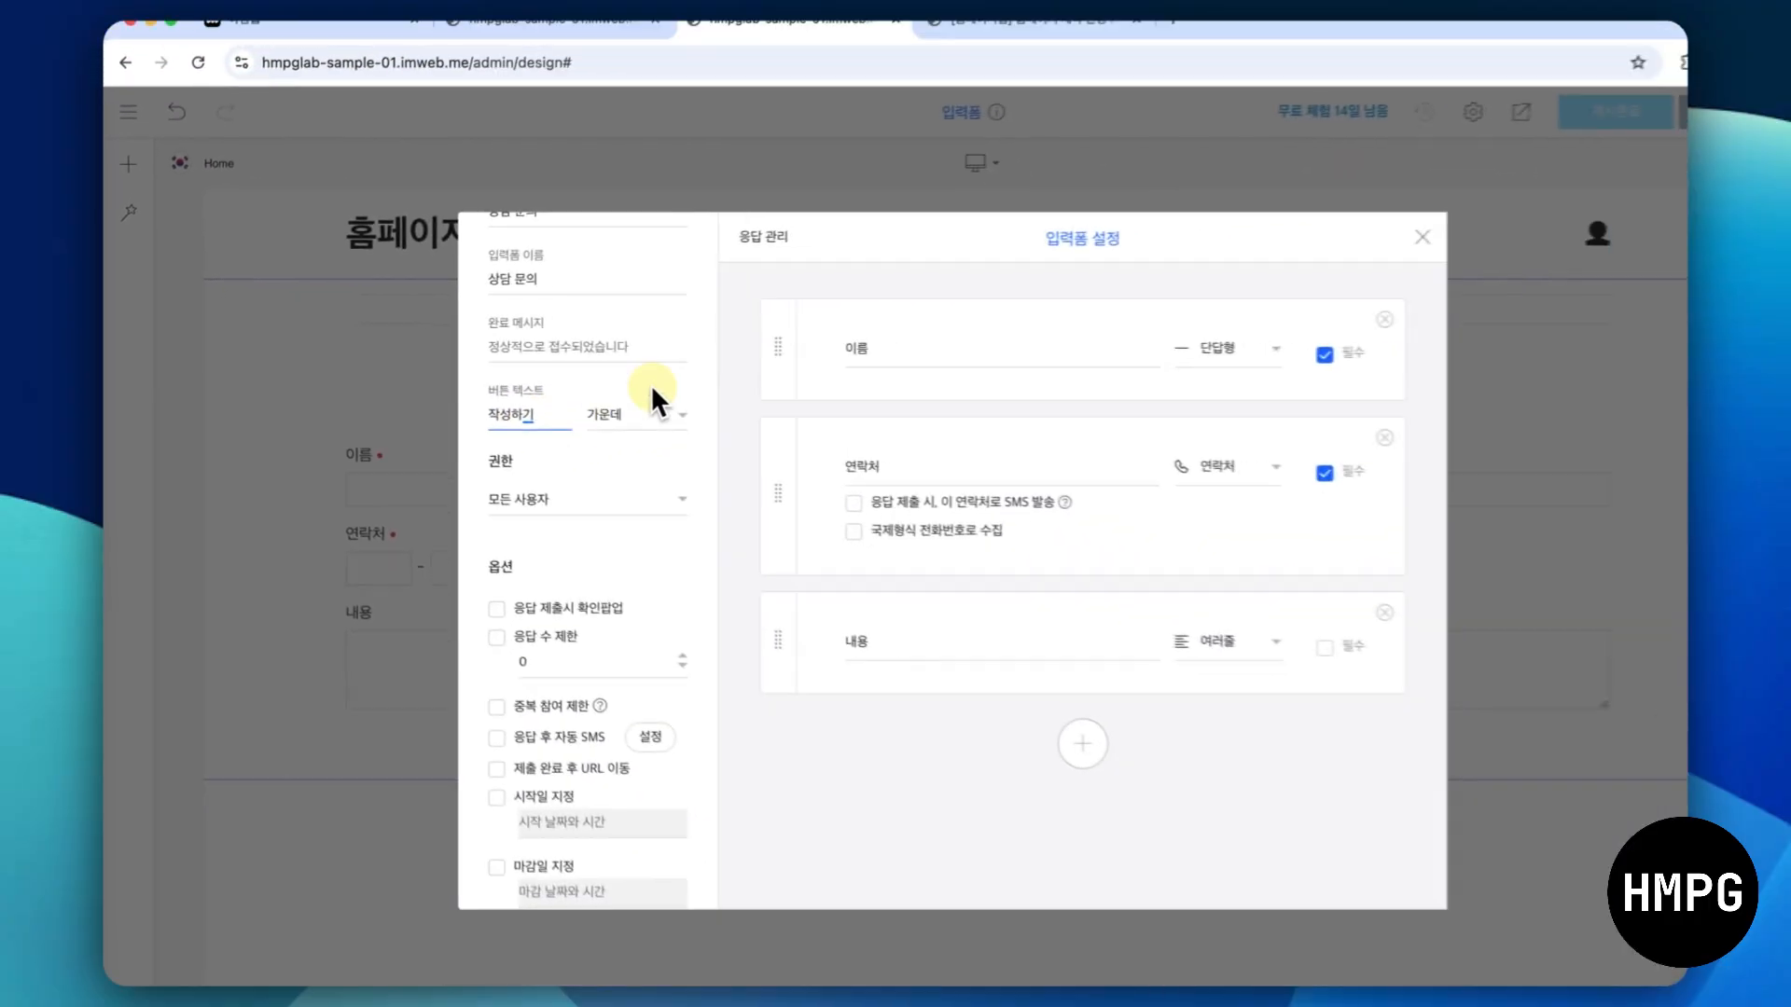
pyautogui.click(677, 375)
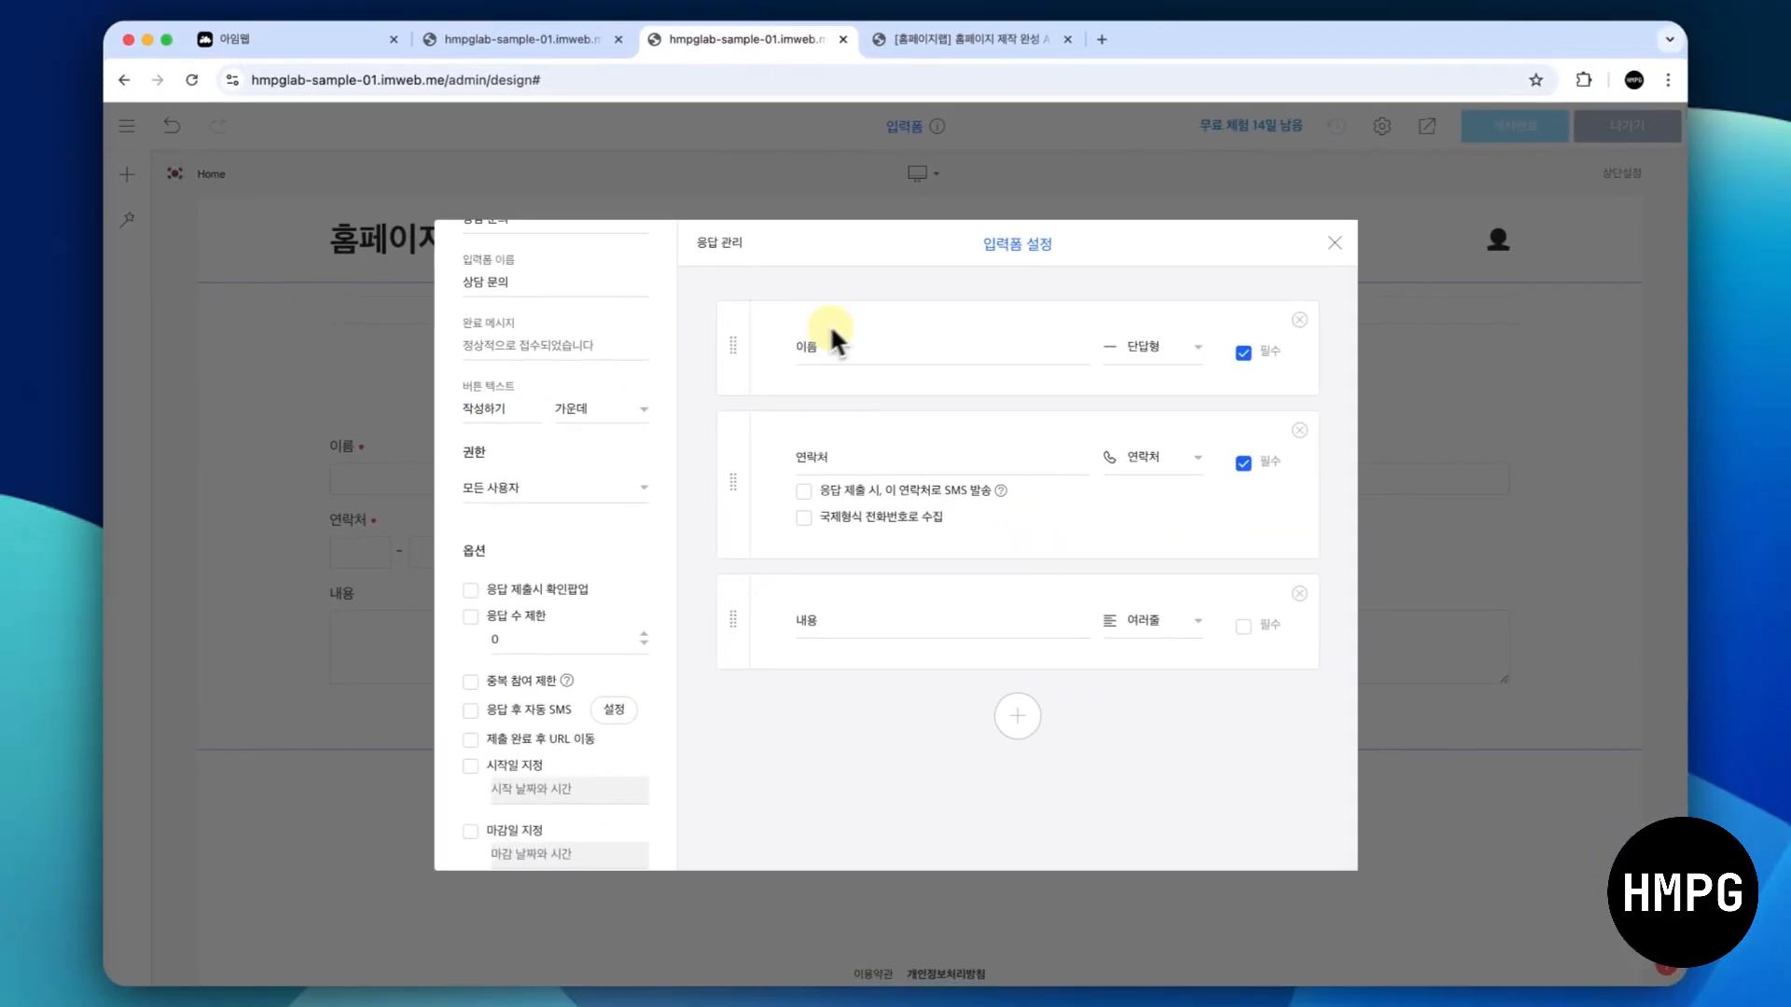
pyautogui.click(1334, 244)
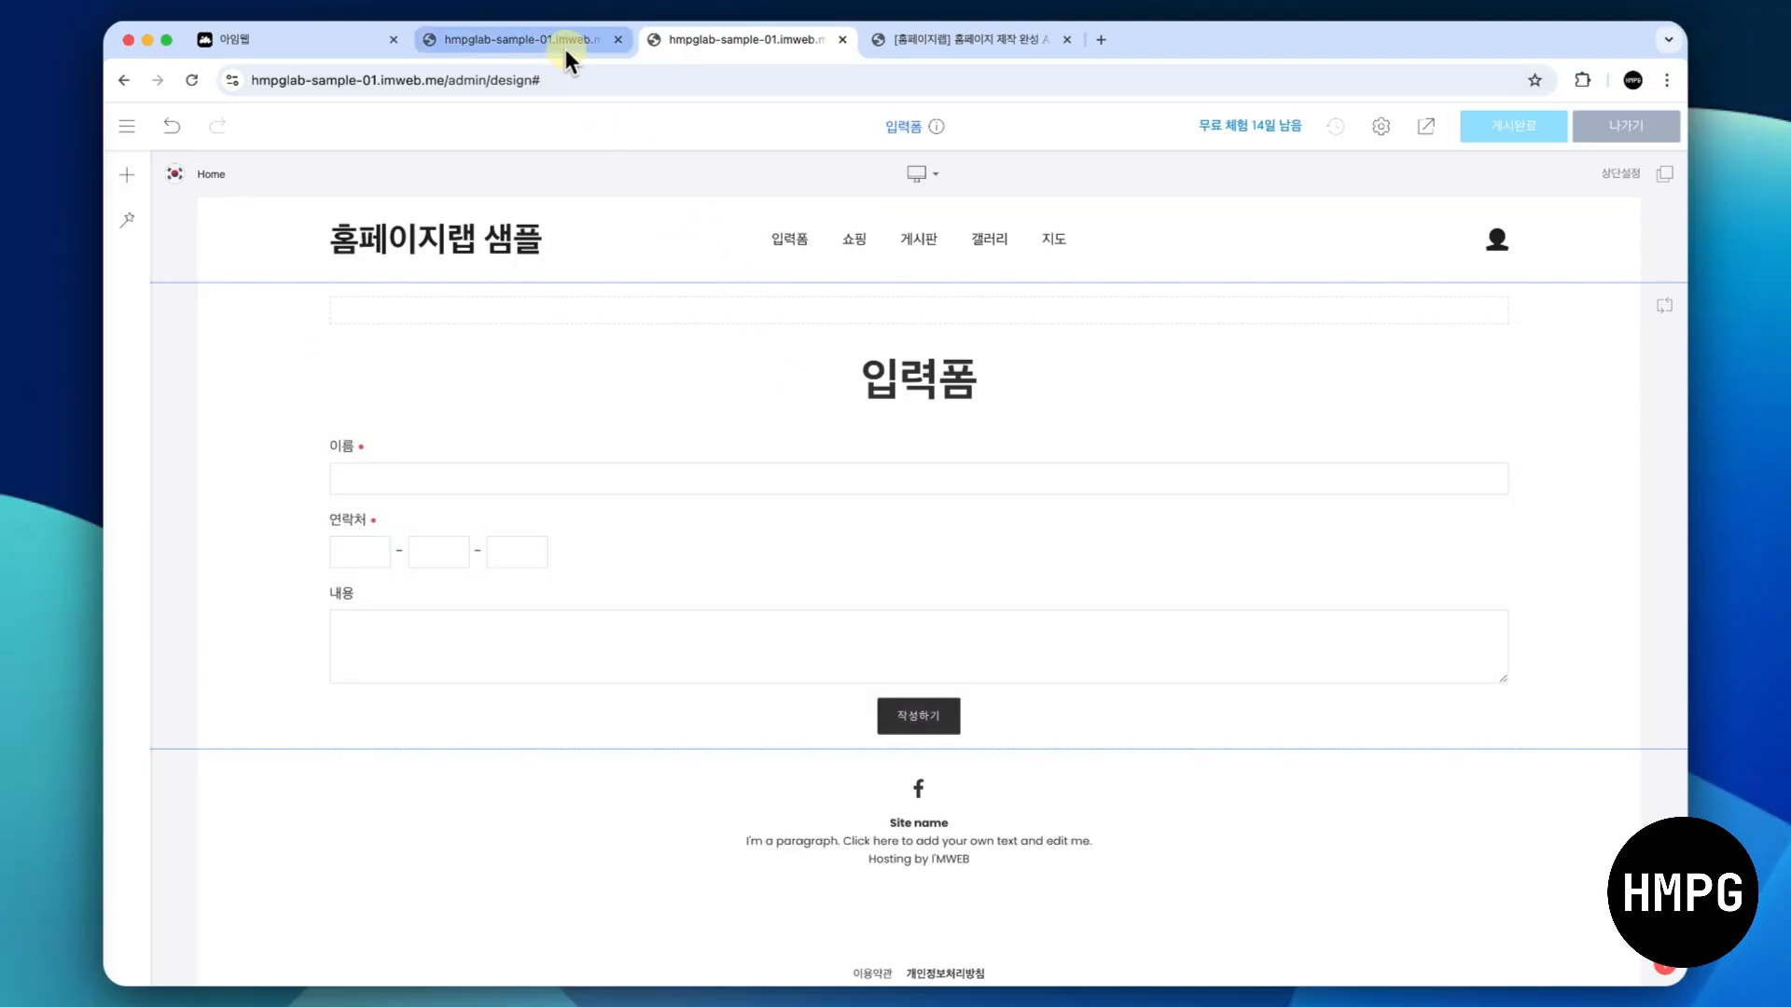
# - Refresh the 입력폼 response list in the site admin to check the submitted test inquiry
pyautogui.click(563, 47)
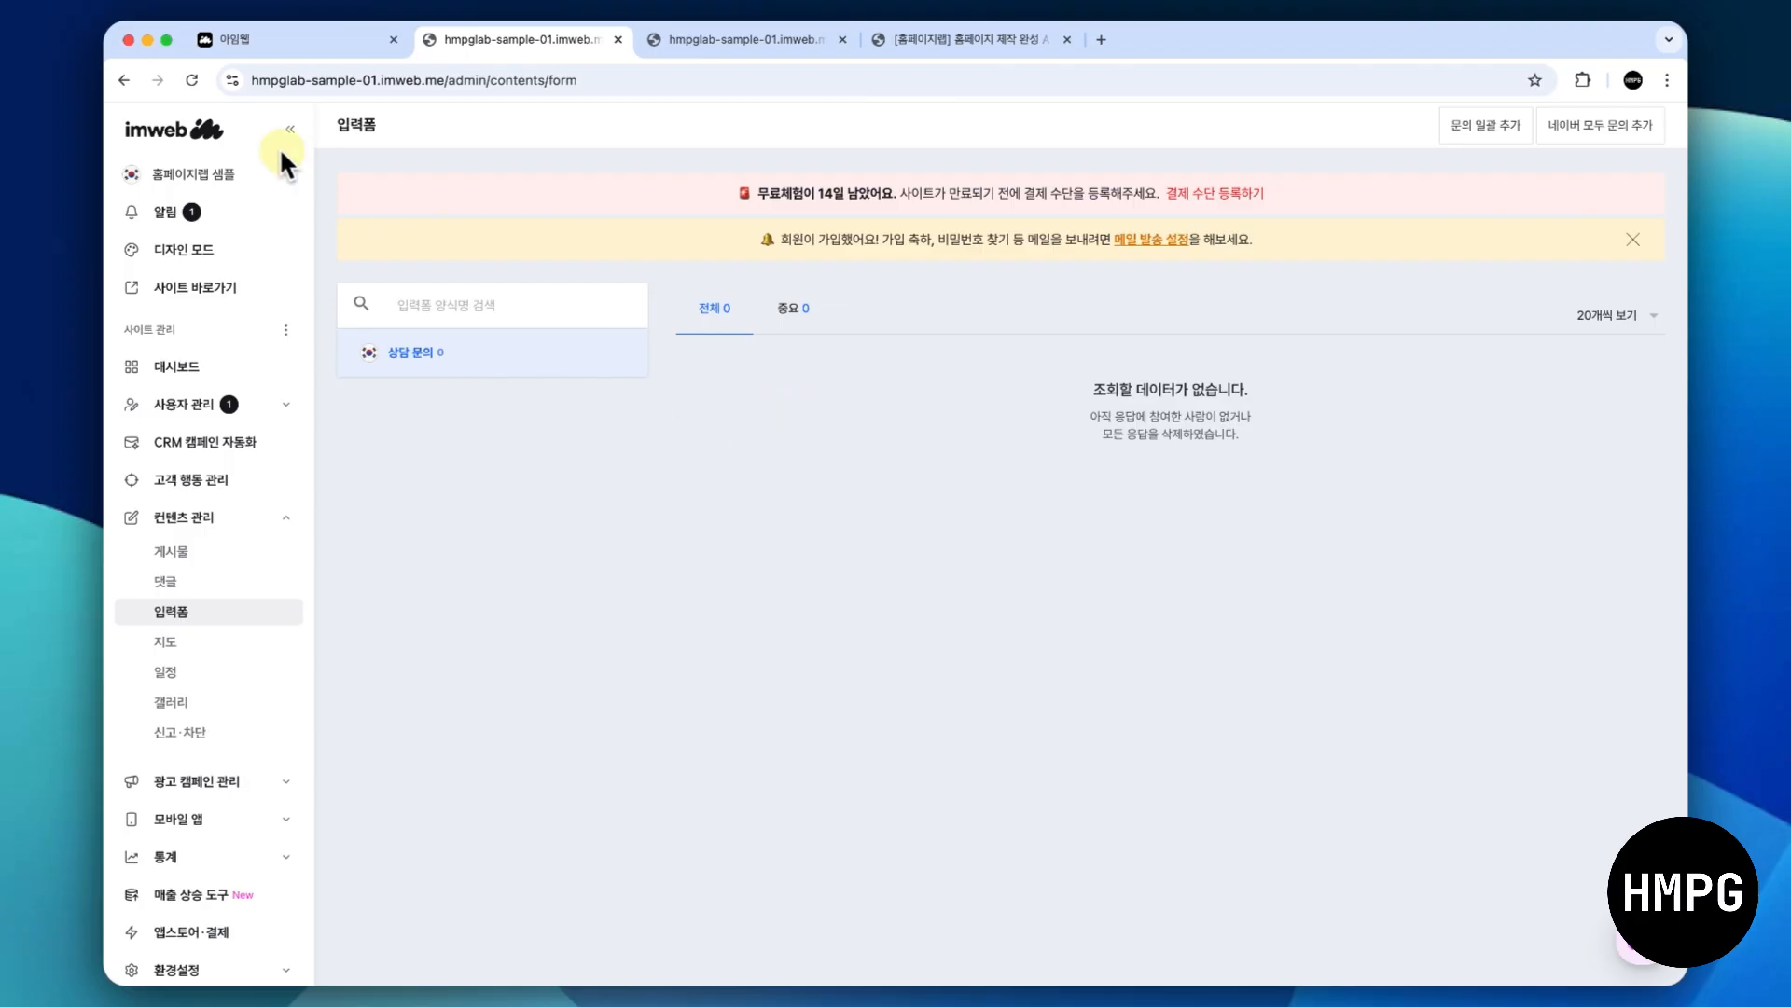
pyautogui.click(191, 80)
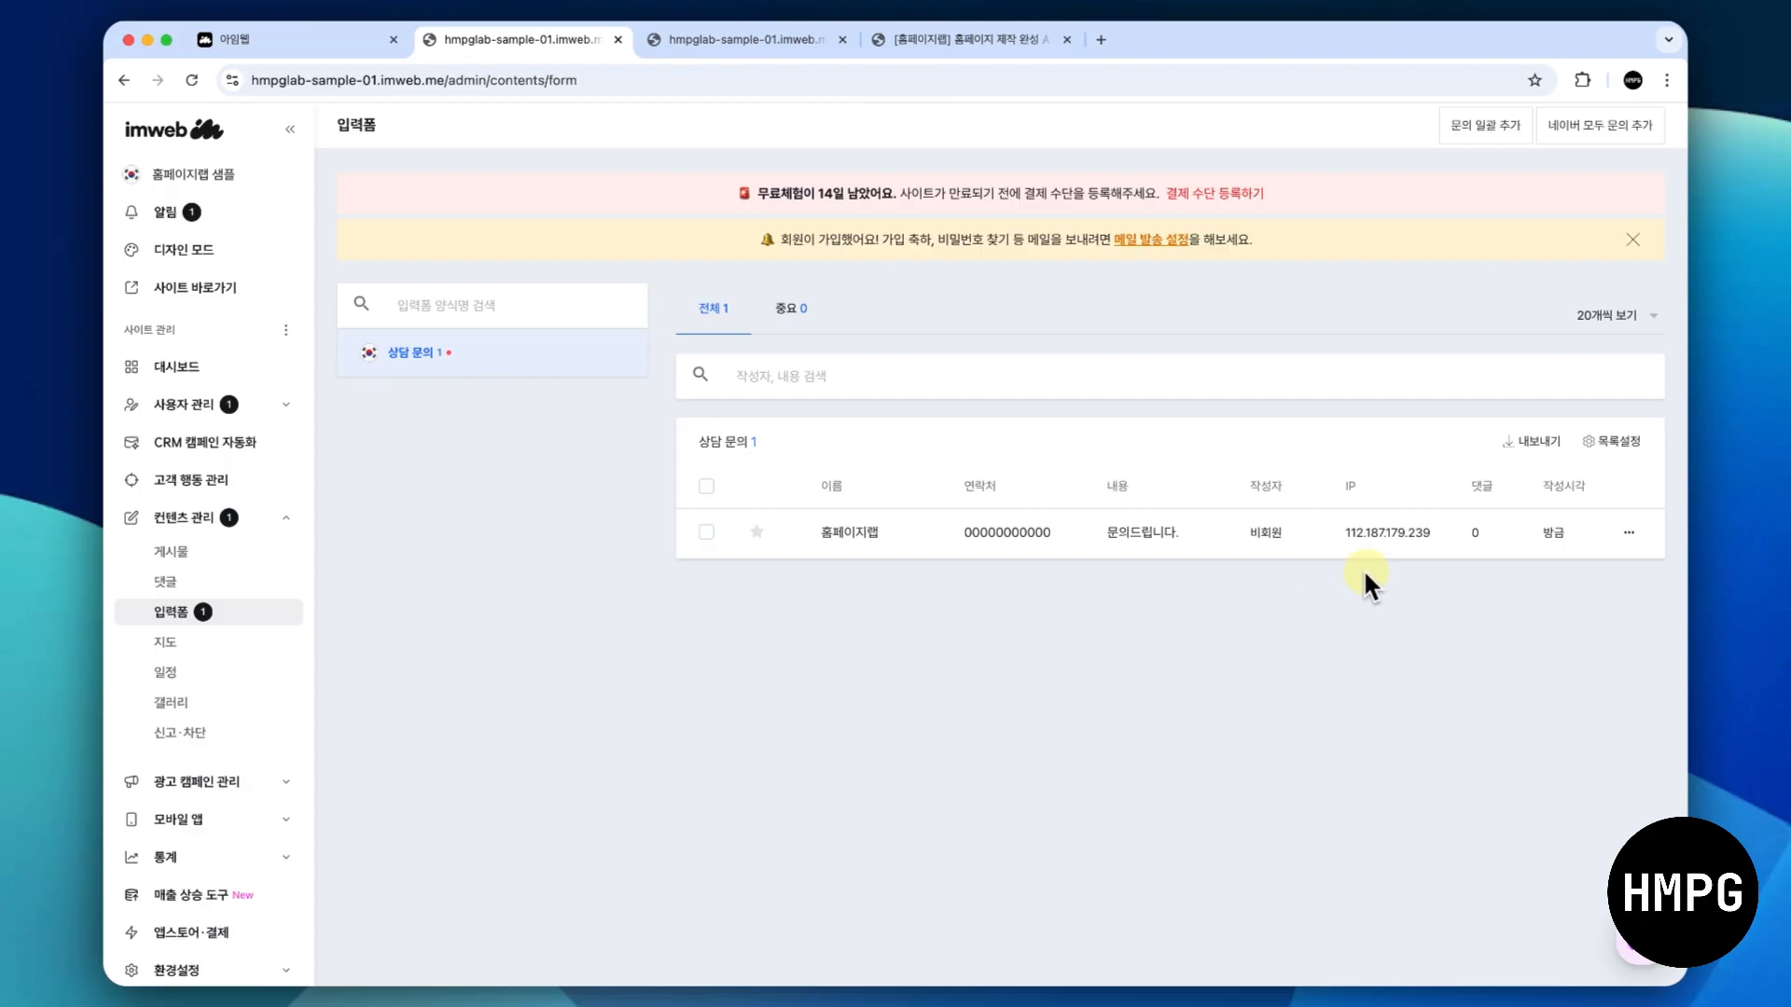
# - Review the form widget's settings in the design editor, including its permission (권한) and option (옵션) sections, and close them
pyautogui.click(743, 46)
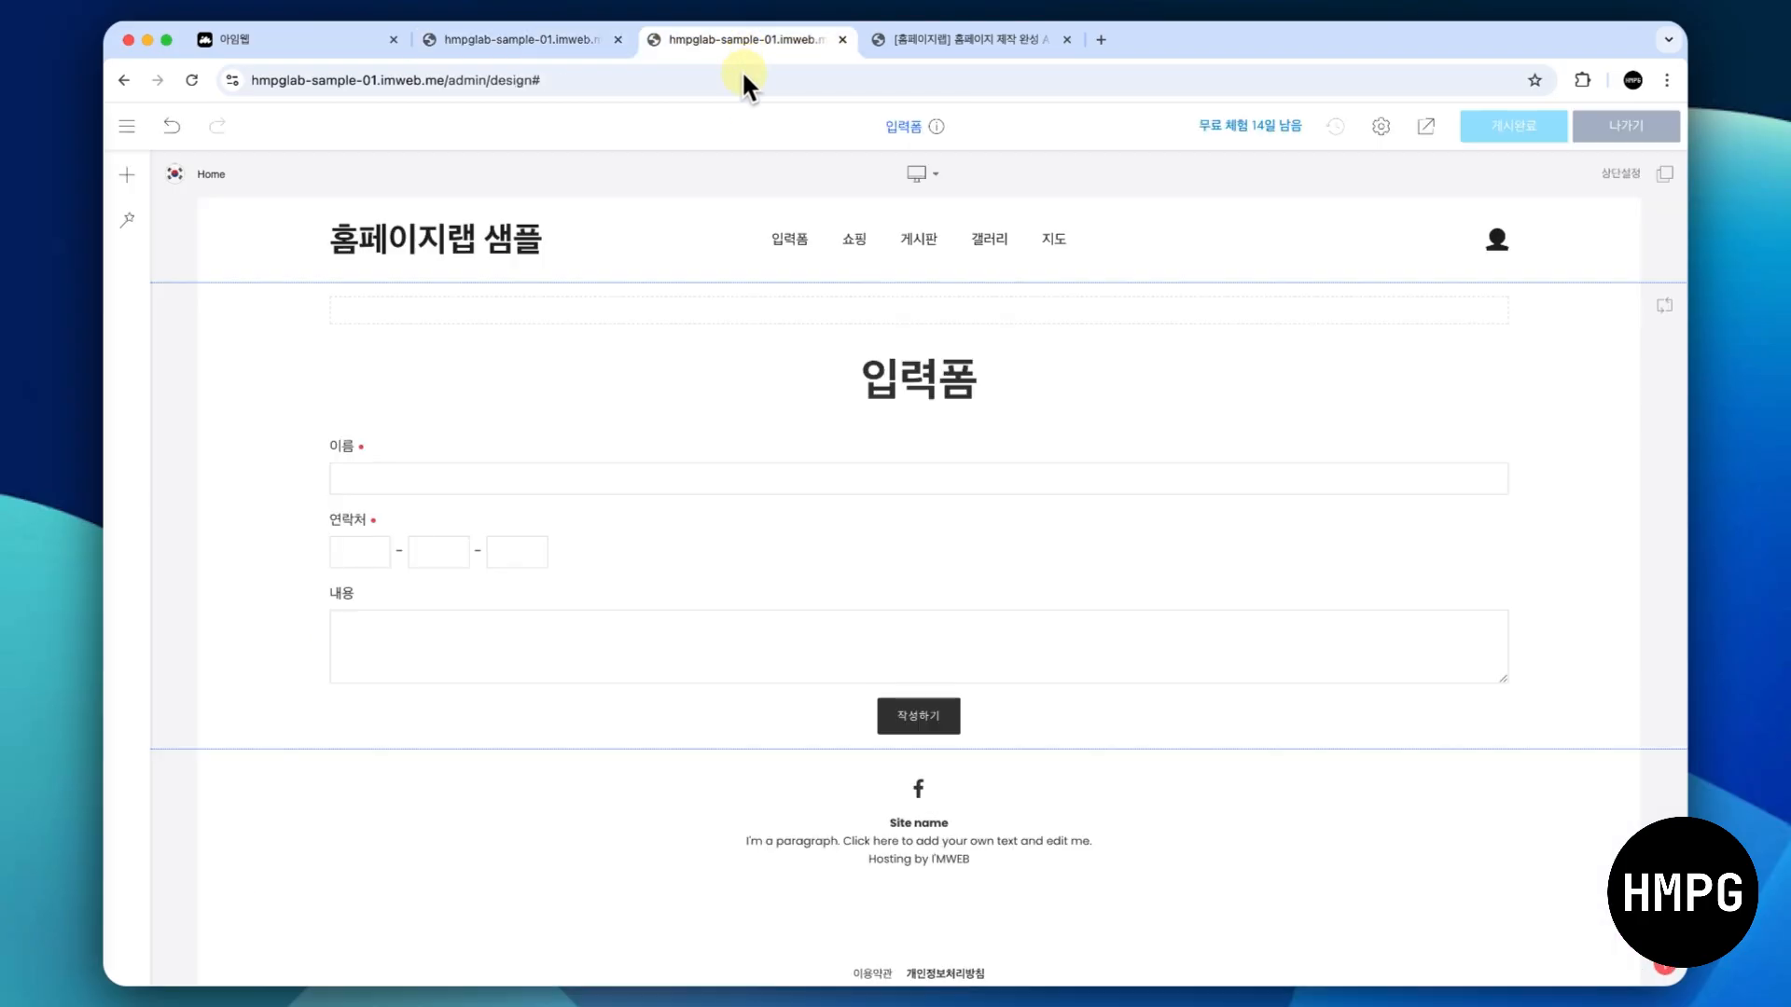
pyautogui.click(759, 496)
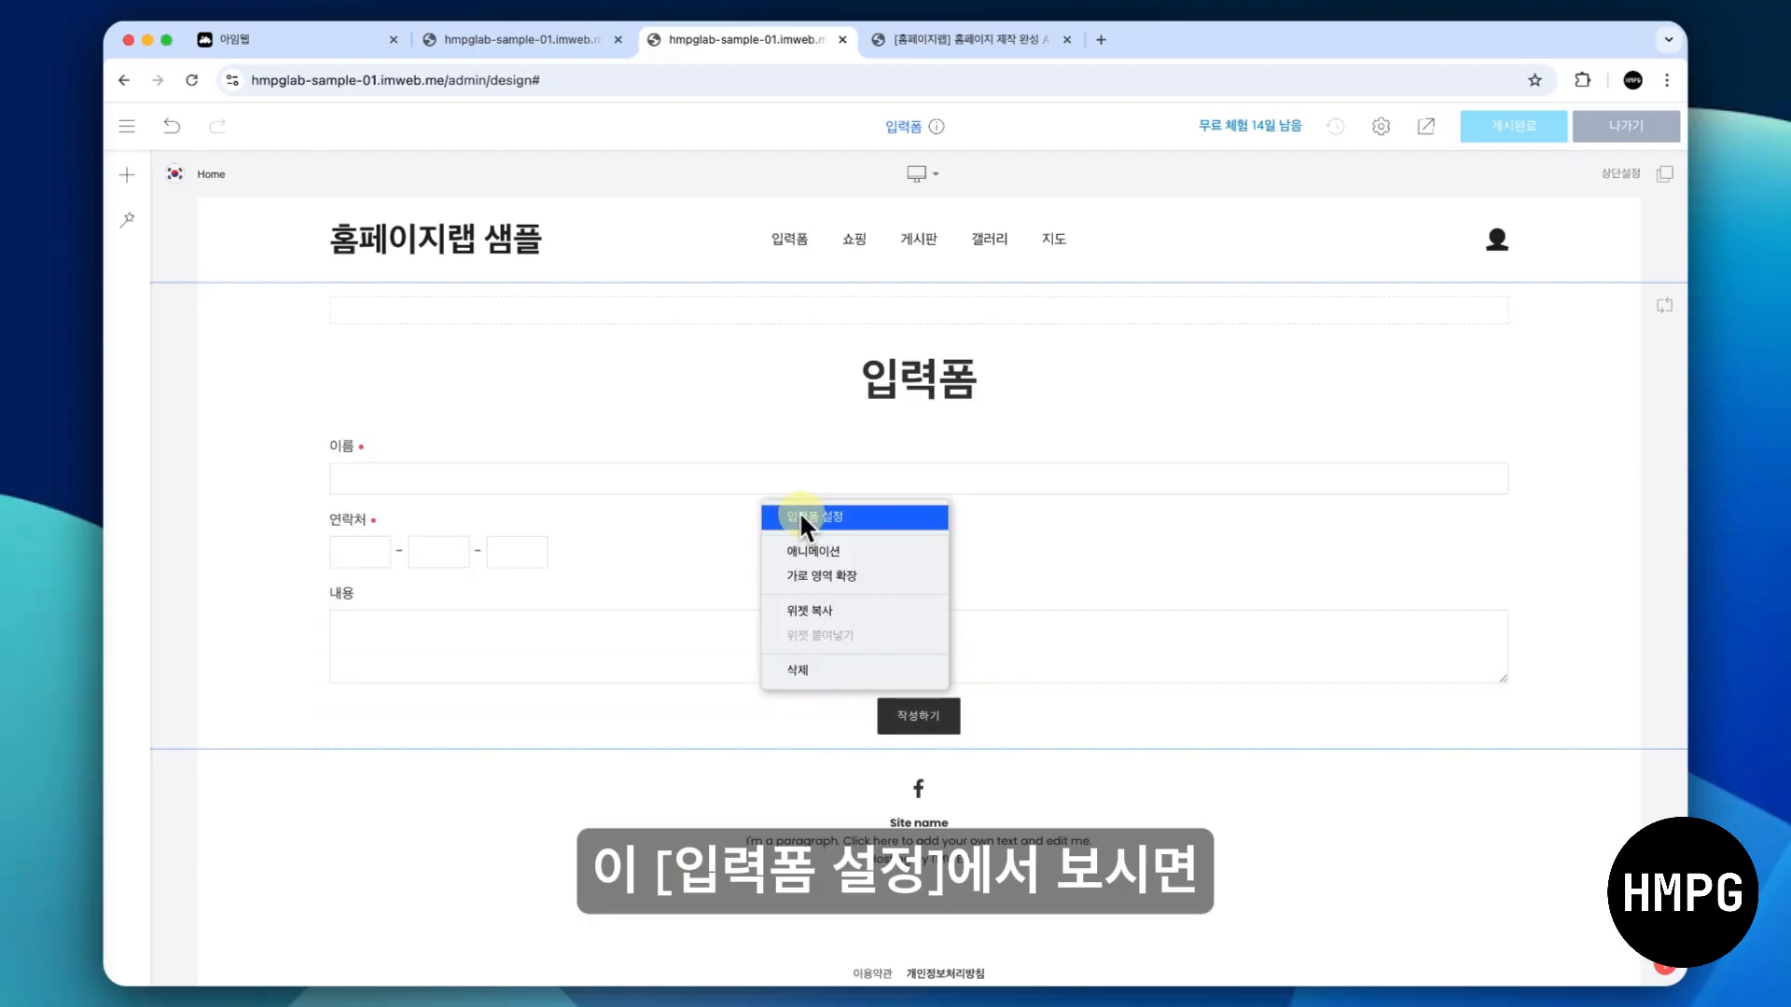
pyautogui.click(799, 511)
pyautogui.scroll(-3, 562, 694)
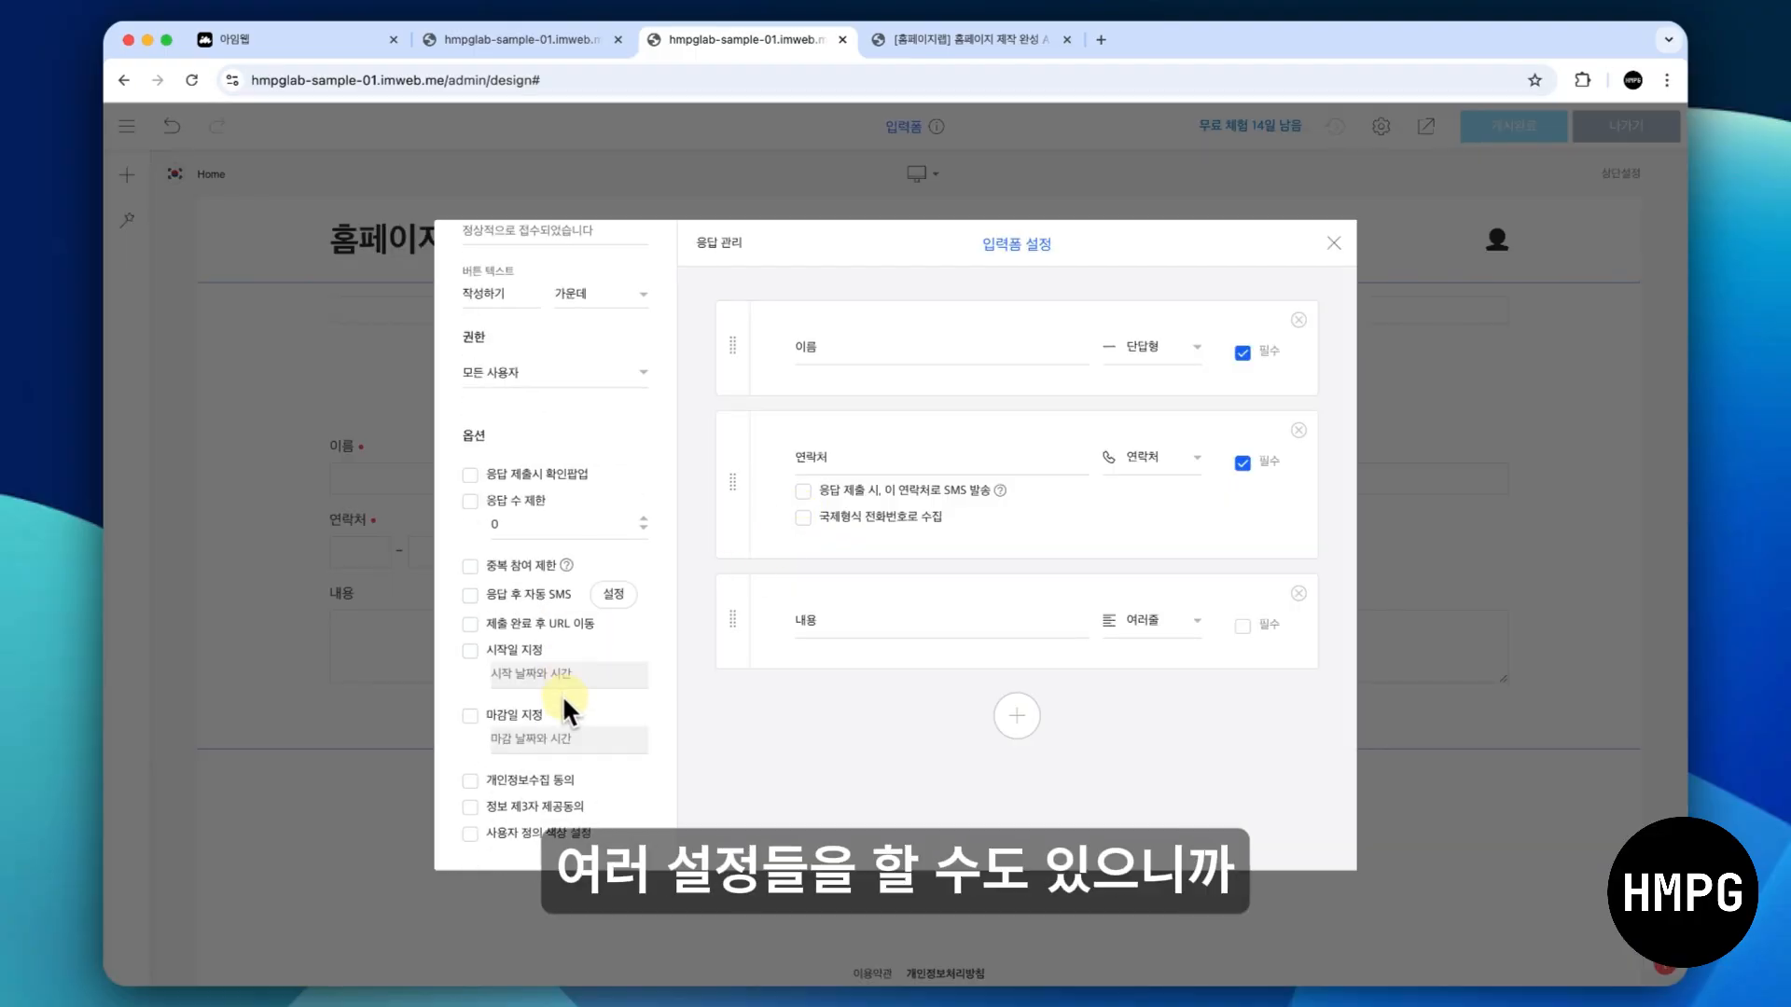
pyautogui.scroll(3, 561, 694)
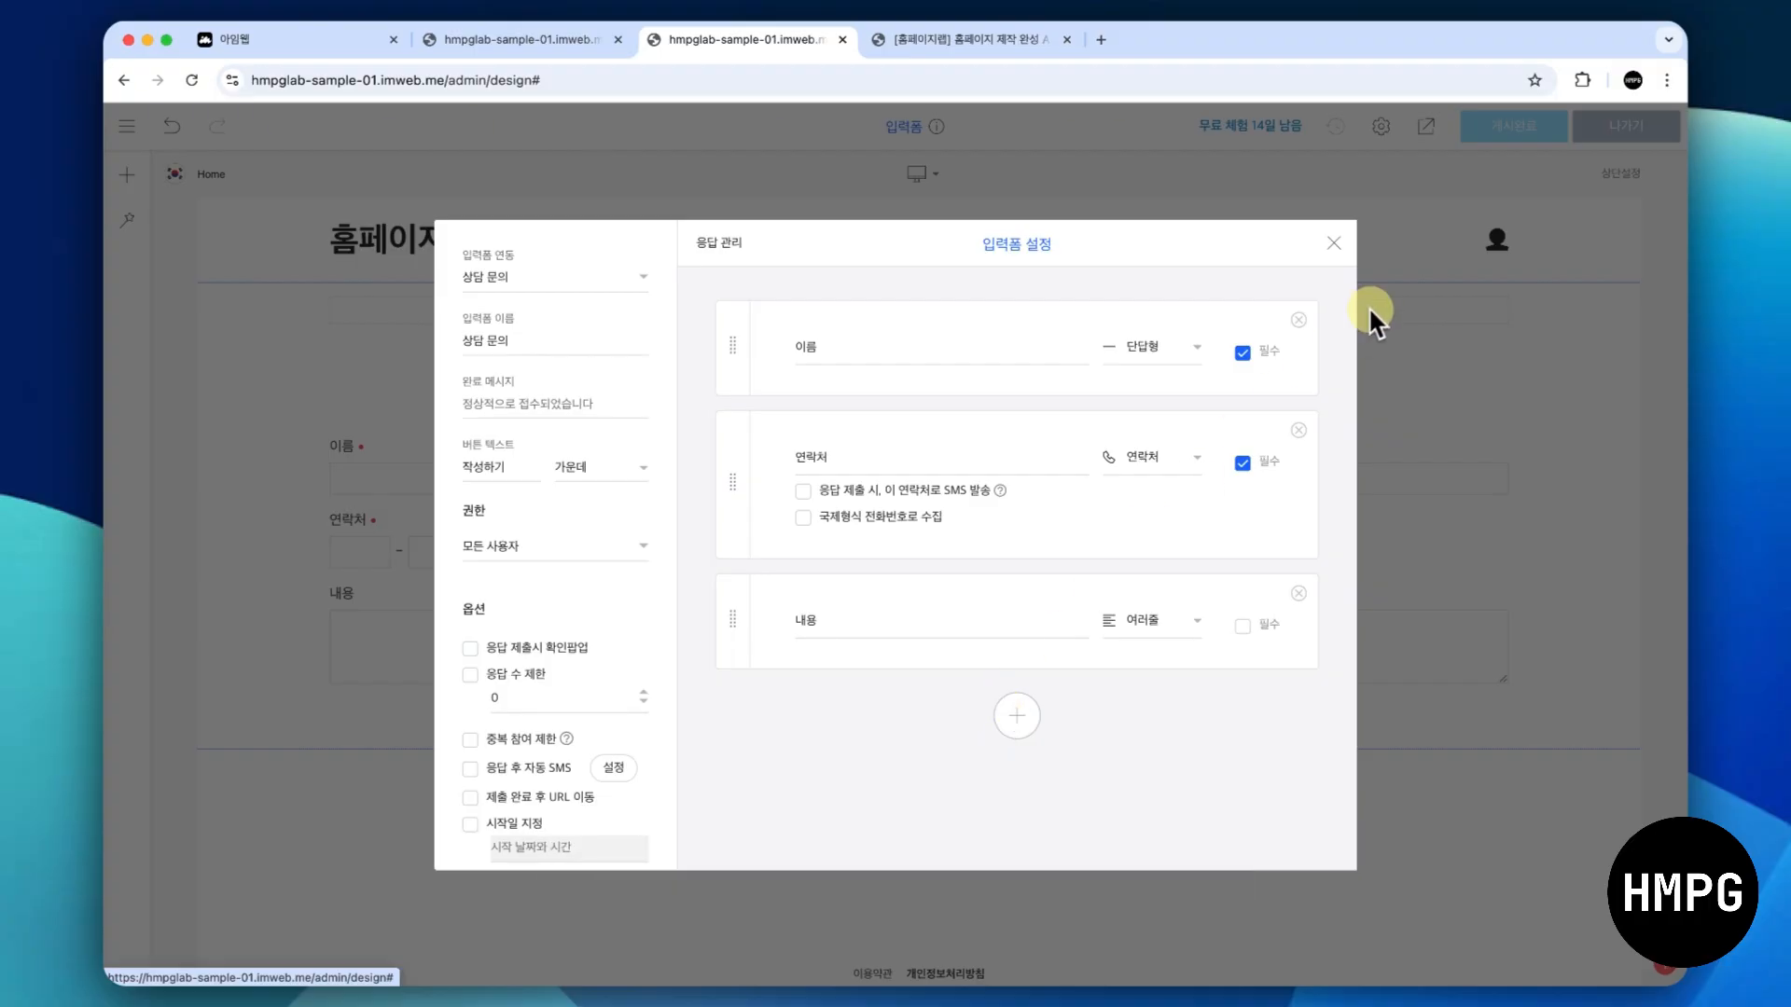
pyautogui.click(1334, 244)
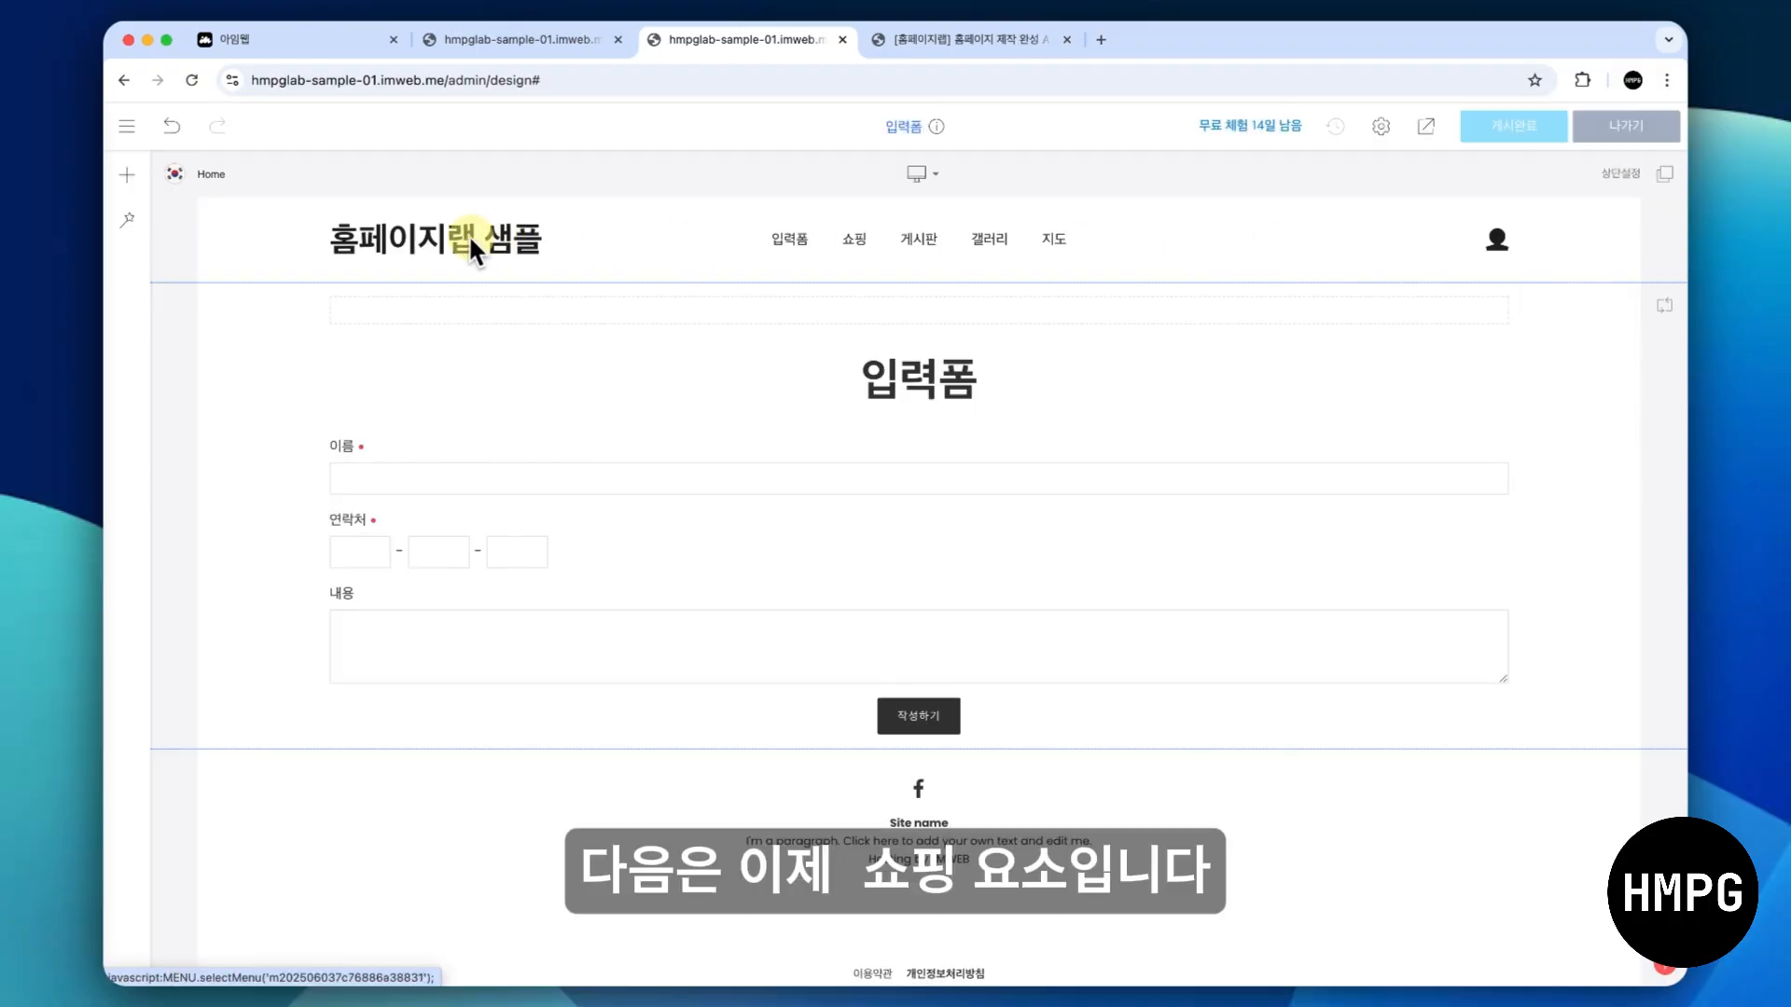
# - Switch to the 쇼핑 page in the design editor and add a 여백 (spacing) widget to it
pyautogui.click(127, 126)
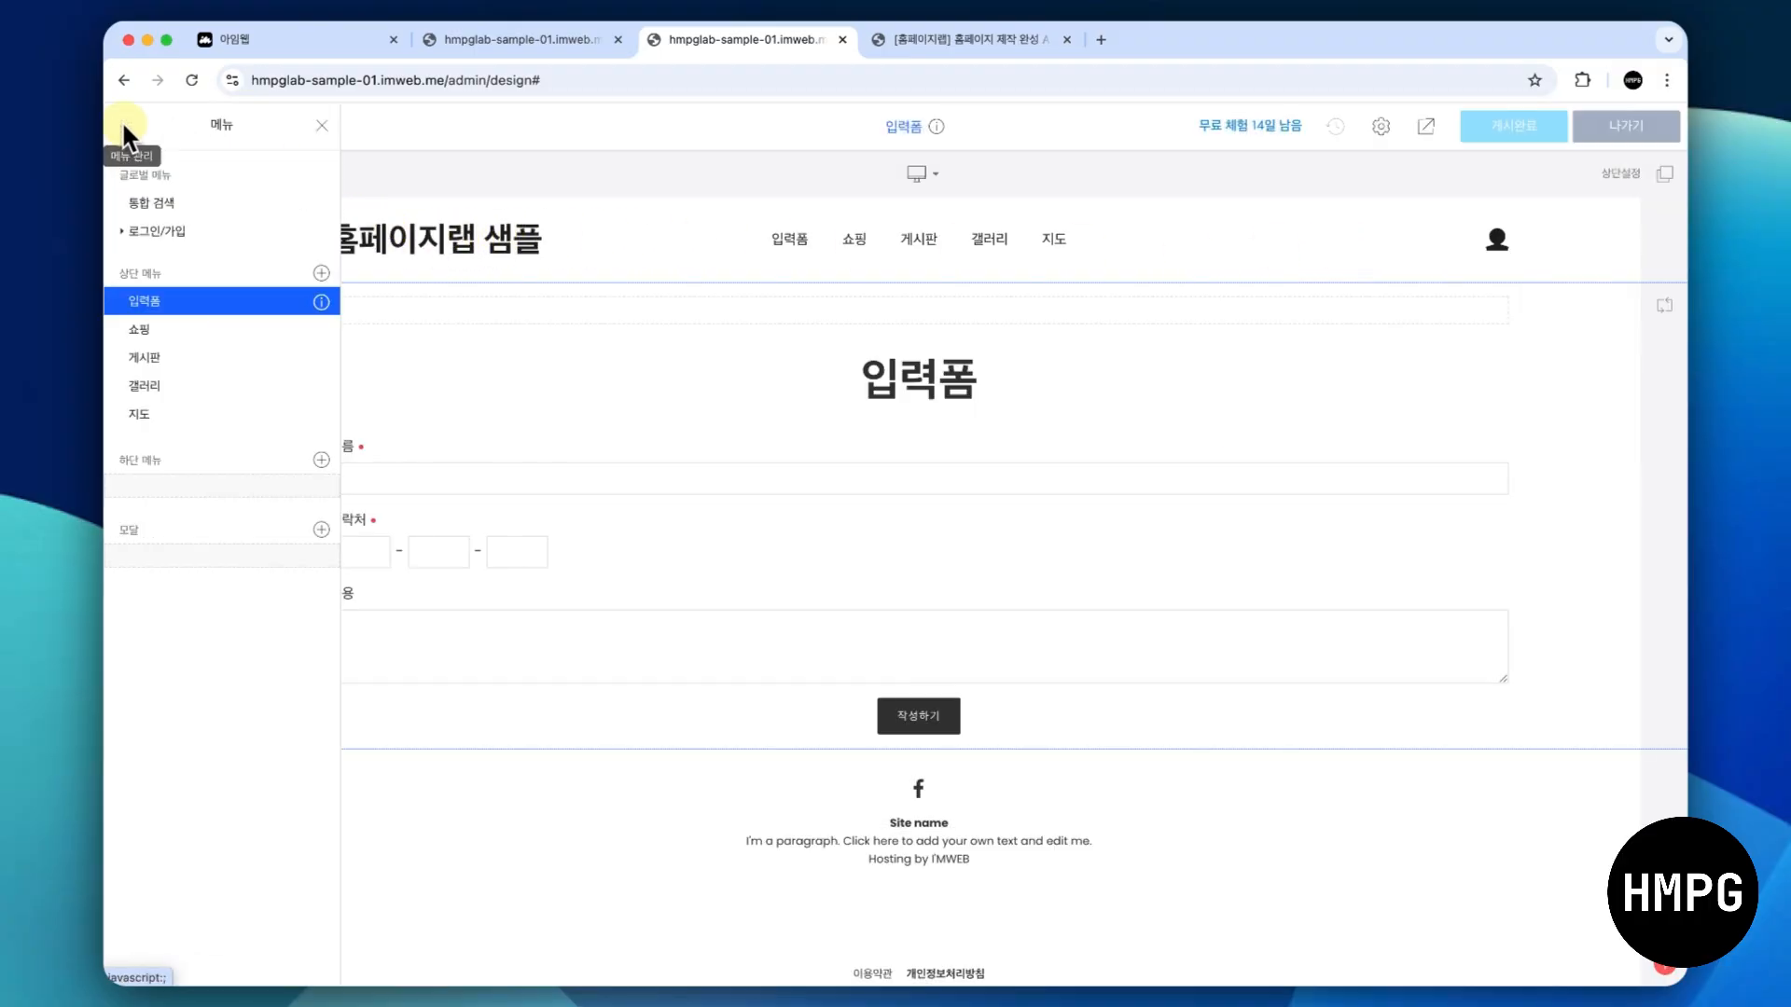
pyautogui.click(254, 332)
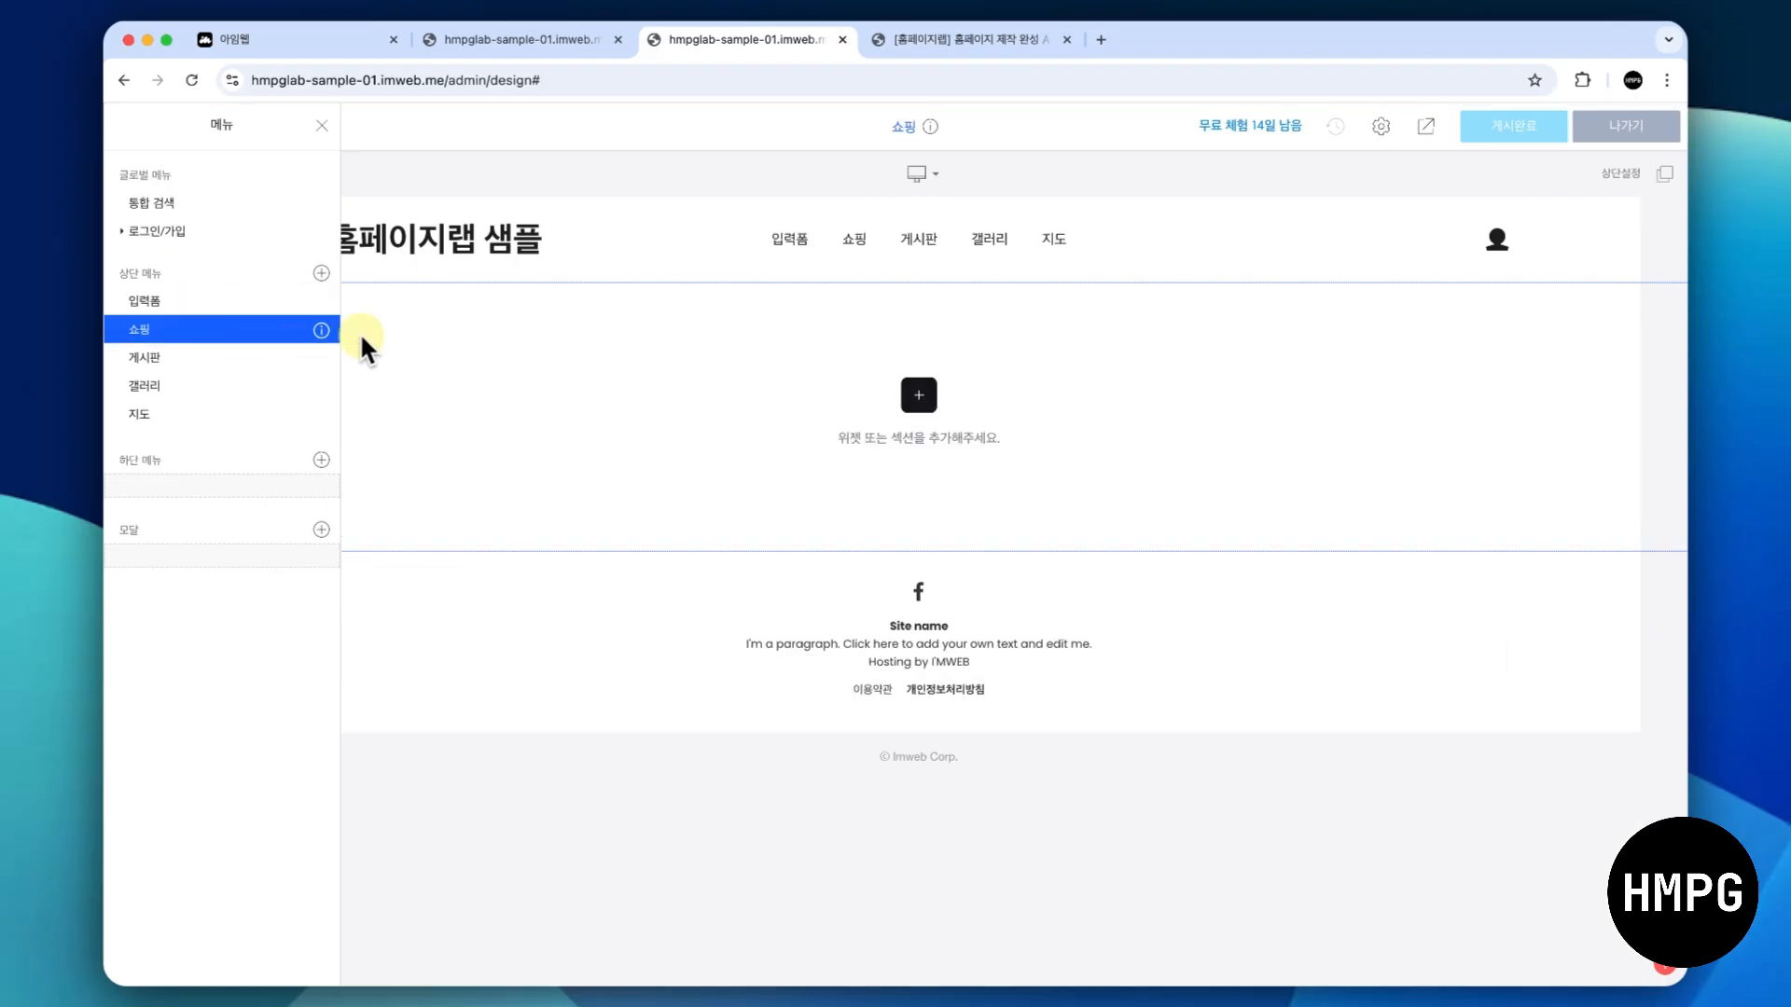
pyautogui.click(918, 395)
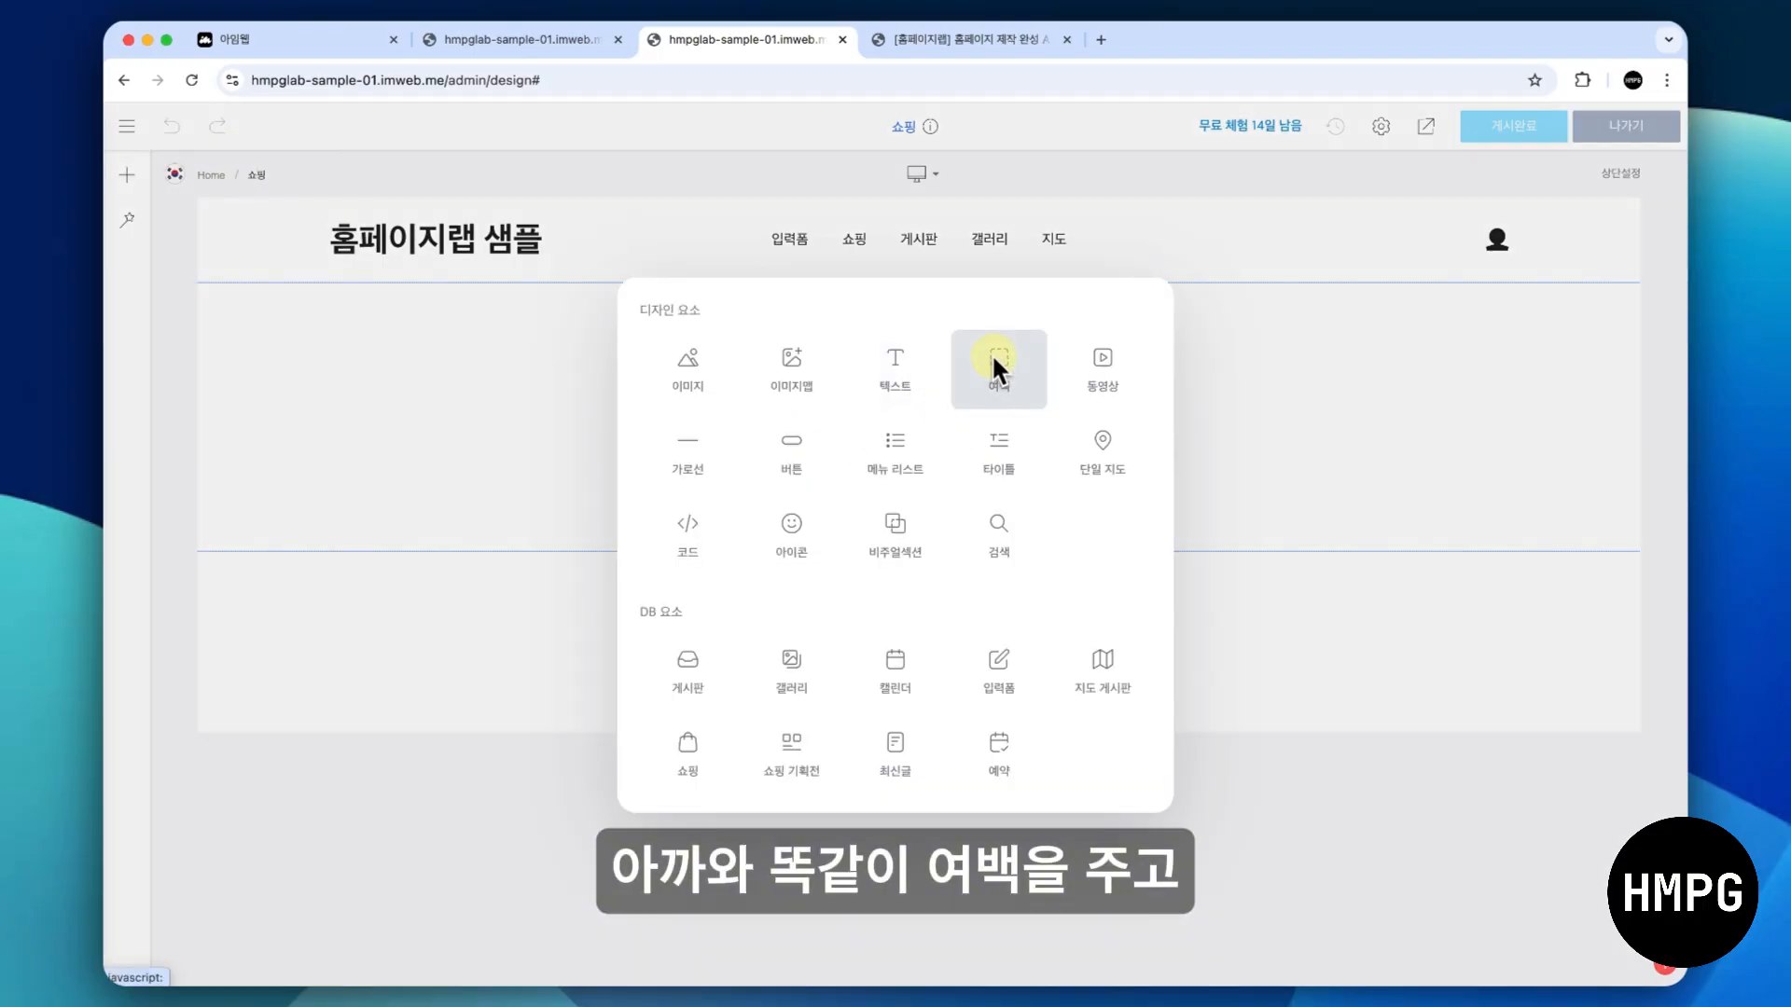
pyautogui.click(993, 364)
# - Add a text widget below the spacing, replace its text with "쇼핑" and center it
pyautogui.click(917, 245)
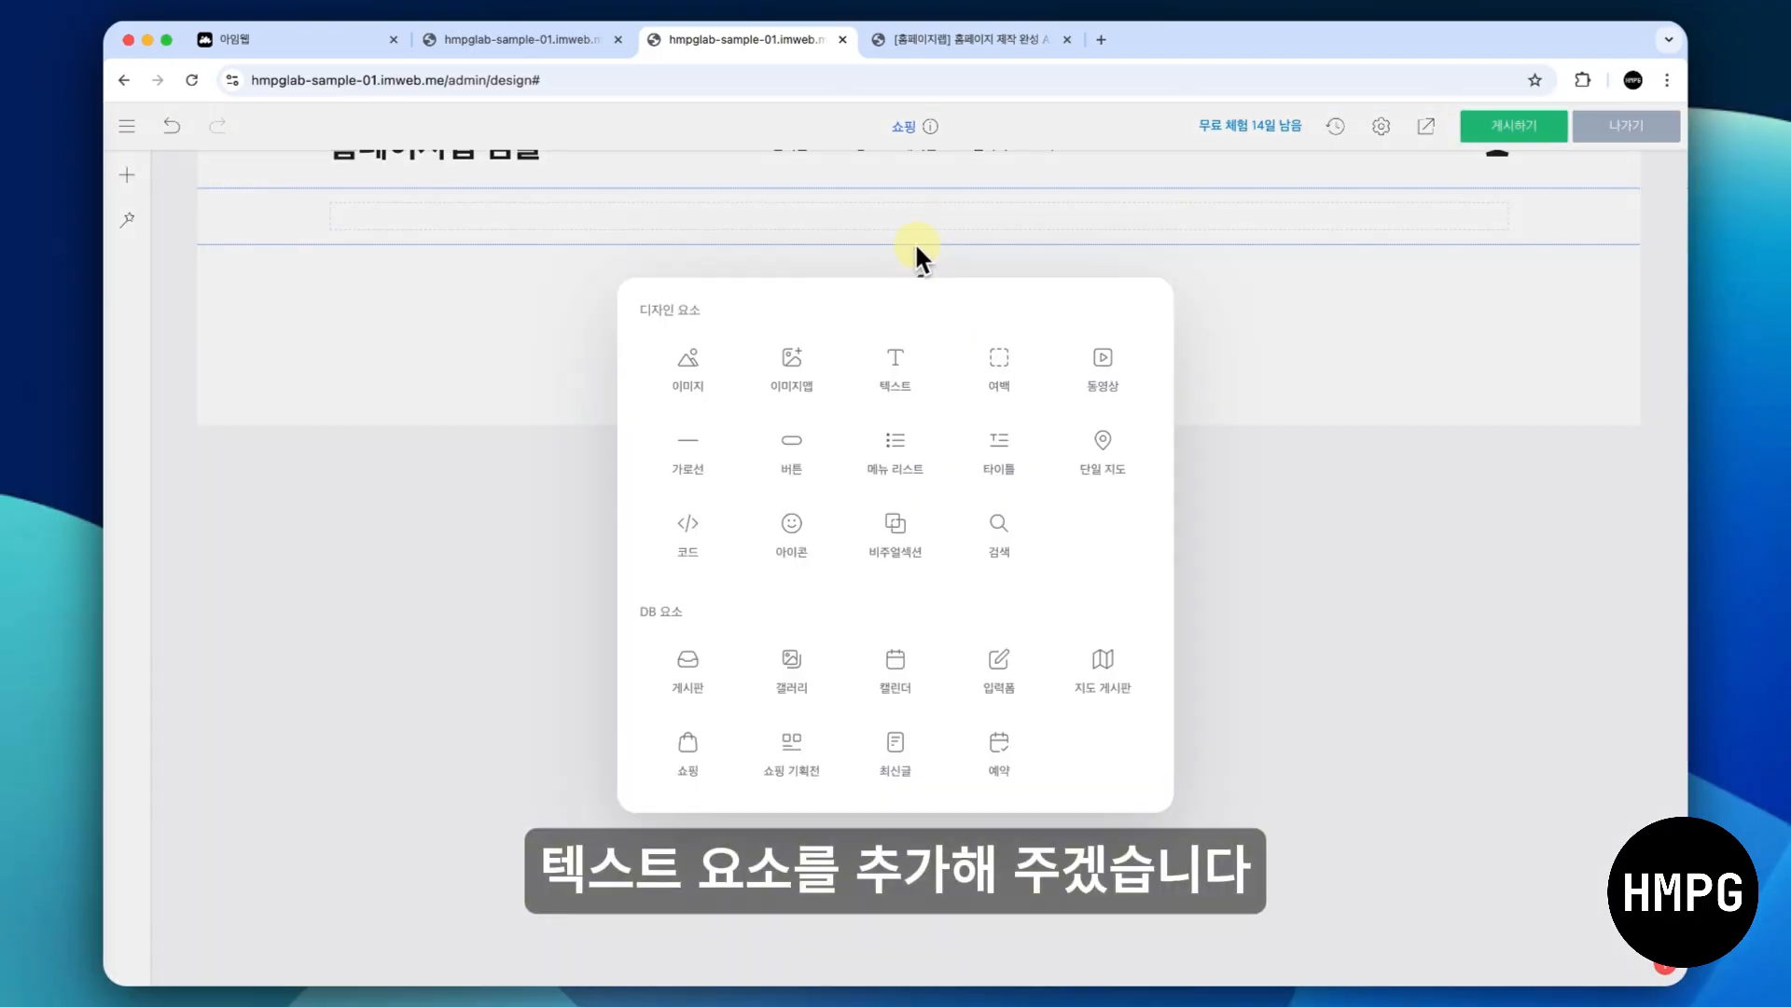
pyautogui.click(877, 351)
pyautogui.doubleClick(754, 276)
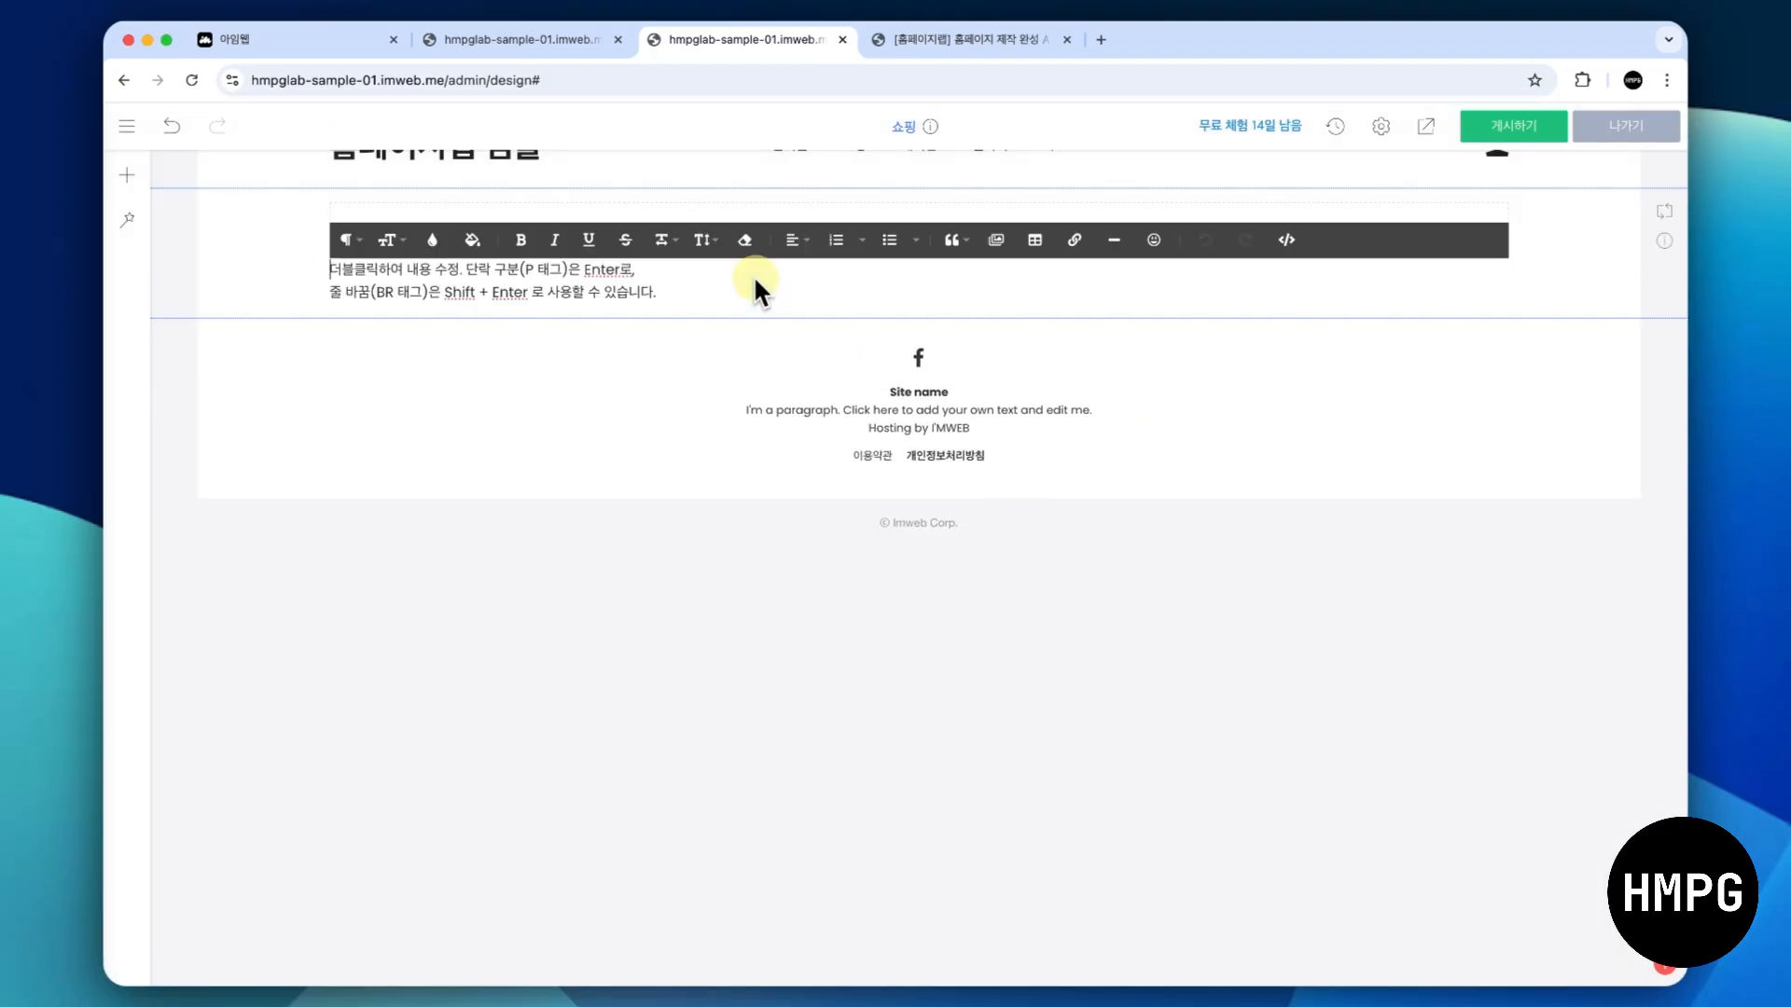
pyautogui.write('쇼핑')
pyautogui.press('super+a')
pyautogui.click(793, 244)
pyautogui.click(798, 298)
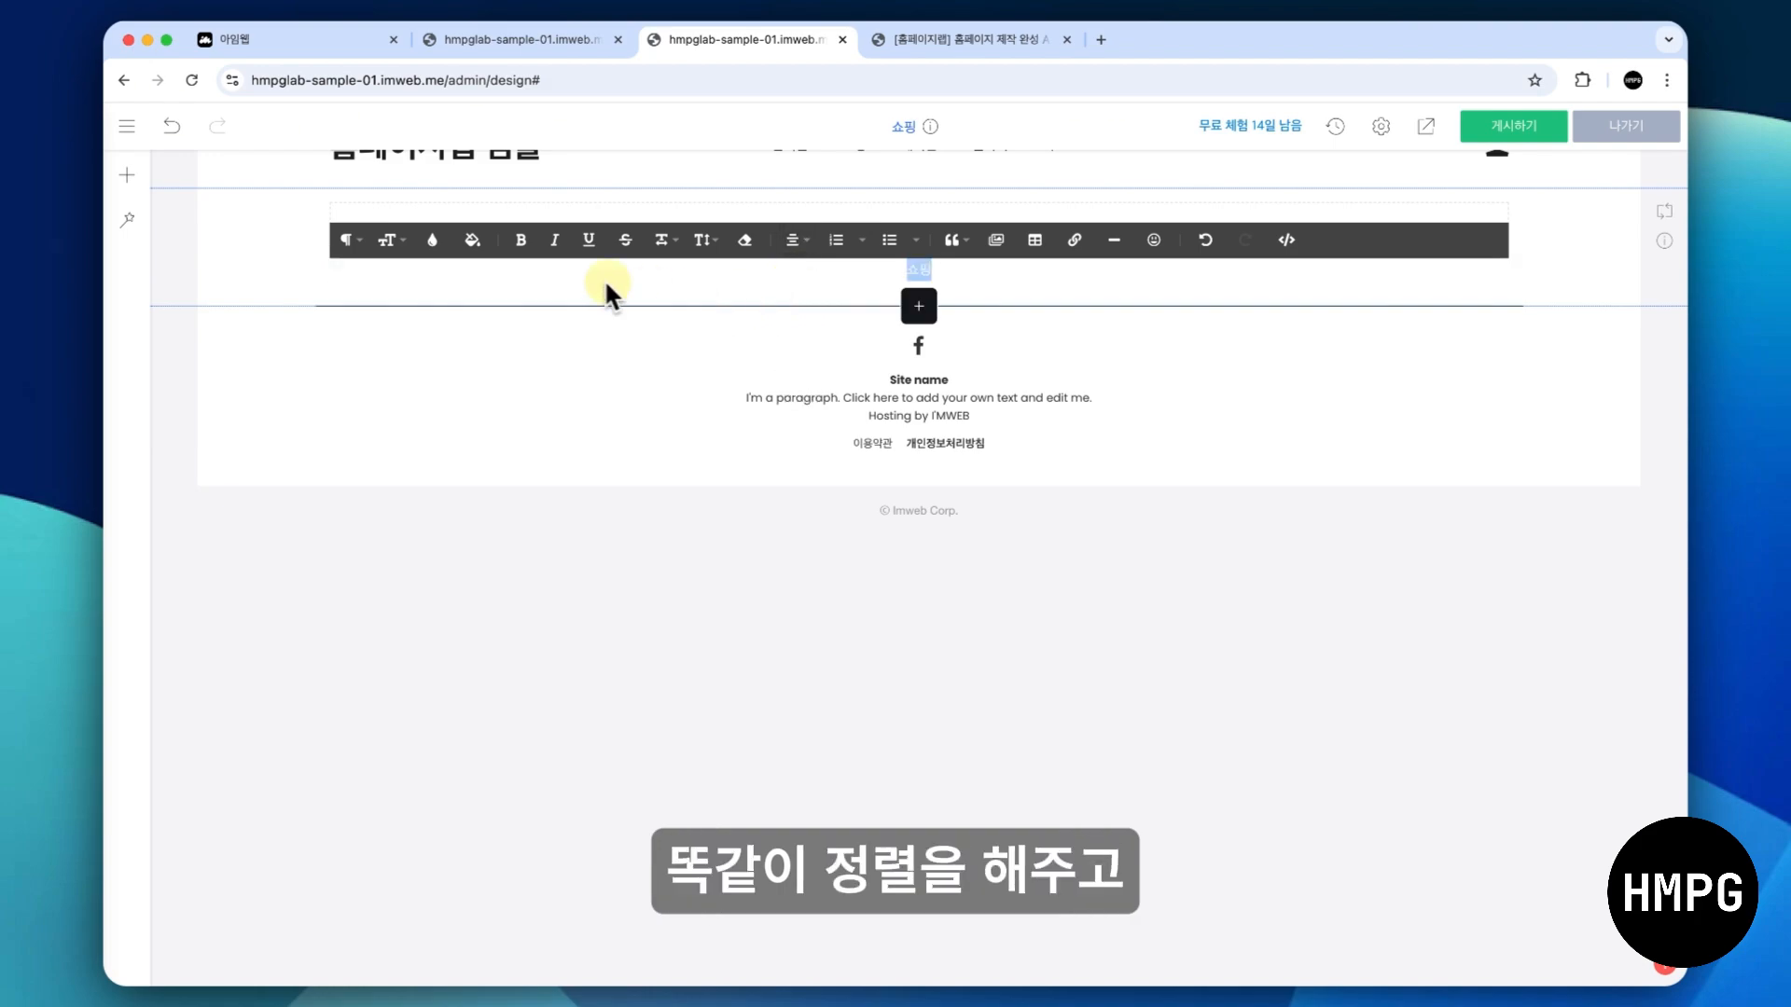
# - Format the 쇼핑 title text as bold with font size 48 and finish editing it
pyautogui.click(389, 240)
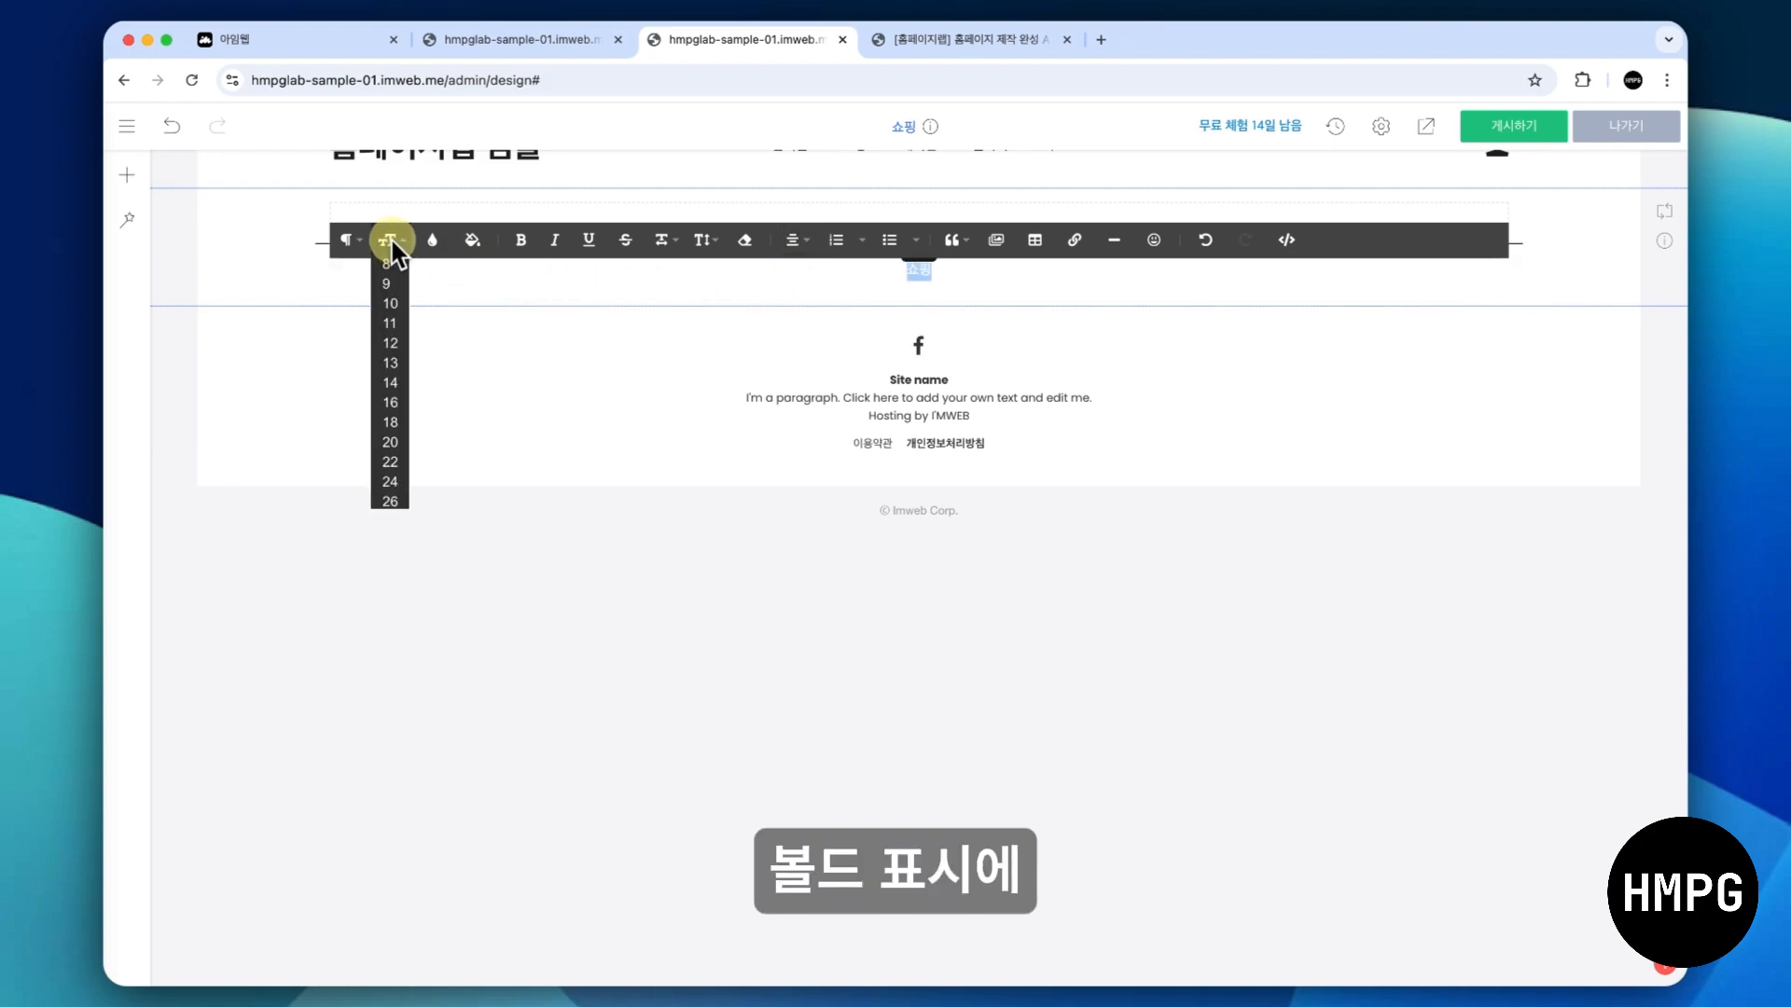
pyautogui.scroll(-5, 384, 415)
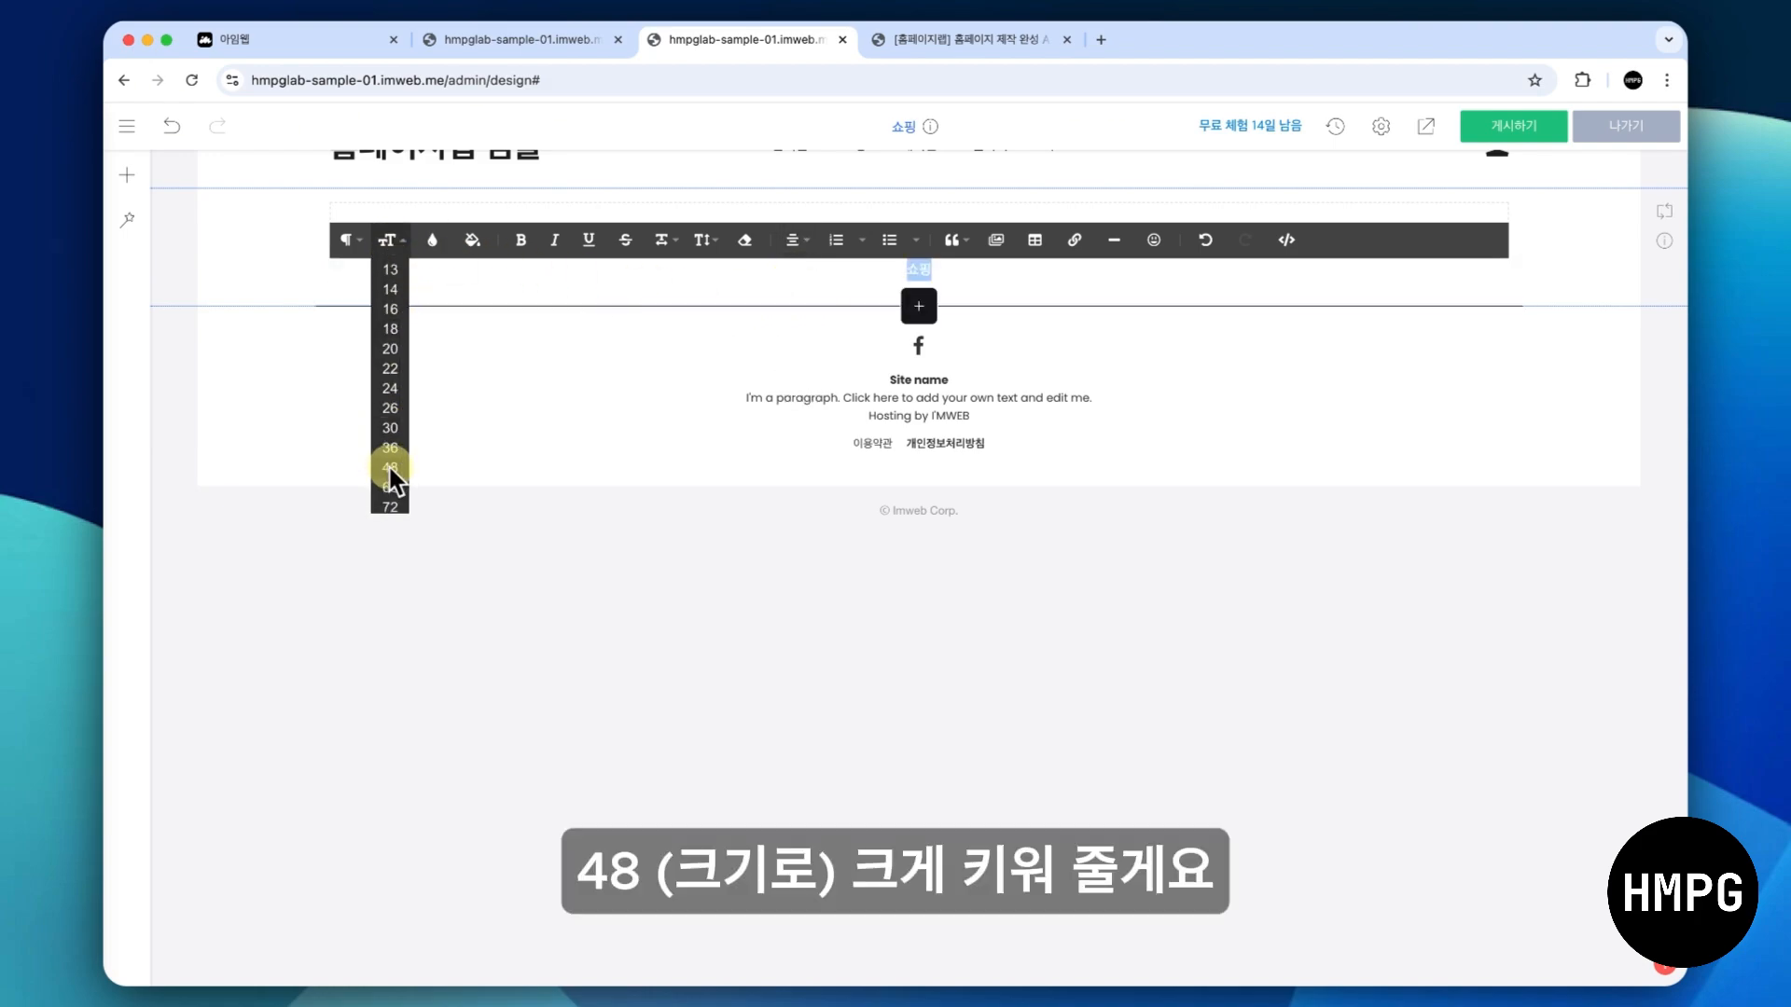
pyautogui.click(390, 467)
pyautogui.click(319, 429)
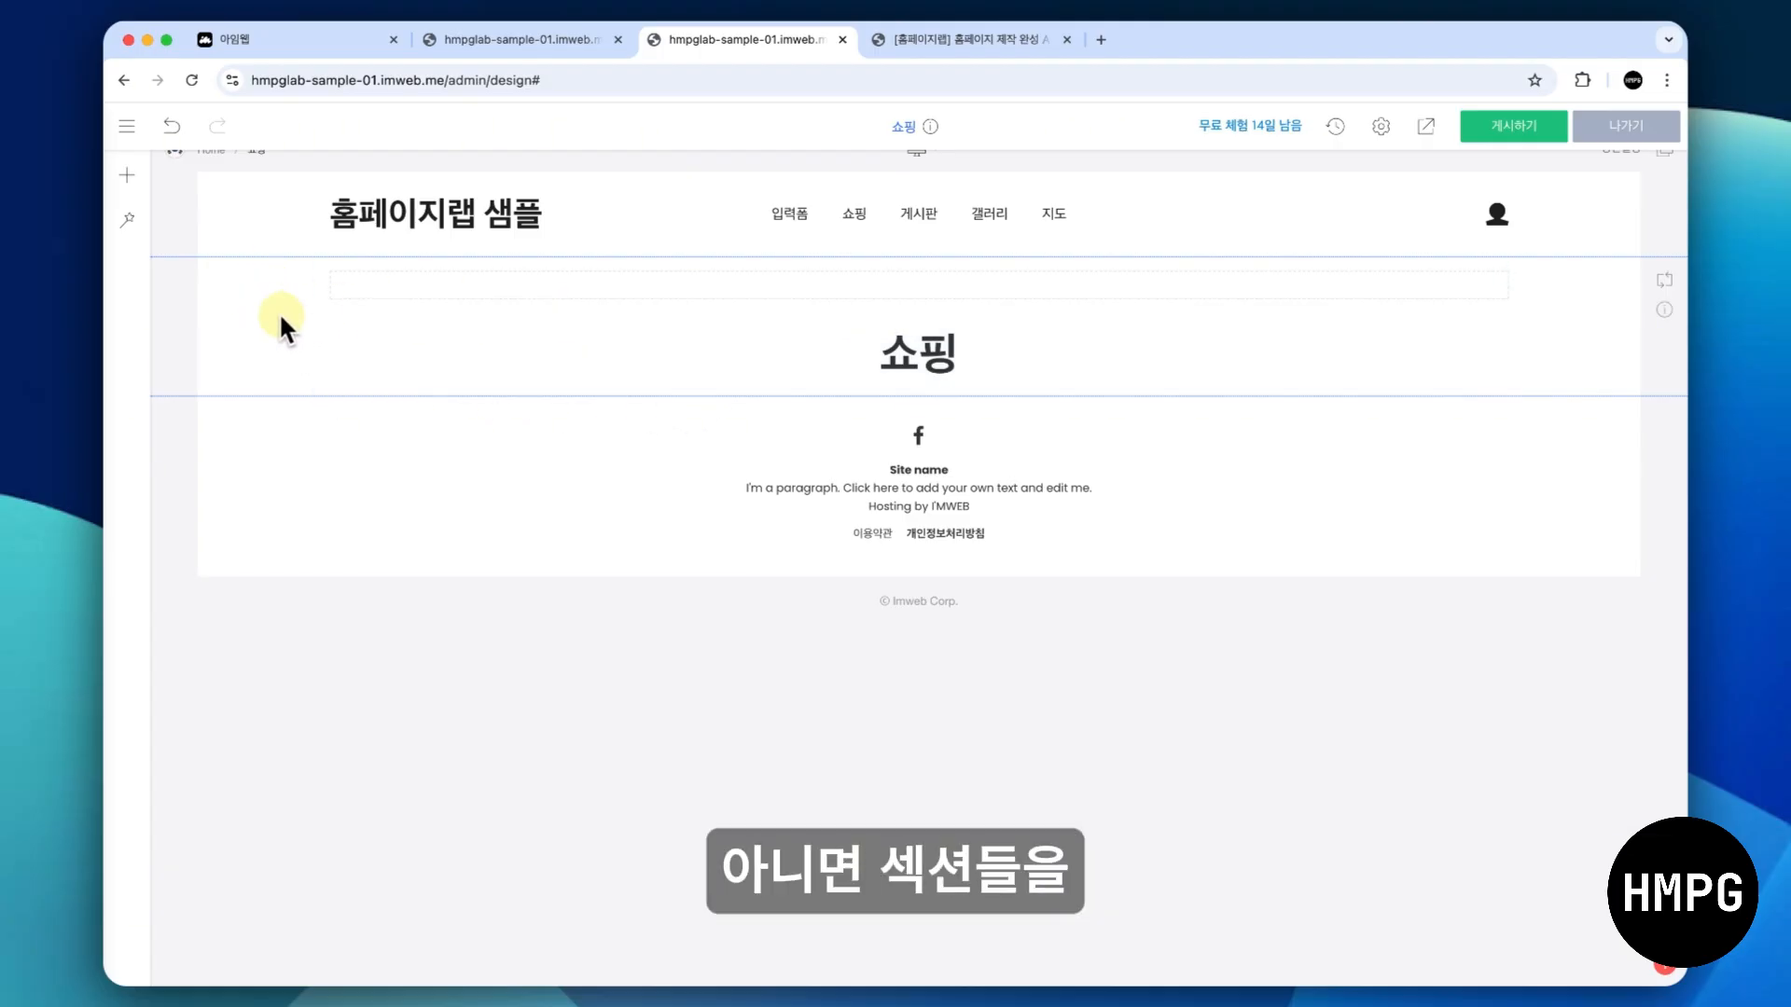
pyautogui.rightClick(255, 317)
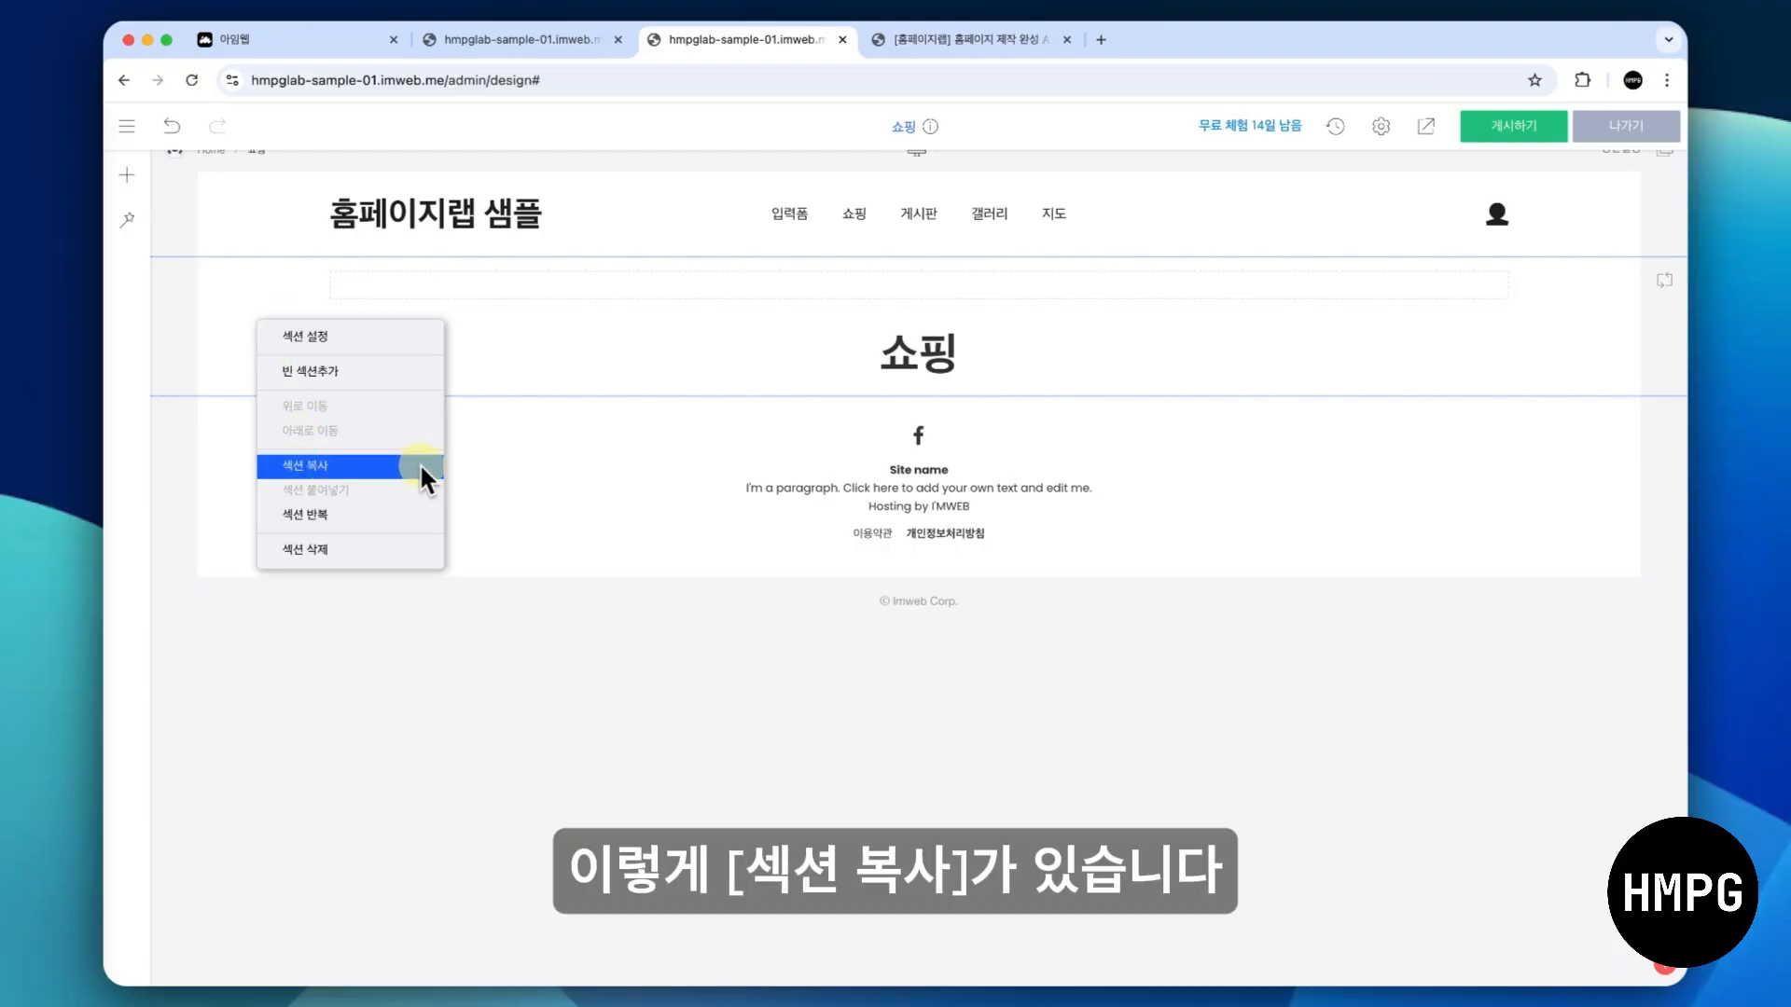
pyautogui.click(232, 270)
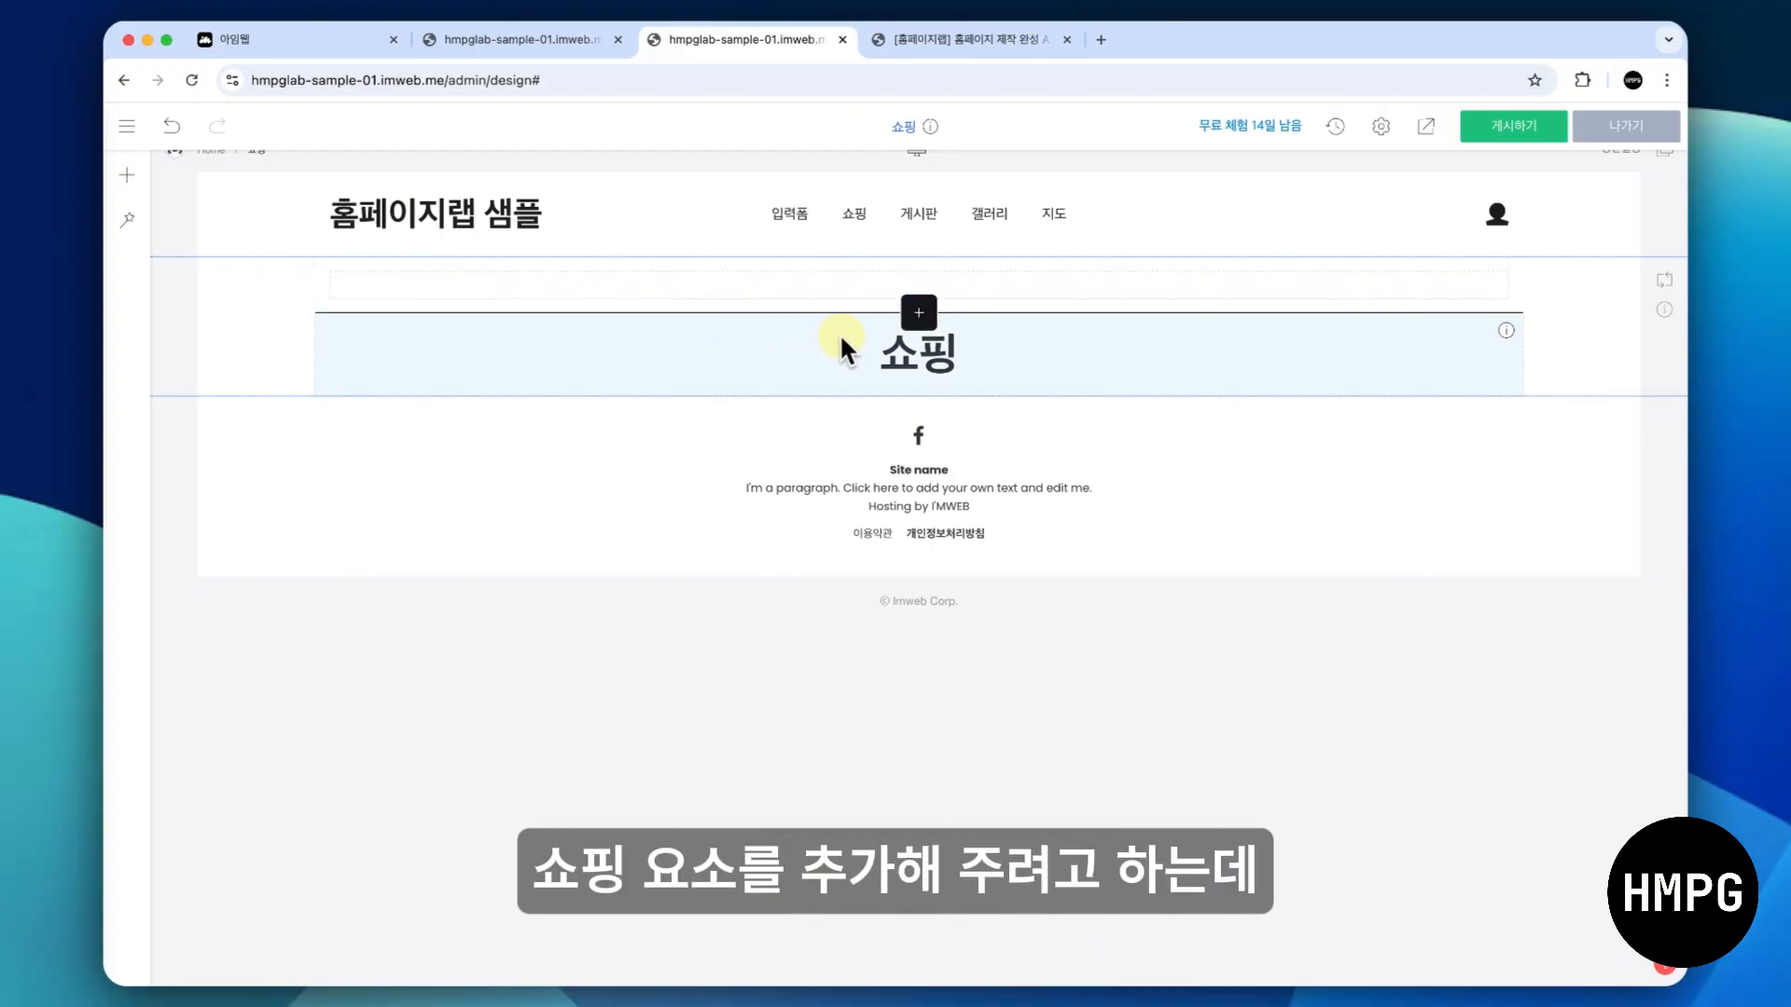
# - Try to add a 쇼핑 widget below the 쇼핑 title
pyautogui.click(921, 388)
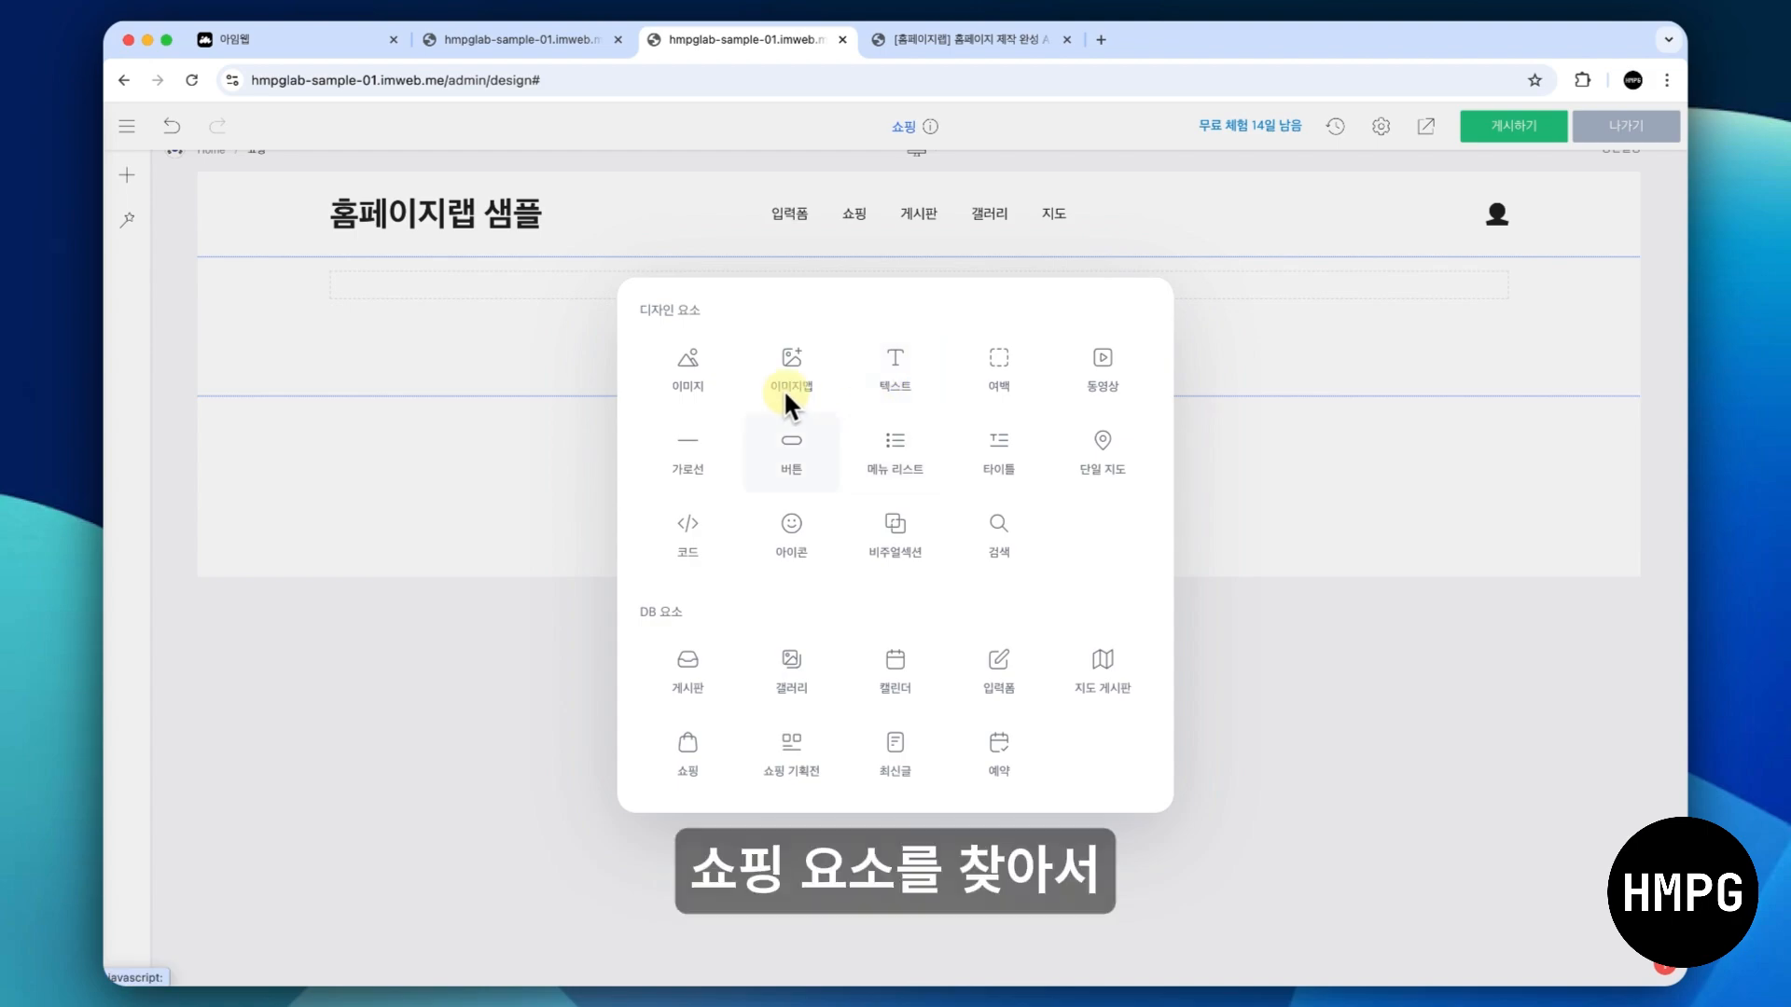
pyautogui.click(690, 746)
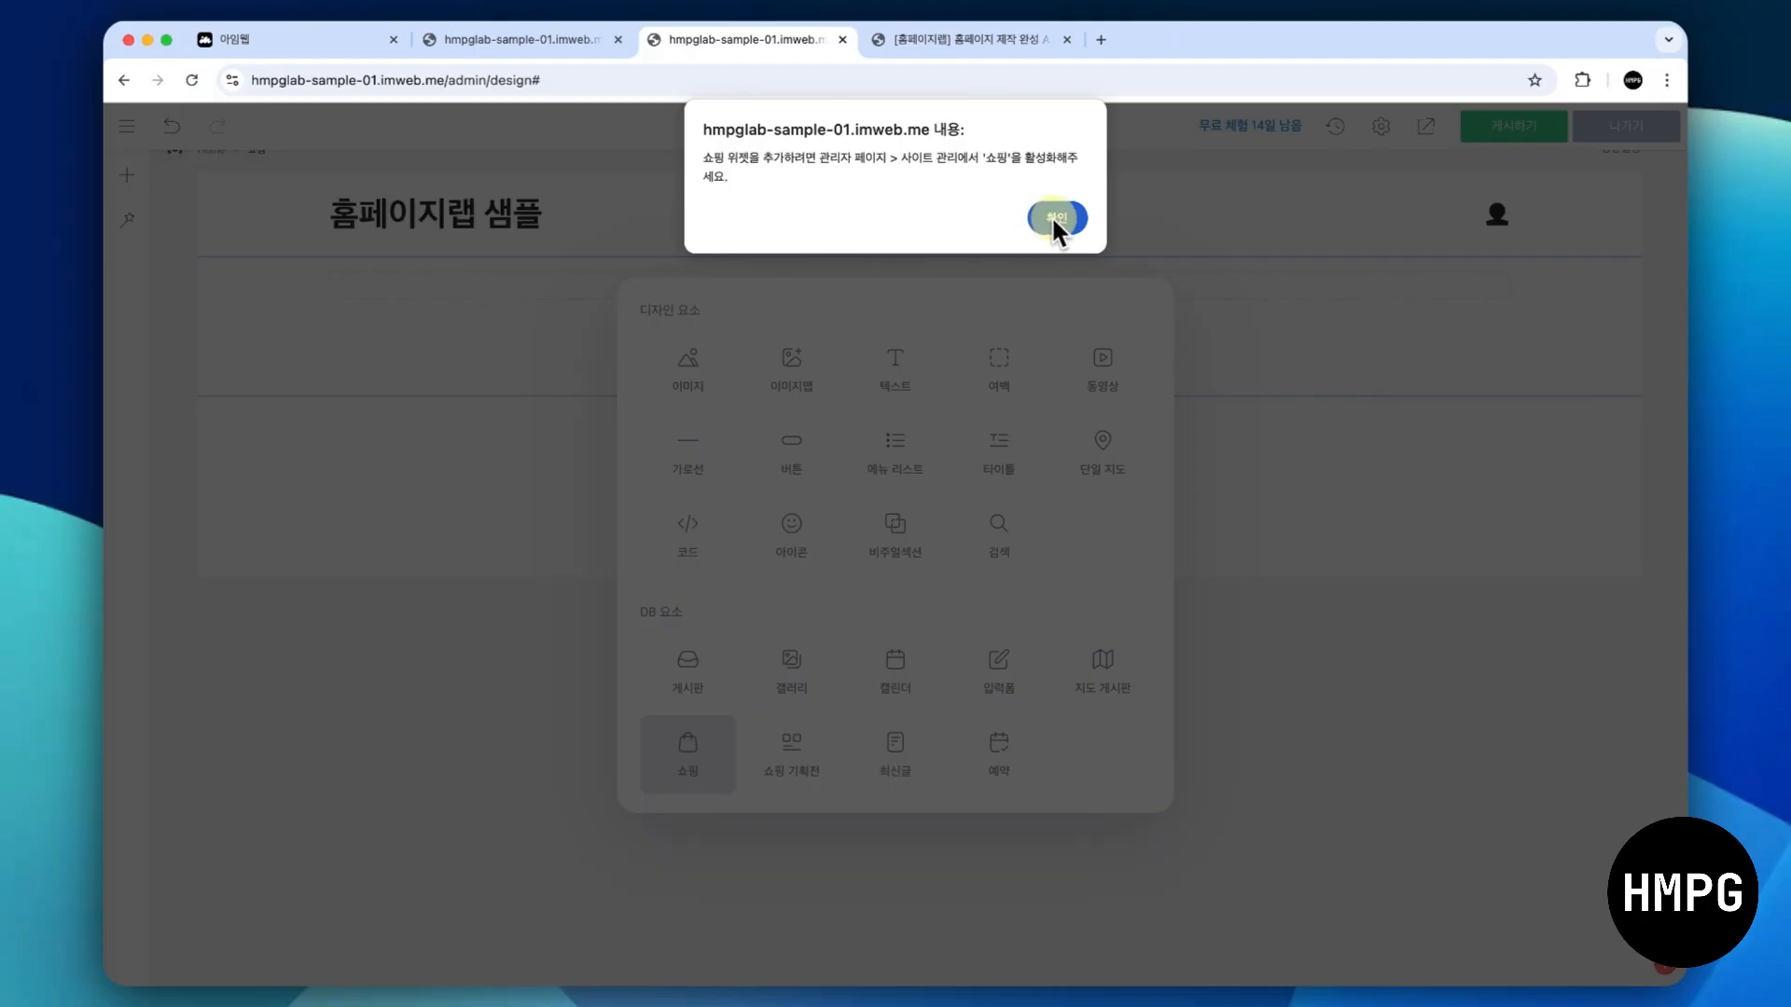
# - Enable the 쇼핑 feature in the site admin's shopping and reservation feature settings (쇼핑·예약 기능설정)
pyautogui.click(510, 33)
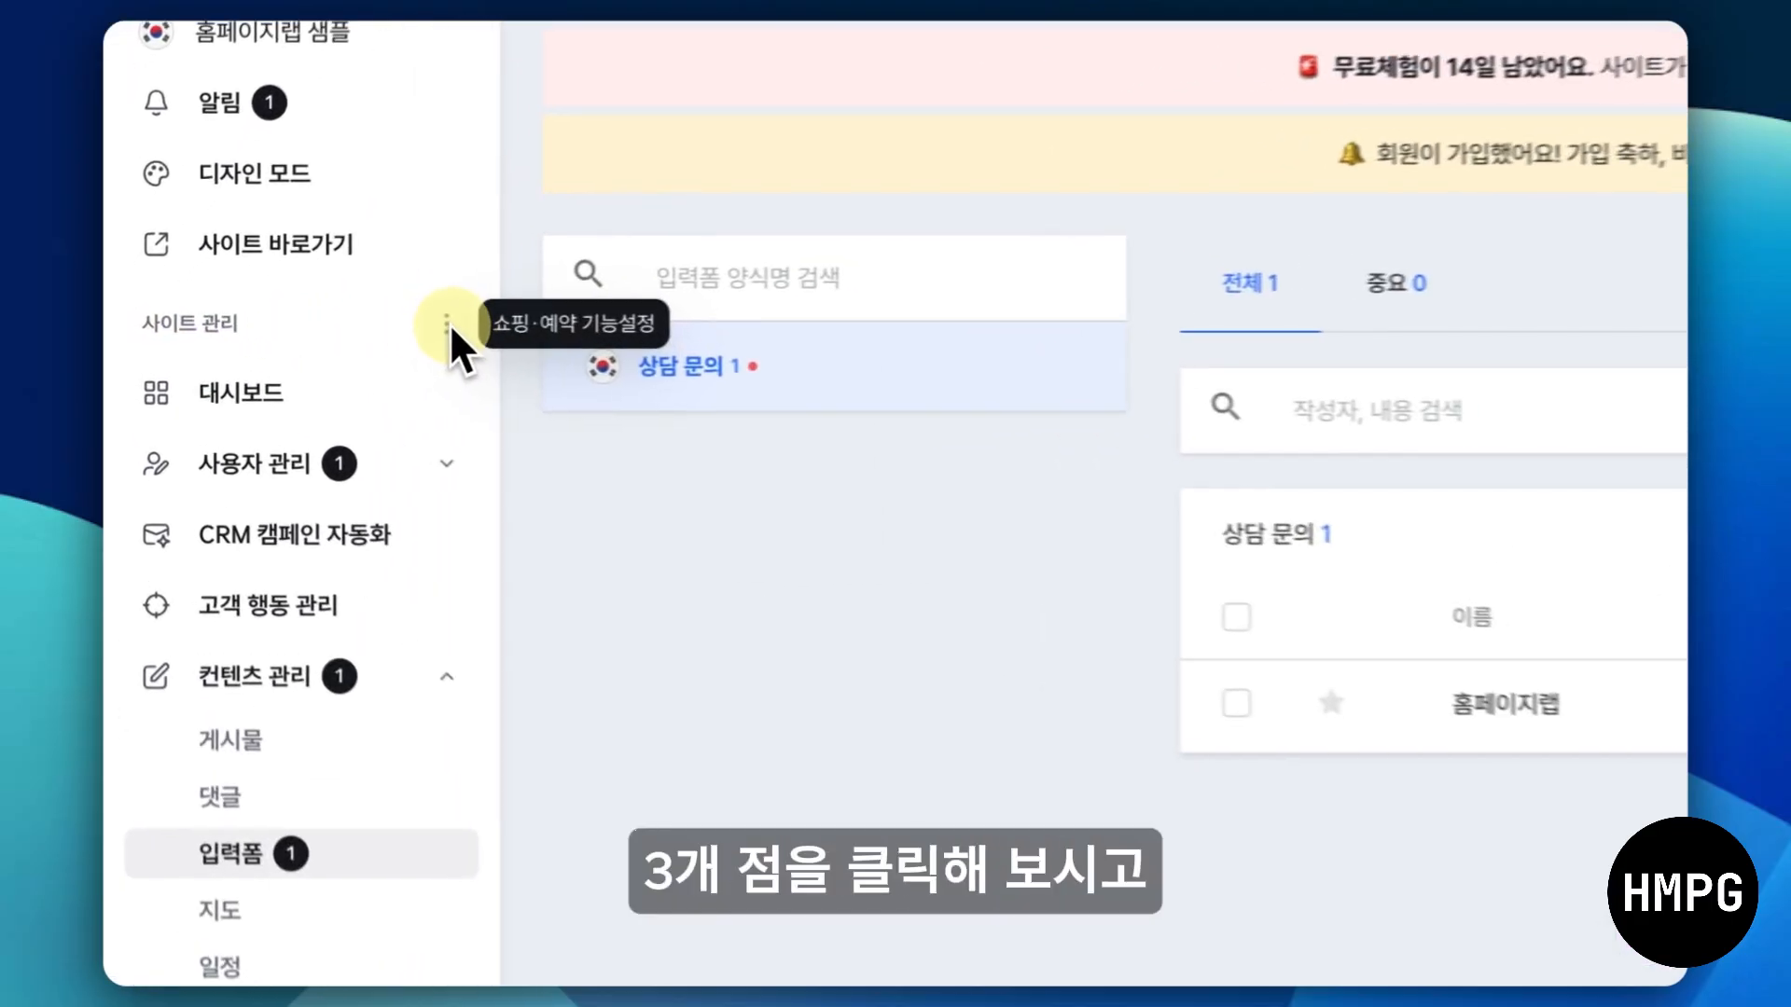
pyautogui.click(300, 332)
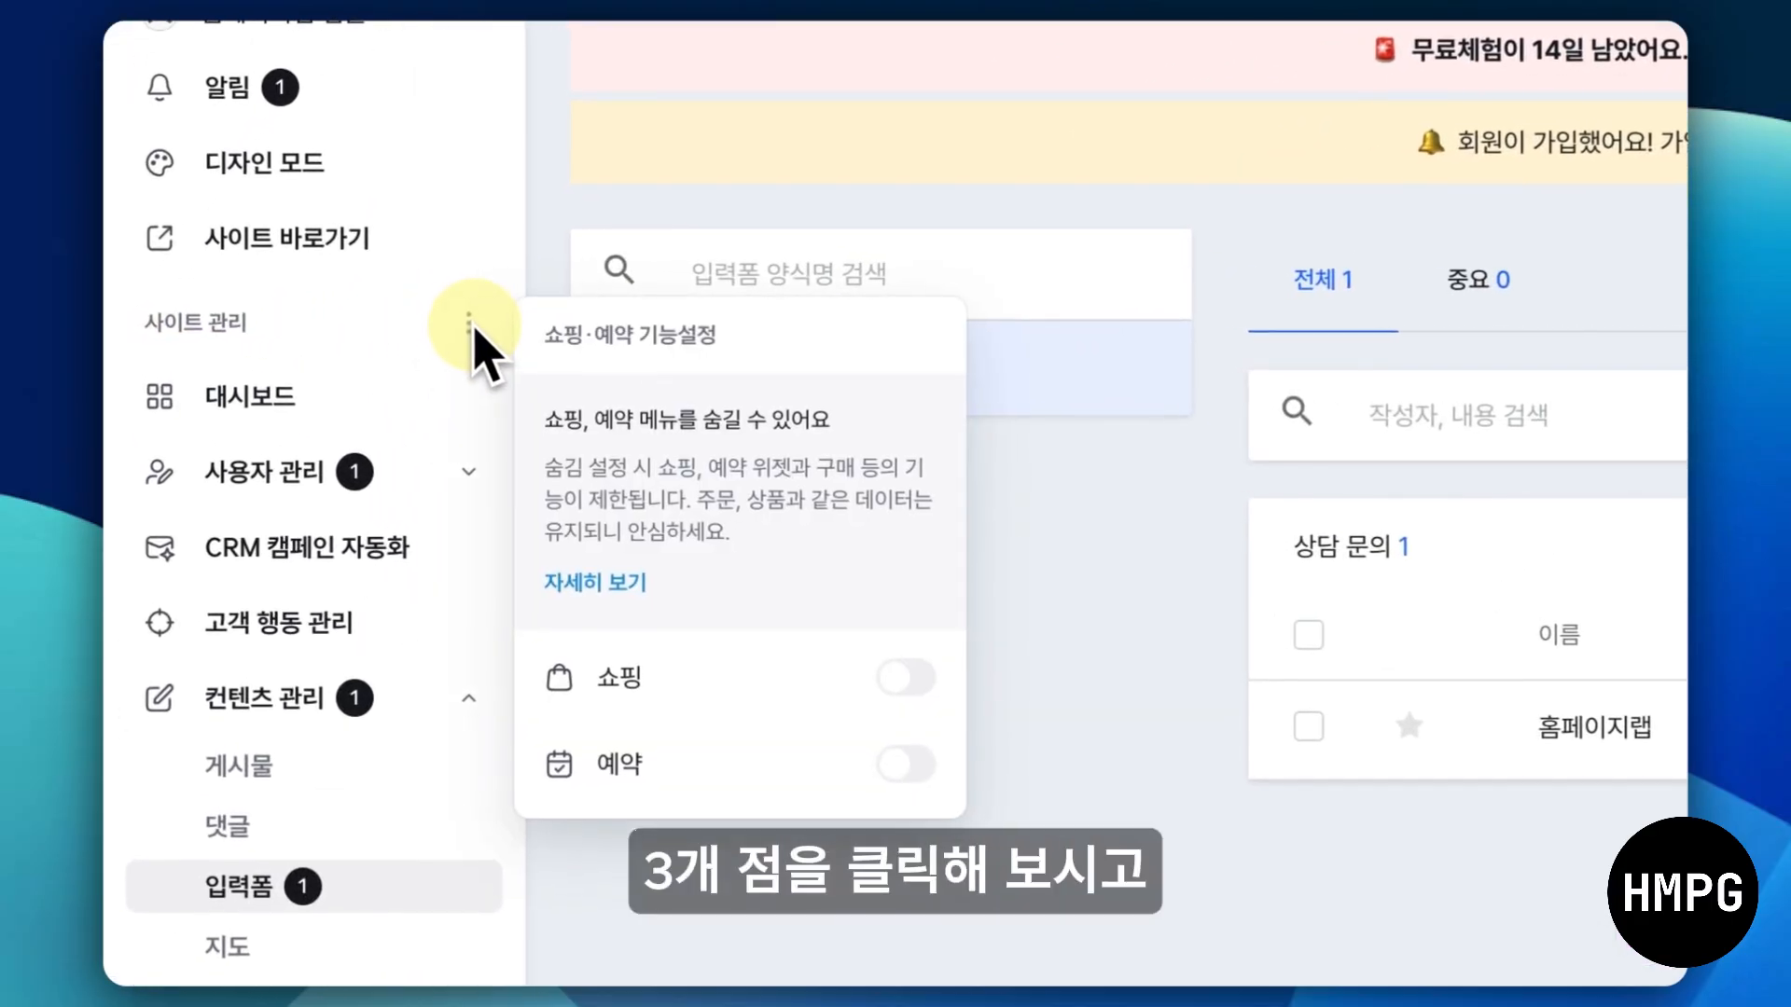
pyautogui.click(916, 681)
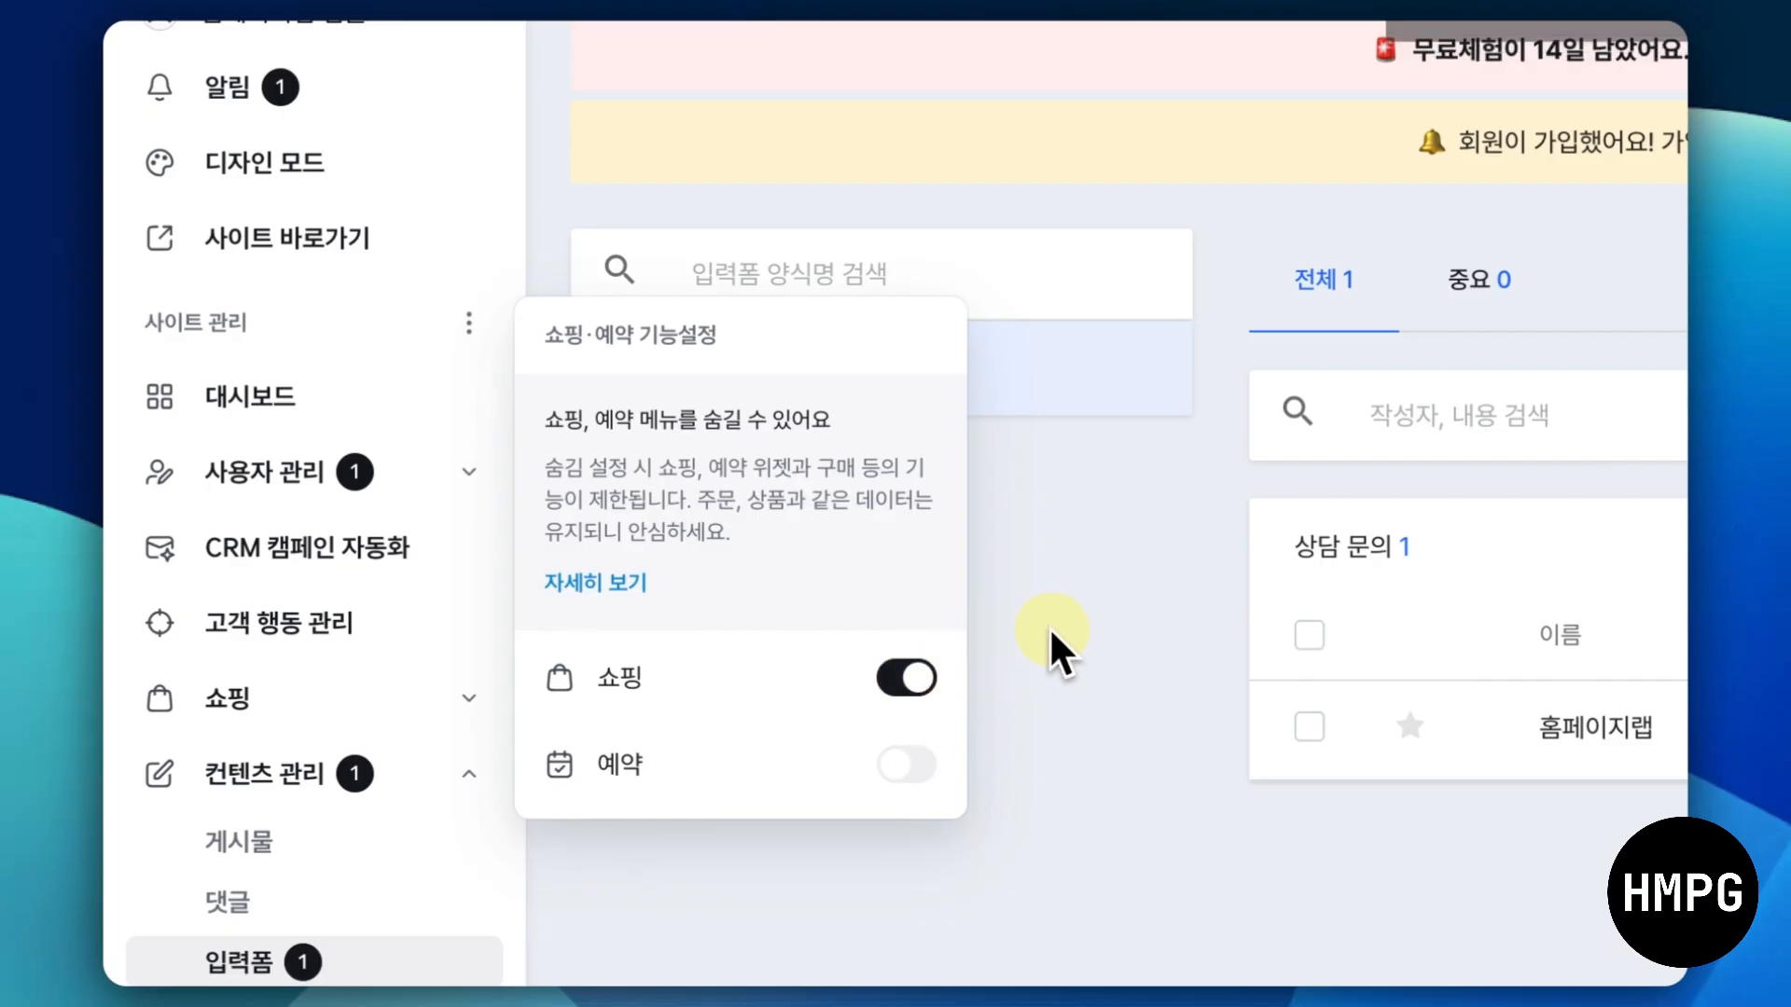
pyautogui.click(1044, 644)
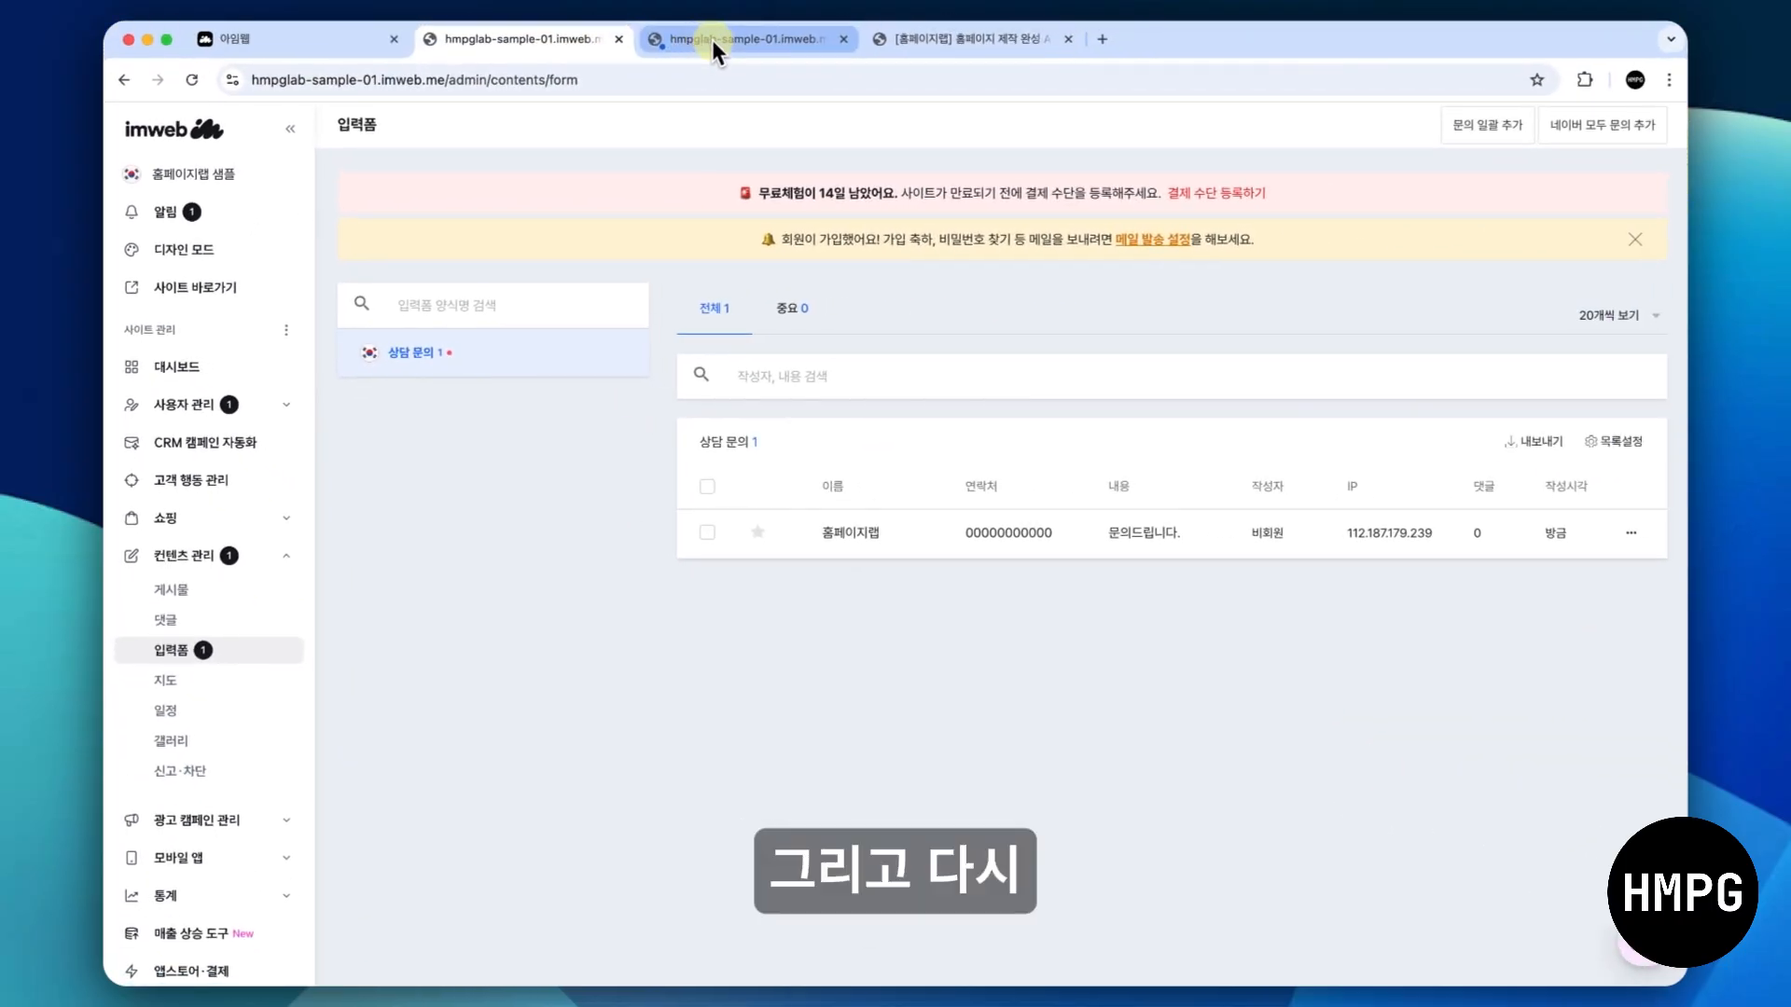
# - Return to the design editor, dismiss the alert and add a 쇼핑 widget below the 쇼핑 title
pyautogui.click(711, 39)
pyautogui.click(1063, 221)
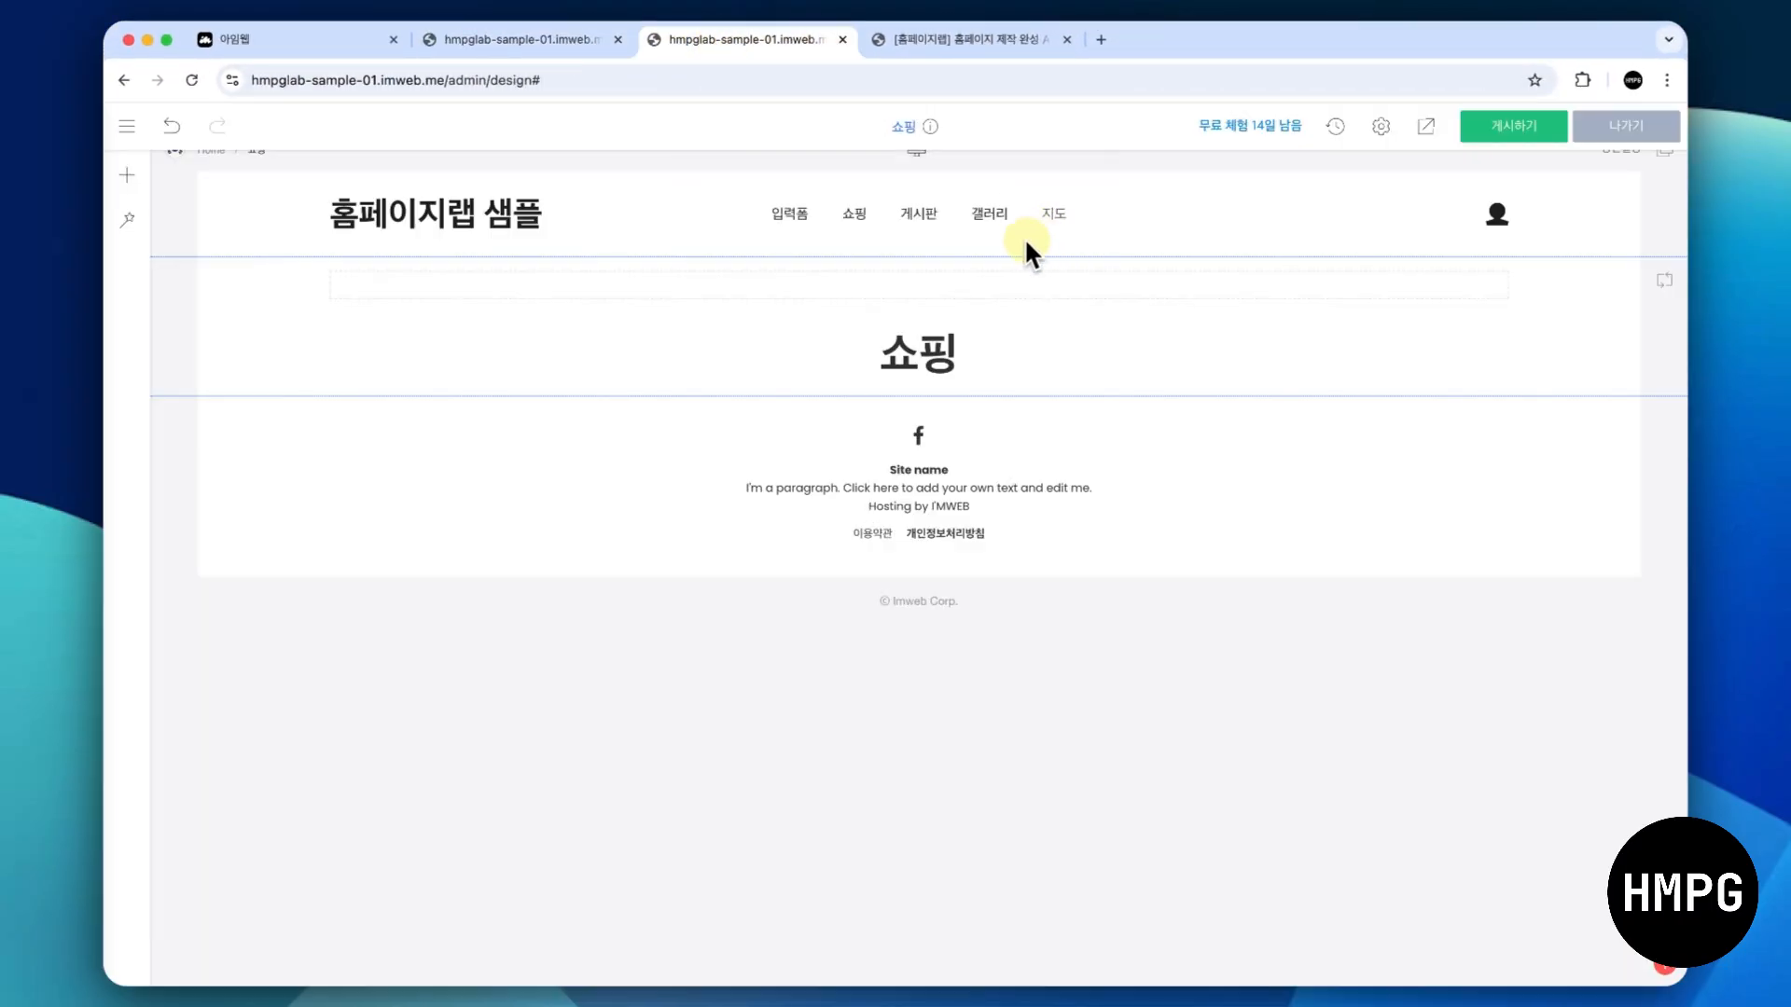
pyautogui.click(923, 394)
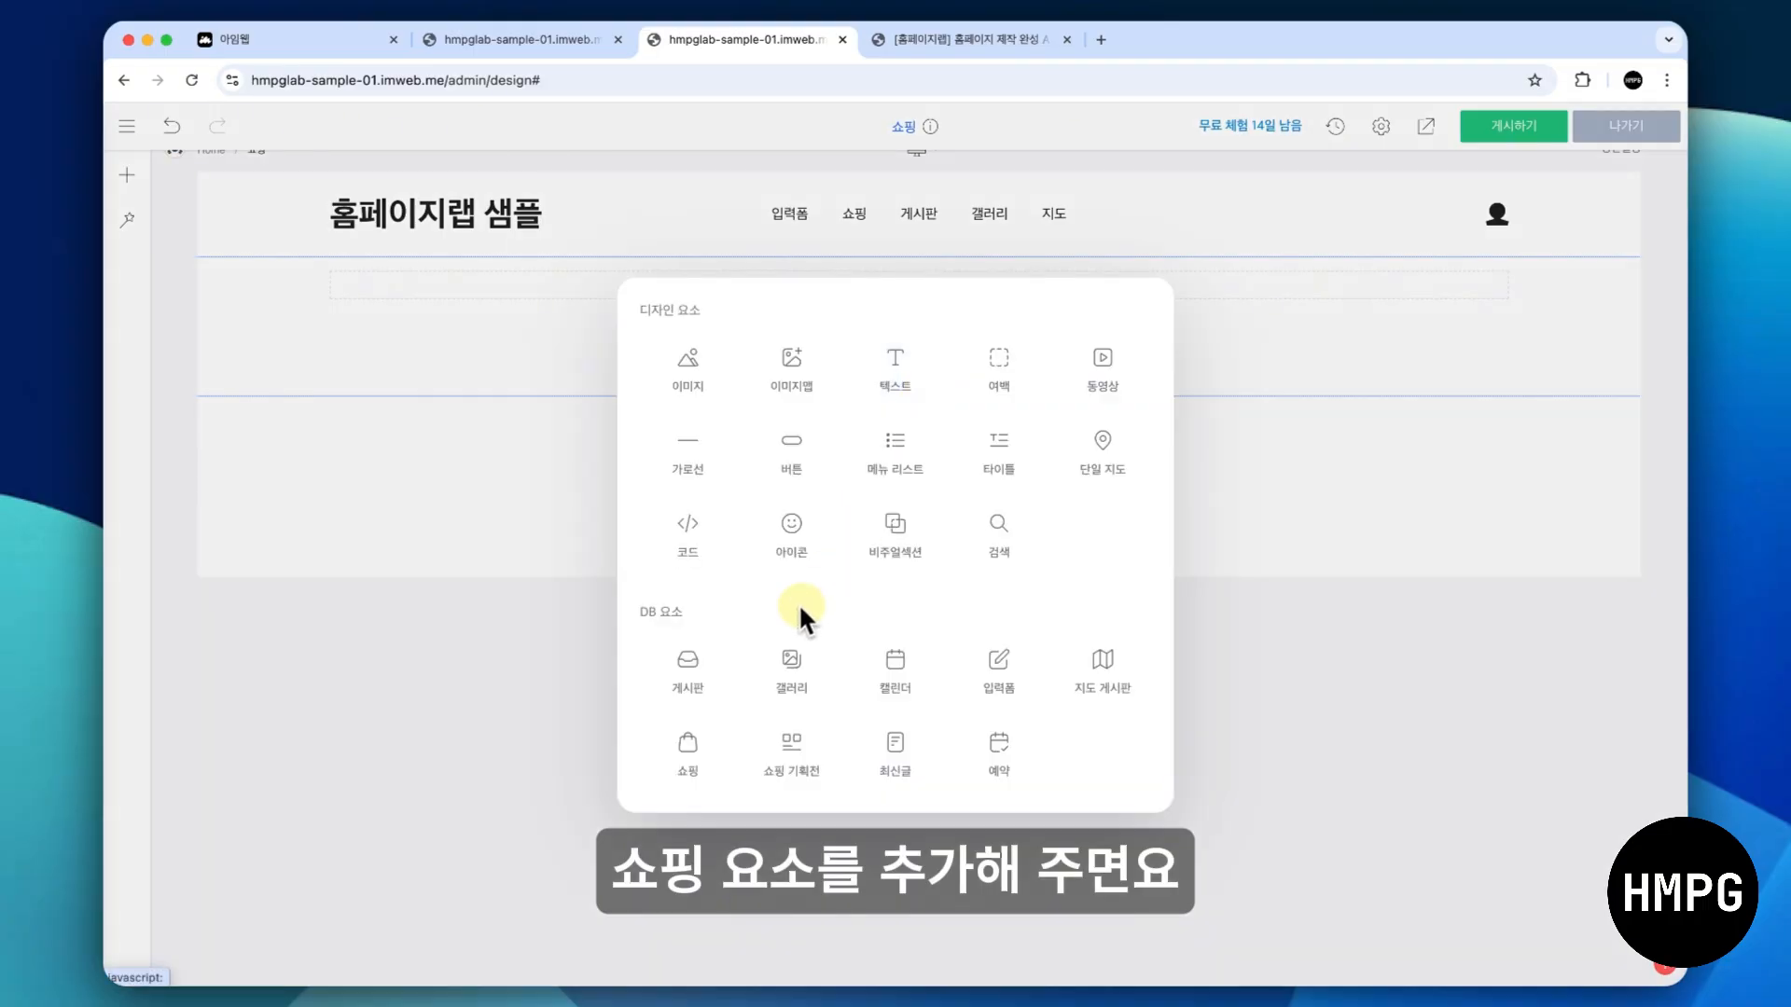
pyautogui.click(697, 753)
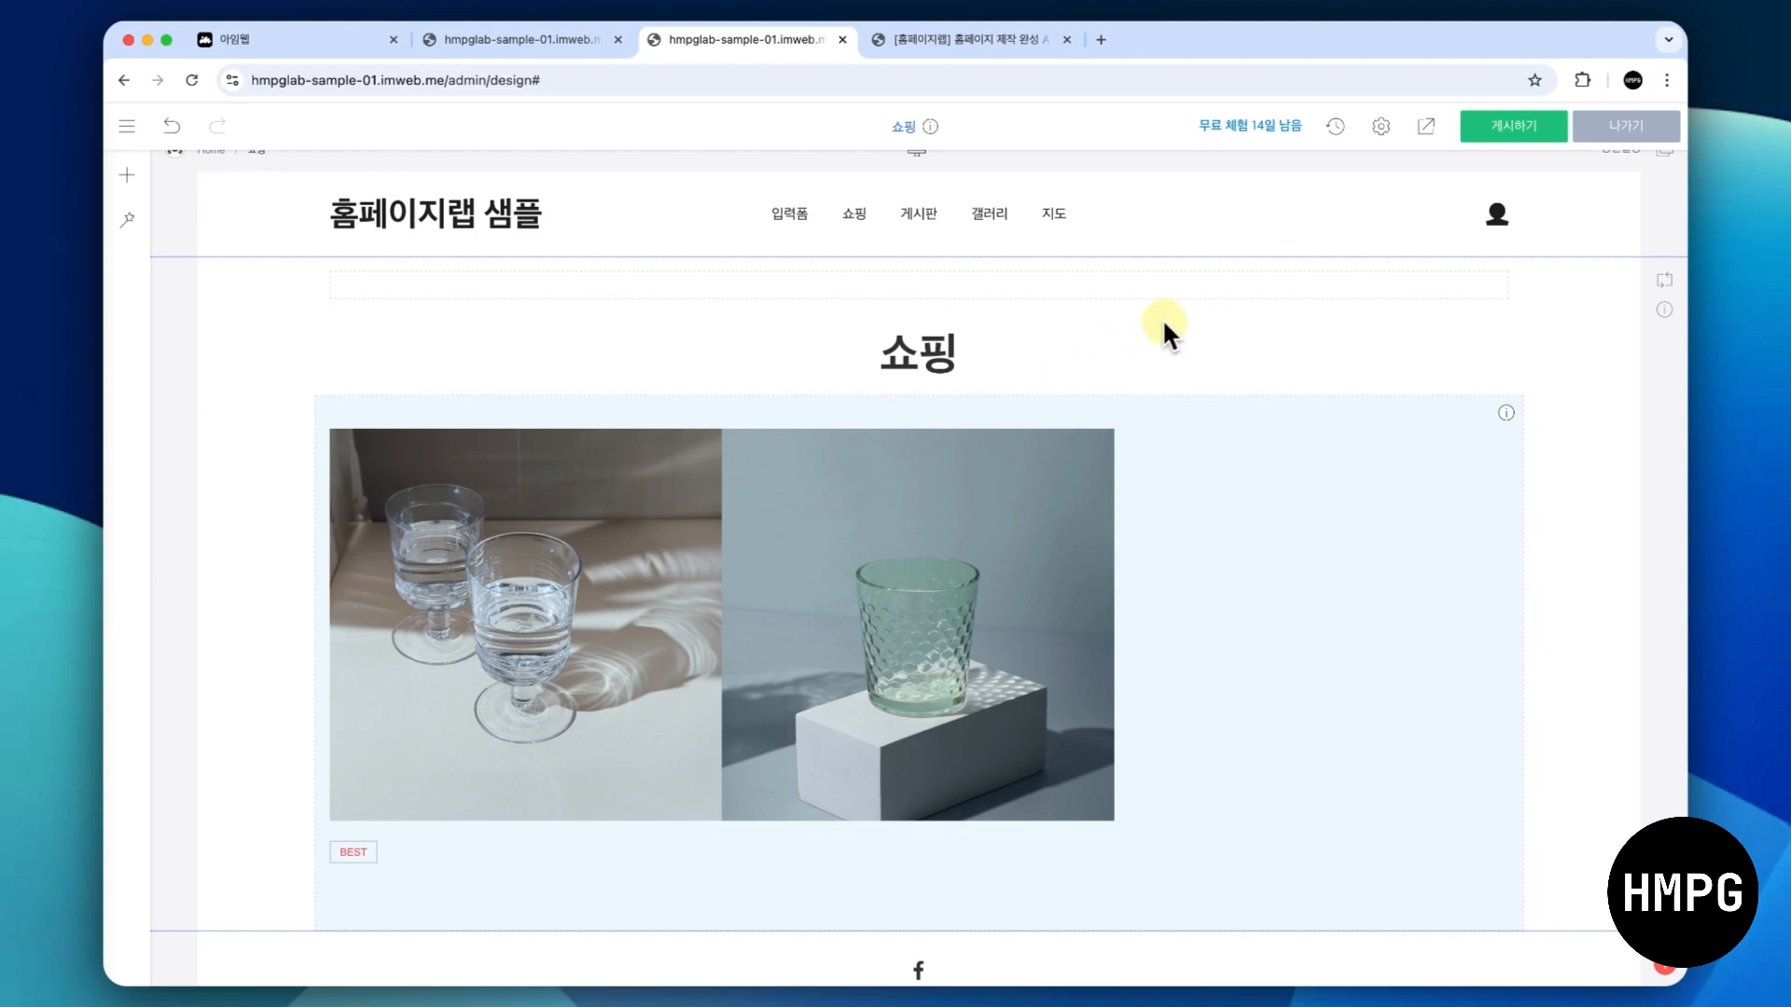
# - Preview the 쇼핑 page and look through the detail page of the product with the two stemmed glasses
pyautogui.click(1425, 130)
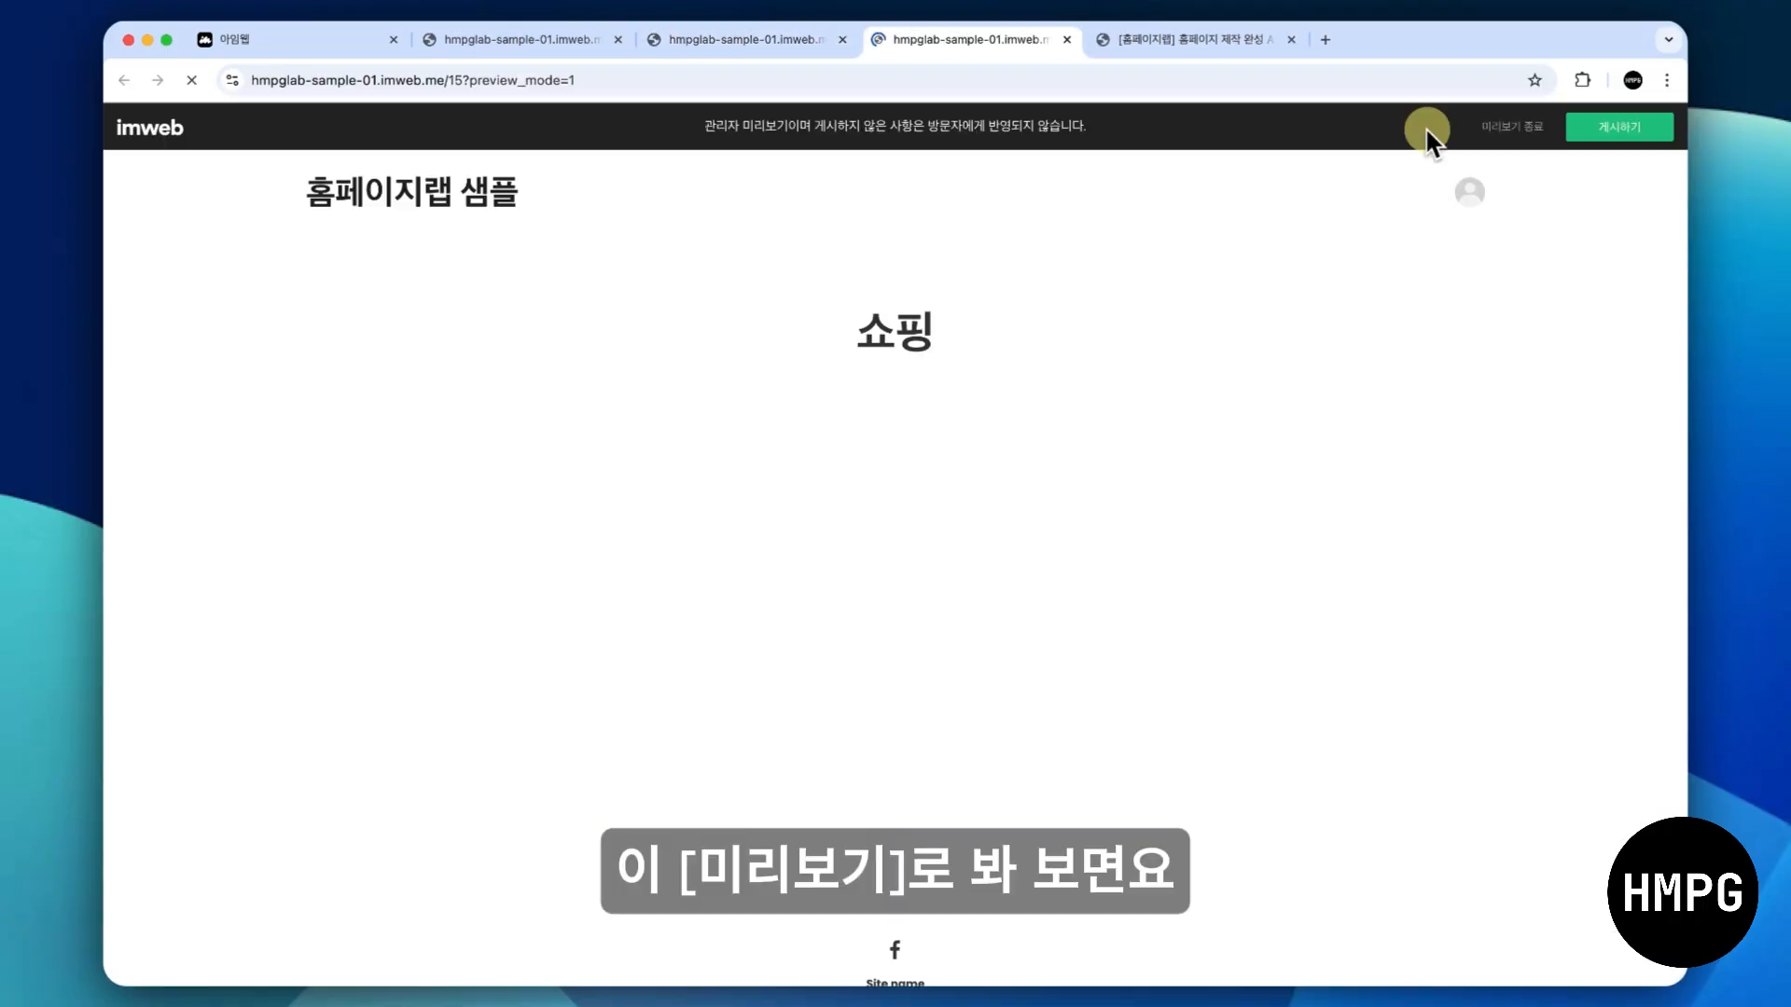
pyautogui.scroll(-2, 1120, 237)
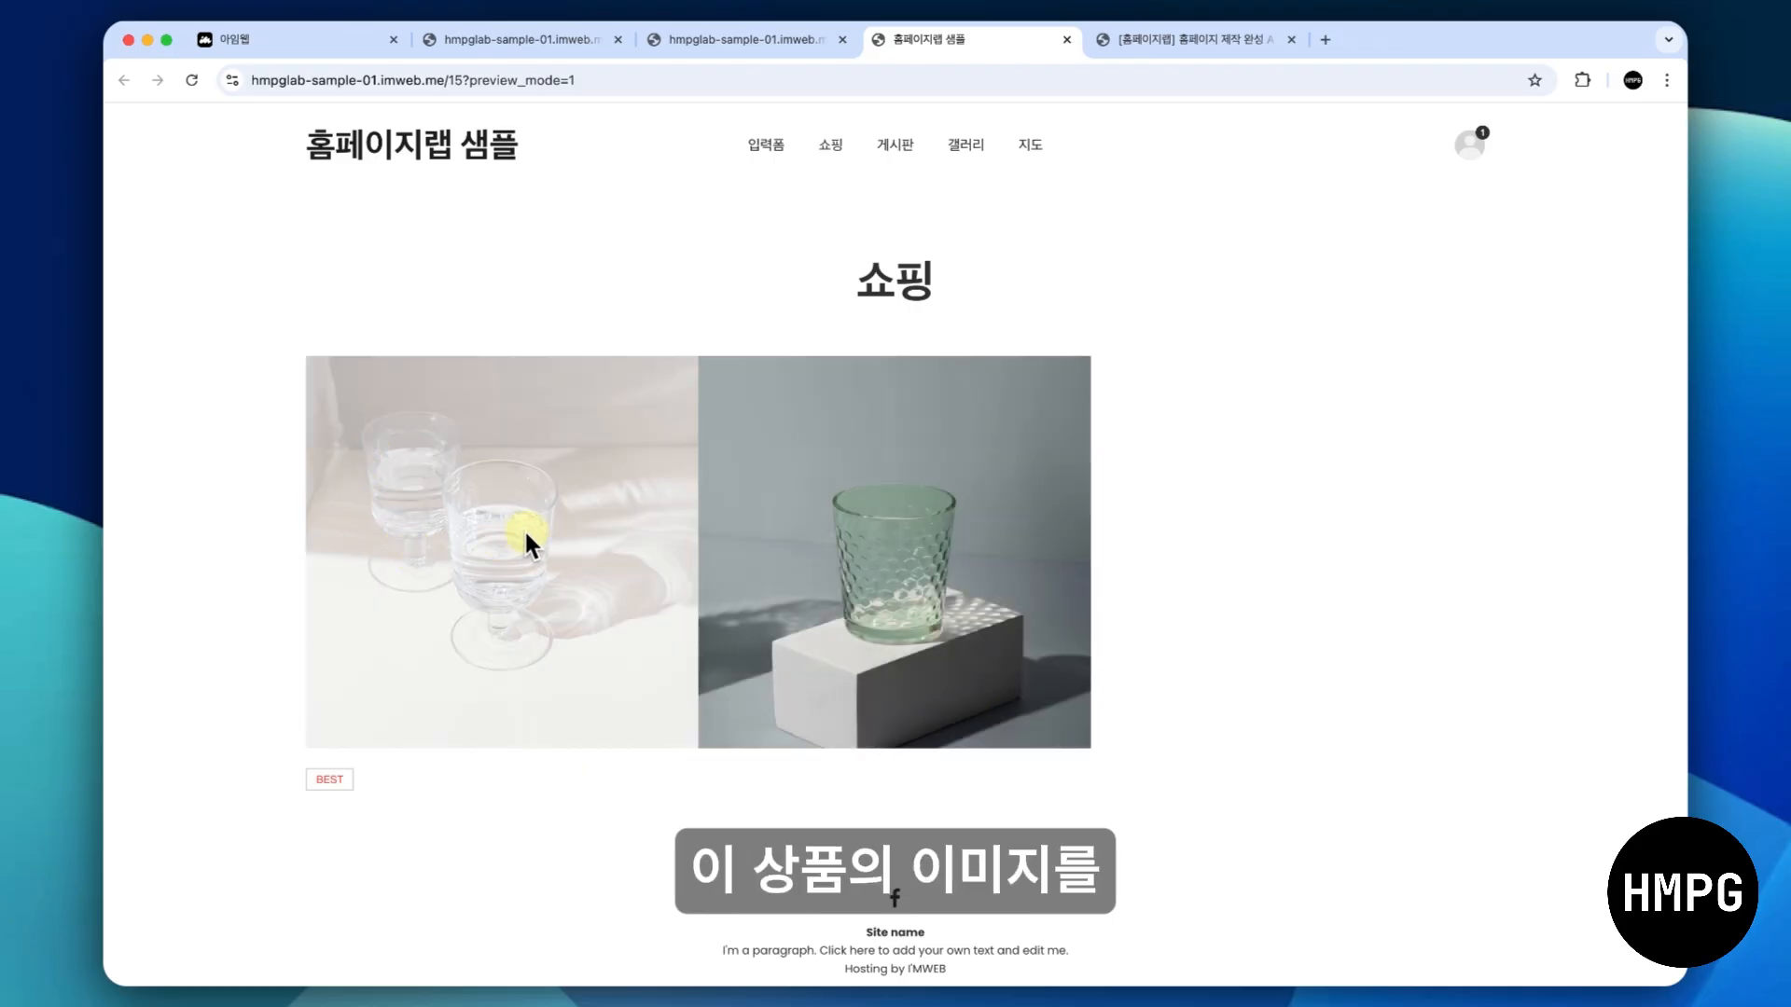
pyautogui.click(533, 527)
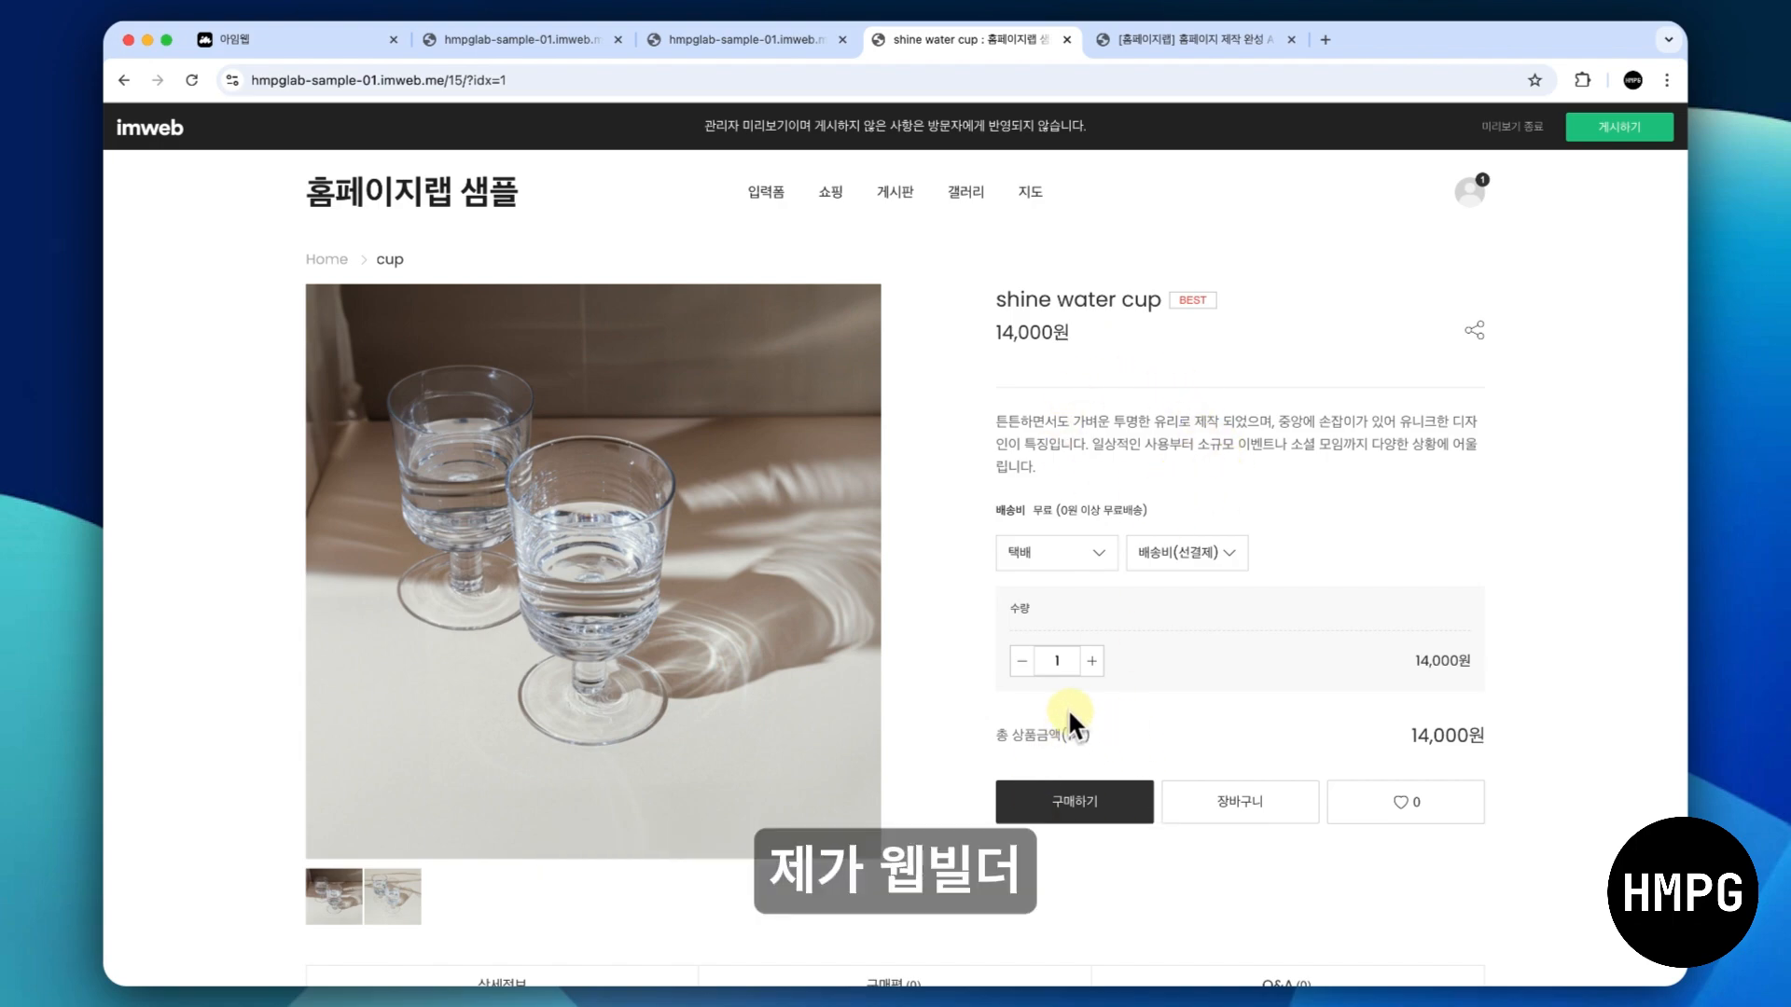
pyautogui.scroll(-15, 1069, 714)
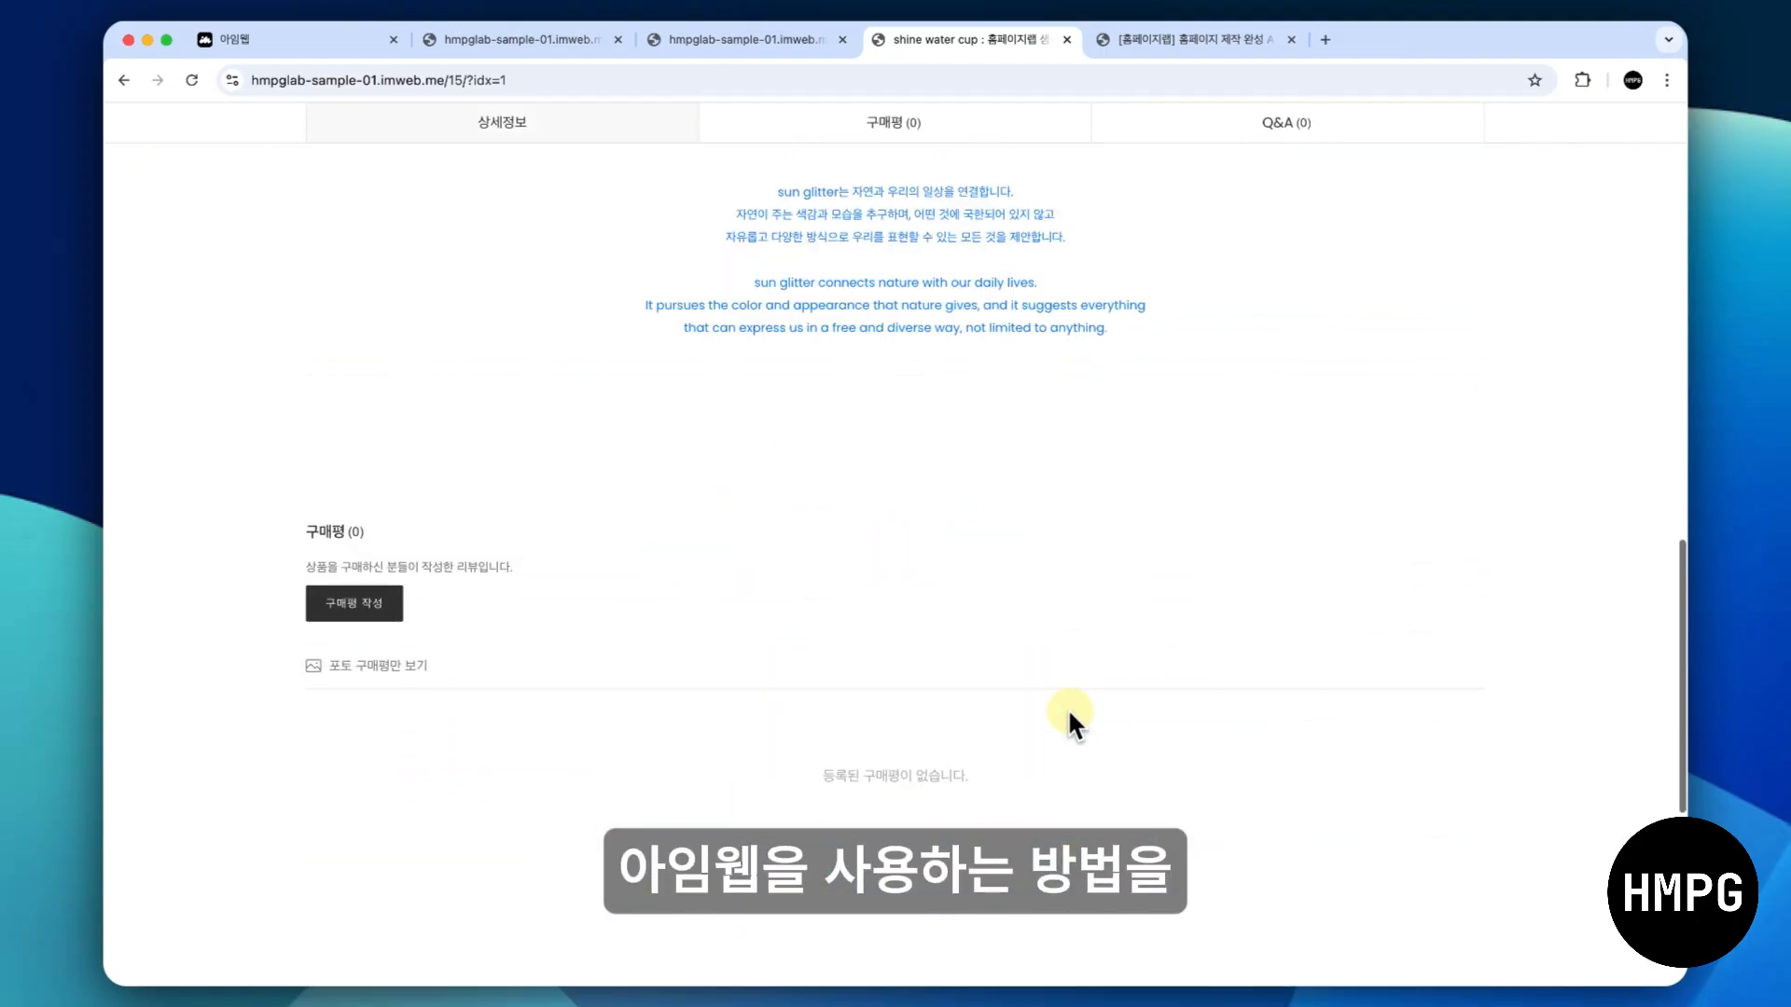
pyautogui.scroll(15, 1069, 717)
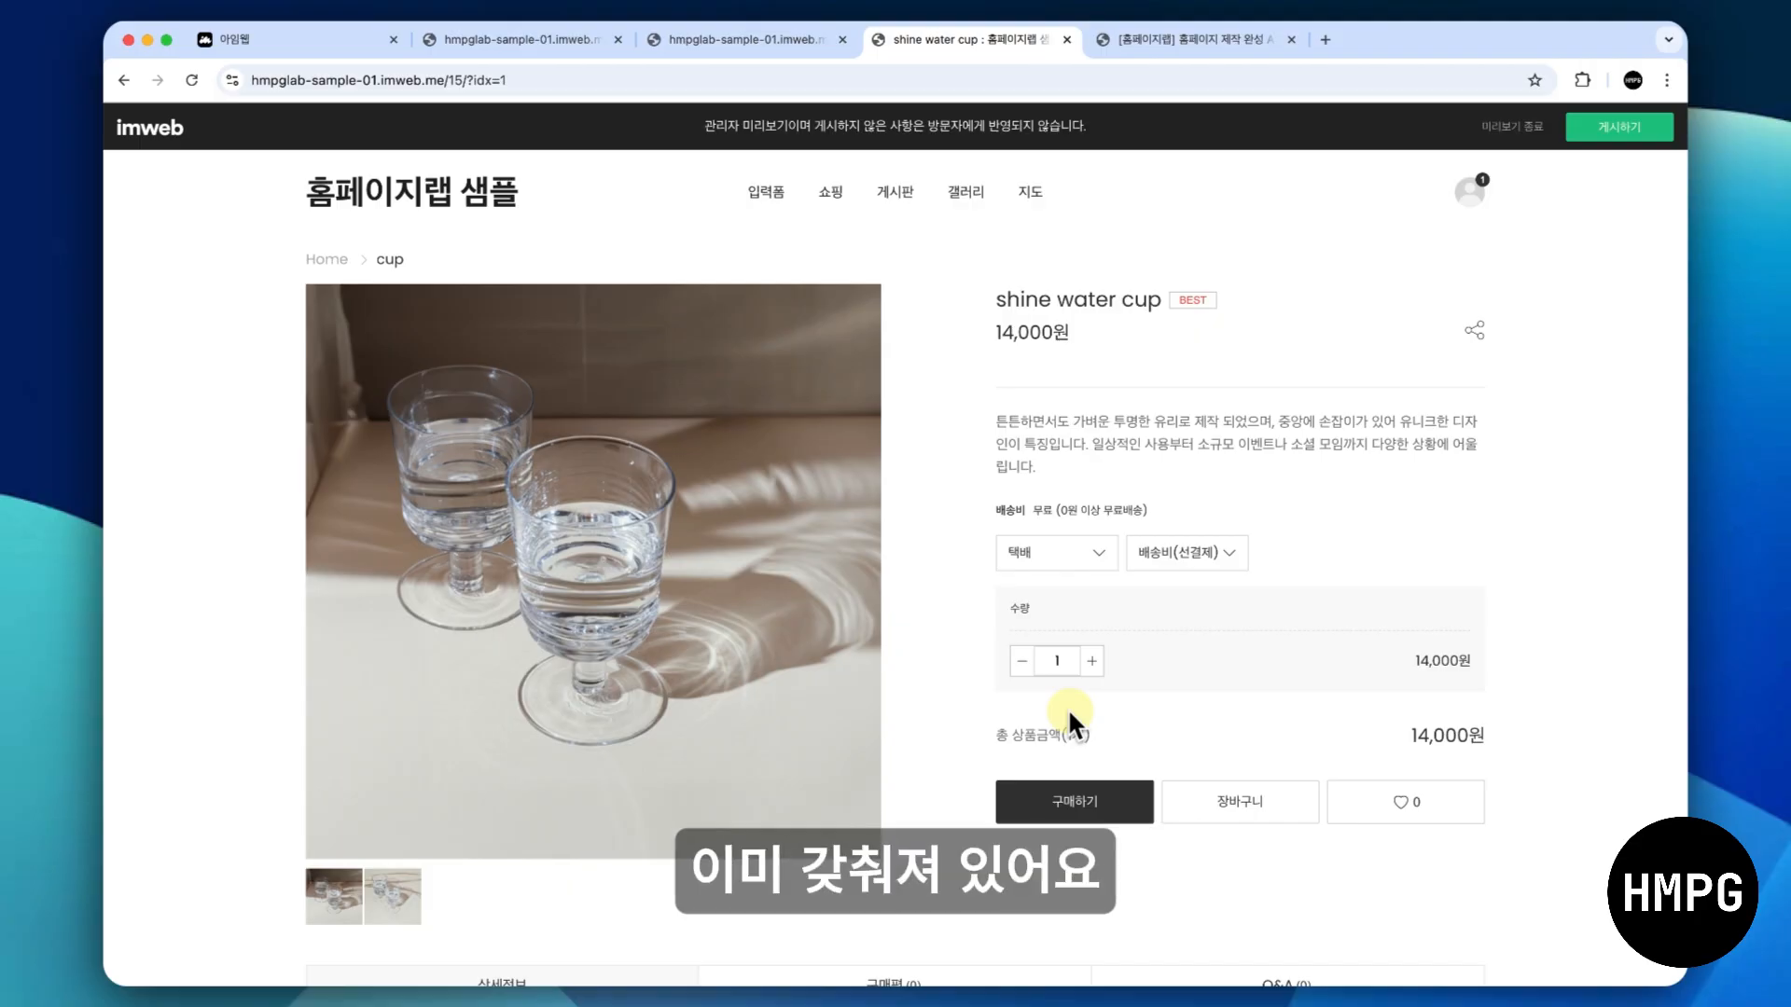
# - Return to the design editor and enable the 상품명, 상품가격 and 구매평 display options in the 쇼핑 widget's settings
pyautogui.click(720, 41)
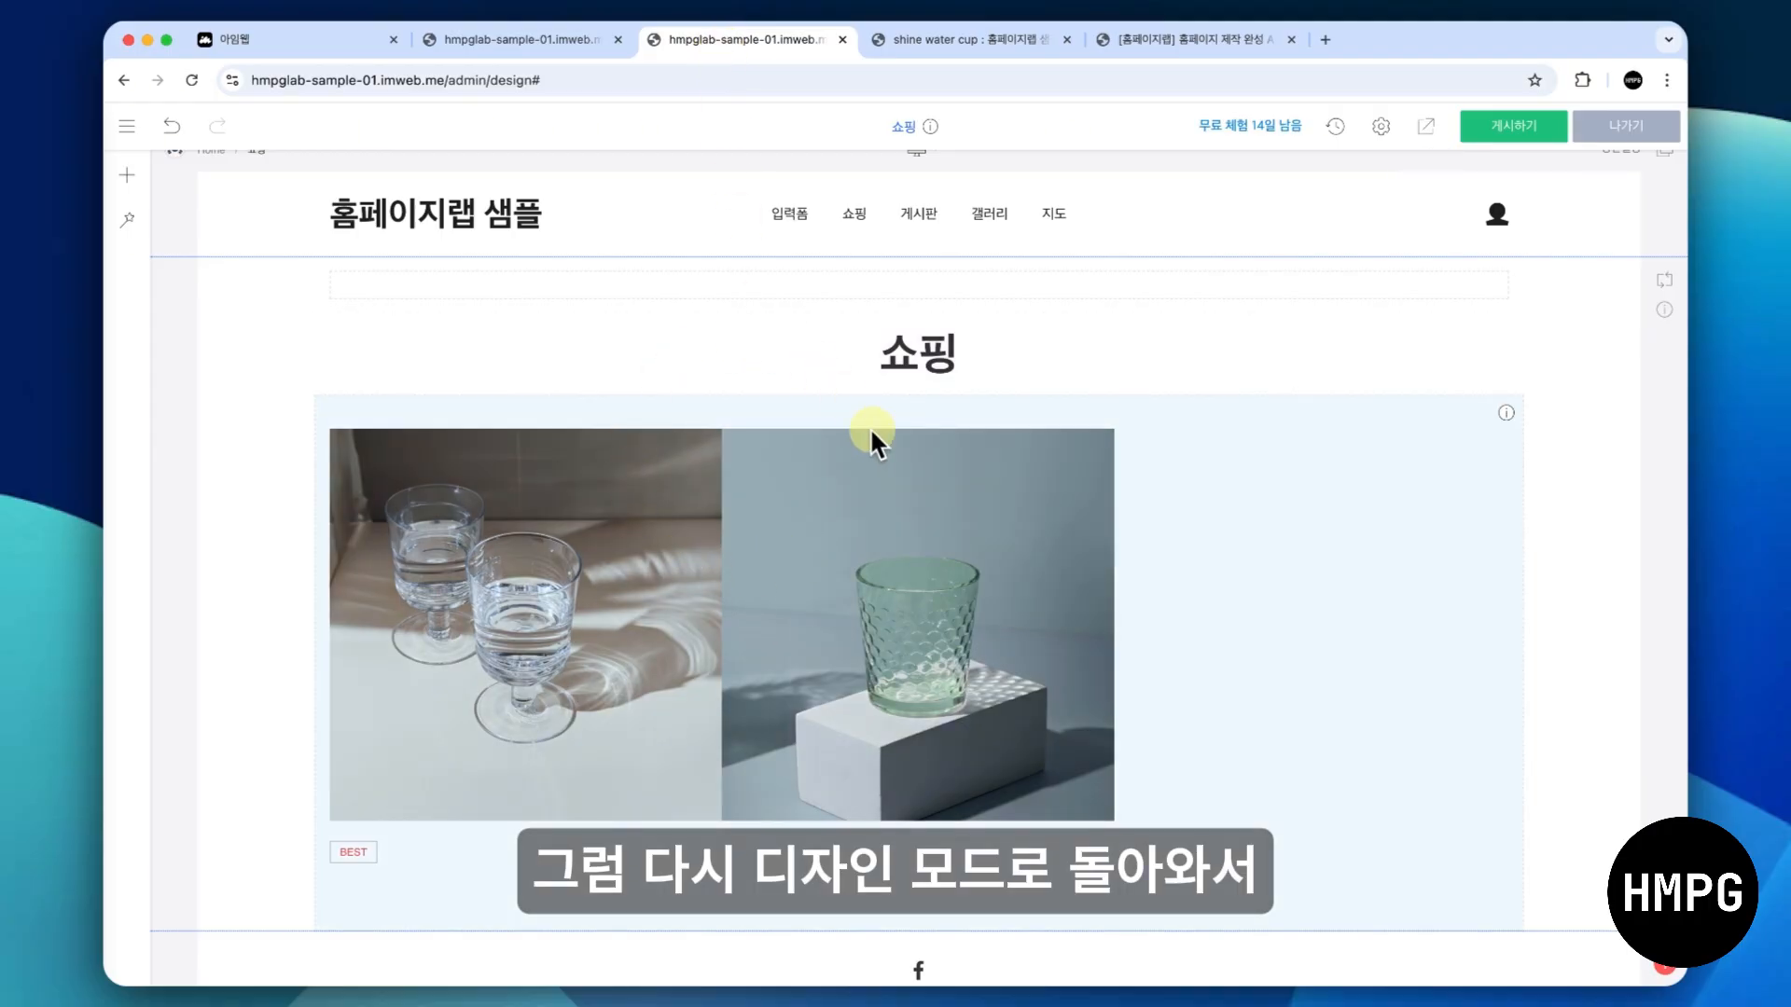
pyautogui.rightClick(817, 559)
pyautogui.click(882, 576)
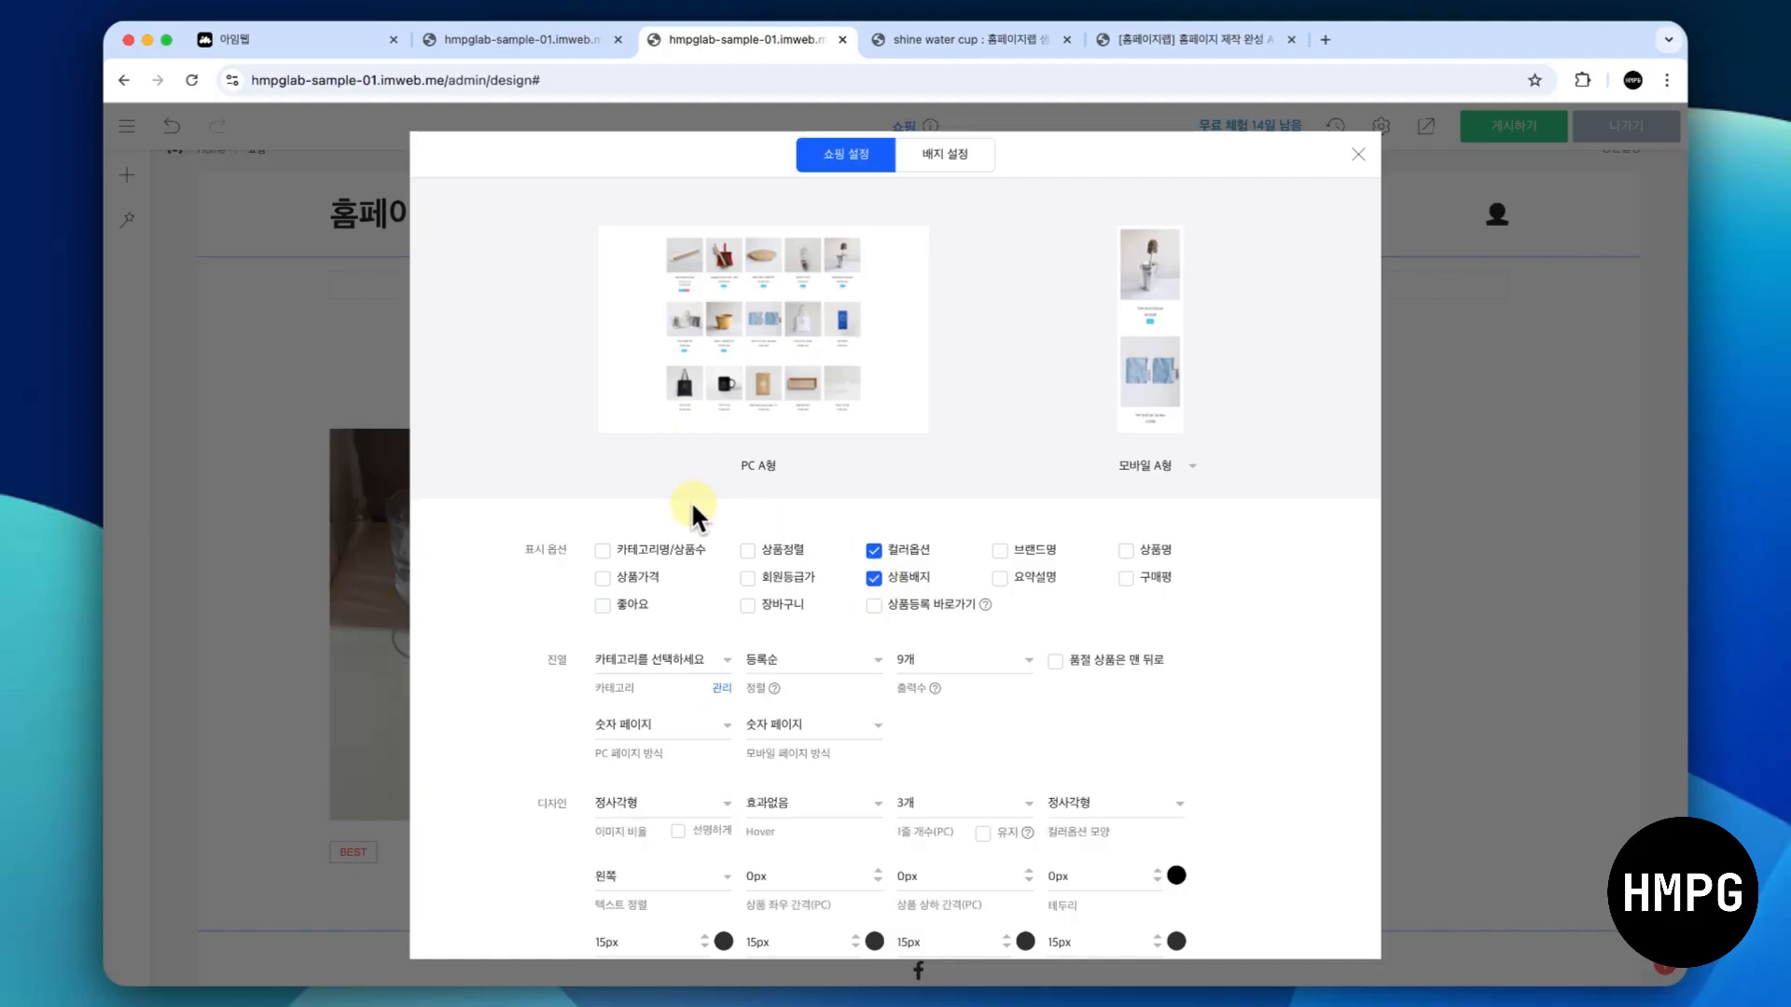
pyautogui.scroll(-1, 646, 496)
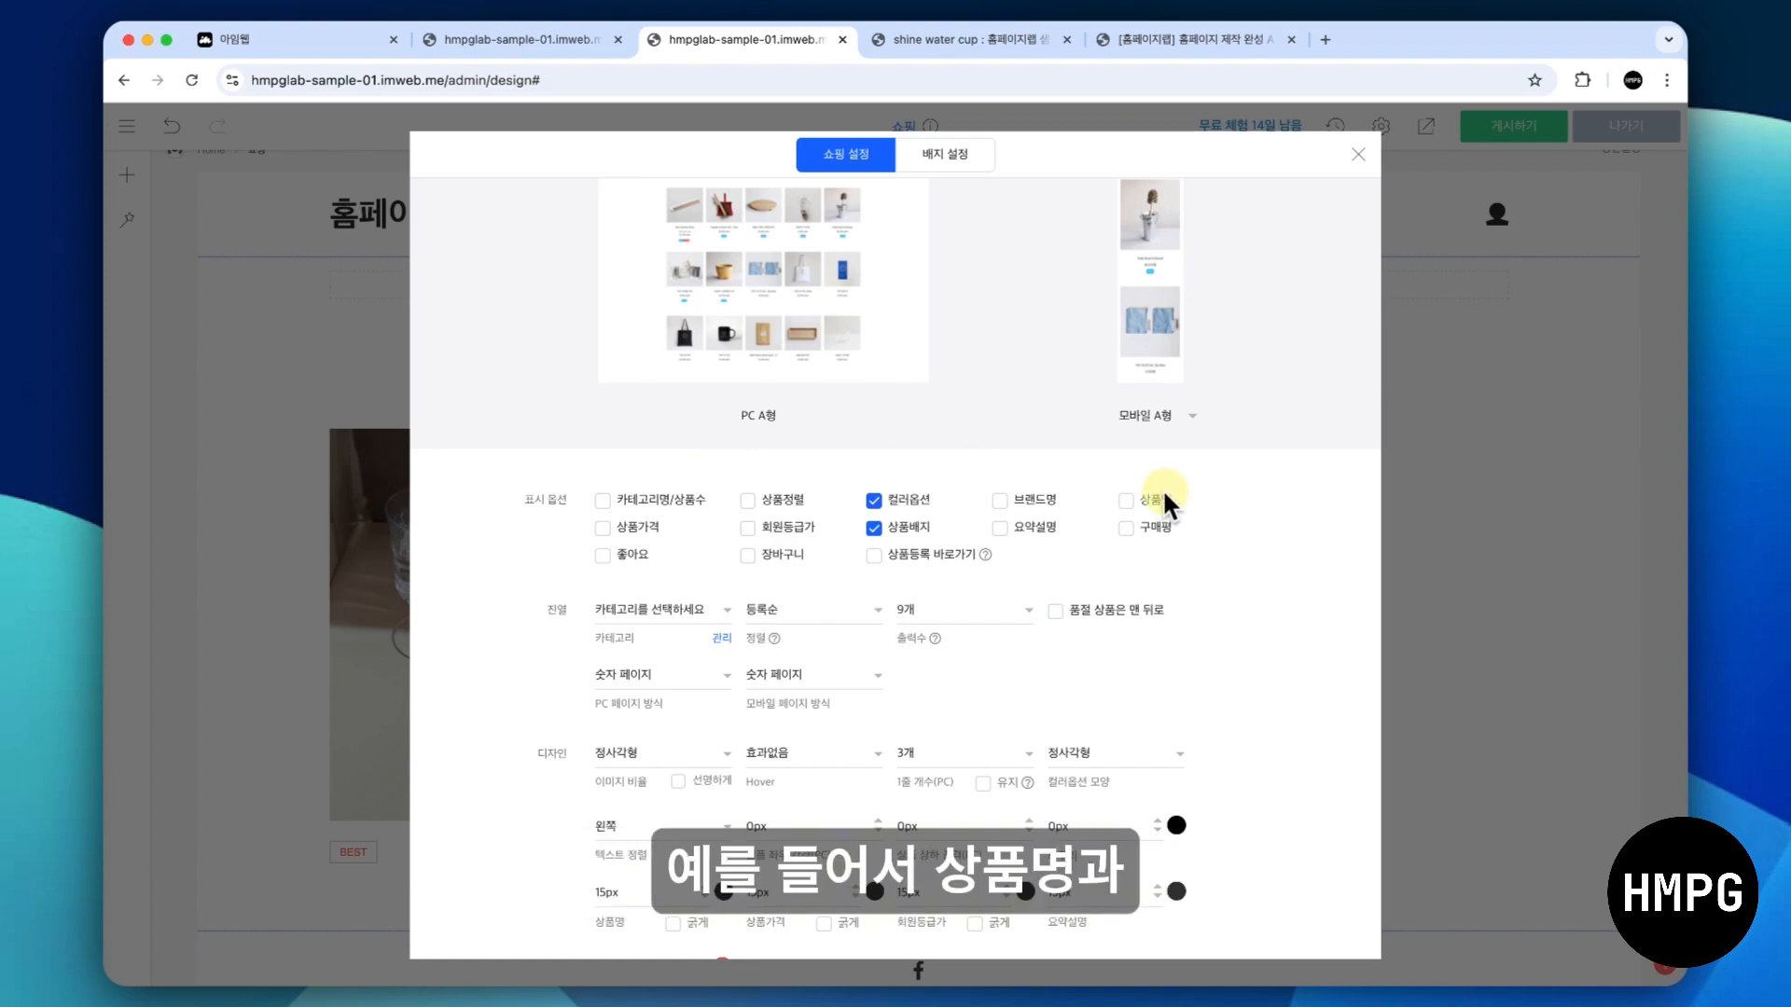
pyautogui.click(1126, 501)
pyautogui.click(623, 522)
pyautogui.click(1127, 528)
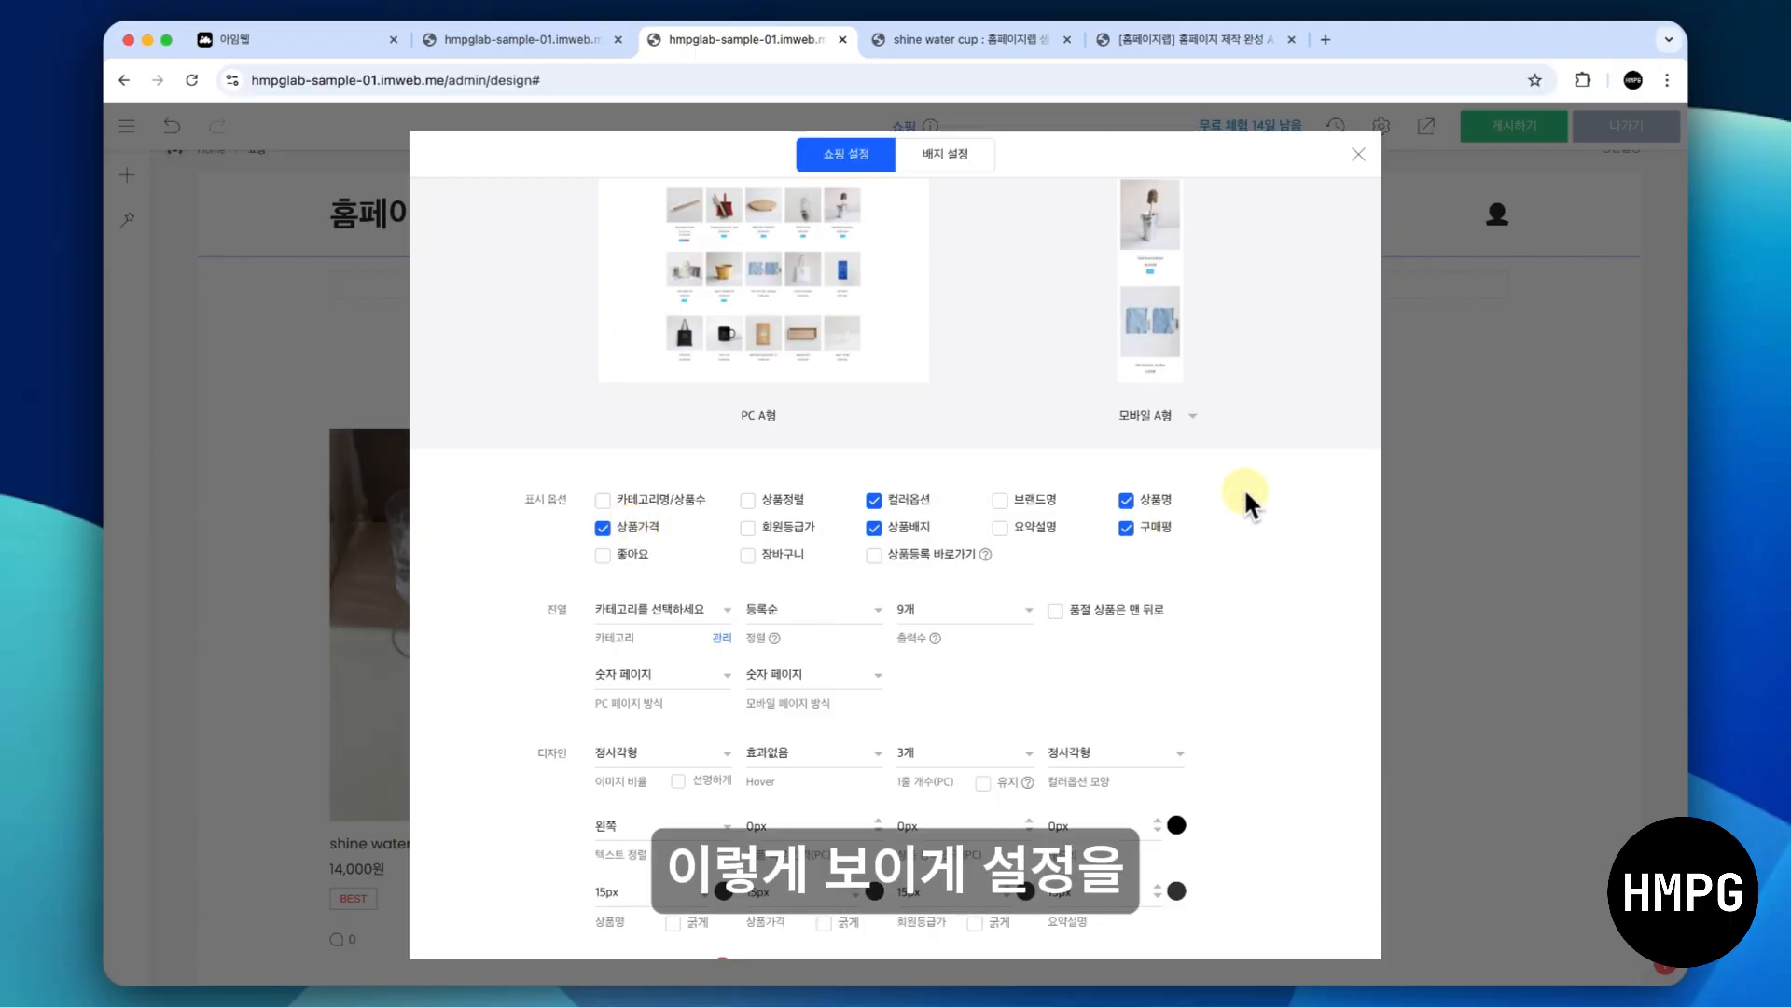
pyautogui.click(1489, 468)
# - Go to the product list in the site admin's 쇼핑 section and open the shine water cup product for editing
pyautogui.scroll(-1, 1232, 523)
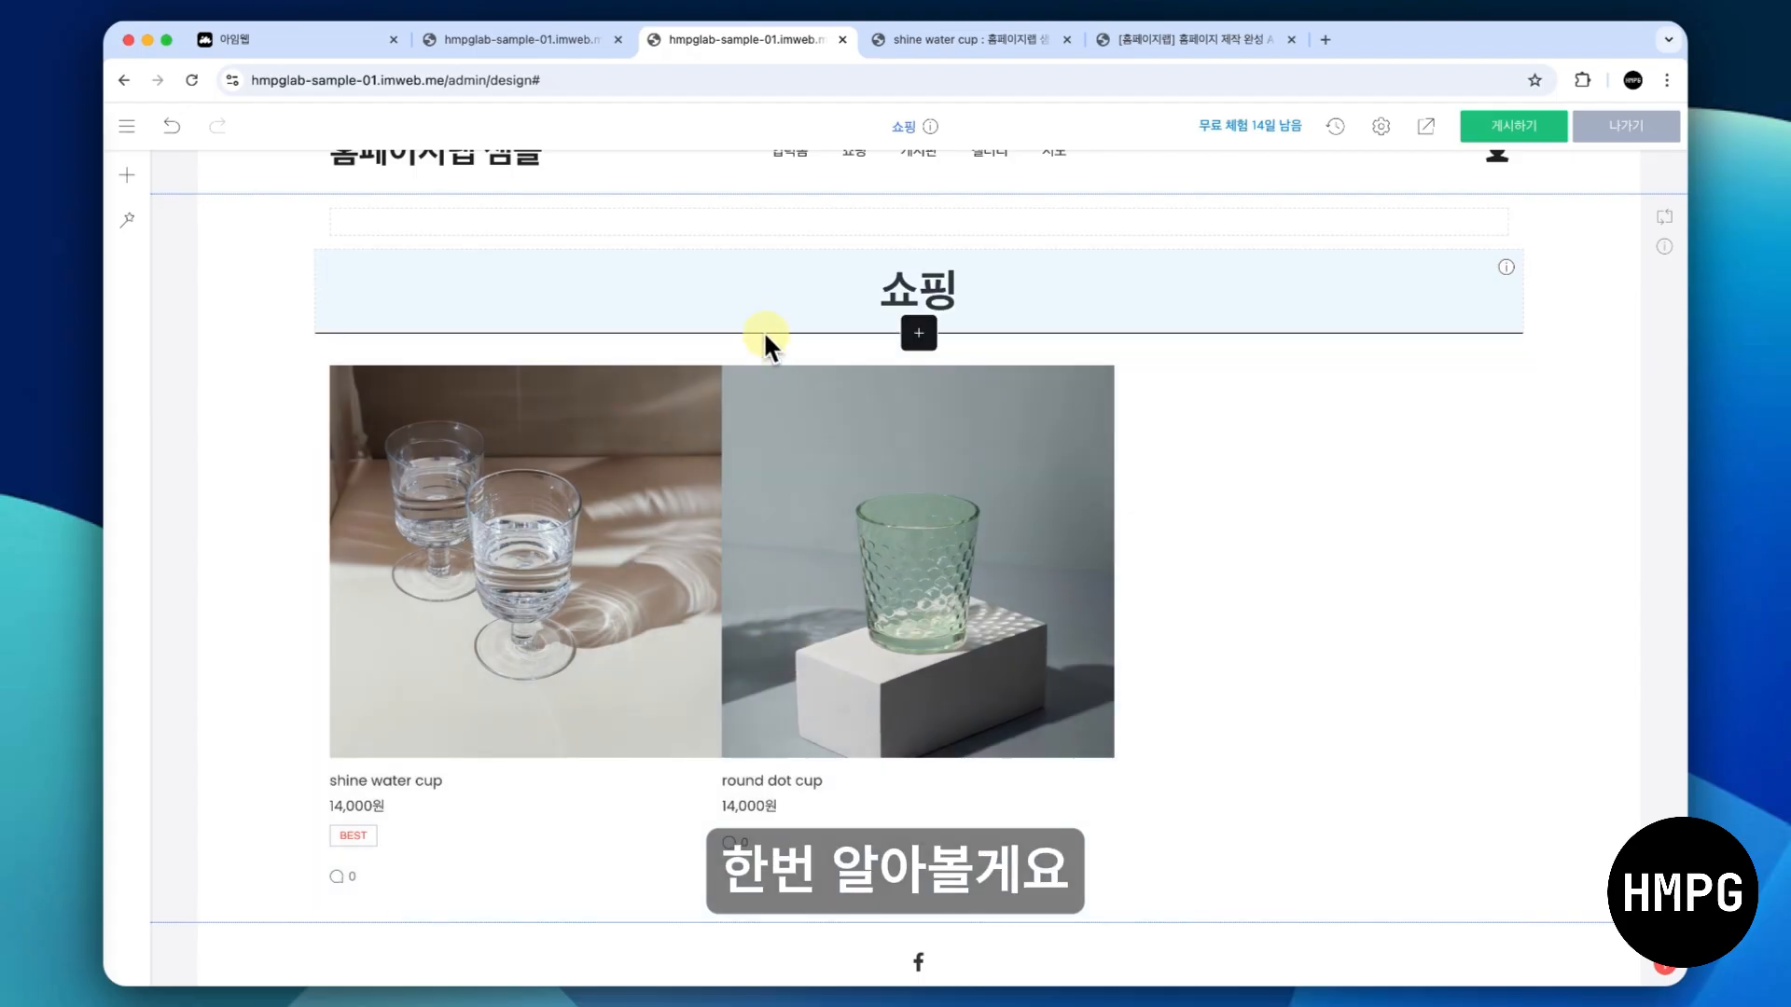
pyautogui.click(533, 43)
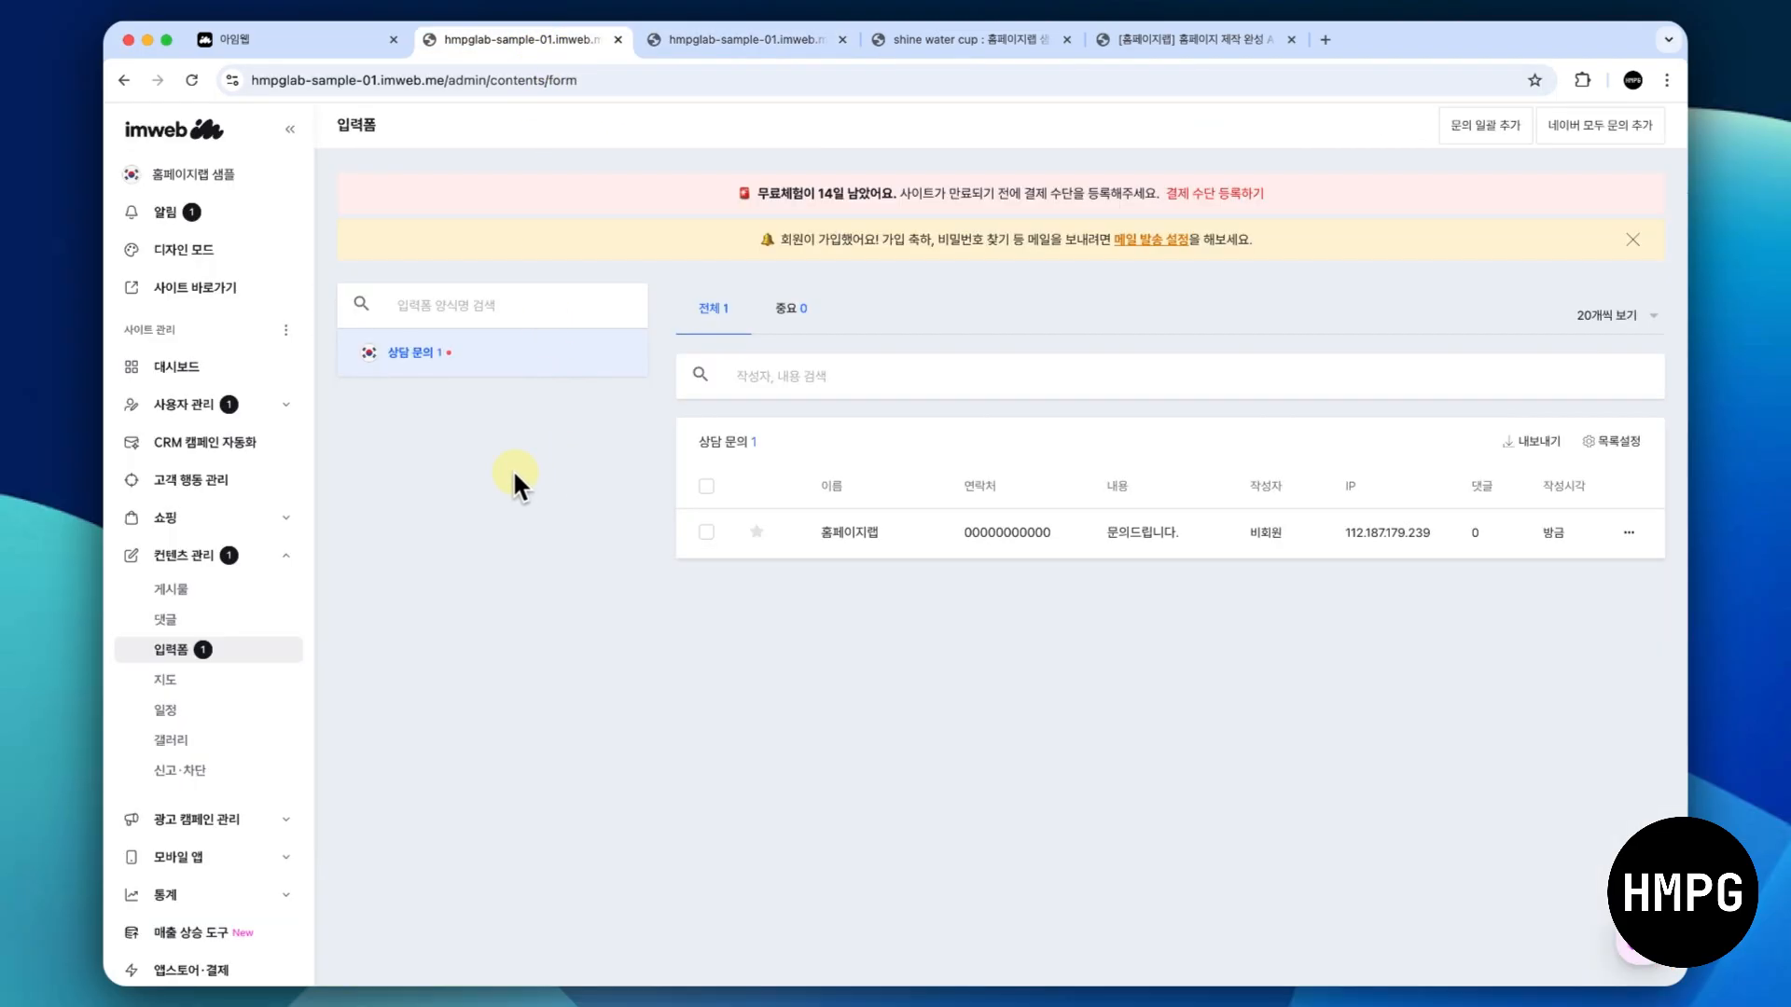
pyautogui.click(290, 507)
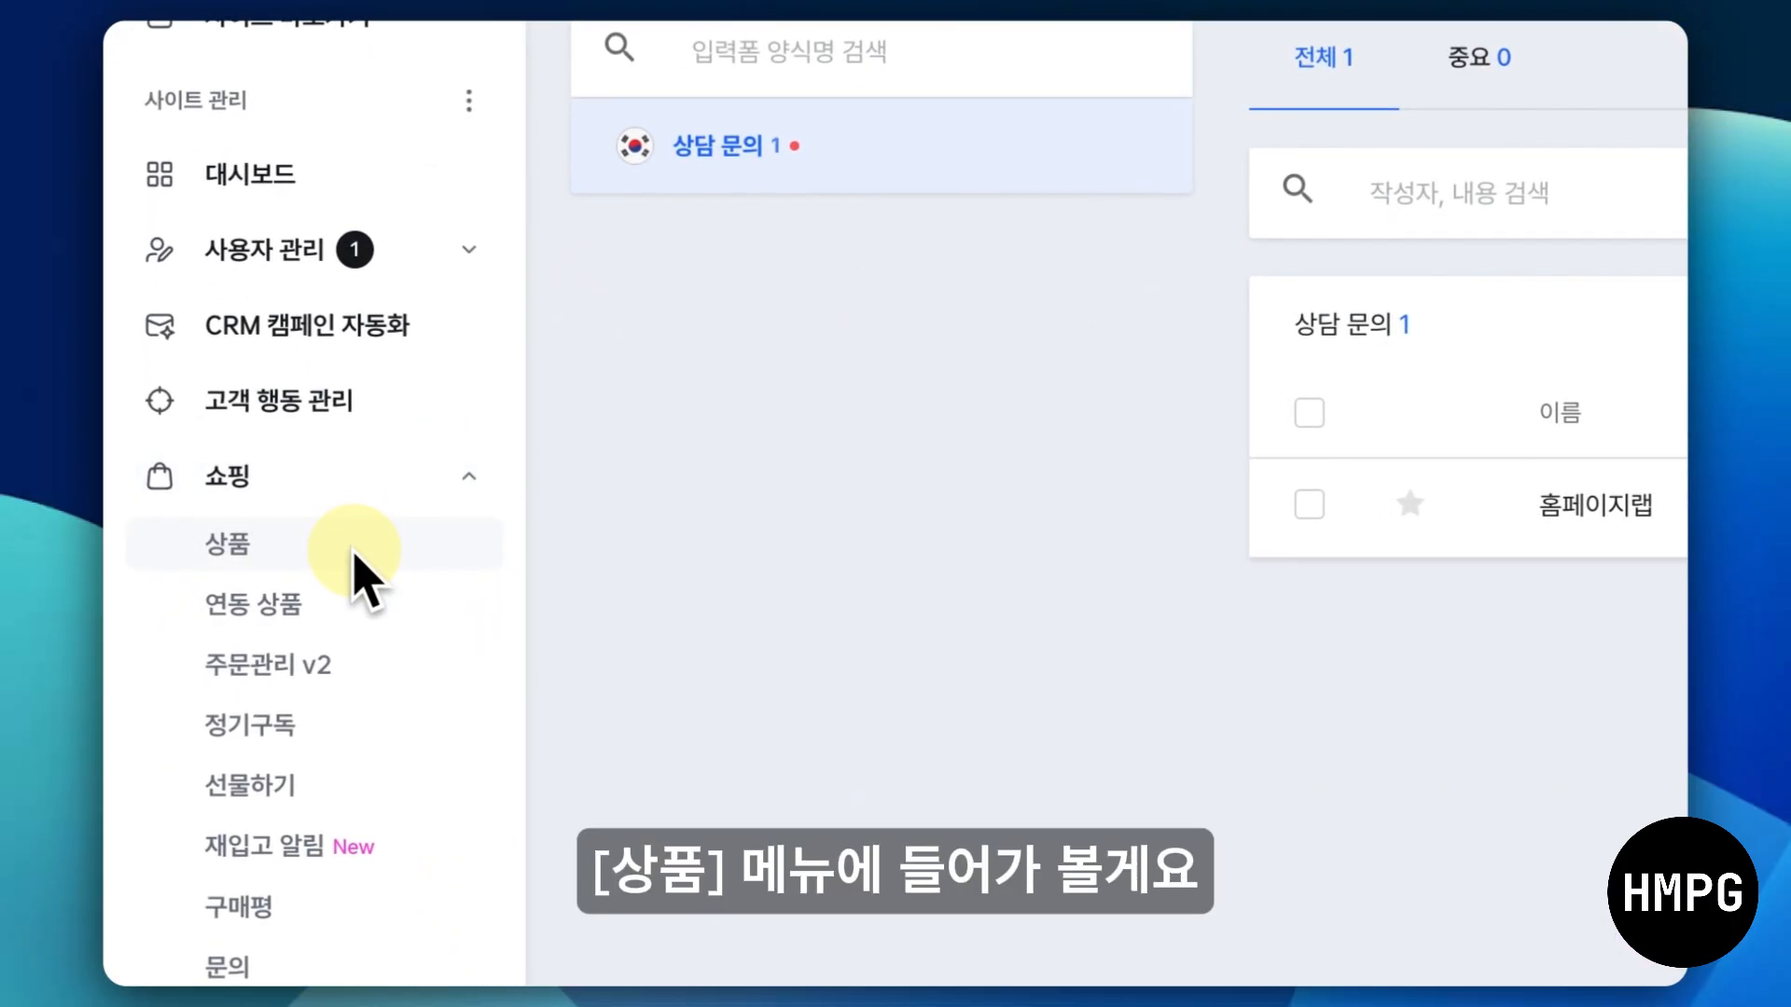
pyautogui.click(356, 549)
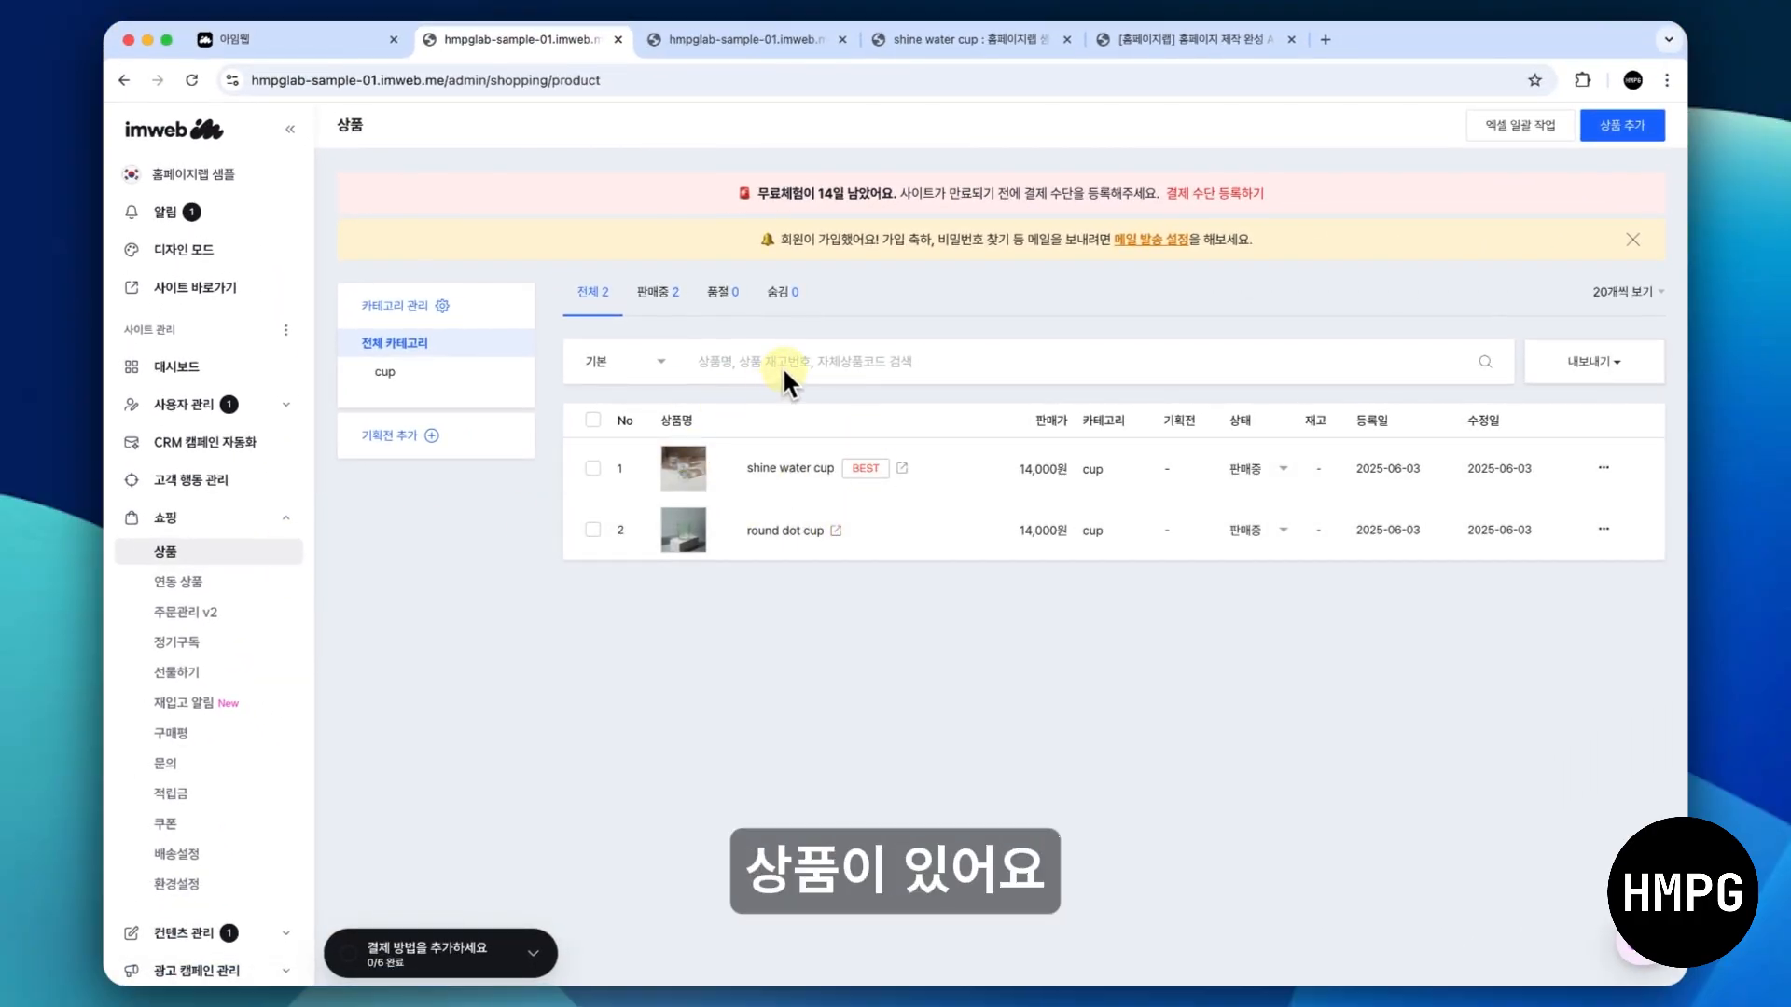
pyautogui.click(797, 461)
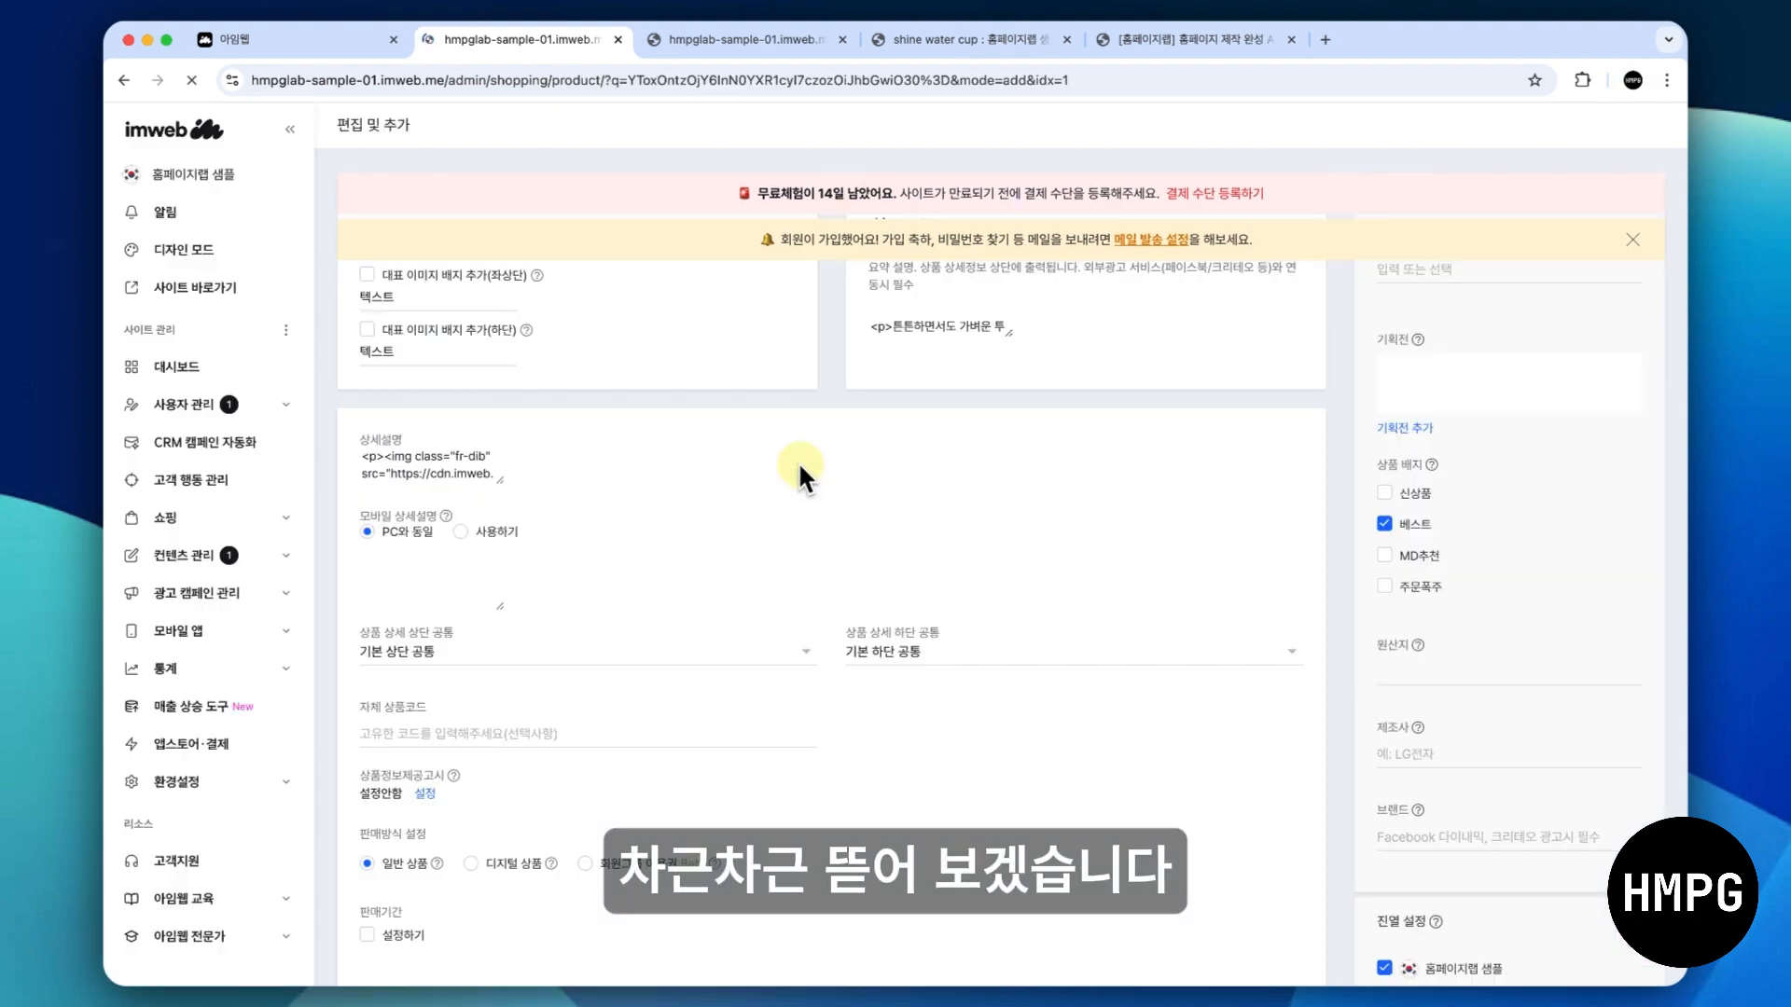
# - Examine the product's images, name and summary description in the editor and compare the name, price and summary on its preview page
pyautogui.scroll(-1, 756, 454)
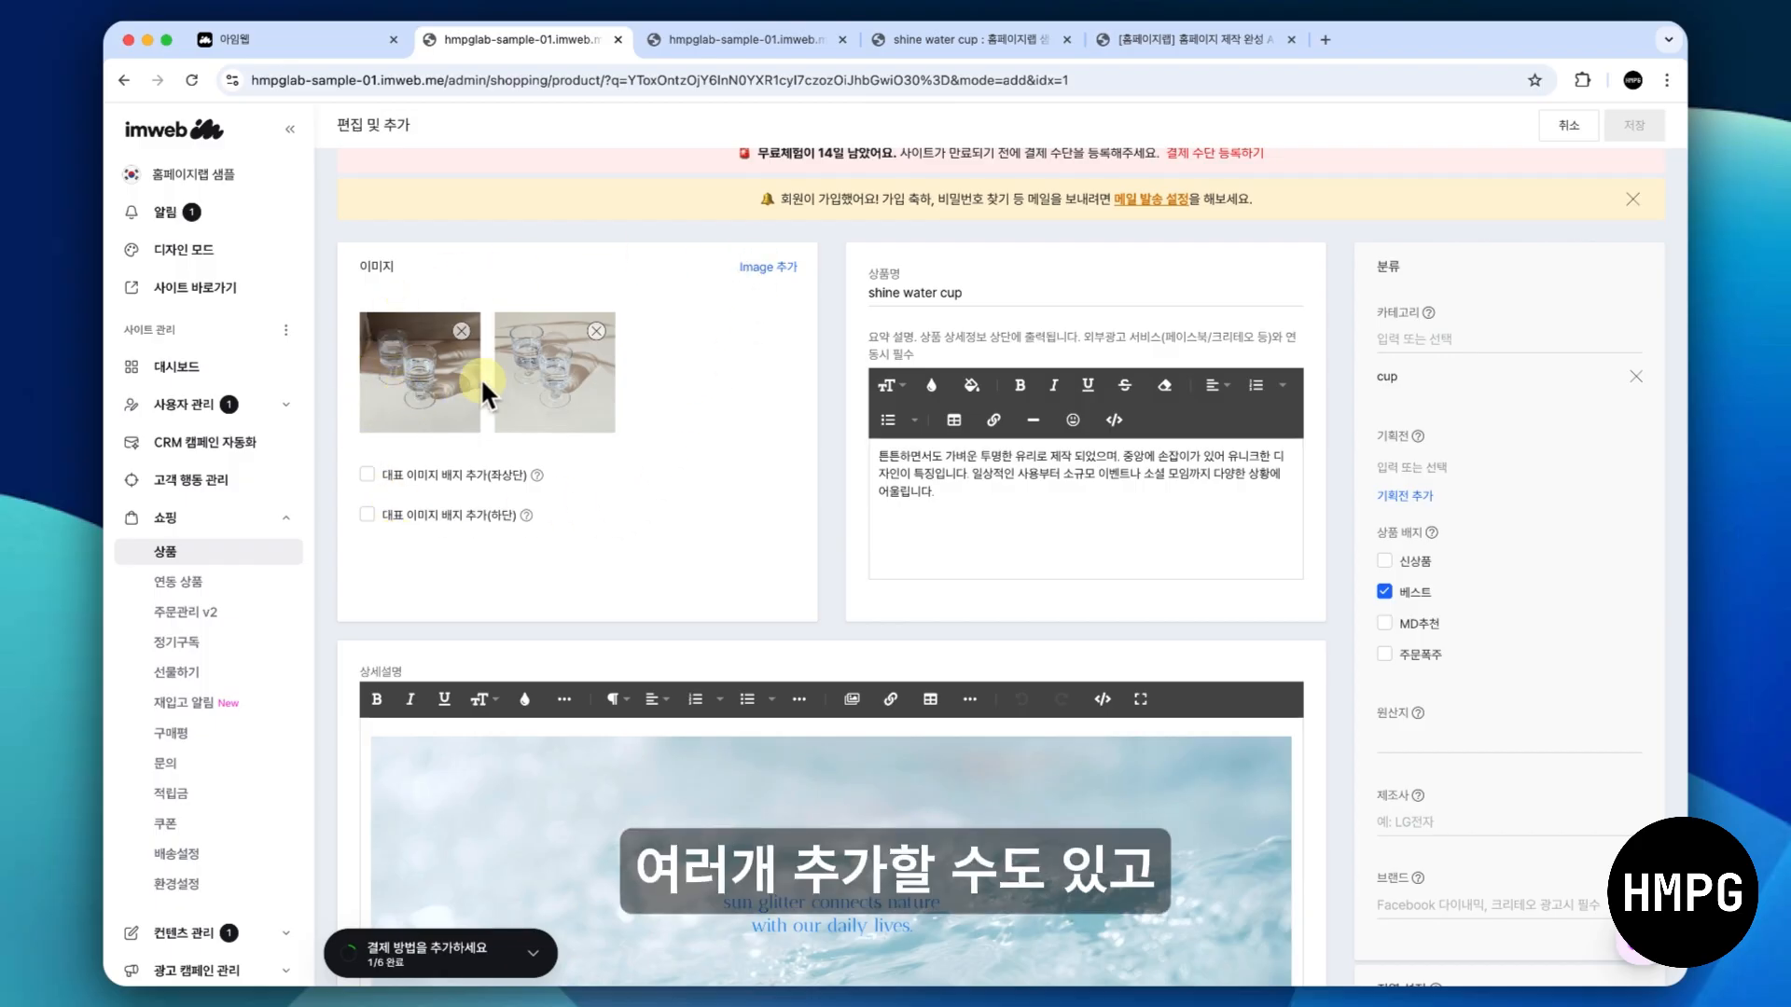
pyautogui.click(994, 298)
pyautogui.click(979, 513)
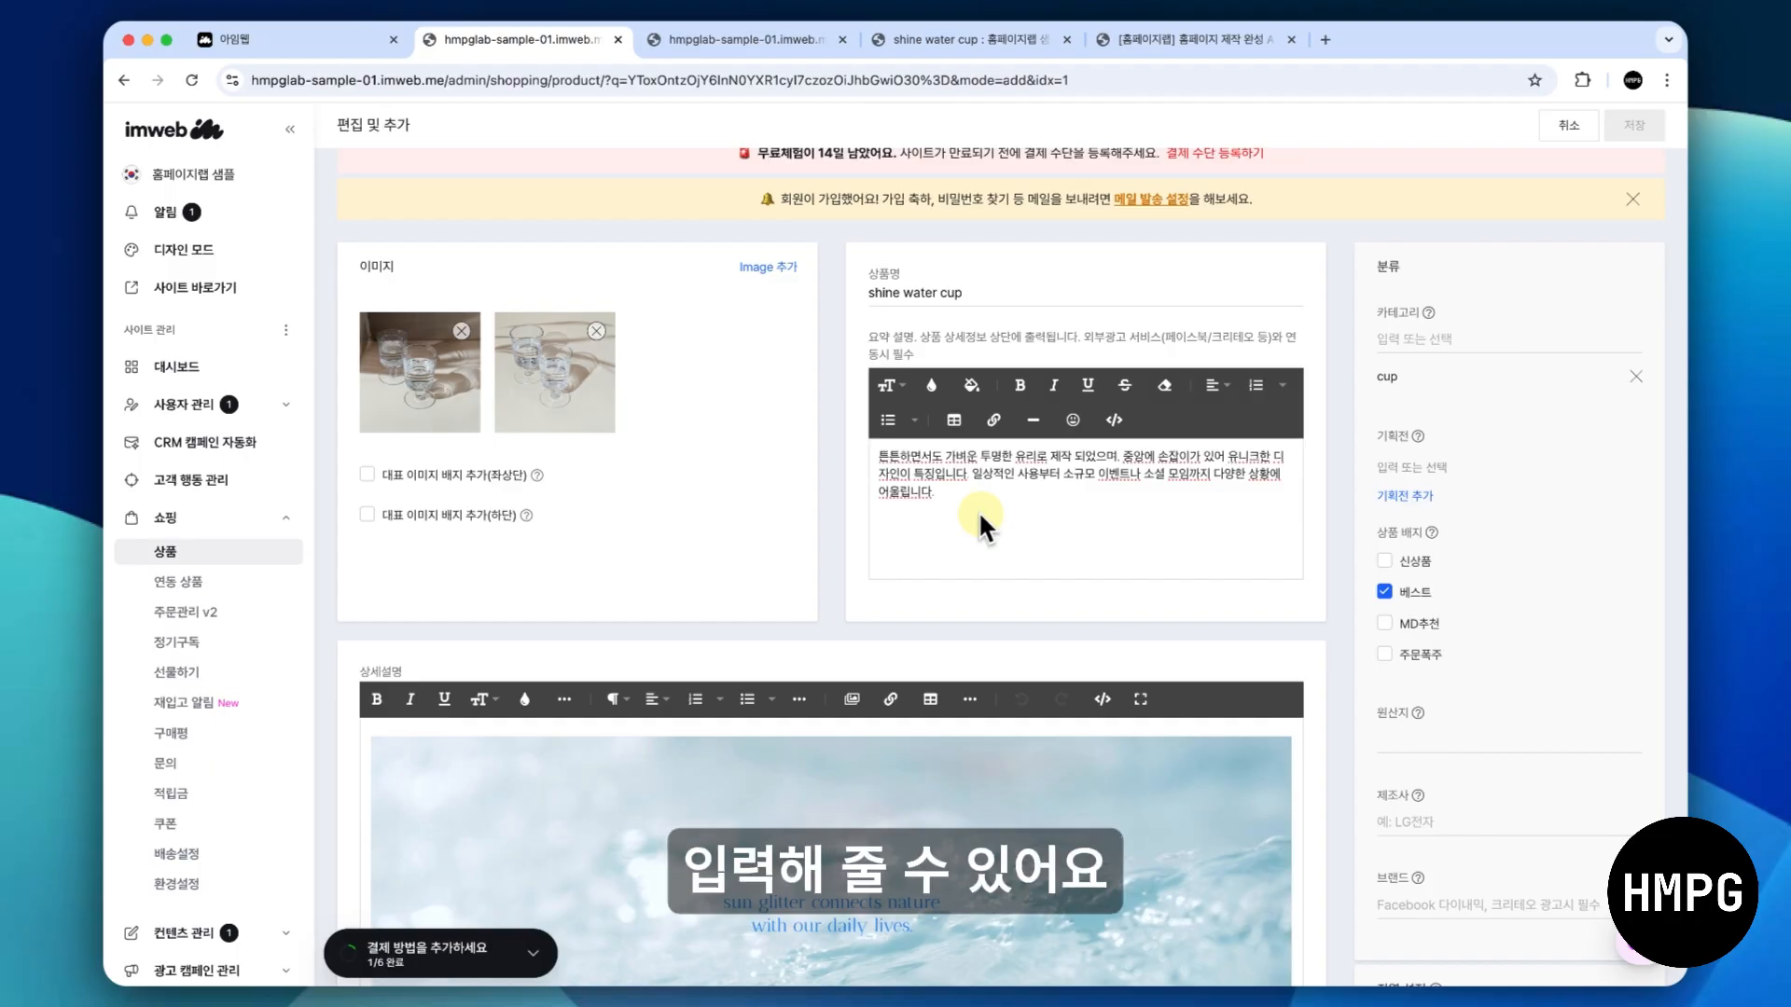
pyautogui.click(927, 42)
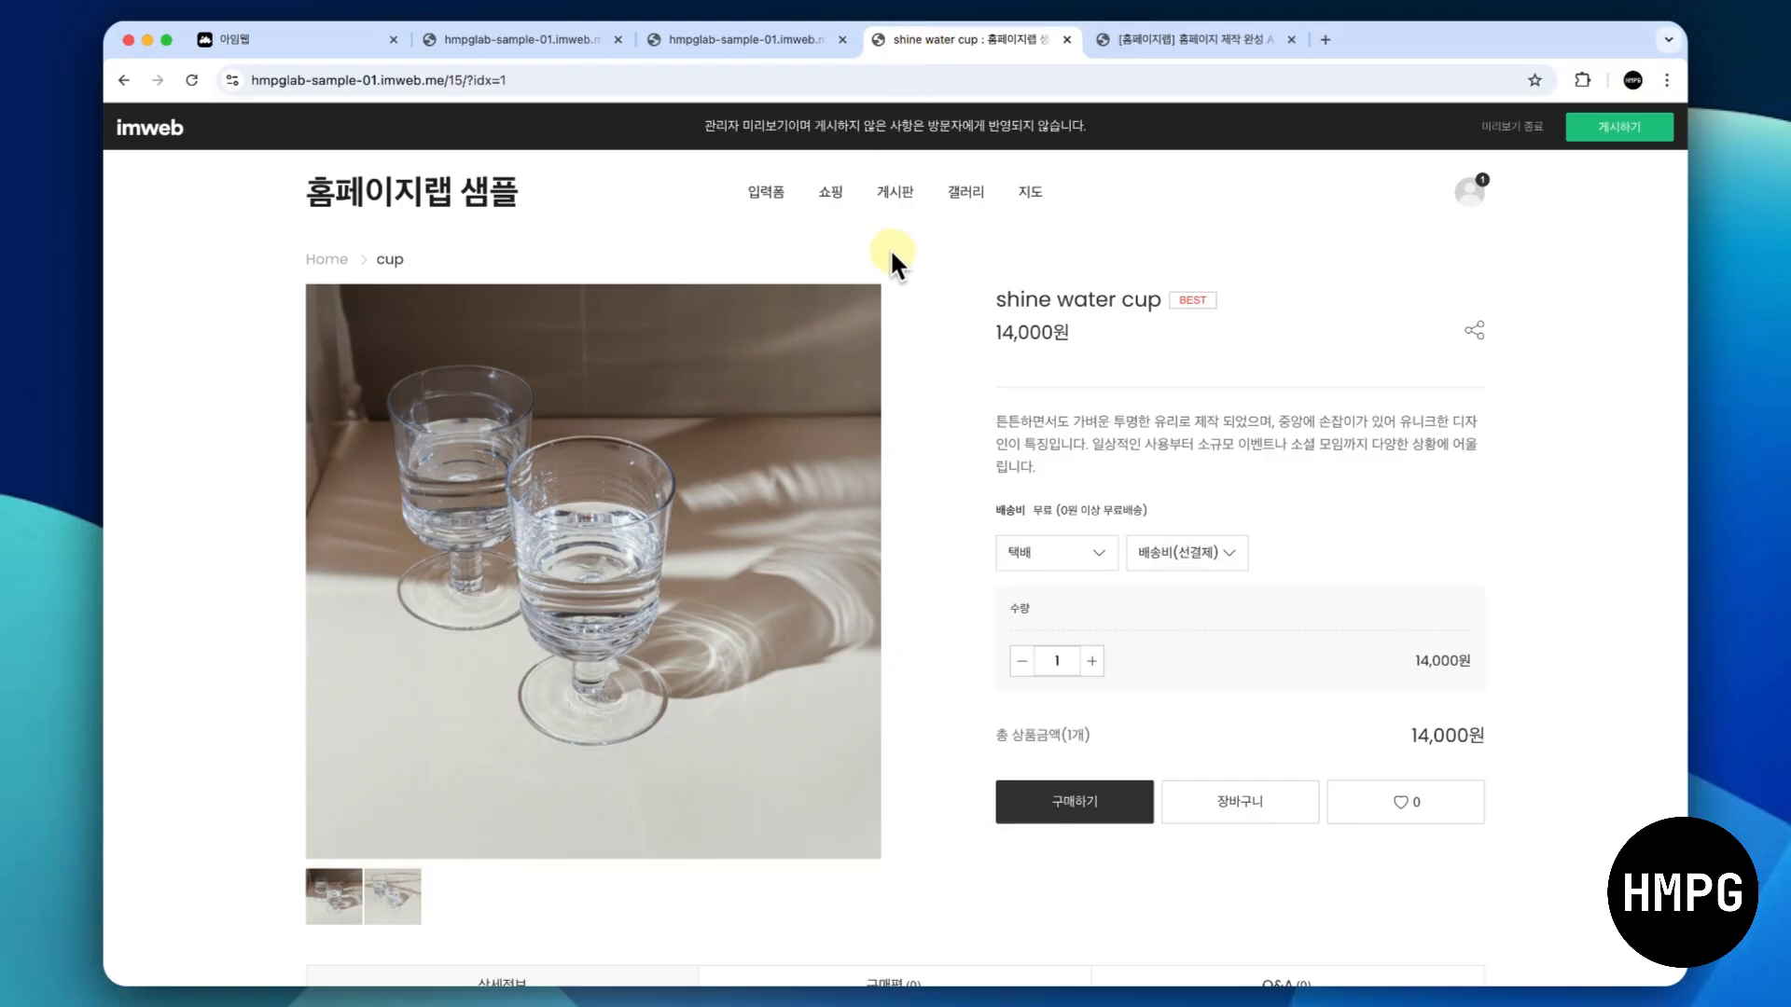
pyautogui.tripleClick(1110, 306)
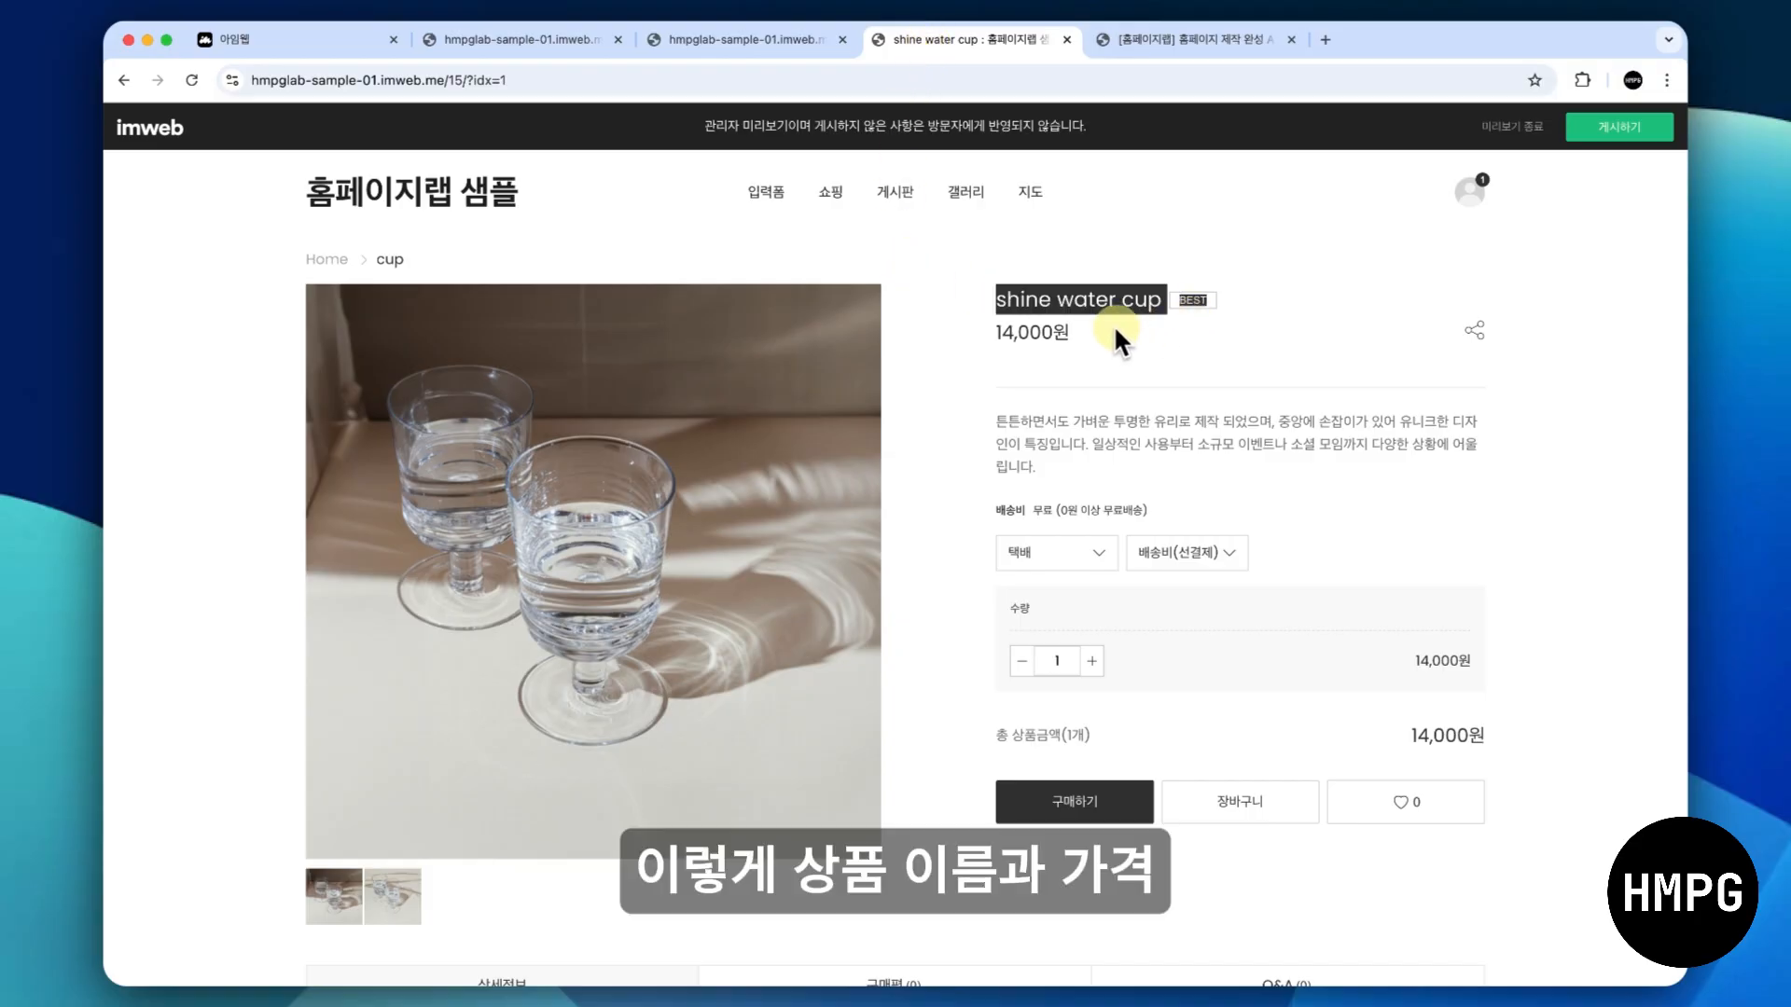
pyautogui.moveTo(993, 336); pyautogui.dragTo(1102, 325)
pyautogui.moveTo(988, 410); pyautogui.dragTo(1131, 478)
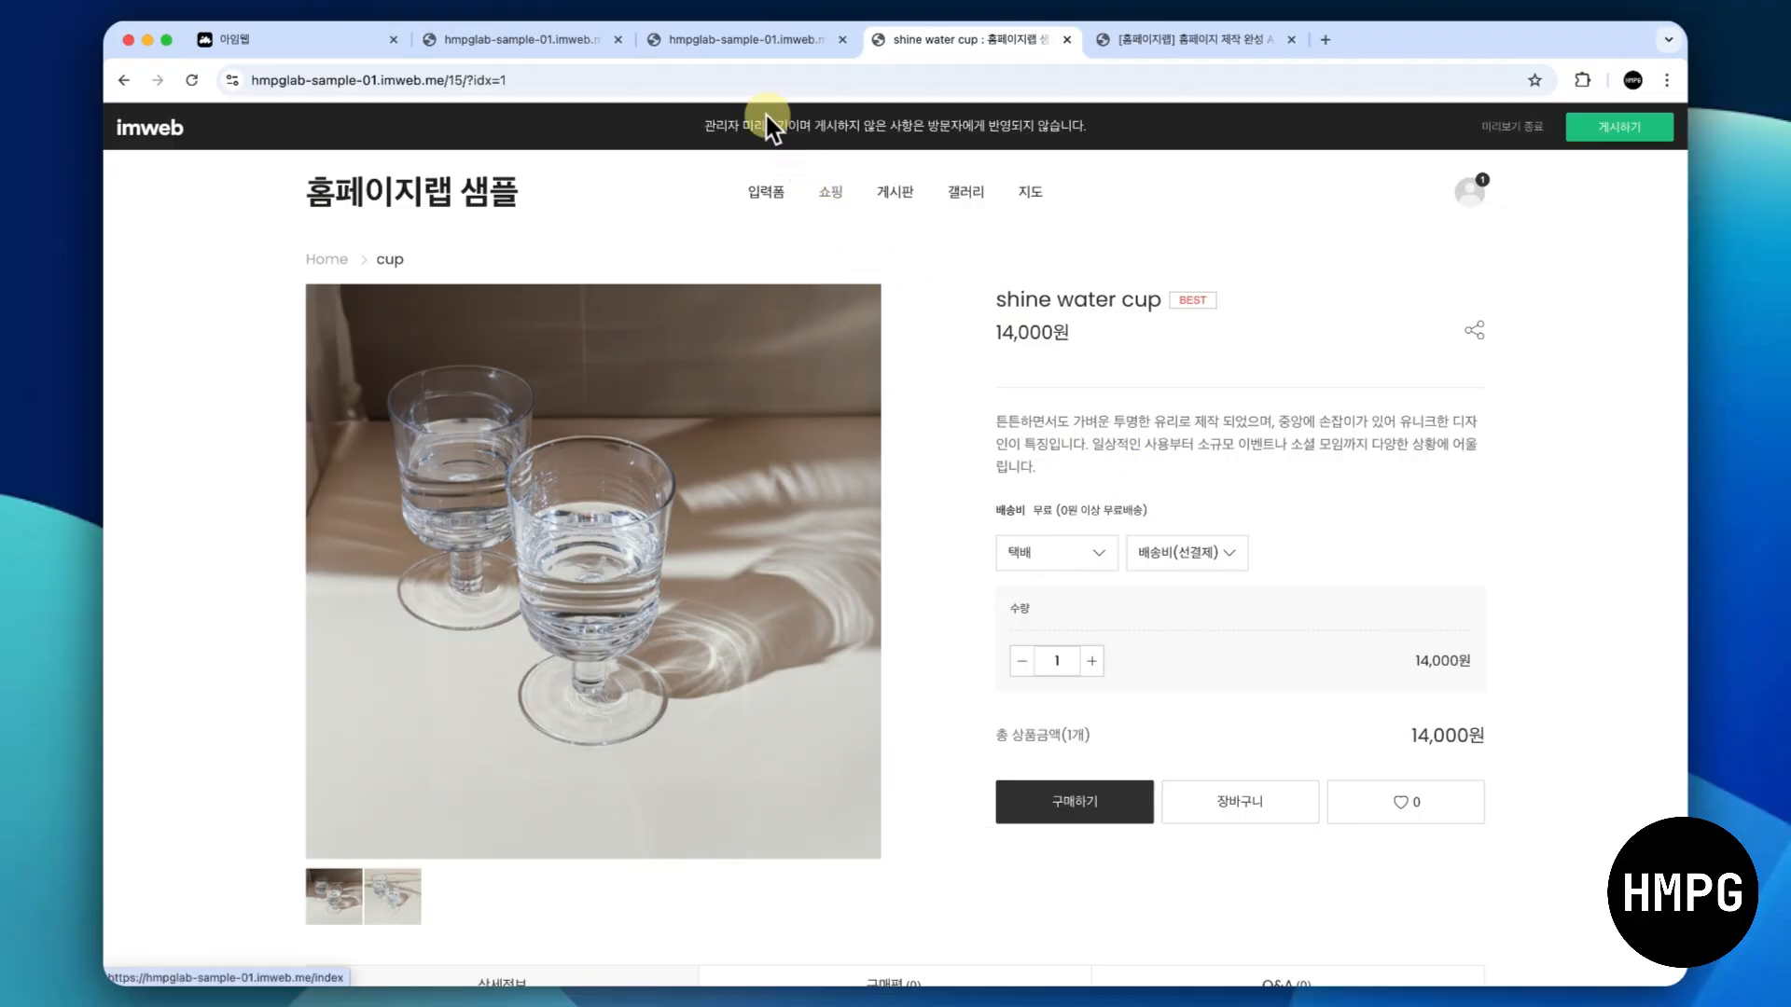
# - Examine the product's detailed description (상세설명) in the editor, compare it with the preview page and return to the product editor
pyautogui.click(729, 37)
pyautogui.scroll(-5, 737, 612)
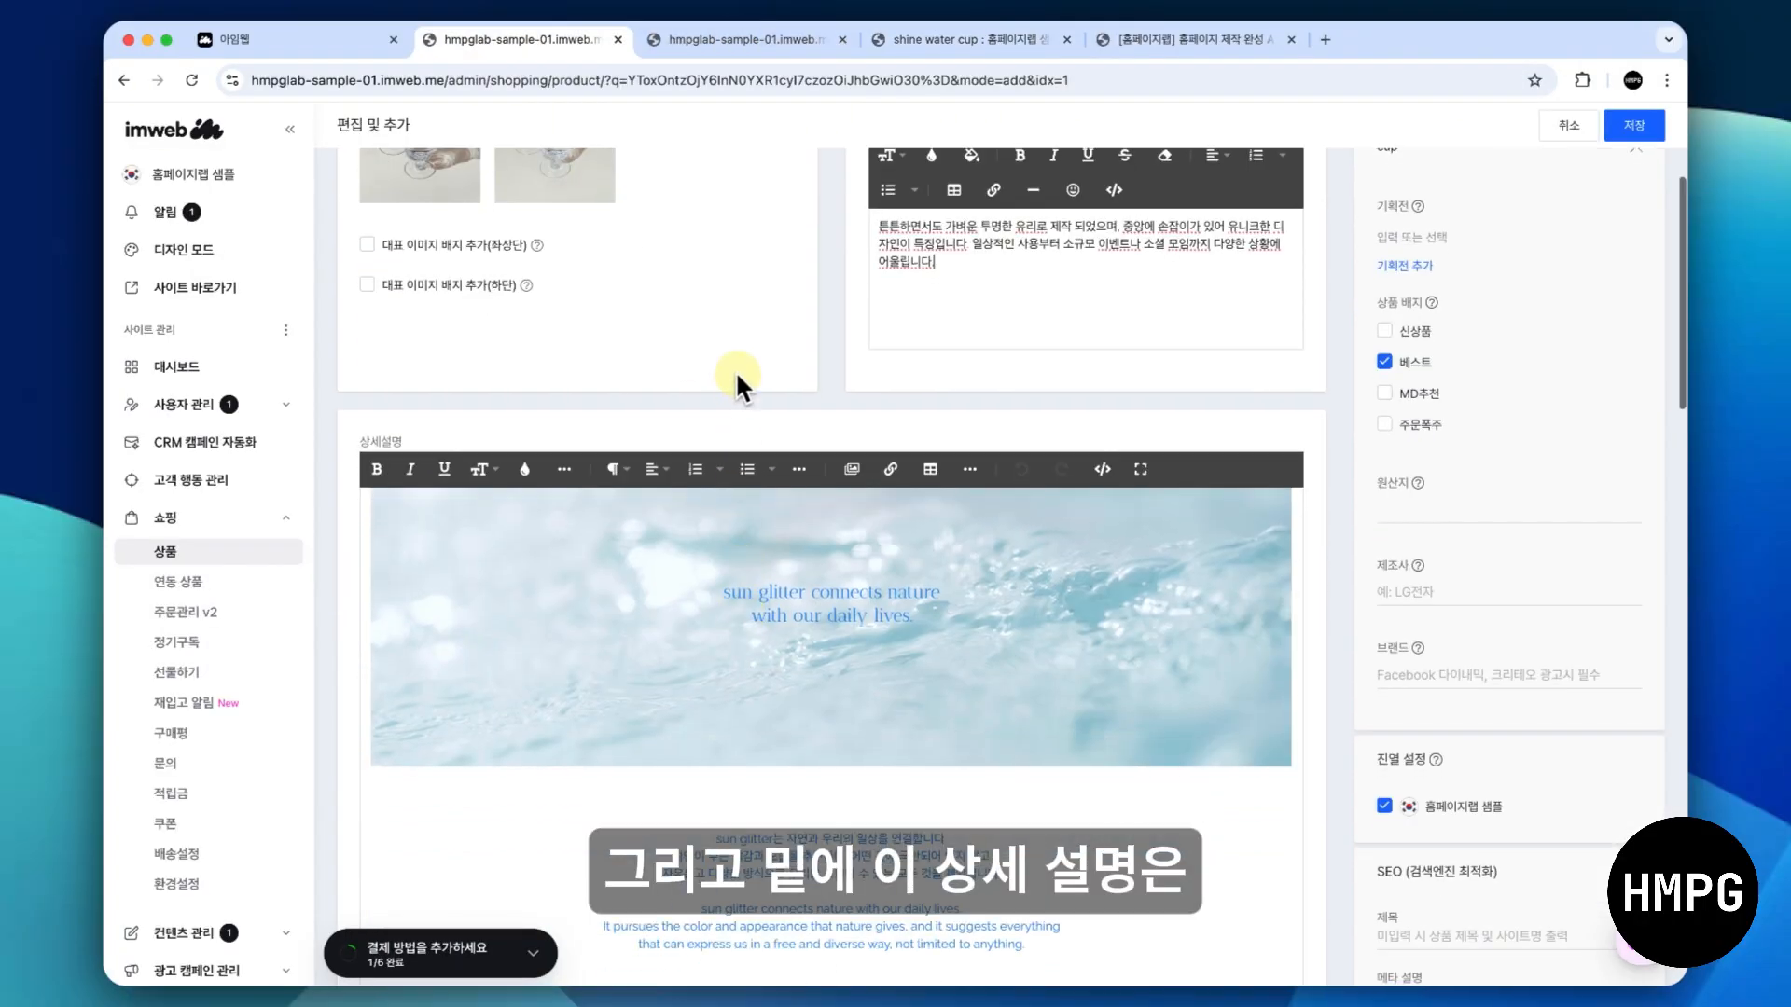
pyautogui.scroll(-2, 750, 411)
pyautogui.scroll(-3, 700, 555)
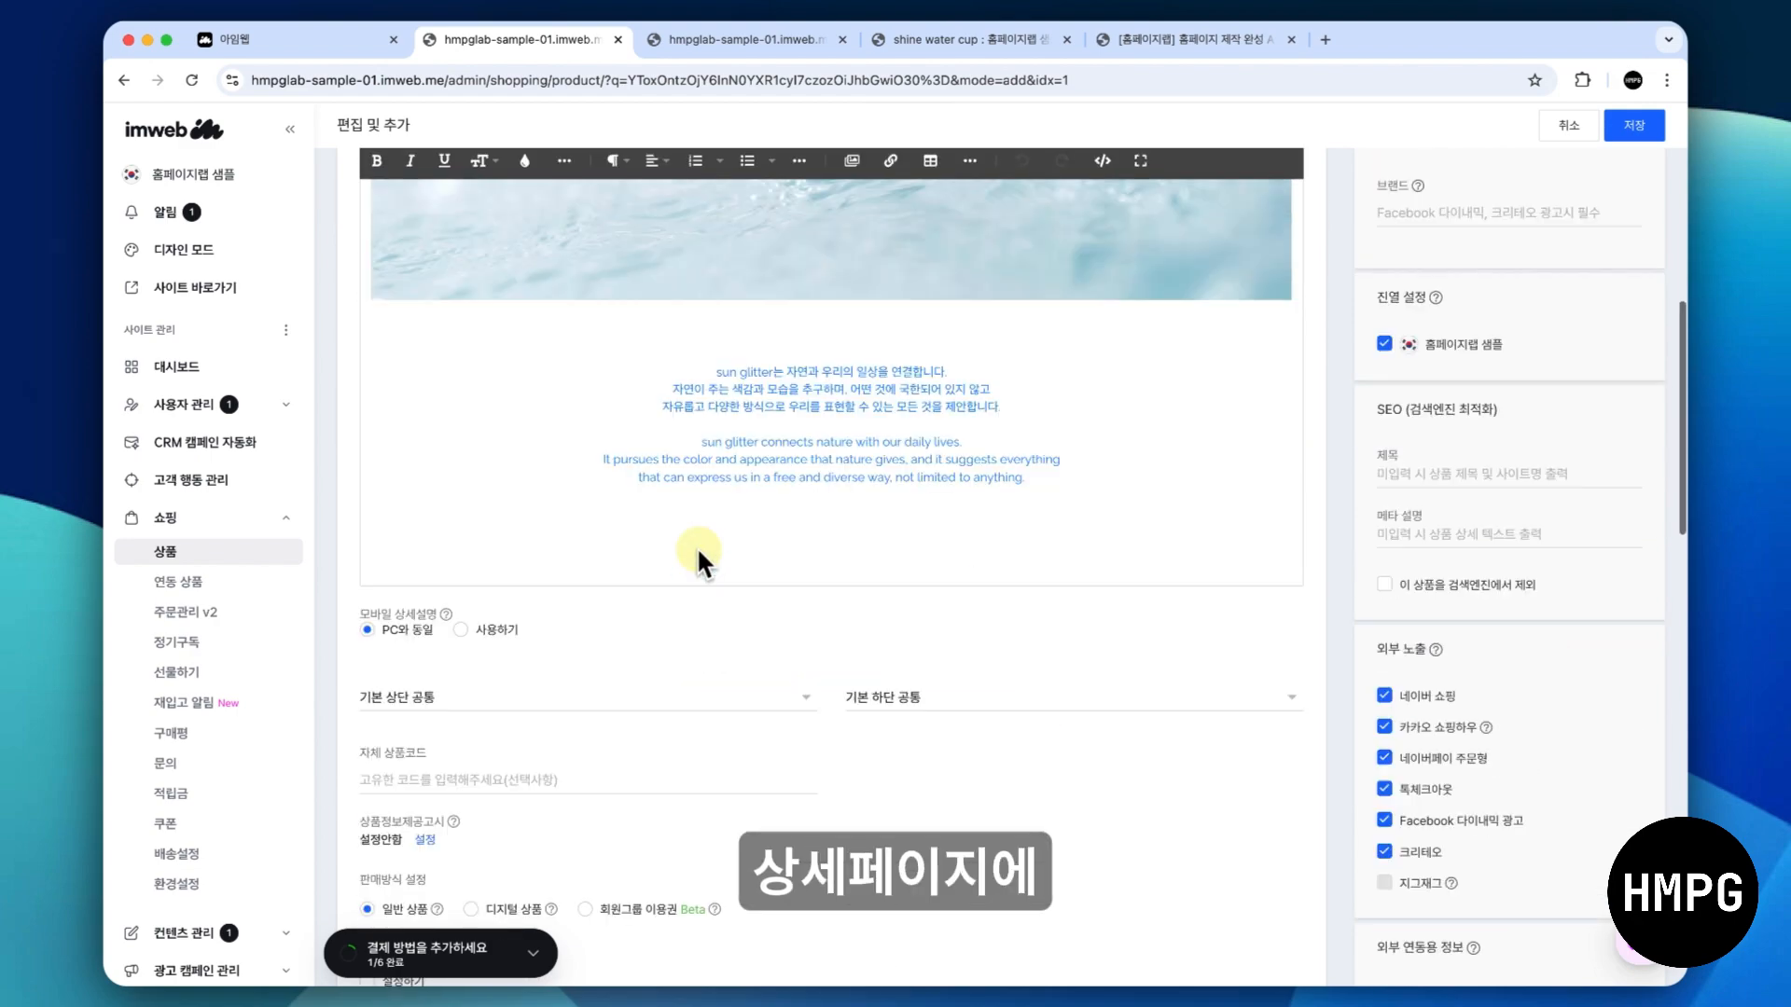
pyautogui.scroll(1, 712, 391)
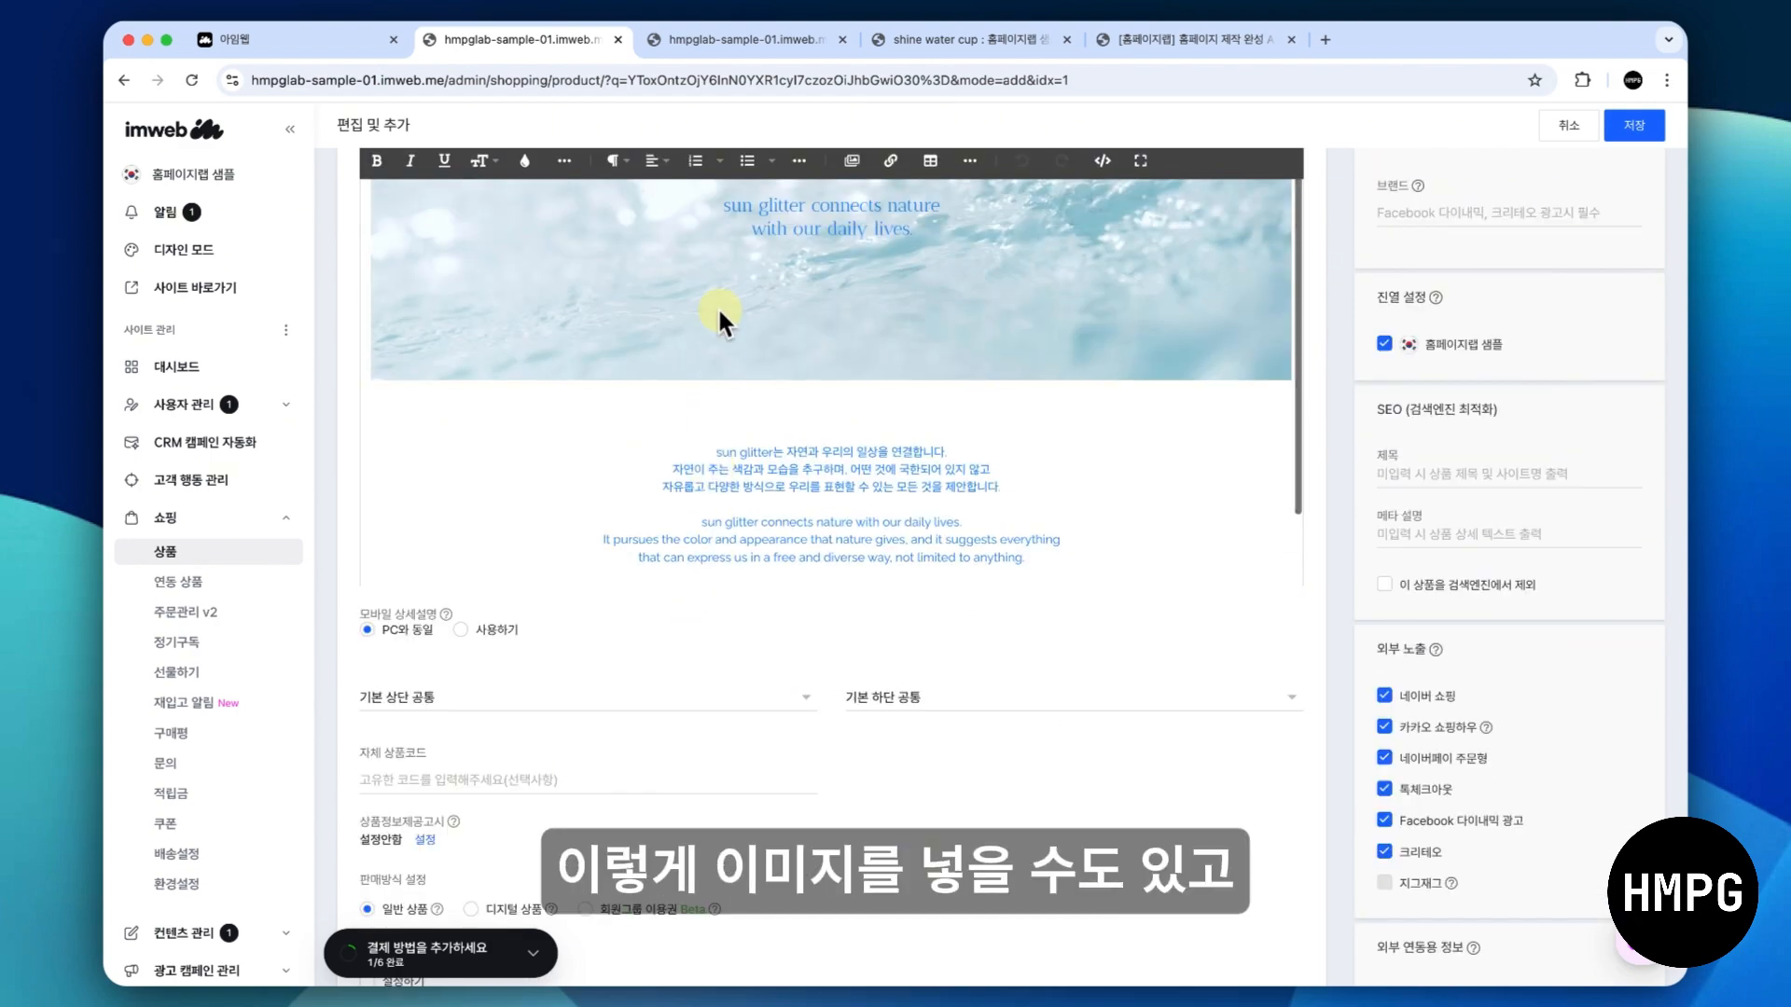
pyautogui.click(720, 250)
pyautogui.scroll(2, 720, 250)
pyautogui.click(746, 571)
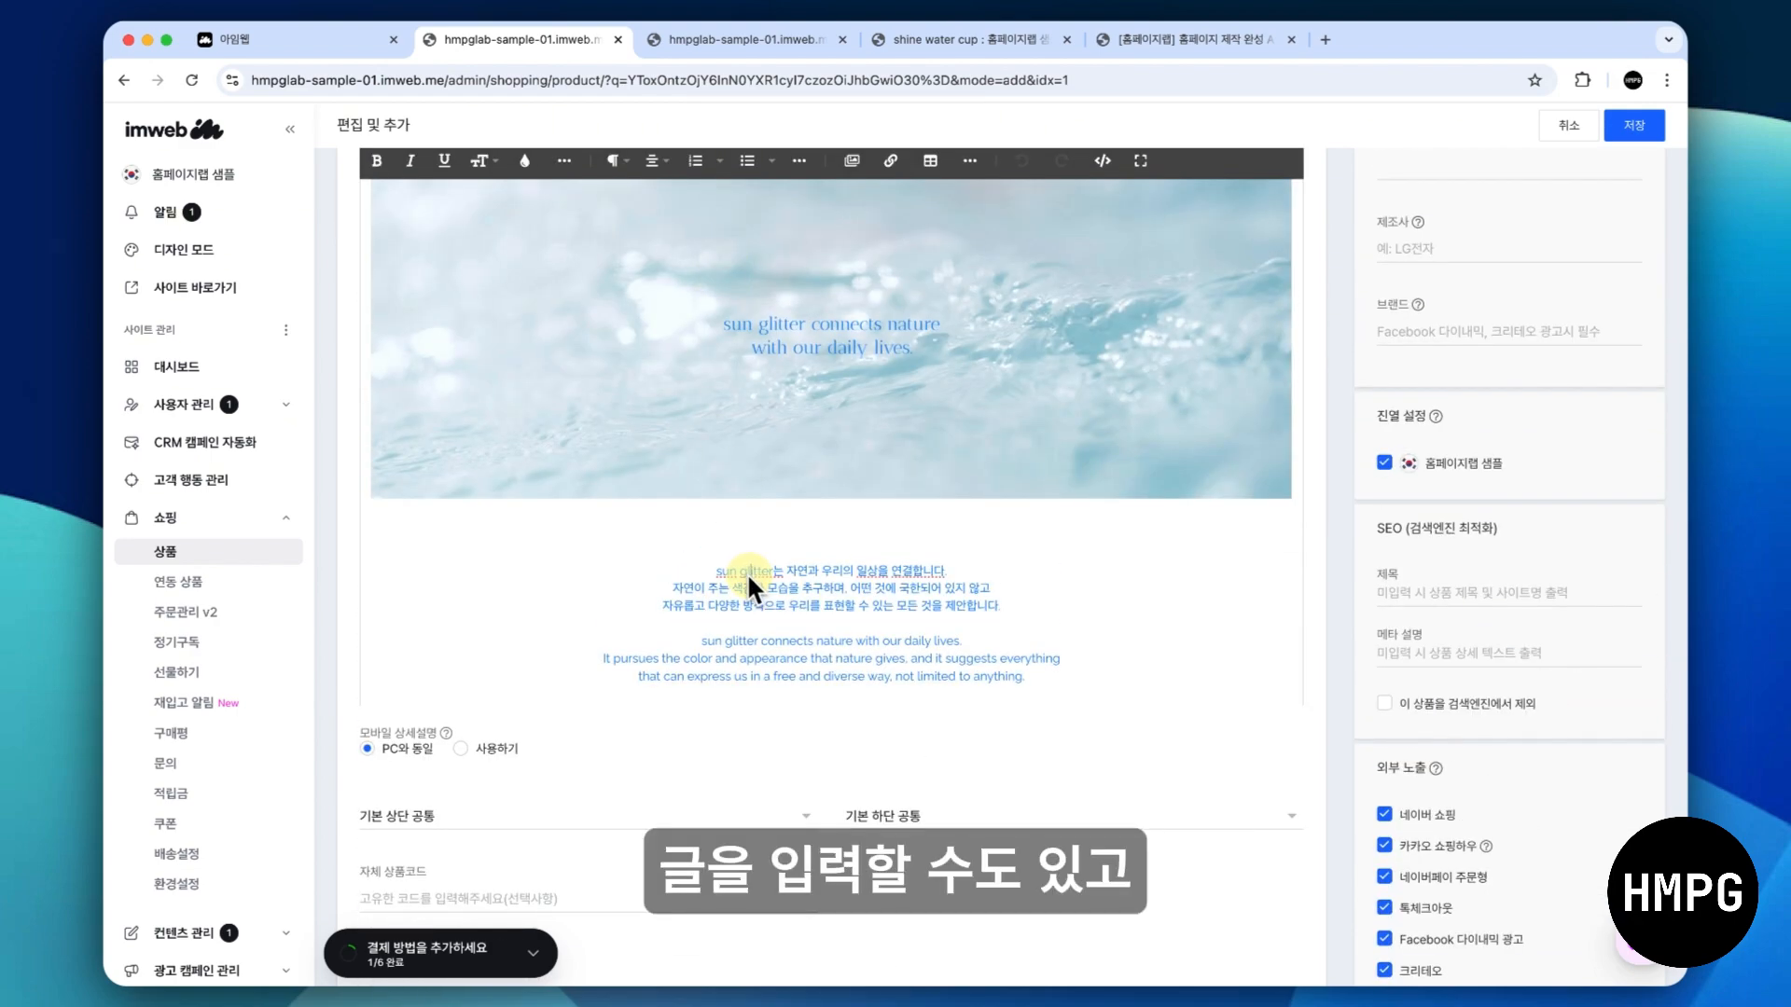
pyautogui.scroll(2, 746, 573)
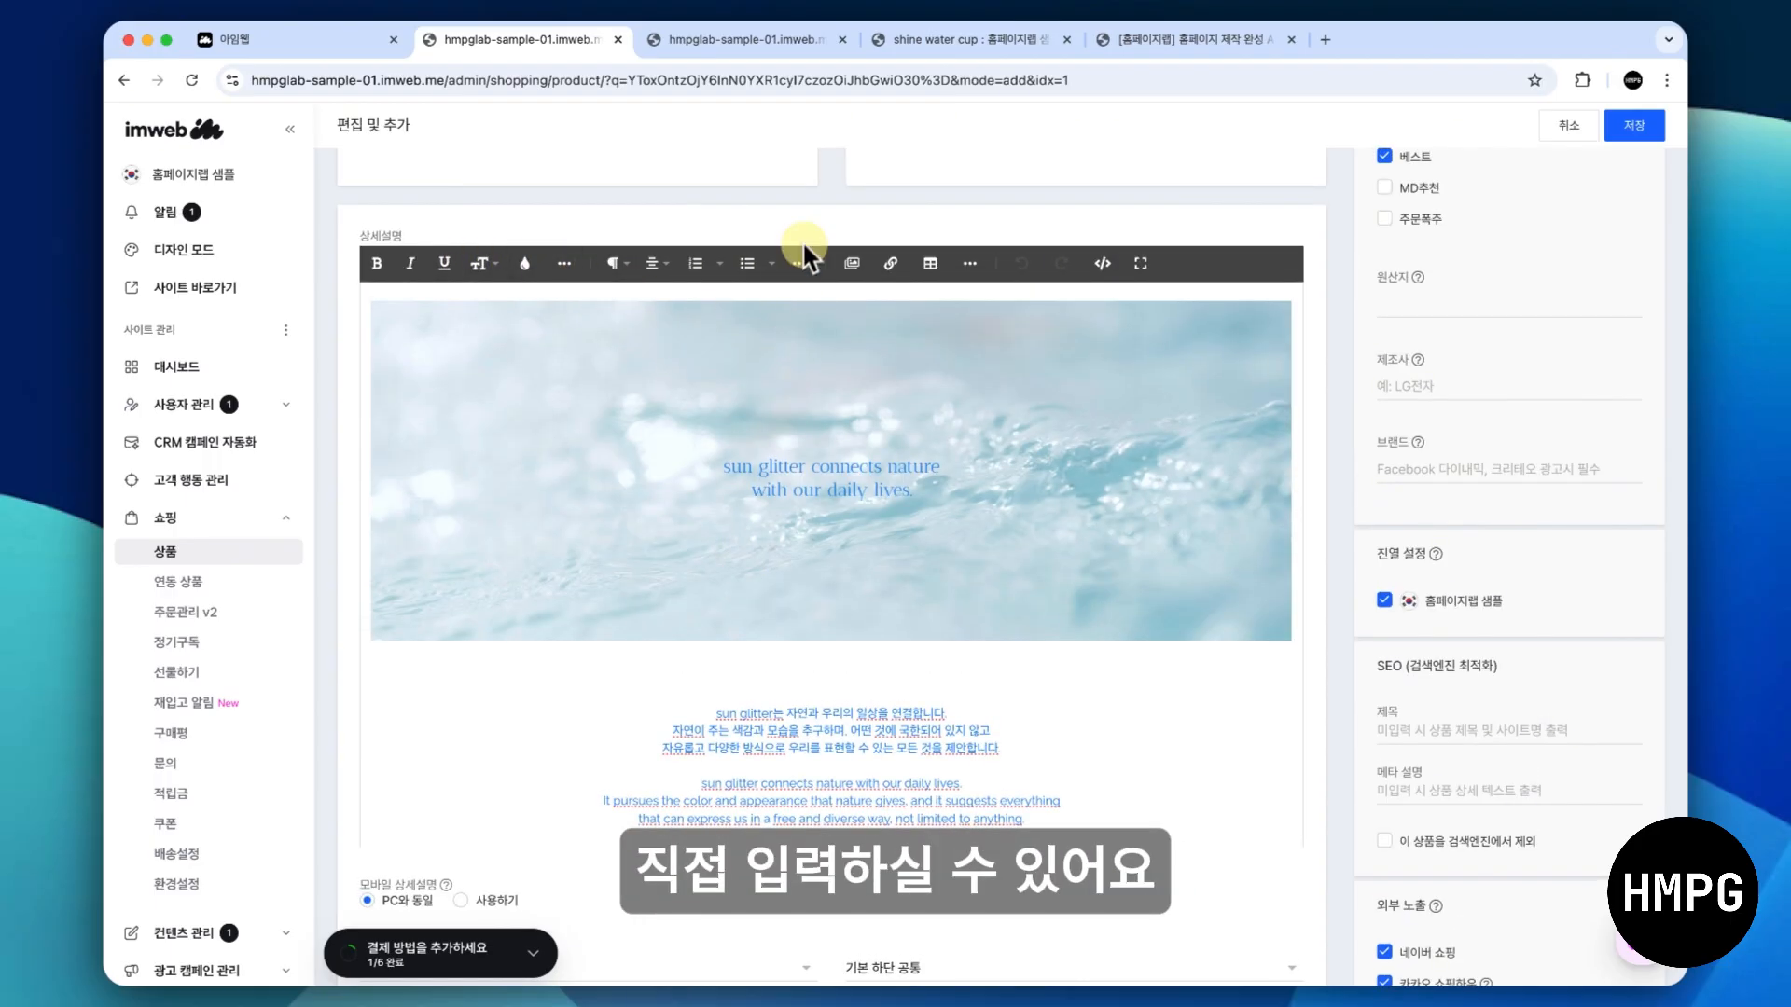
pyautogui.click(942, 47)
pyautogui.scroll(-5, 859, 521)
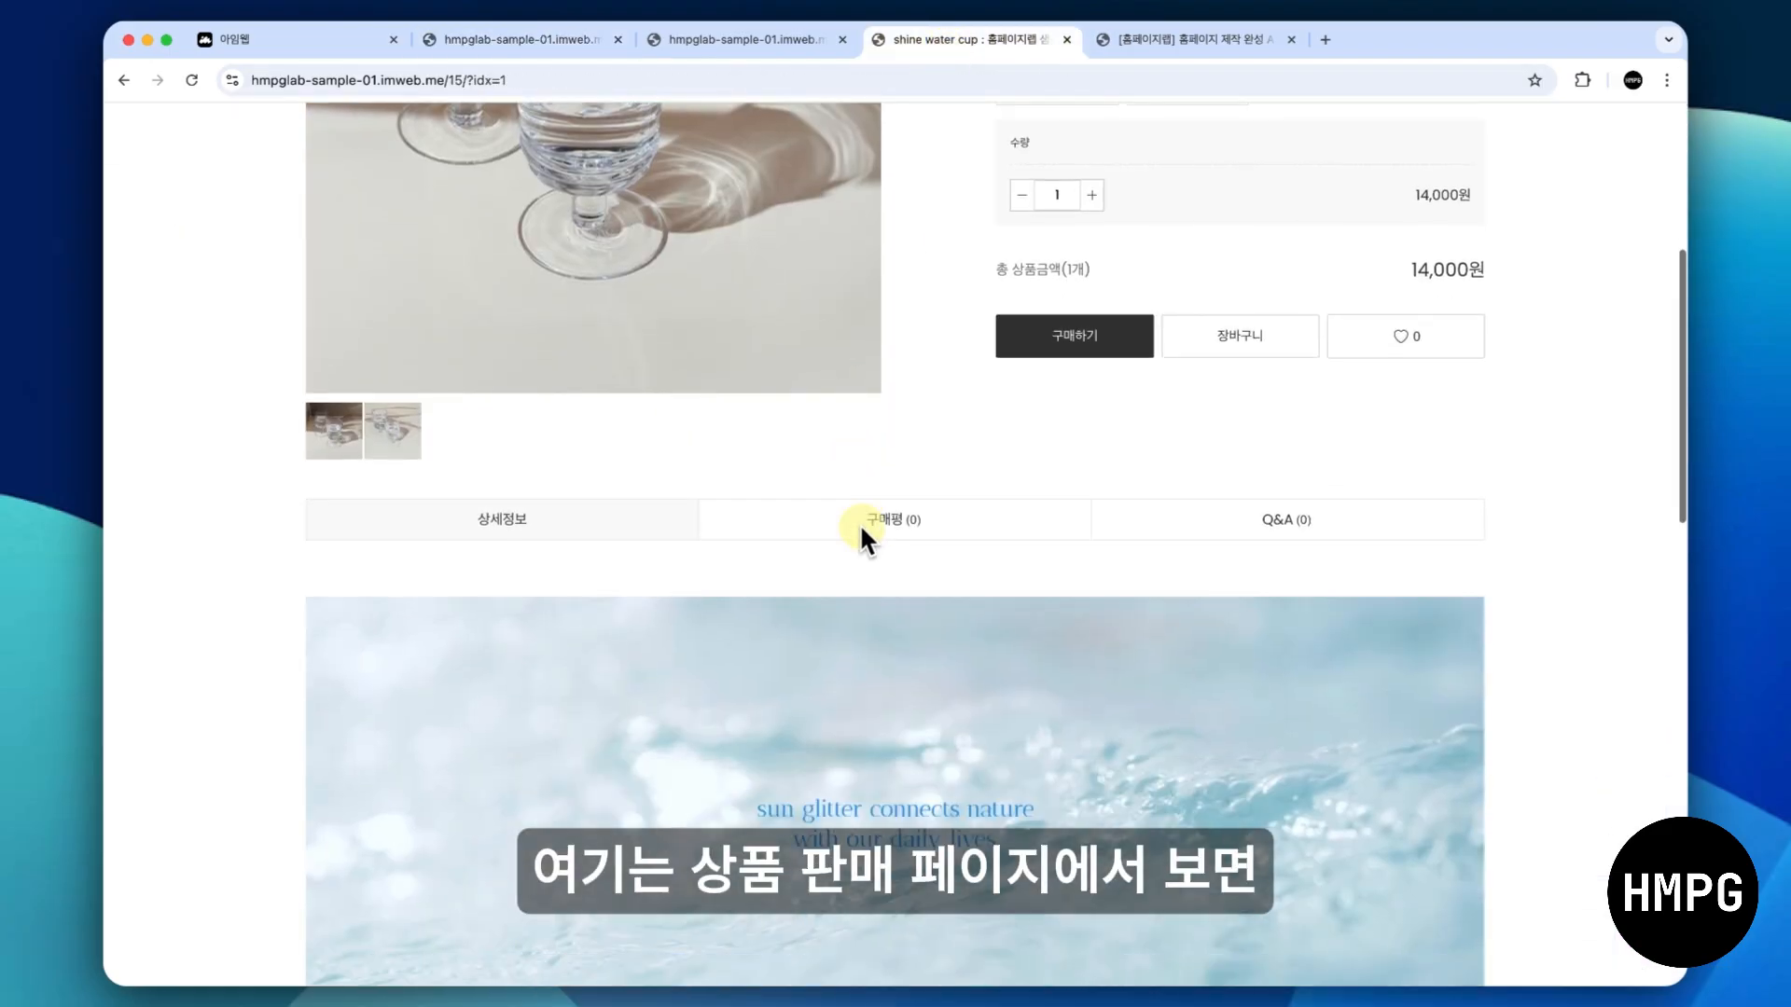
pyautogui.scroll(-5, 859, 524)
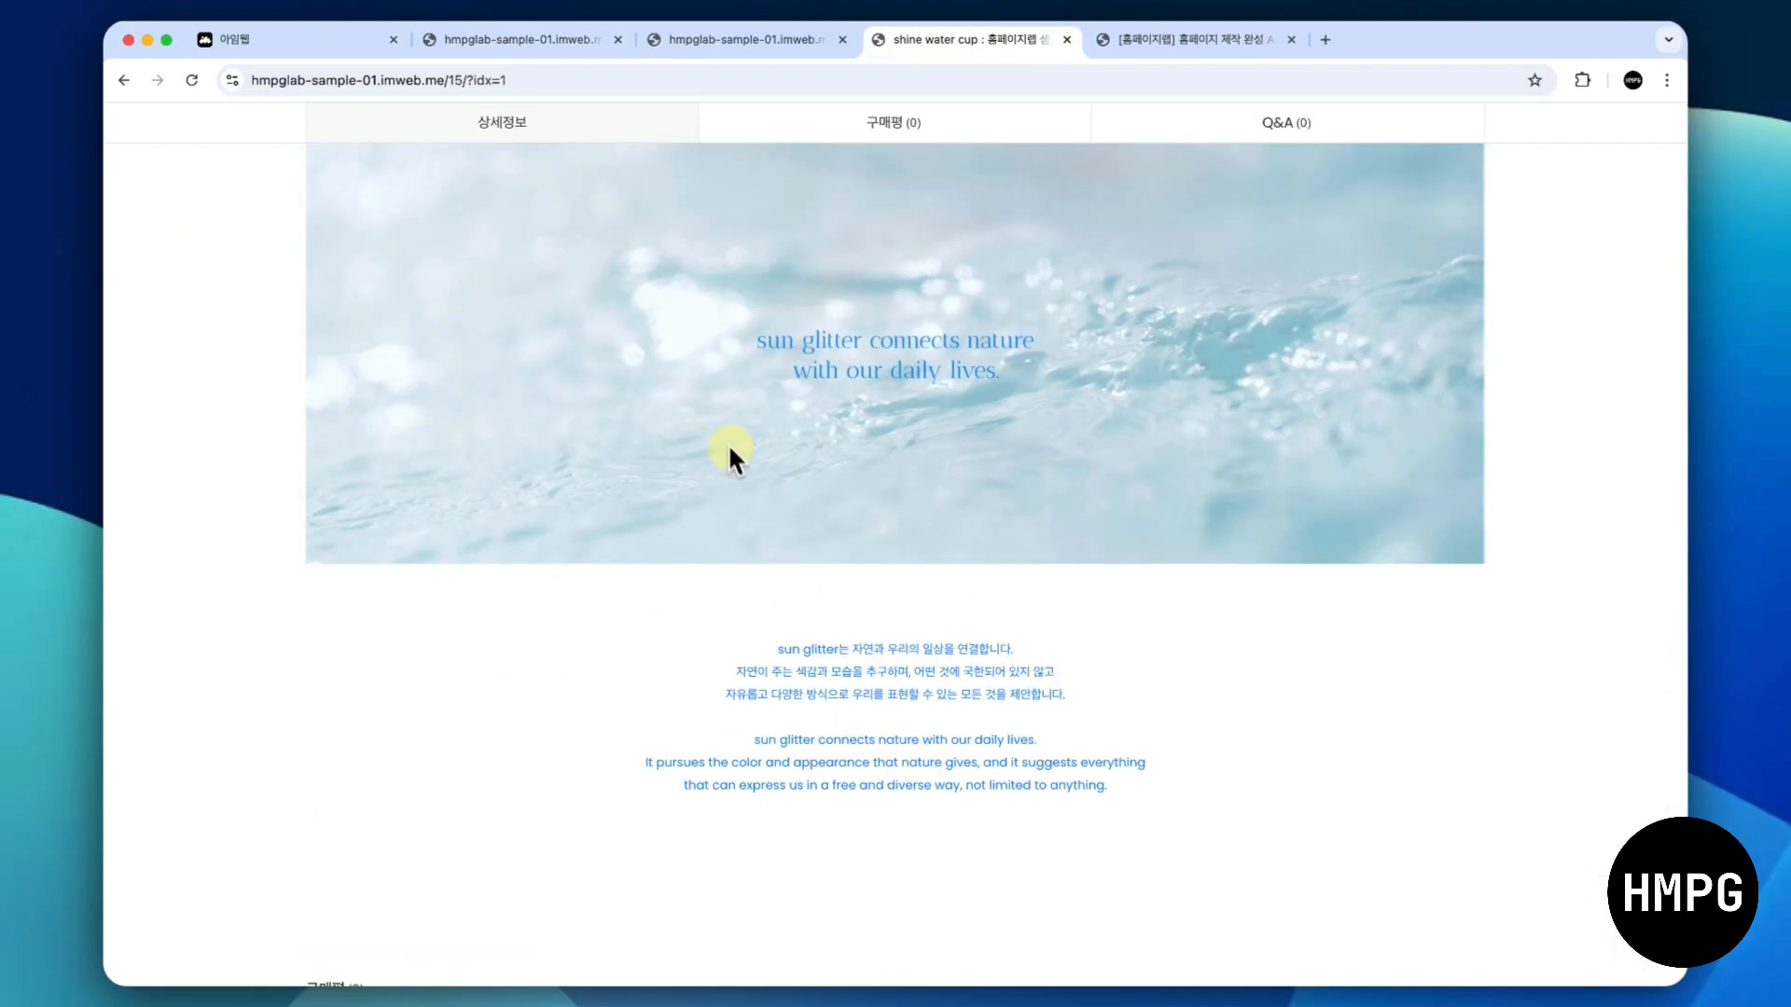
pyautogui.click(552, 38)
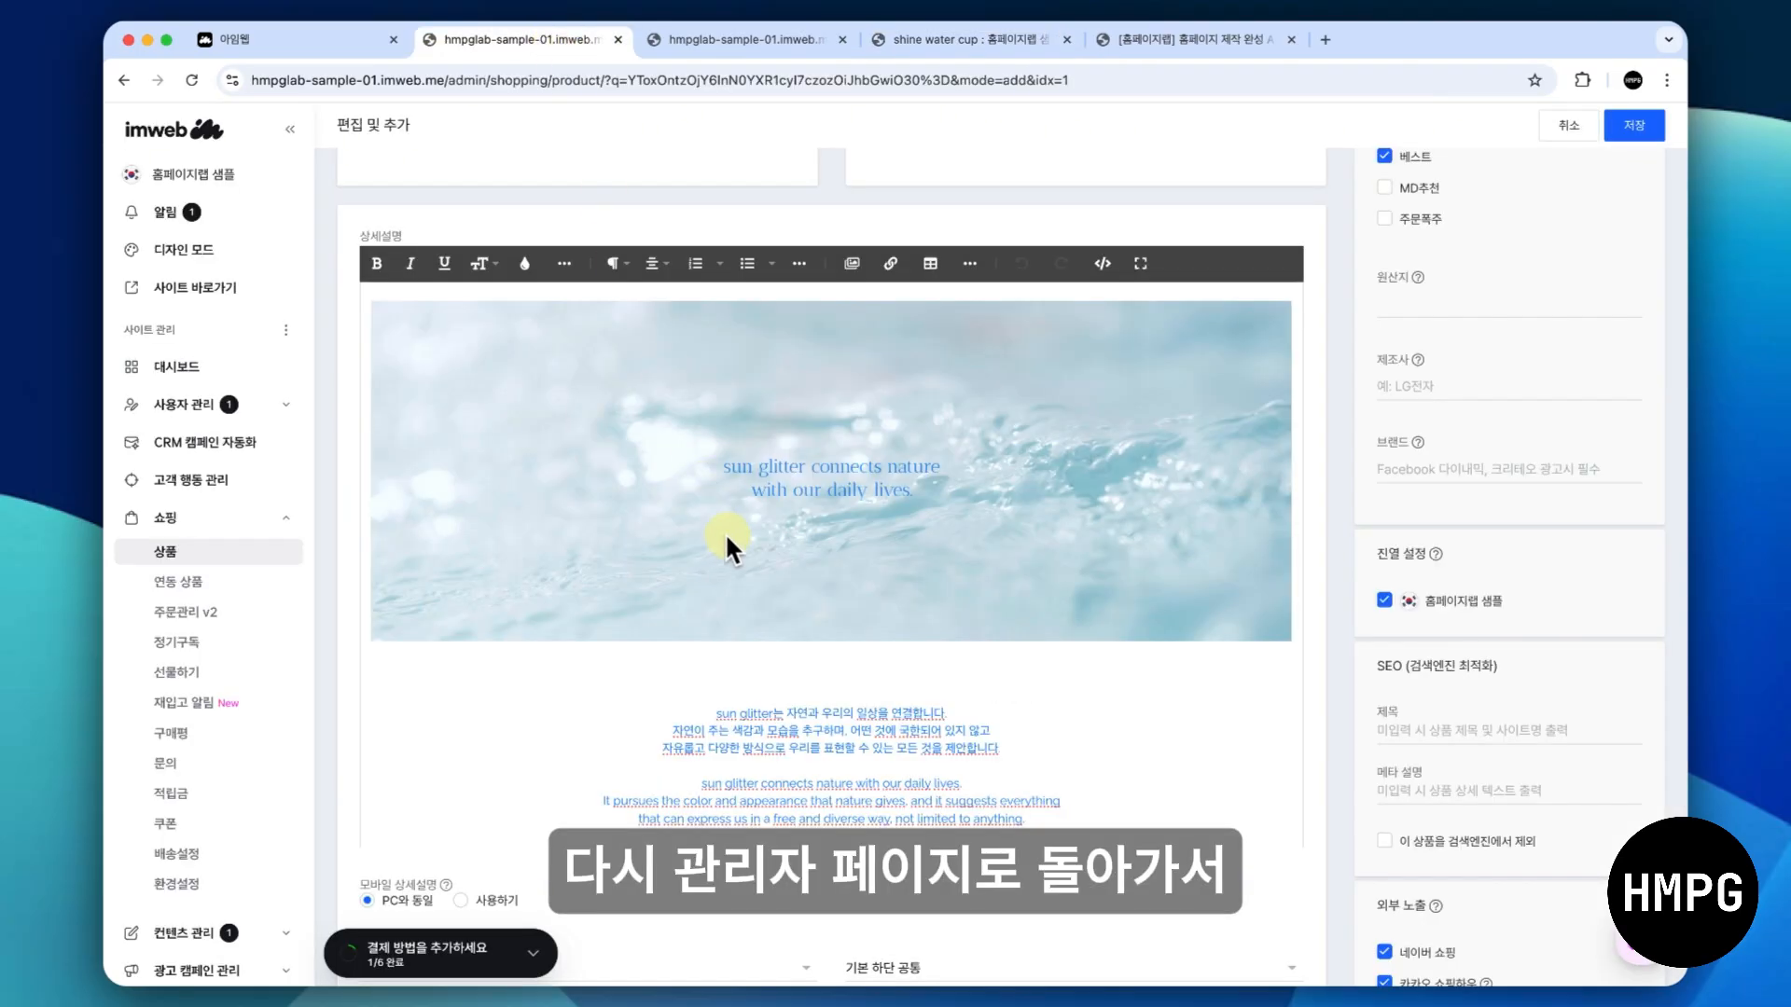
# - Try the 디지털 상품 sales method with 다운로드 한도 설정 enabled, and switch the product back to 일반 상품
pyautogui.scroll(-2, 727, 535)
pyautogui.scroll(-4, 730, 541)
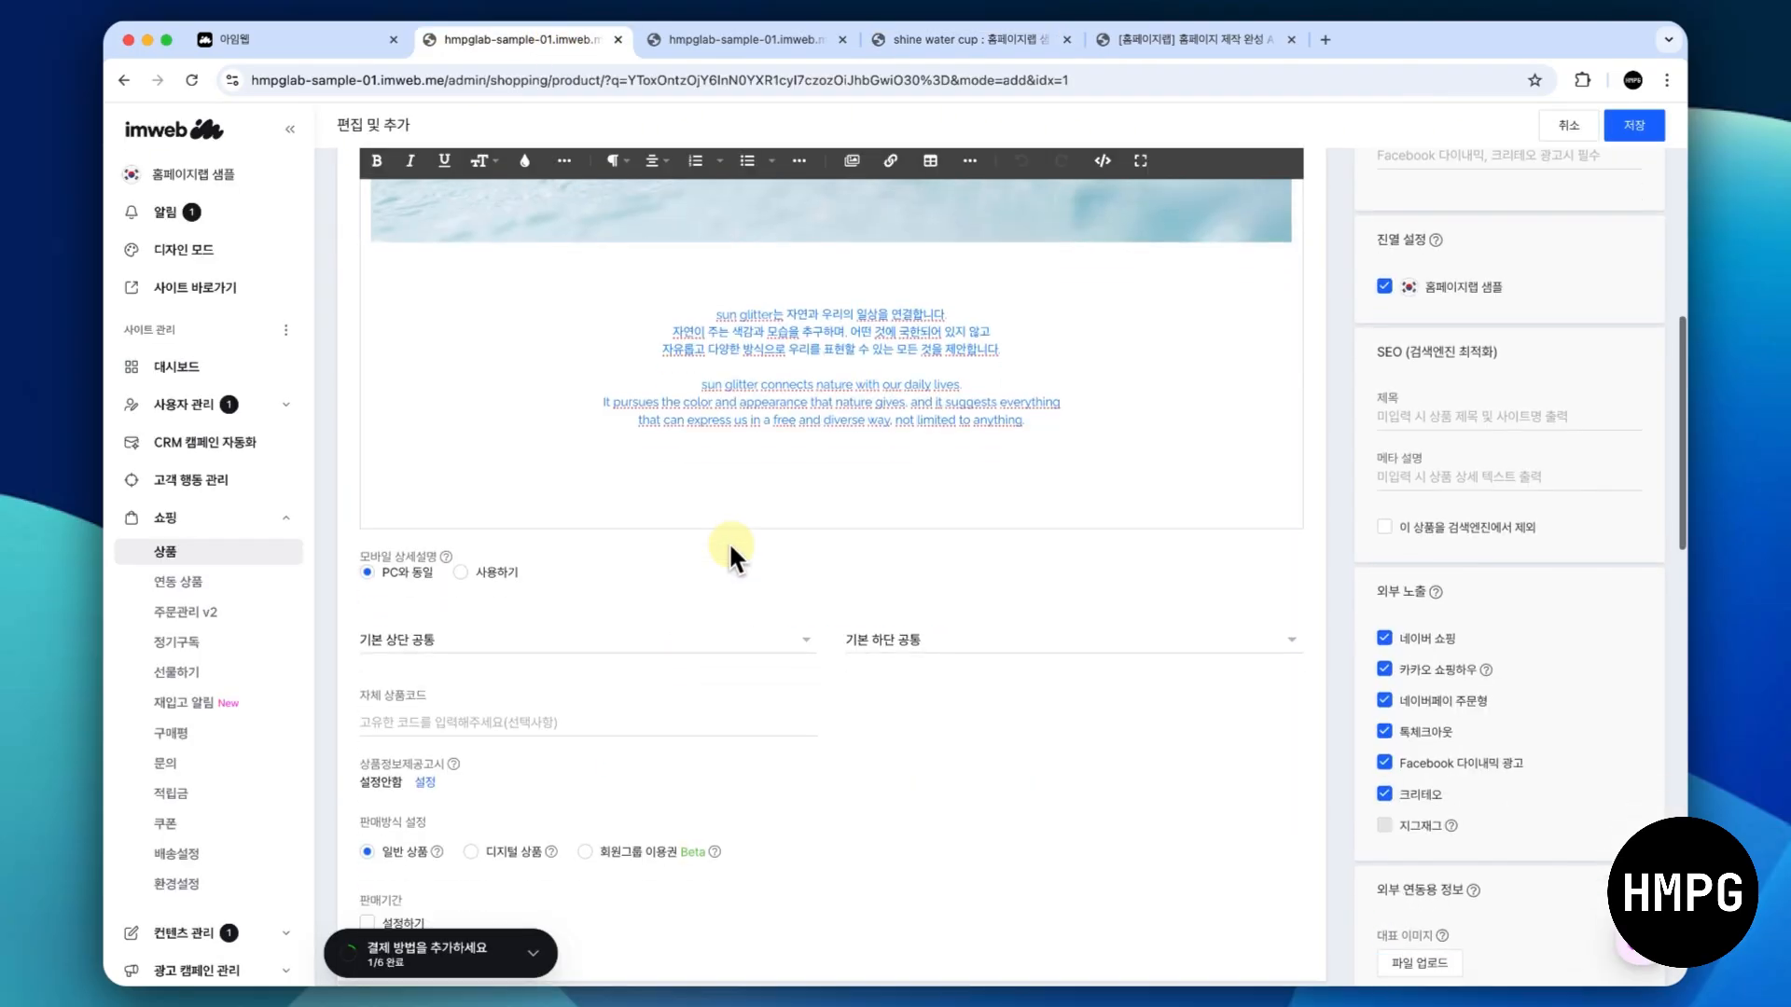
pyautogui.scroll(-2, 730, 541)
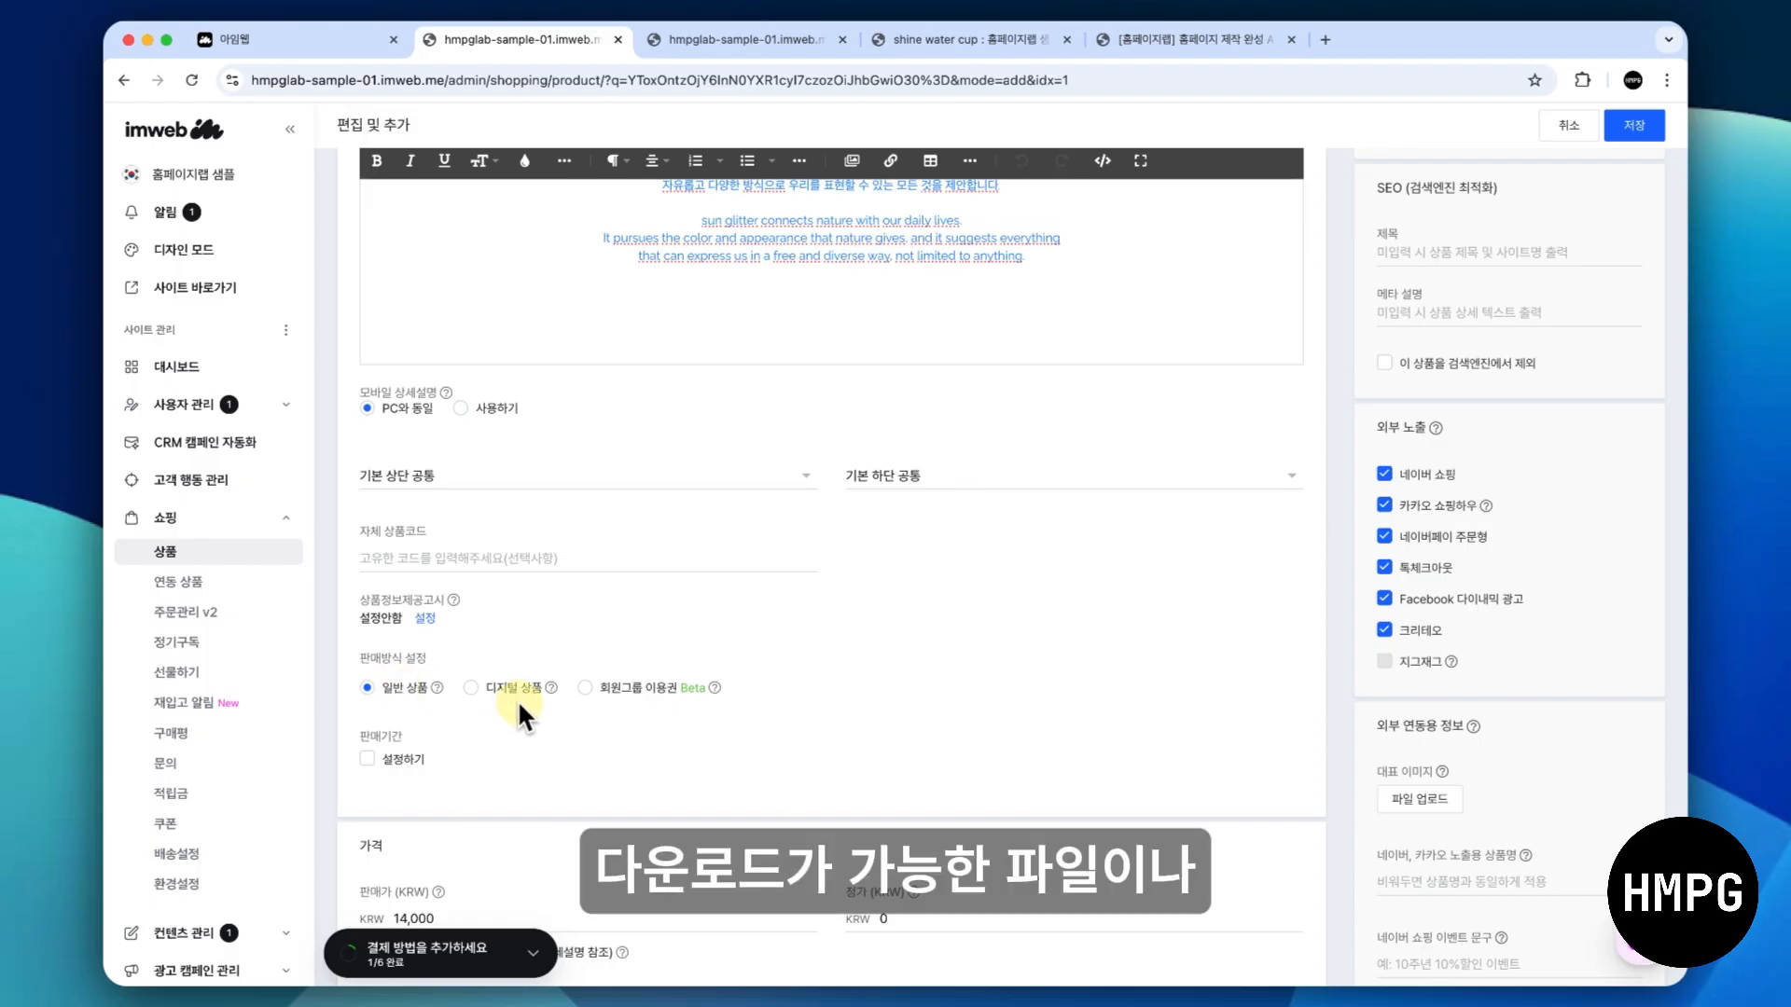
pyautogui.click(470, 687)
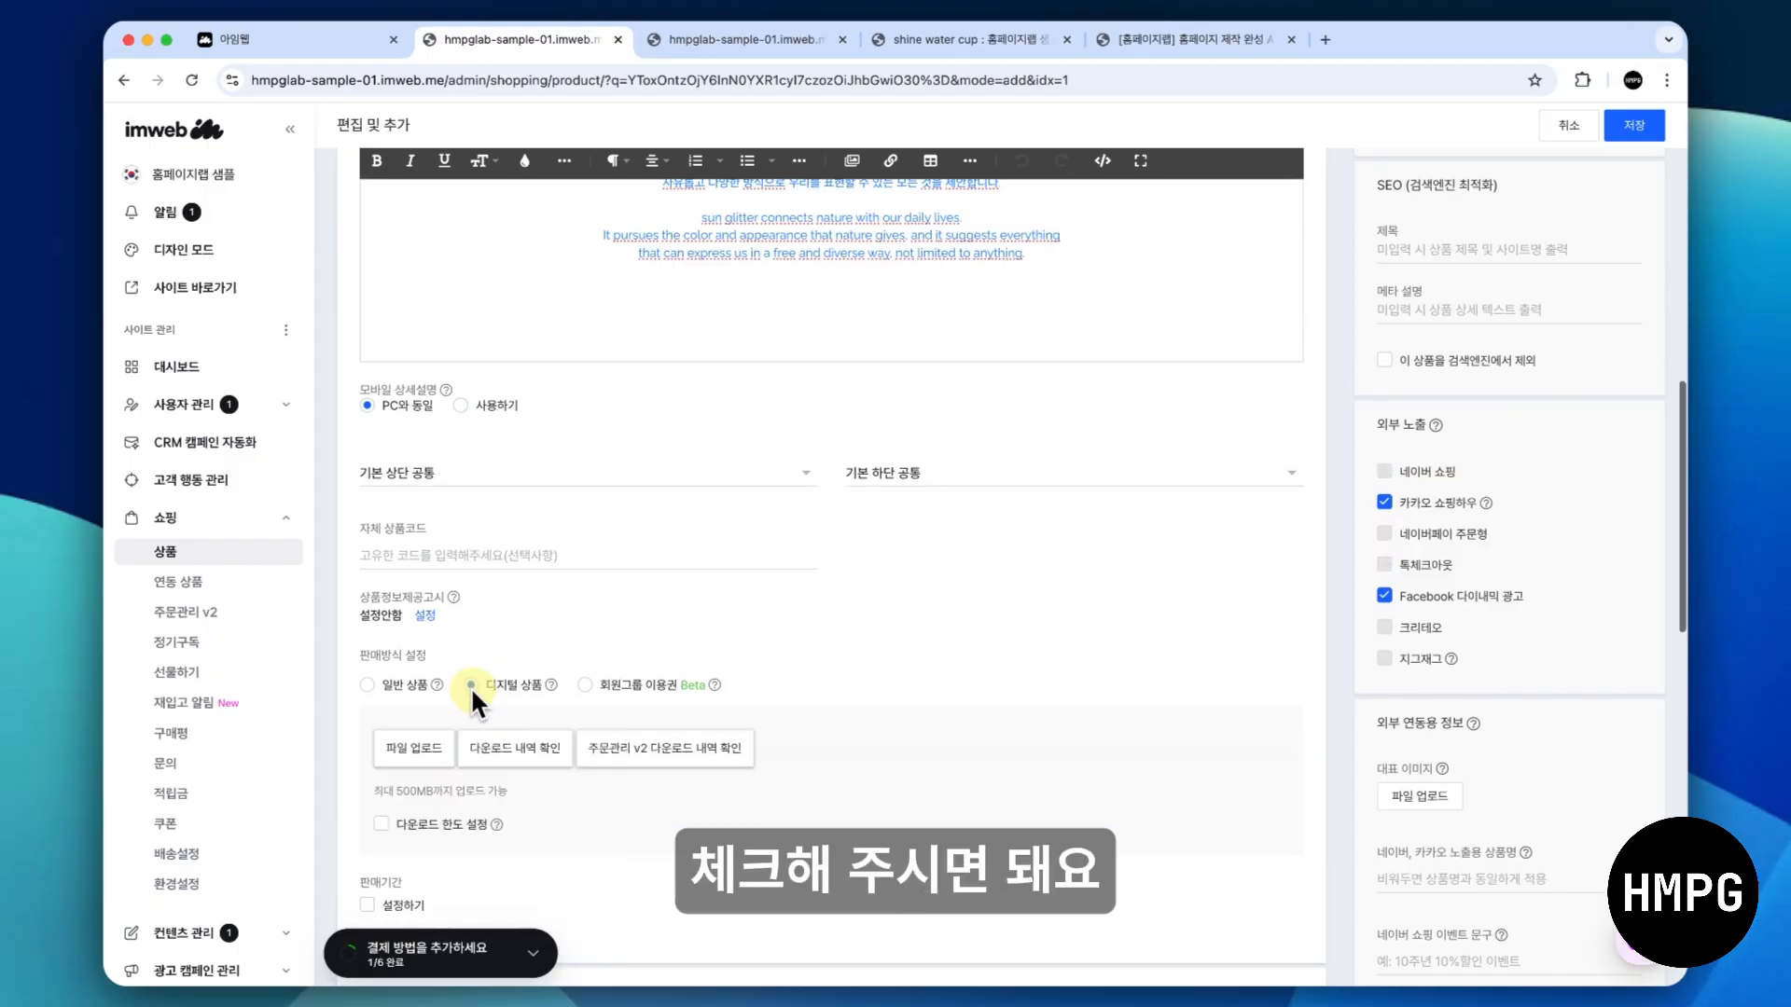
pyautogui.scroll(-2, 470, 687)
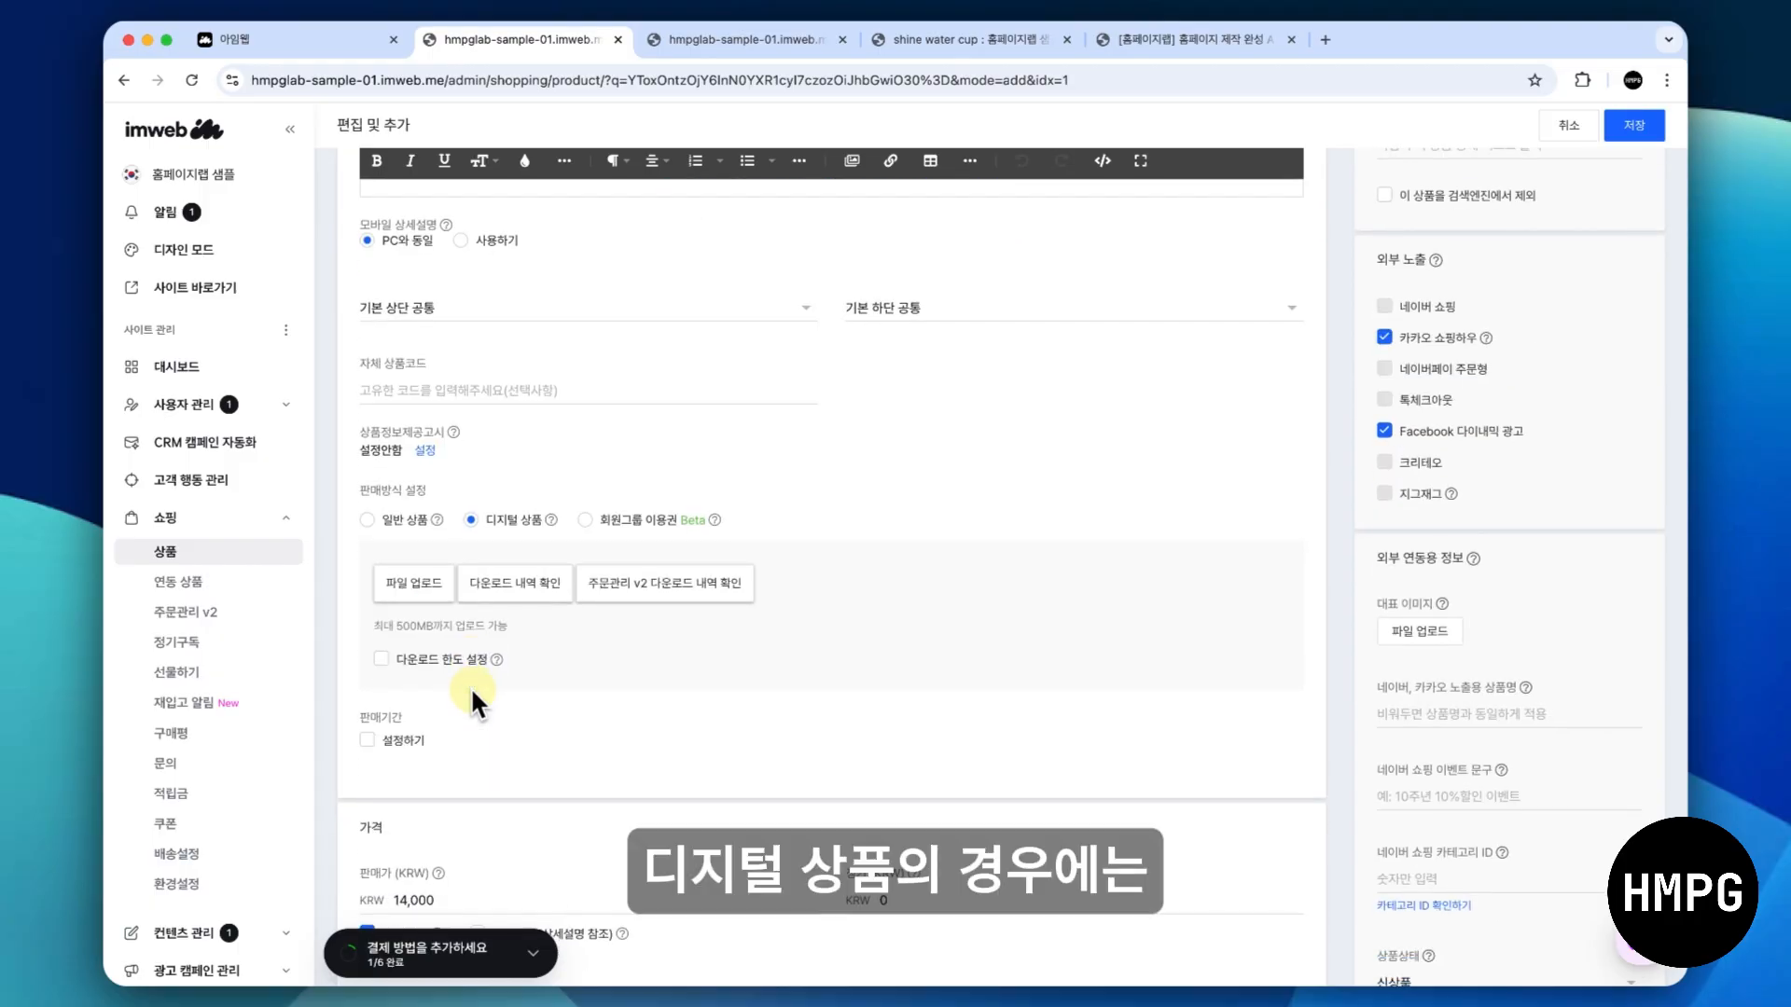
pyautogui.scroll(-1, 469, 684)
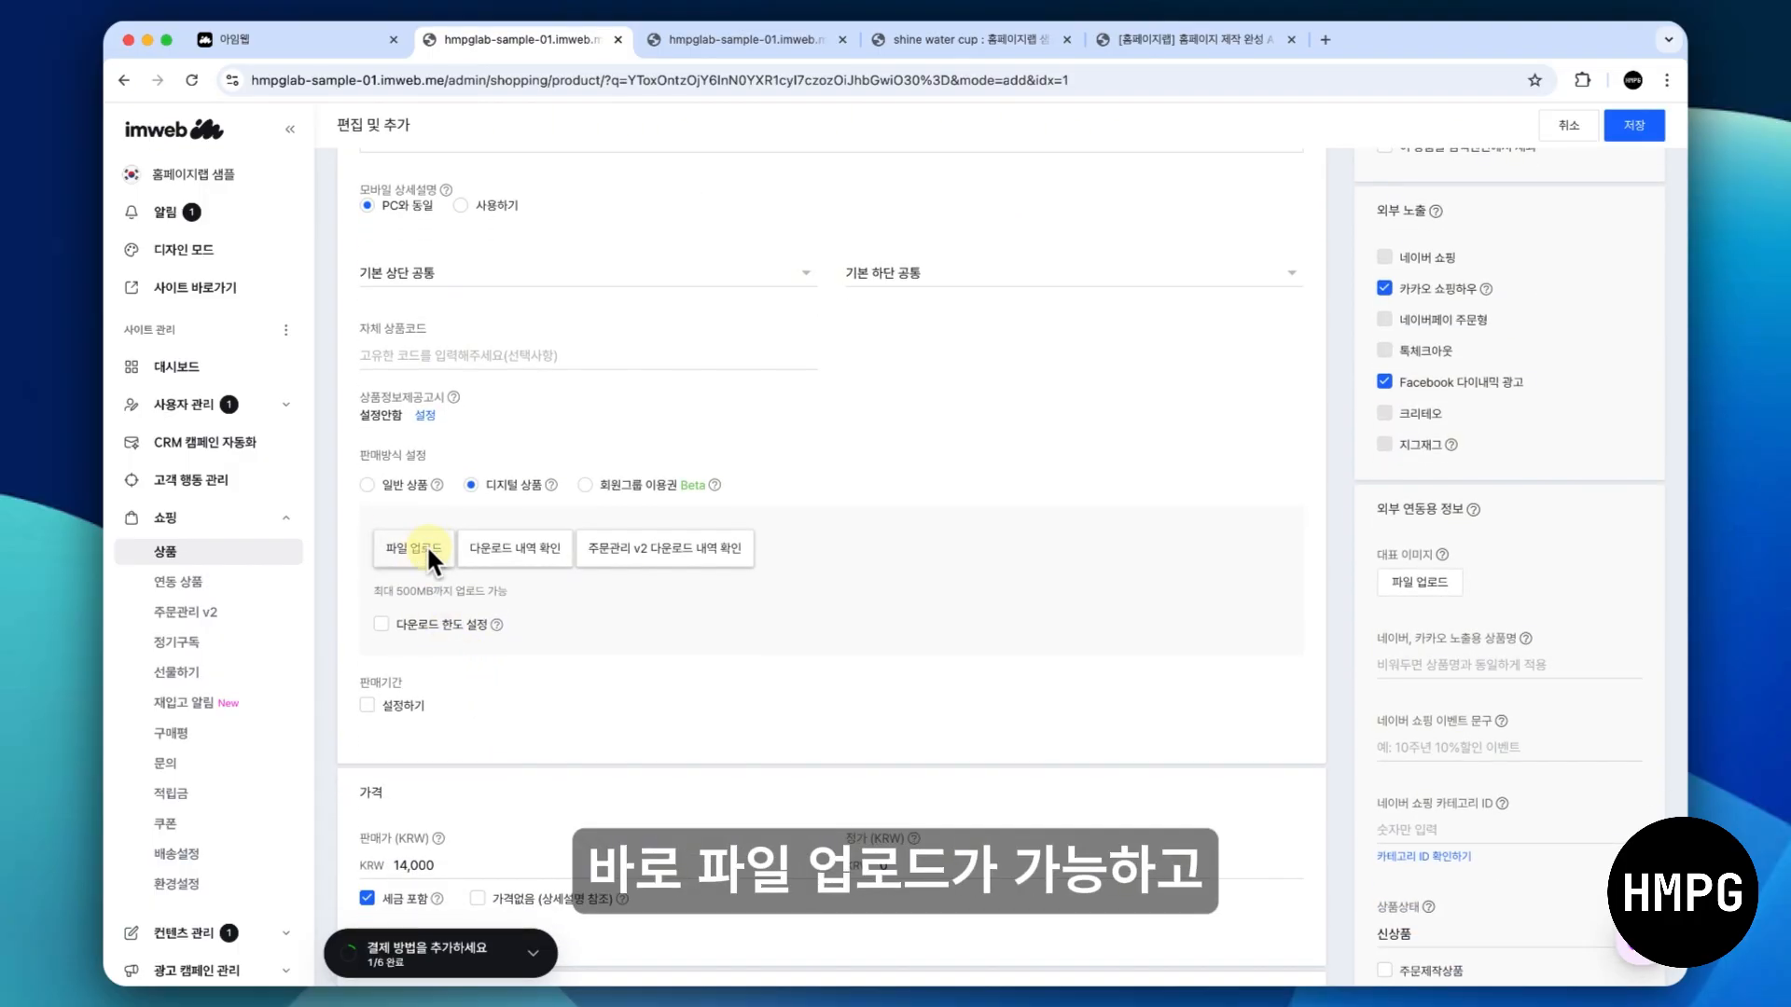
pyautogui.click(377, 621)
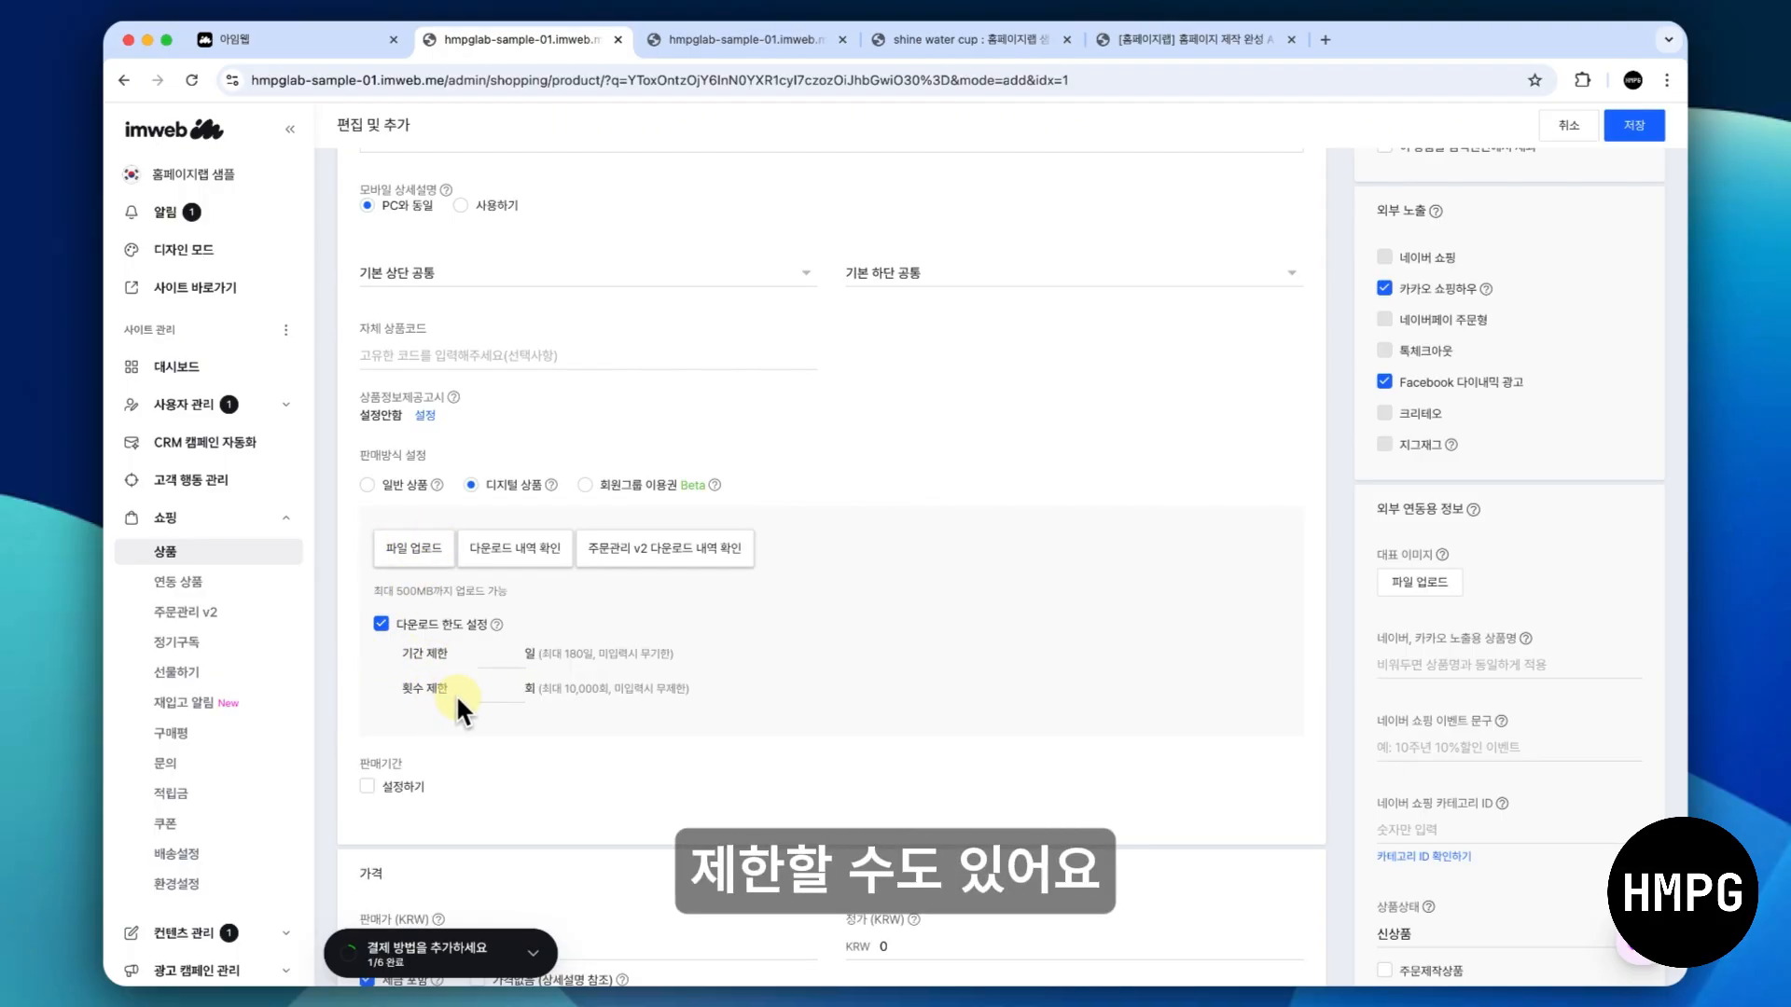
pyautogui.click(366, 484)
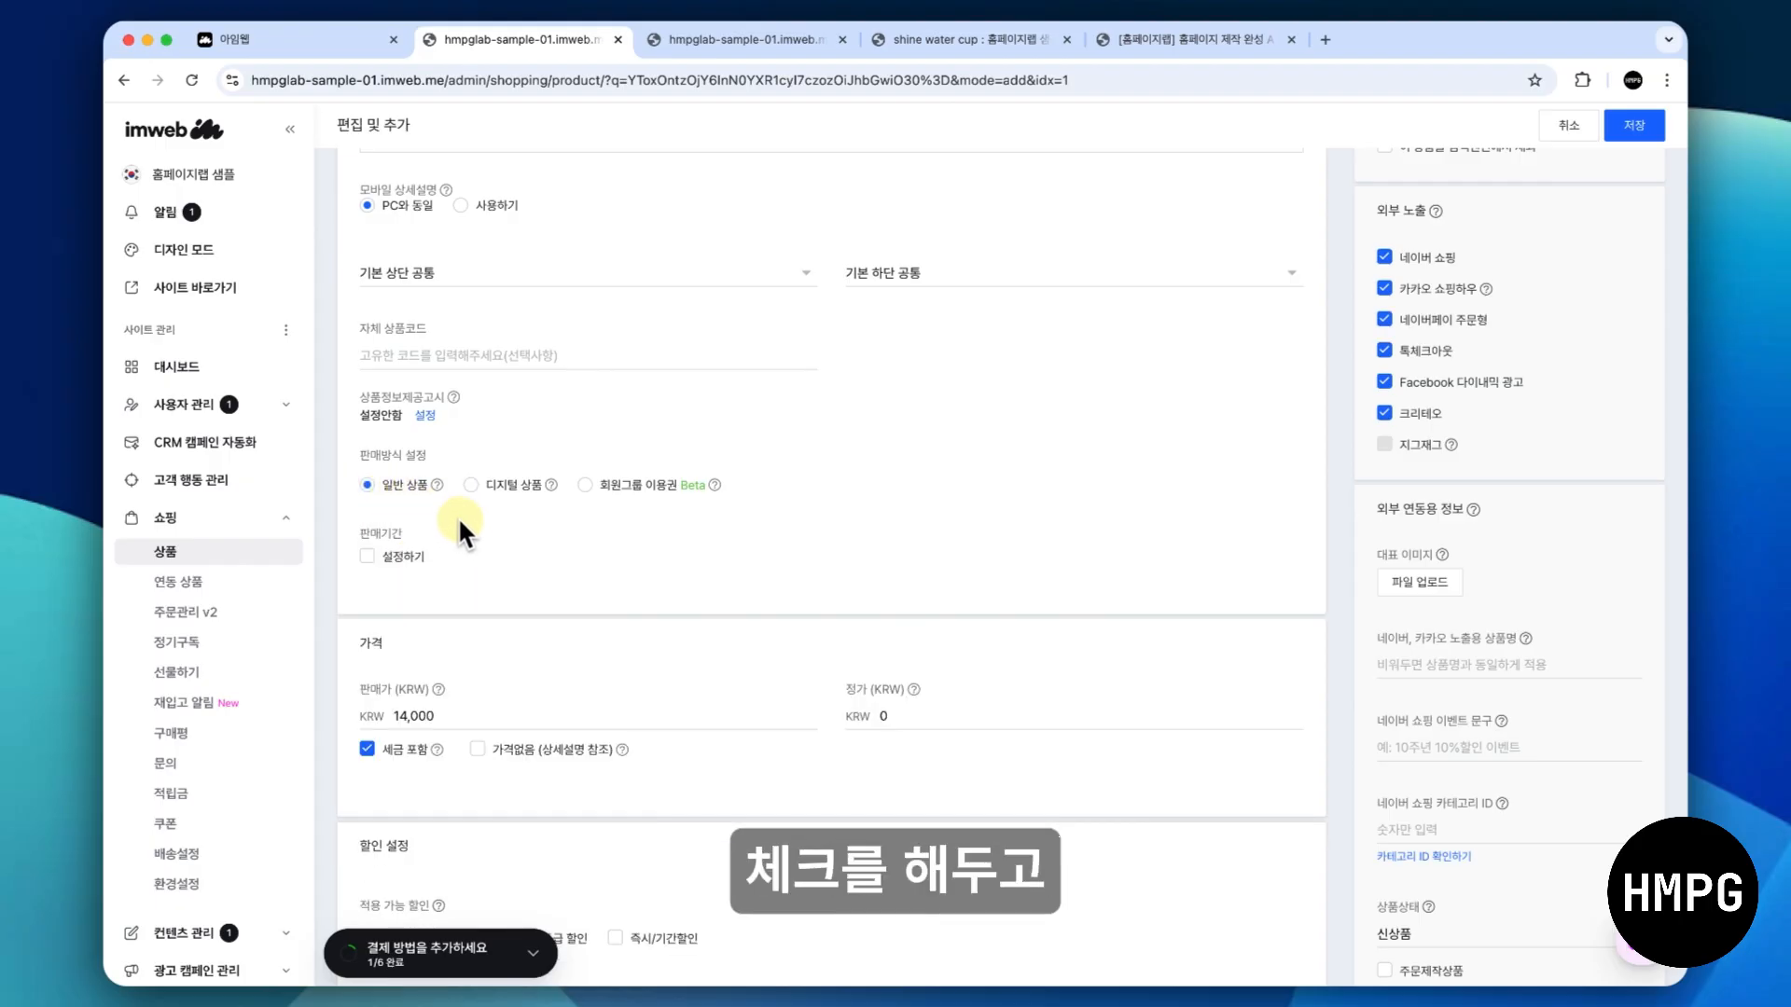
# - Try enabling a limited sales period (판매기간) for the shine water cup product
pyautogui.scroll(-1, 464, 521)
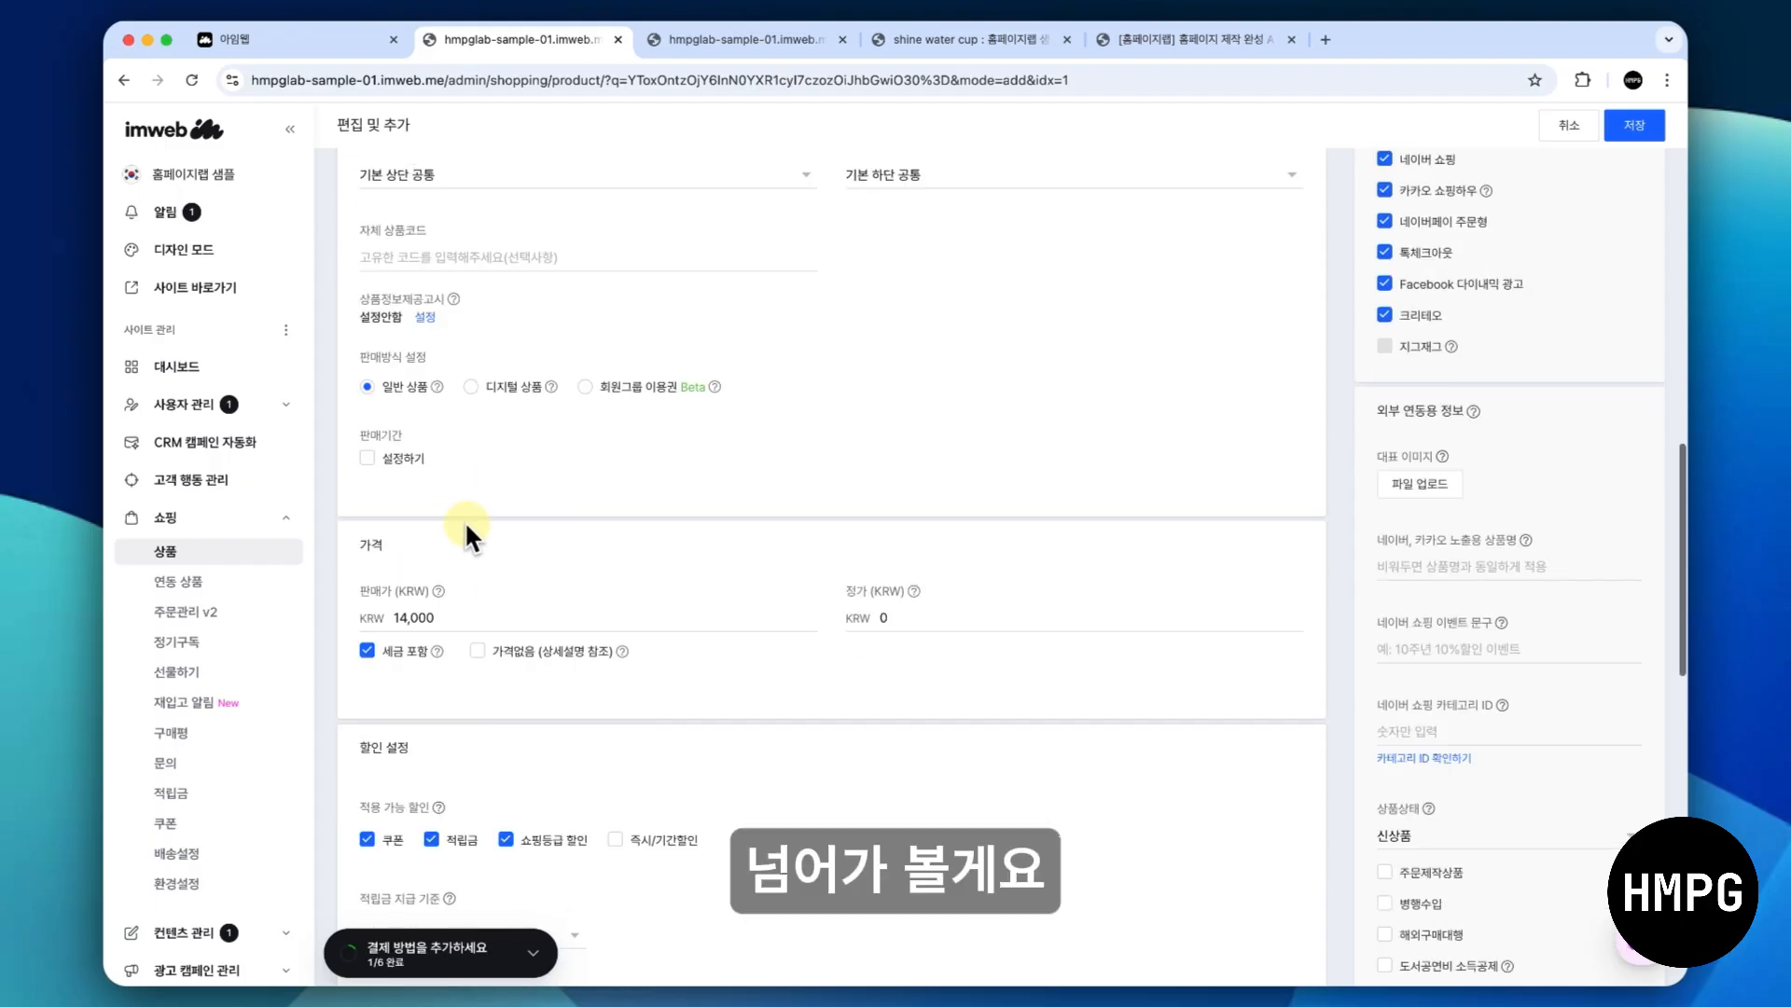
pyautogui.scroll(-1, 464, 520)
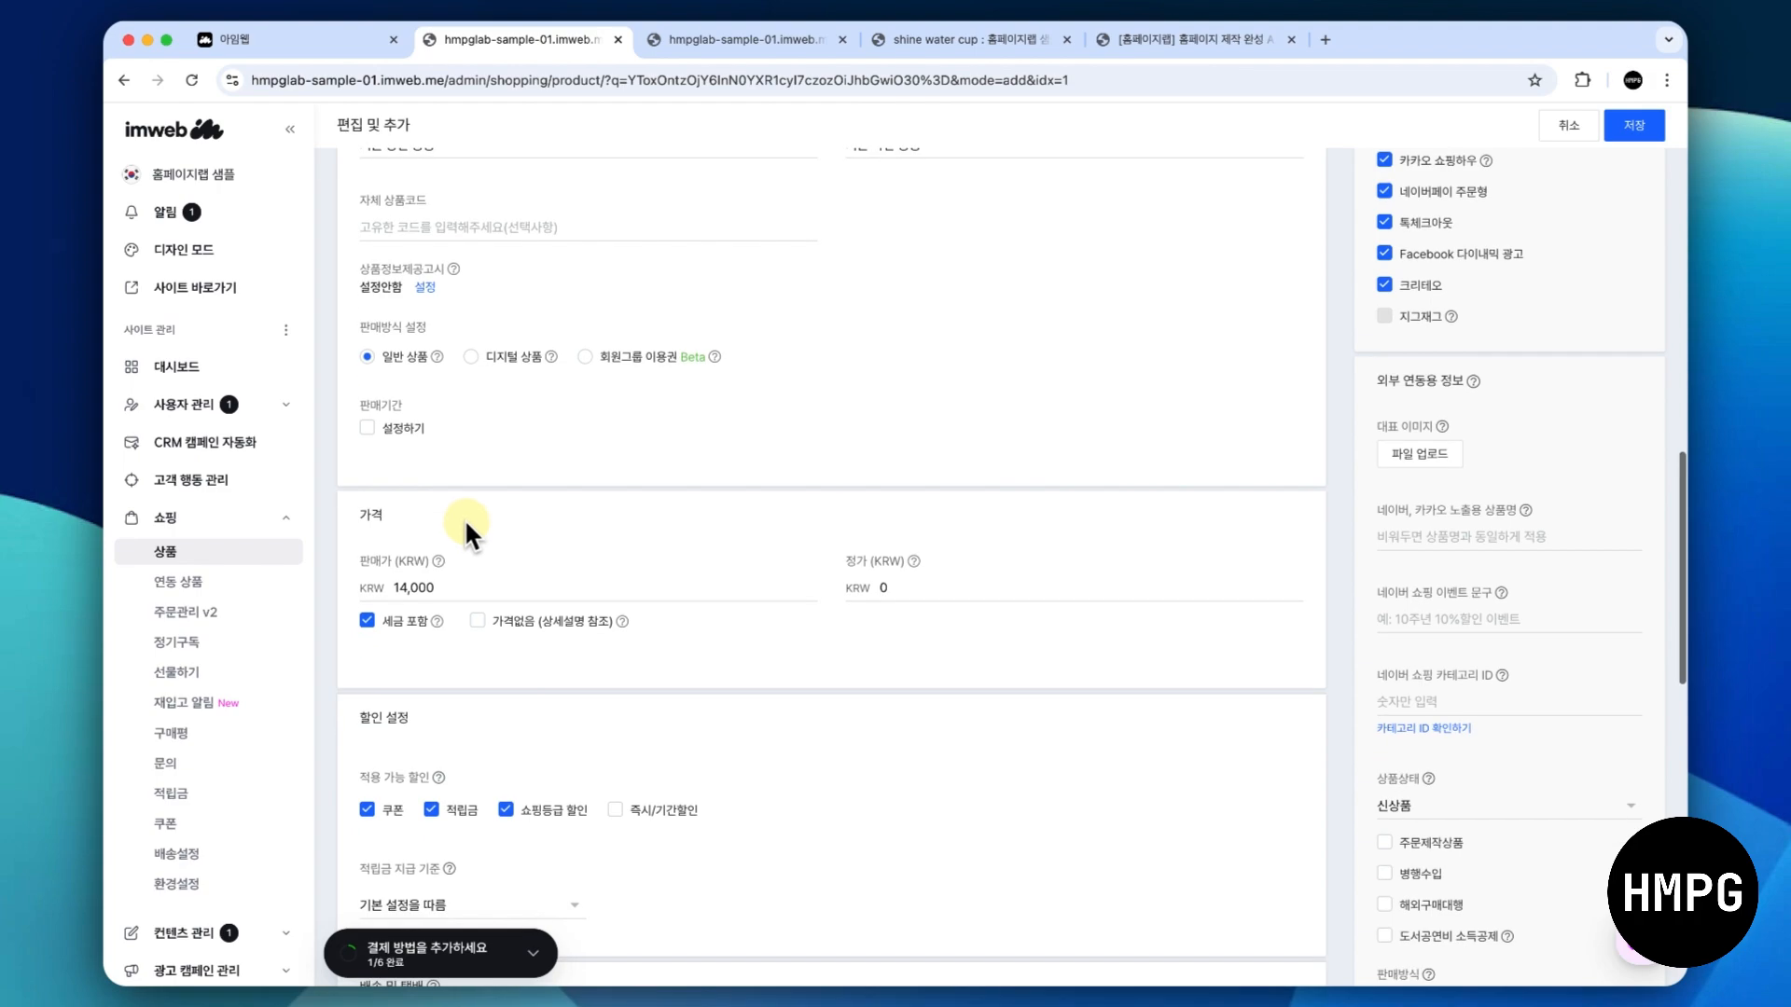
pyautogui.click(366, 428)
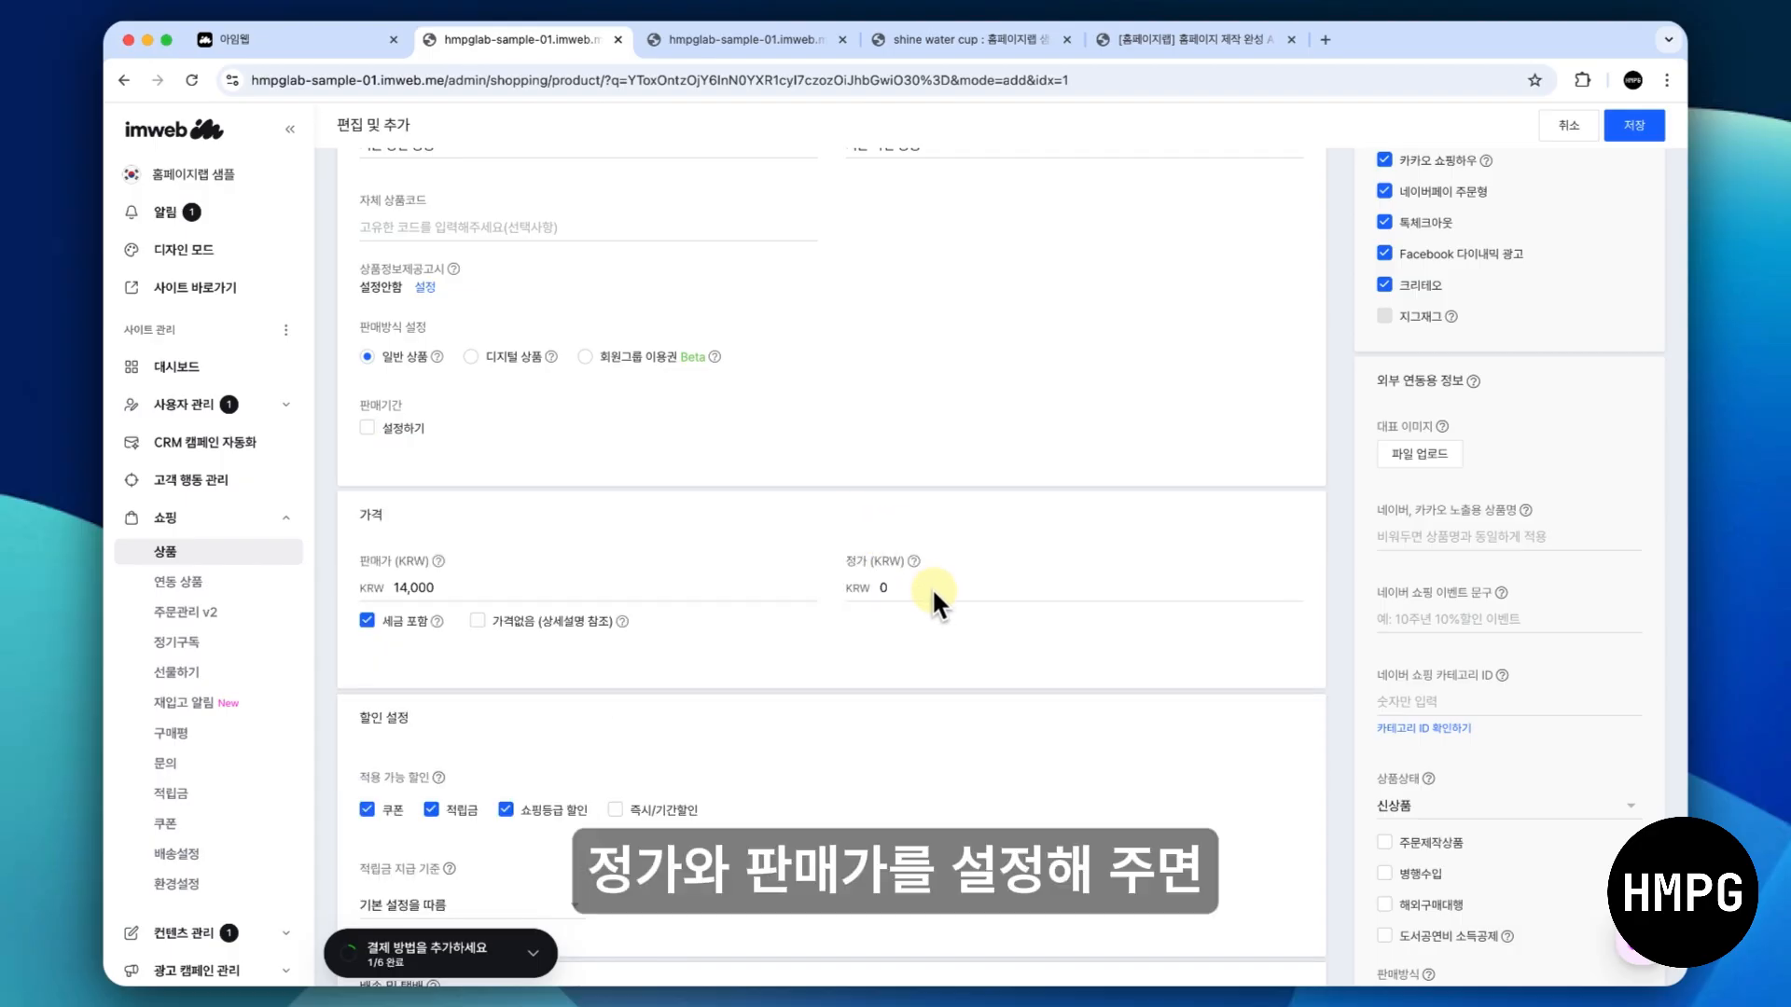
# - Set the shine water cup's regular price (정가) to 18,000 KRW and save the product
pyautogui.click(932, 587)
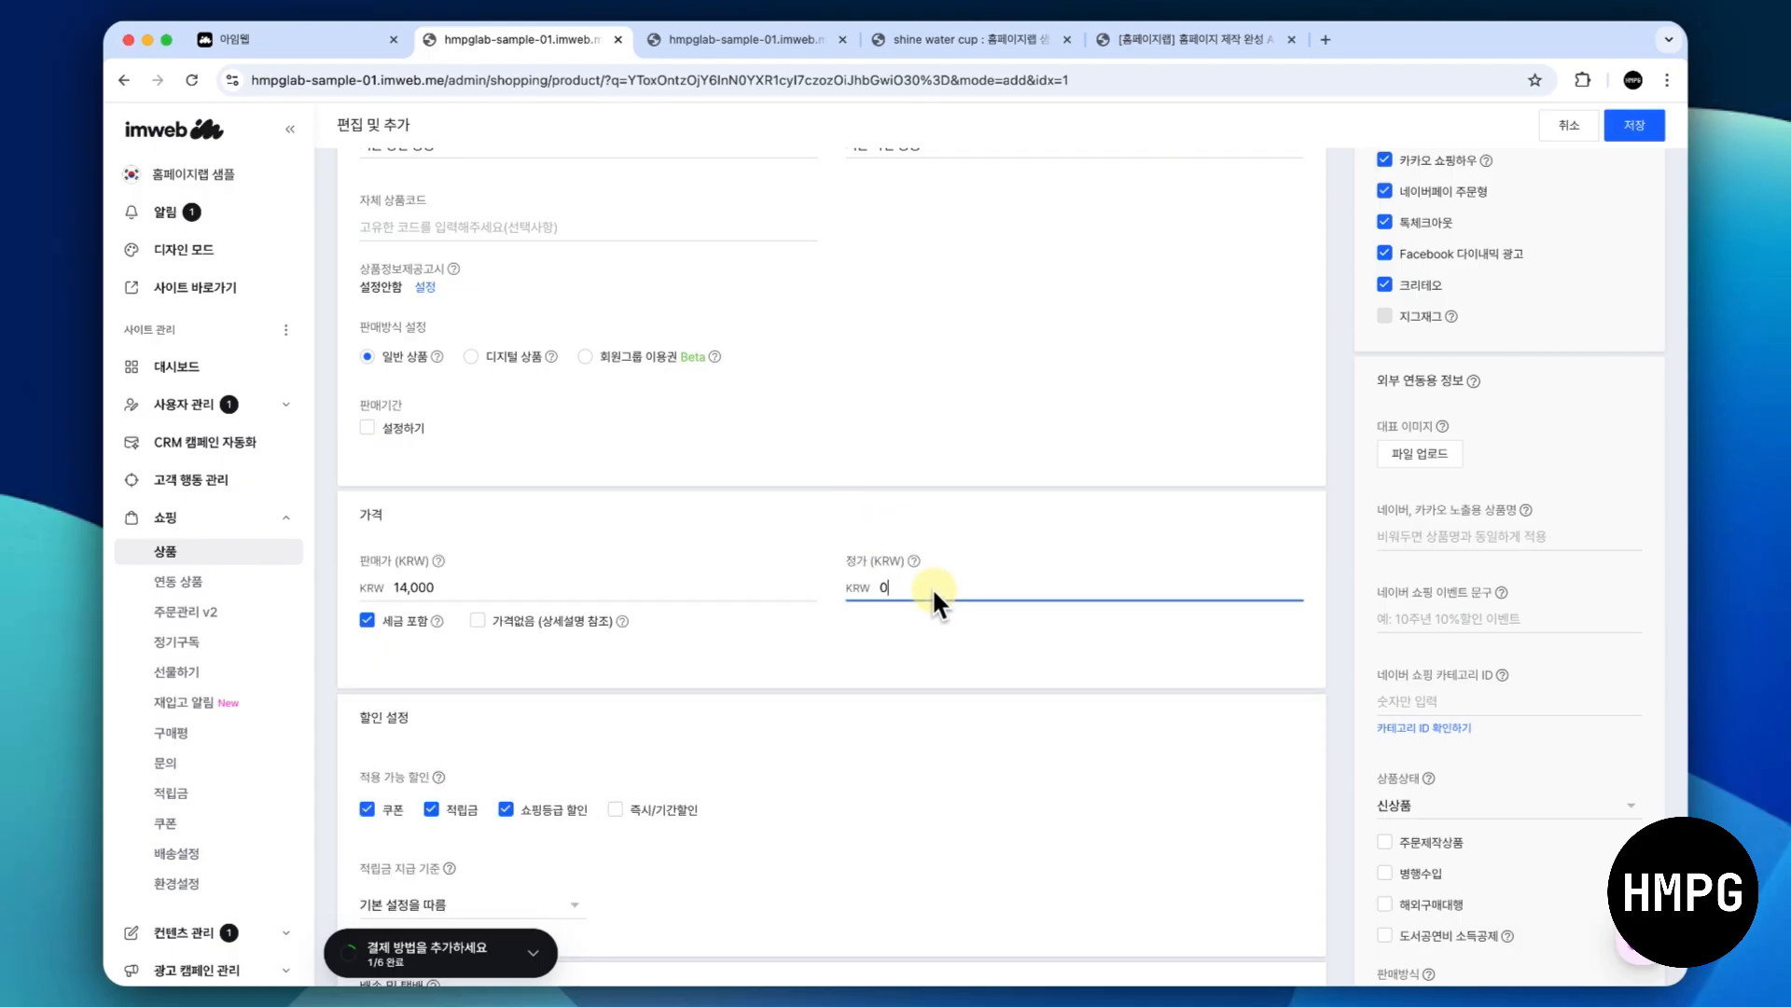
pyautogui.write('18,000')
pyautogui.click(978, 642)
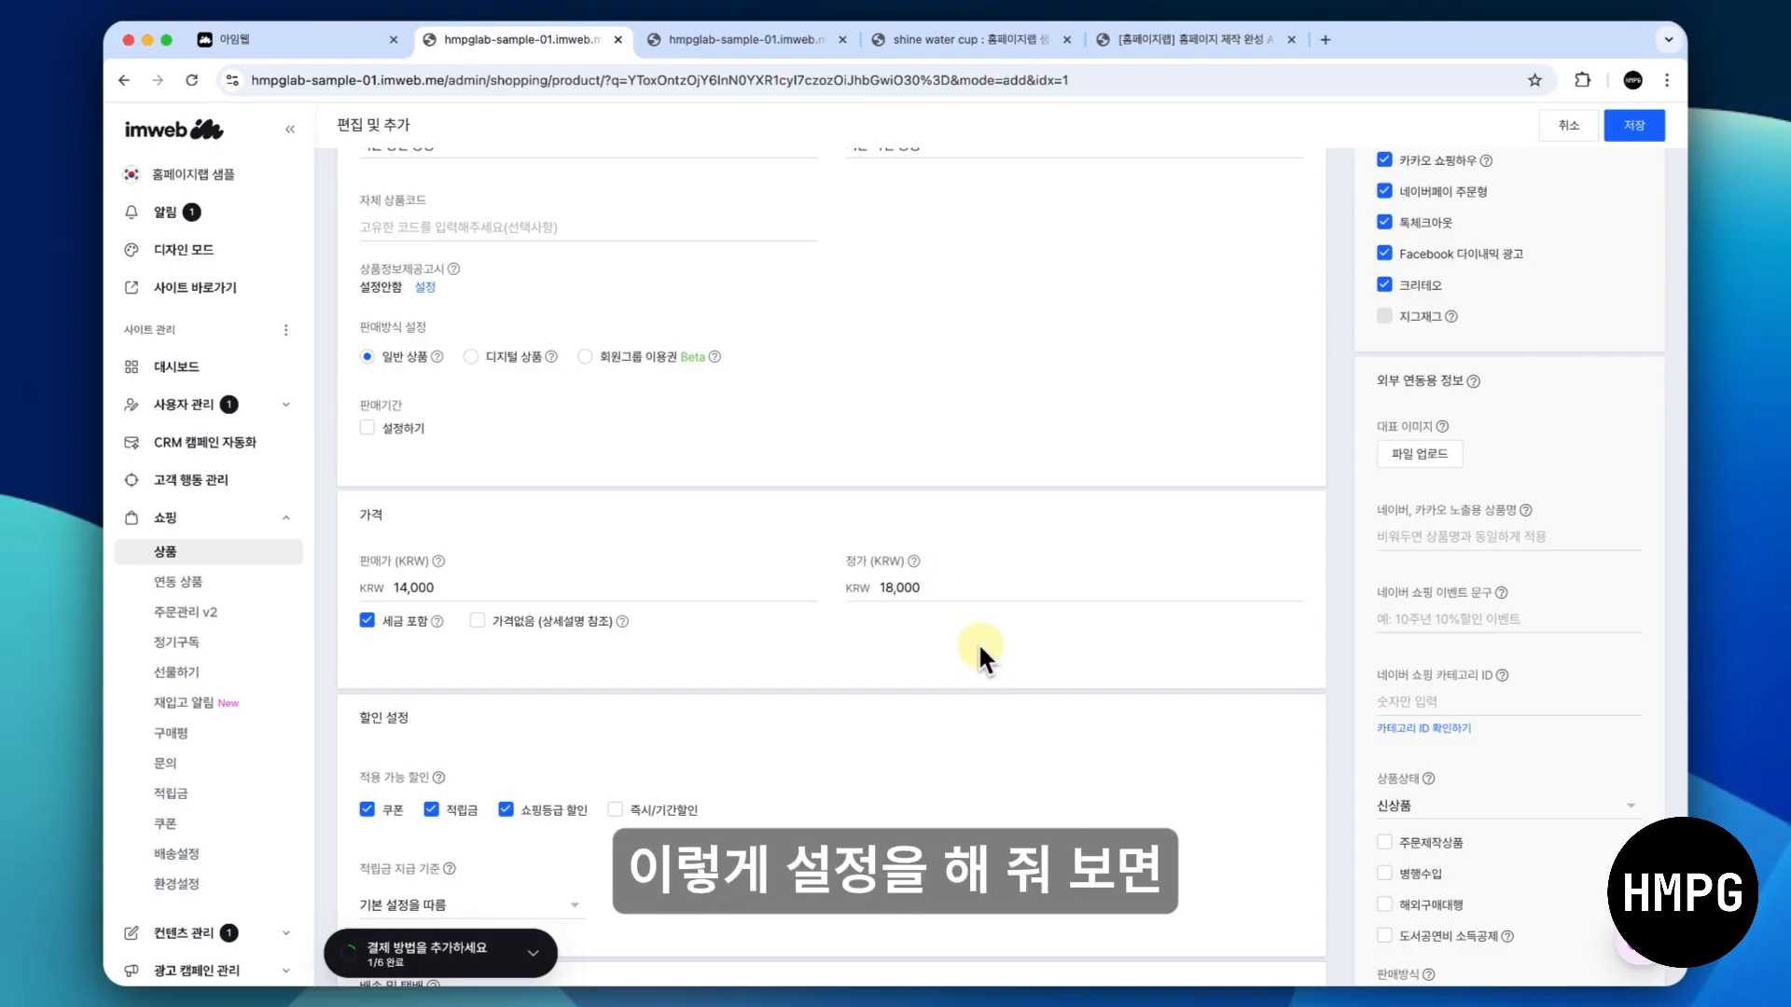
pyautogui.click(1624, 129)
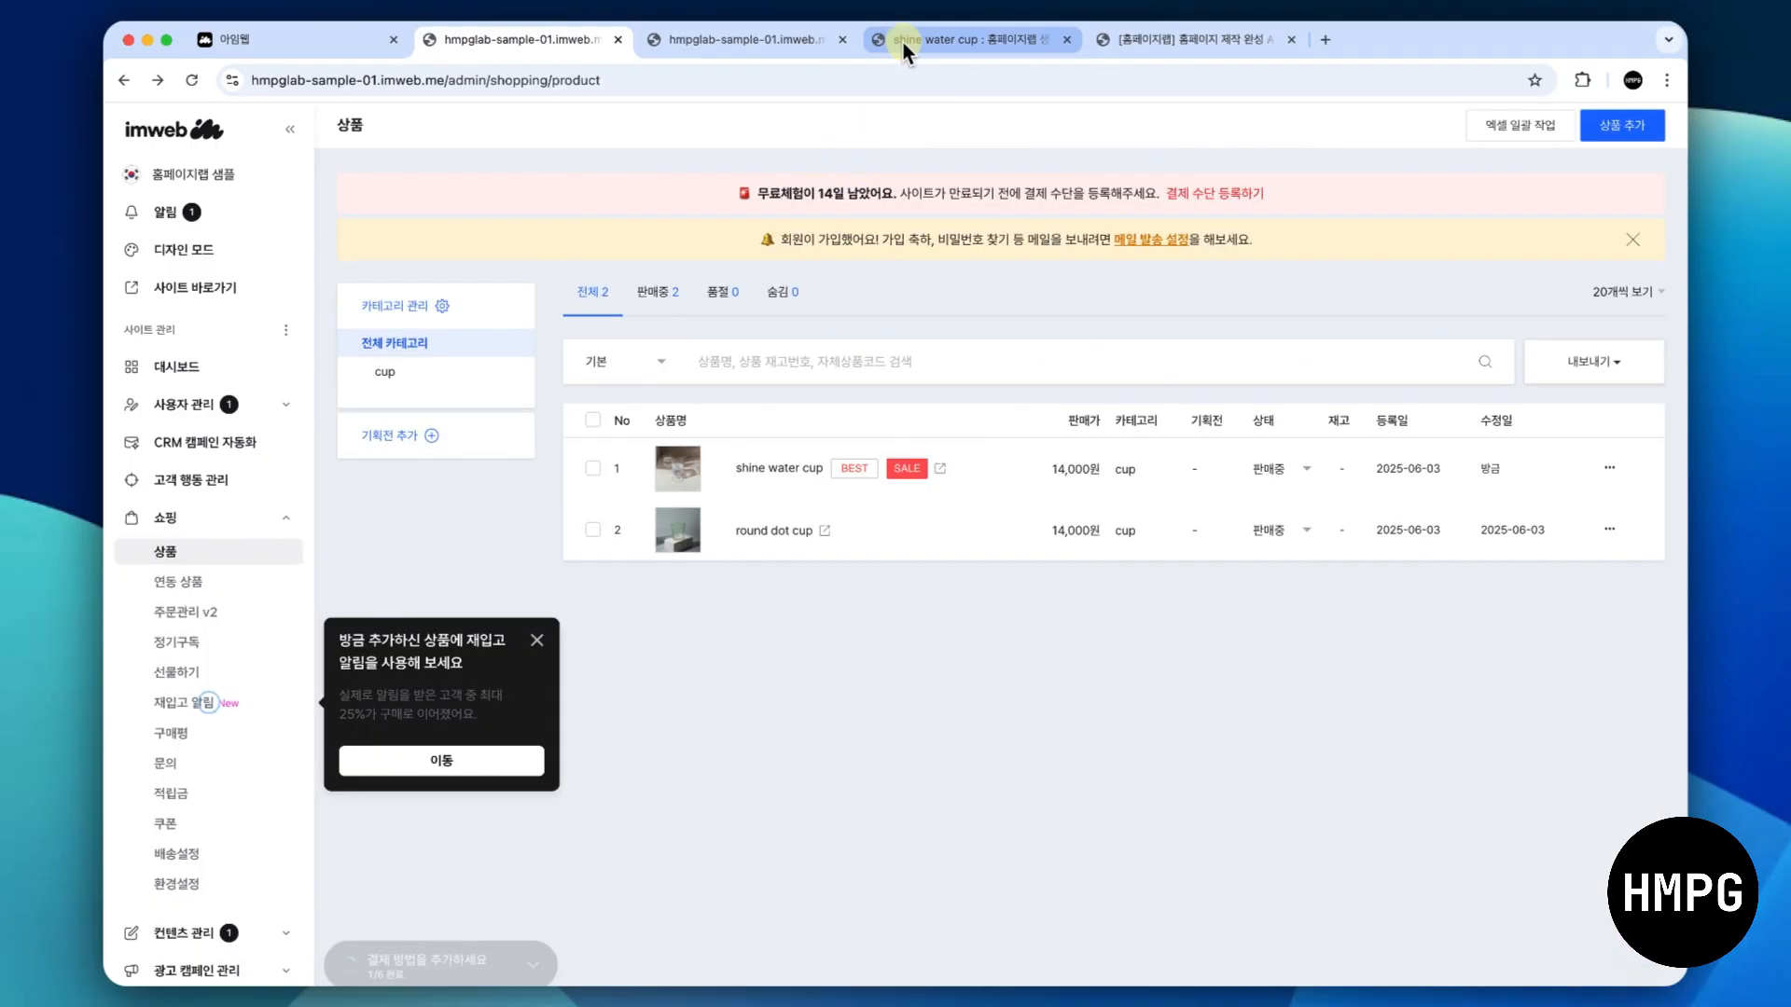
# - Reload the shine water cup preview page, inspect its regular and sale prices and return to the product admin
pyautogui.click(903, 43)
pyautogui.click(192, 80)
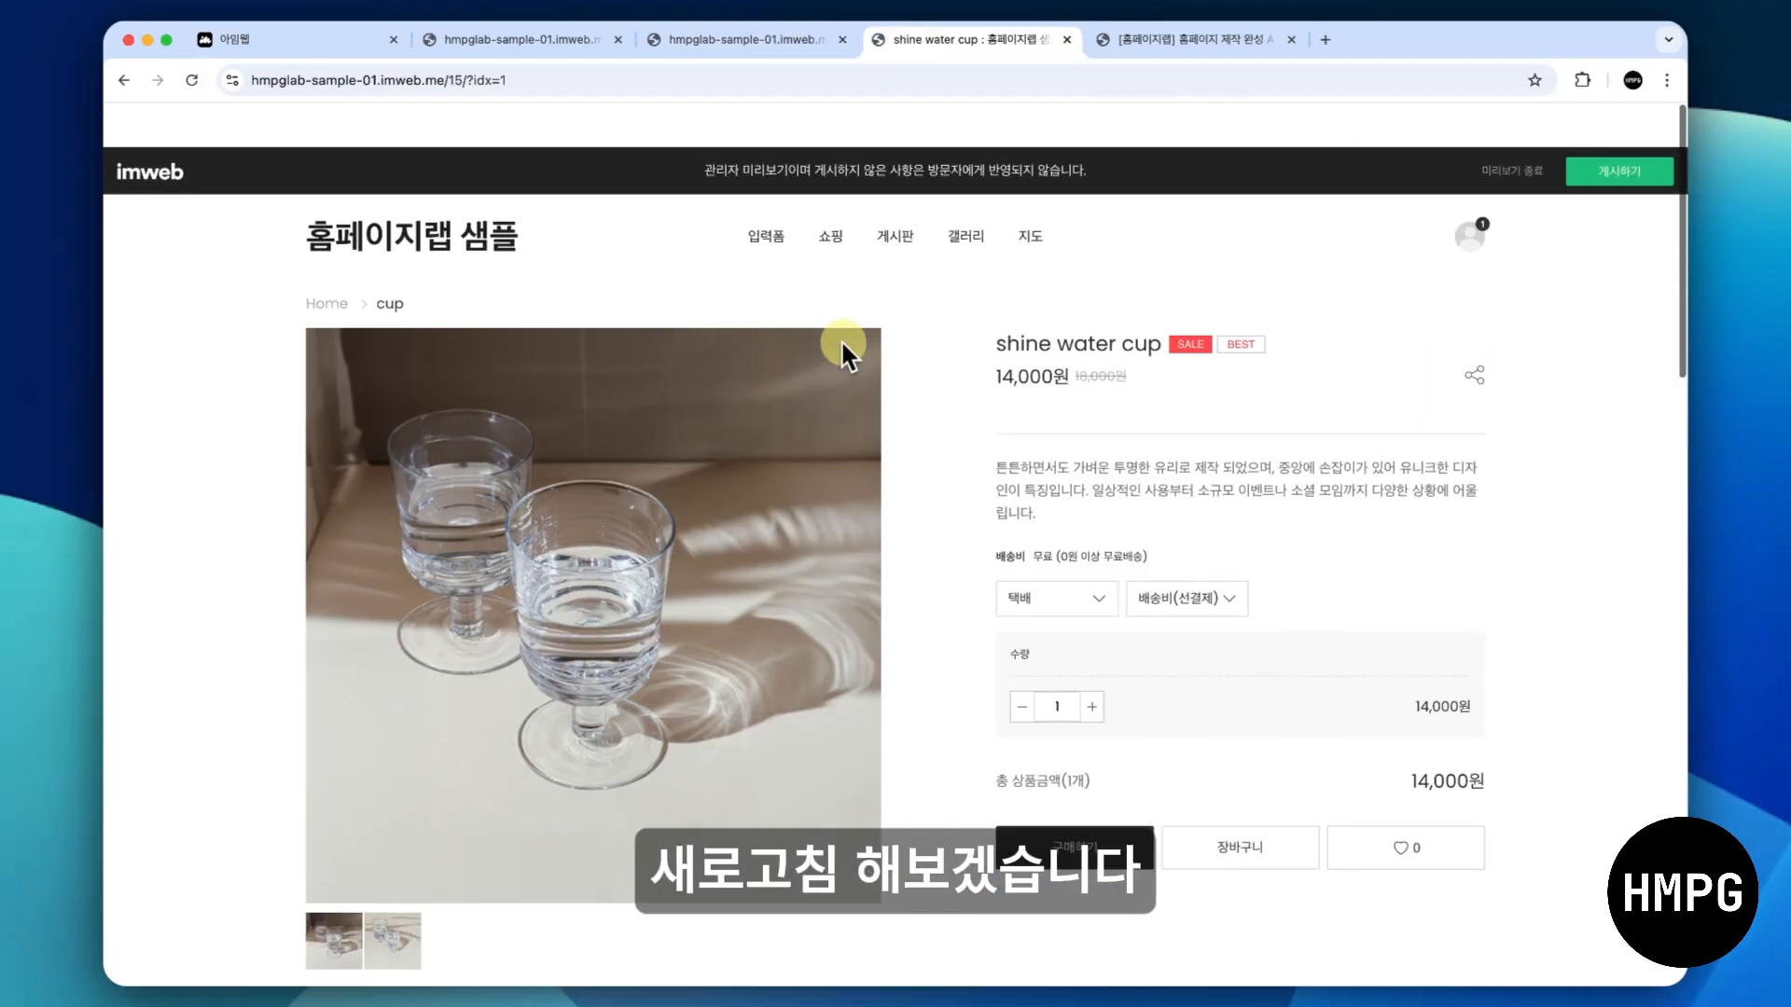
pyautogui.moveTo(998, 329); pyautogui.dragTo(1143, 330)
pyautogui.click(1143, 328)
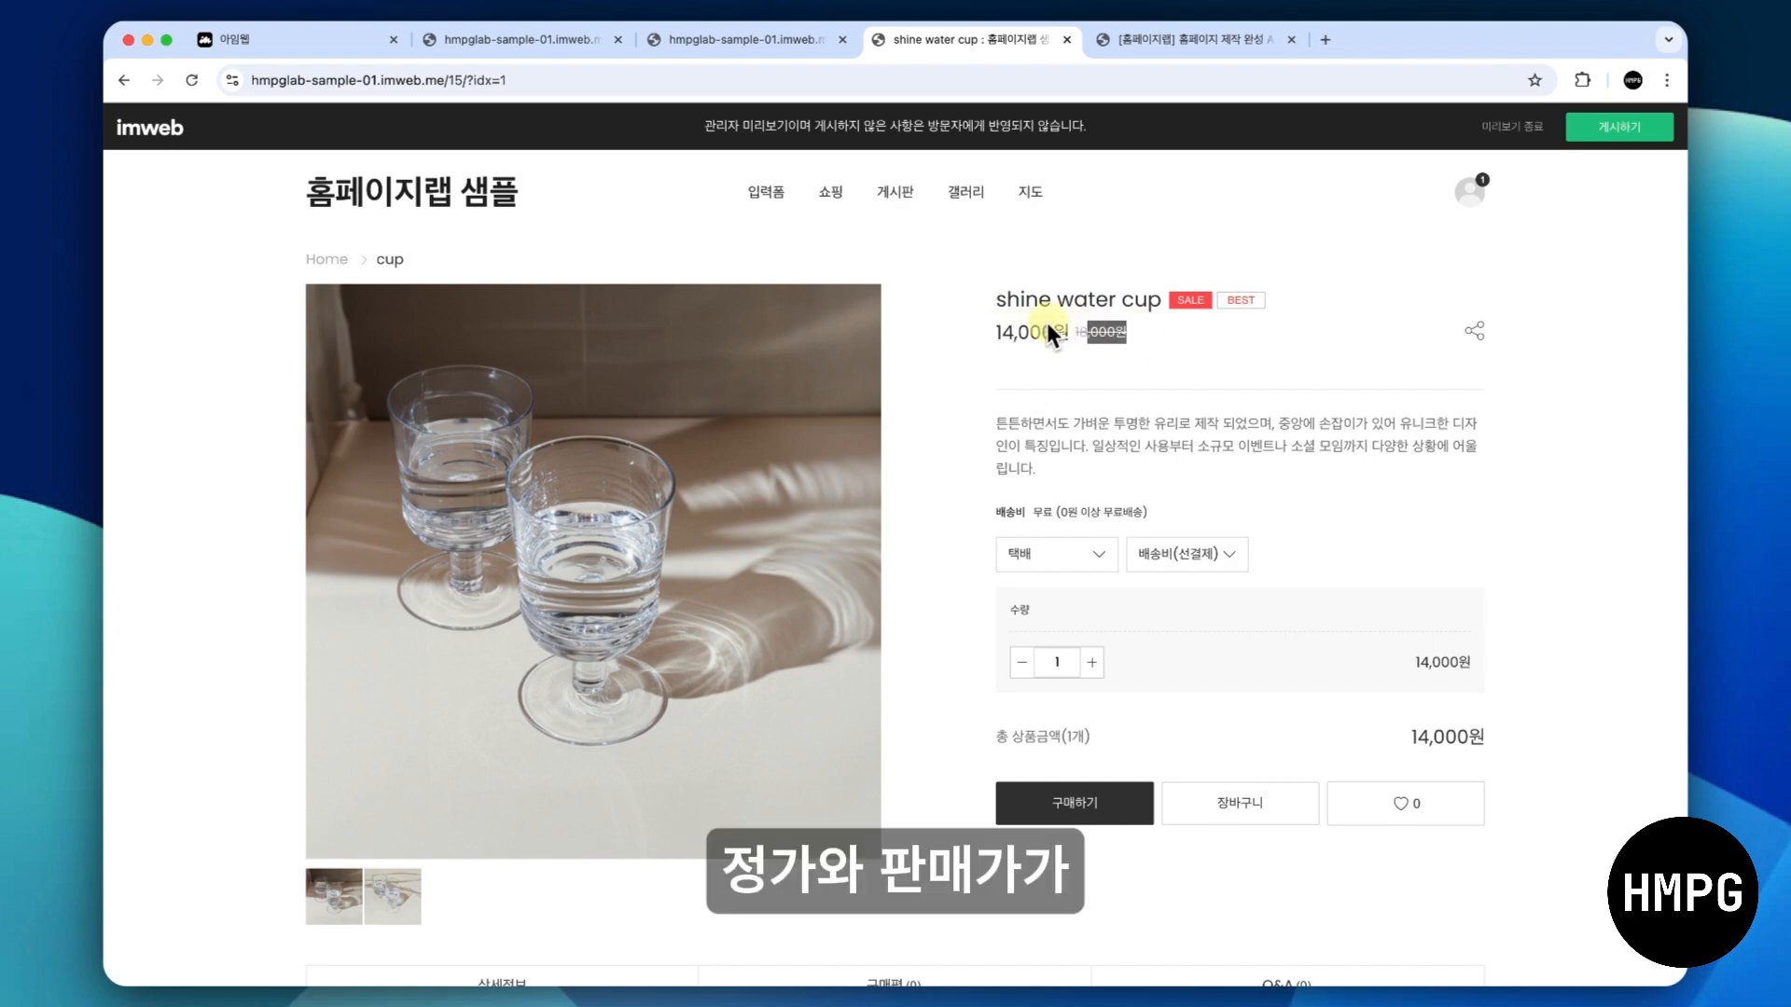
pyautogui.click(547, 41)
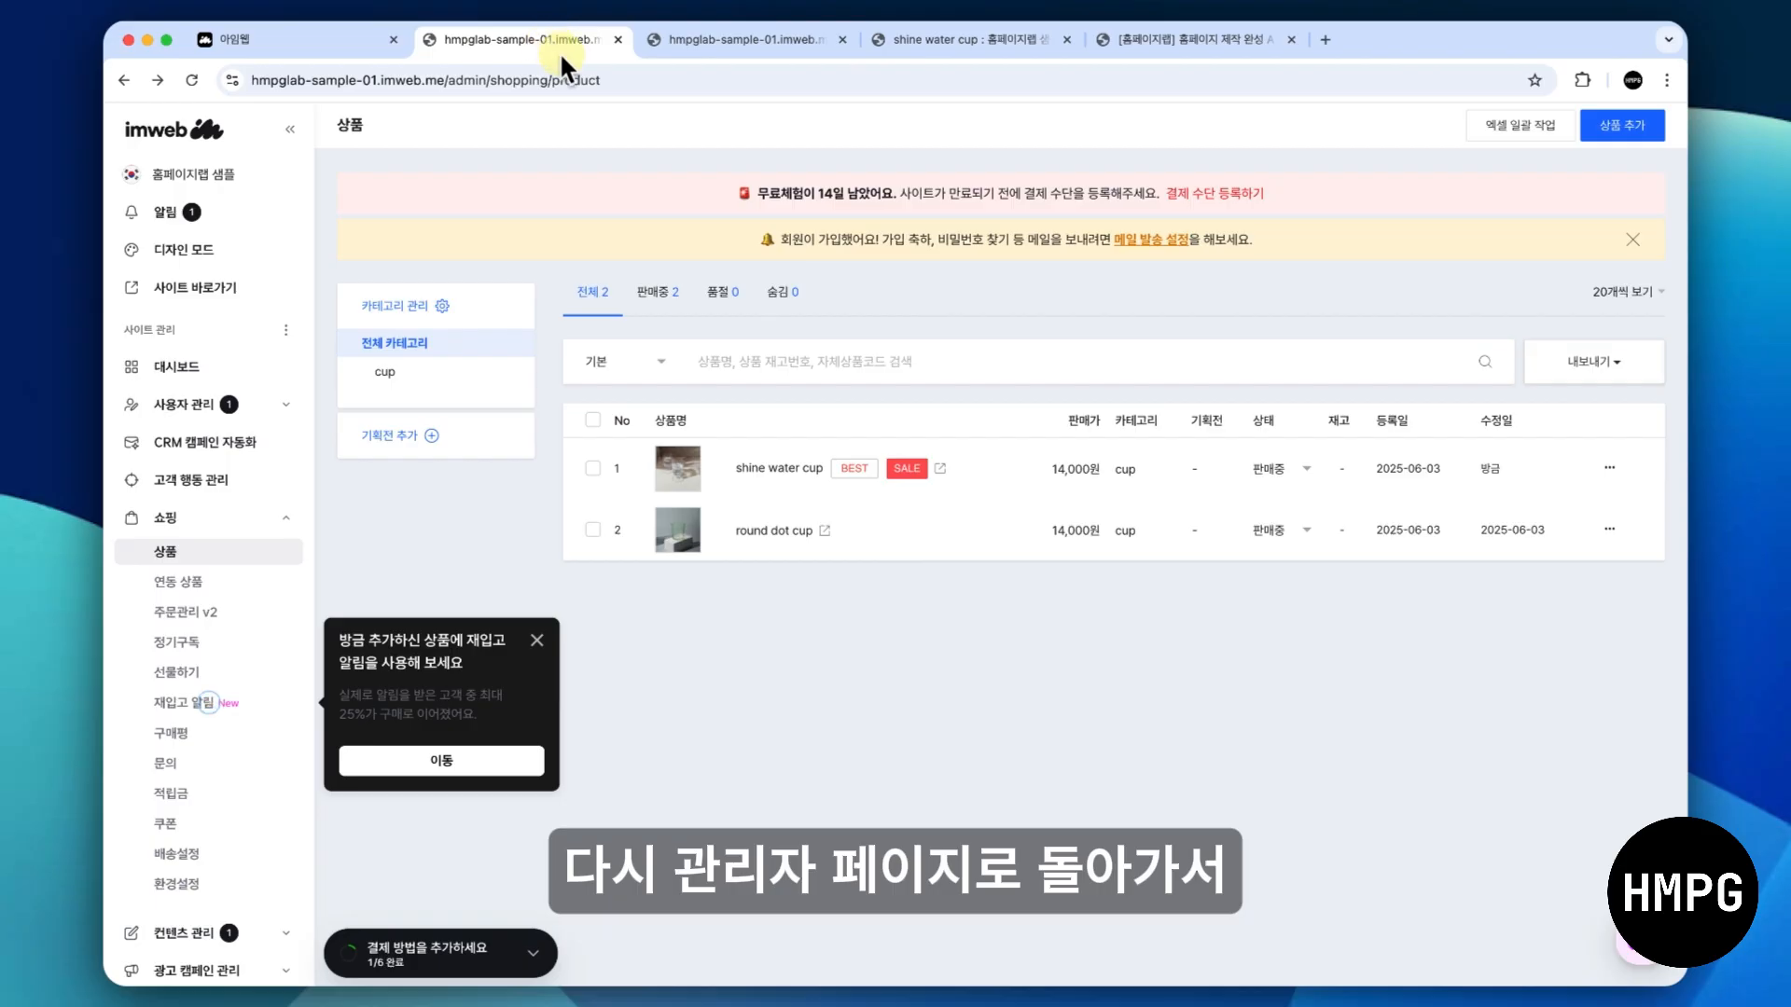
# - Enable 즉시/기간할인 for the shine water cup product with a 30% discount for 회원 and save it
pyautogui.click(789, 464)
pyautogui.scroll(-5, 790, 465)
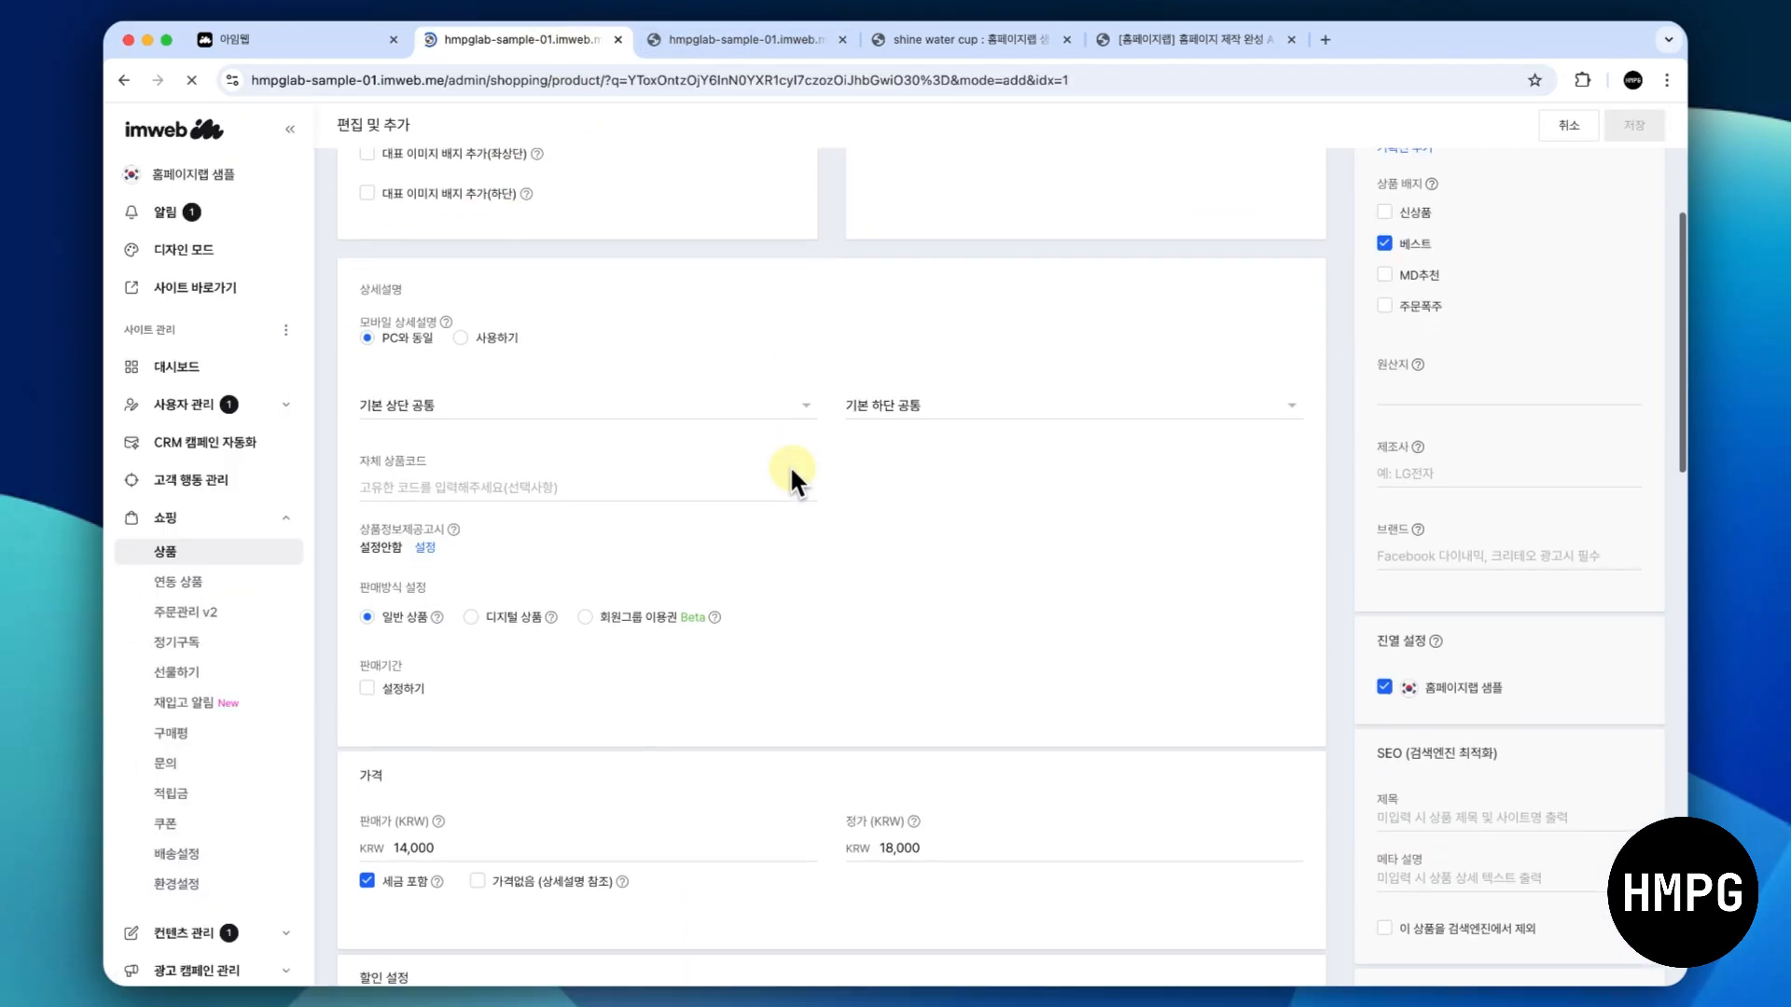
pyautogui.scroll(-10, 789, 465)
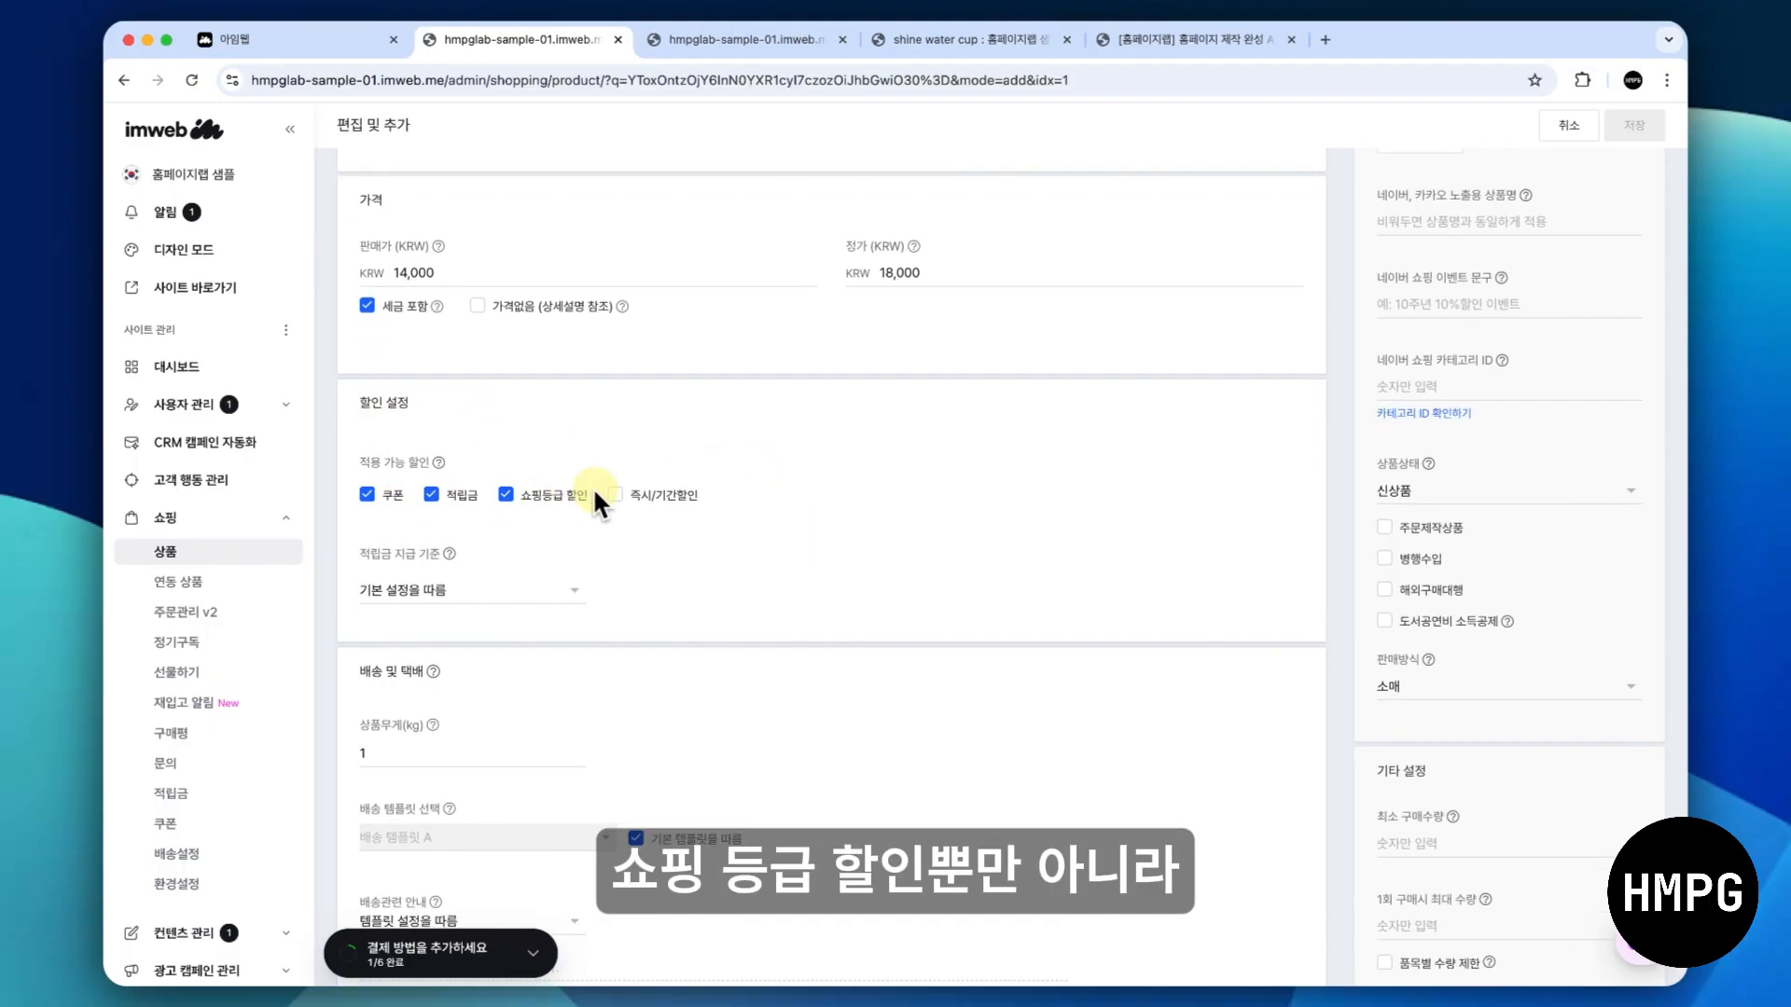
pyautogui.click(624, 494)
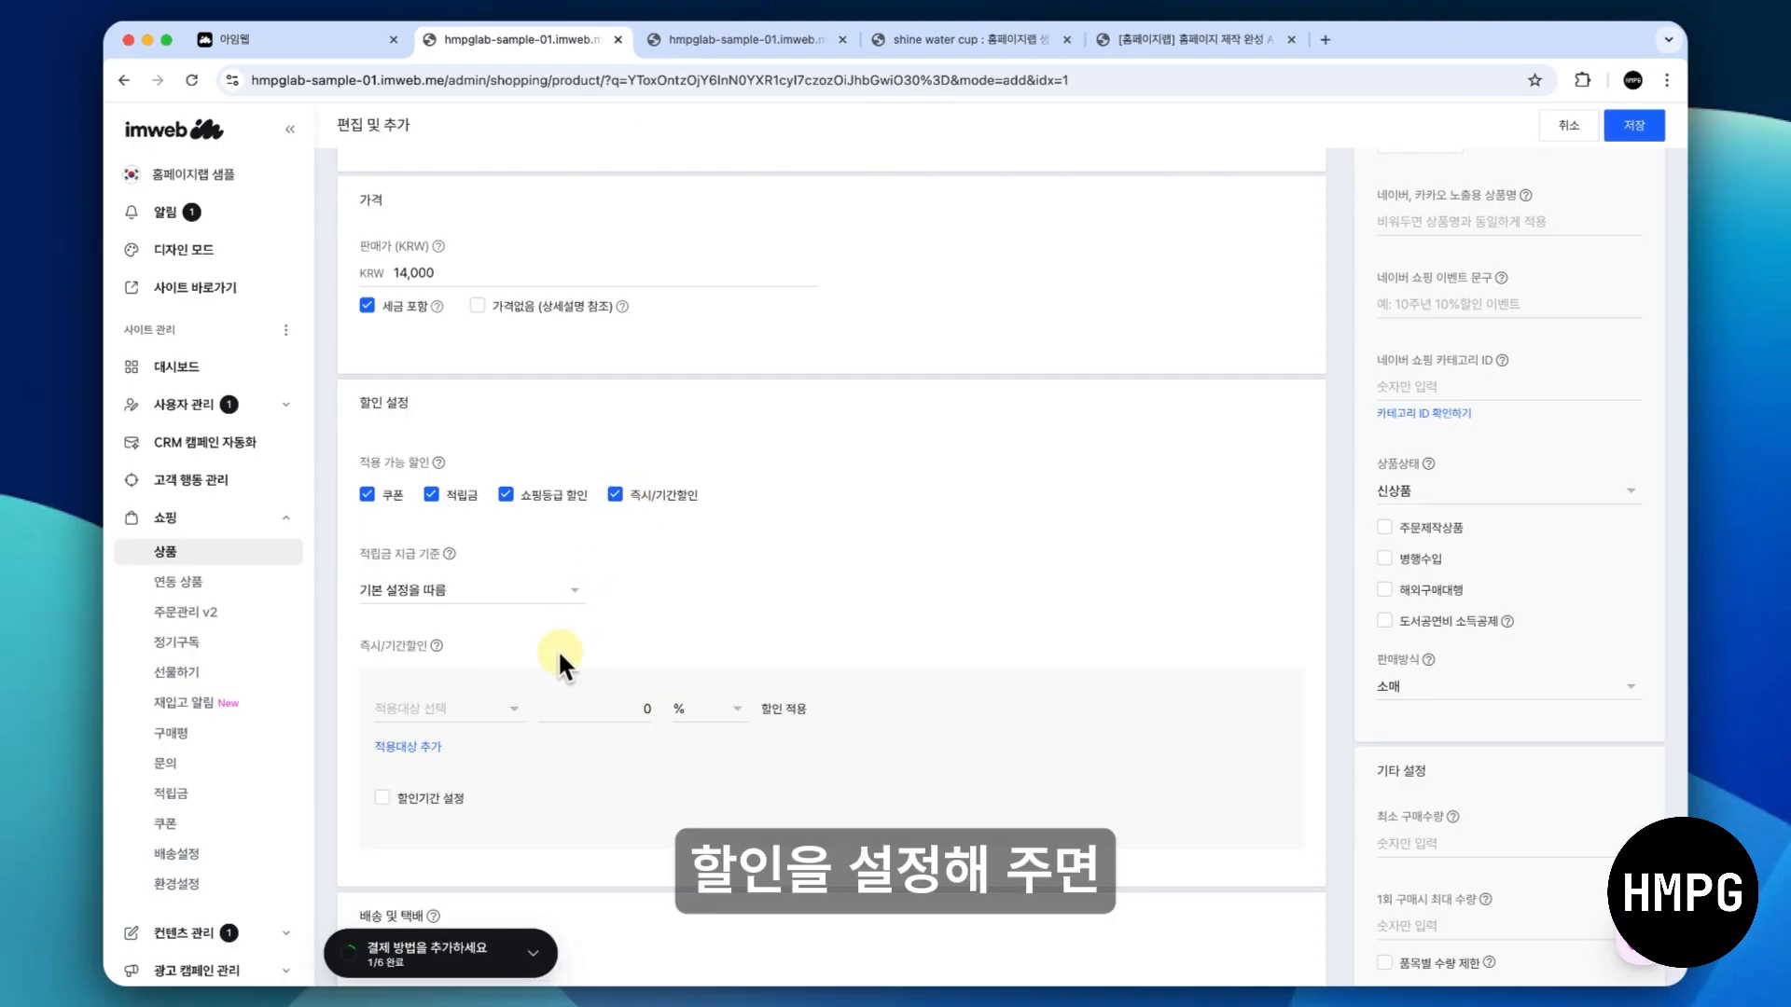
pyautogui.click(477, 711)
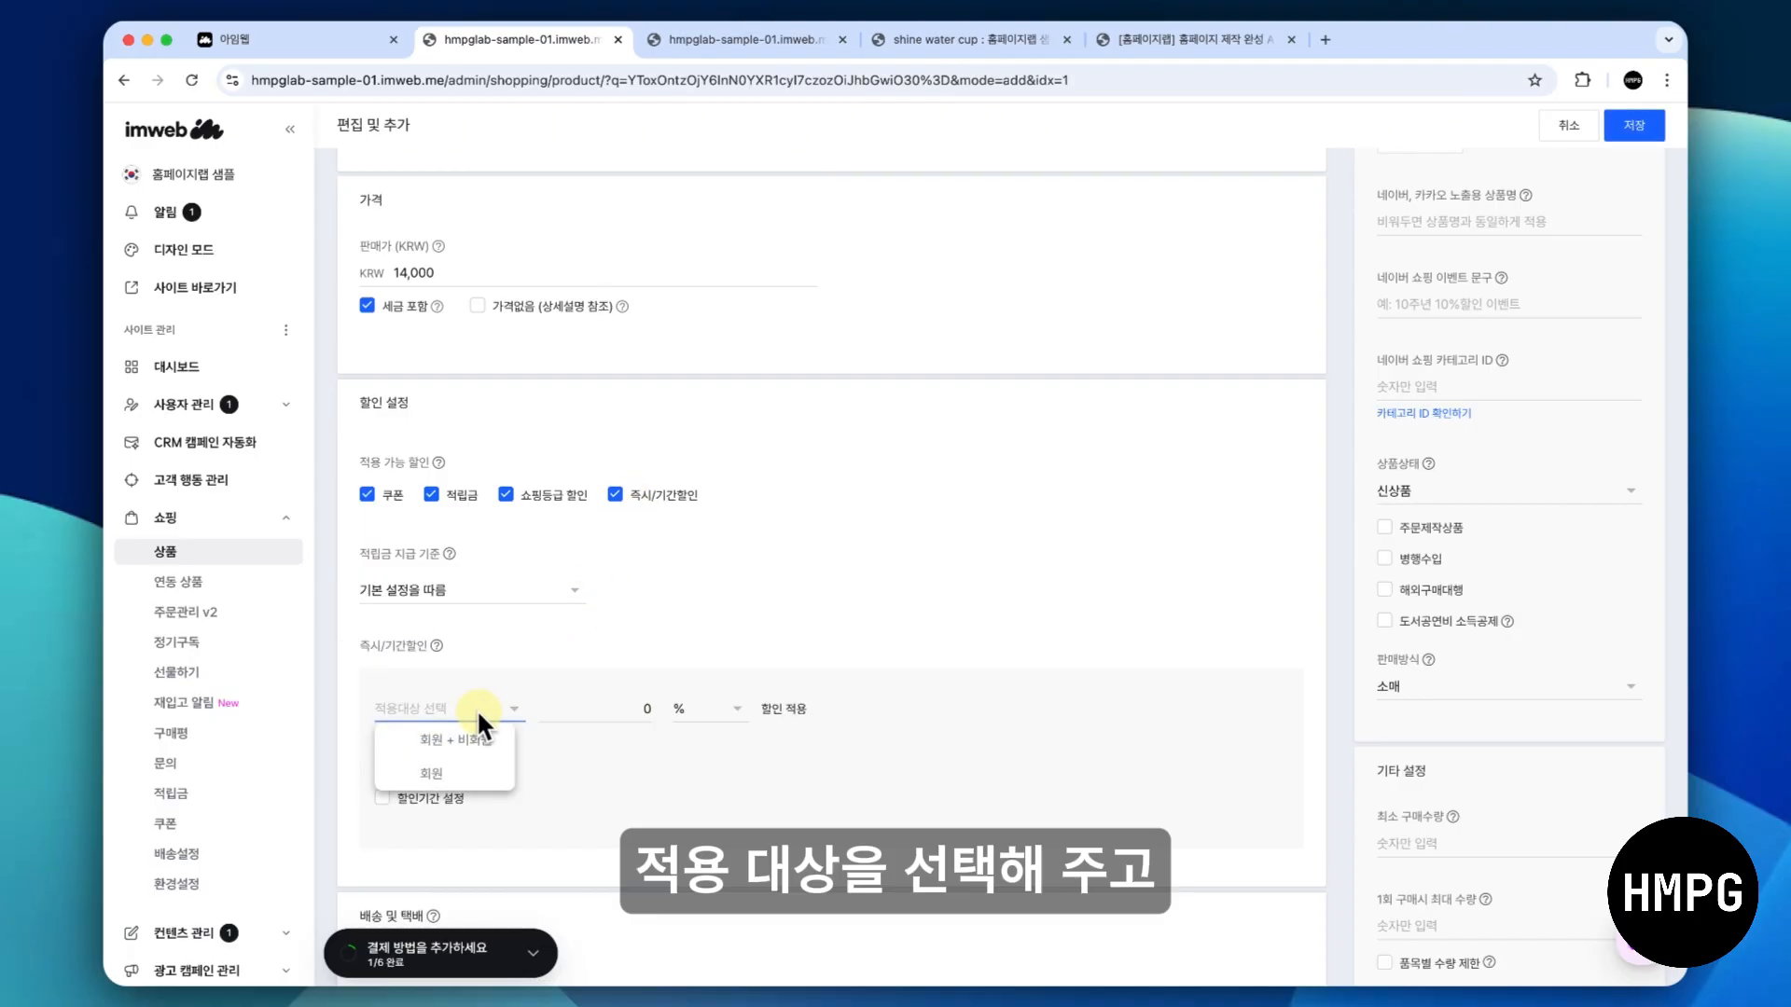
pyautogui.click(477, 774)
pyautogui.click(579, 710)
pyautogui.write('3')
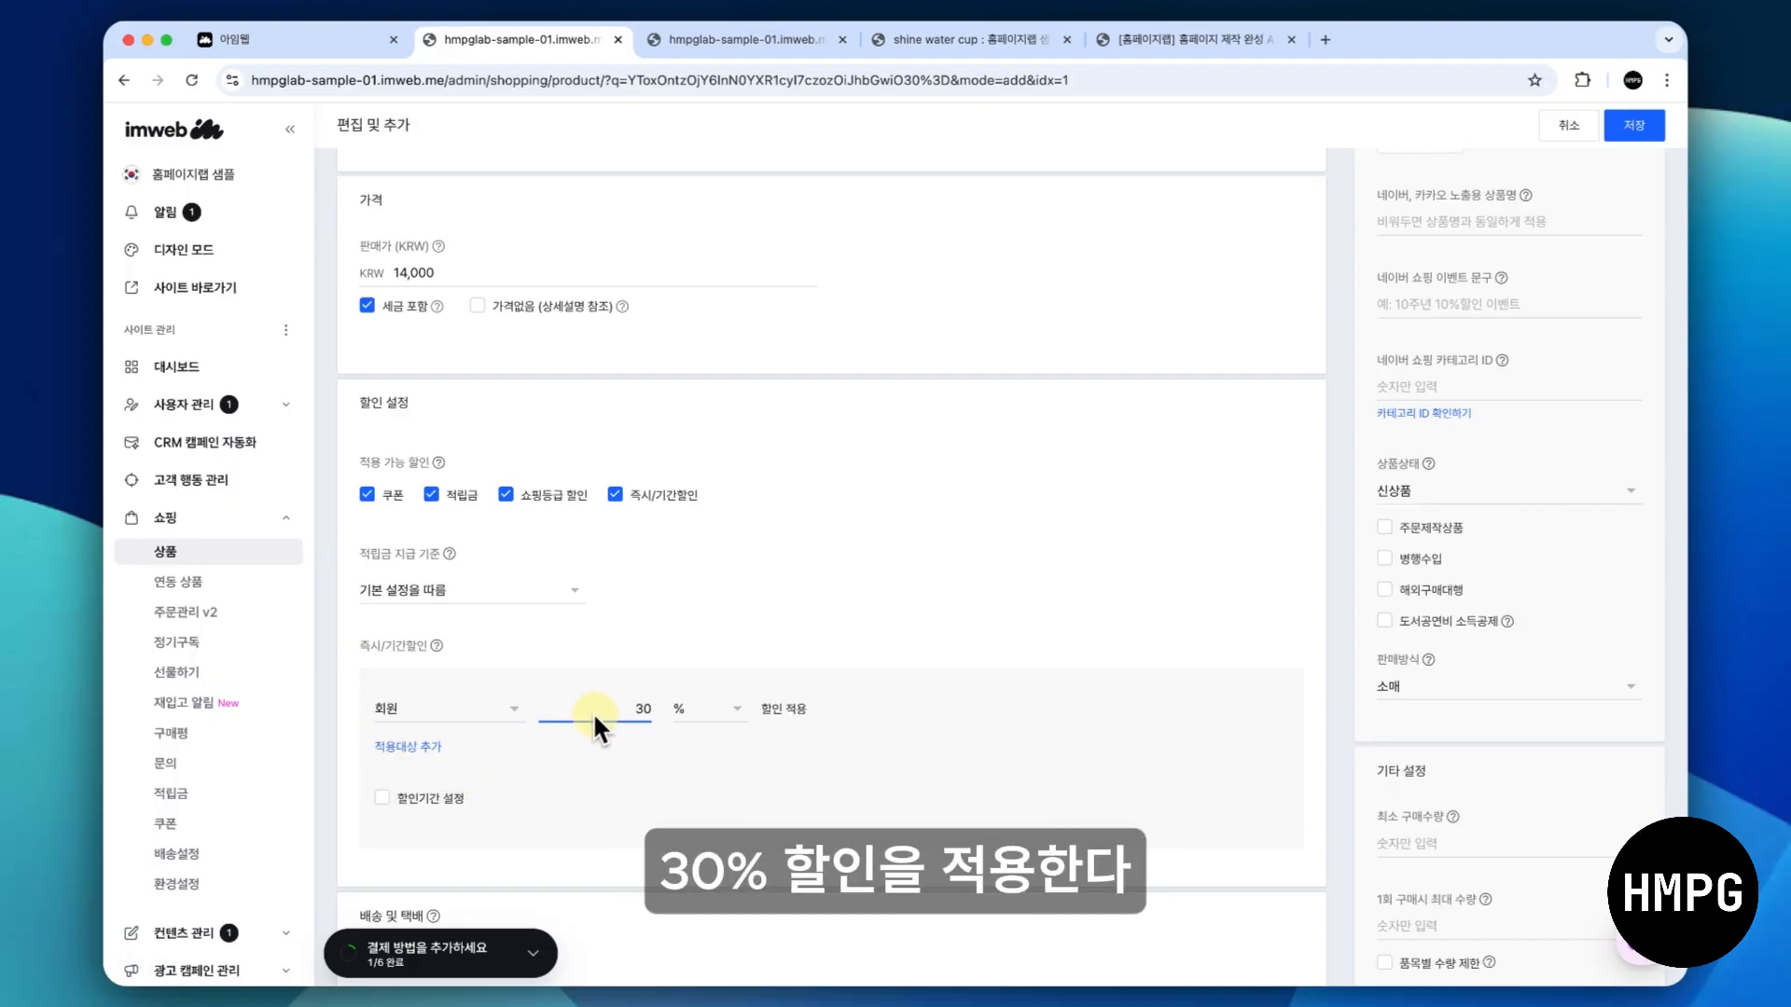
pyautogui.click(718, 767)
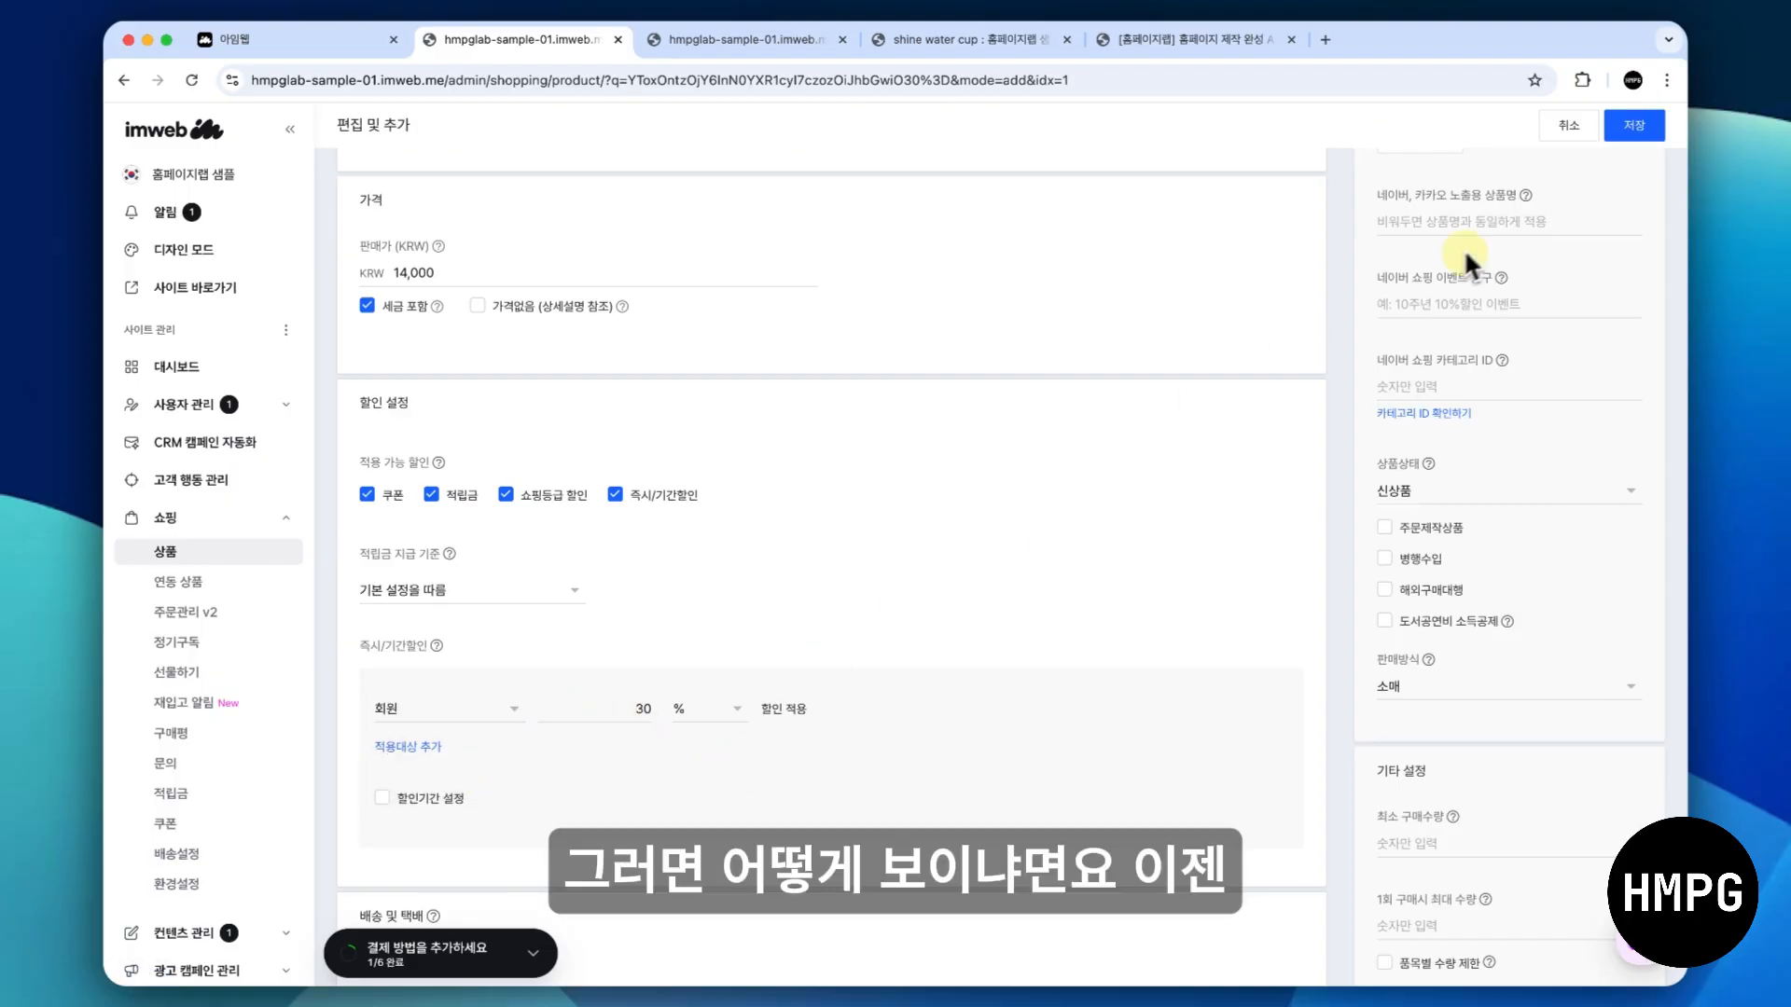
pyautogui.click(1630, 131)
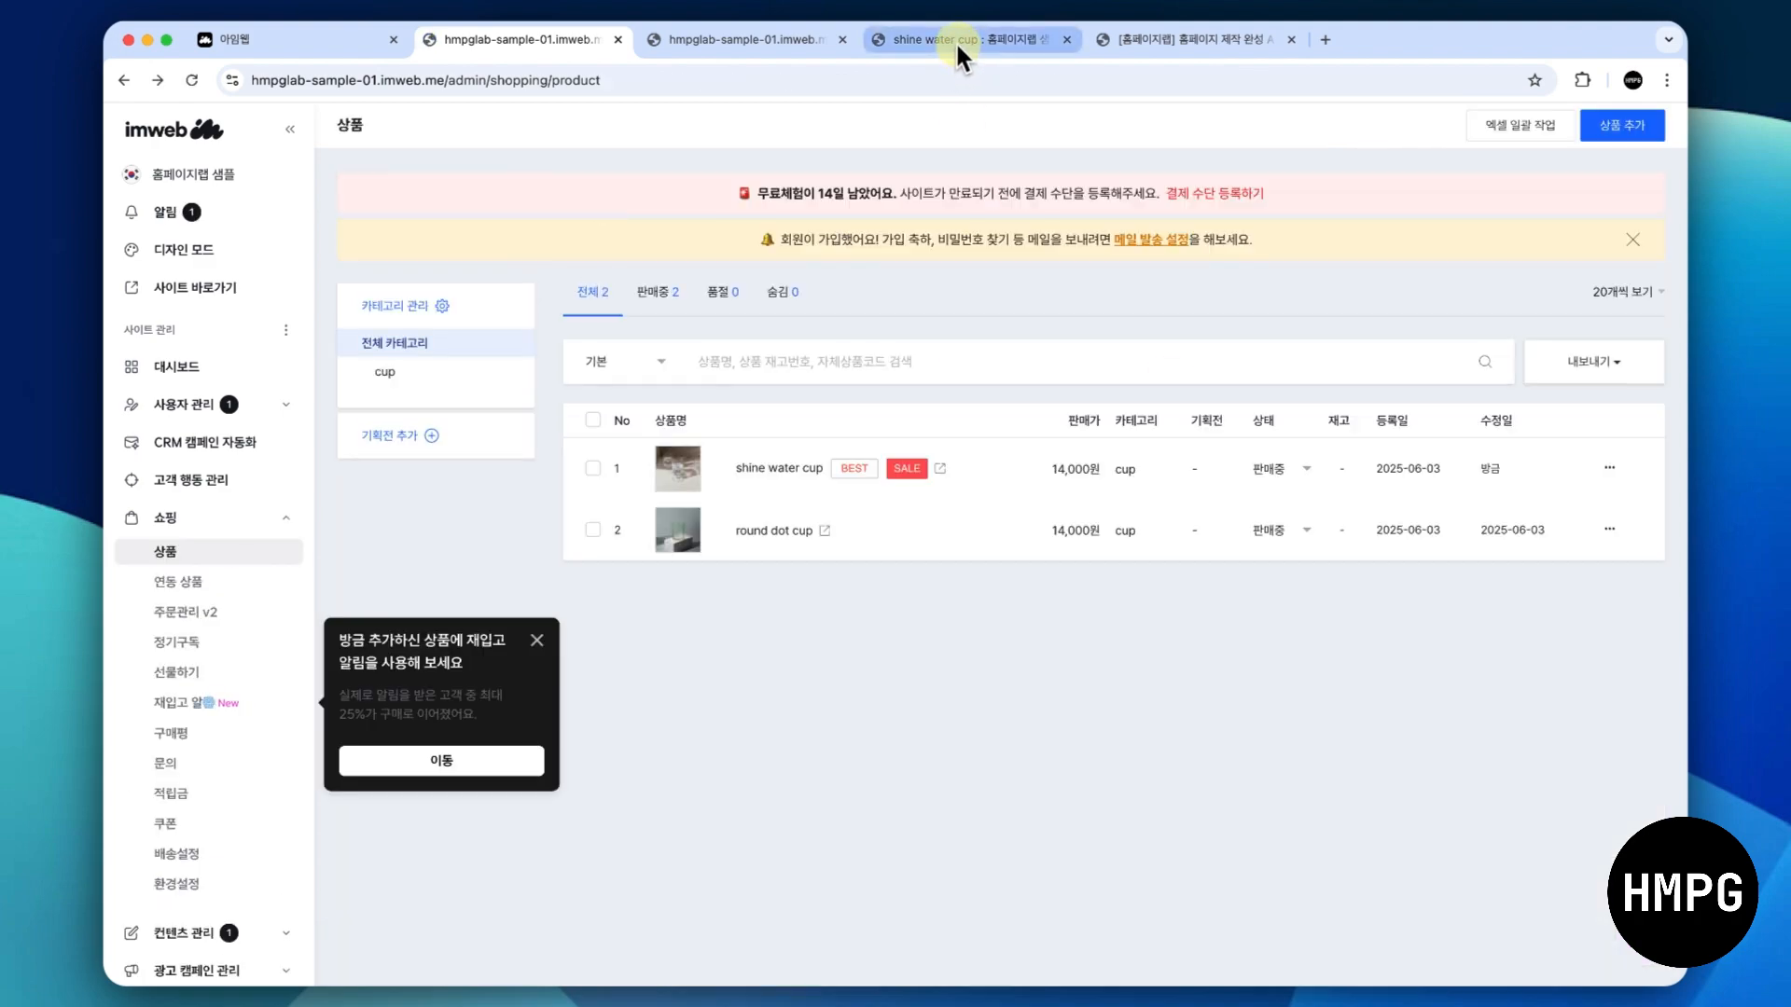
# - Reload the product's preview page to check the discounted price display and return to the product admin
pyautogui.click(959, 47)
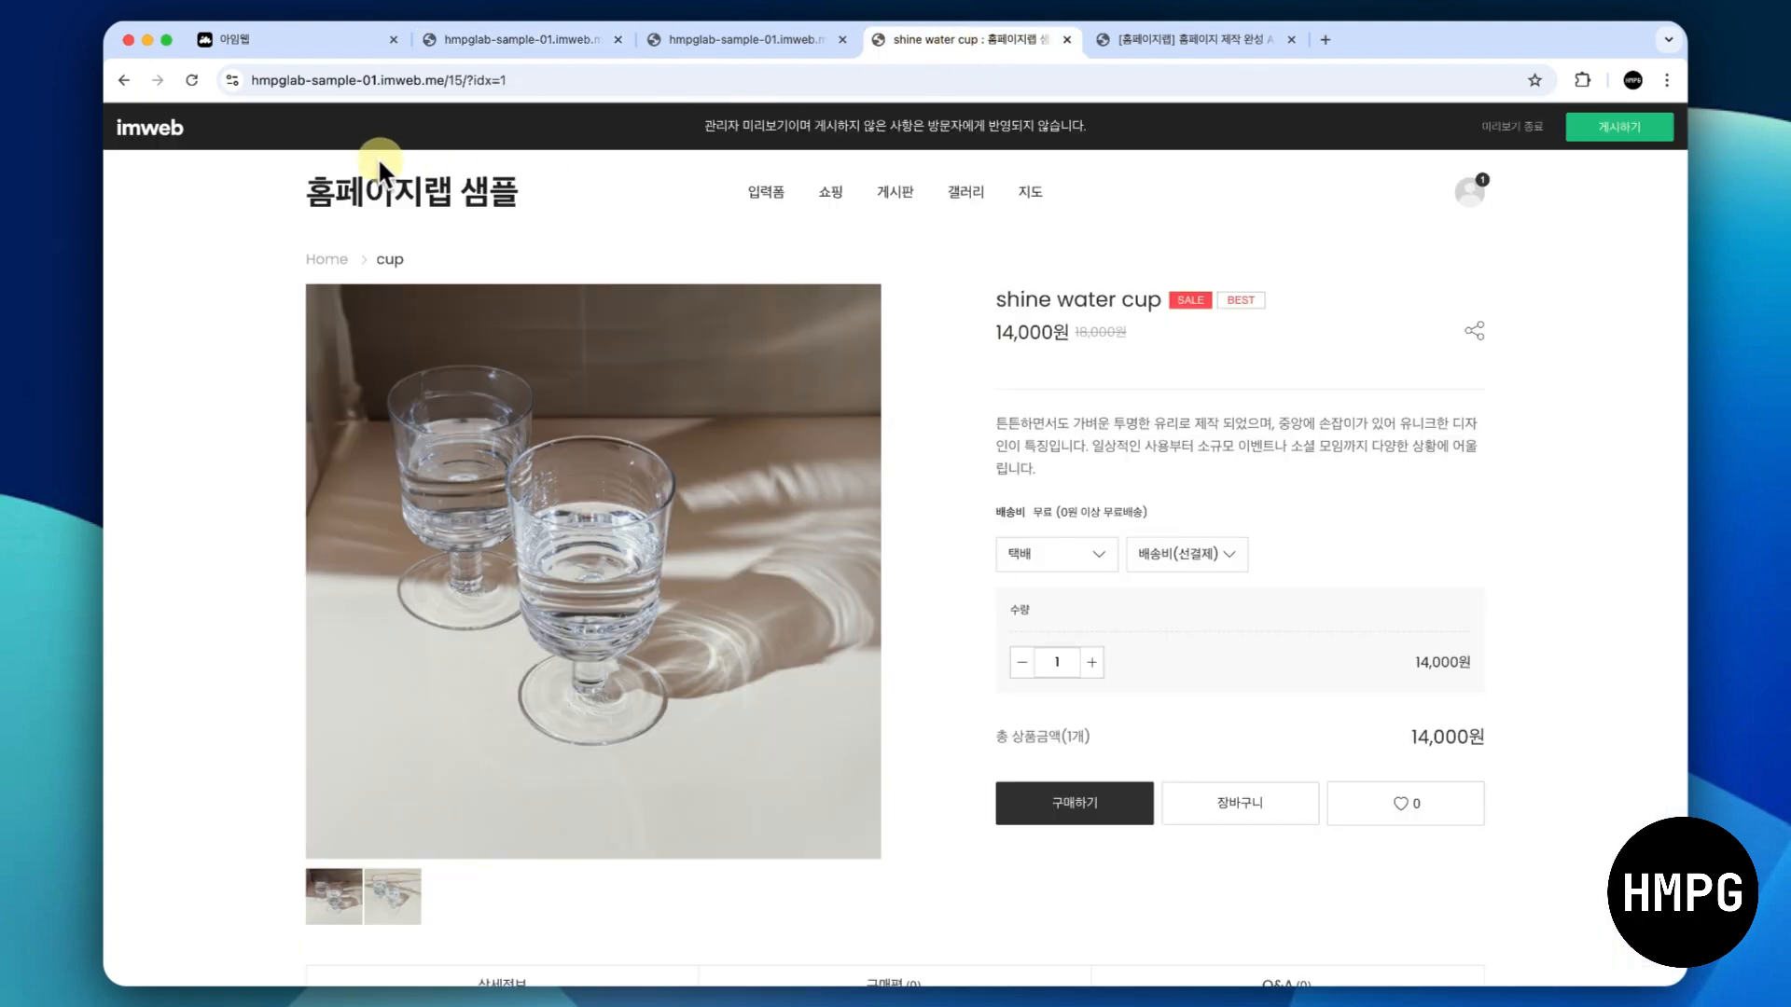
pyautogui.click(191, 80)
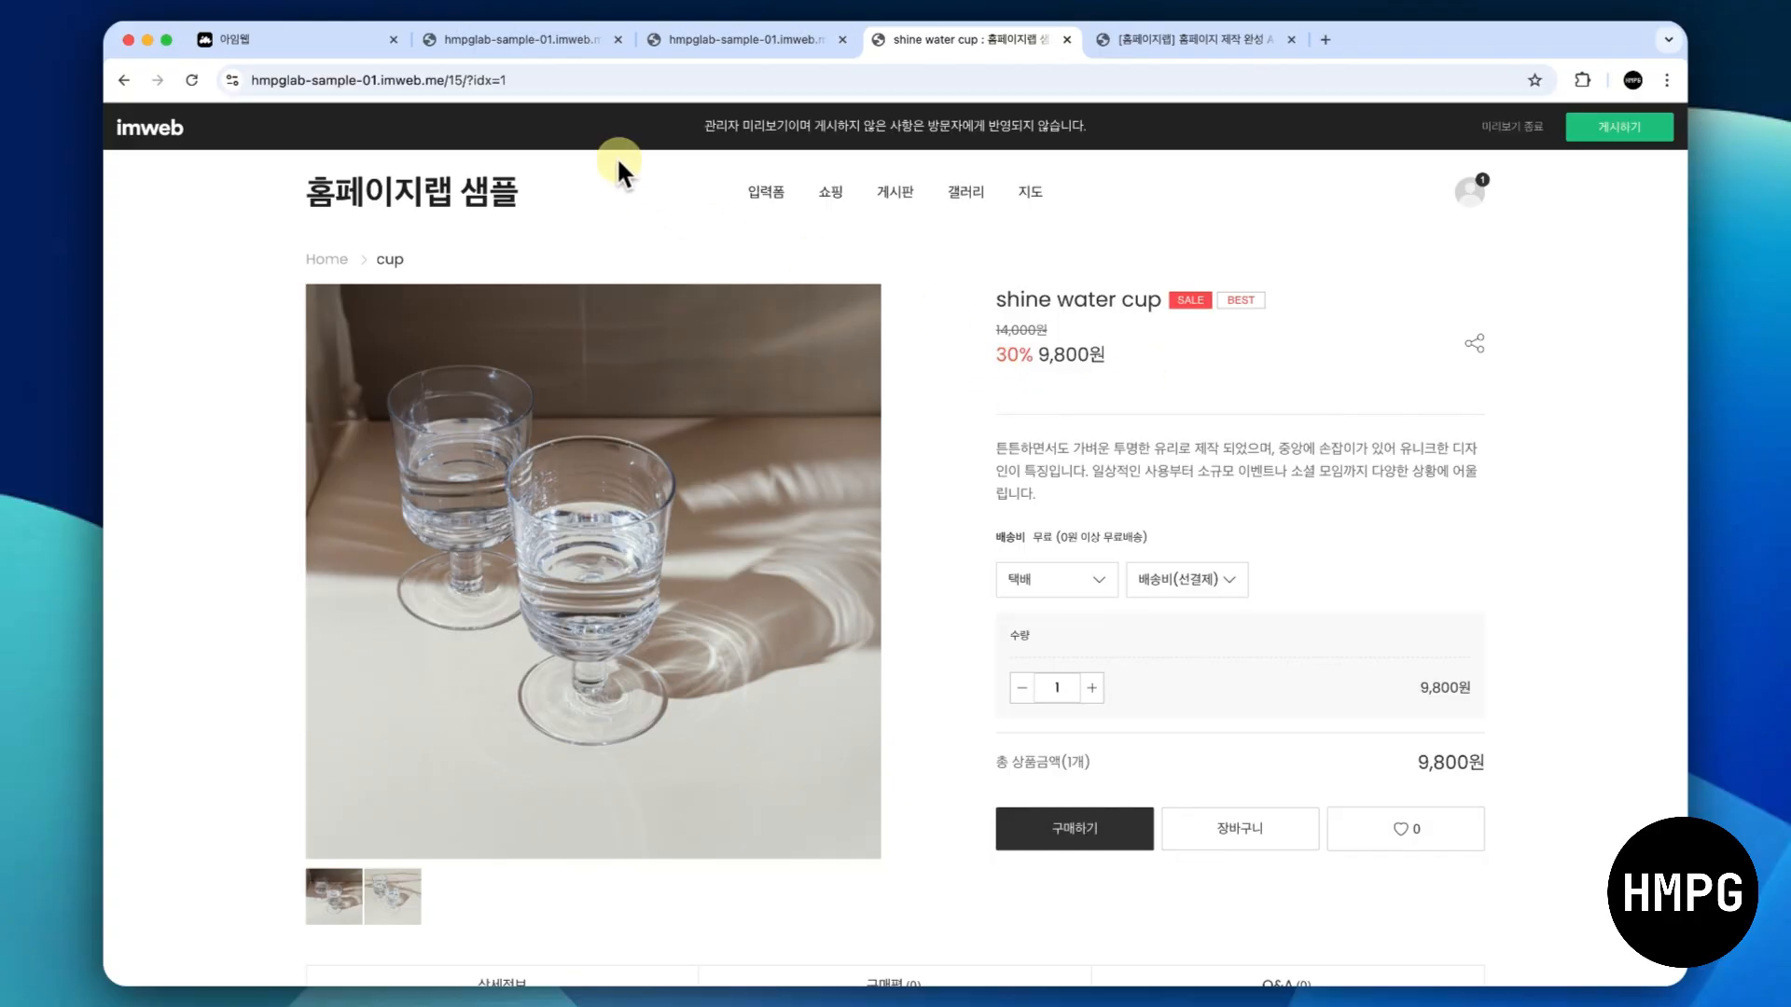
pyautogui.click(558, 43)
# - Reopen the shine water cup product, turn off 기본 템플릿을 따름 under 배송 및 택배 and open the individual delivery settings
pyautogui.click(788, 472)
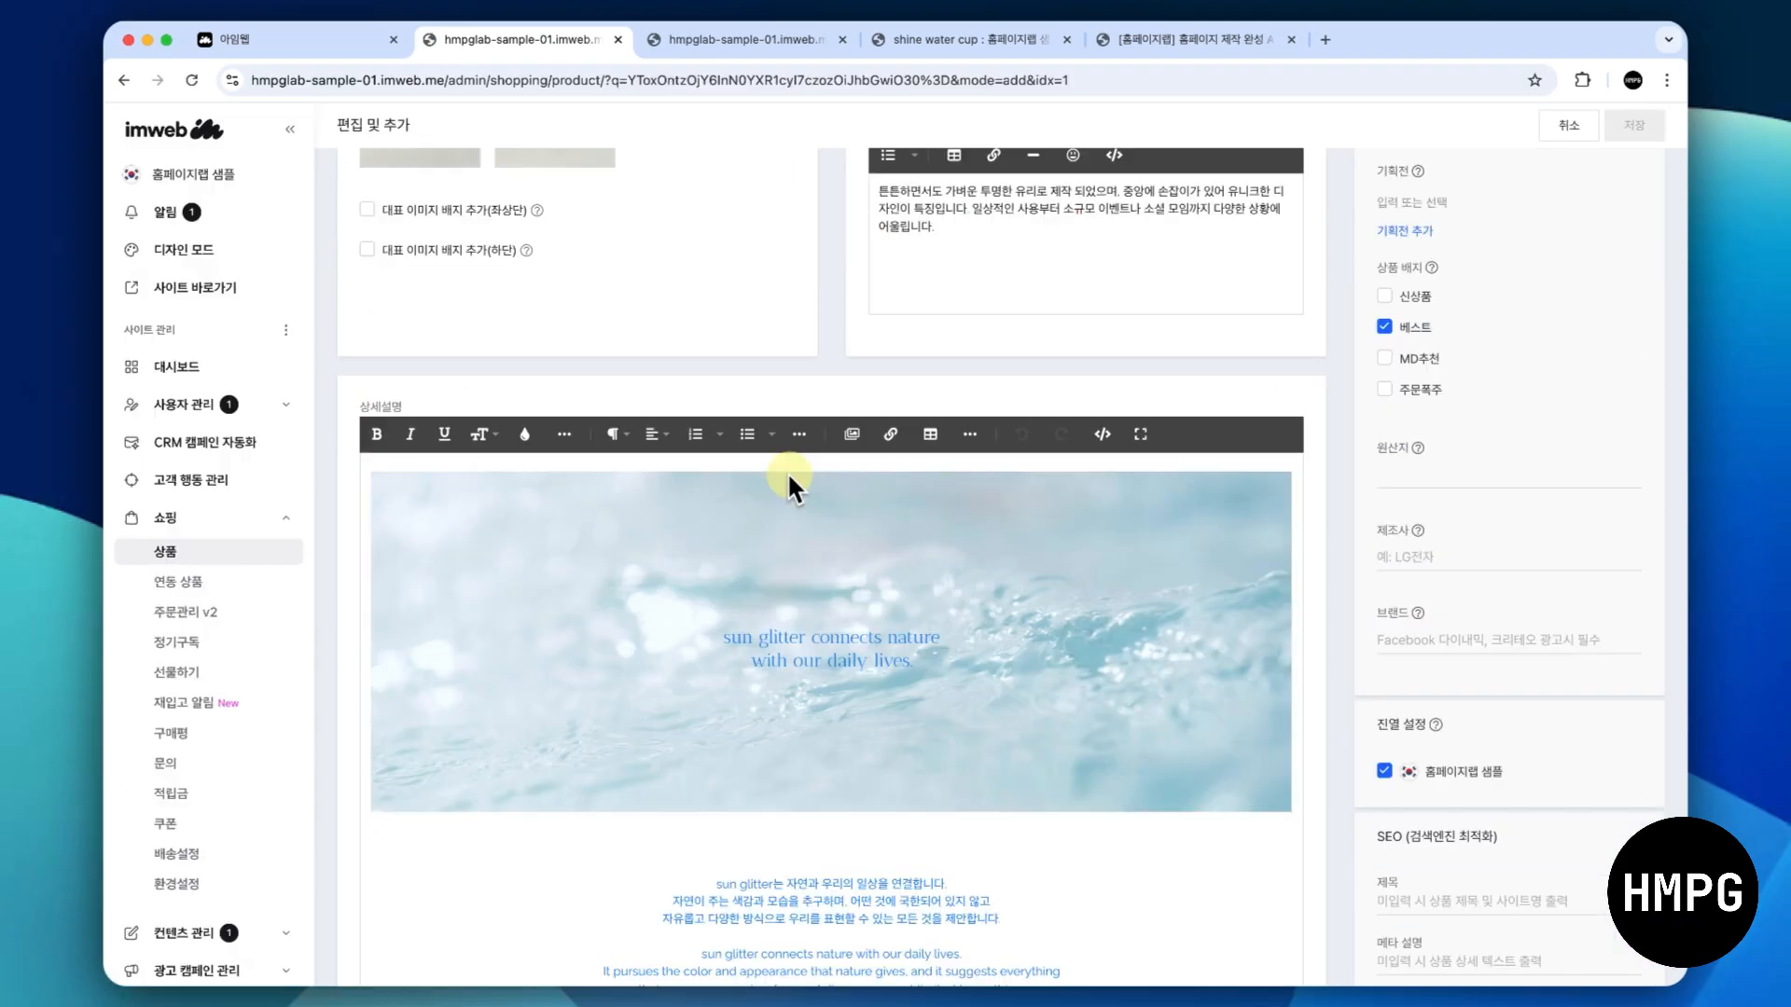
pyautogui.scroll(-15, 796, 350)
pyautogui.scroll(-5, 804, 284)
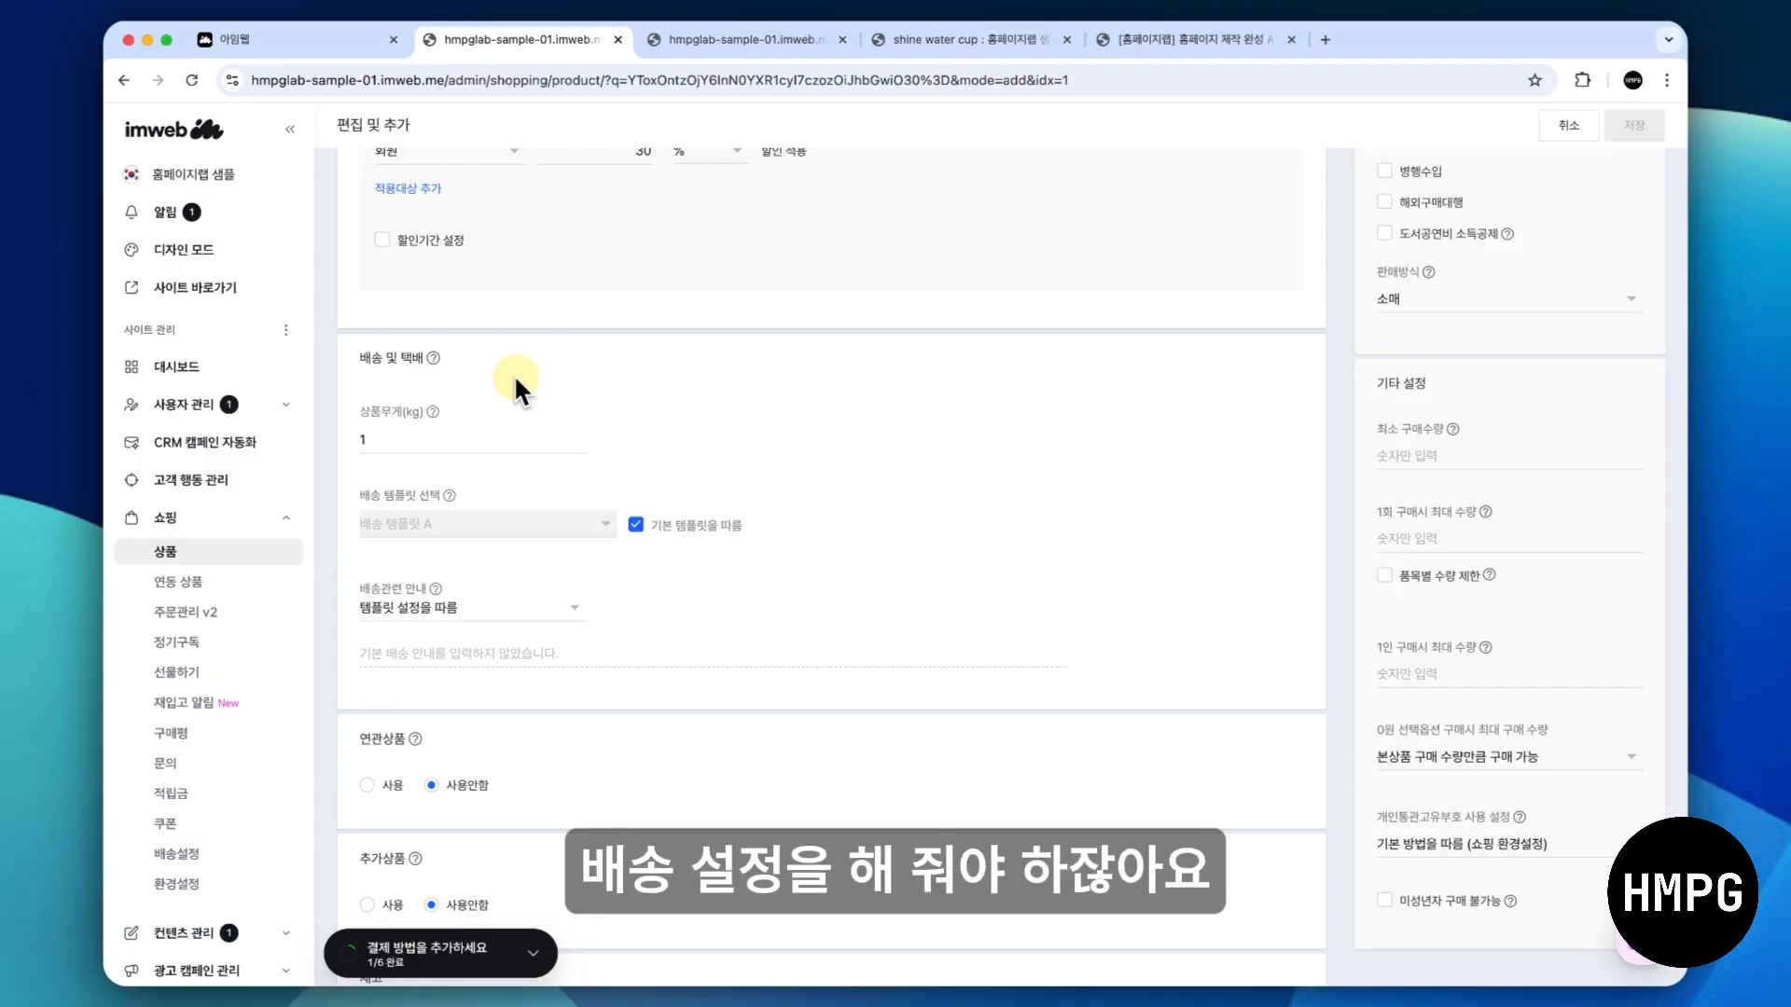
pyautogui.scroll(-1, 516, 380)
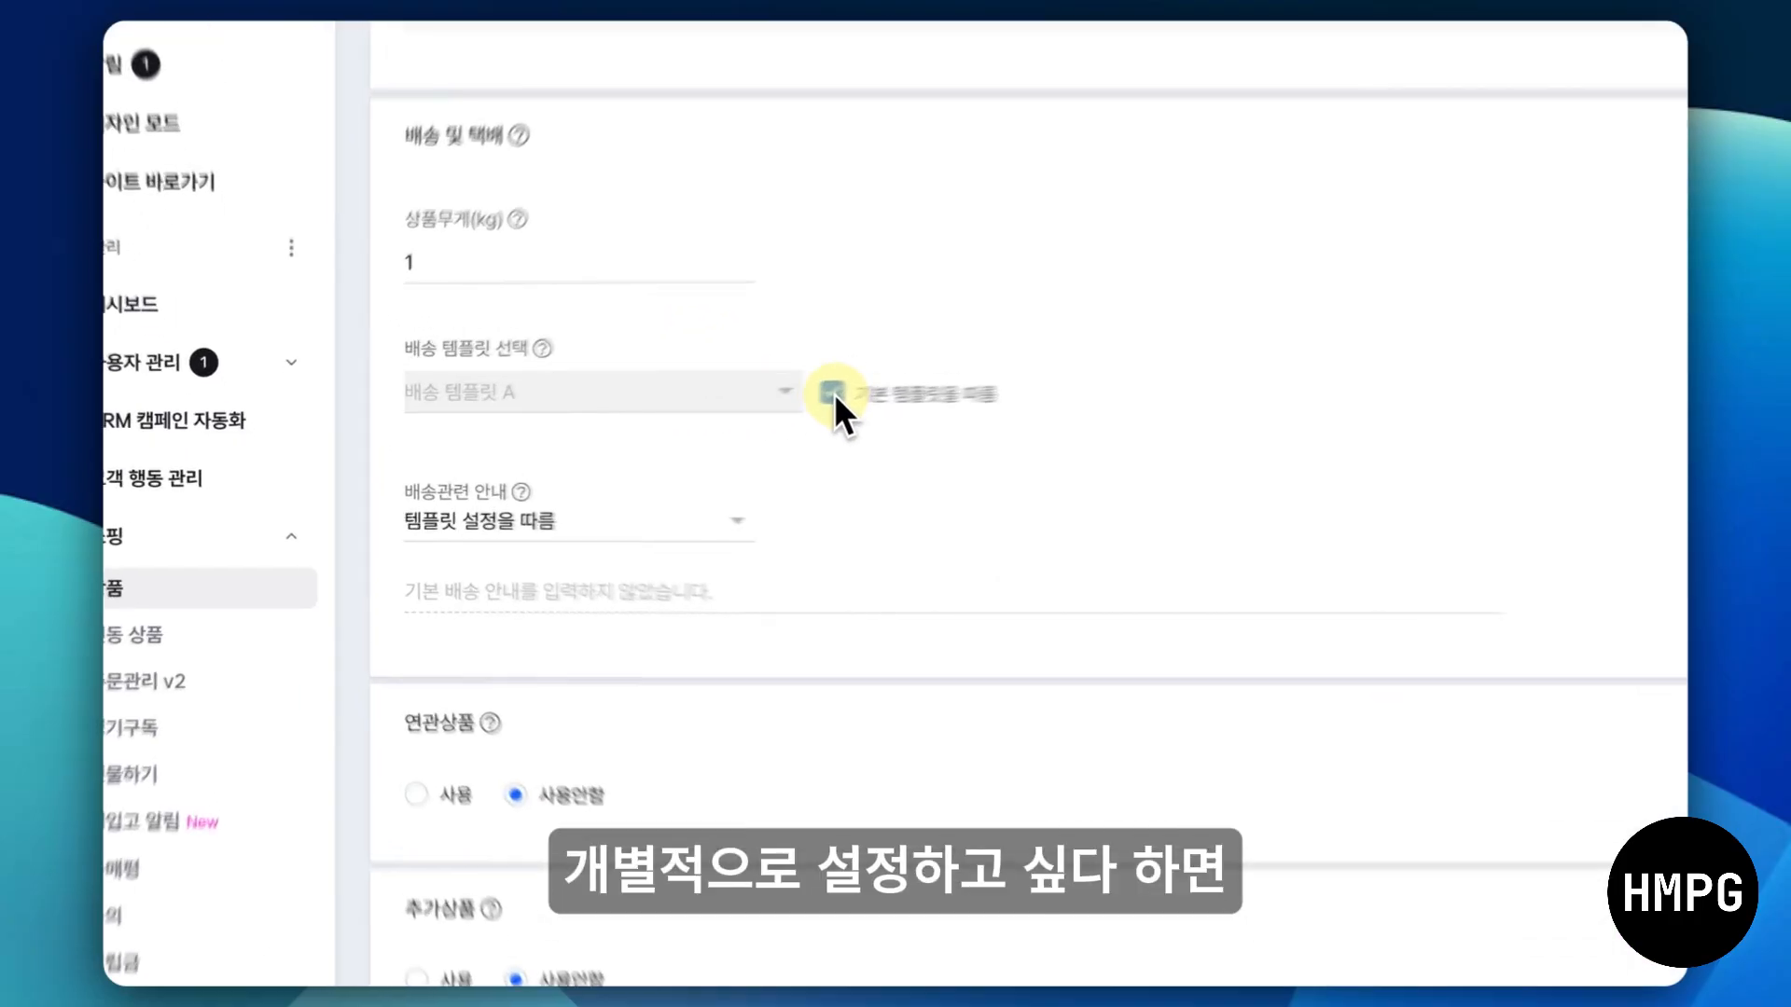
pyautogui.click(832, 393)
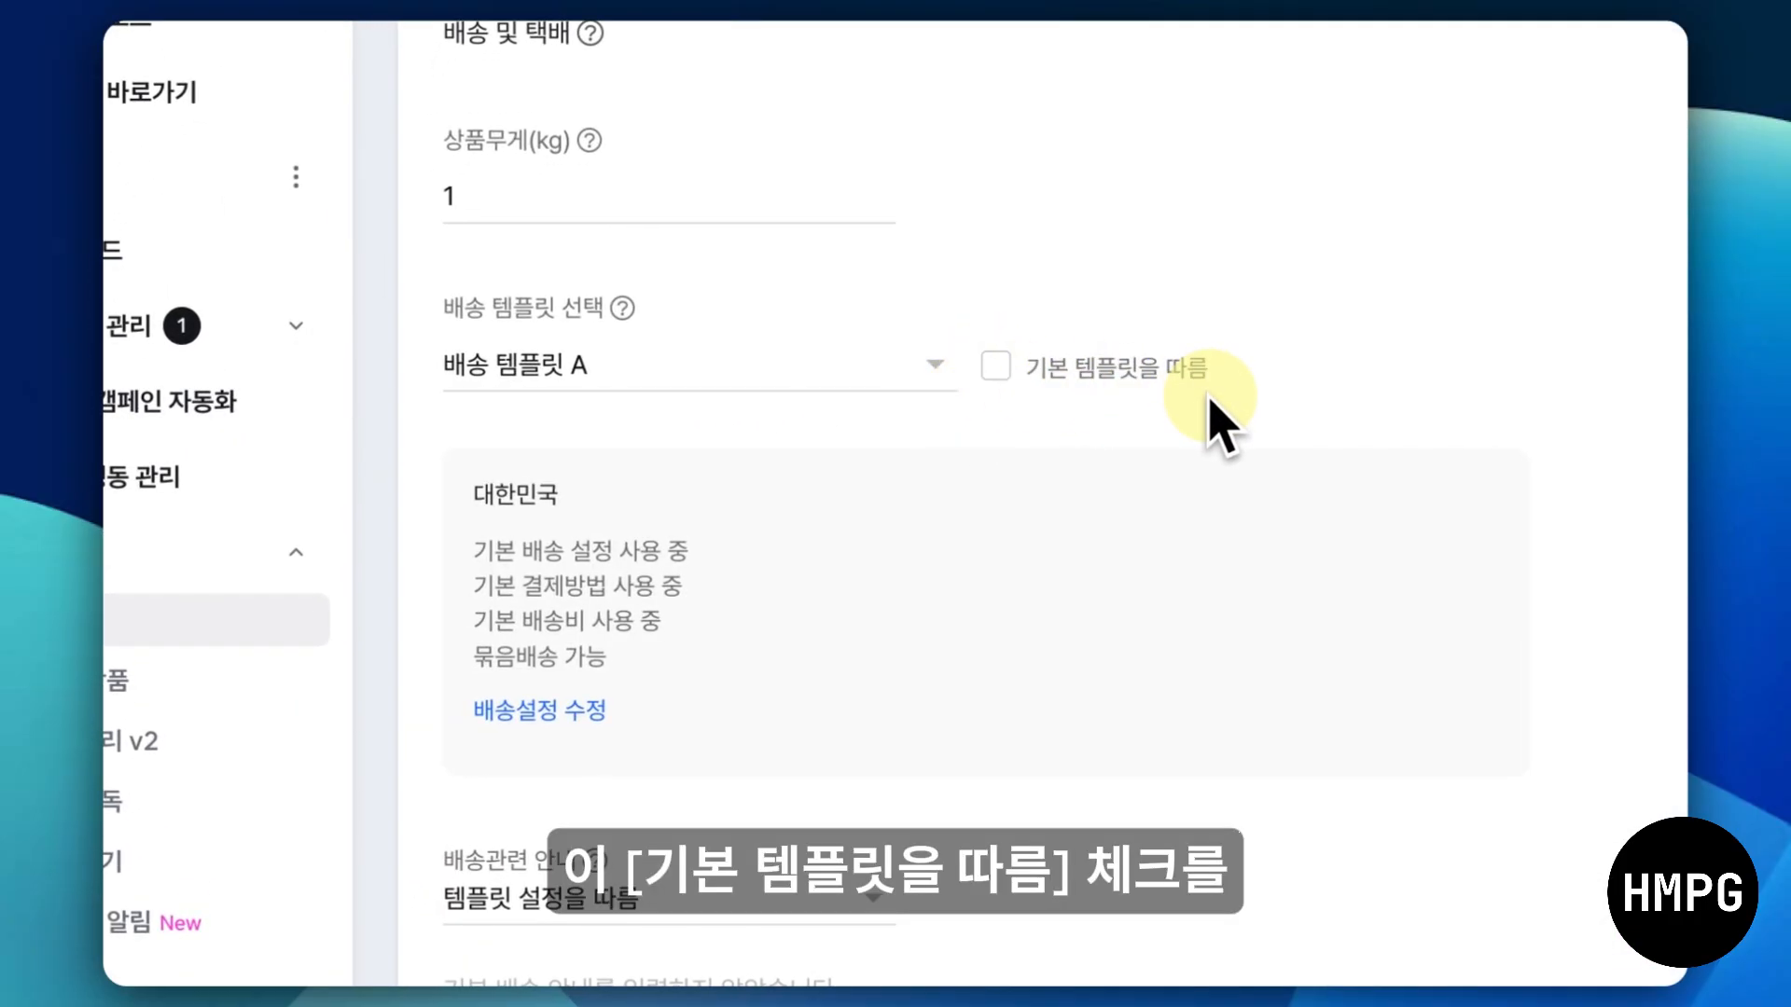
pyautogui.scroll(-2, 1210, 416)
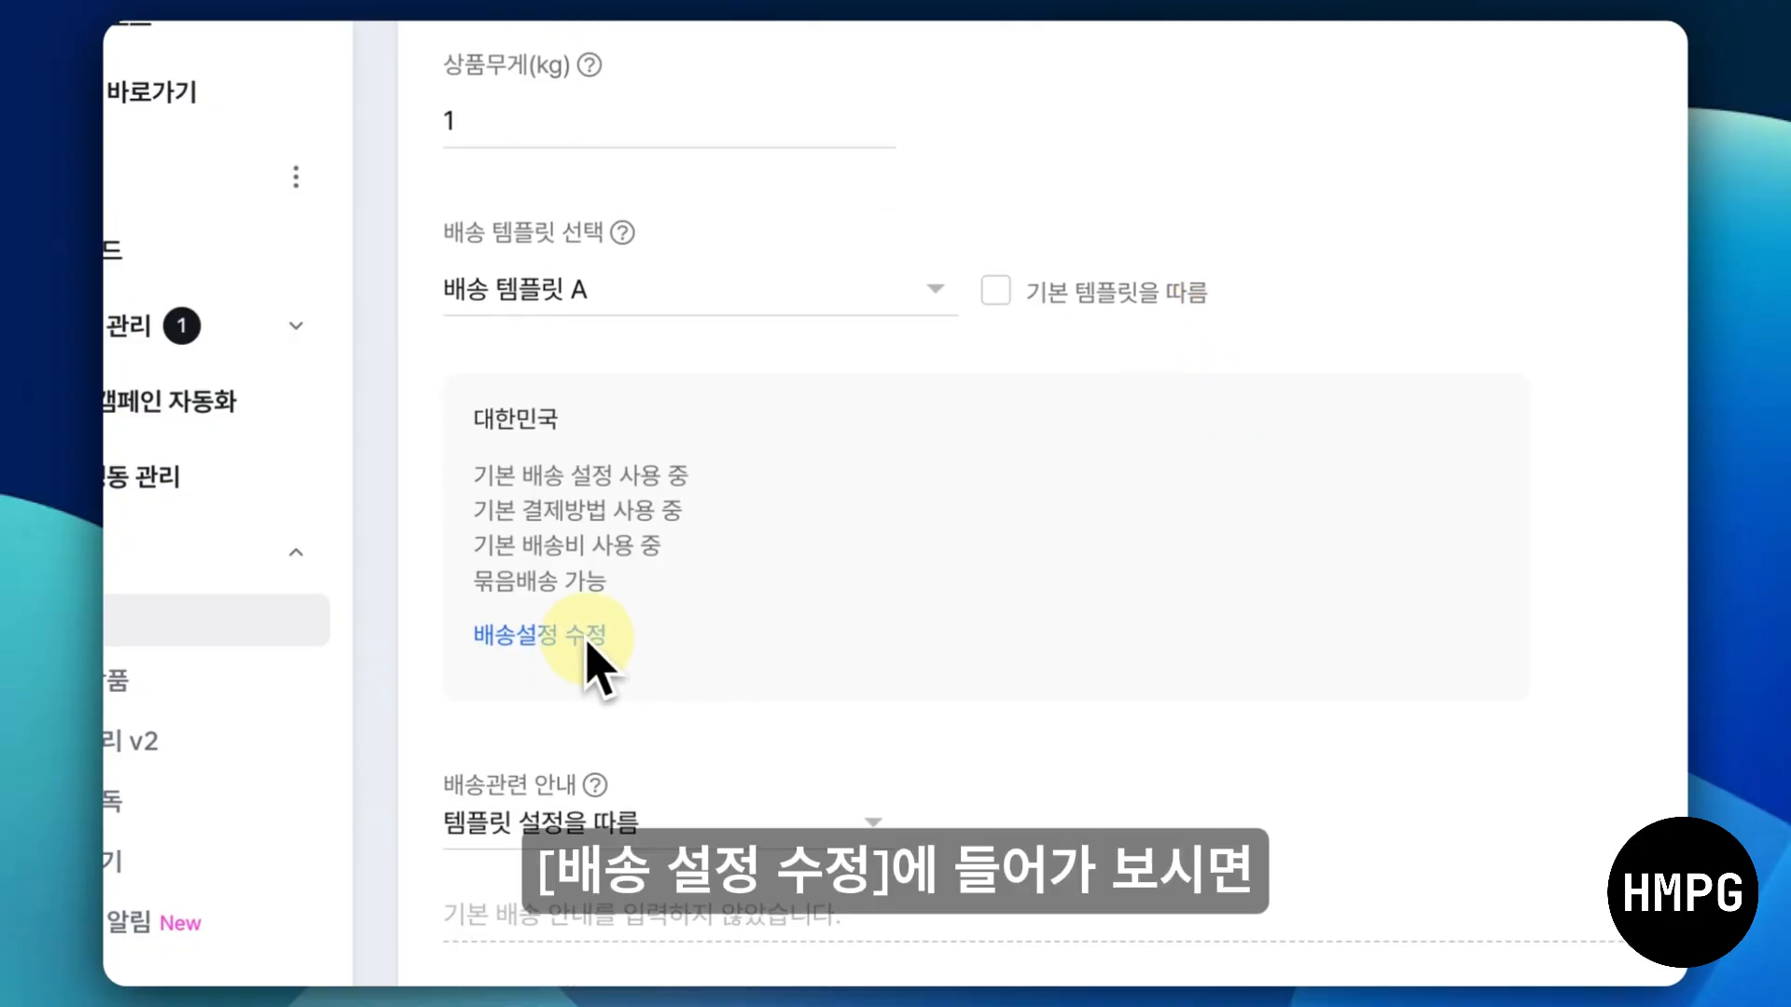
pyautogui.click(590, 642)
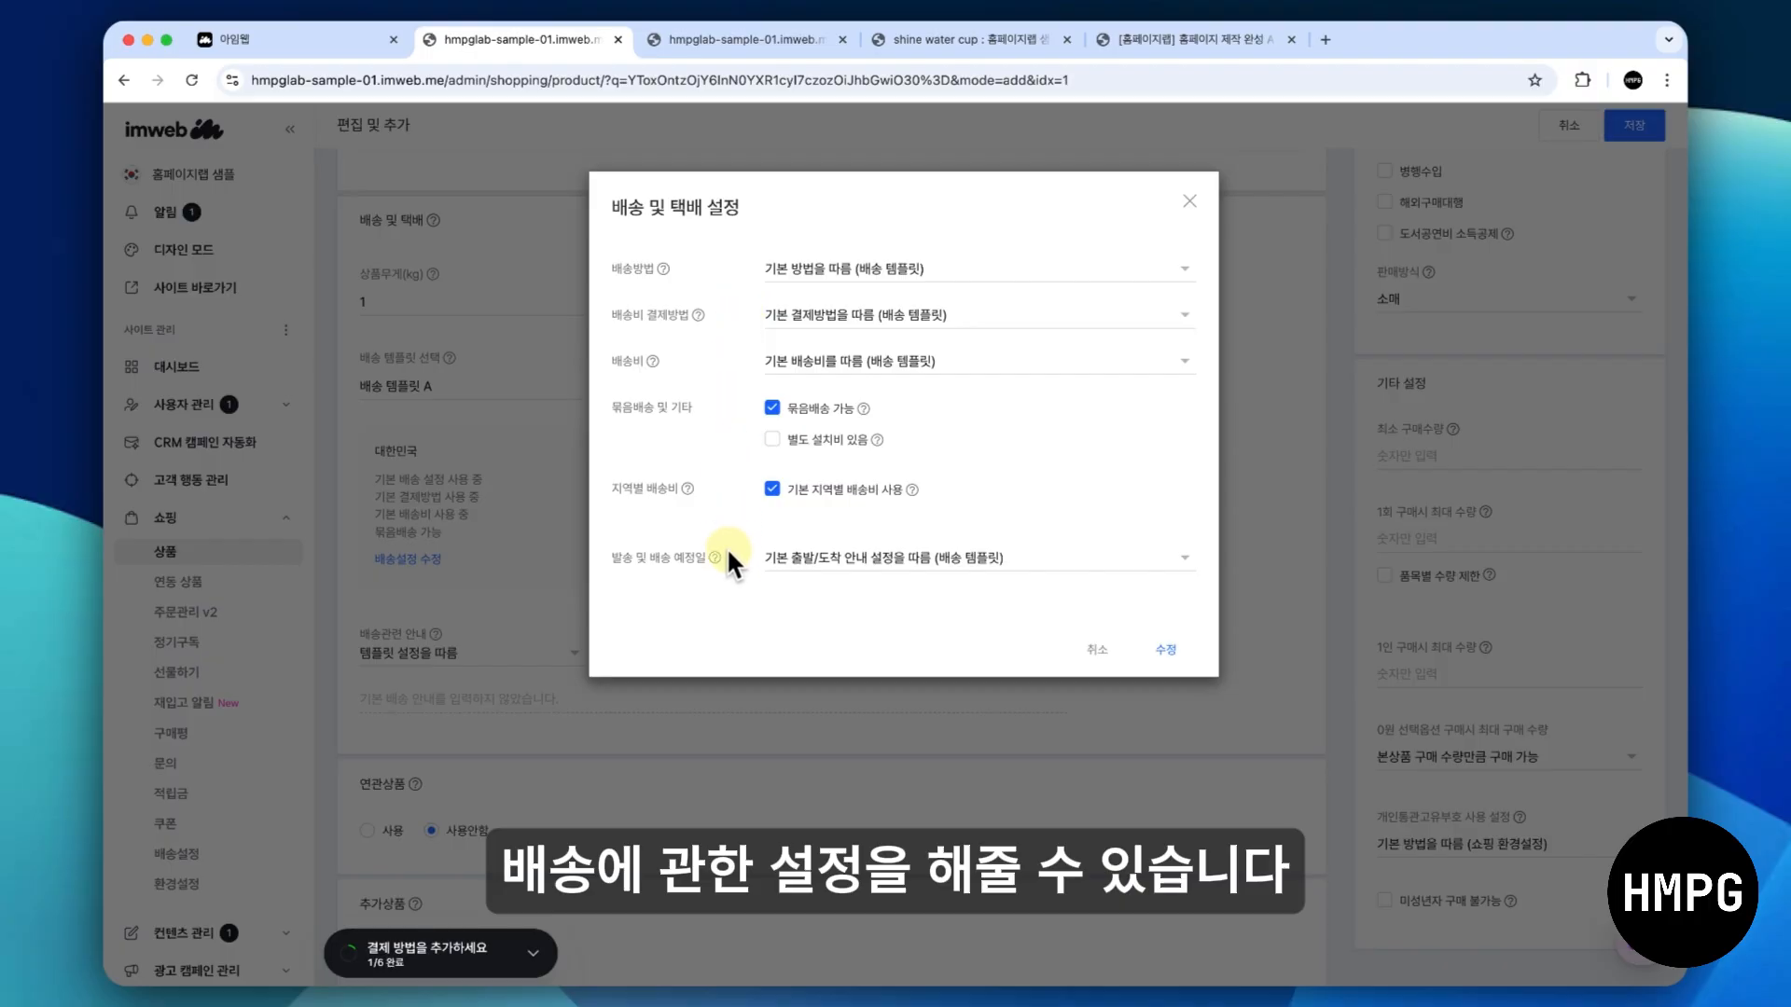
# - Try 배송없음 as the delivery method and switch it back to 기본 방법을 따름 (배송 템플릿)
pyautogui.click(869, 268)
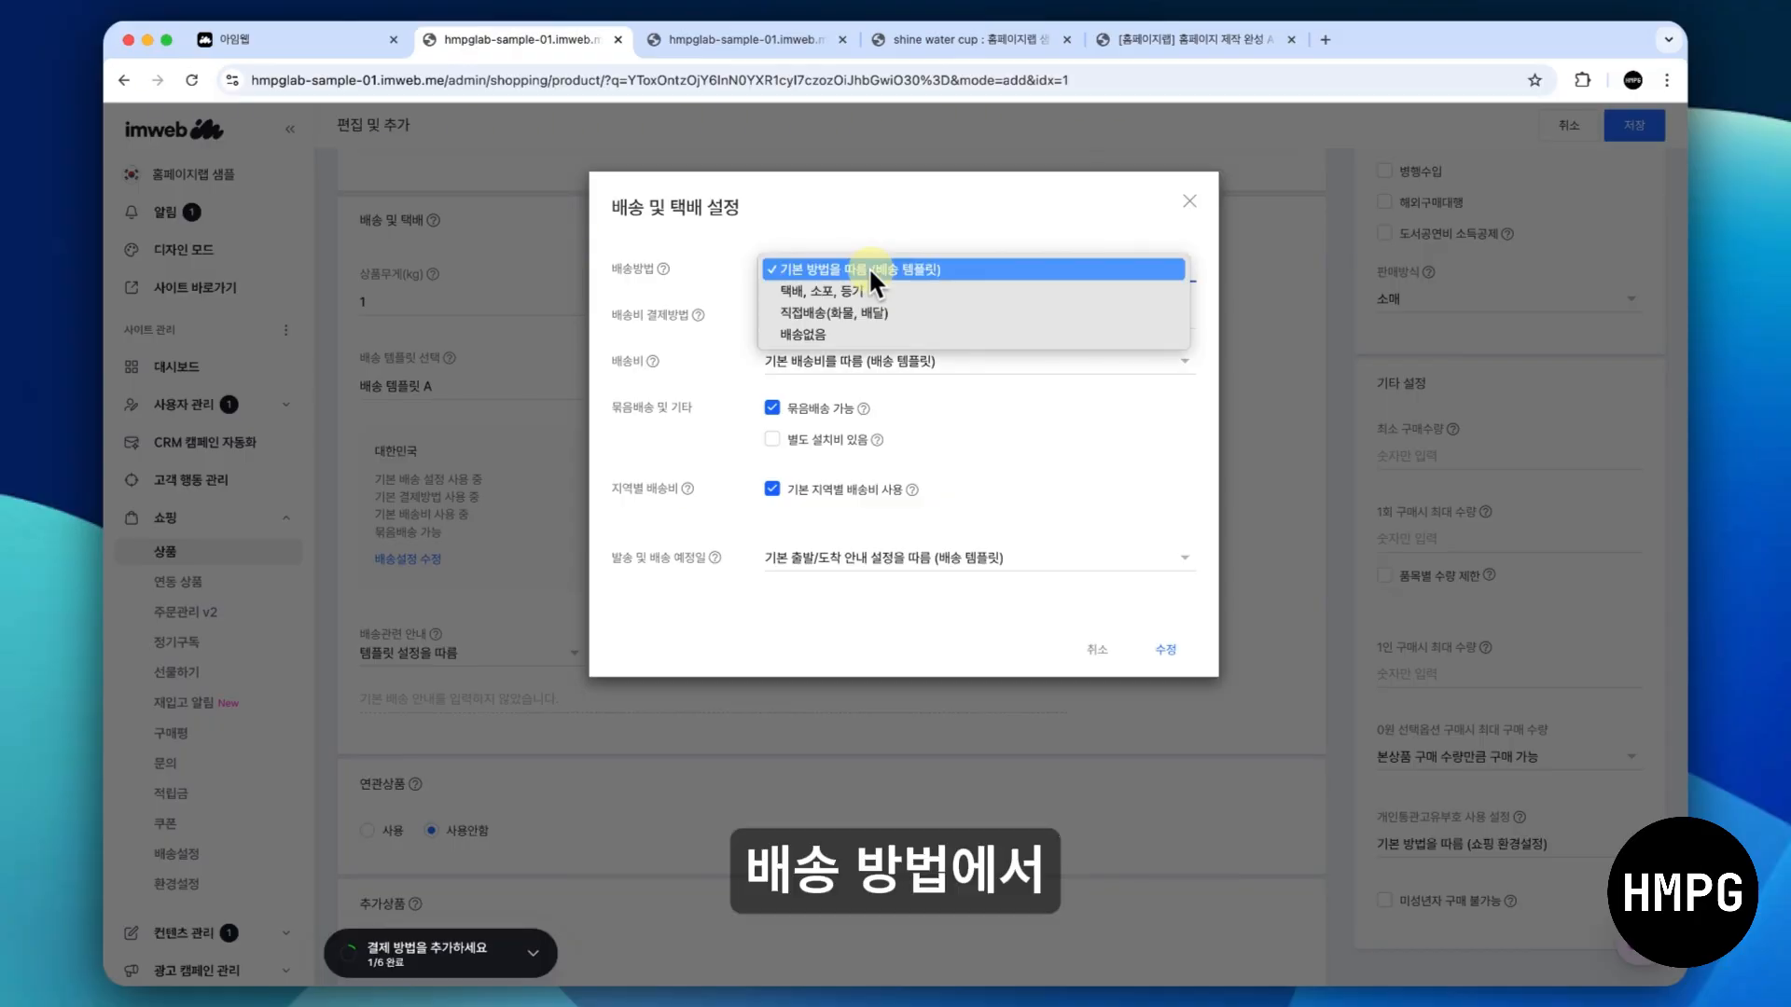
pyautogui.click(858, 333)
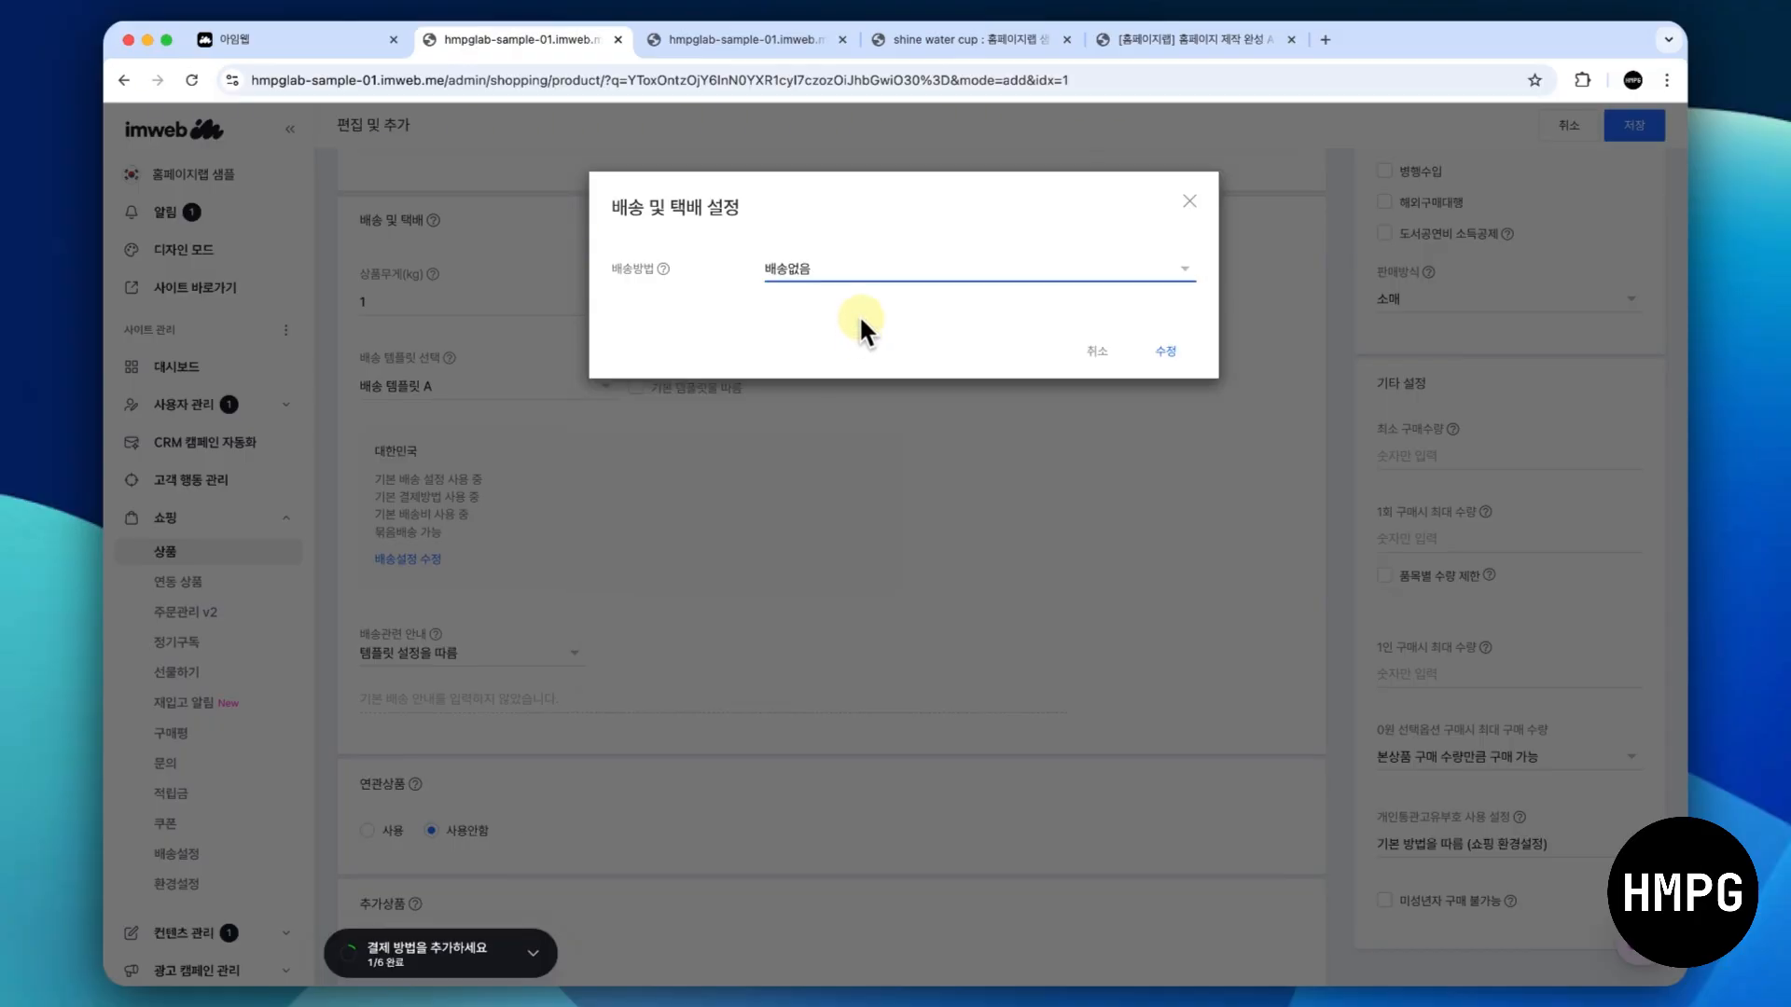
pyautogui.click(868, 266)
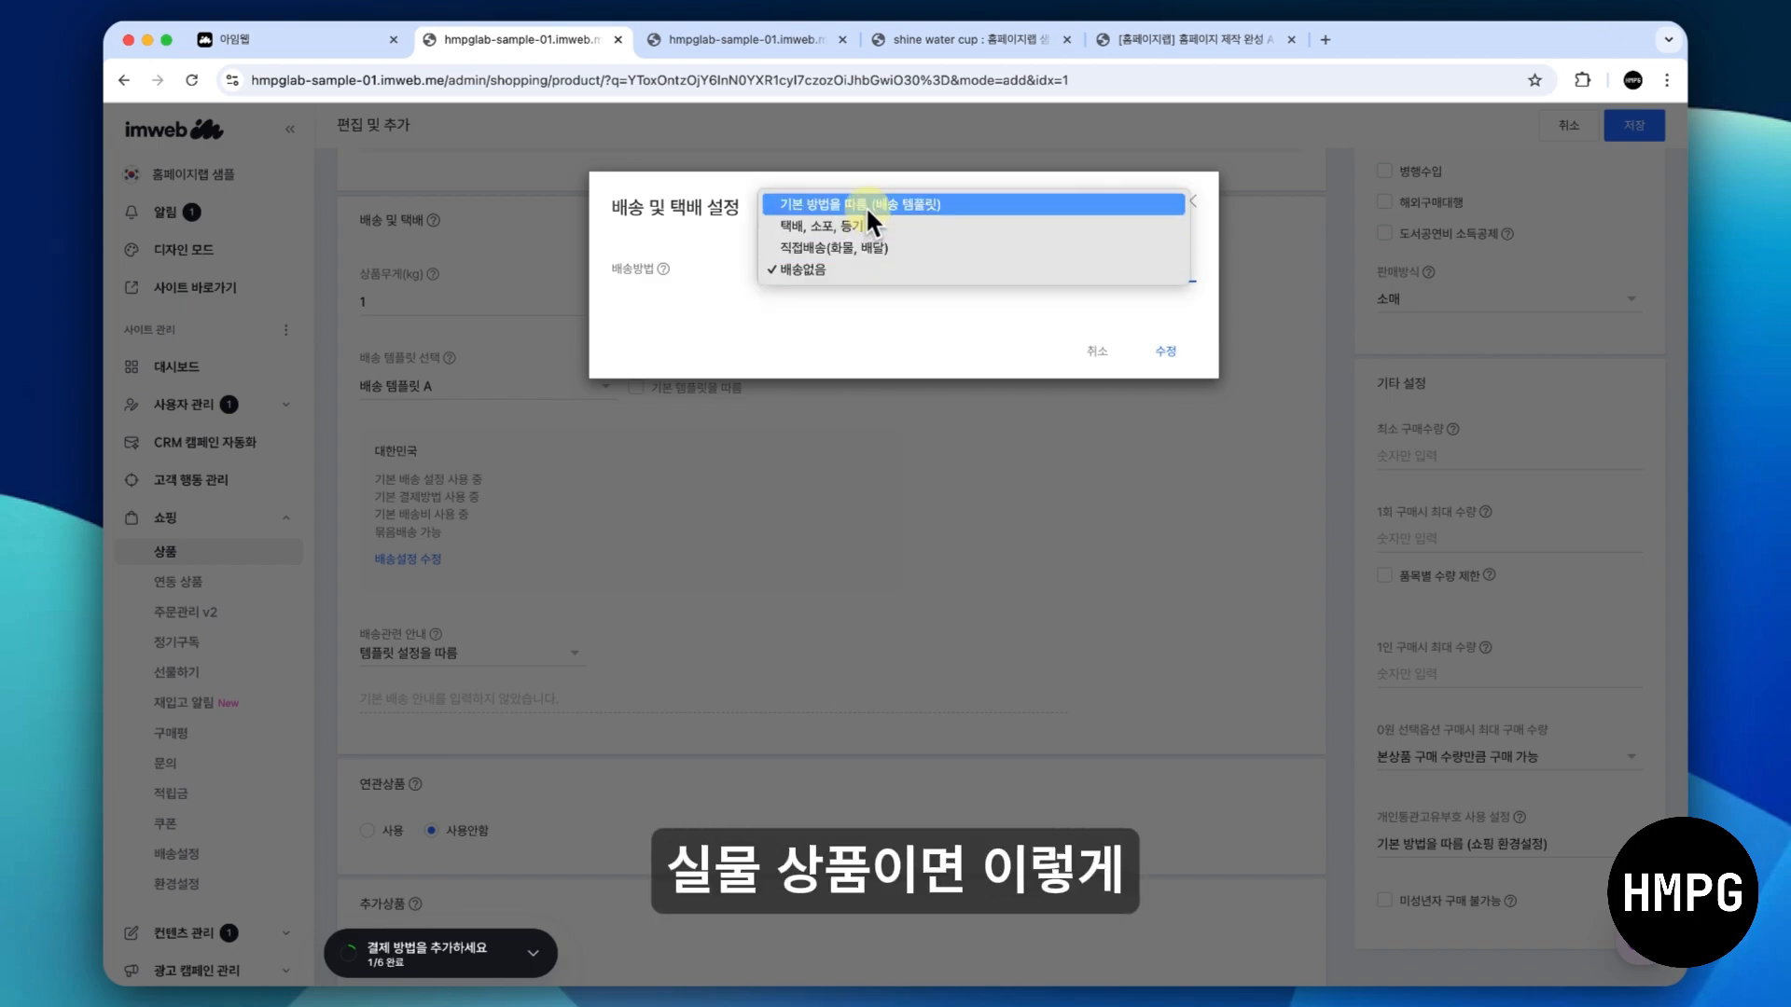
pyautogui.click(866, 206)
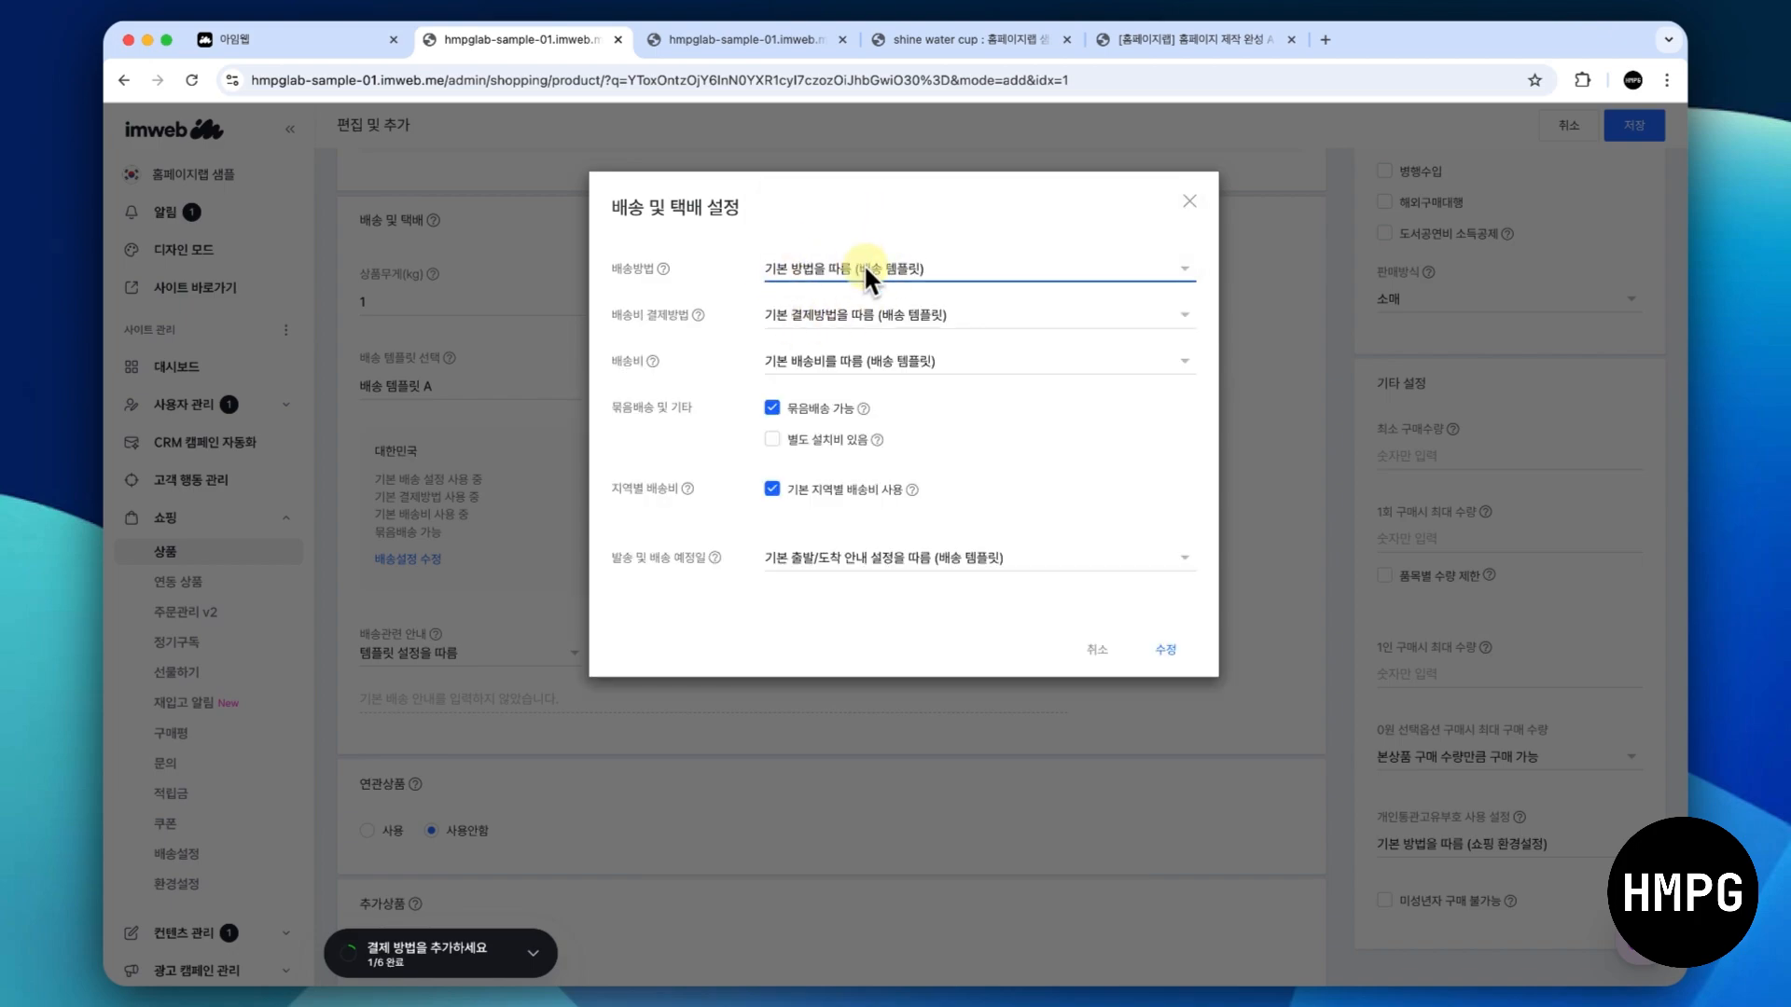
# - Examine the 배송방법, 배송비 결제방법 and 배송비 choices, apply the delivery settings and turn 기본 템플릿을 따름 back on
pyautogui.click(865, 266)
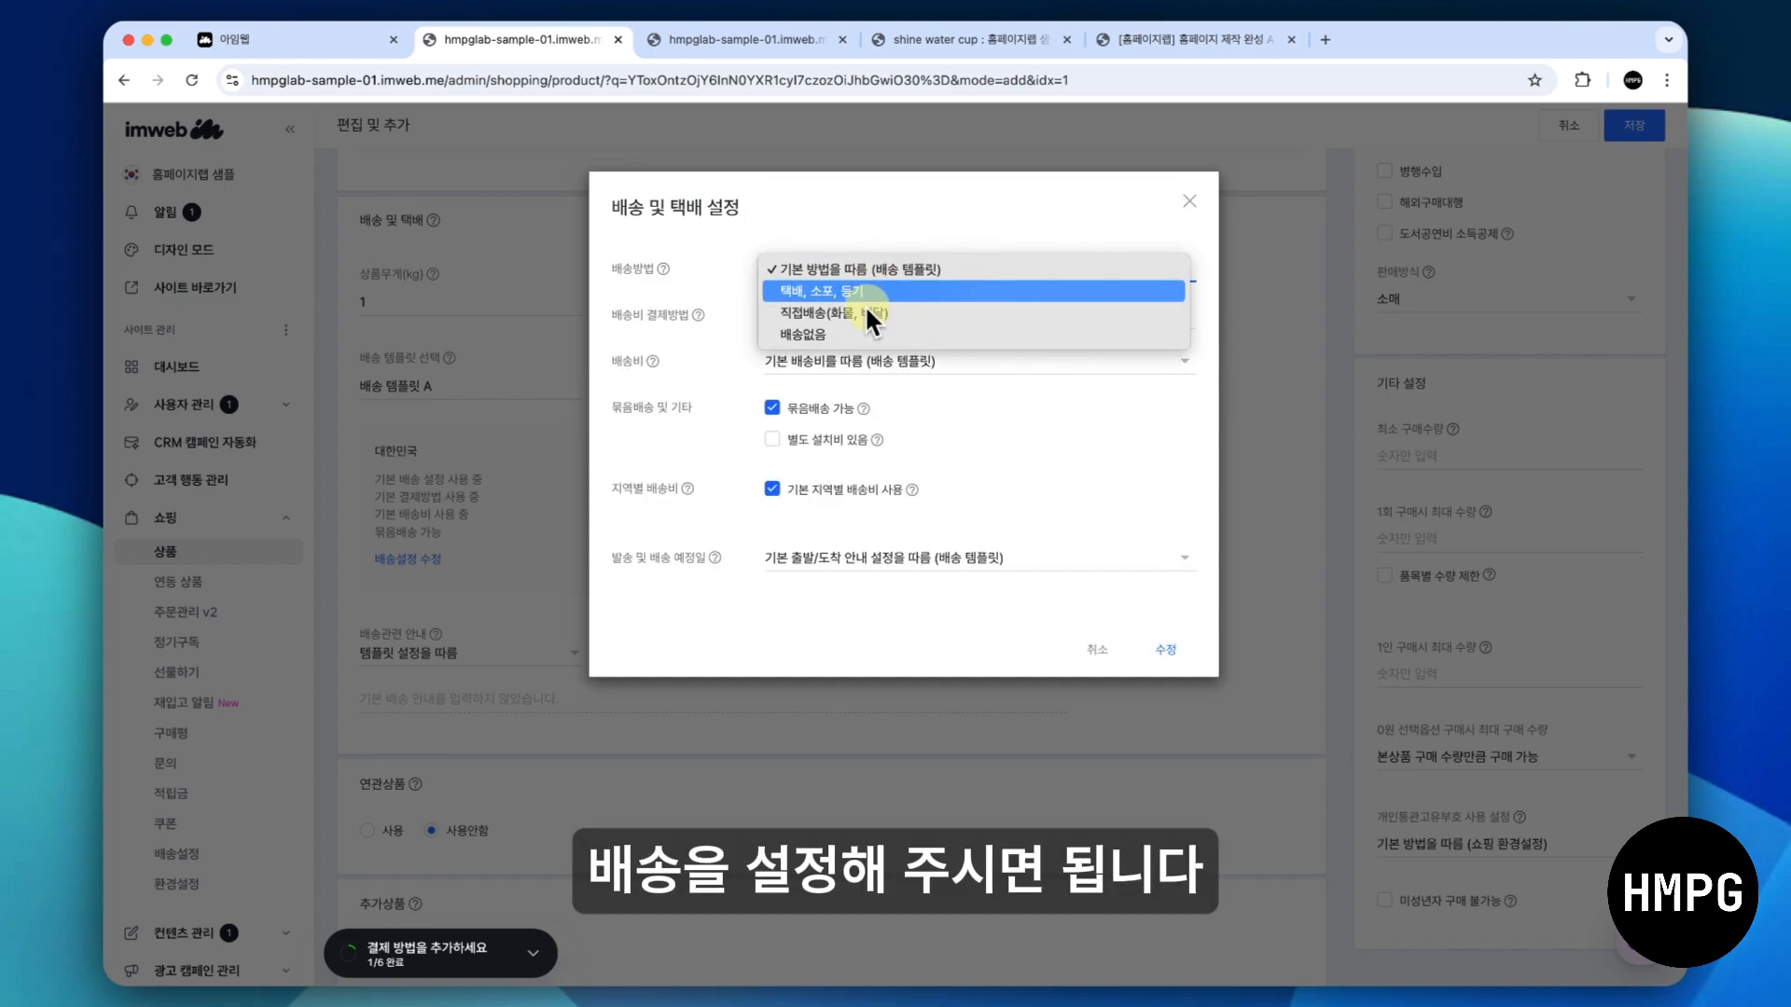
pyautogui.click(707, 334)
pyautogui.click(799, 323)
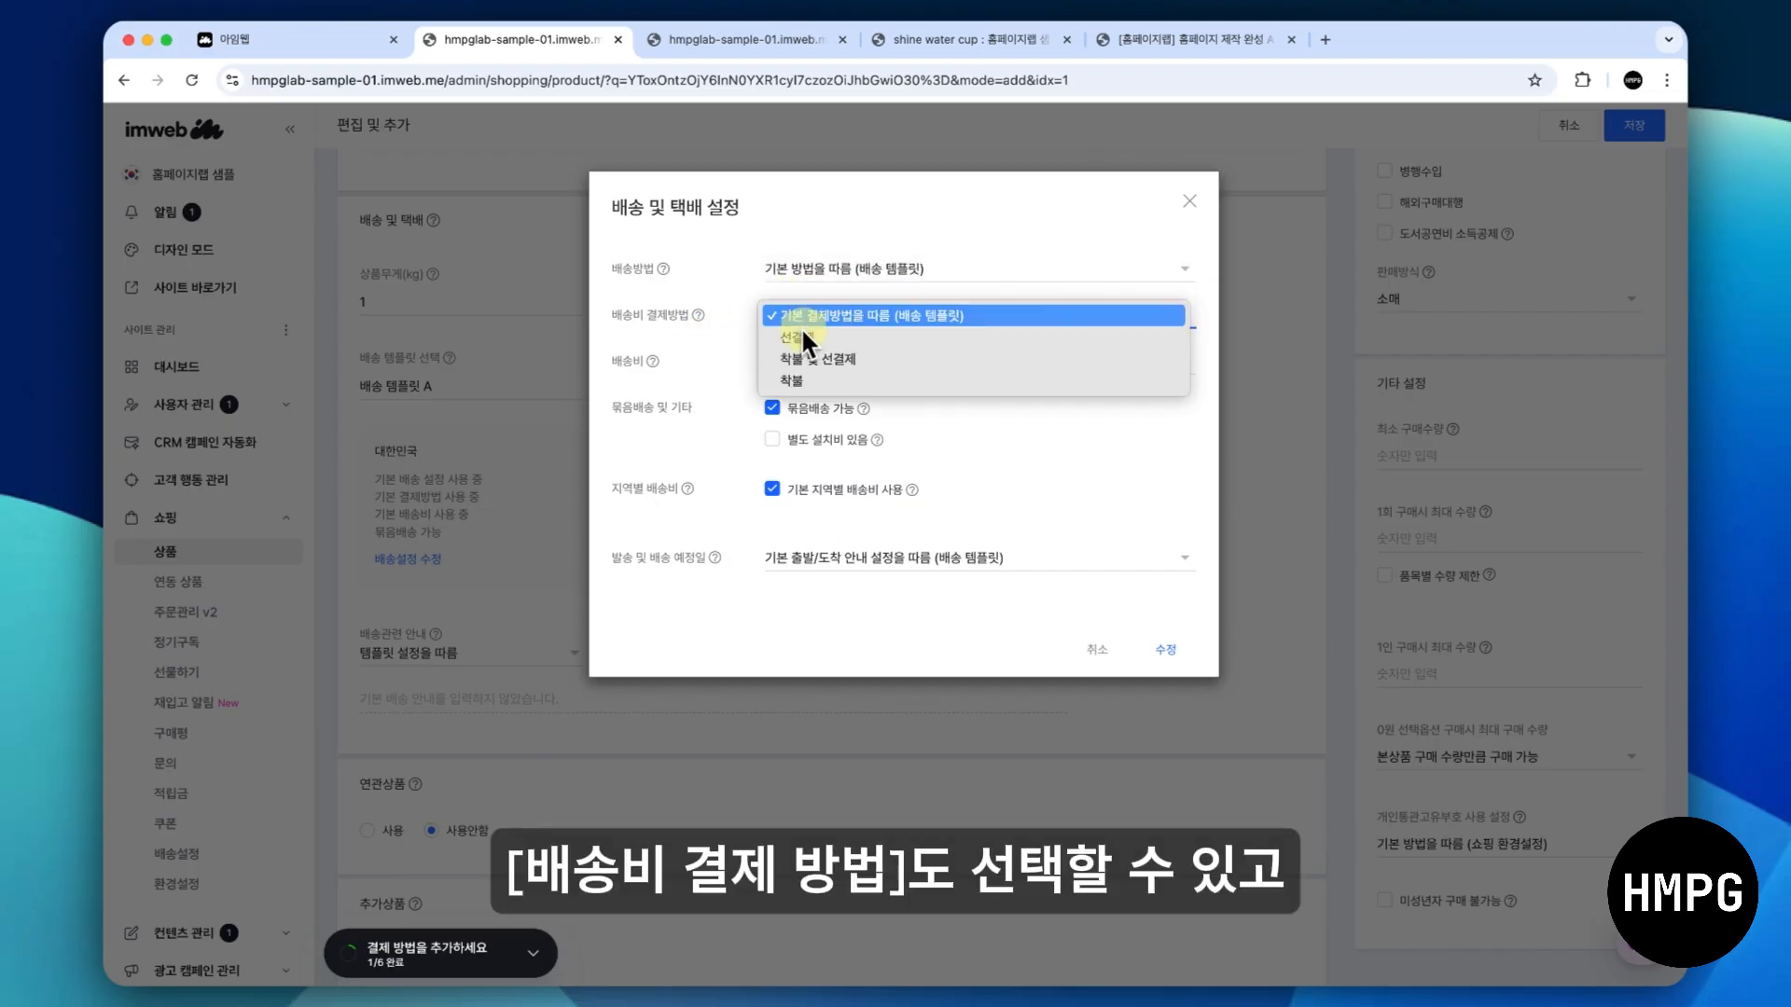
pyautogui.click(724, 376)
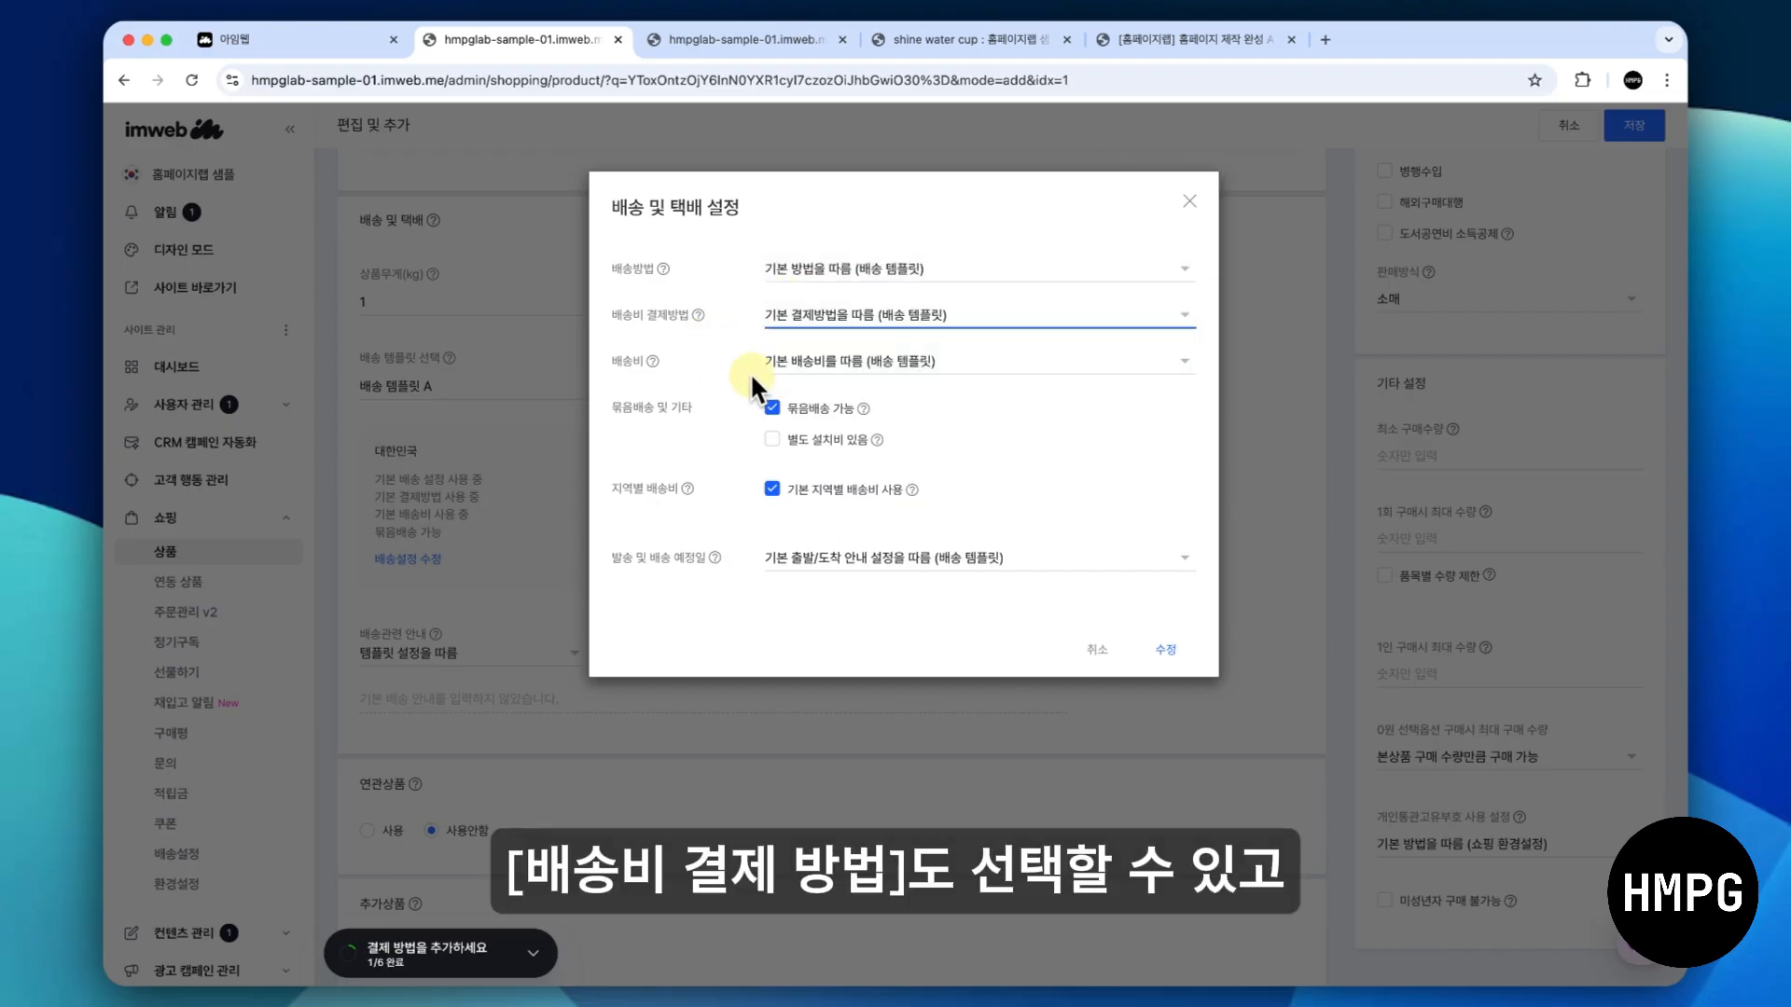
pyautogui.click(799, 365)
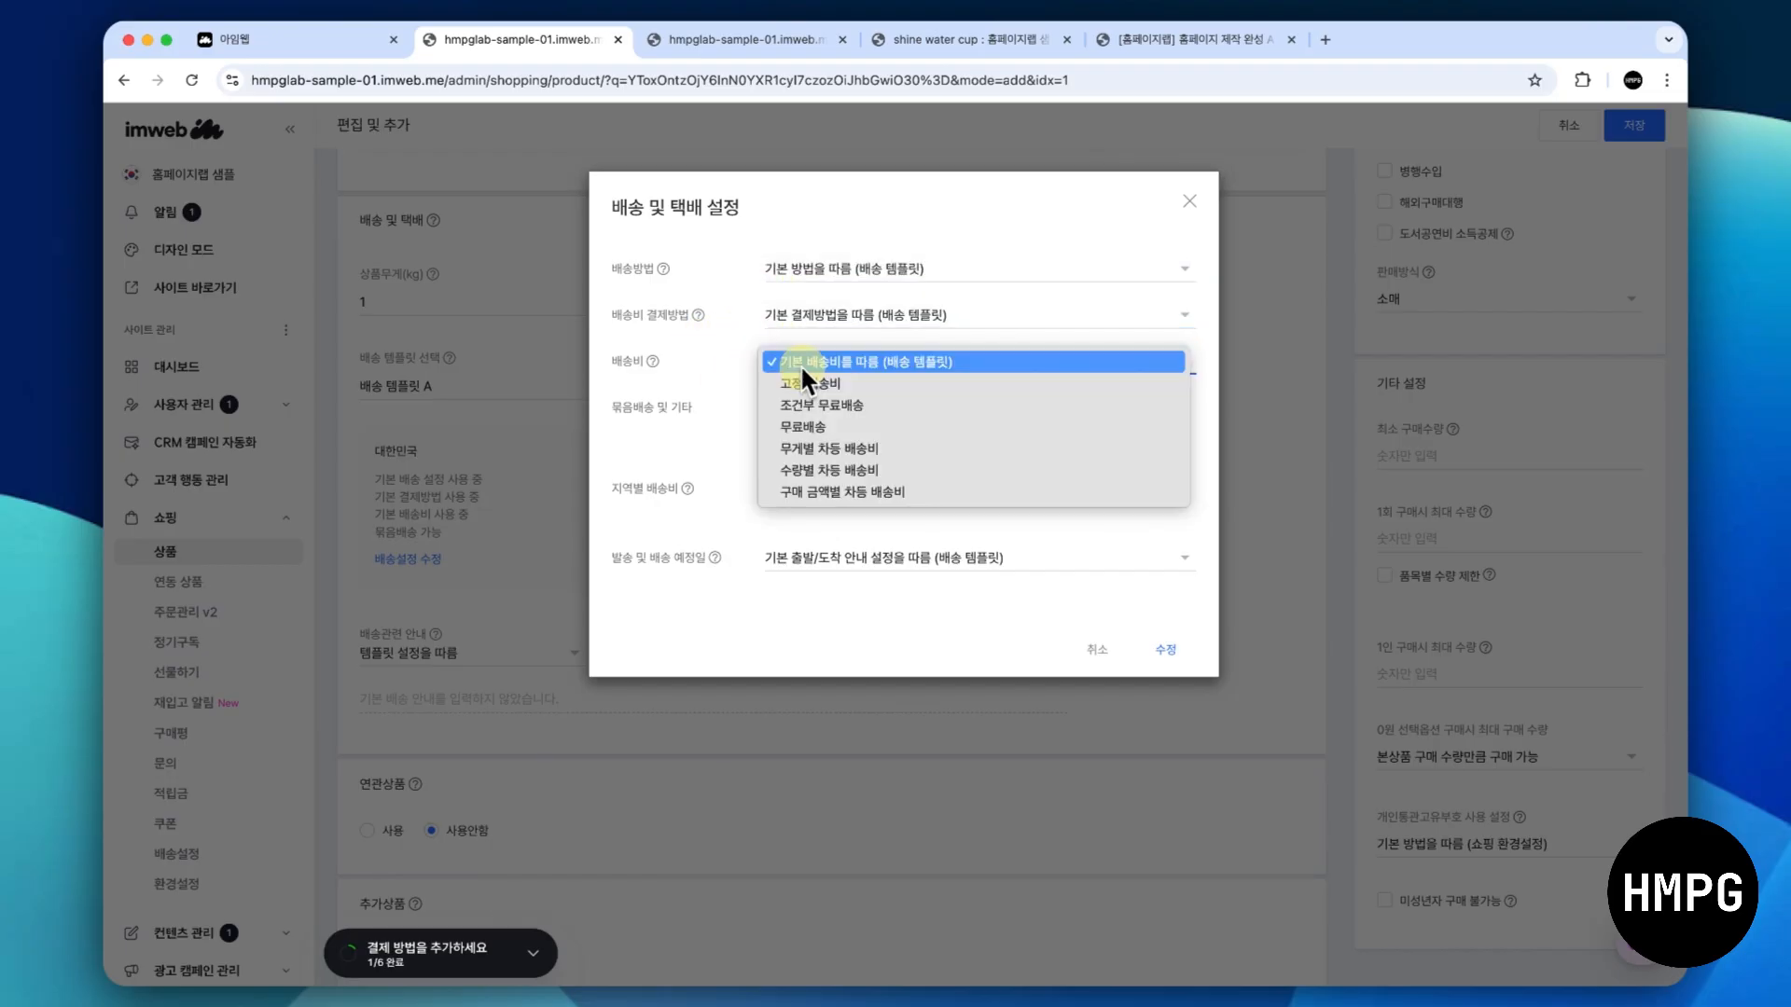
pyautogui.click(703, 441)
pyautogui.click(1156, 647)
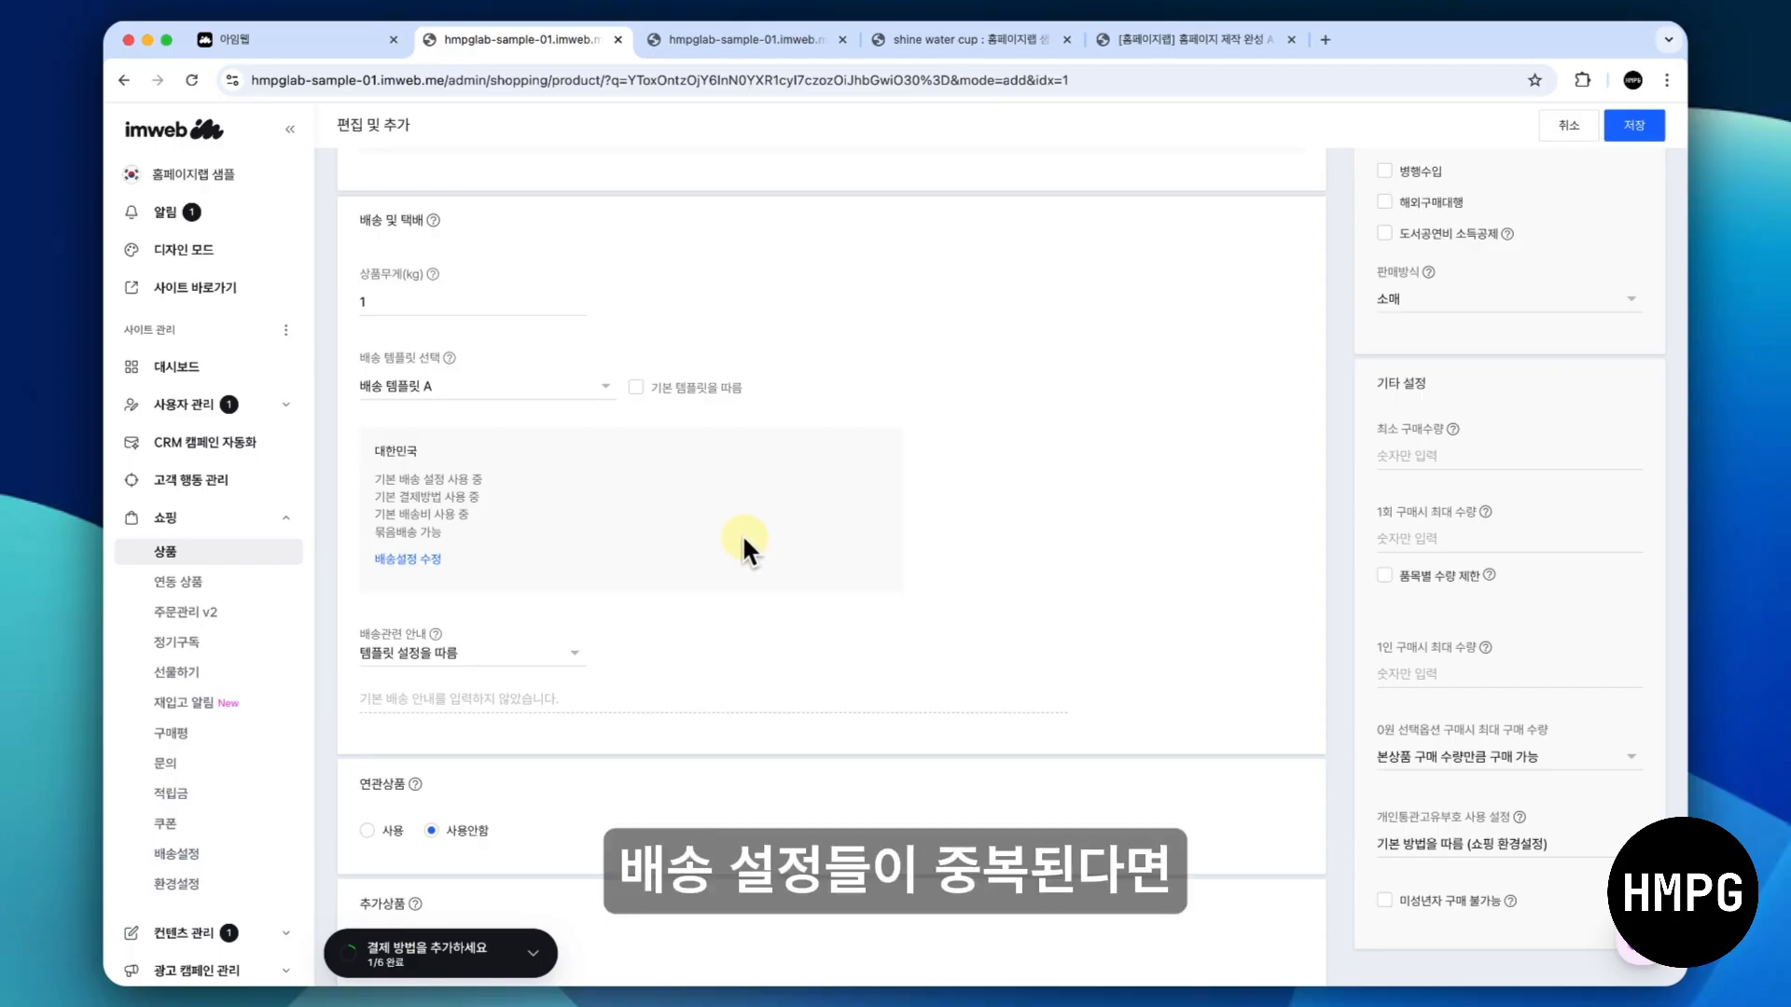
pyautogui.click(636, 387)
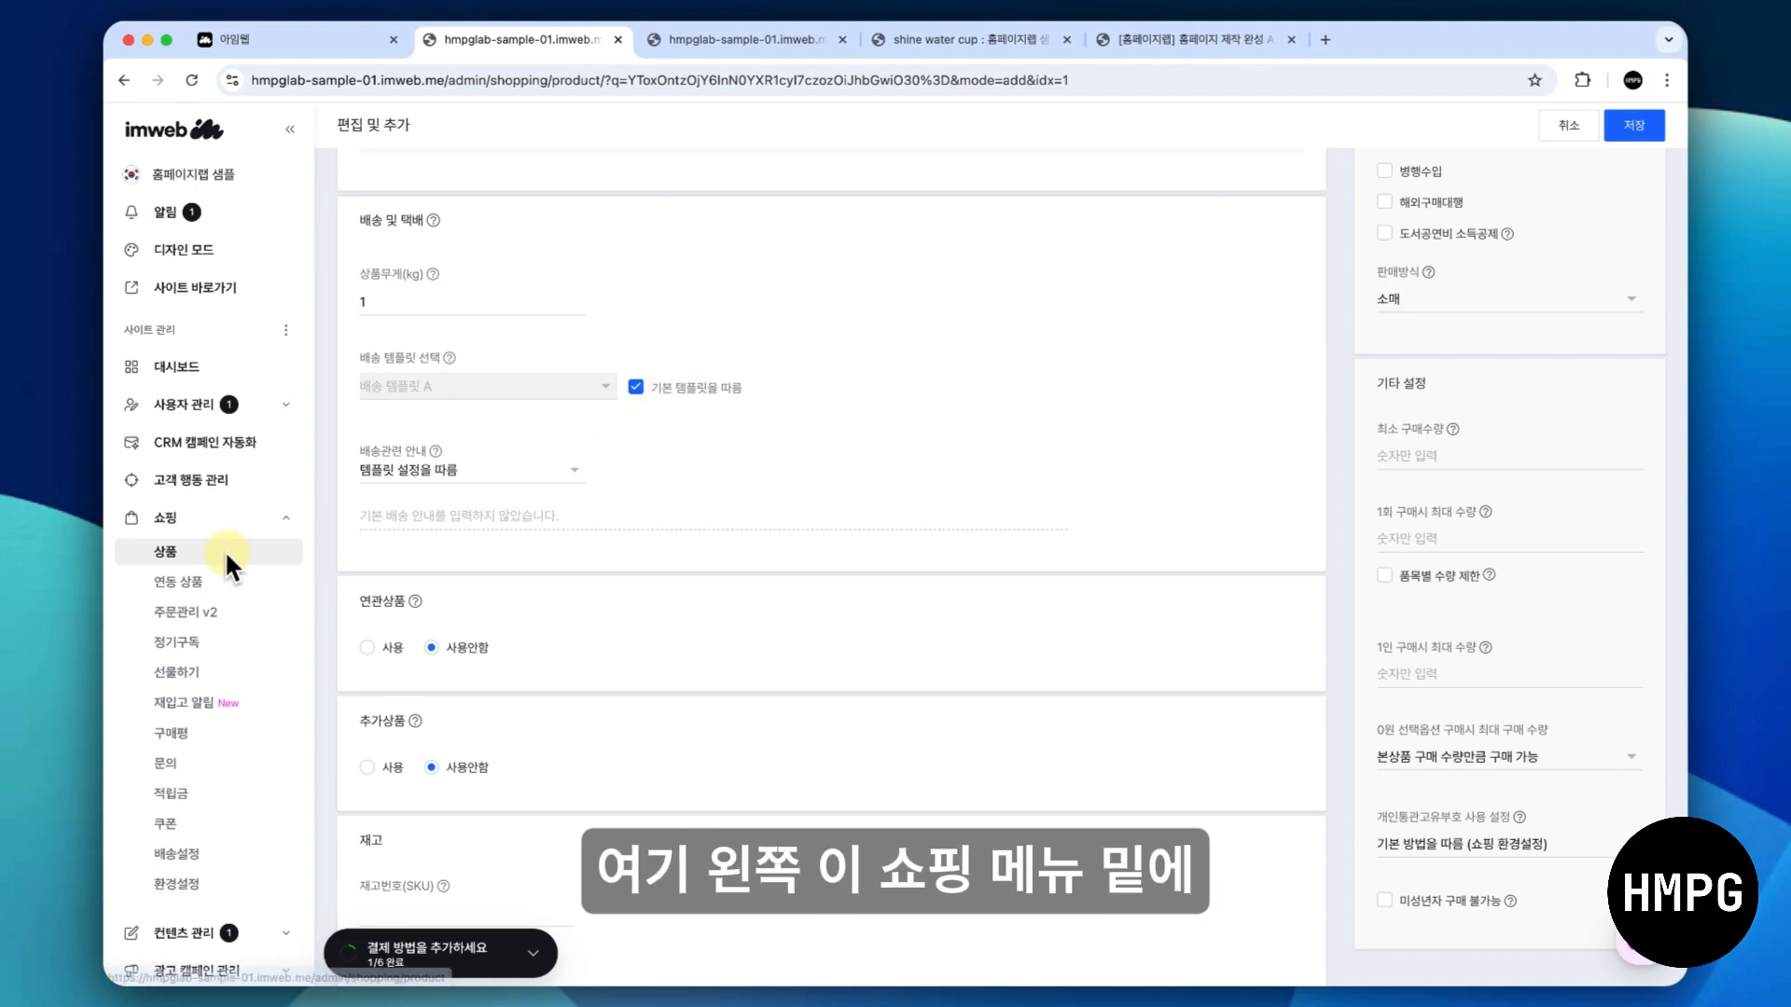
# - Leave the product without saving, view the delivery template on the 배송설정 page and return to the product list
pyautogui.click(220, 843)
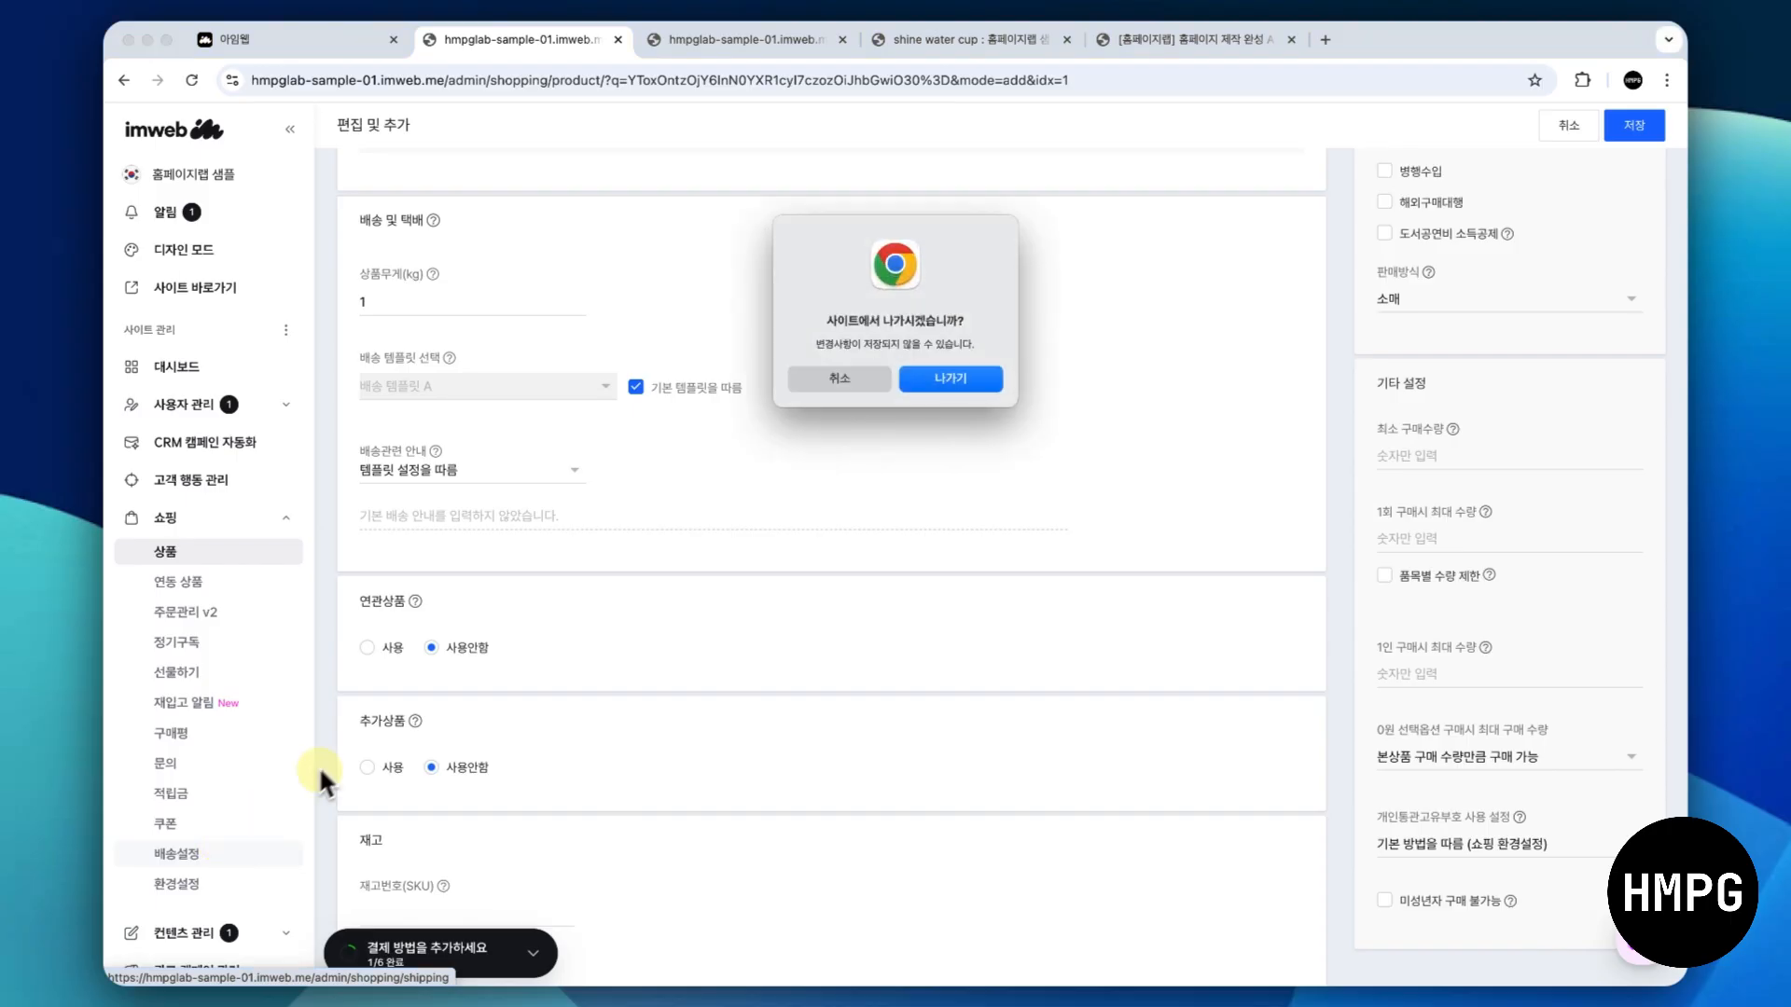
pyautogui.click(937, 375)
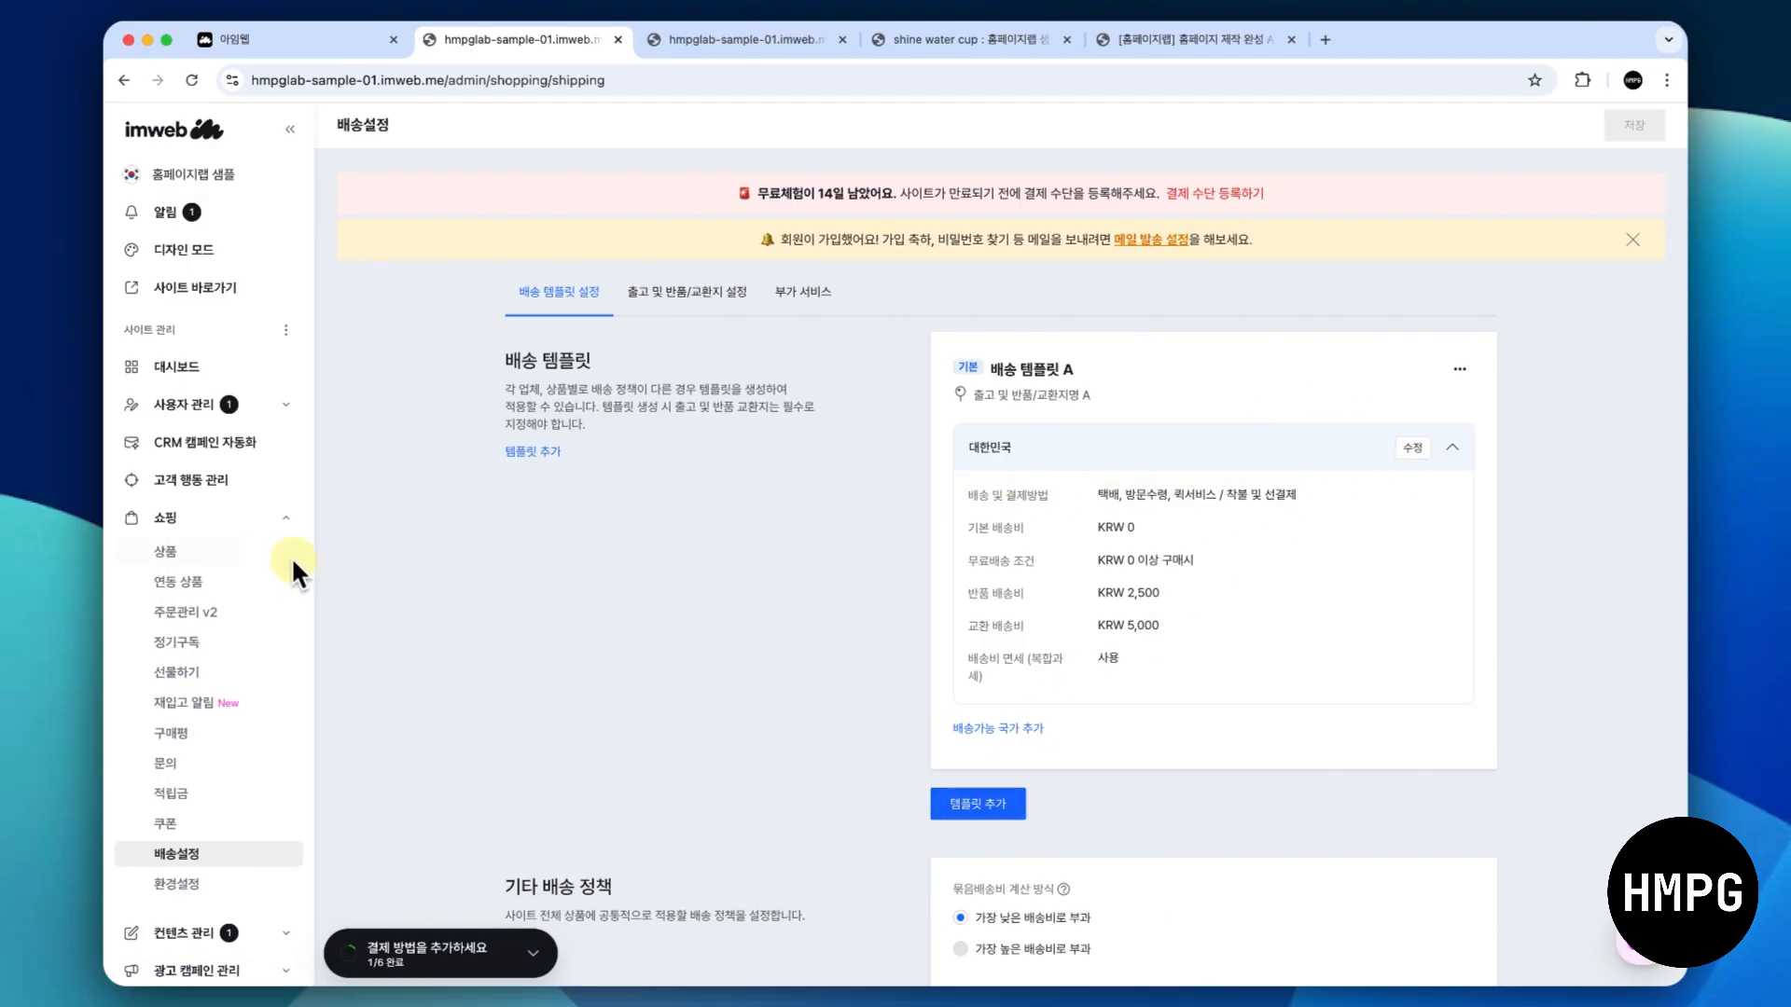
pyautogui.click(250, 548)
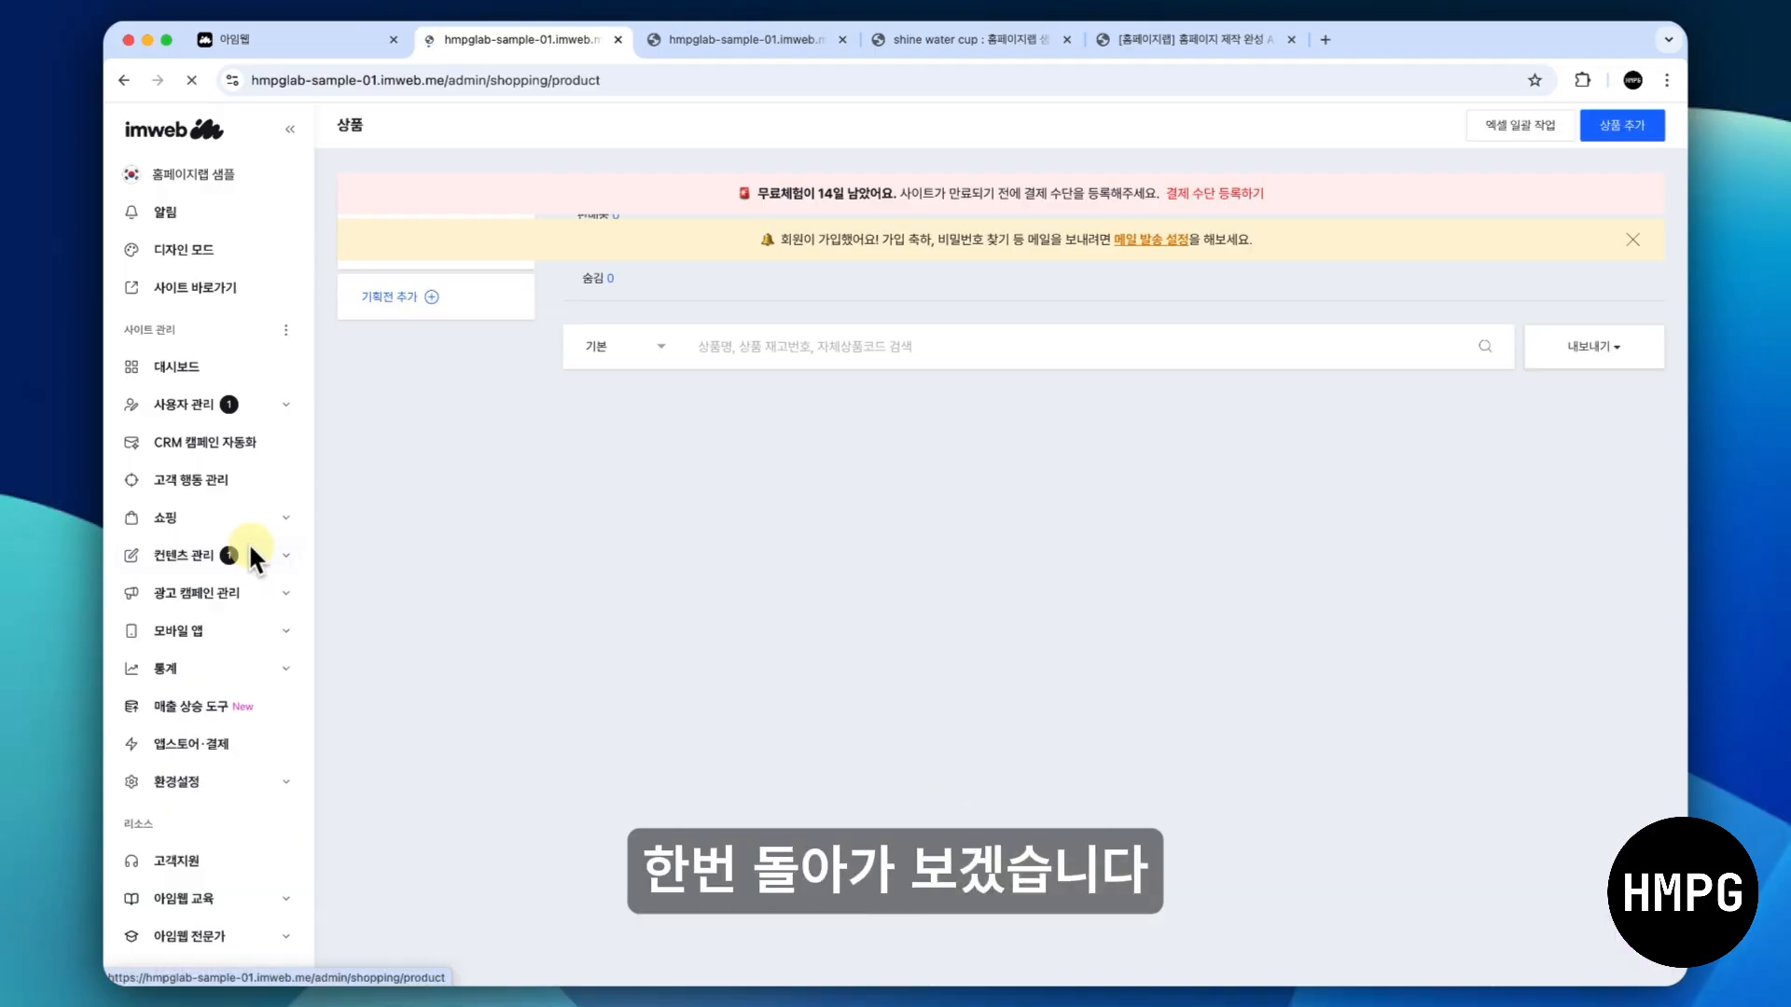
# - Reopen the shine water cup product and examine its 연관상품, 추가상품 and 재고 sections
pyautogui.click(783, 464)
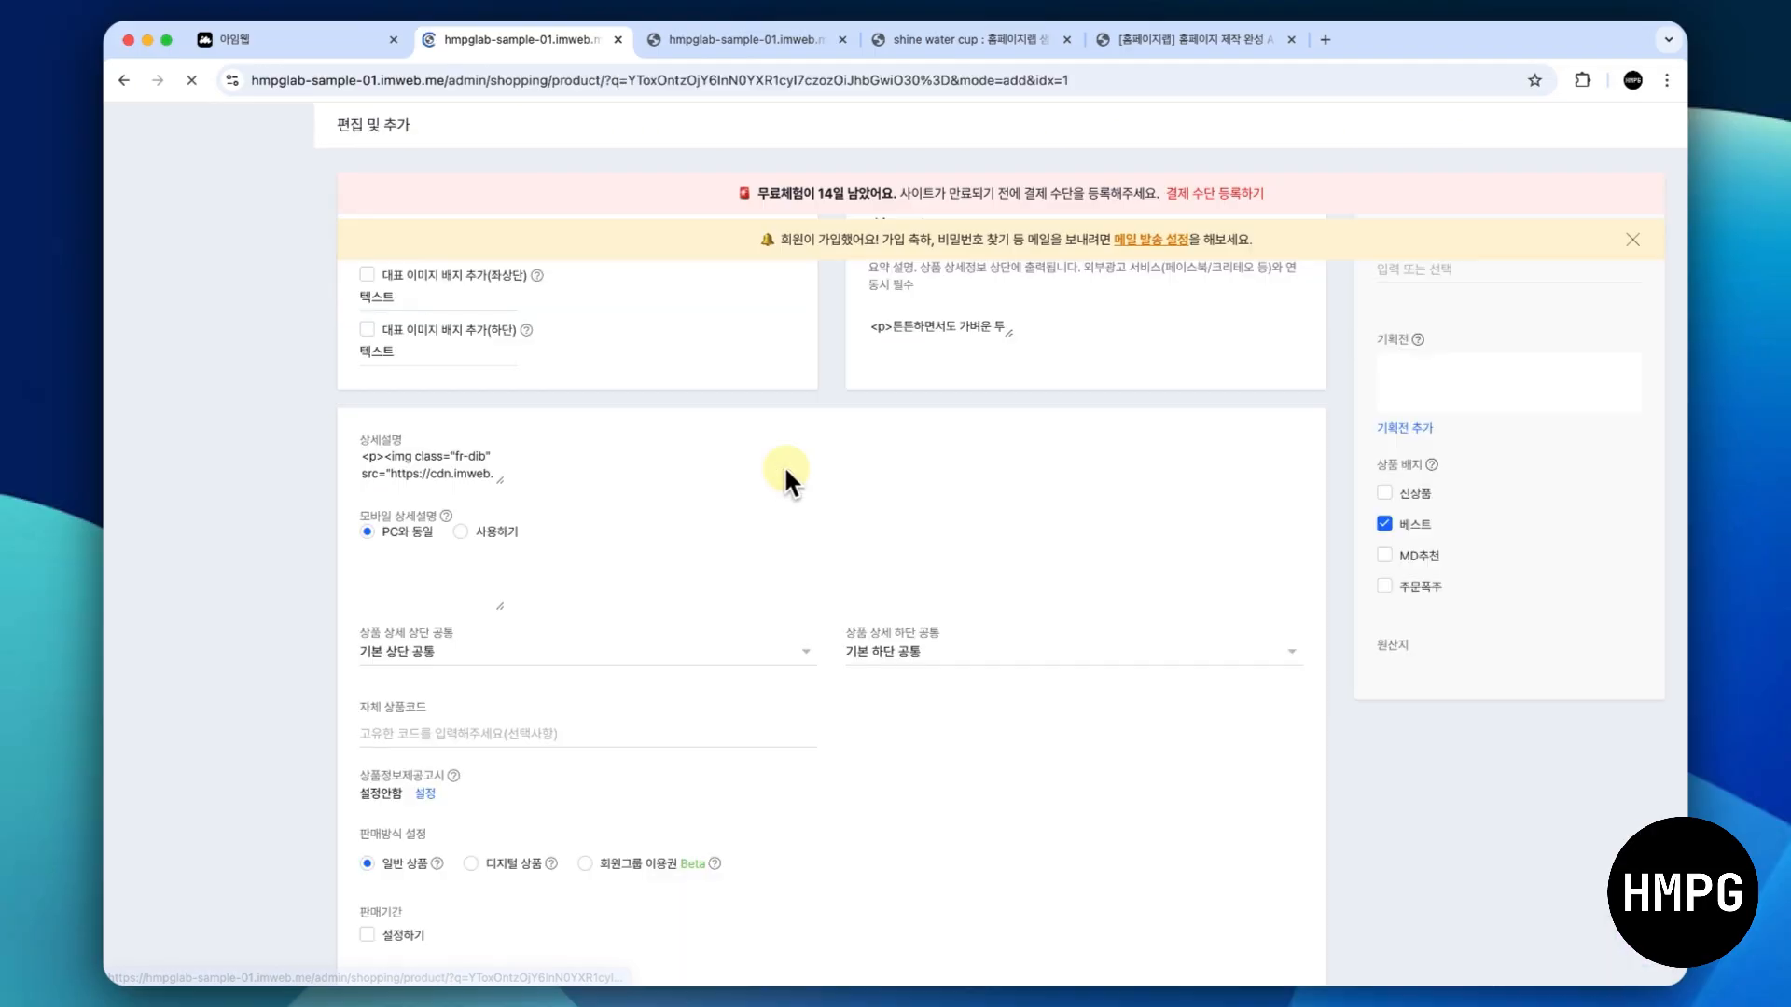
pyautogui.scroll(-10, 786, 469)
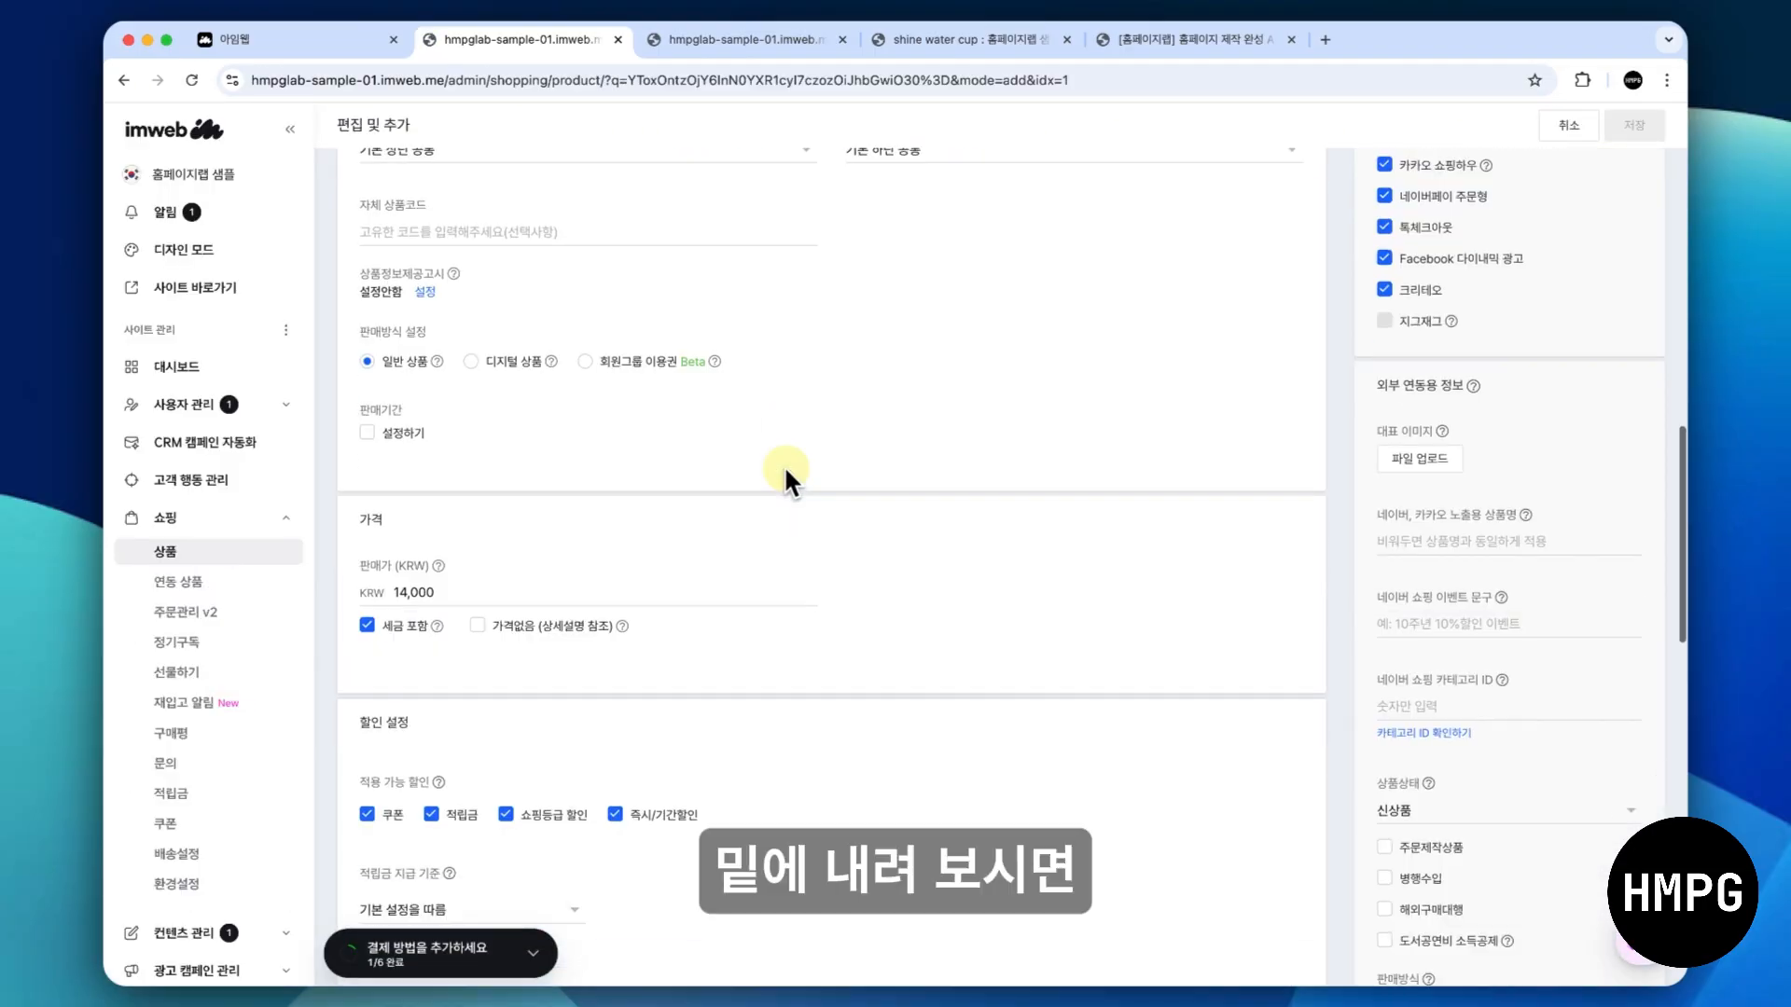
pyautogui.scroll(-10, 783, 465)
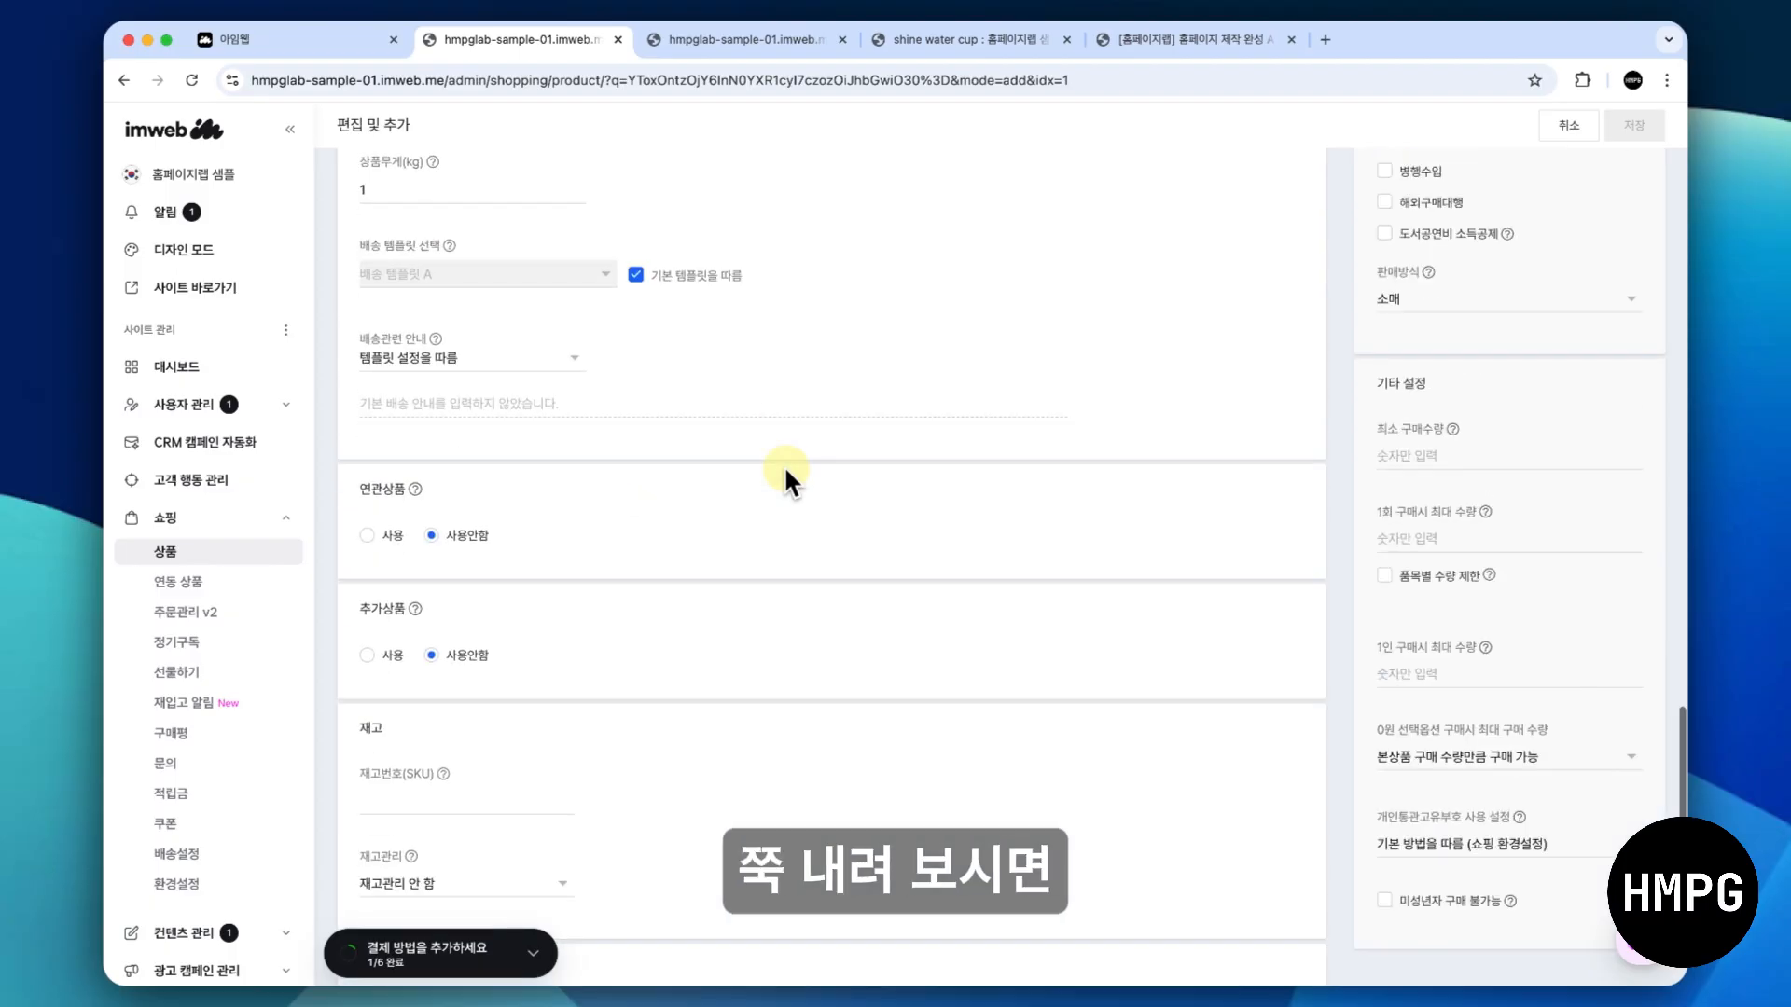
pyautogui.scroll(-1, 784, 465)
pyautogui.scroll(-1, 657, 505)
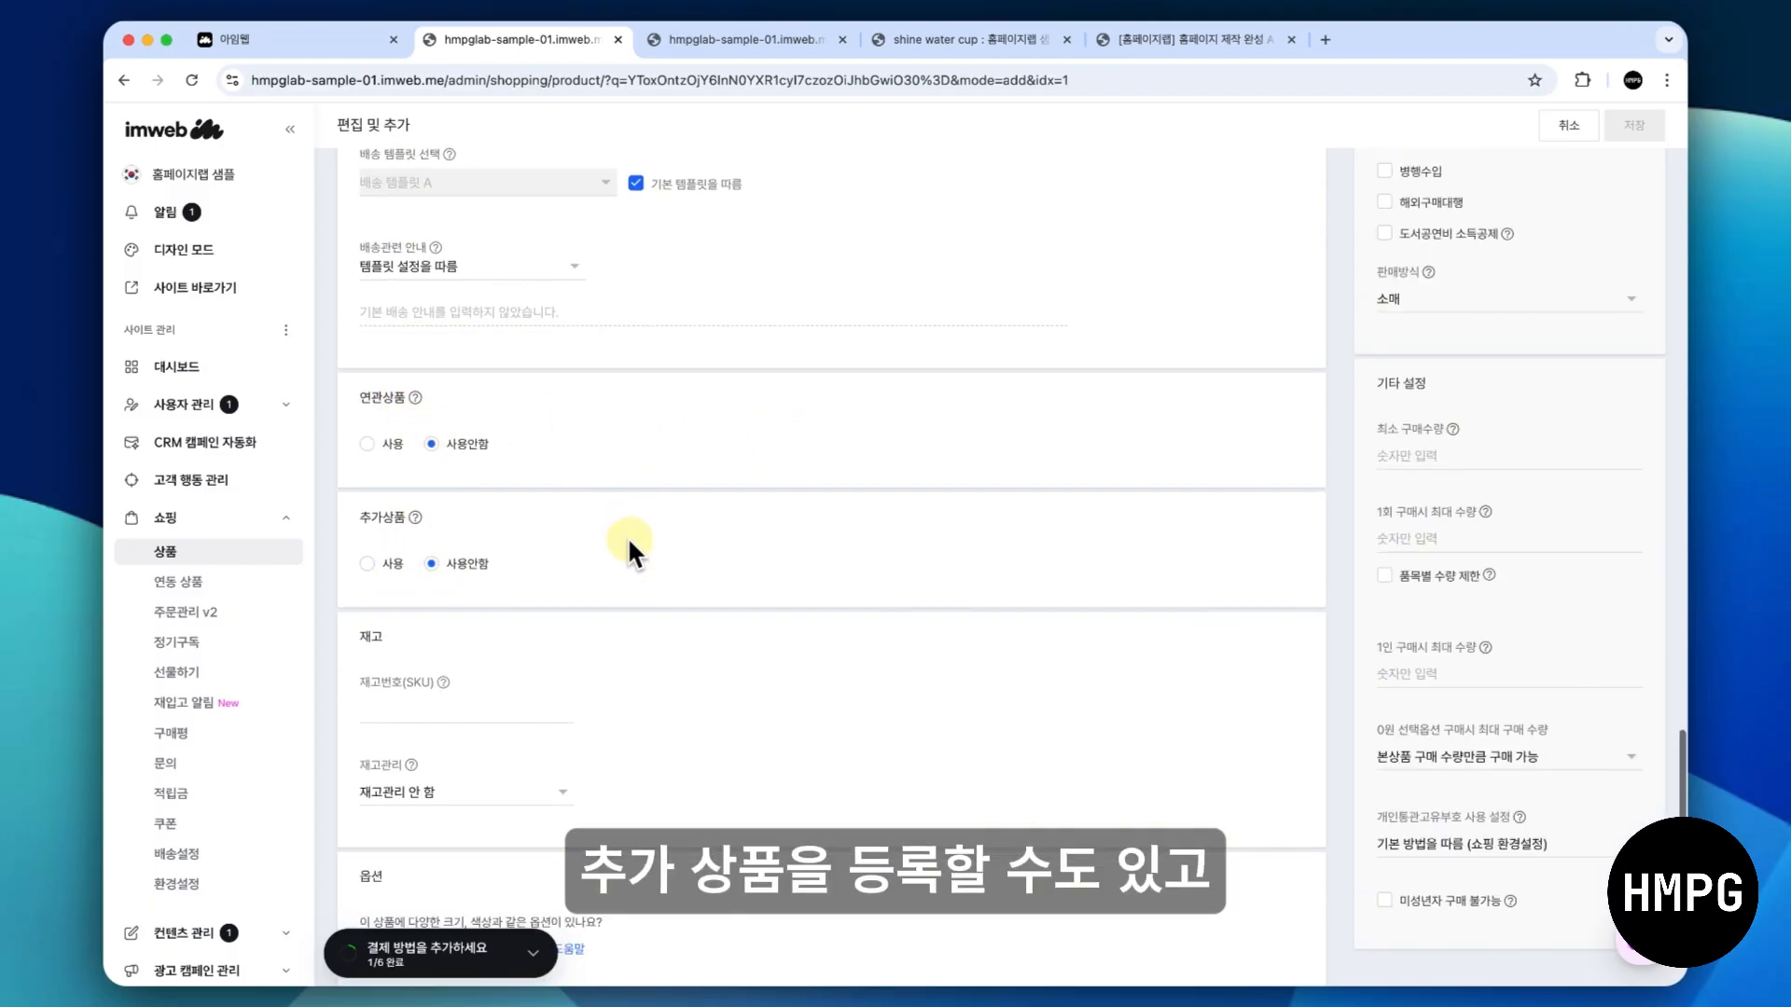
# - Add a product option to the shine water cup with option type 색상 and option name 색상
pyautogui.scroll(-3, 626, 535)
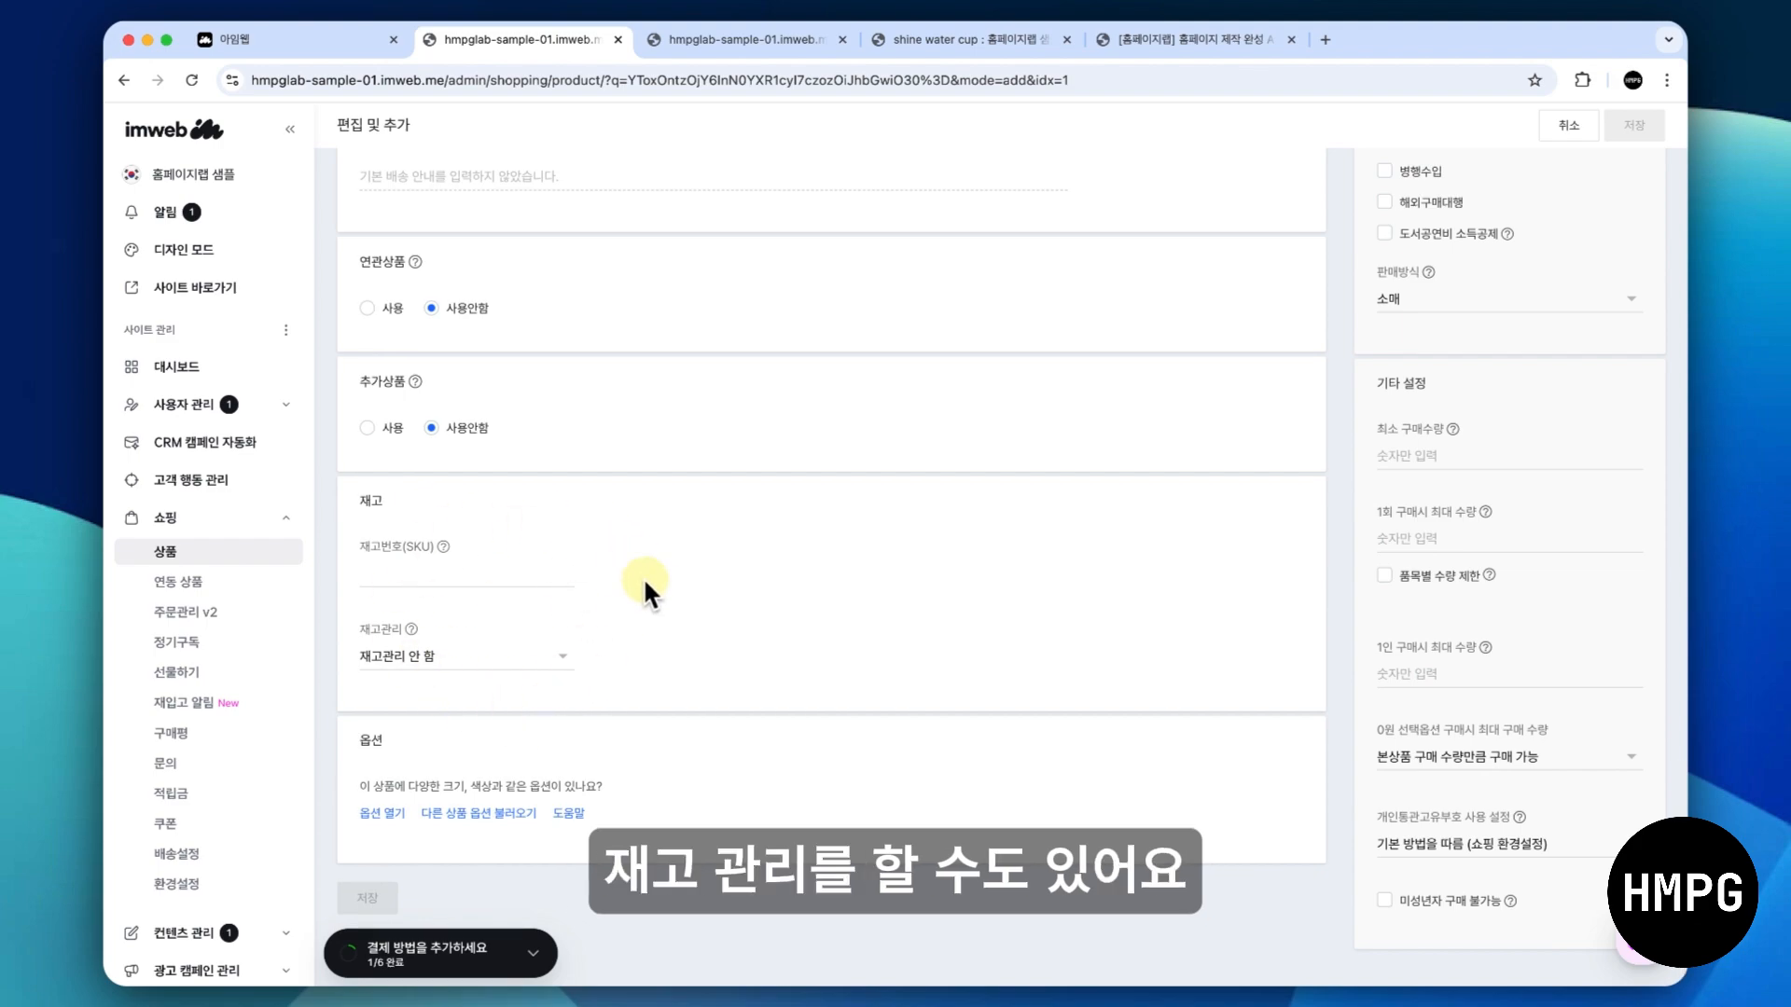
pyautogui.scroll(-1, 658, 599)
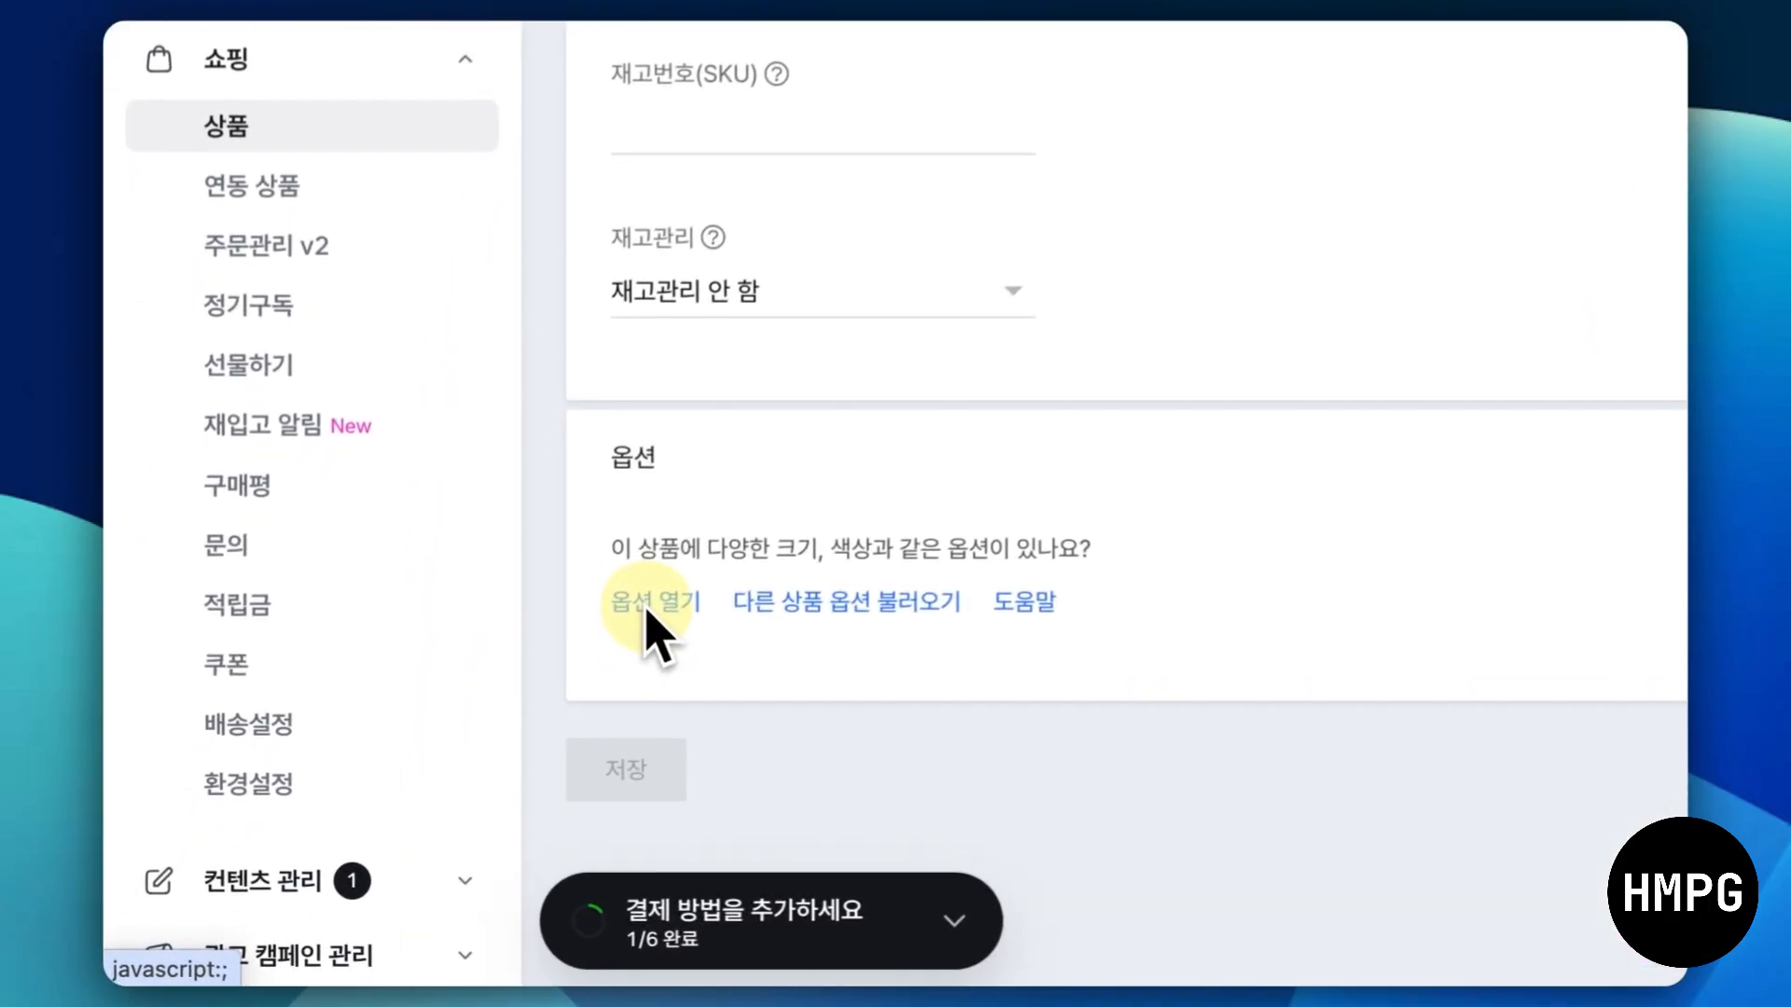
pyautogui.click(650, 611)
pyautogui.click(699, 620)
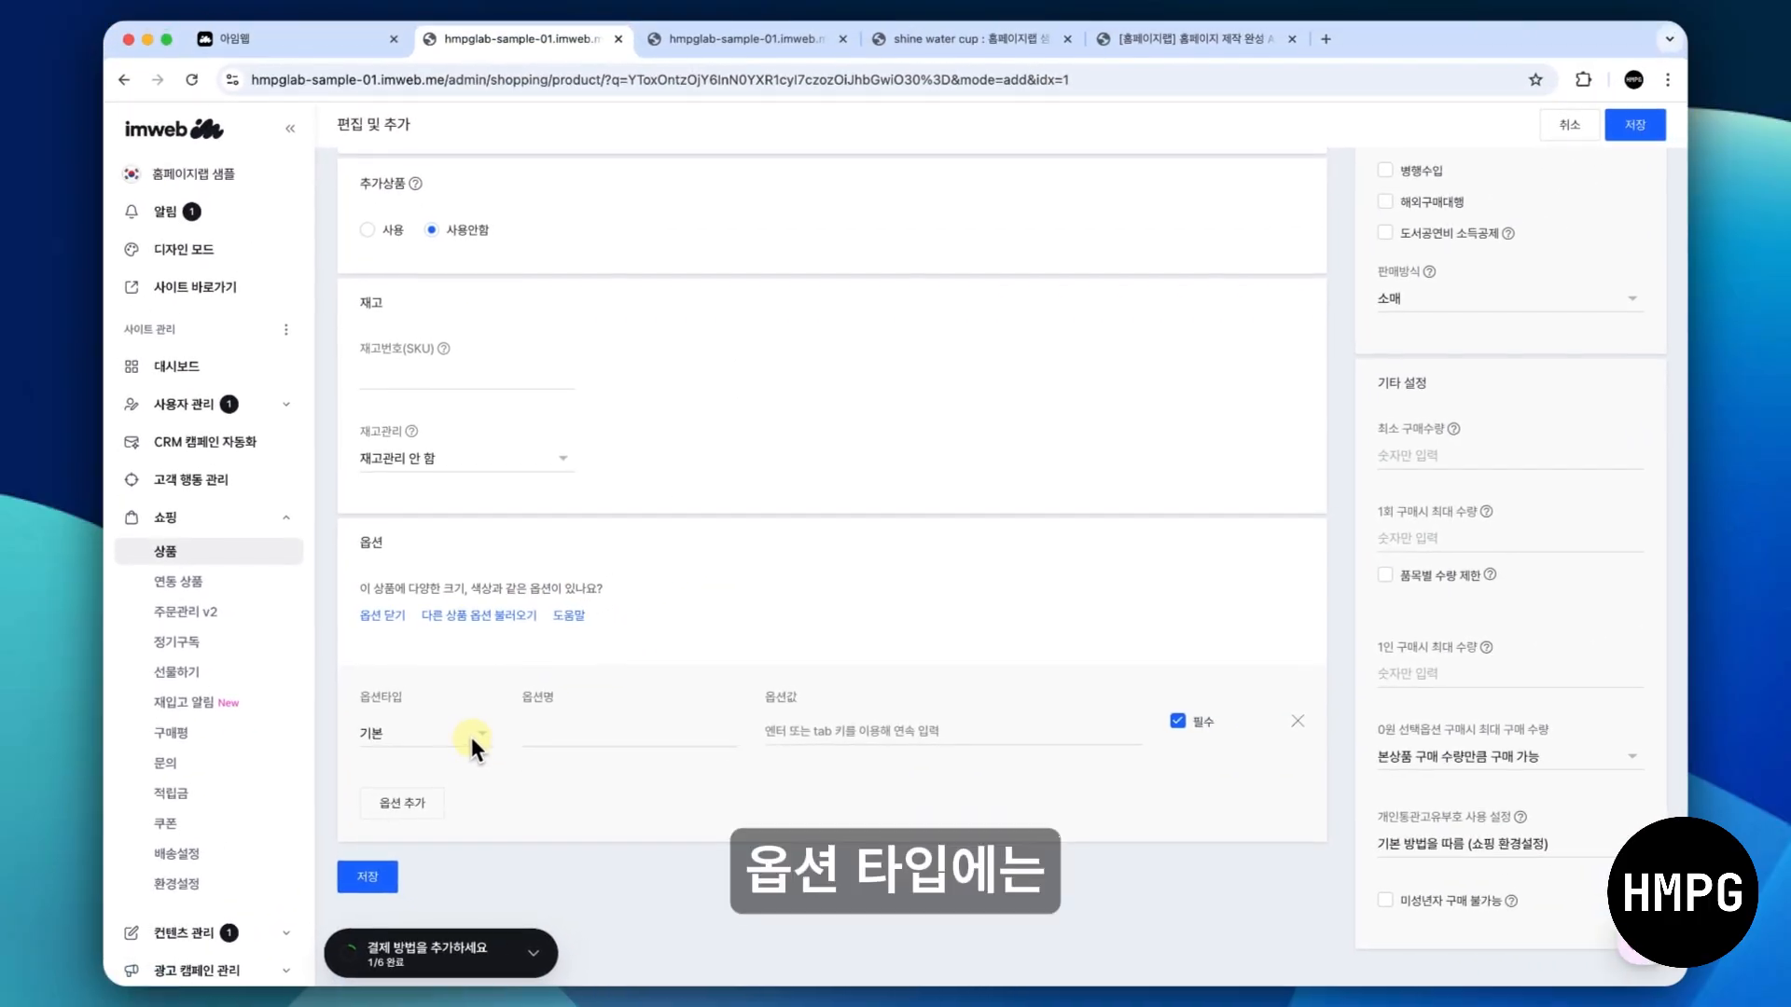
pyautogui.click(472, 737)
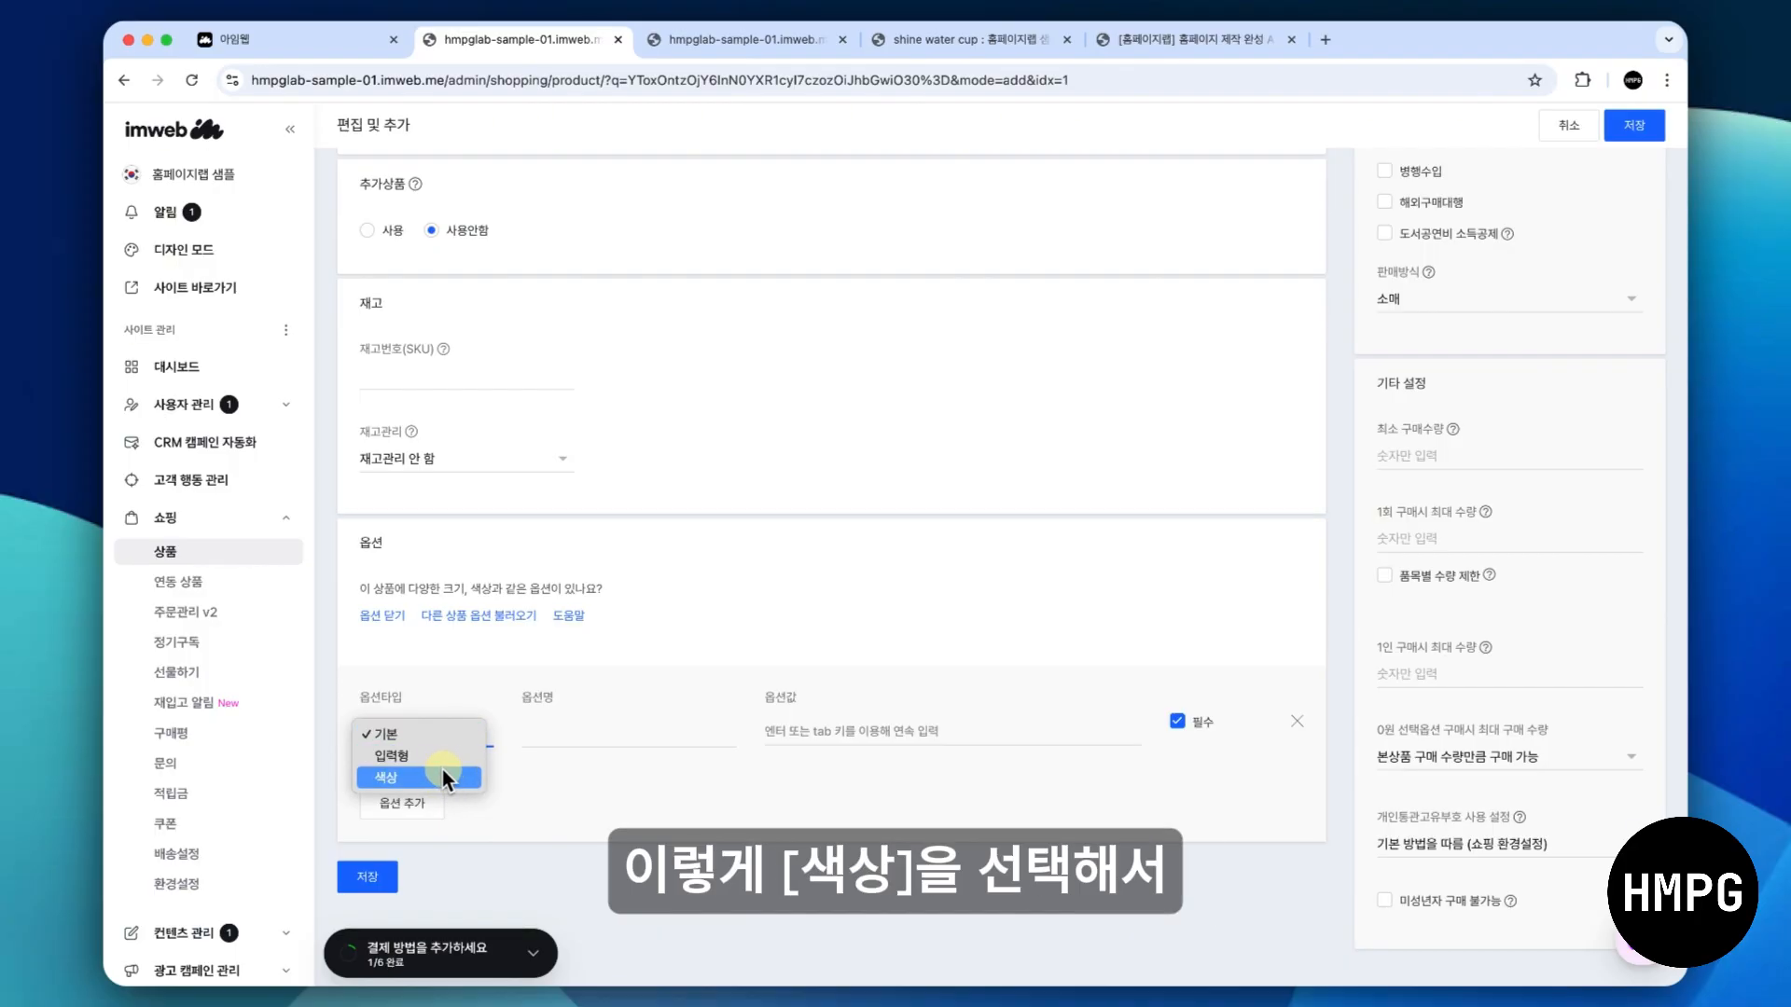
pyautogui.click(442, 772)
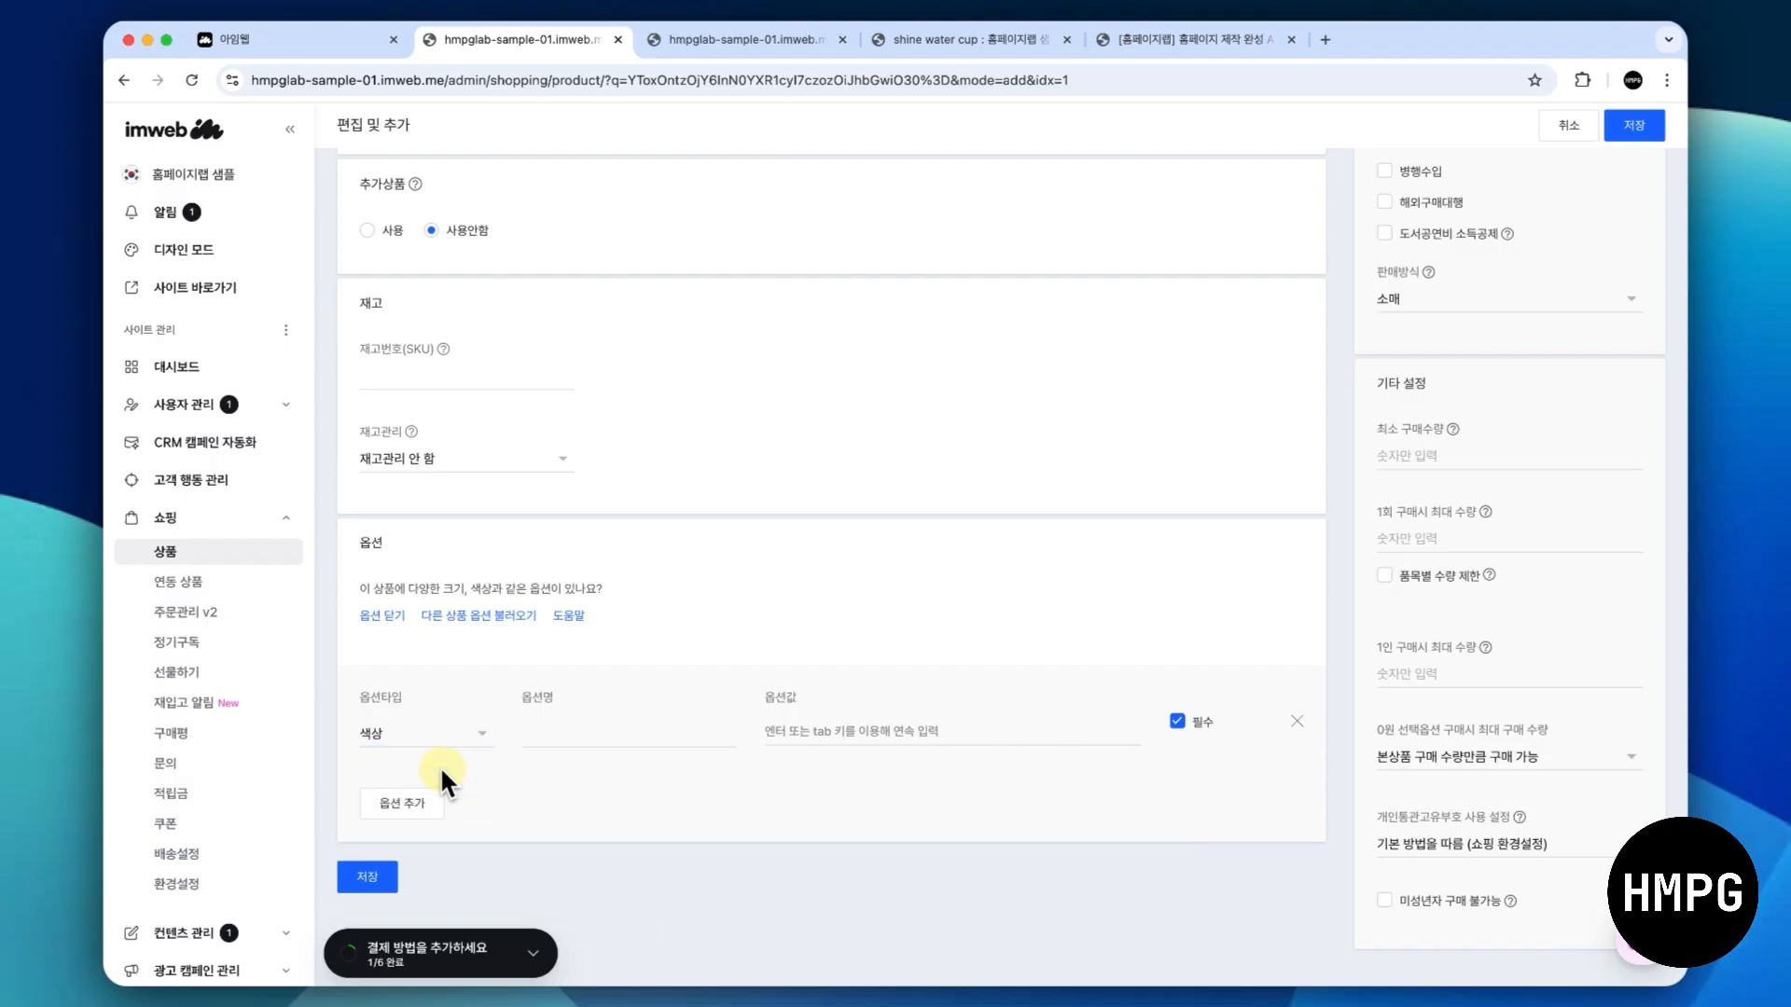
pyautogui.click(571, 731)
pyautogui.write('색상')
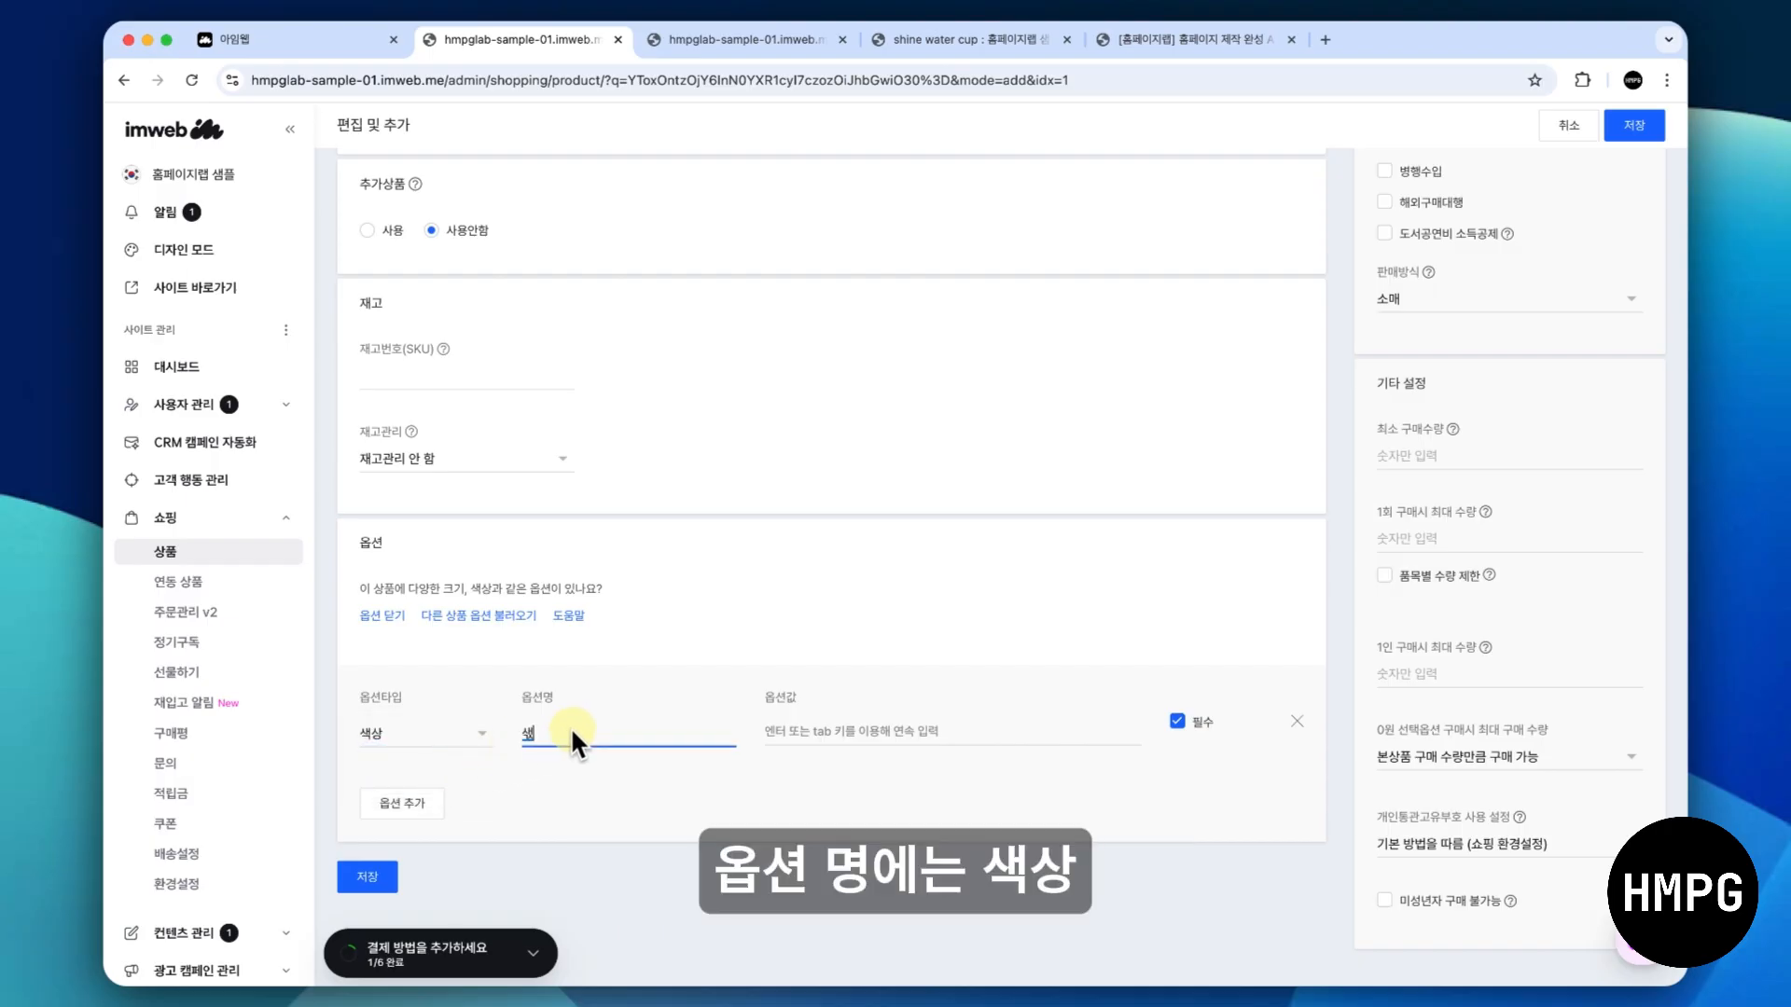
# - Enter 빨간색, 주황색, 노란색 and 초록색 as the values of the 색상 option
pyautogui.click(808, 734)
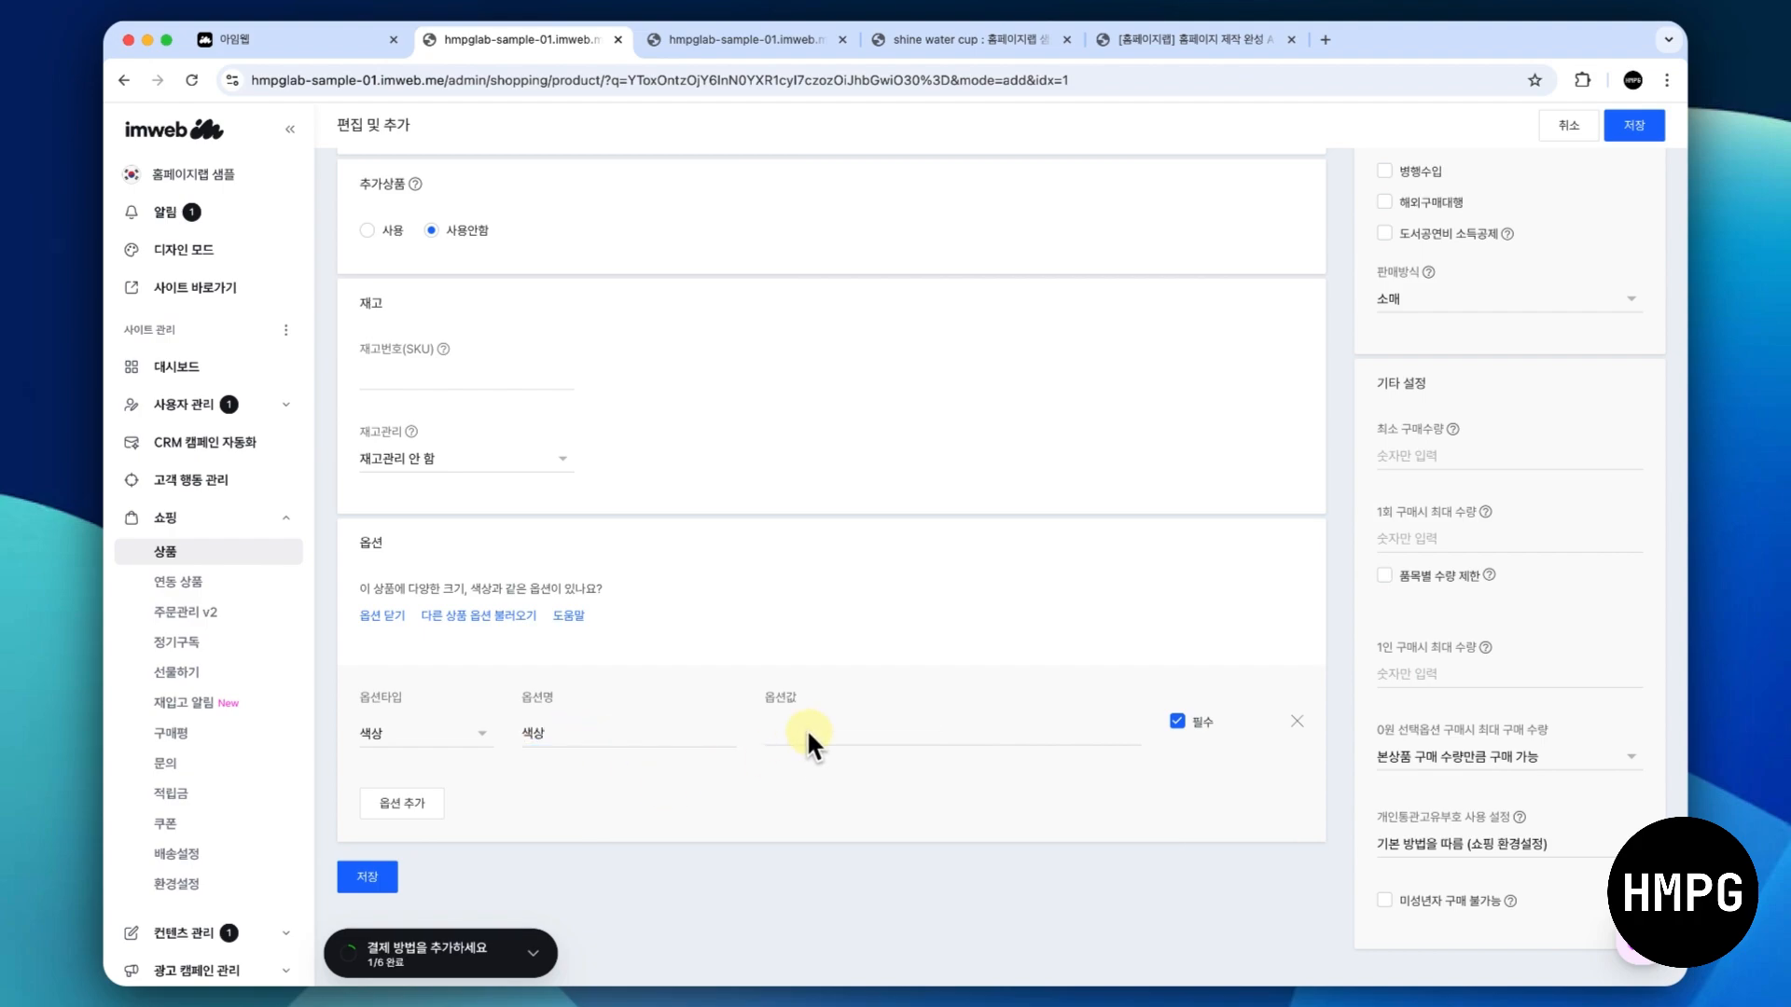
pyautogui.write('빨간색')
pyautogui.press('Return')
pyautogui.write('주황색')
pyautogui.press('Return')
pyautogui.write('노란색')
pyautogui.press('Return')
pyautogui.write('초록색')
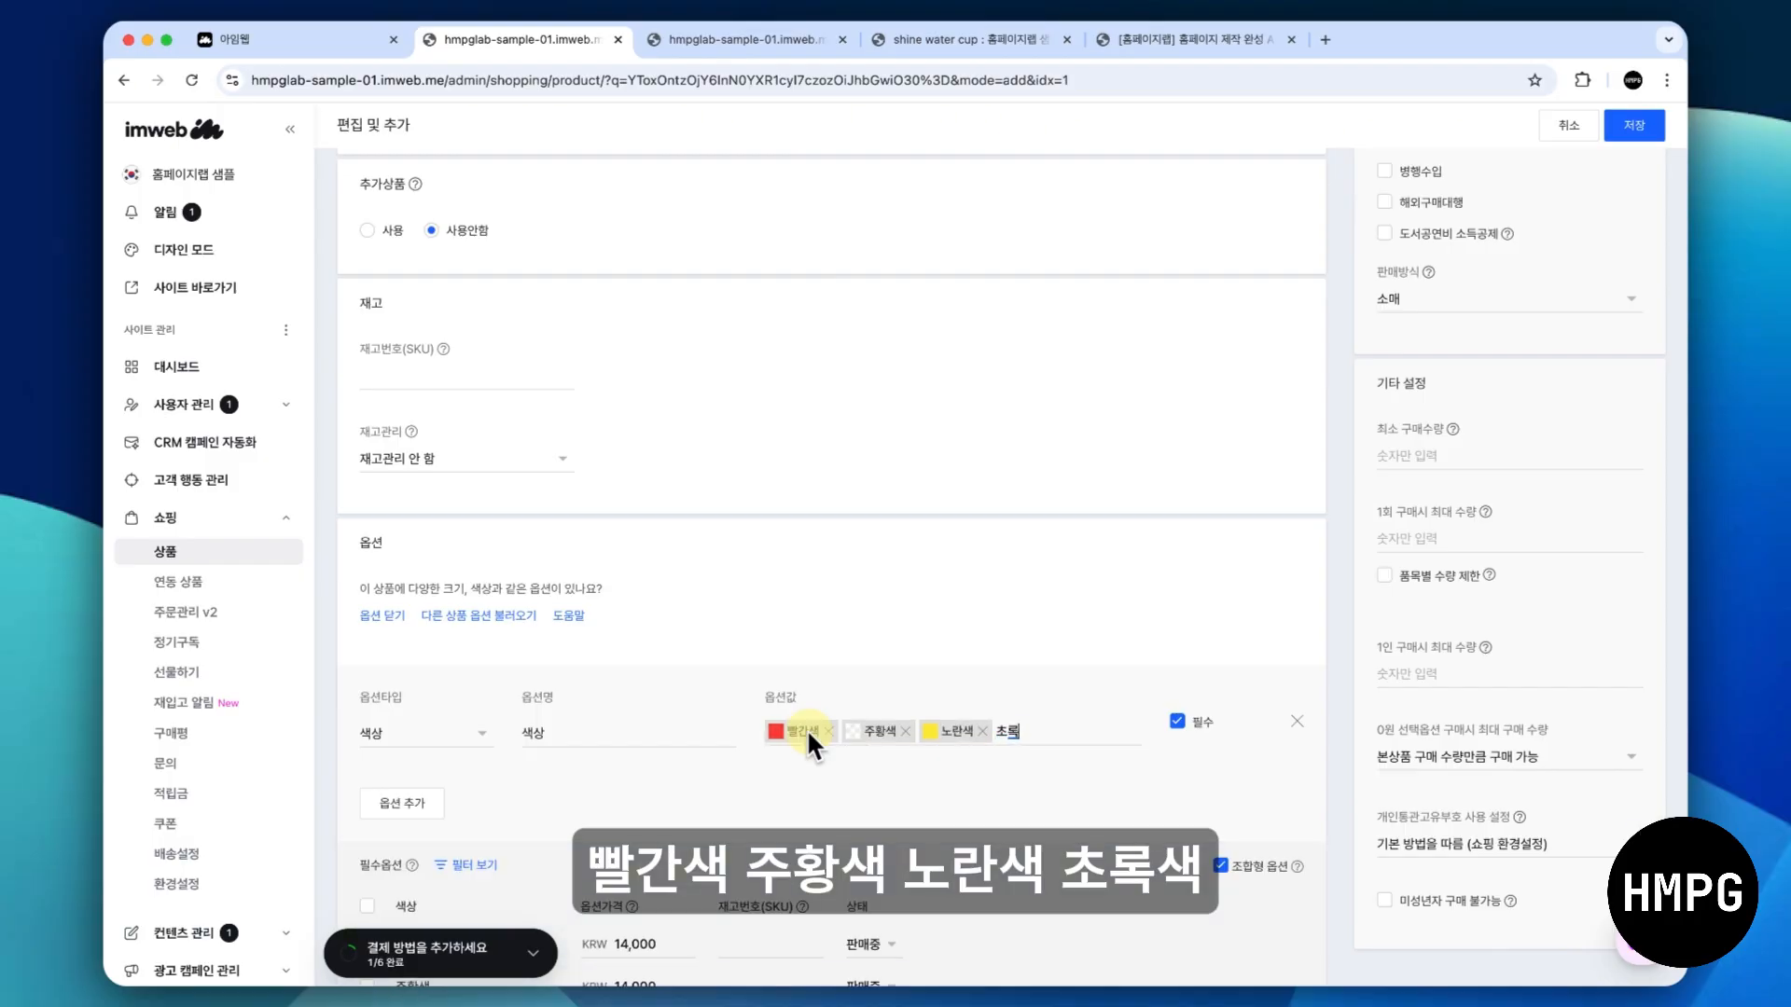
pyautogui.press('Return')
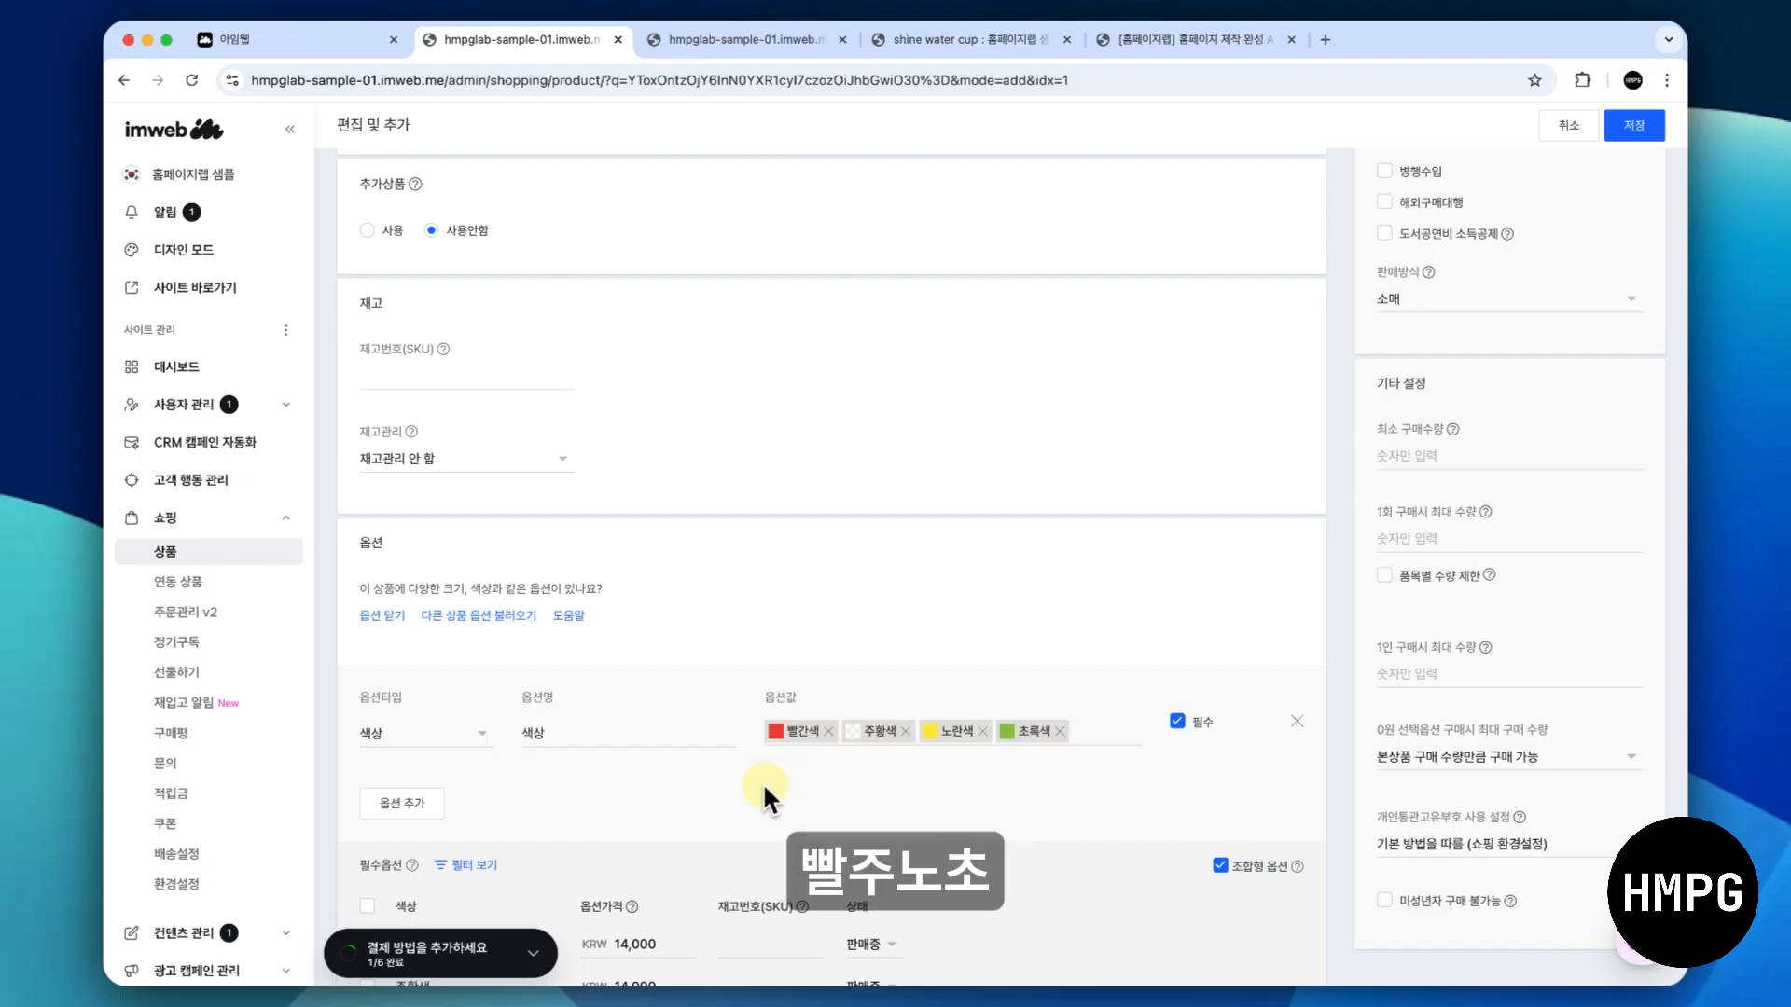
# - Look at the colour and image settings of the 빨간색 value, close them unchanged and save the product
pyautogui.scroll(-3, 763, 781)
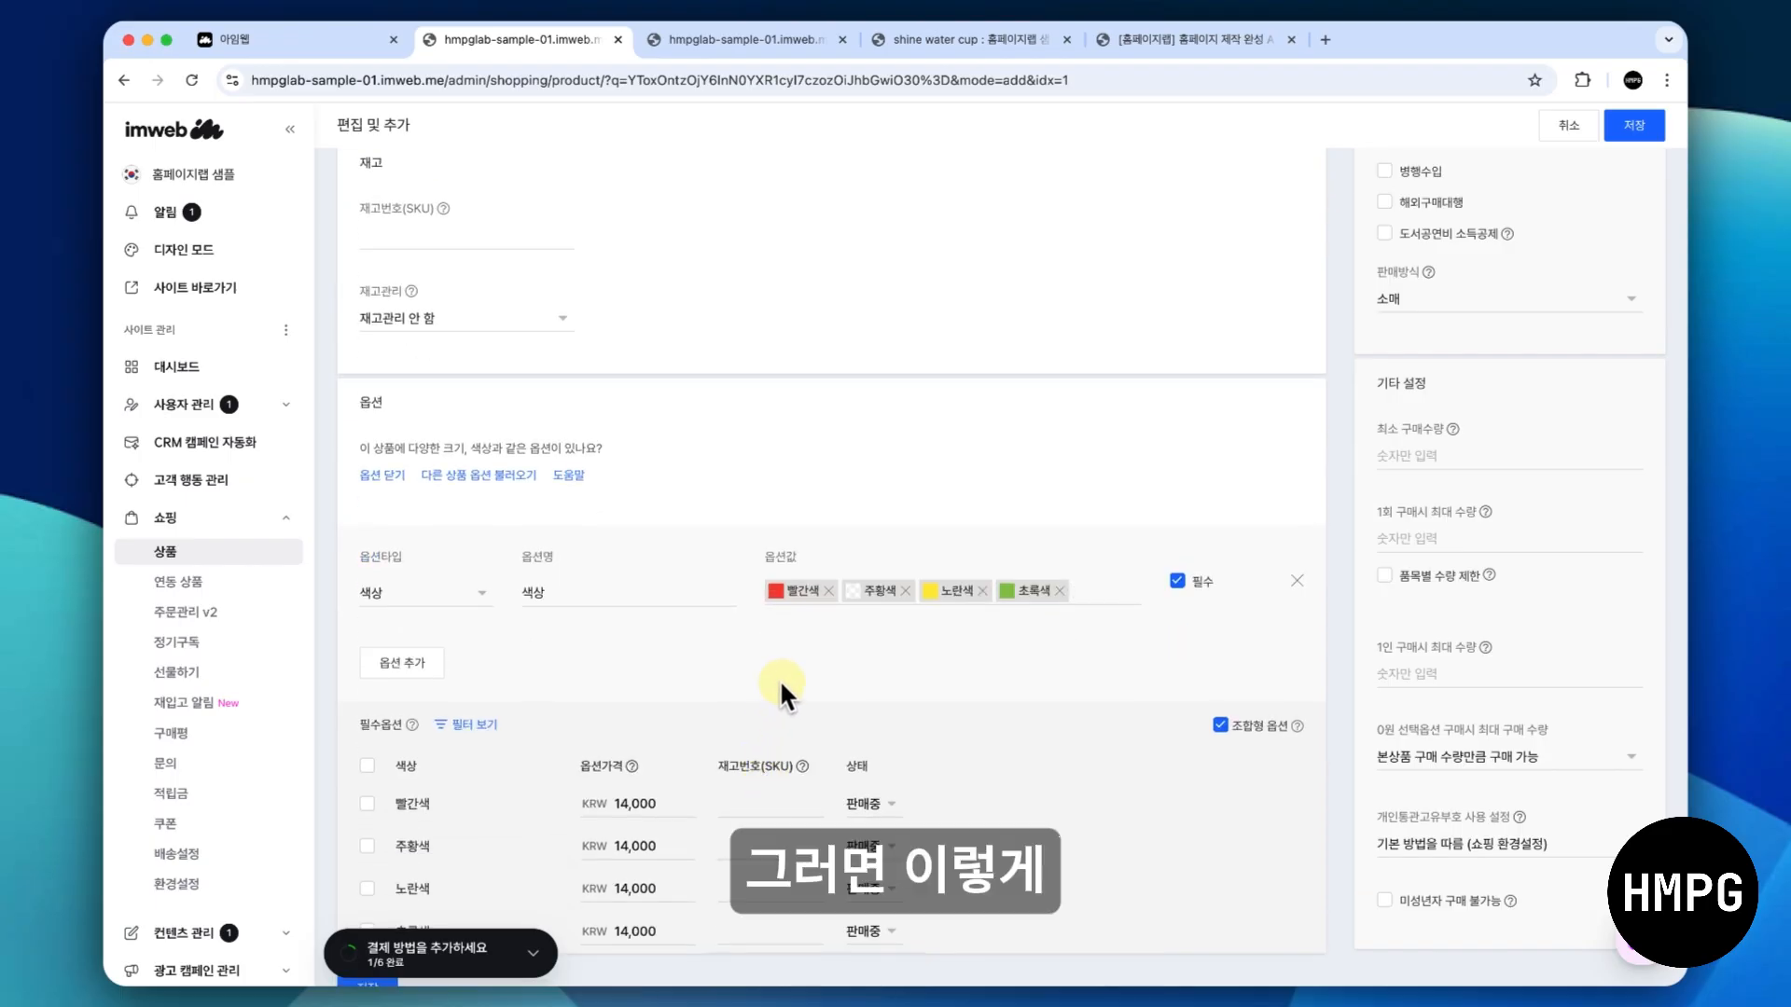
pyautogui.scroll(-2, 780, 690)
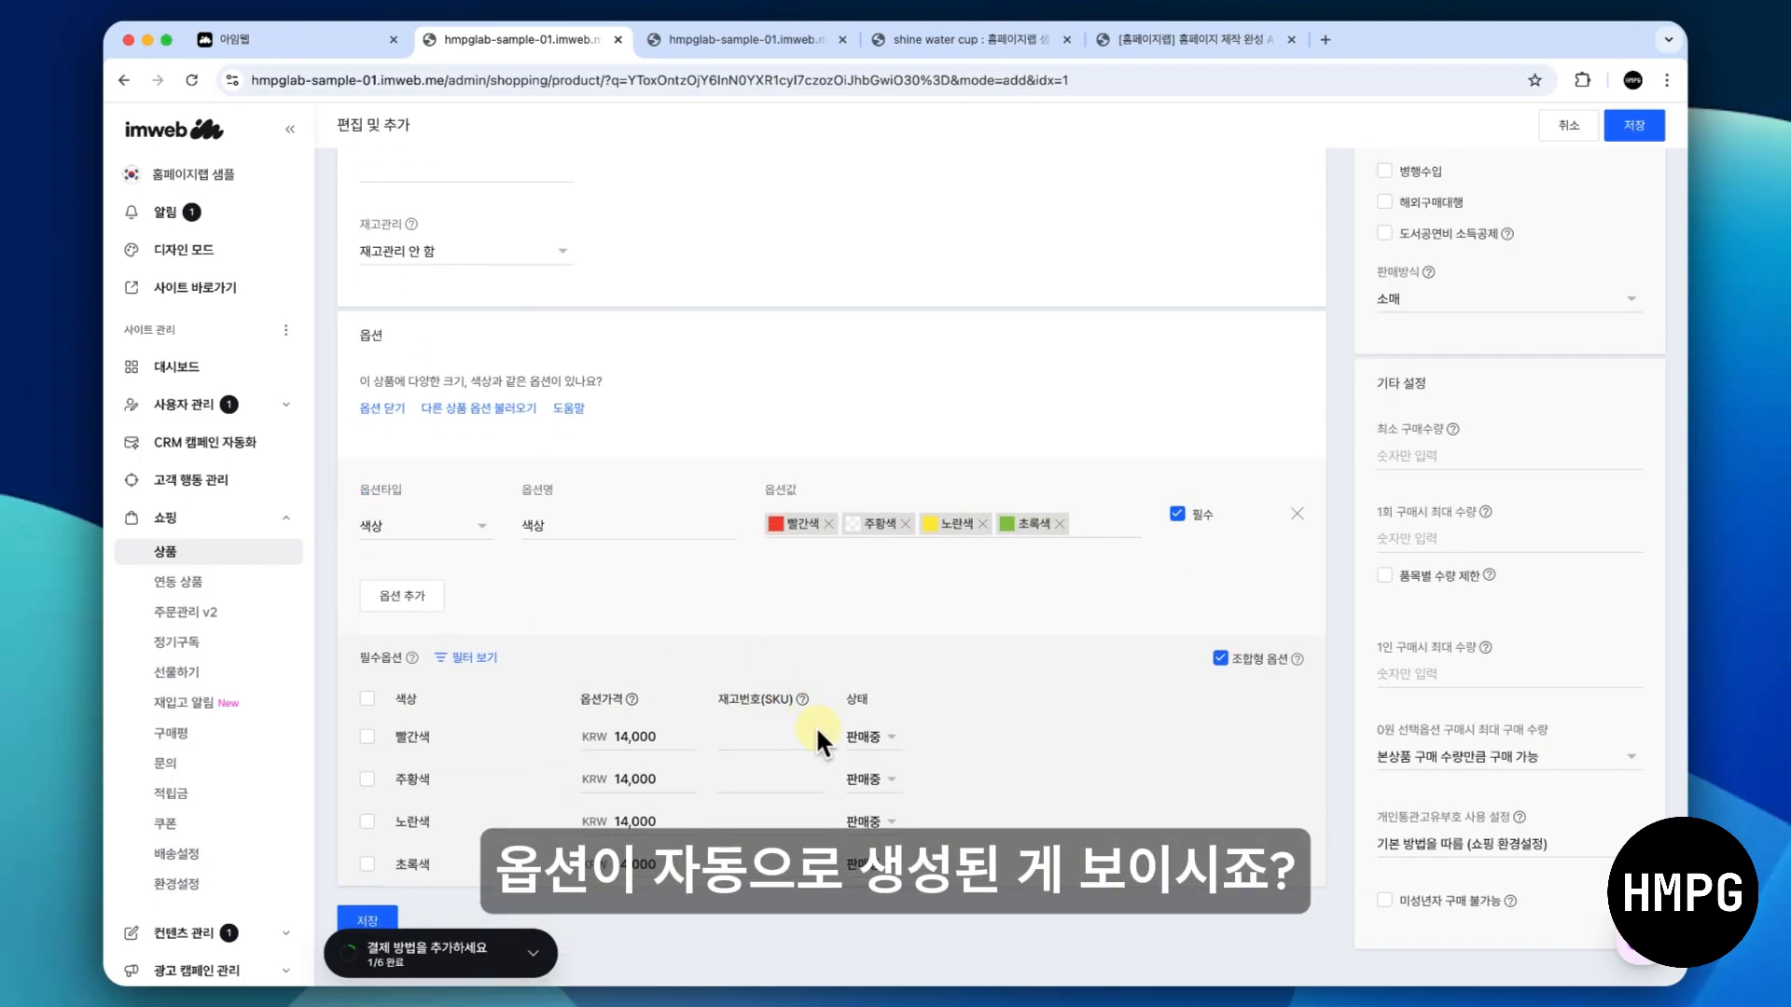
pyautogui.click(776, 524)
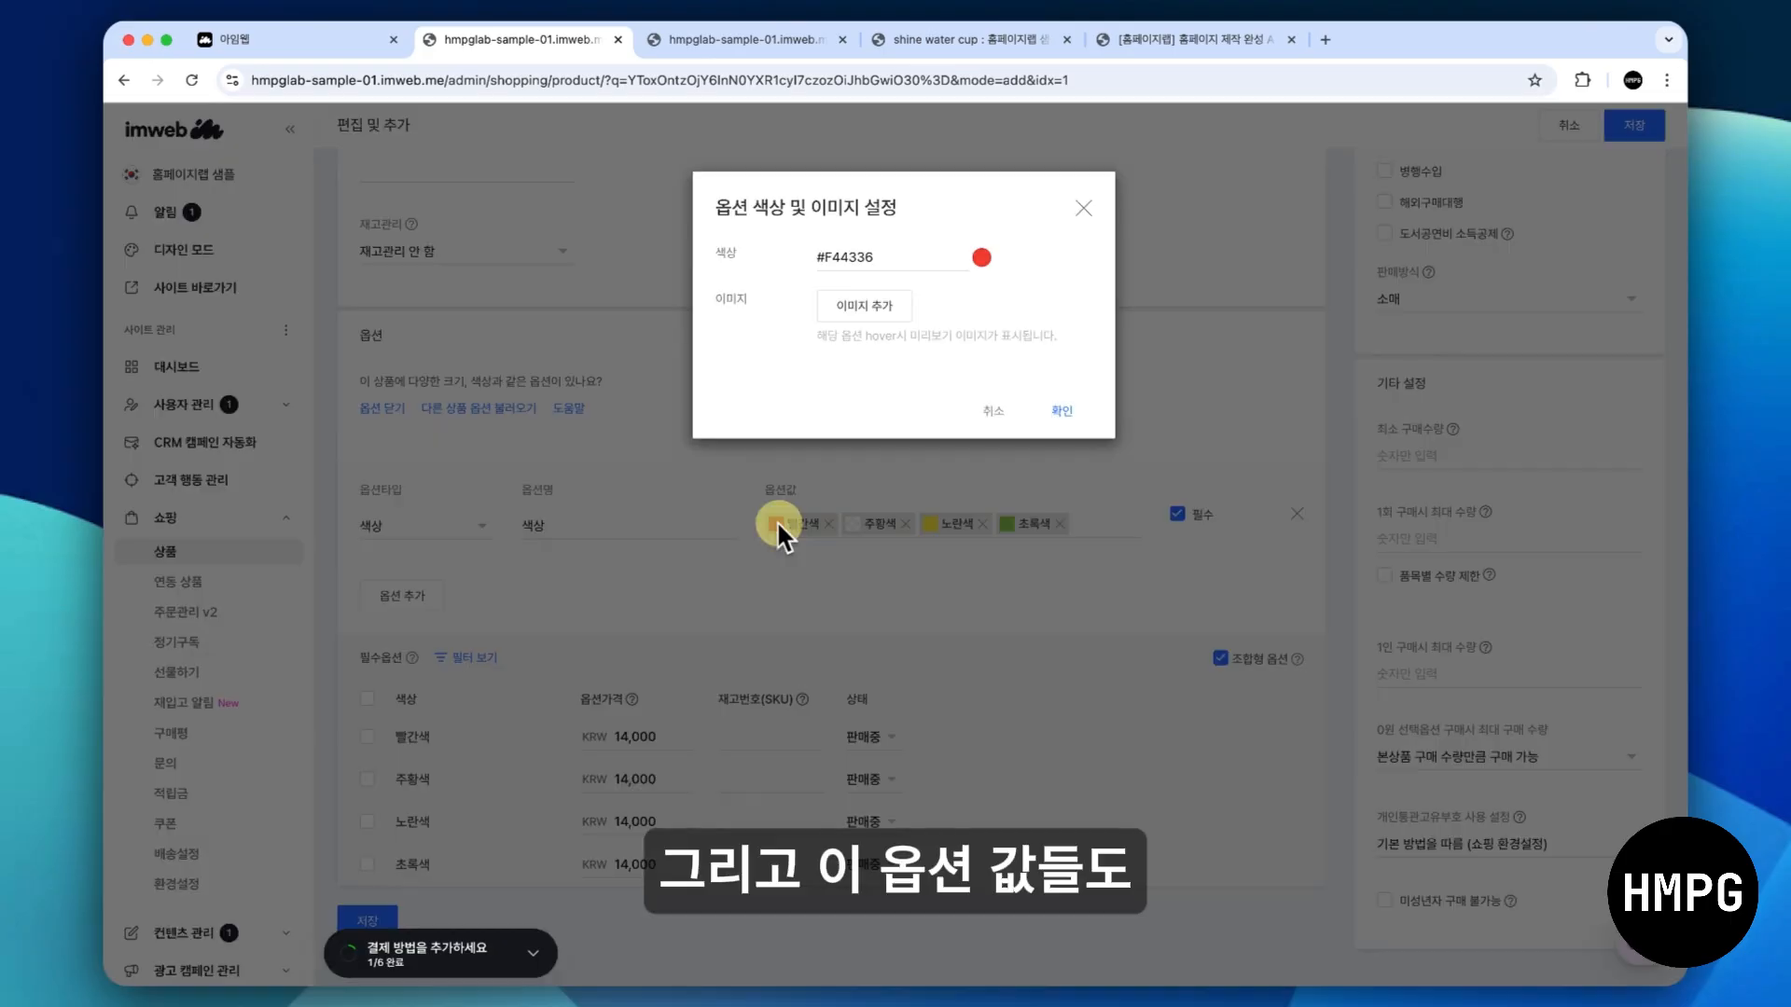
pyautogui.click(979, 259)
pyautogui.click(1083, 206)
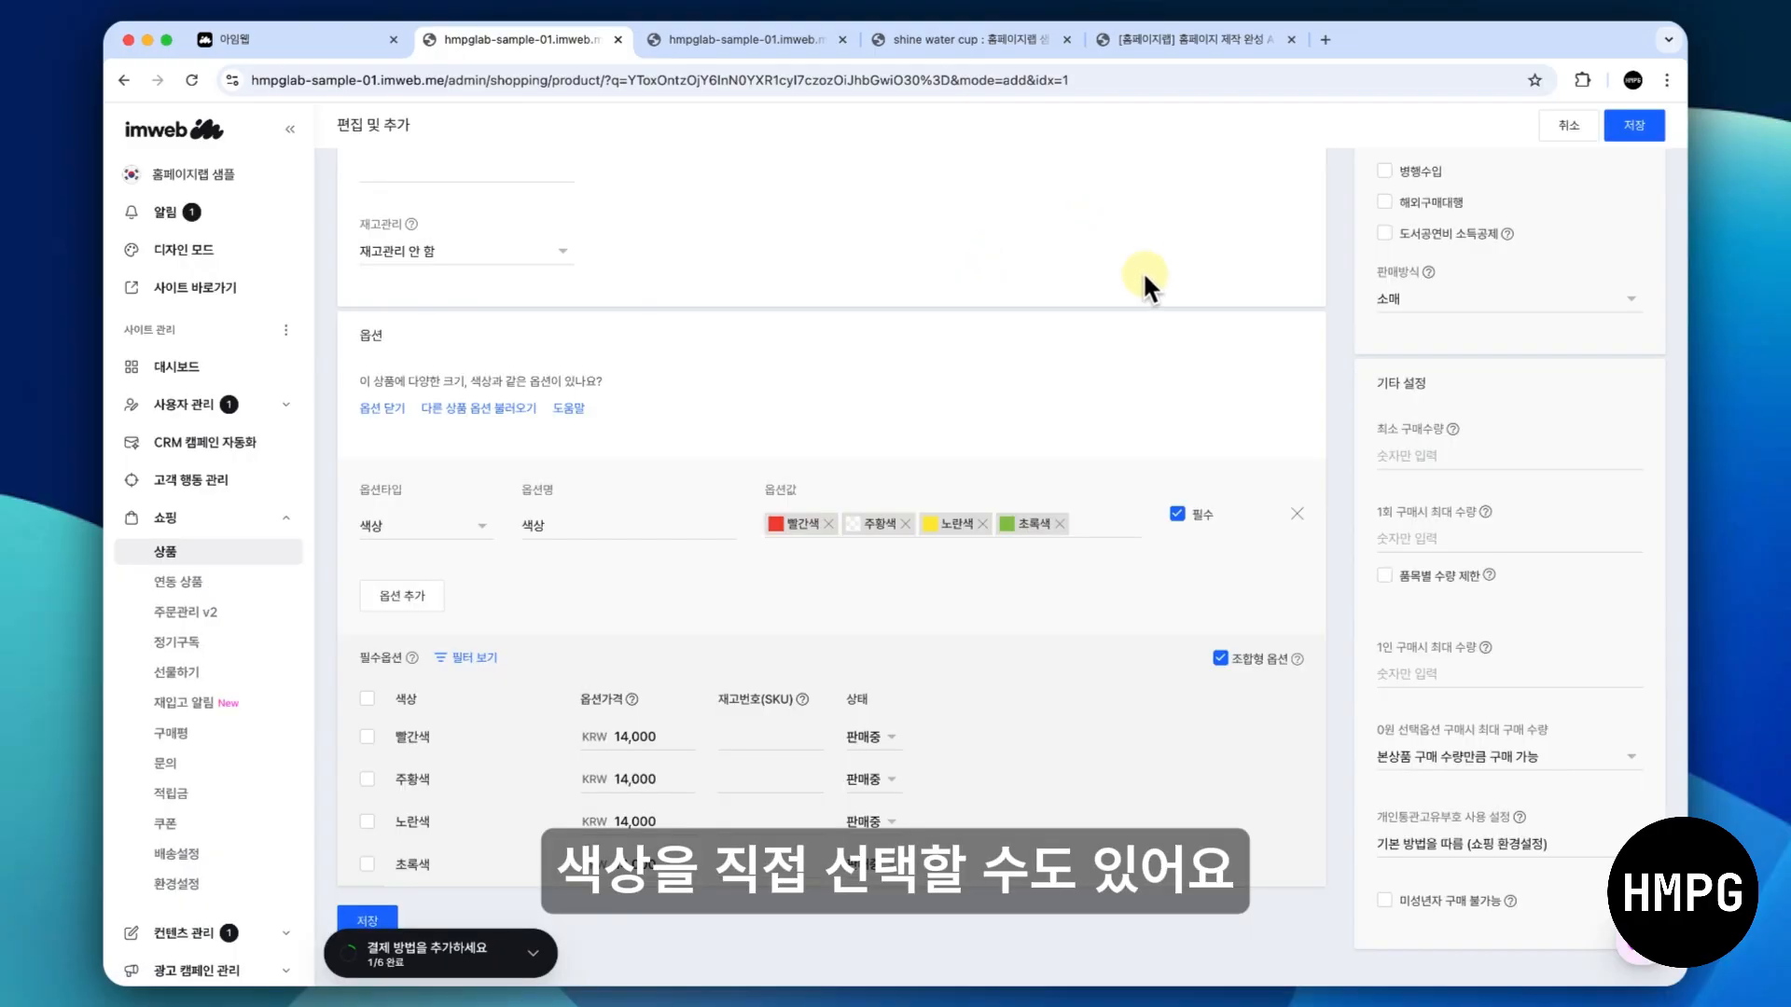
pyautogui.click(1632, 127)
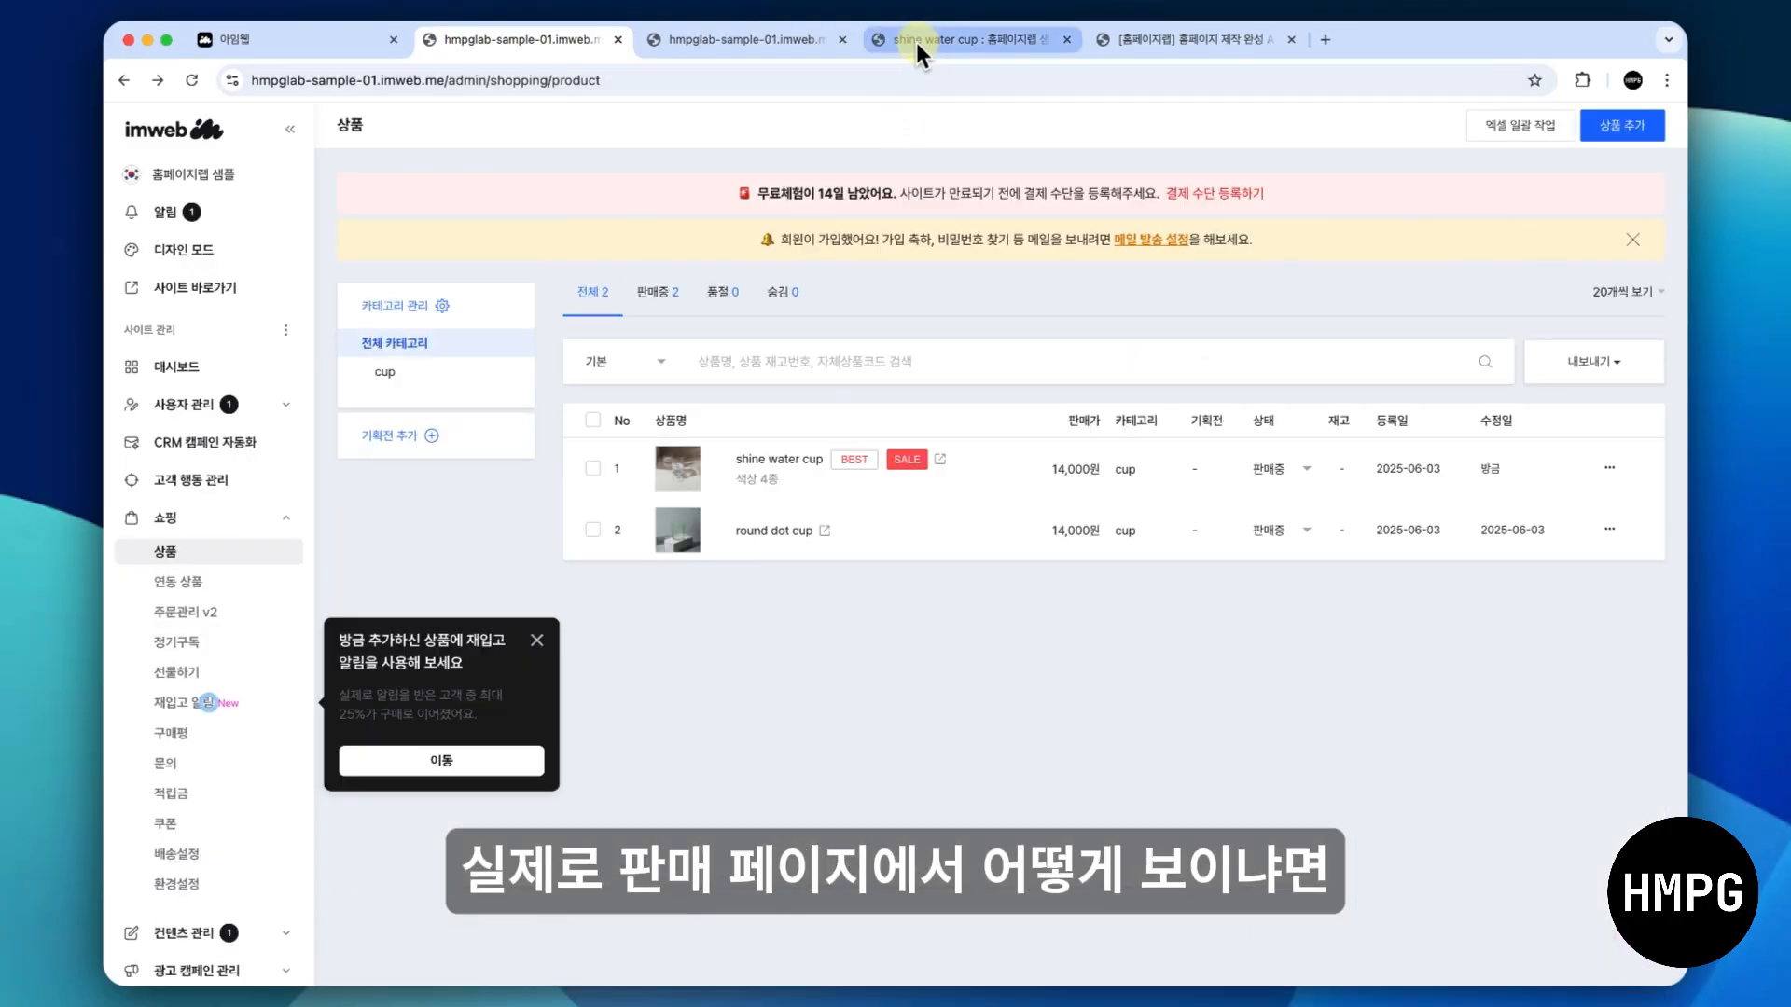
# - Switch to the shine water cup preview page and test the 색상 option by choosing 노란색 and 초록색
pyautogui.click(916, 42)
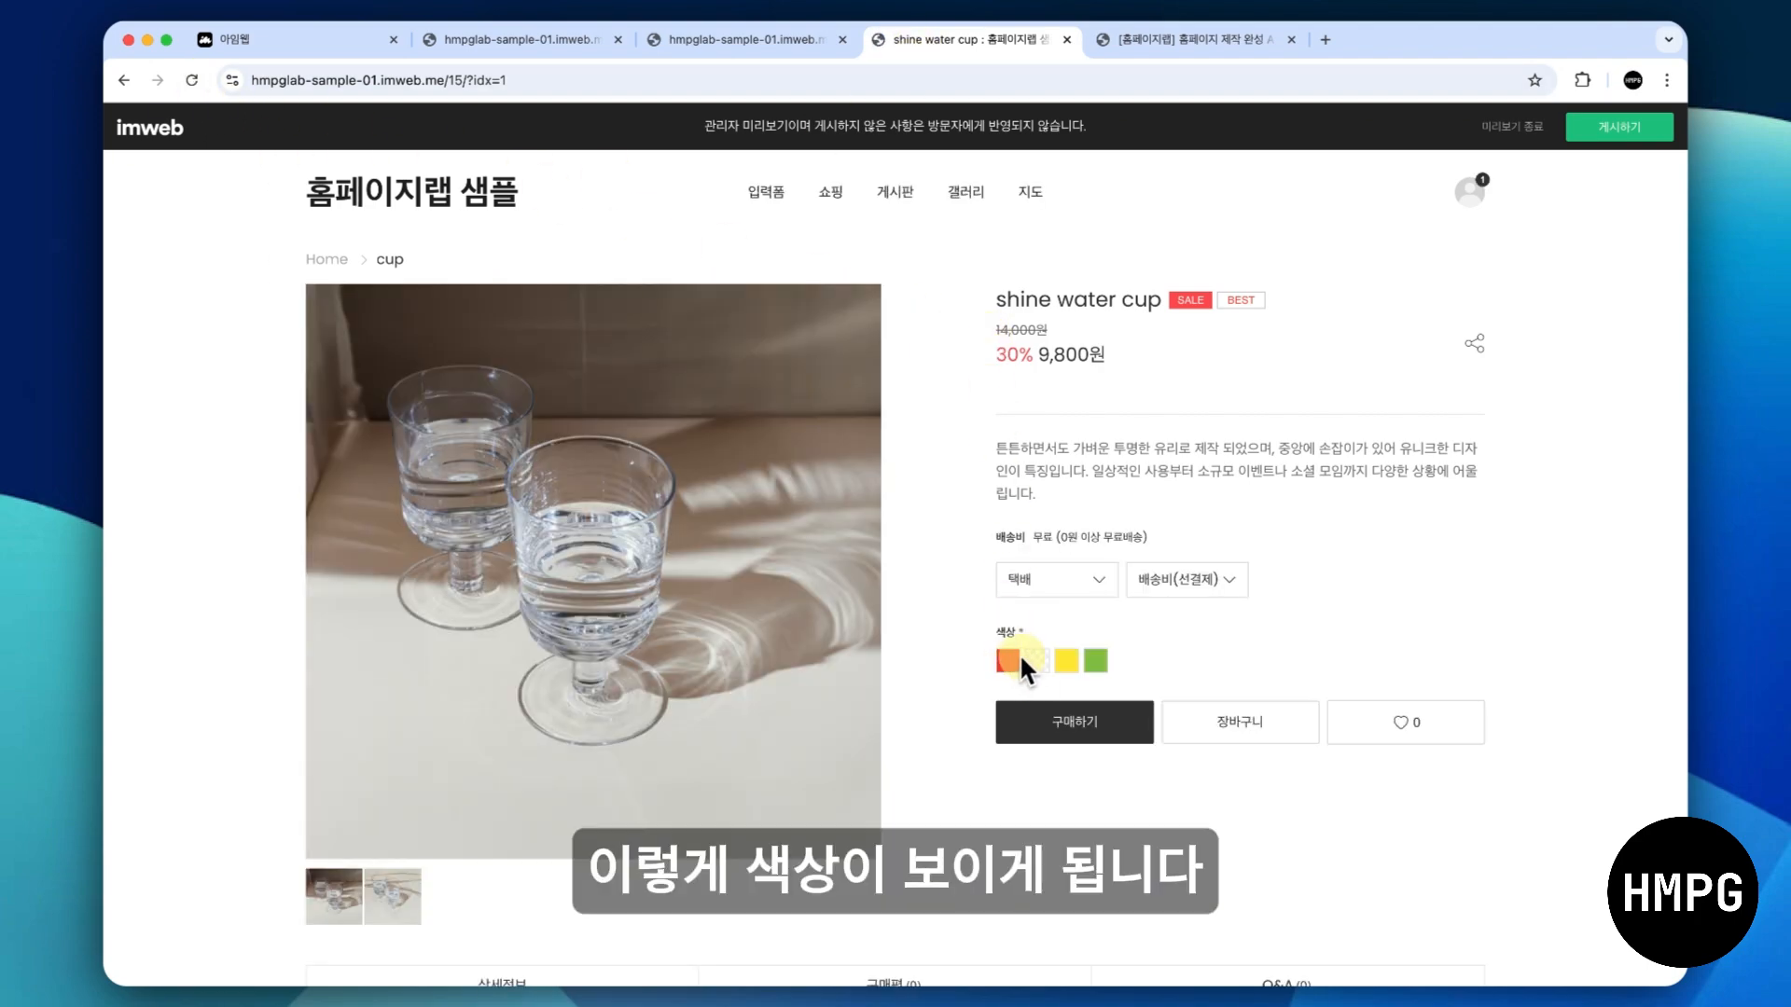
pyautogui.click(1070, 660)
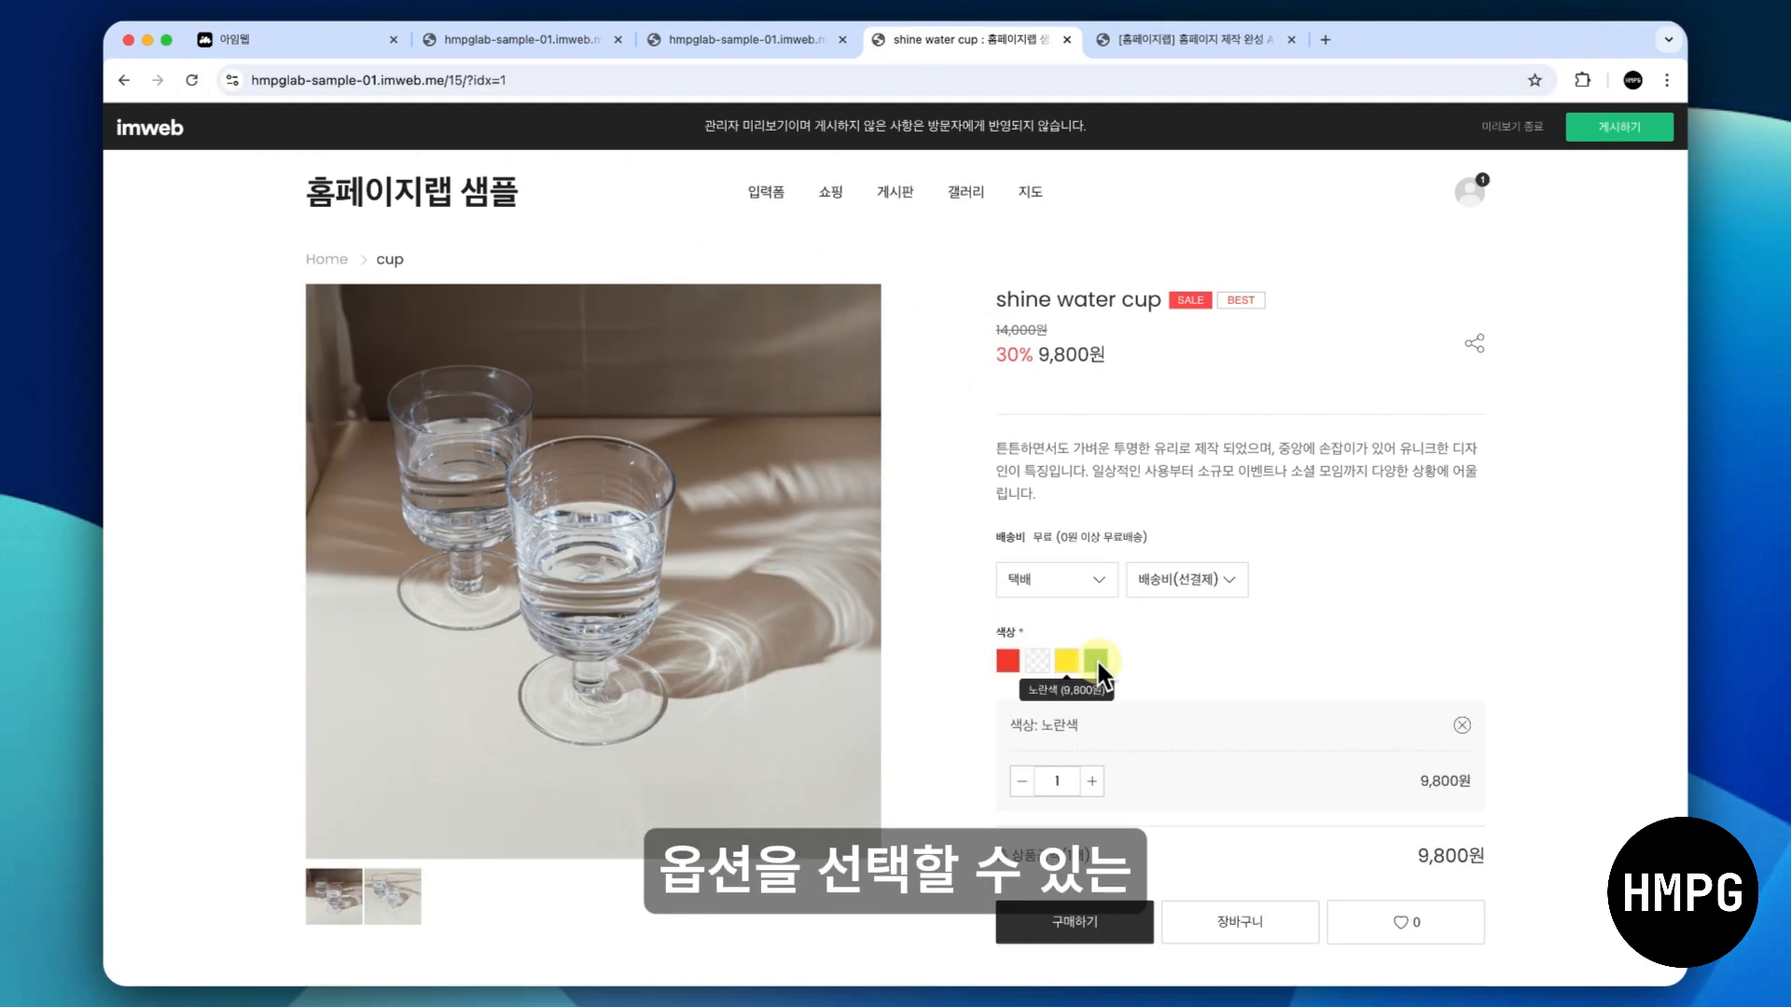
pyautogui.click(1095, 660)
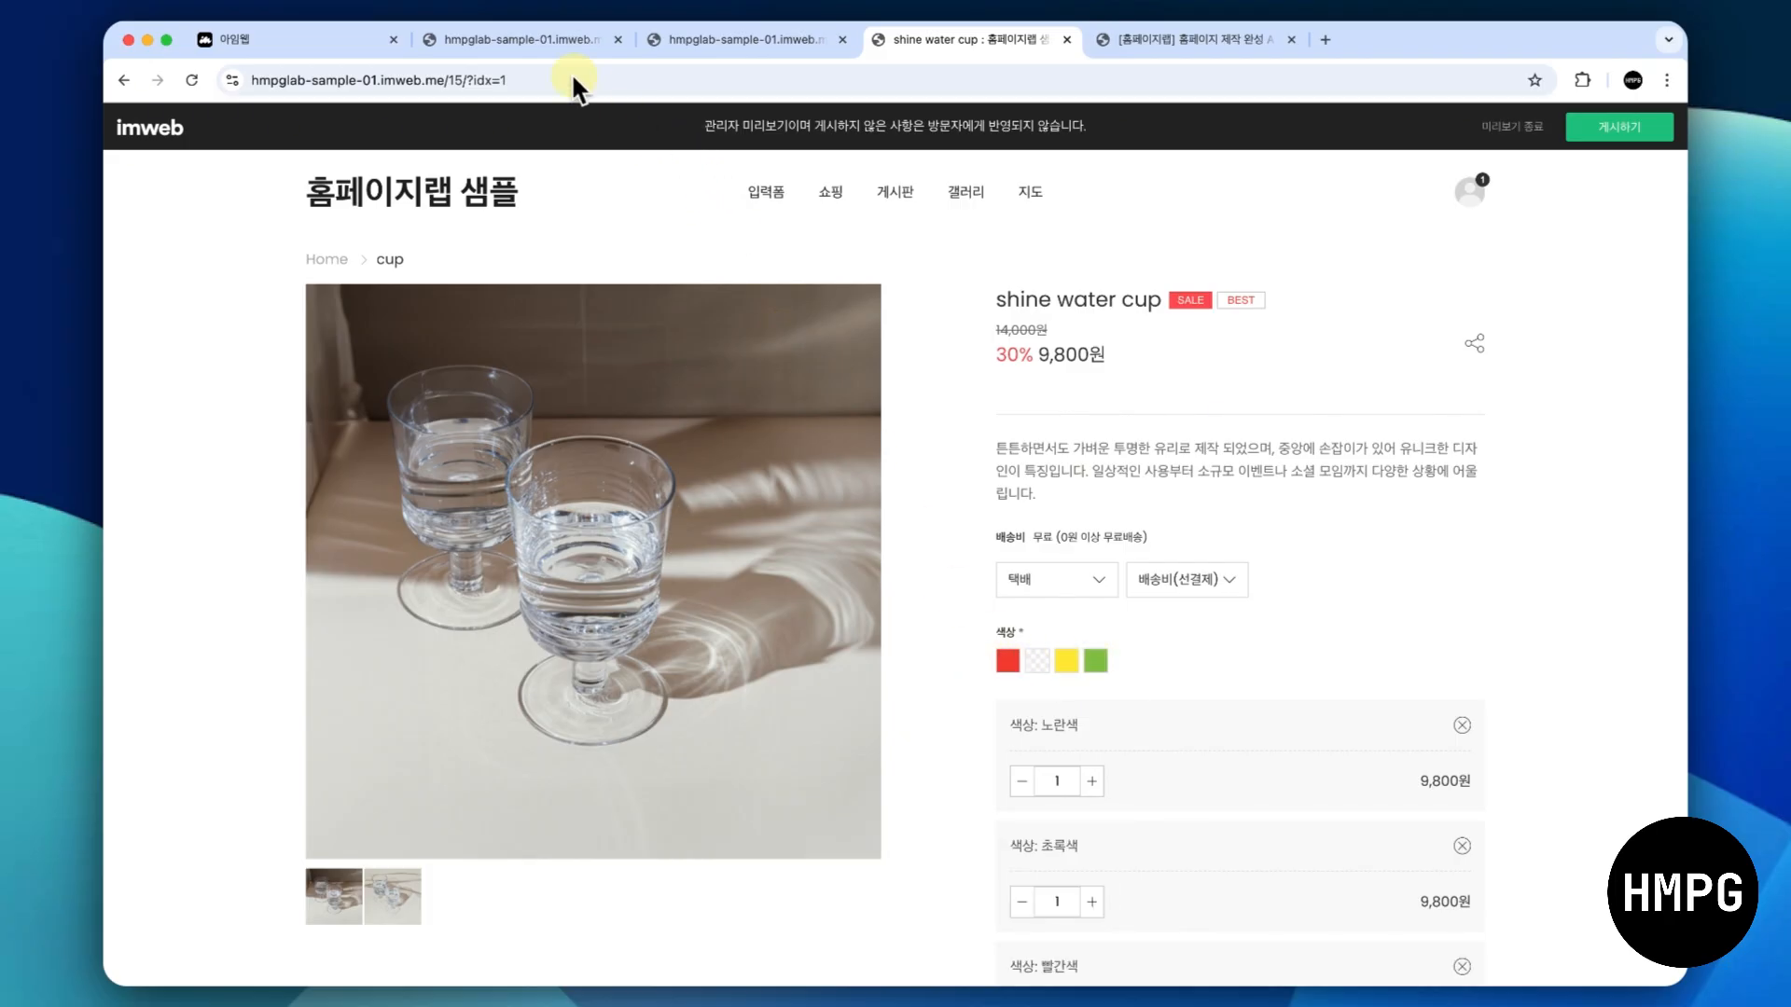
# - Return to the admin product list, reopen the shine water cup and change its 색상 option to type 기본
pyautogui.click(535, 41)
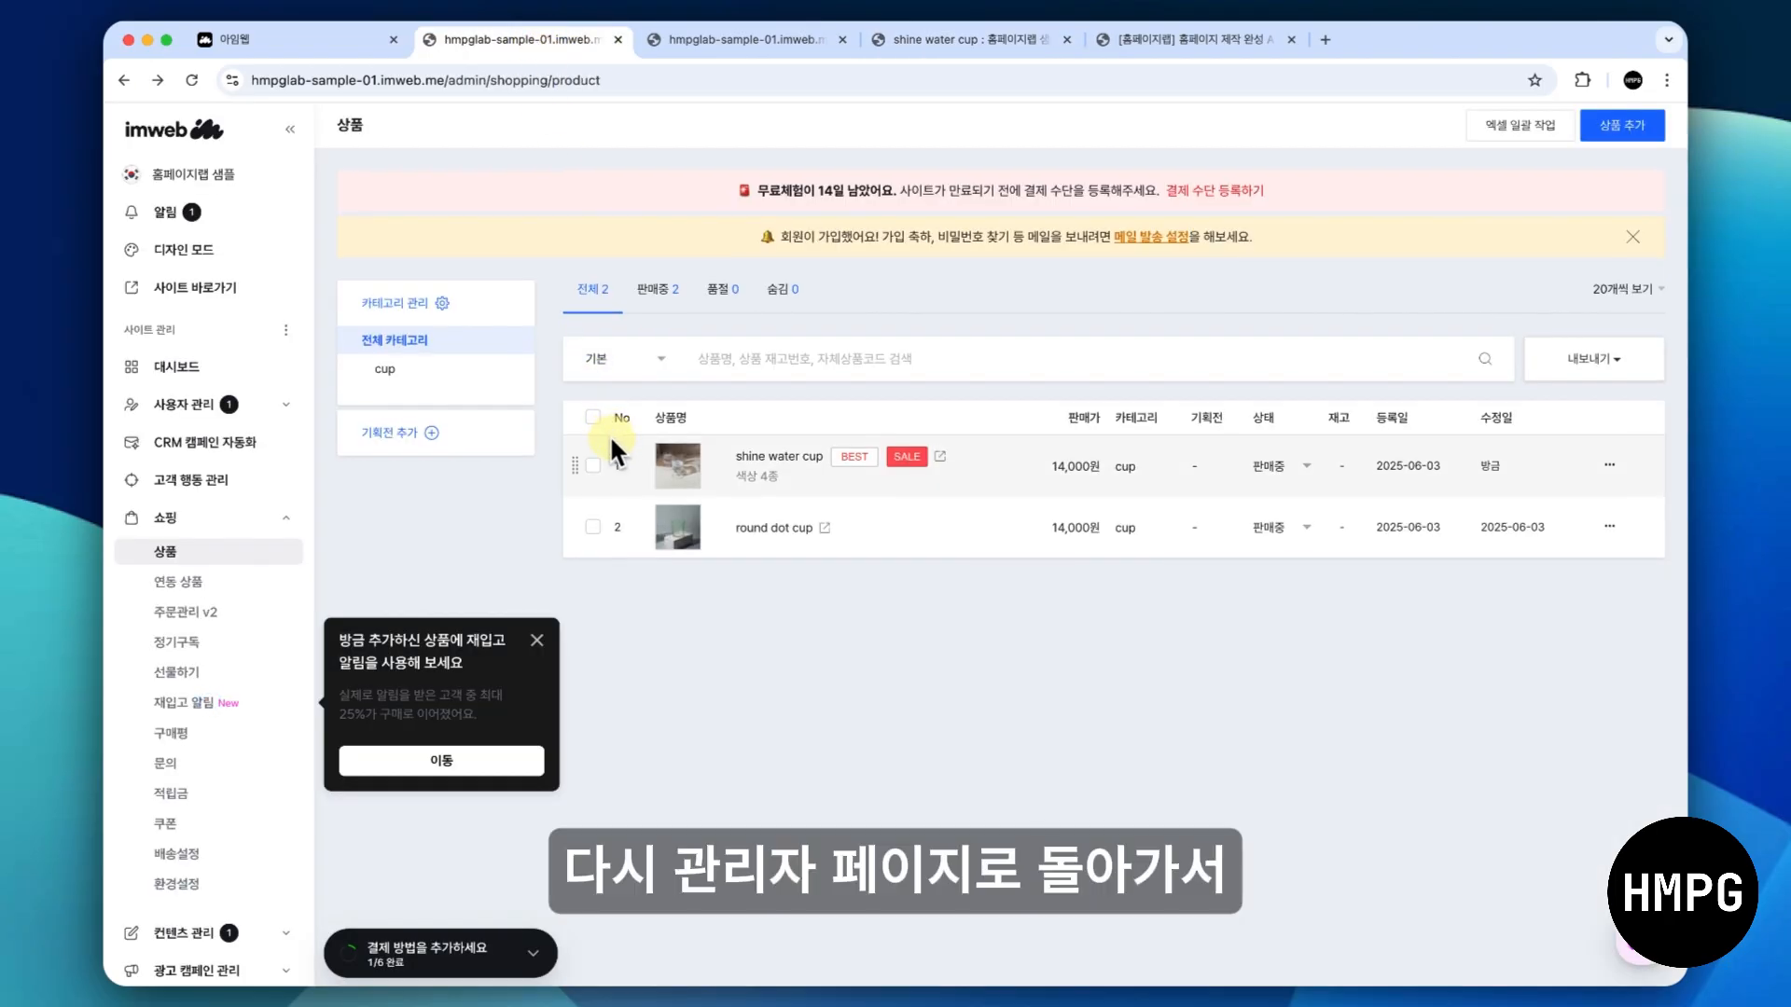
pyautogui.click(797, 457)
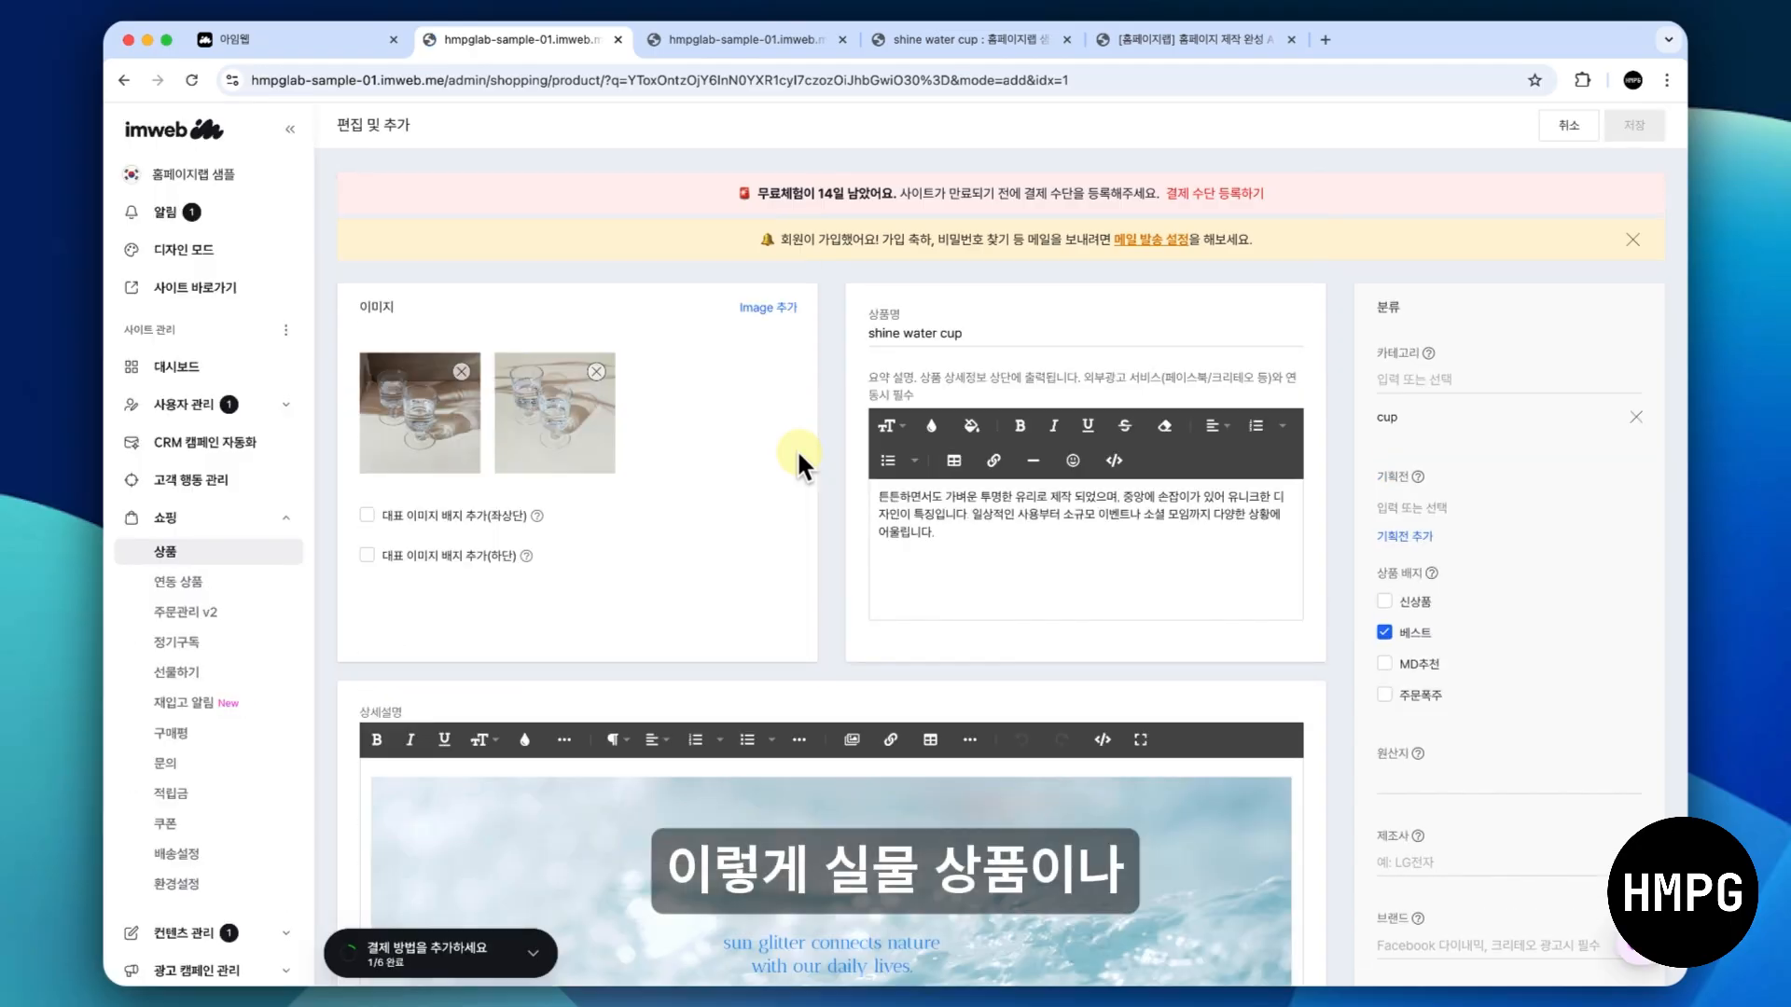
pyautogui.scroll(-8, 797, 449)
pyautogui.scroll(-15, 796, 449)
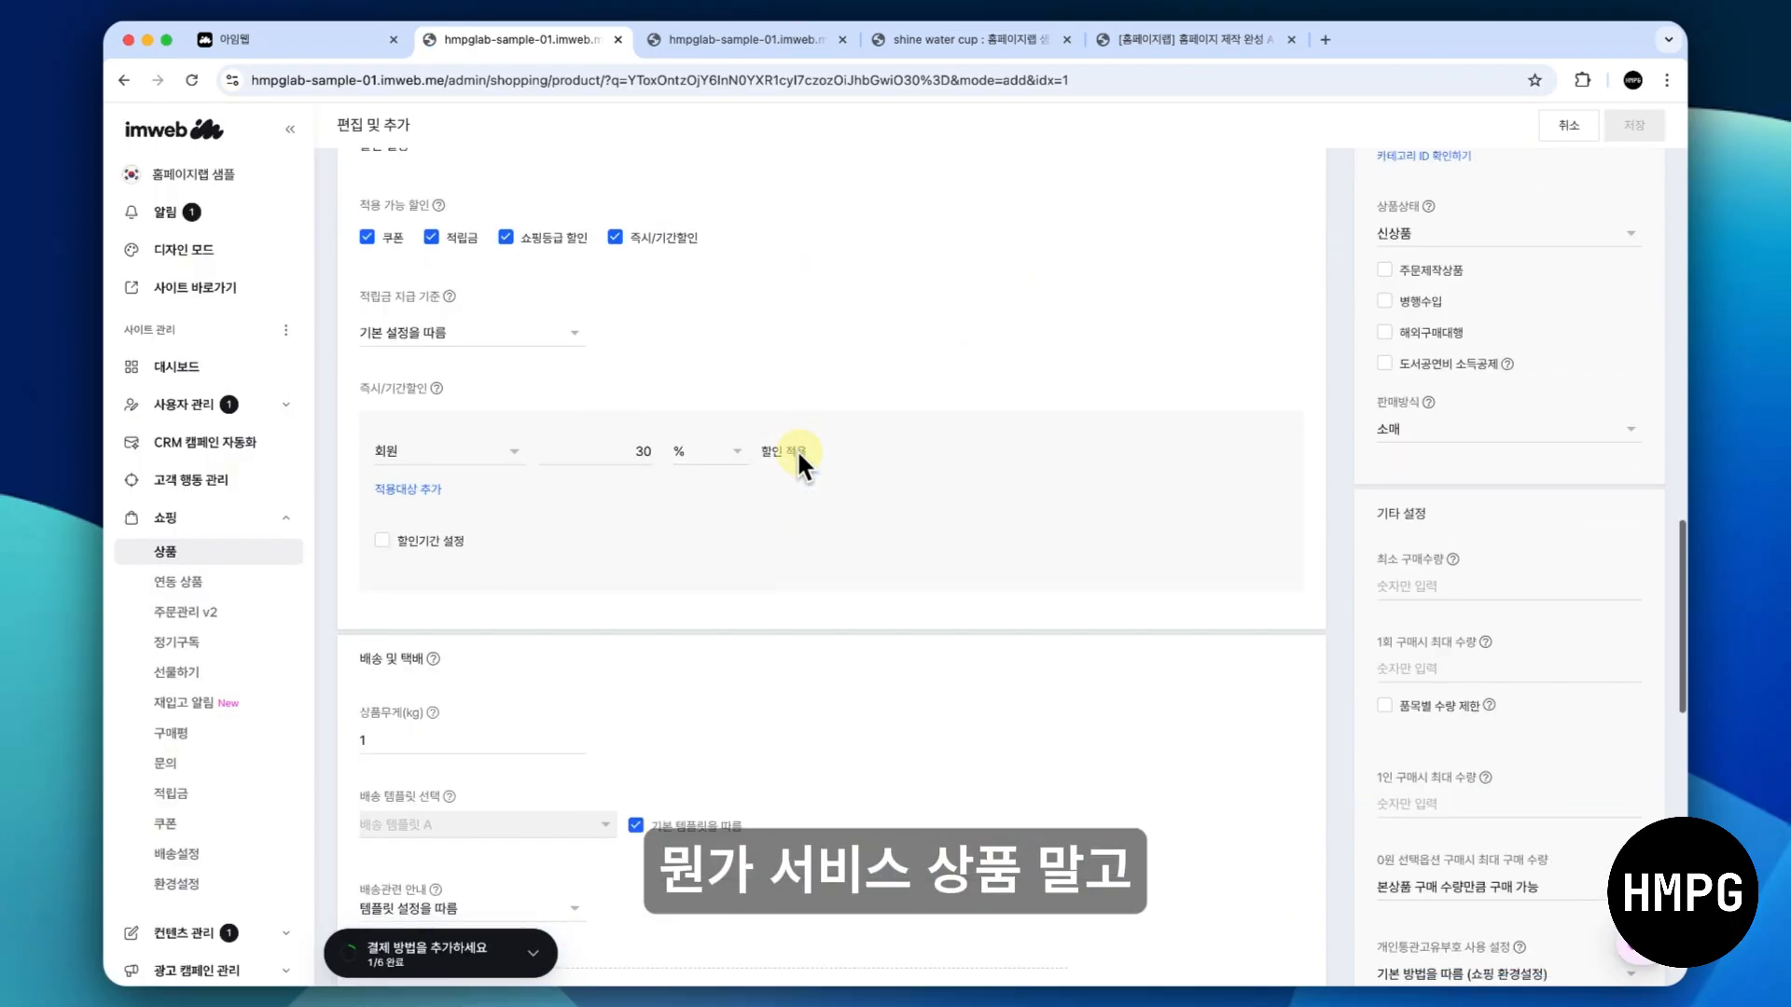
pyautogui.scroll(-5, 797, 450)
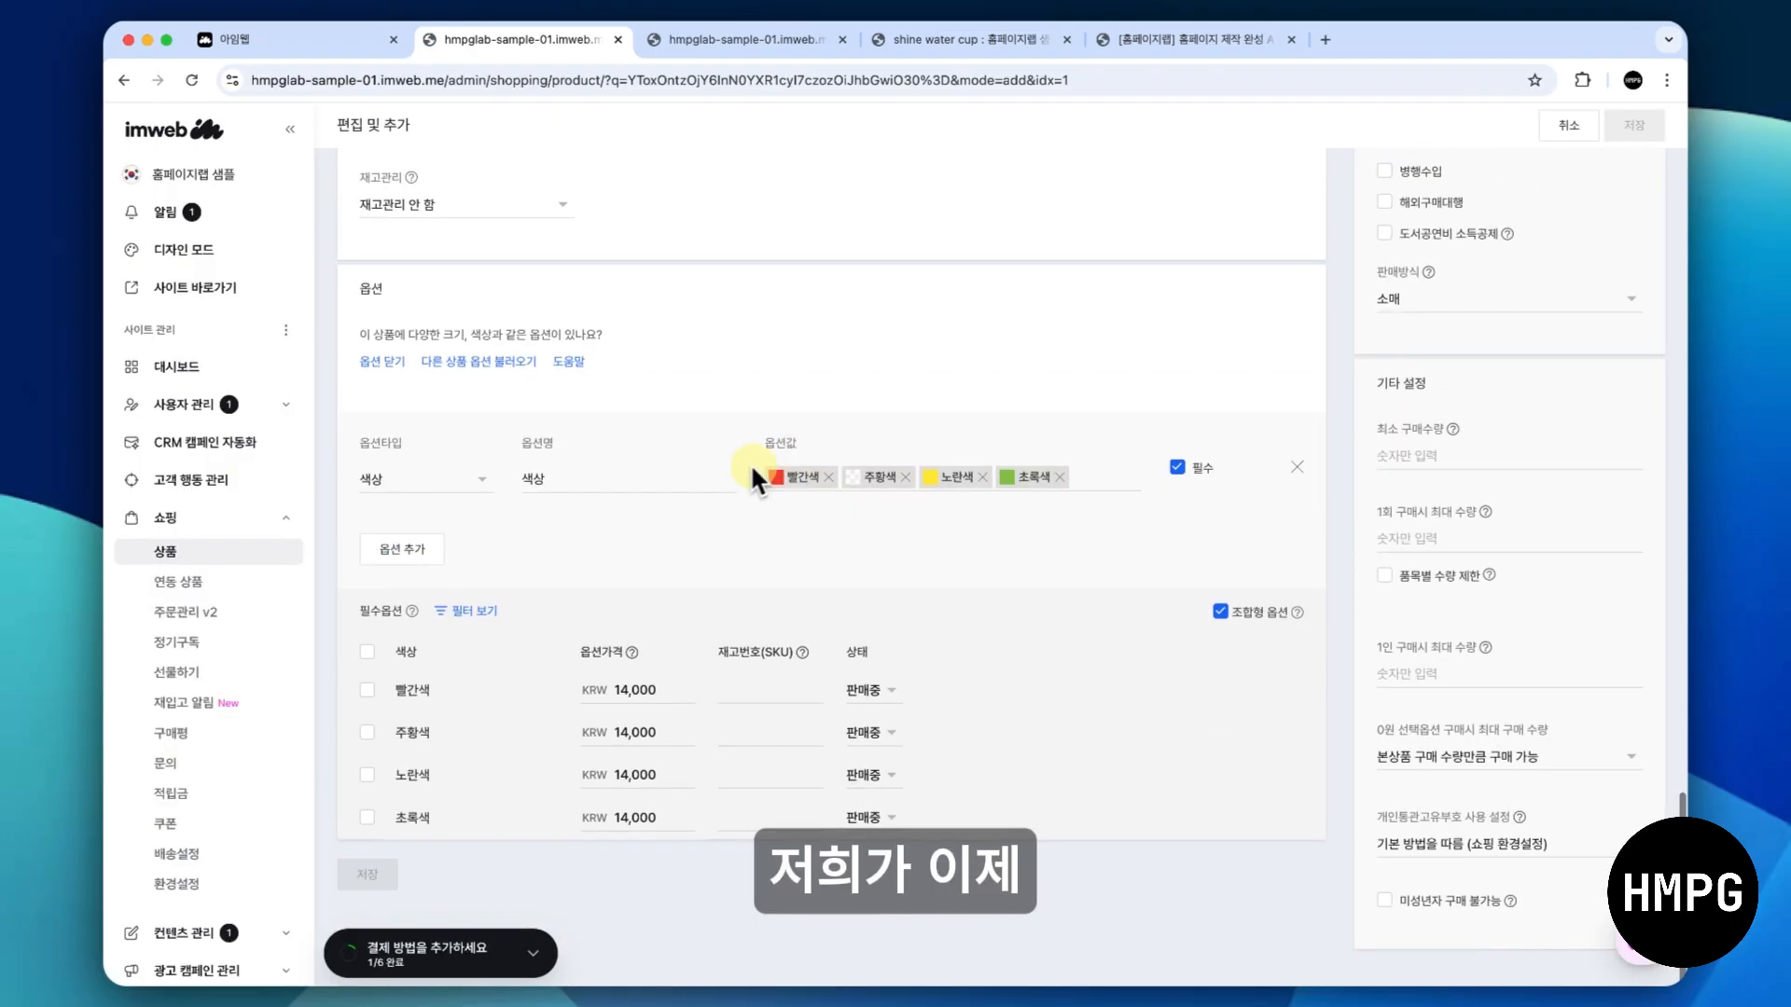
pyautogui.click(428, 484)
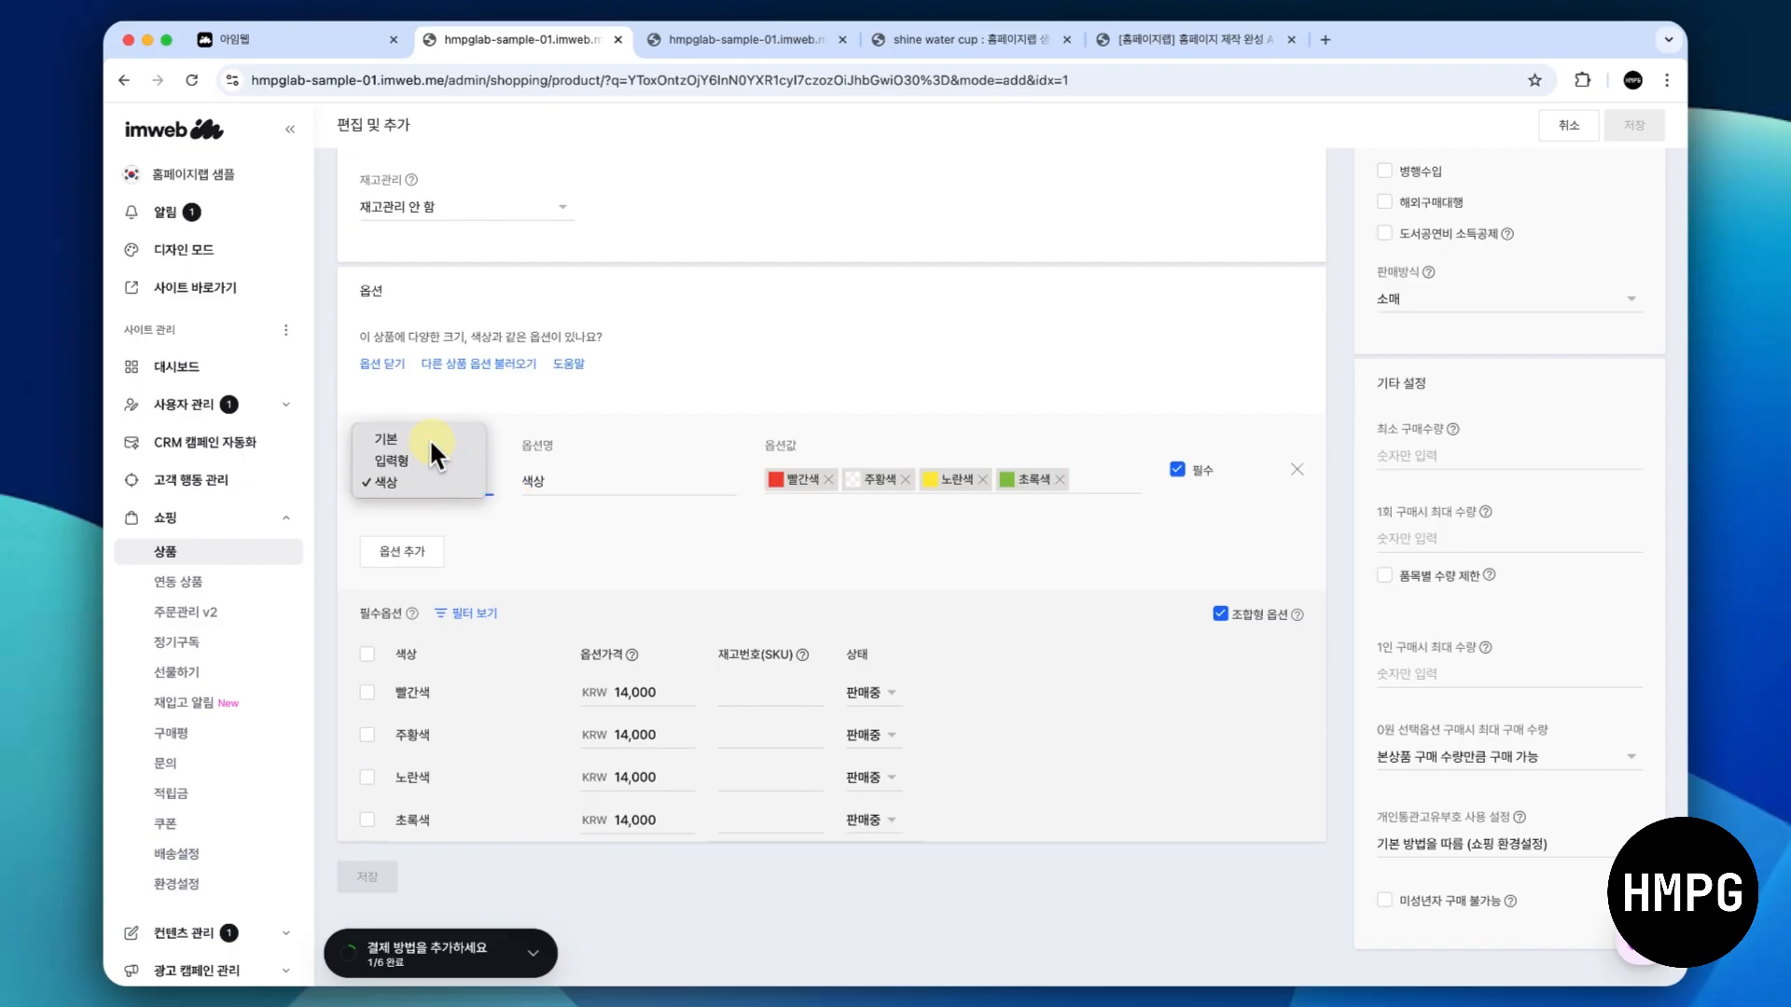
pyautogui.click(429, 438)
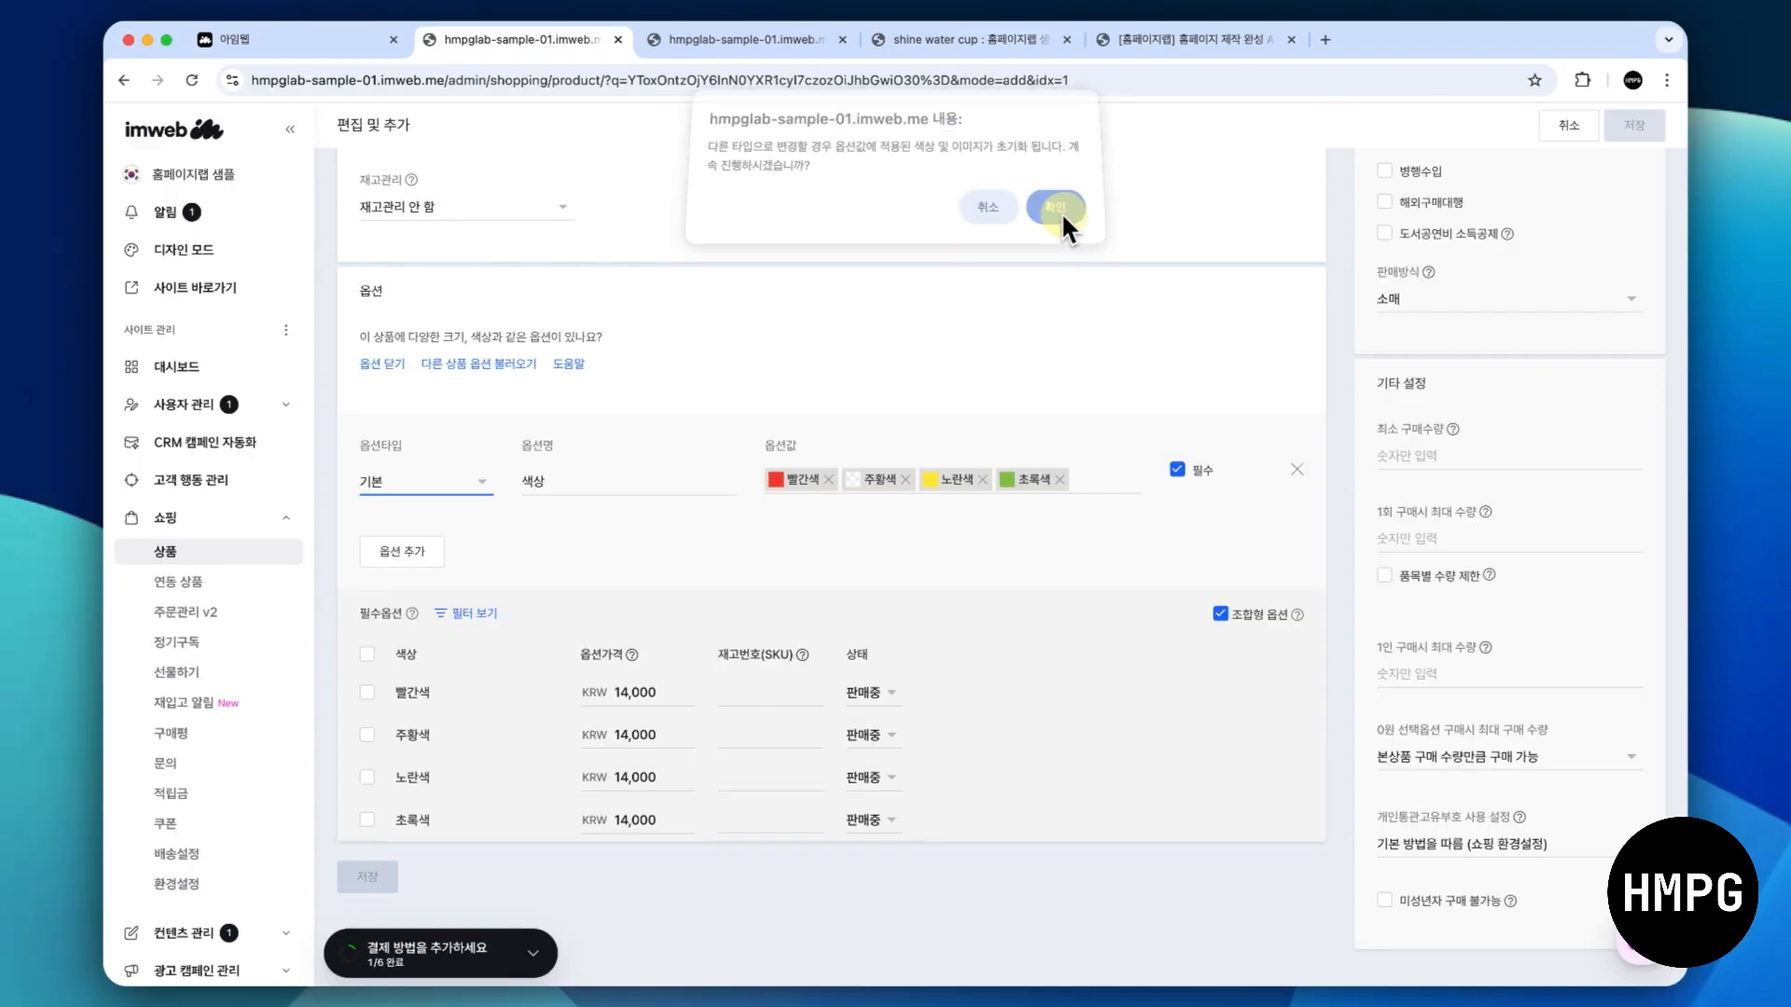
pyautogui.click(1060, 214)
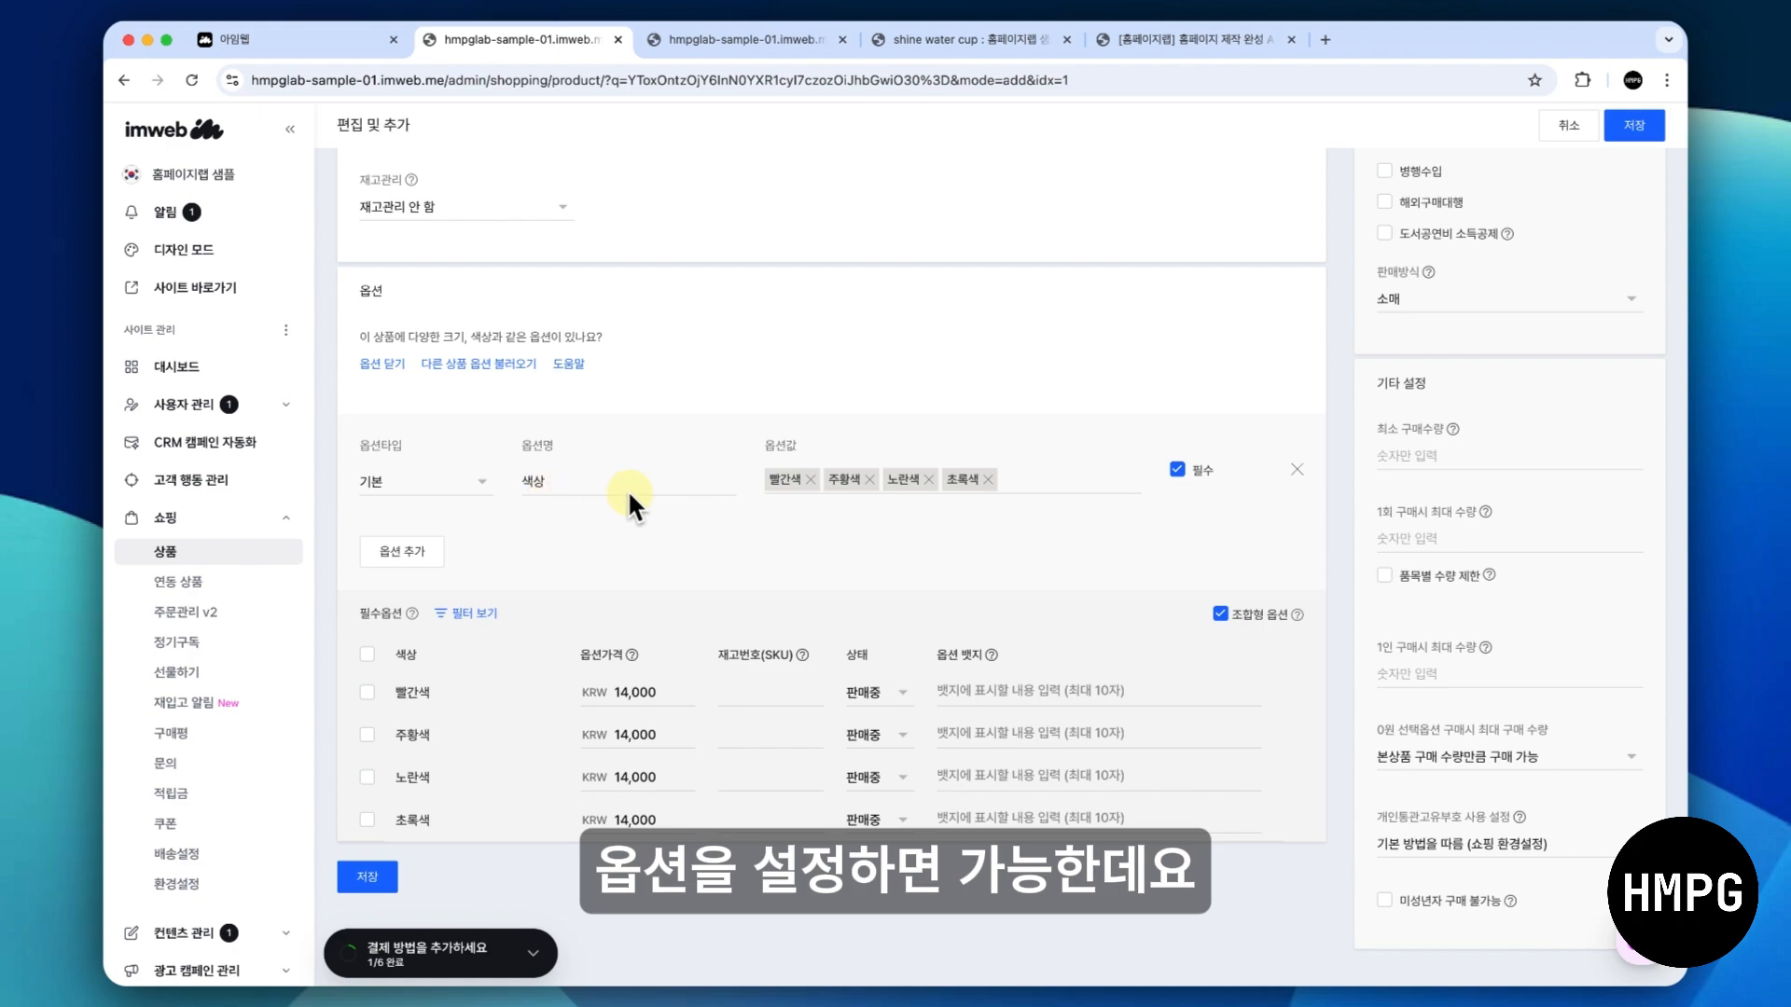
# - Remove the values 빨간색, 주황색, 노란색 and 초록색 from the option
pyautogui.click(807, 479)
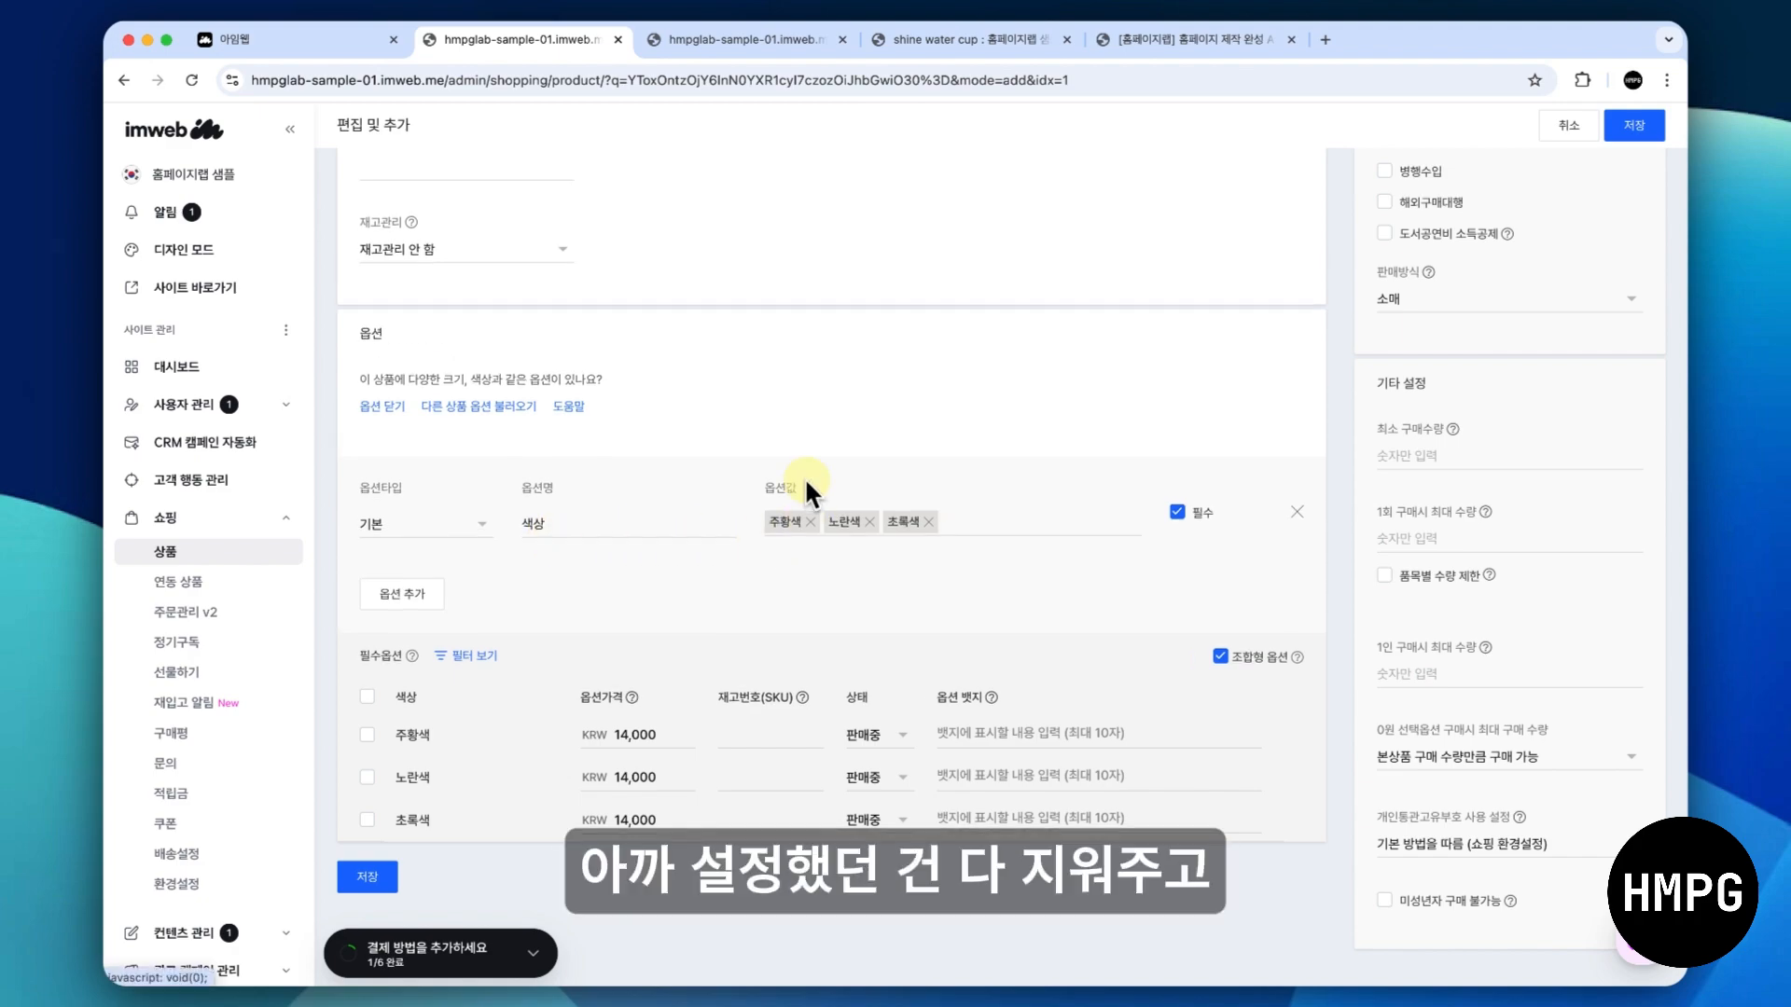
pyautogui.click(808, 521)
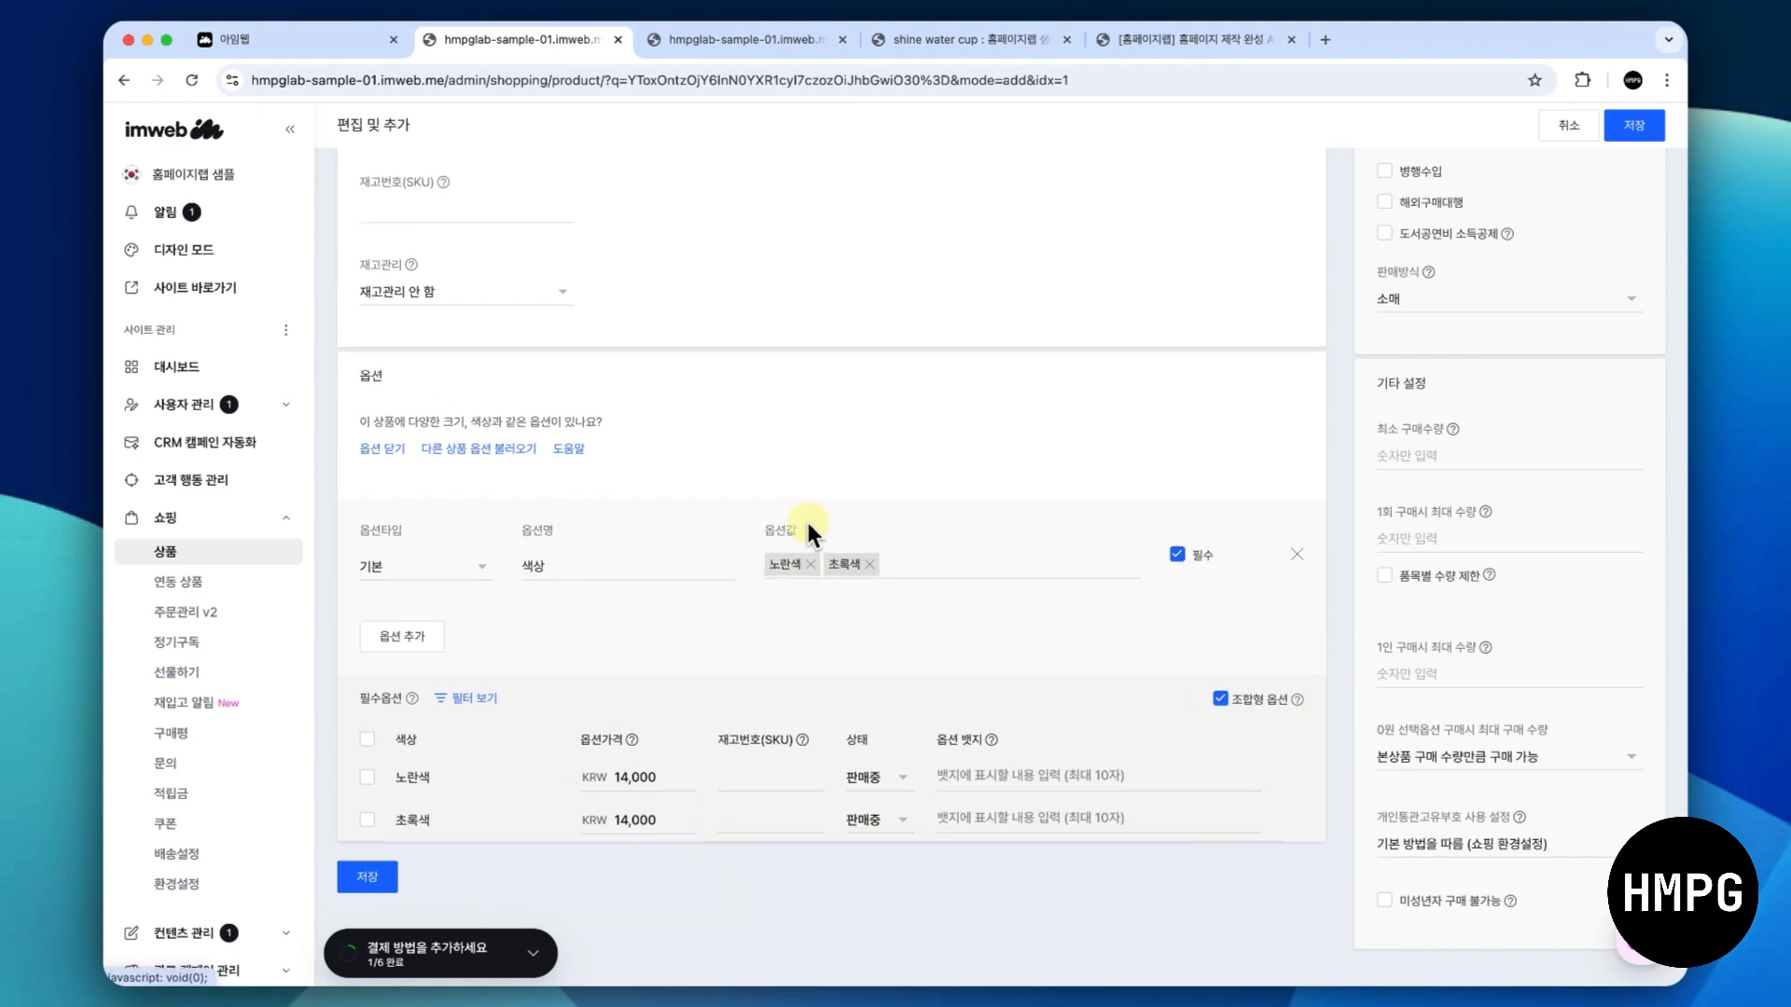
pyautogui.click(808, 564)
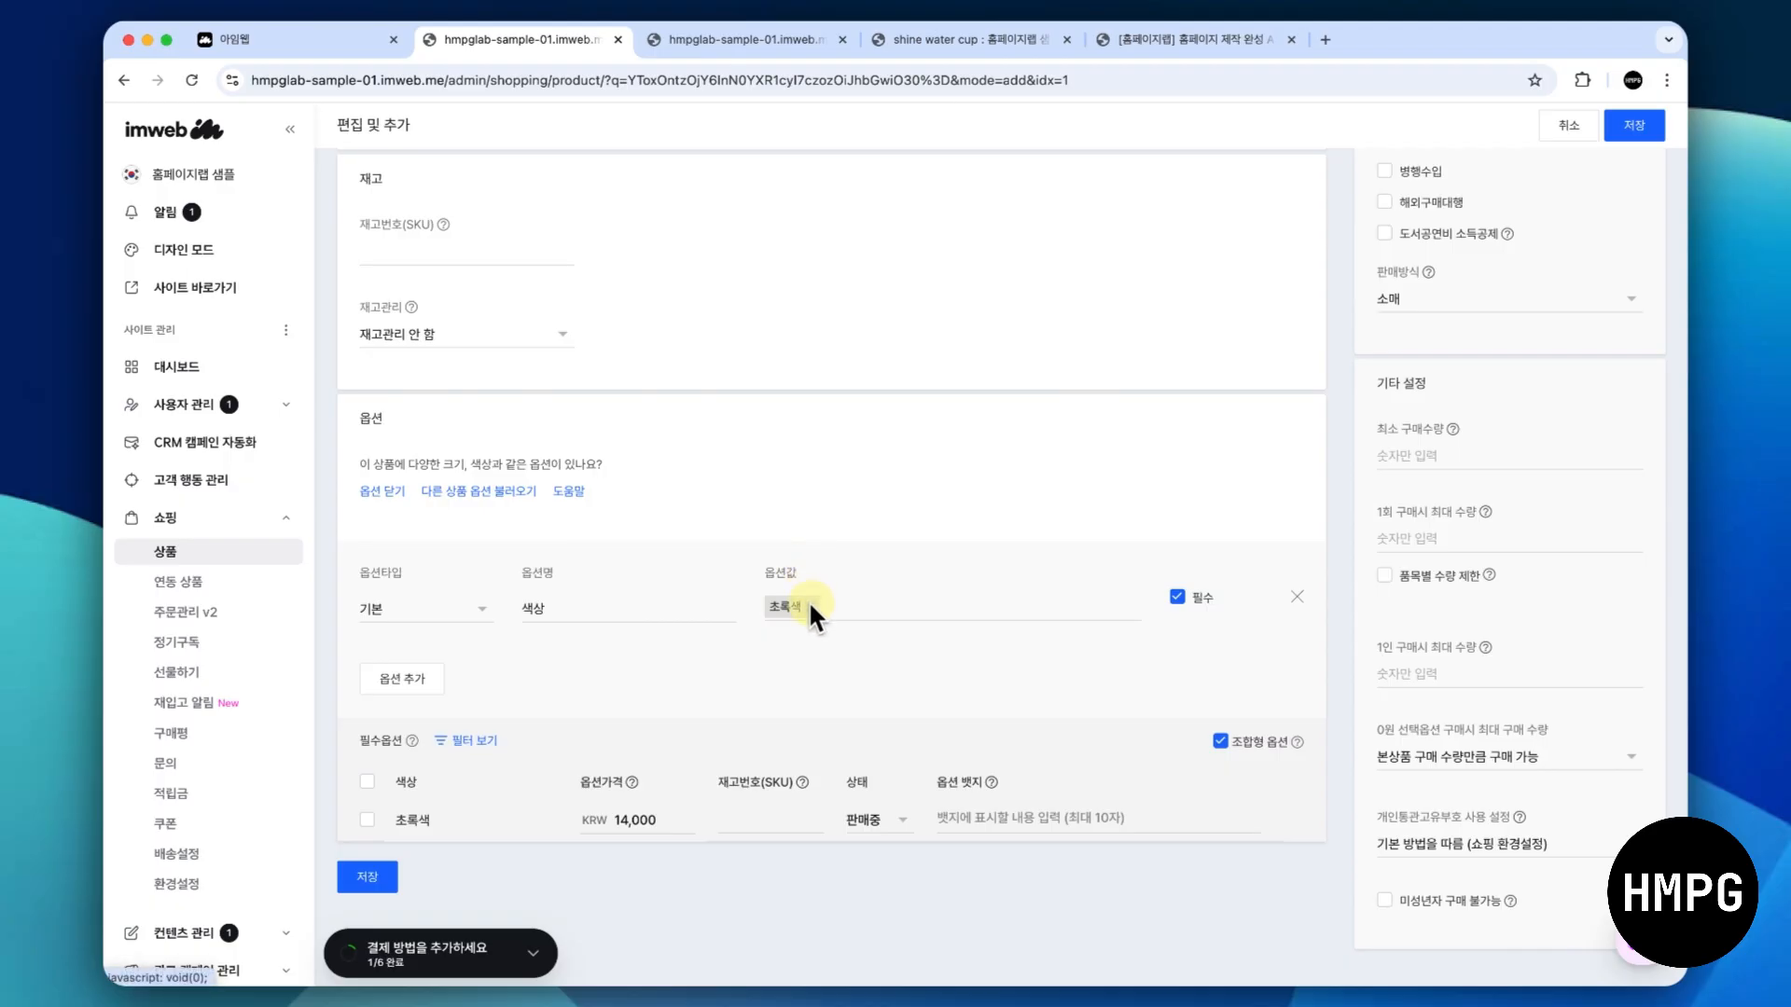
pyautogui.click(808, 604)
# - Rename the option from 색상 to 클래스 신청 일자
pyautogui.click(590, 722)
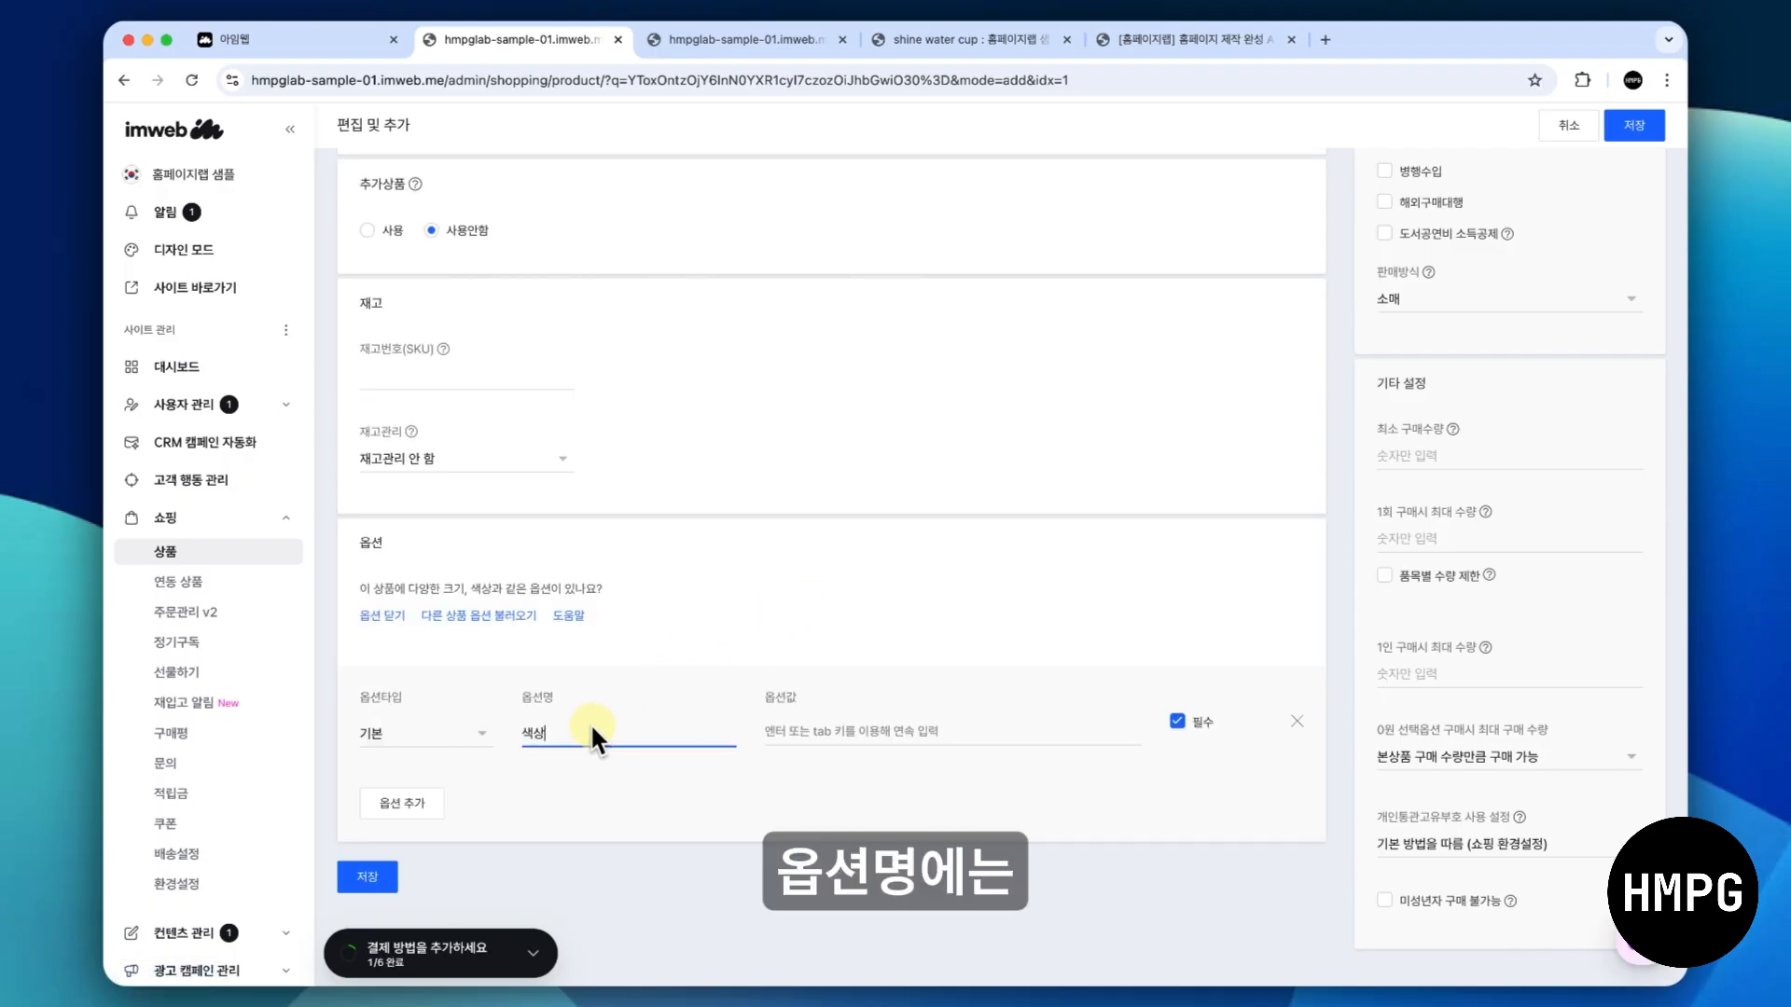
pyautogui.press('BackSpace')
pyautogui.press('BackSpace')
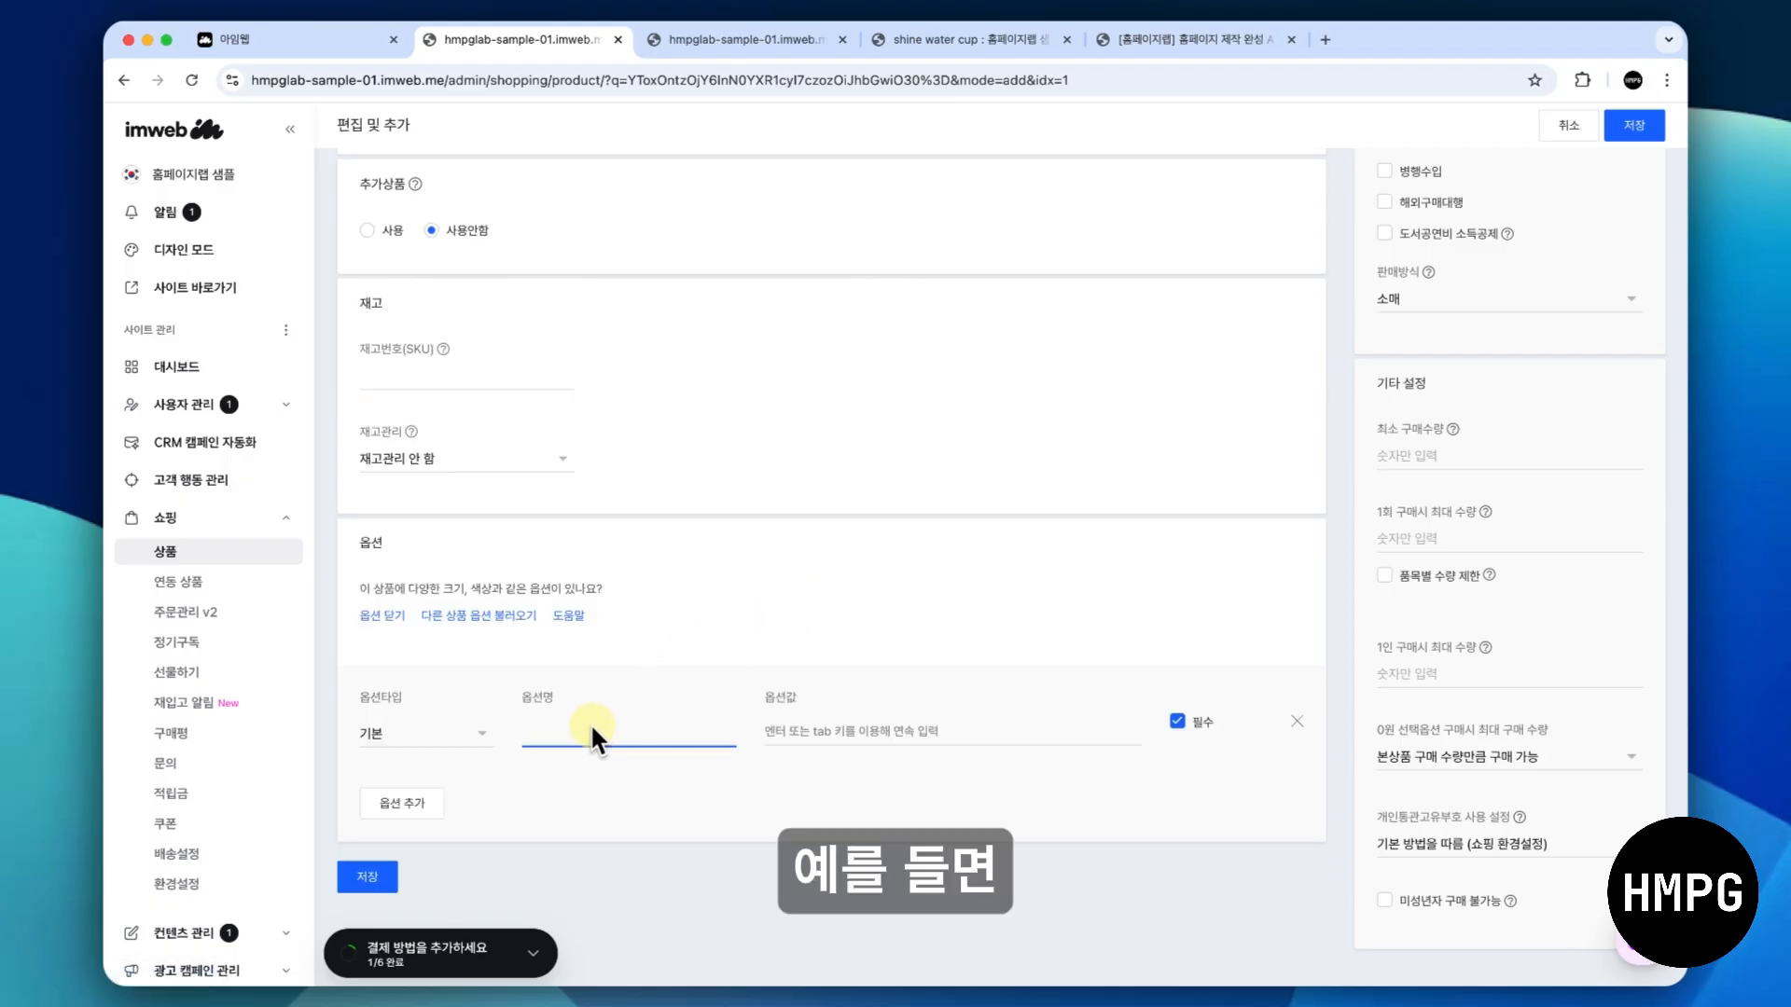
pyautogui.write('클래')
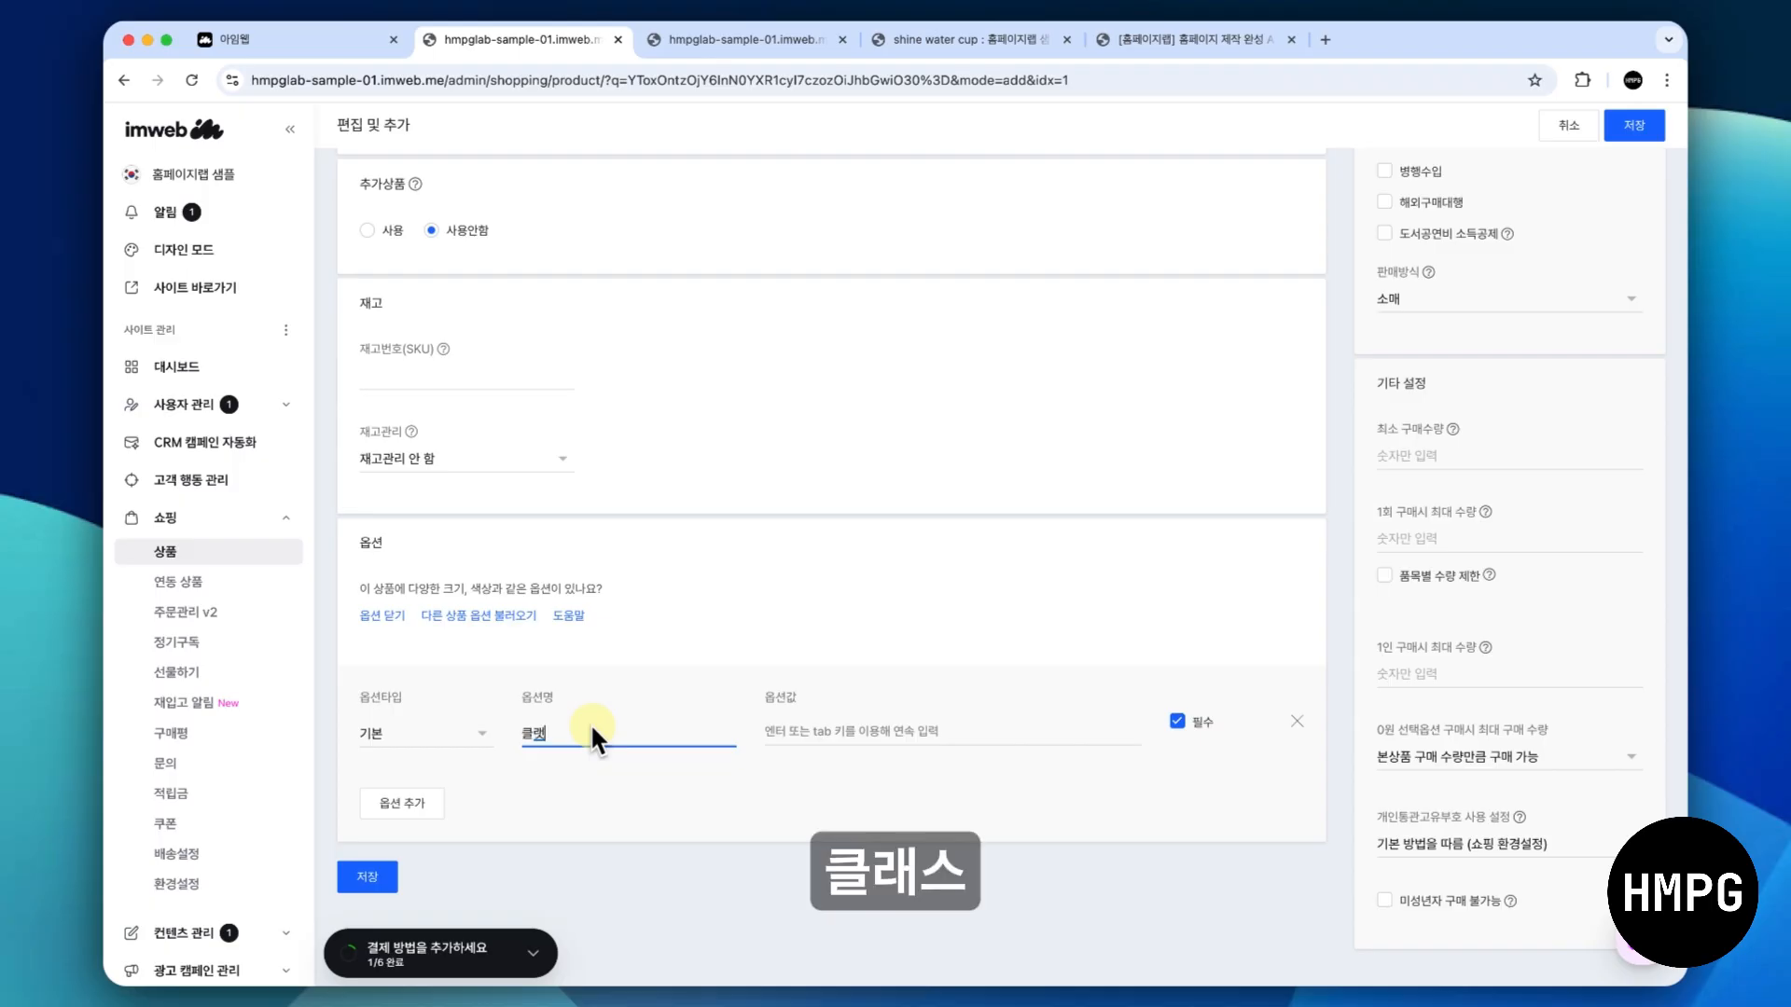
pyautogui.write('스 신청 일자')
pyautogui.click(630, 776)
# - Add the value 2025년 6월 31 14:00 to the 클래스 신청 일자 option
pyautogui.click(778, 736)
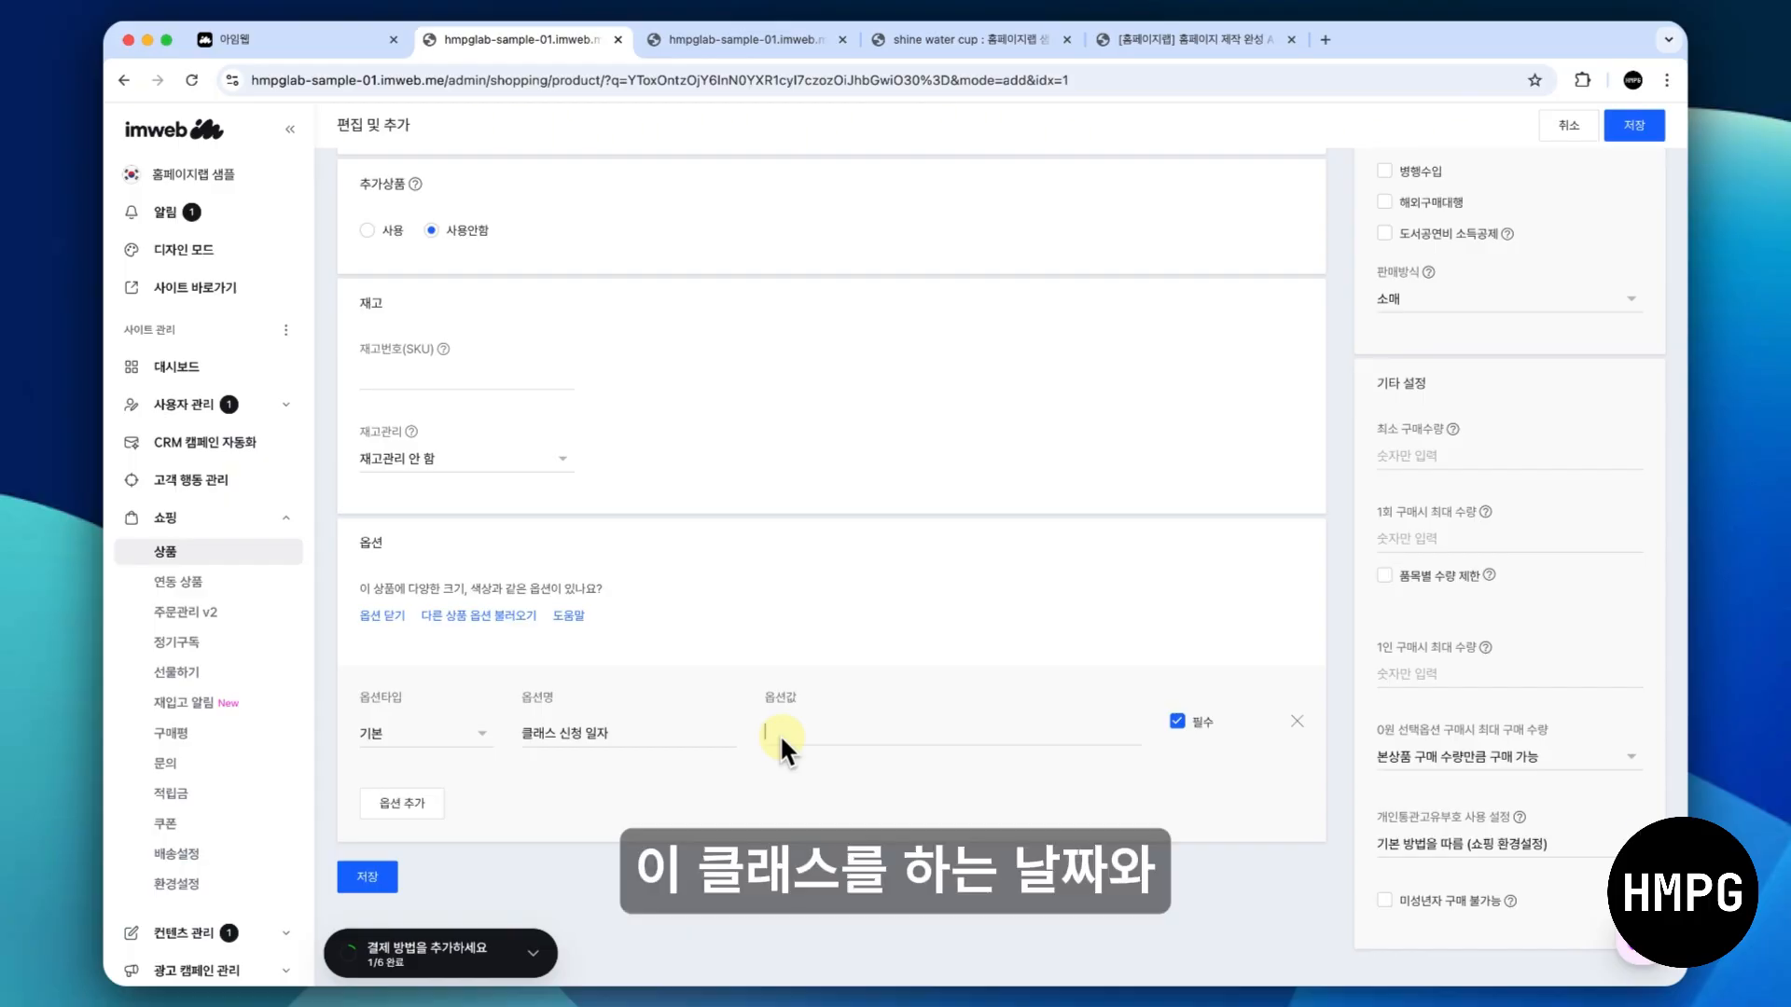
pyautogui.write('2')
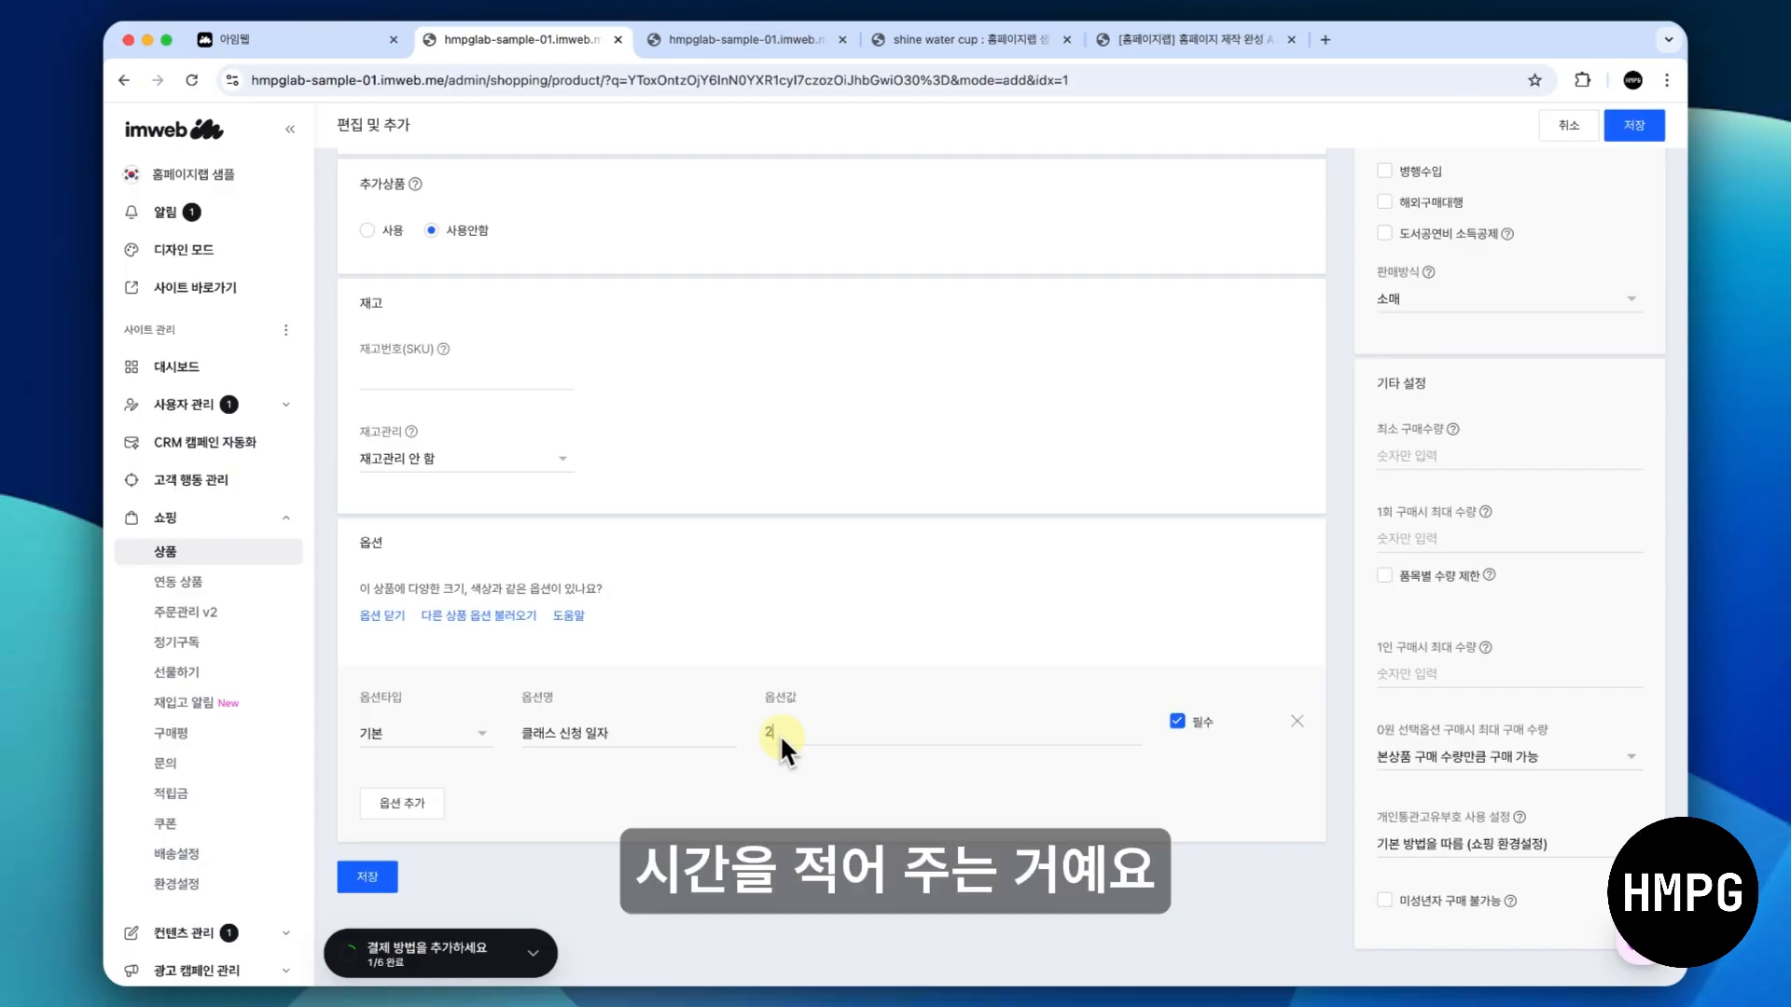
pyautogui.write('025년 6월 31')
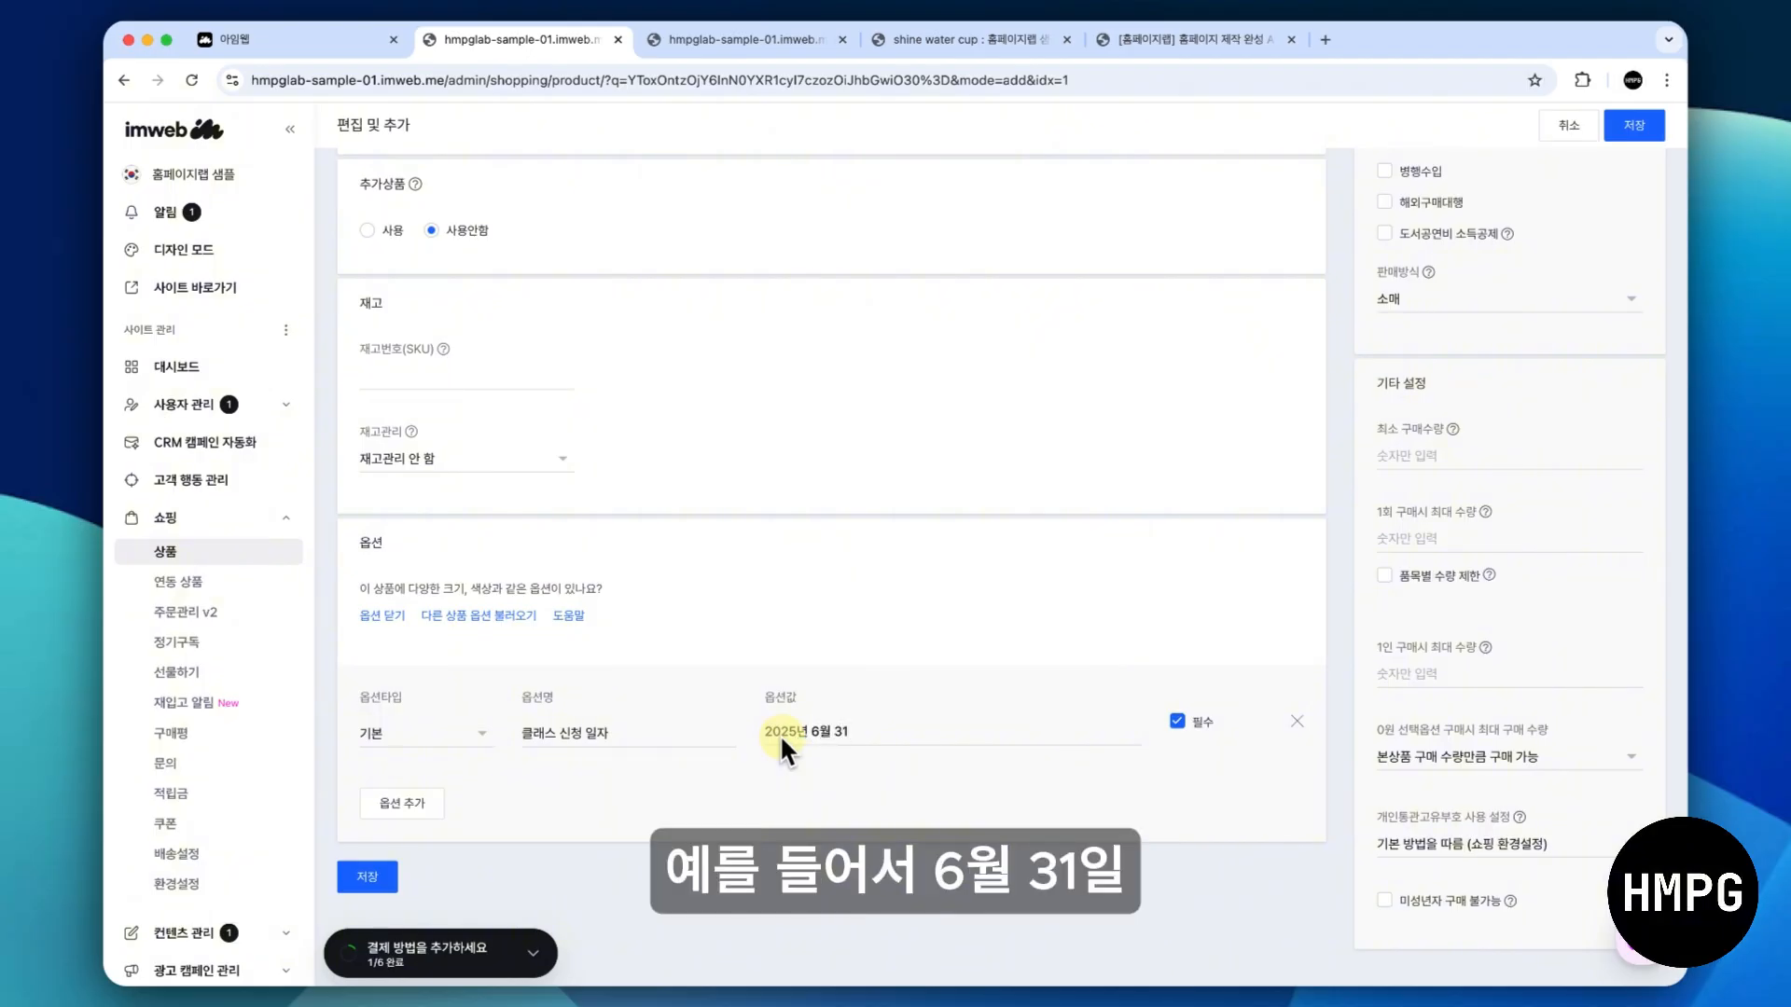
pyautogui.write(' 14:00')
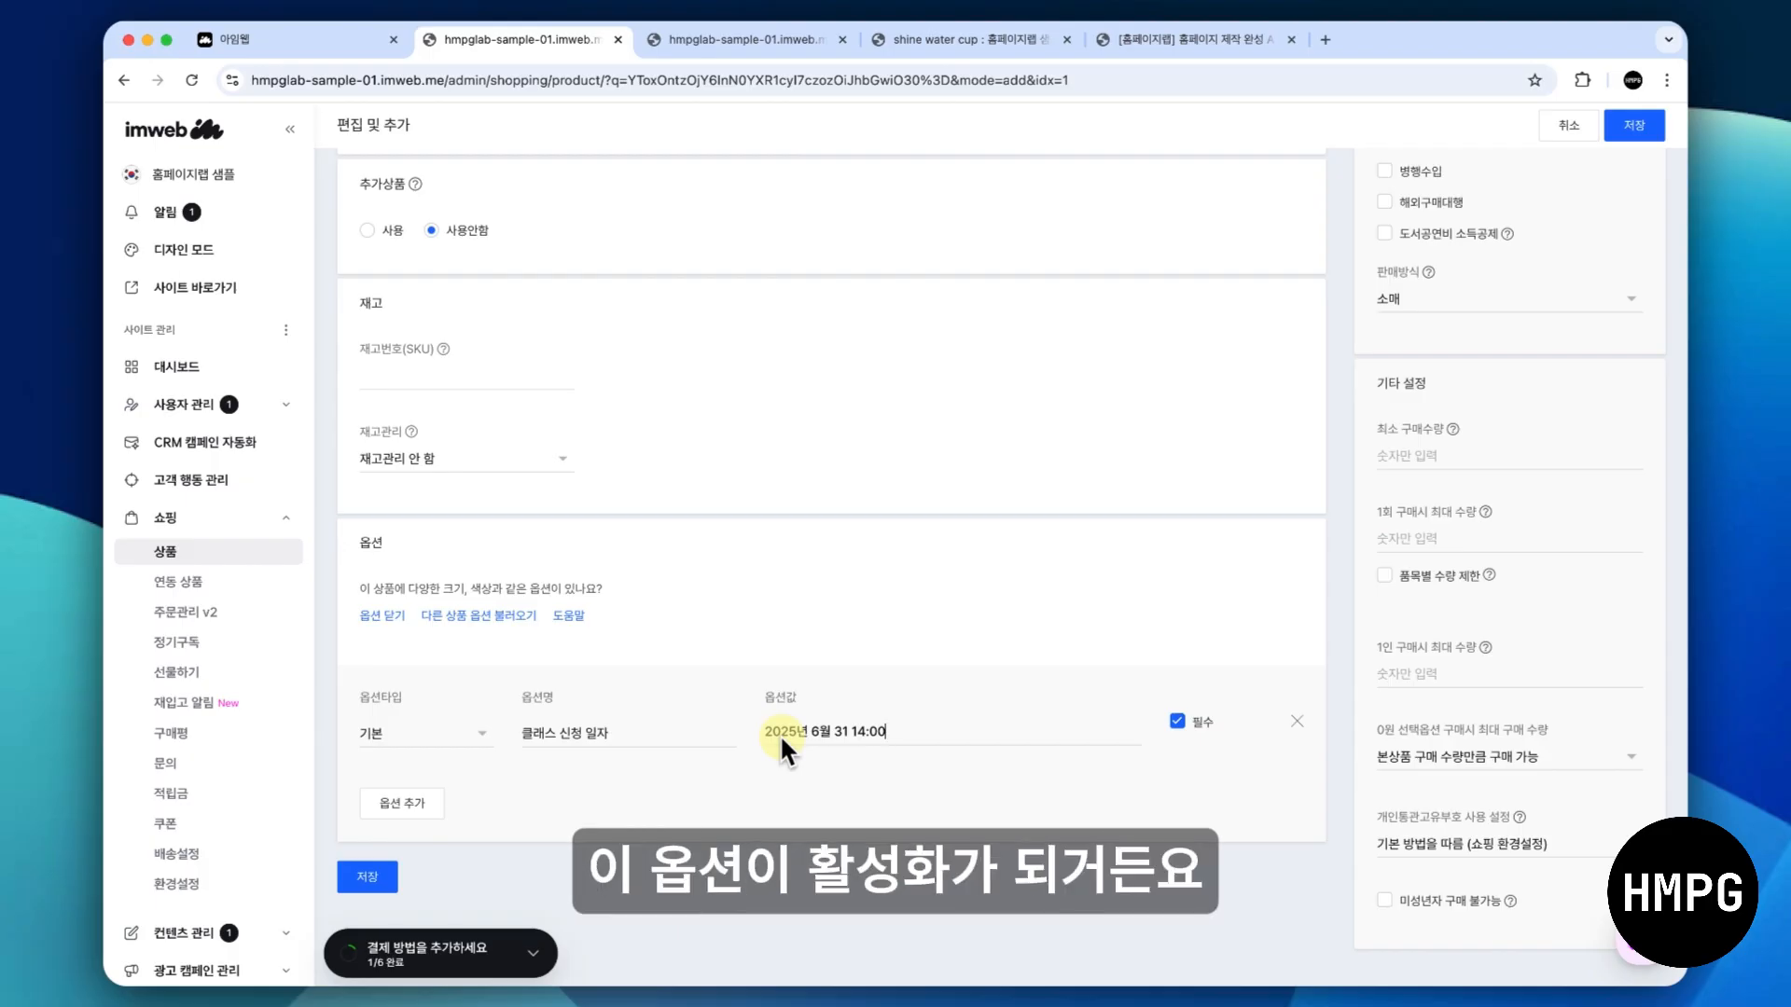
pyautogui.press('Return')
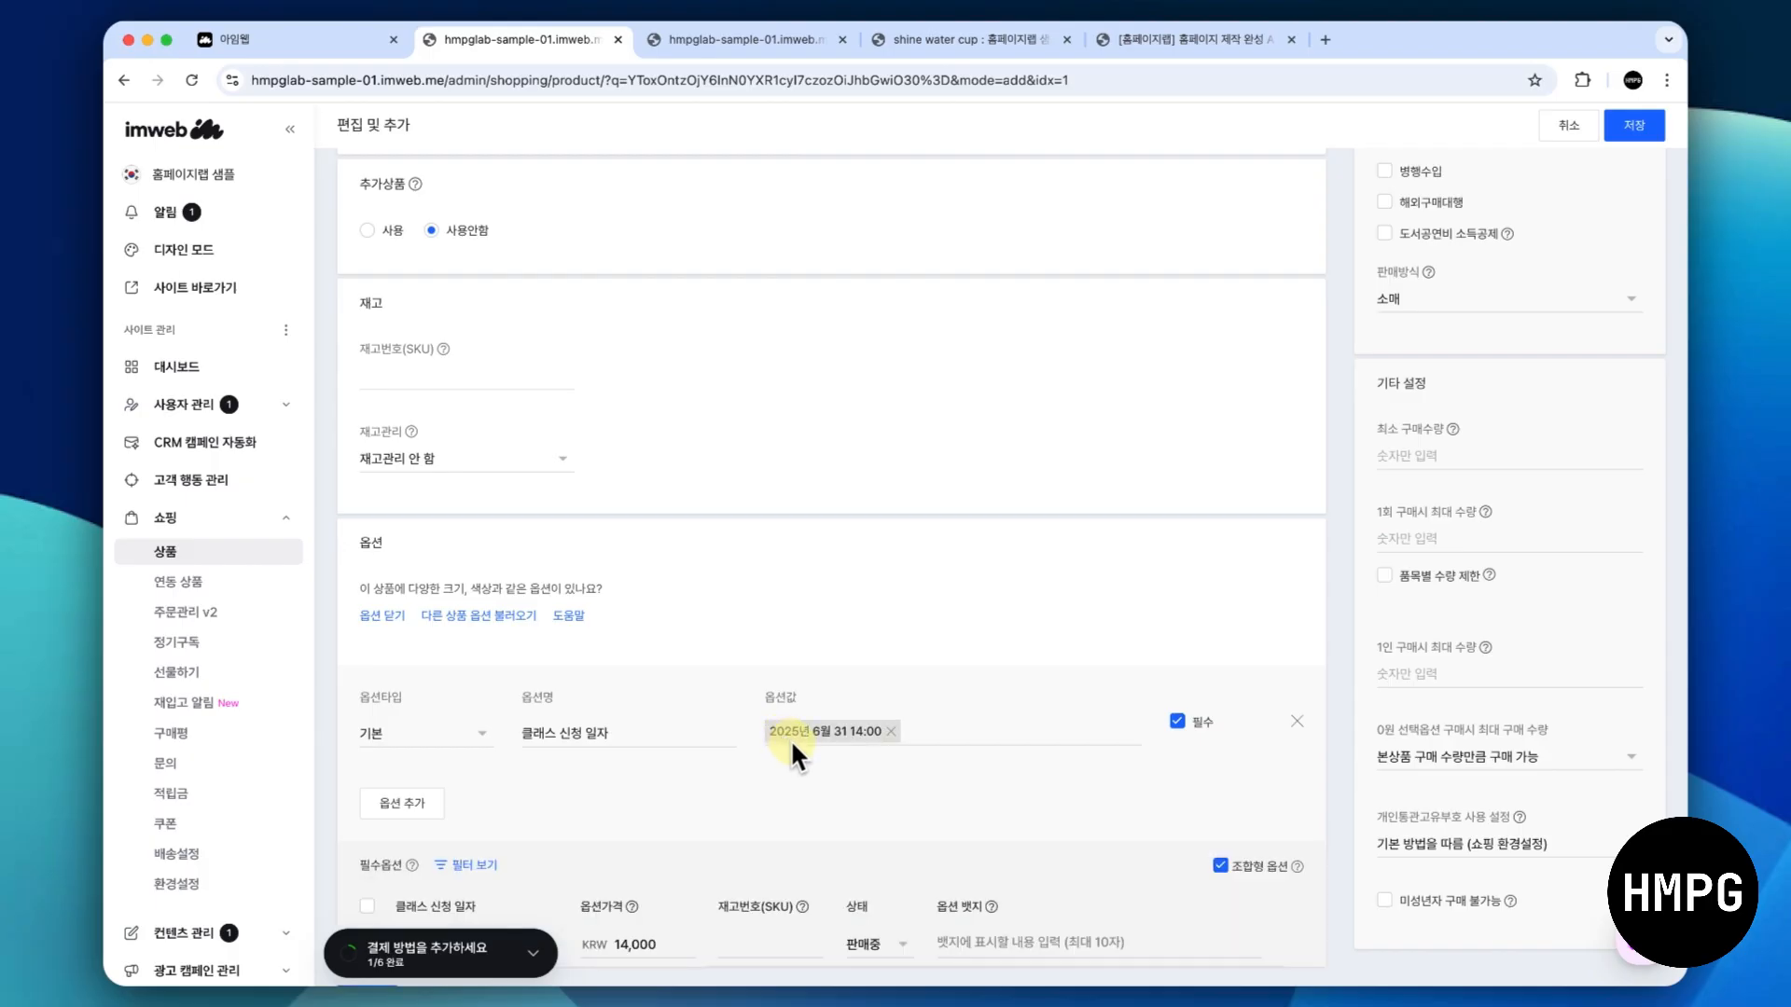
# - Add a second value, 2025년 6월 31일 16:00, to the 클래스 신청 일자 option
pyautogui.write('2025년')
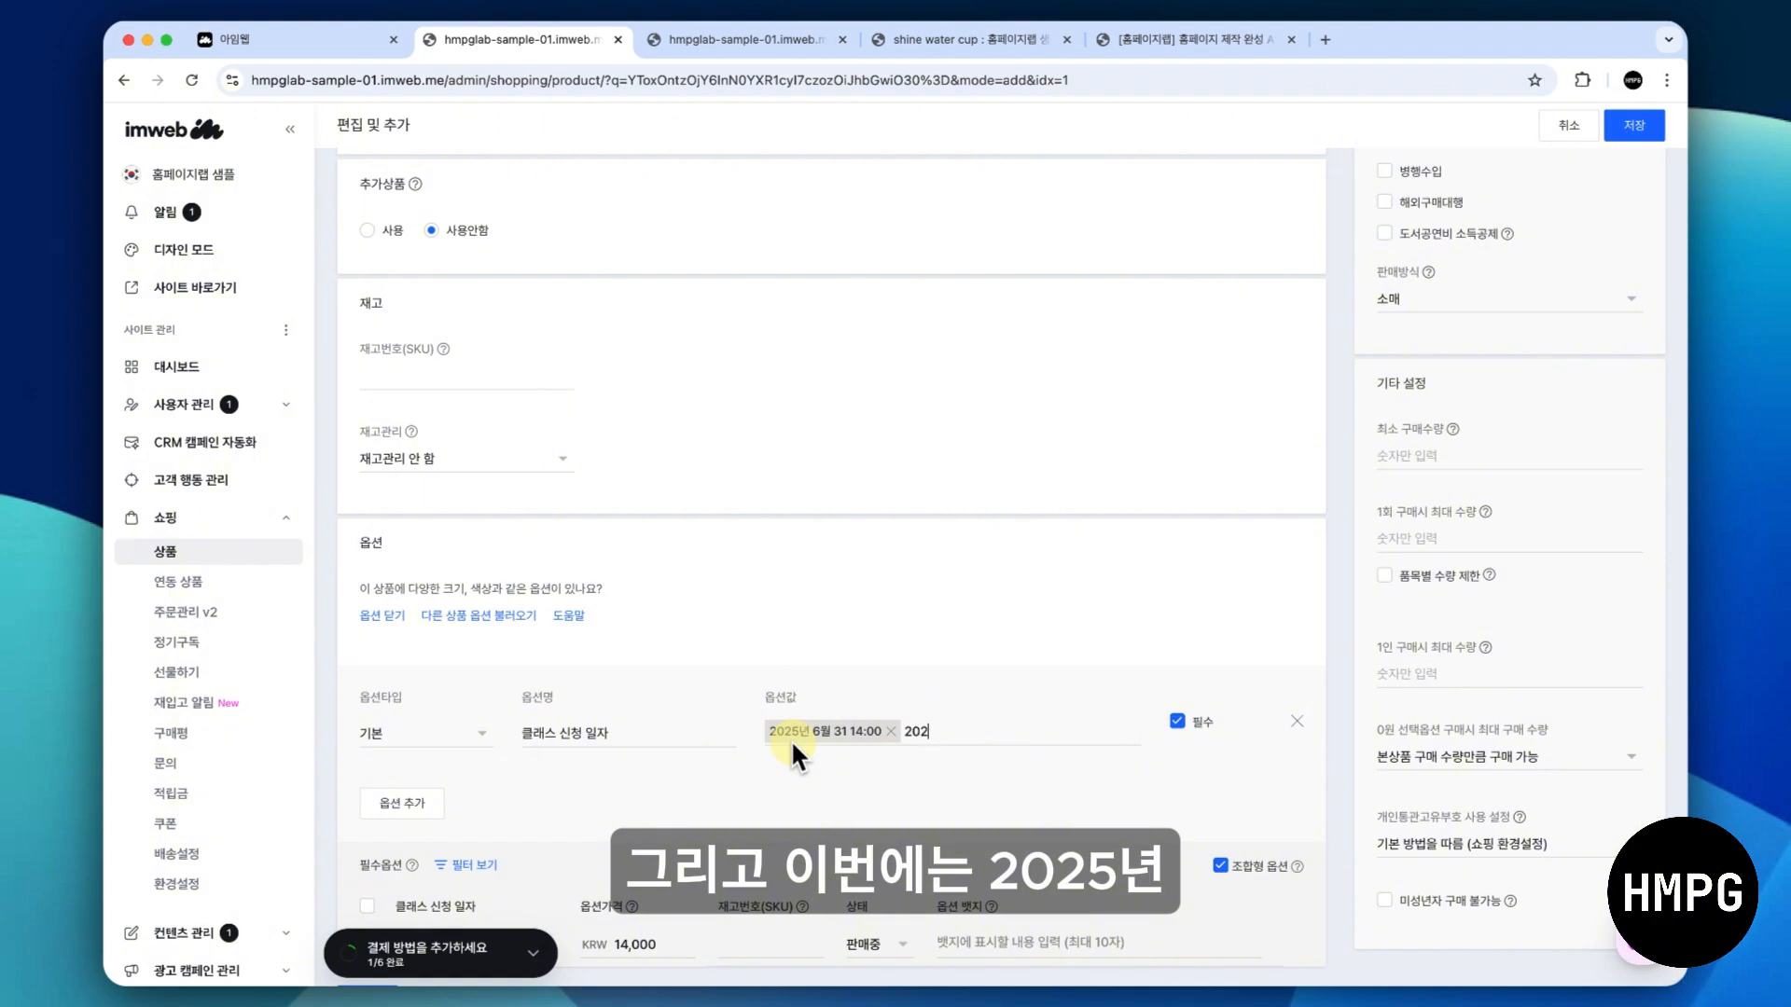
pyautogui.write(' 5월 ')
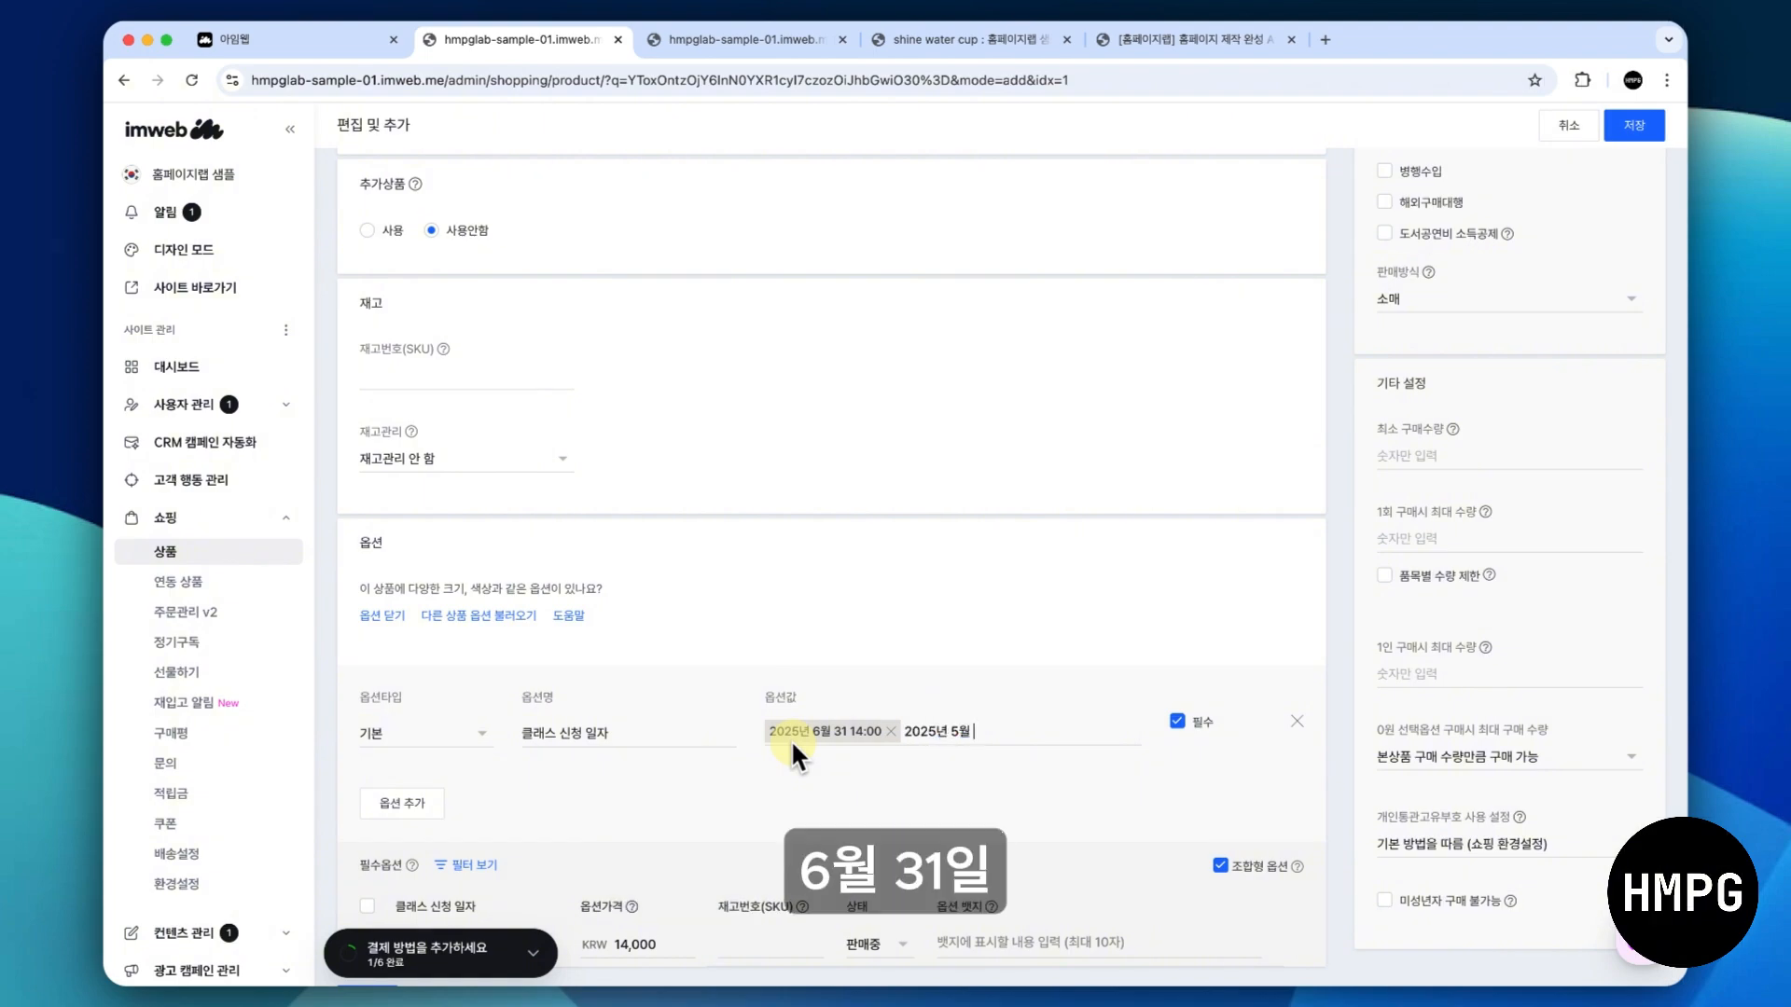
pyautogui.write('31일')
pyautogui.press('Left')
pyautogui.press('Left')
pyautogui.press('Left')
pyautogui.press('Left')
pyautogui.press('Left')
pyautogui.press('BackSpace')
pyautogui.write('6월 31일 16')
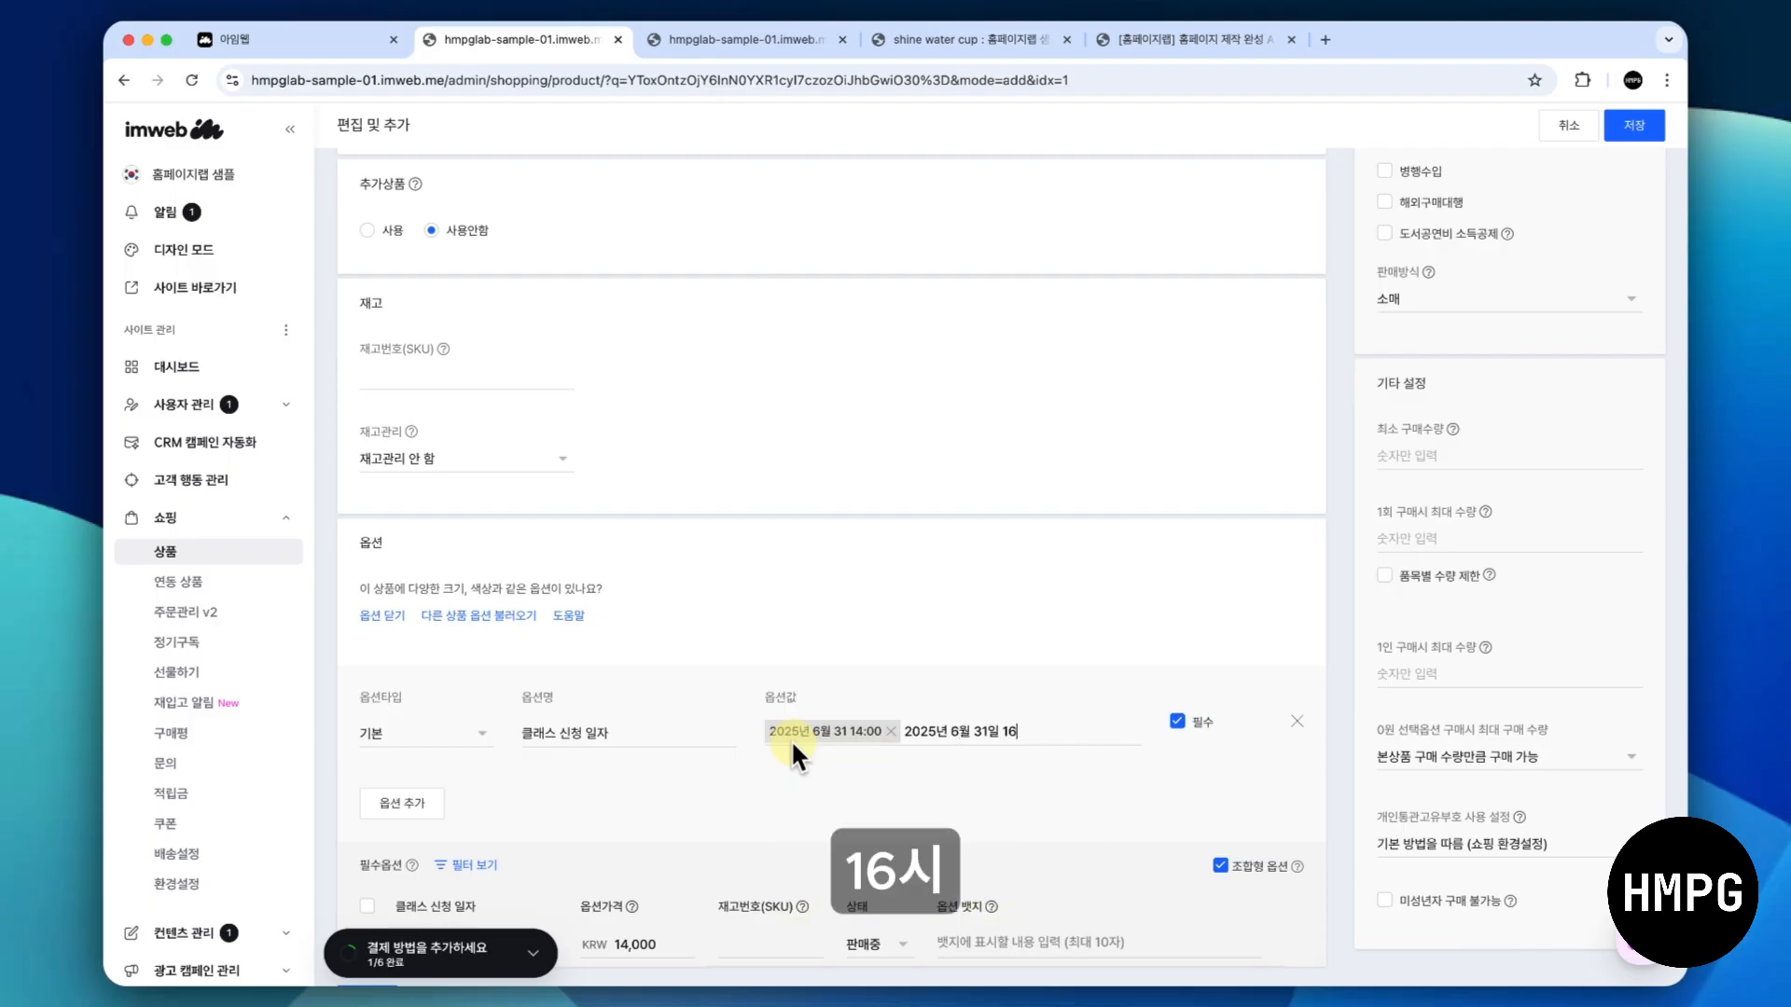
pyautogui.write(':00')
pyautogui.press('Return')
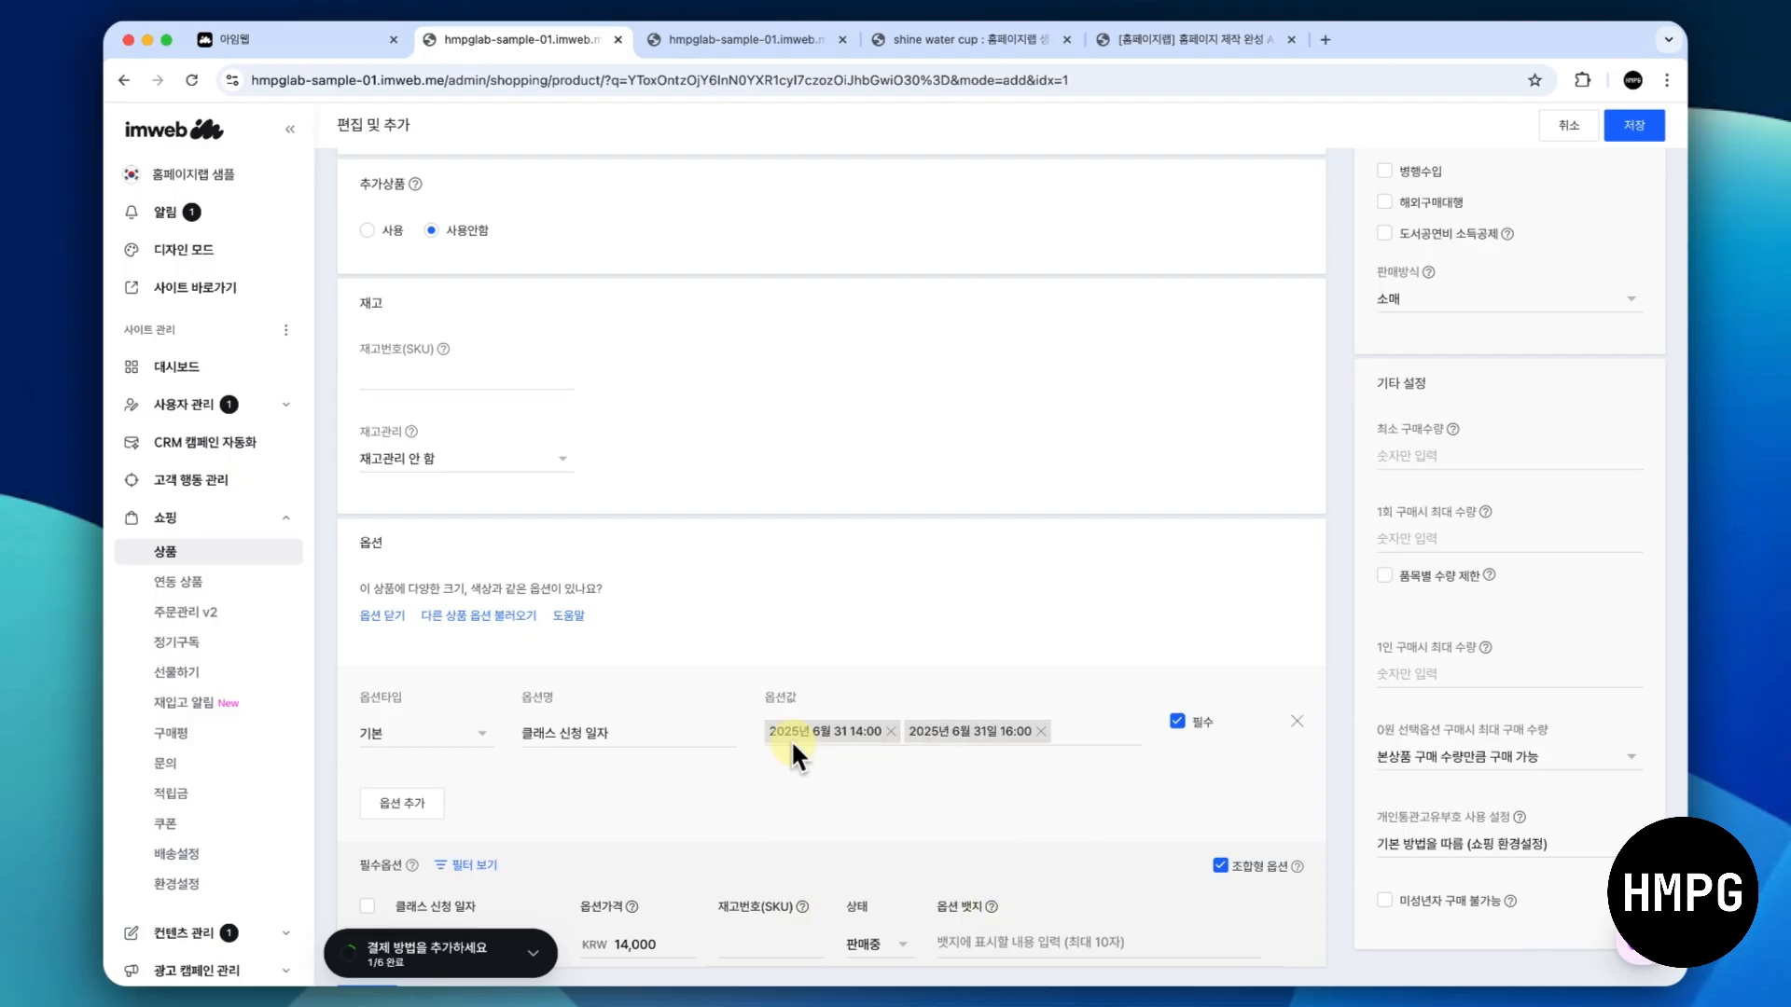
# - Set the product's 재고관리 setting to 재고관리 사용
pyautogui.scroll(-2, 791, 740)
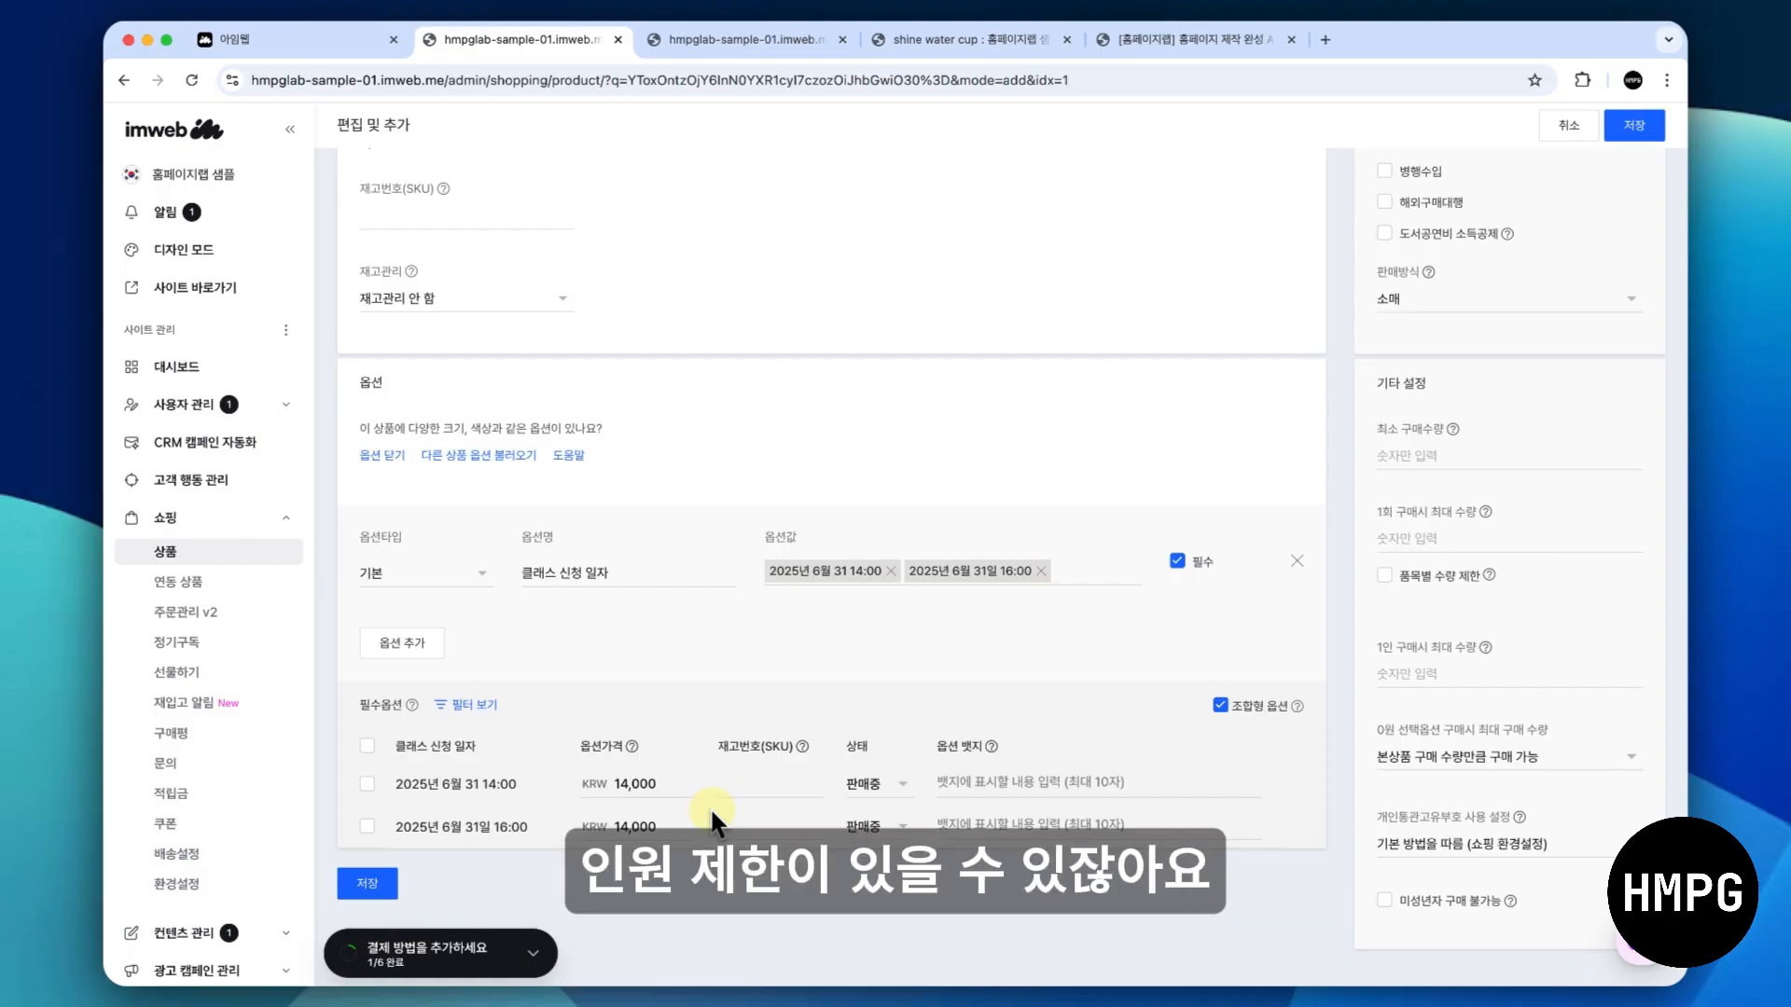
pyautogui.click(556, 296)
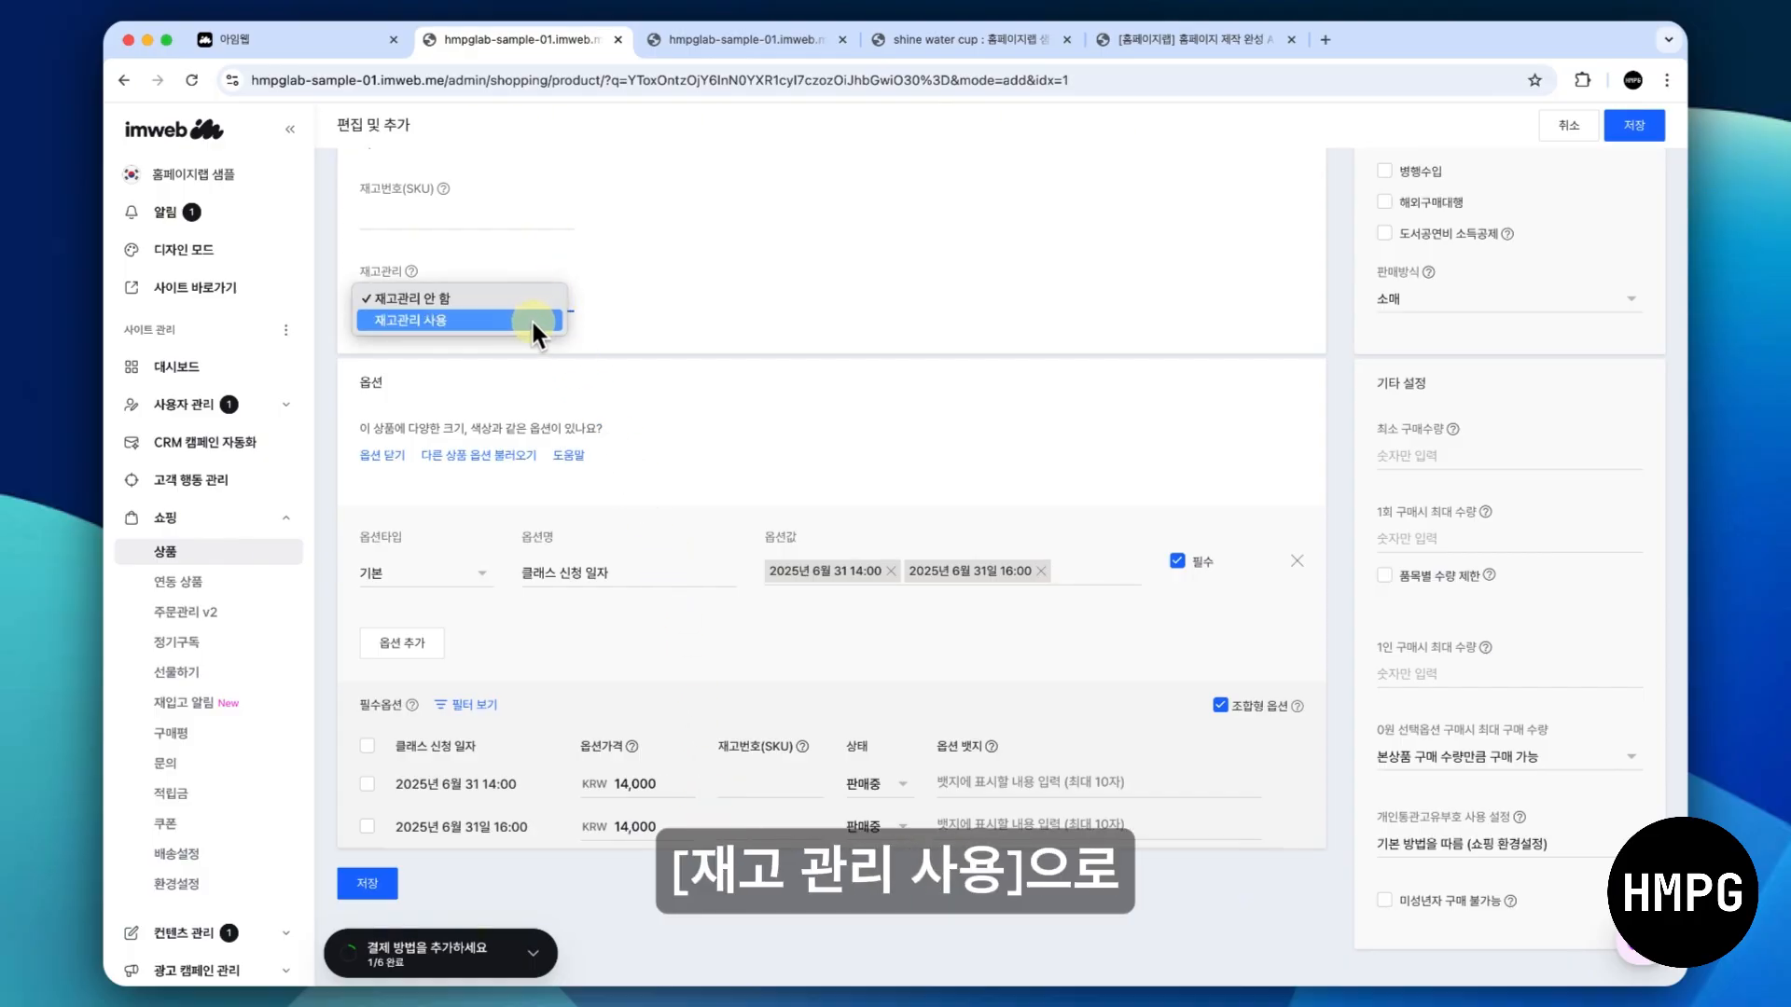
pyautogui.click(534, 320)
# - Set 재고추가 to 50 for both class dates and save the product
pyautogui.scroll(-1, 612, 439)
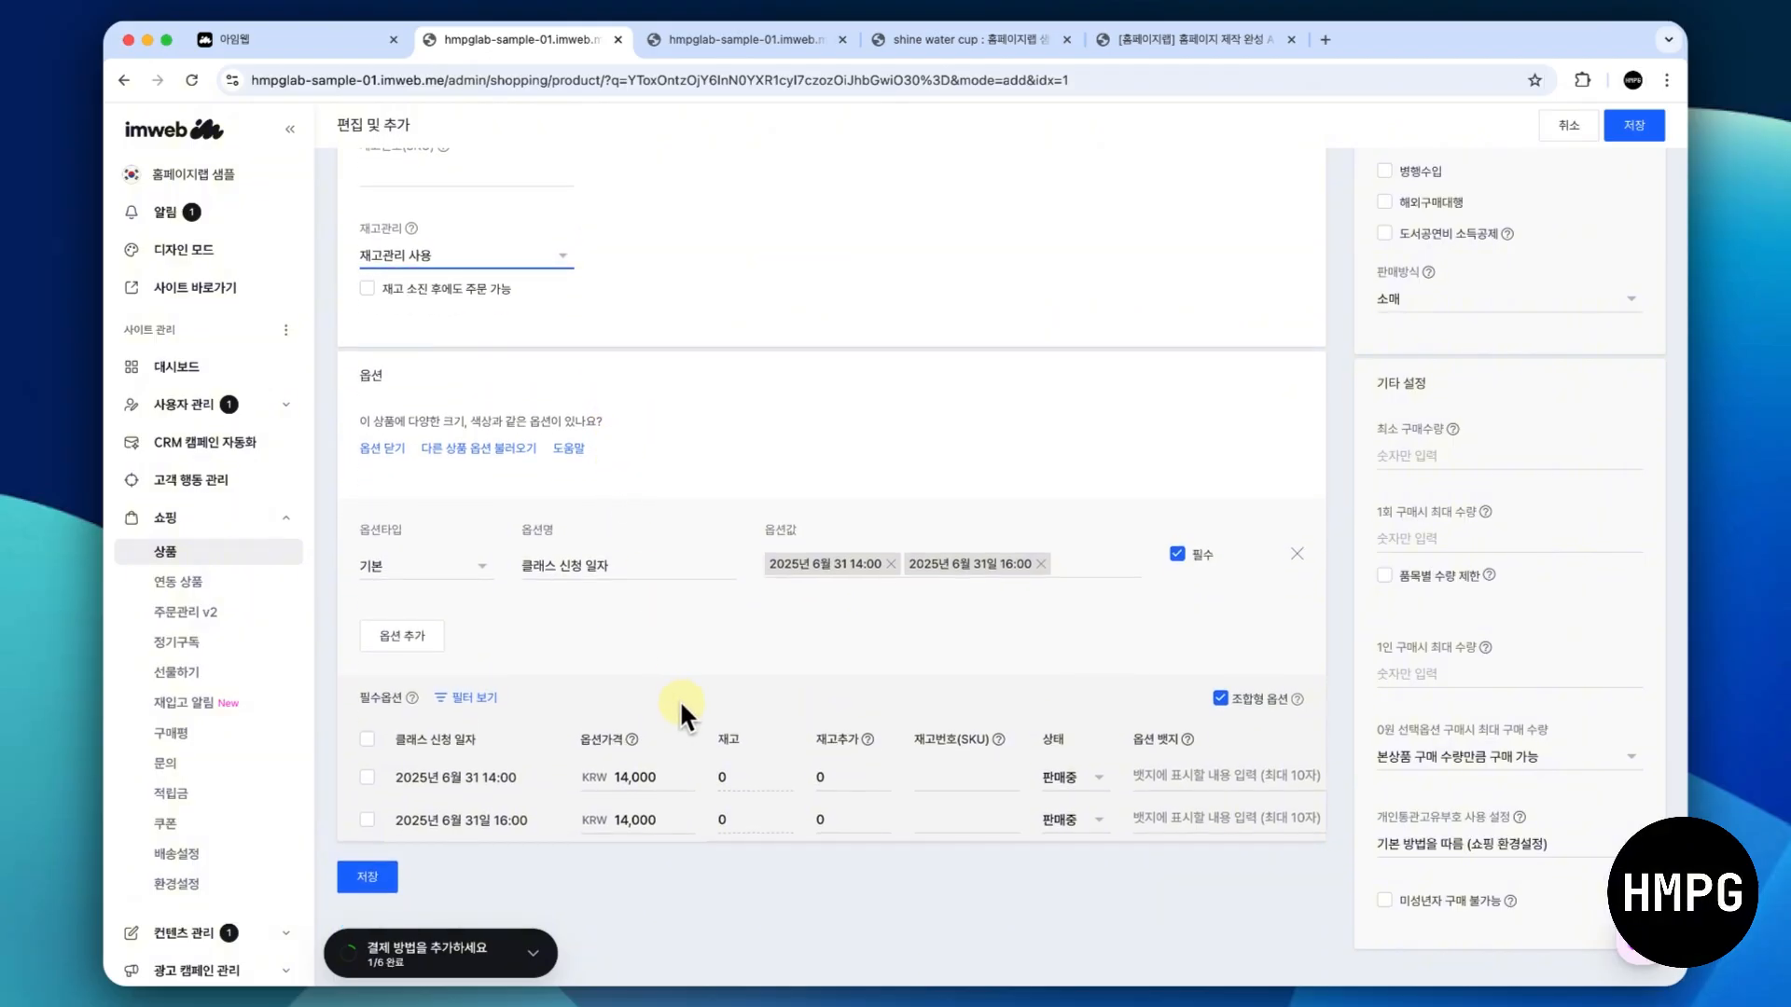
pyautogui.click(846, 771)
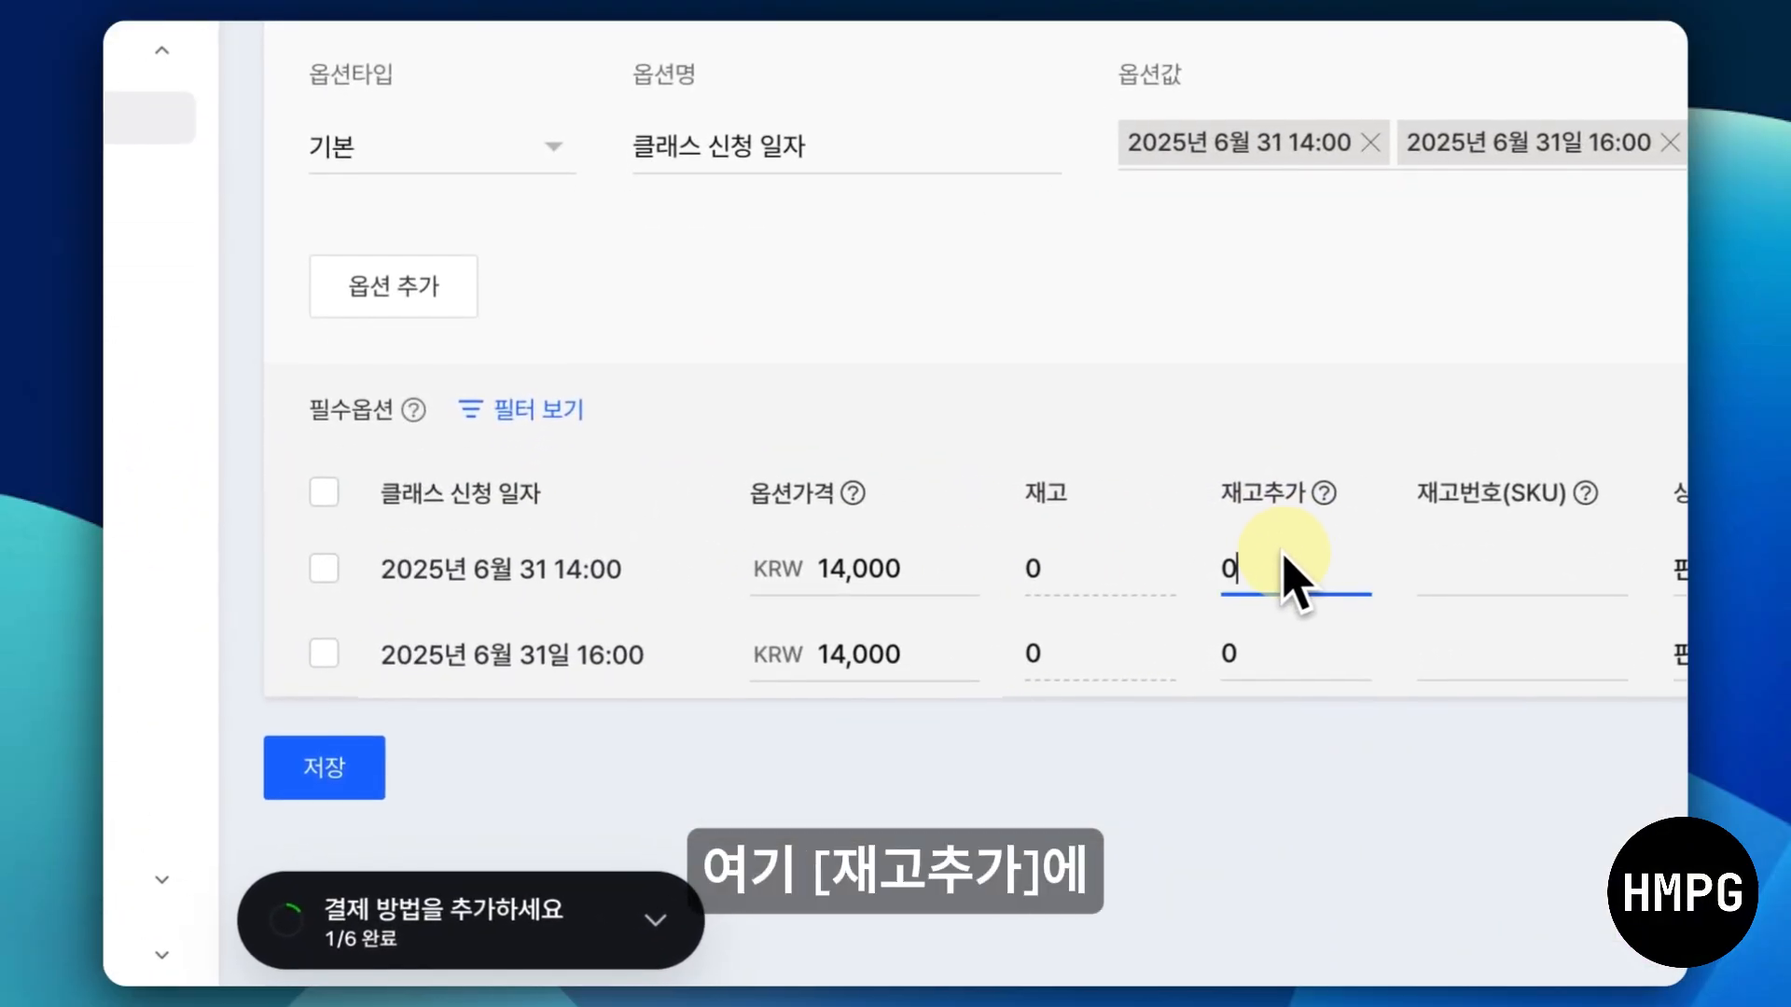
pyautogui.write('50')
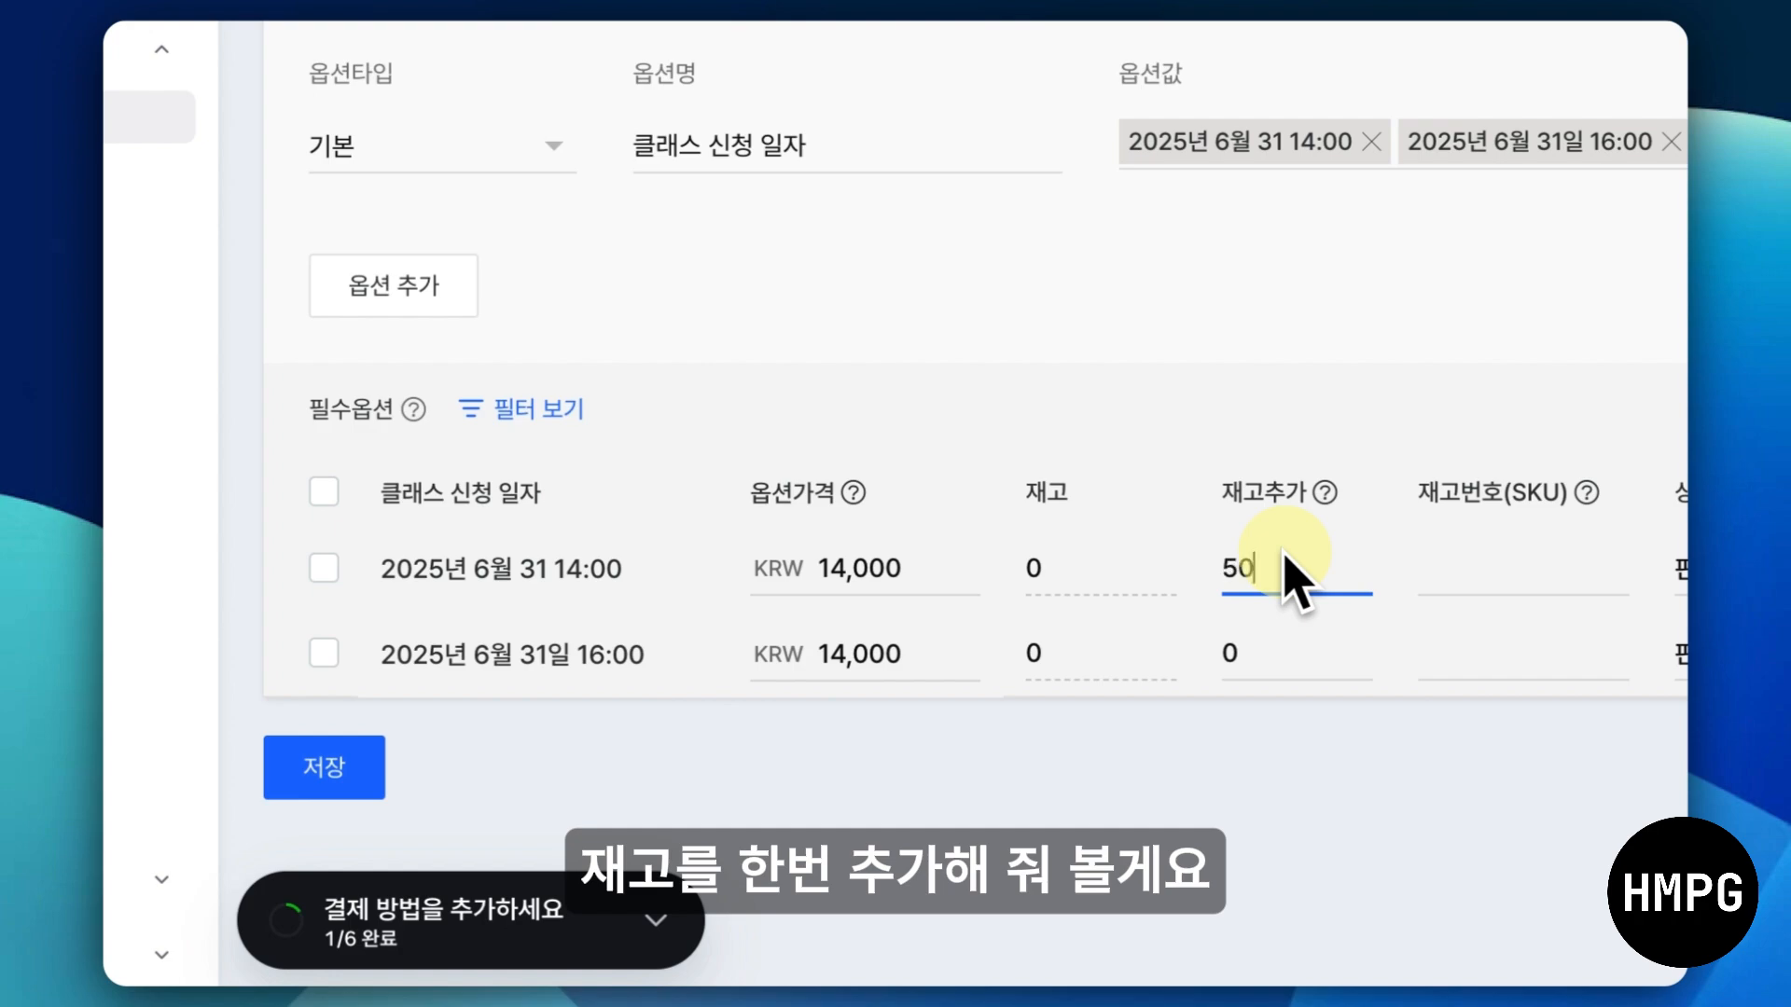
pyautogui.click(1280, 657)
pyautogui.write('50')
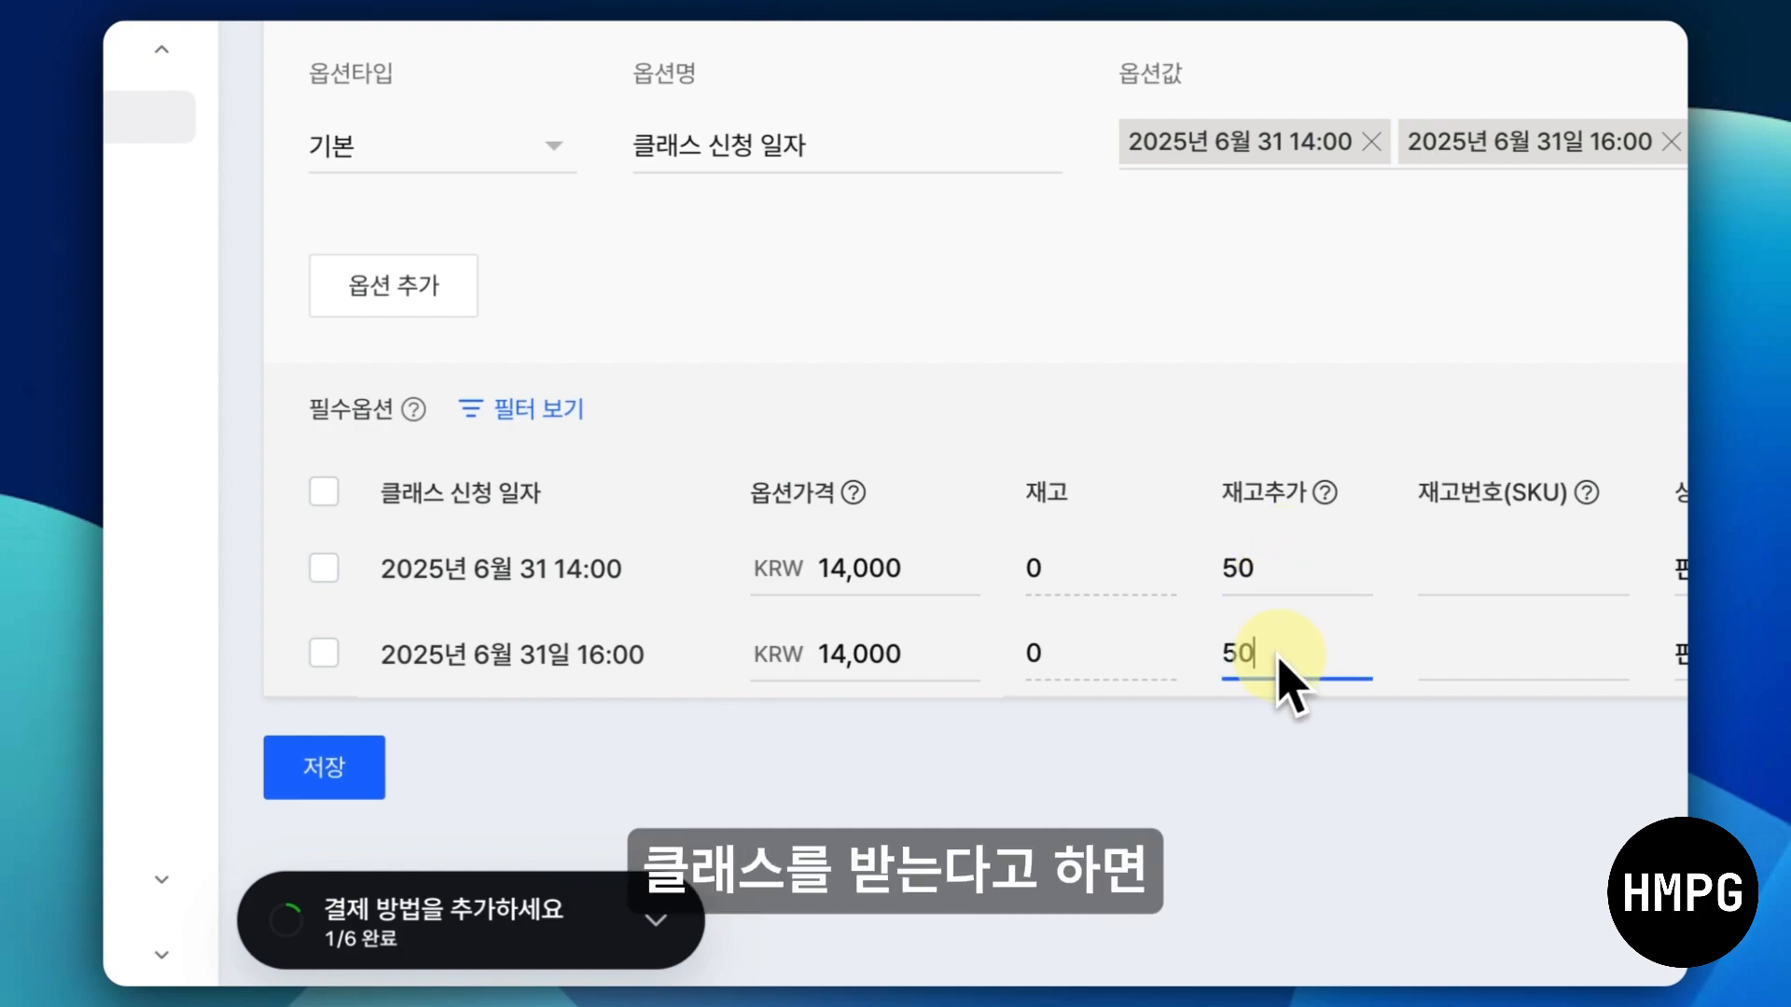
pyautogui.click(1166, 737)
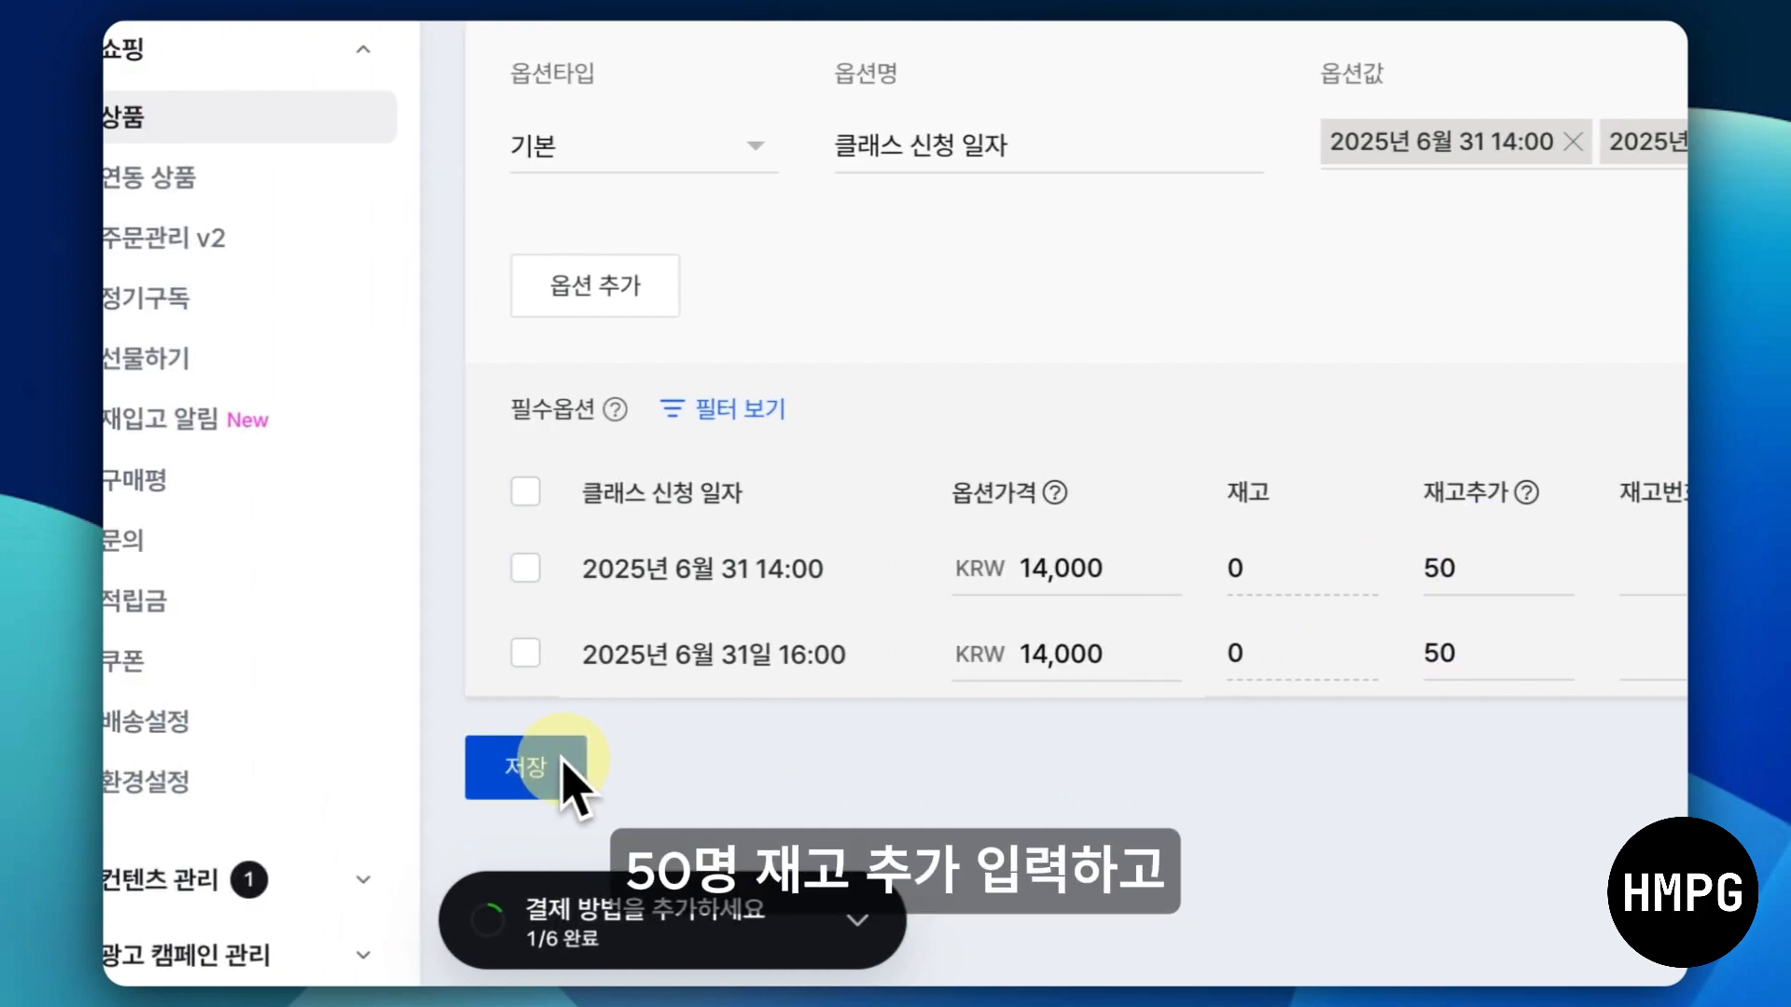
pyautogui.click(354, 775)
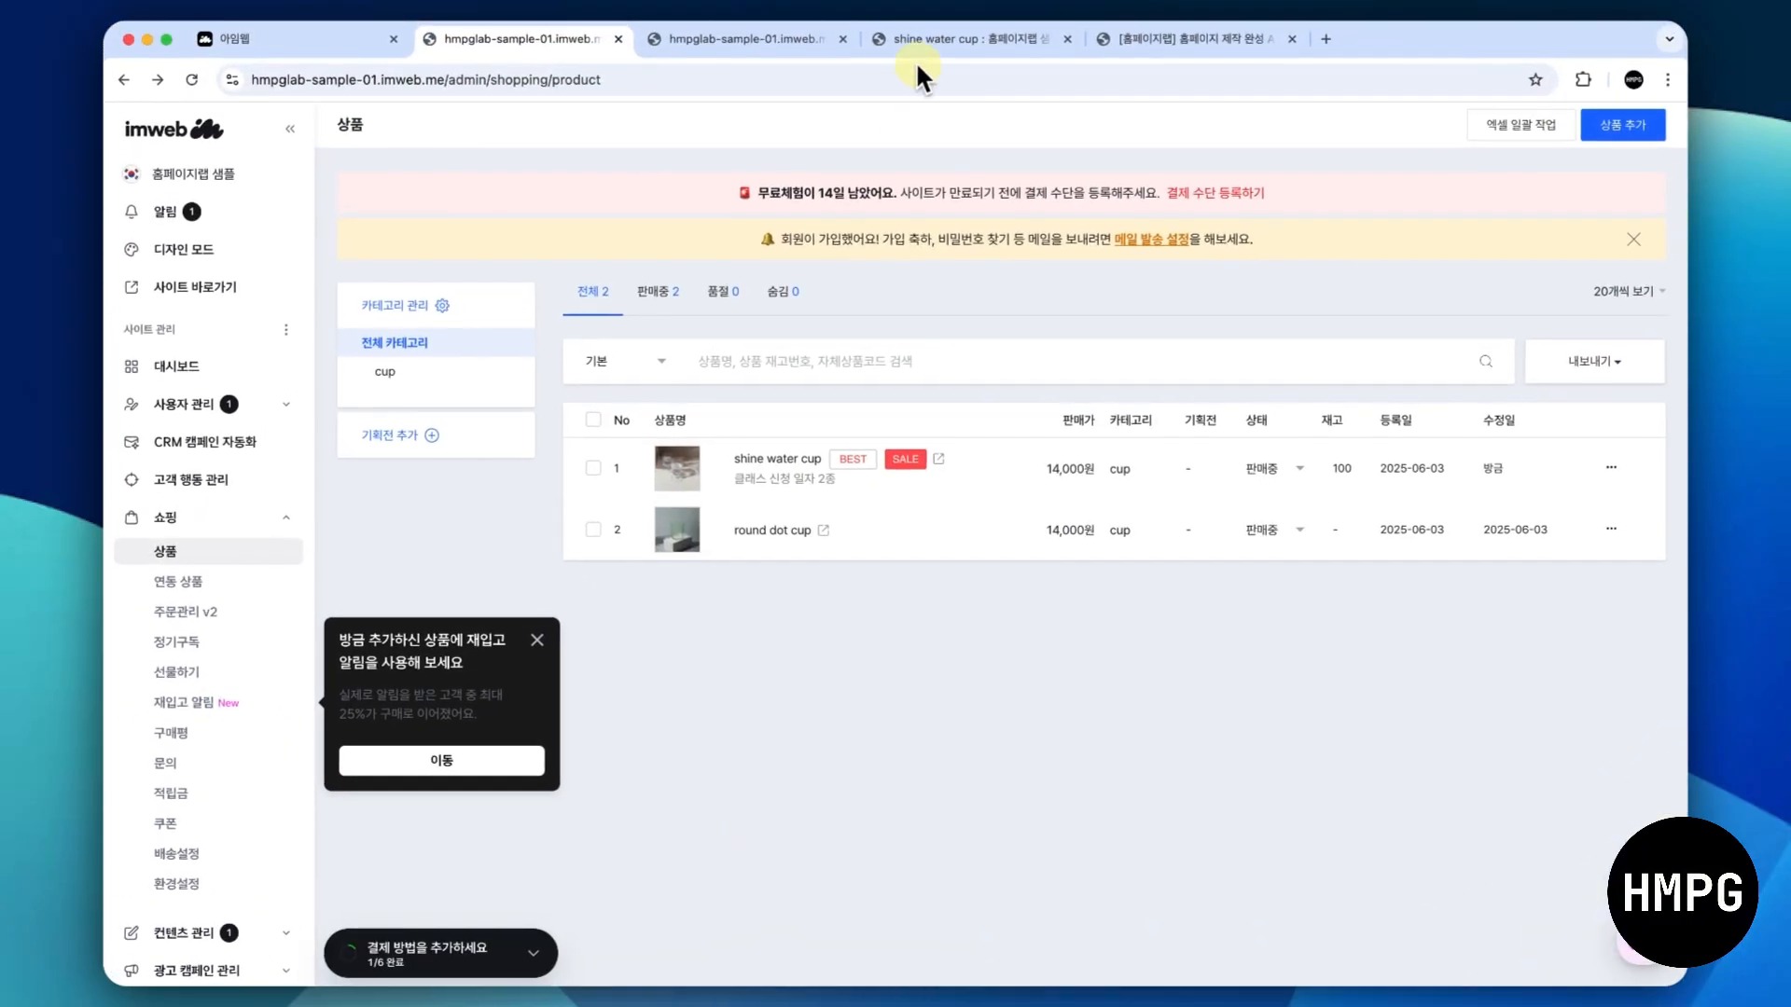
# - Reload the shine water cup preview page and check the choices offered under 클래스 신청 일자
pyautogui.click(921, 41)
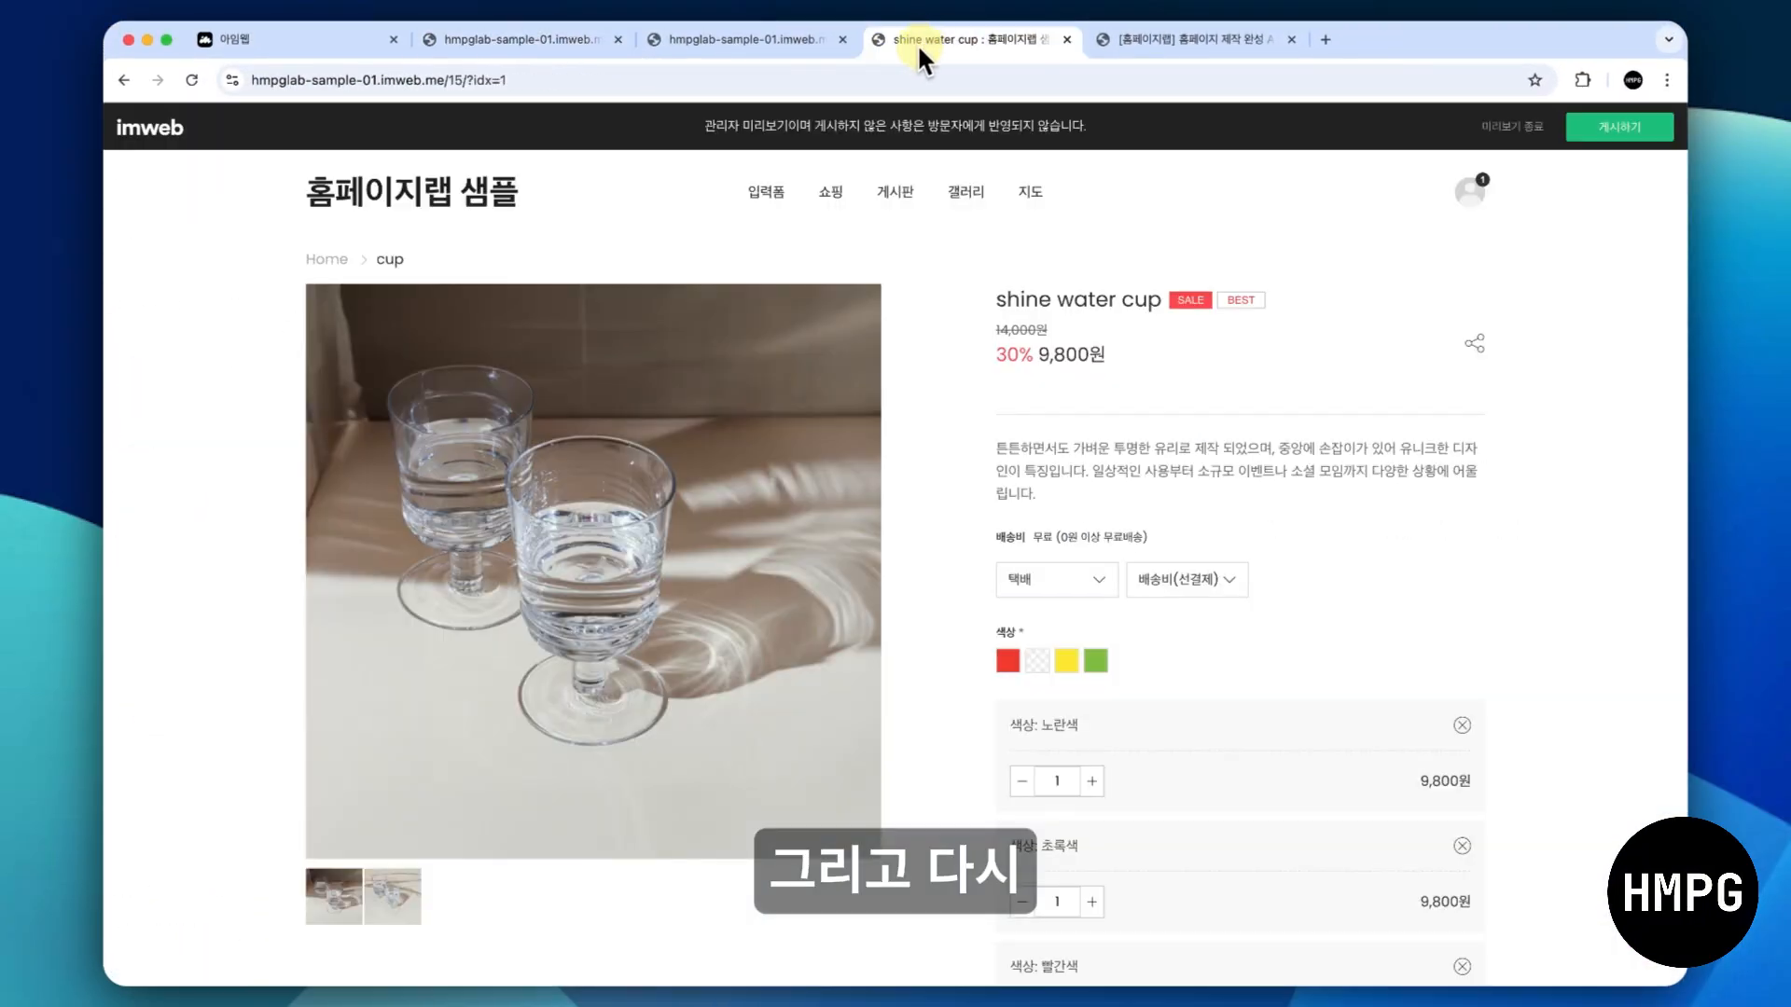
pyautogui.click(191, 79)
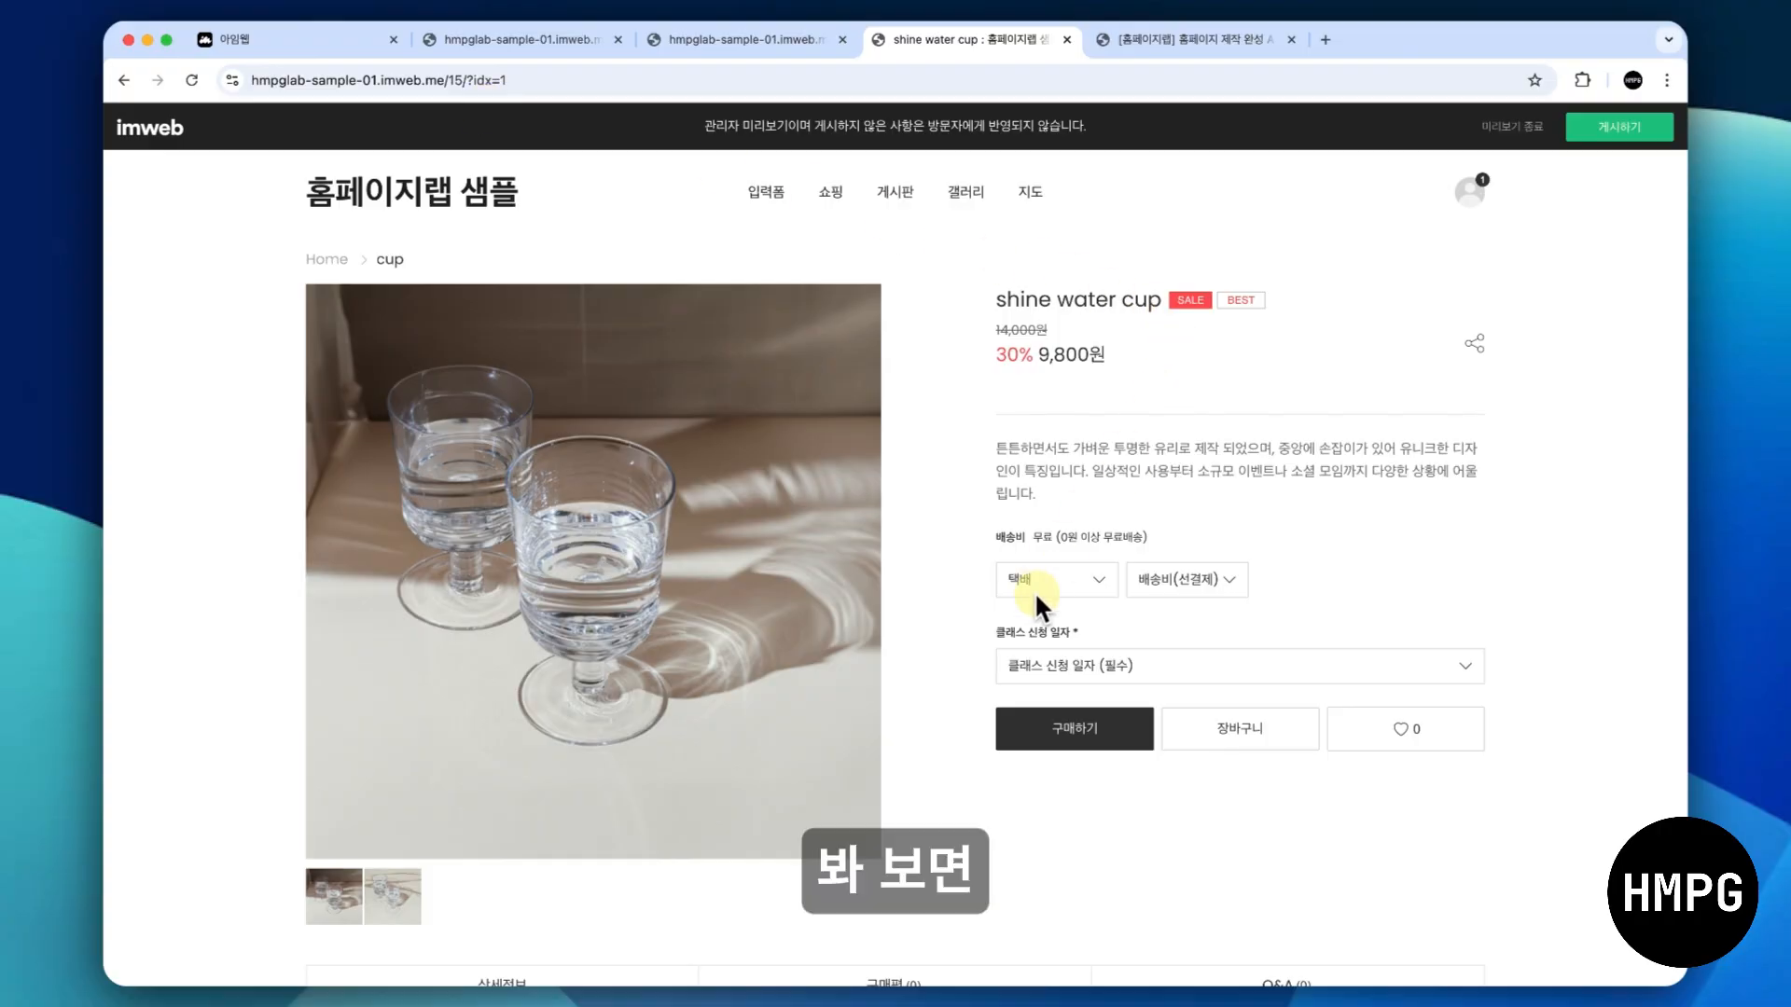
pyautogui.click(1138, 664)
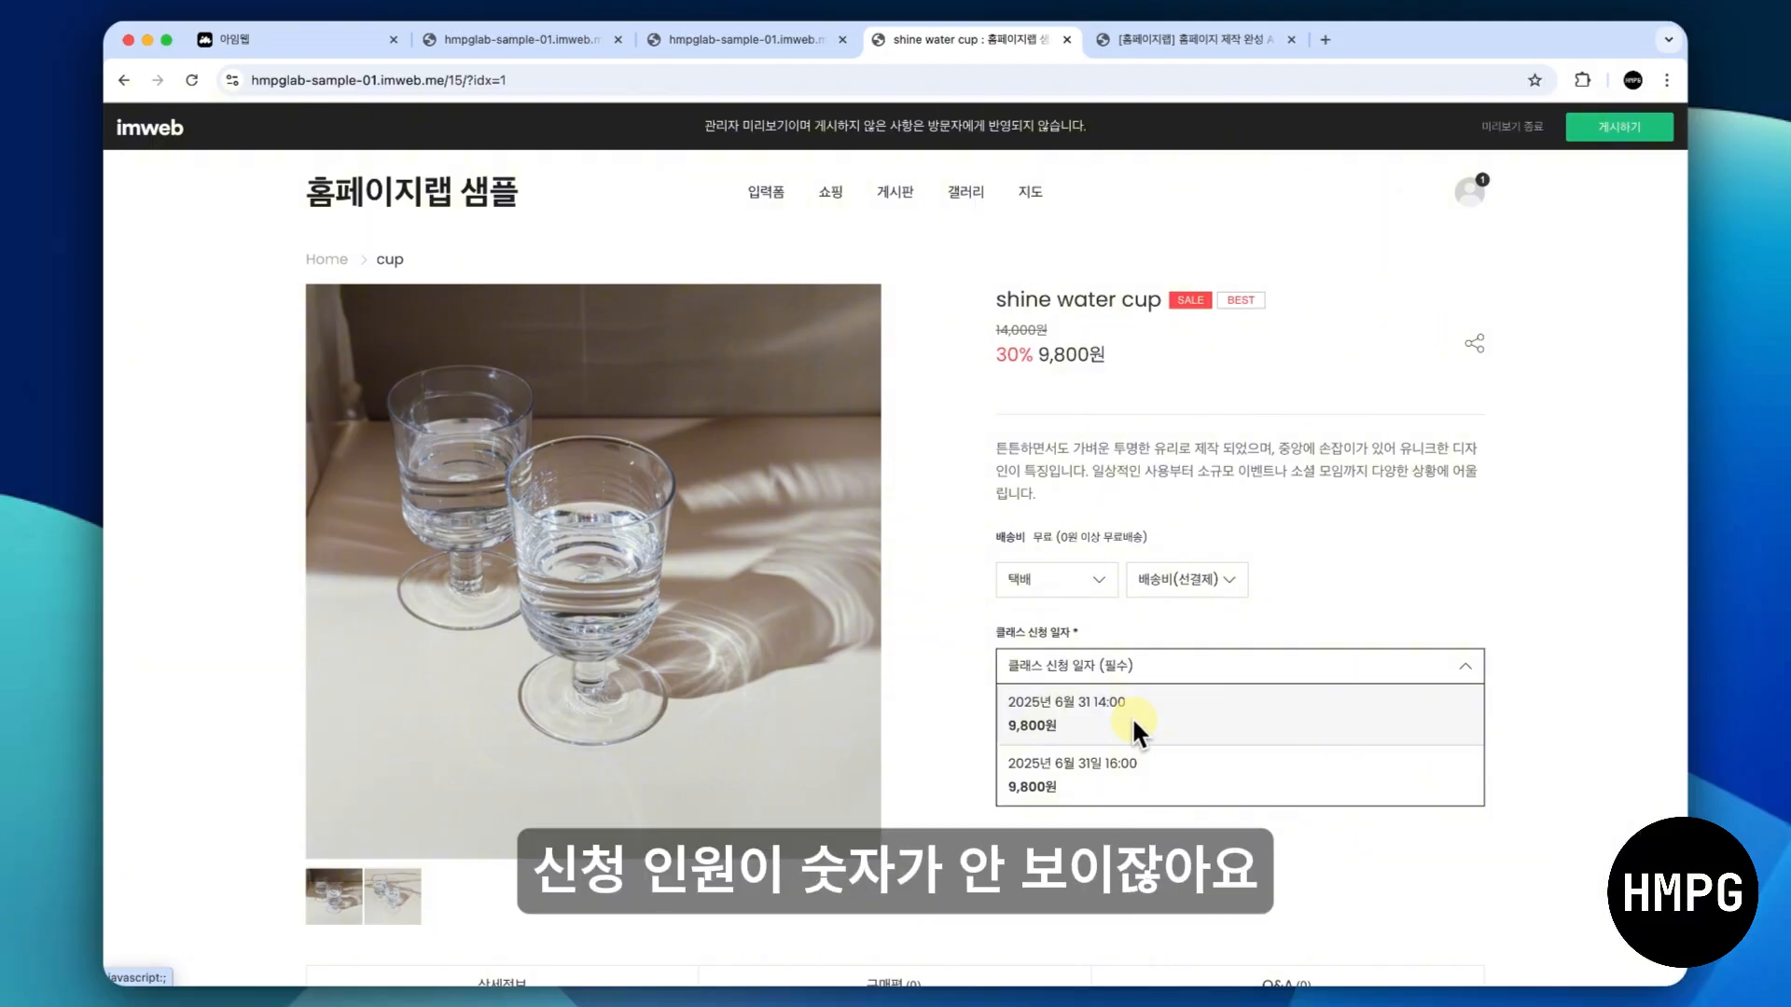
# - Switch to design mode and open the global 상품 상세페이지 for editing
pyautogui.click(734, 43)
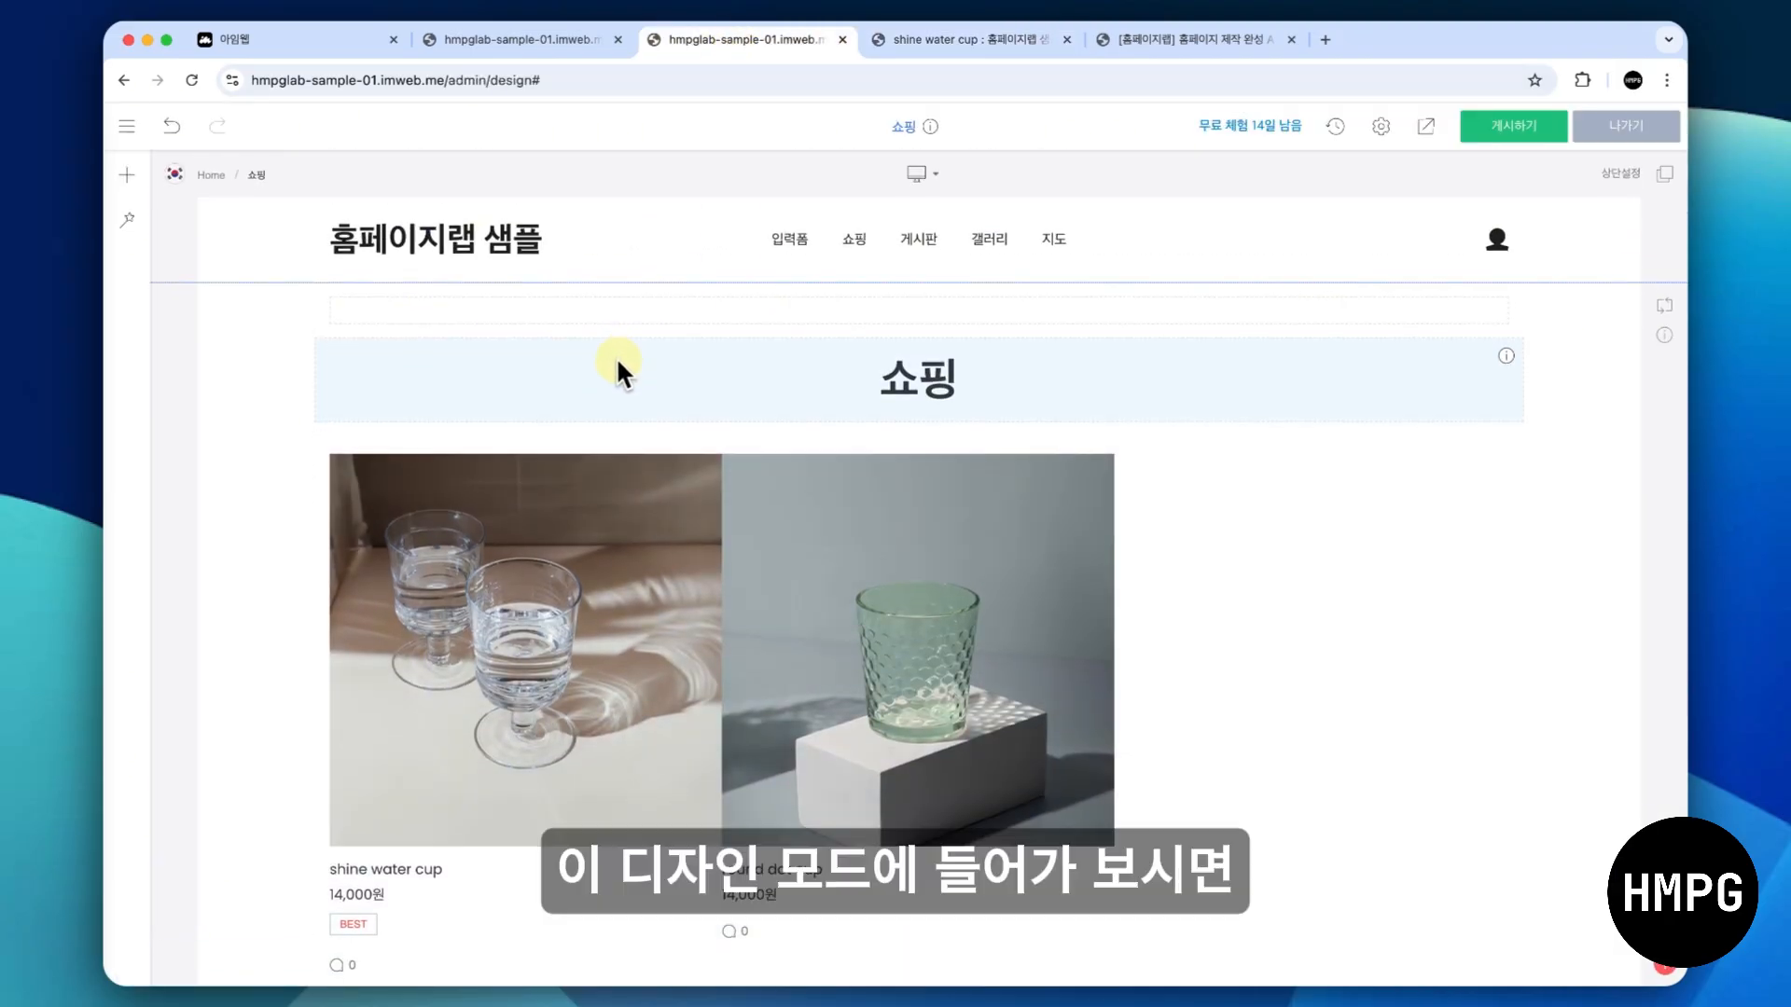
pyautogui.click(129, 128)
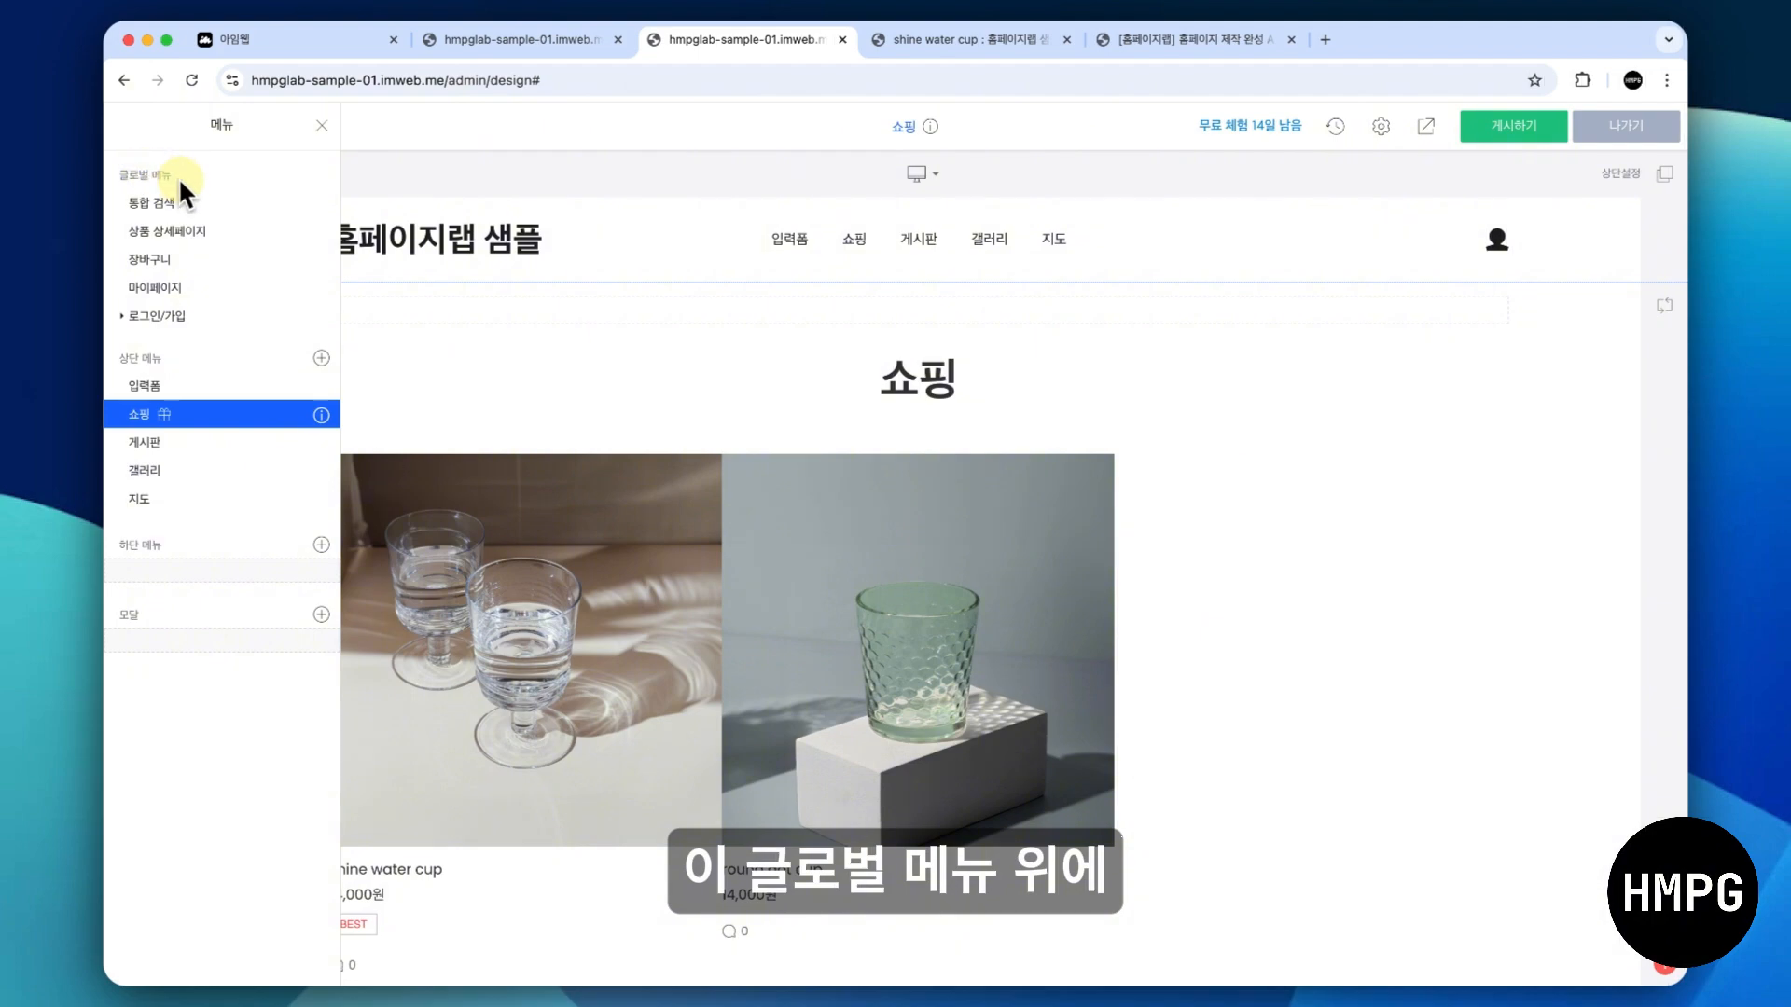
pyautogui.click(243, 237)
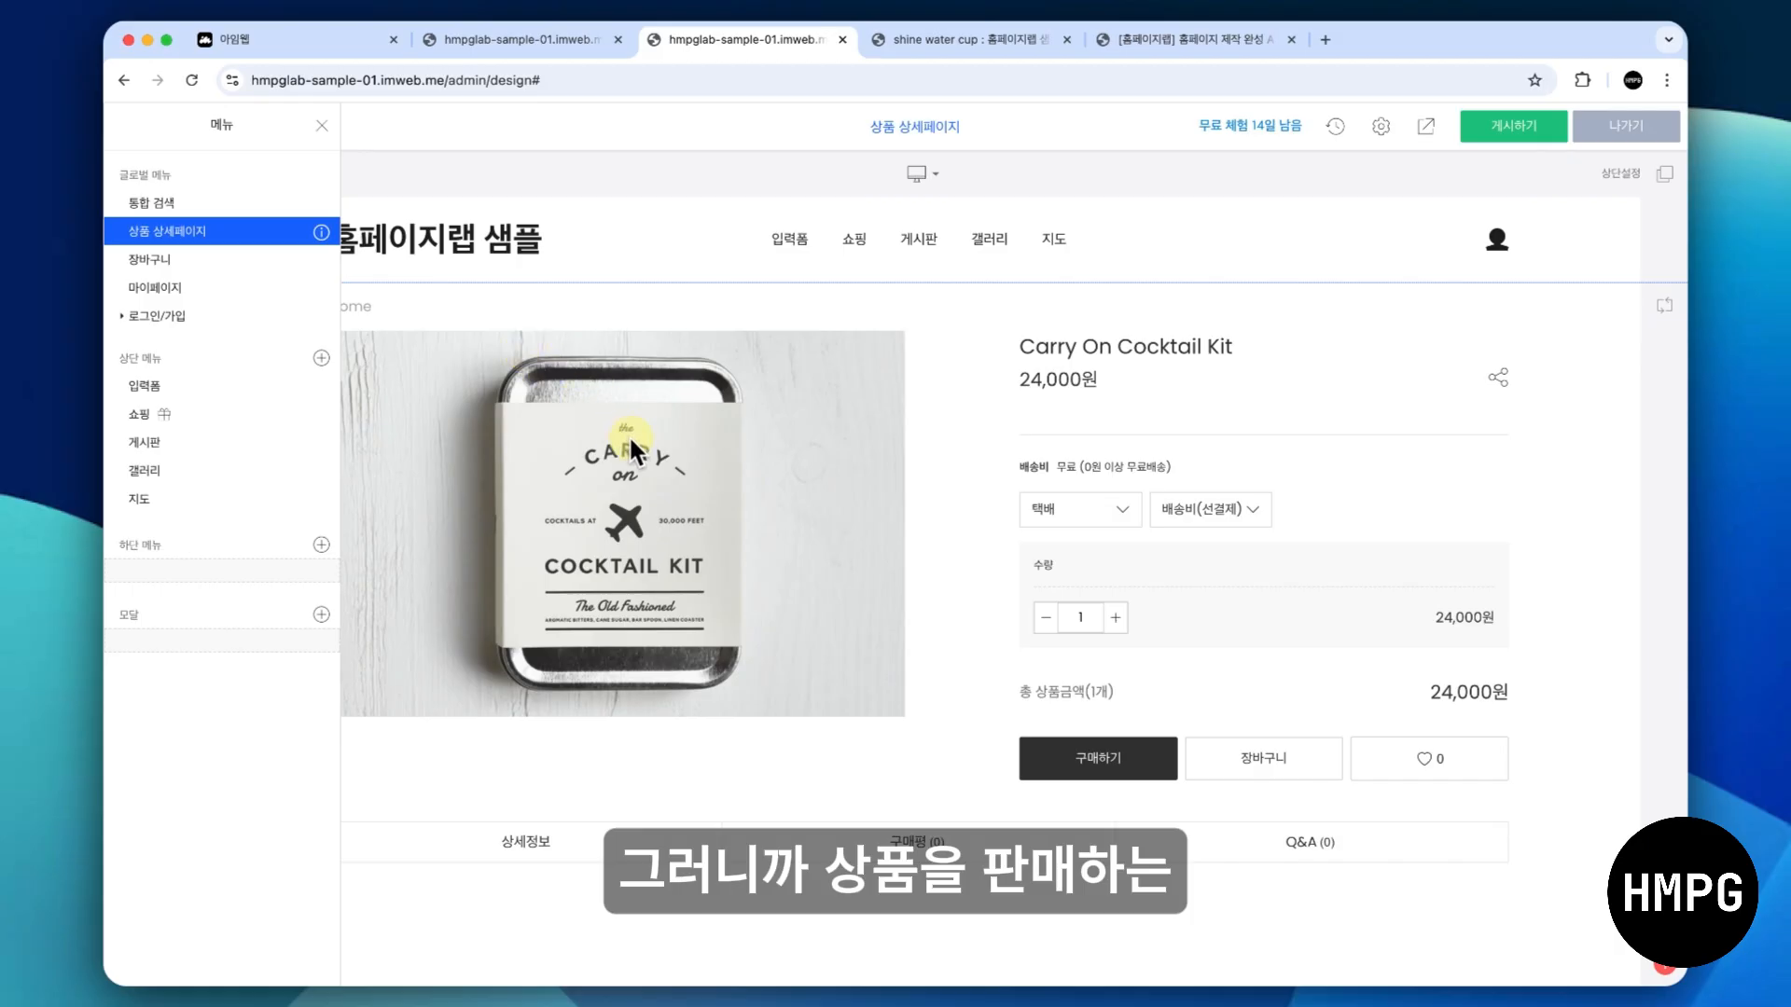
pyautogui.click(631, 437)
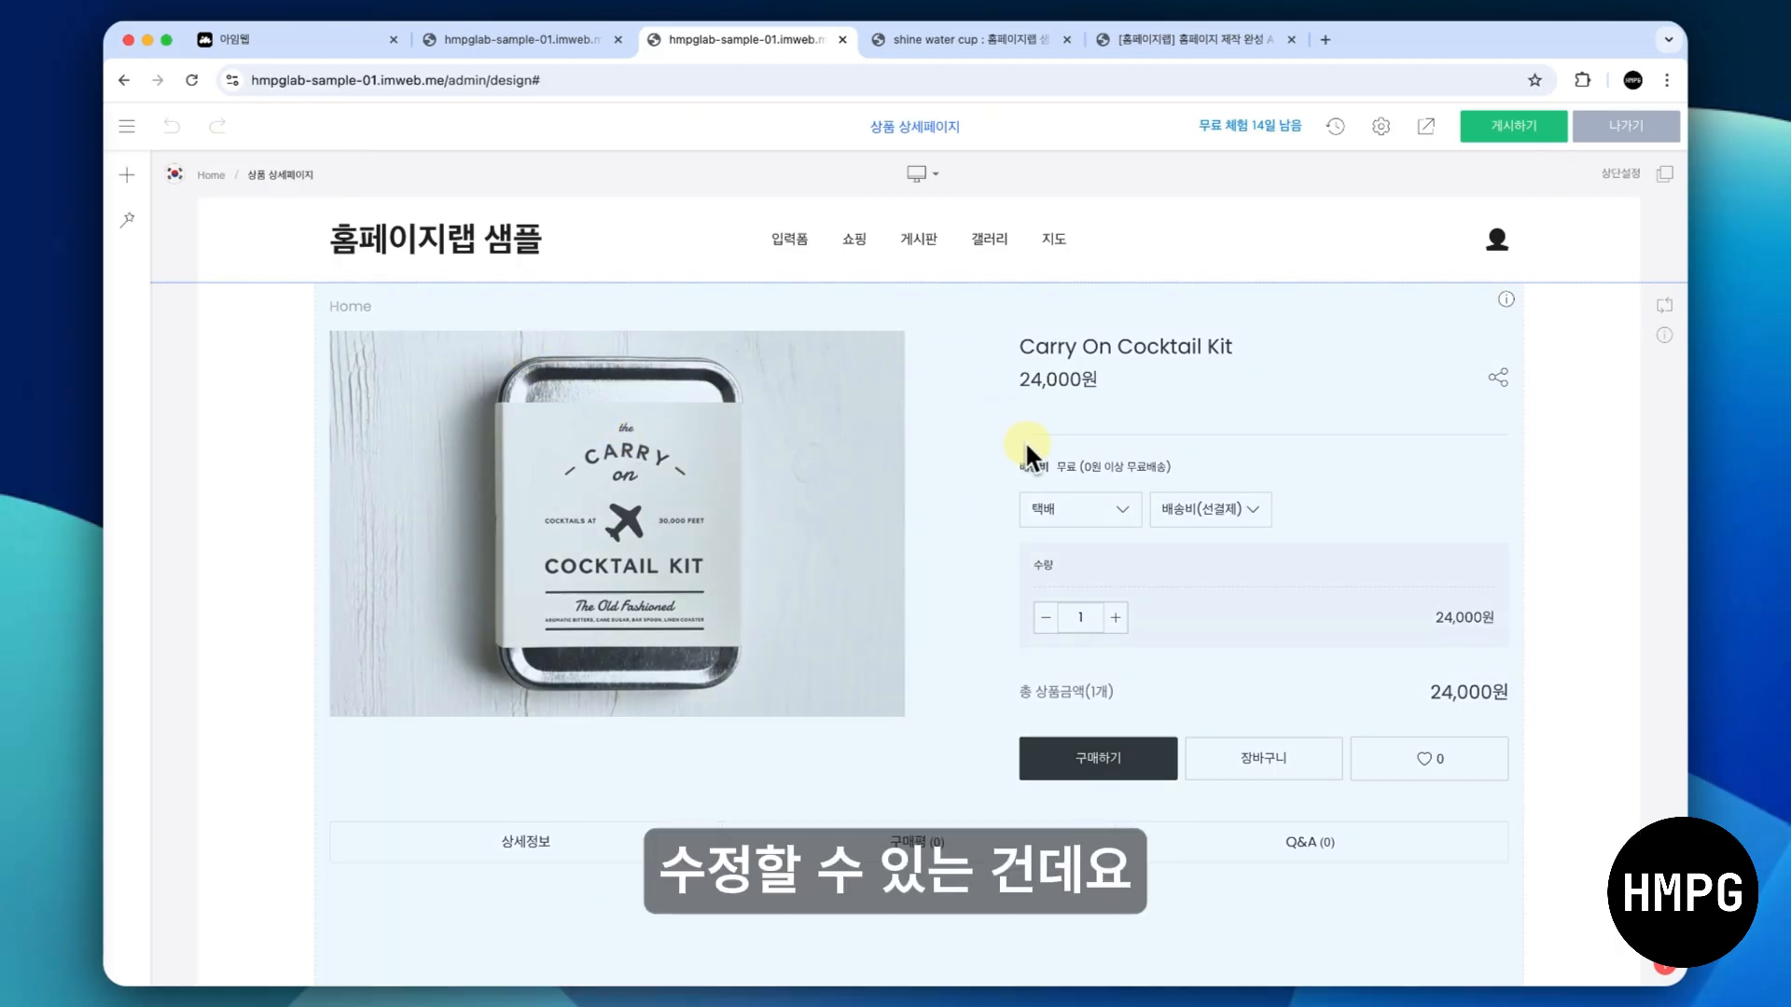
# - Enable 남은 재고 among the 표시항목 in the 상품 상세페이지 settings and close the dialog
pyautogui.scroll(-1, 1024, 440)
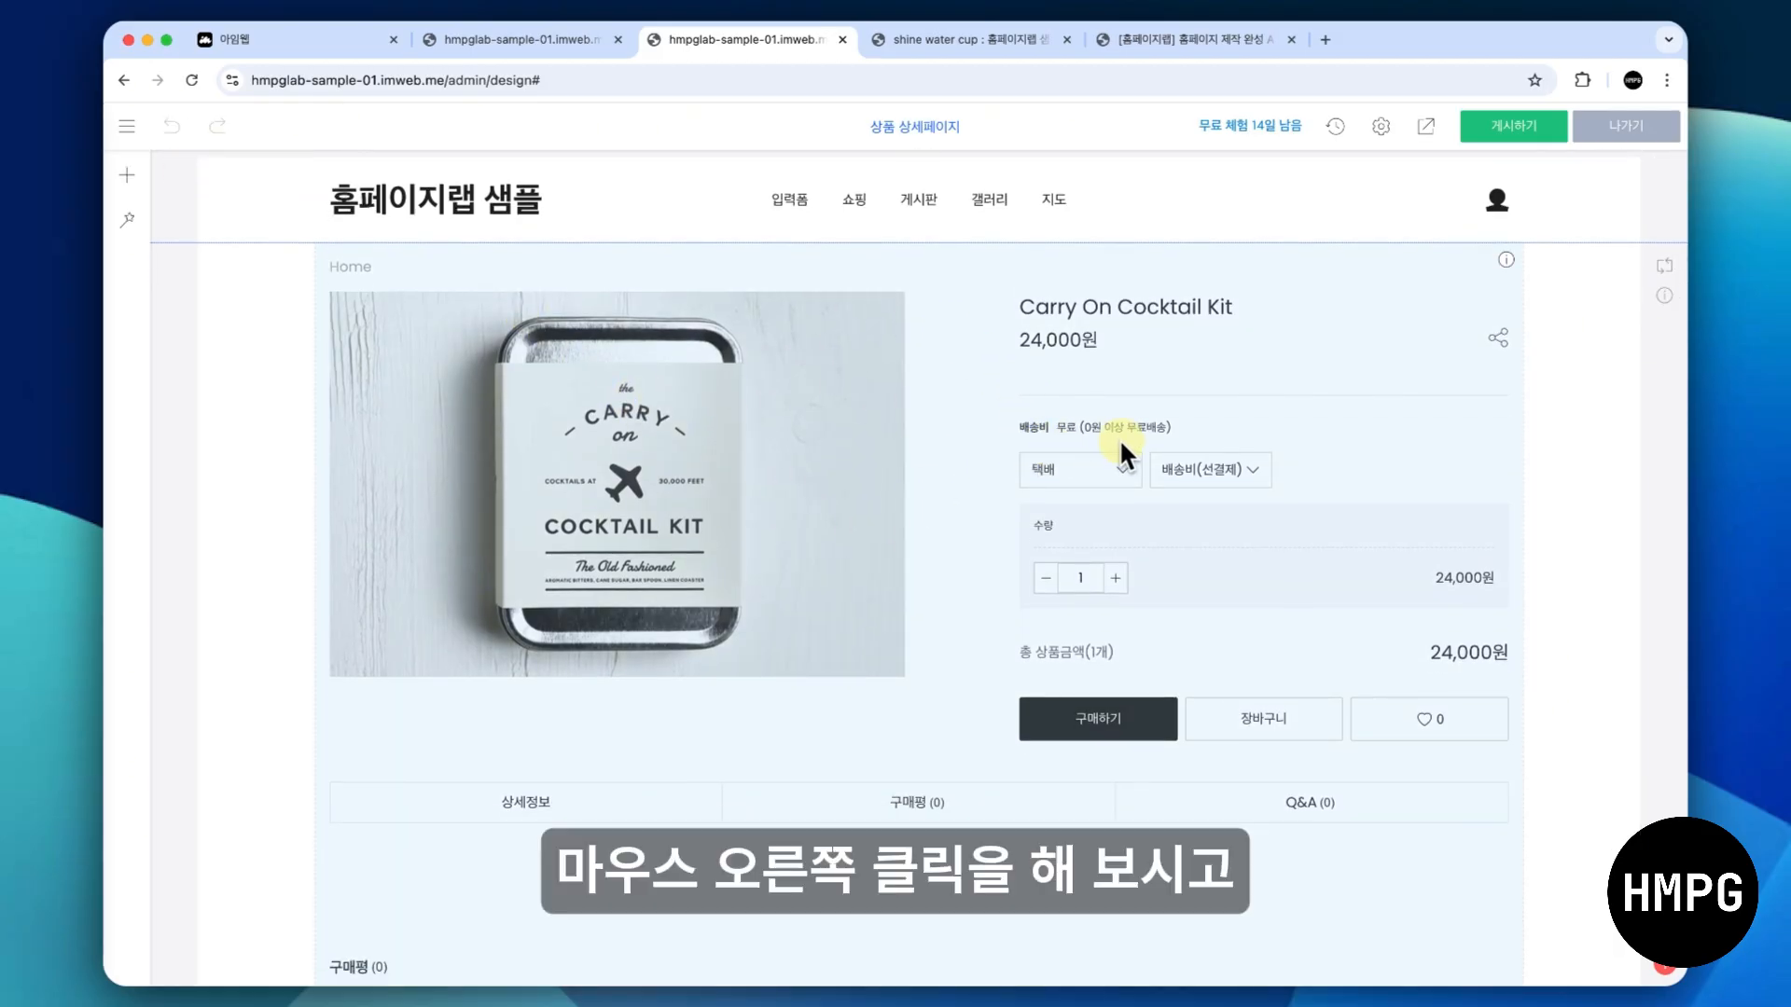
pyautogui.rightClick(1127, 436)
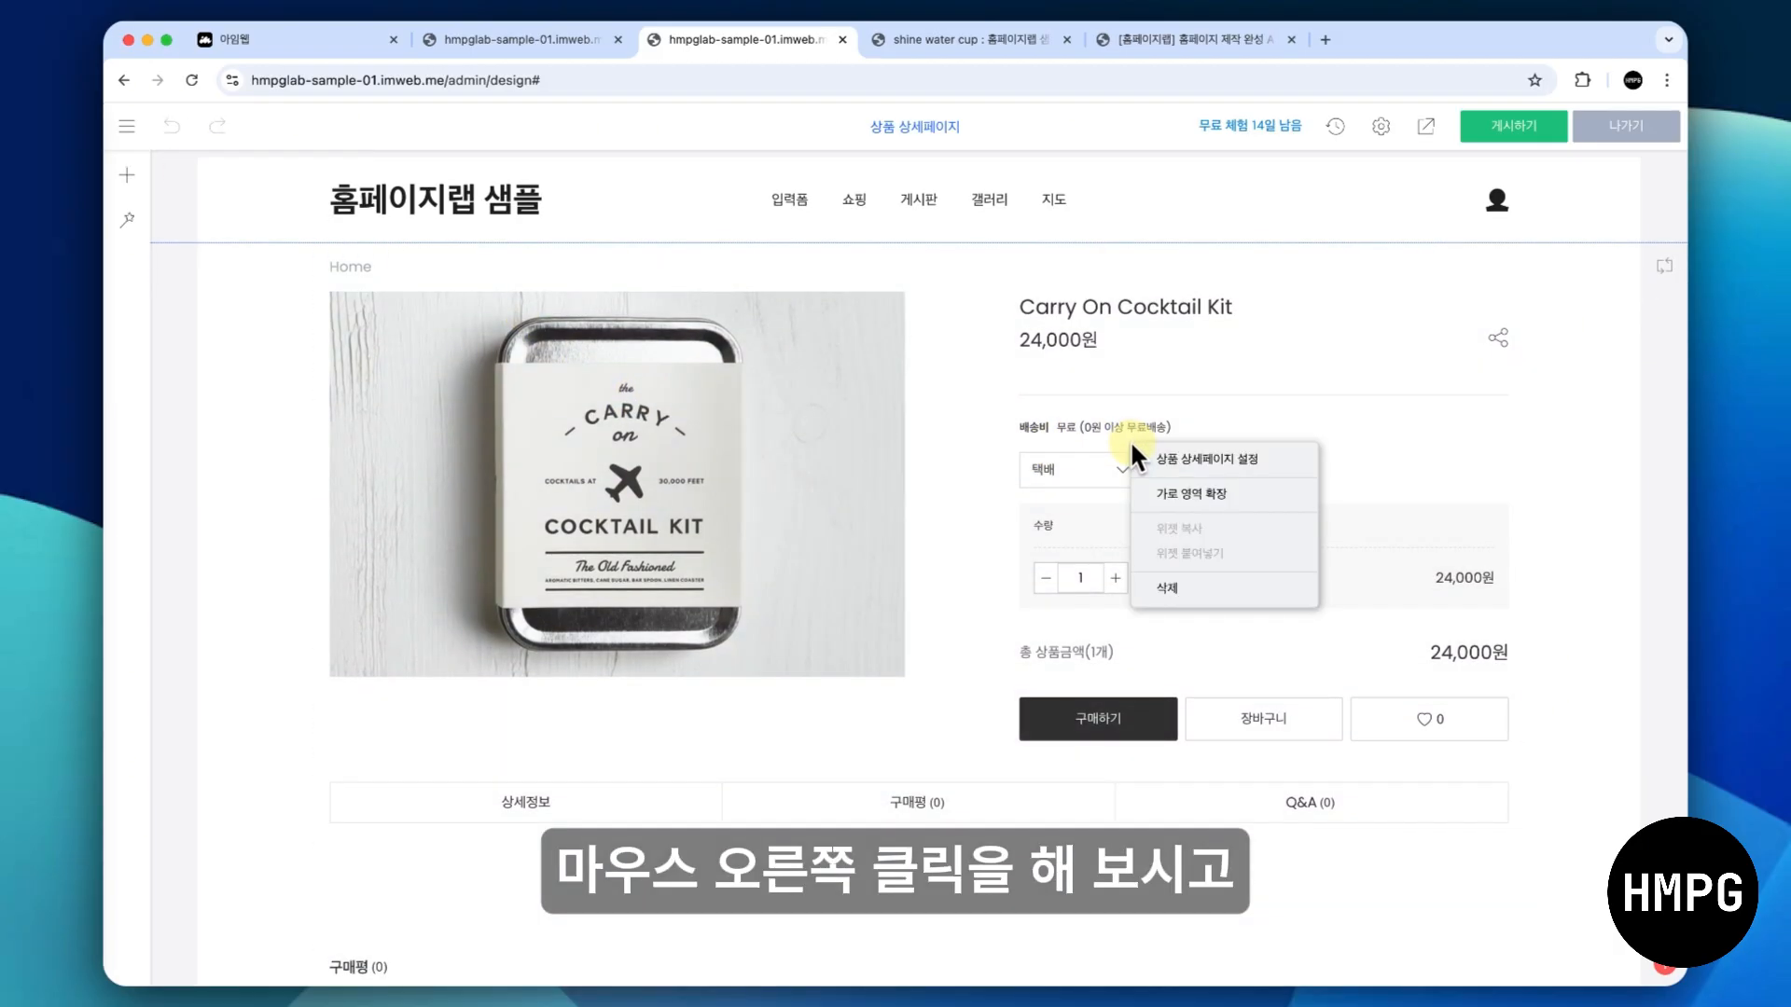
pyautogui.click(1179, 457)
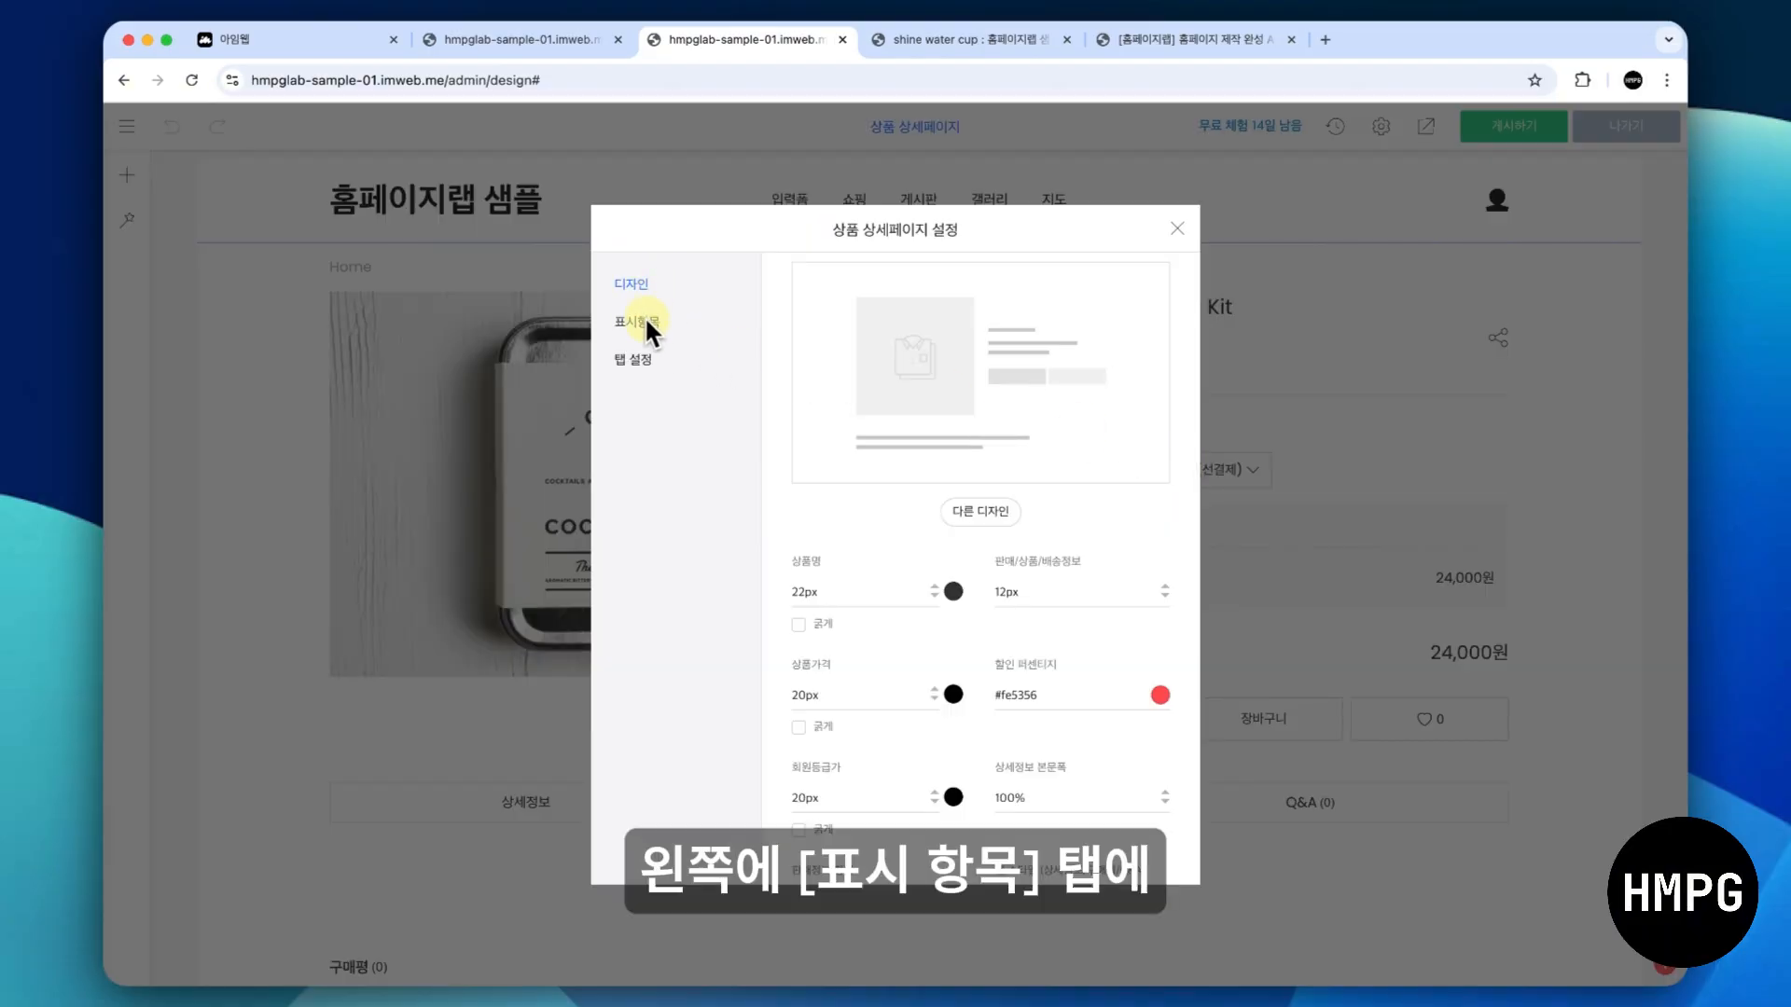
pyautogui.click(644, 319)
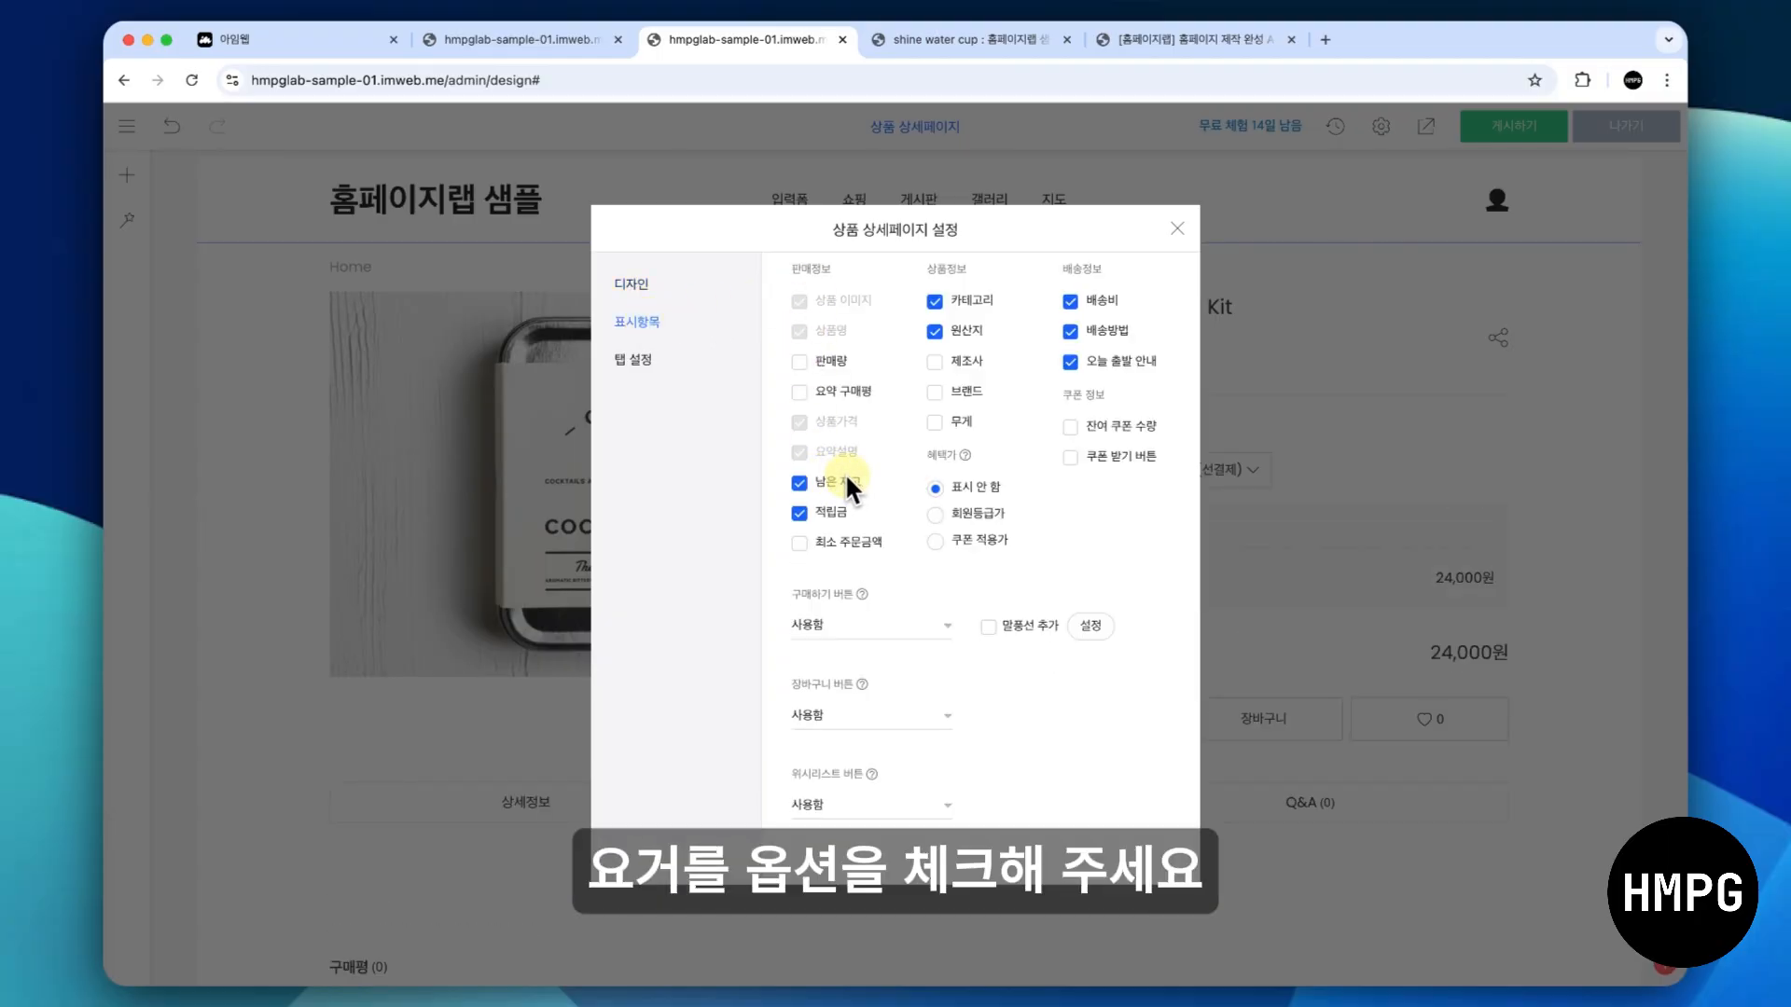
pyautogui.click(1177, 228)
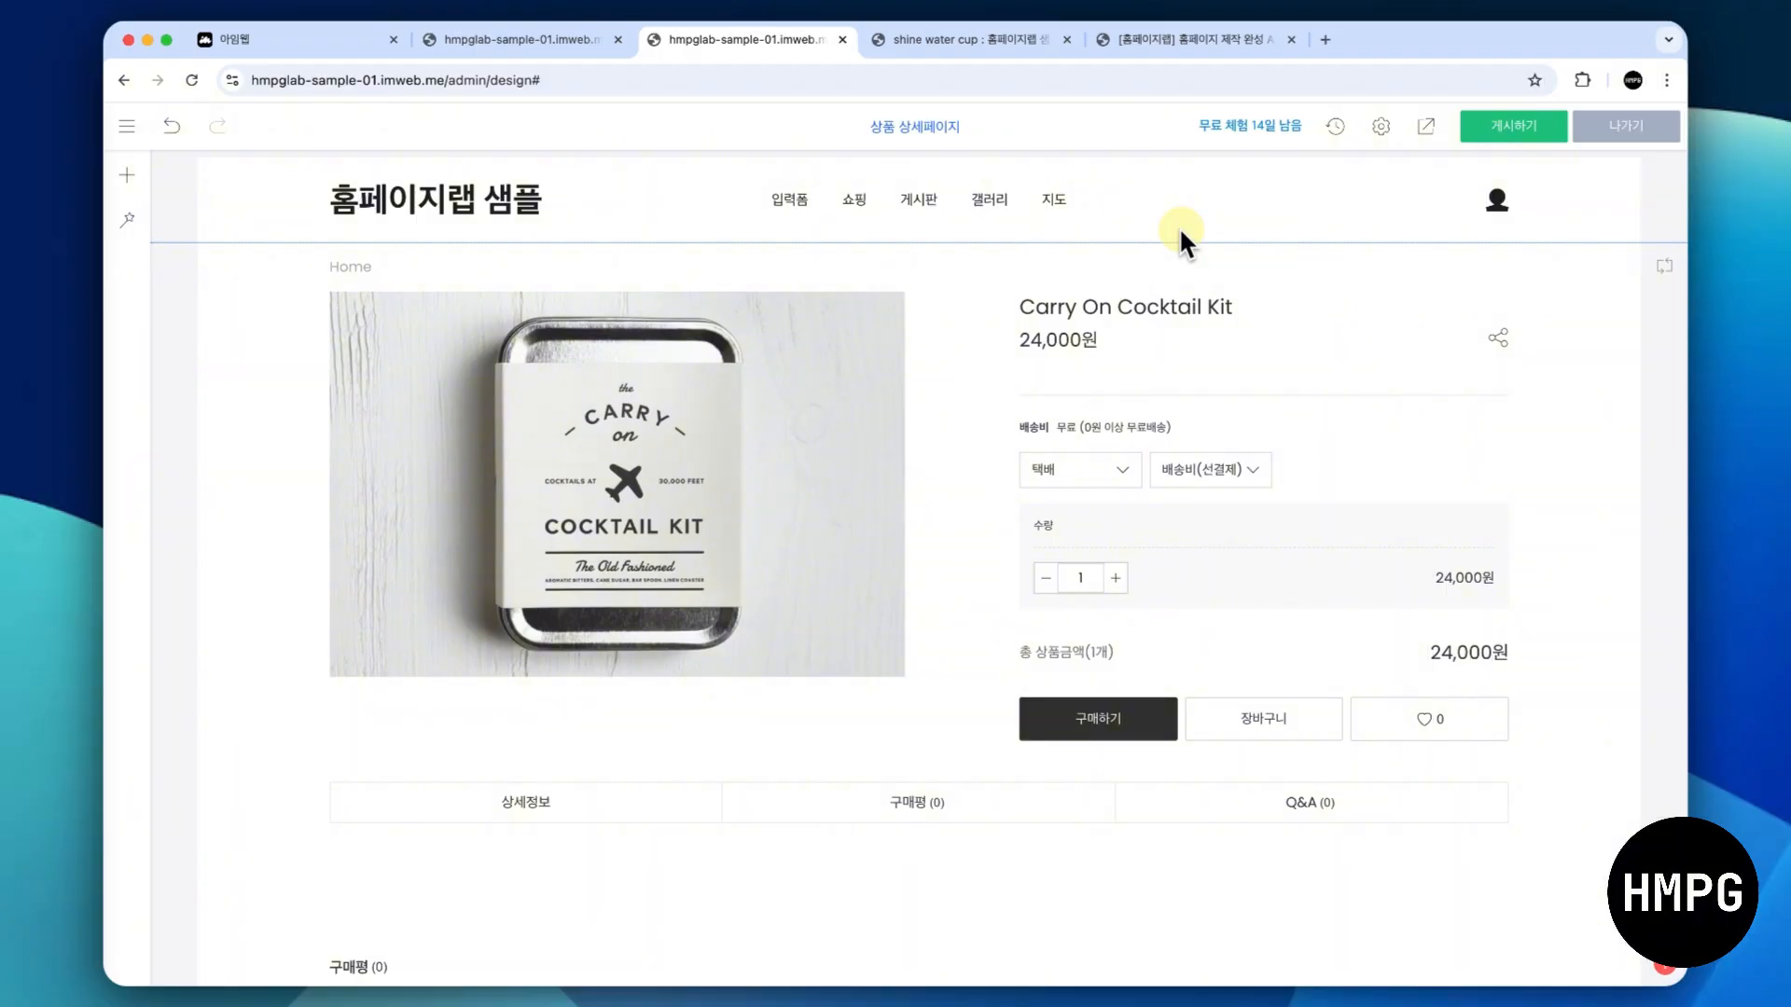
# - Preview the site and check the remaining stock shown in the shine water cup's 클래스 신청 일자 choices
pyautogui.click(1425, 125)
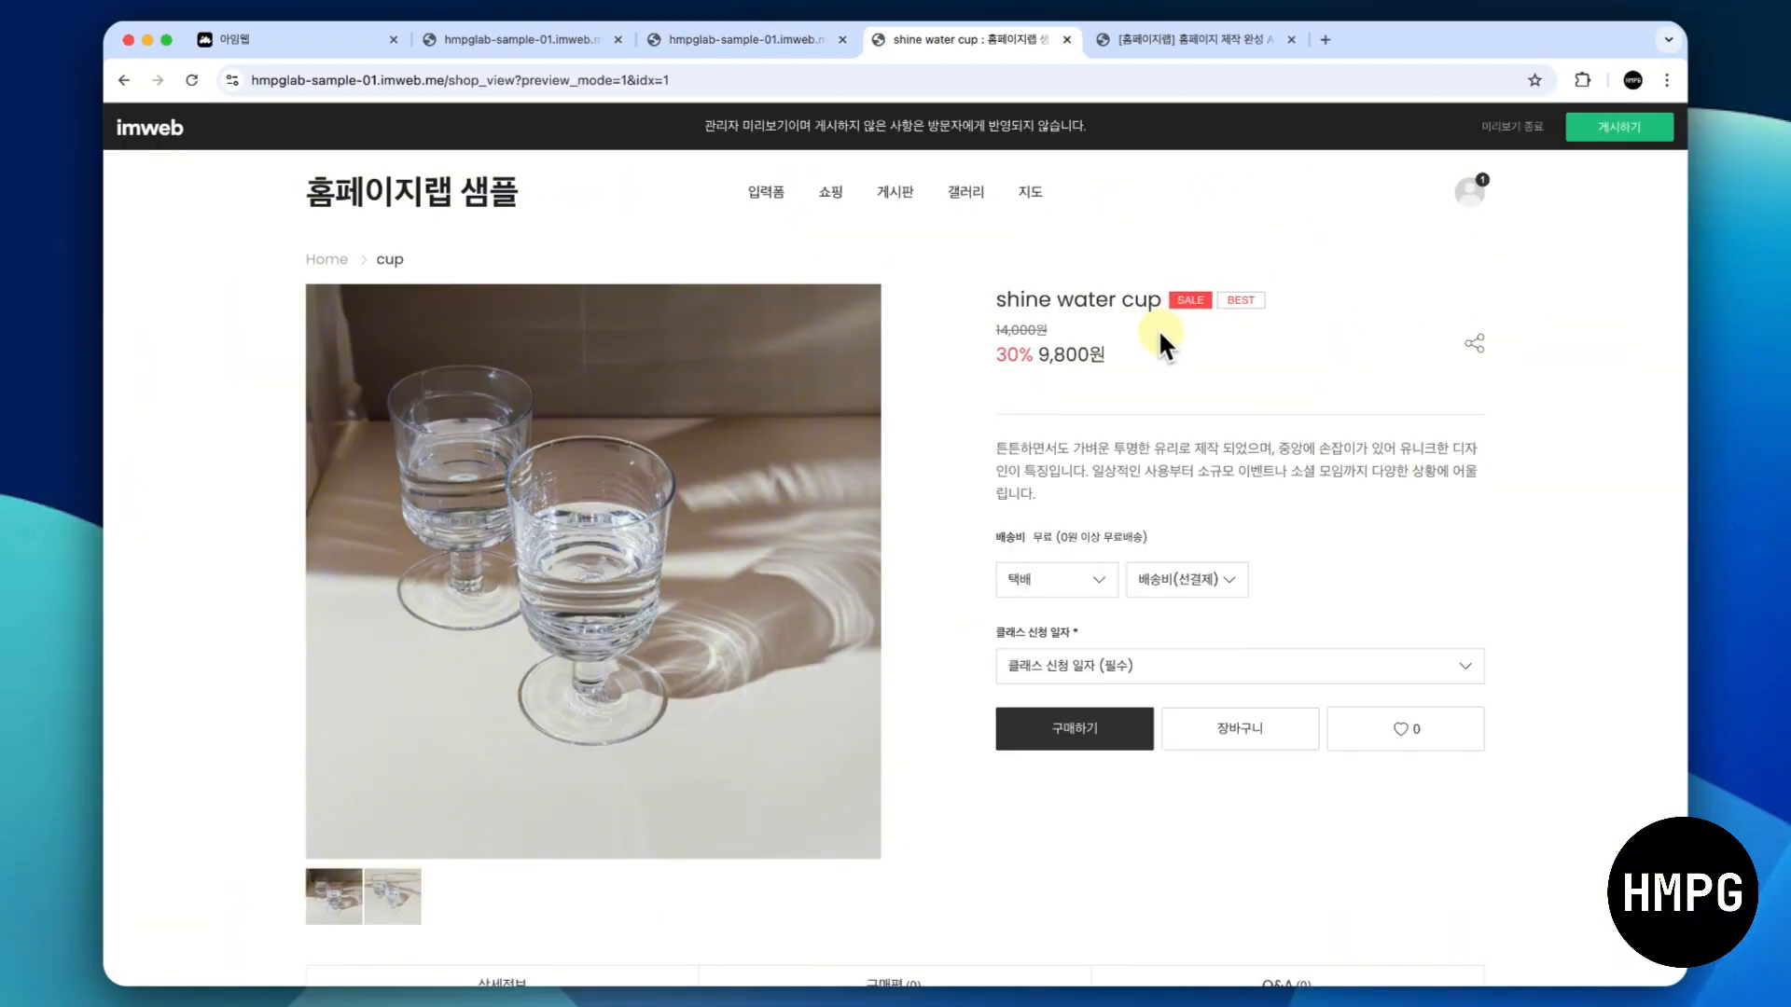
pyautogui.click(1116, 664)
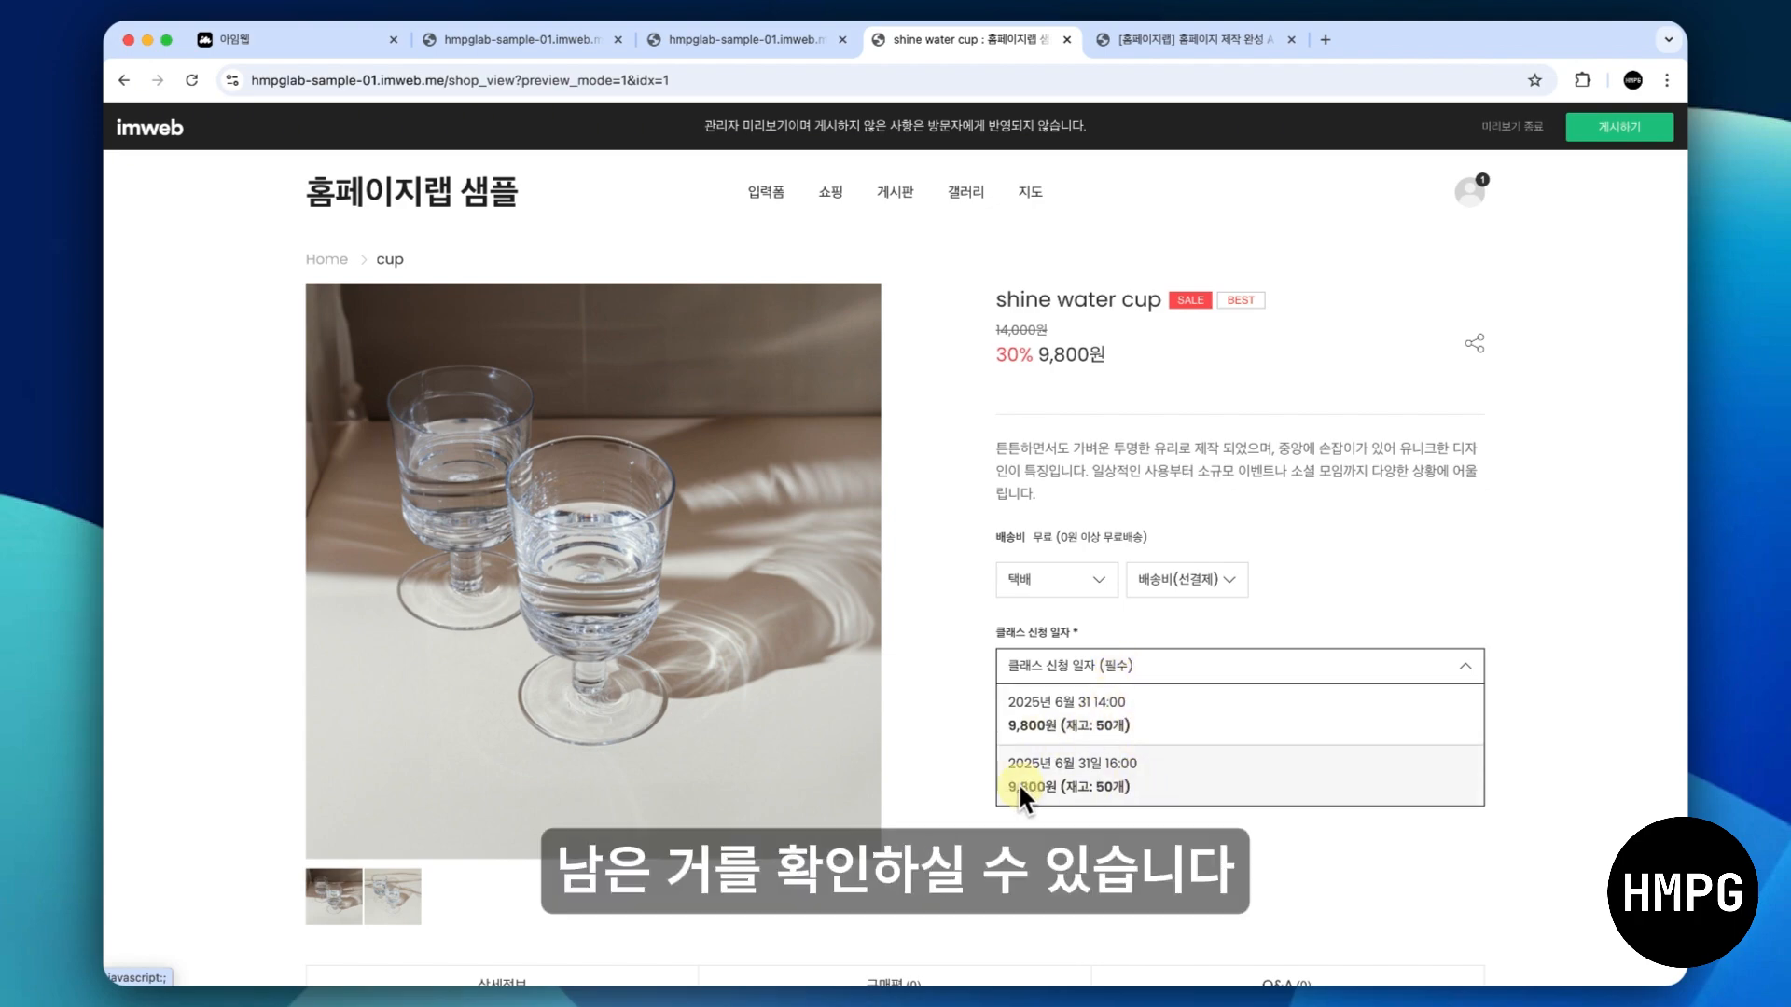
pyautogui.click(975, 613)
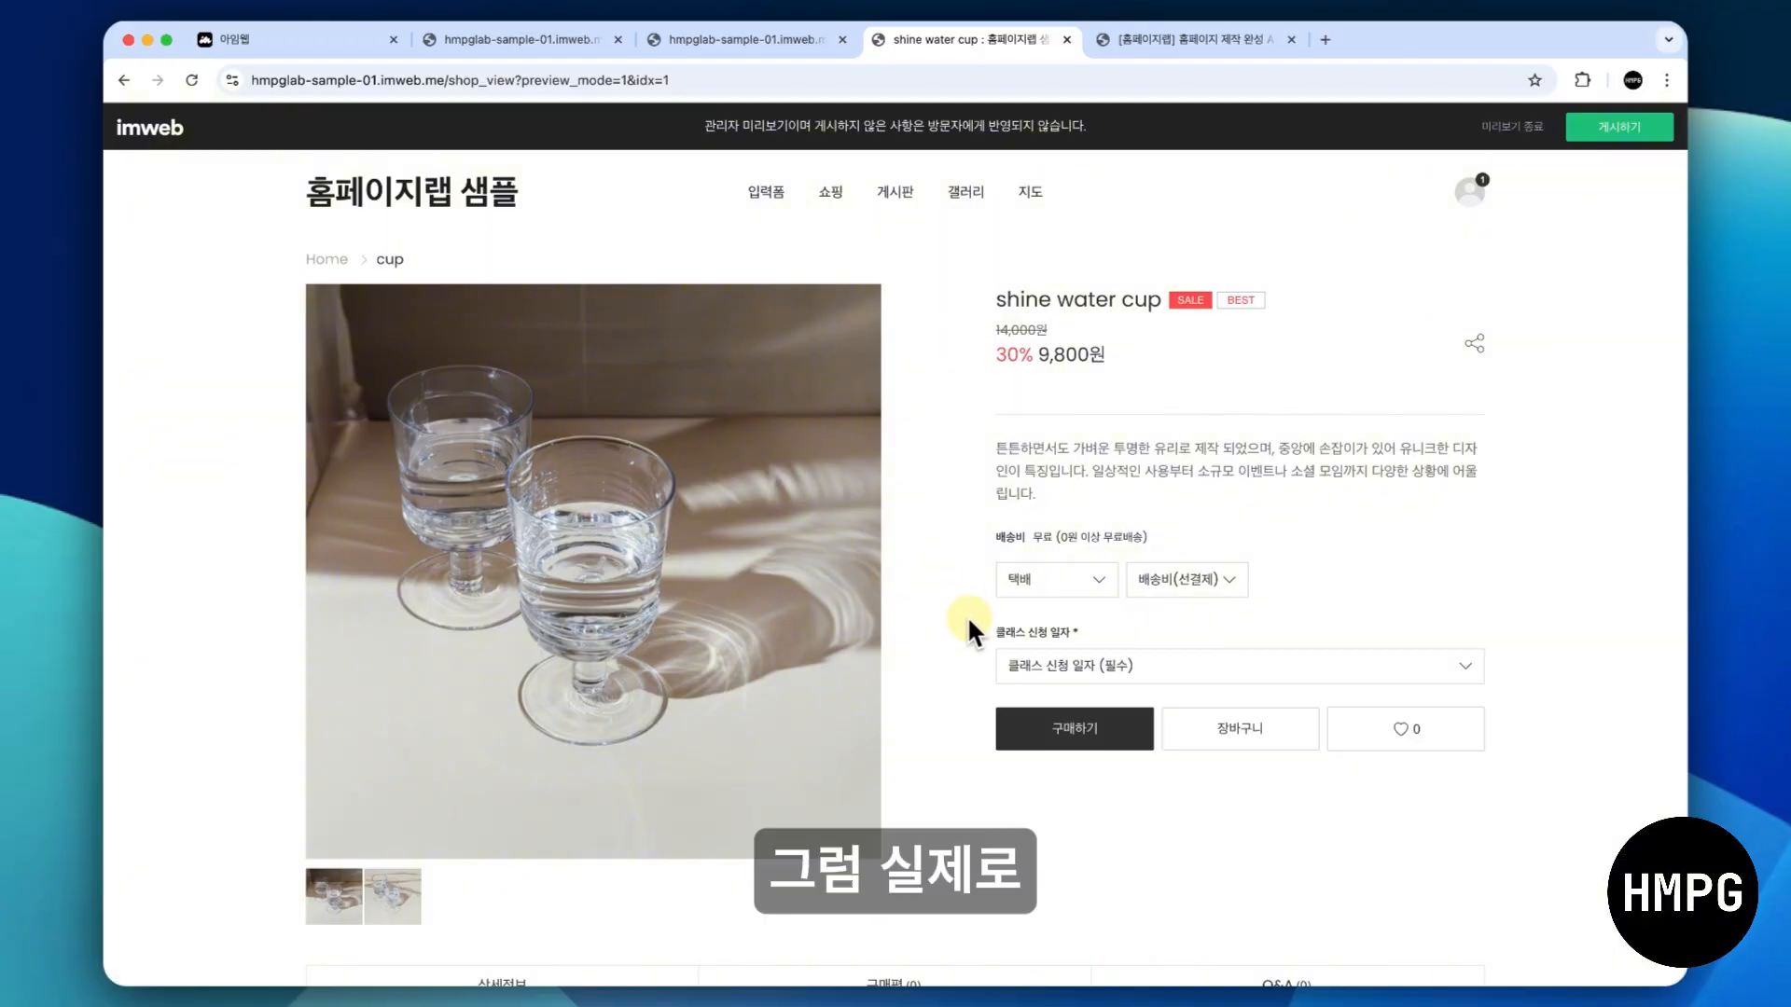
# - Choose the 2025년 6월 31 14:00 class date for the shine water cup and proceed to purchase
pyautogui.click(1024, 662)
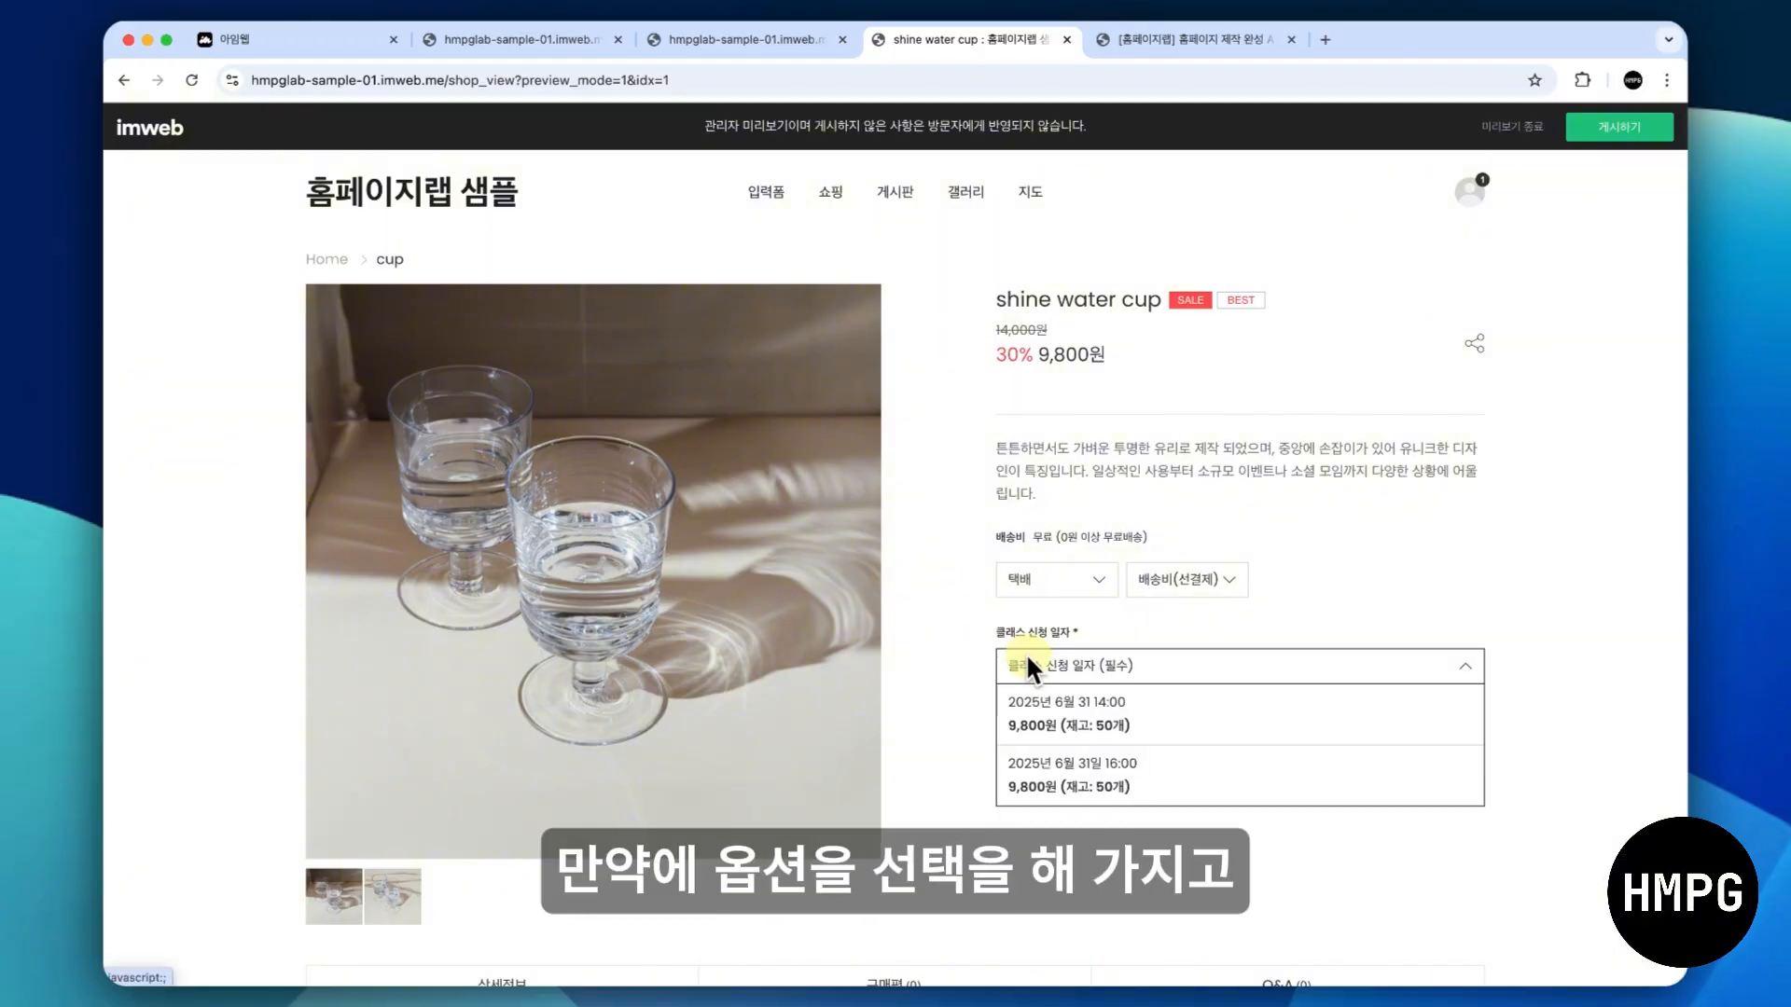
pyautogui.click(1049, 716)
pyautogui.scroll(-2, 959, 797)
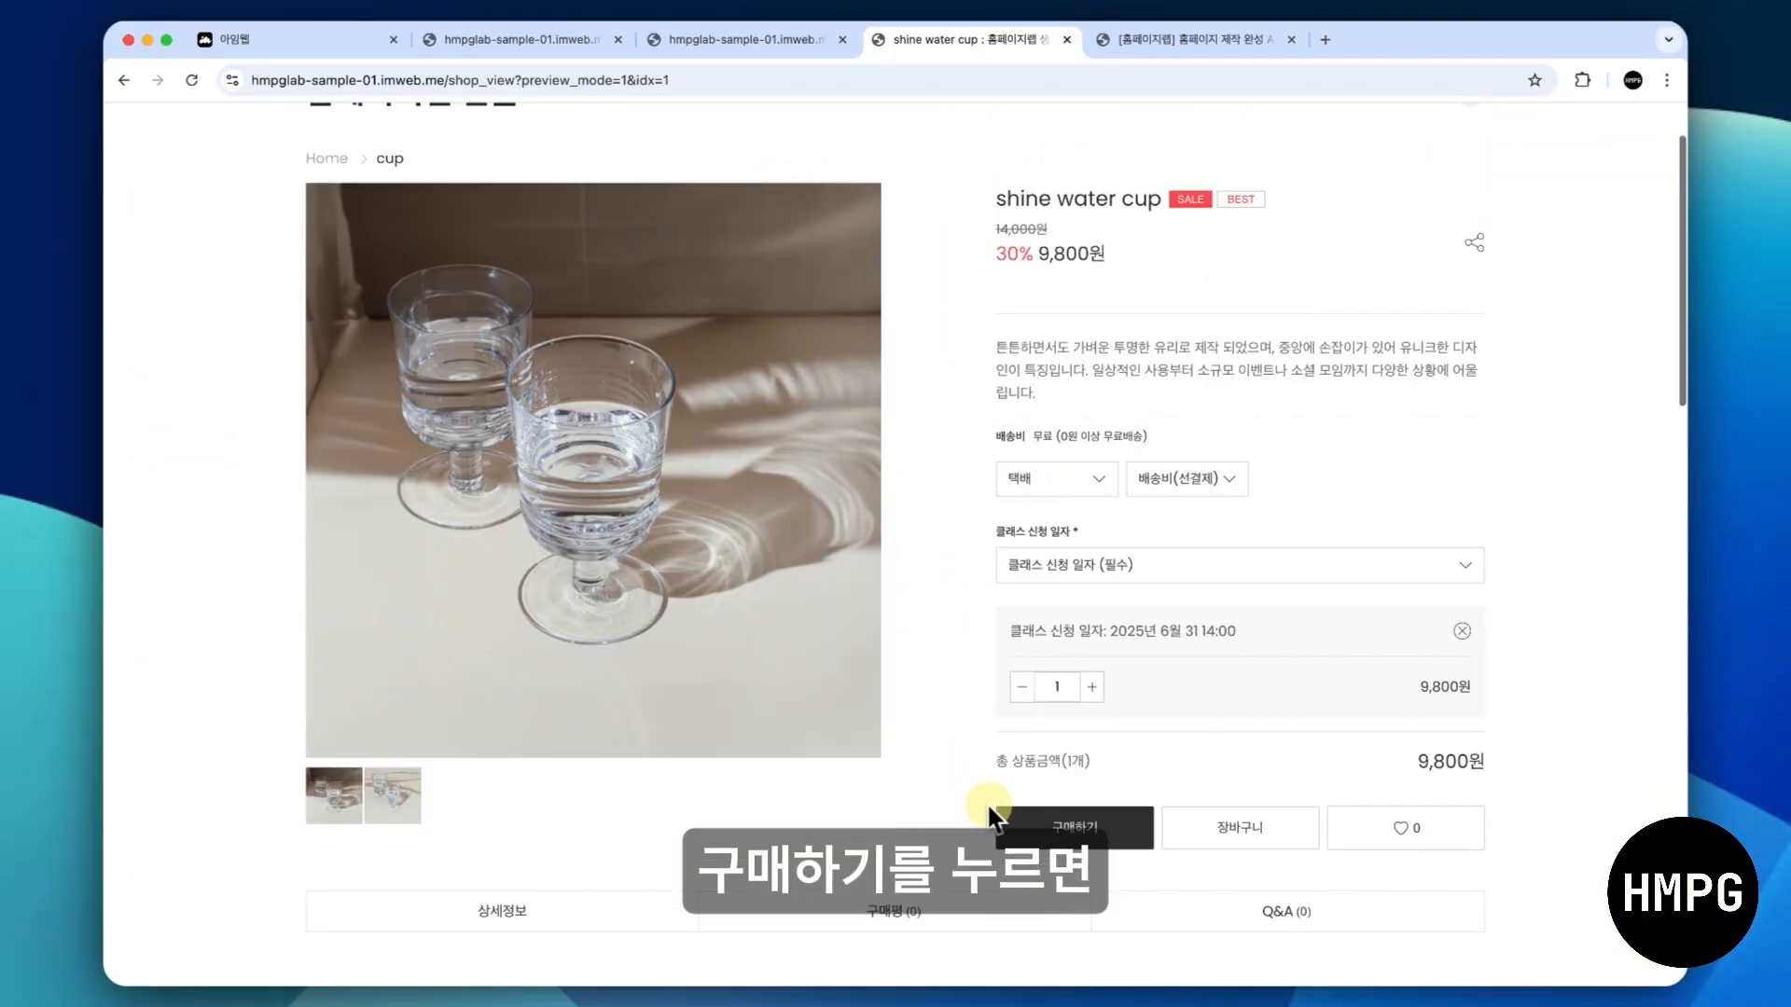
pyautogui.click(1051, 828)
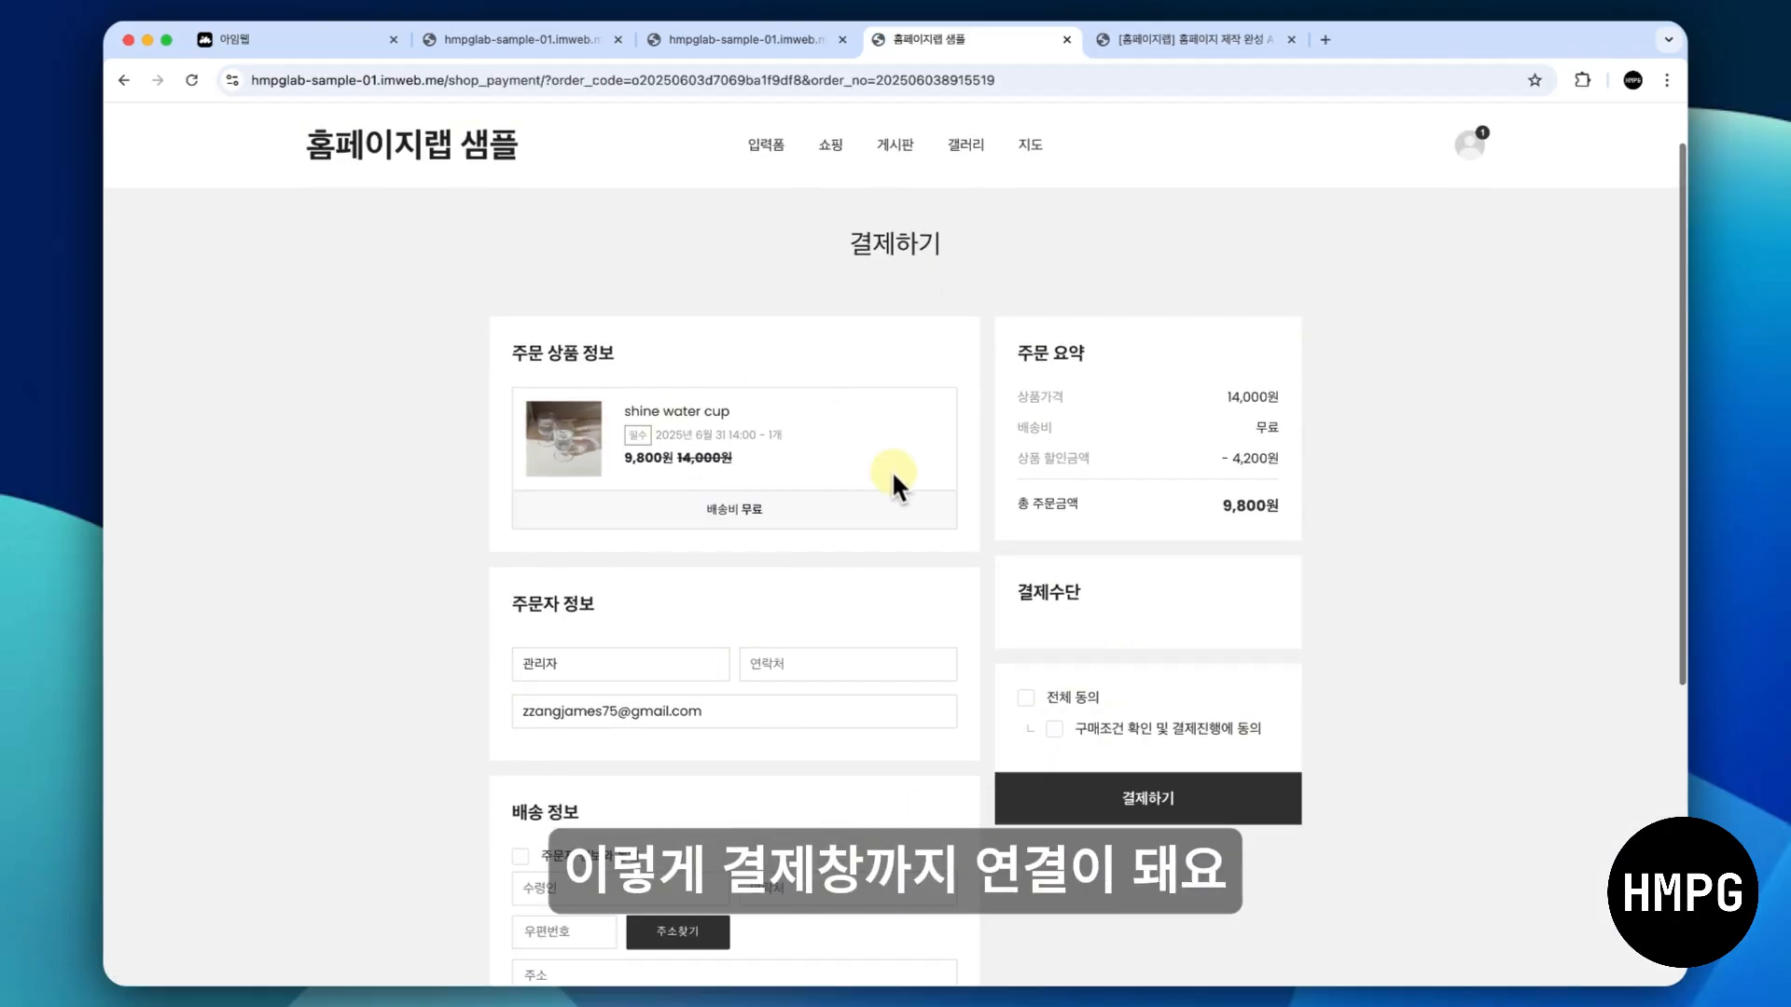
# - Review the checkout form and its 결제수단 section, accept 전체 동의, and return to the design mode tab
pyautogui.scroll(-3, 795, 713)
pyautogui.scroll(-1, 792, 708)
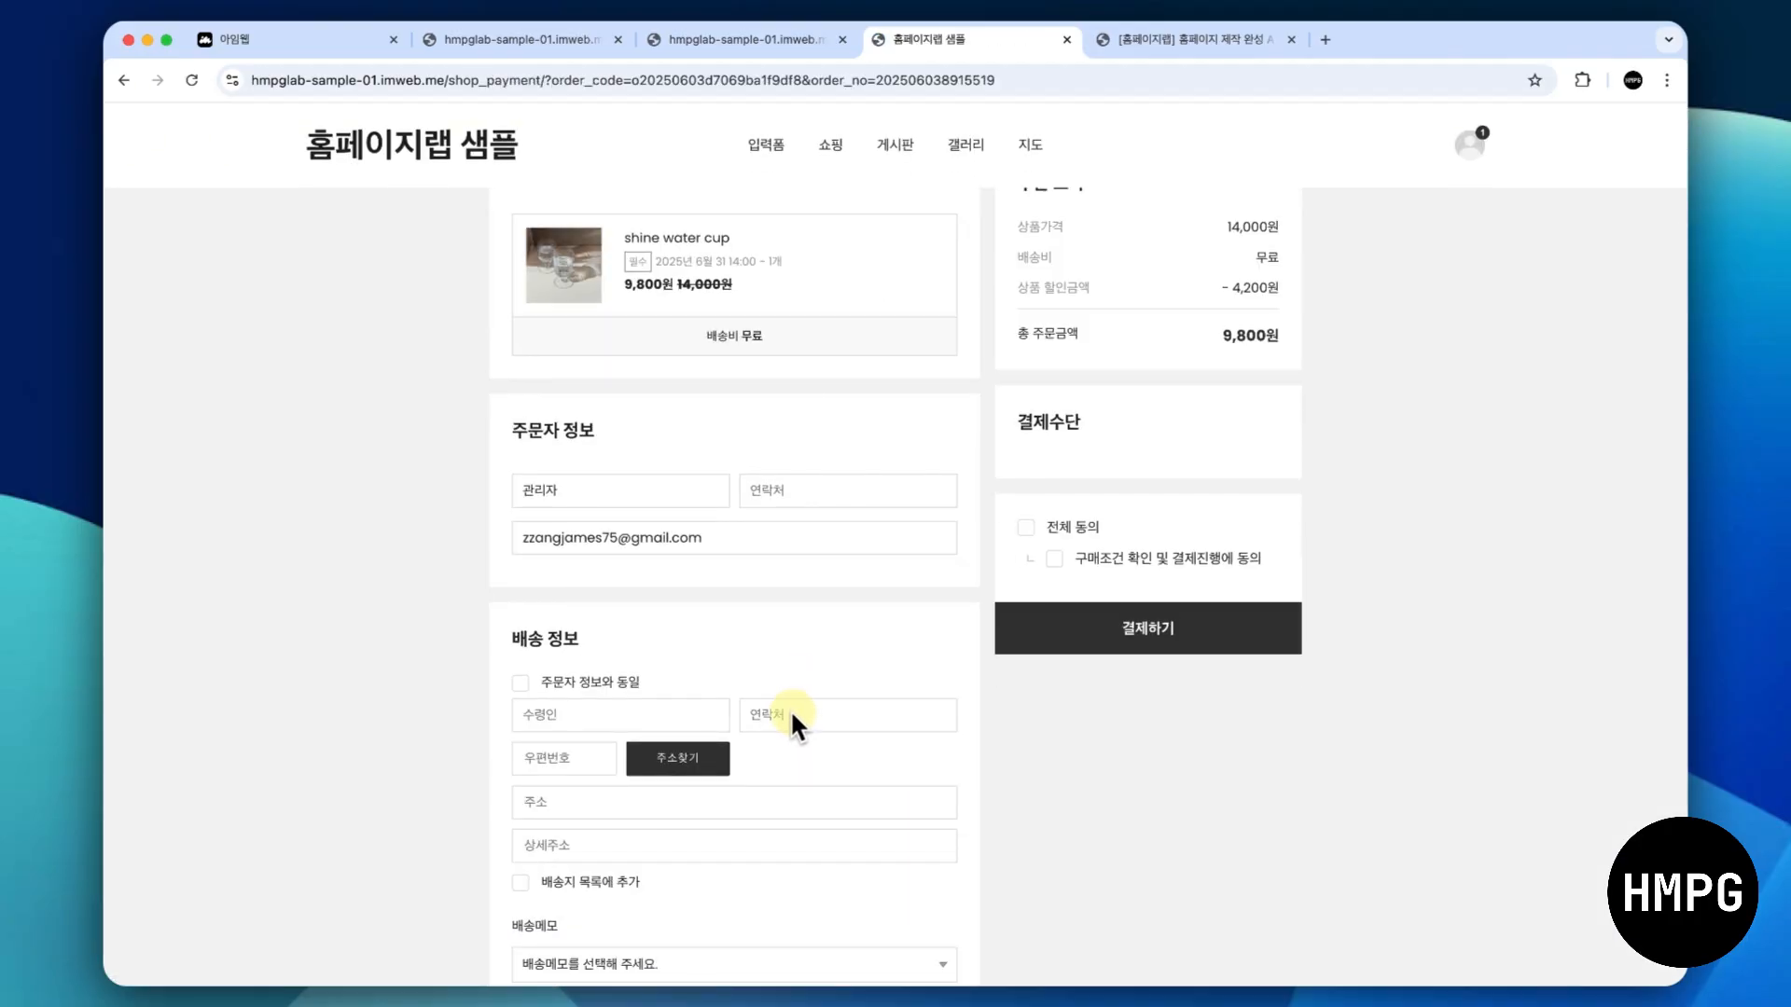
pyautogui.scroll(3, 809, 736)
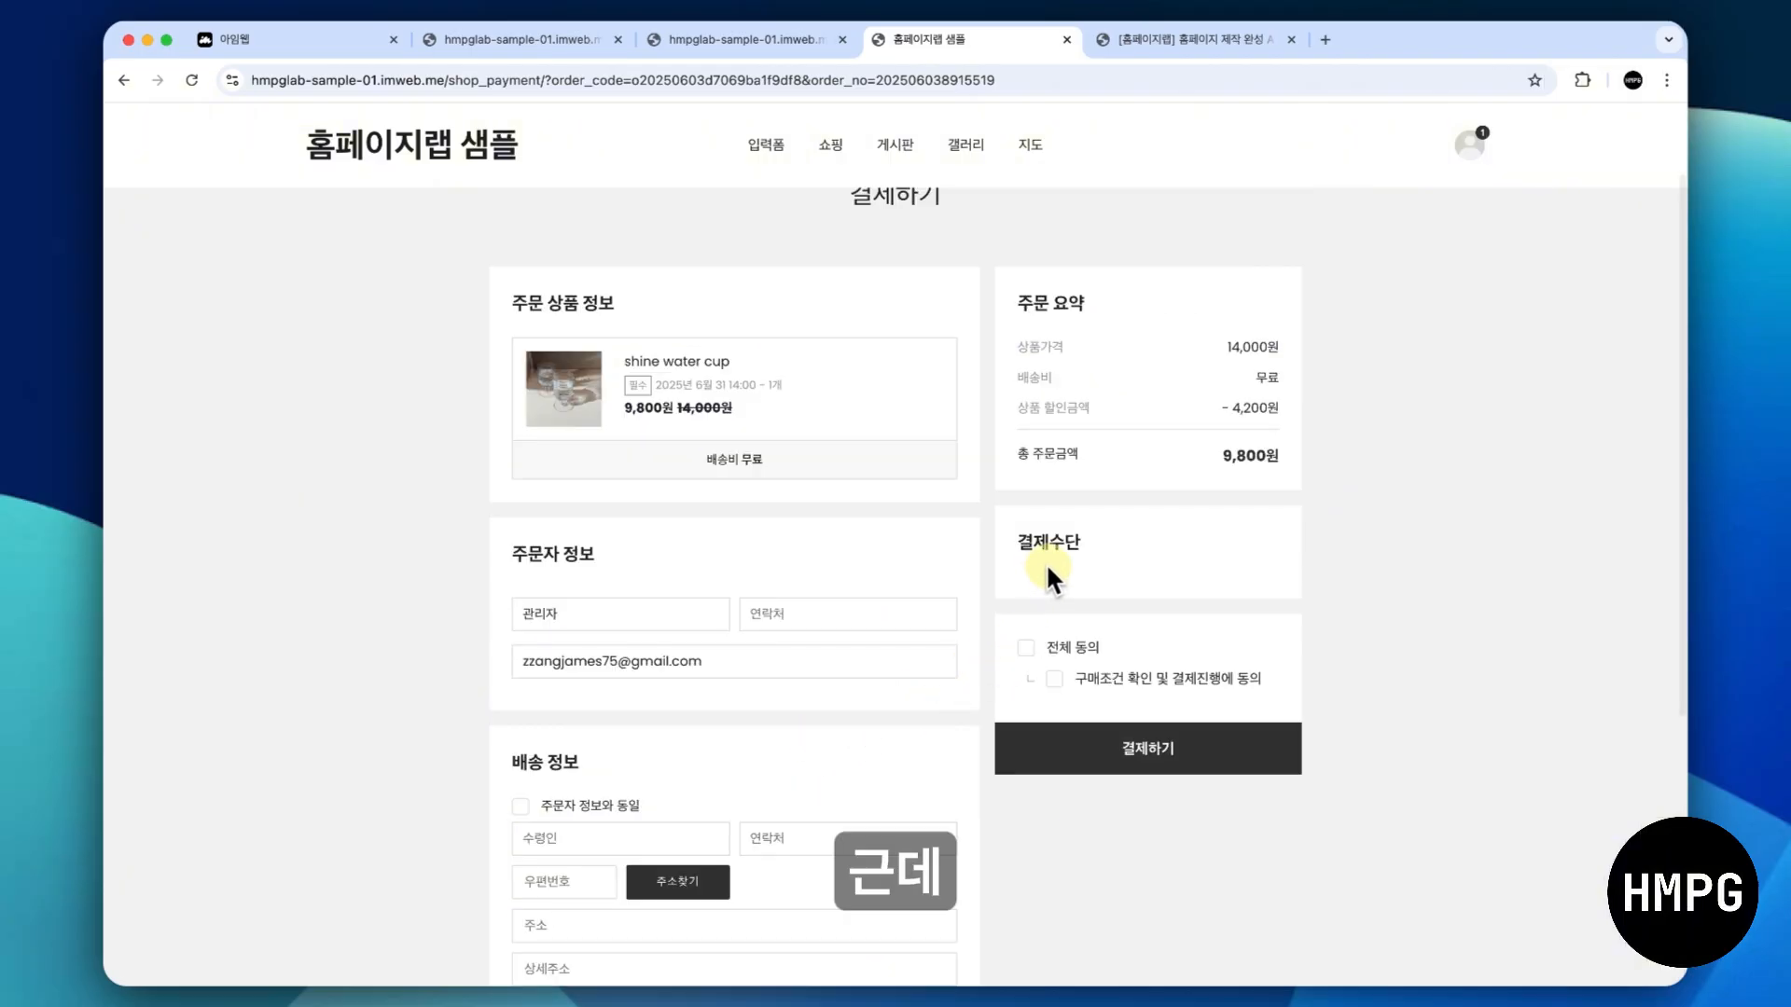
pyautogui.click(1026, 647)
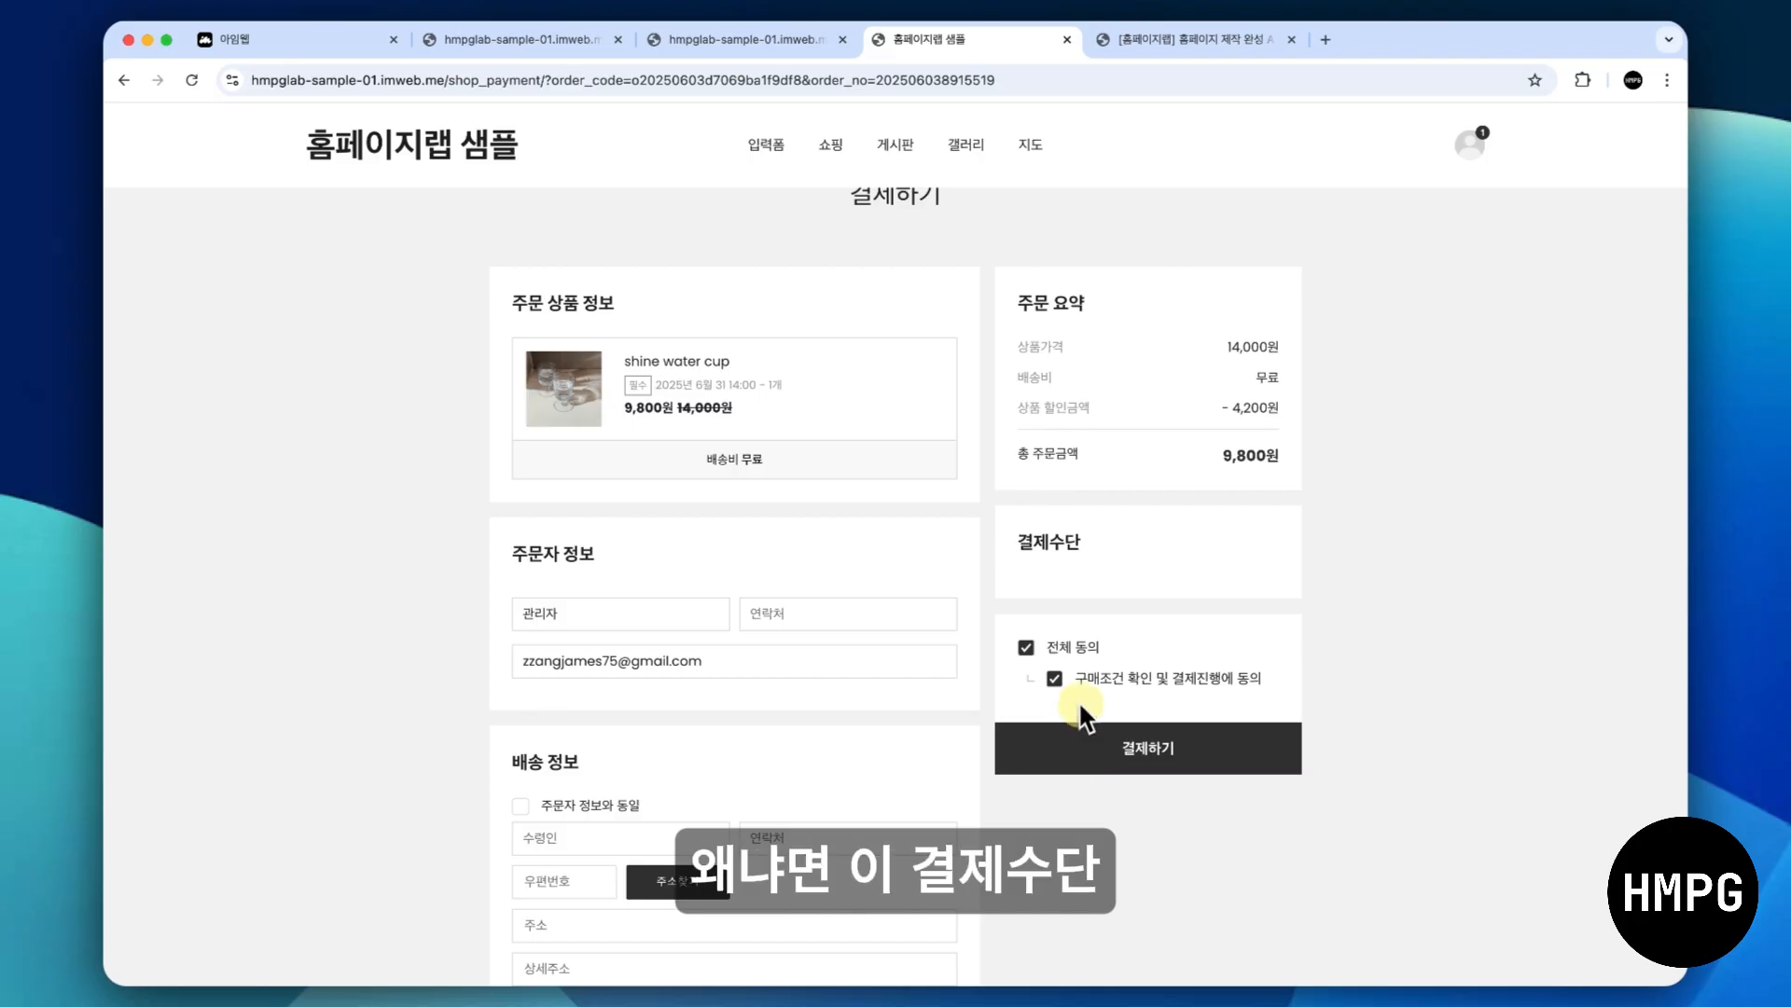
pyautogui.moveTo(1021, 549); pyautogui.dragTo(1155, 602)
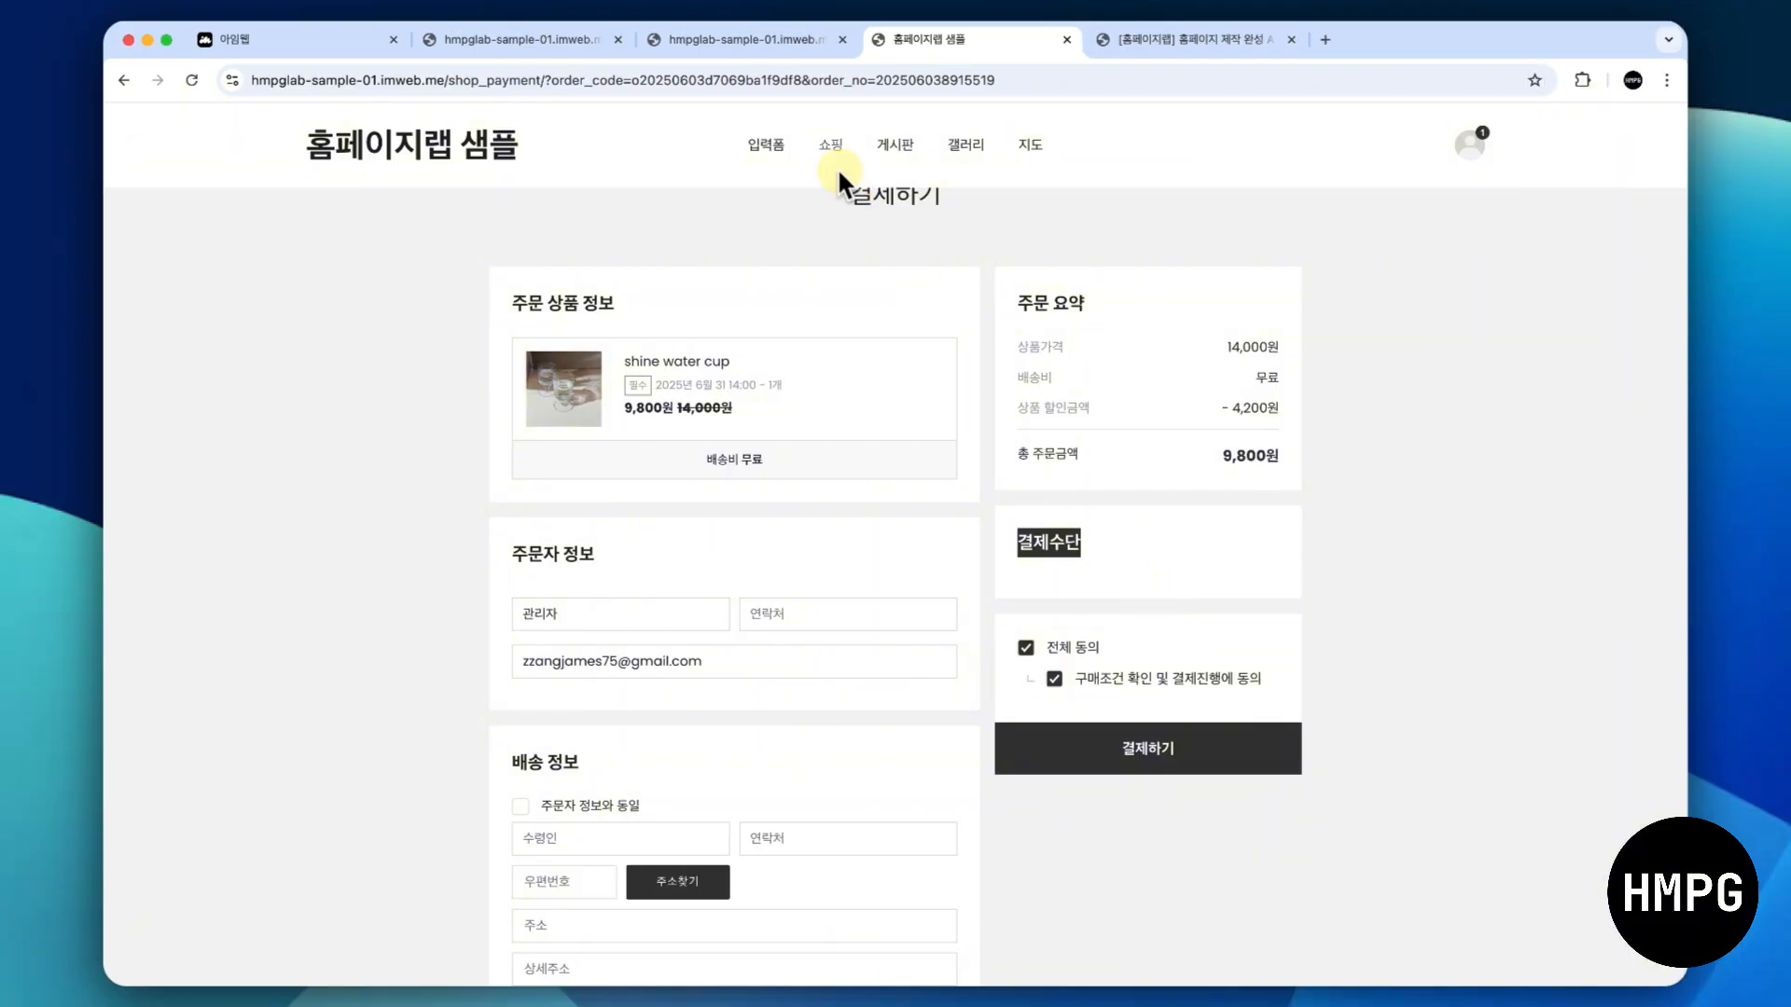
pyautogui.click(728, 39)
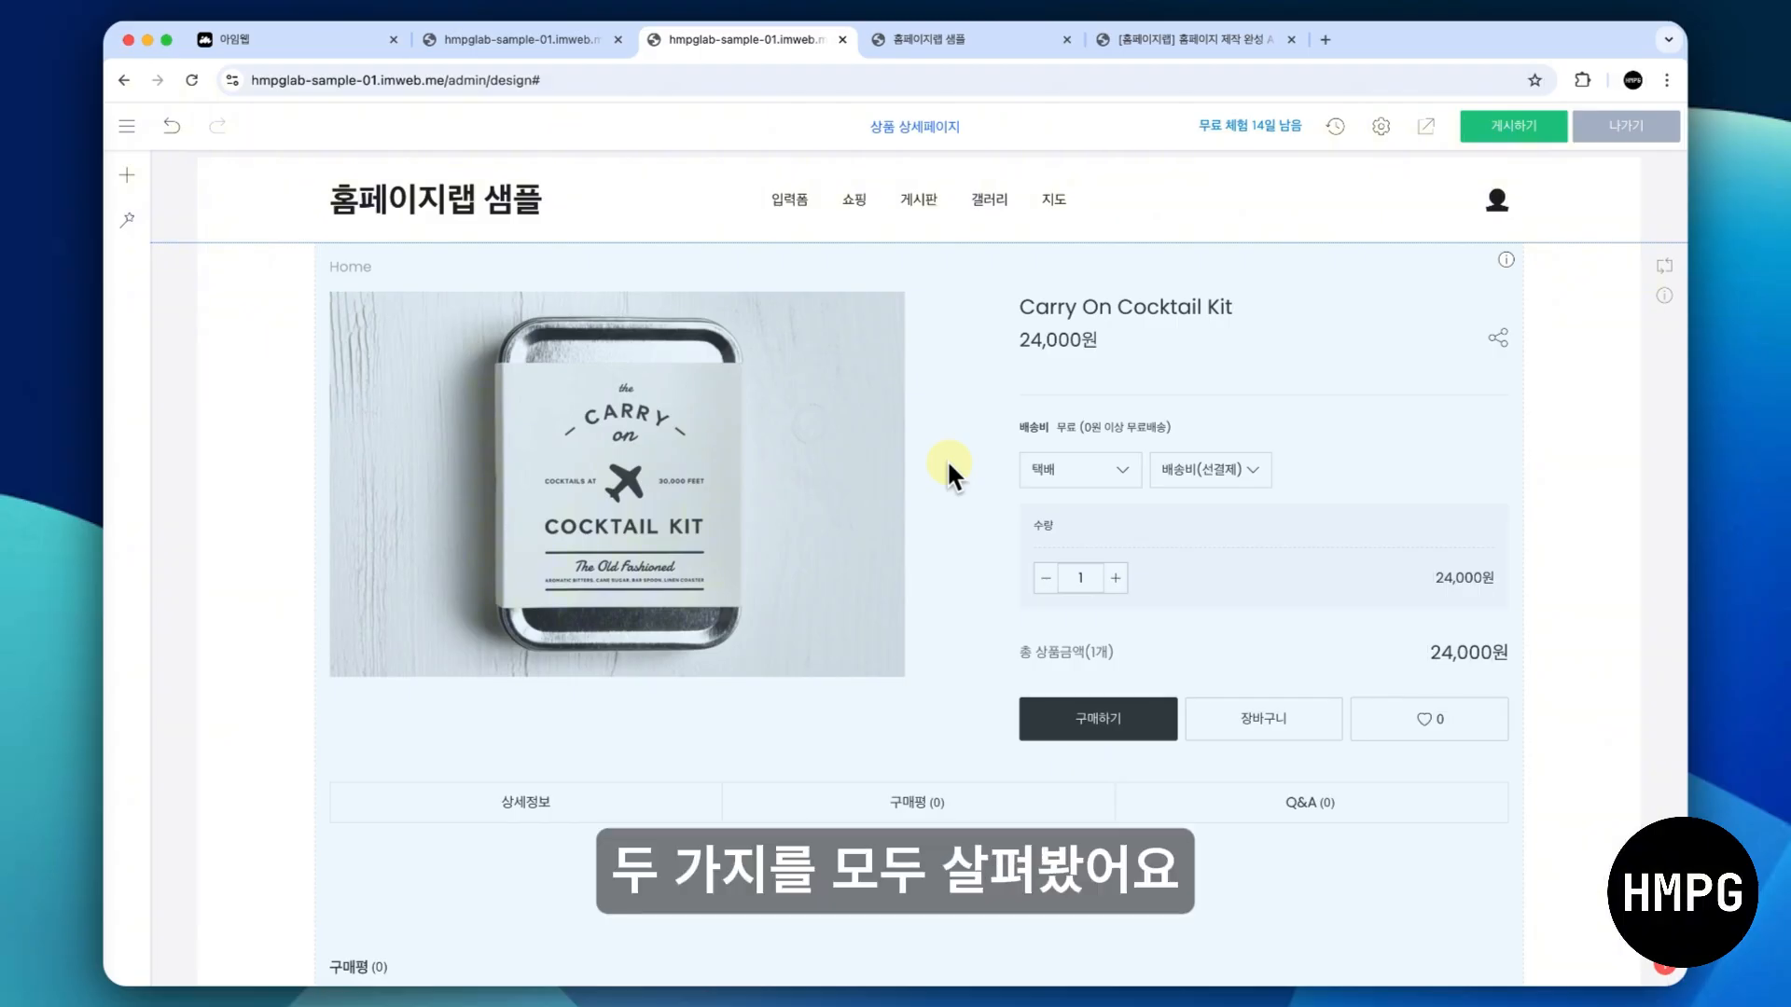
# - Open a blank product form in the shopping admin and look through its image, description, sales method, price and discount sections
pyautogui.click(578, 41)
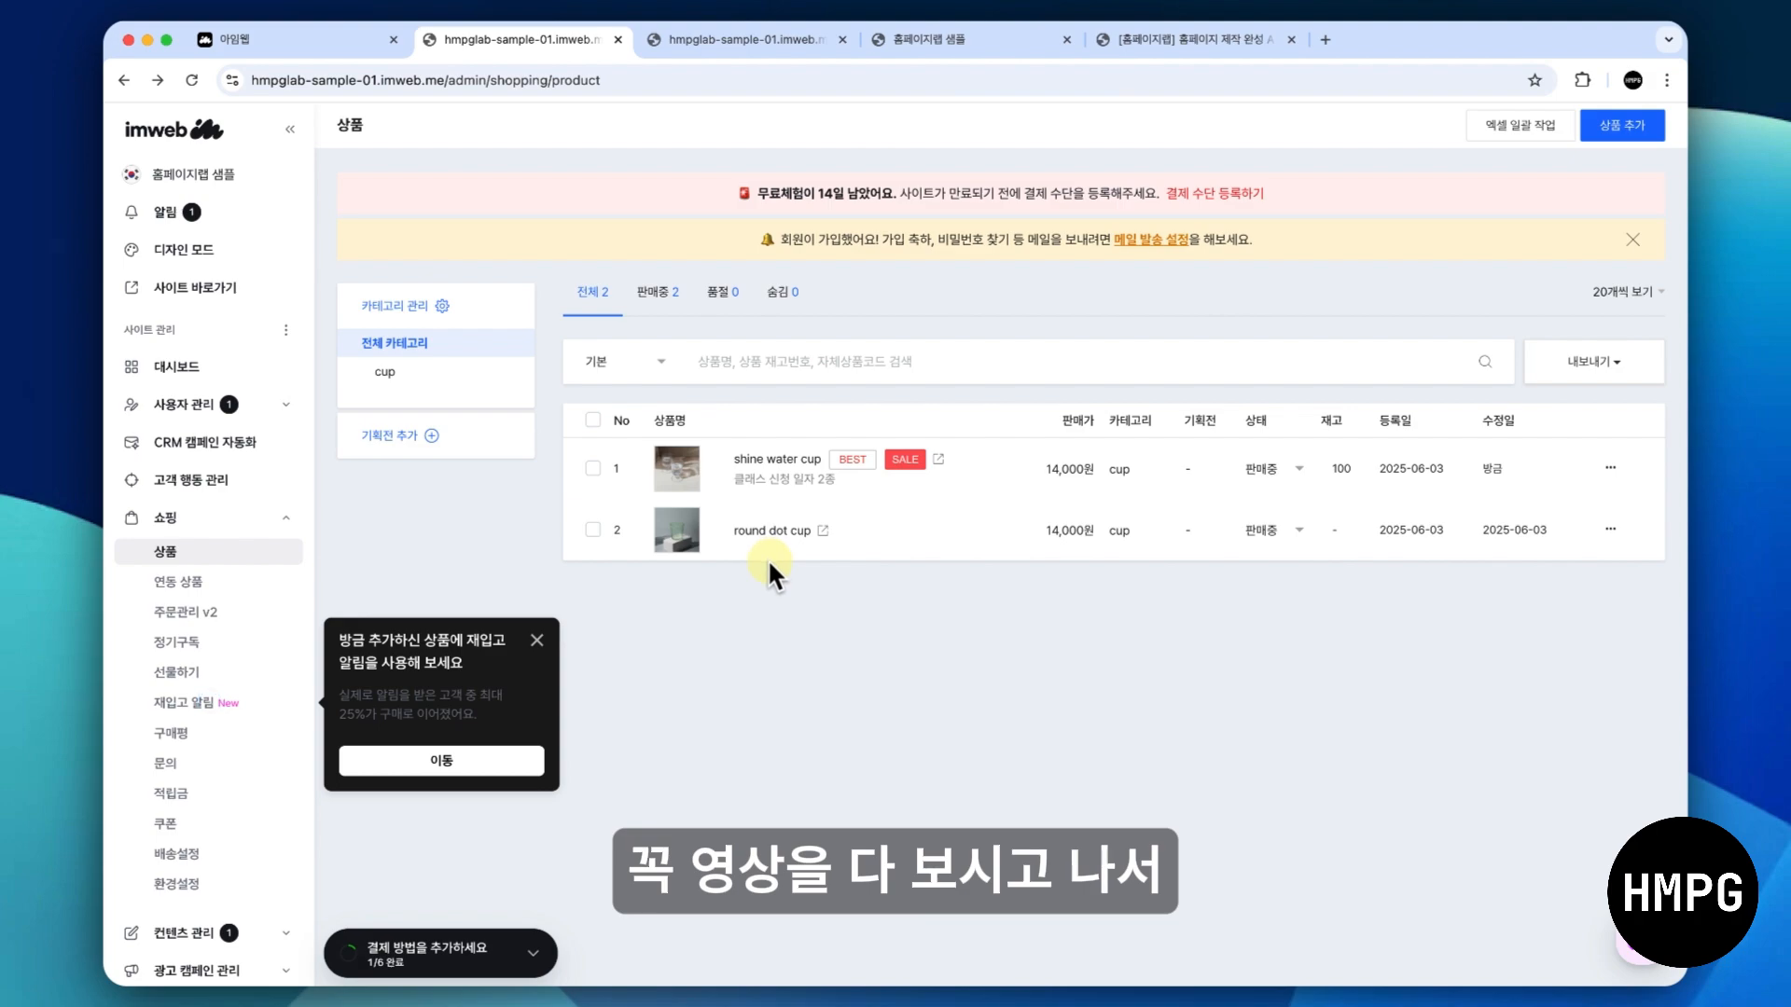
pyautogui.click(1629, 125)
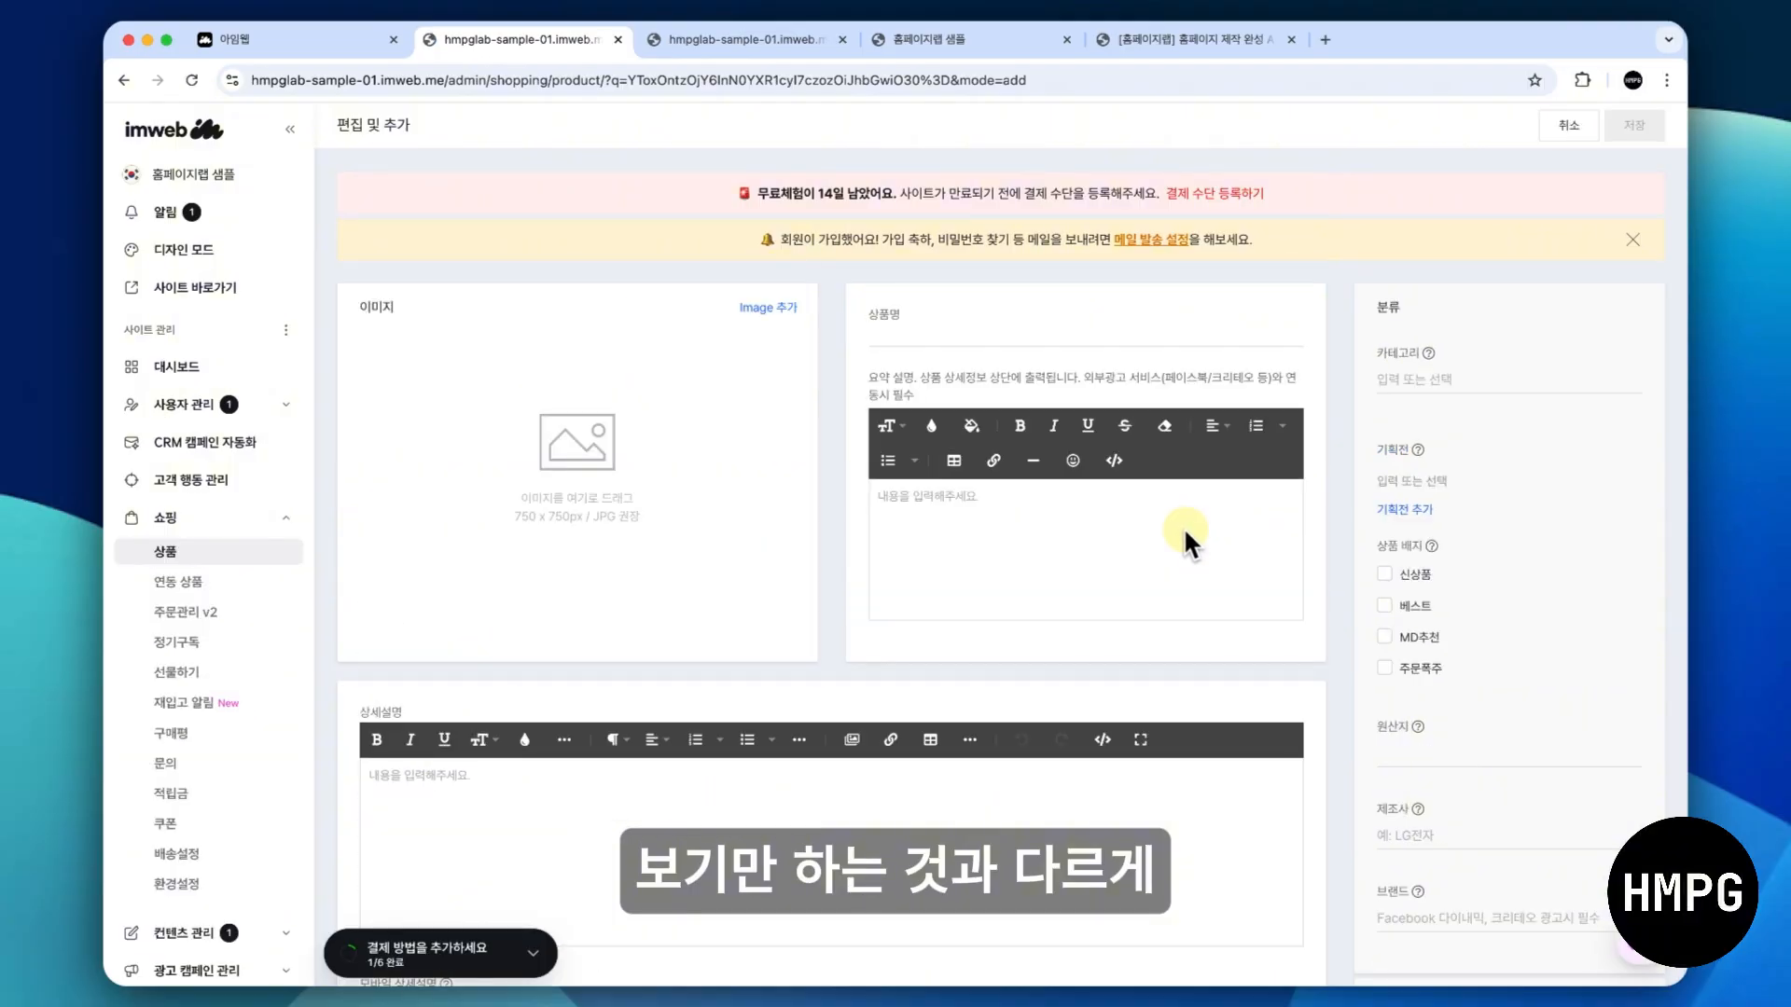
pyautogui.scroll(-3, 1078, 524)
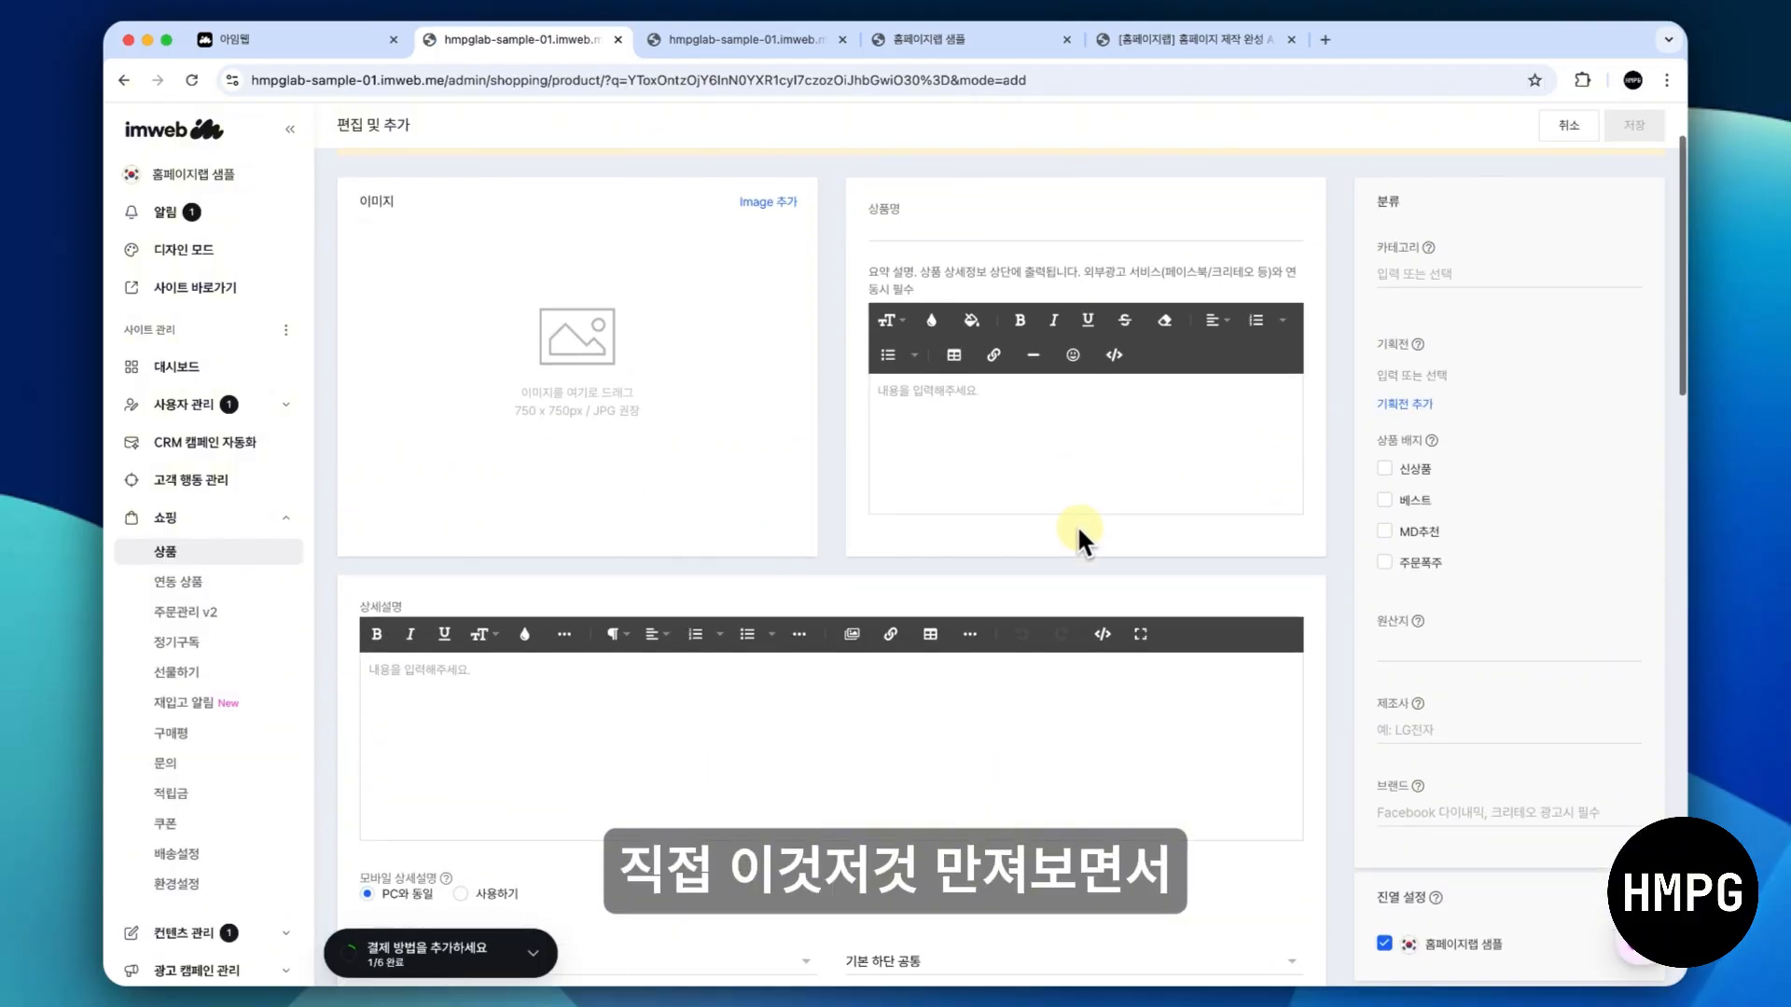
pyautogui.scroll(-2, 1076, 524)
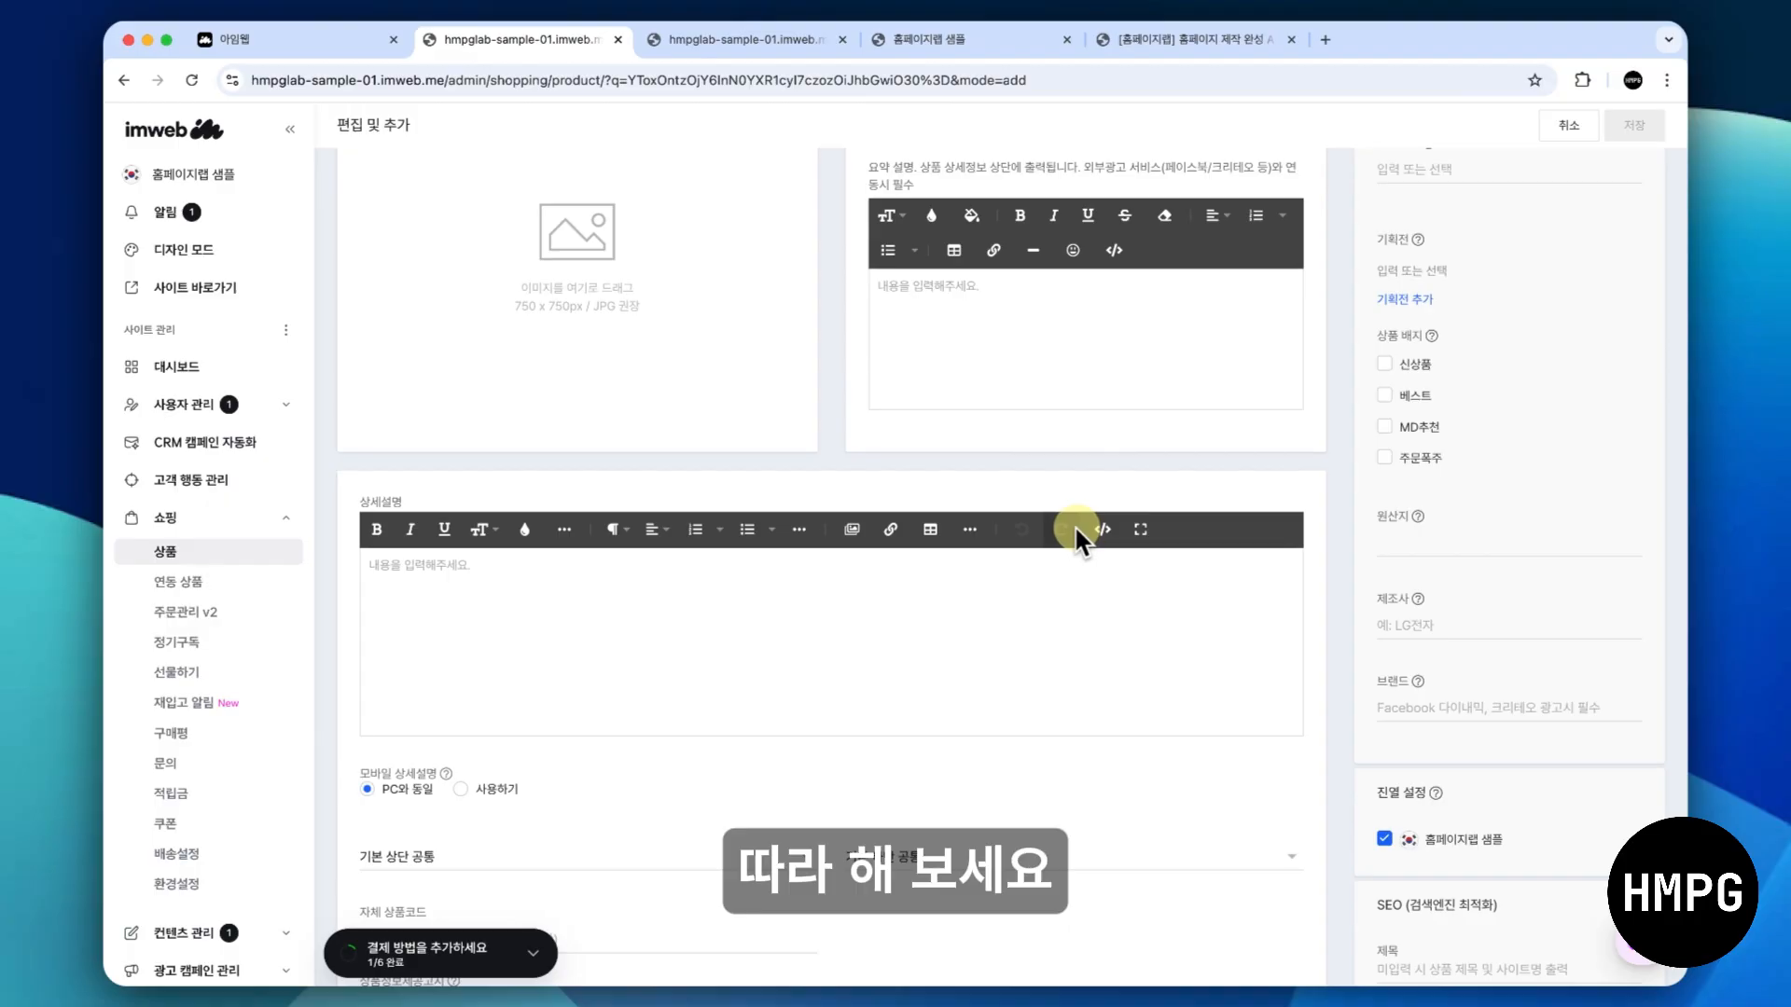
pyautogui.scroll(3, 1074, 529)
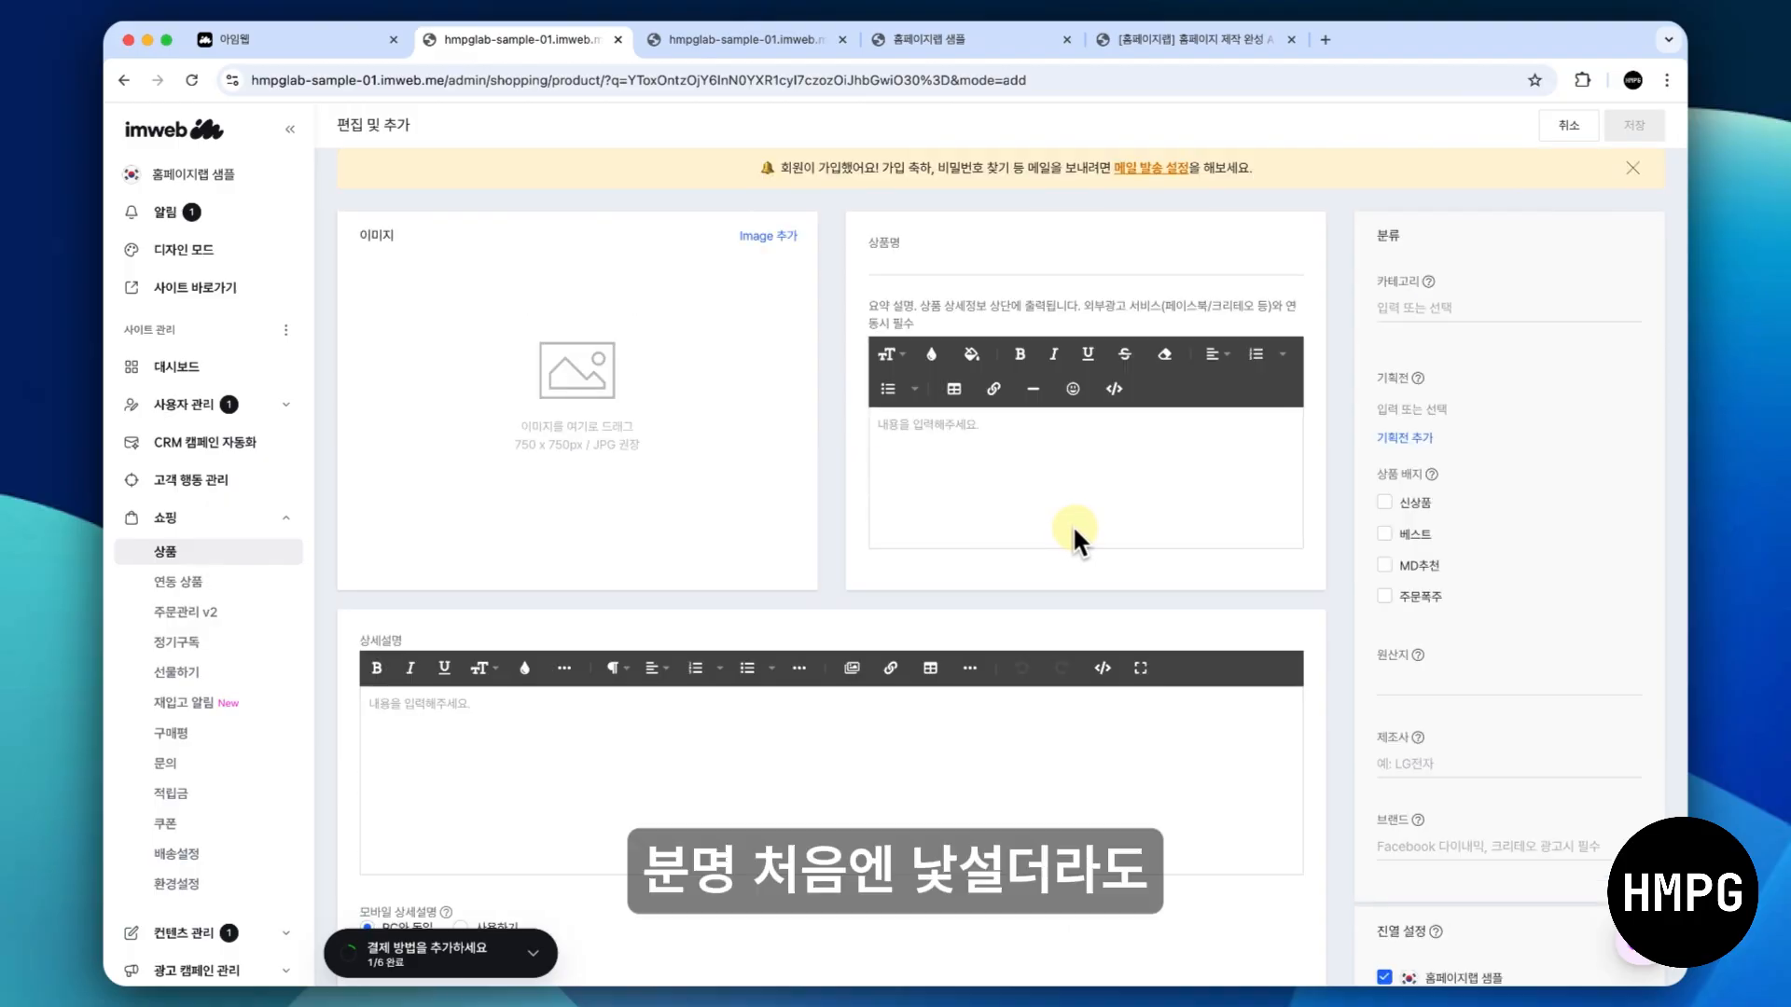
pyautogui.scroll(-10, 1072, 528)
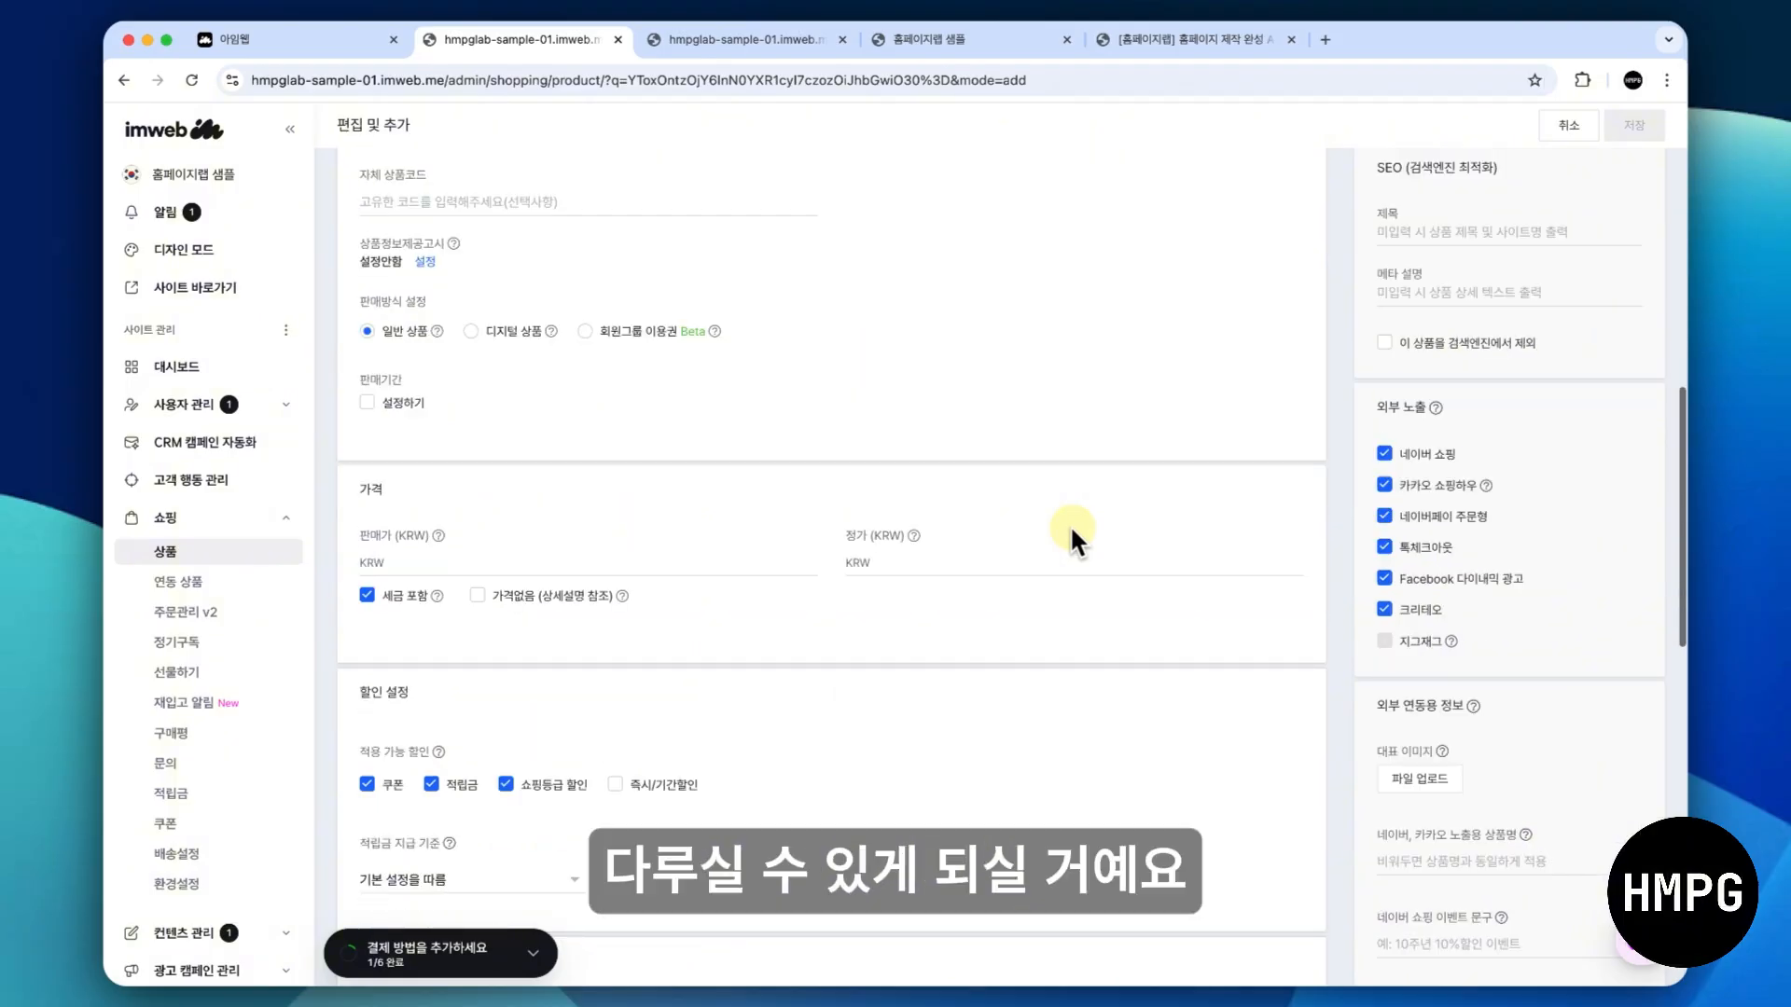
pyautogui.scroll(10, 1071, 524)
pyautogui.scroll(-1, 1069, 524)
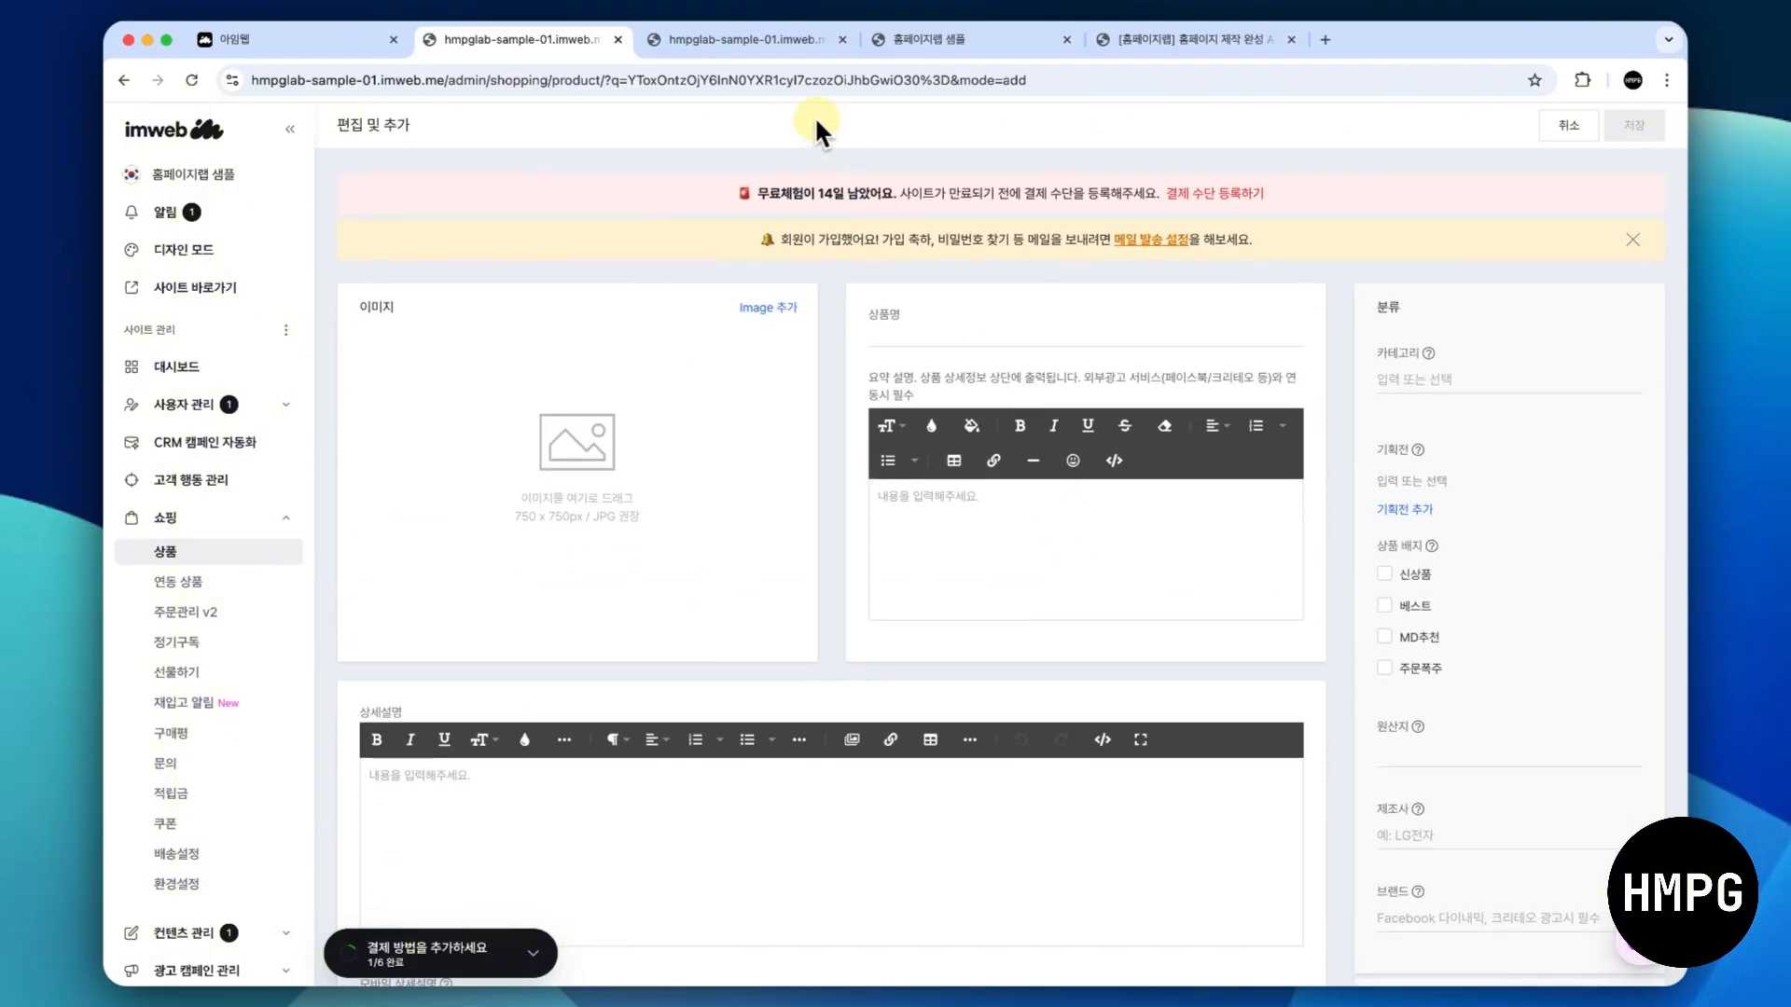
# - Return to the design mode tab and open the 게시판 page for editing with the page list closed
pyautogui.click(763, 39)
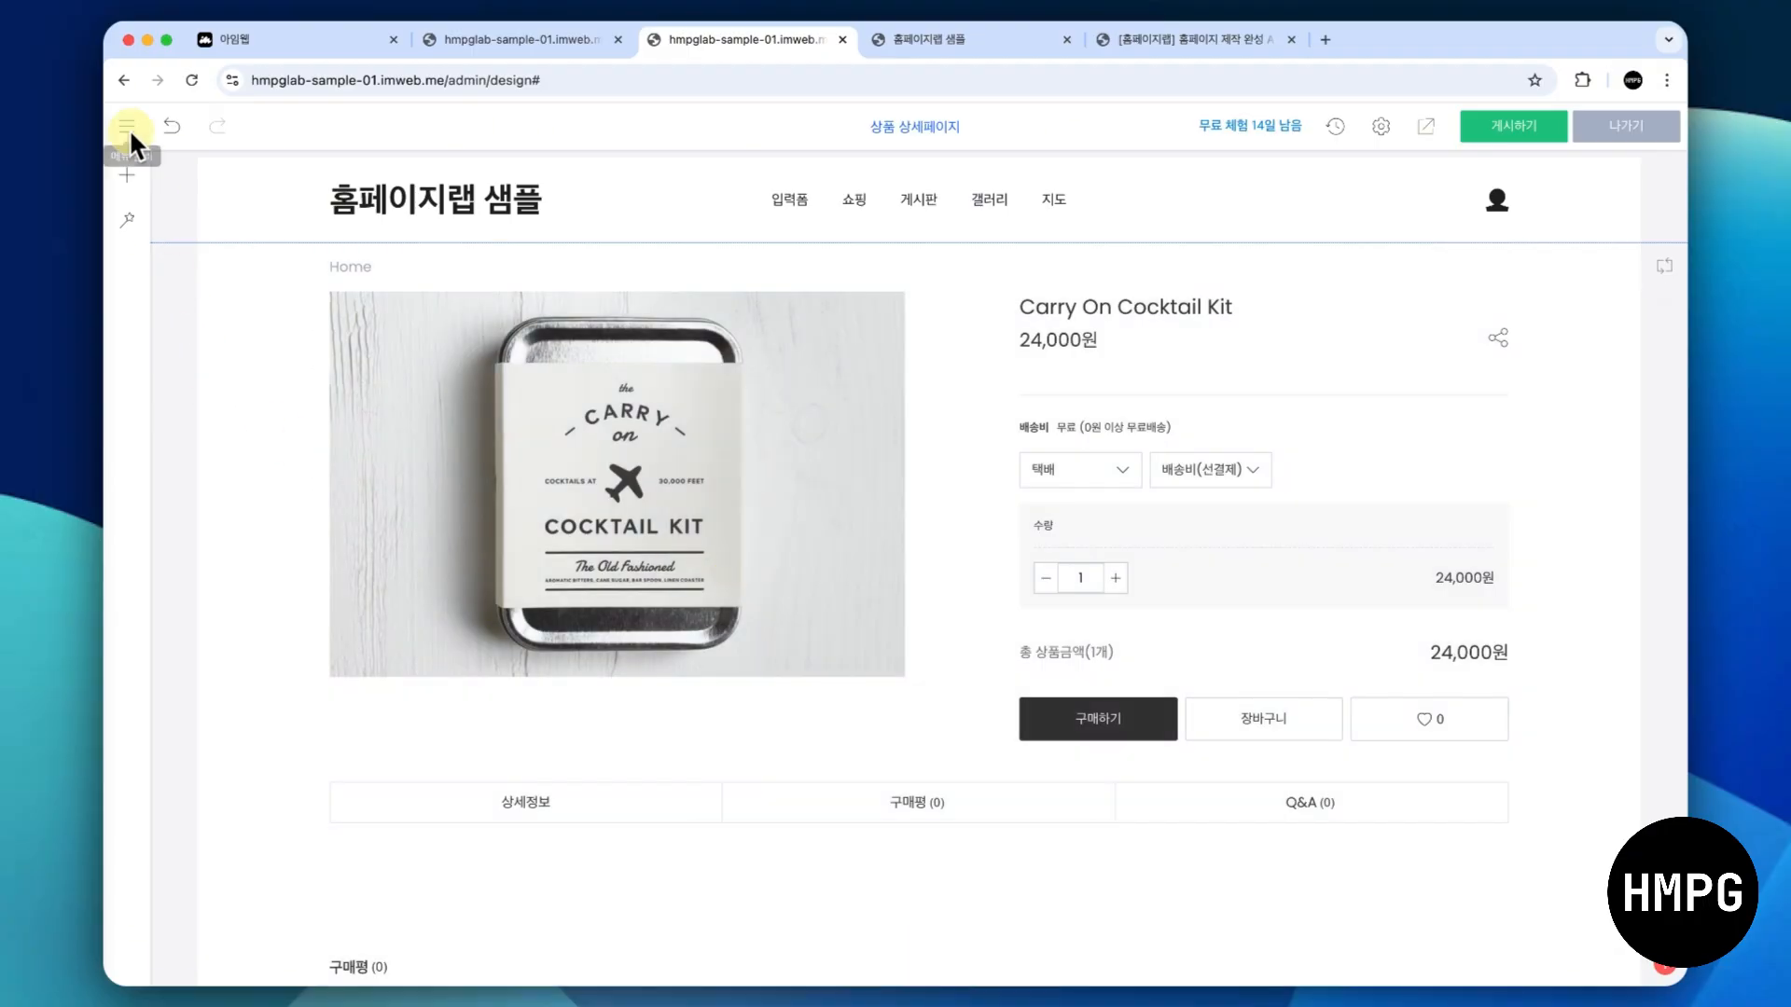
pyautogui.click(127, 123)
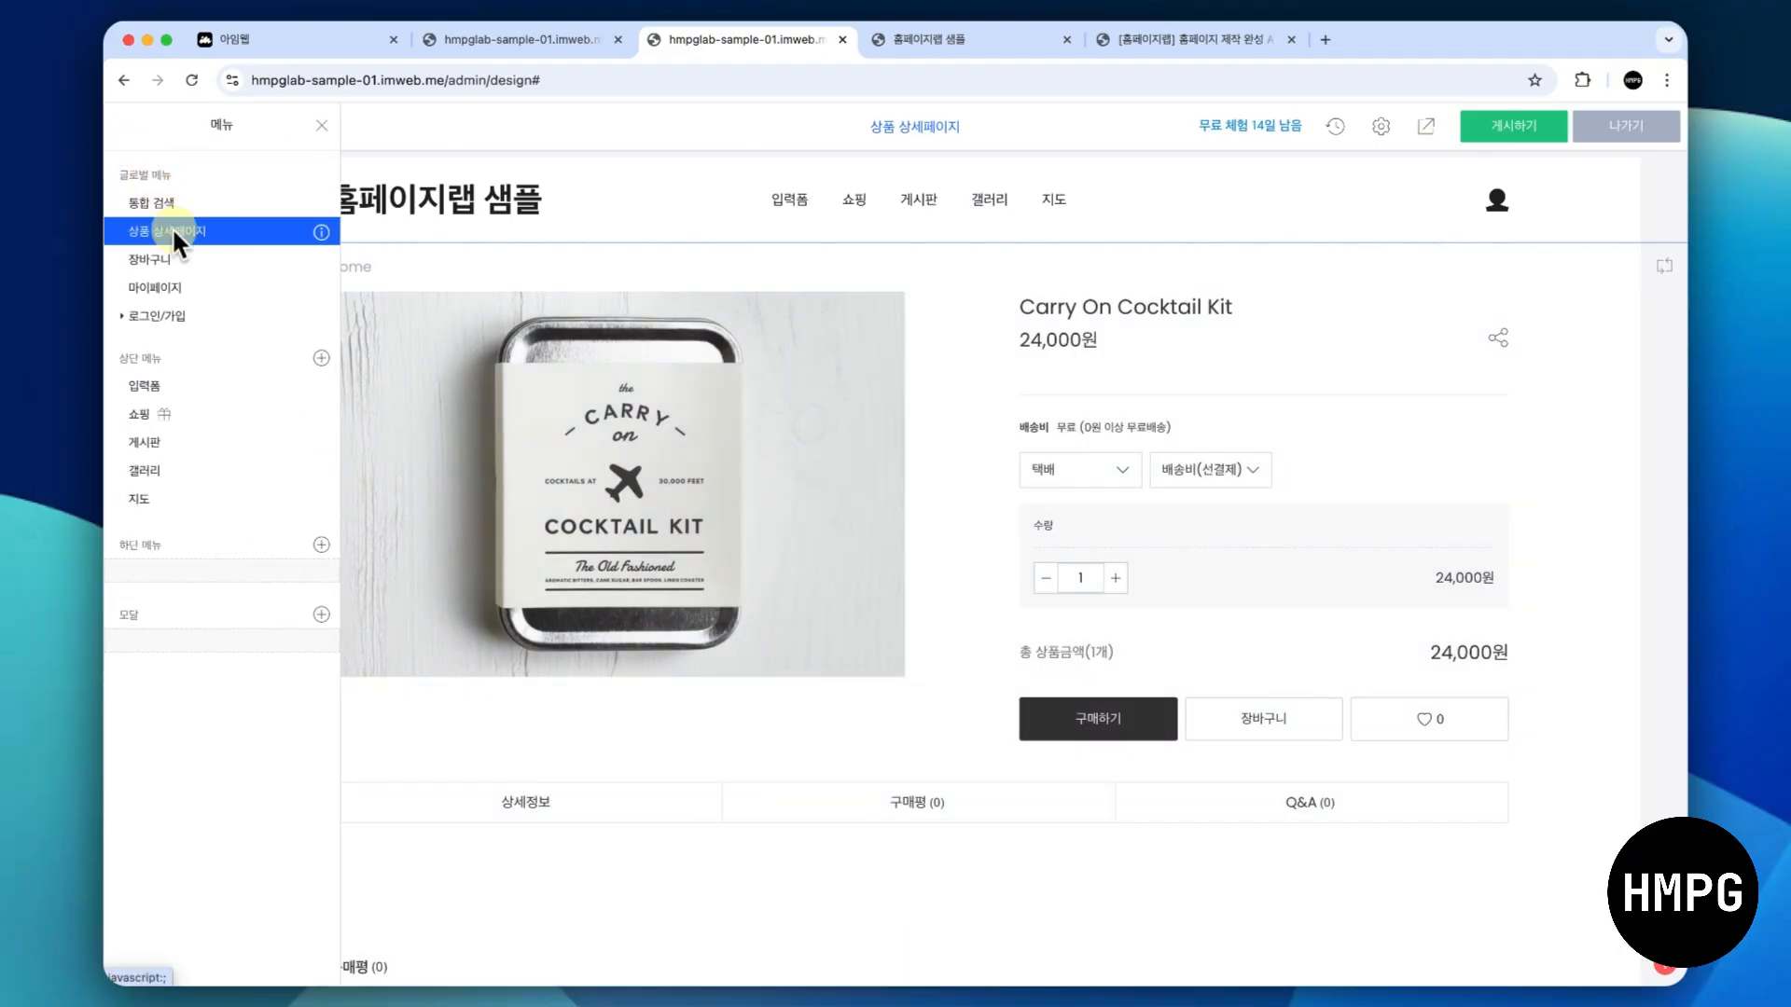
pyautogui.click(240, 445)
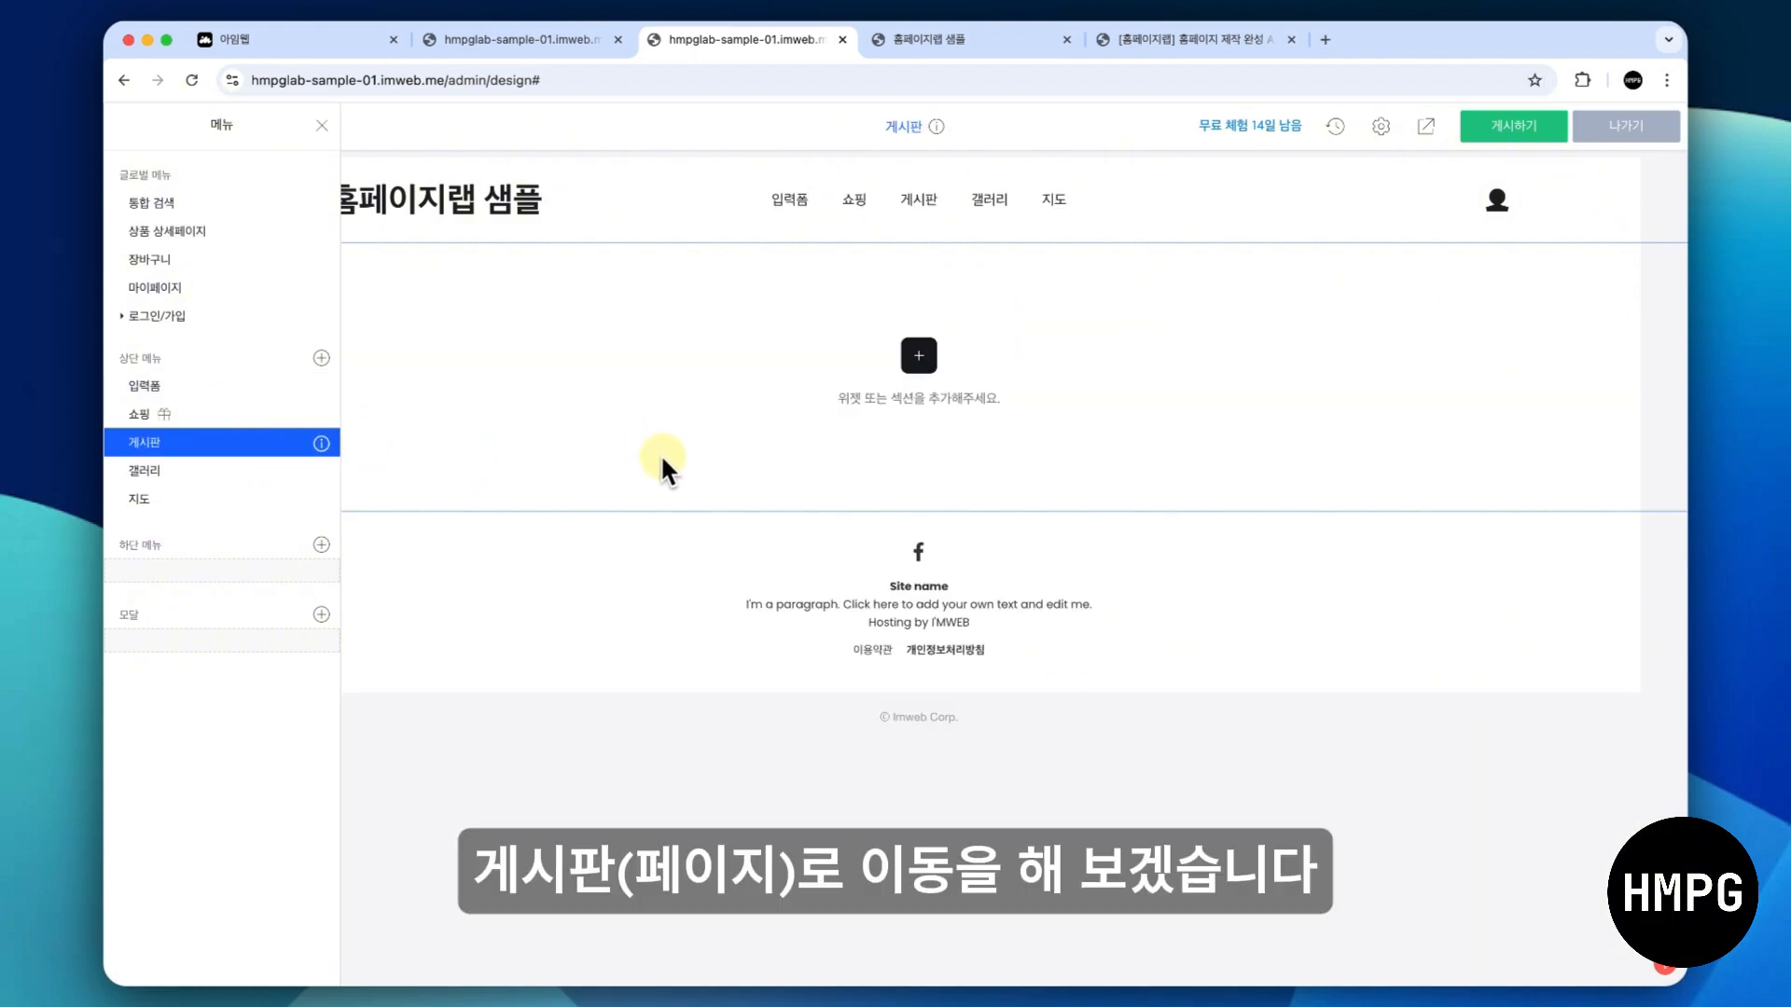
pyautogui.click(660, 472)
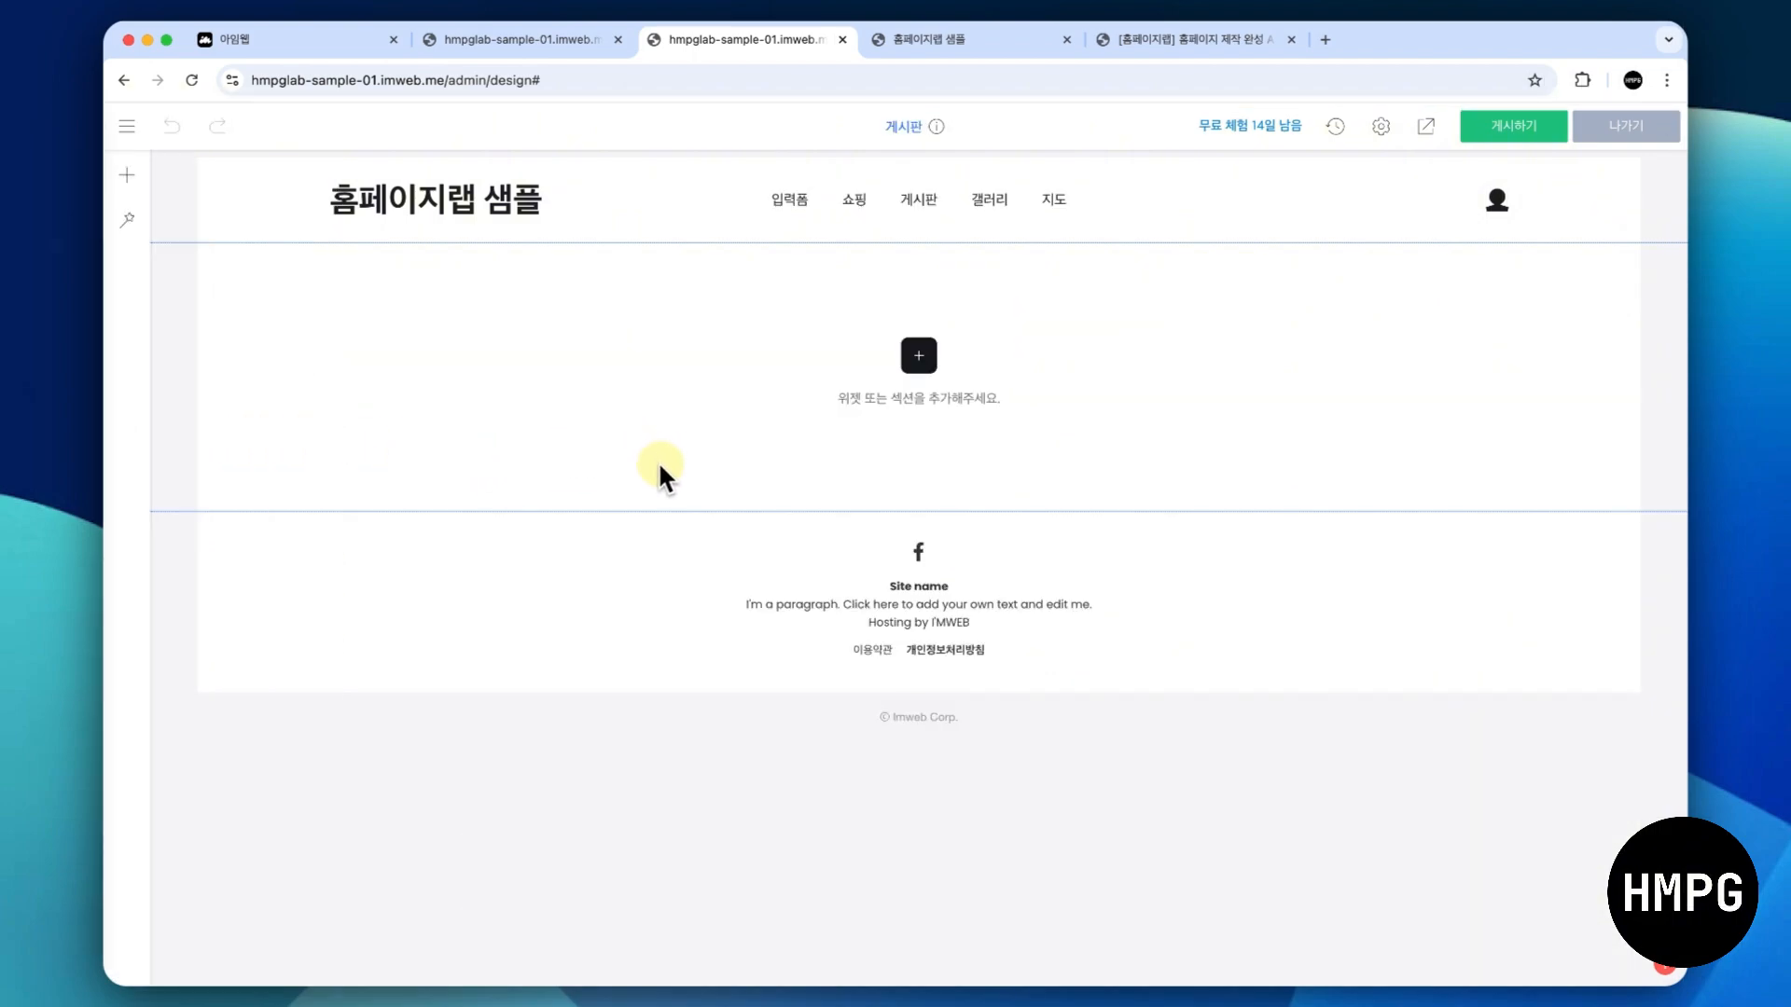
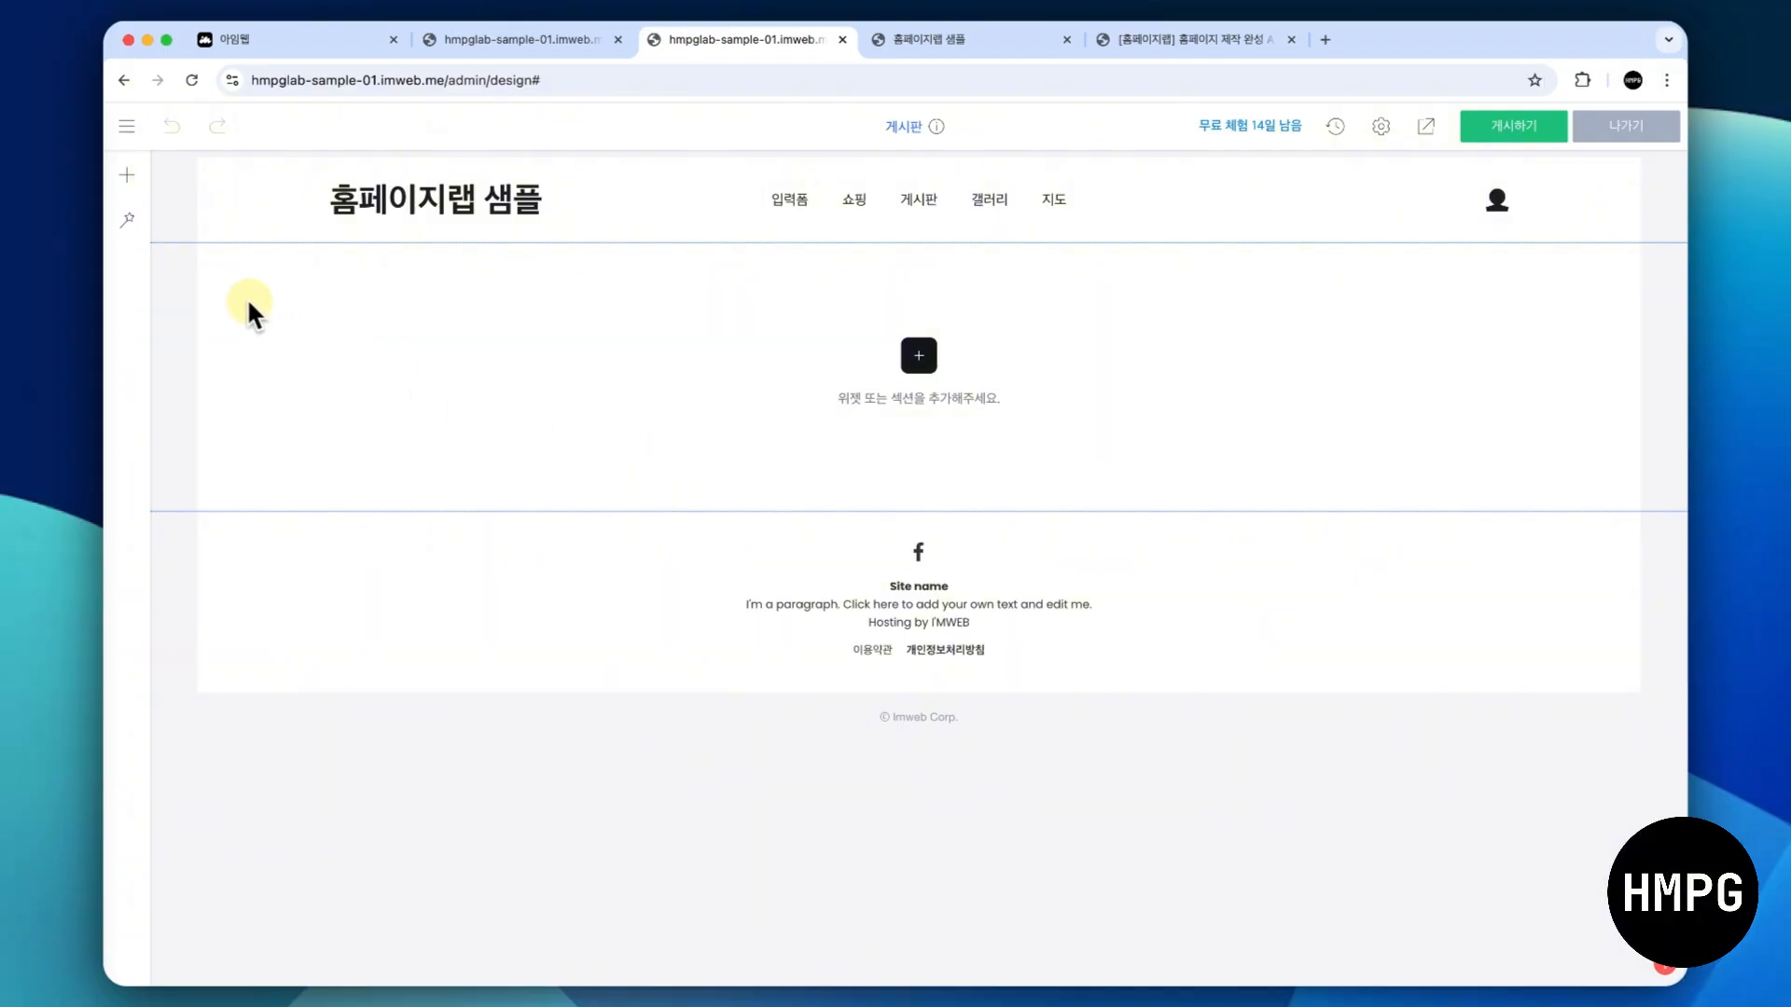
# - Open the 쇼핑 page for editing and copy its section containing the page title and products
pyautogui.click(129, 133)
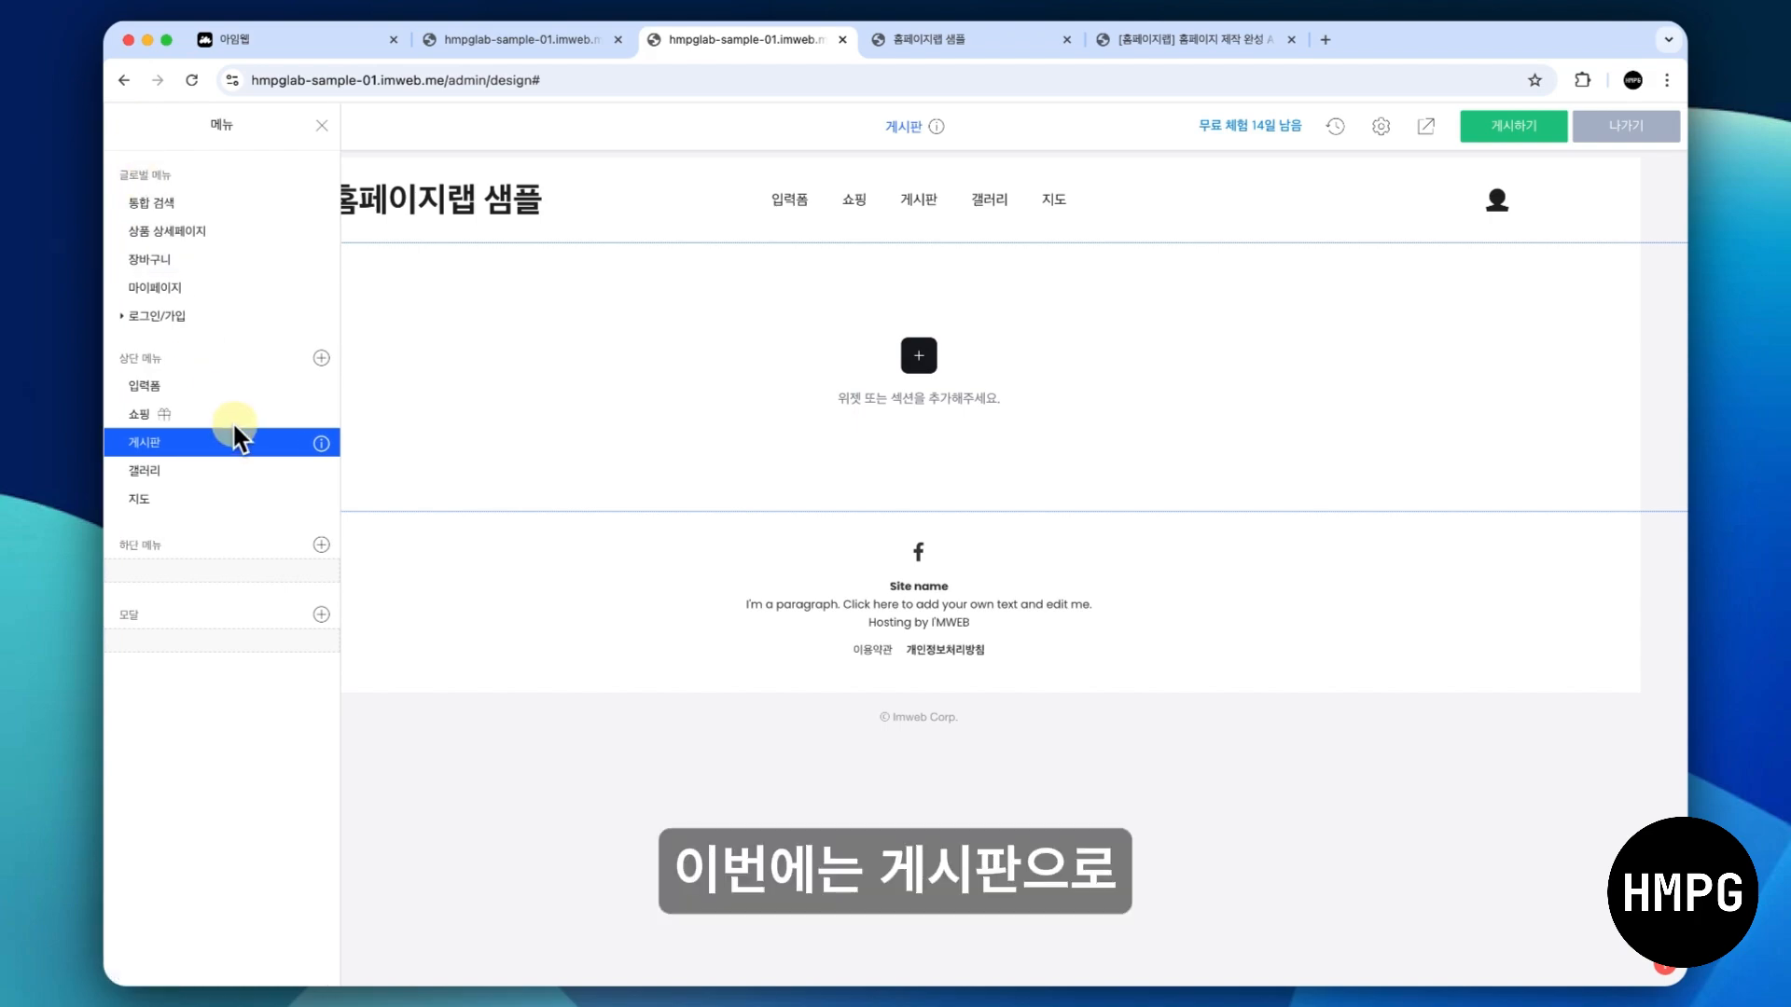
pyautogui.click(240, 415)
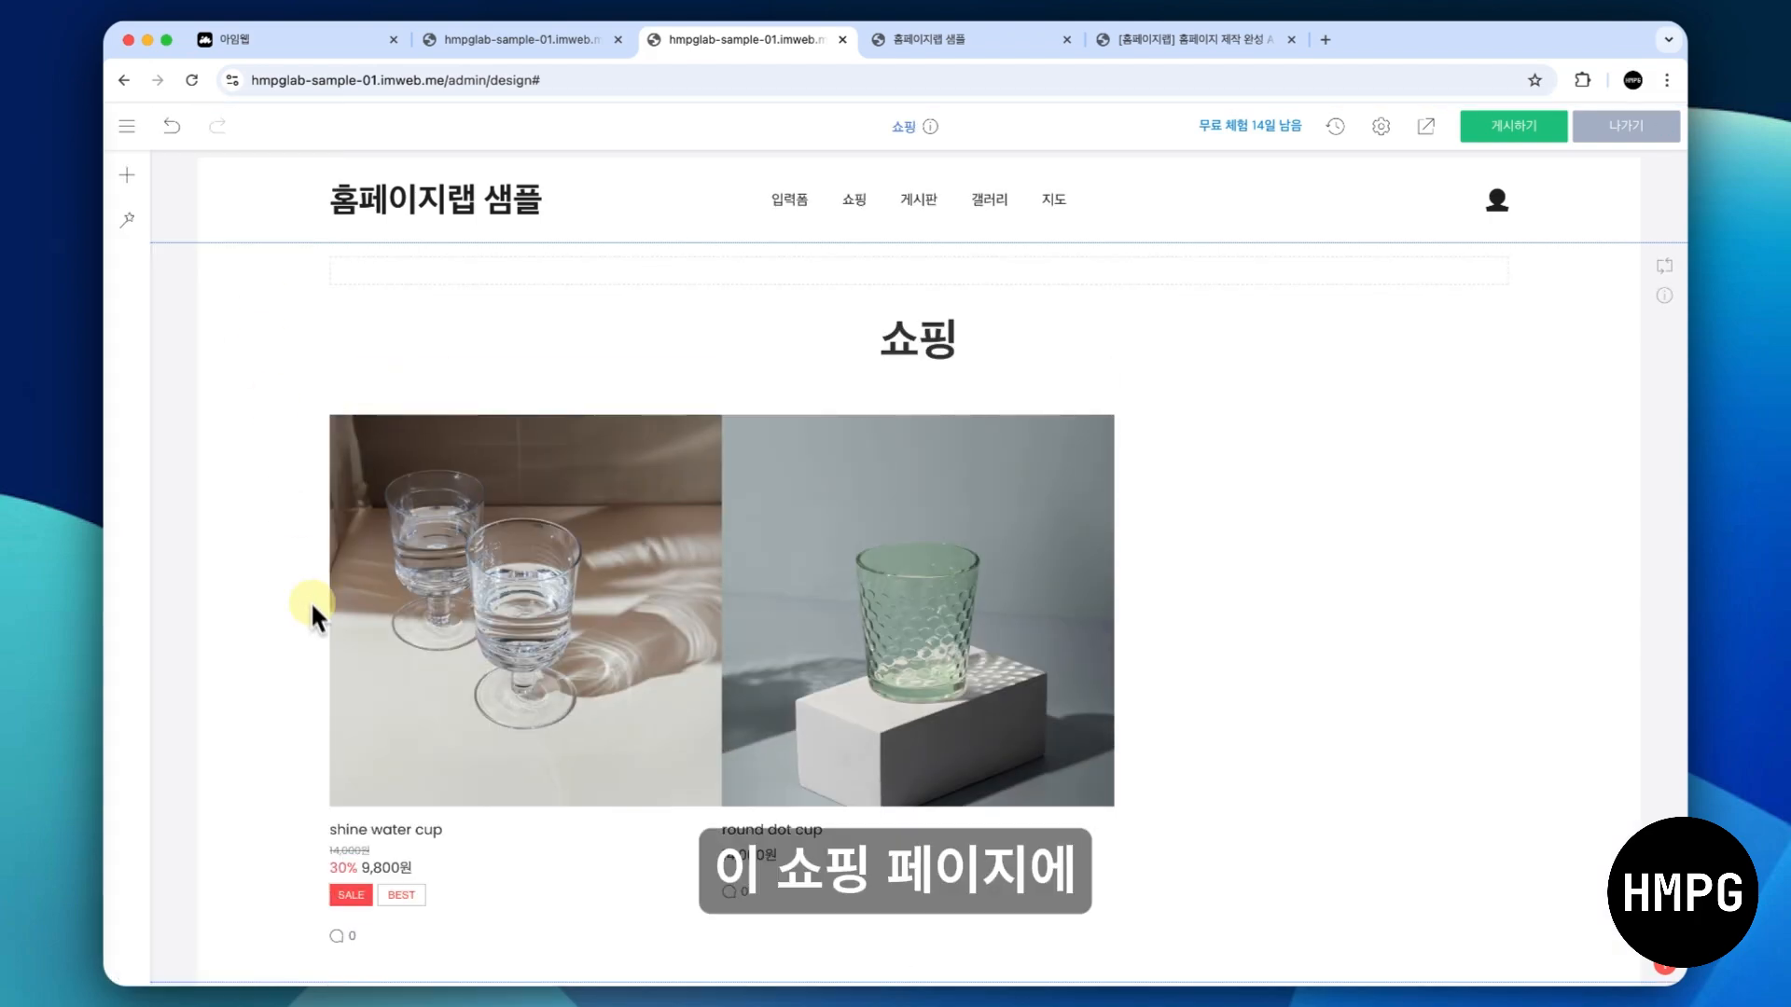
pyautogui.rightClick(263, 381)
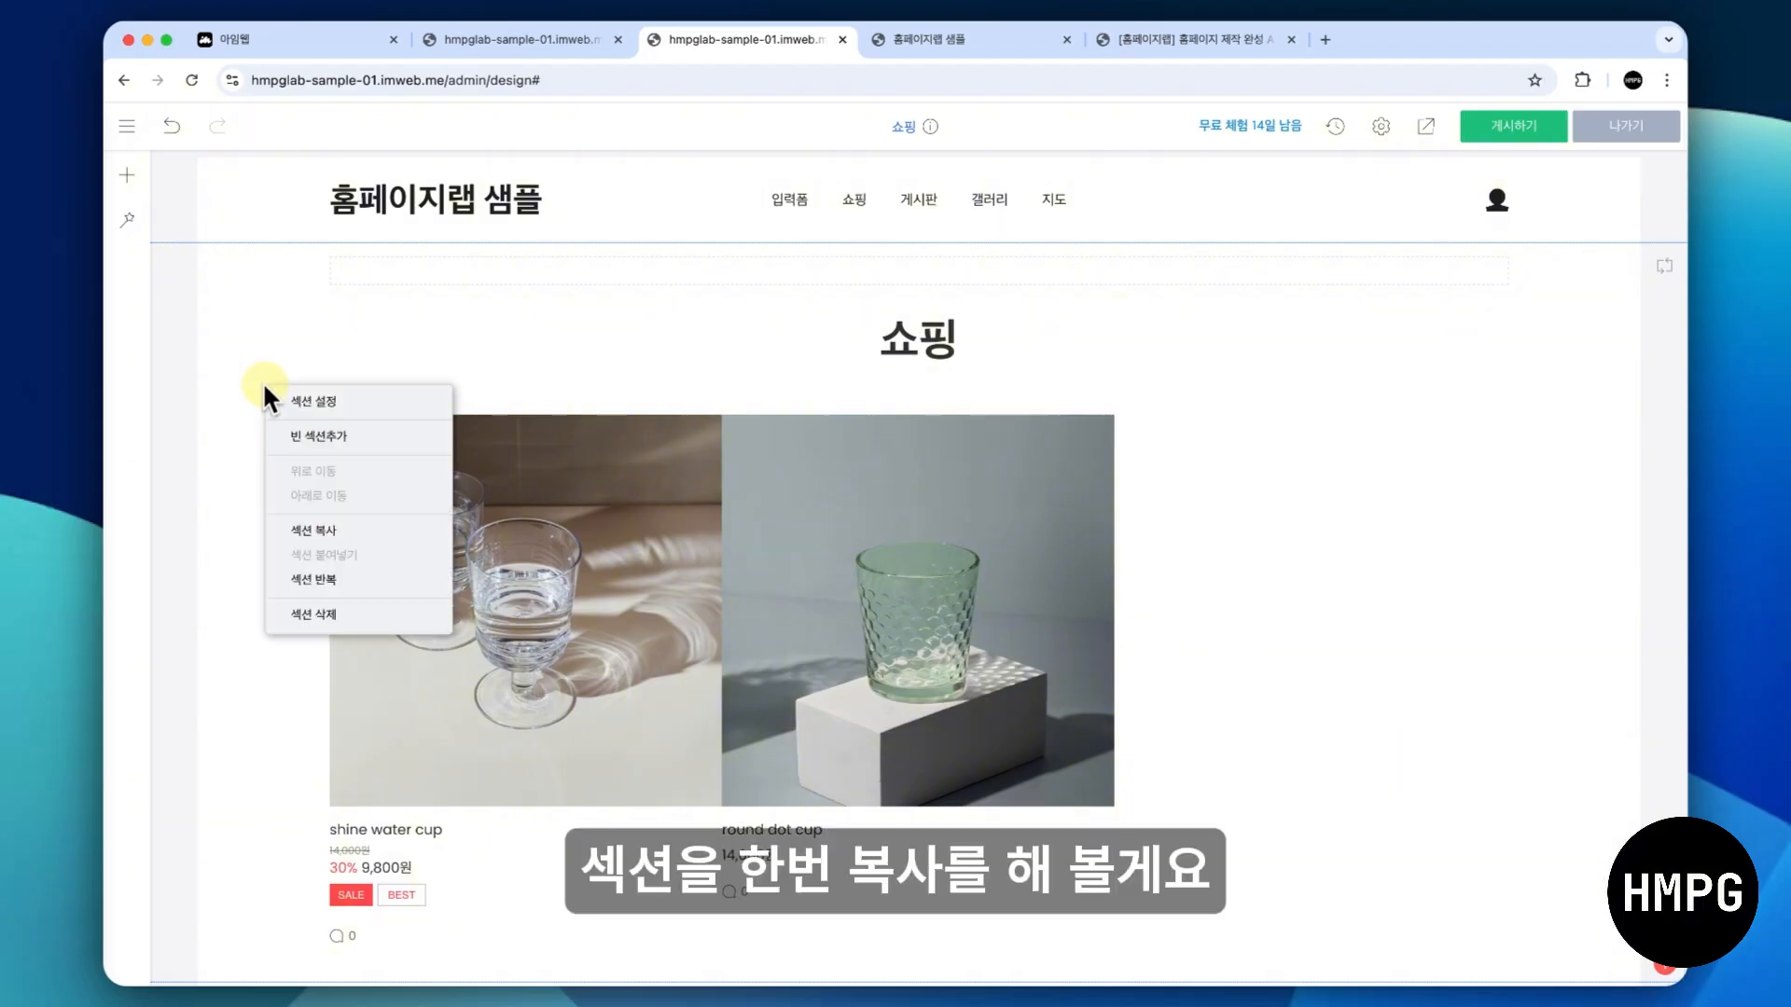
pyautogui.click(317, 530)
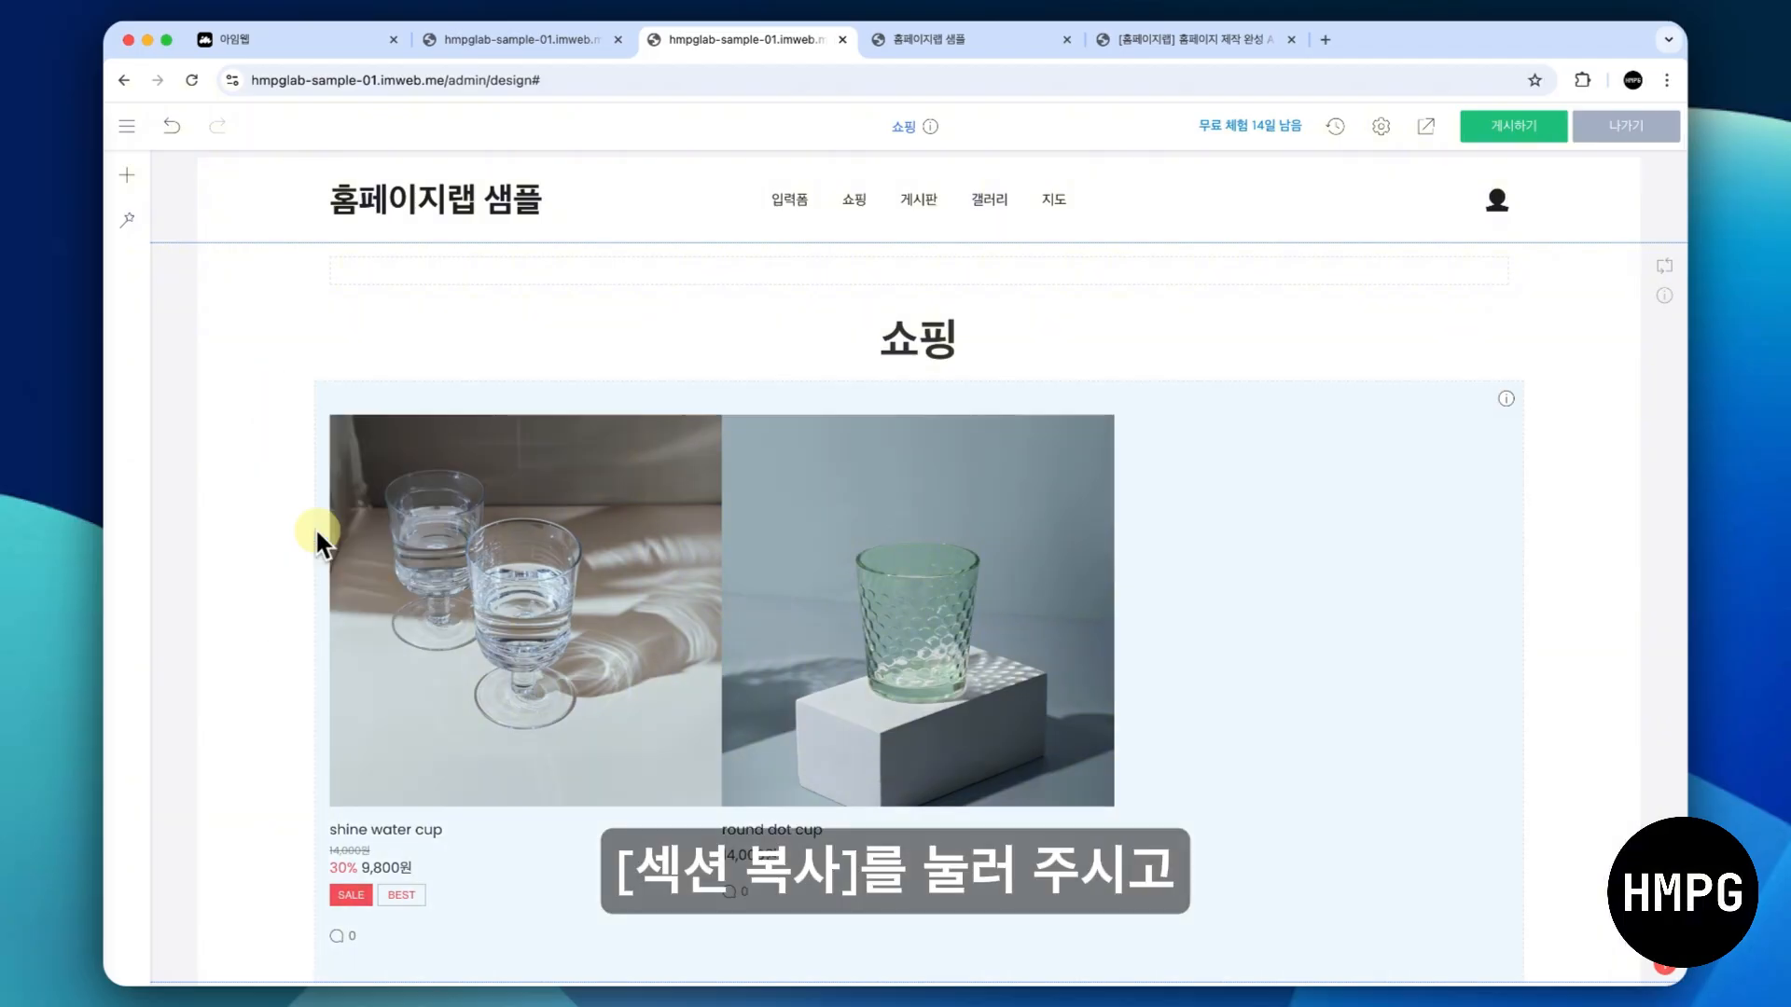
# - Paste the copied 쇼핑 section into the empty 게시판 page
pyautogui.click(121, 127)
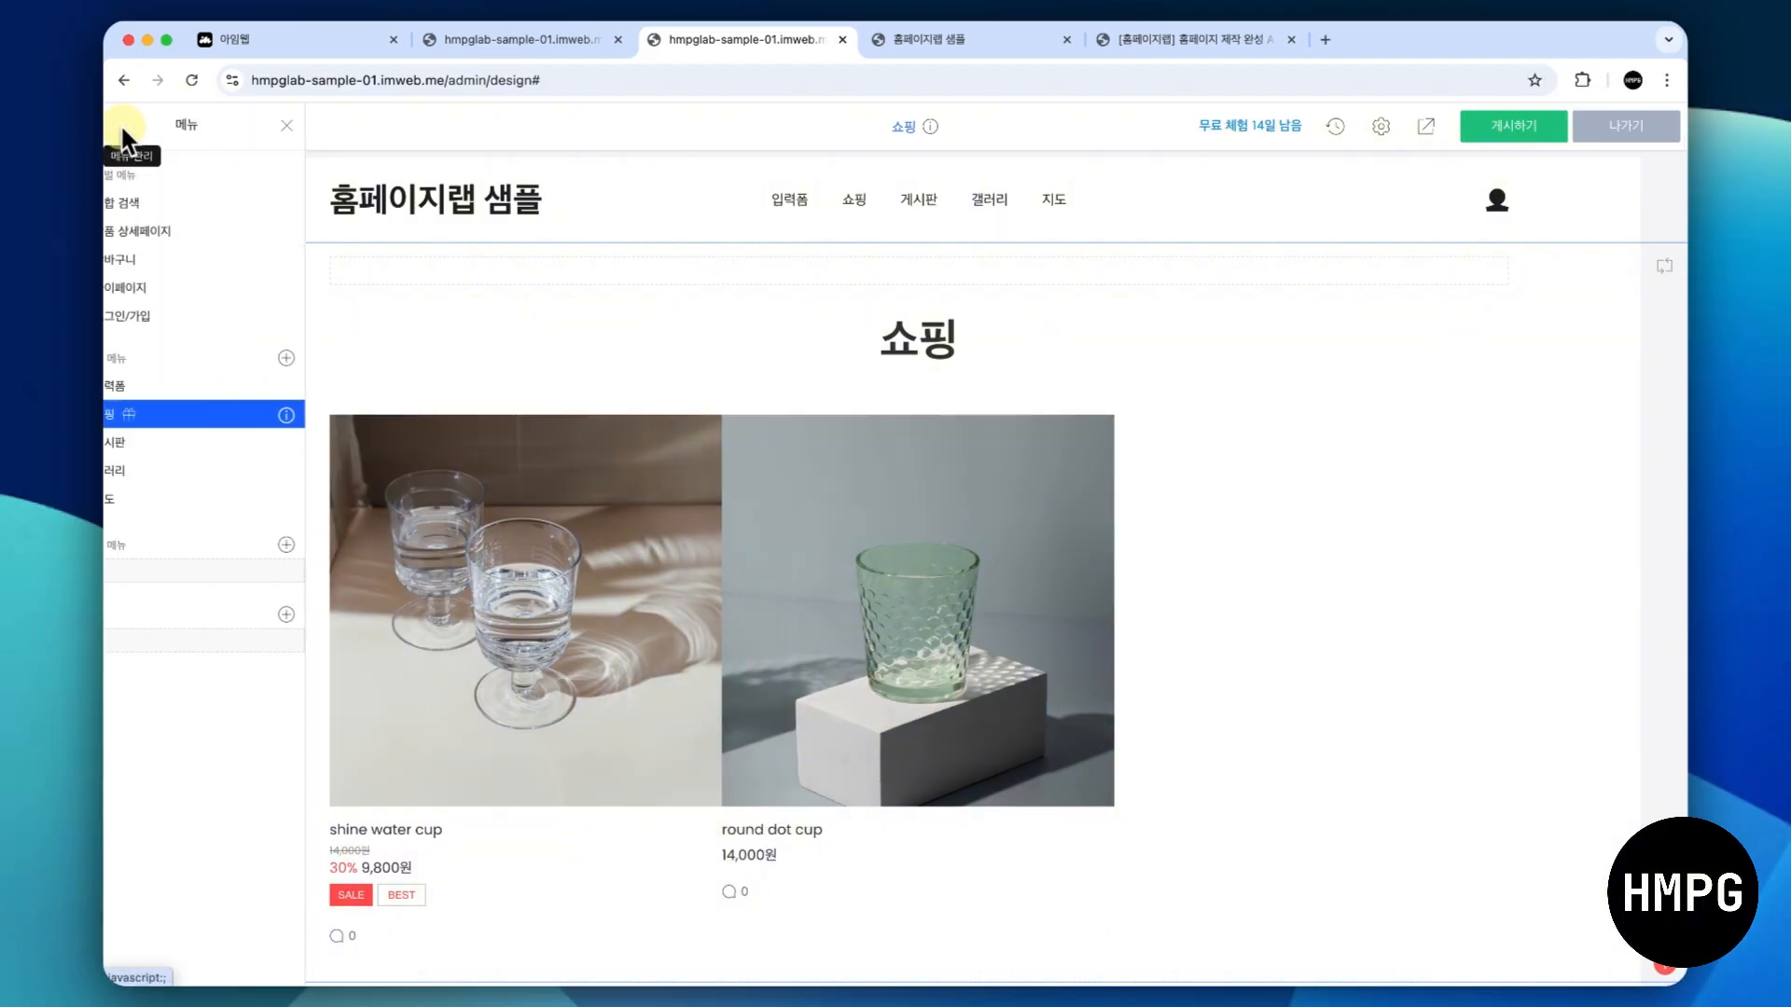
pyautogui.click(216, 442)
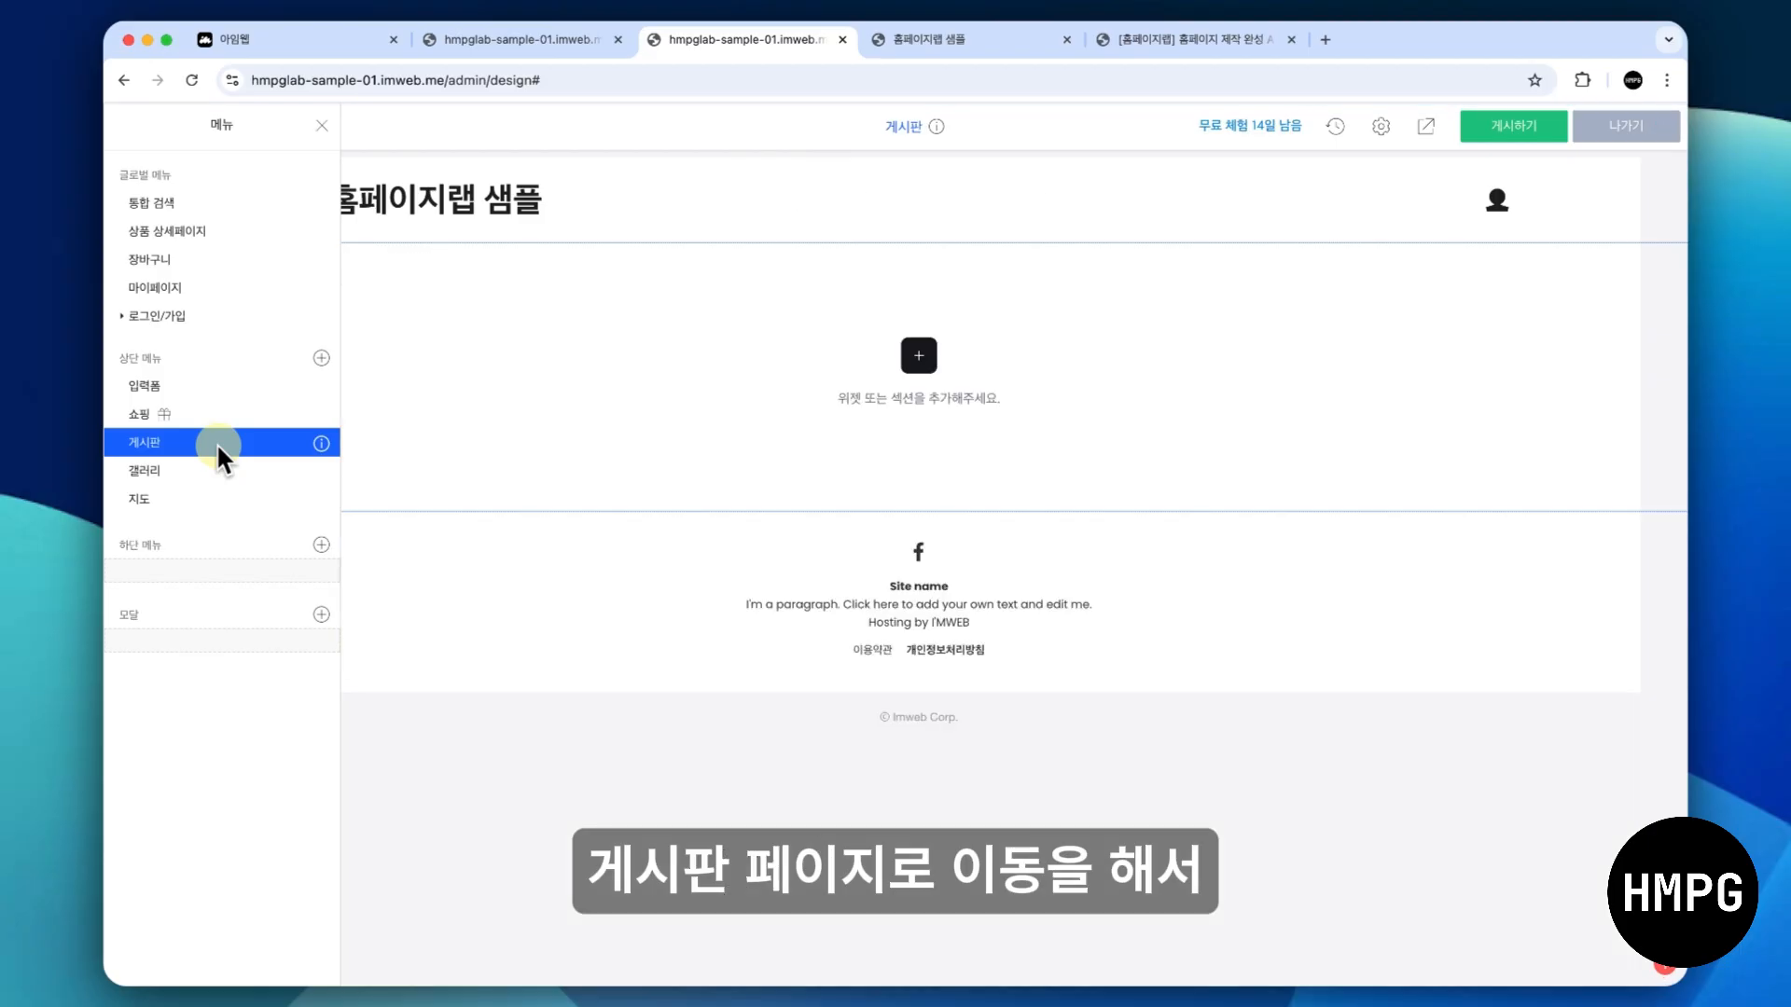
pyautogui.click(539, 396)
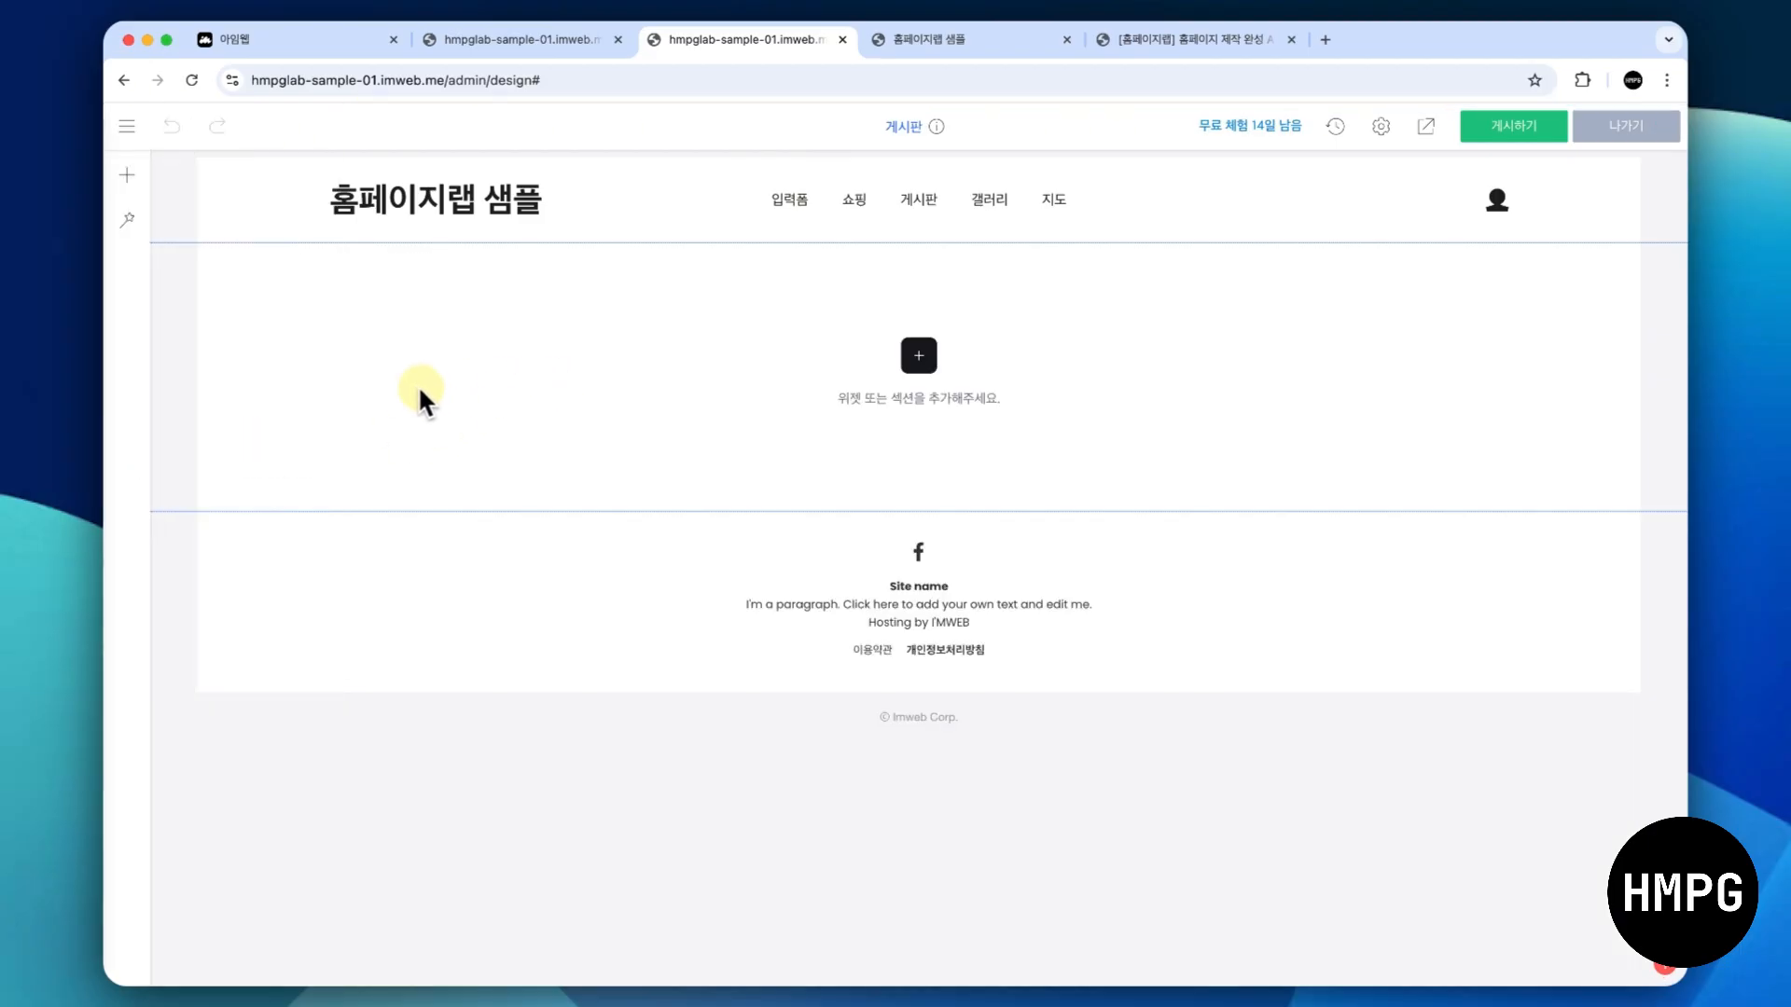
pyautogui.rightClick(323, 388)
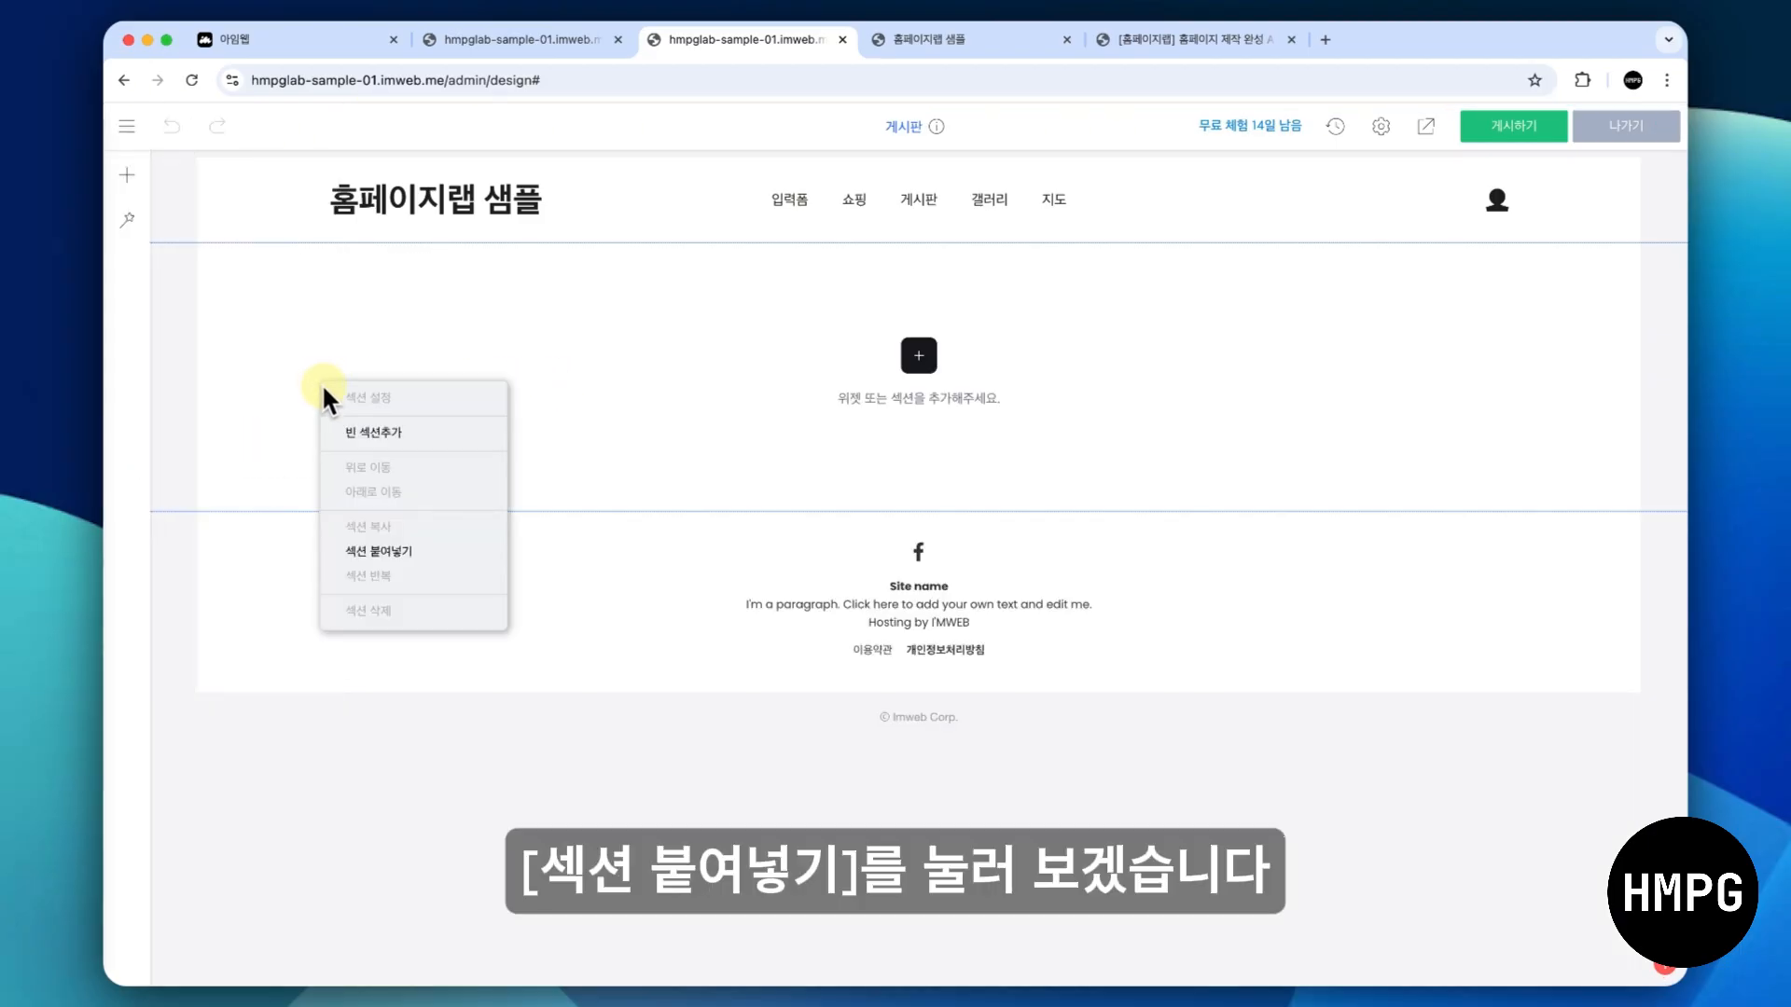
pyautogui.click(409, 555)
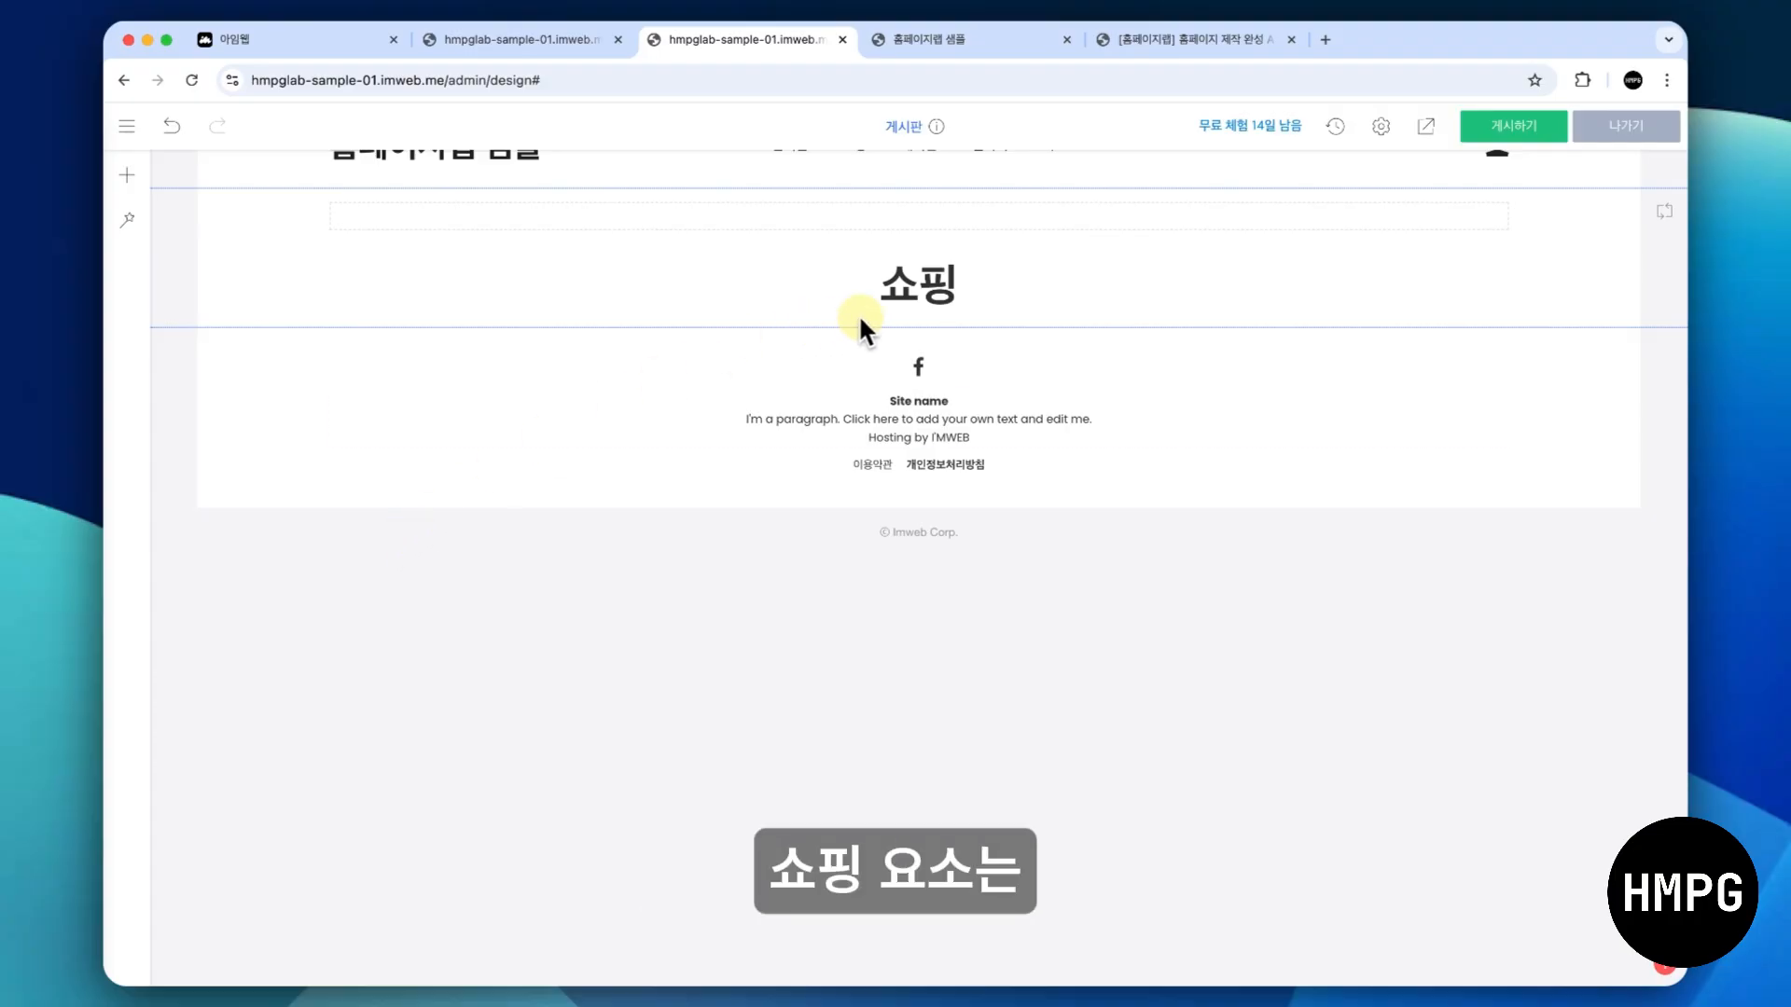
pyautogui.scroll(1, 707, 308)
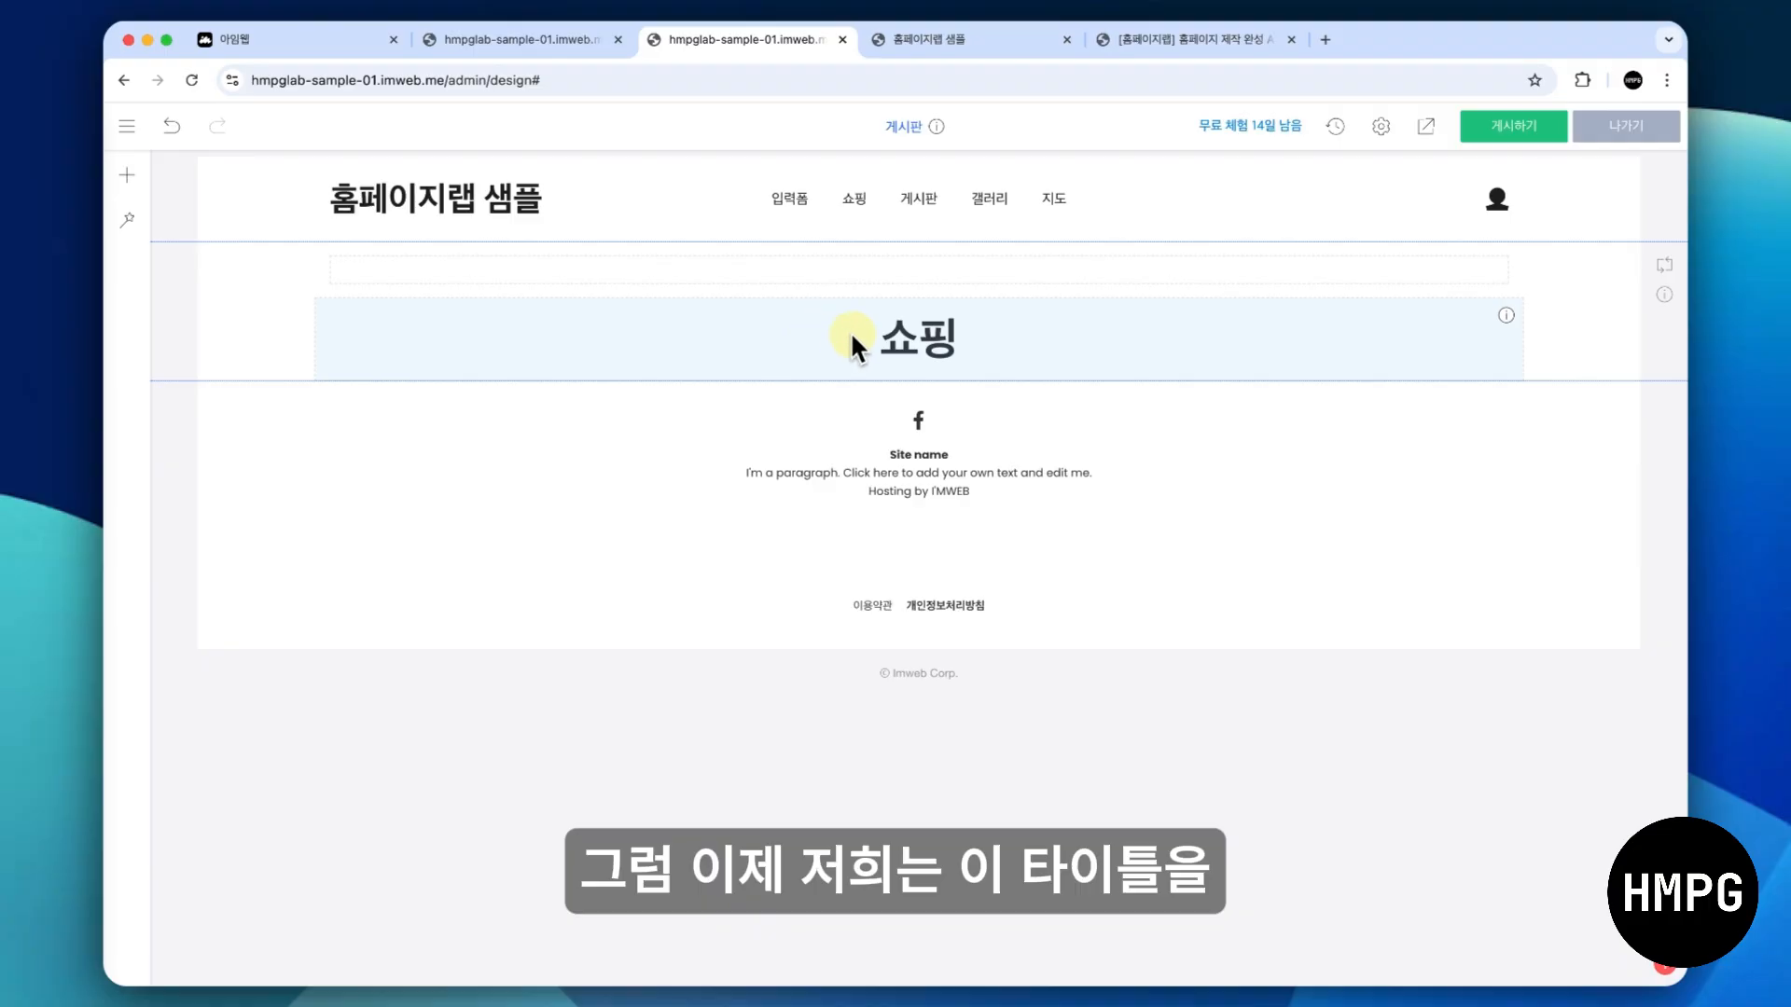
# - Replace the pasted section's title text with 게시판
pyautogui.click(886, 334)
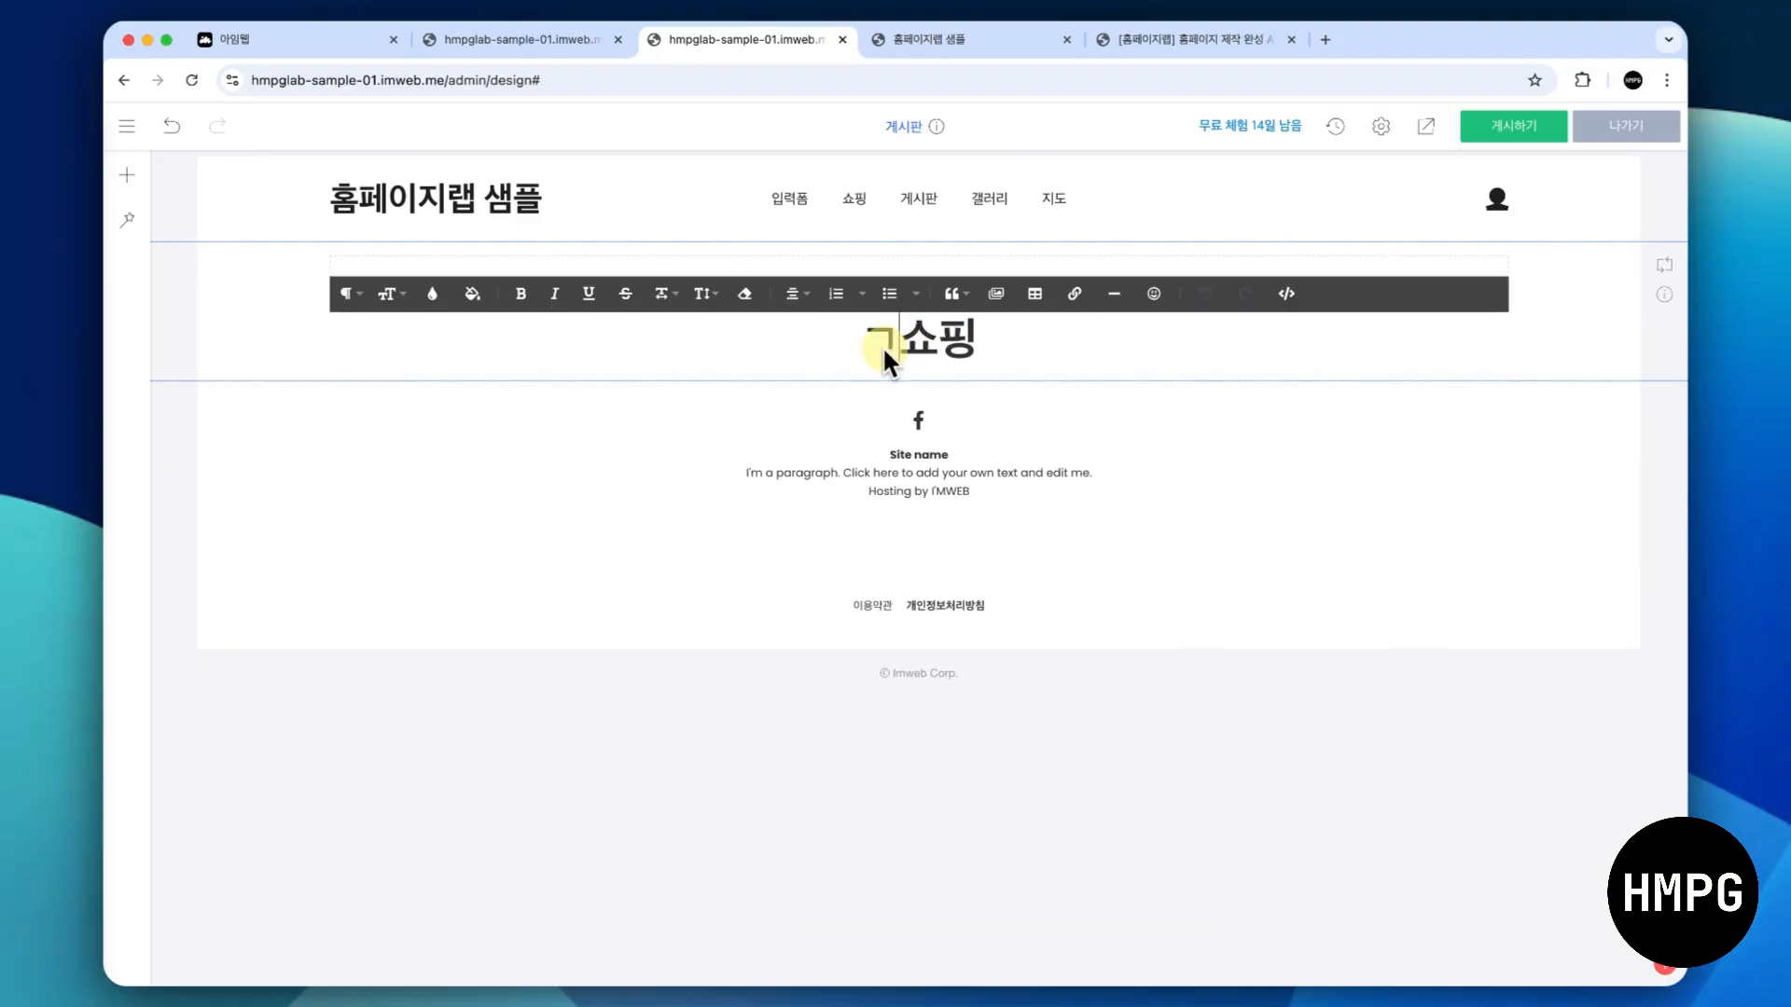
pyautogui.write('게시판')
pyautogui.hotkey('shift', 'End')
pyautogui.press('Delete')
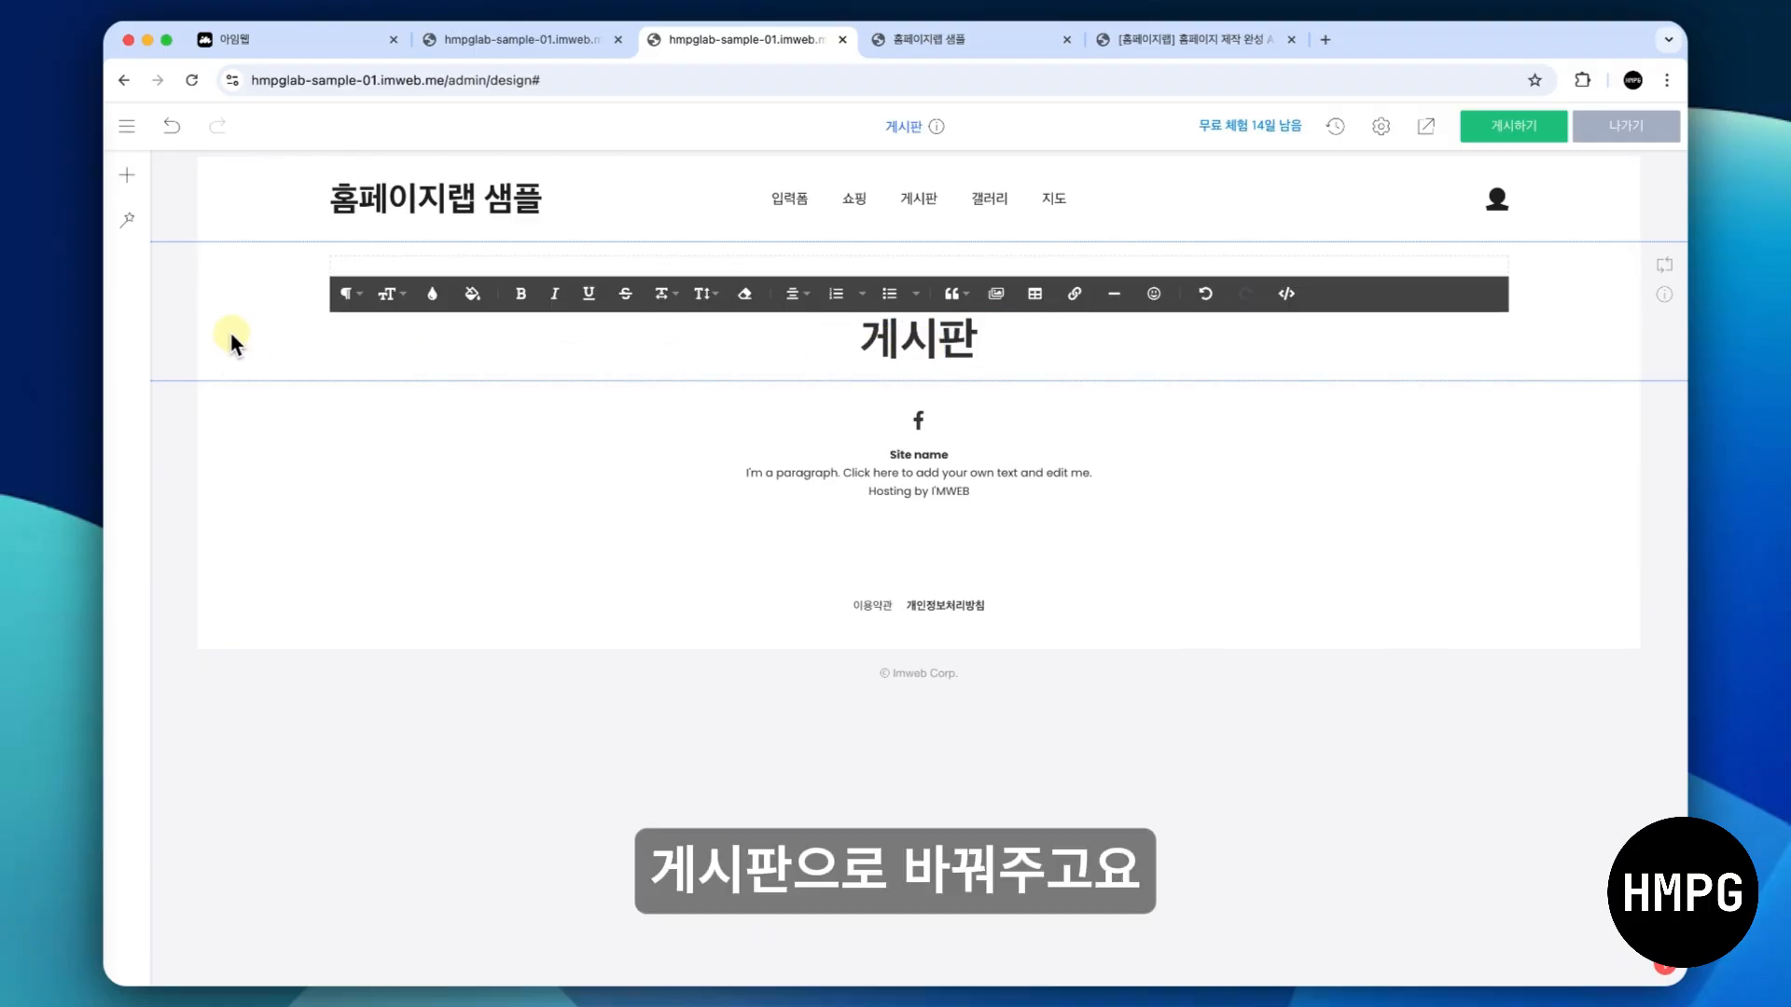
pyautogui.click(228, 337)
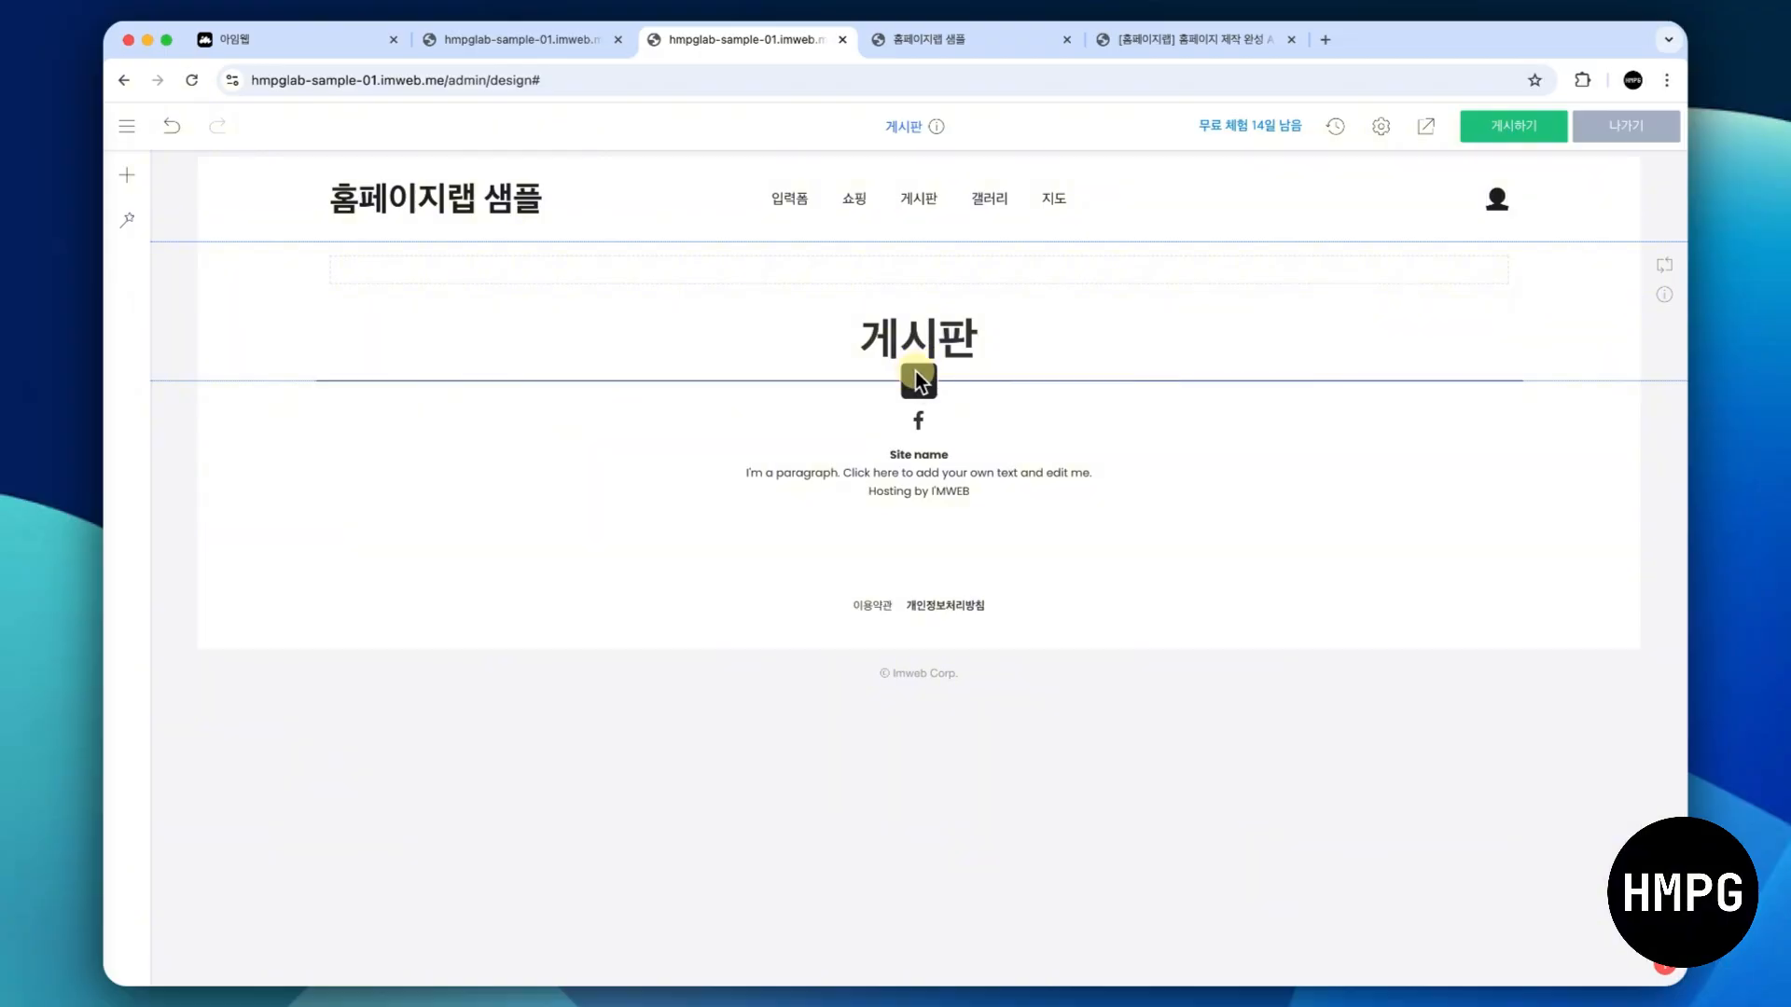
# - Add a 게시판 DB element below the page title and look through its board and design settings
pyautogui.click(917, 380)
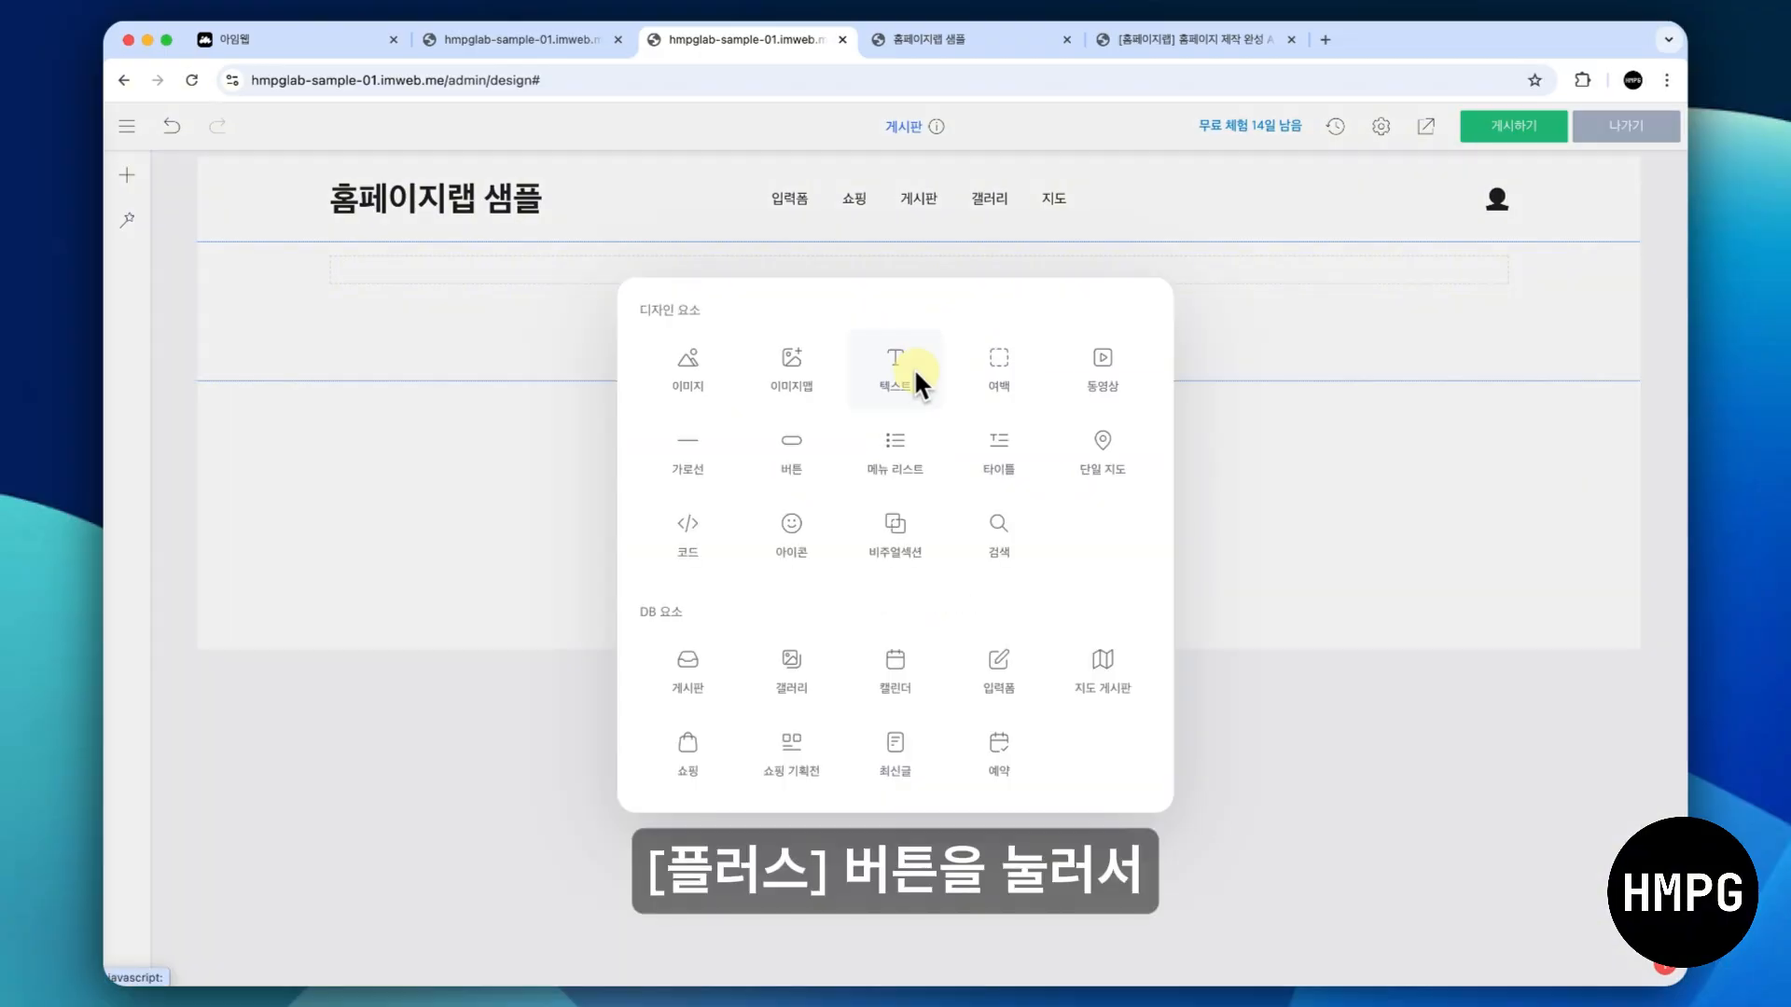
pyautogui.click(694, 667)
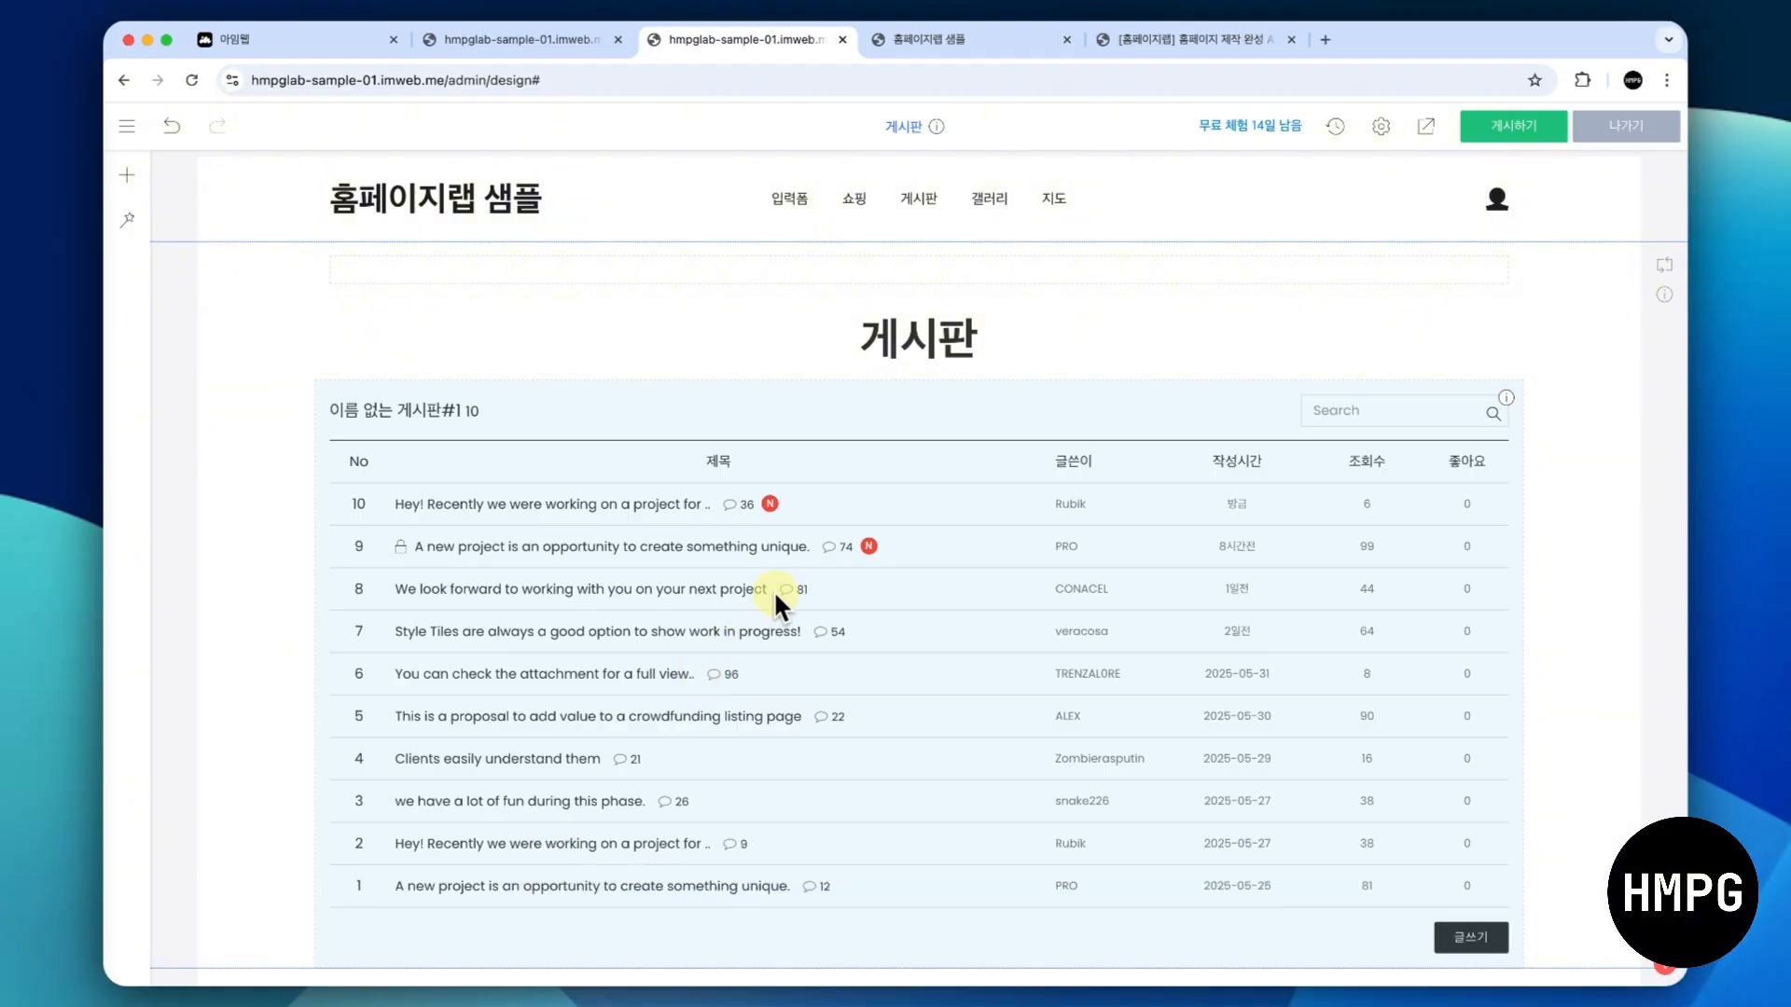
pyautogui.rightClick(933, 538)
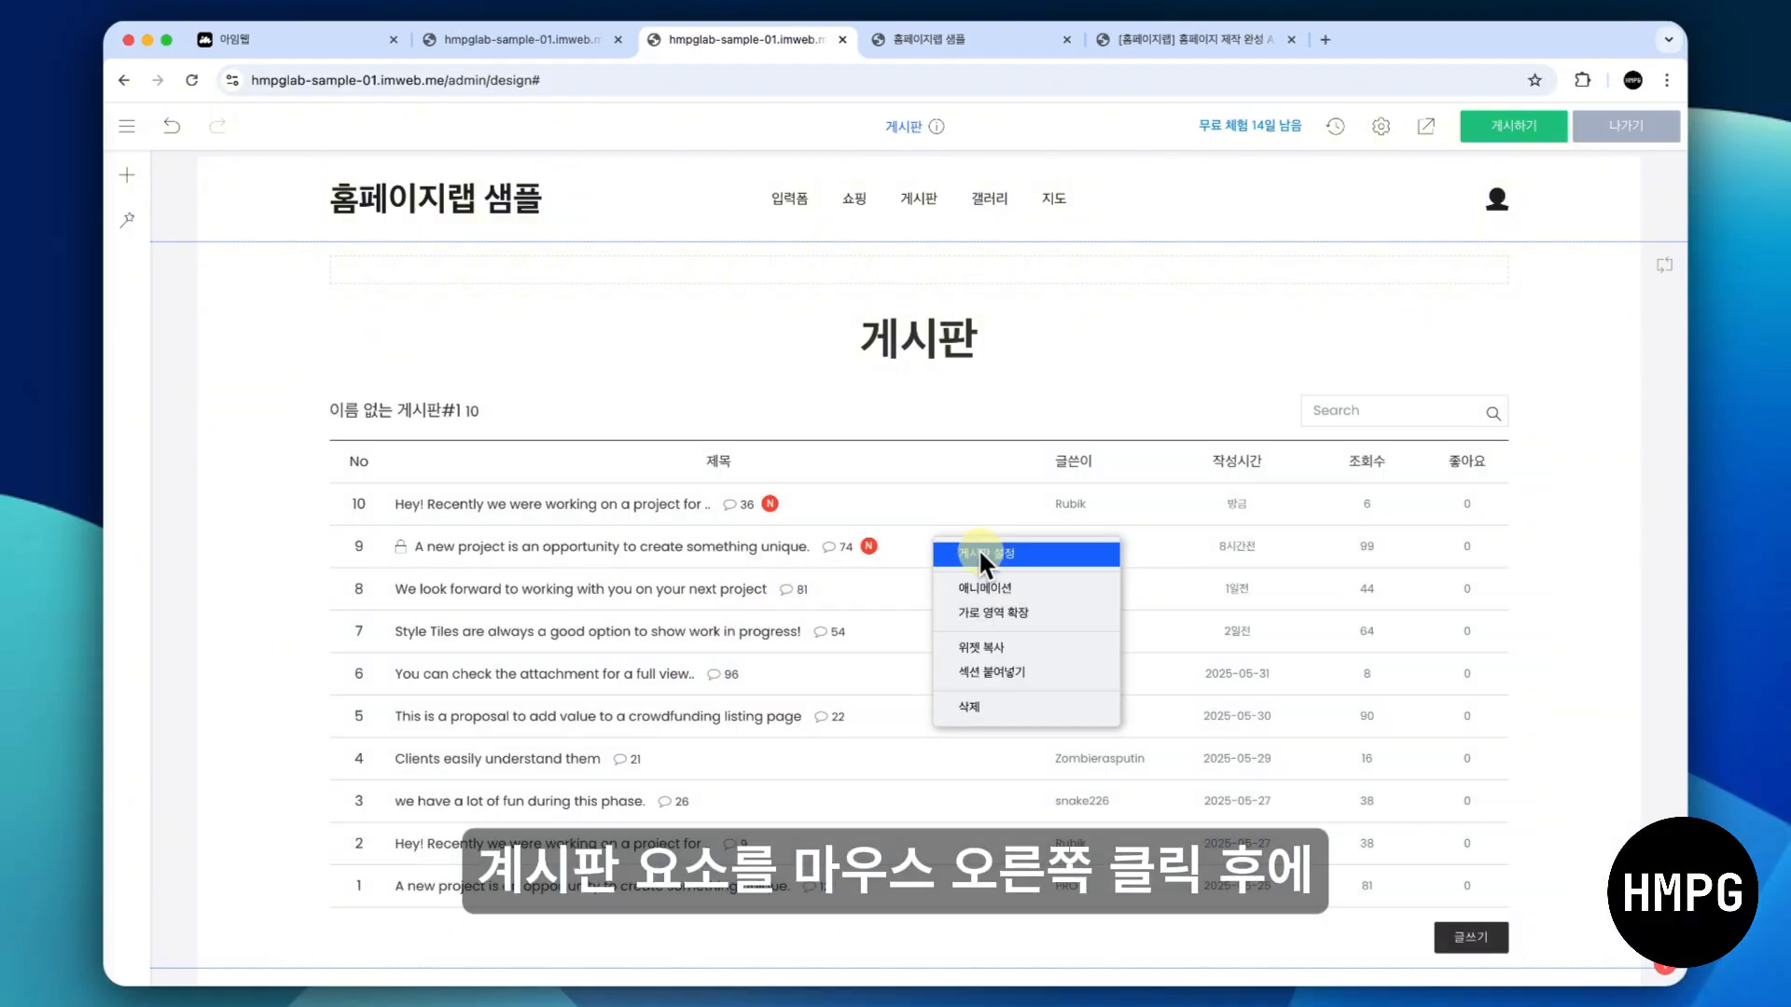
pyautogui.click(985, 554)
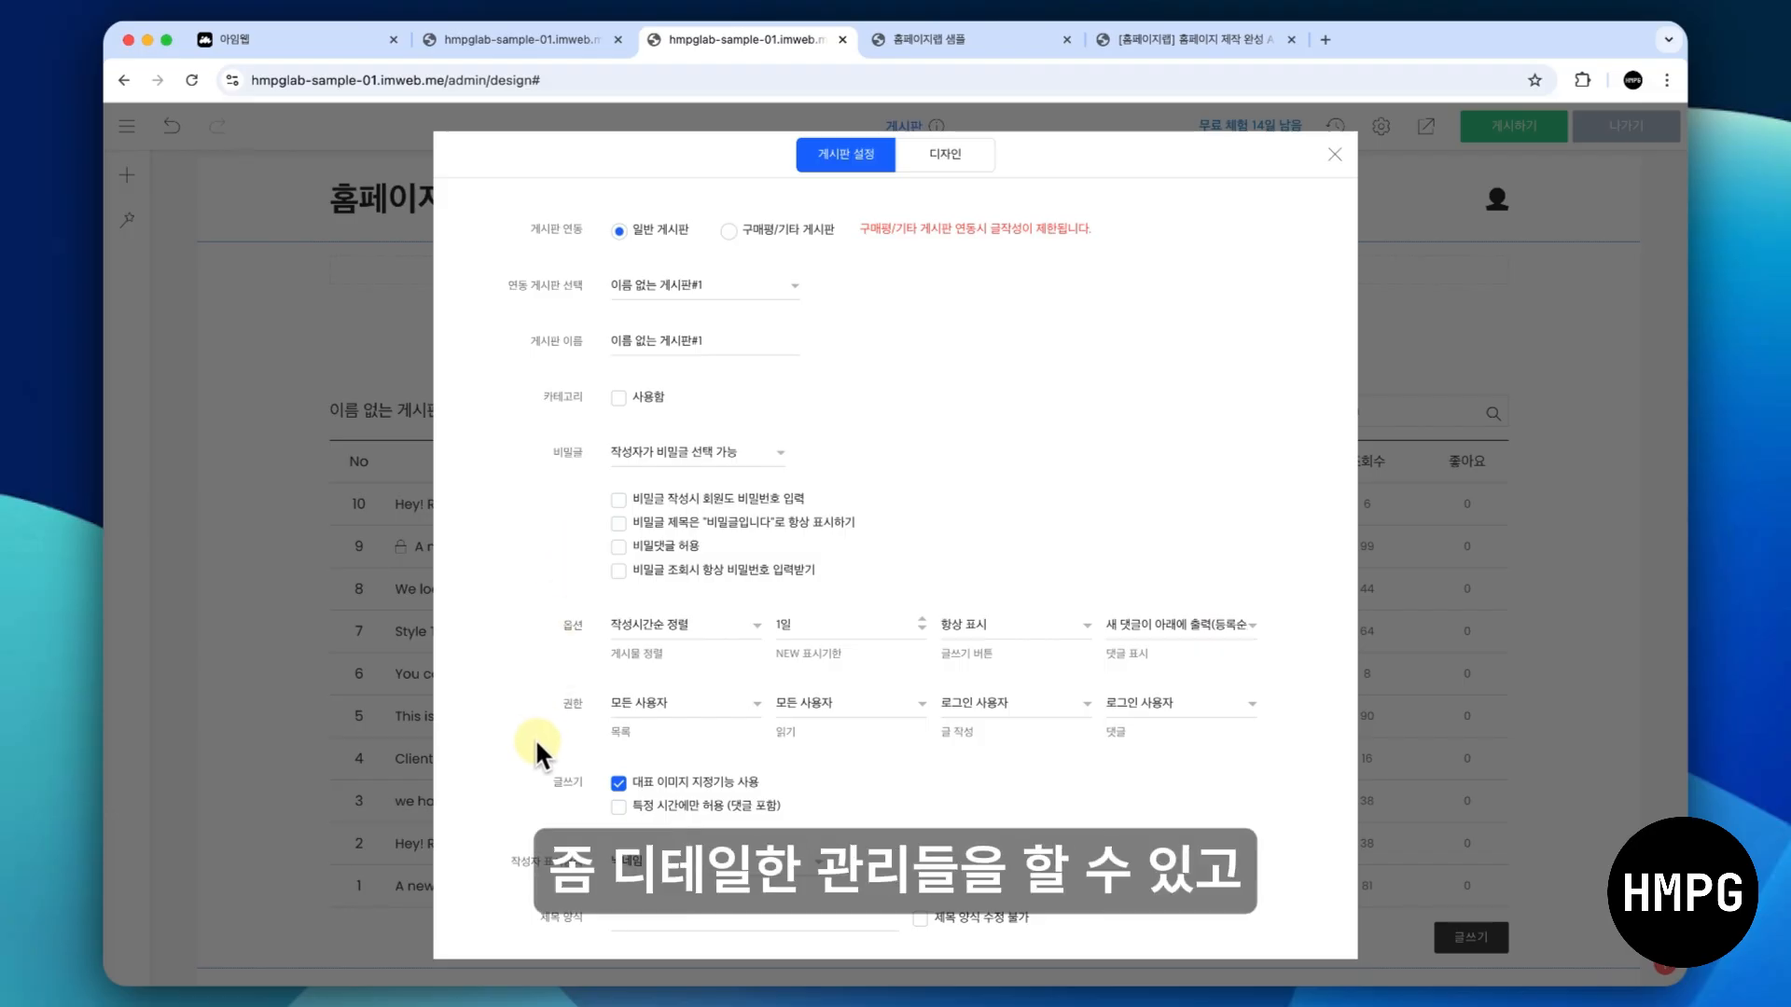
pyautogui.click(944, 152)
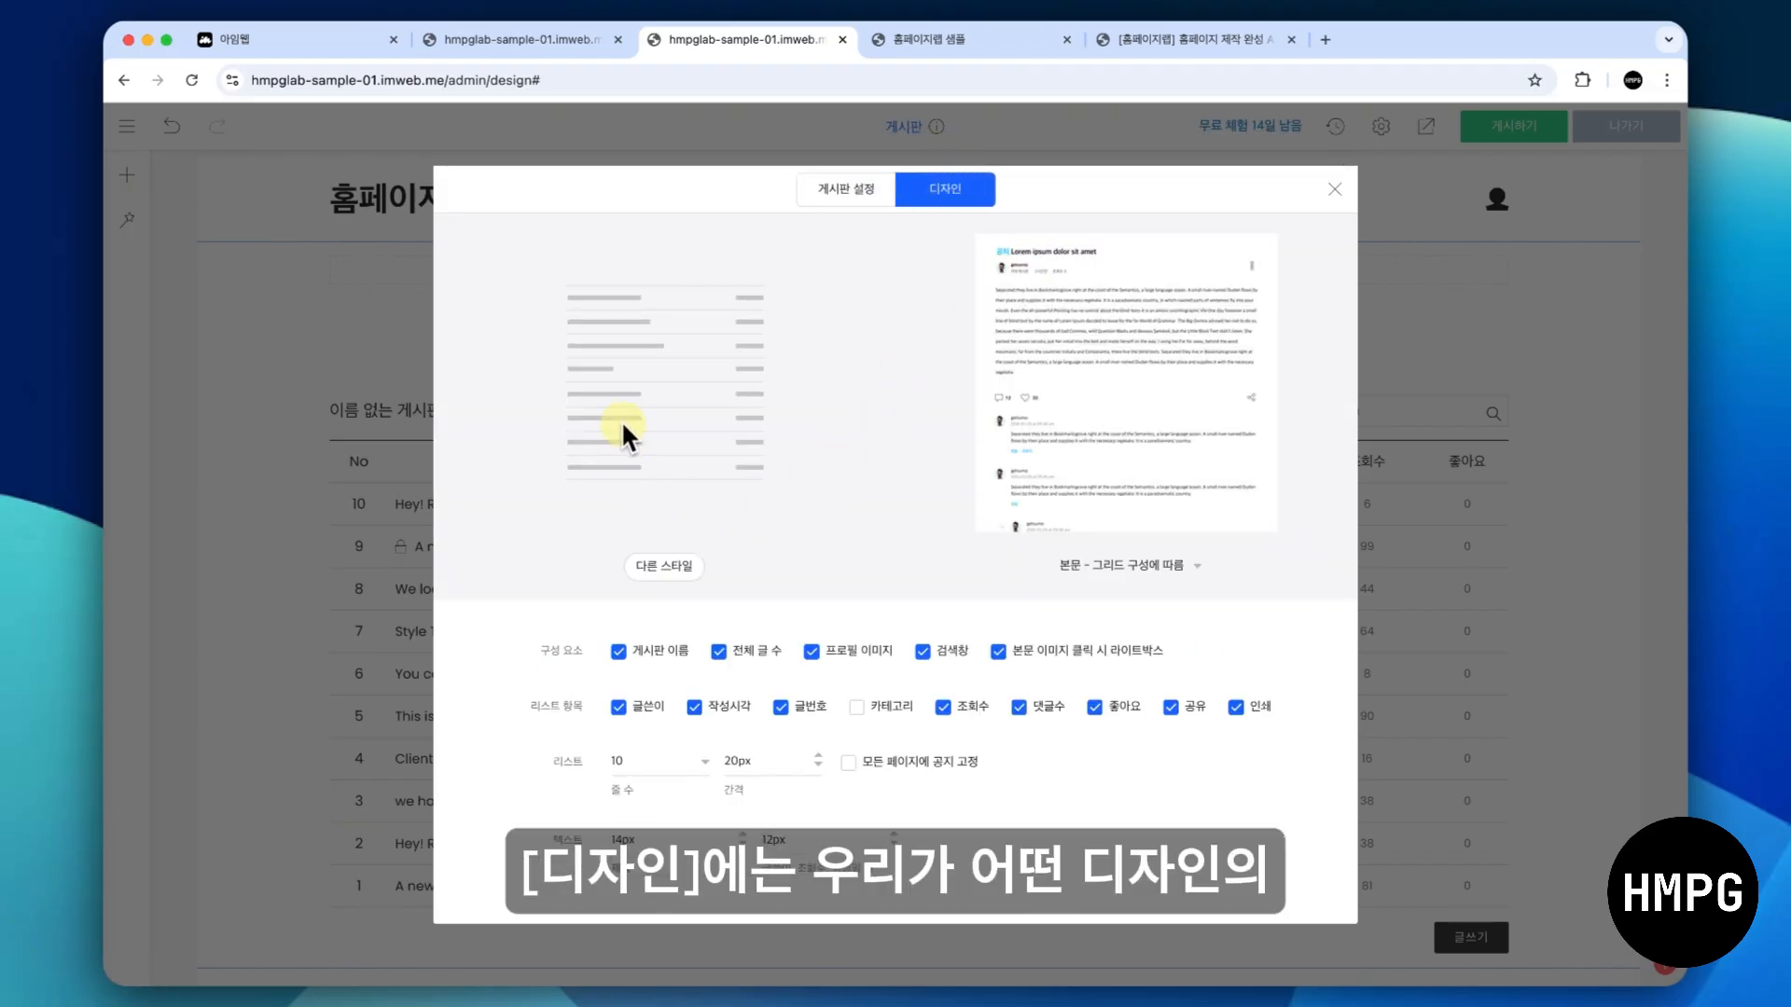
pyautogui.scroll(-1, 804, 389)
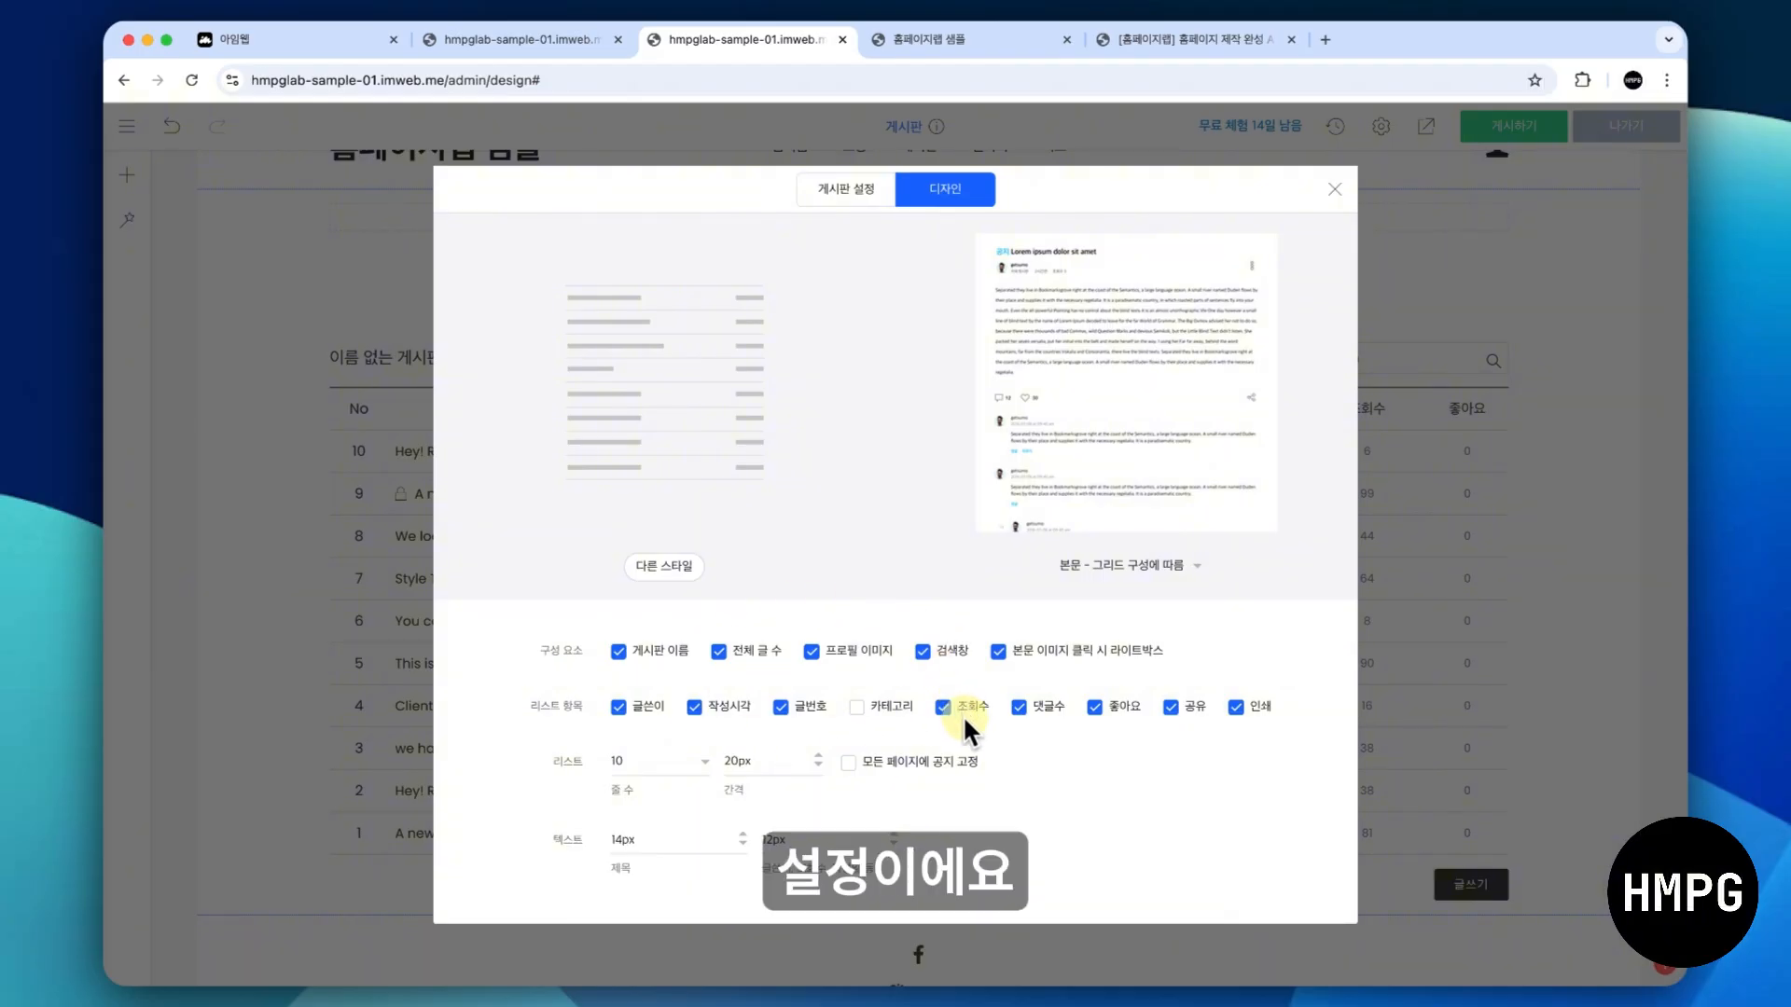
# - Set the board name to 공지사항 in the 게시판 설정 and close the settings
pyautogui.click(845, 177)
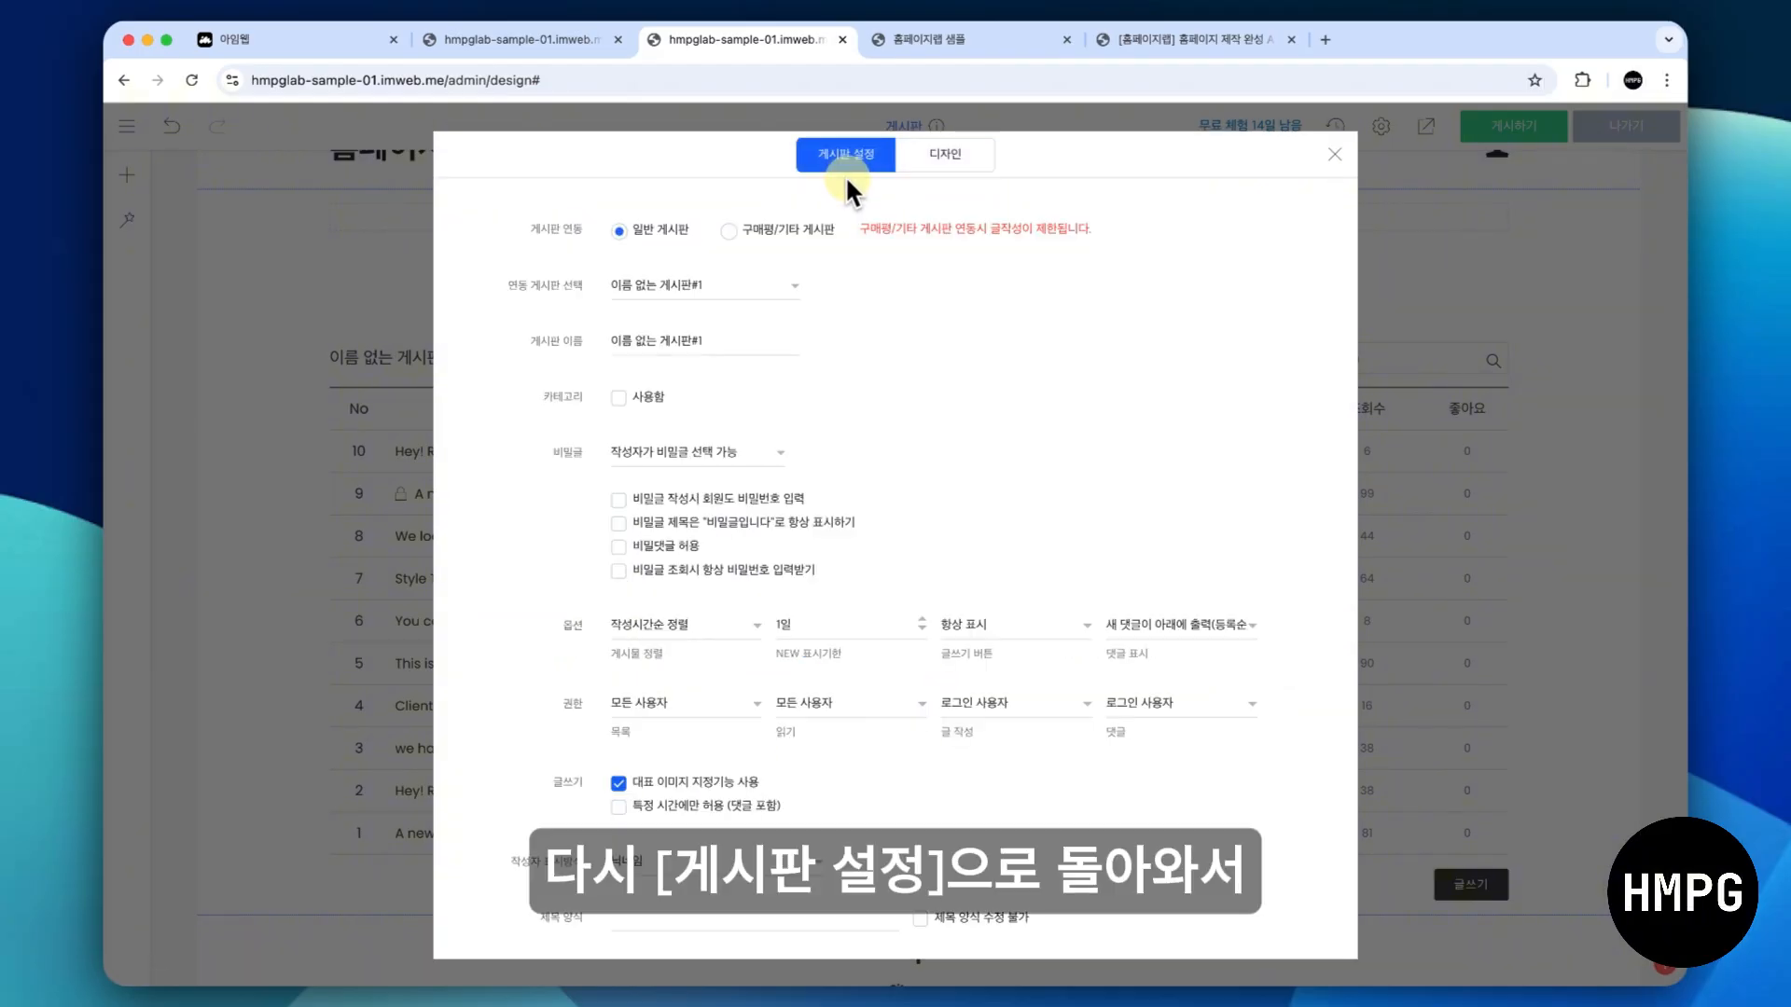
pyautogui.doubleClick(737, 334)
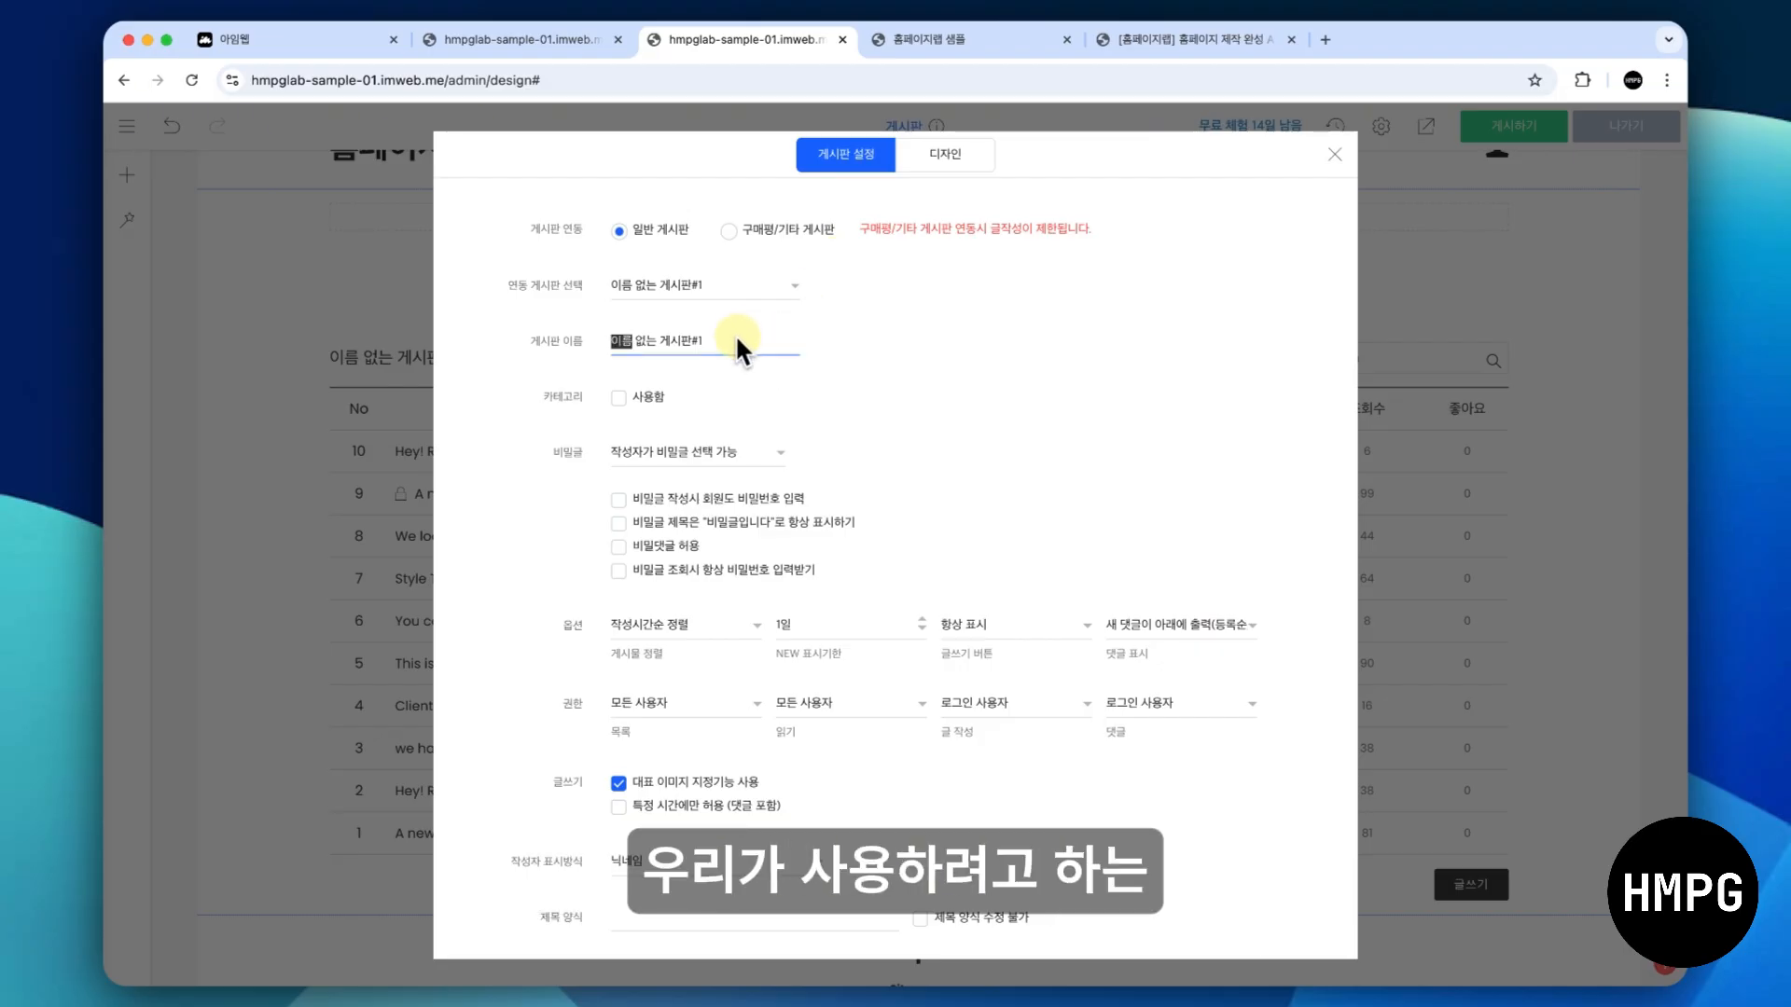
pyautogui.tripleClick(737, 337)
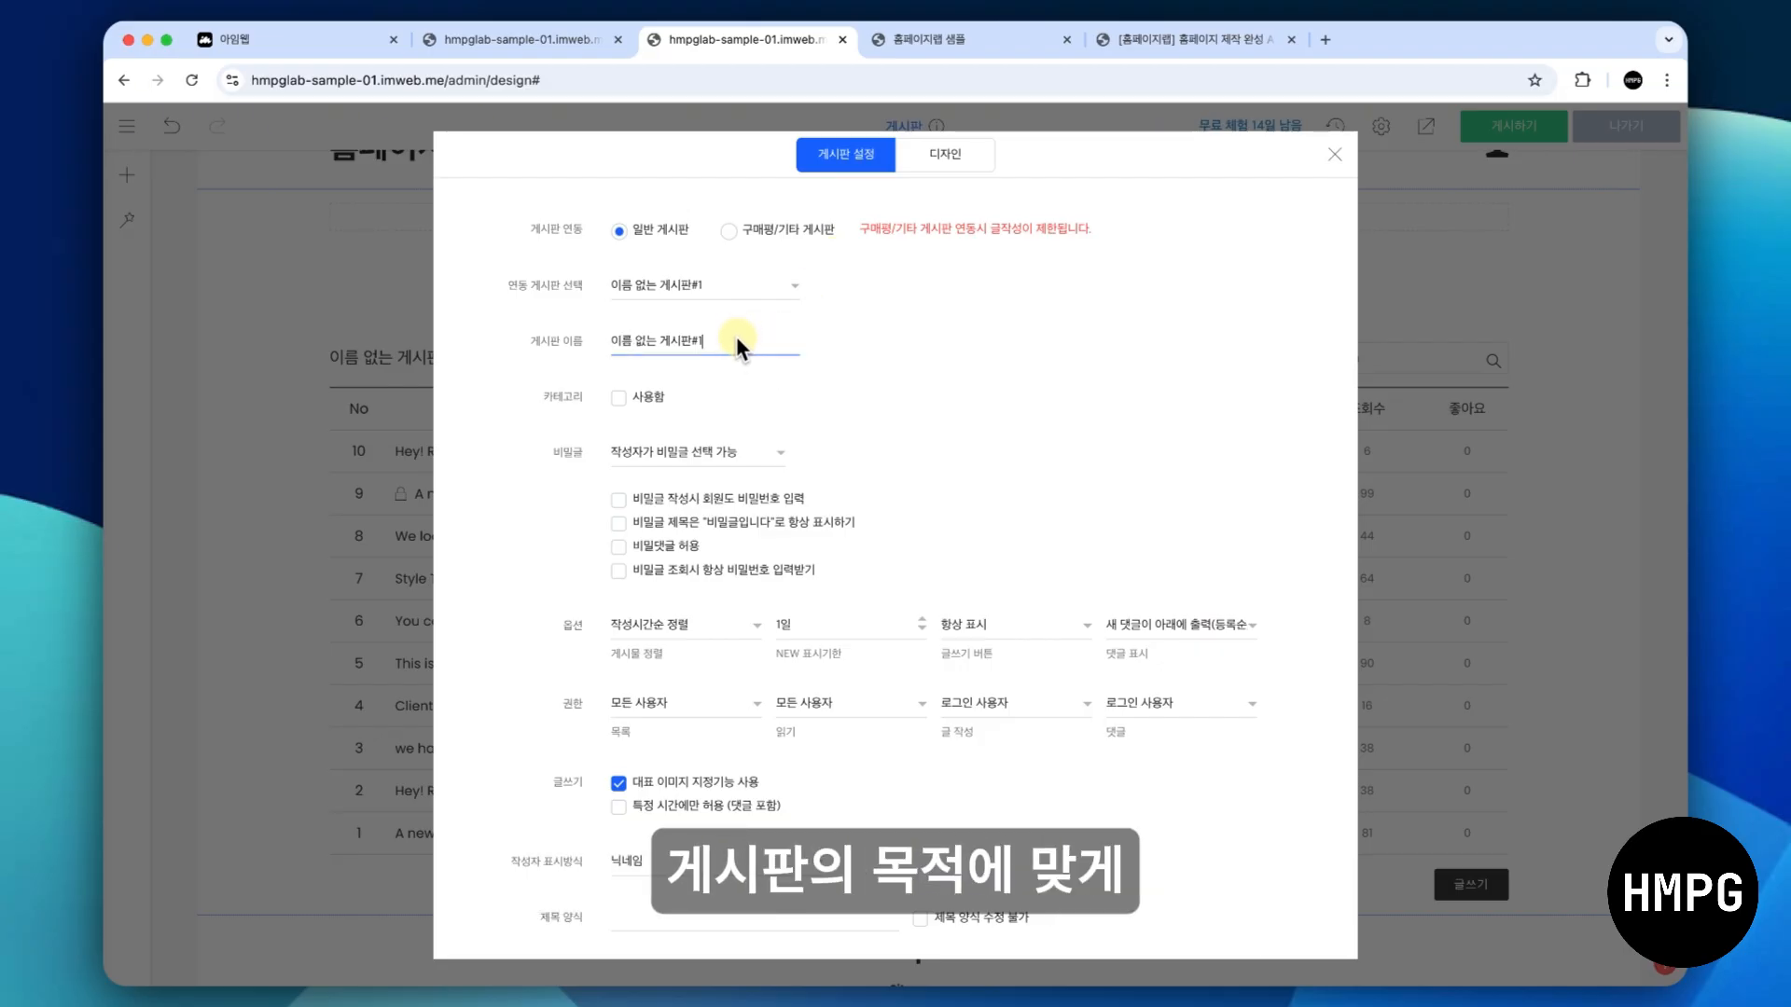
pyautogui.write('공지사항')
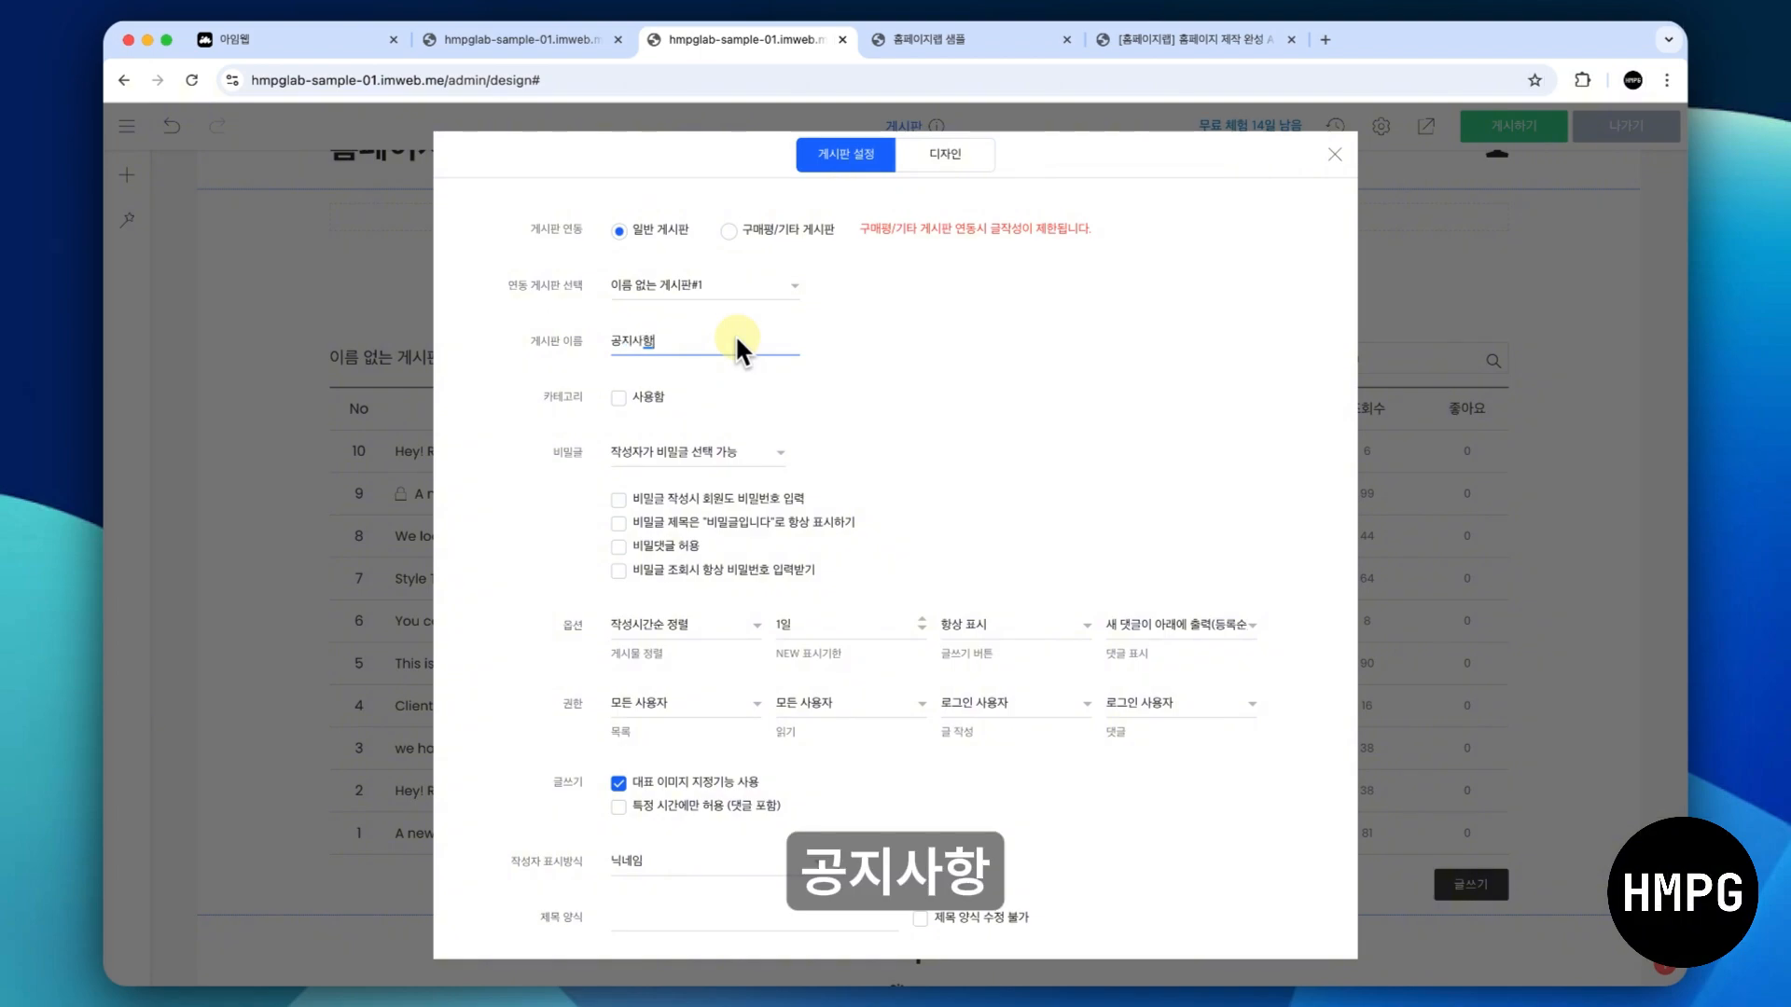
pyautogui.click(1054, 280)
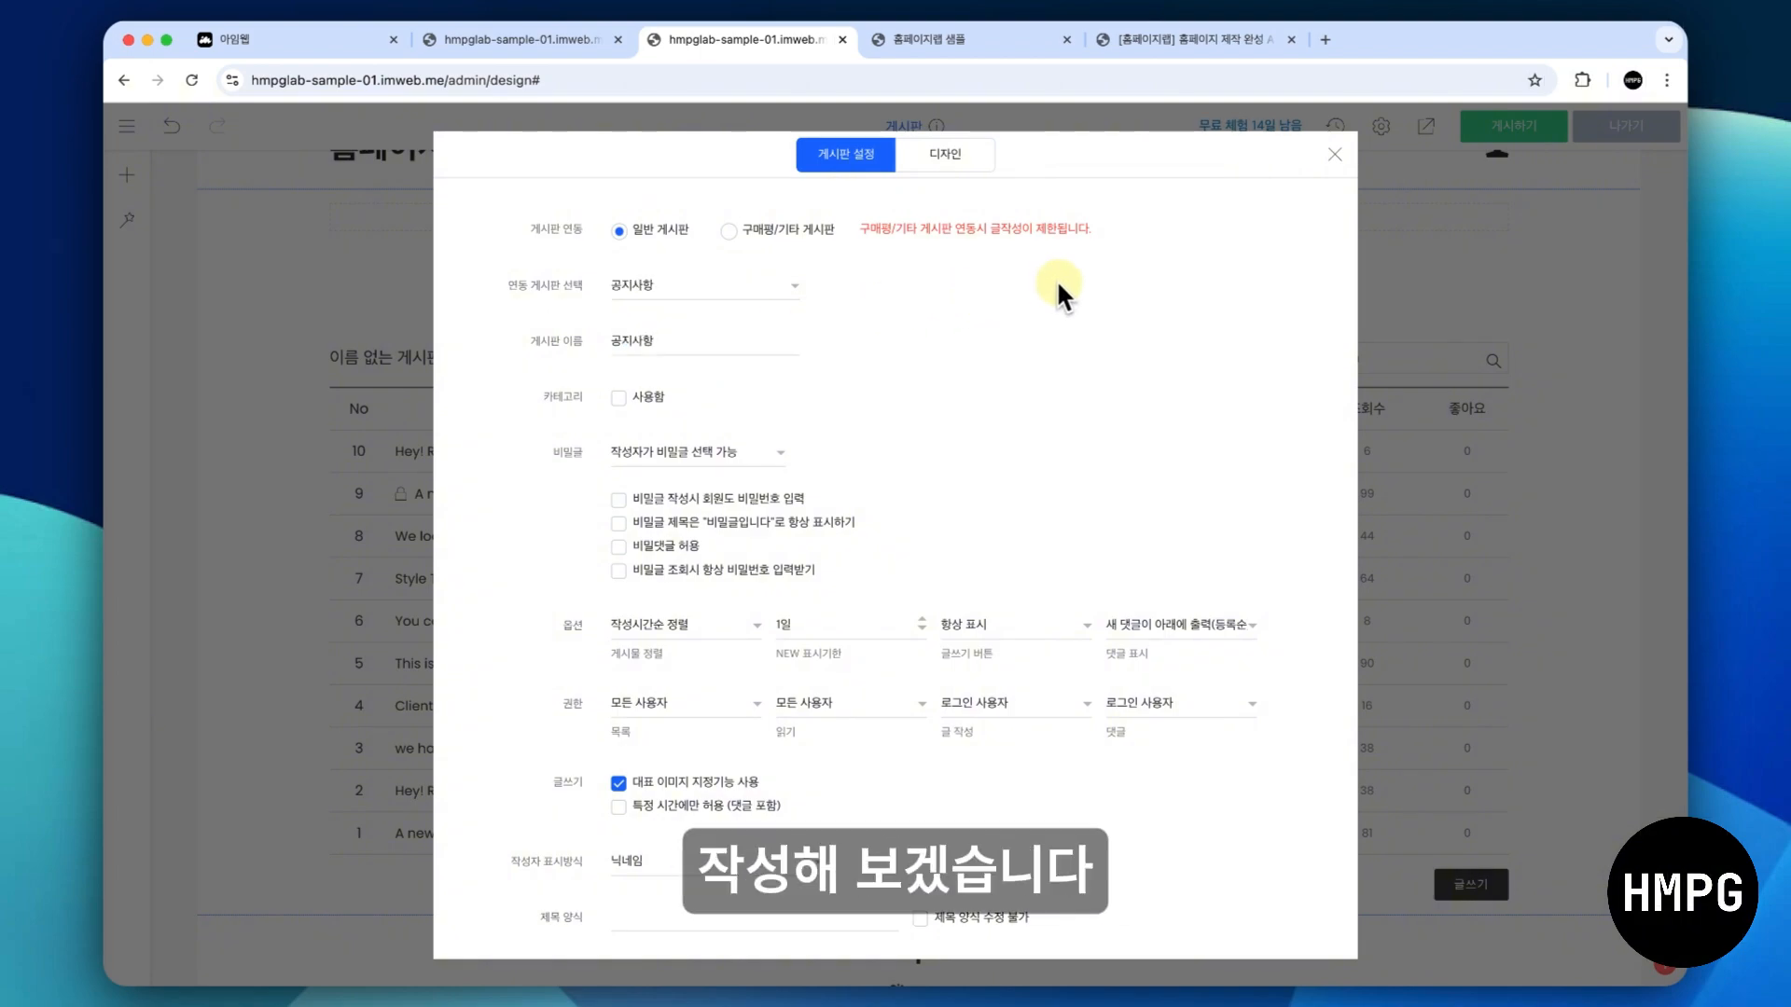
pyautogui.click(1332, 153)
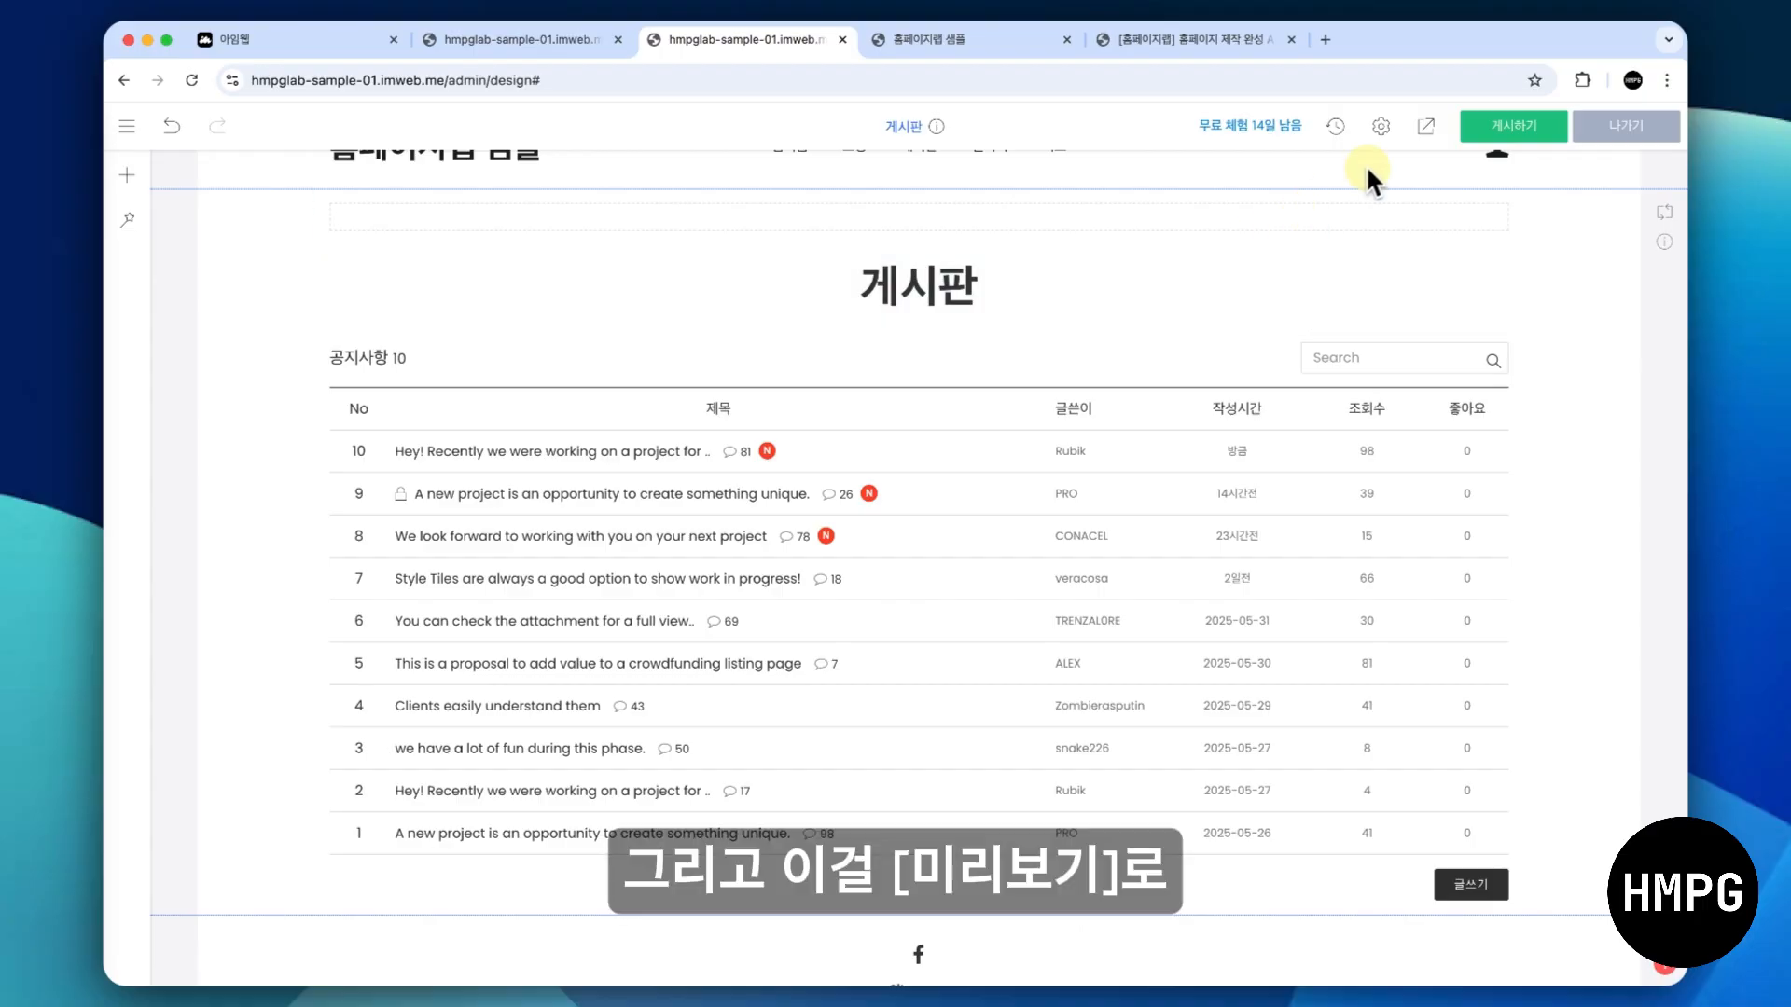
# - Preview the 게시판 page and start a new post titled "공지사항 제목 예시입니다."
pyautogui.click(1424, 125)
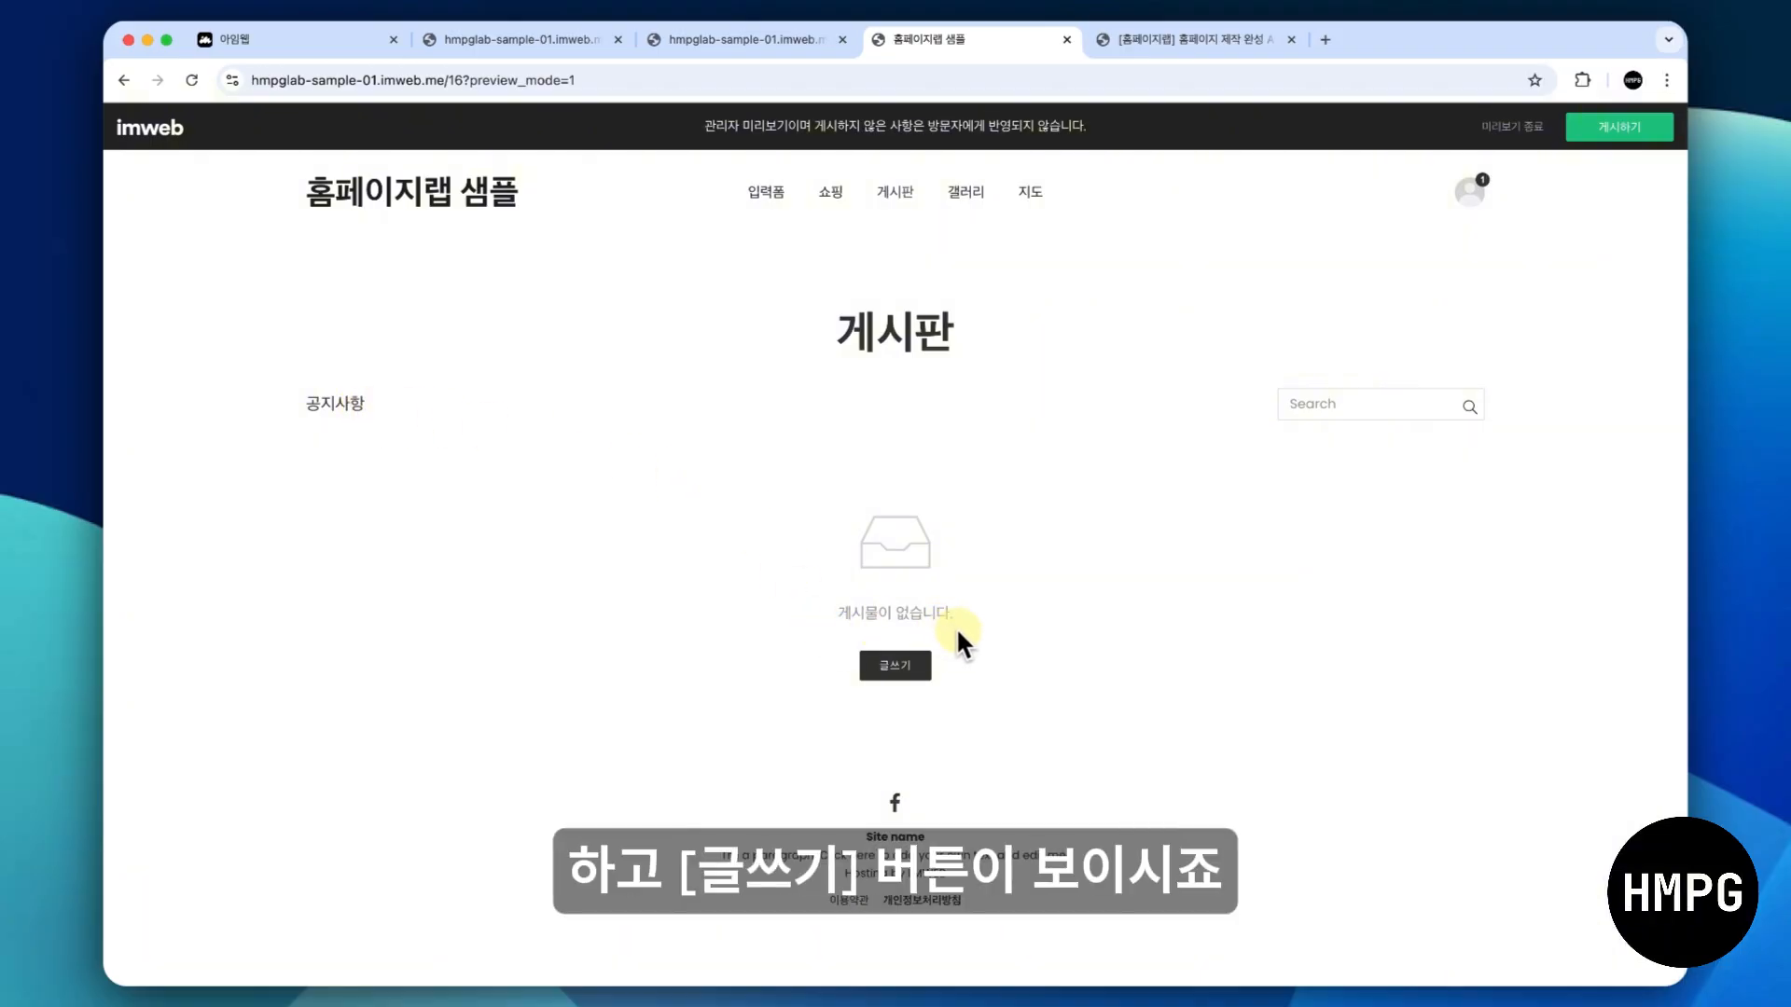
pyautogui.click(896, 662)
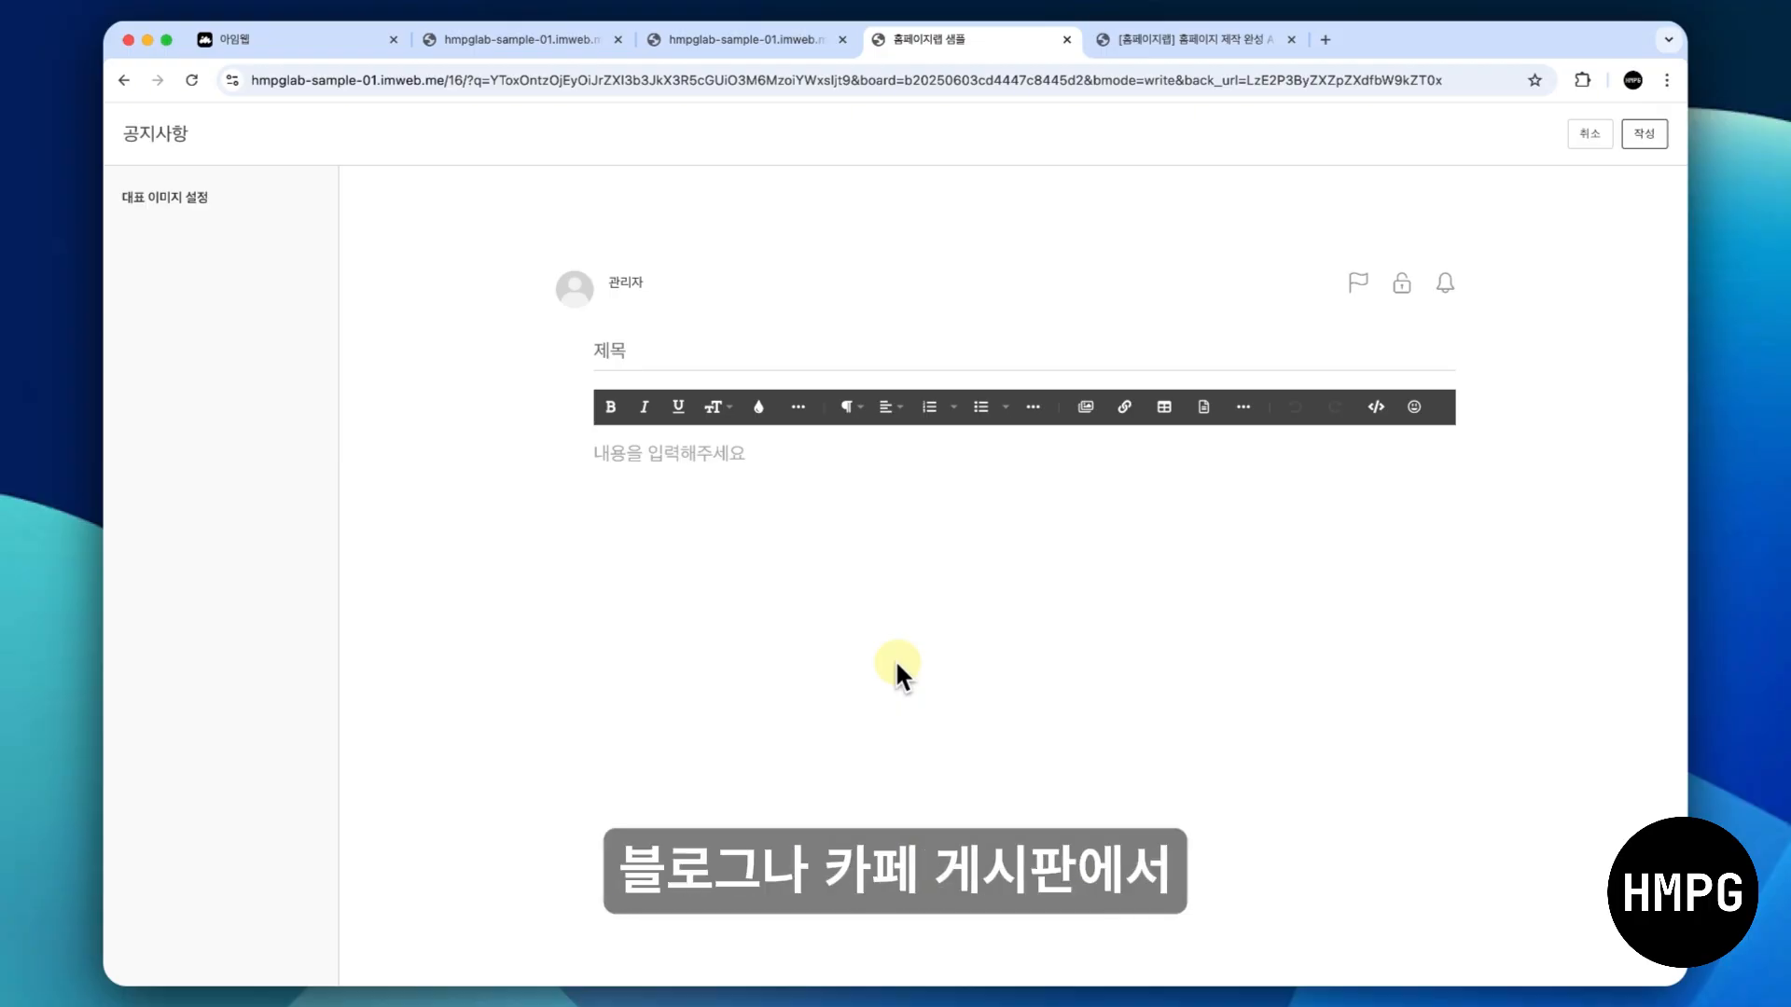
pyautogui.click(724, 345)
pyautogui.write('공지')
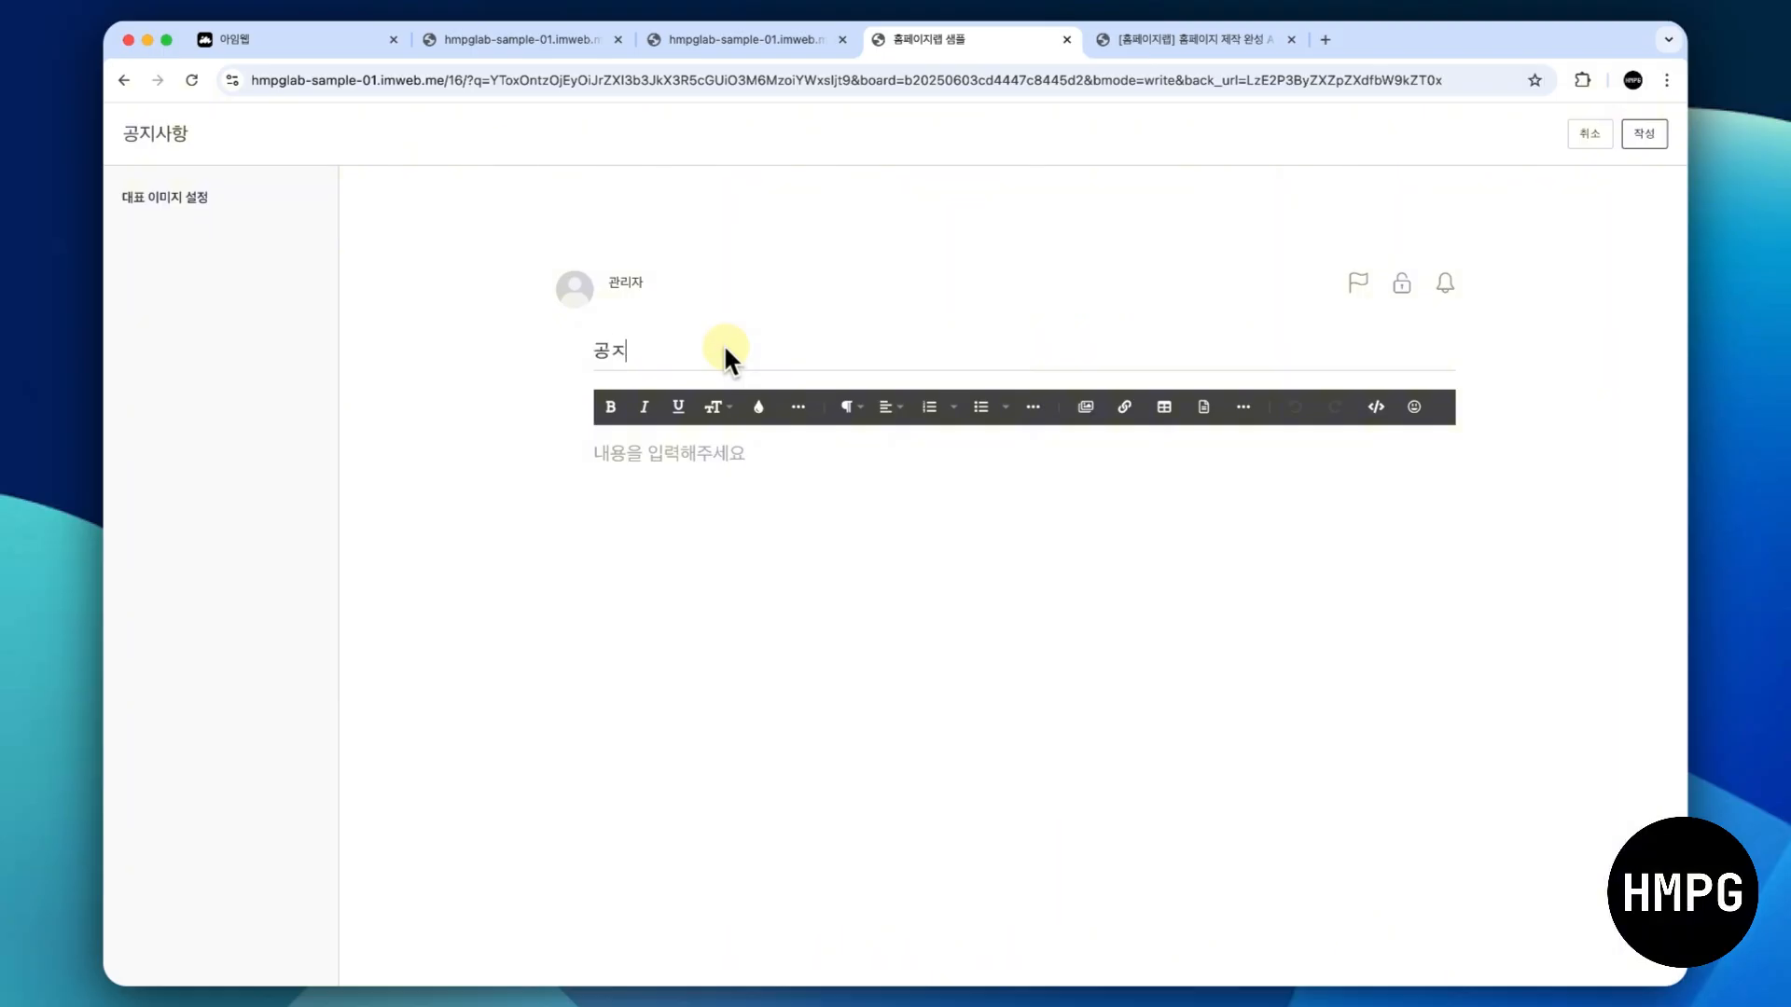
pyautogui.write('사항 제목 ')
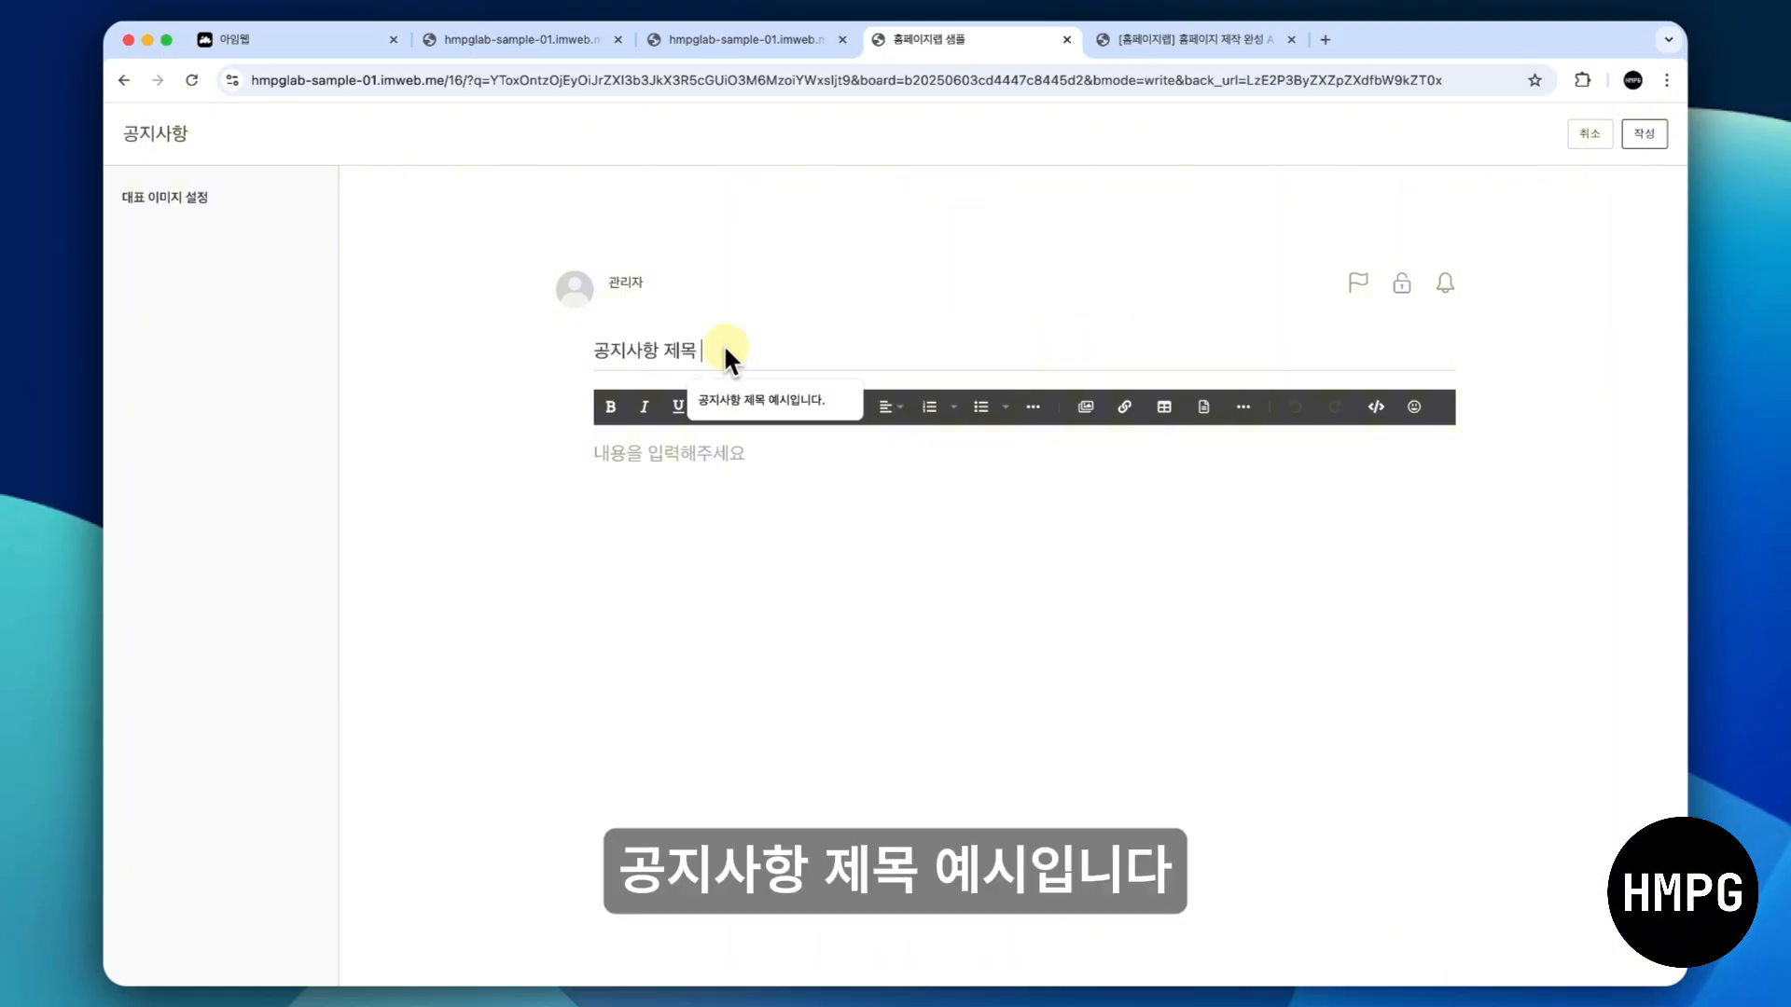
pyautogui.write('옛시입니다.')
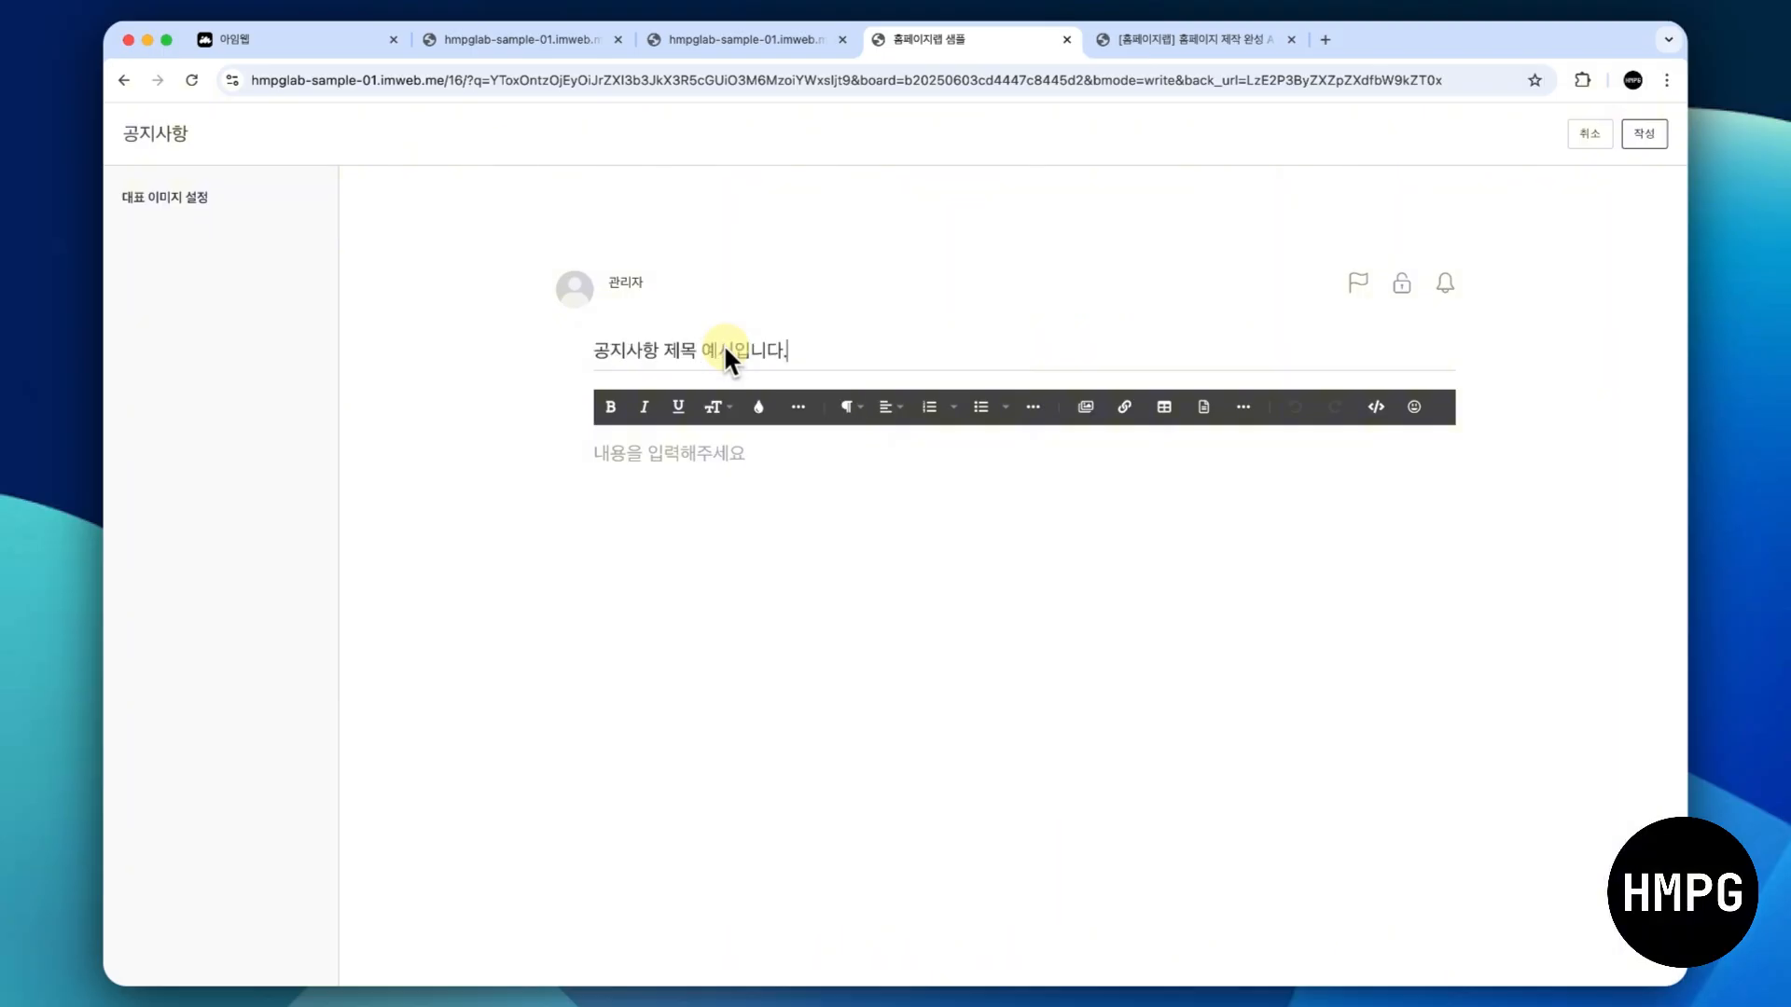
# - Copy the post title into the body and change its wording to "공지사항 내용 예시입니다."
pyautogui.tripleClick(724, 345)
pyautogui.press('super+c')
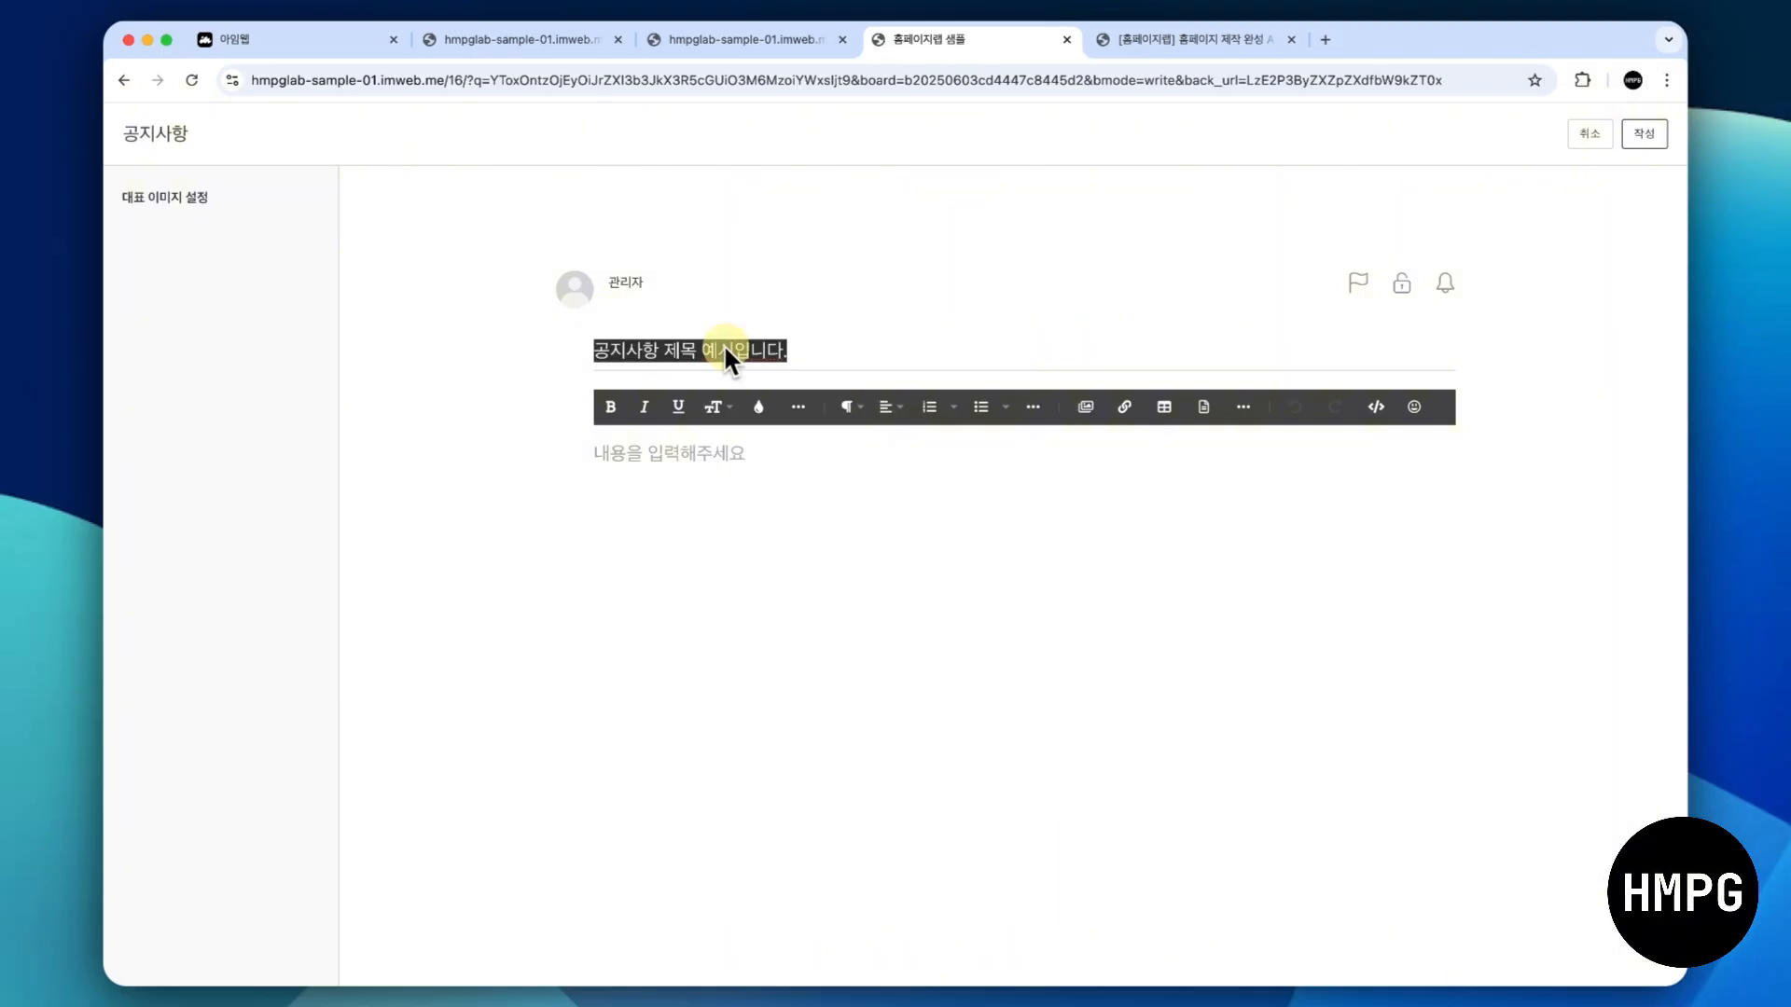
pyautogui.click(828, 340)
pyautogui.click(709, 459)
pyautogui.press('super+v')
pyautogui.press('Left')
pyautogui.press('Left')
pyautogui.press('Left')
pyautogui.press('Left')
pyautogui.press('Left')
pyautogui.press('BackSpace')
pyautogui.press('BackSpace')
pyautogui.write('내용')
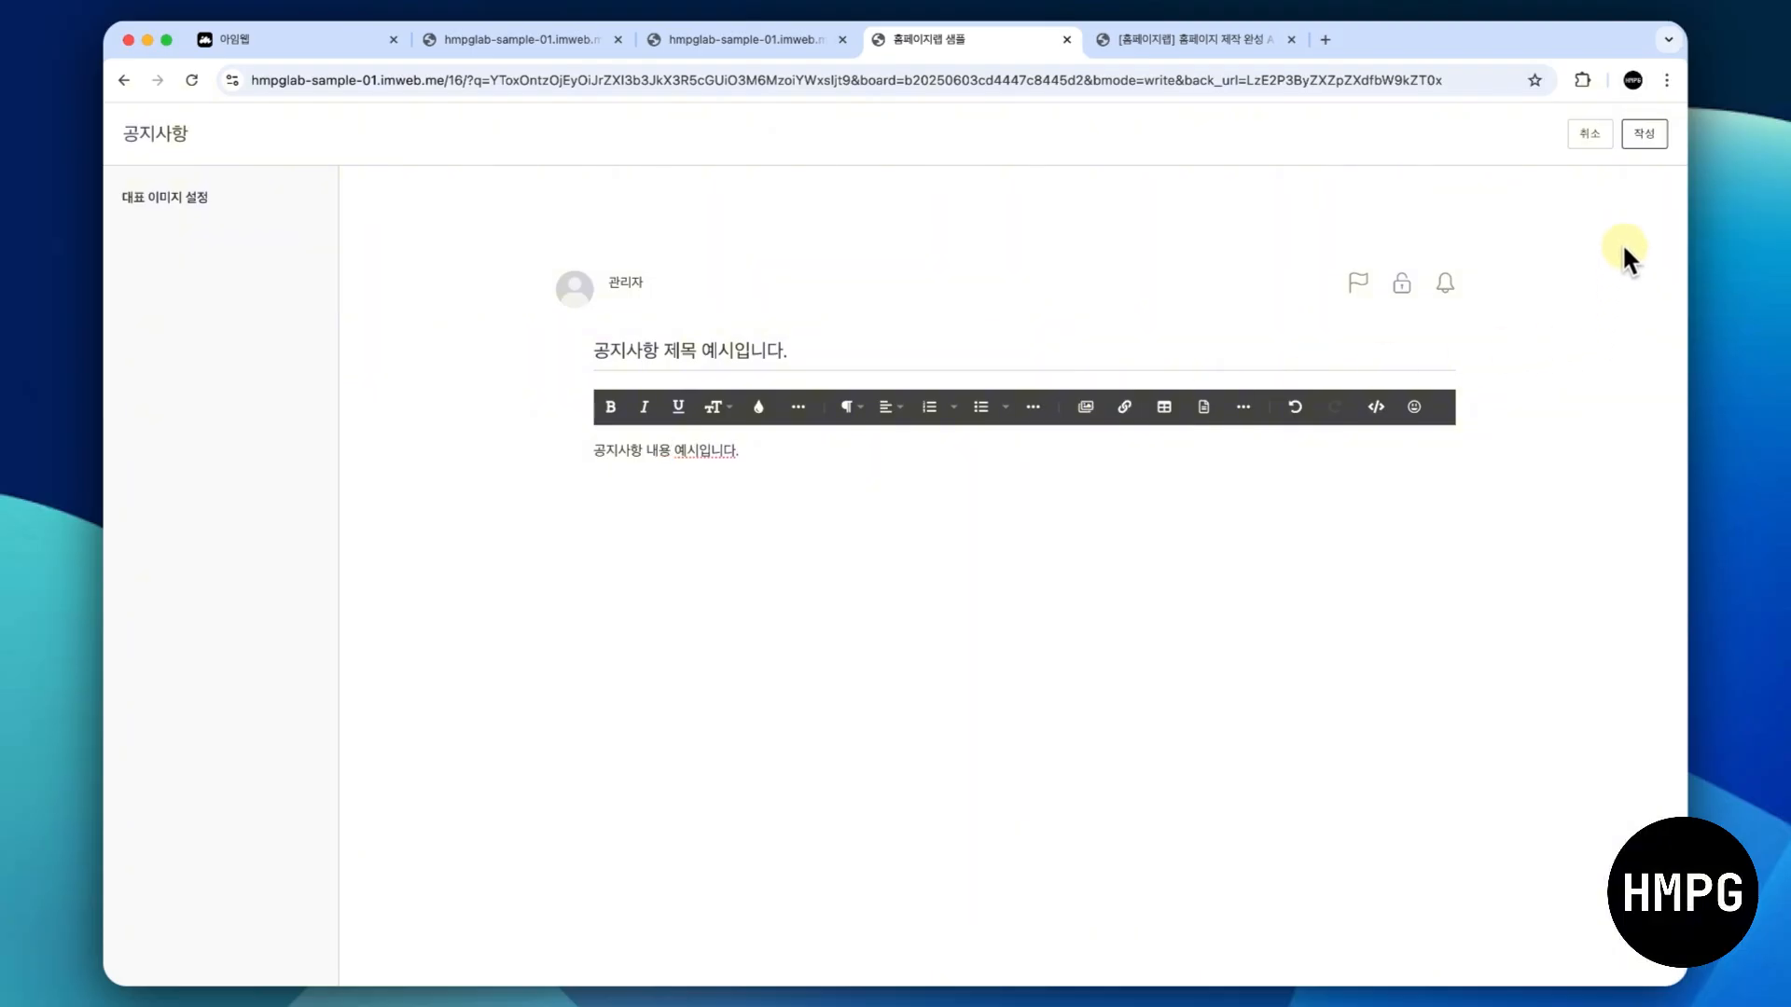
# - Submit the notice post and check it in the board's post list, returning to the design mode tab
pyautogui.click(1639, 138)
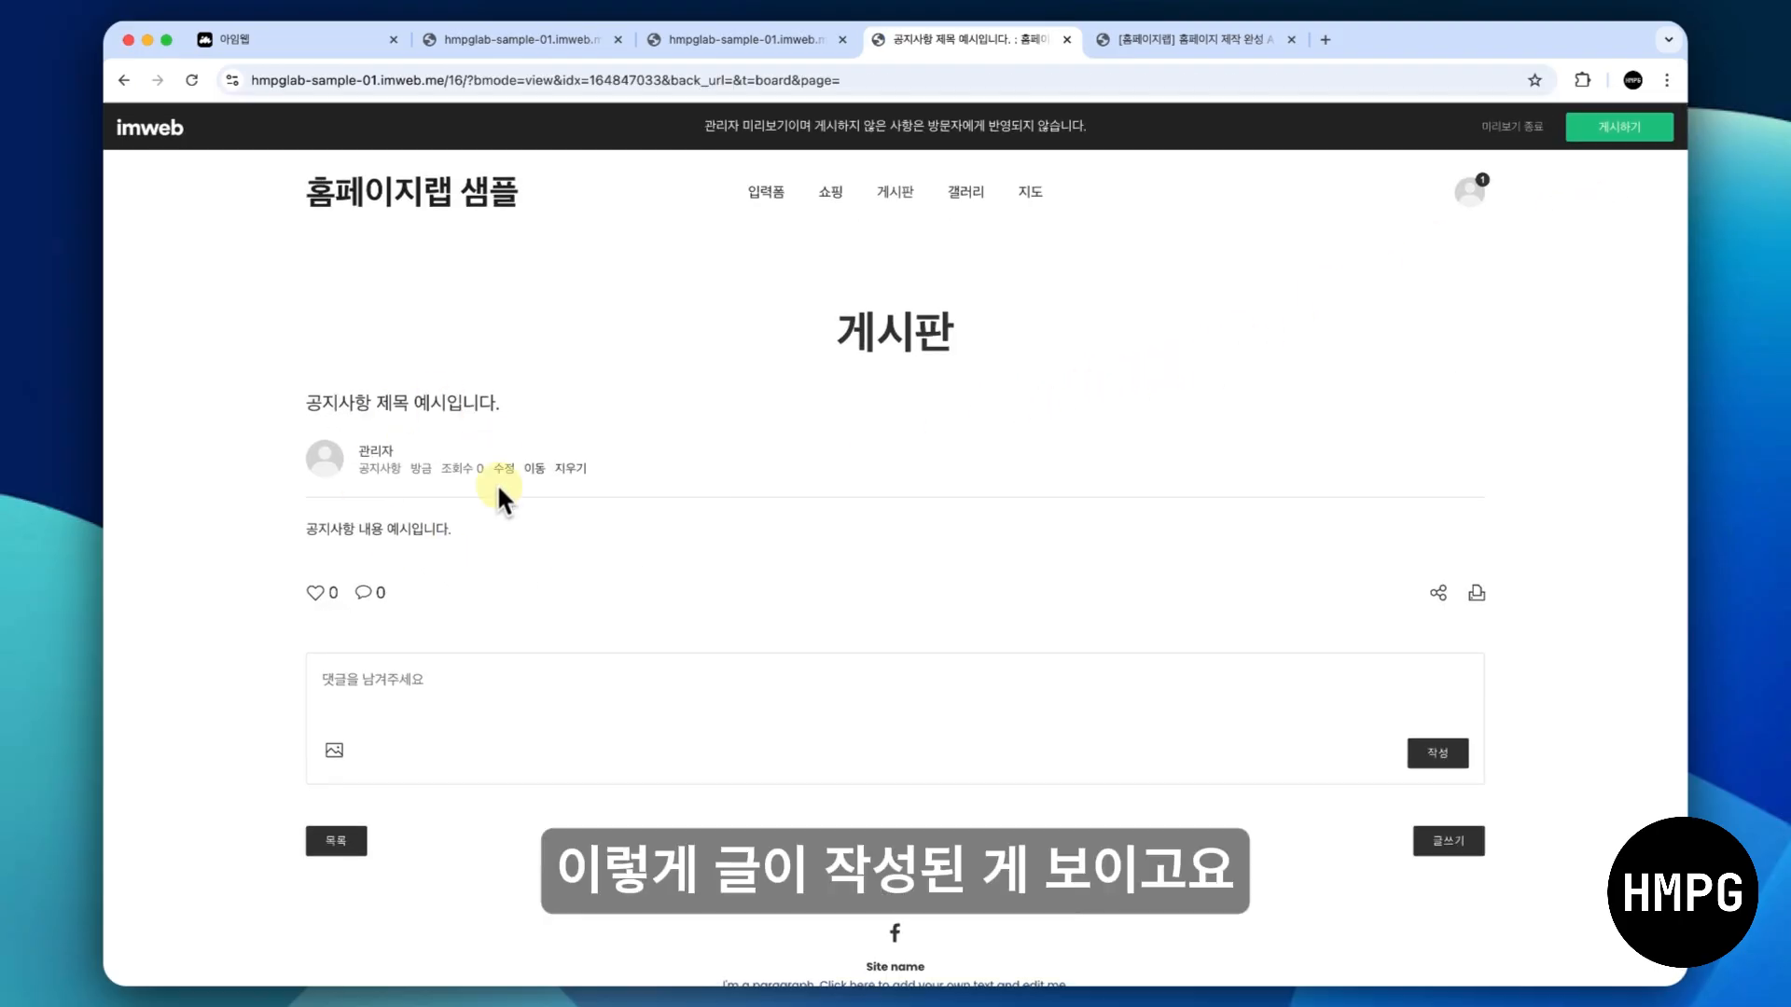
pyautogui.click(334, 841)
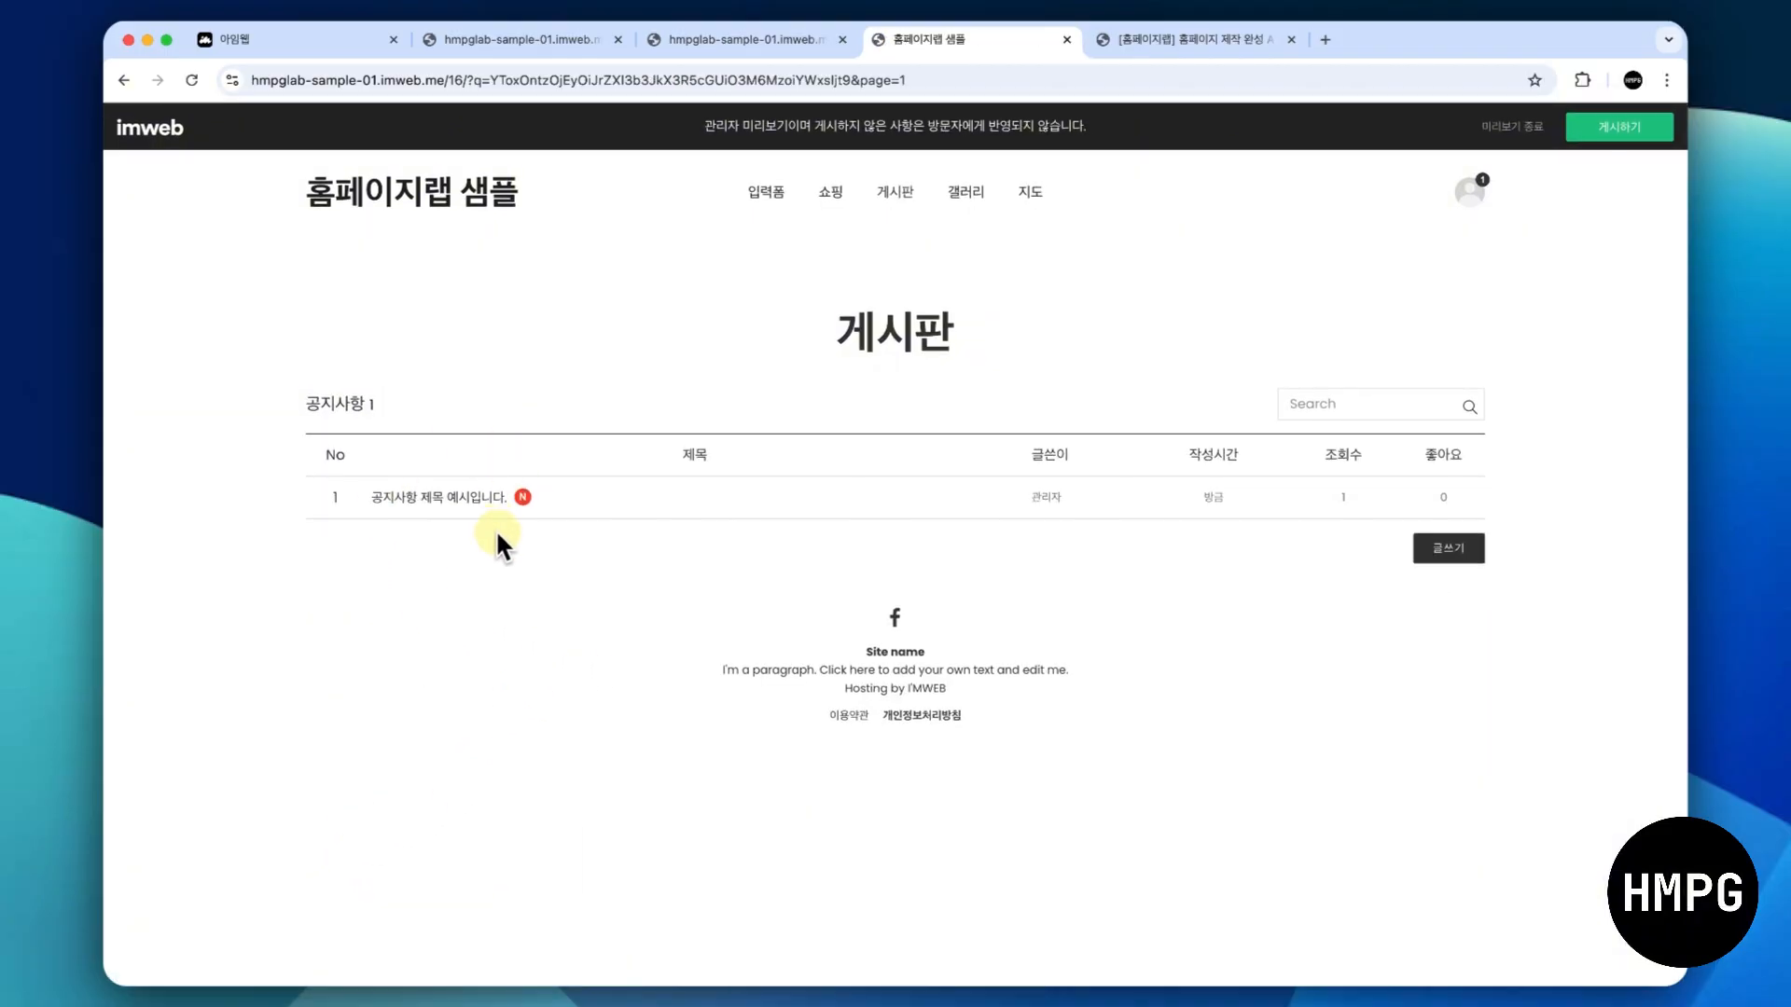
pyautogui.click(678, 45)
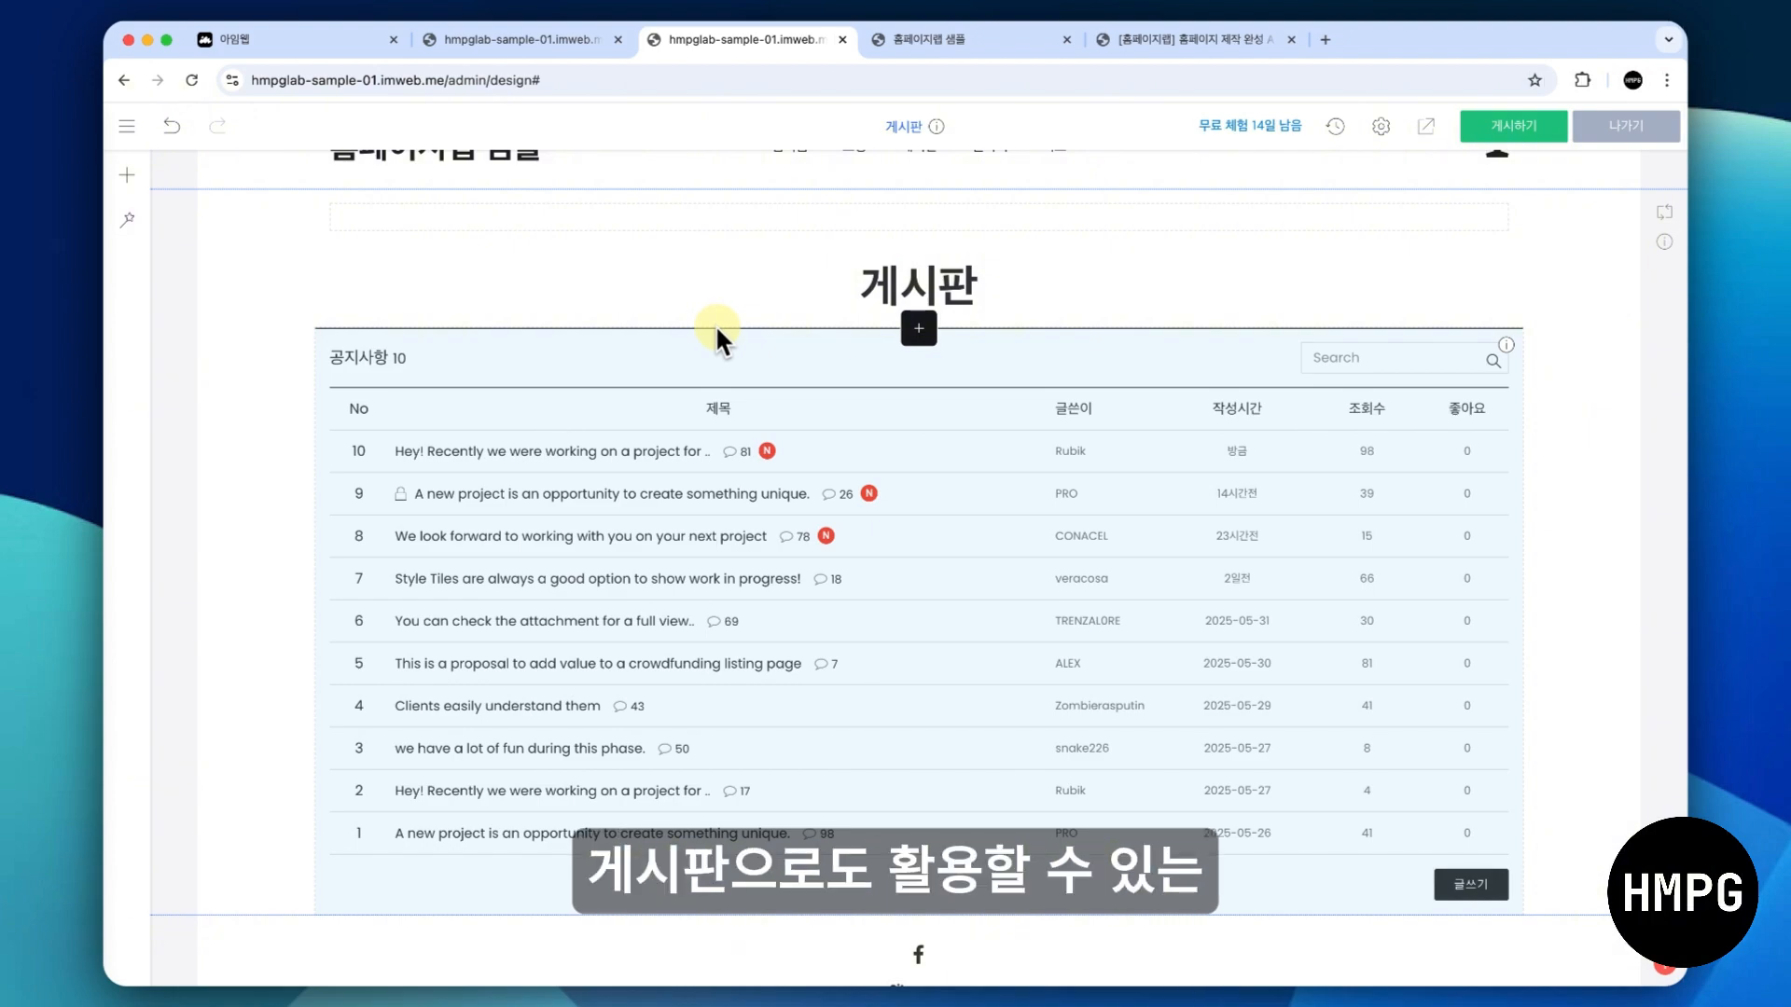
# - Change the board's name to 칼럼 in its 게시판 설정
pyautogui.rightClick(716, 441)
pyautogui.click(756, 462)
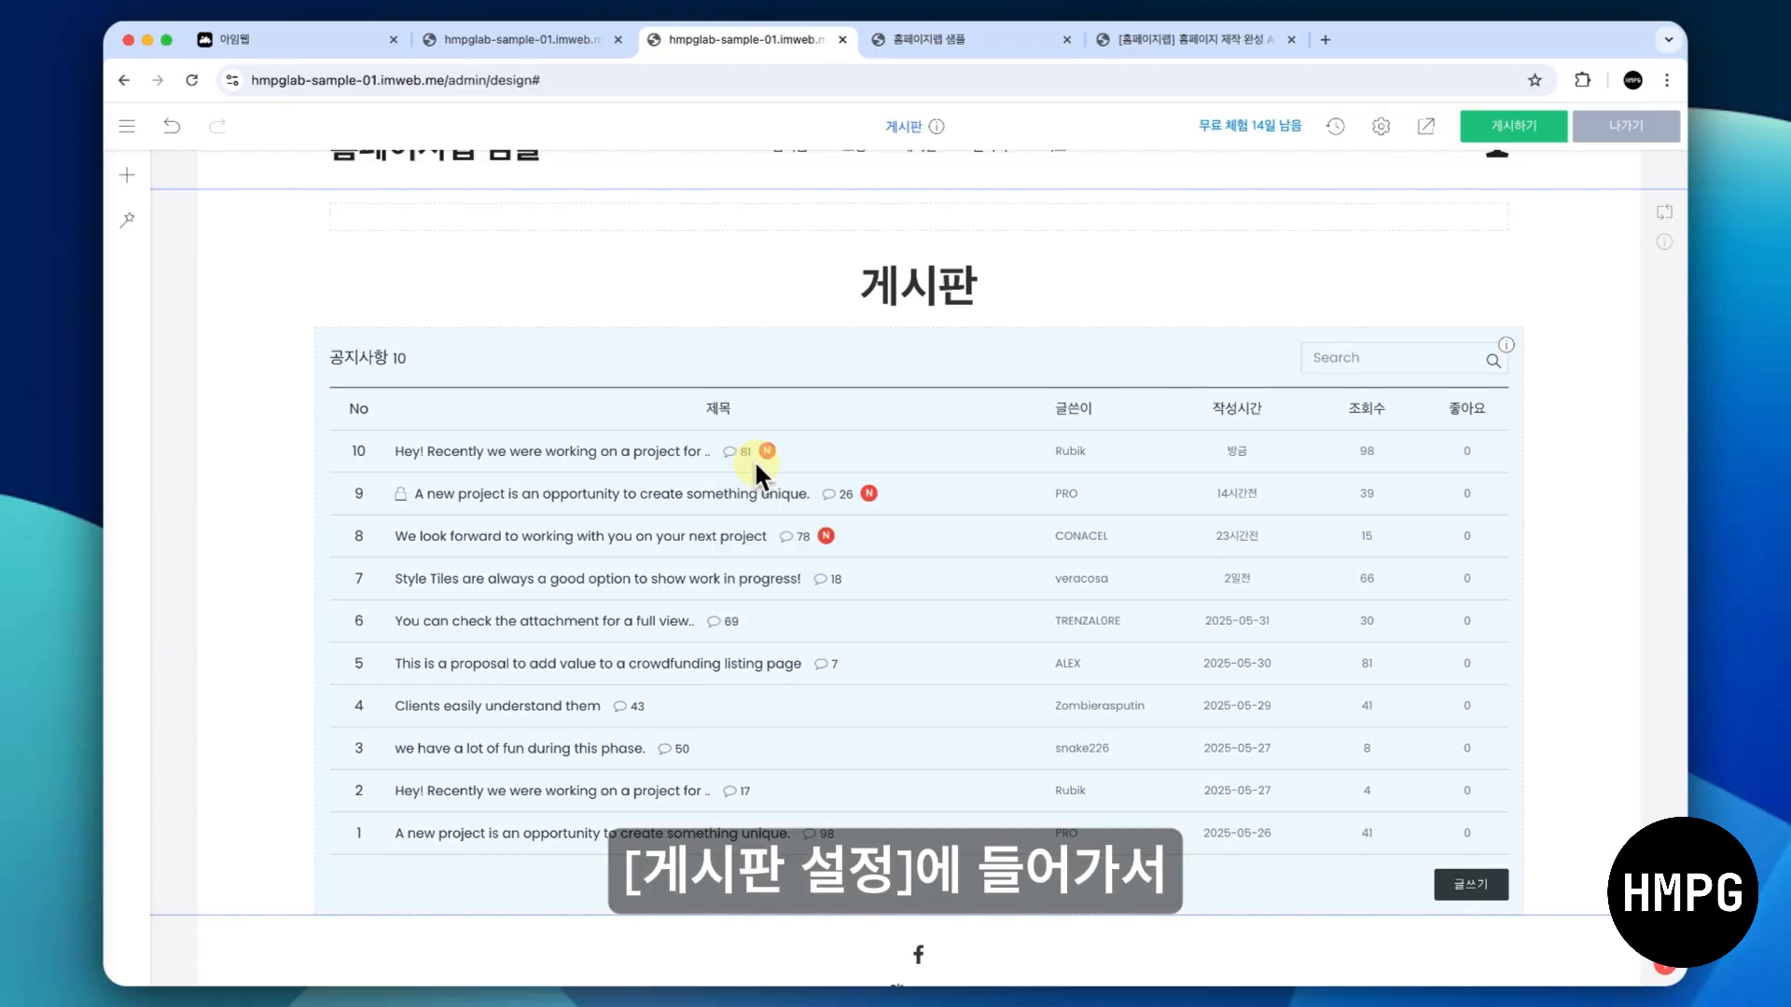
pyautogui.doubleClick(692, 338)
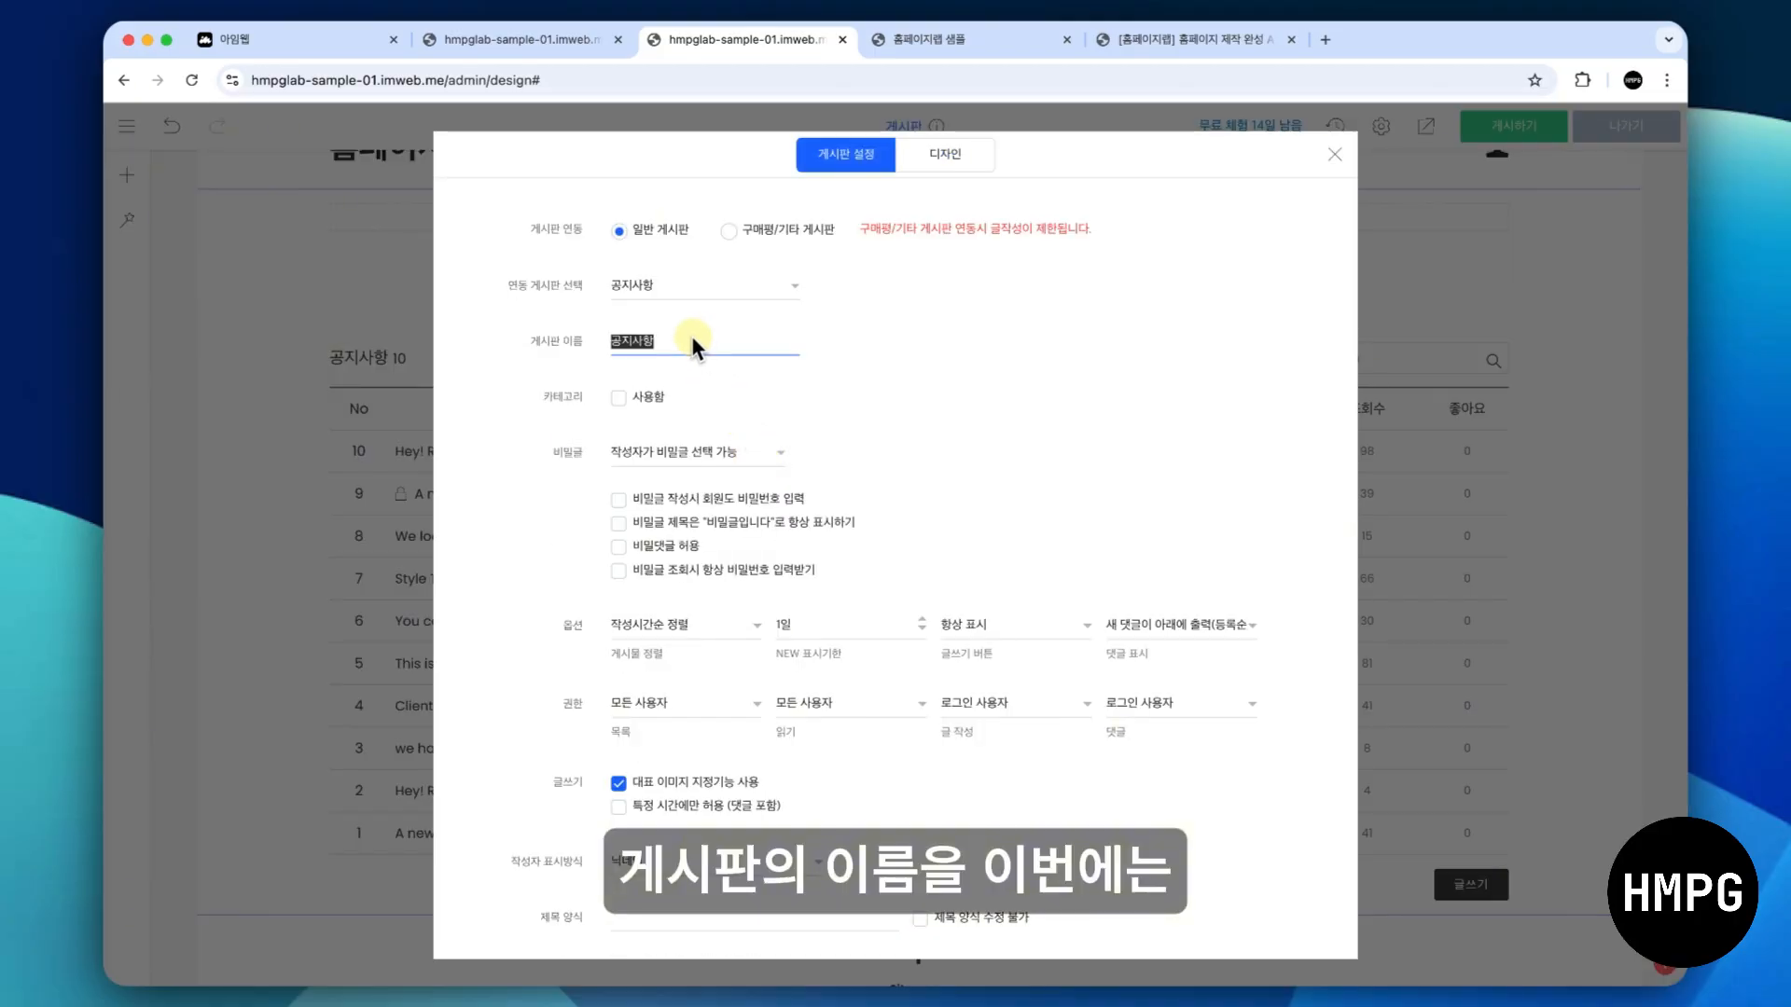
pyautogui.write('칼럼')
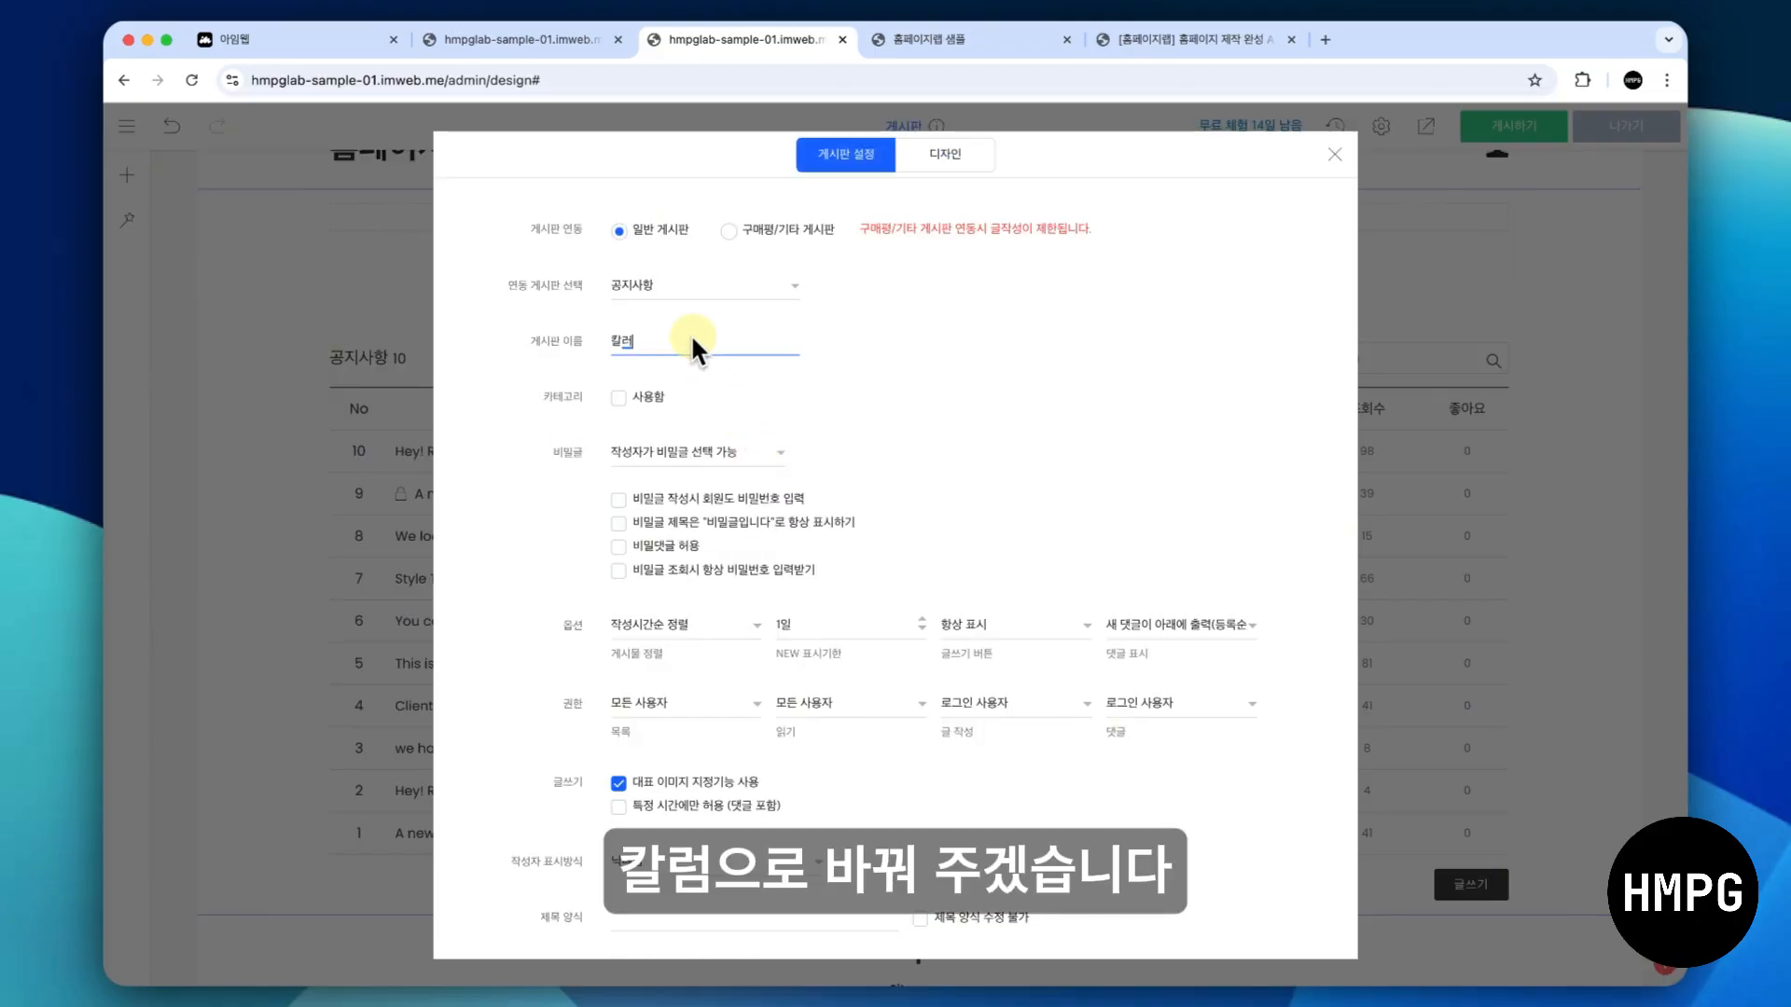
pyautogui.click(1084, 308)
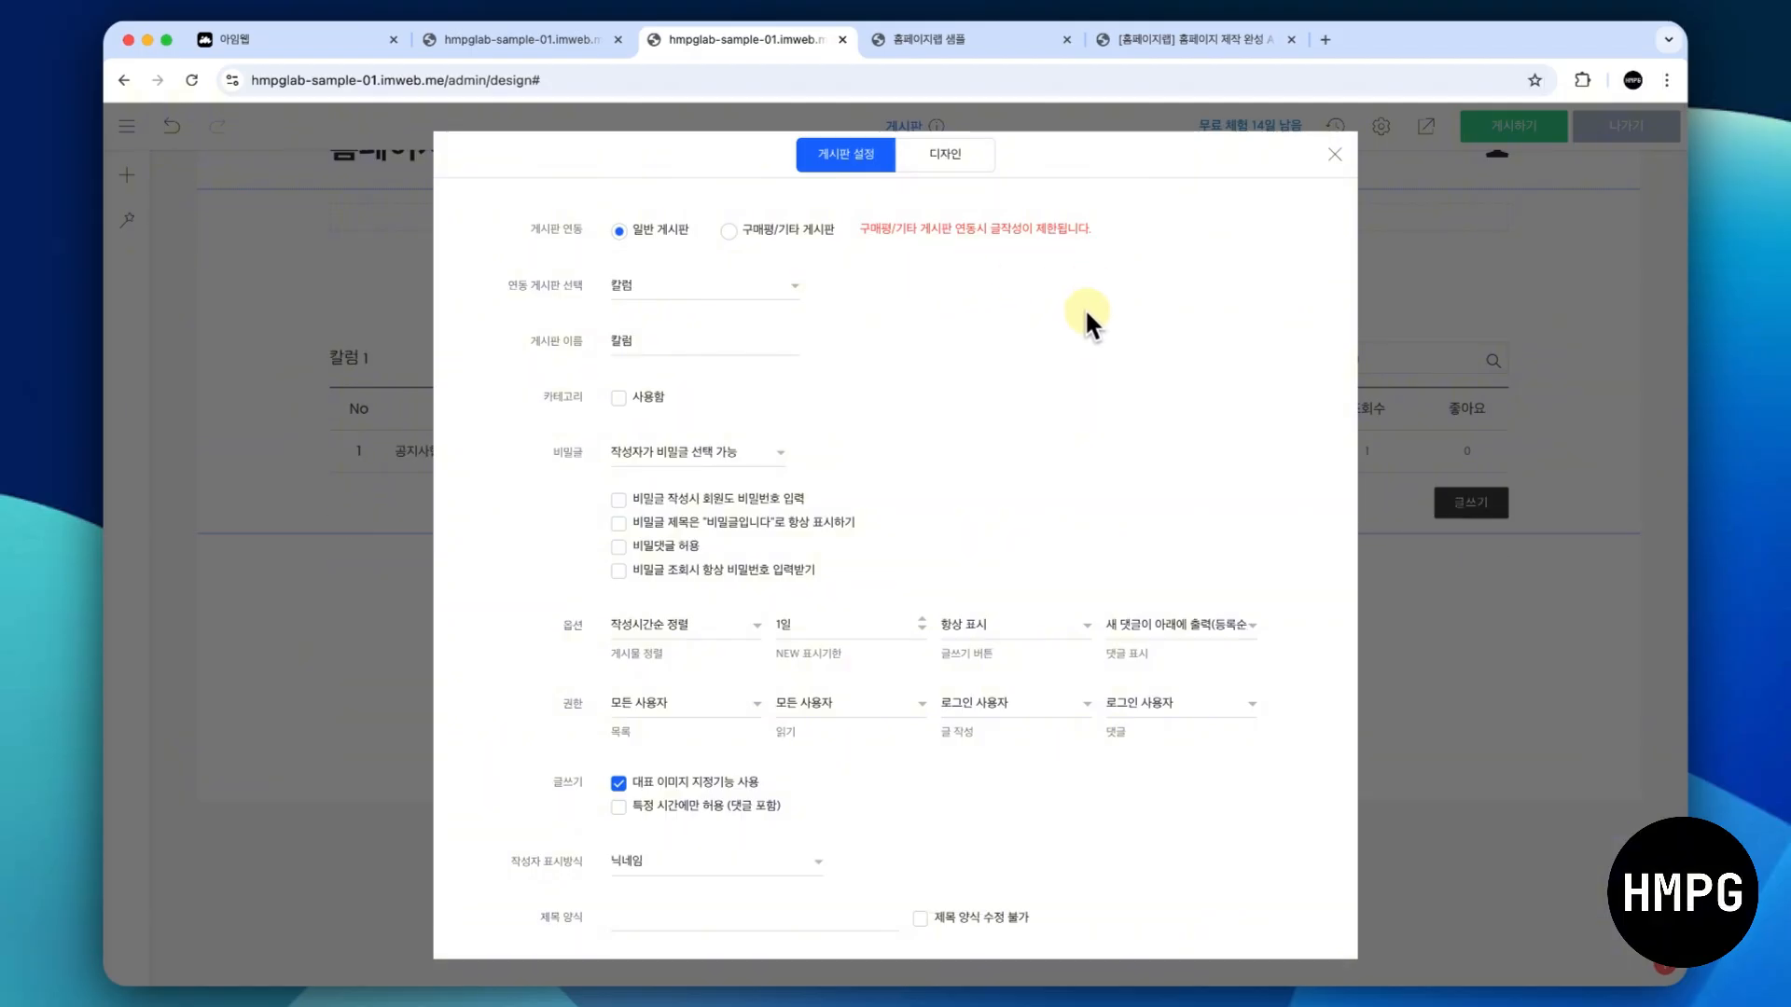
# - Change the board's design to the third 그리드 게시판 style, look over its design options and close the settings
pyautogui.click(931, 153)
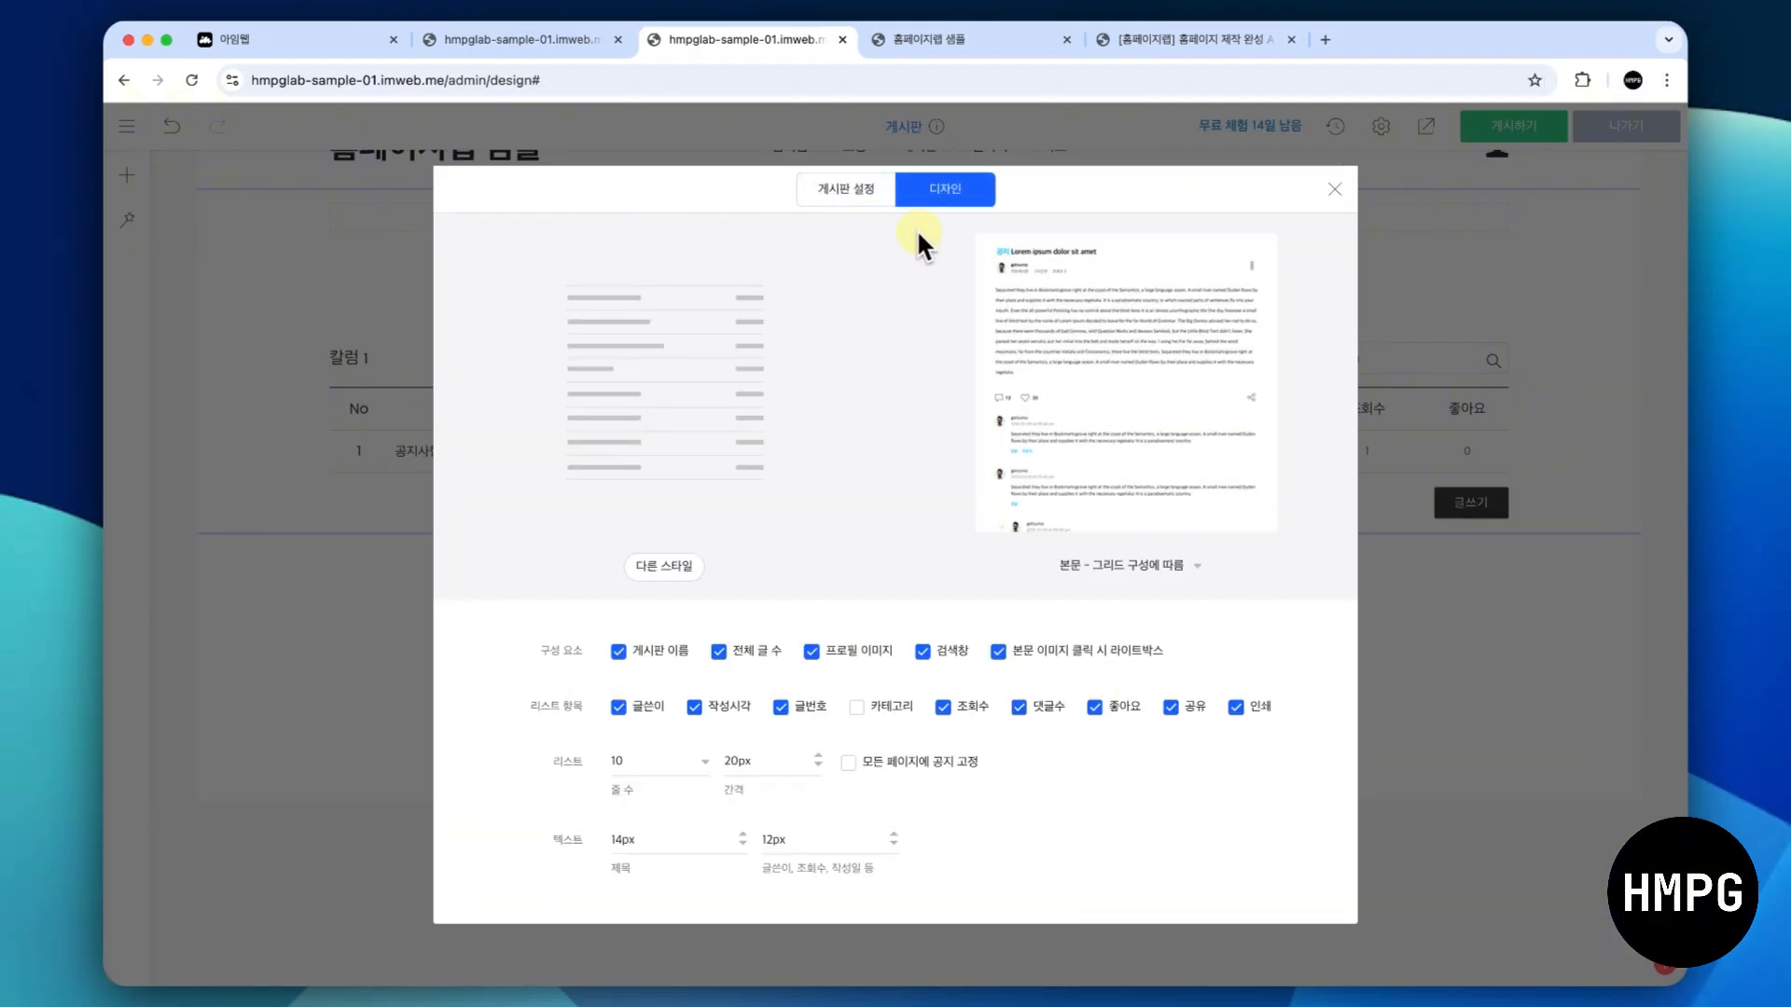
pyautogui.click(677, 562)
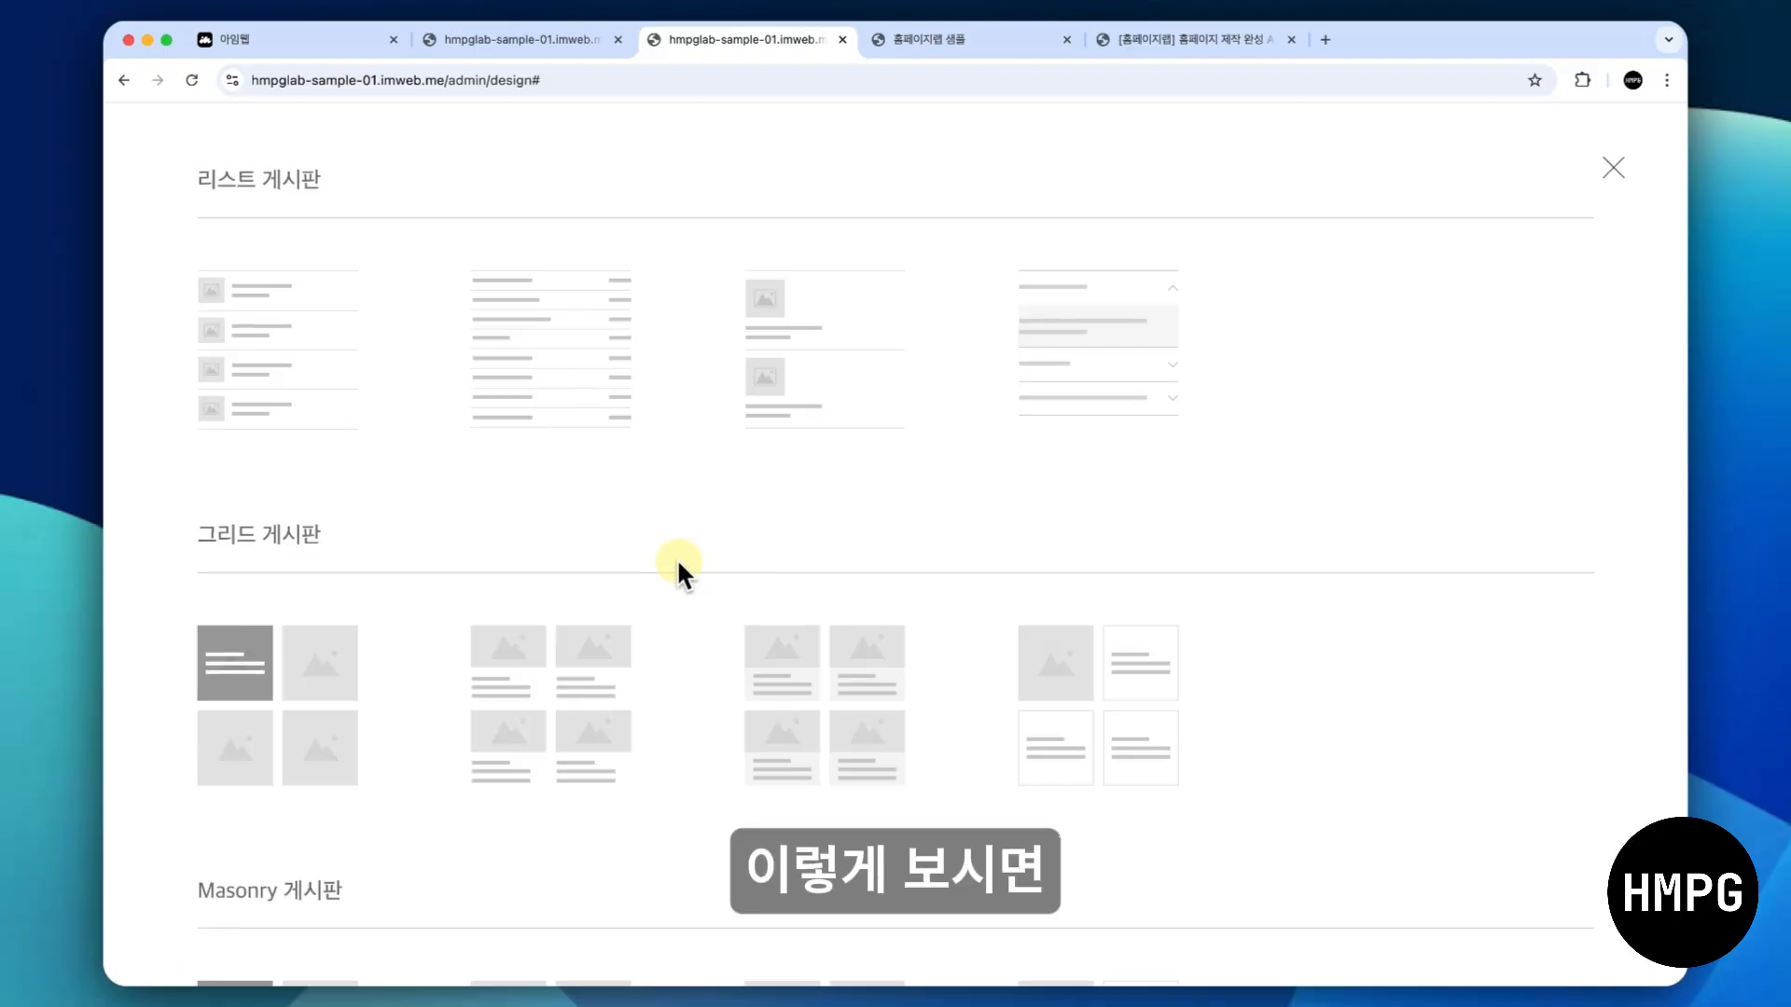
pyautogui.scroll(-3, 678, 564)
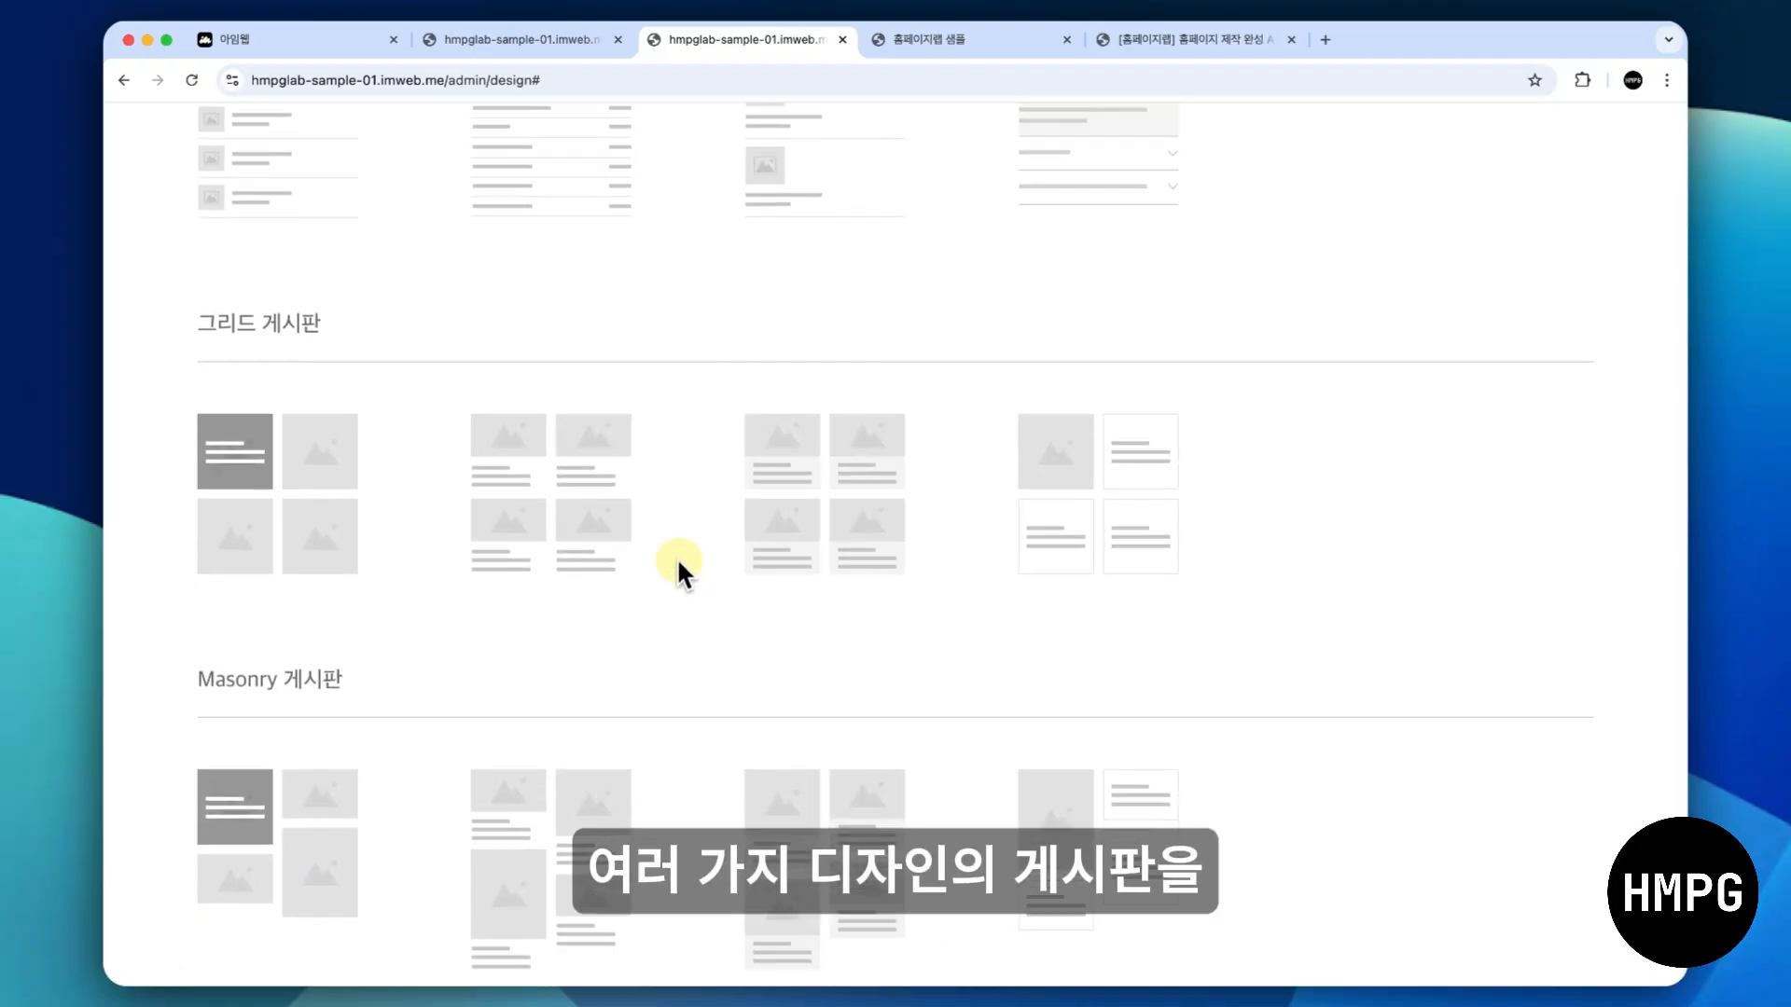
pyautogui.scroll(2, 678, 564)
pyautogui.scroll(-2, 678, 565)
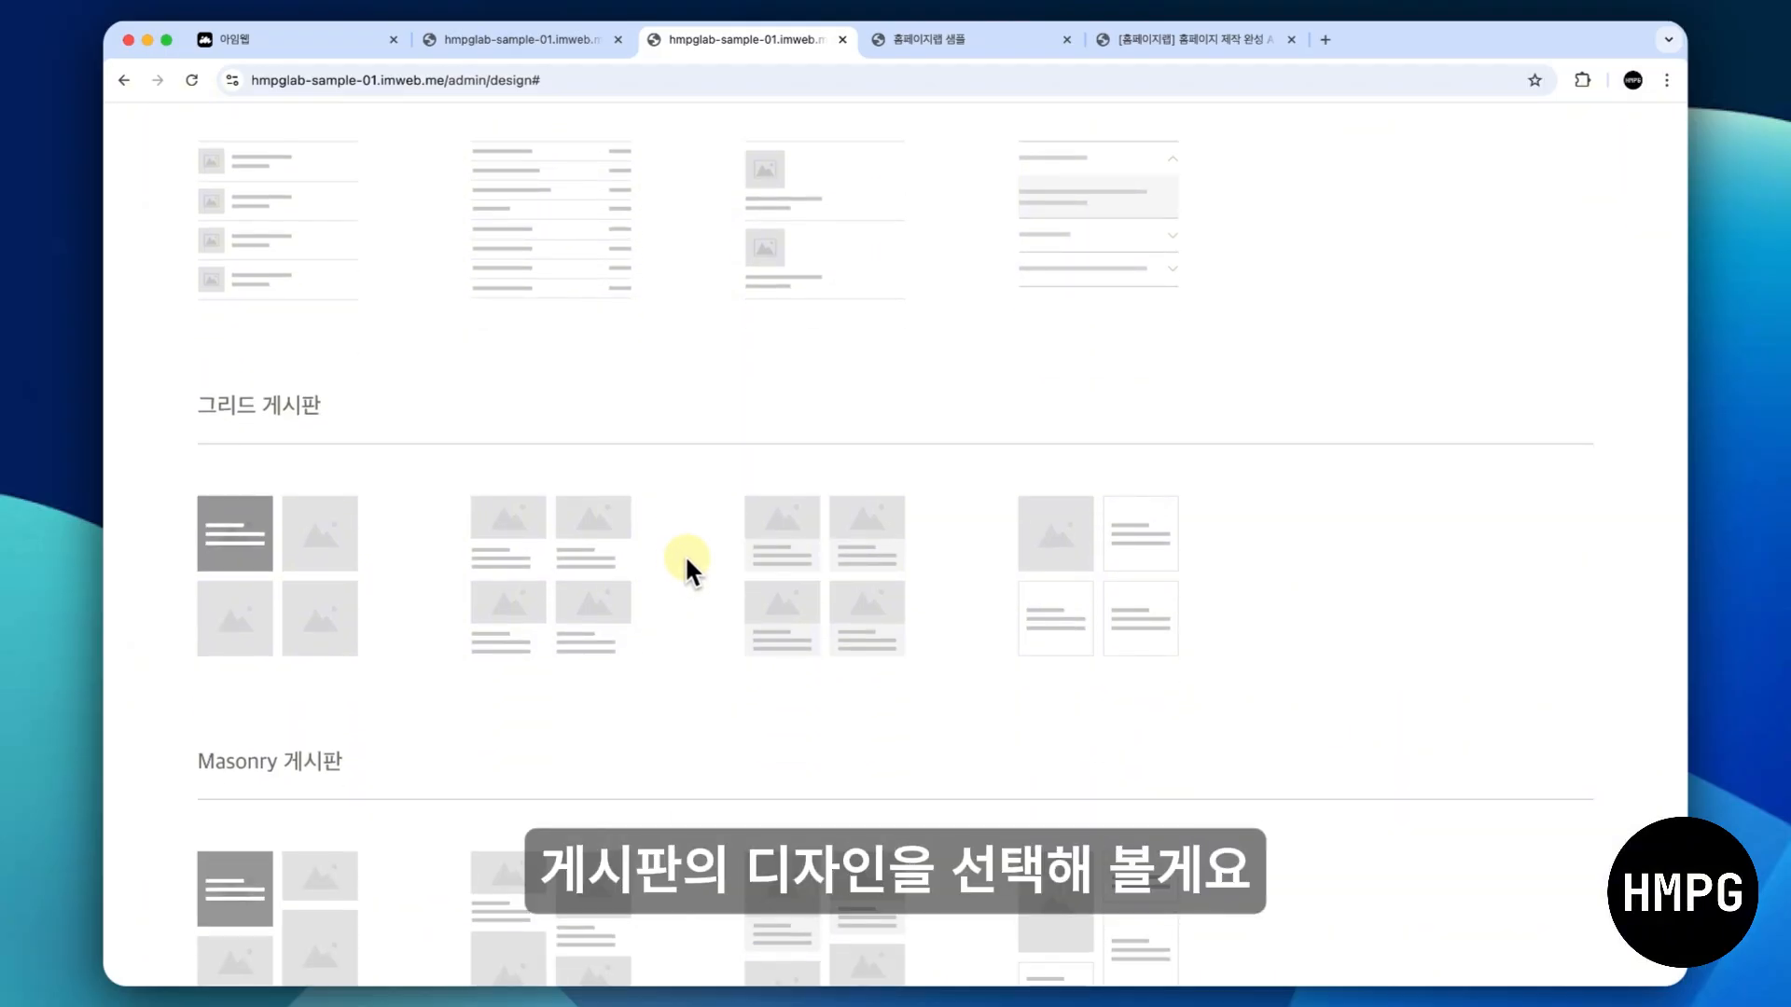
pyautogui.click(829, 553)
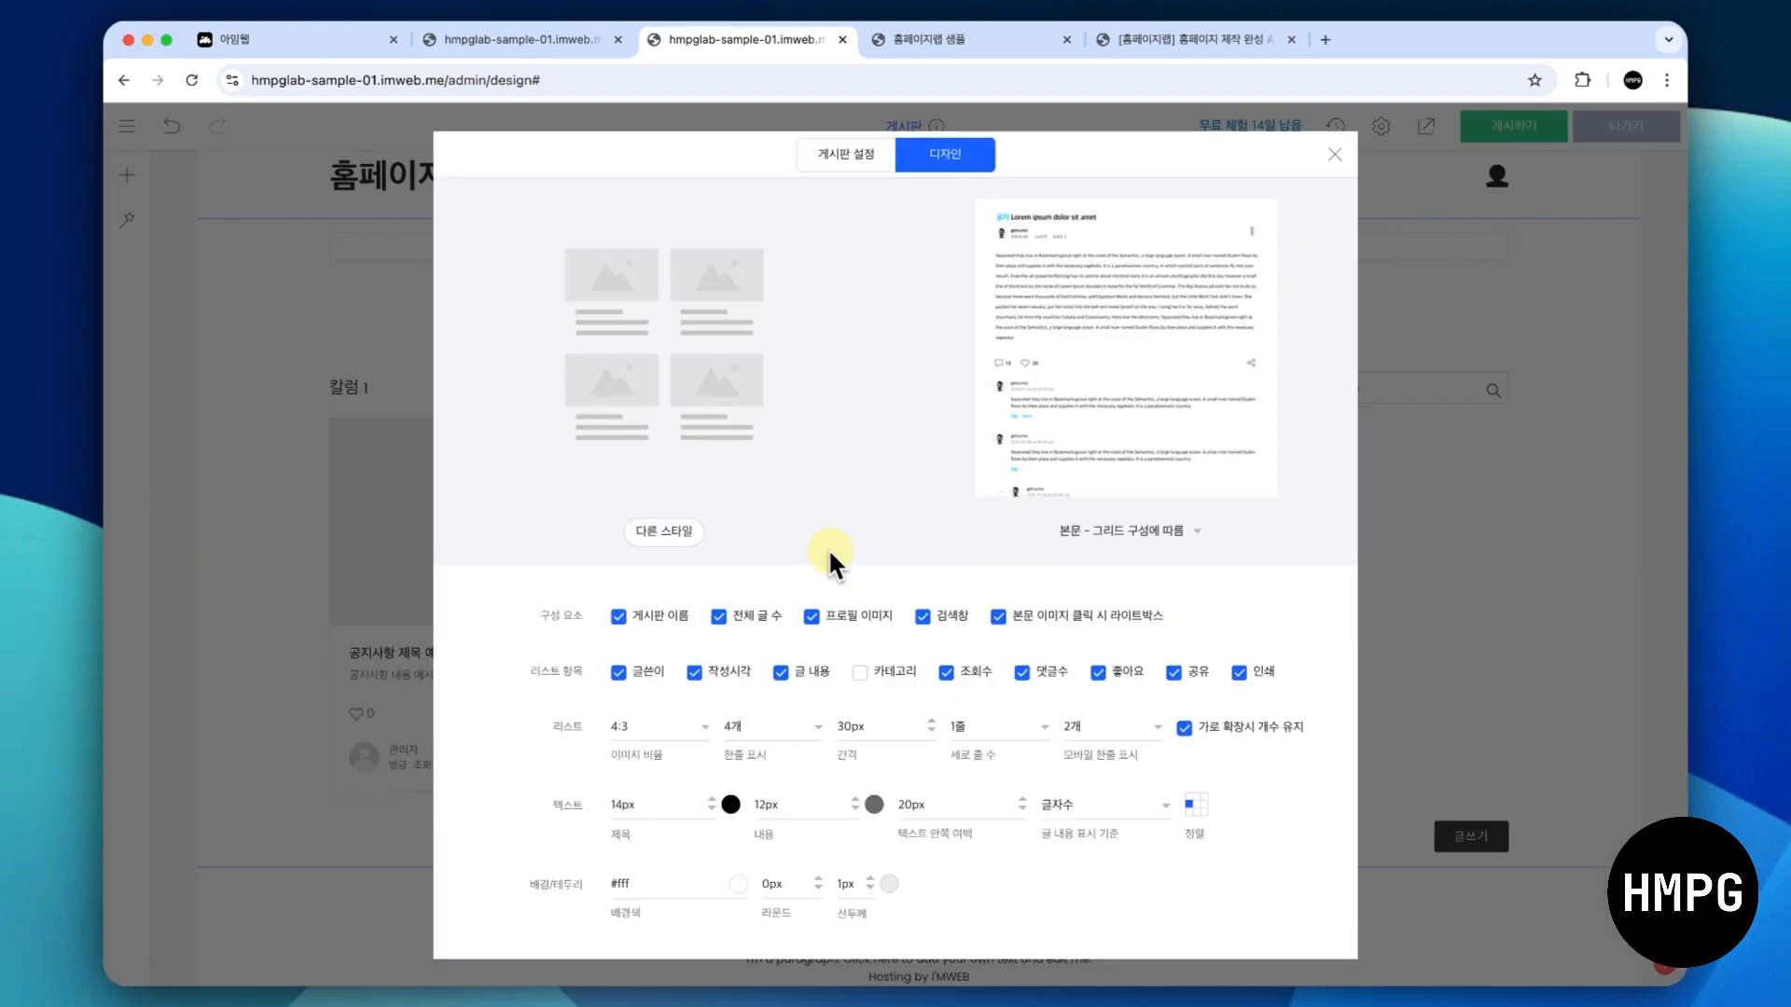
pyautogui.click(690, 529)
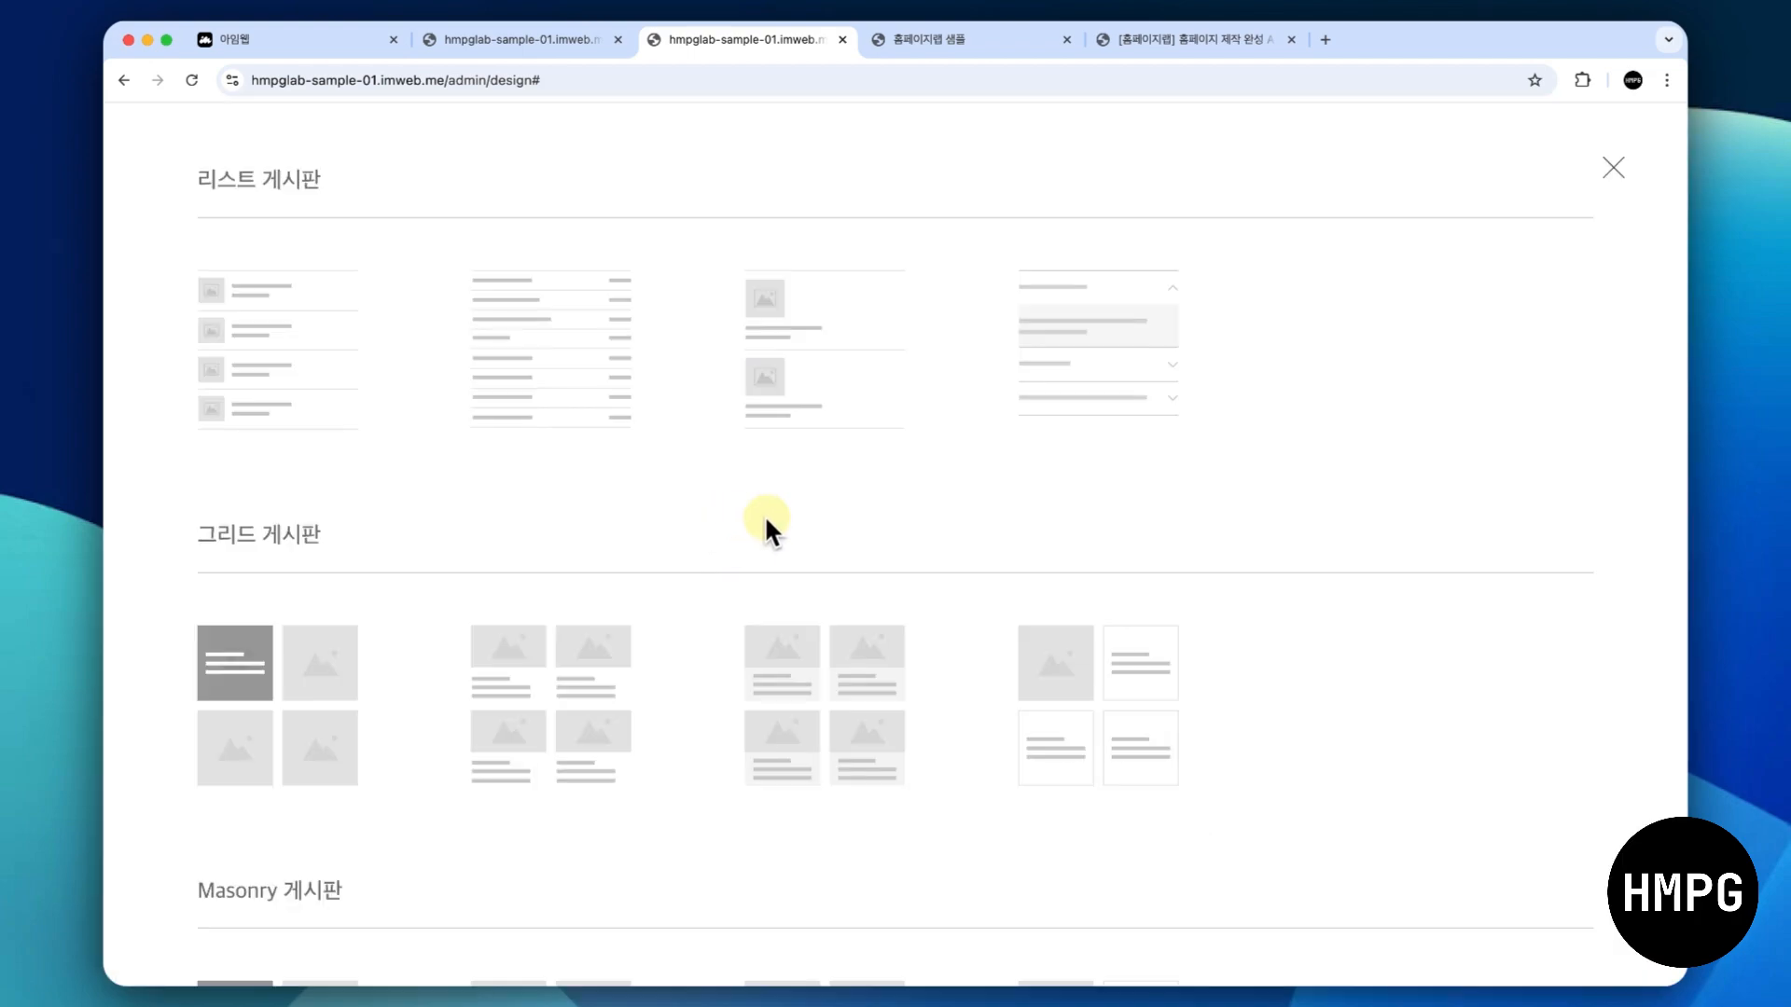
pyautogui.click(798, 694)
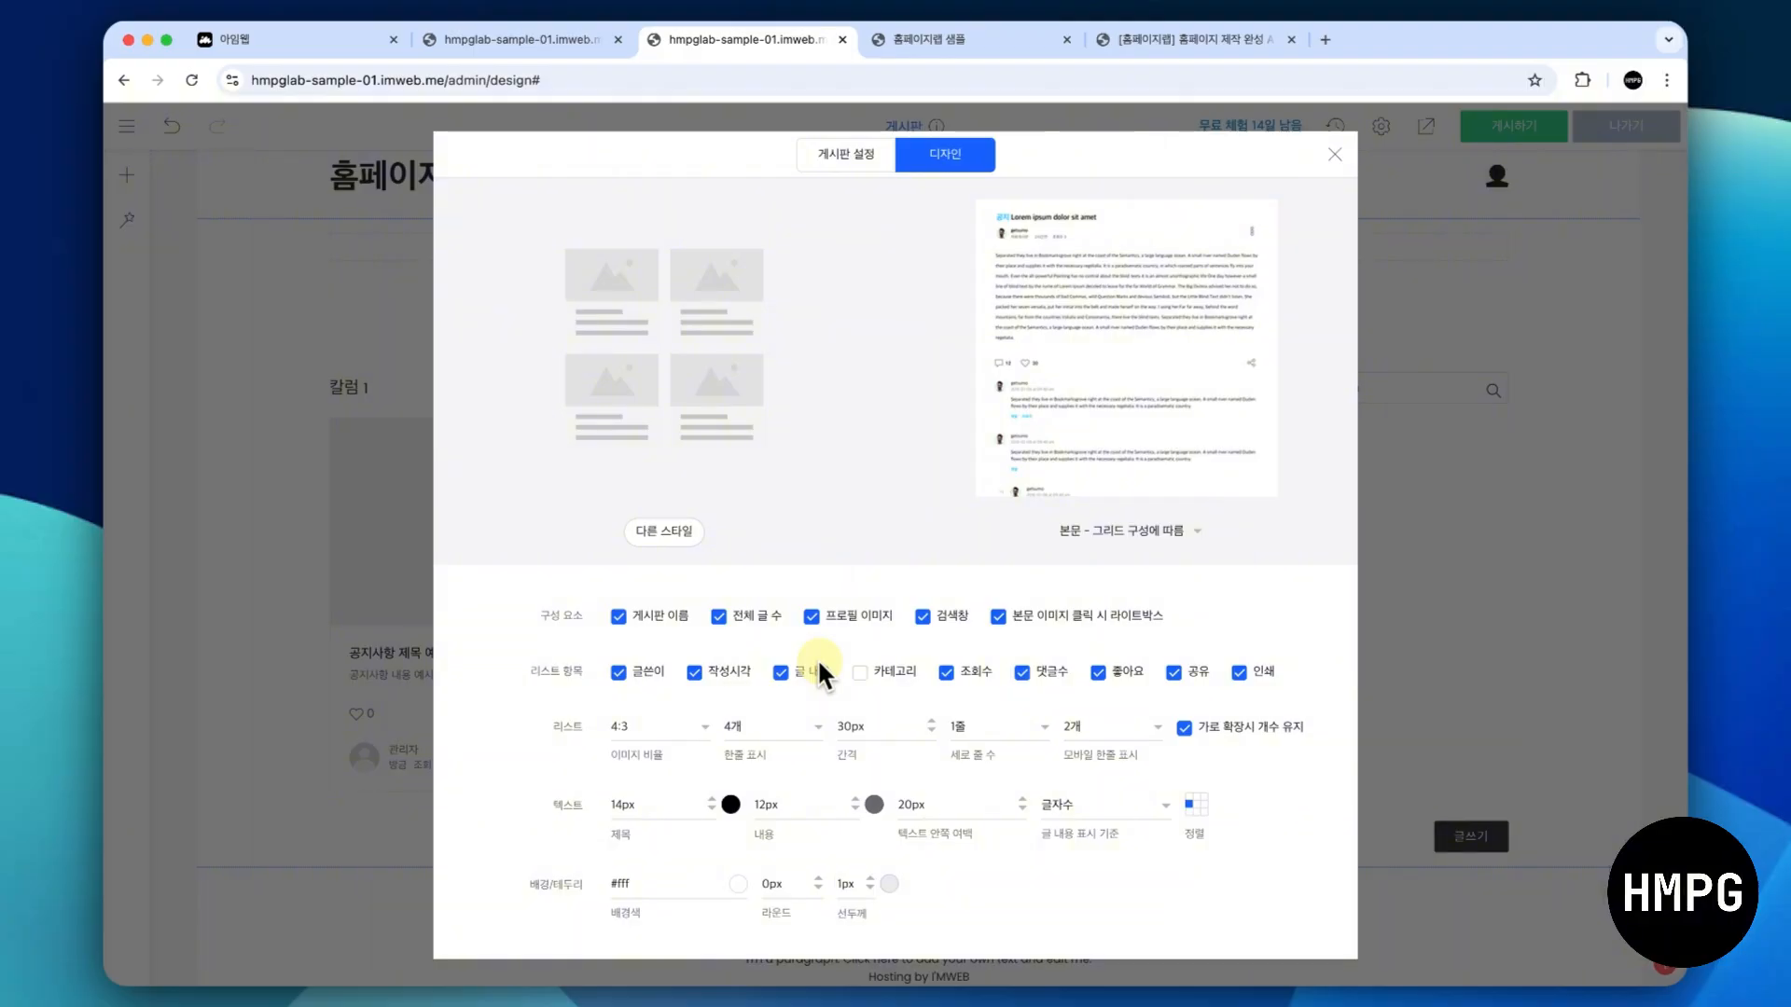
pyautogui.scroll(-1, 817, 657)
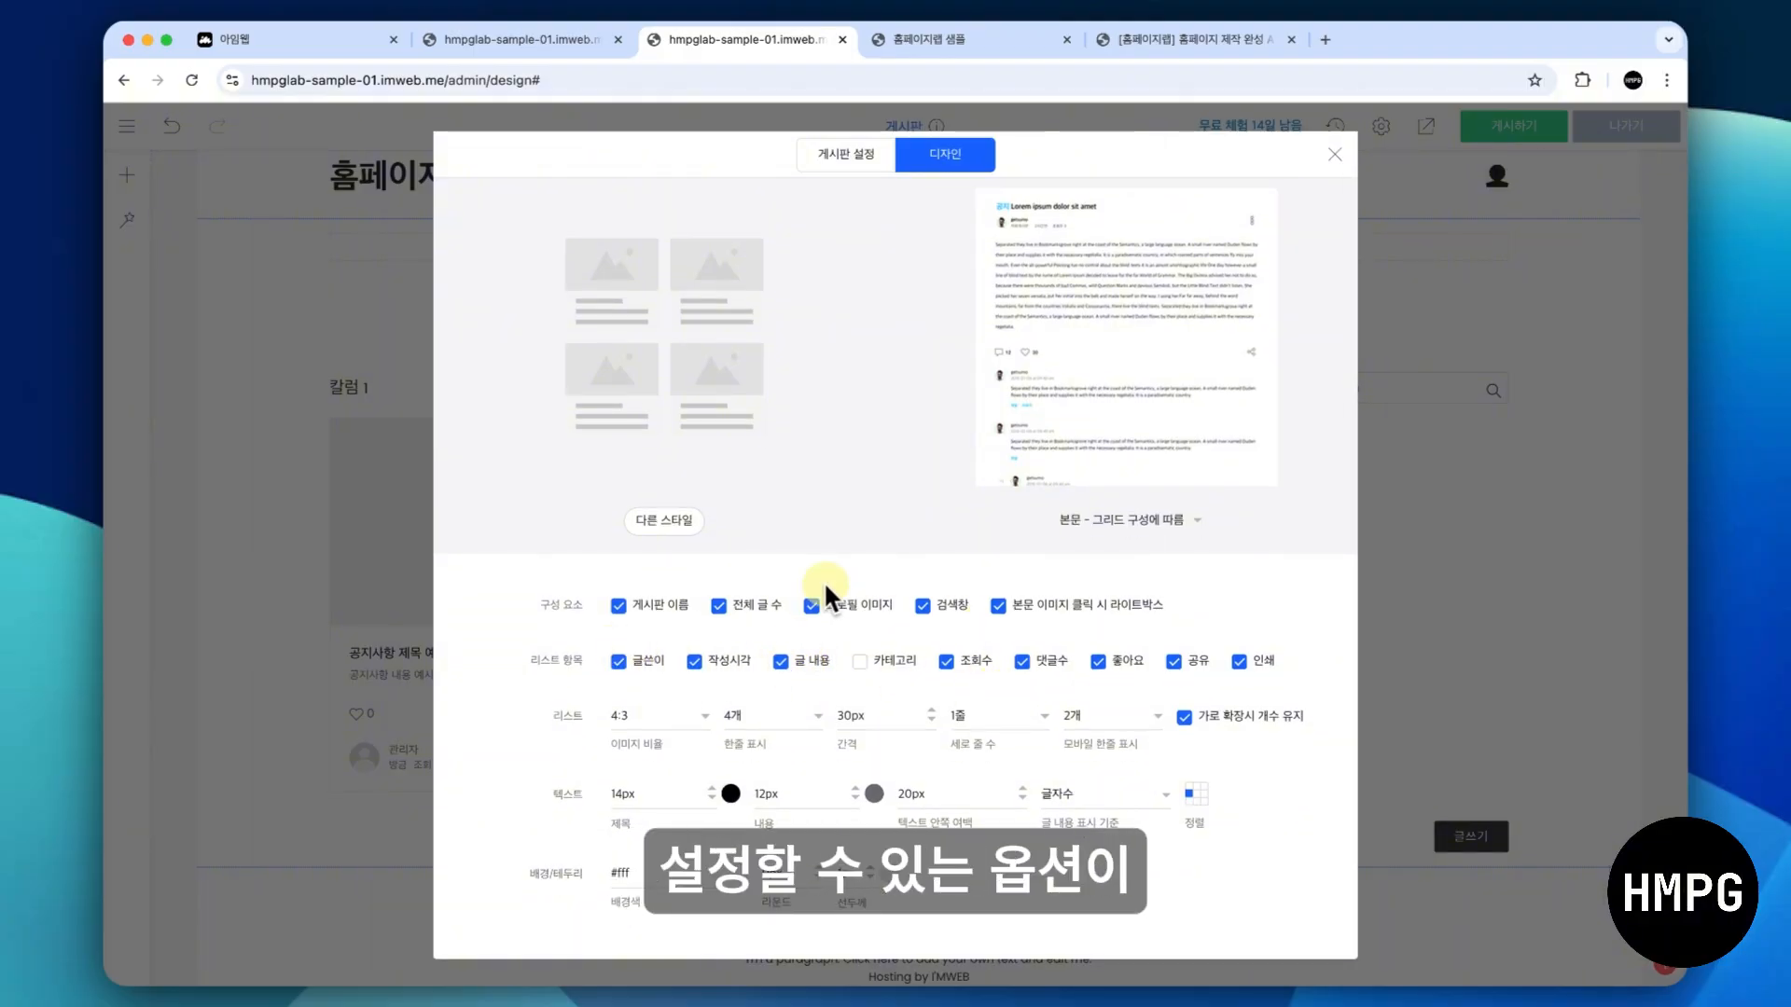
pyautogui.scroll(1, 961, 698)
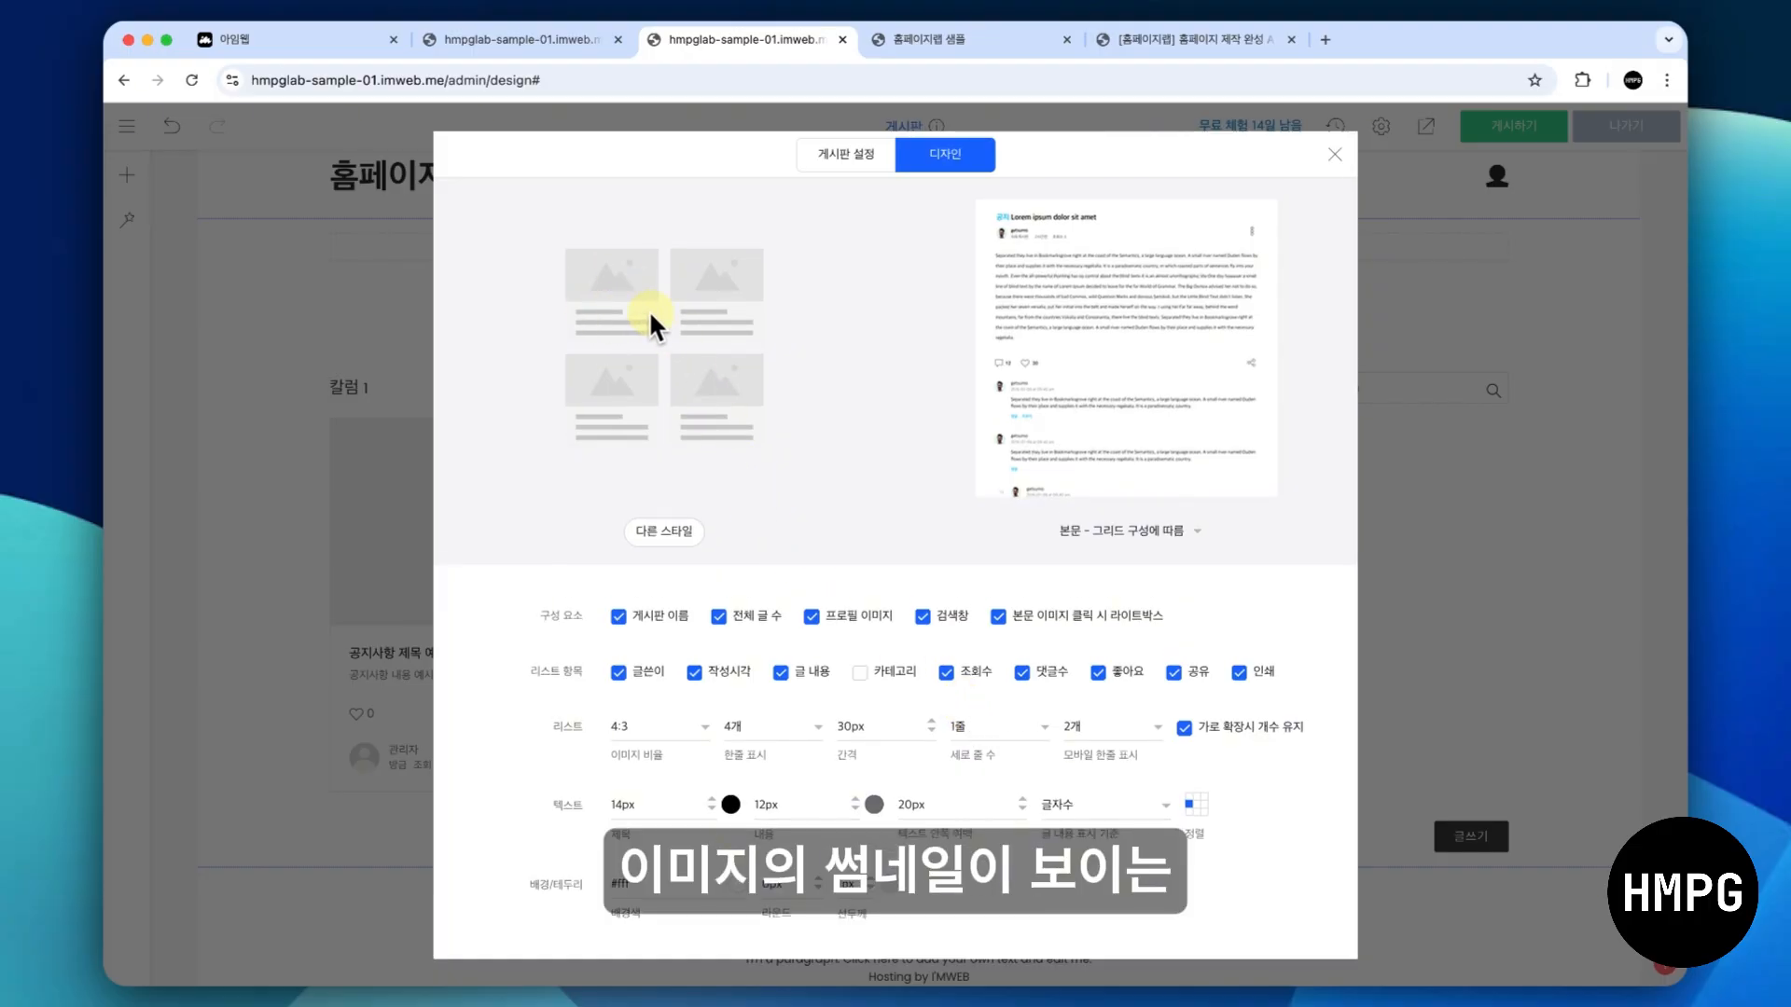
pyautogui.click(1335, 154)
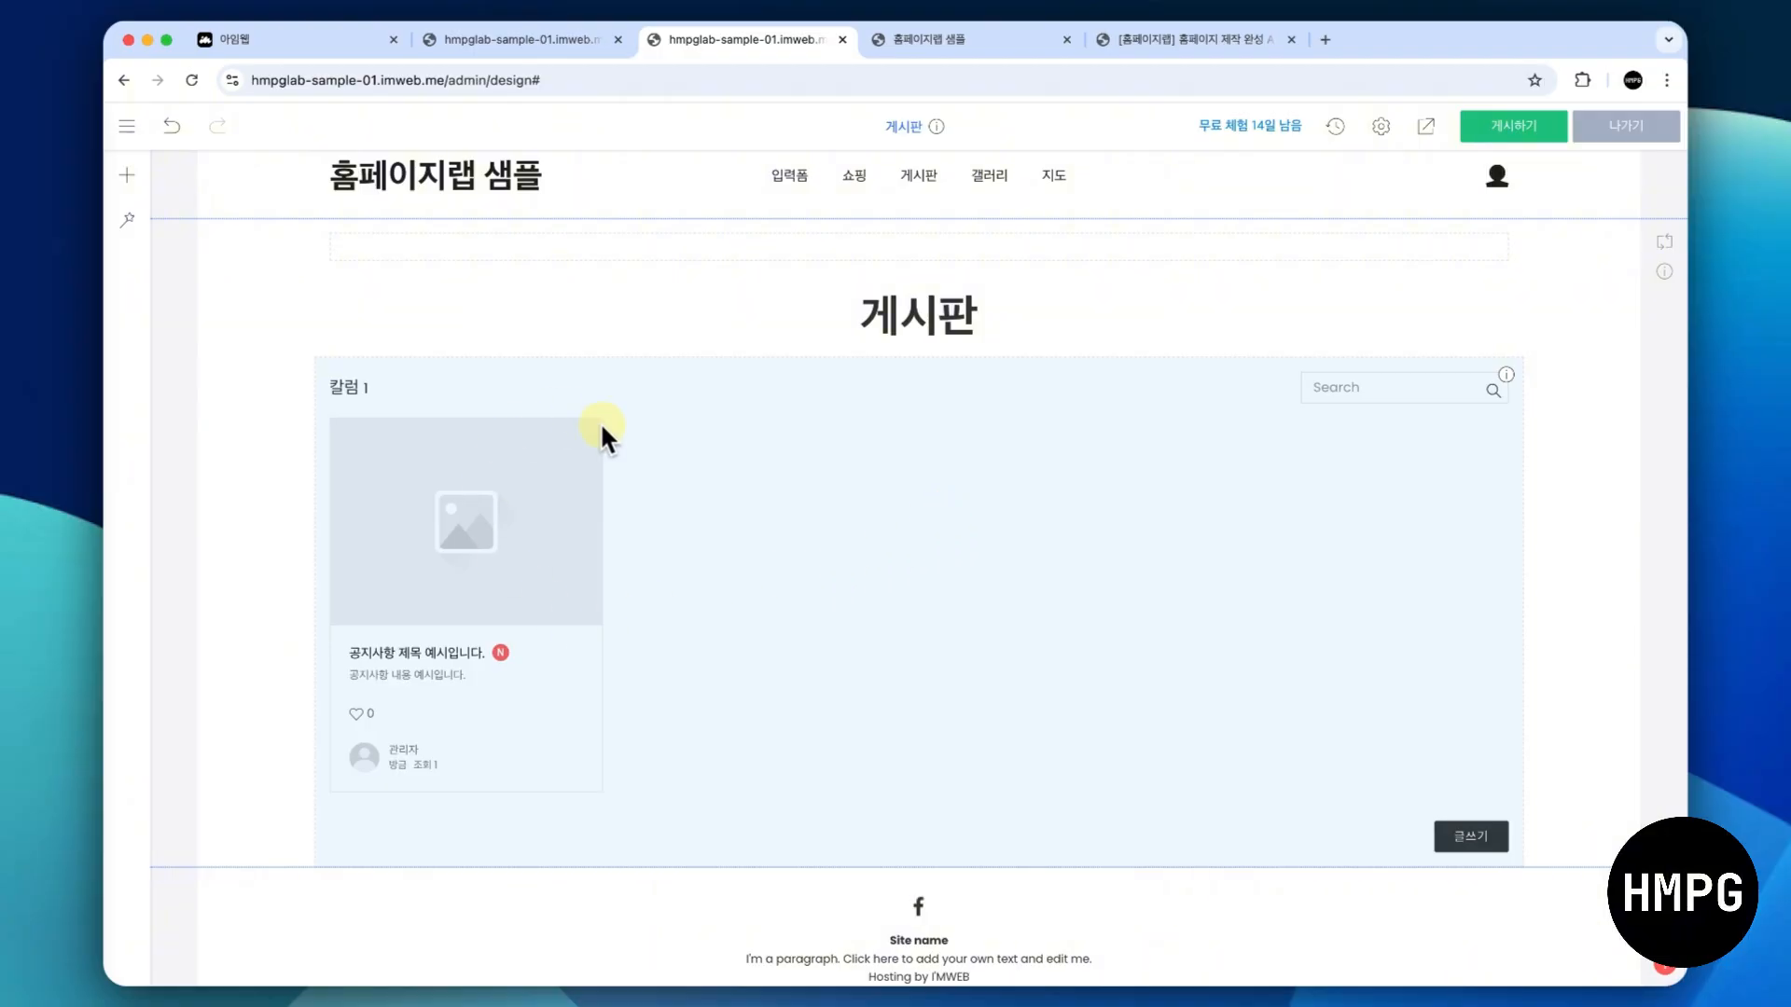
# - Link the board to 구매평/기타 게시판, name it 구매평 and close the settings
pyautogui.rightClick(664, 606)
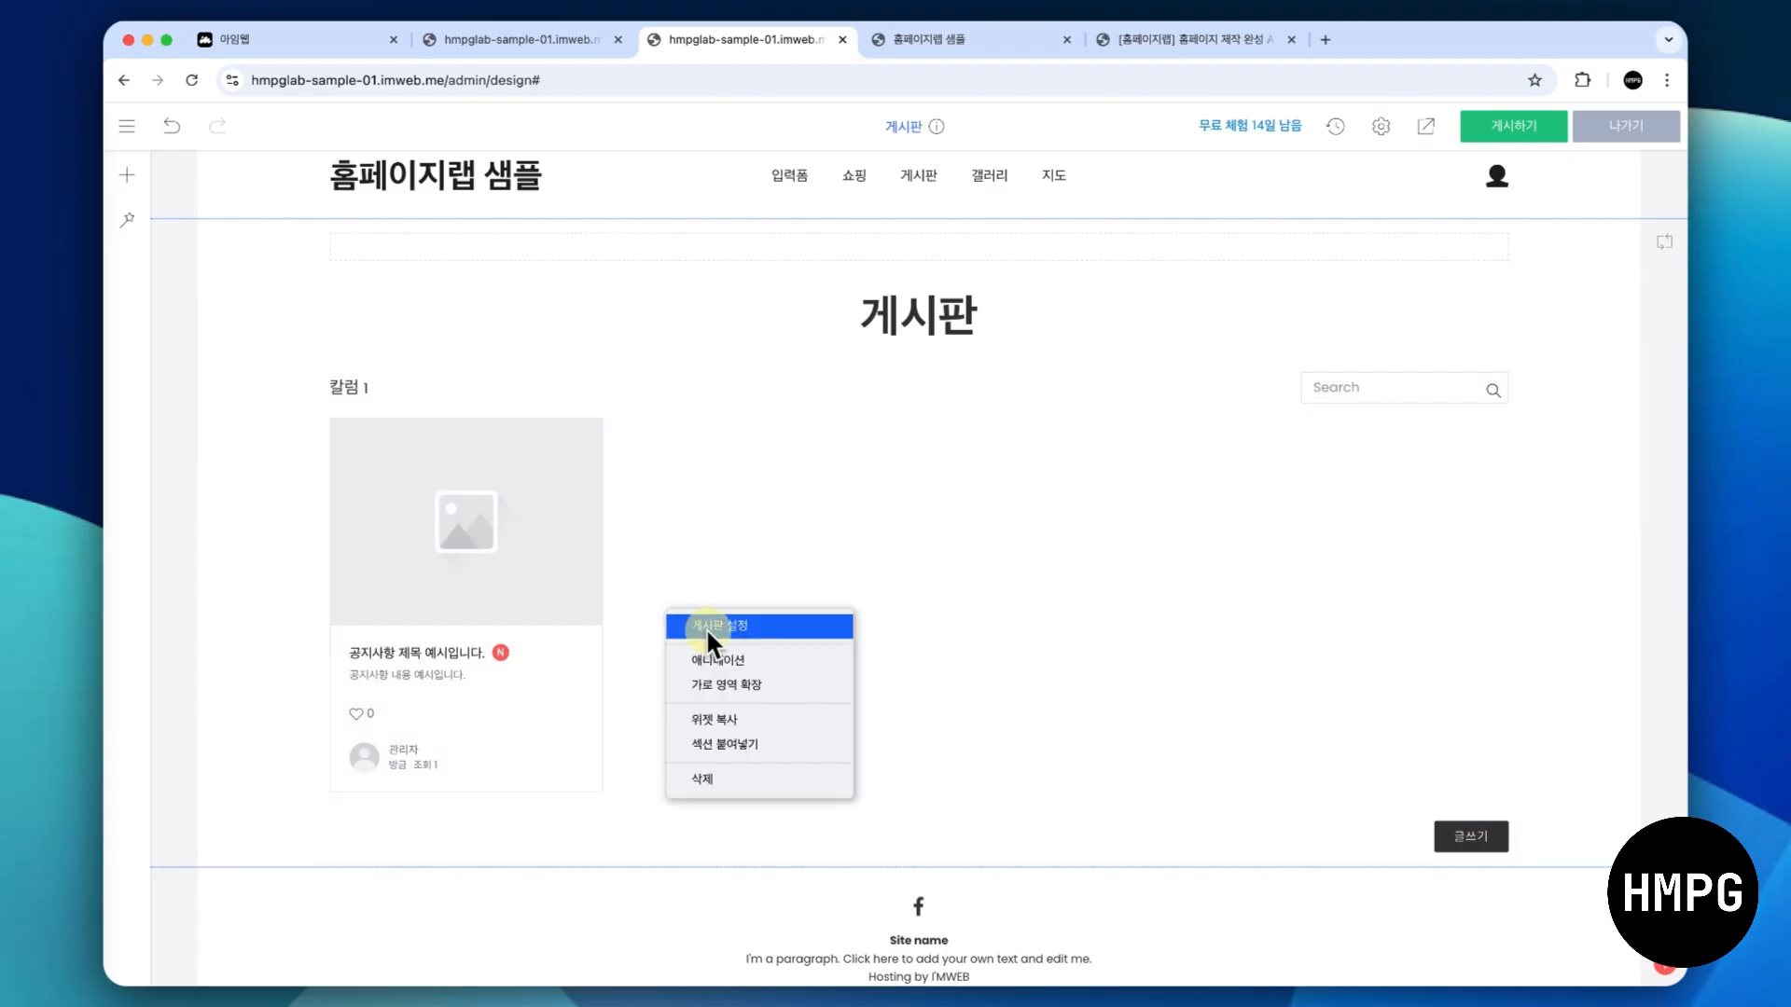
pyautogui.click(708, 626)
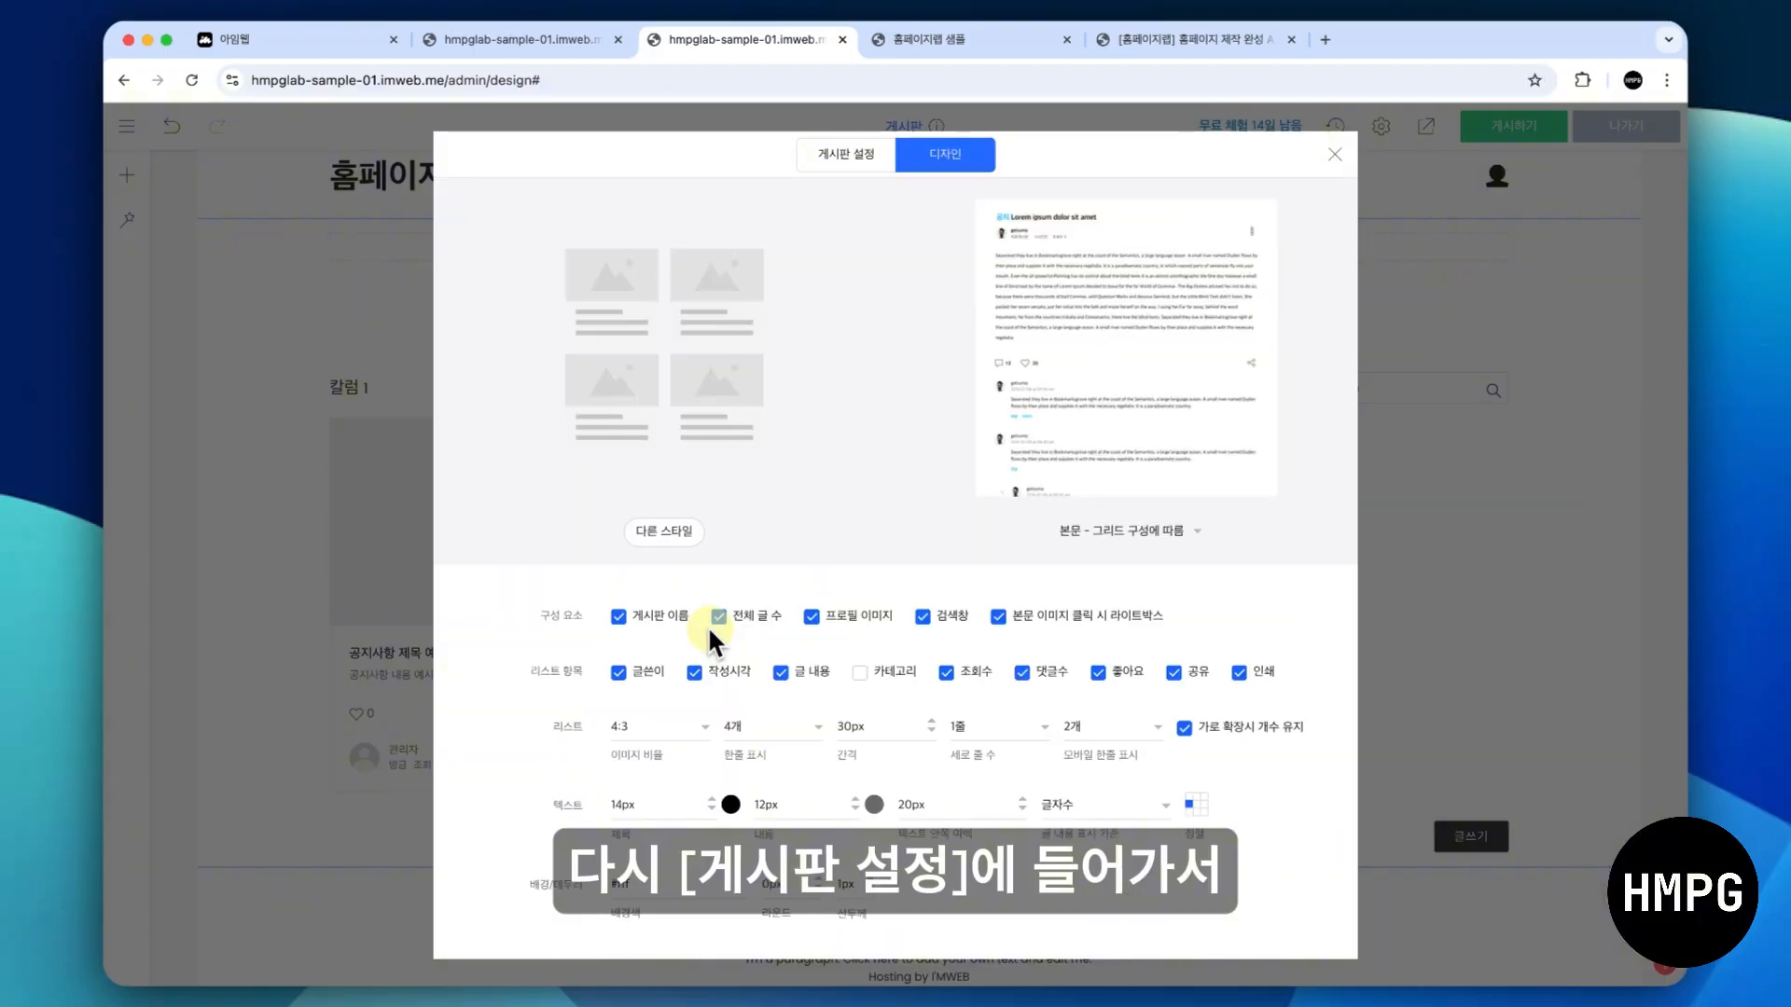
pyautogui.click(827, 155)
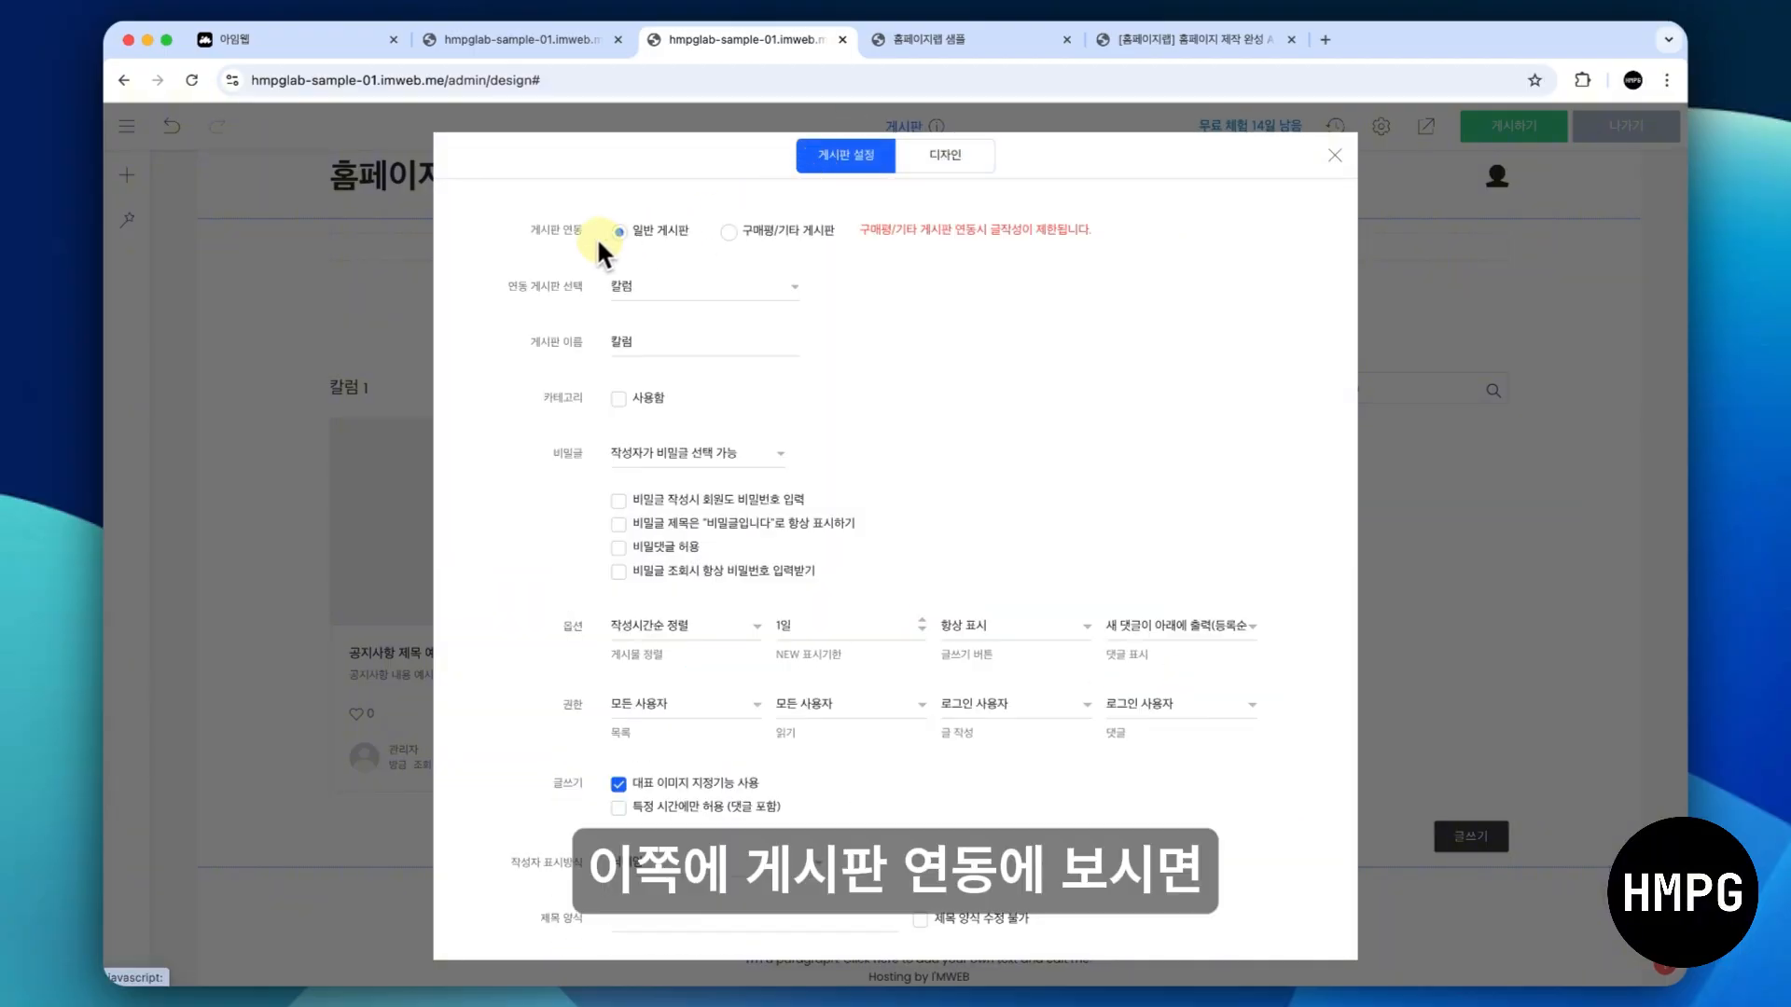
pyautogui.click(767, 232)
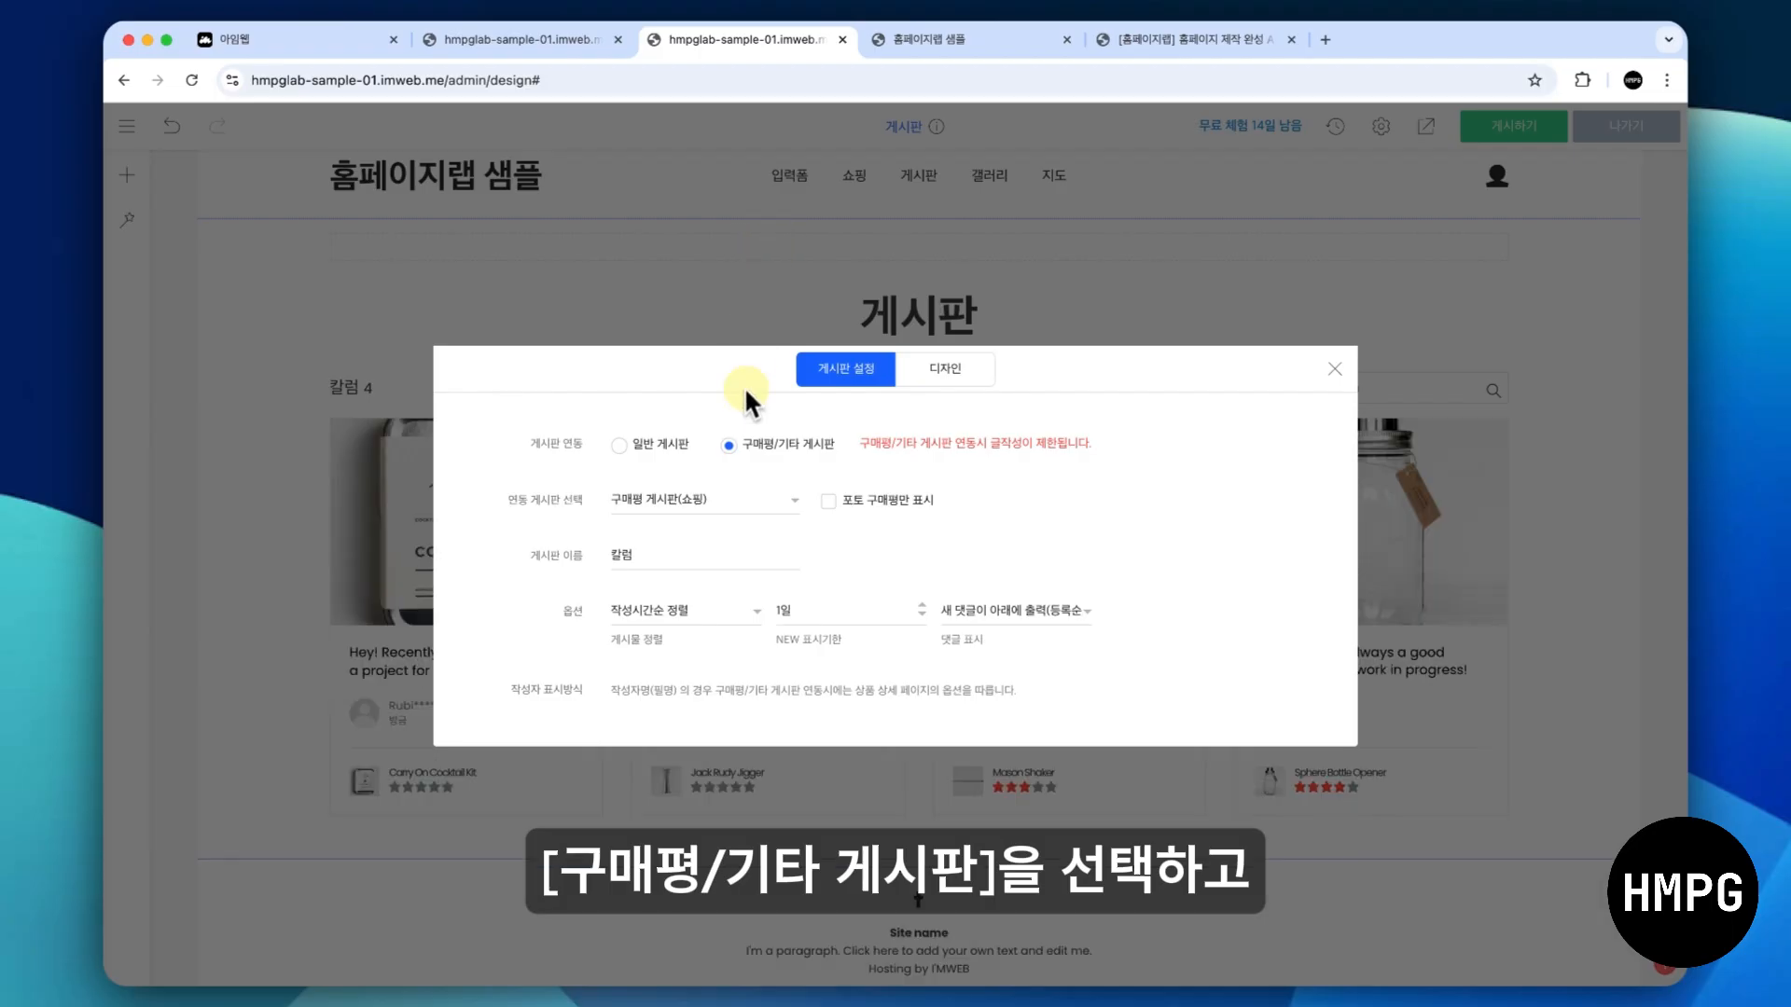
pyautogui.doubleClick(697, 557)
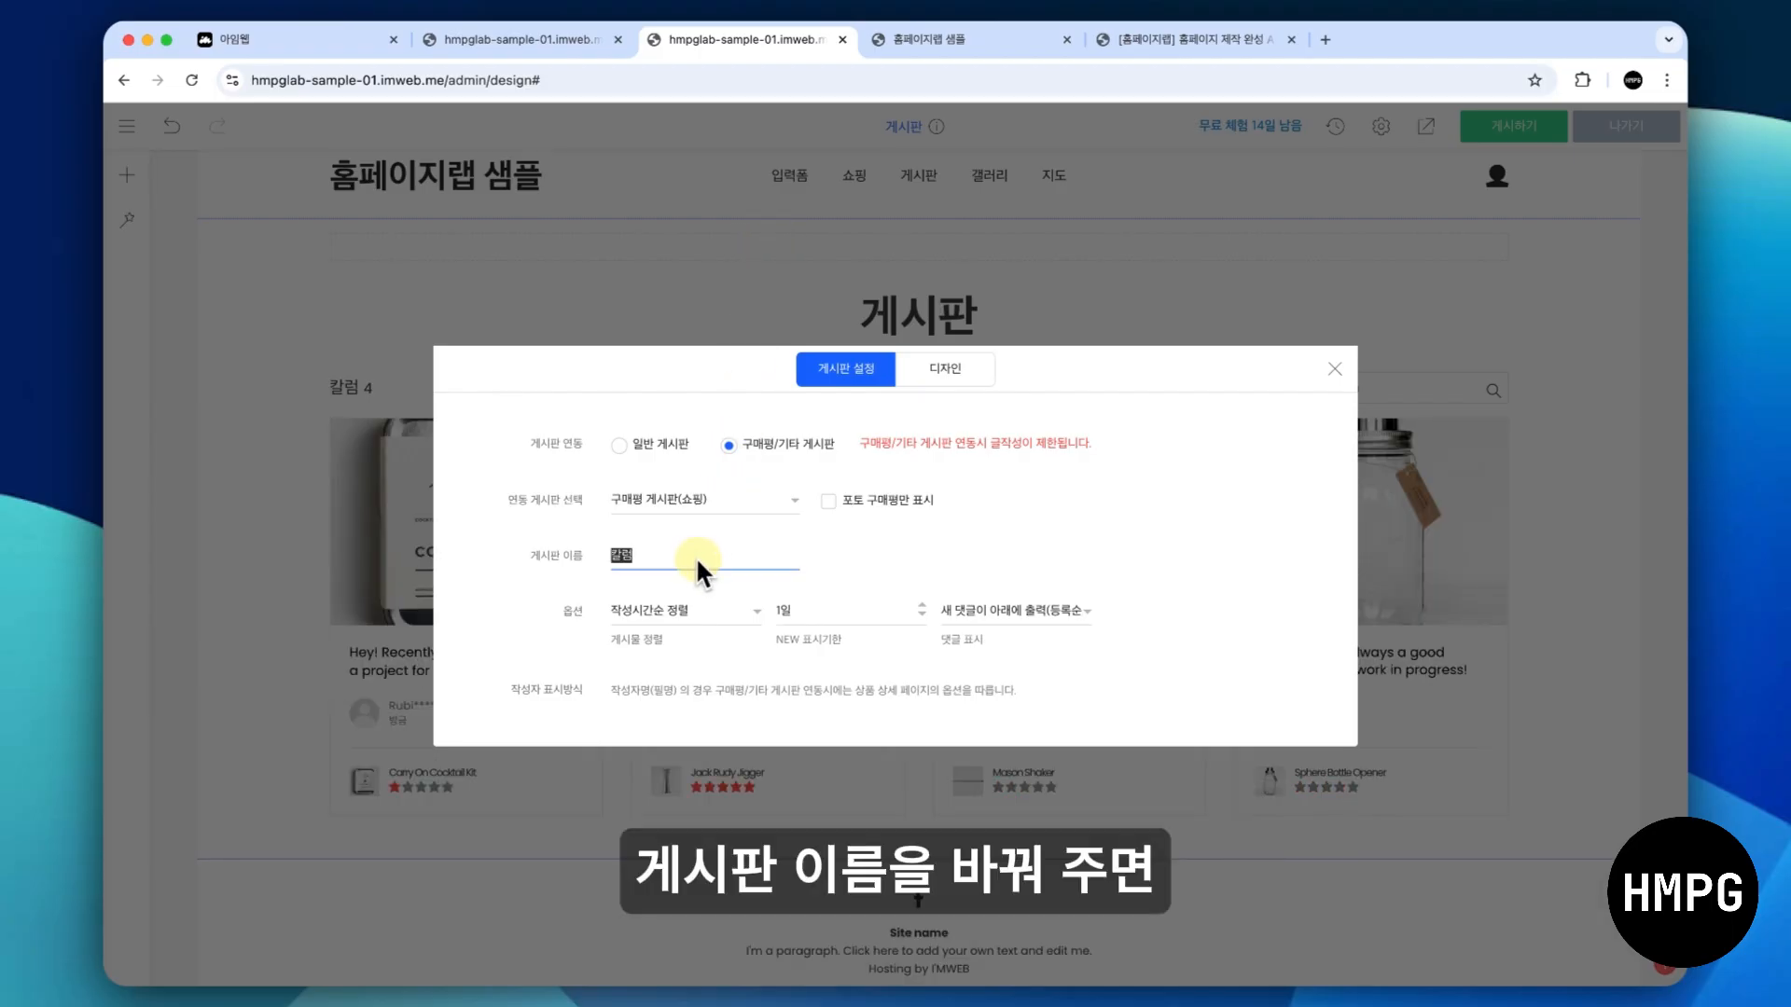
pyautogui.write('구매평')
pyautogui.click(1246, 455)
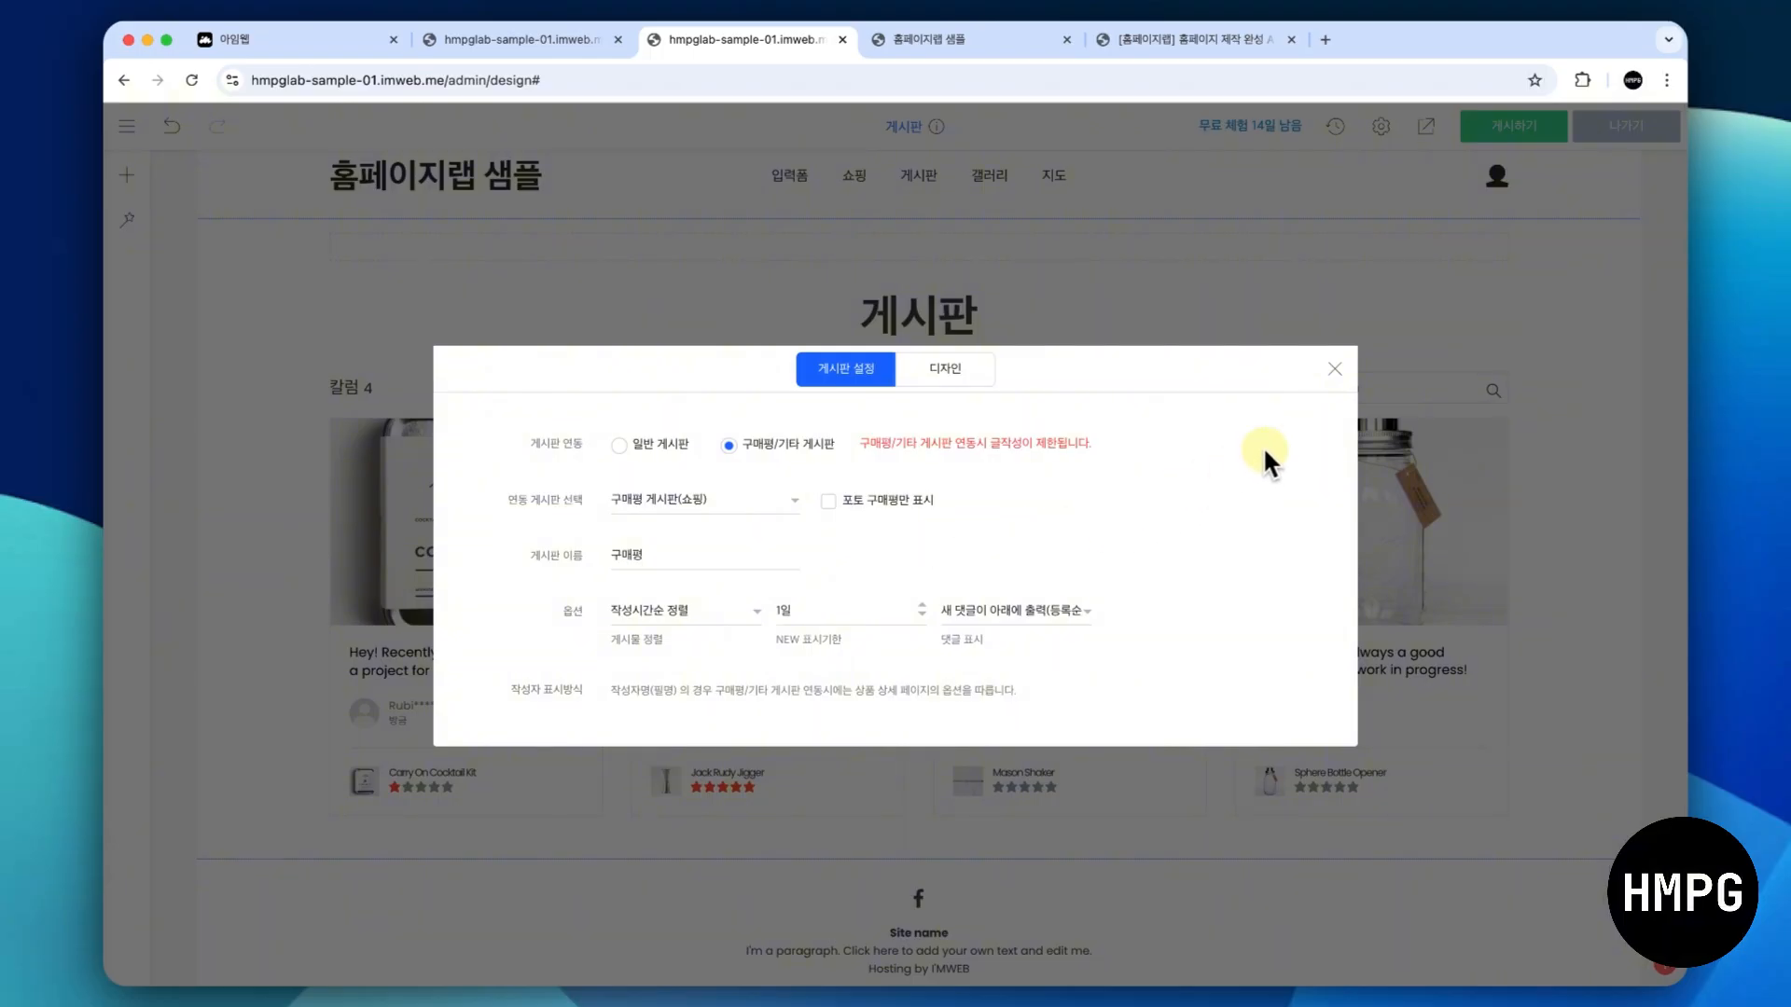
pyautogui.click(1333, 369)
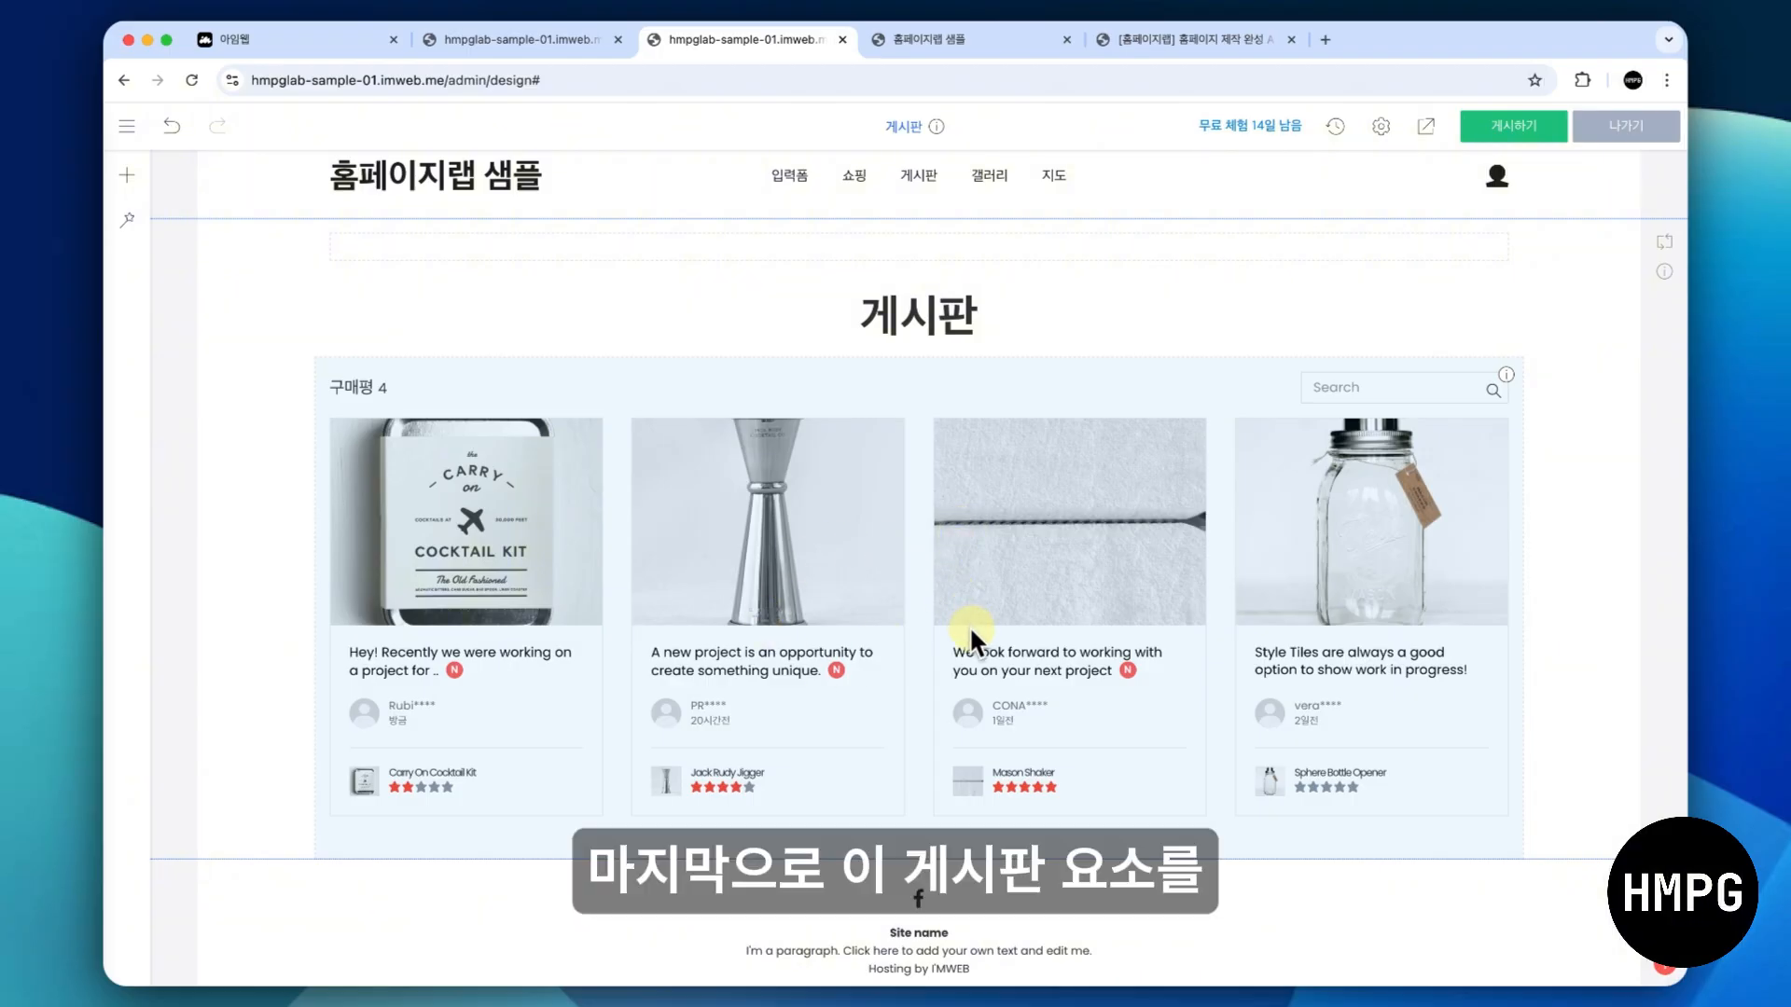
# - Set the board's link type to 일반 게시판 and rename the board 자주묻는질문
pyautogui.rightClick(875, 589)
pyautogui.click(892, 606)
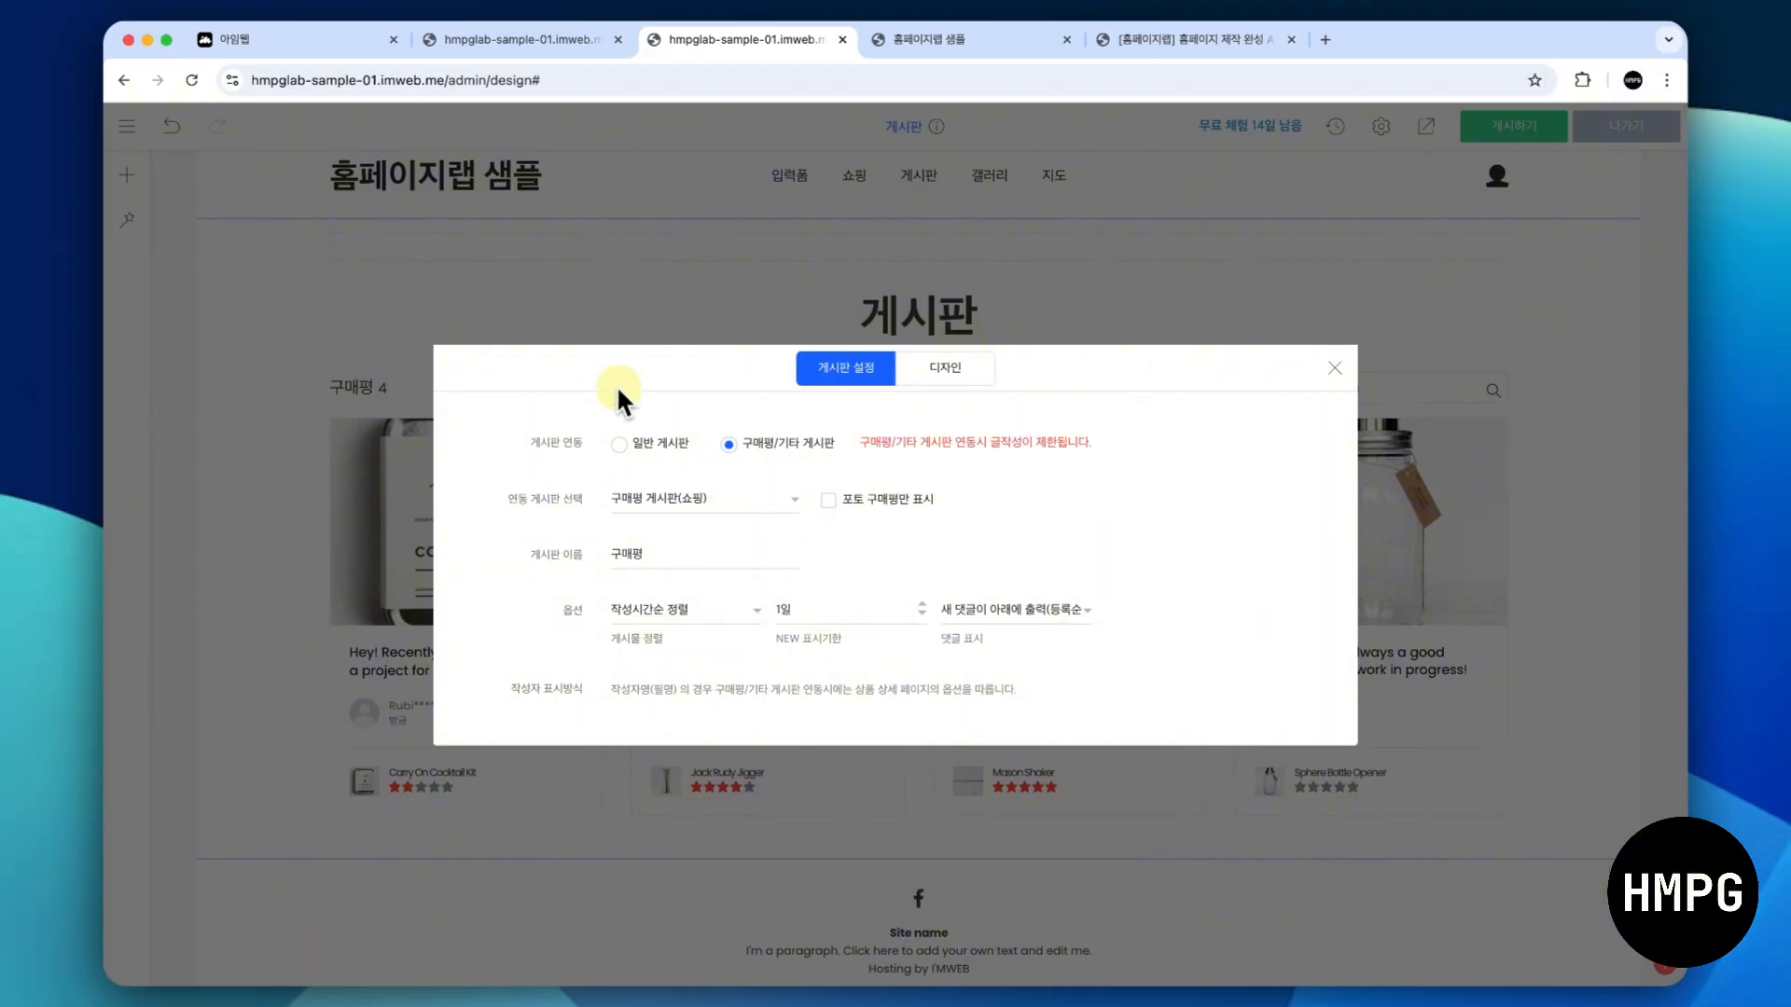
pyautogui.click(621, 443)
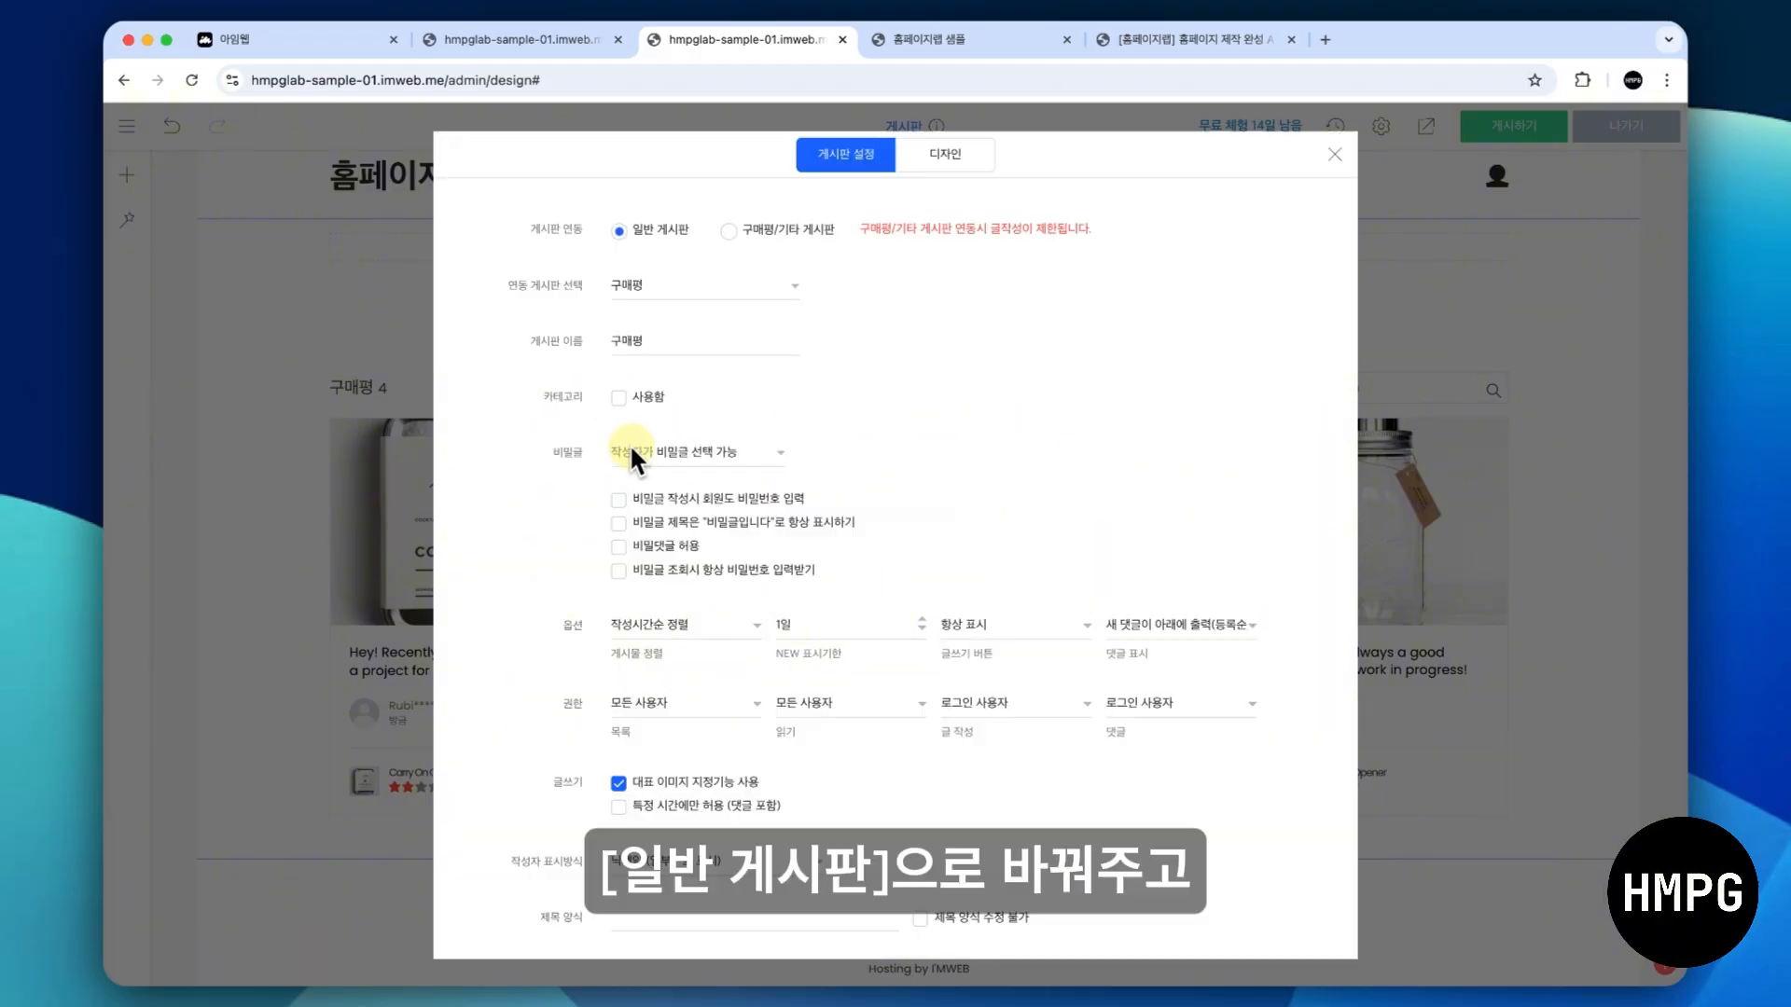
pyautogui.click(692, 350)
pyautogui.press('super+a')
pyautogui.write('자주묻ㄴ')
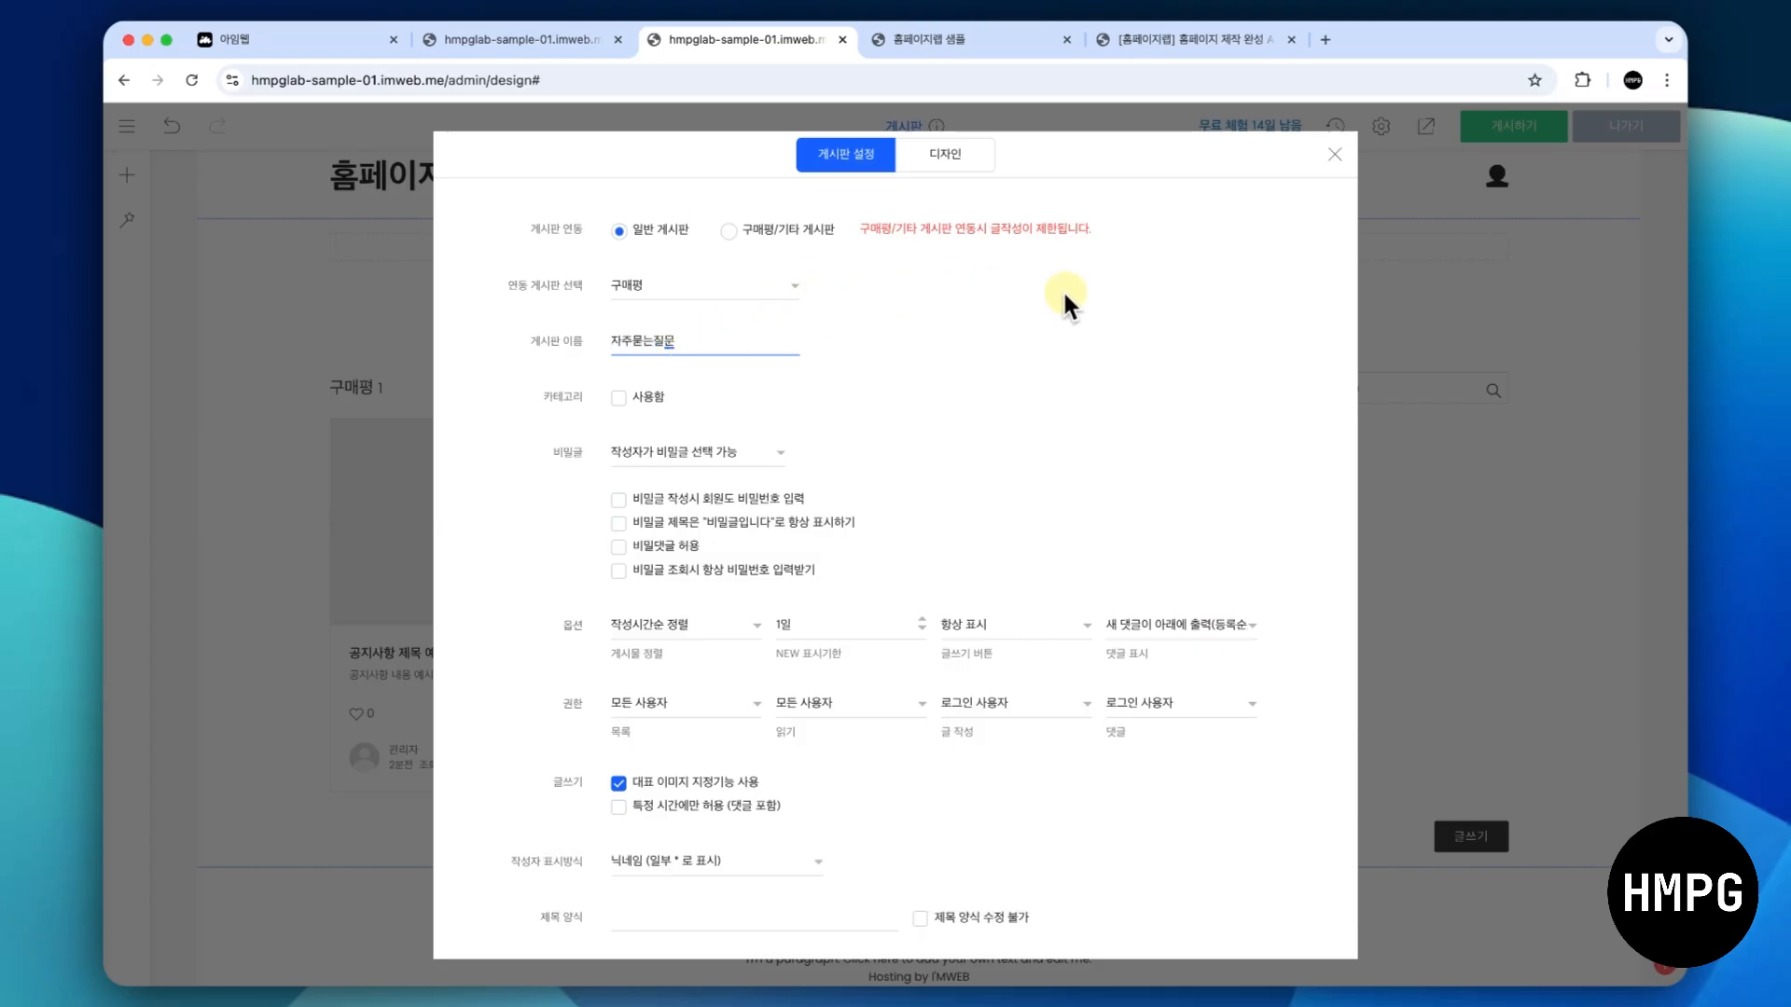
# - Apply the collapsible accordion style from 리스트 게시판 to the board, then preview the page and expand the post
pyautogui.click(941, 146)
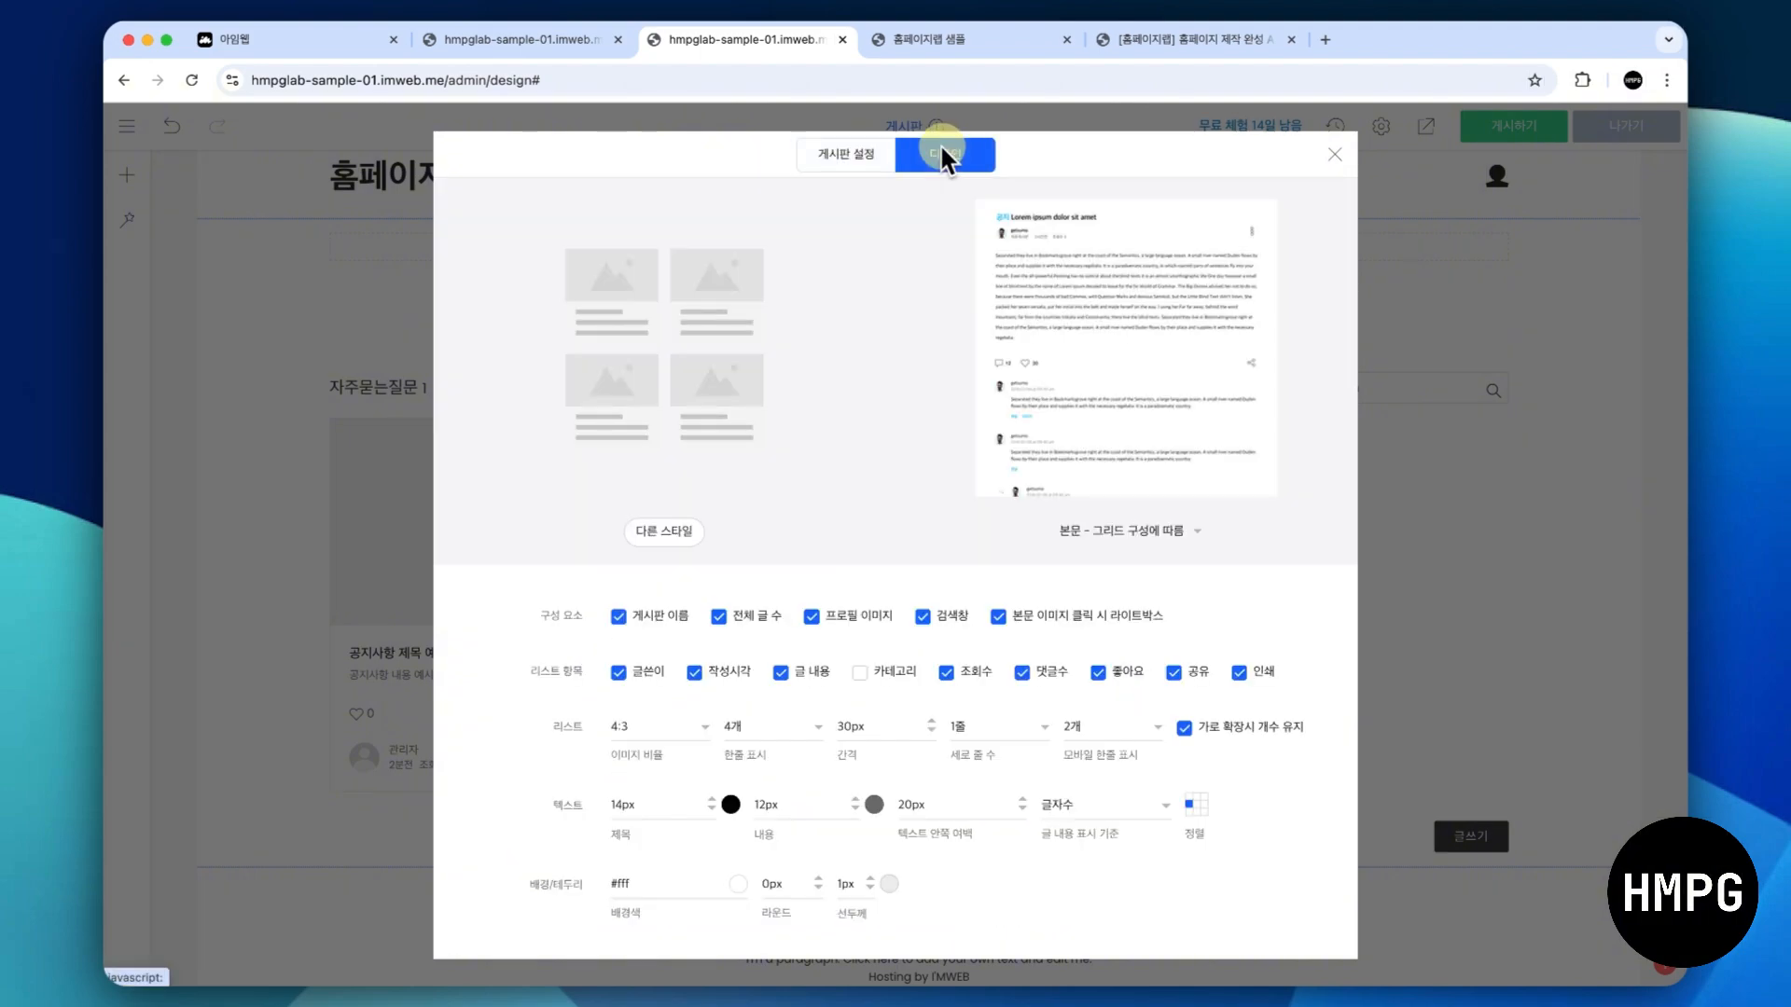
pyautogui.click(671, 528)
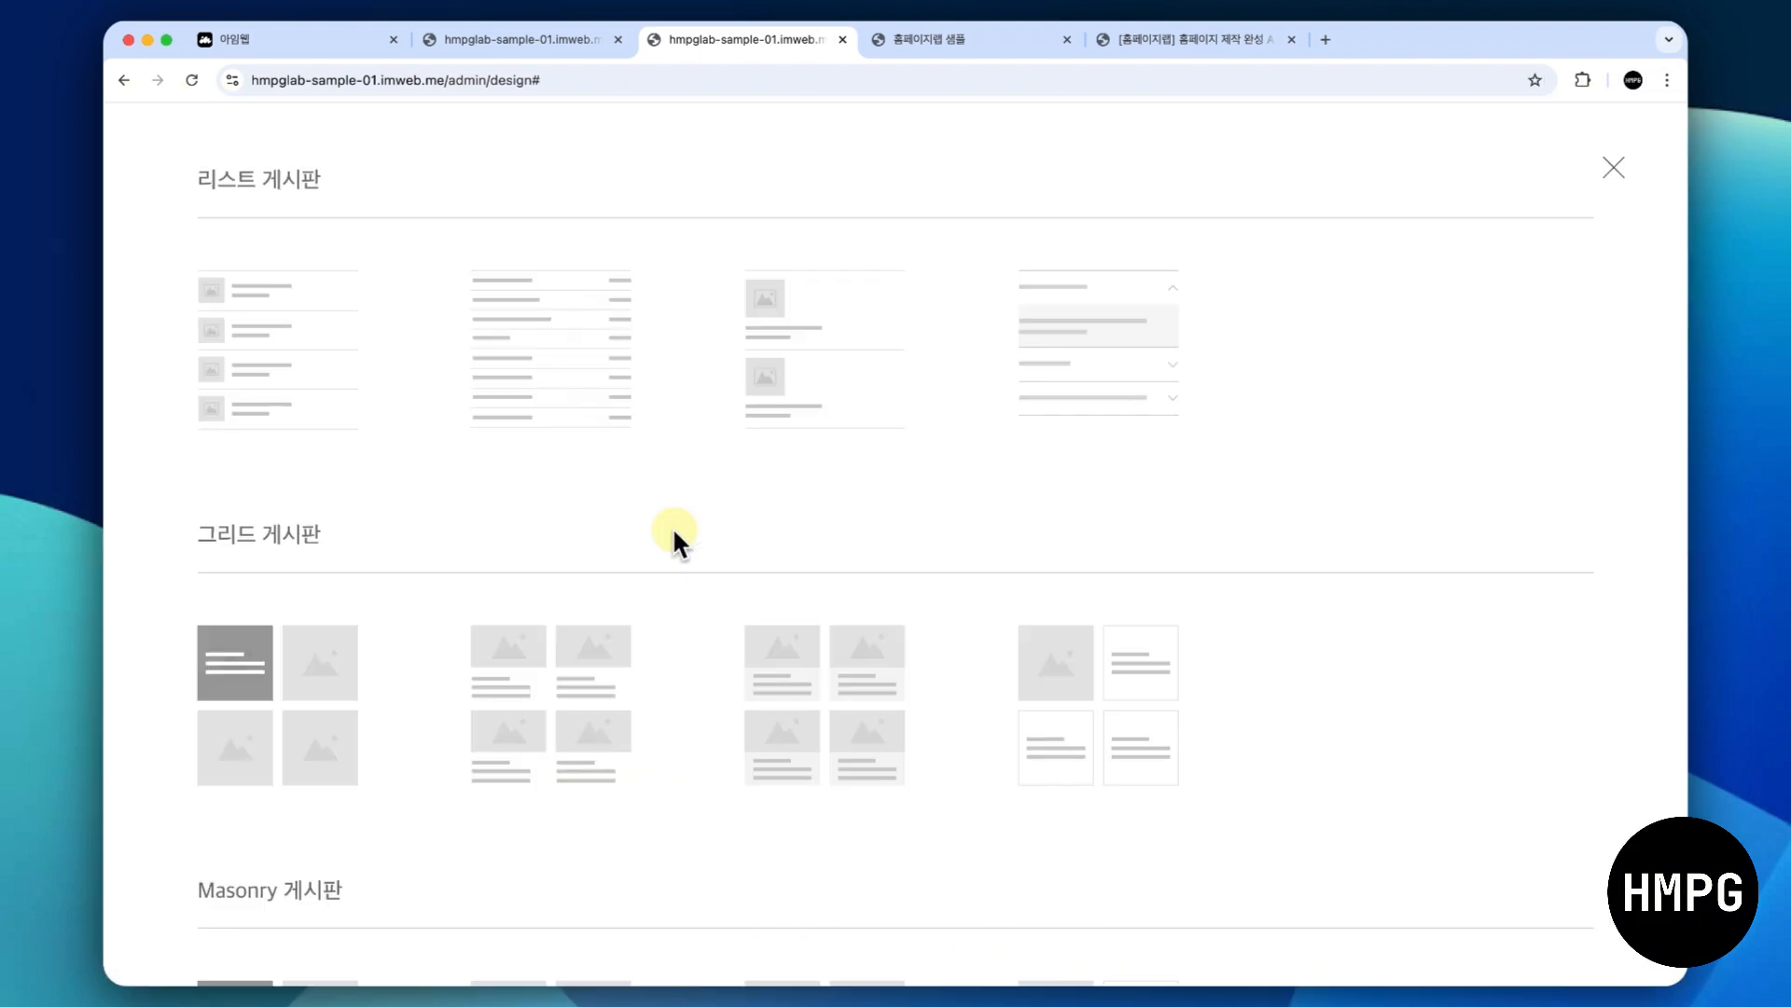
pyautogui.click(1096, 319)
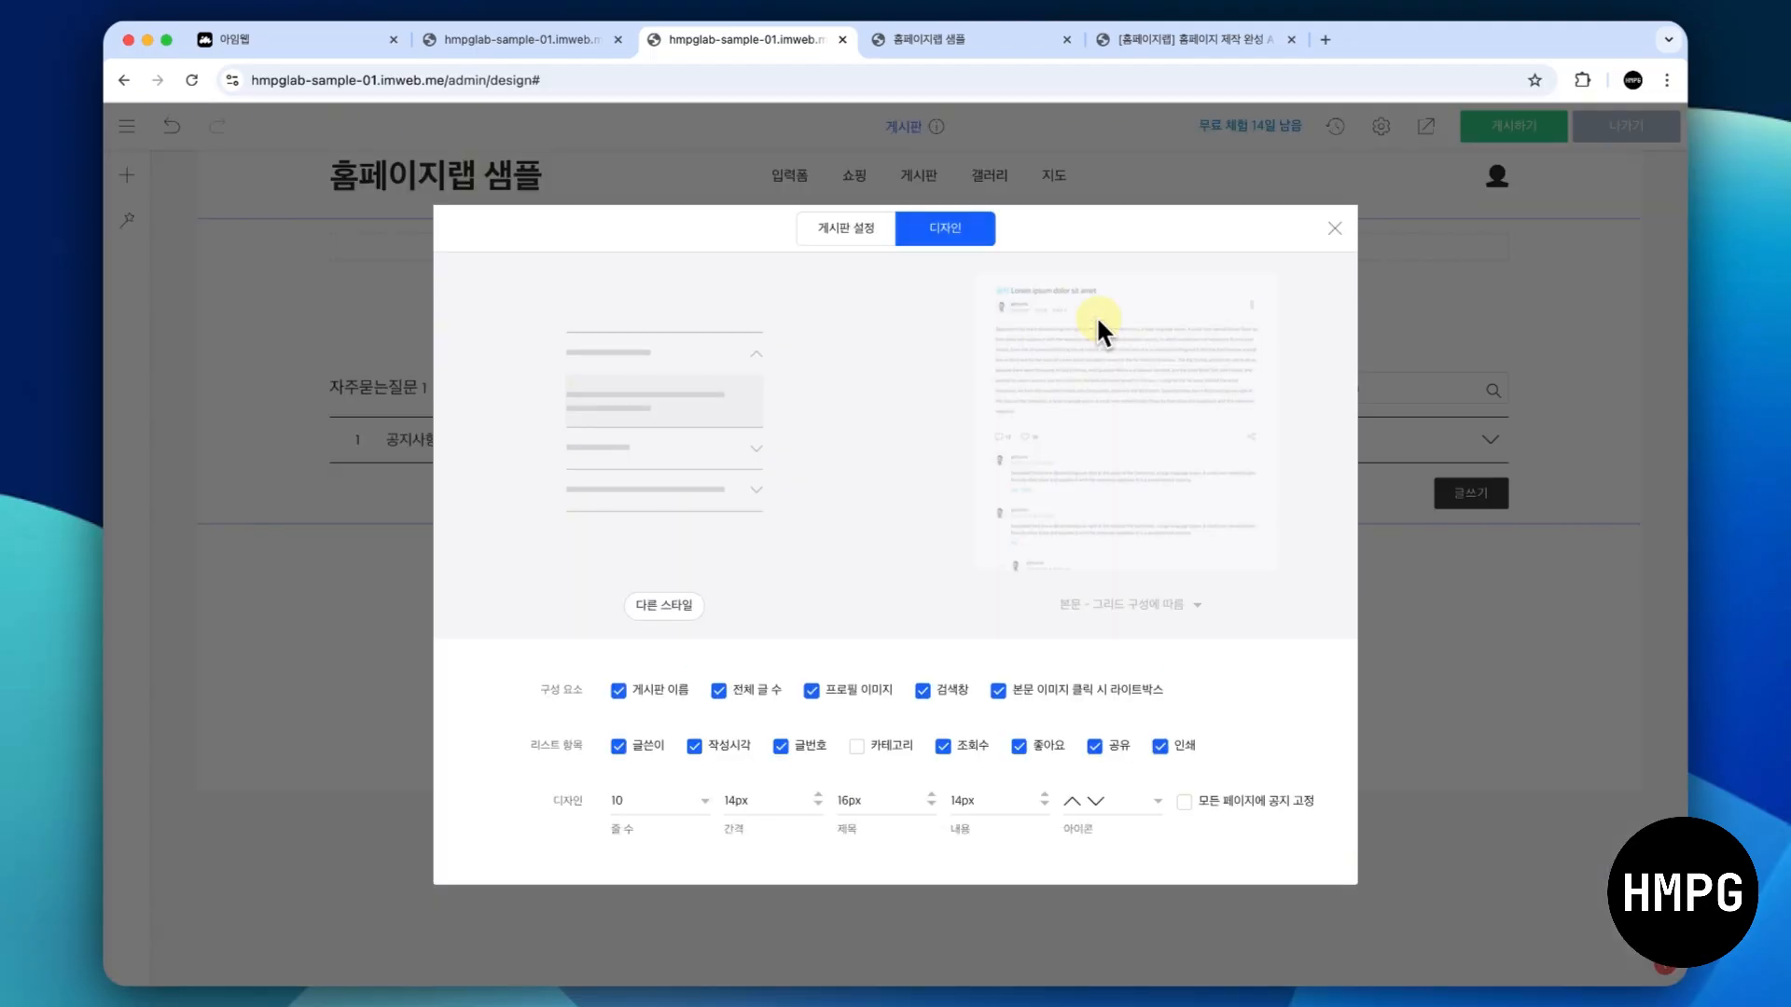
pyautogui.click(1334, 231)
pyautogui.click(1423, 128)
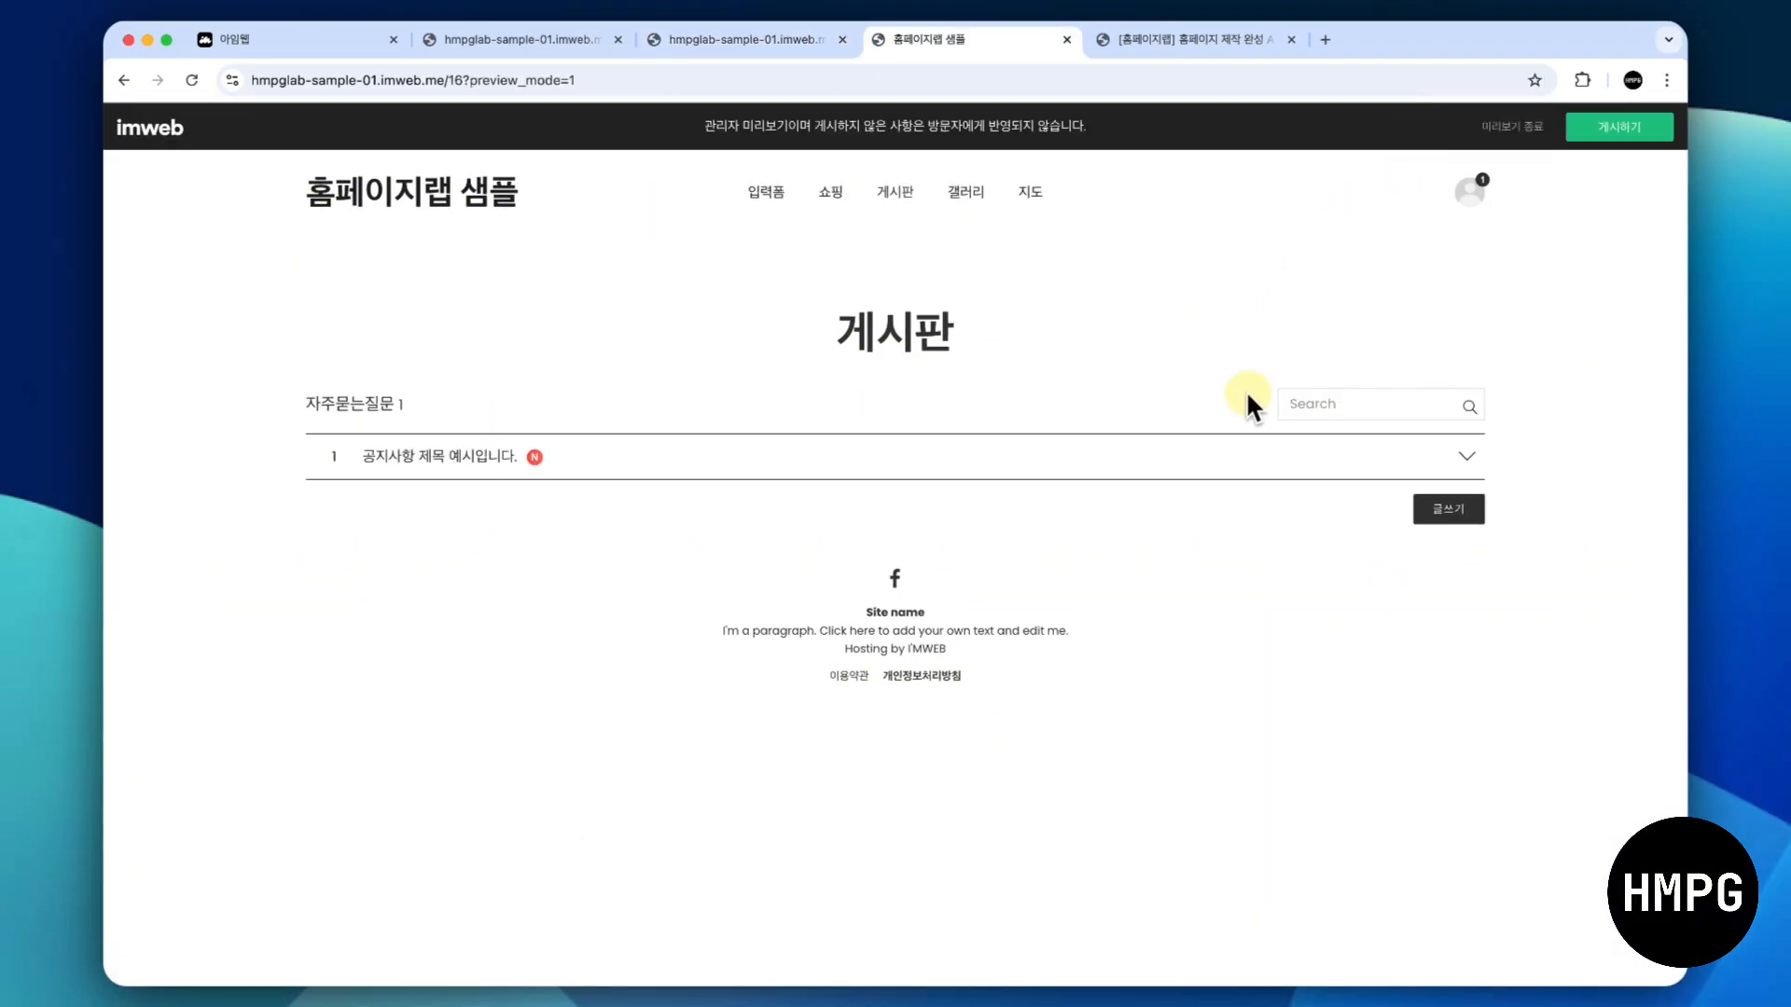
pyautogui.click(1451, 457)
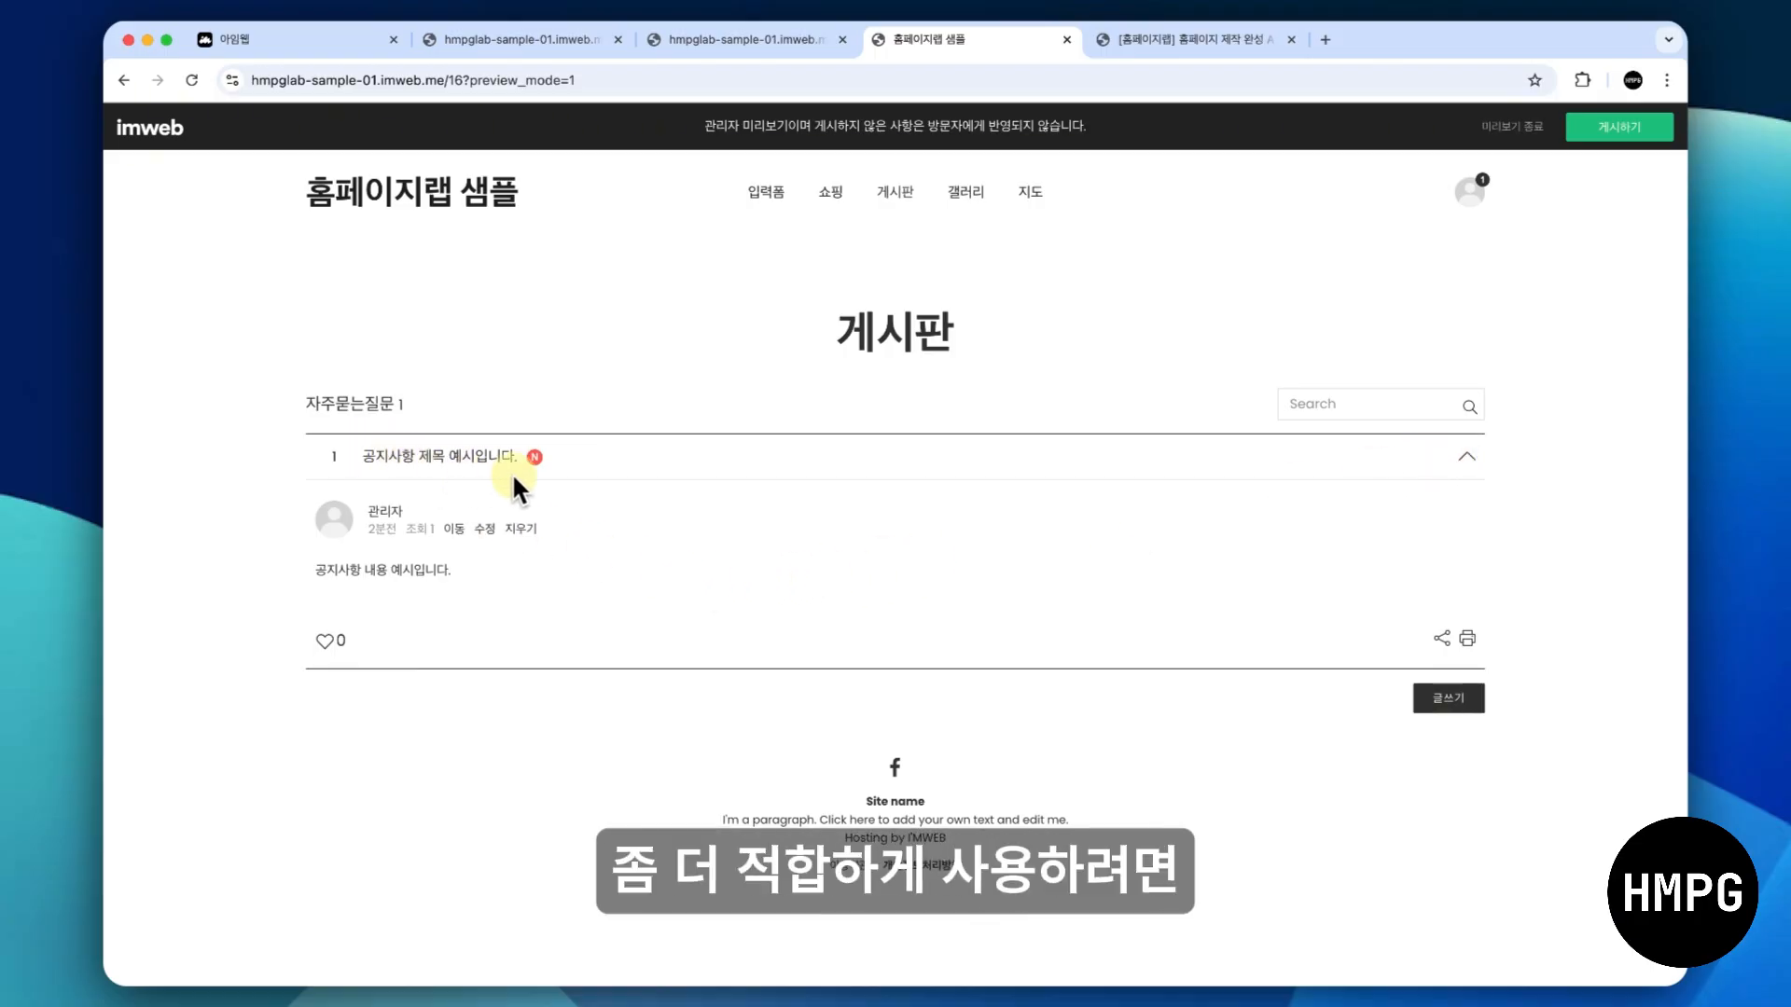
# - Open the expanded post for editing and add "Q. " in front of its title
pyautogui.click(485, 529)
pyautogui.click(589, 350)
pyautogui.write('Q')
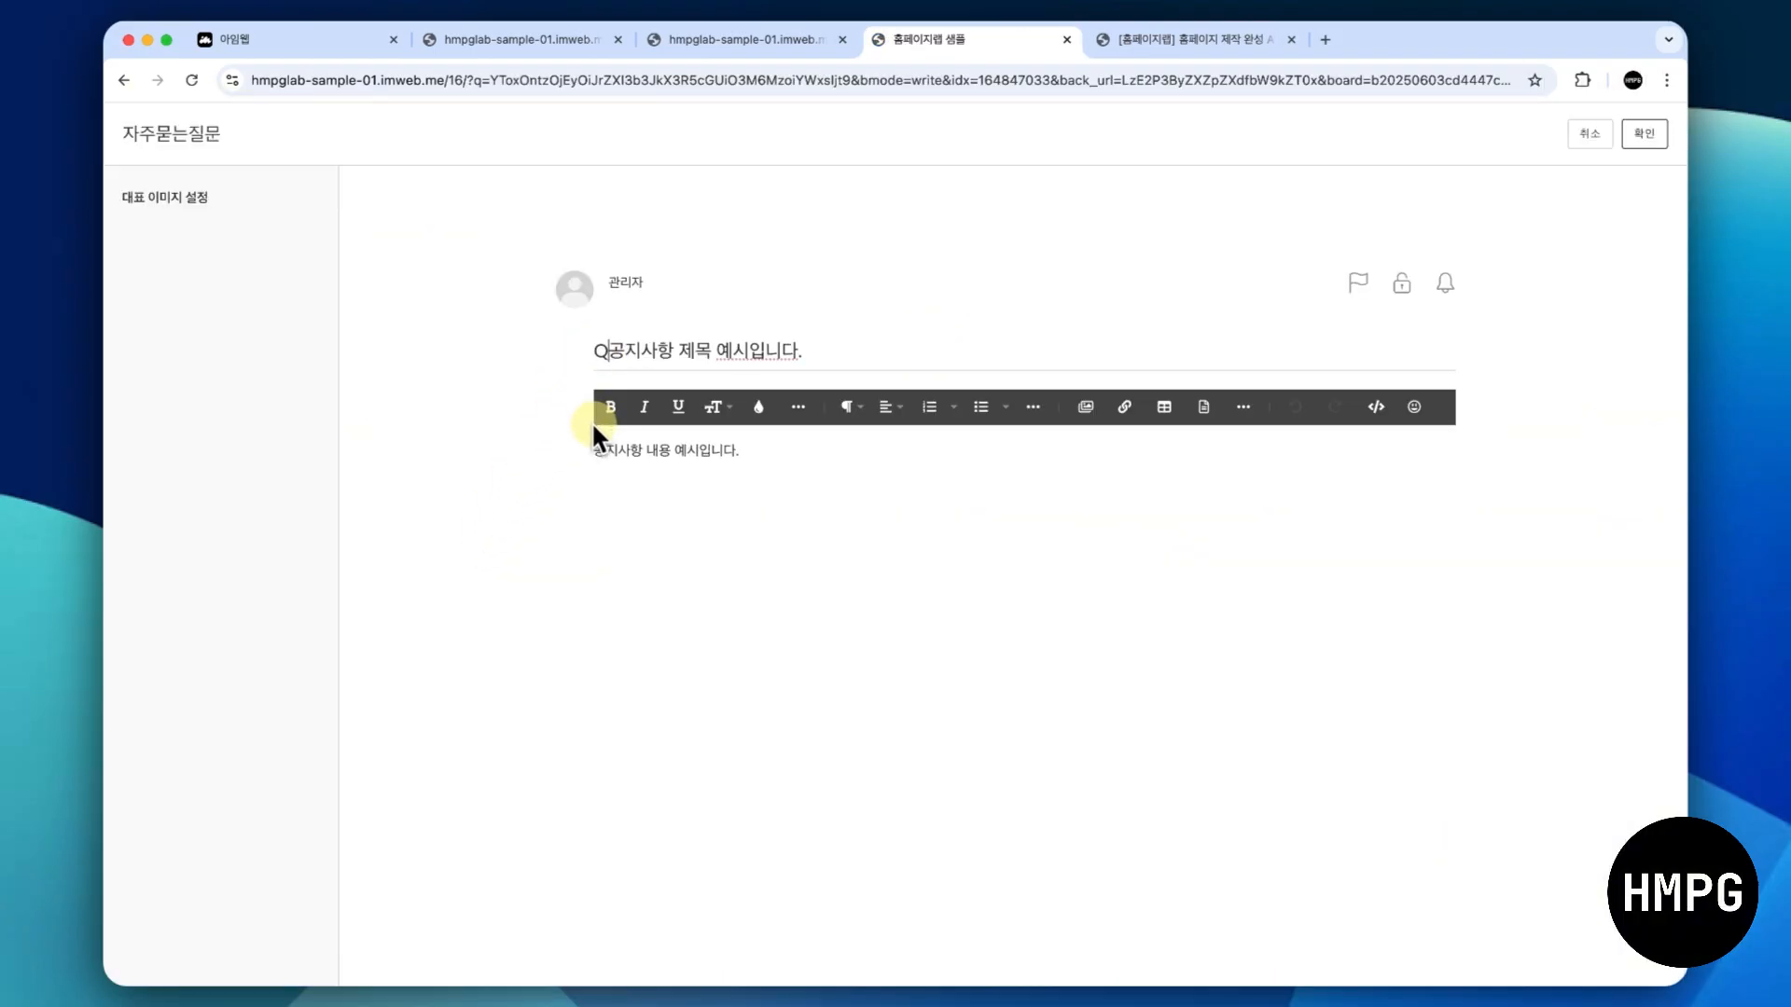
pyautogui.write('.')
# - Add "A. " in front of the post's body text, save the post and check it by collapsing and expanding it
pyautogui.click(610, 455)
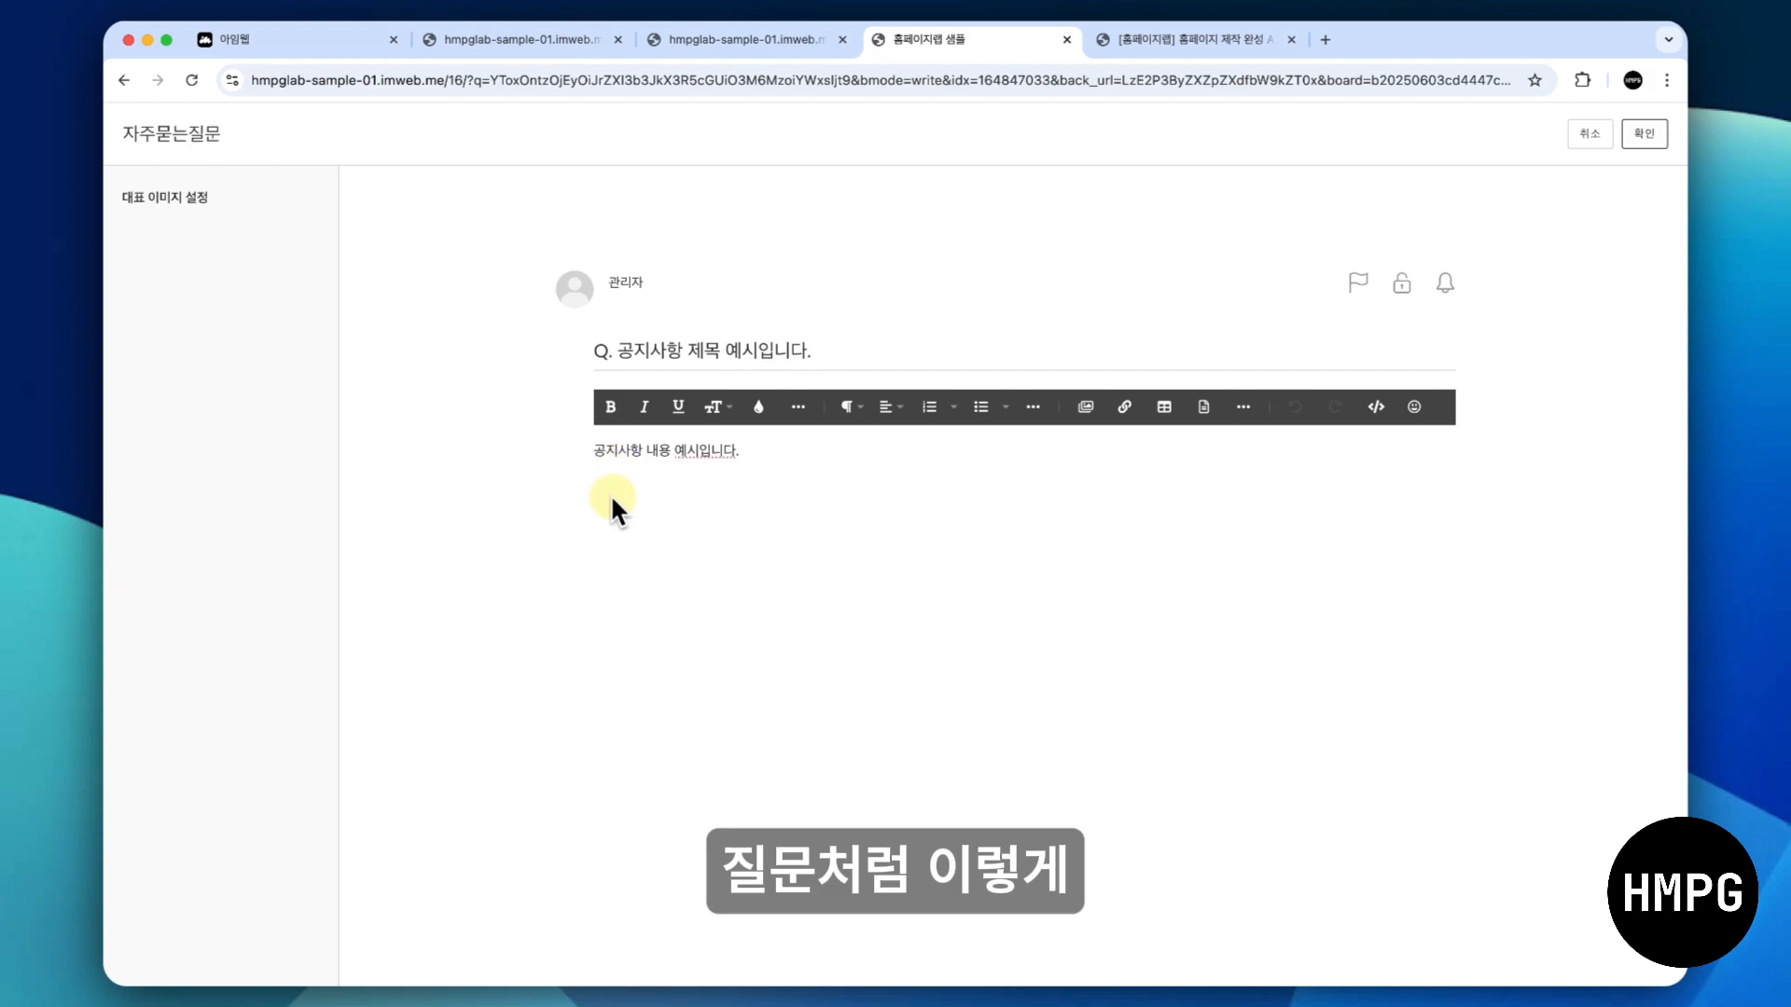
pyautogui.write('A>')
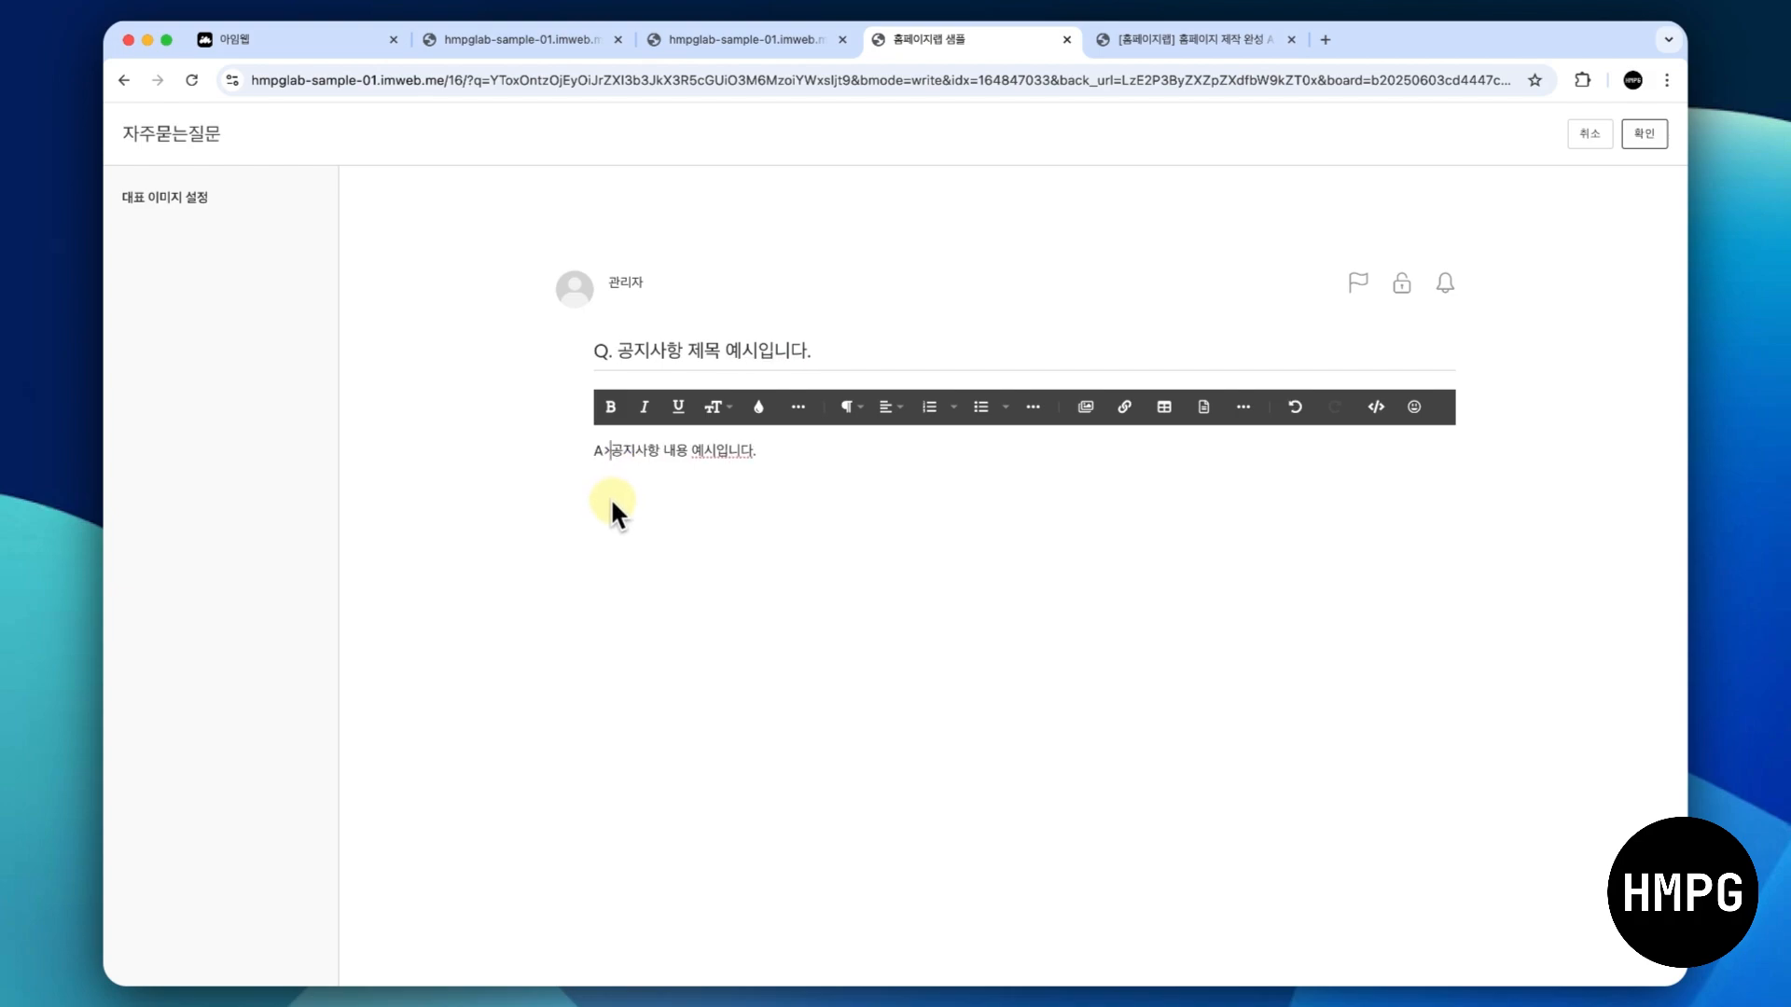
pyautogui.press('BackSpace')
pyautogui.write('.')
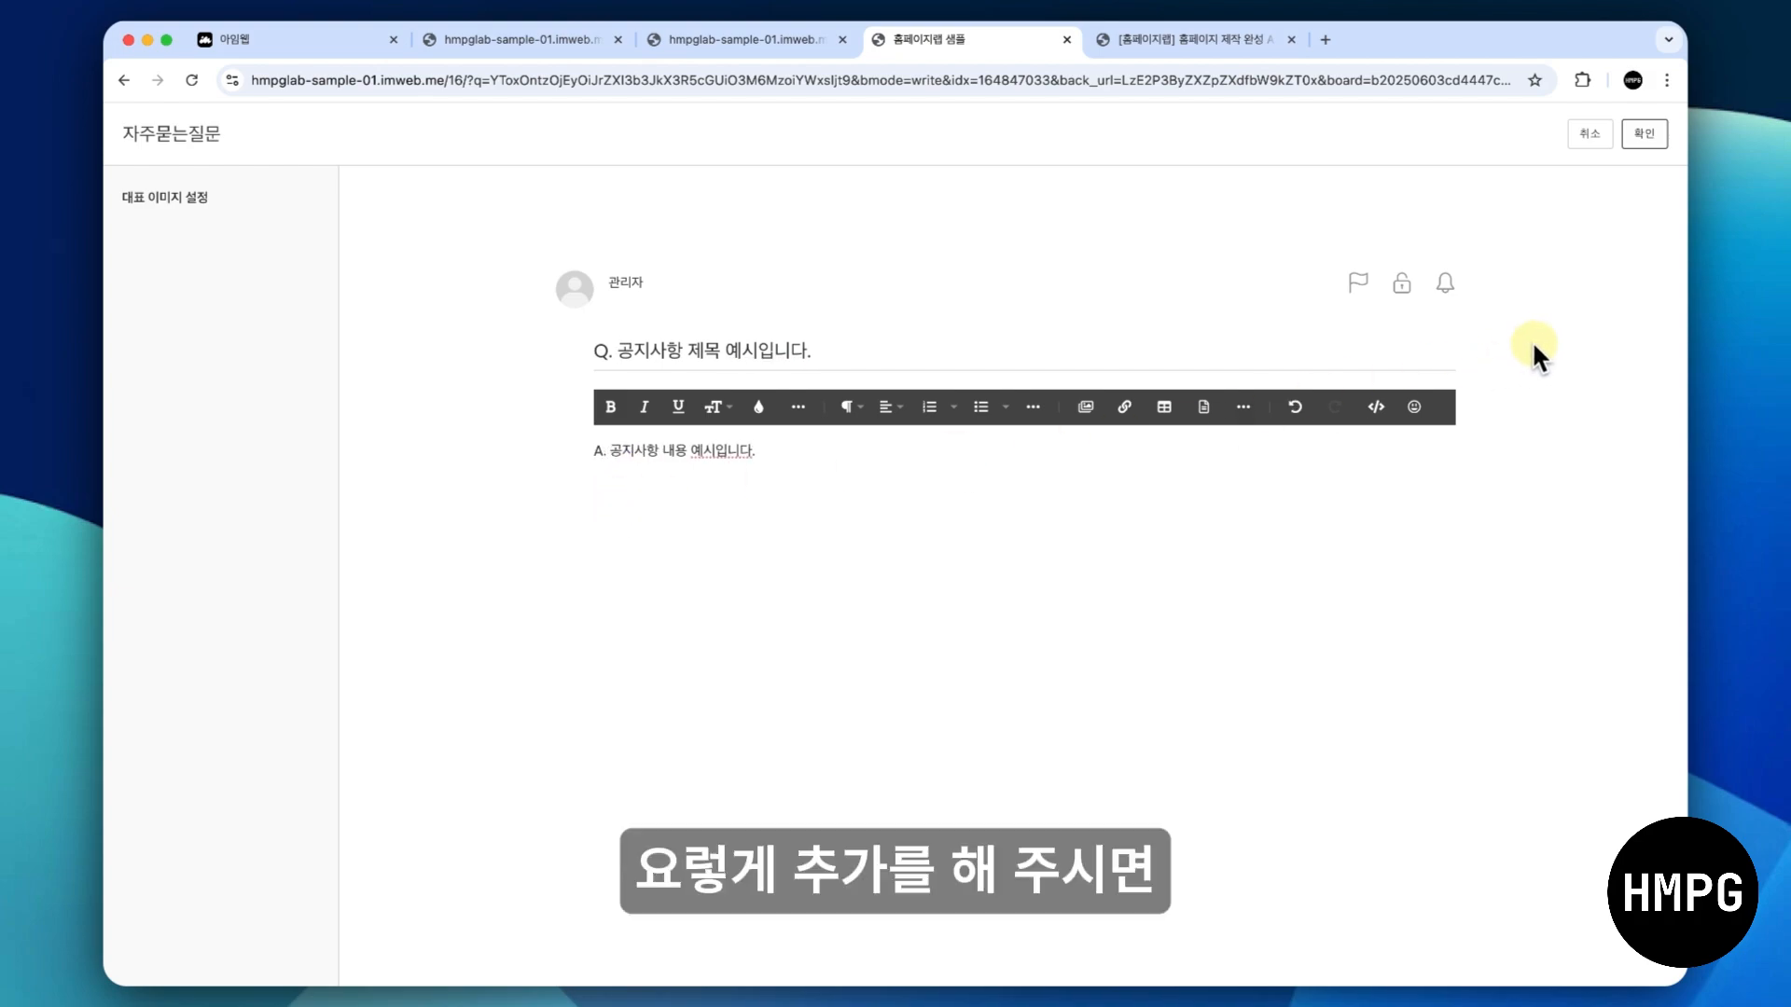
pyautogui.click(1631, 133)
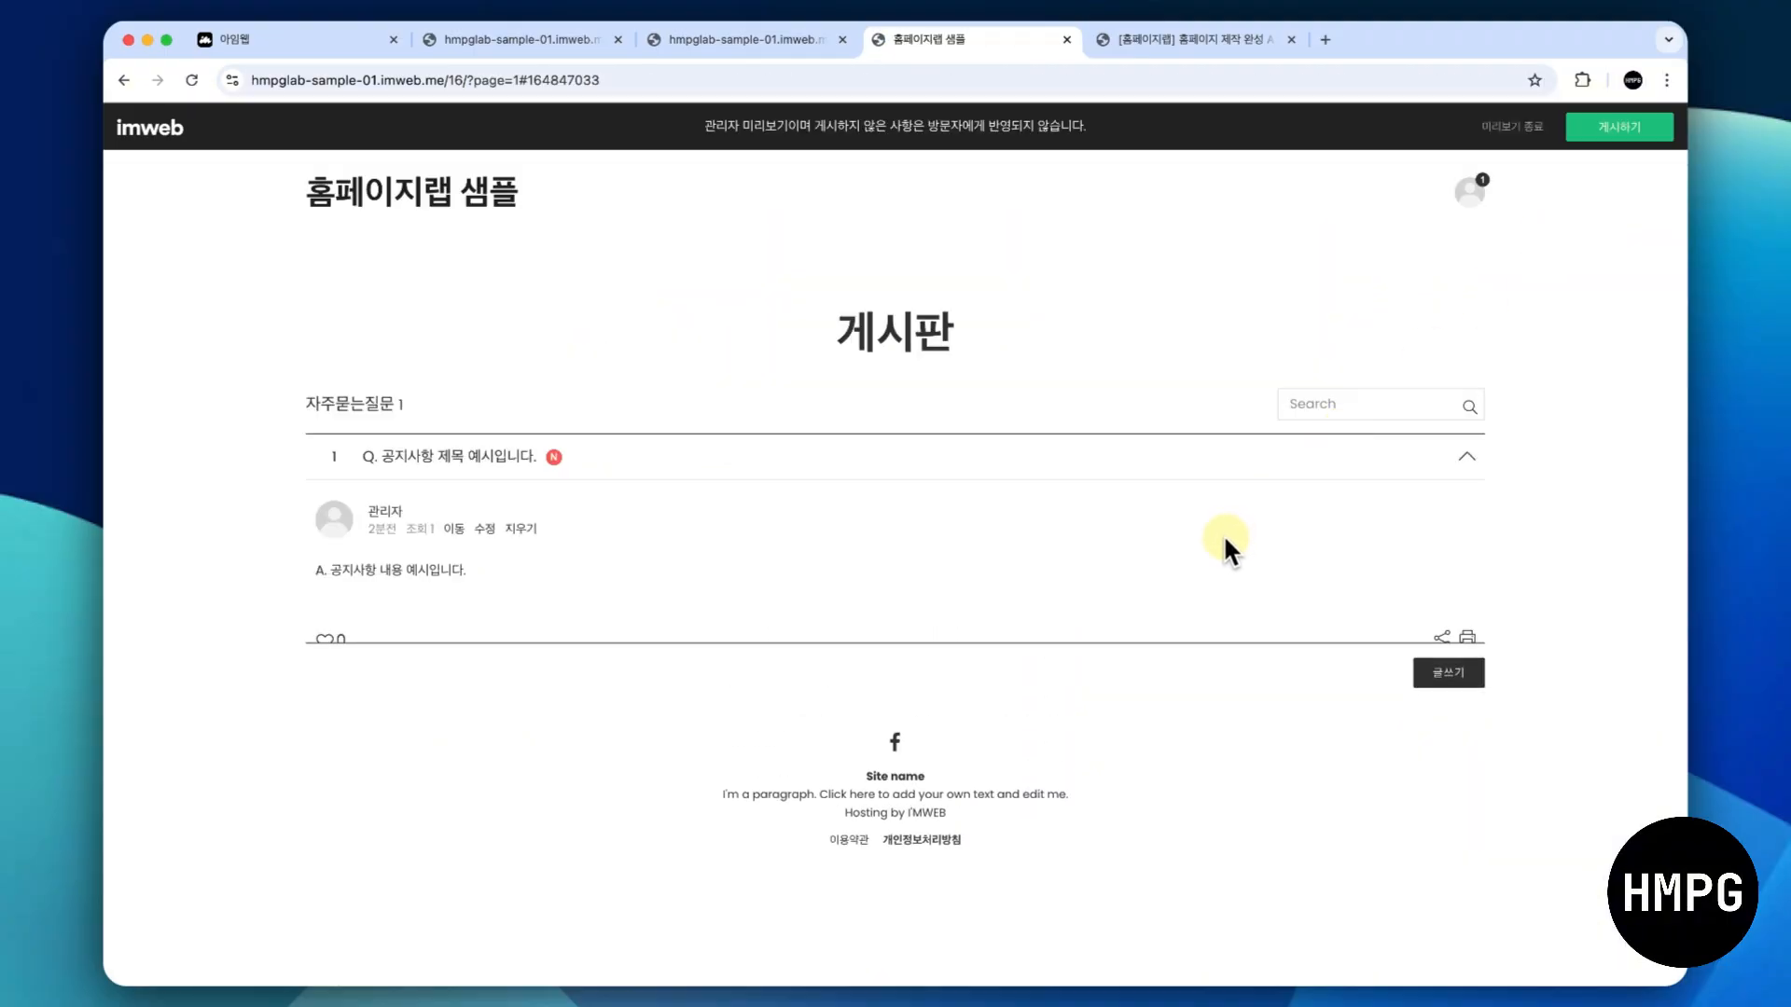
pyautogui.click(1449, 457)
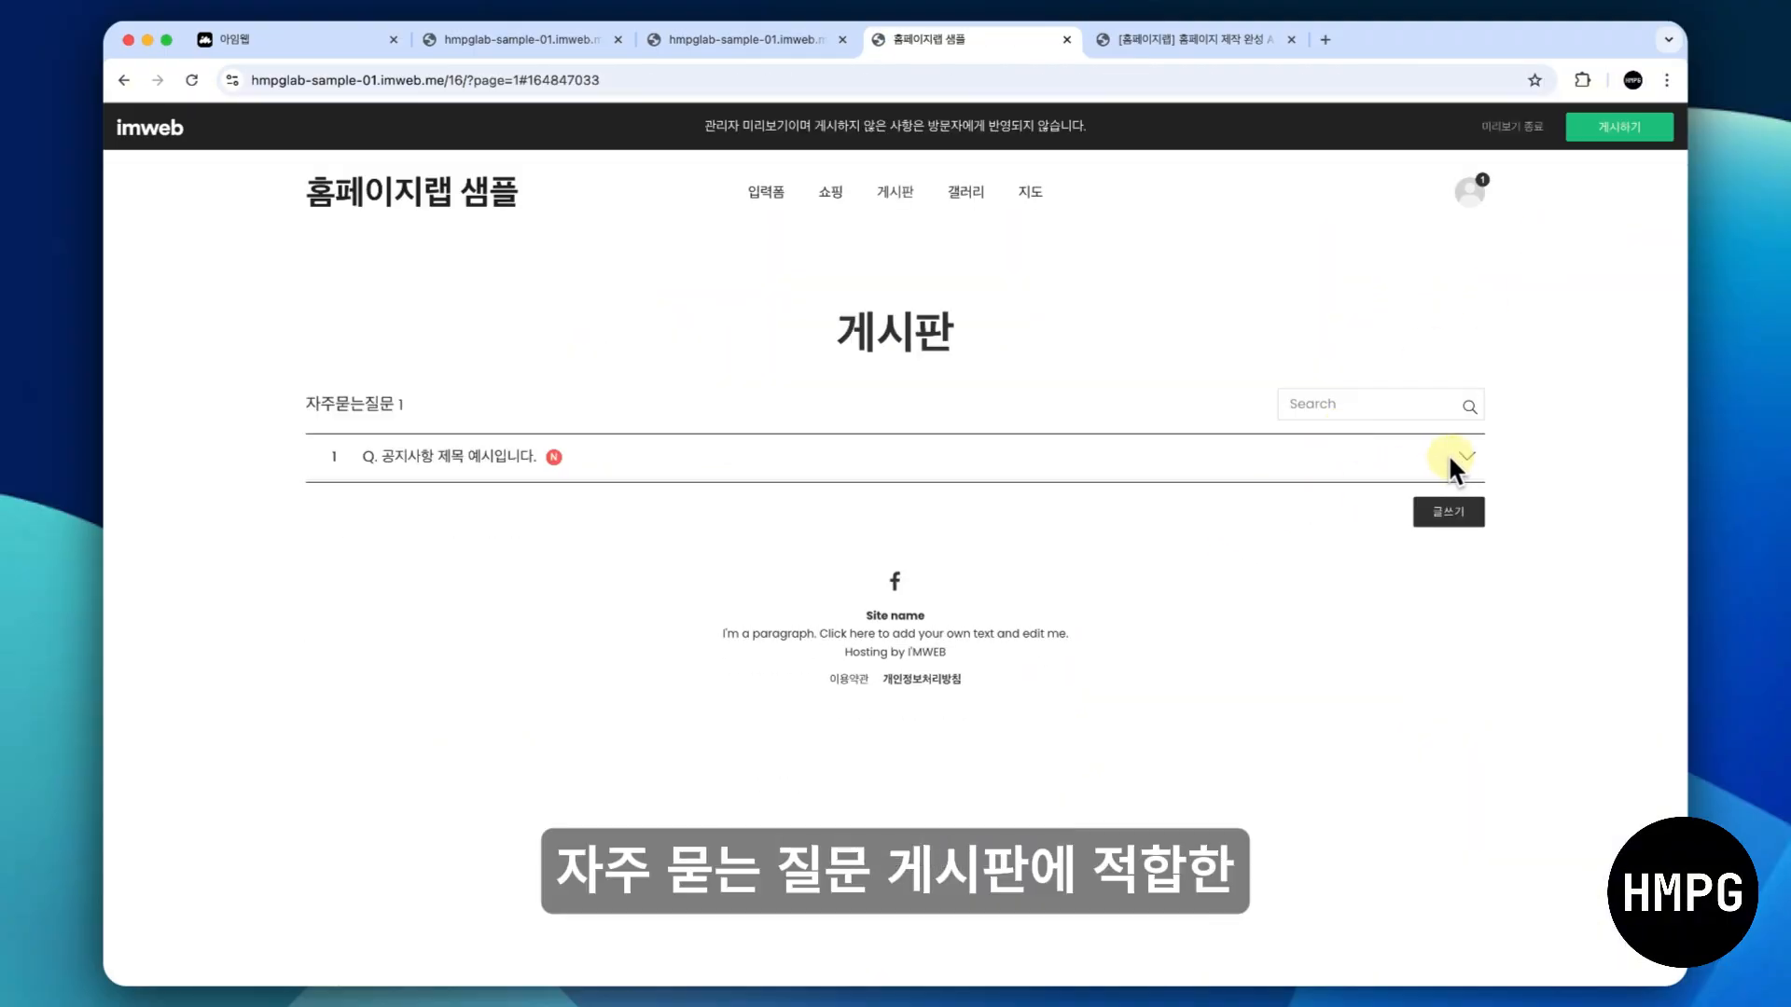
pyautogui.click(1450, 457)
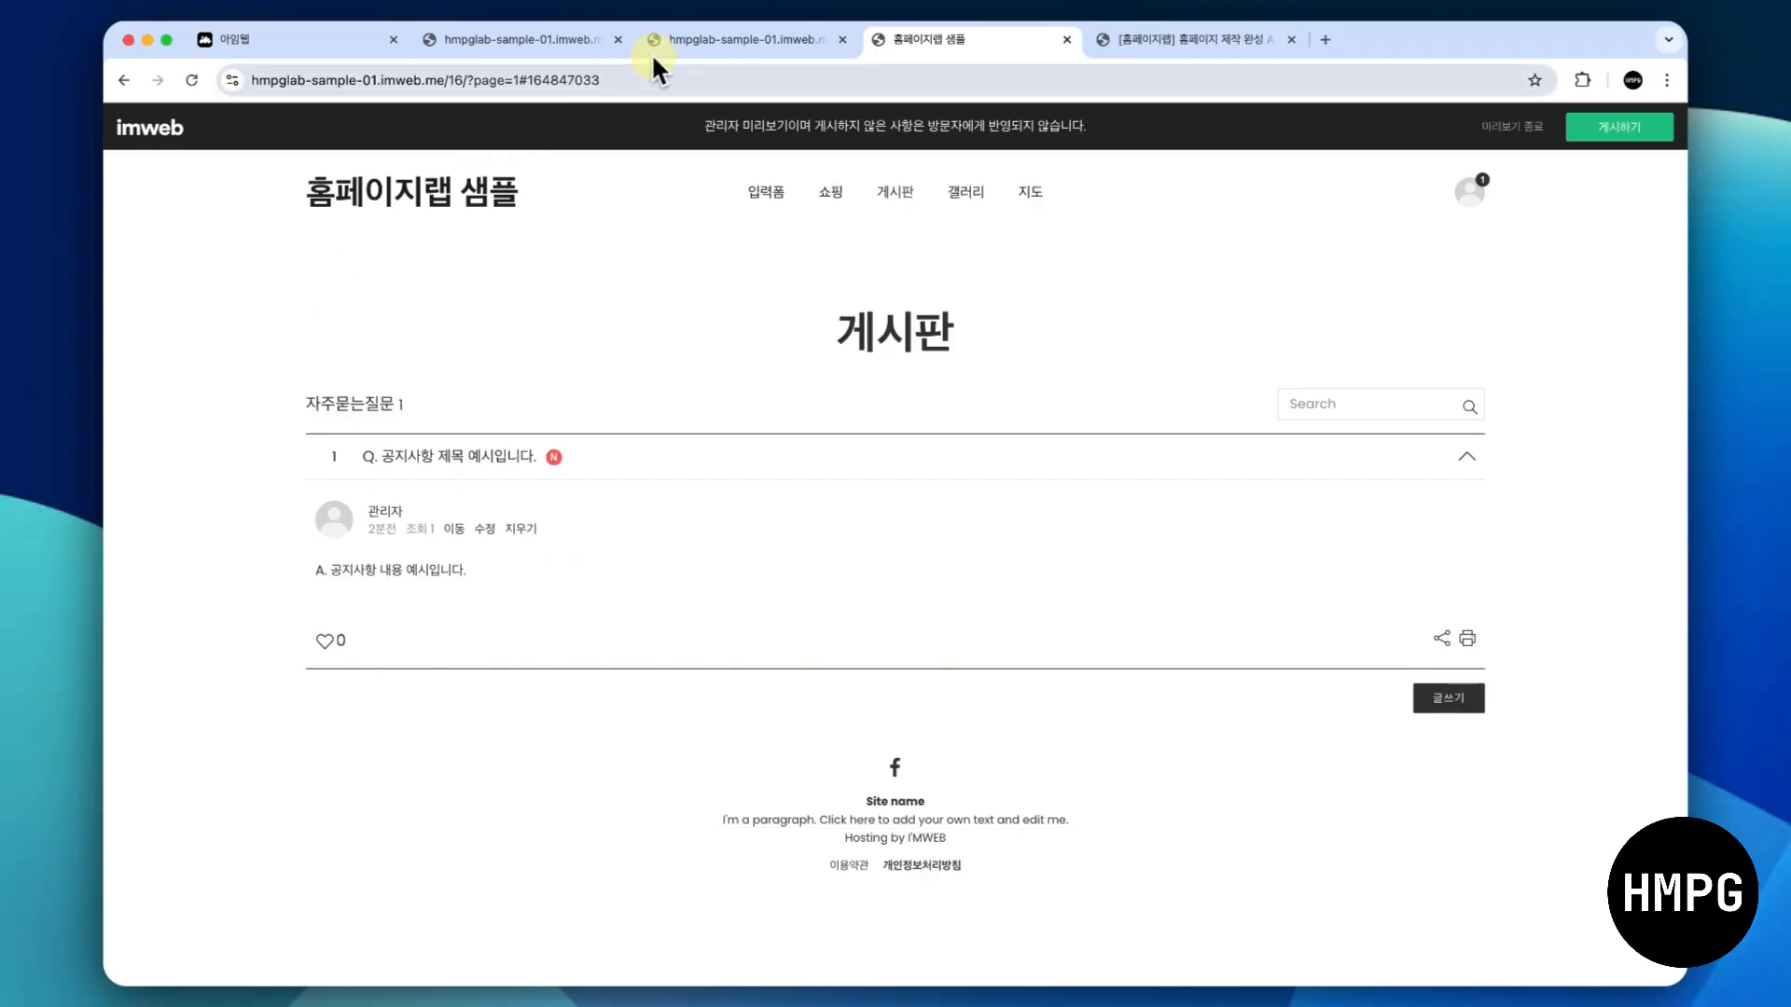
# - Return to the site editor and copy the 게시판 page's section containing the heading and board
pyautogui.click(716, 39)
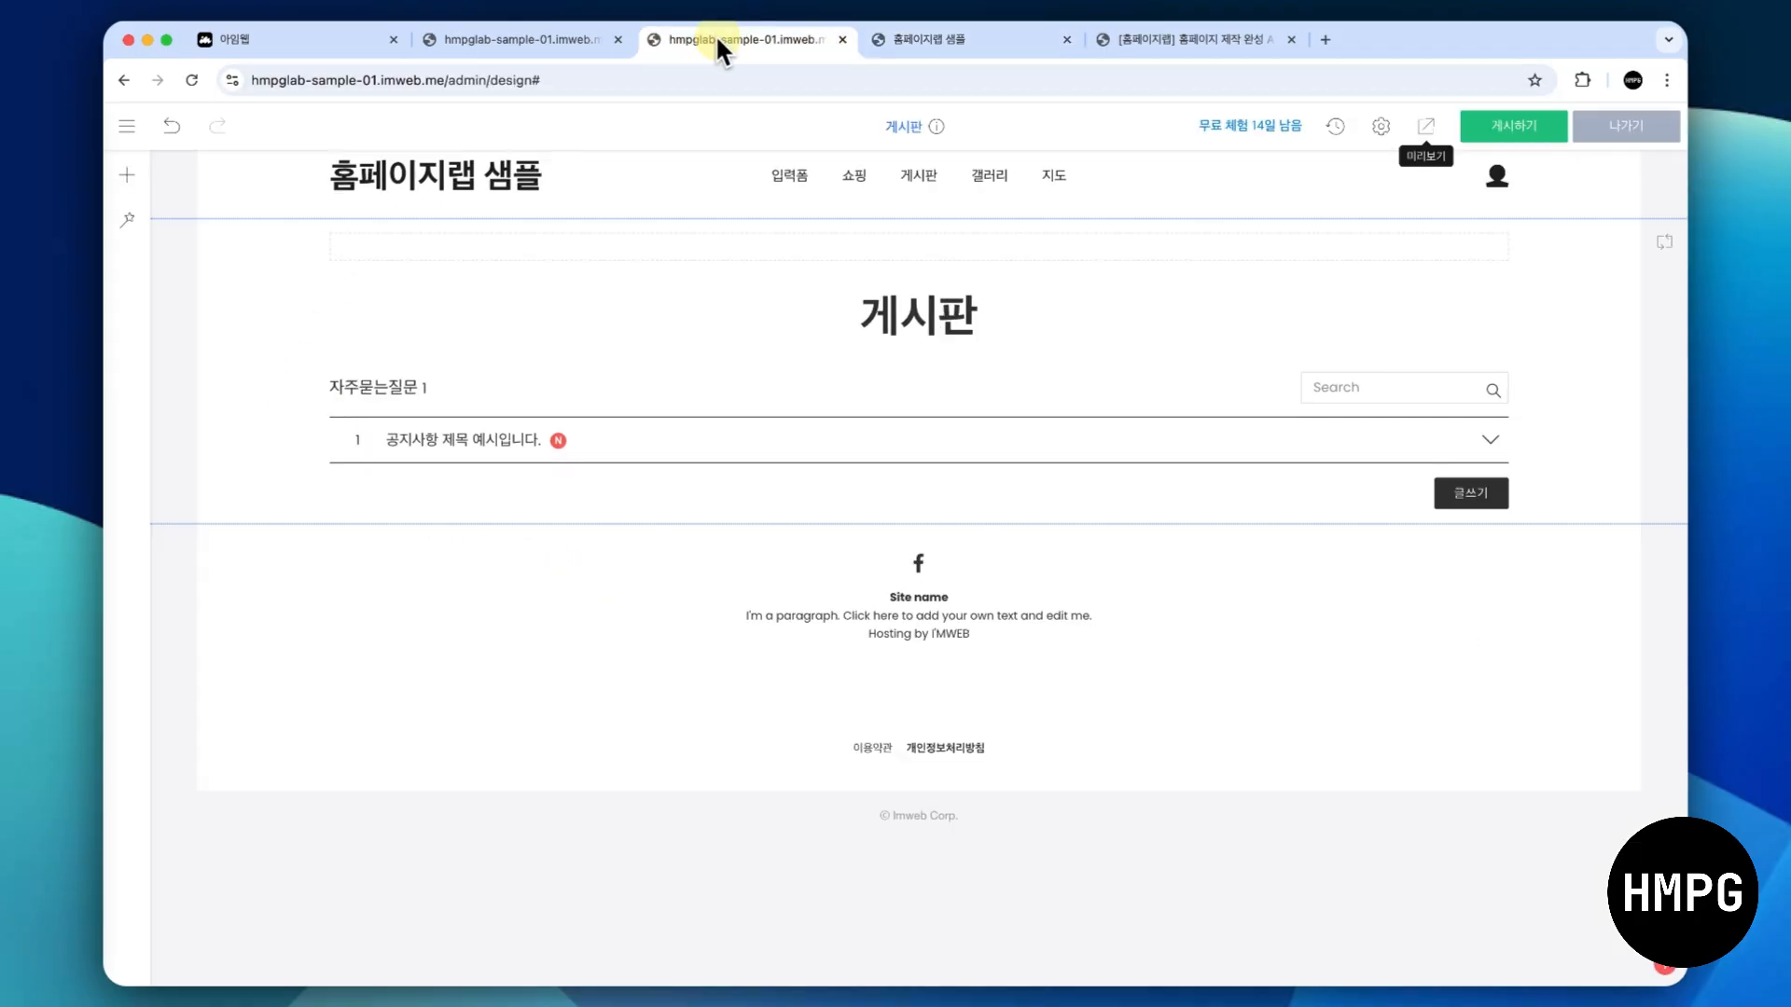
pyautogui.click(127, 126)
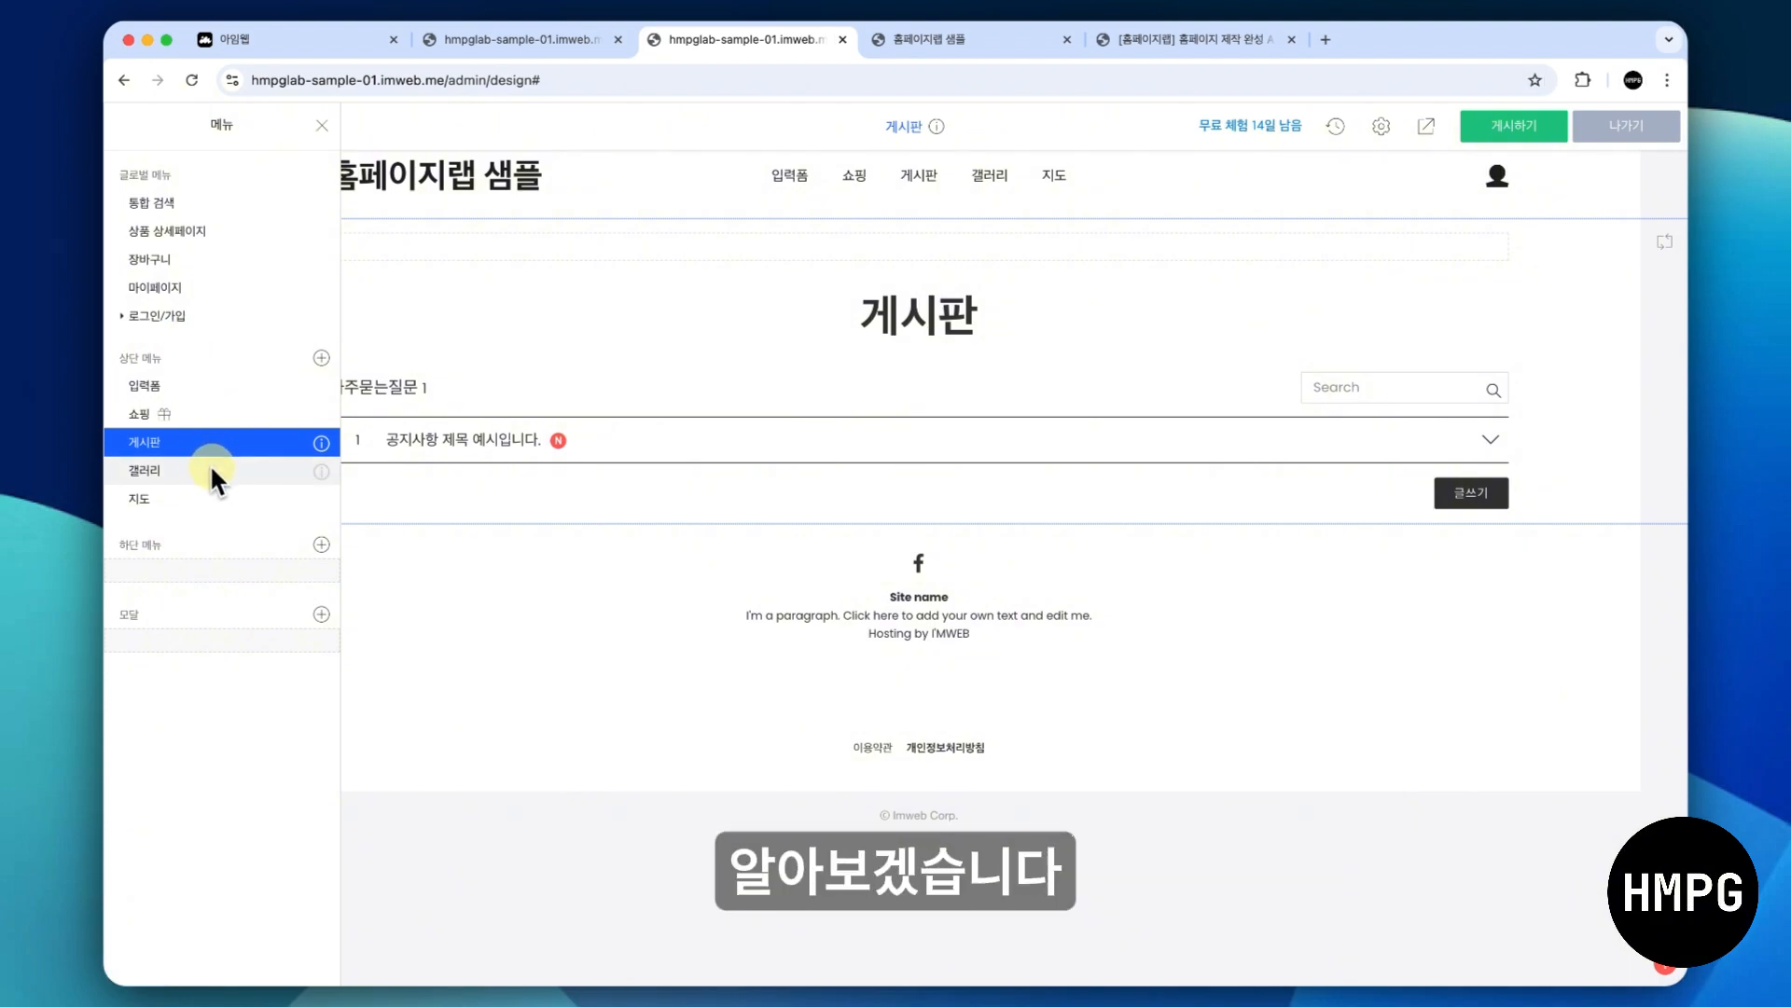
pyautogui.click(509, 310)
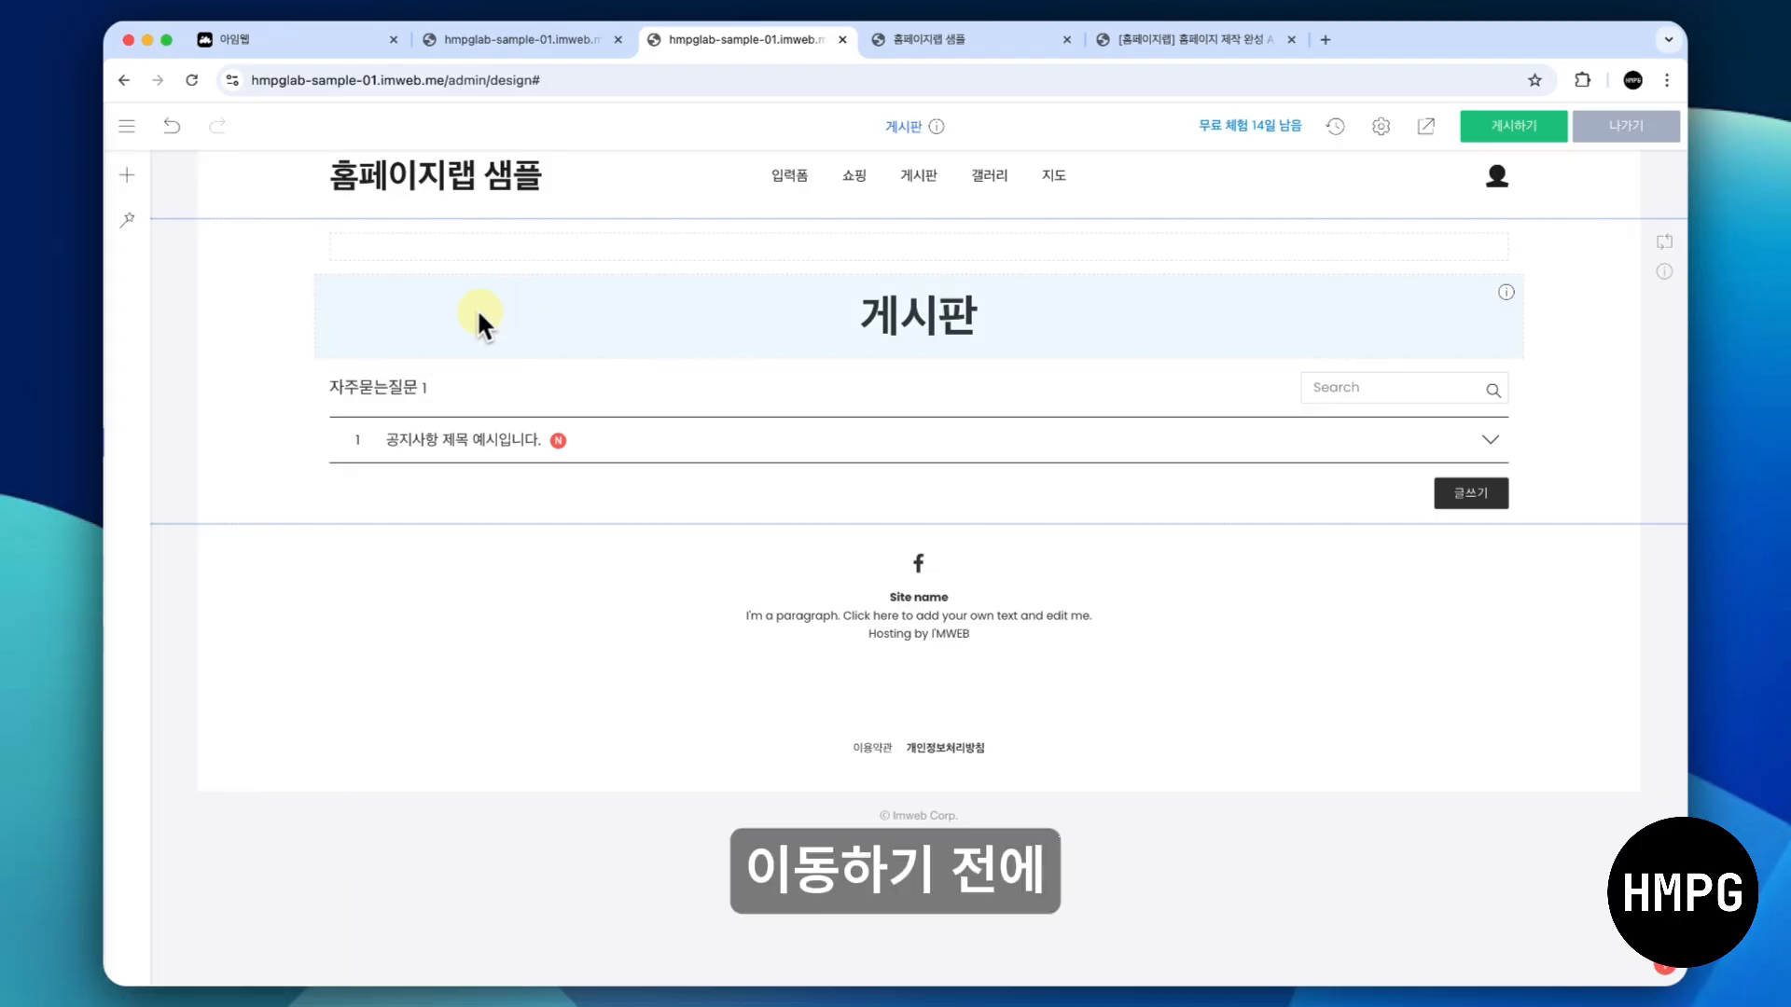
pyautogui.rightClick(252, 341)
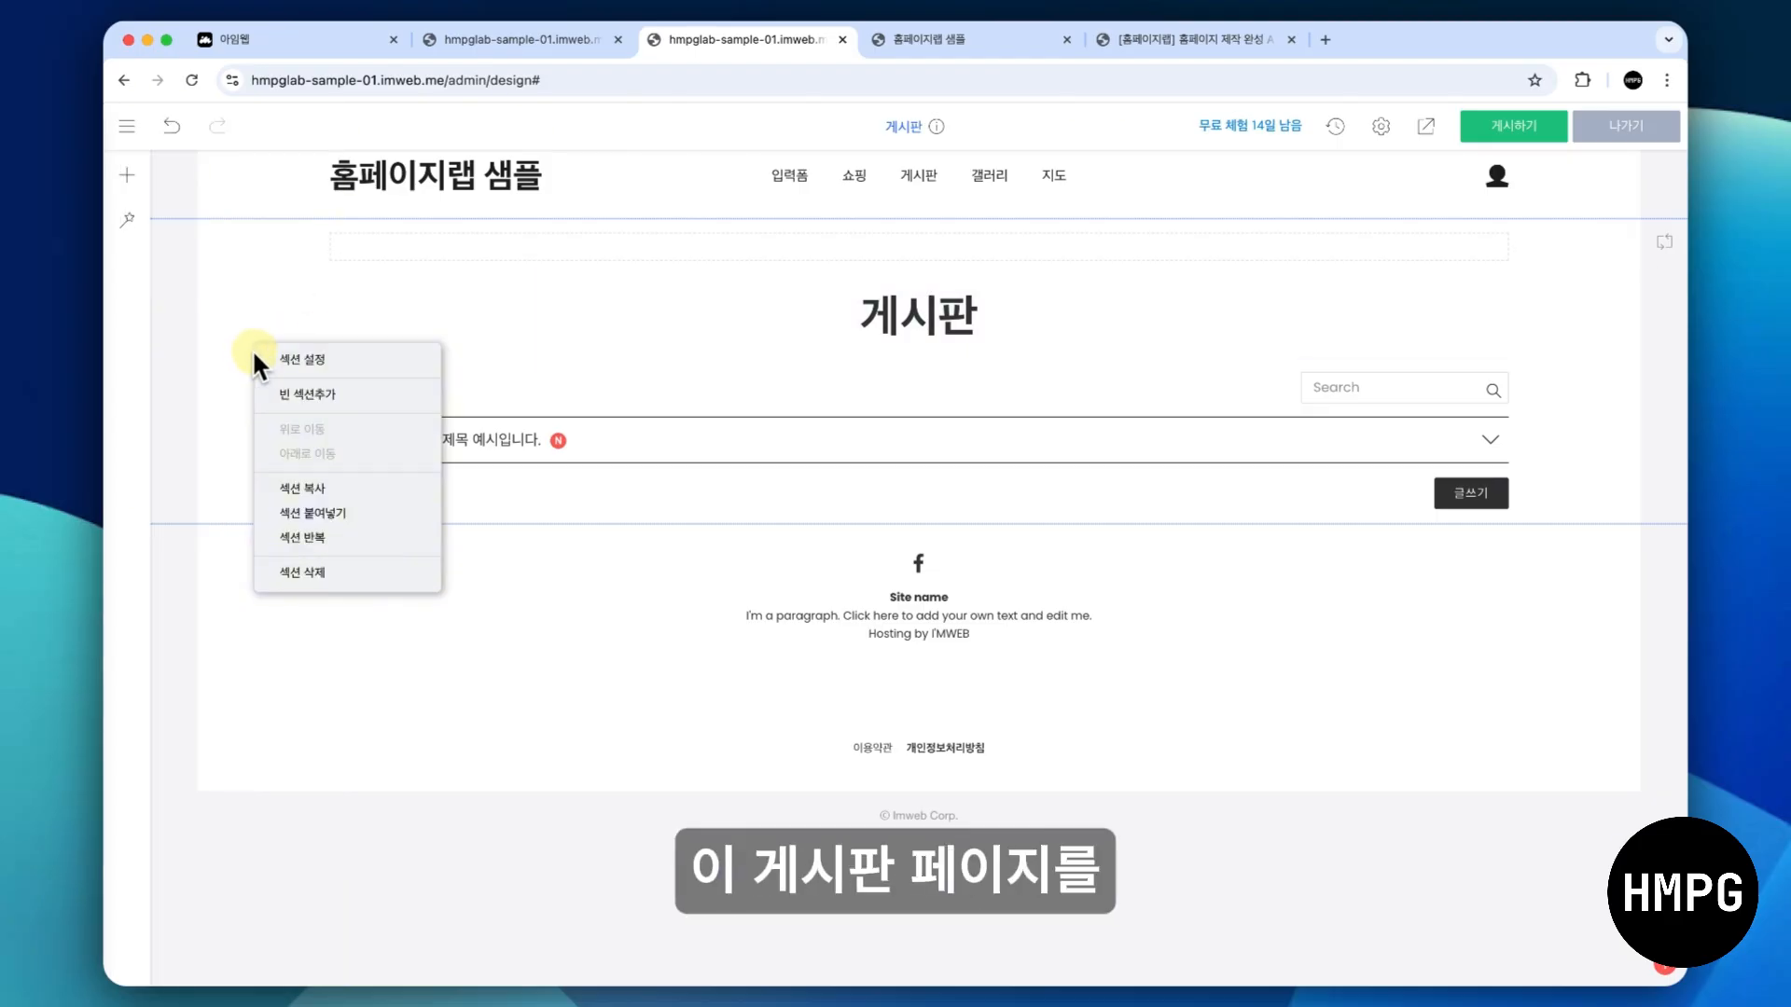
pyautogui.click(304, 494)
# - Switch to the 갤러리 page and paste the copied section into its empty area
pyautogui.click(127, 126)
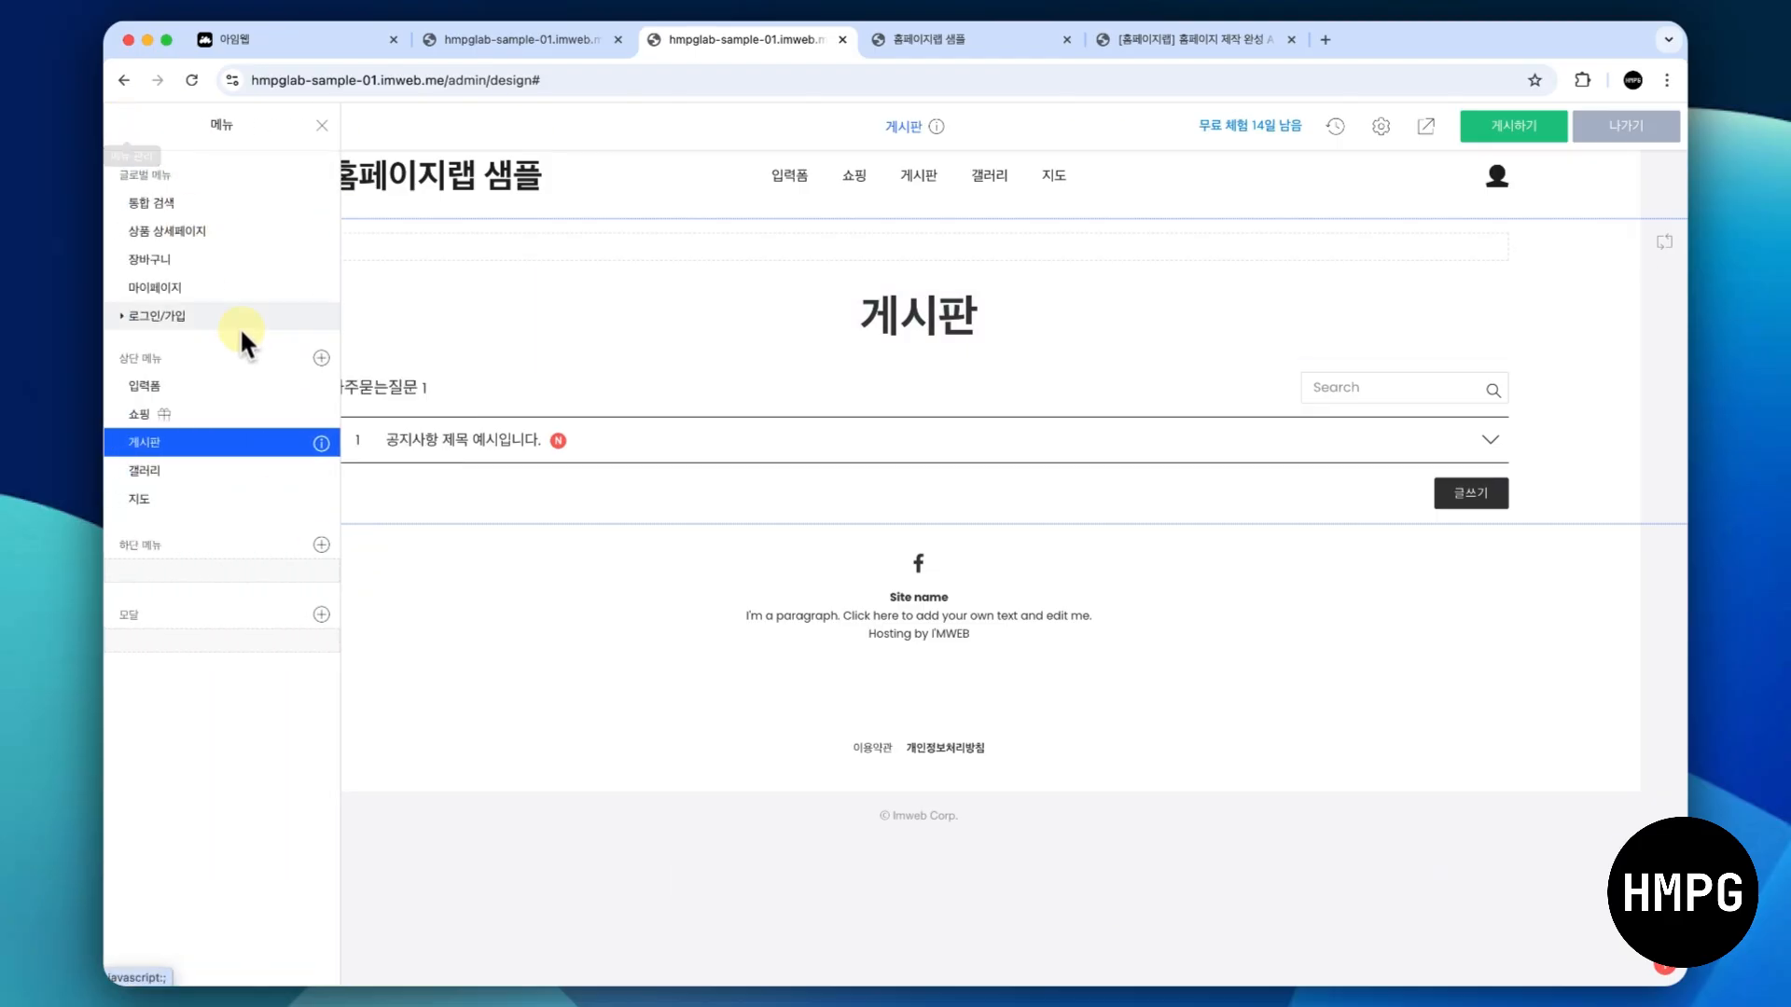
pyautogui.click(225, 471)
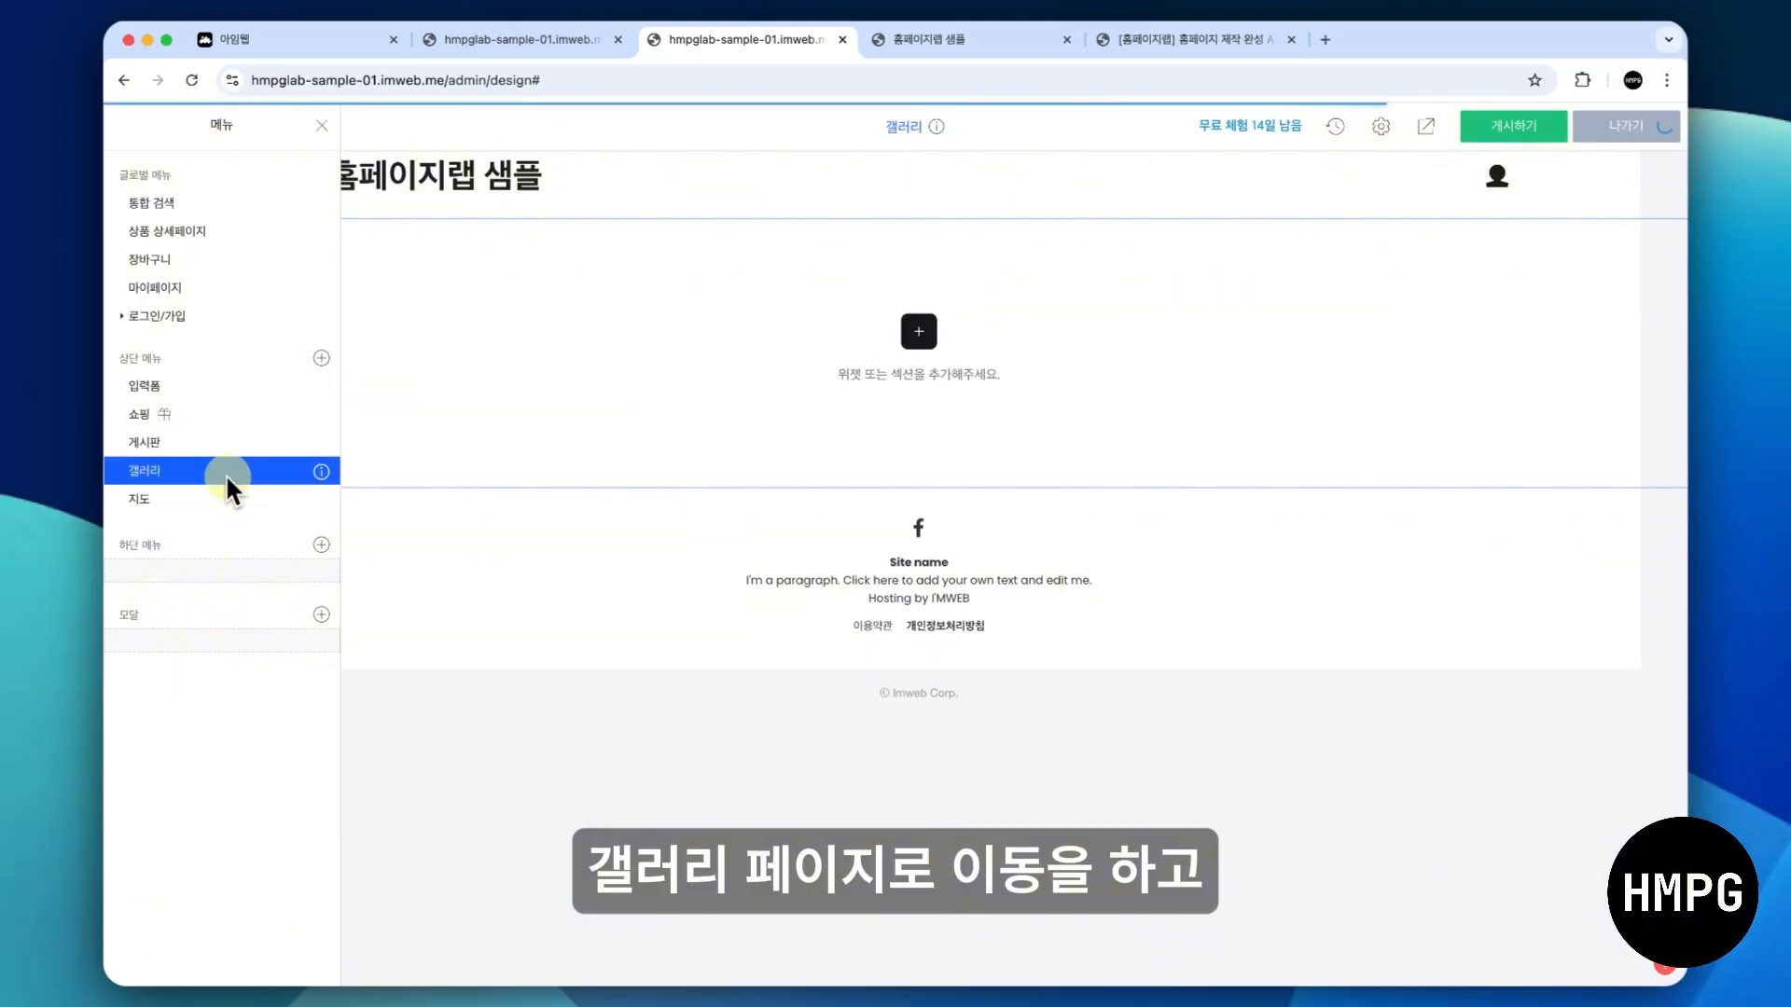
pyautogui.click(561, 414)
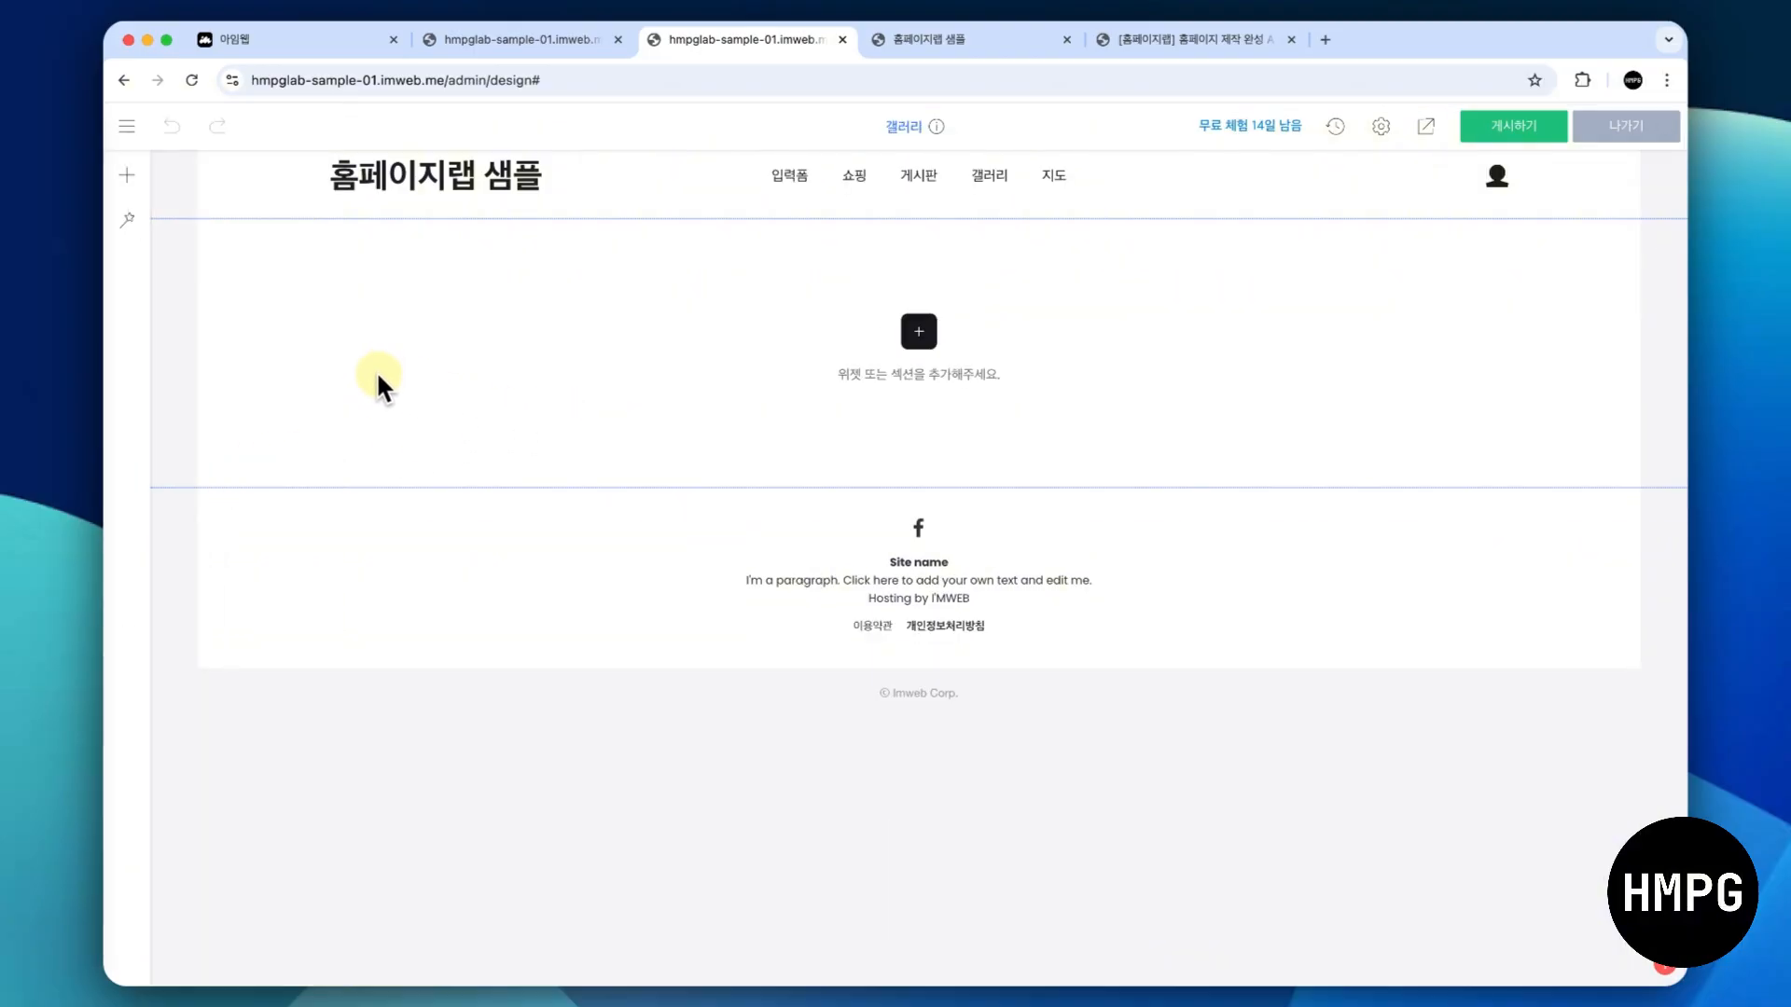
pyautogui.rightClick(378, 375)
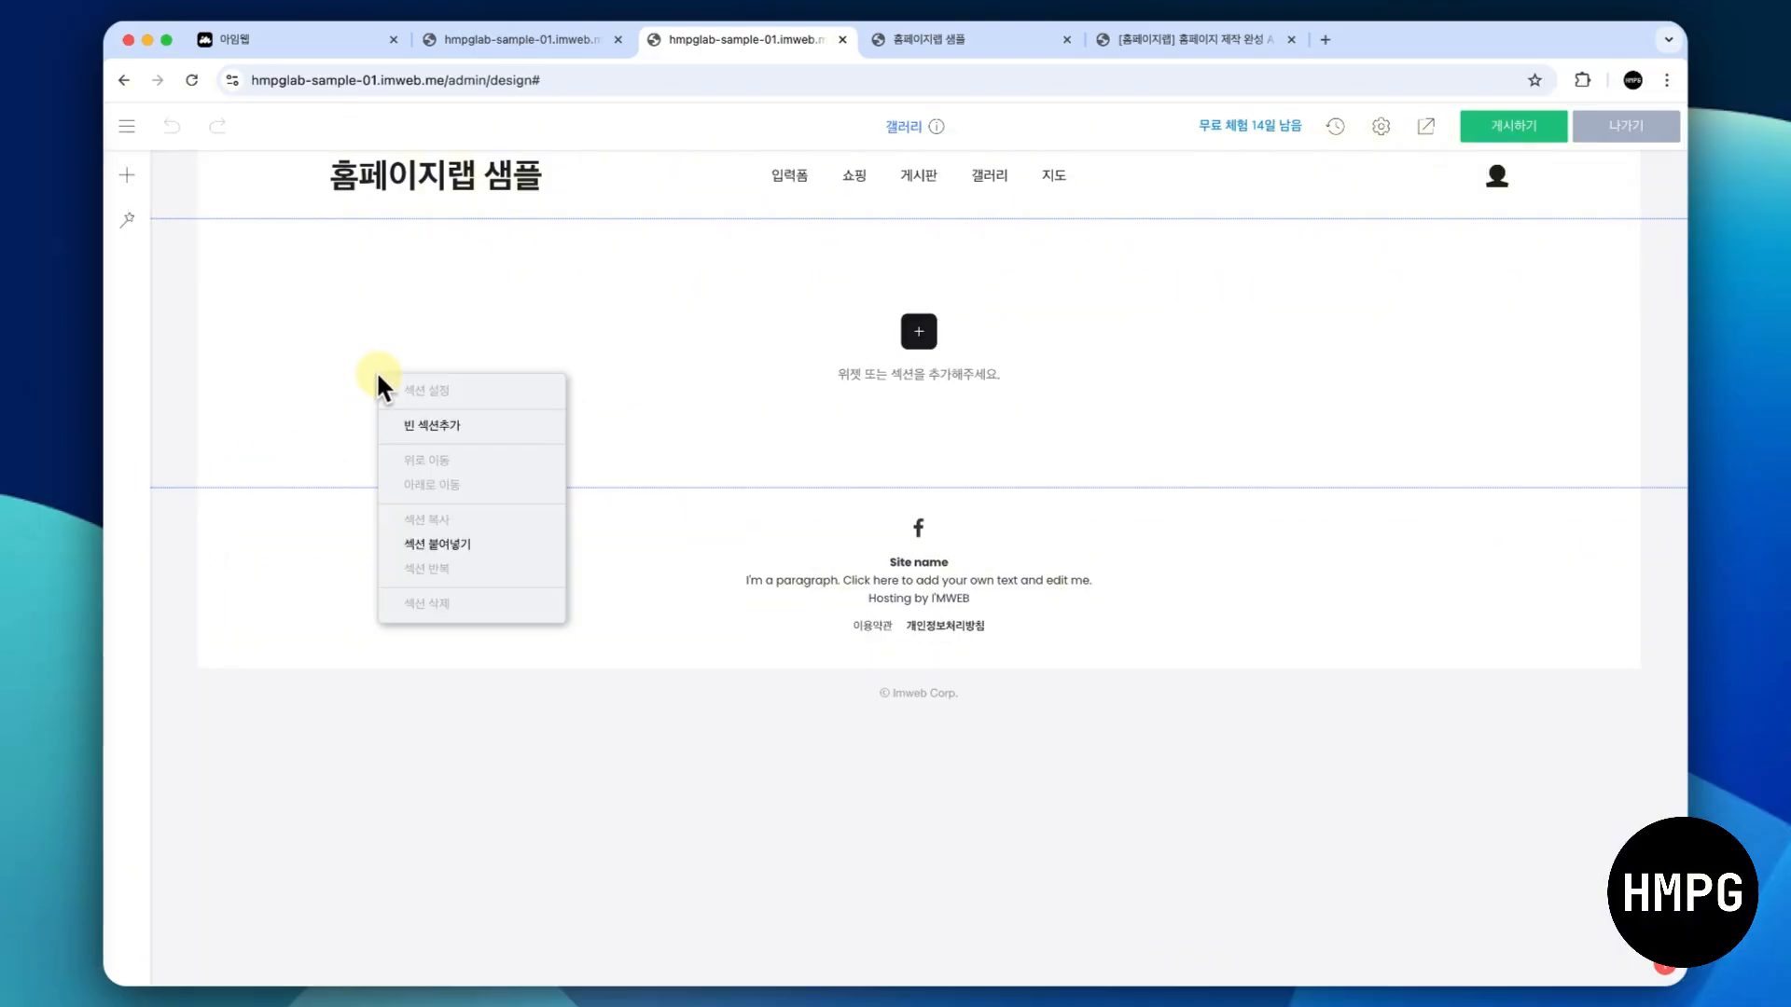
pyautogui.click(438, 544)
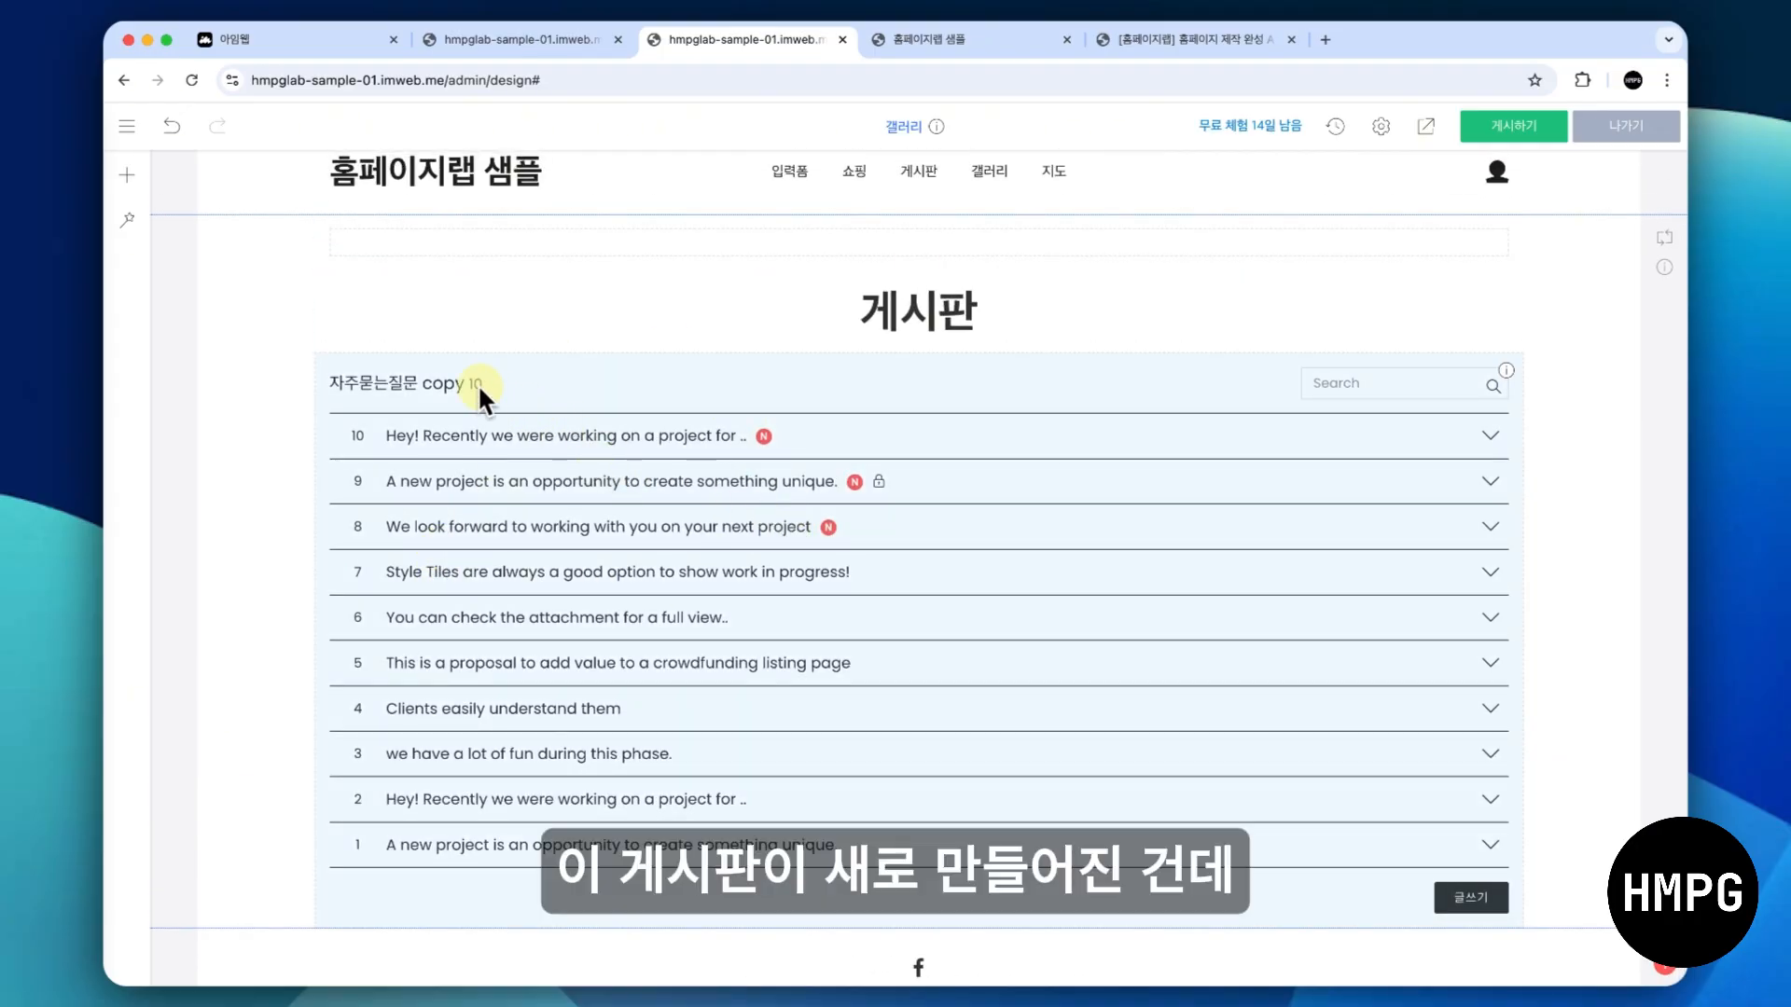
# - Delete the duplicated 자주묻는질문 board widget from the 갤러리 page and confirm the deletion
pyautogui.rightClick(549, 456)
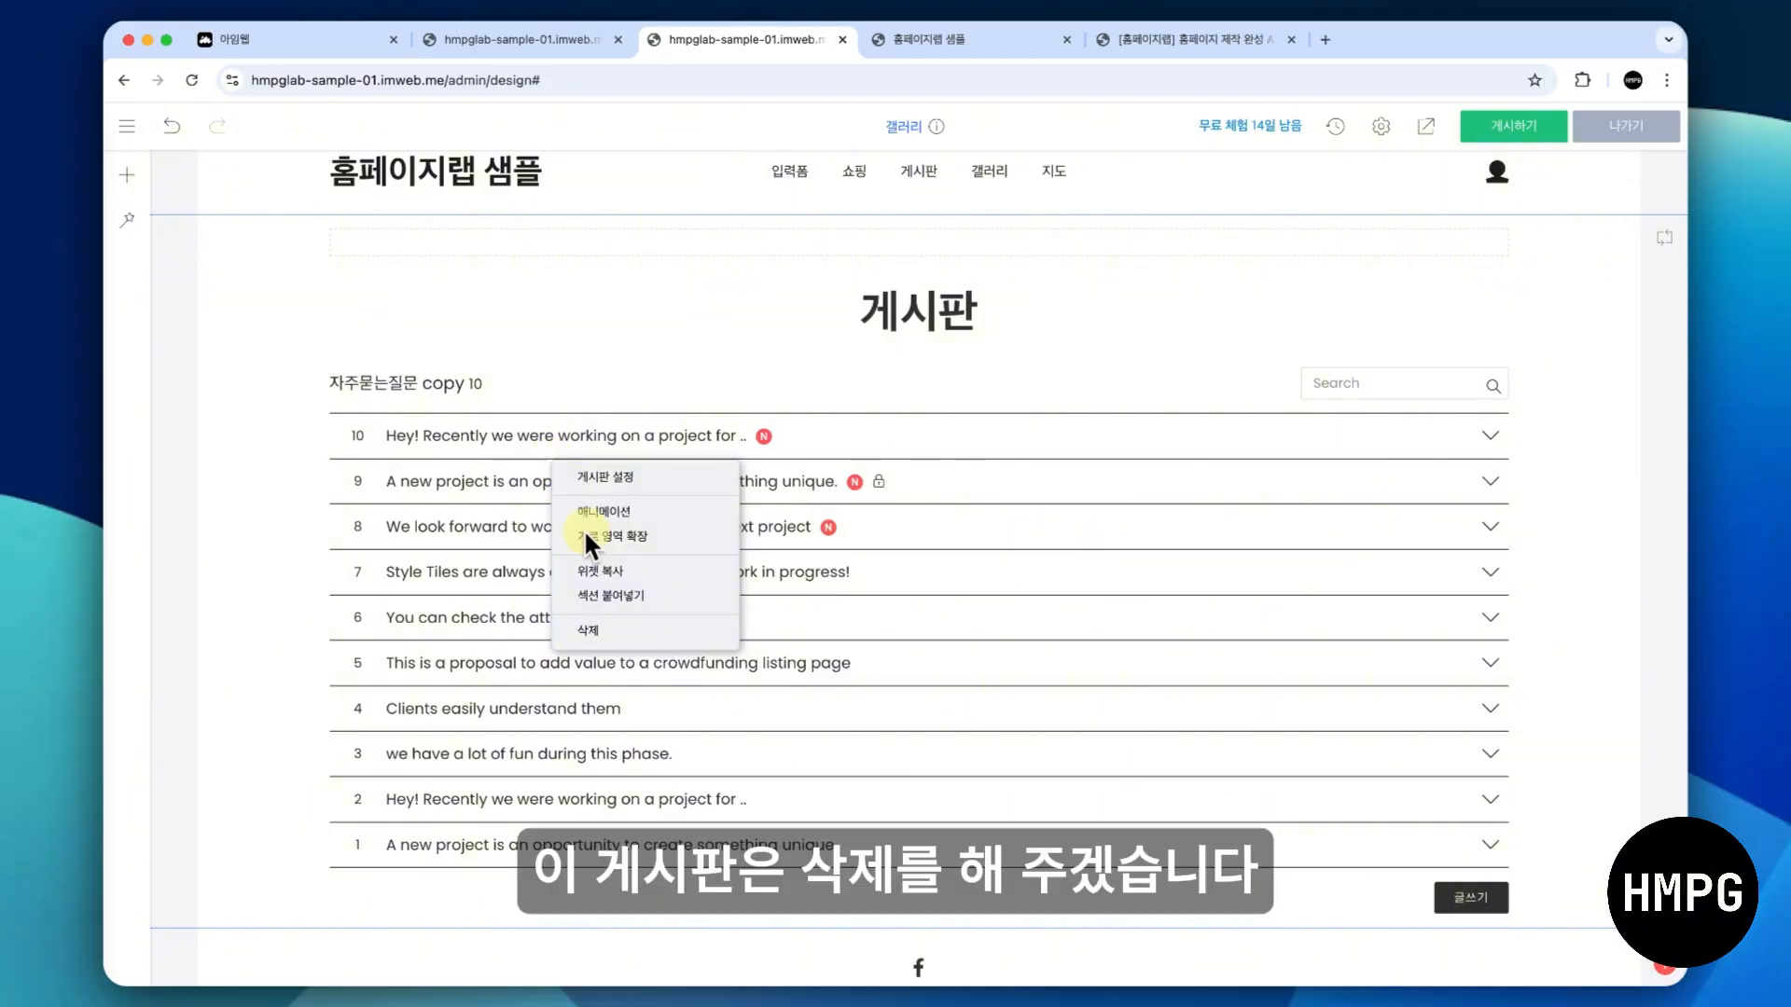
pyautogui.click(603, 635)
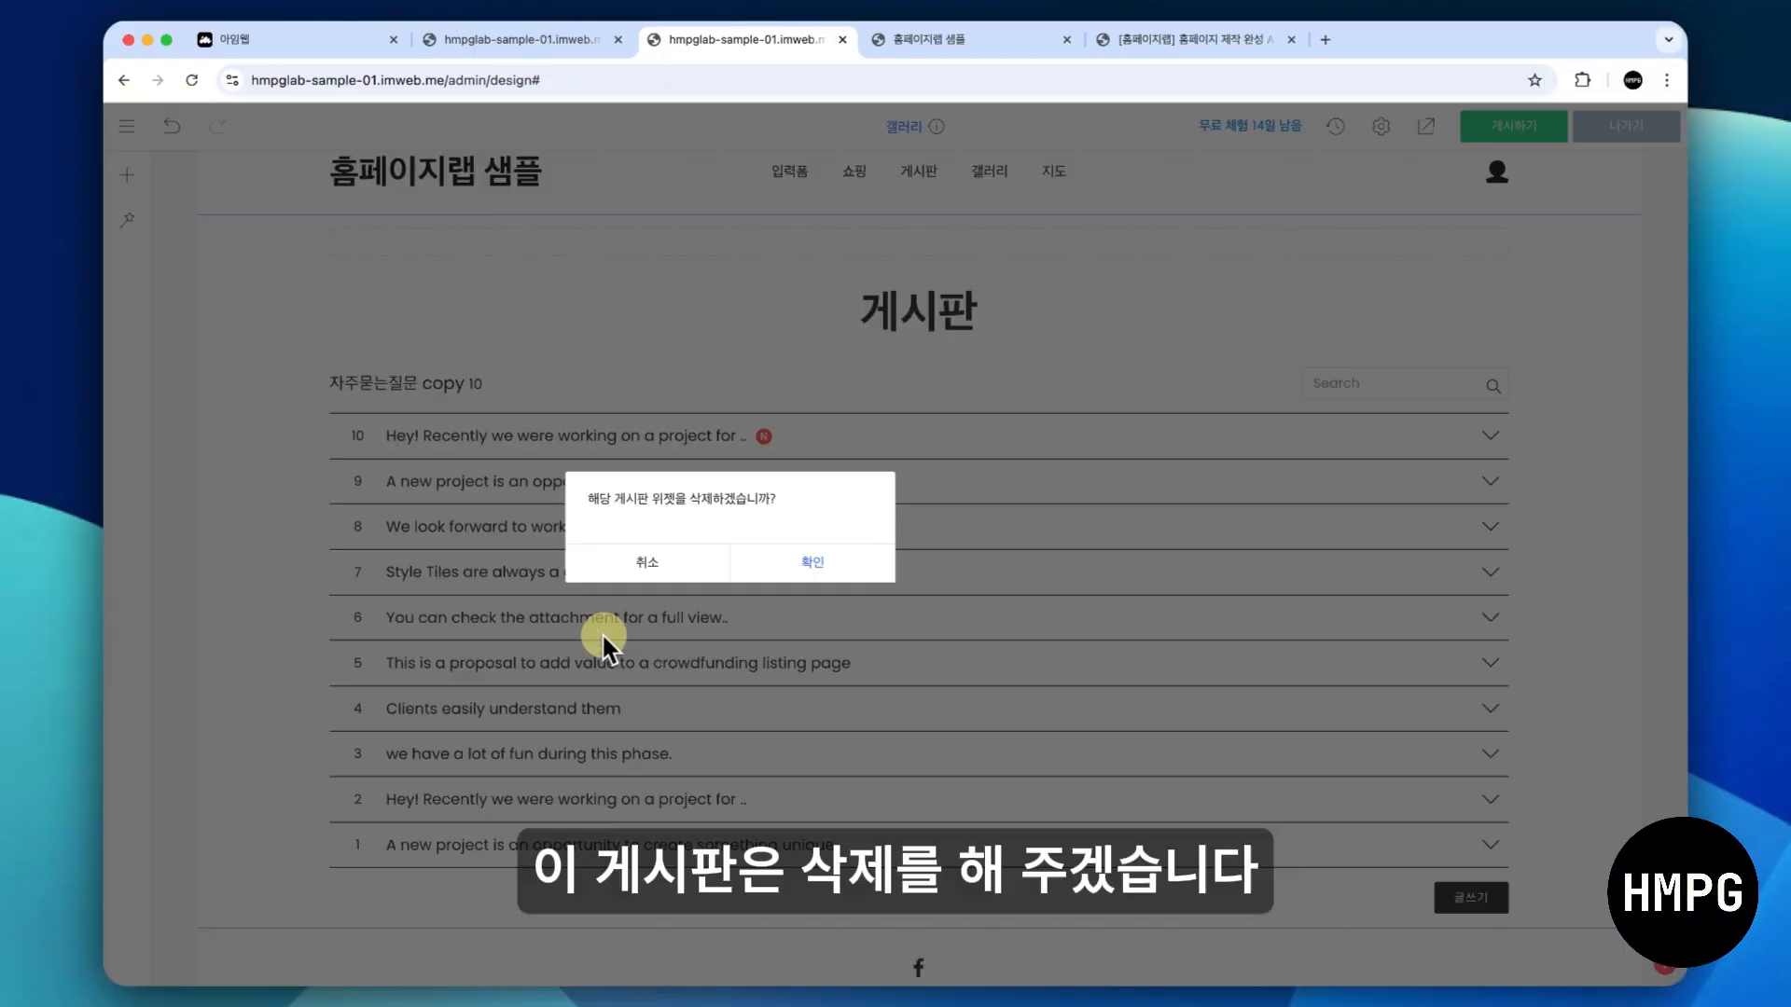
pyautogui.click(786, 571)
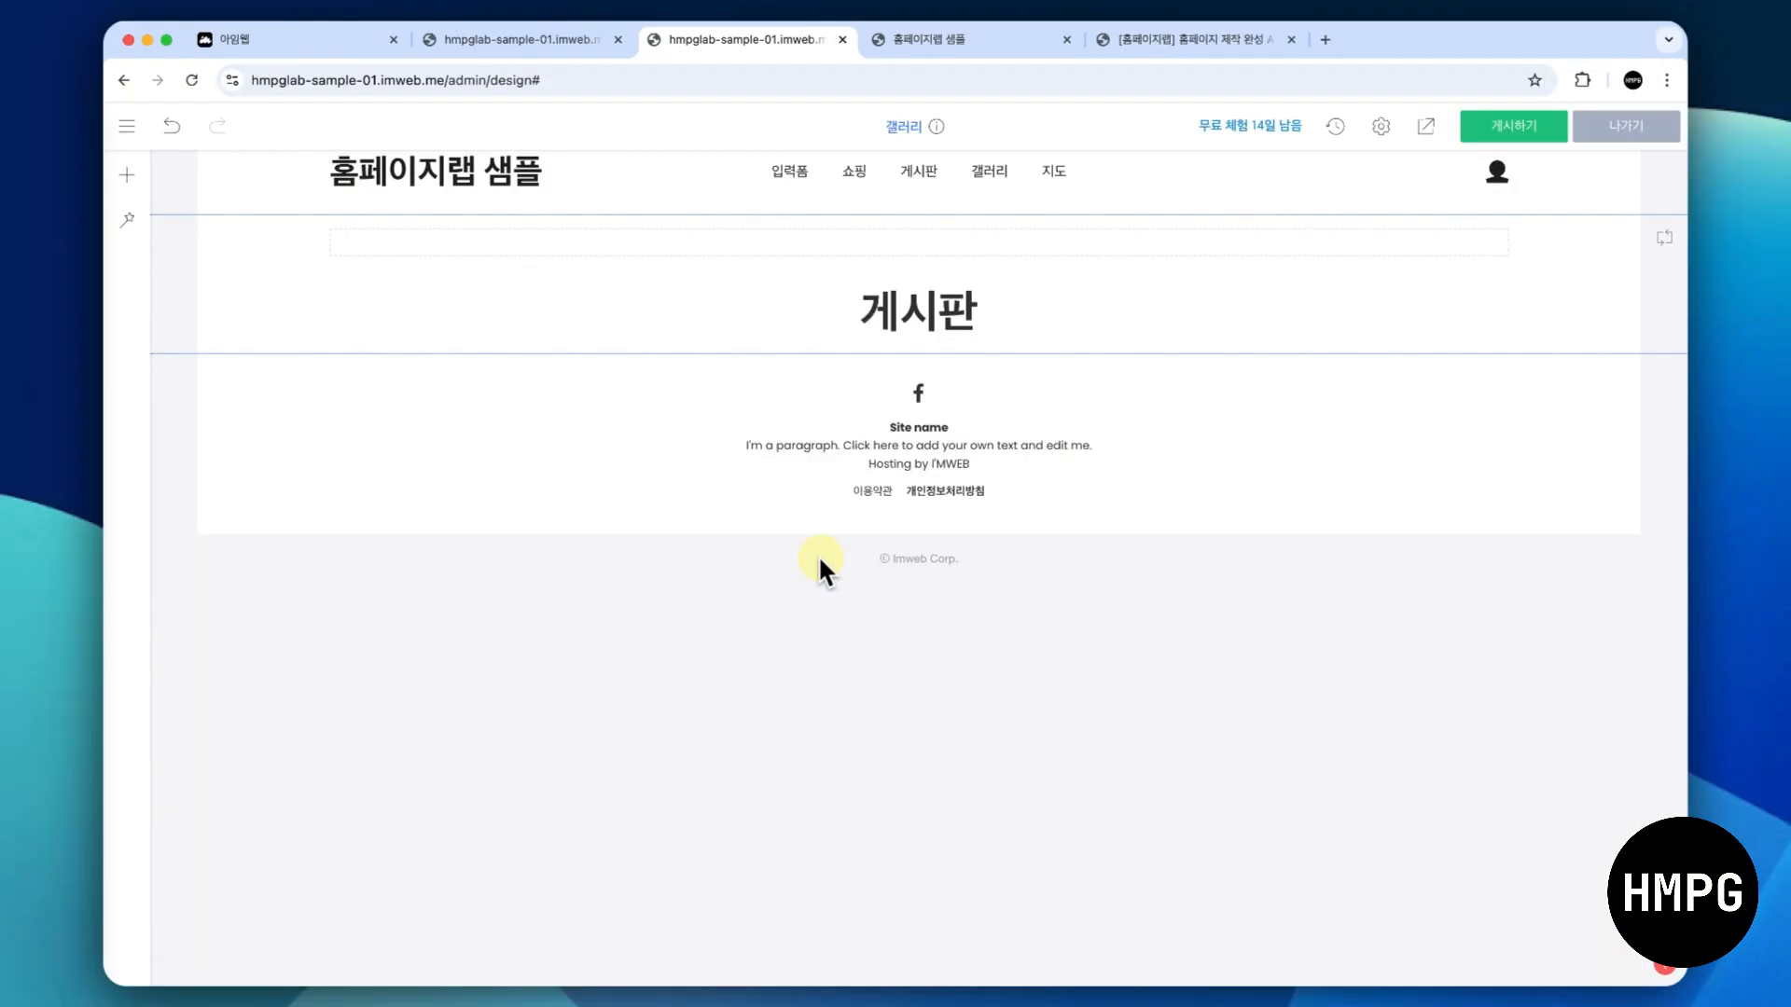
# - Replace the pasted section's heading text with 갤러리
pyautogui.click(914, 314)
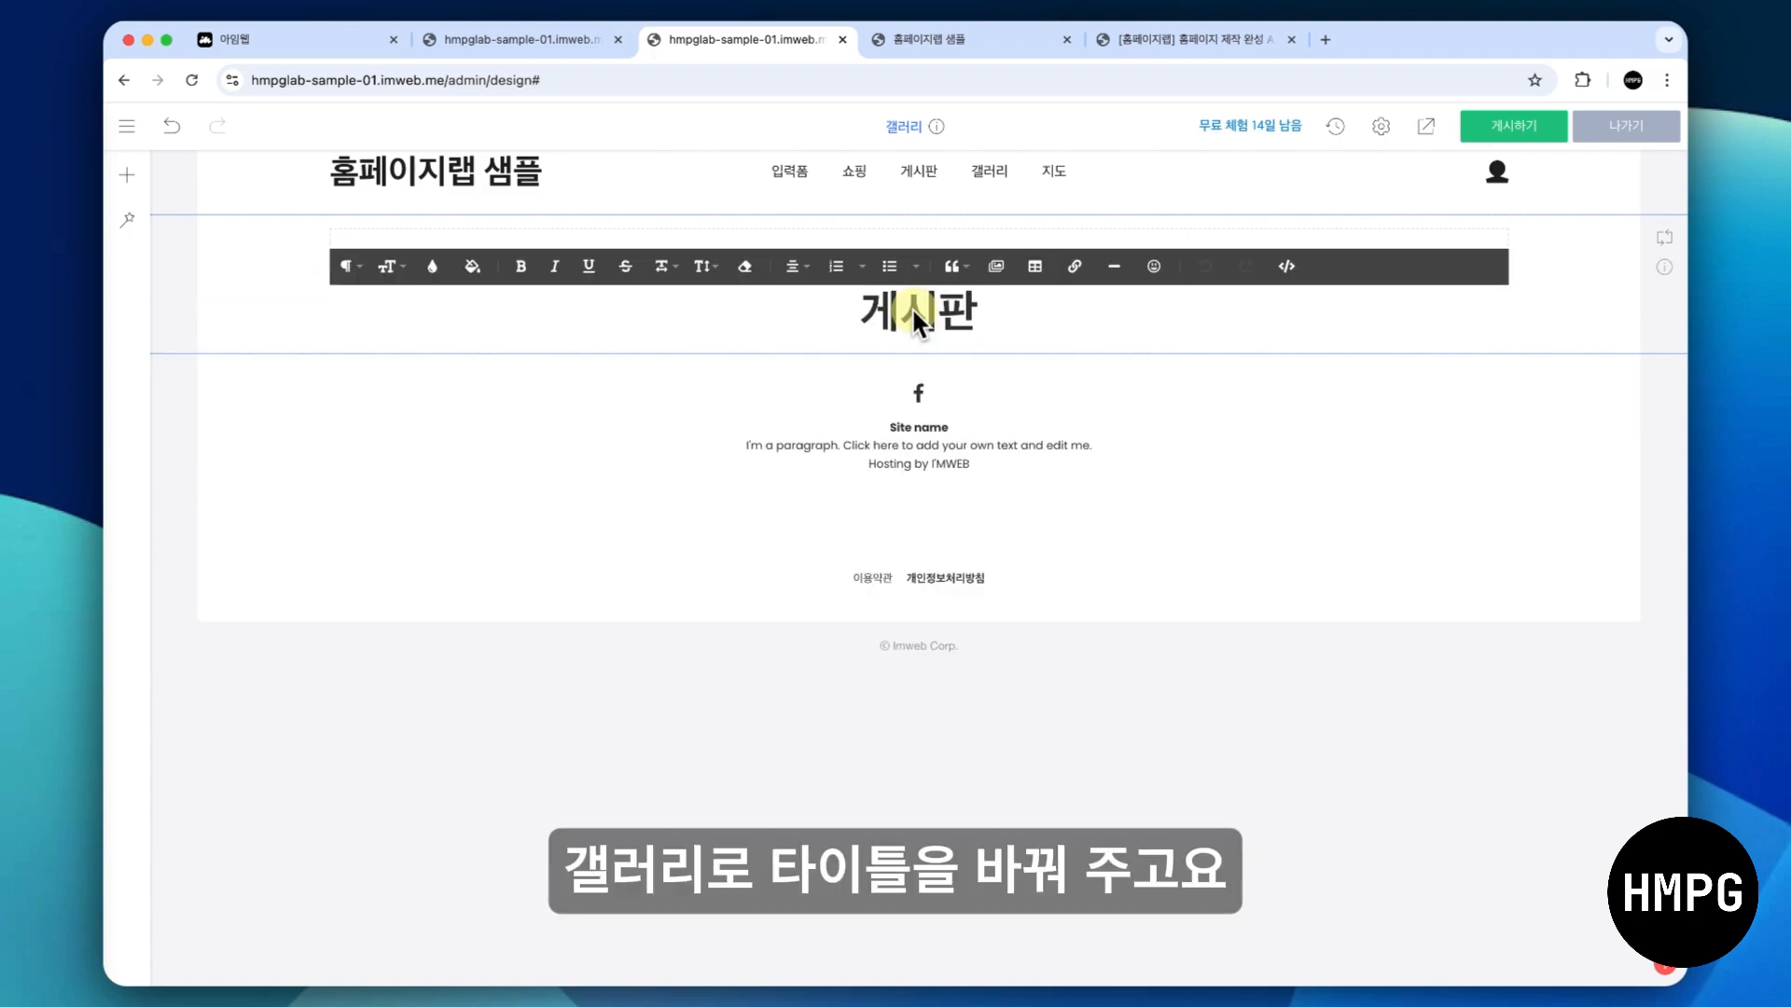
pyautogui.write('rofj')
pyautogui.press('BackSpace')
pyautogui.press('BackSpace')
pyautogui.press('BackSpace')
pyautogui.press('BackSpace')
pyautogui.write('개러')
pyautogui.press('BackSpace')
pyautogui.press('BackSpace')
pyautogui.write('갤러리')
pyautogui.press('Delete')
pyautogui.press('Delete')
pyautogui.press('Delete')
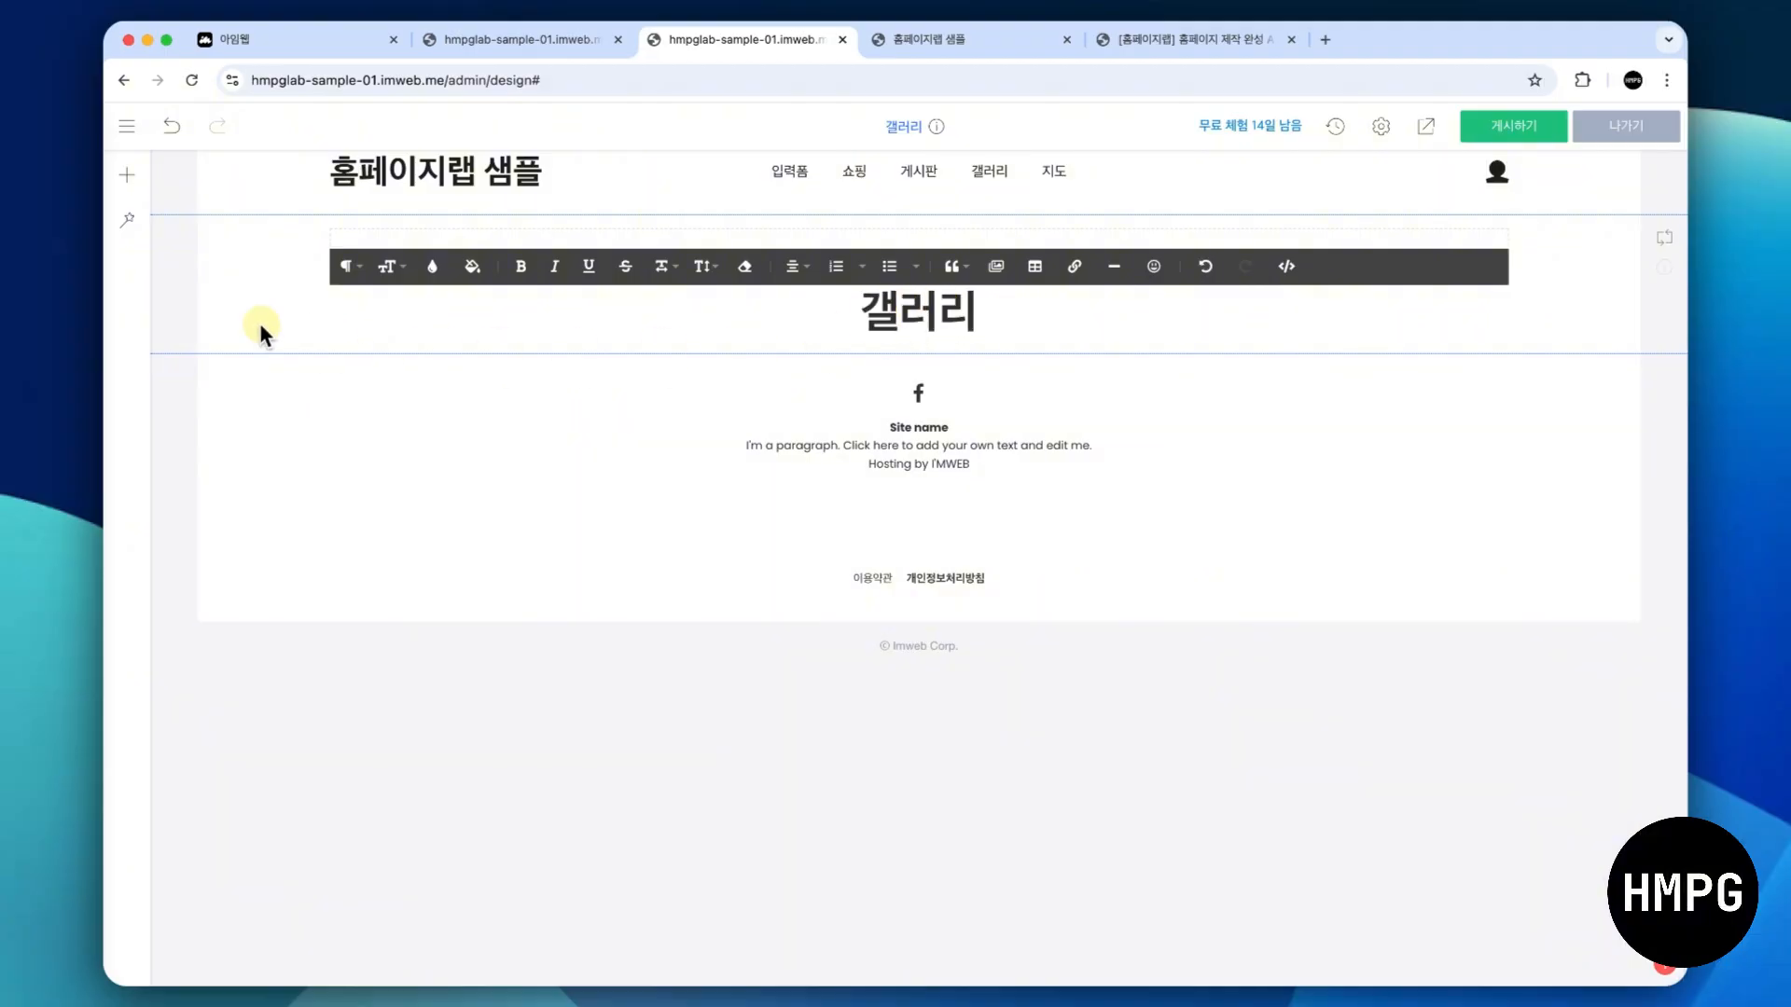
pyautogui.click(263, 328)
# - Add a 갤러리 widget below the heading and look over its sample images
pyautogui.click(916, 353)
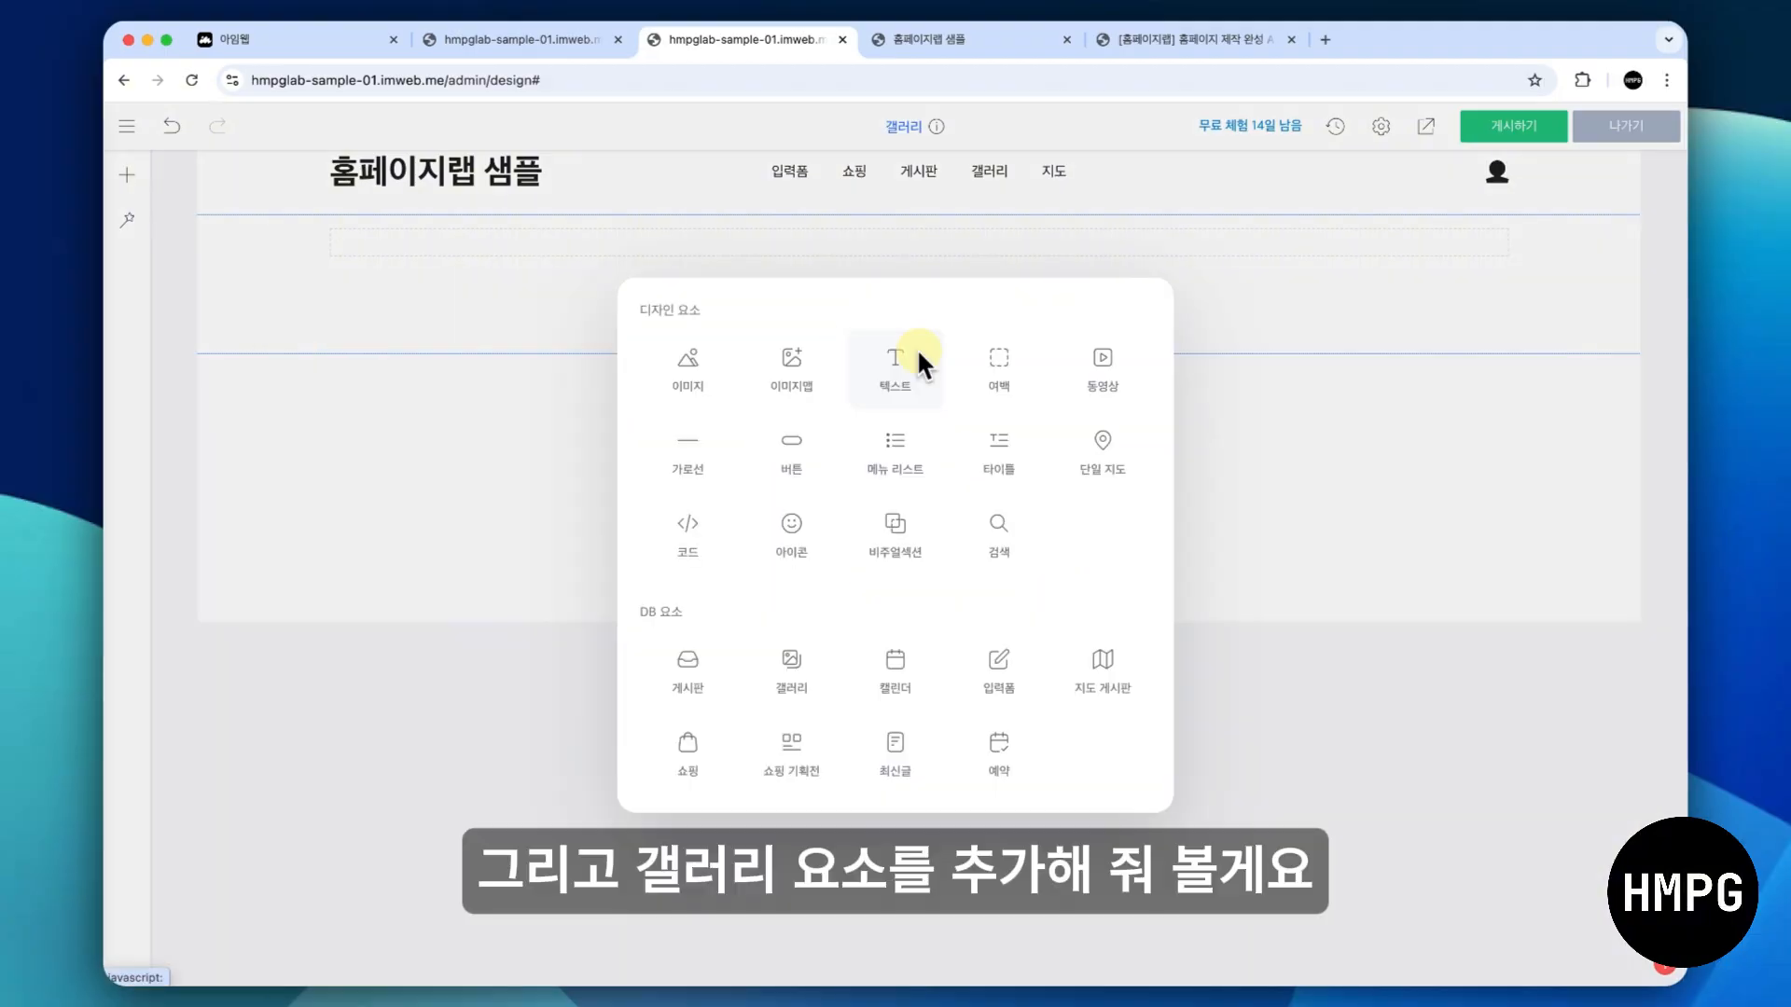
pyautogui.click(780, 668)
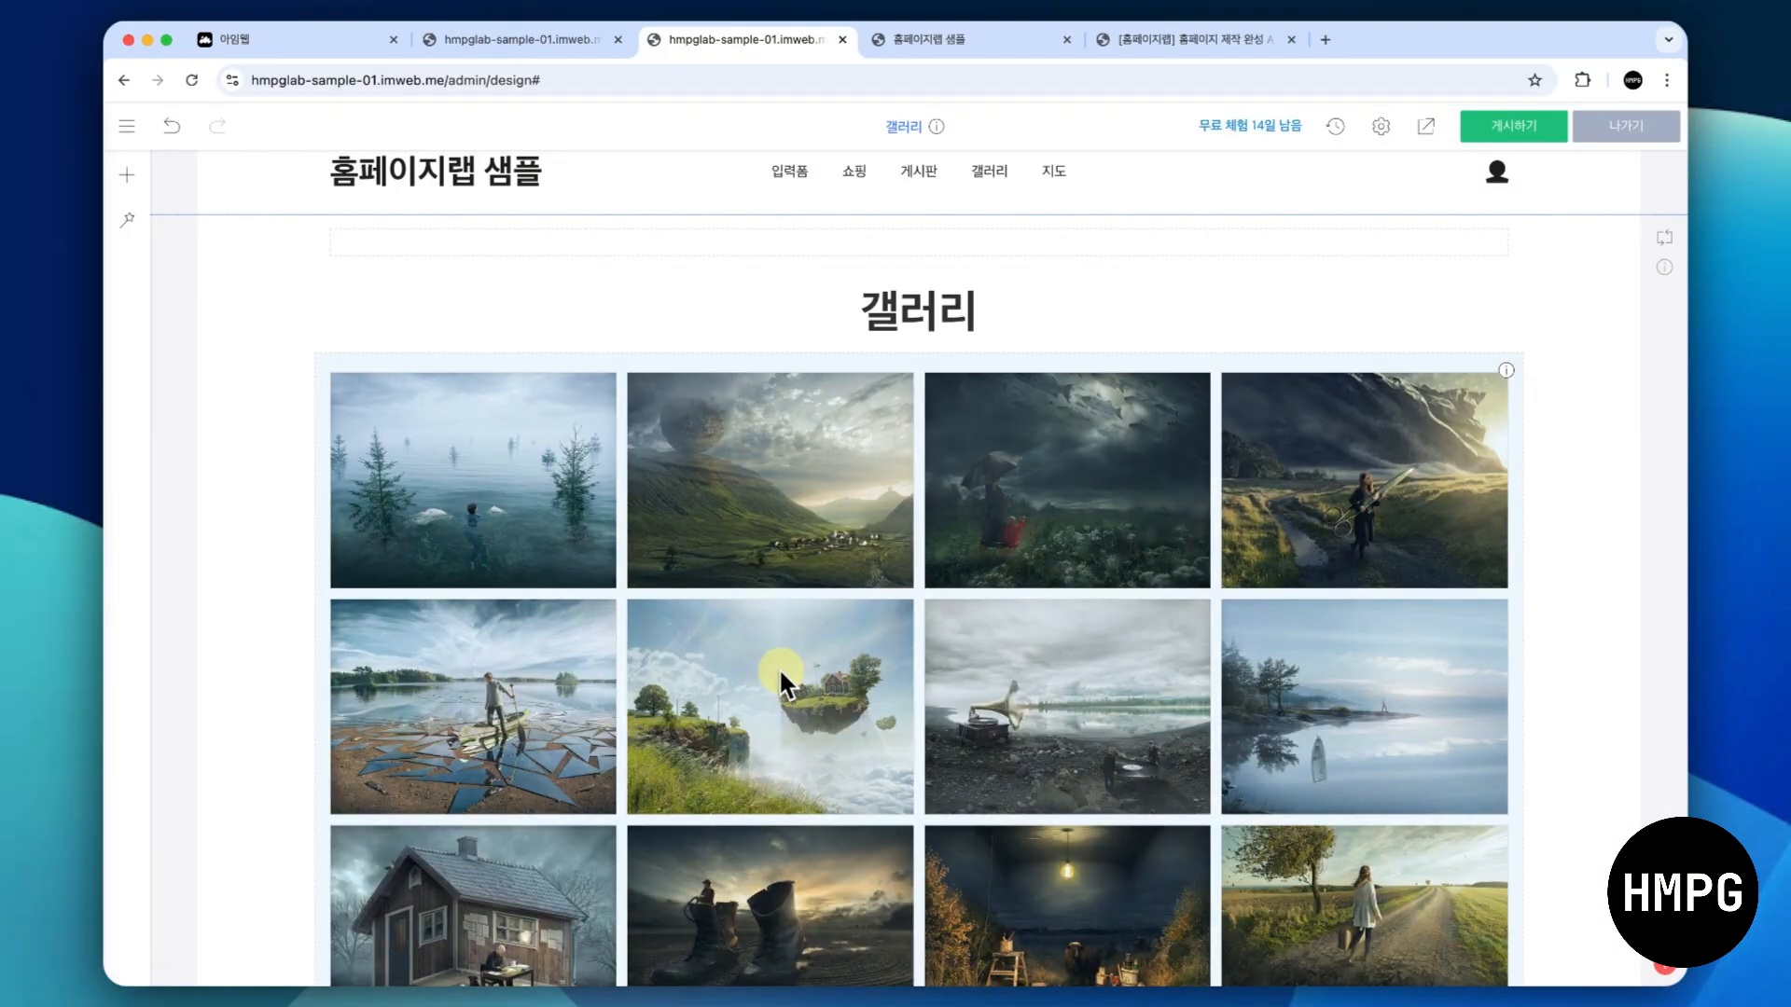
pyautogui.scroll(-1, 709, 634)
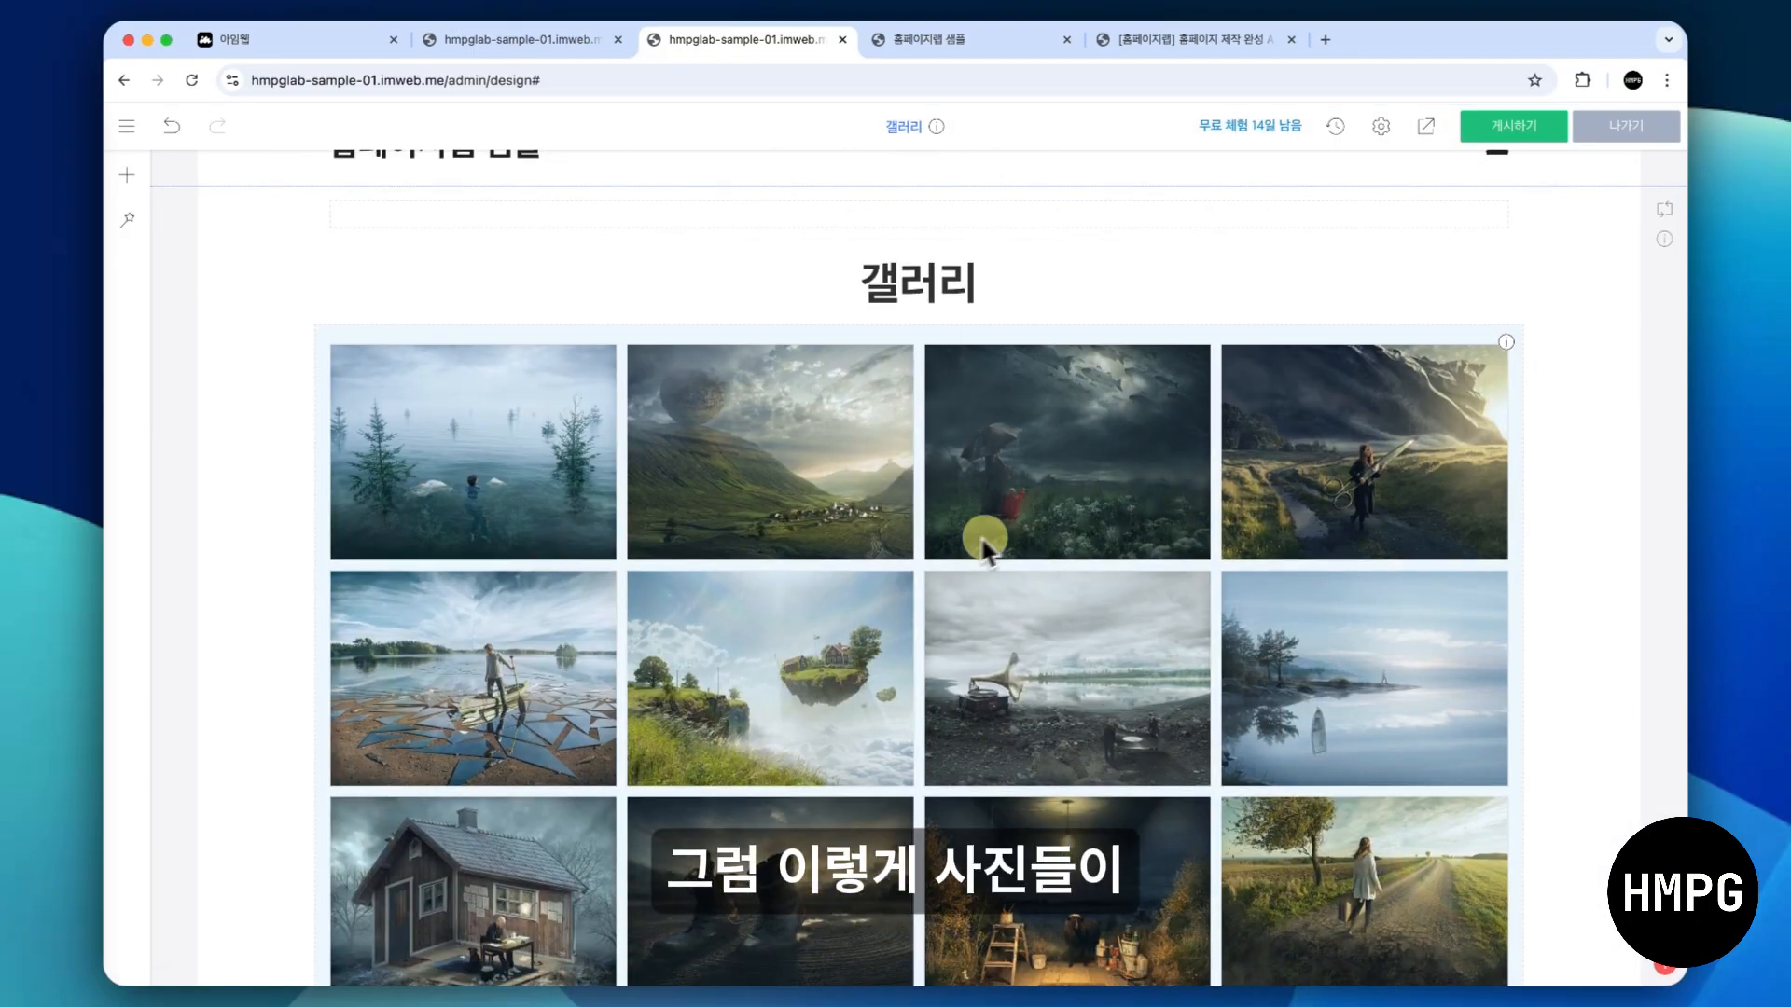
pyautogui.scroll(3, 1112, 675)
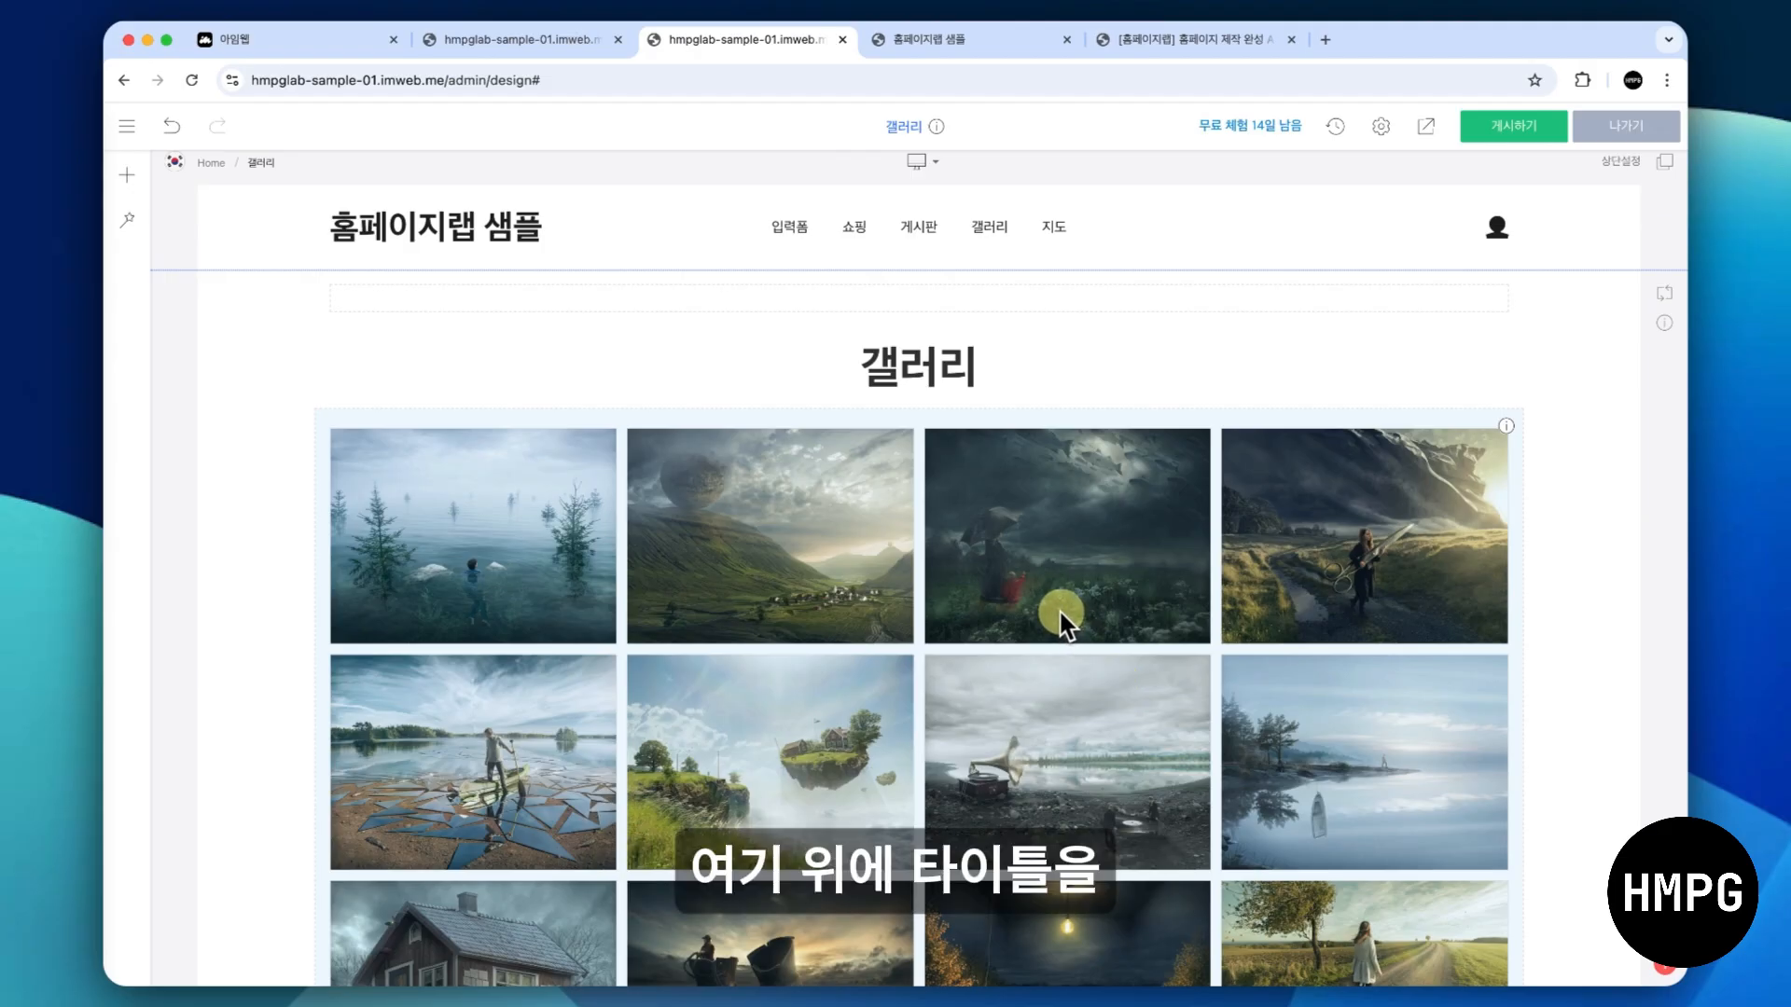
# - Change the heading above the gallery to 포트폴리오
pyautogui.click(875, 365)
pyautogui.write('포트폴리오')
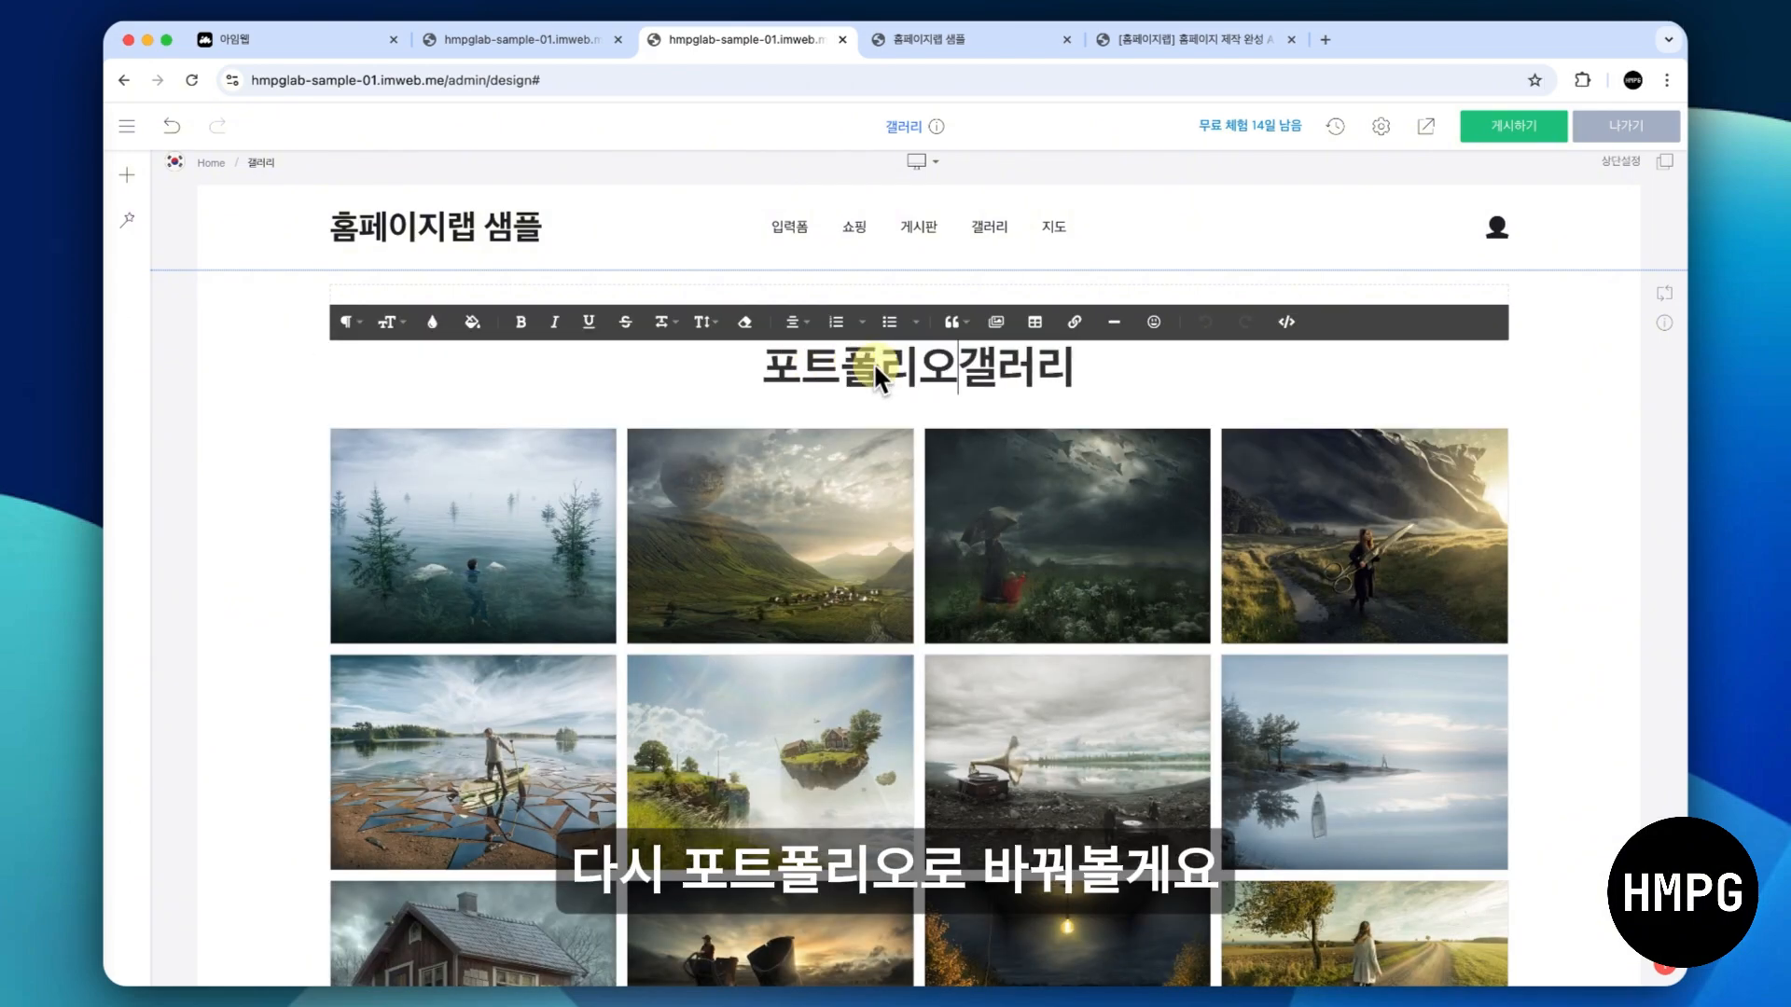
pyautogui.press('Delete')
pyautogui.press('Delete')
pyautogui.press('Delete')
pyautogui.click(264, 476)
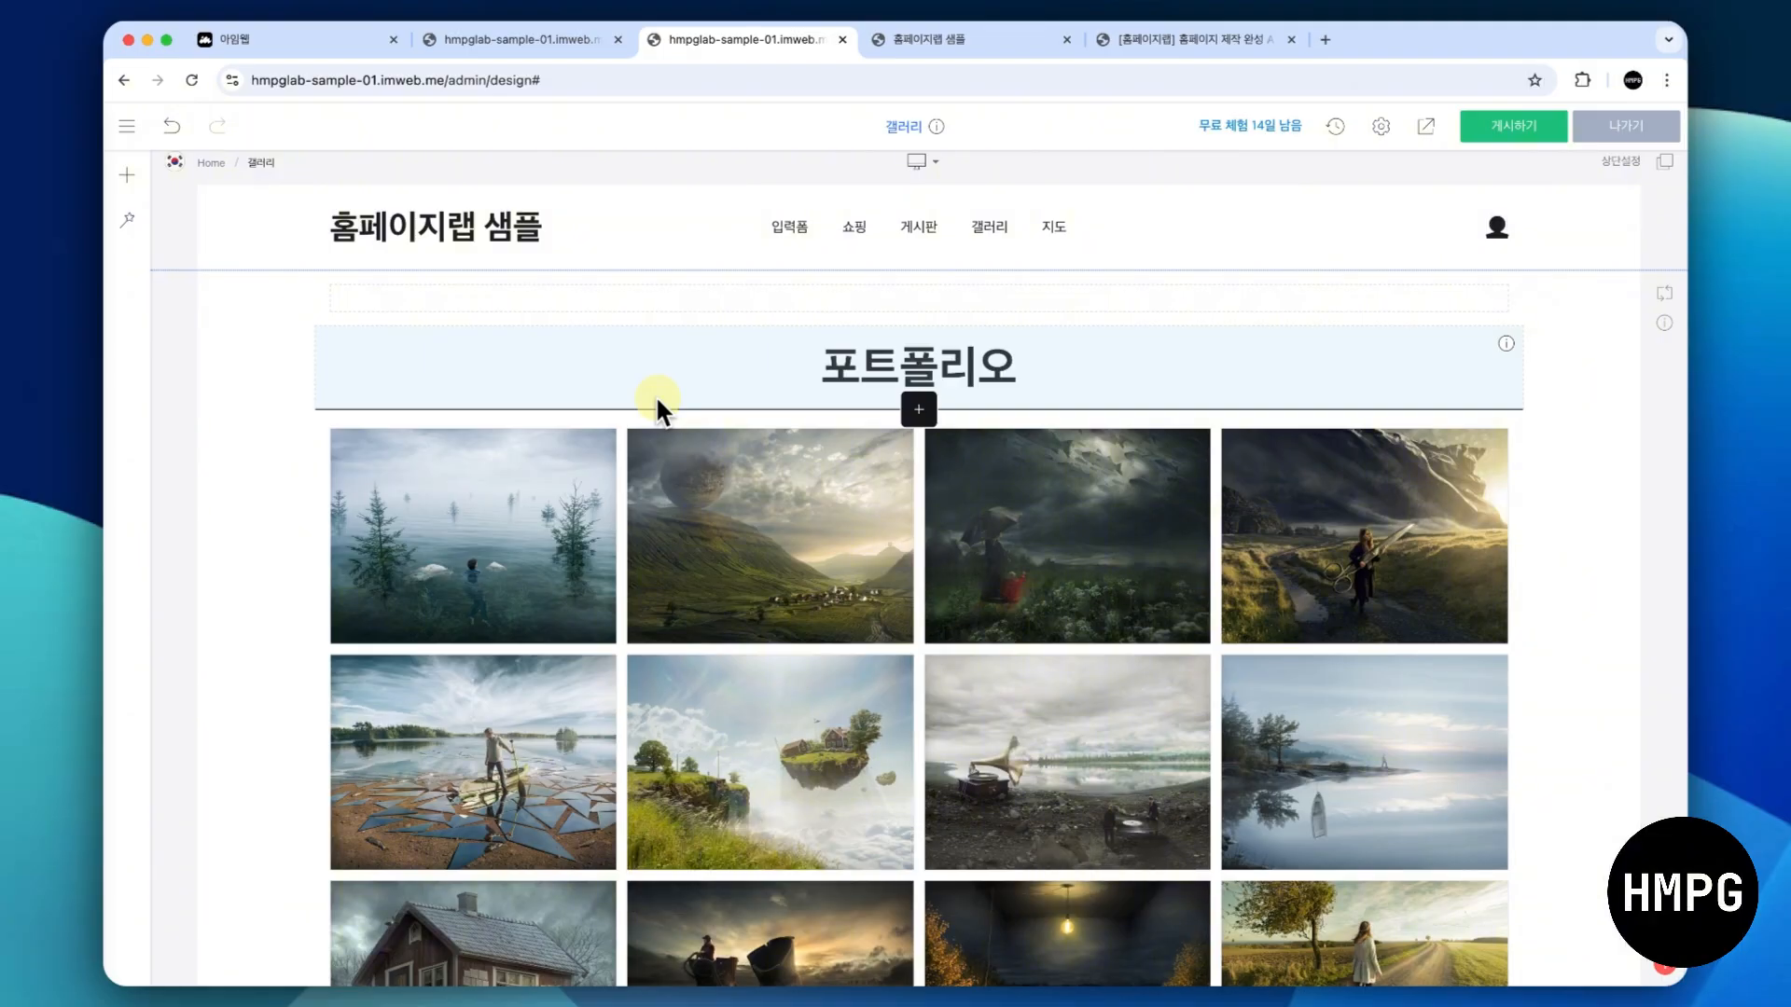
# - Open the gallery widget's settings, check the image and video adding options, and name the gallery 포트폴리오
pyautogui.rightClick(937, 504)
pyautogui.click(976, 515)
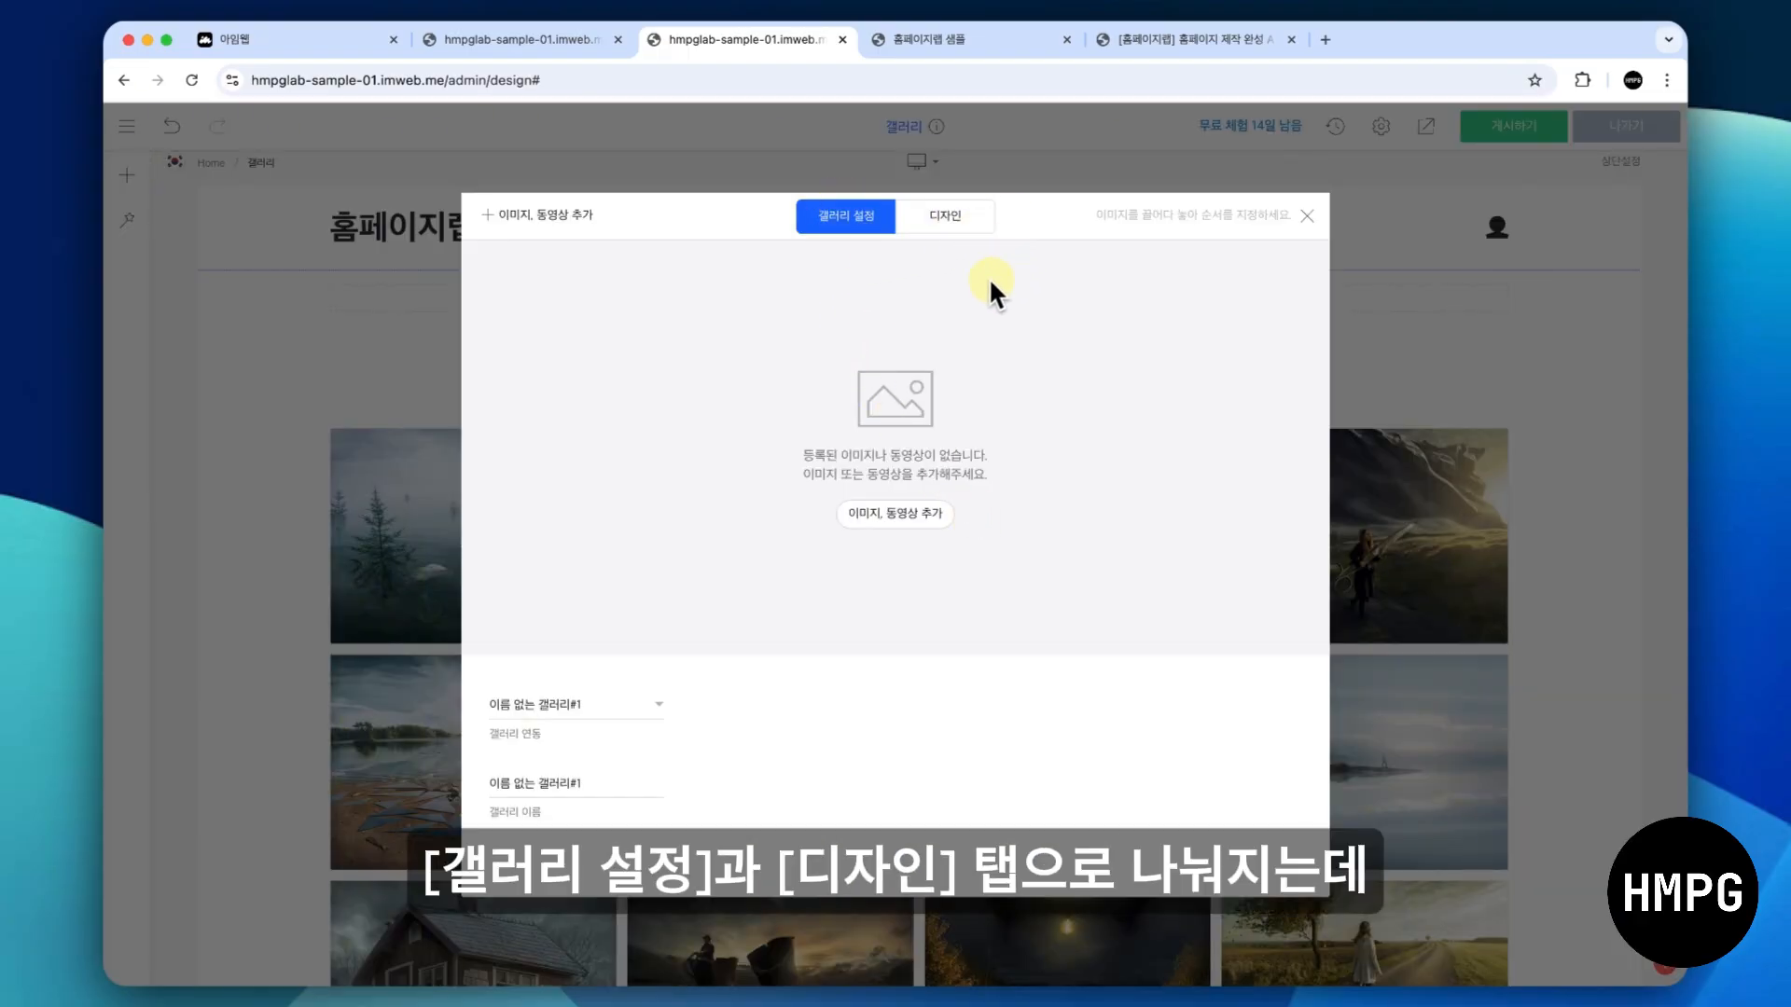
pyautogui.click(873, 515)
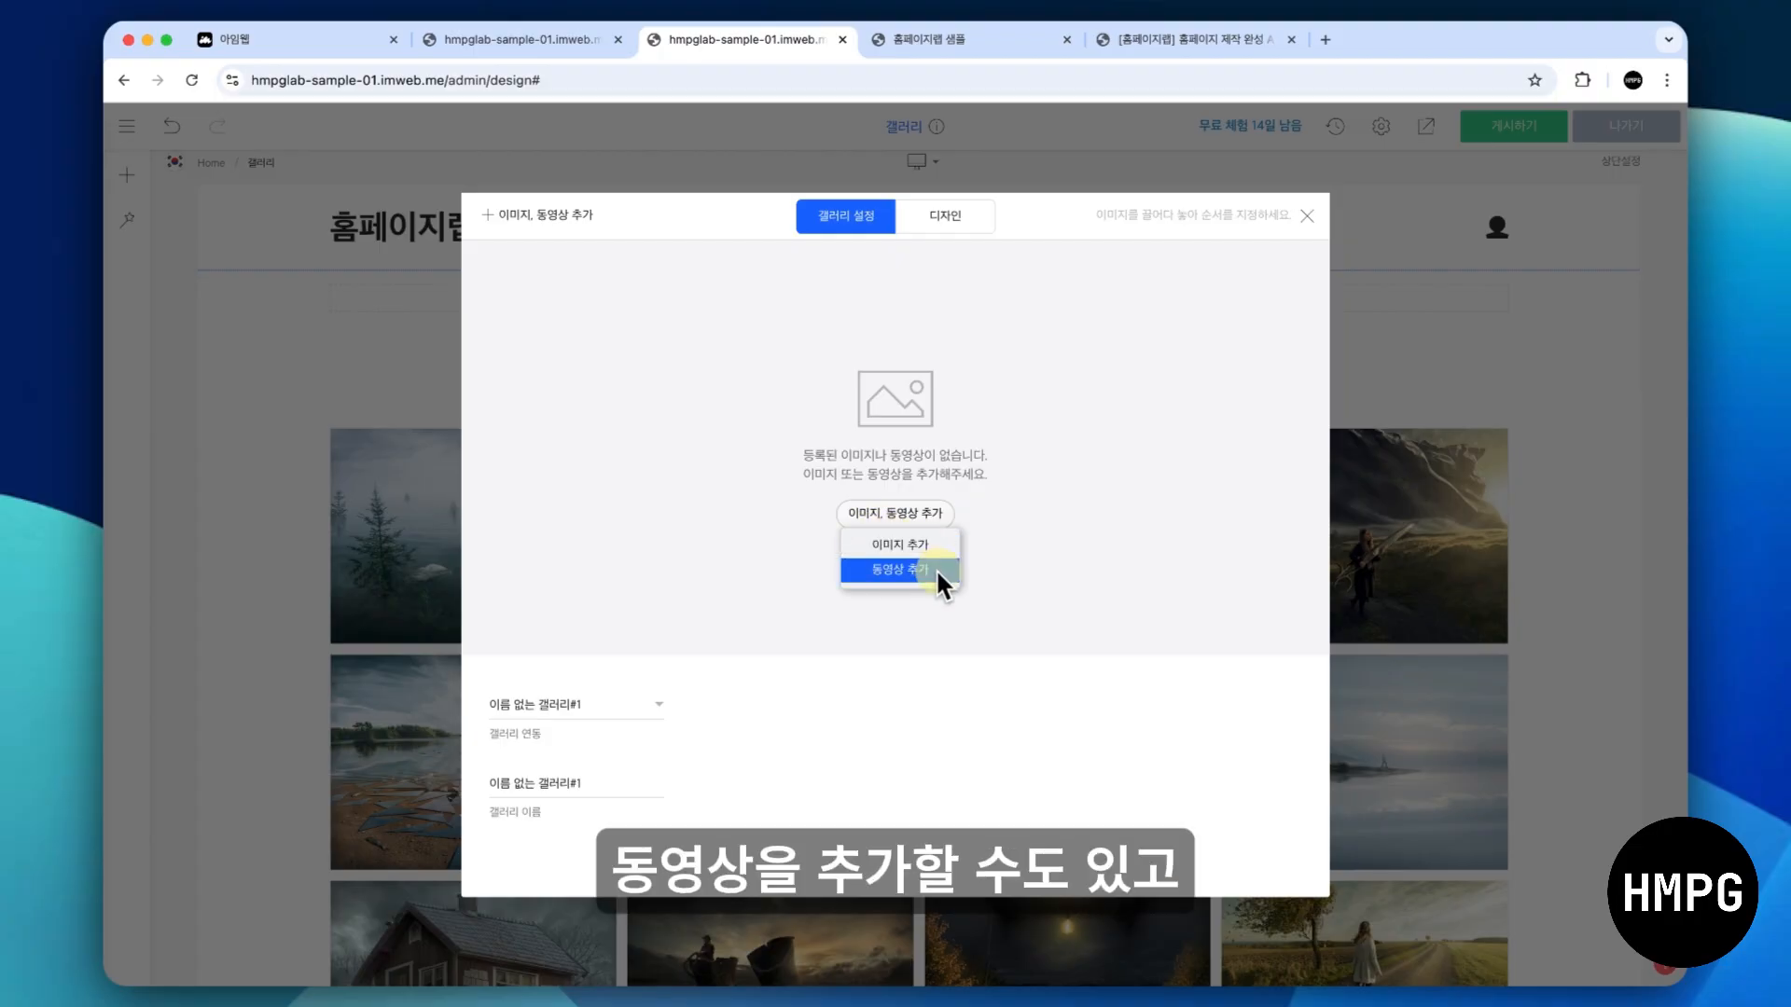
pyautogui.tripleClick(612, 785)
pyautogui.write('포트폴리')
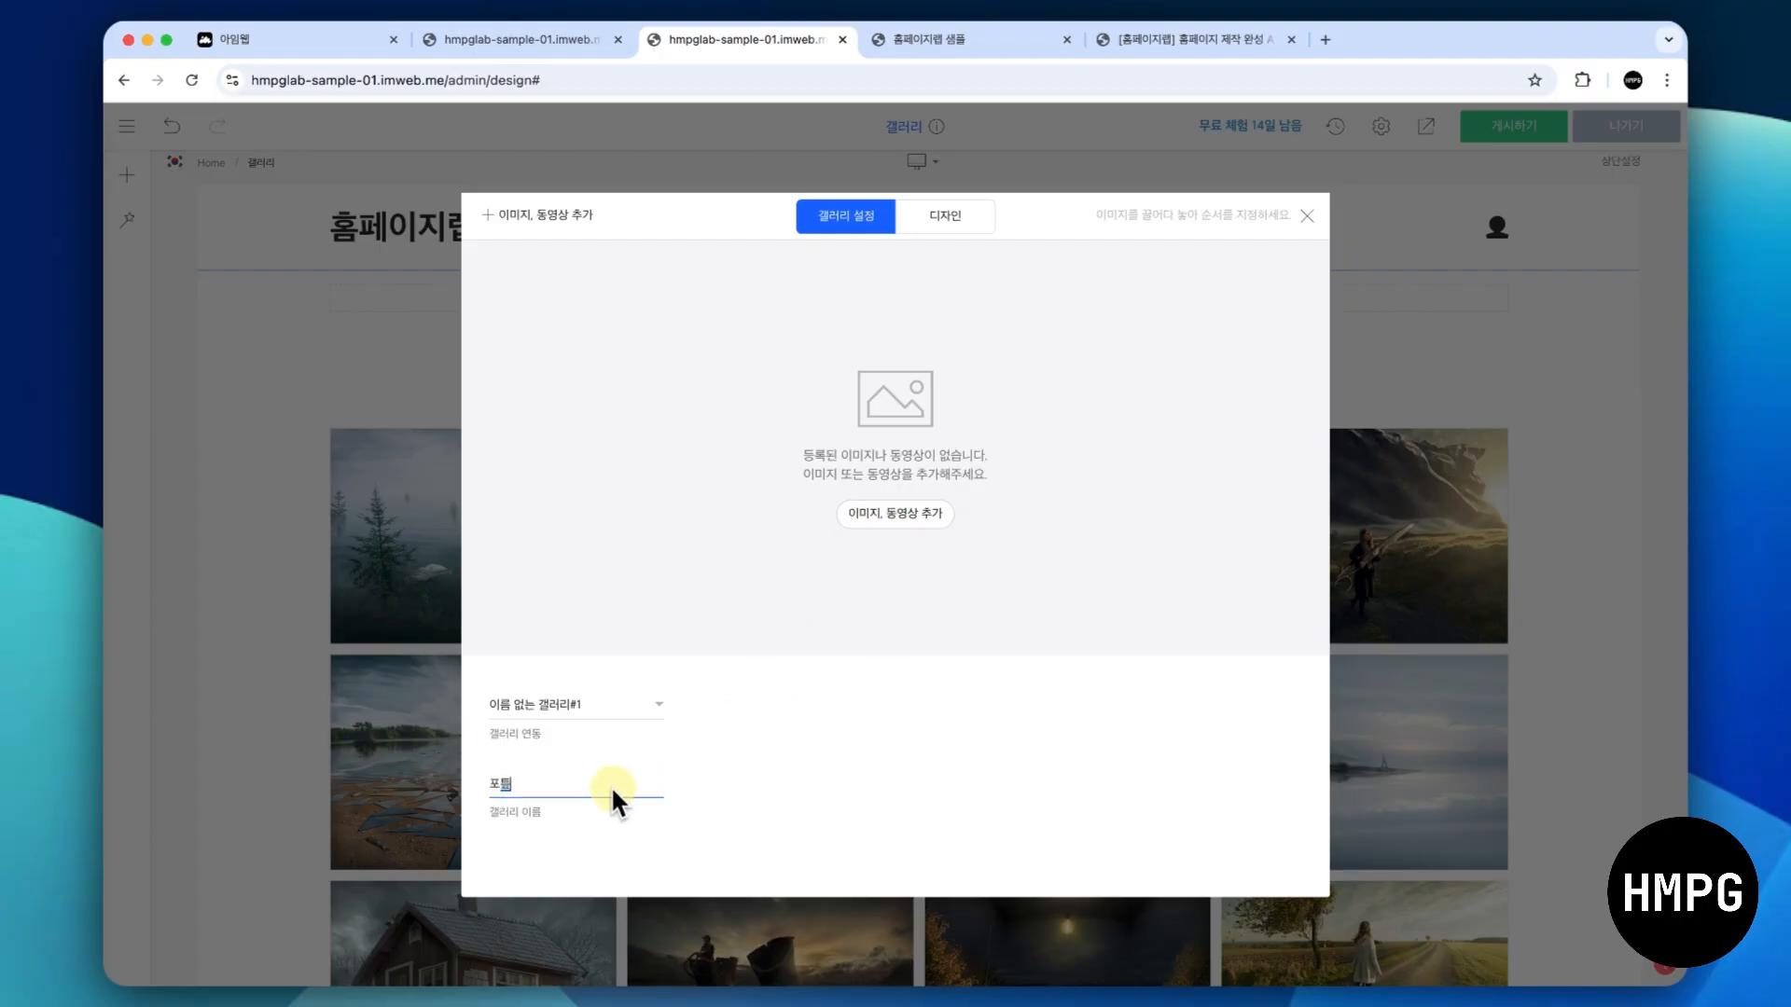
pyautogui.write('오')
pyautogui.click(866, 736)
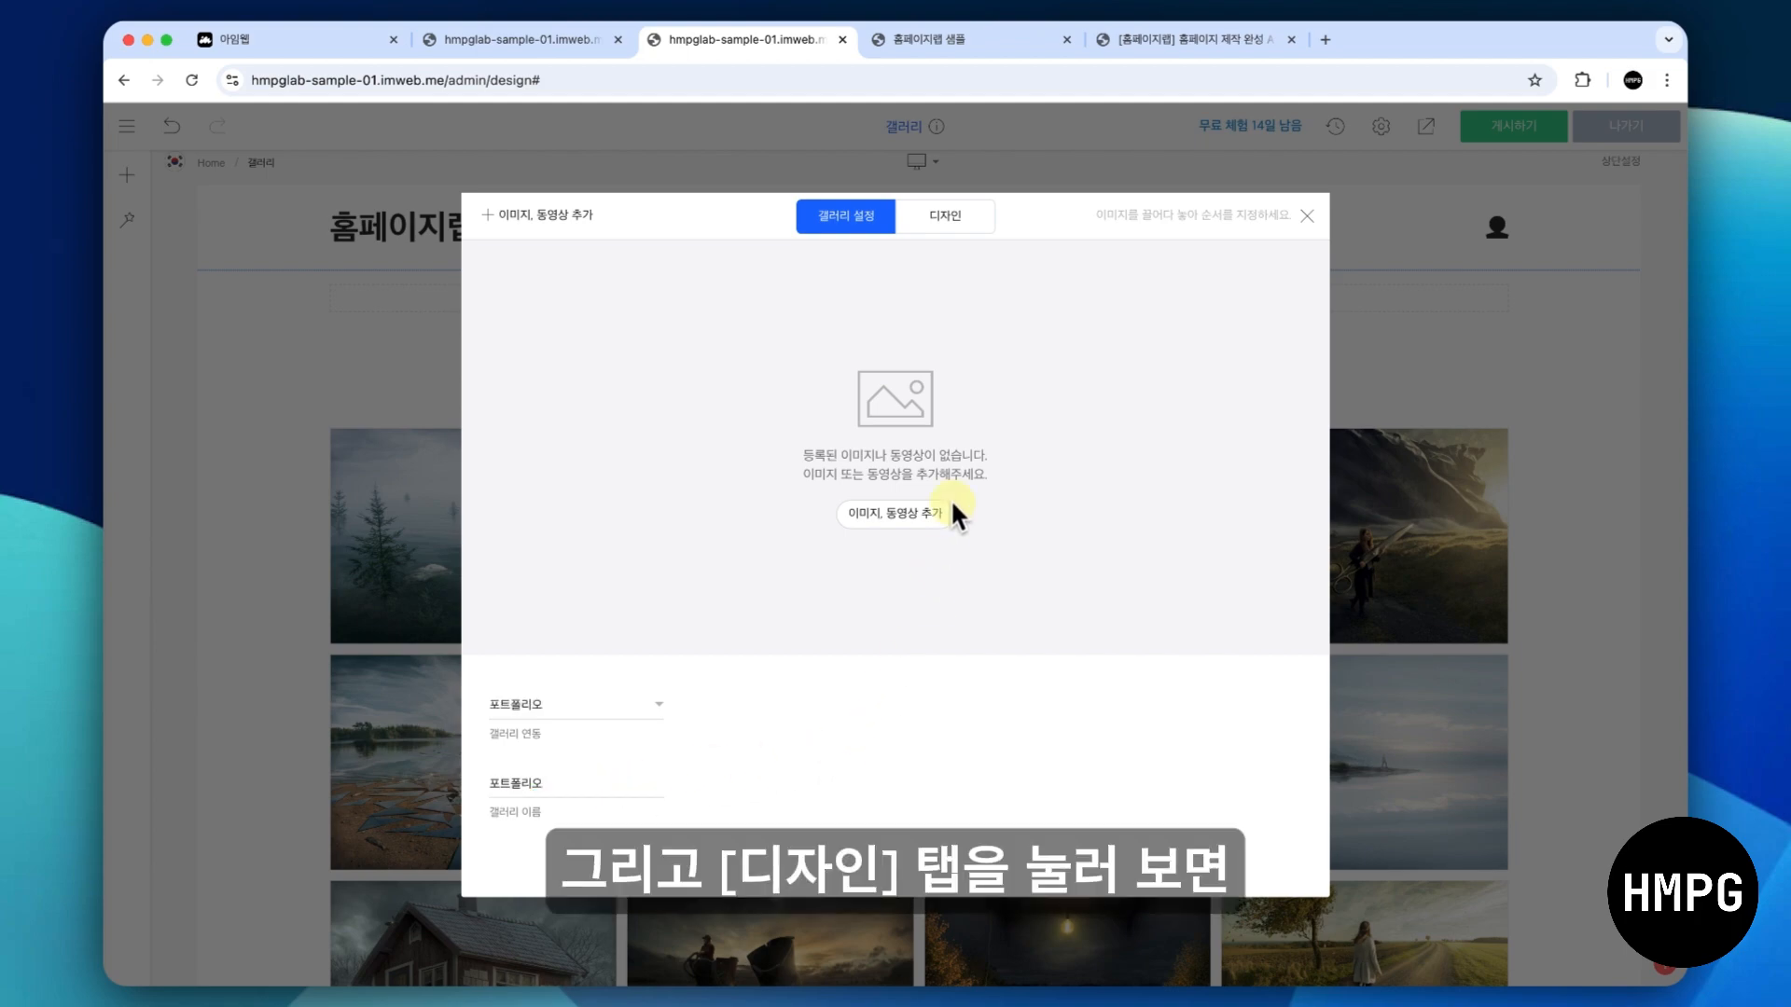
# - Examine the image ratio and items-per-row options in the gallery's design settings, and close the settings
pyautogui.click(949, 222)
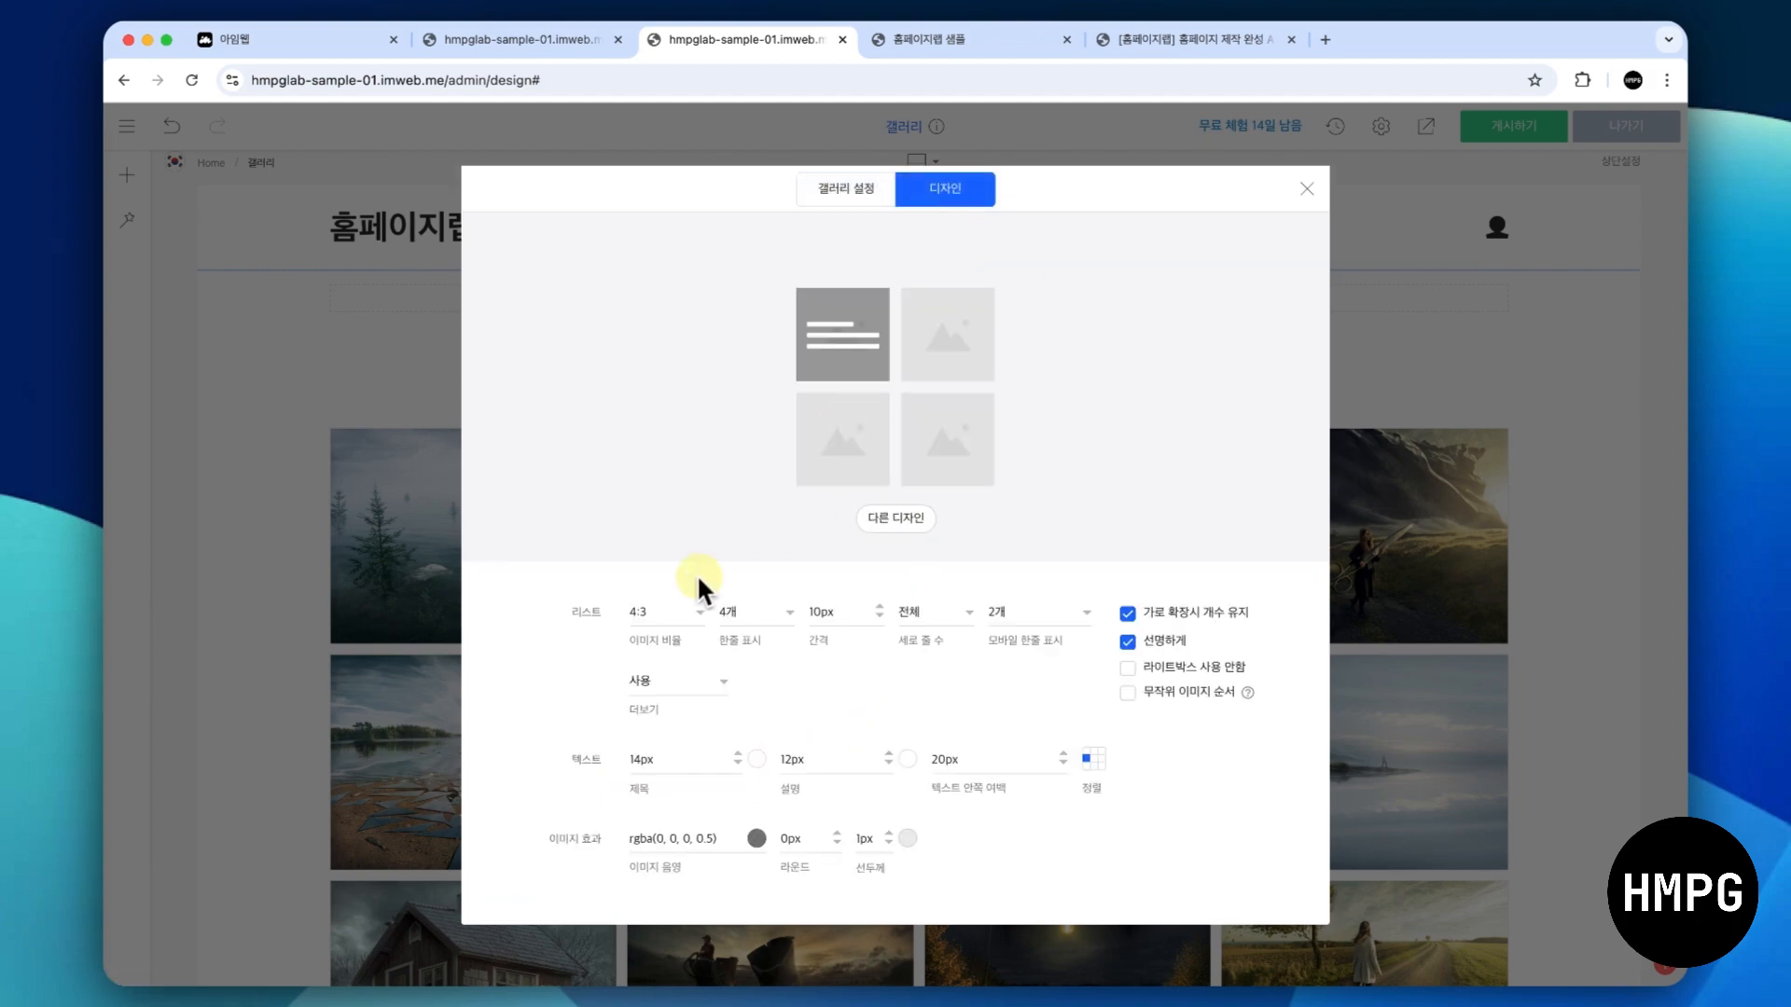
pyautogui.click(679, 613)
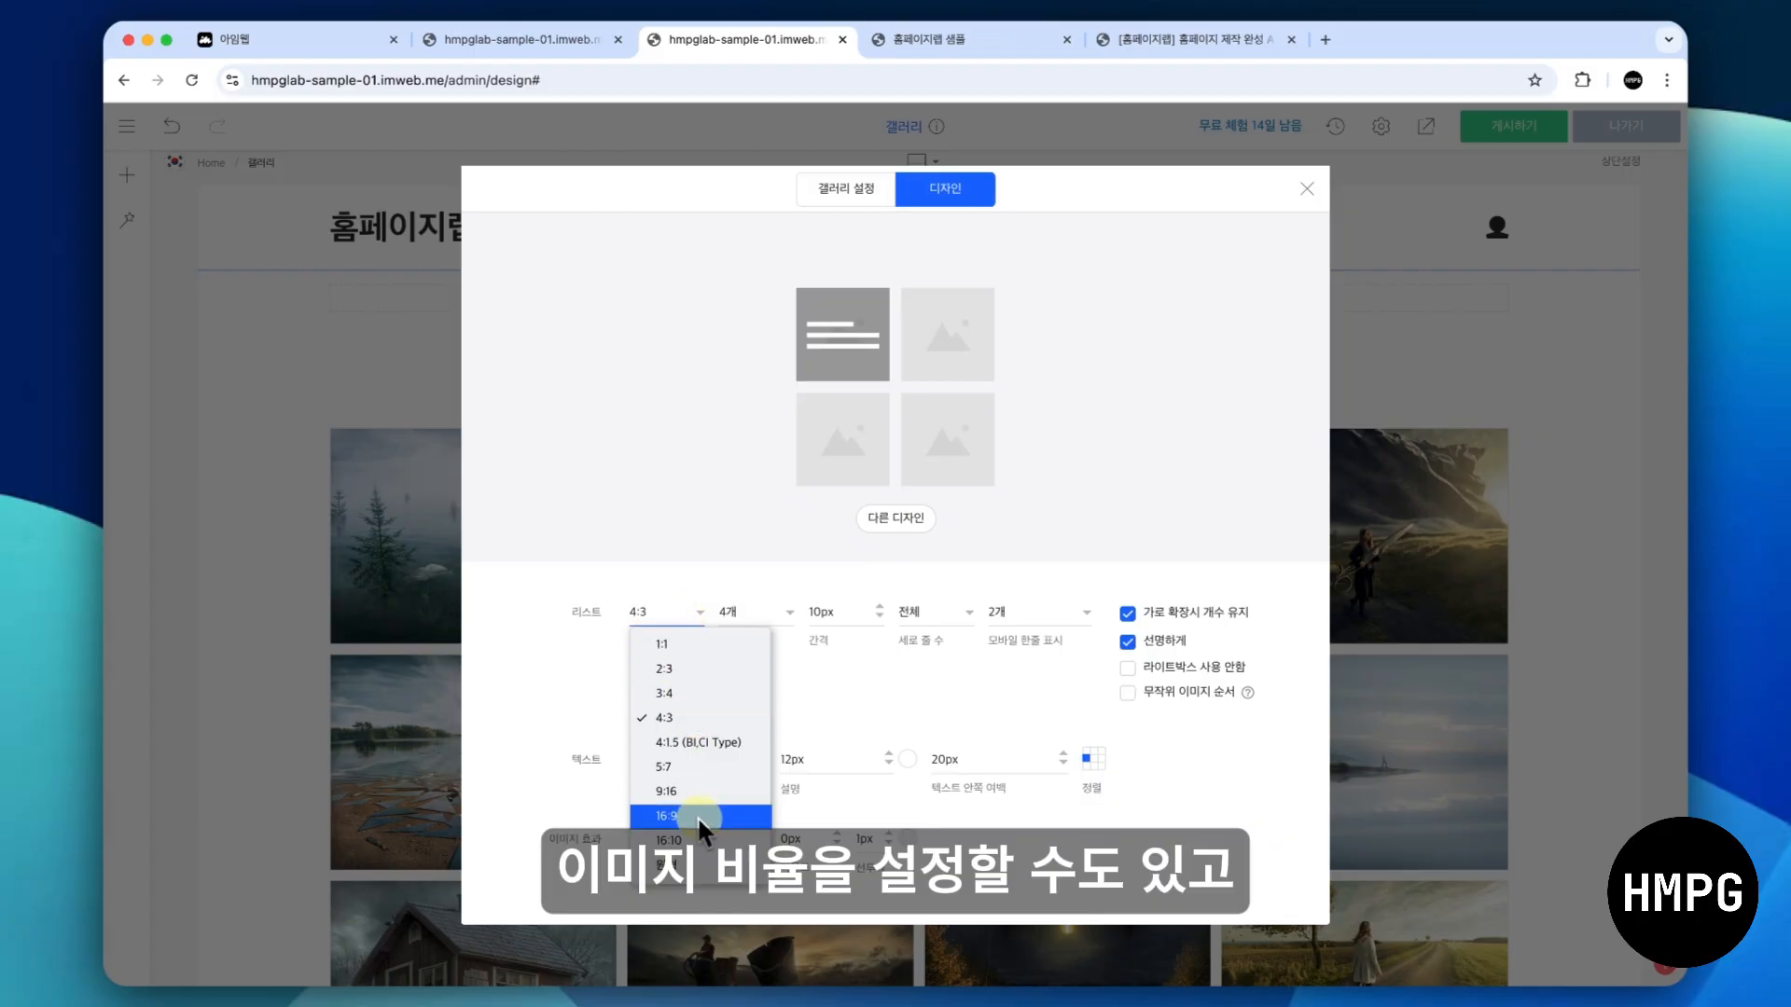
pyautogui.click(712, 579)
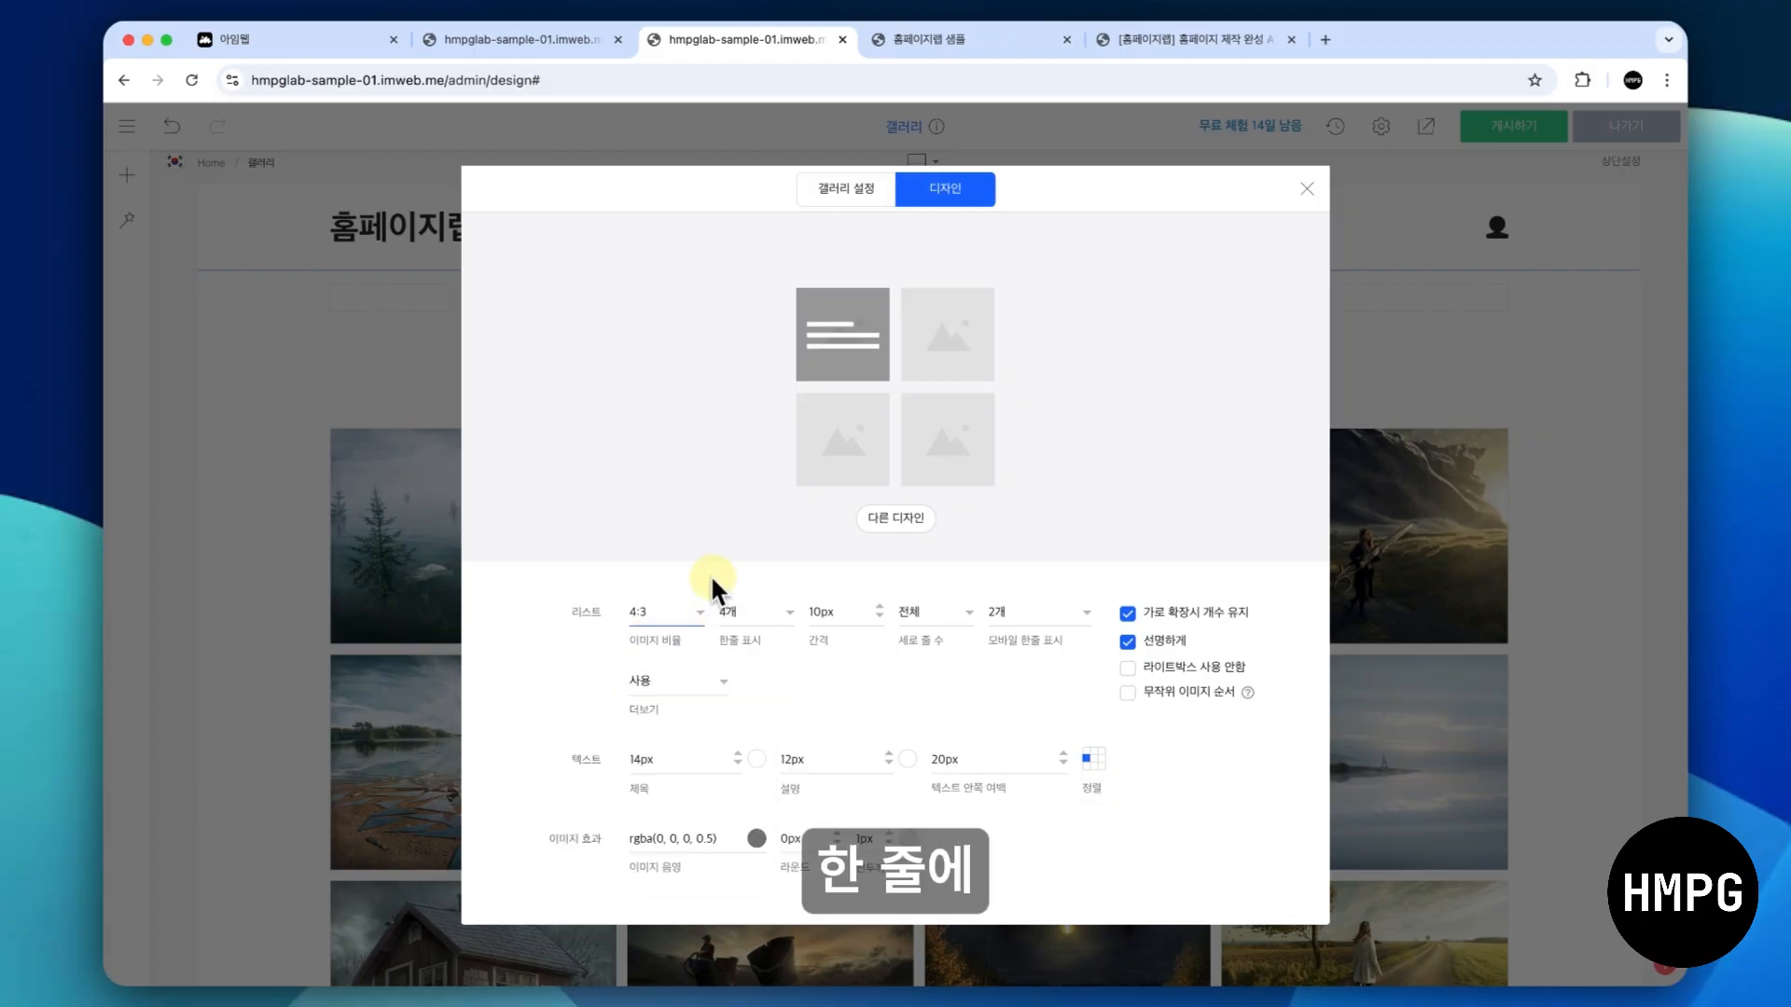
pyautogui.click(772, 619)
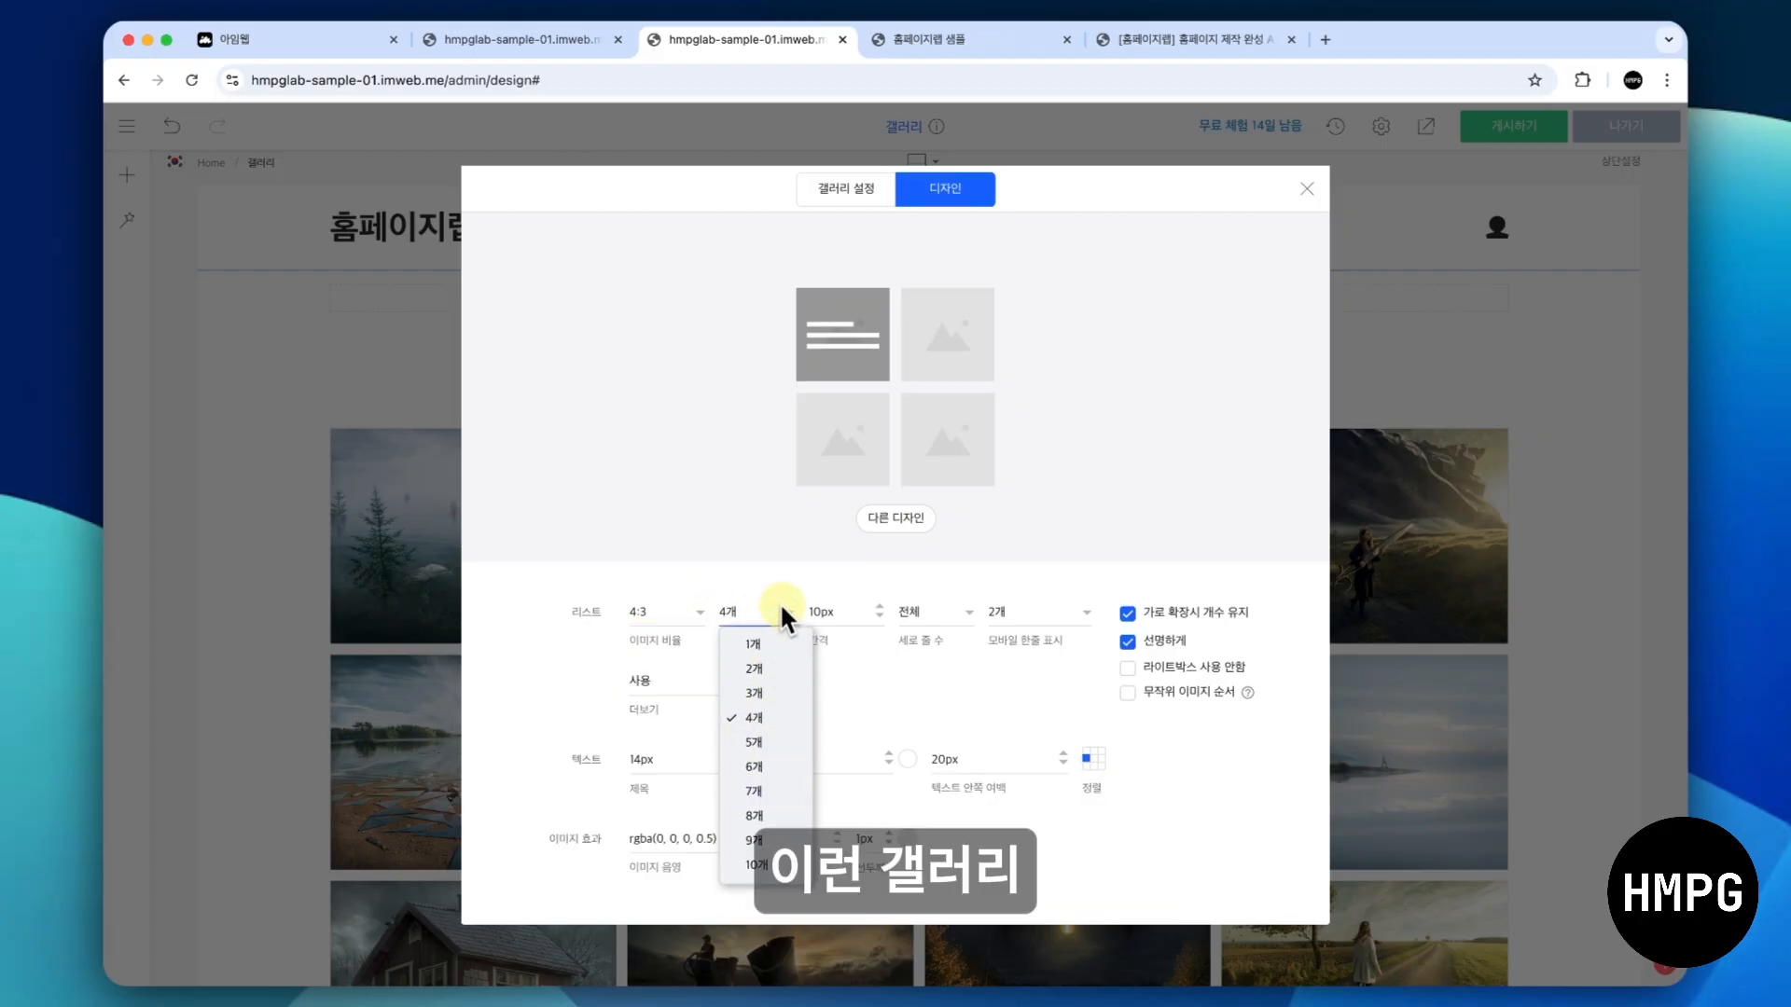
pyautogui.click(761, 551)
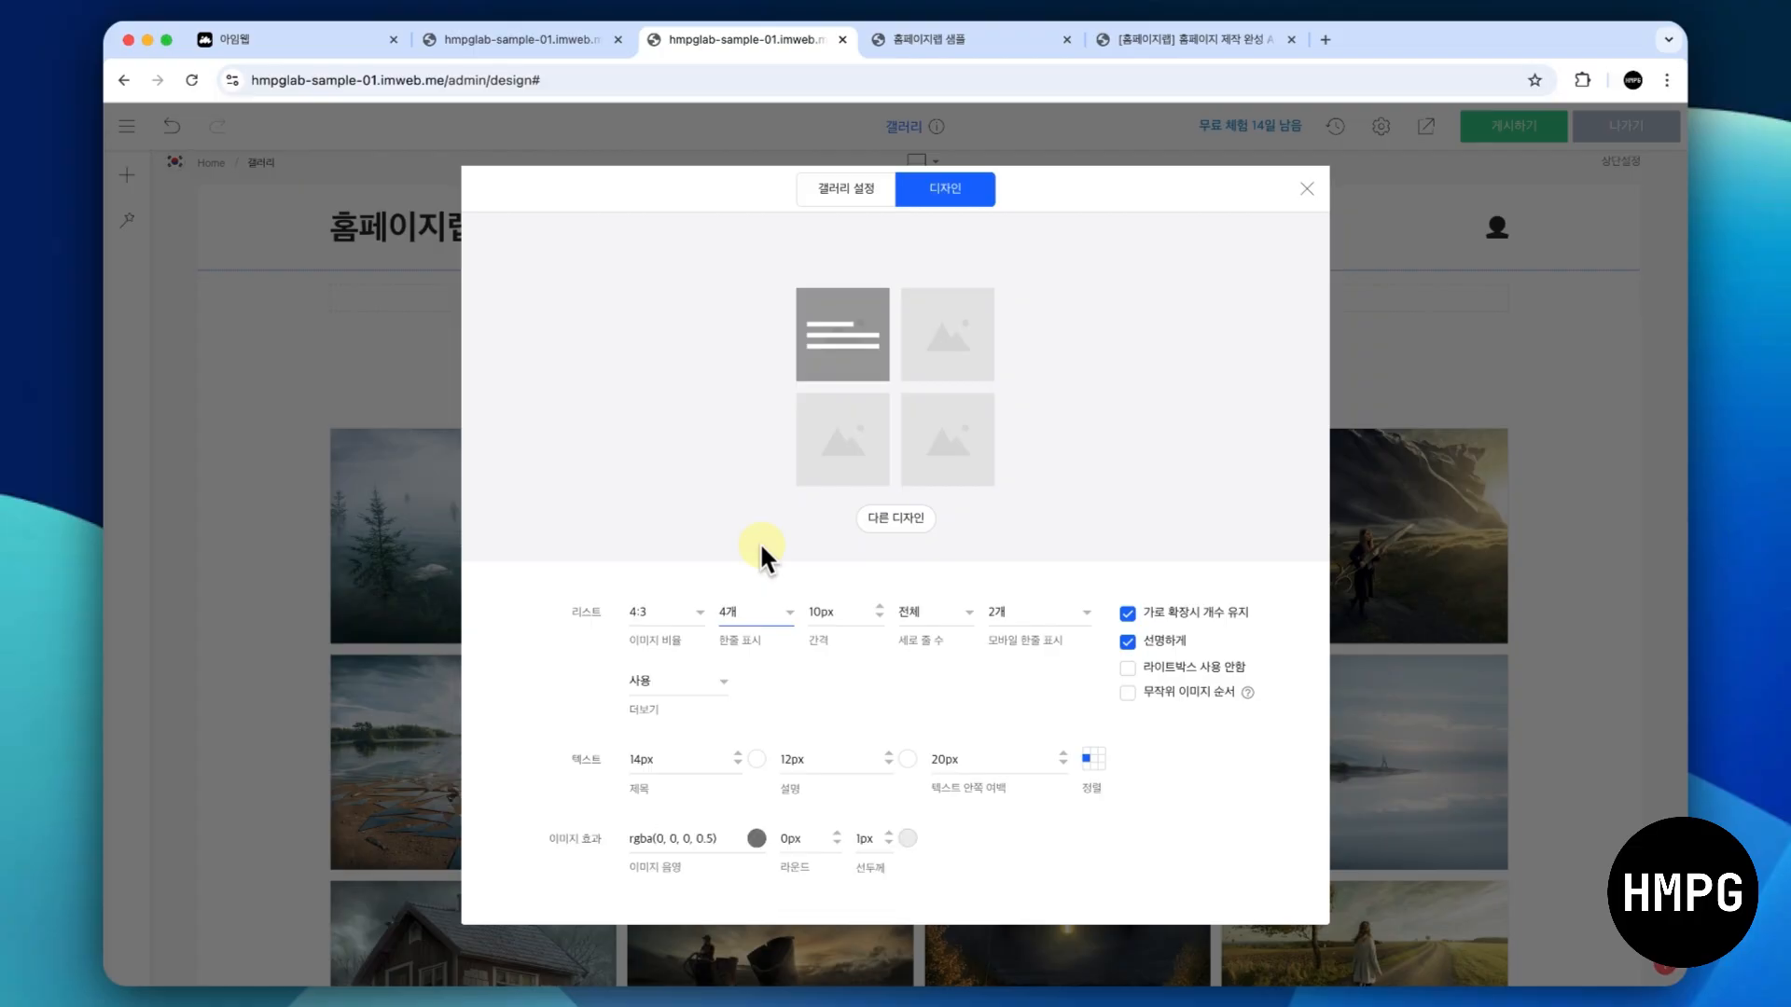
pyautogui.click(1307, 189)
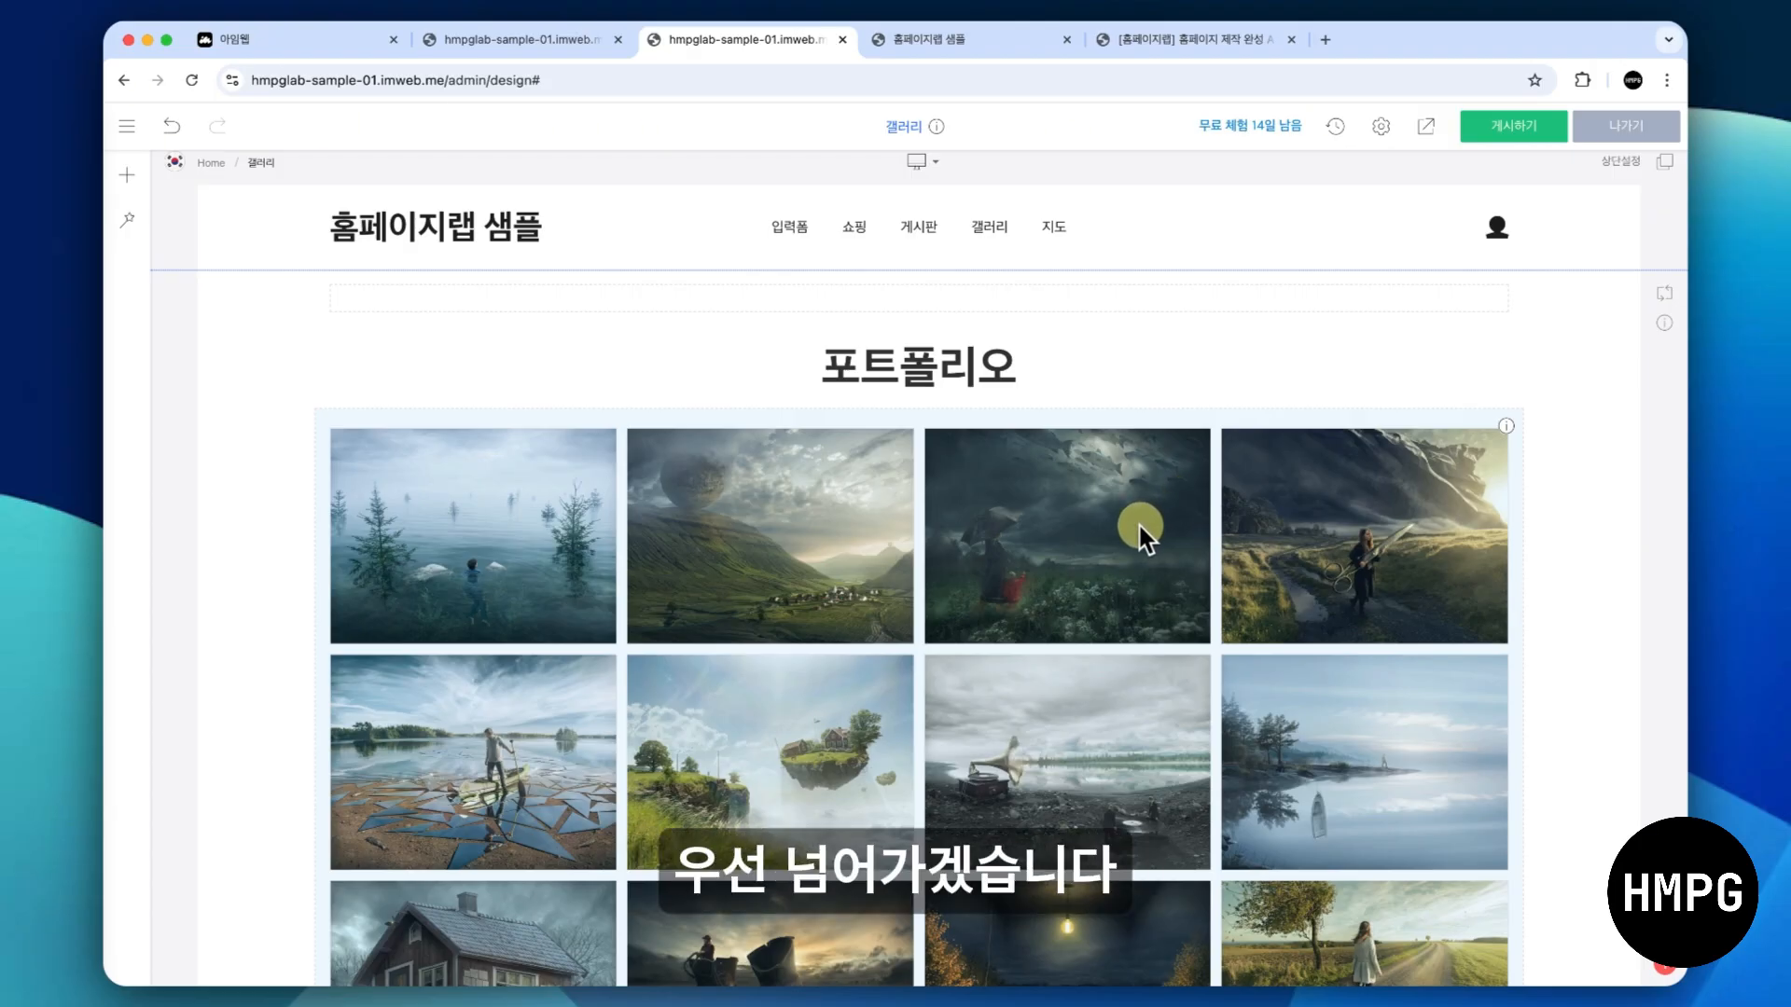
# - Copy the 포트폴리오 section and paste the duplicate directly below the original
pyautogui.scroll(-3, 1140, 539)
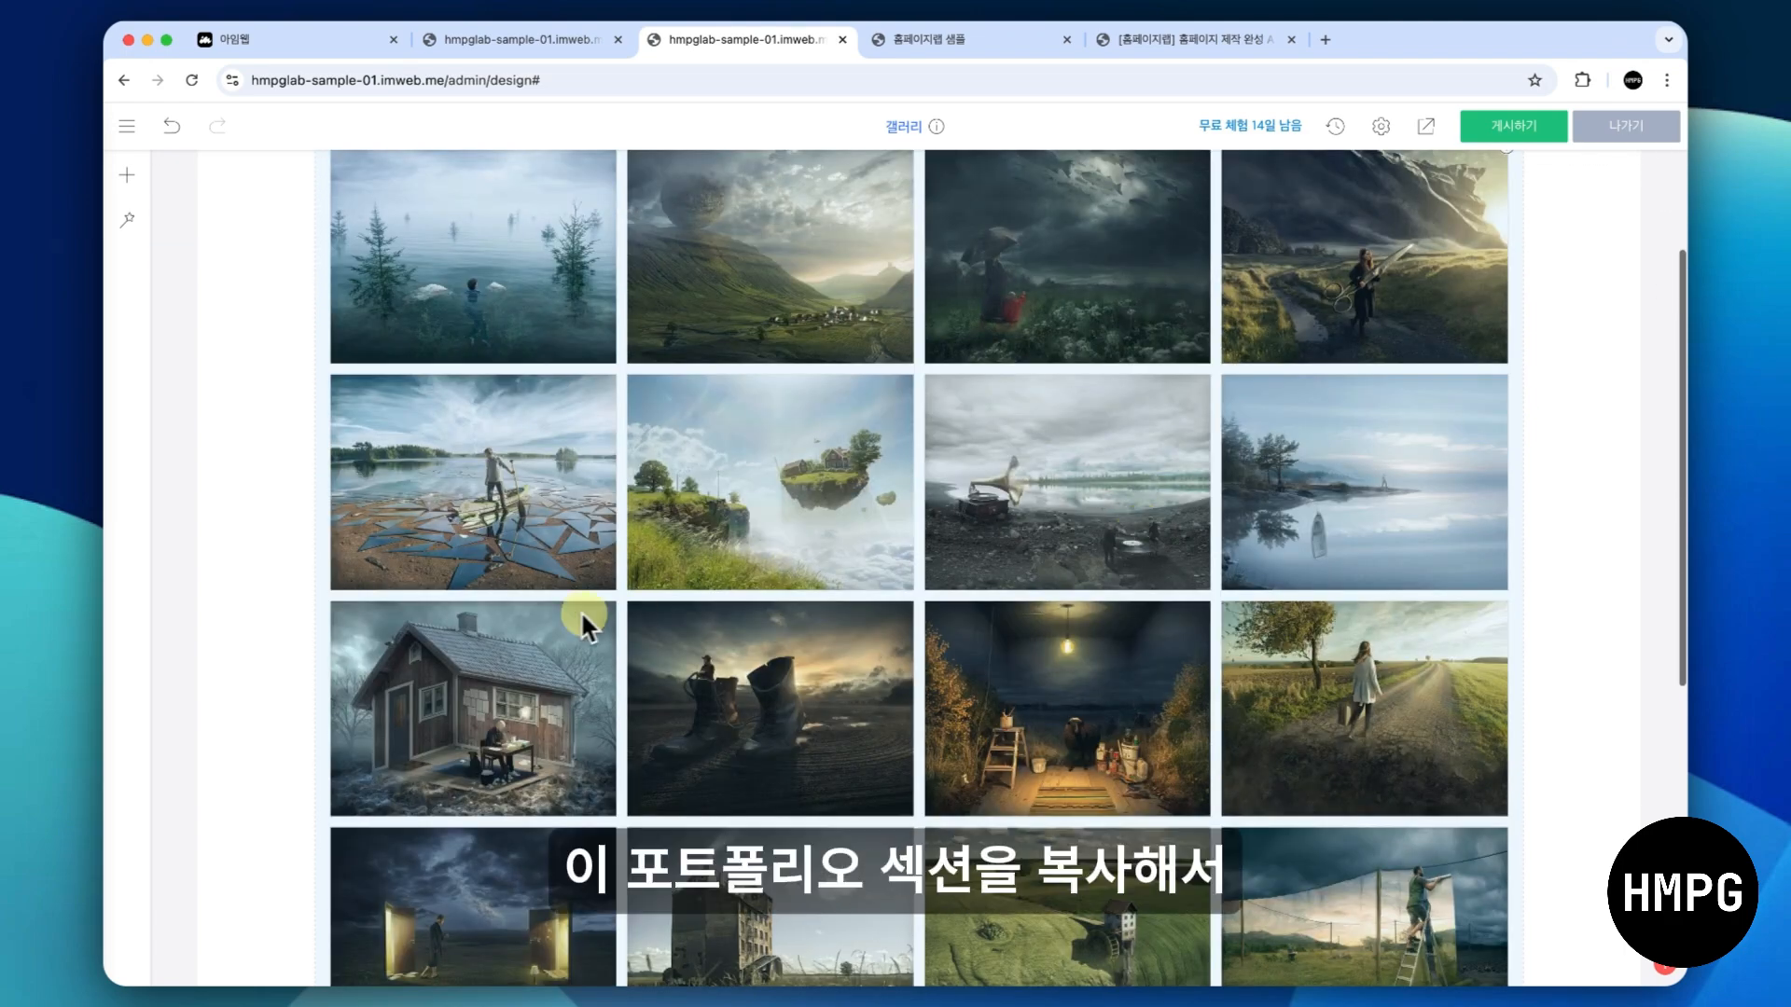
pyautogui.scroll(2, 458, 644)
pyautogui.scroll(1, 457, 630)
pyautogui.rightClick(250, 615)
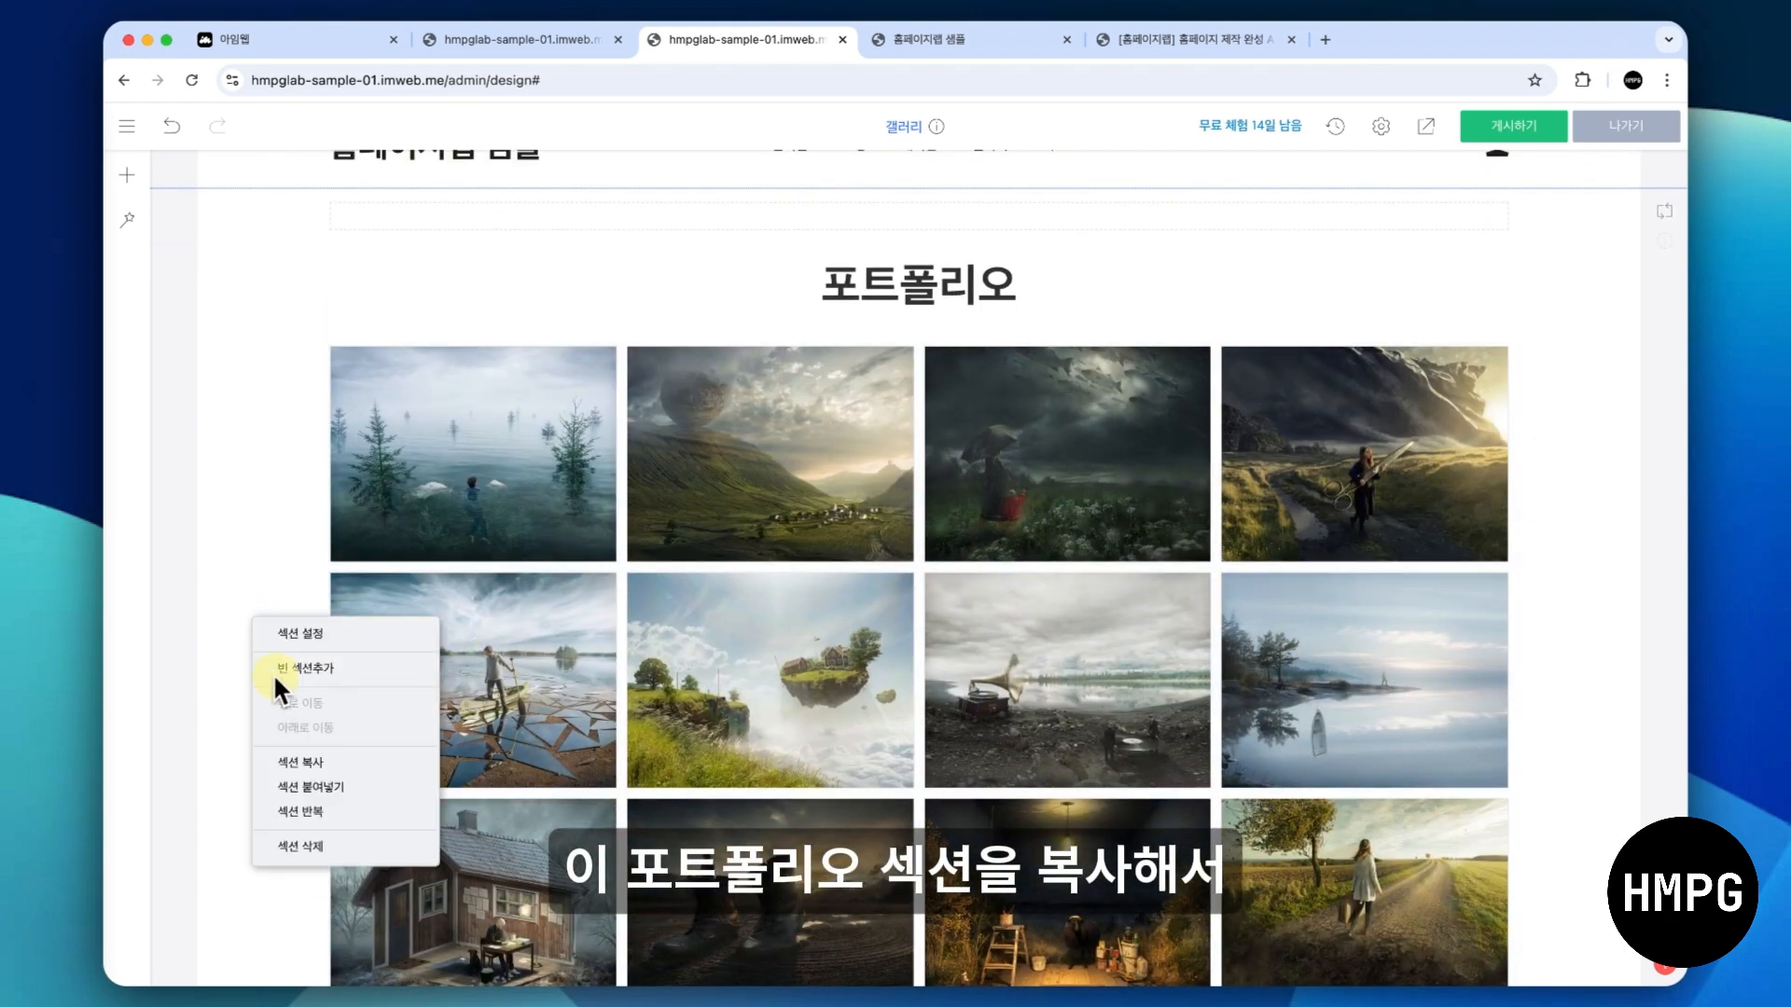
pyautogui.click(289, 757)
pyautogui.scroll(-9, 290, 760)
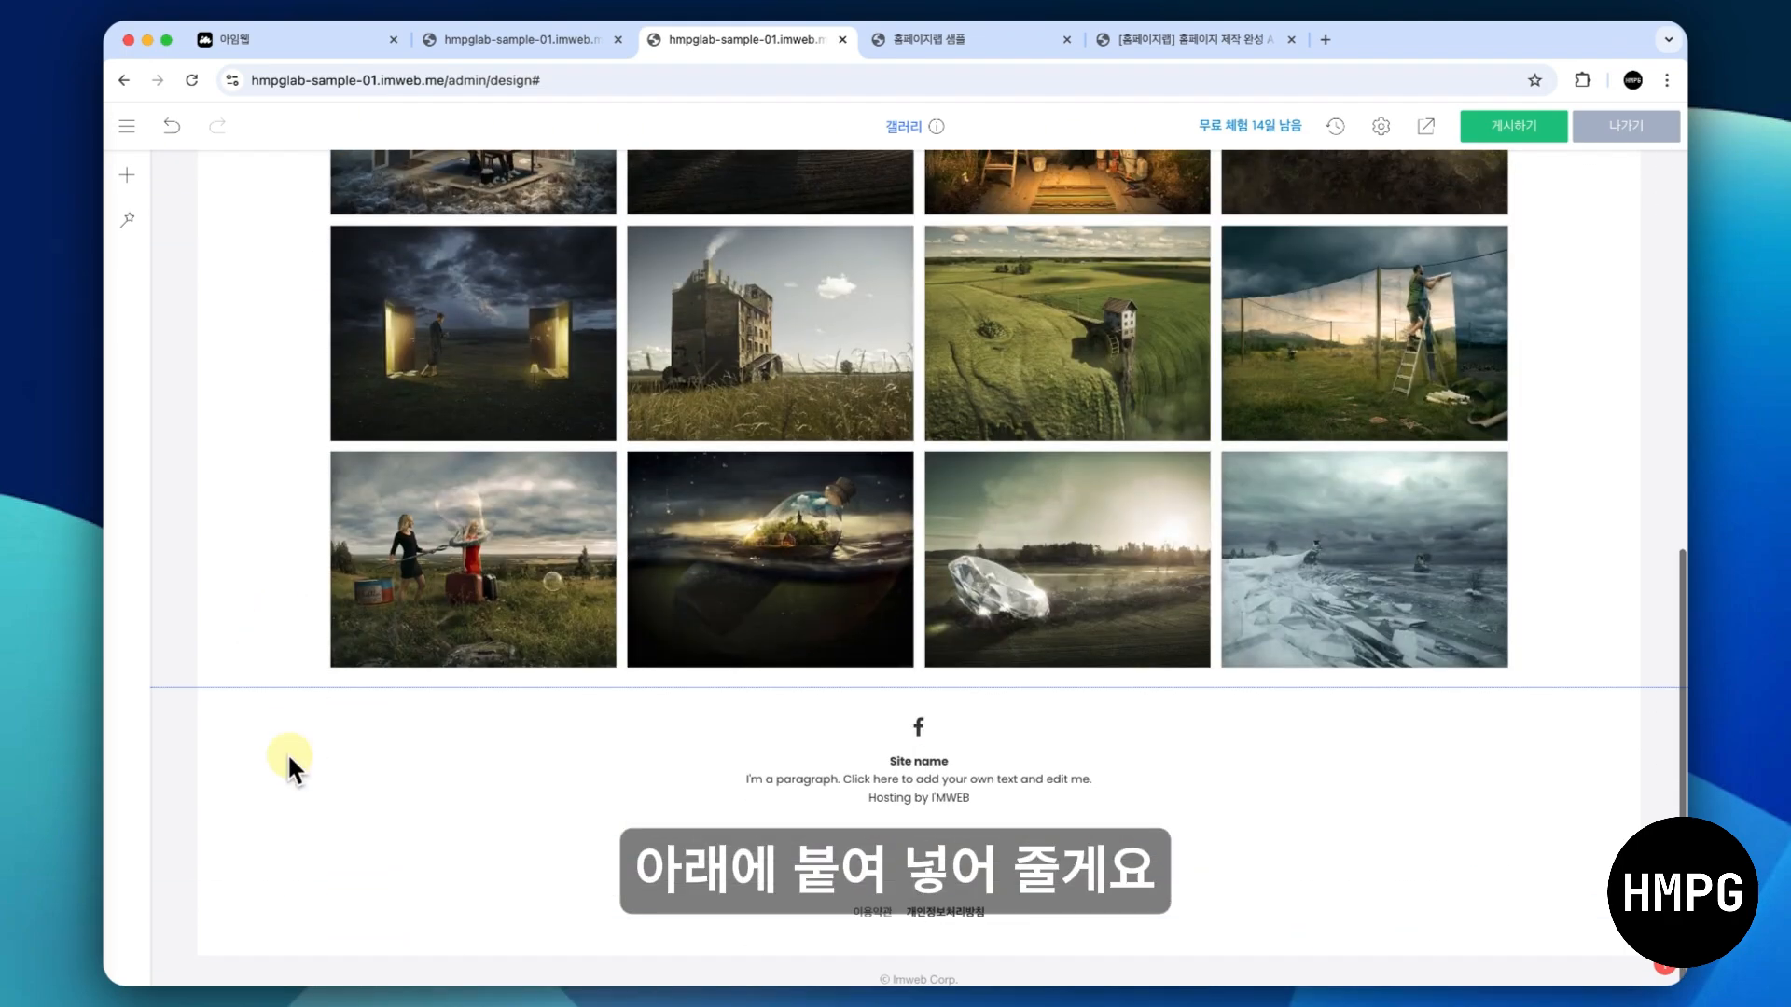
pyautogui.rightClick(277, 619)
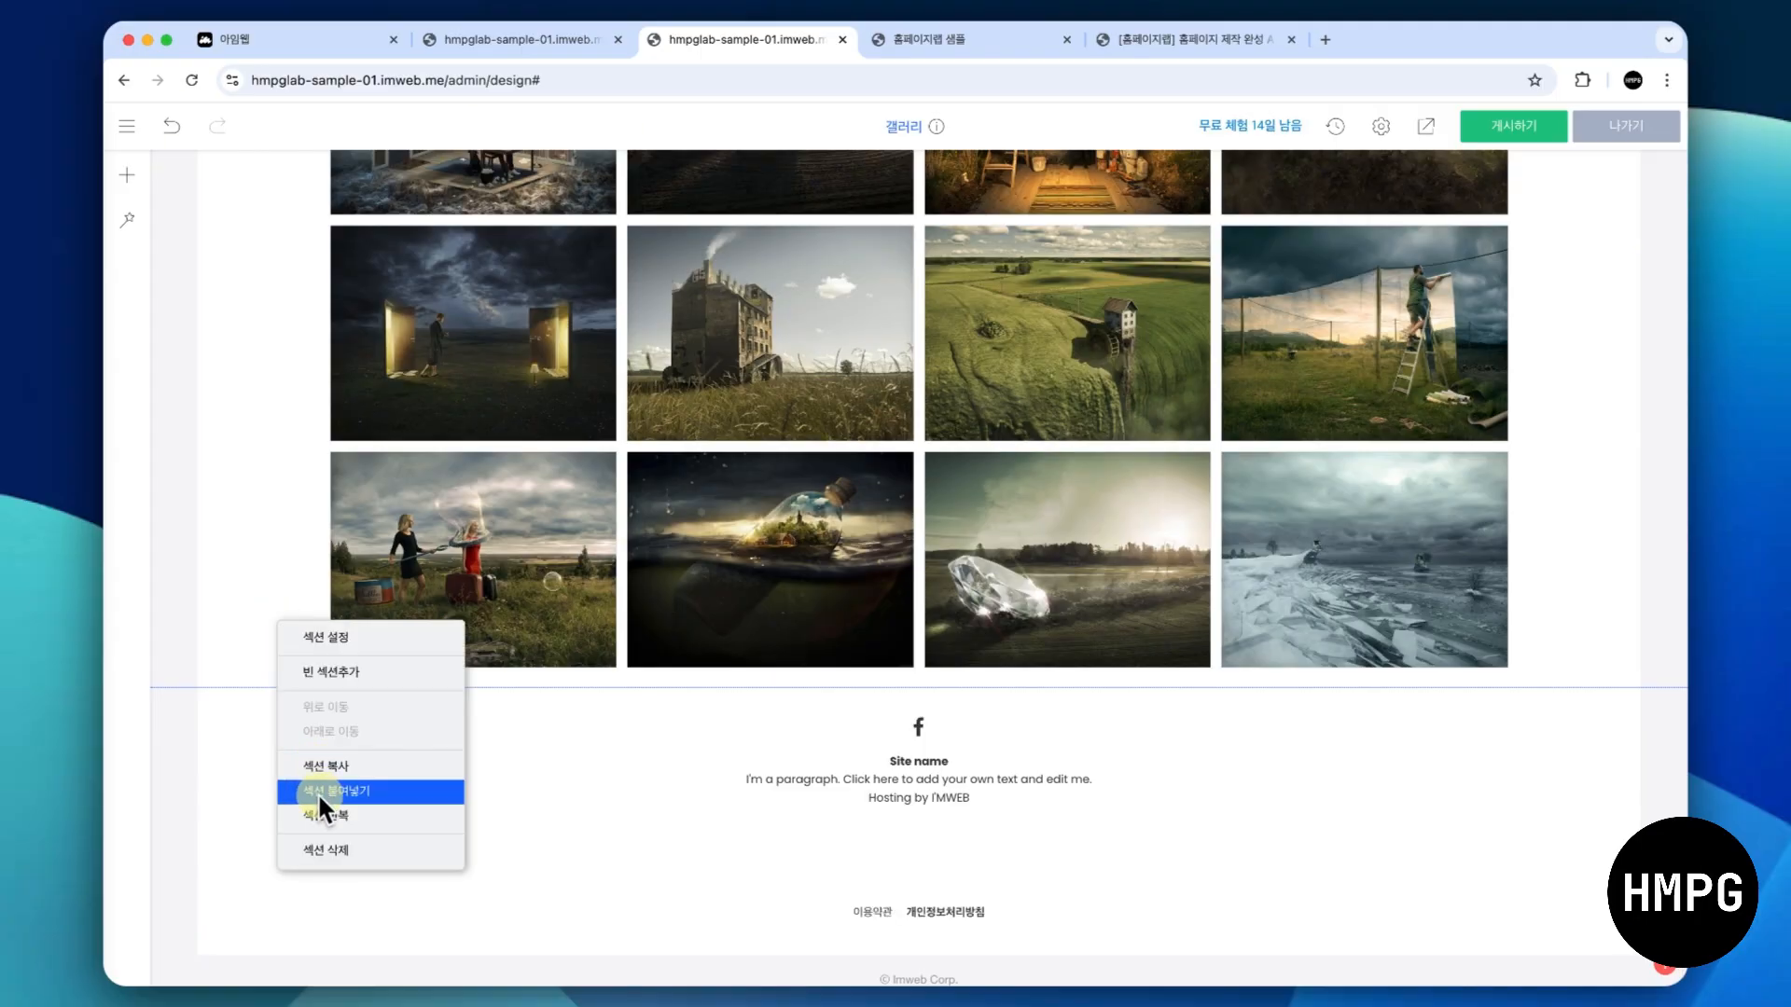
pyautogui.click(317, 791)
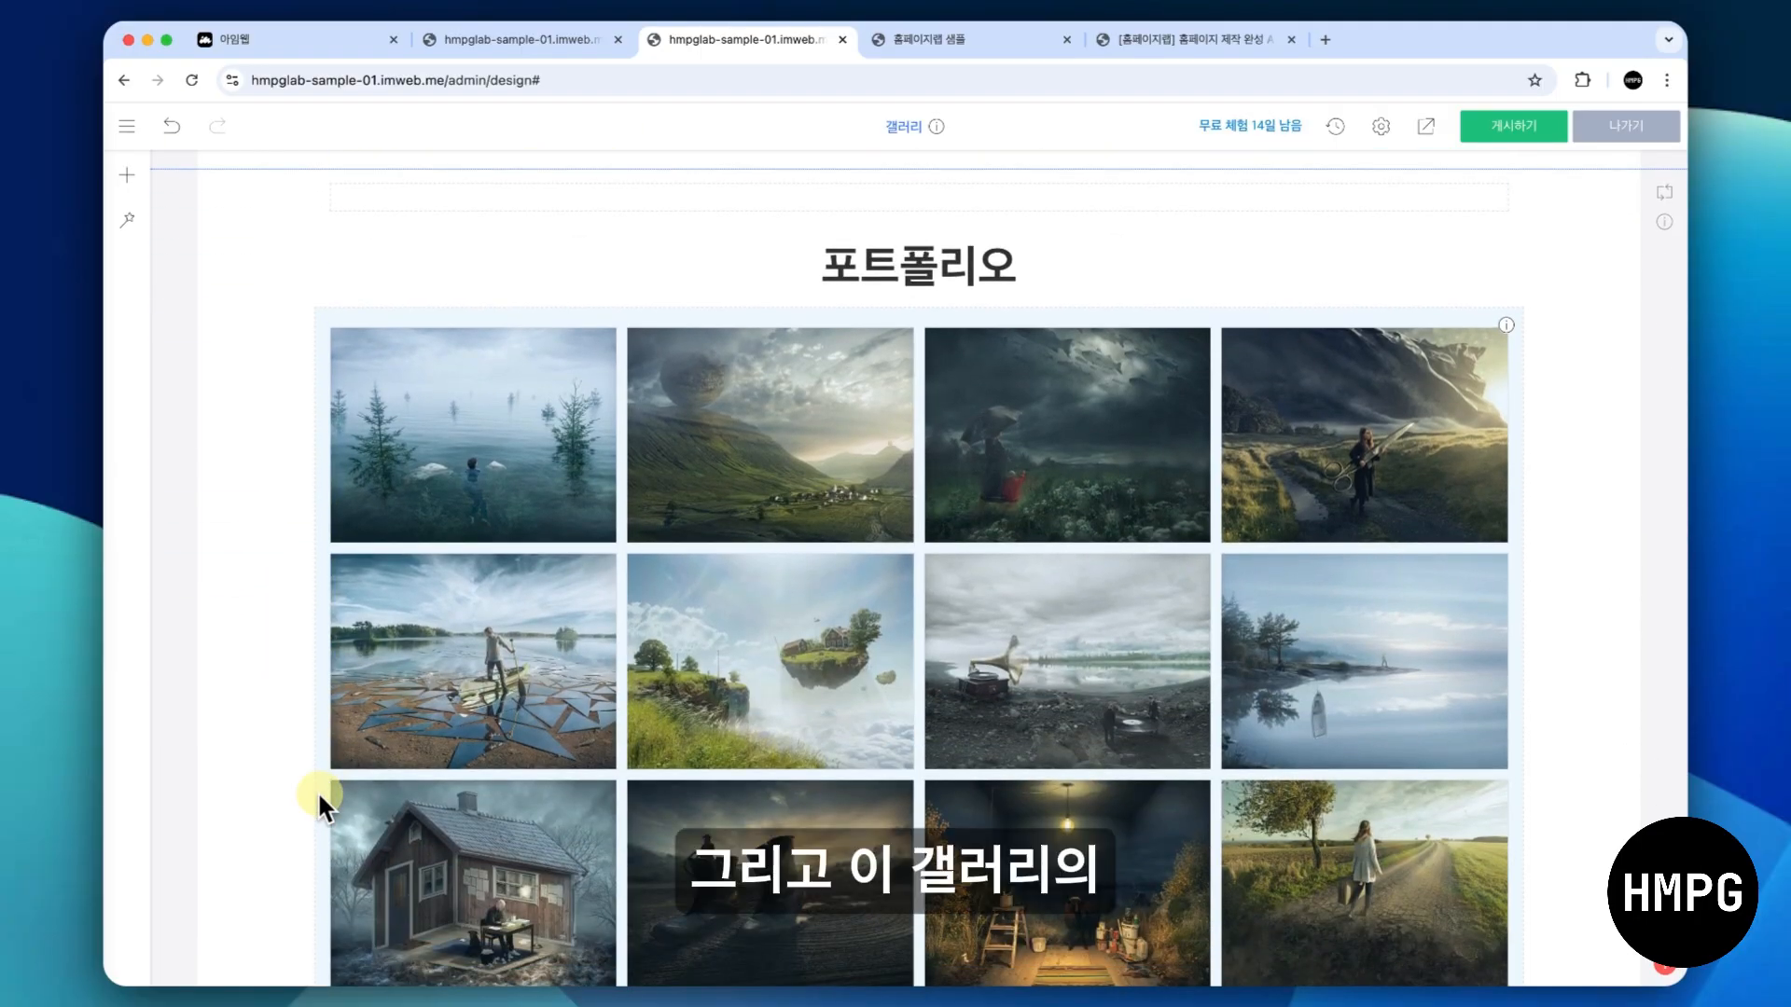
# - Change the duplicated section's heading from 포트폴리오 to 고객 후기
pyautogui.click(806, 272)
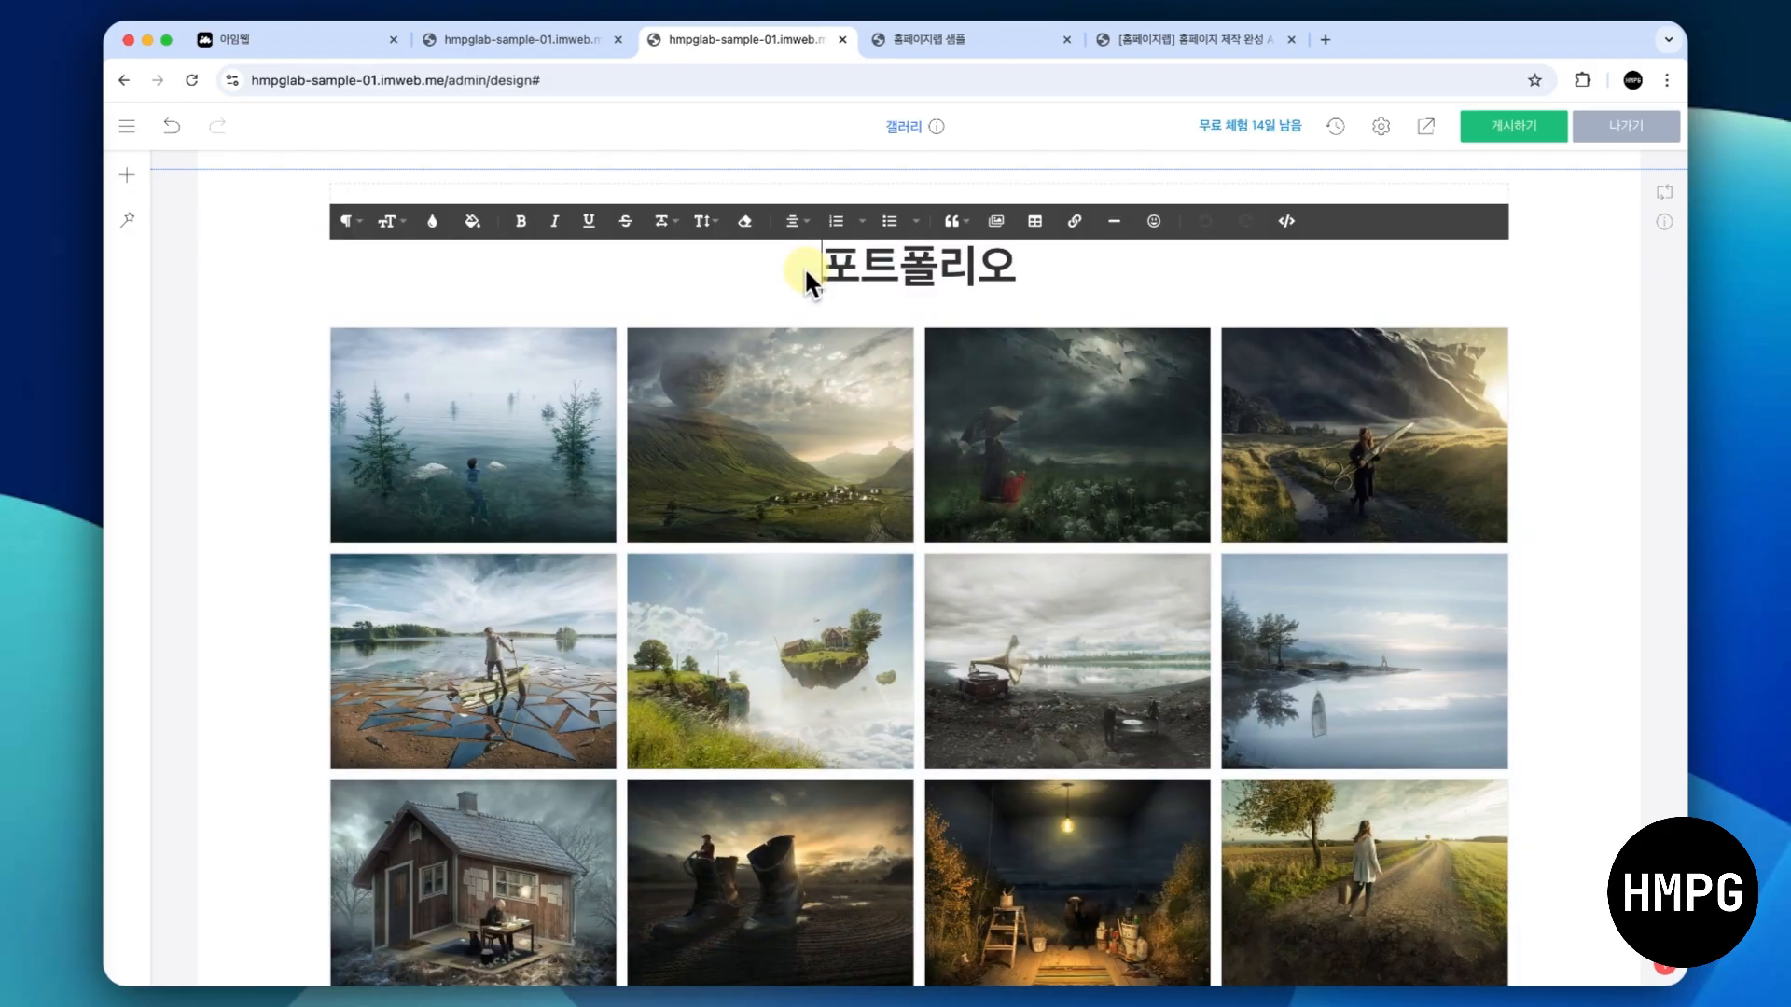
pyautogui.write('고객 후기')
pyautogui.press('Delete')
pyautogui.press('Delete')
pyautogui.press('Delete')
pyautogui.press('Delete')
pyautogui.press('Delete')
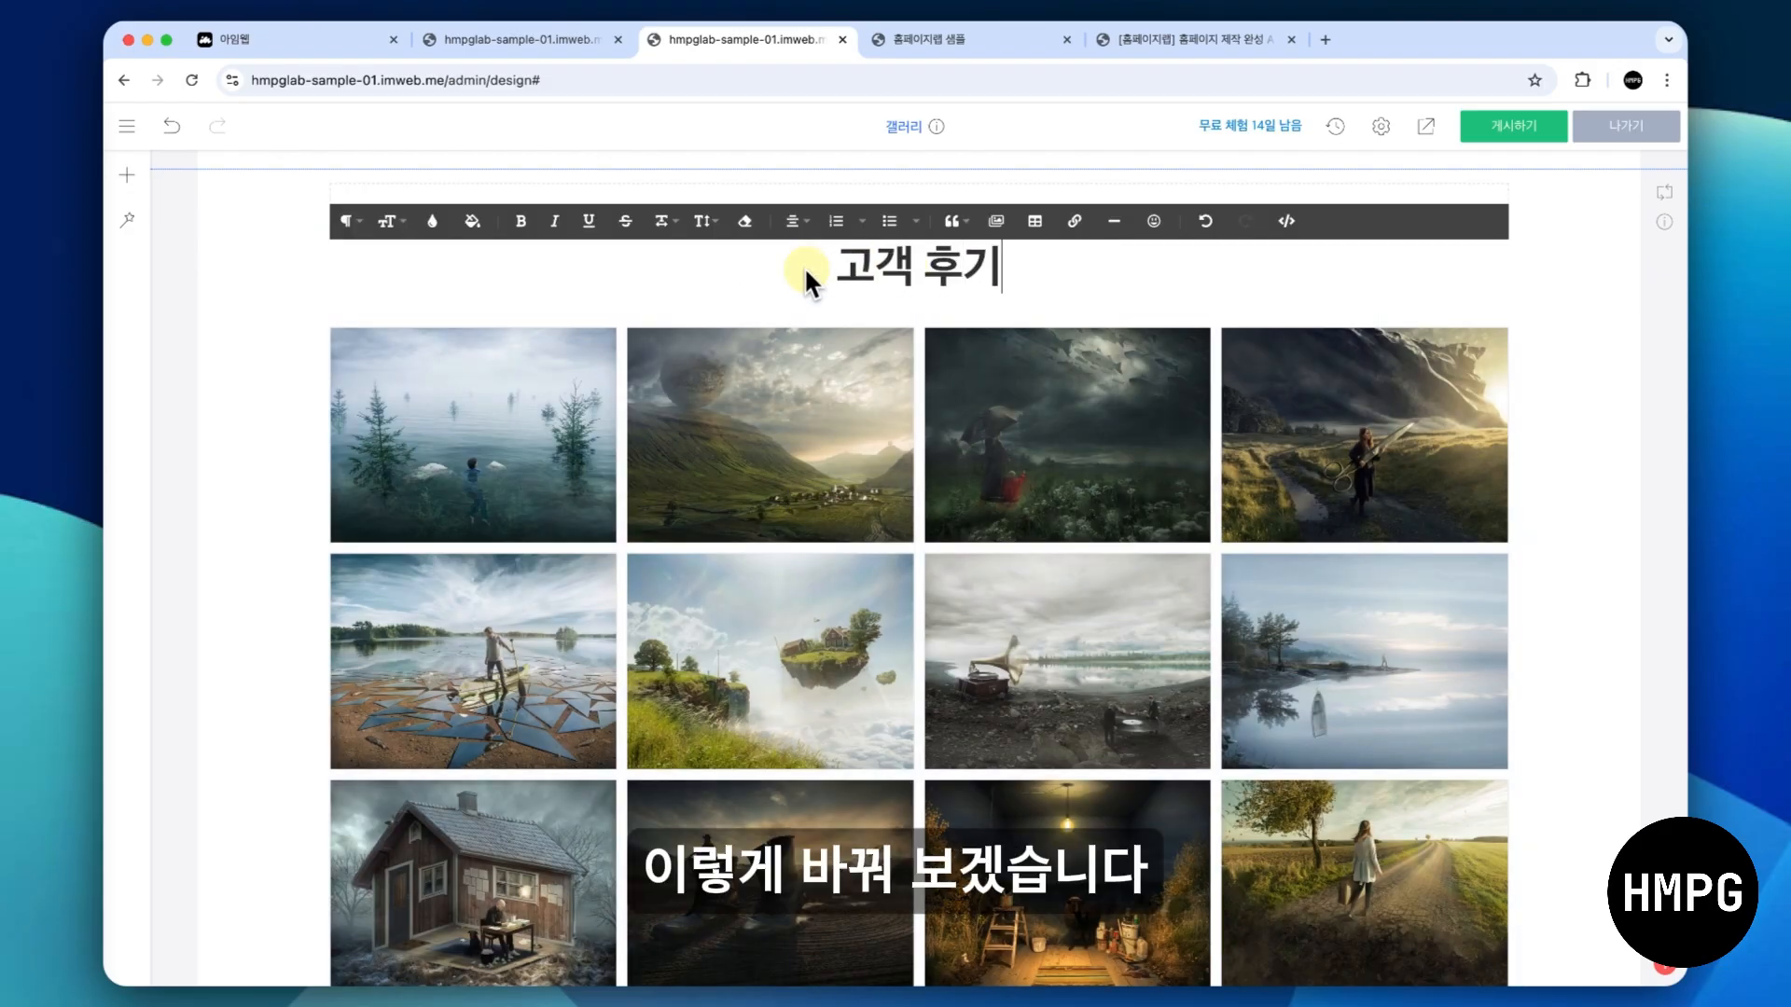
pyautogui.click(225, 399)
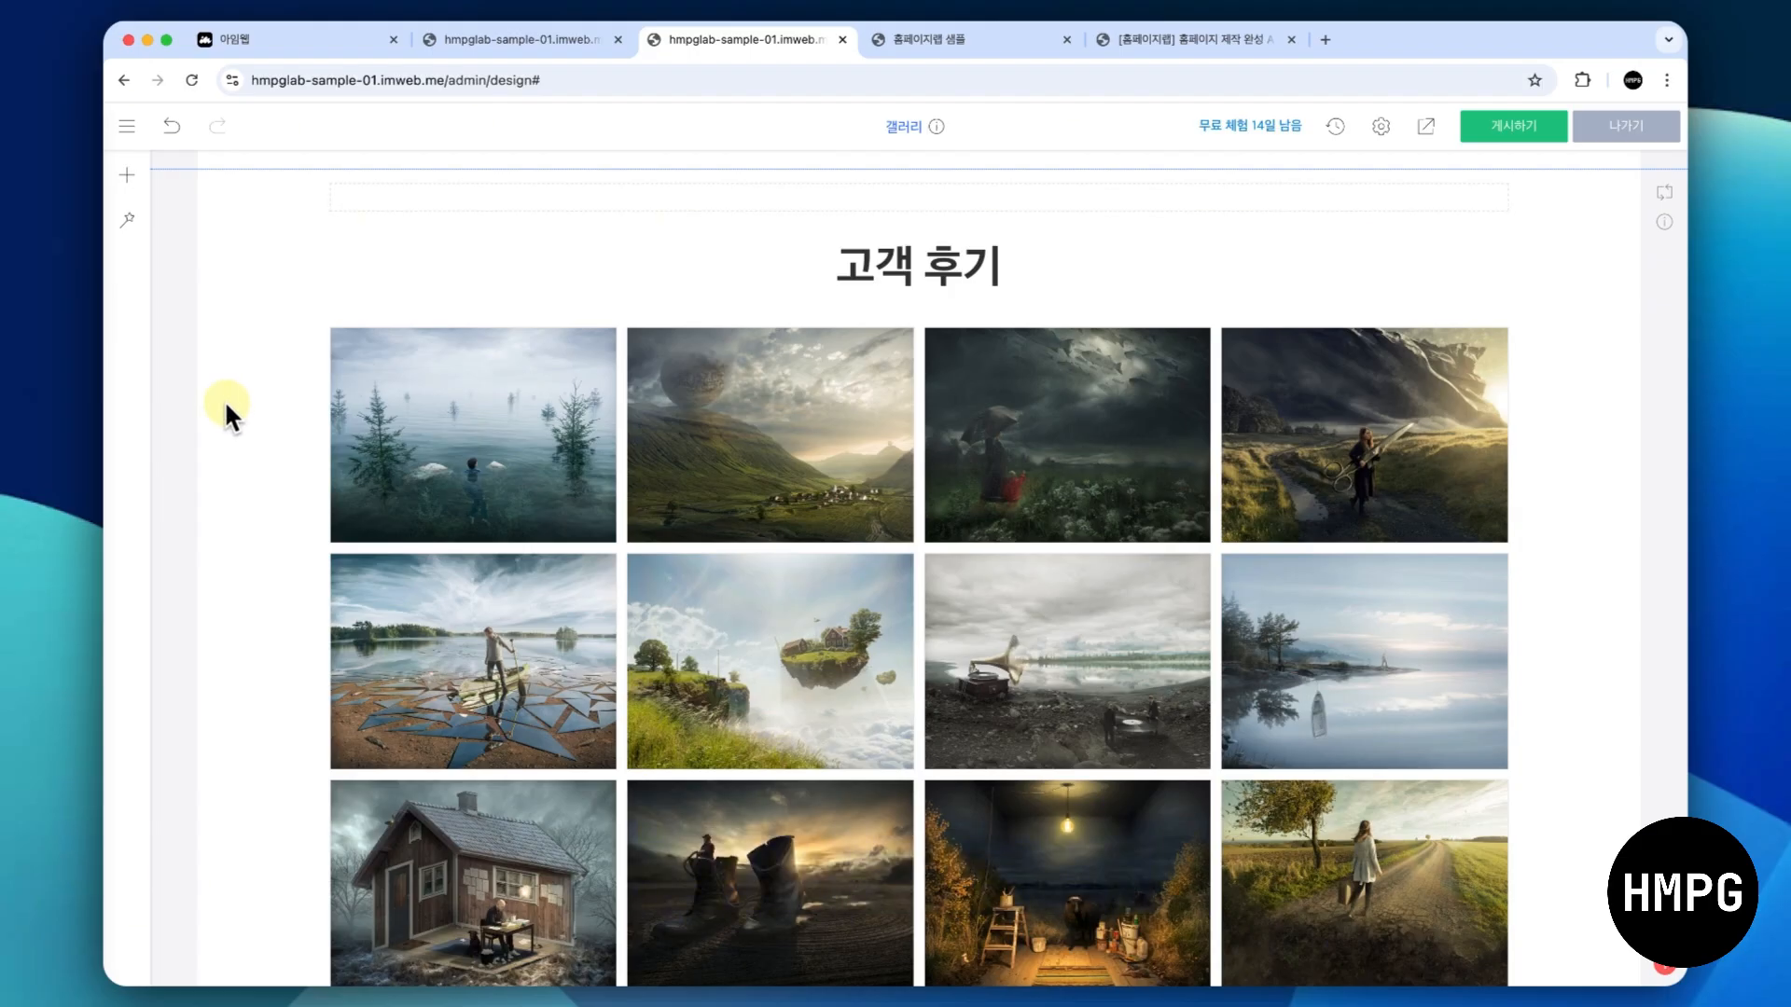
# - Open the duplicated gallery's settings and rename the gallery 고객 후기
pyautogui.click(703, 386)
pyautogui.click(753, 401)
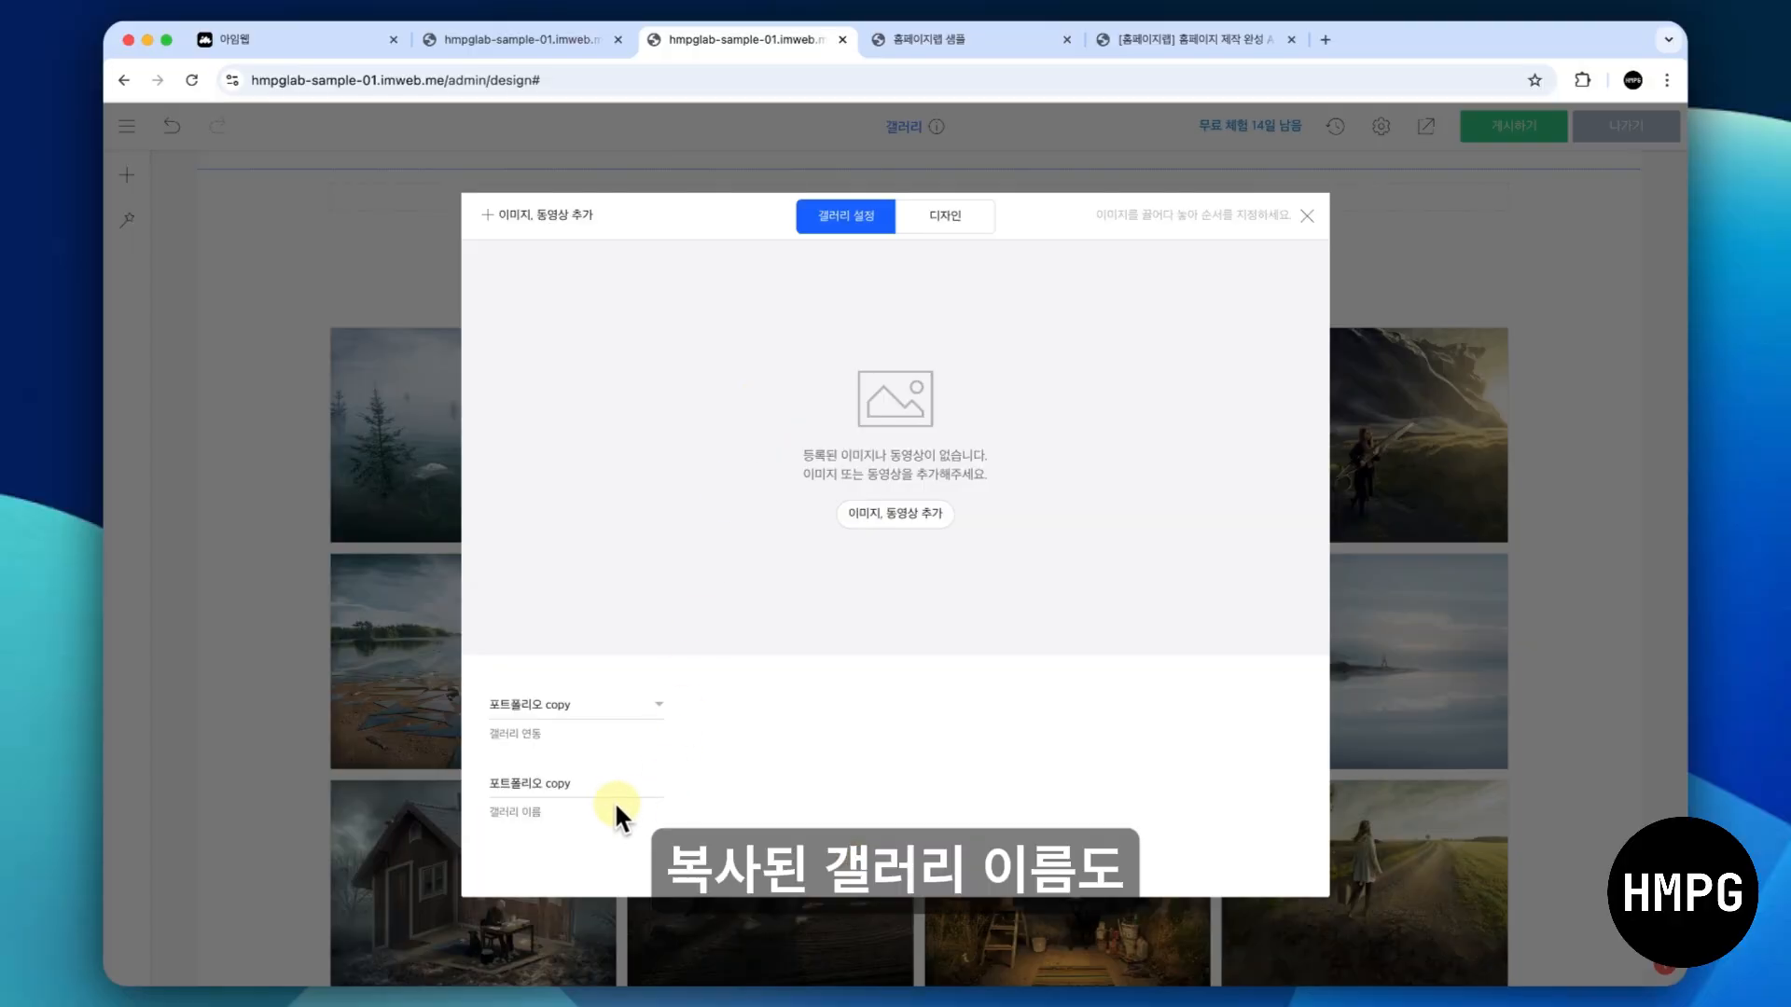
pyautogui.tripleClick(612, 789)
pyautogui.write('고객 후기')
pyautogui.click(900, 710)
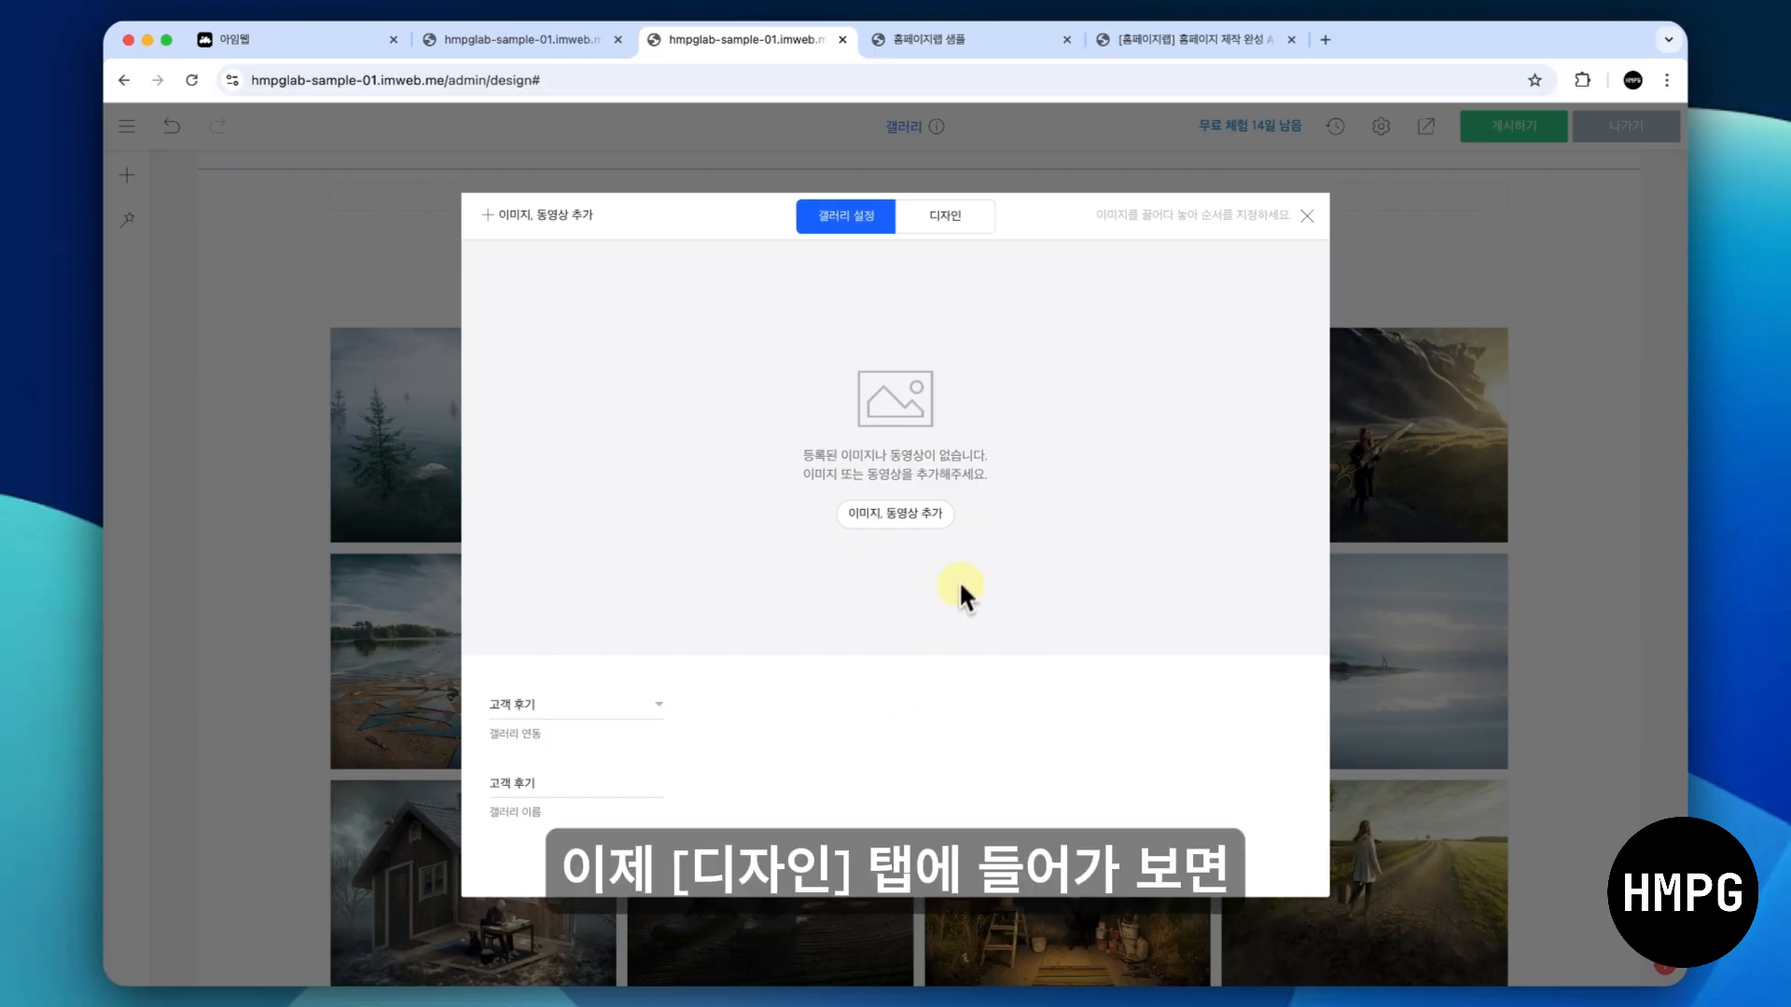
# - Change the 고객 후기 gallery's design to the 슬라이드 갤러리 with two captioned image cards, and view it on the page
pyautogui.click(944, 217)
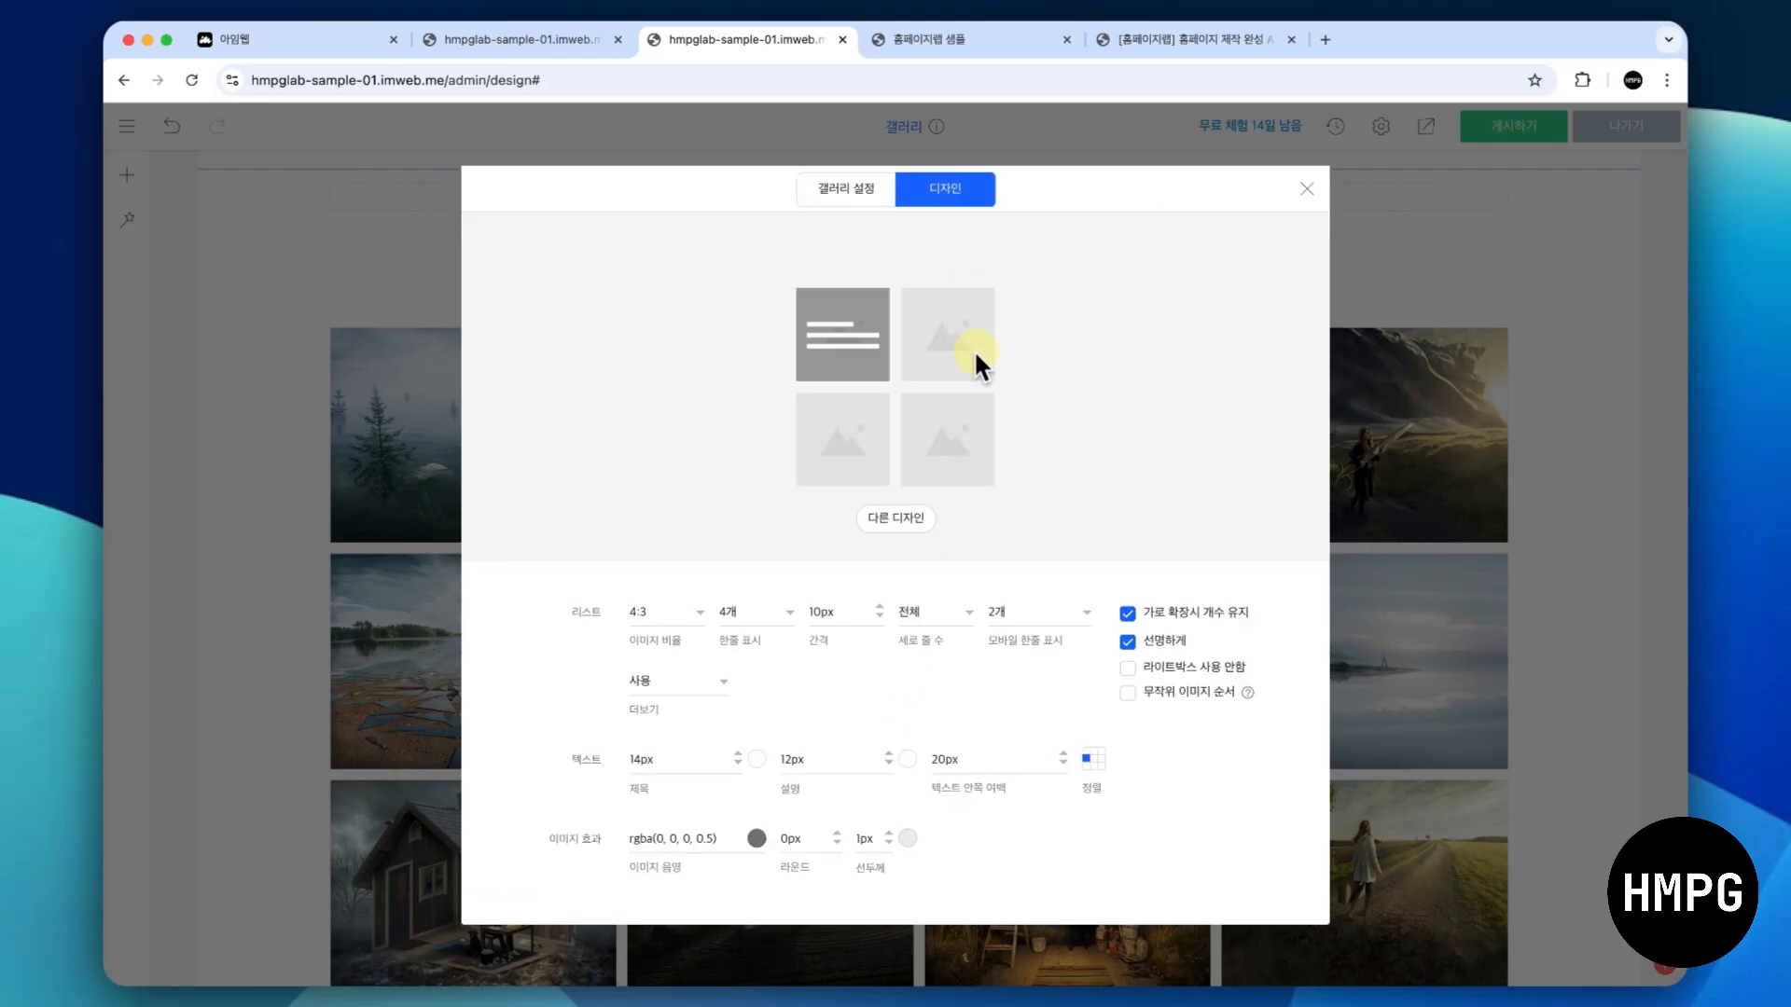
pyautogui.click(897, 514)
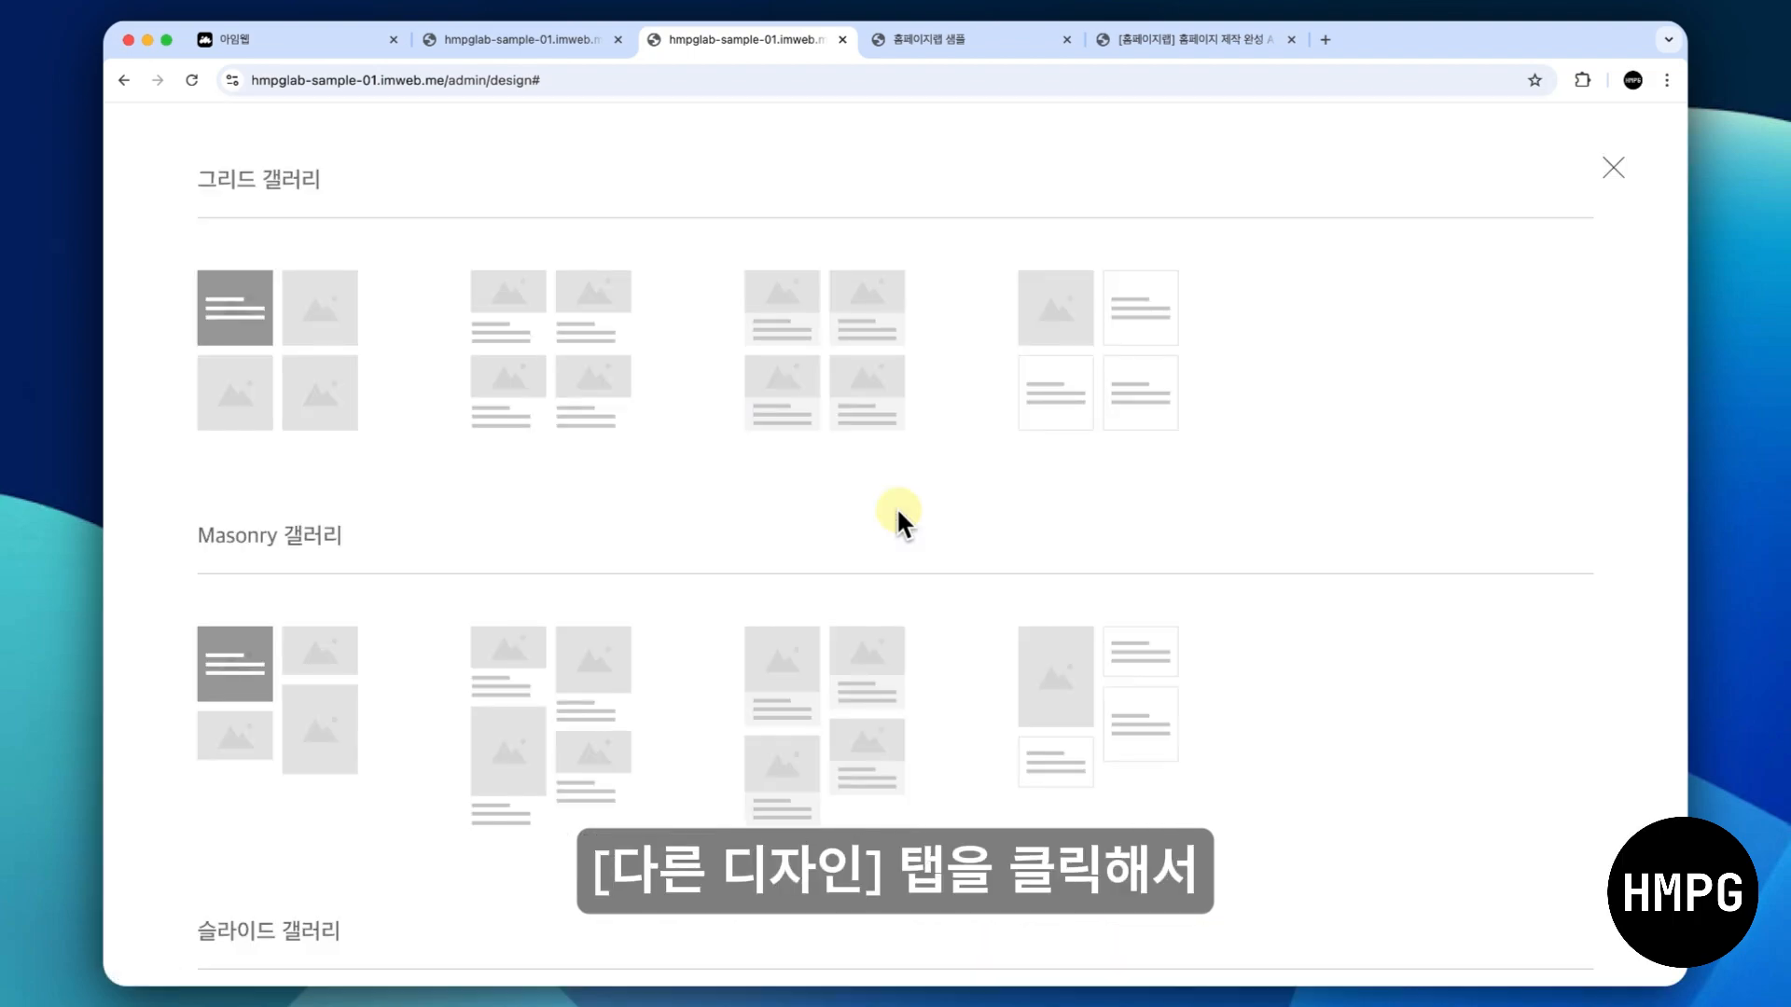
pyautogui.scroll(-2, 898, 515)
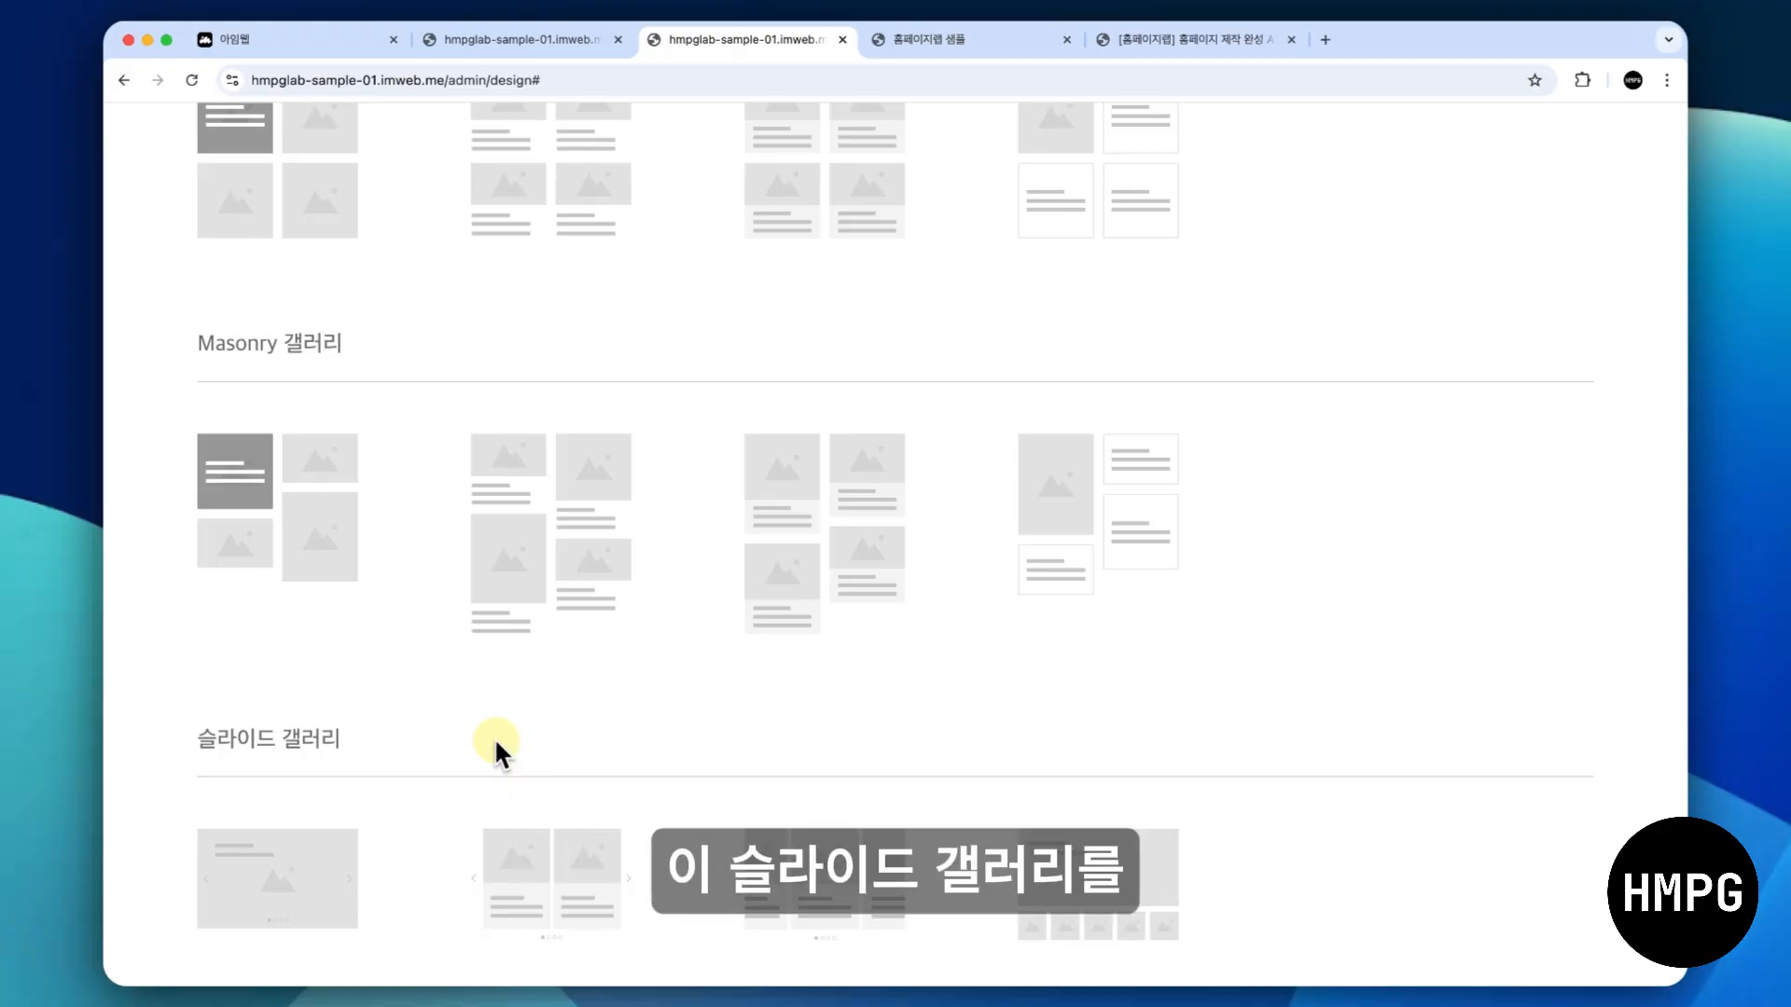
pyautogui.click(546, 864)
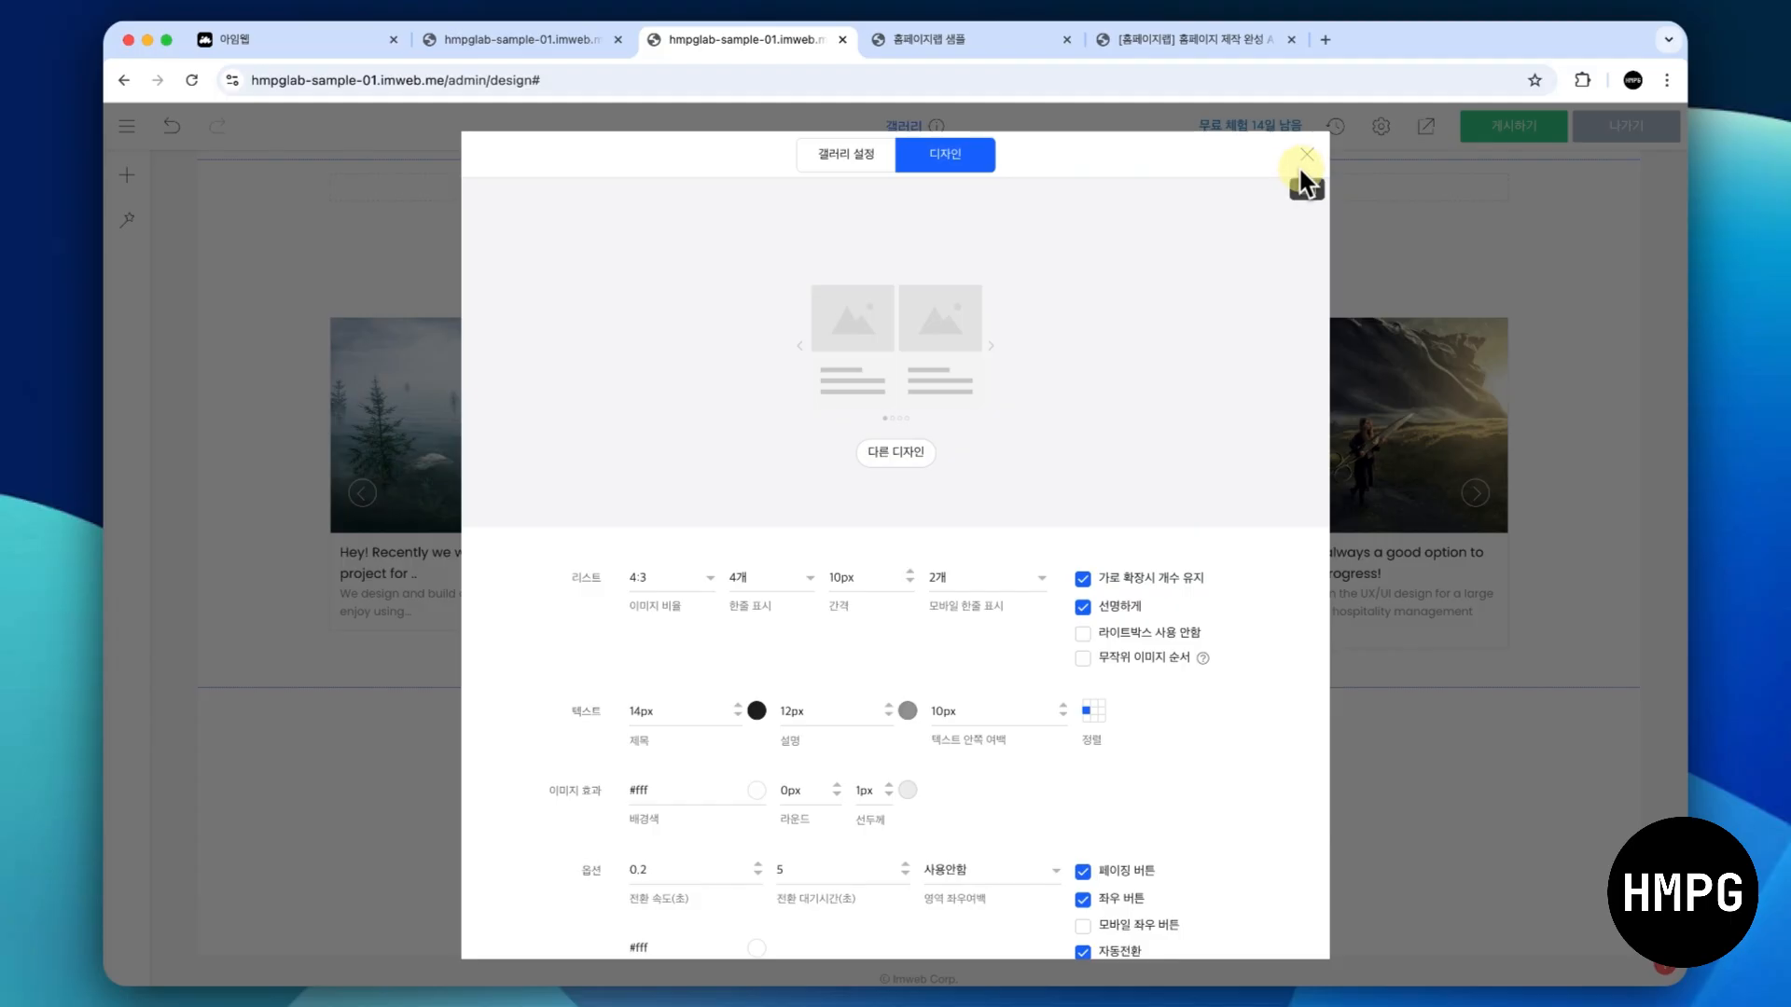
pyautogui.click(1302, 162)
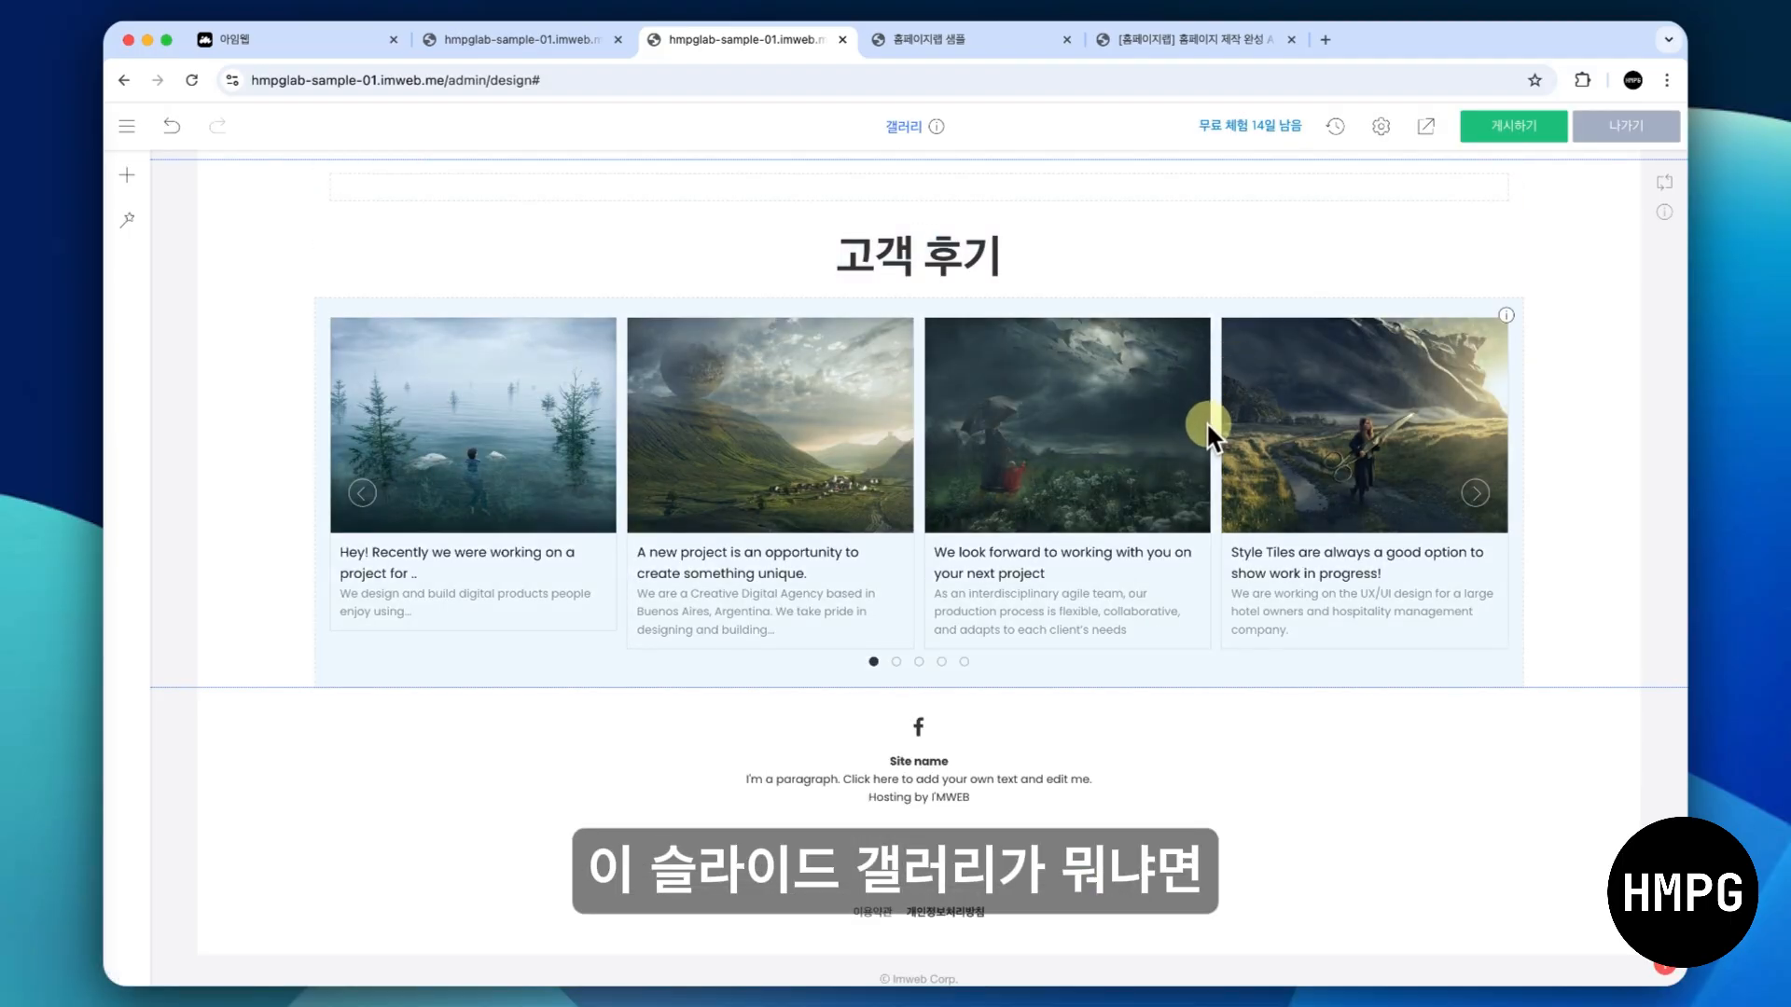
pyautogui.scroll(1, 1208, 425)
pyautogui.scroll(-1, 1208, 424)
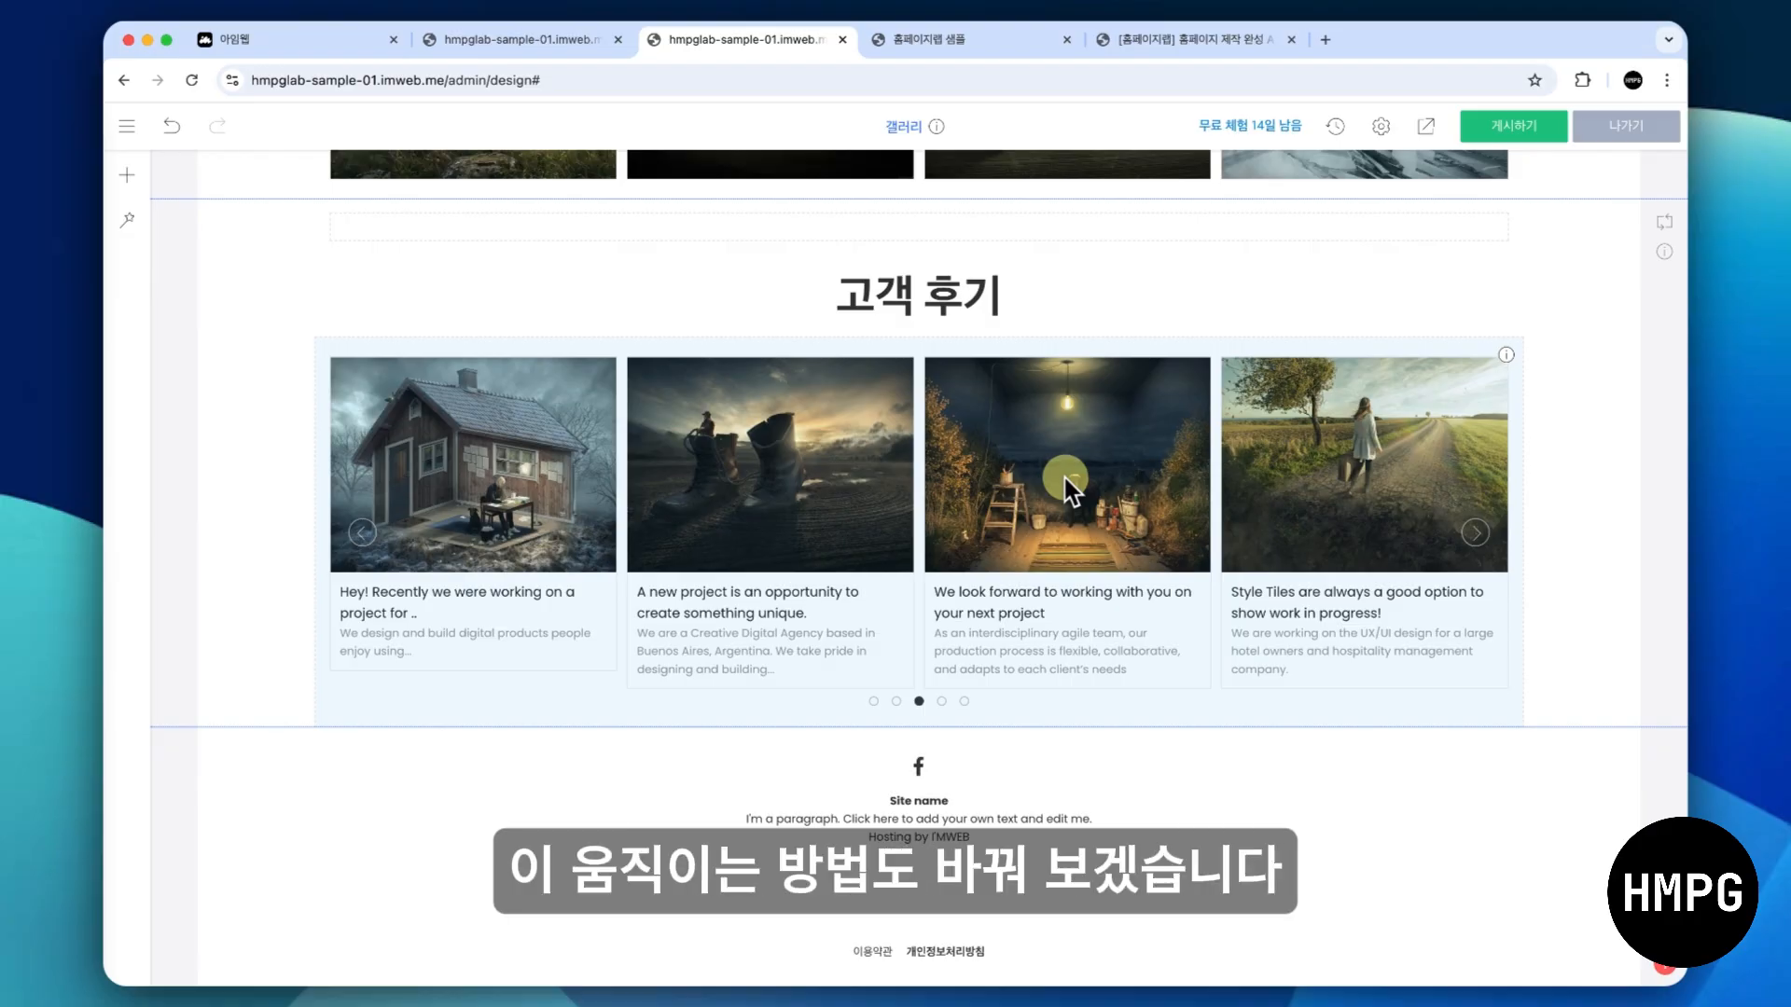
# - Enable 한 개씩 슬라이드 전환 in the 고객 후기 gallery's design settings and close the settings
pyautogui.rightClick(960, 479)
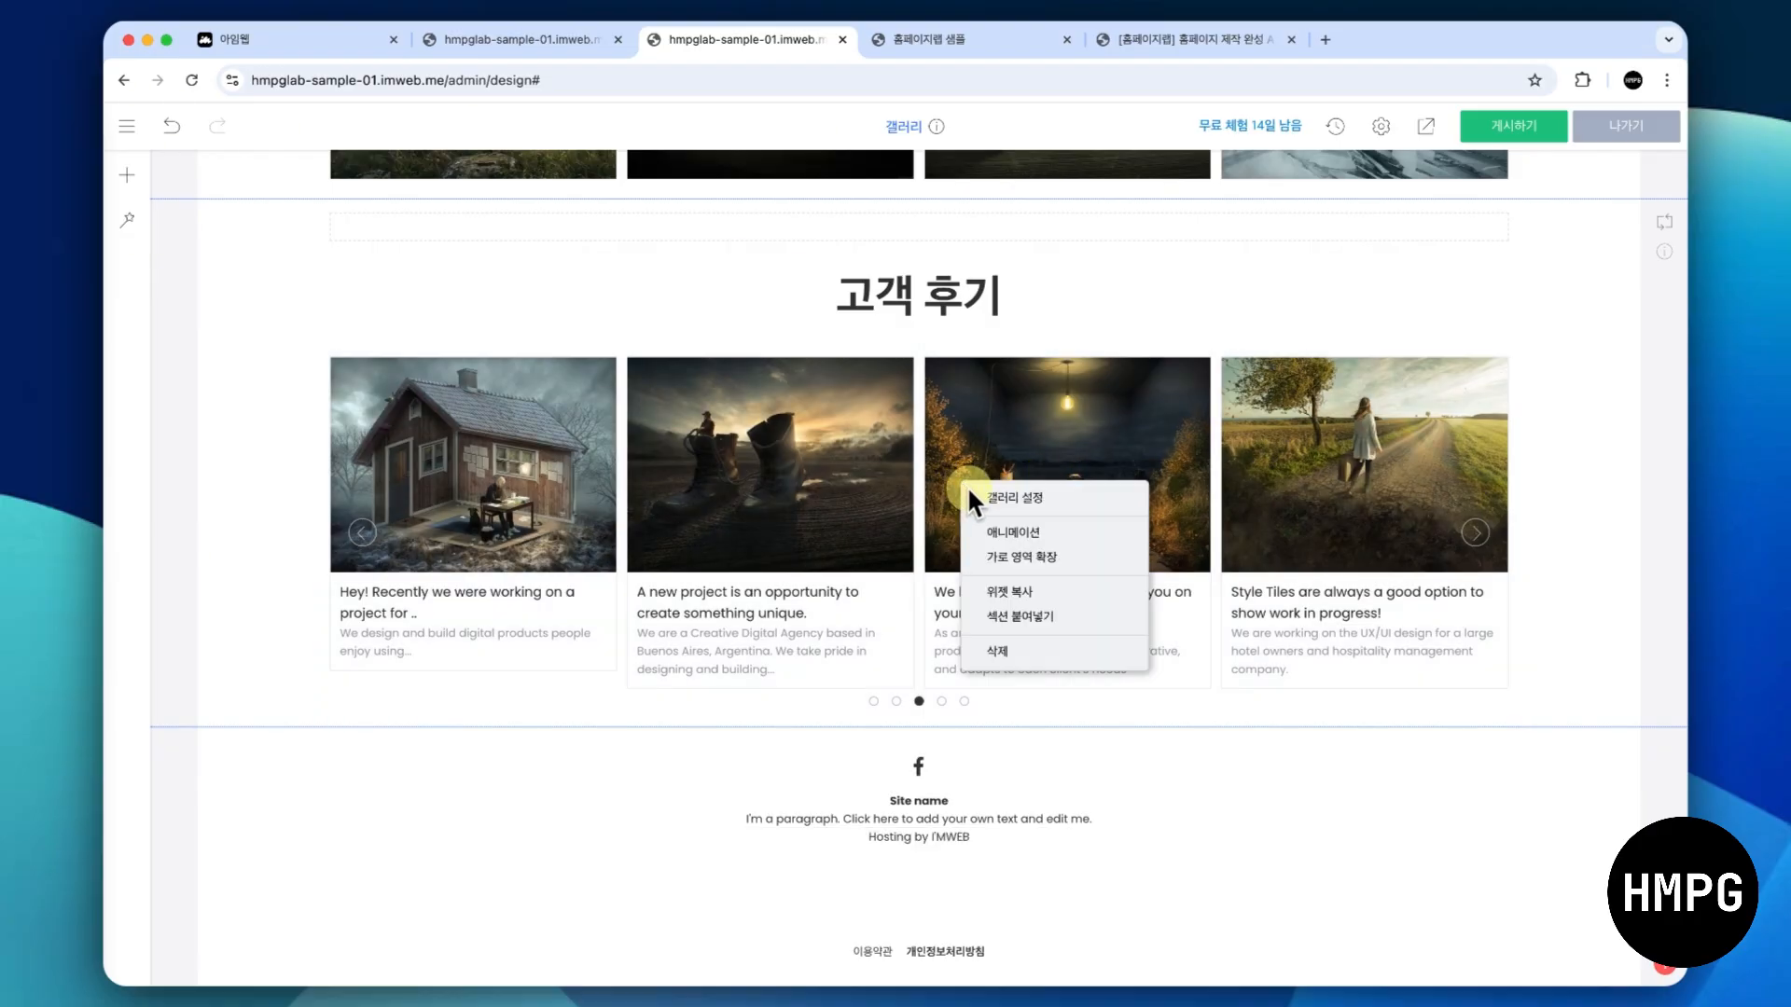
pyautogui.click(974, 494)
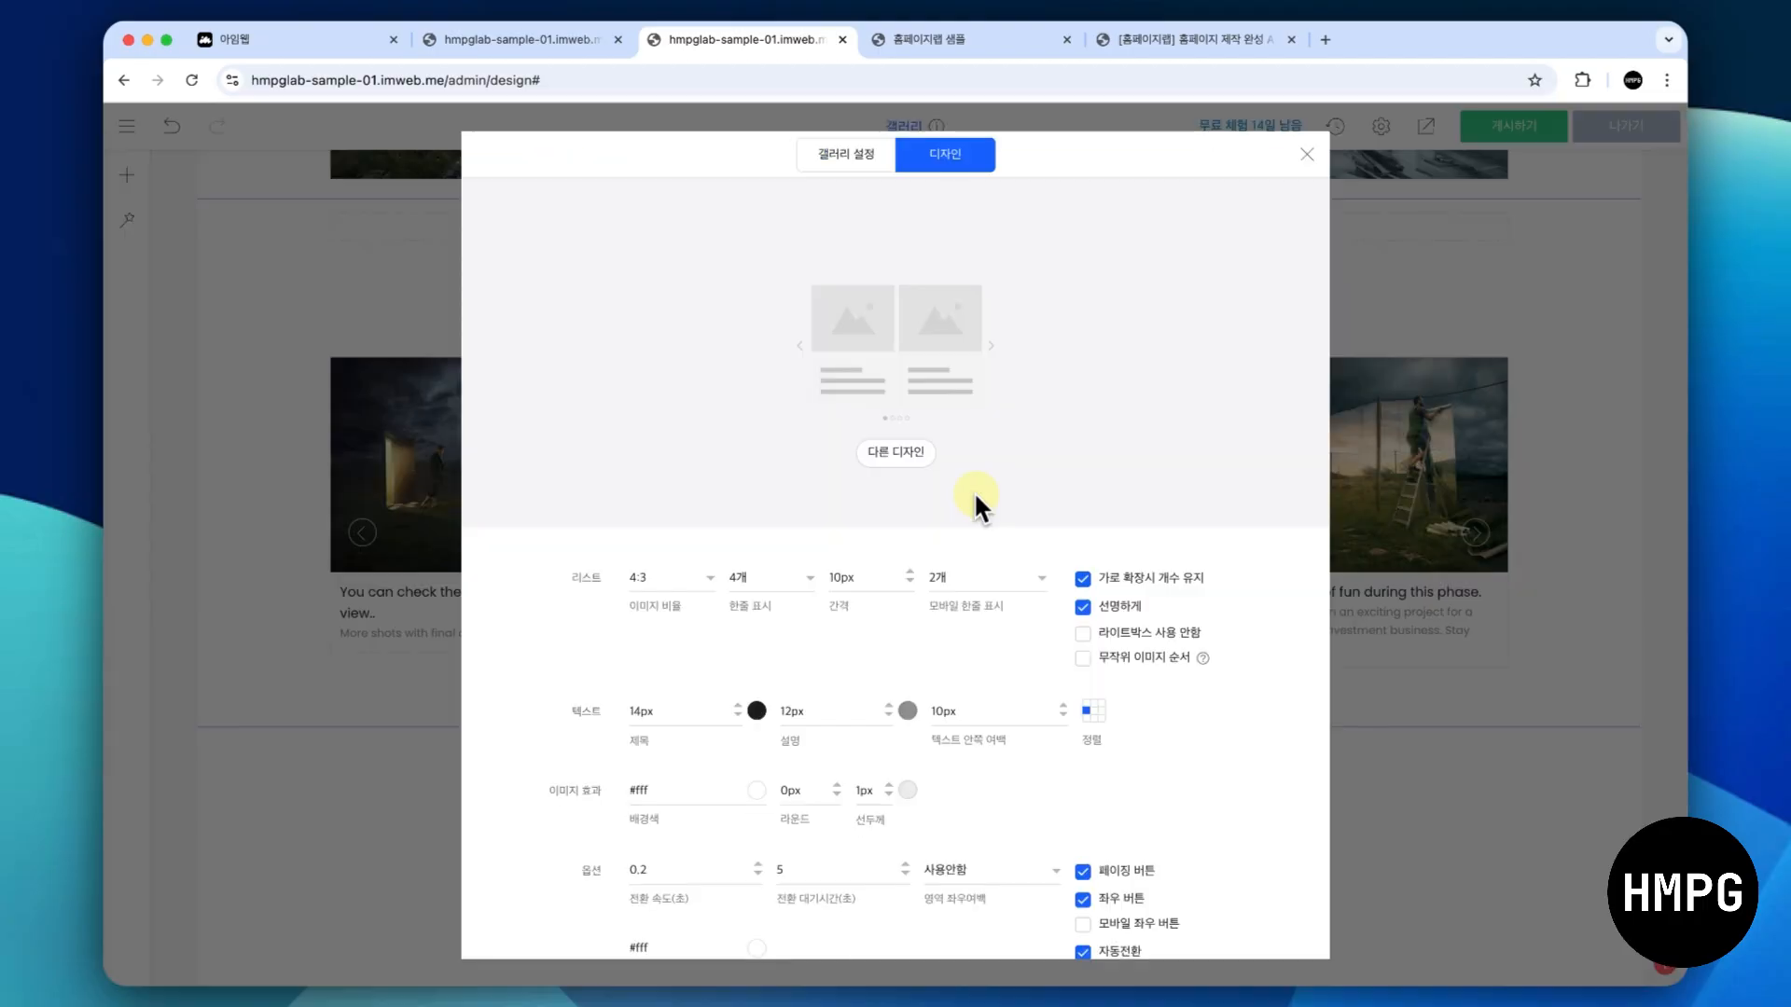
pyautogui.scroll(-2, 961, 545)
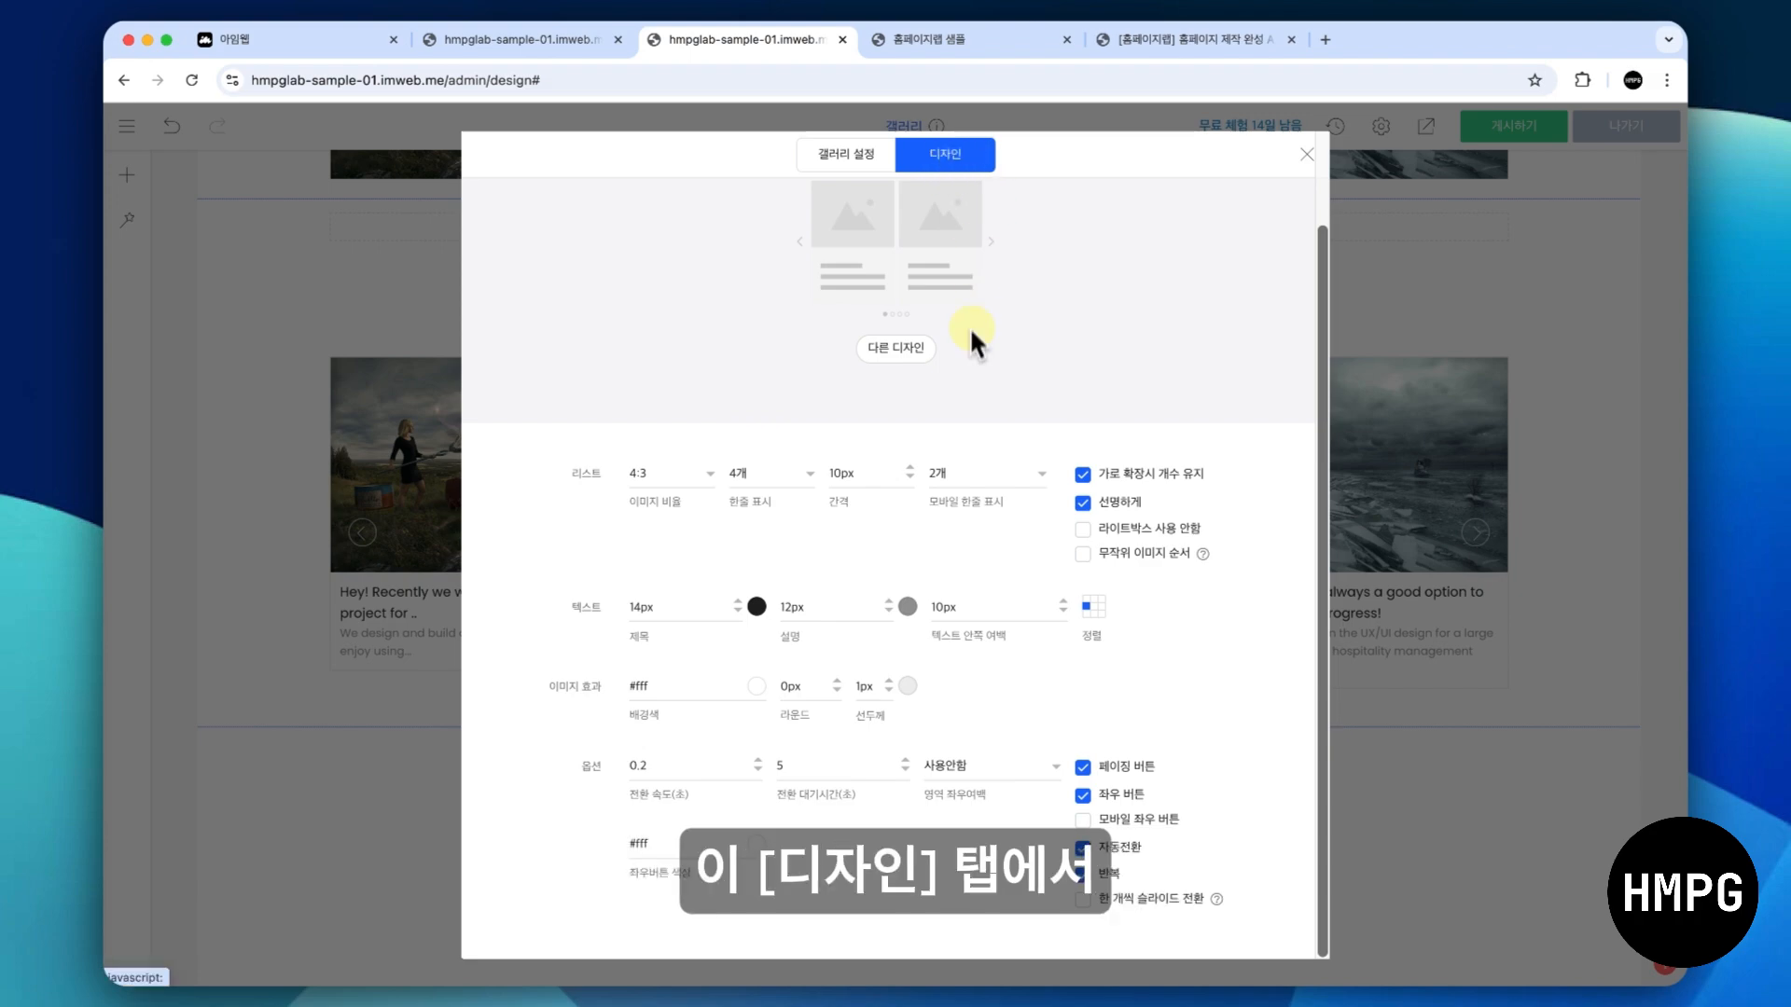
pyautogui.click(1149, 901)
pyautogui.click(1387, 388)
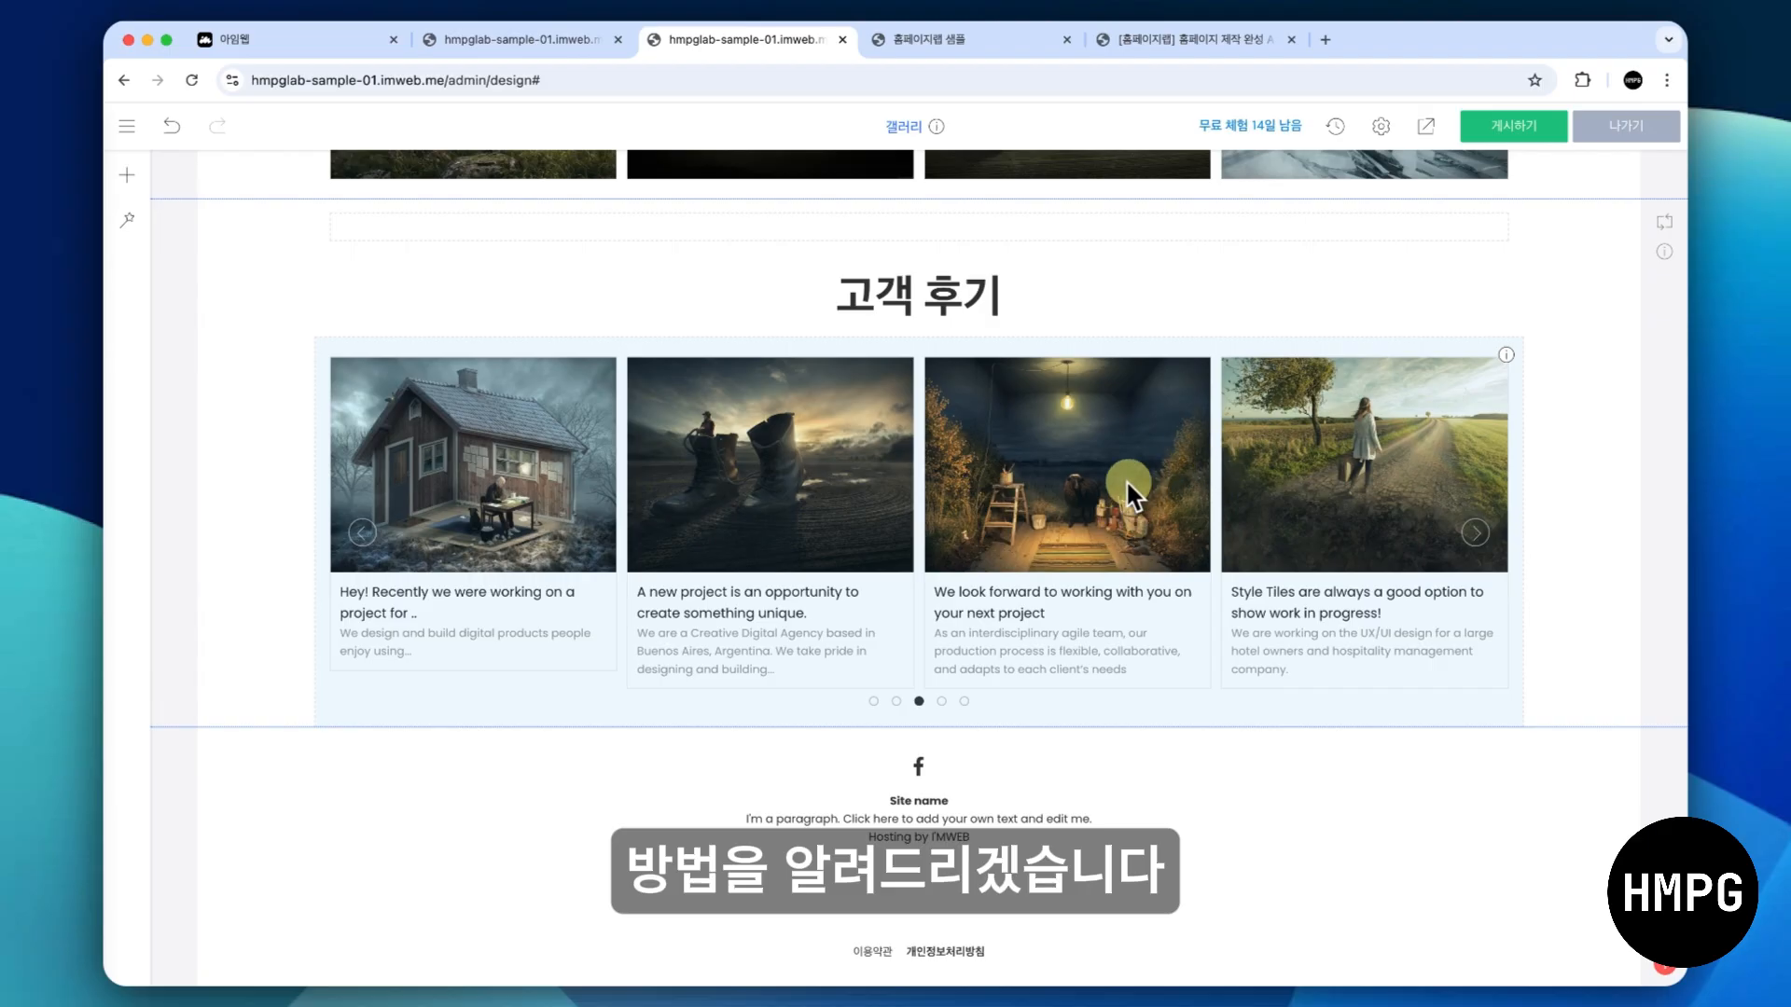
# - In the 고객 후기 gallery's design settings, disable 한 개씩 슬라이드 전환, and set 전환 대기시간 to 0 and 전환 속도 to 5 seconds
pyautogui.rightClick(1091, 490)
pyautogui.click(1133, 510)
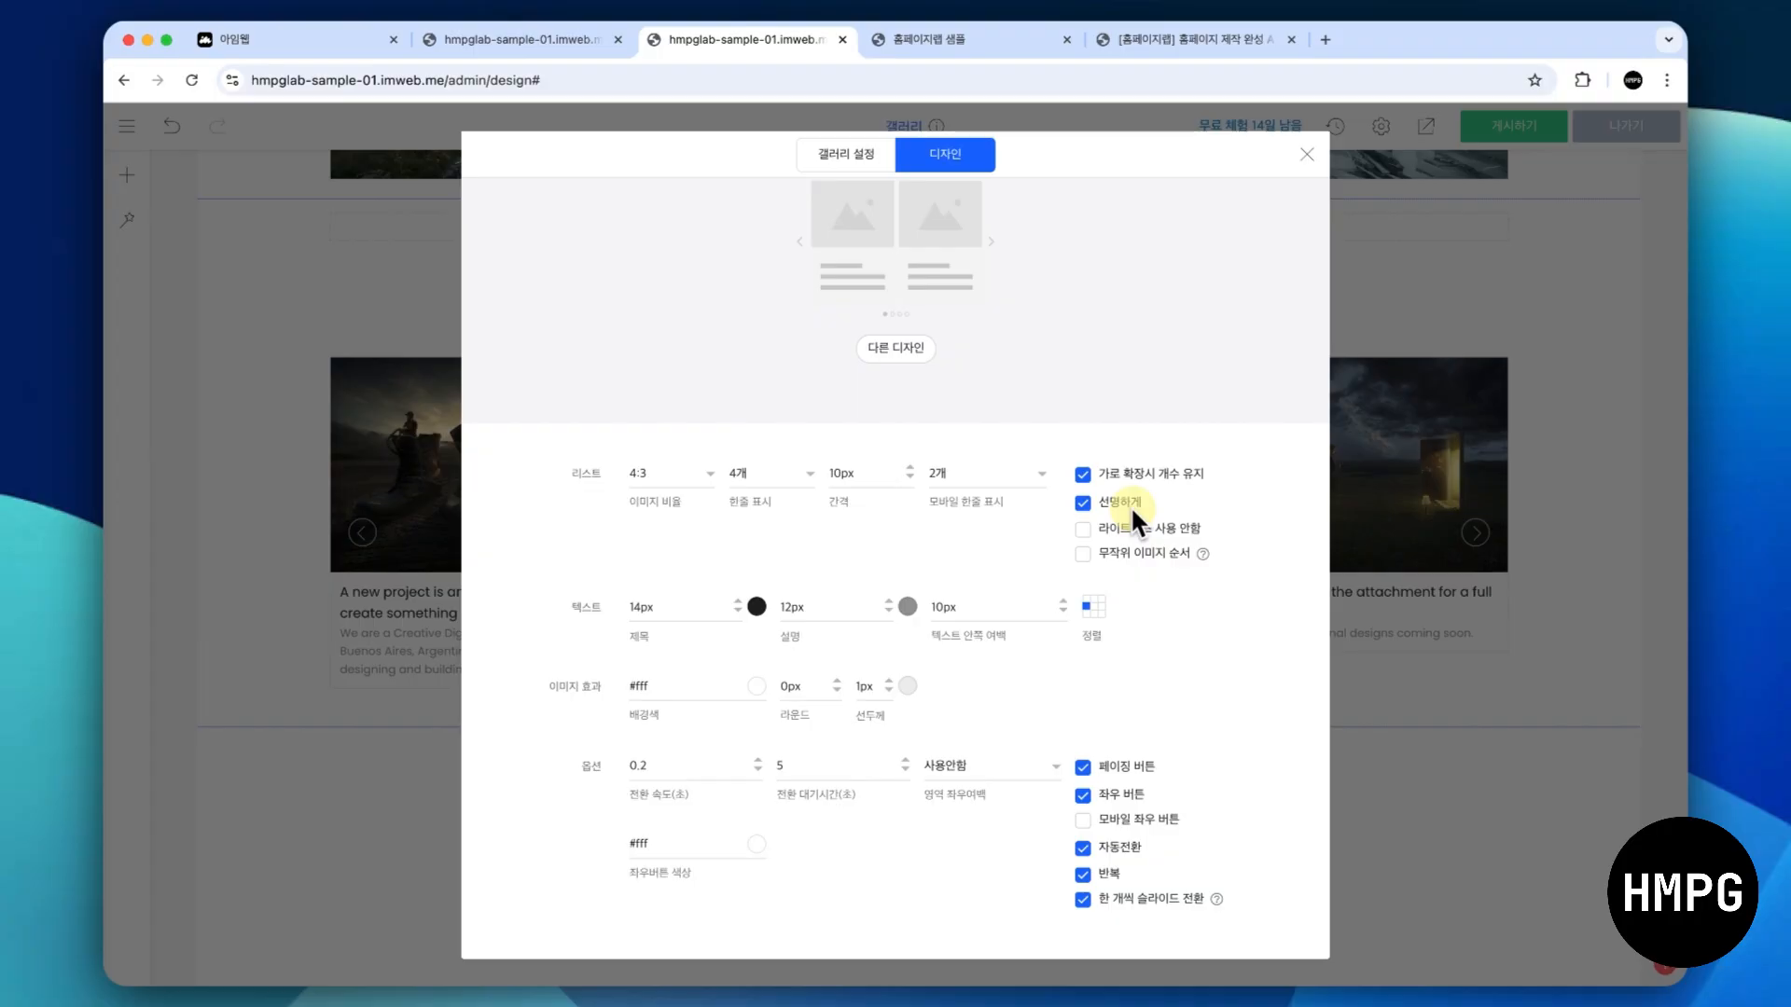
pyautogui.click(1129, 903)
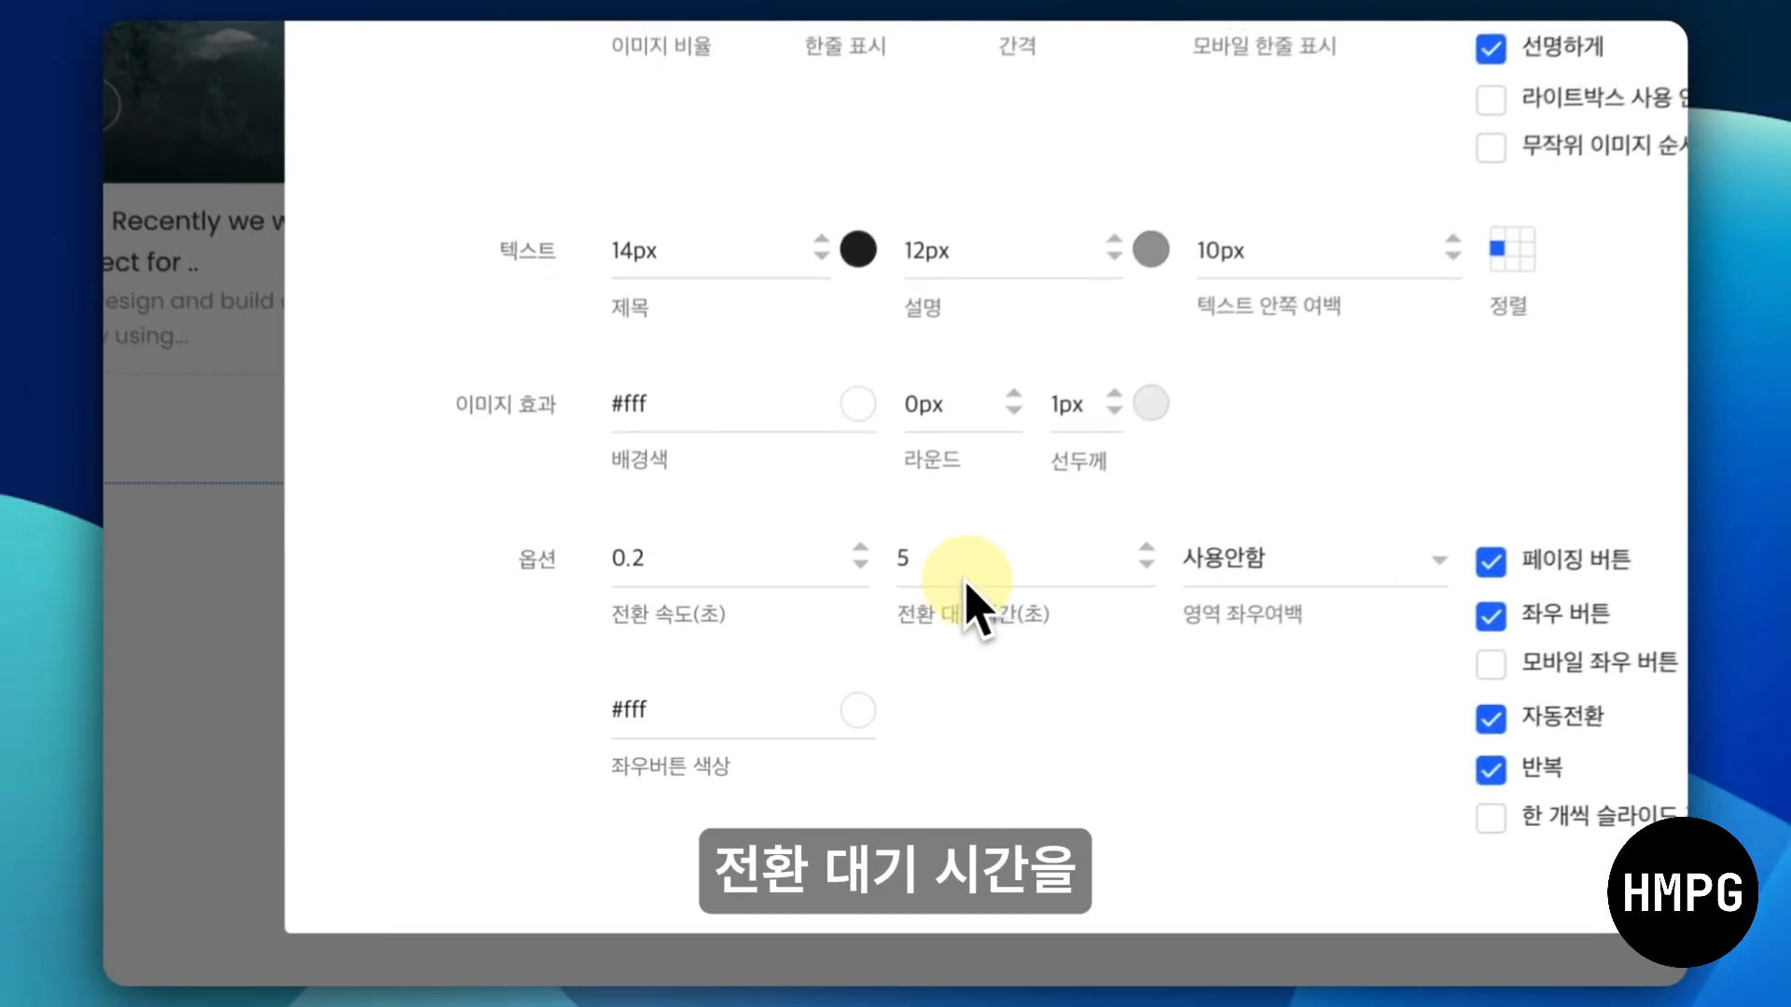
pyautogui.doubleClick(878, 684)
pyautogui.write('0')
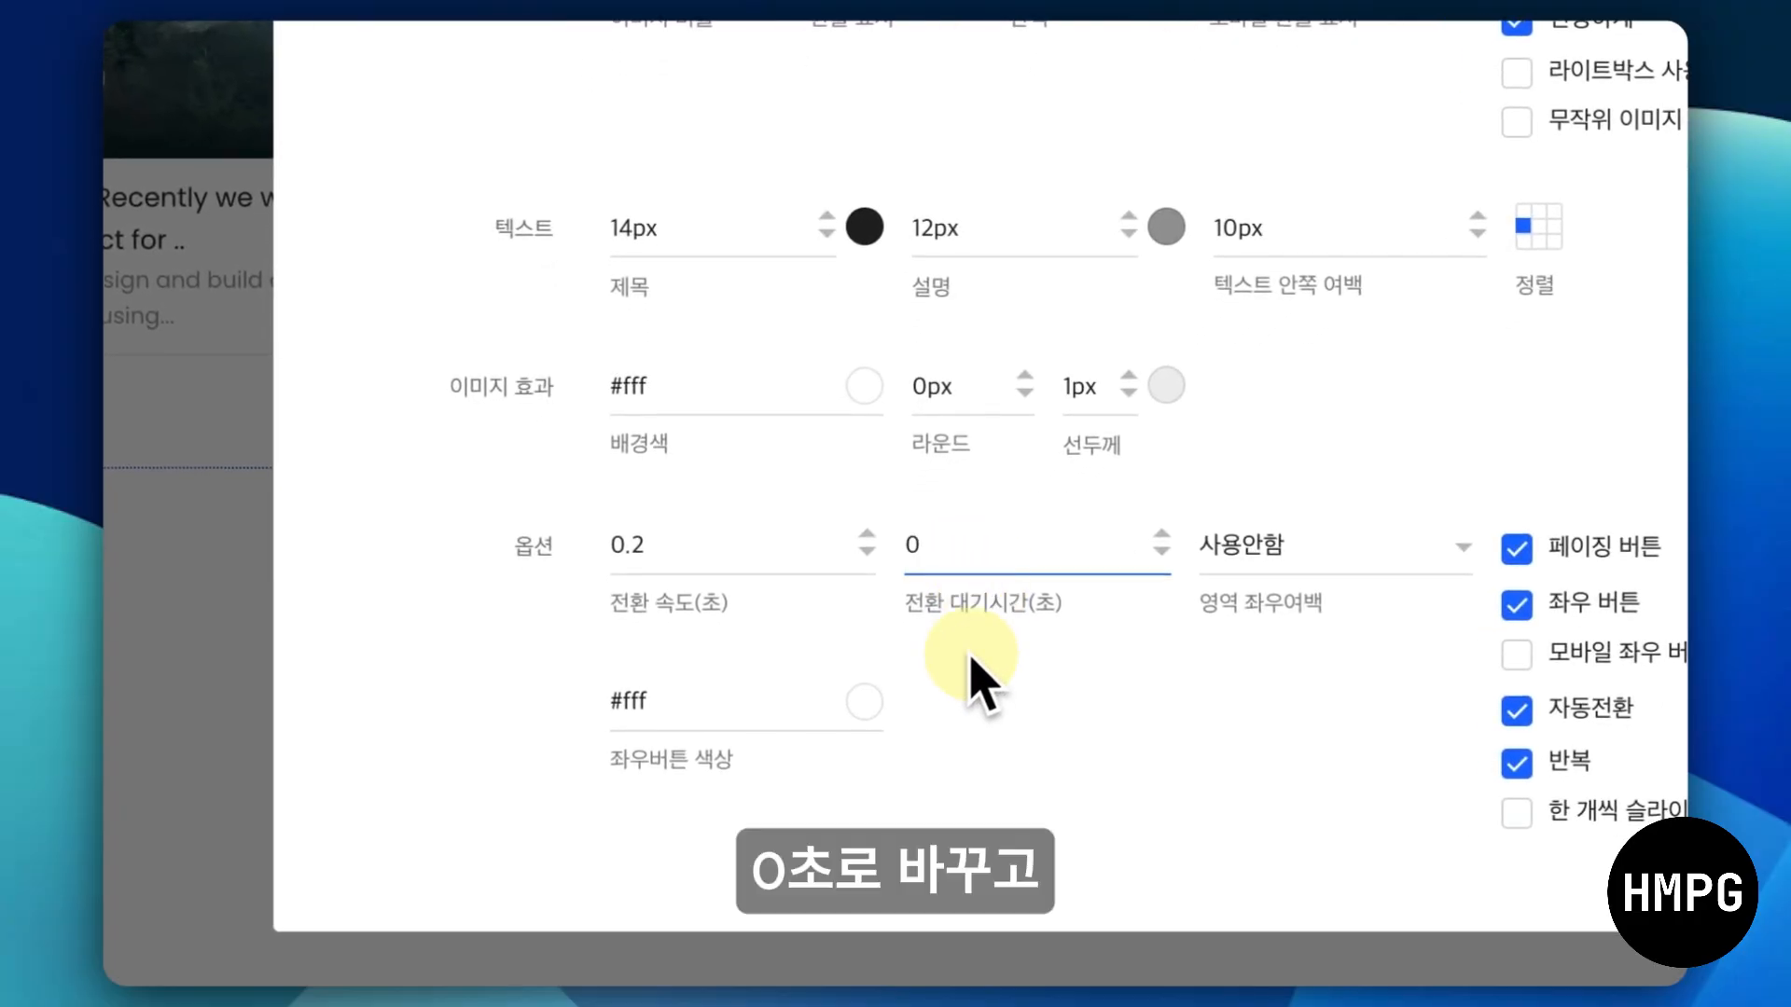
pyautogui.click(688, 549)
pyautogui.doubleClick(686, 540)
pyautogui.write('5')
pyautogui.click(1122, 690)
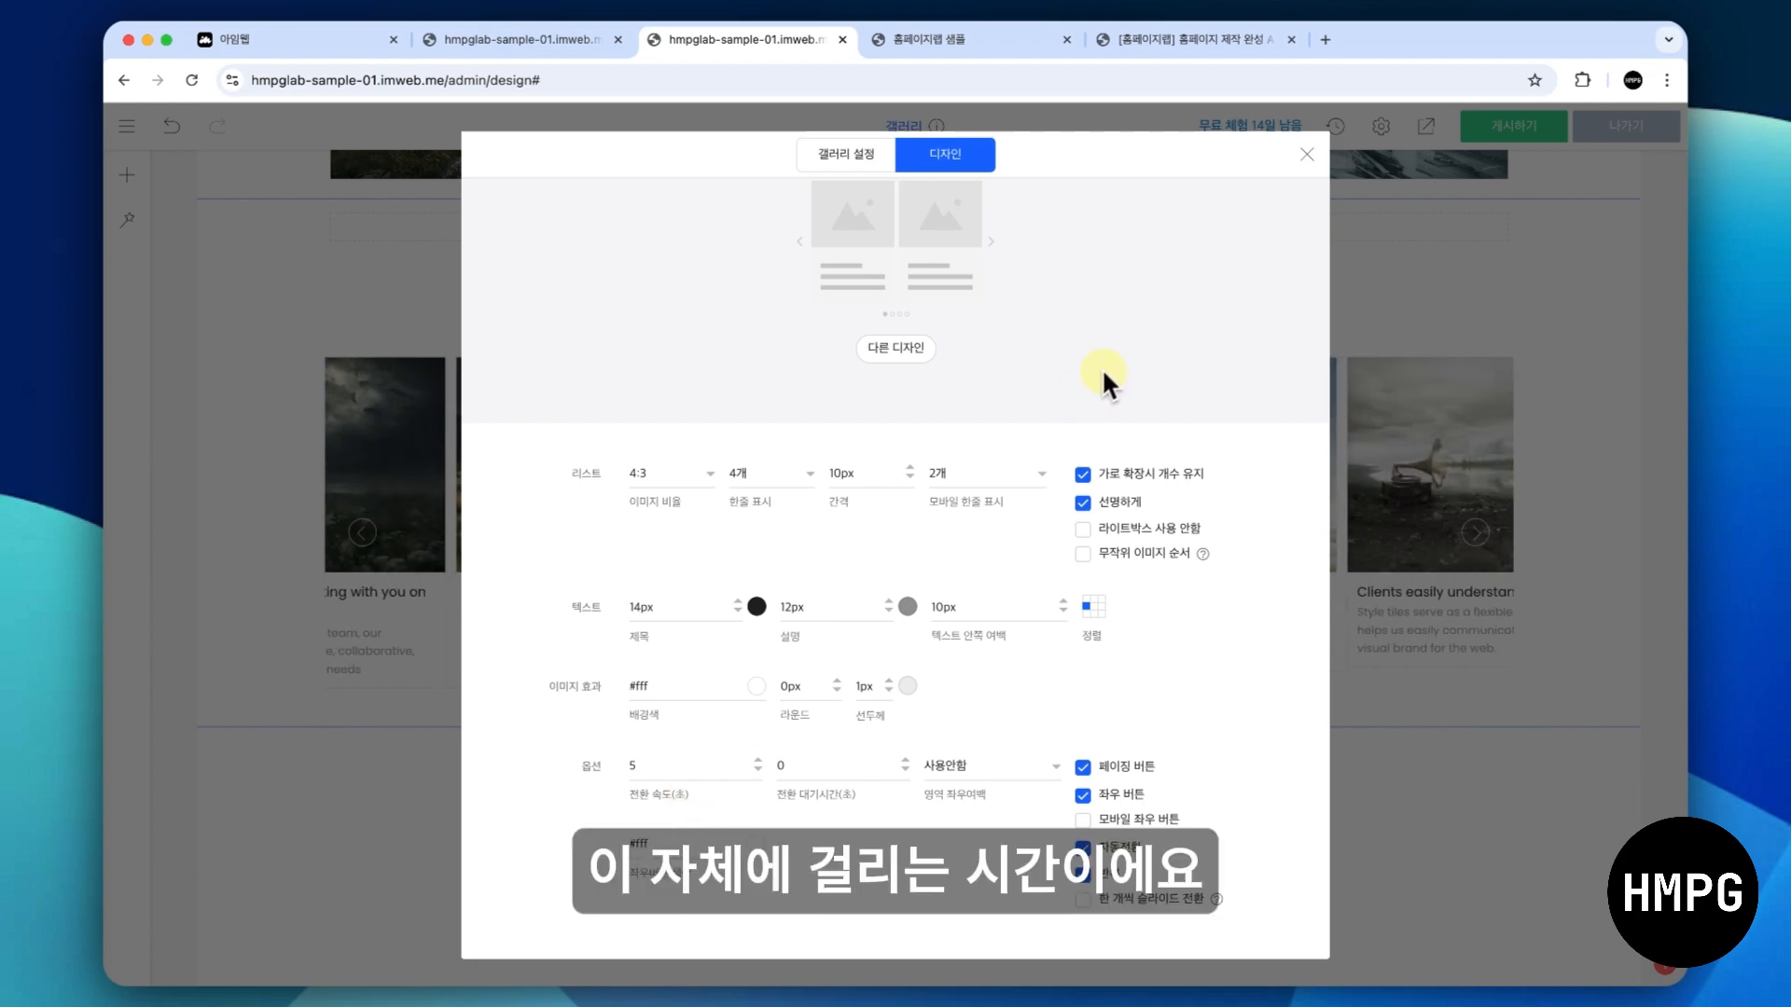
pyautogui.click(1303, 150)
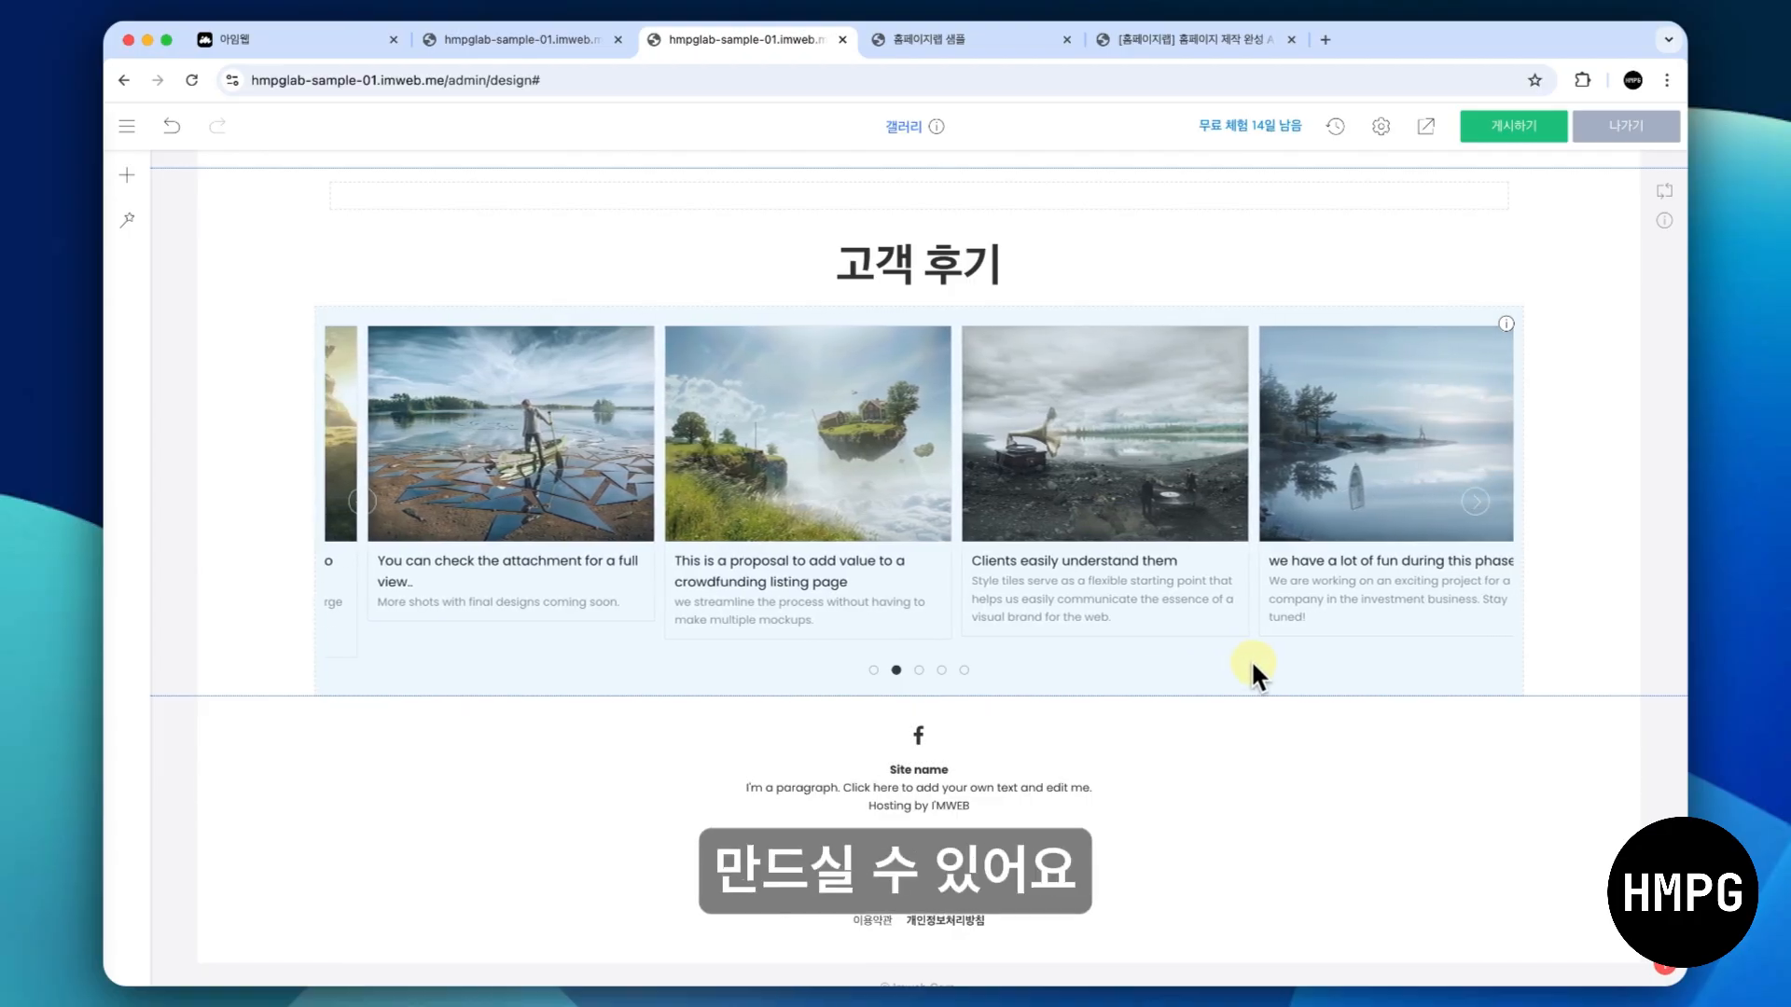
# - Reopen the 고객 후기 gallery's design settings and examine the available image ratios
pyautogui.rightClick(1152, 541)
pyautogui.click(1153, 543)
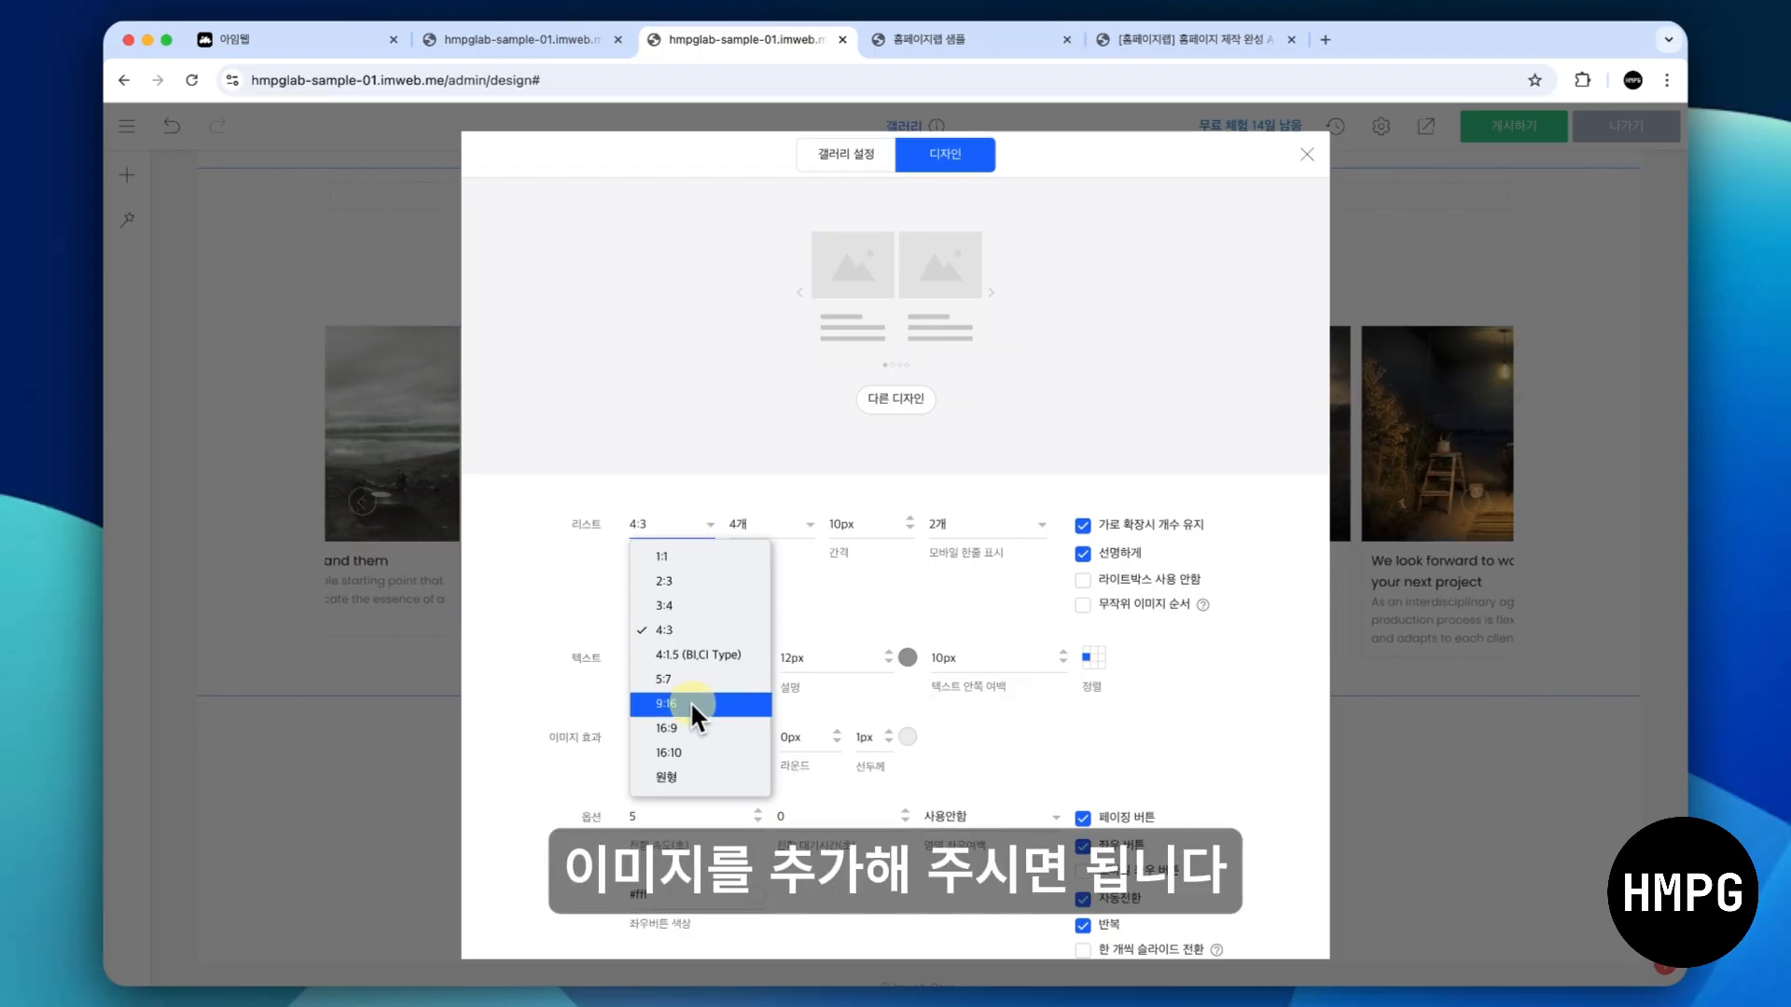
pyautogui.click(864, 586)
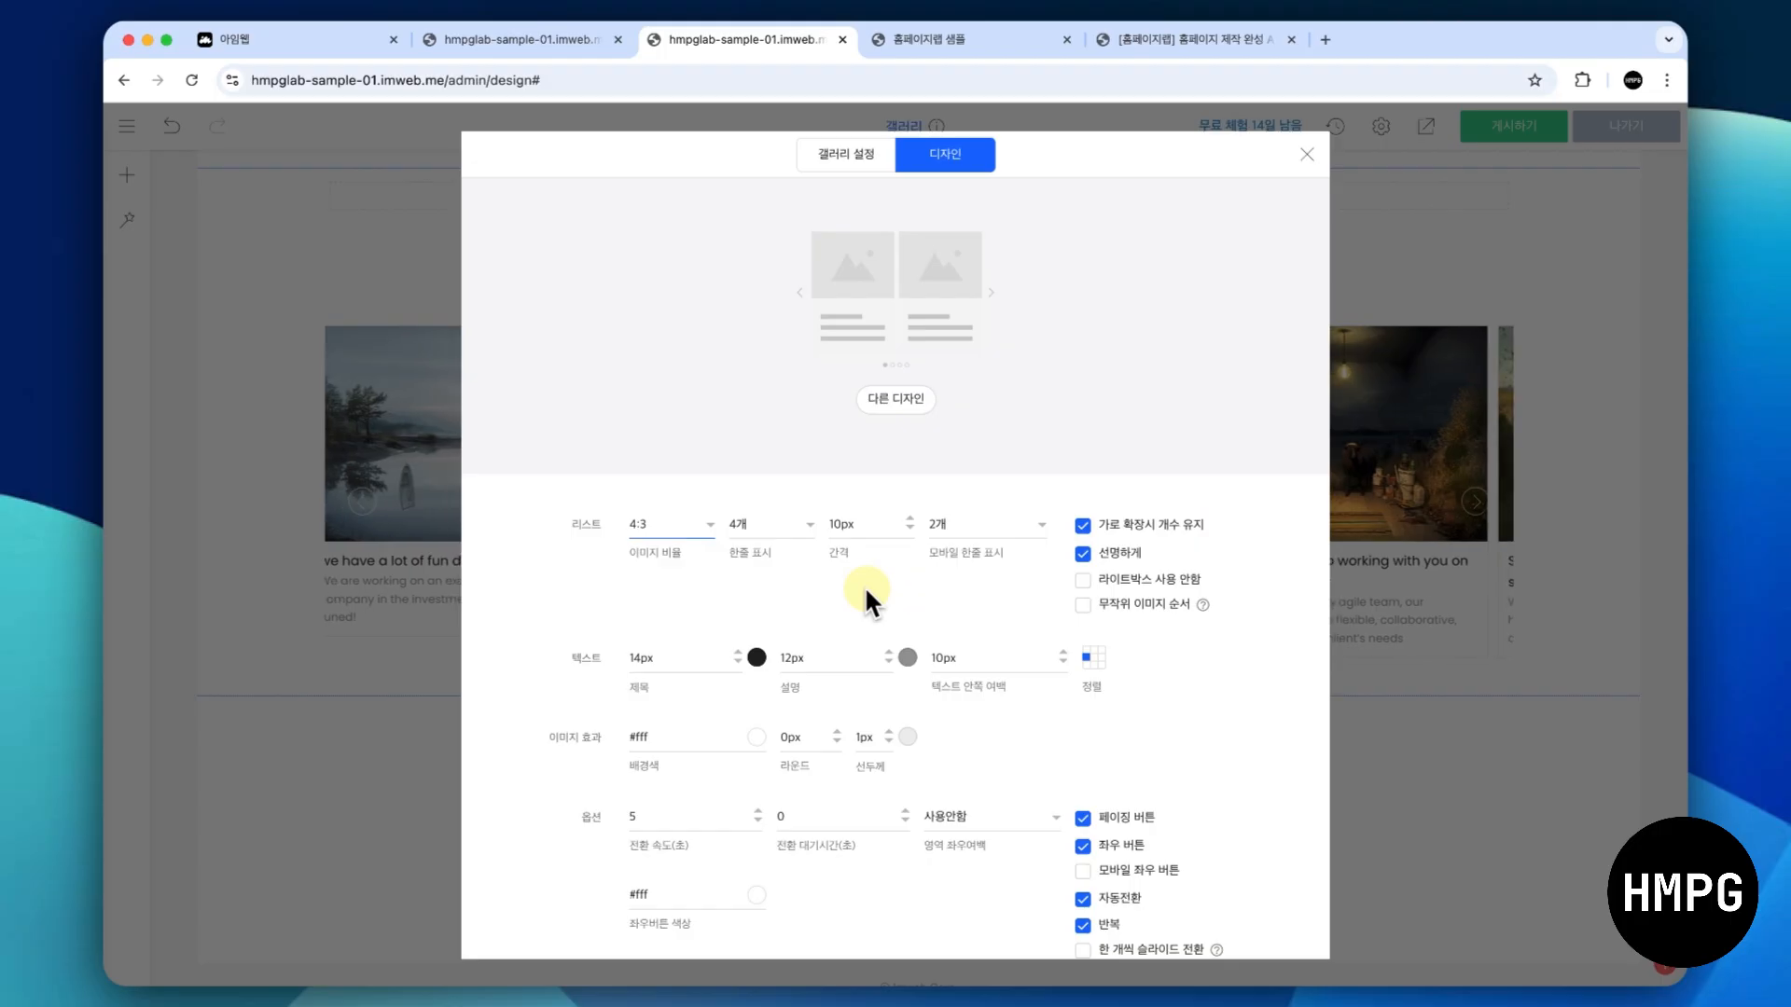
# - Switch the gallery's source to 인스타 계정에서 가져오기, open the Instagram linking login window, and close it
pyautogui.click(854, 158)
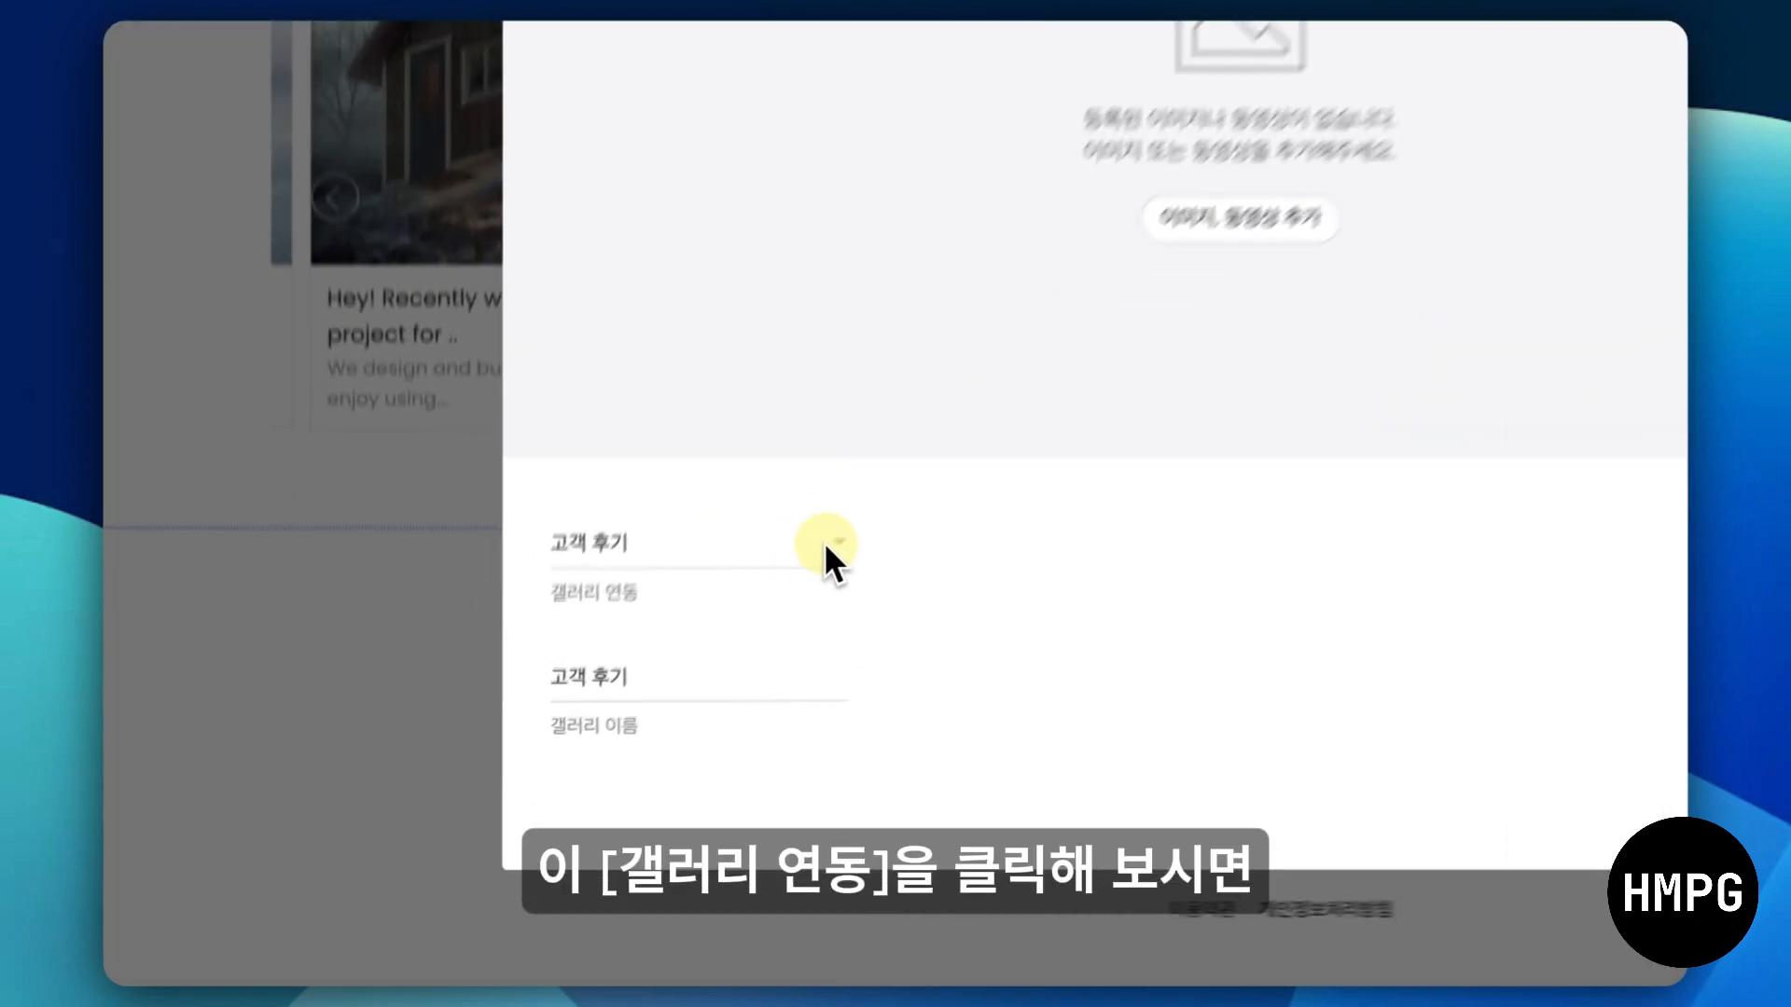
pyautogui.click(655, 706)
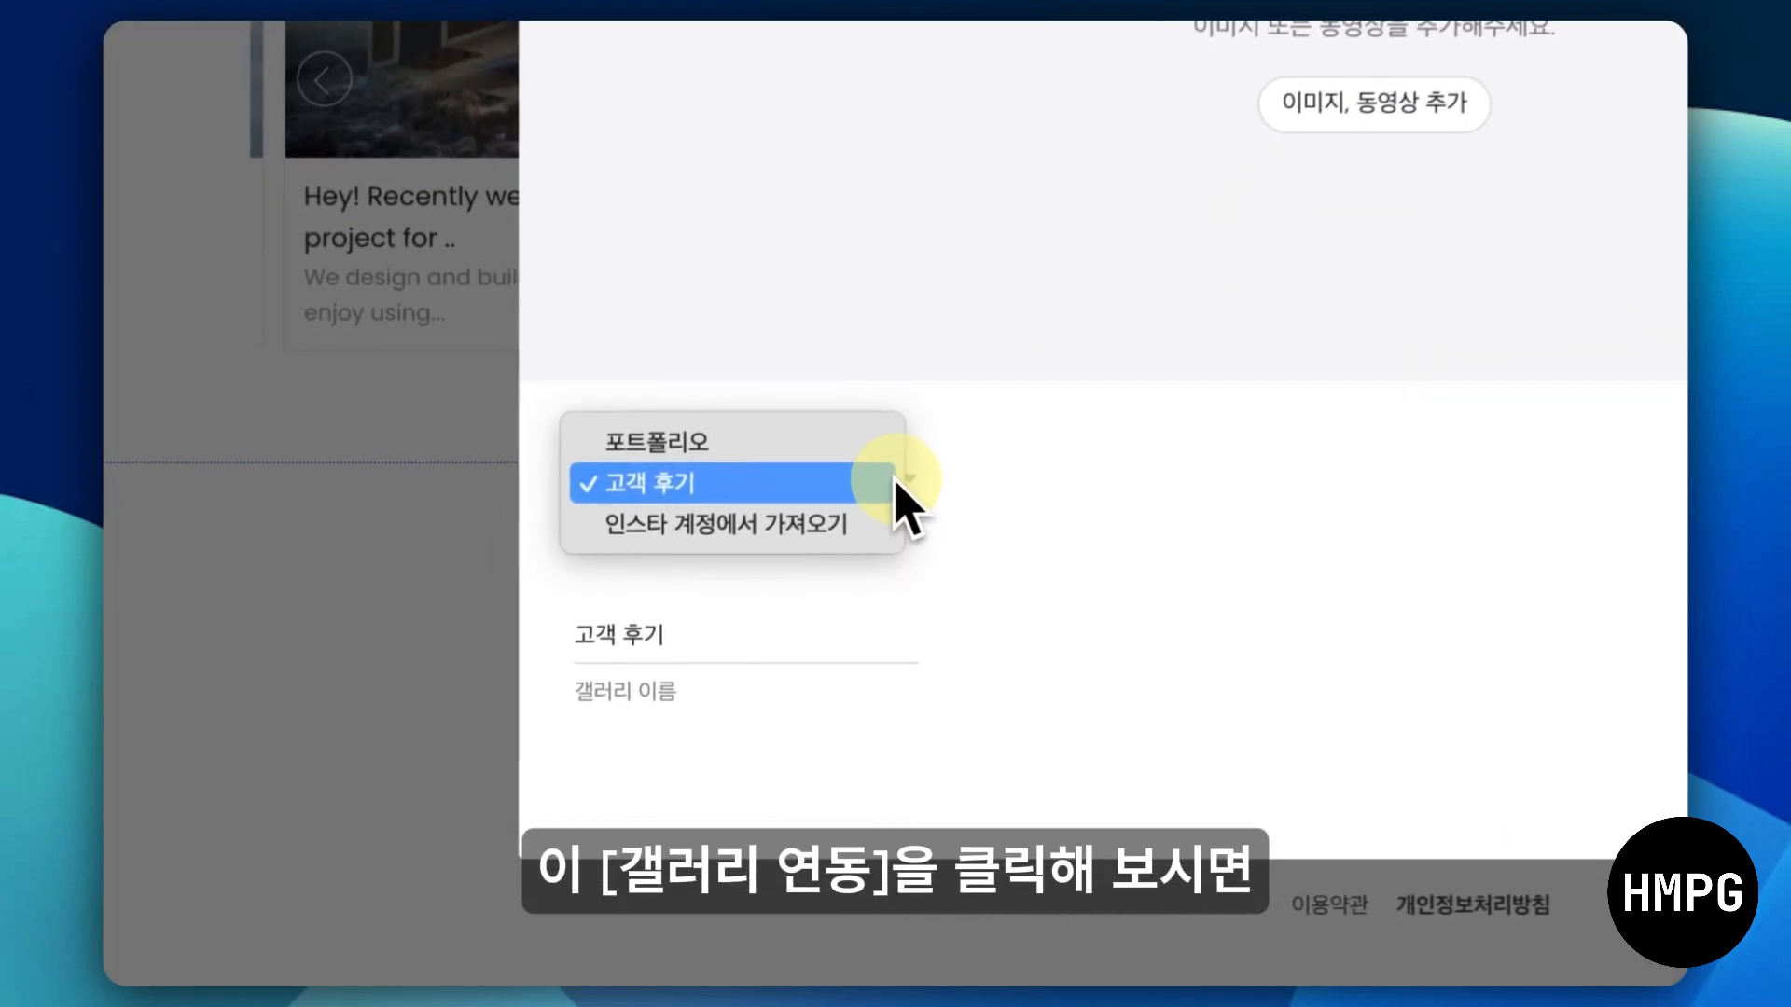
pyautogui.click(887, 532)
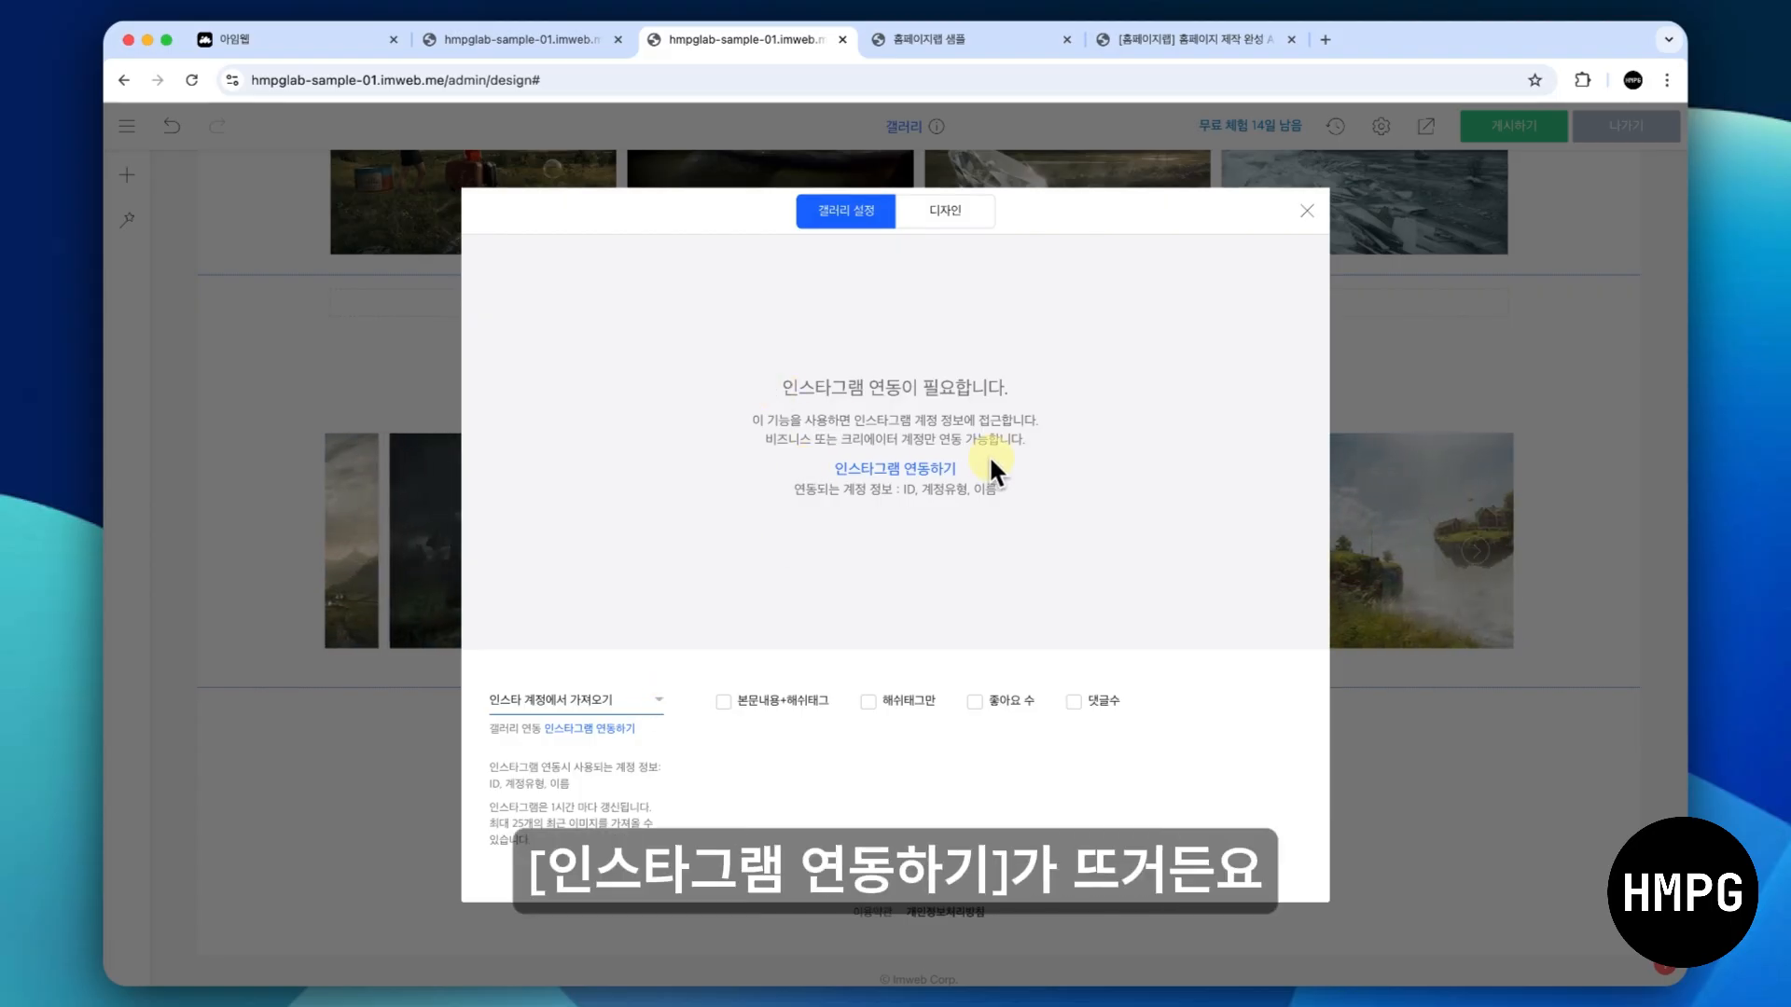
pyautogui.click(932, 468)
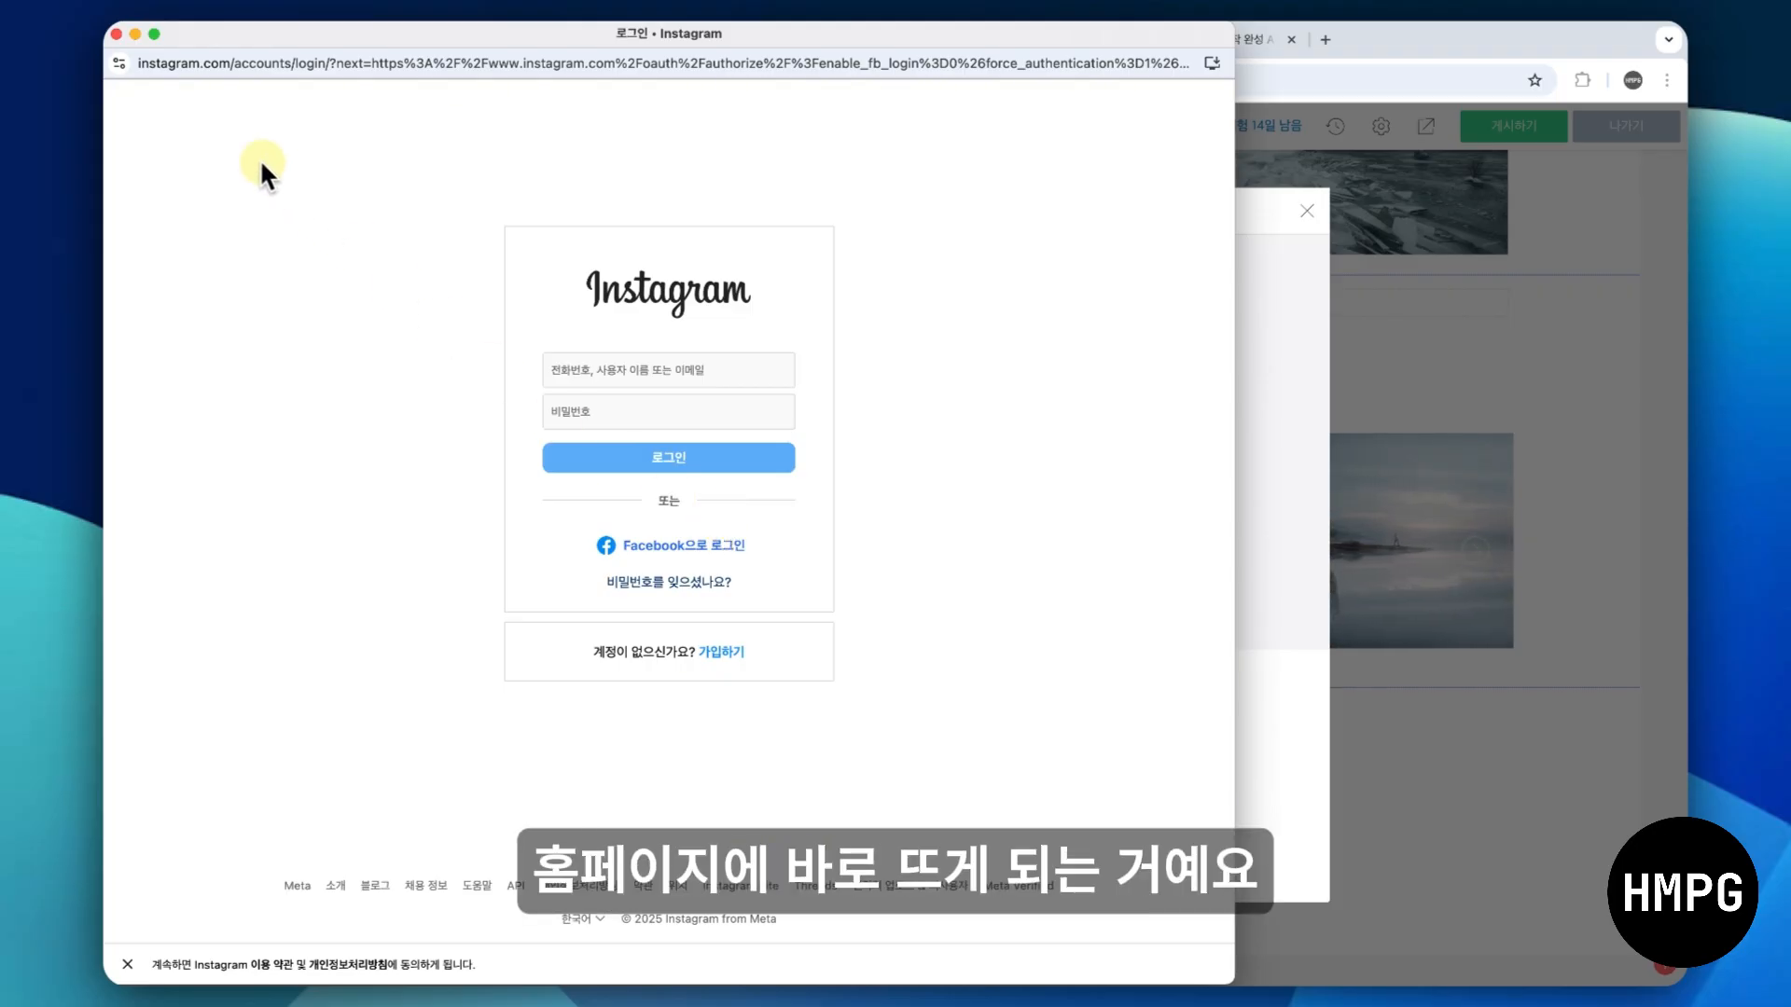
pyautogui.click(116, 35)
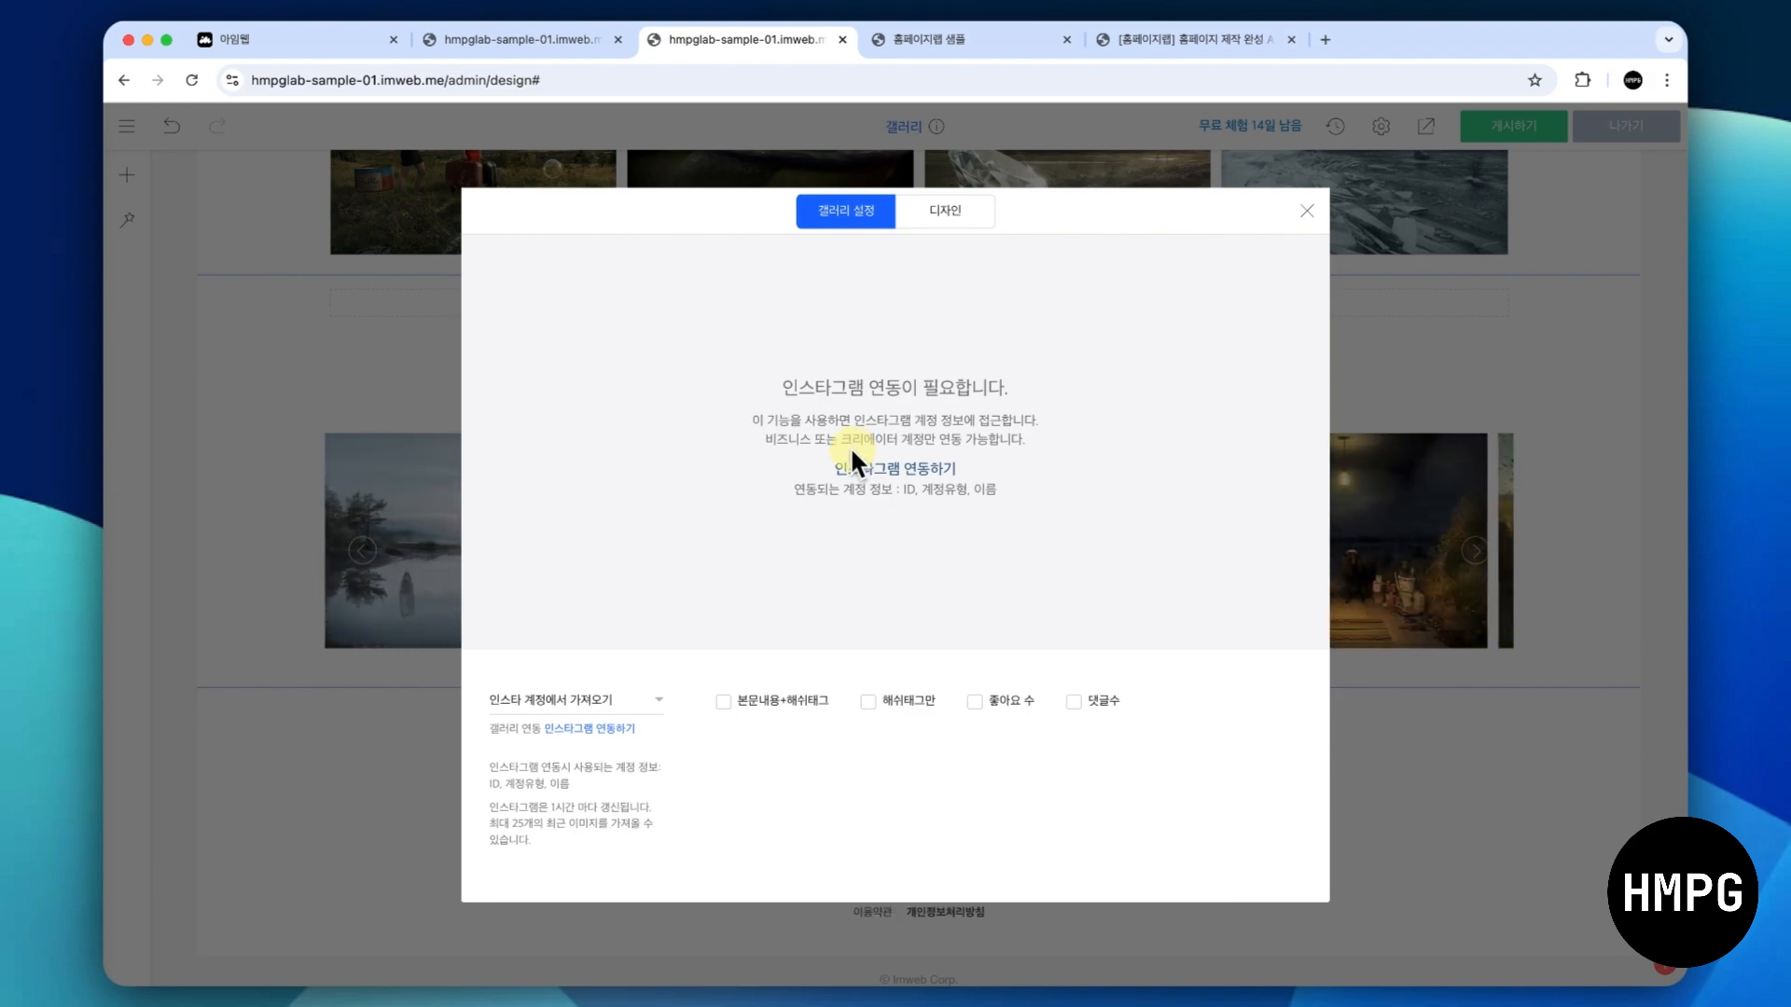
# - Set the gallery's source back to 고객 후기 and close the gallery settings
pyautogui.click(606, 699)
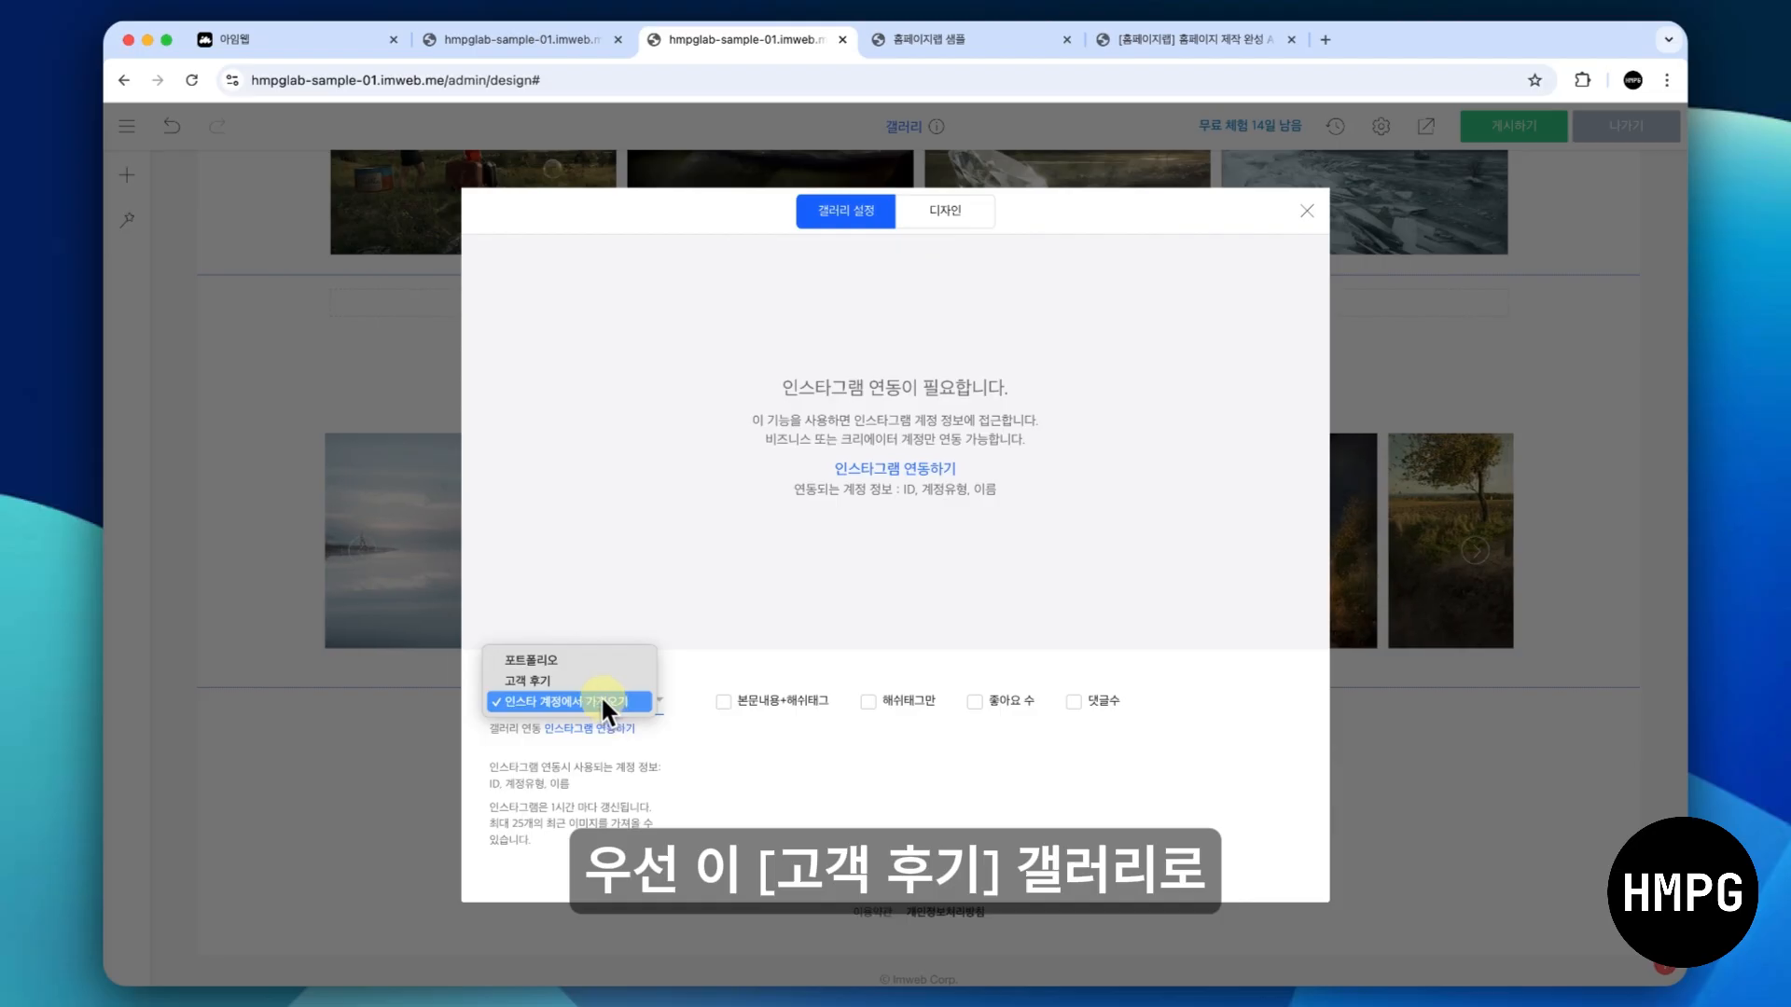
pyautogui.click(601, 685)
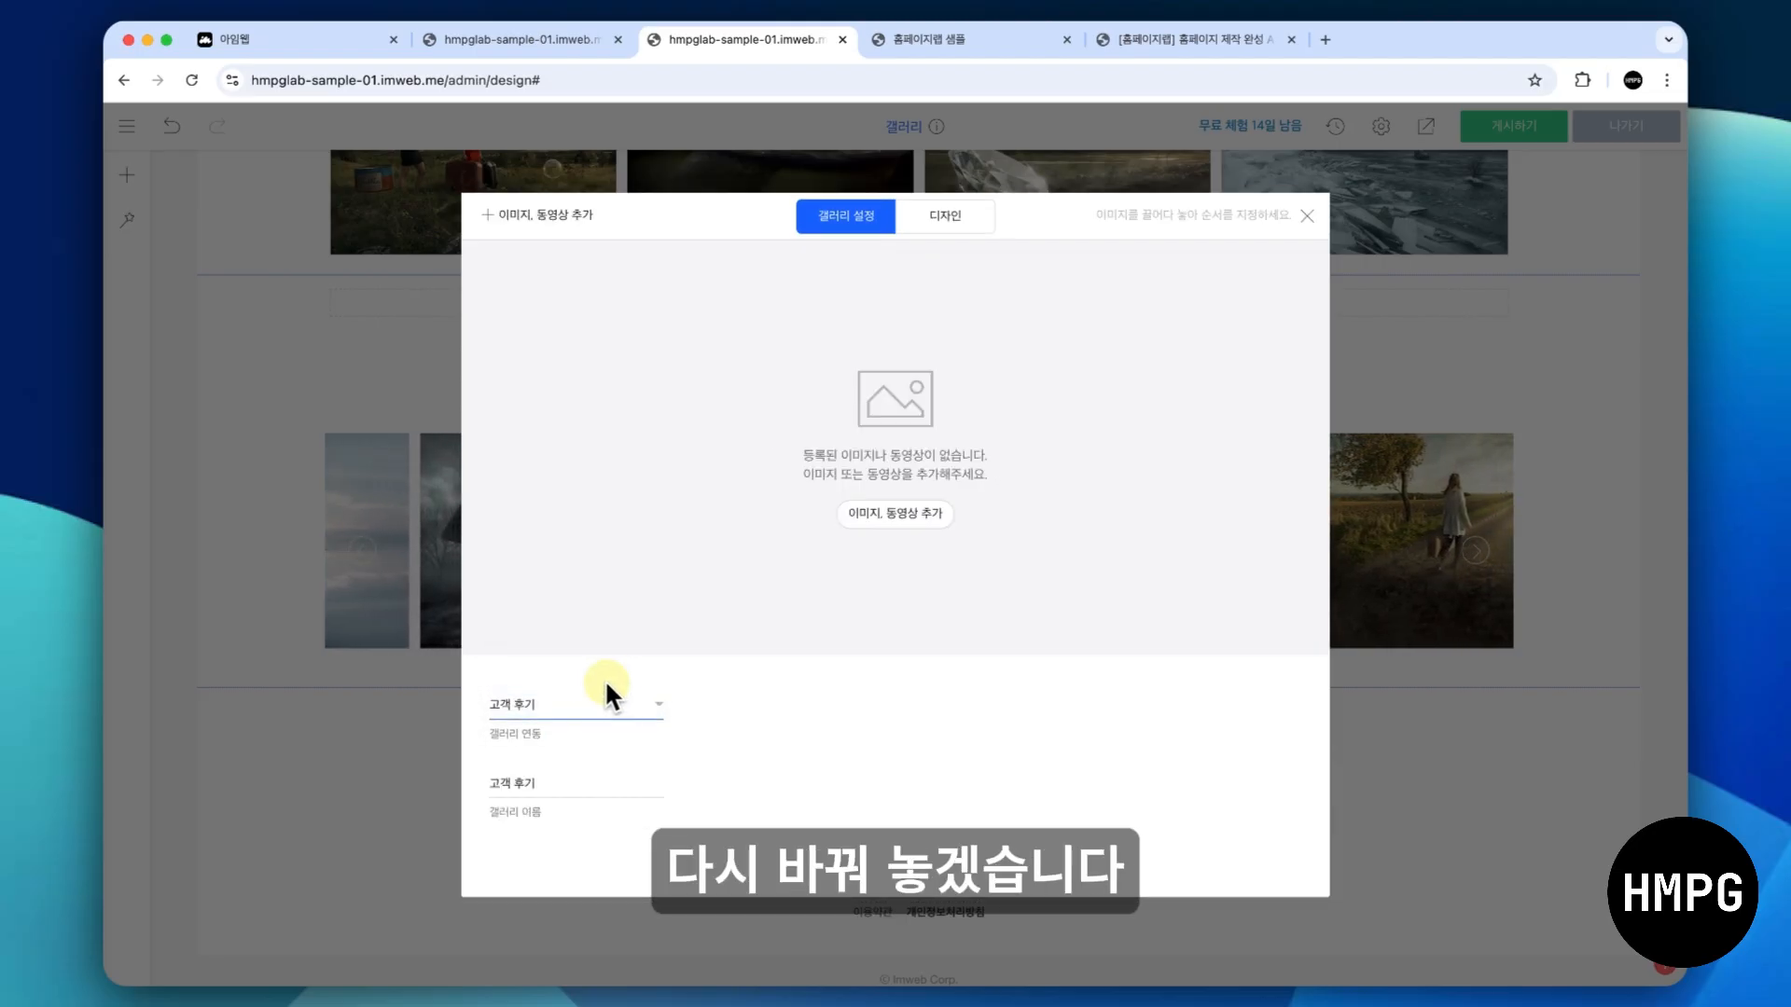
pyautogui.click(1307, 214)
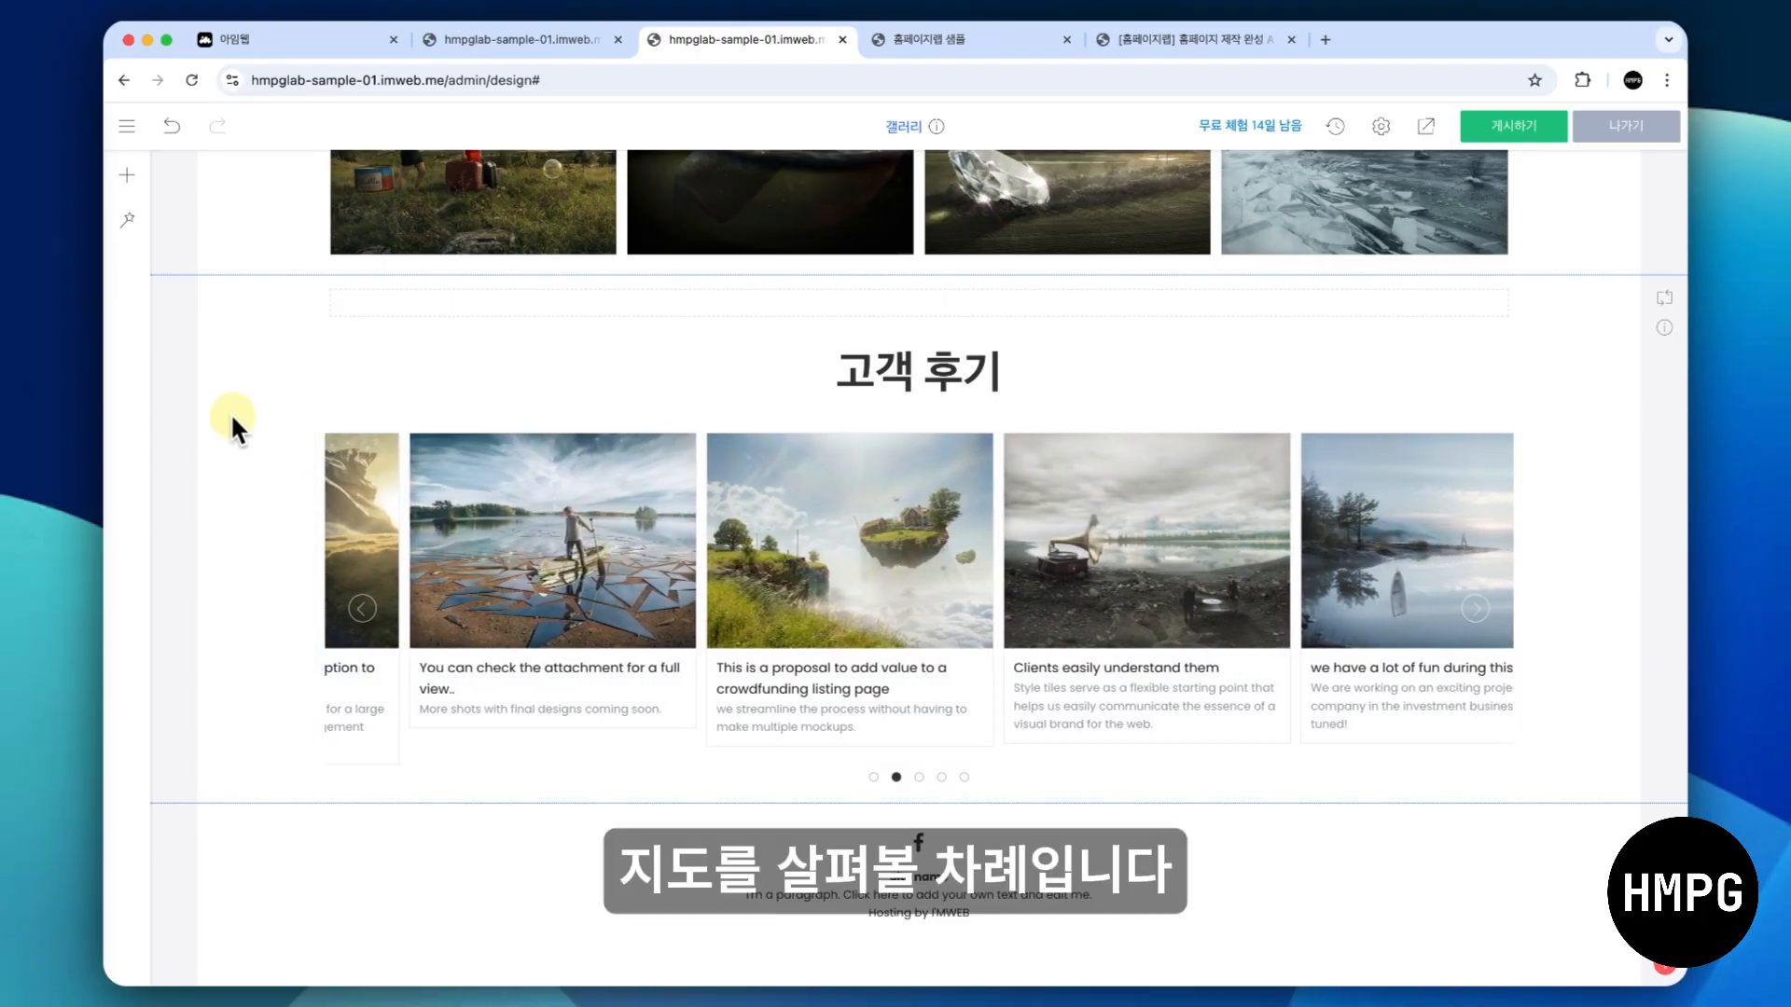
# - Copy the 고객 후기 section from the 갤러리 page and paste it into the empty 지도 page
pyautogui.rightClick(237, 382)
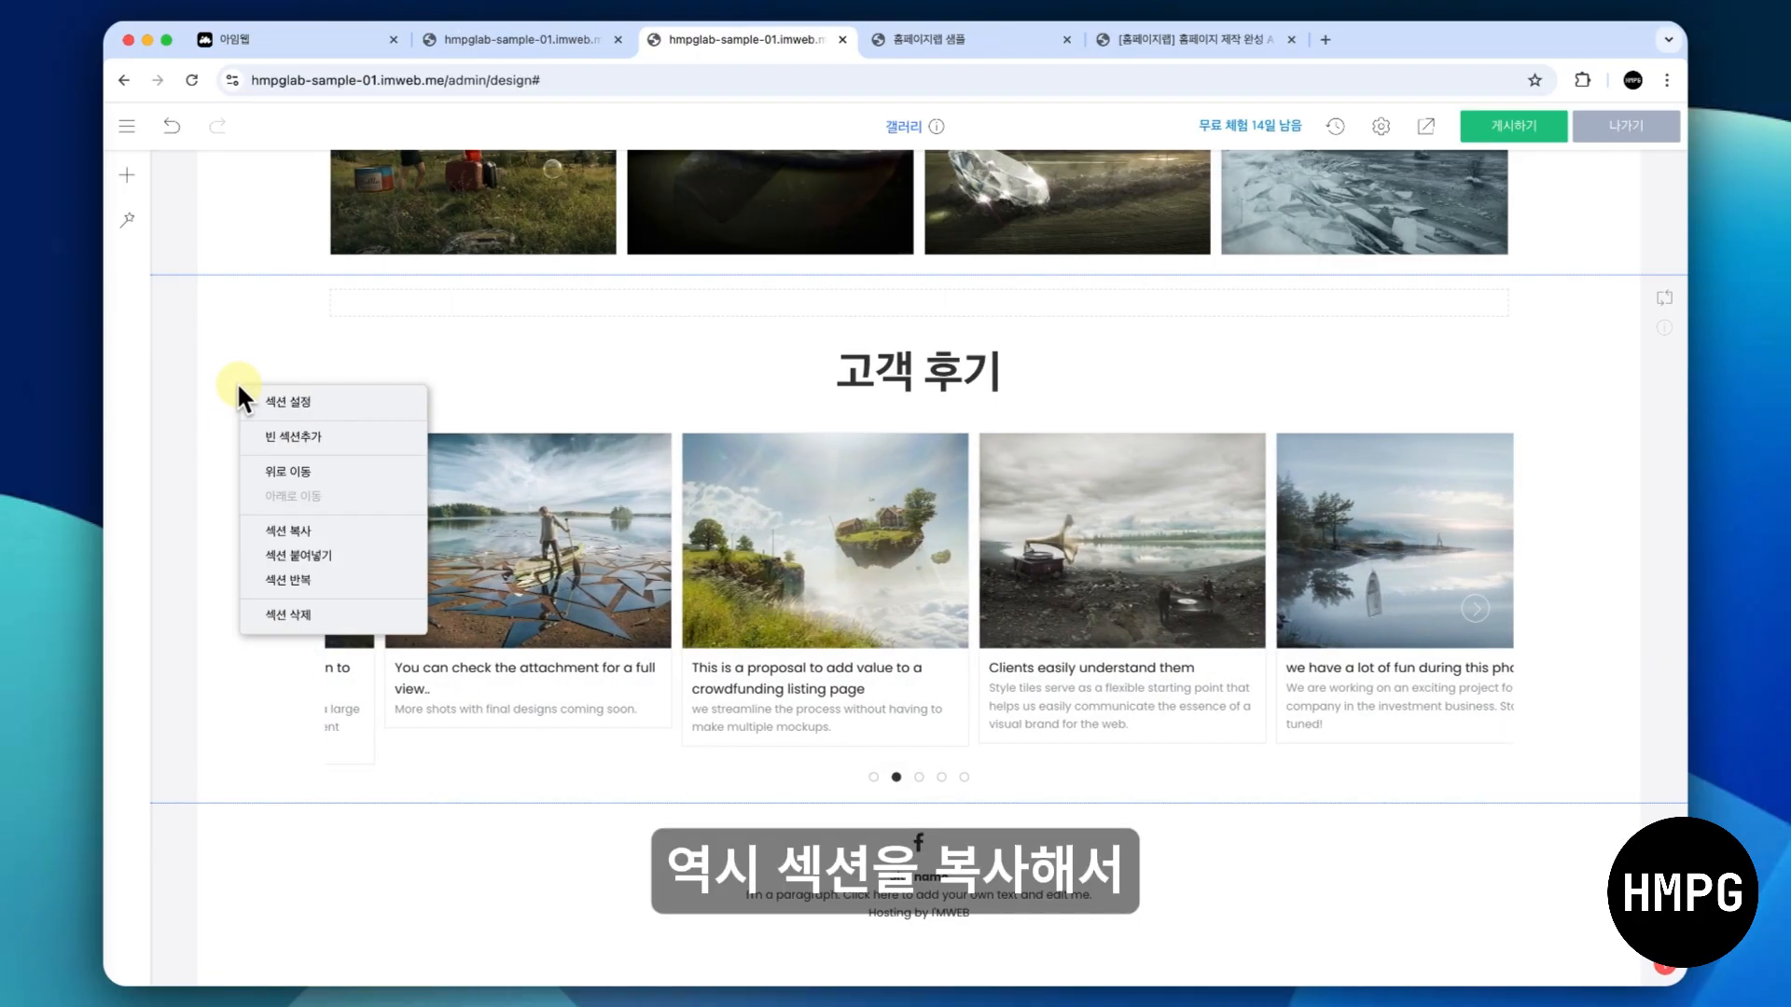
pyautogui.click(282, 524)
pyautogui.click(127, 126)
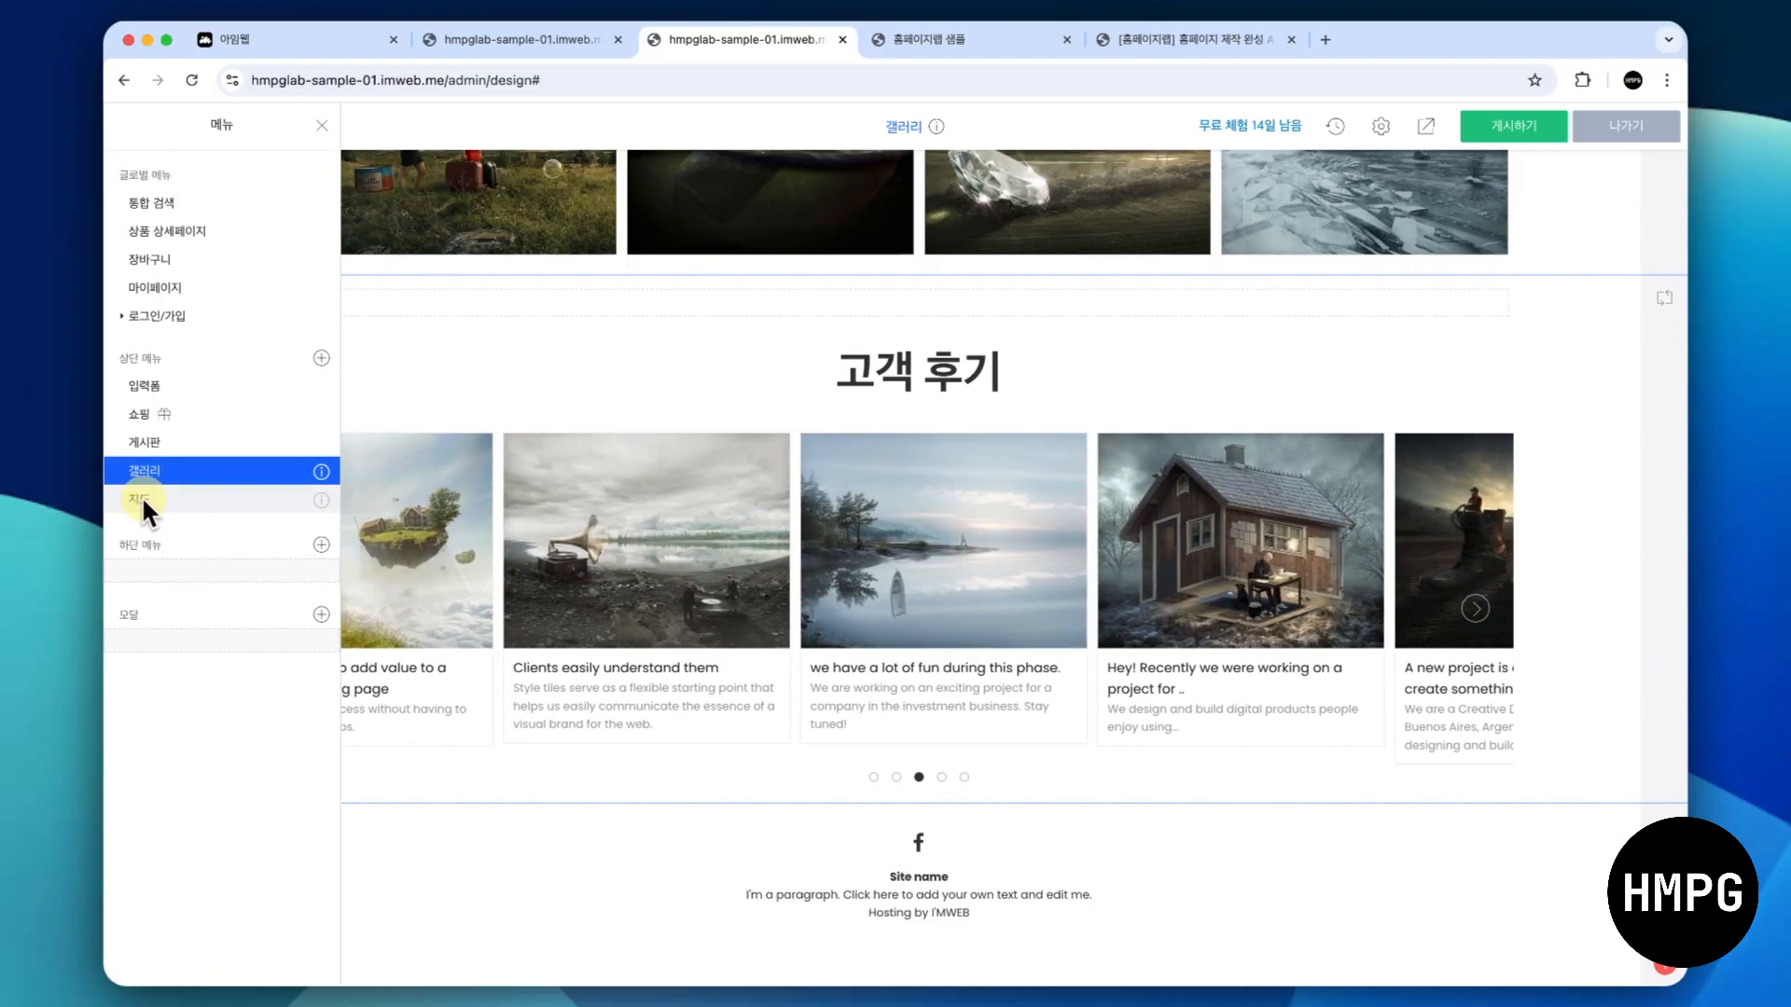
pyautogui.click(141, 495)
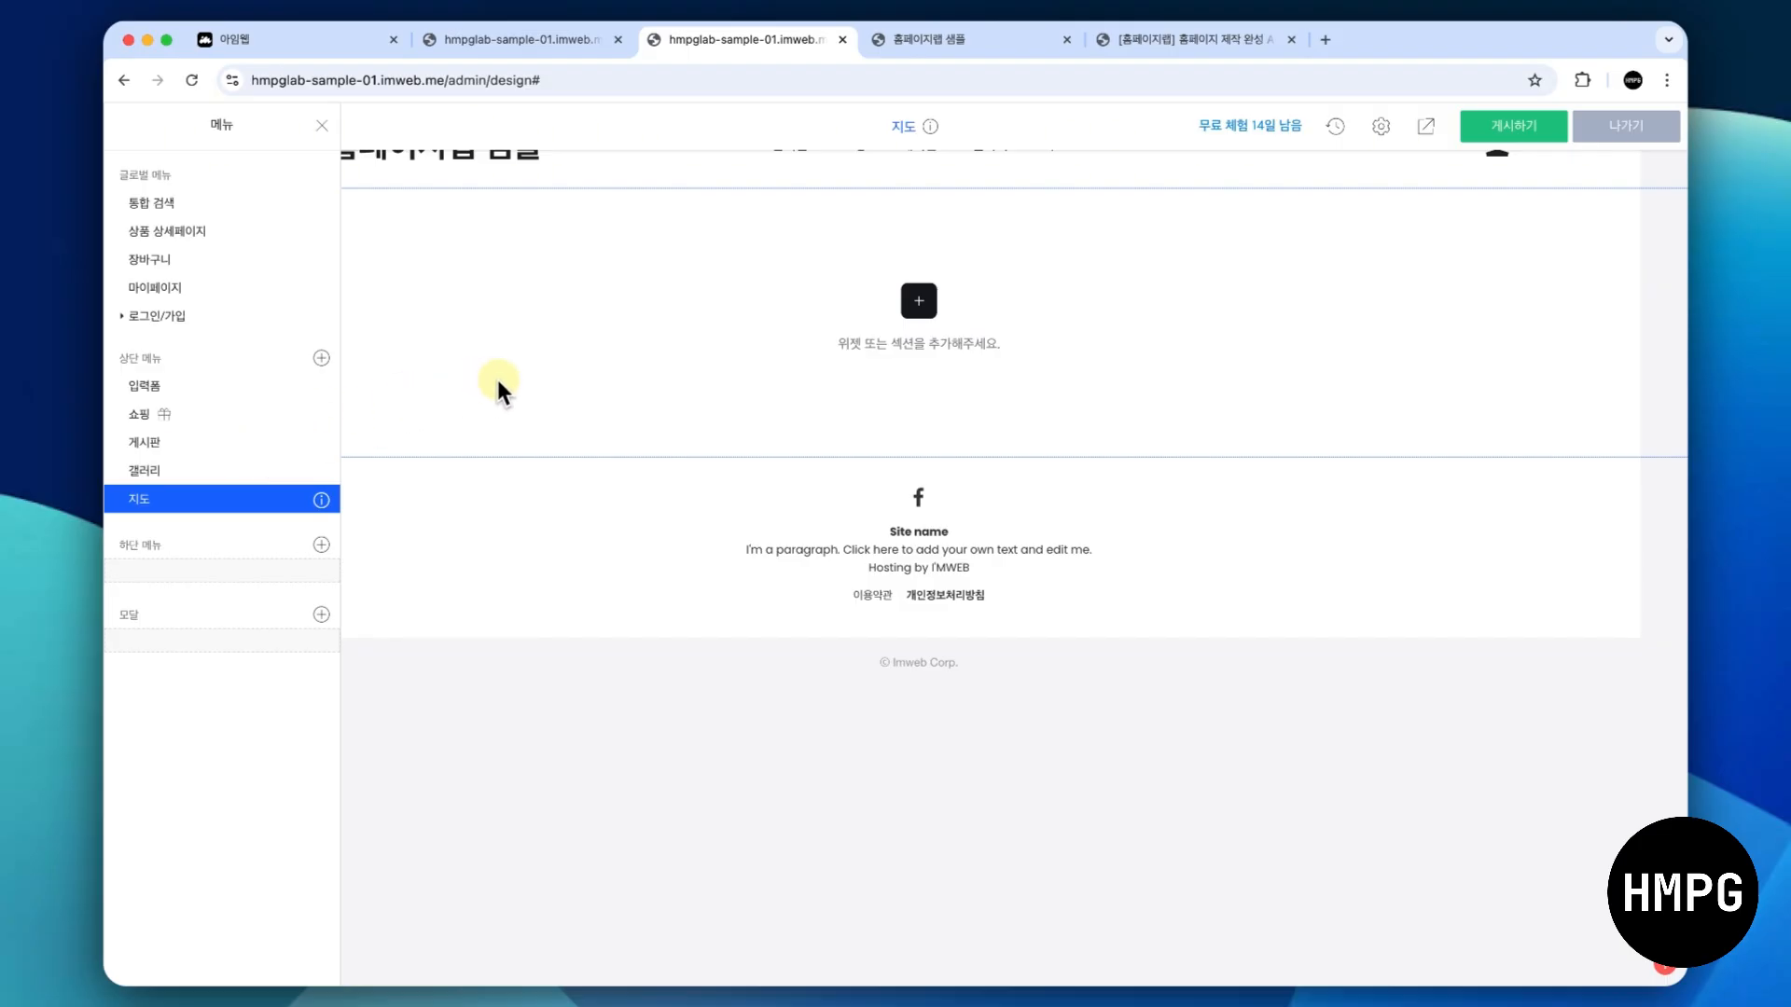
pyautogui.click(495, 379)
pyautogui.rightClick(352, 366)
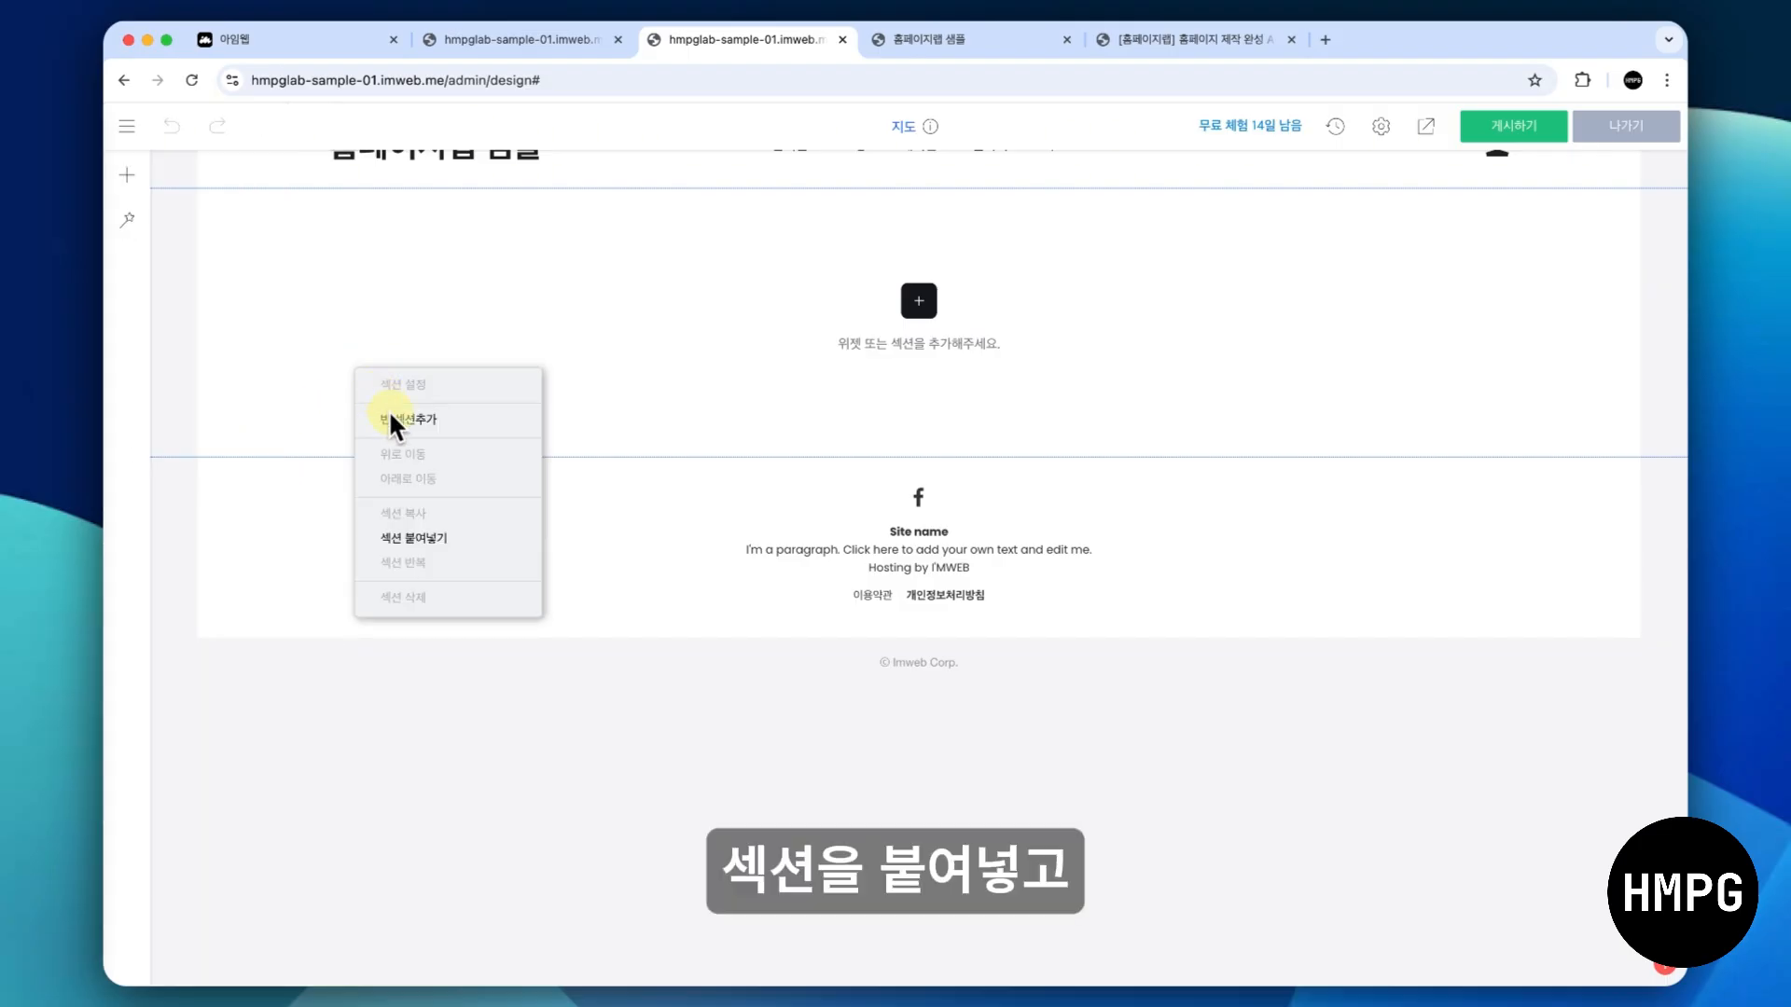
pyautogui.click(422, 539)
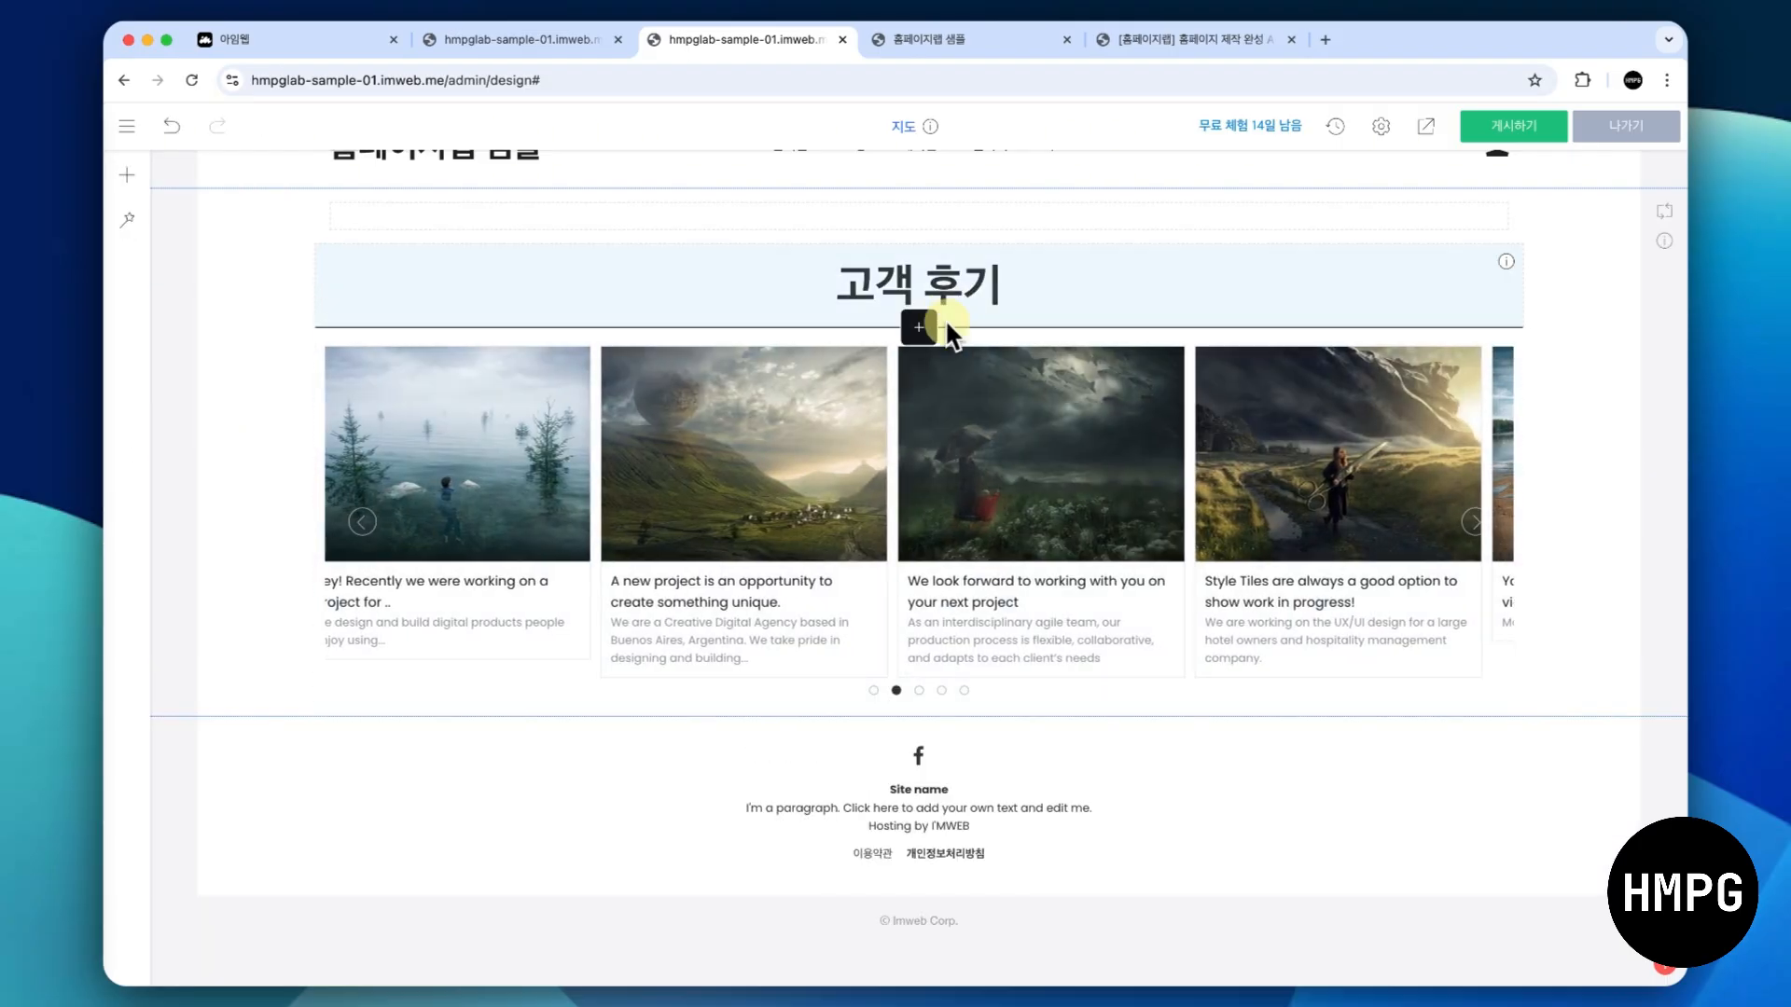
# - Replace the pasted section's 고객 후기 title text with 지도
pyautogui.click(932, 278)
pyautogui.write('지도')
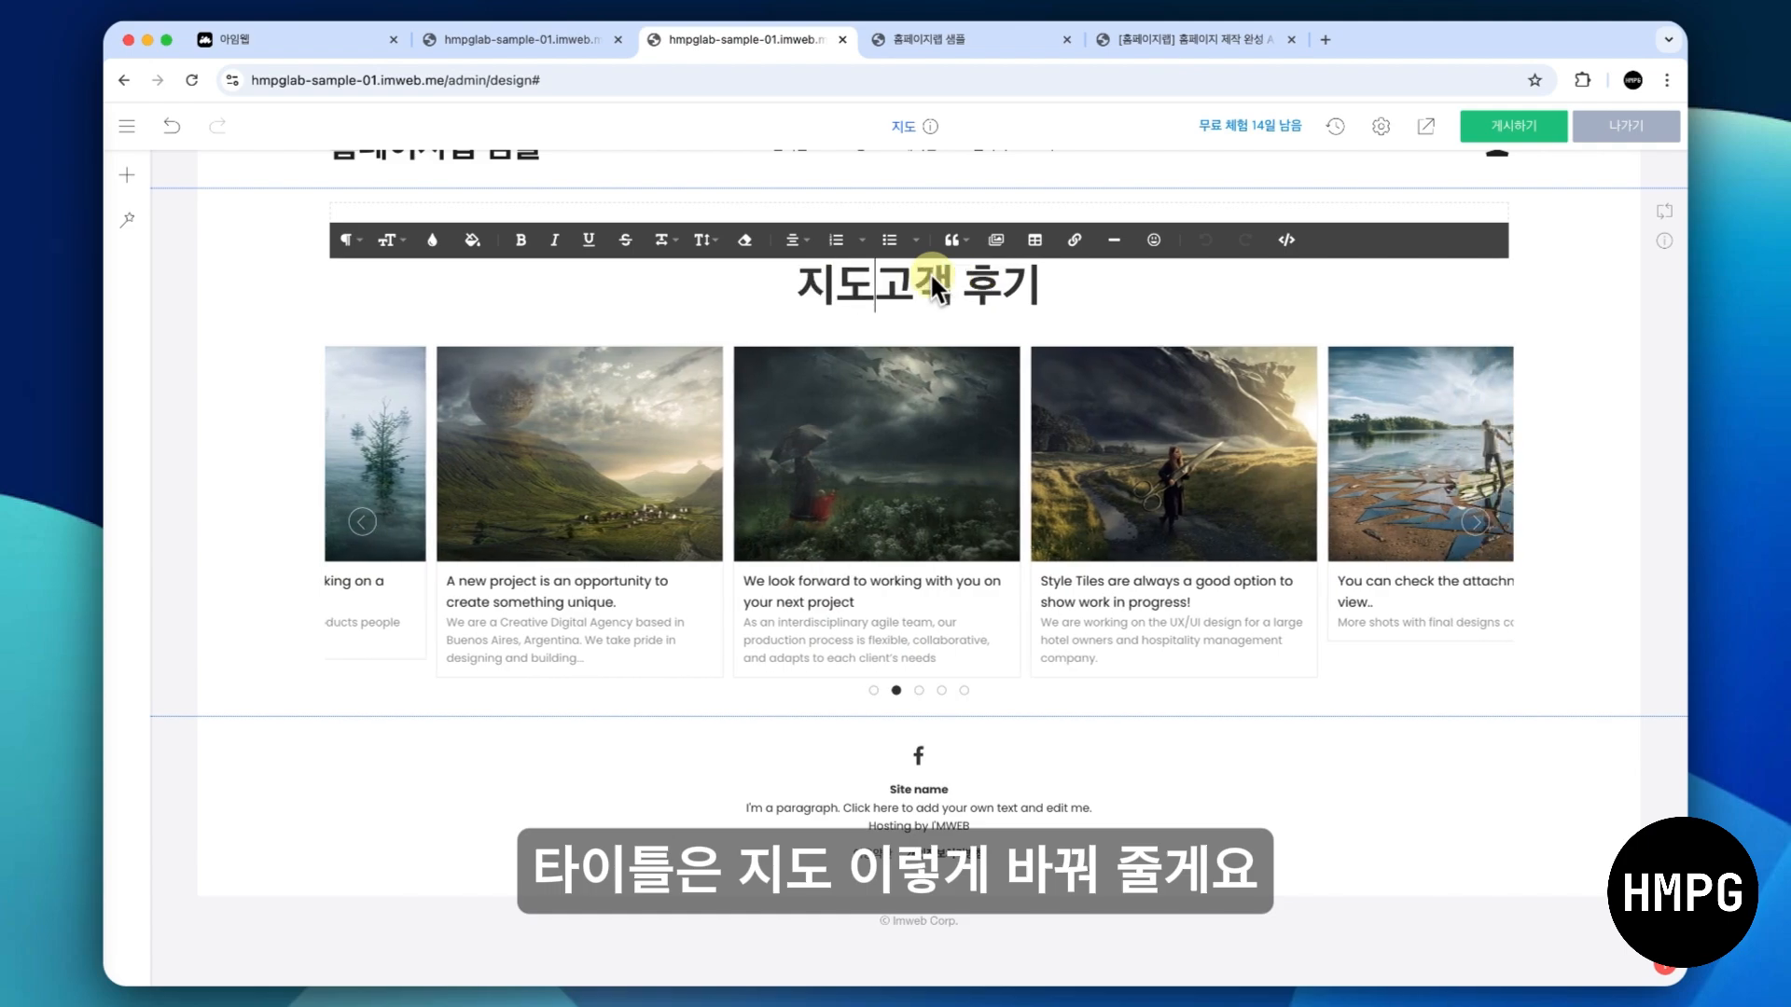
pyautogui.press('Delete')
pyautogui.press('Delete')
pyautogui.press('Delete')
pyautogui.press('Delete')
pyautogui.press('Delete')
pyautogui.click(435, 451)
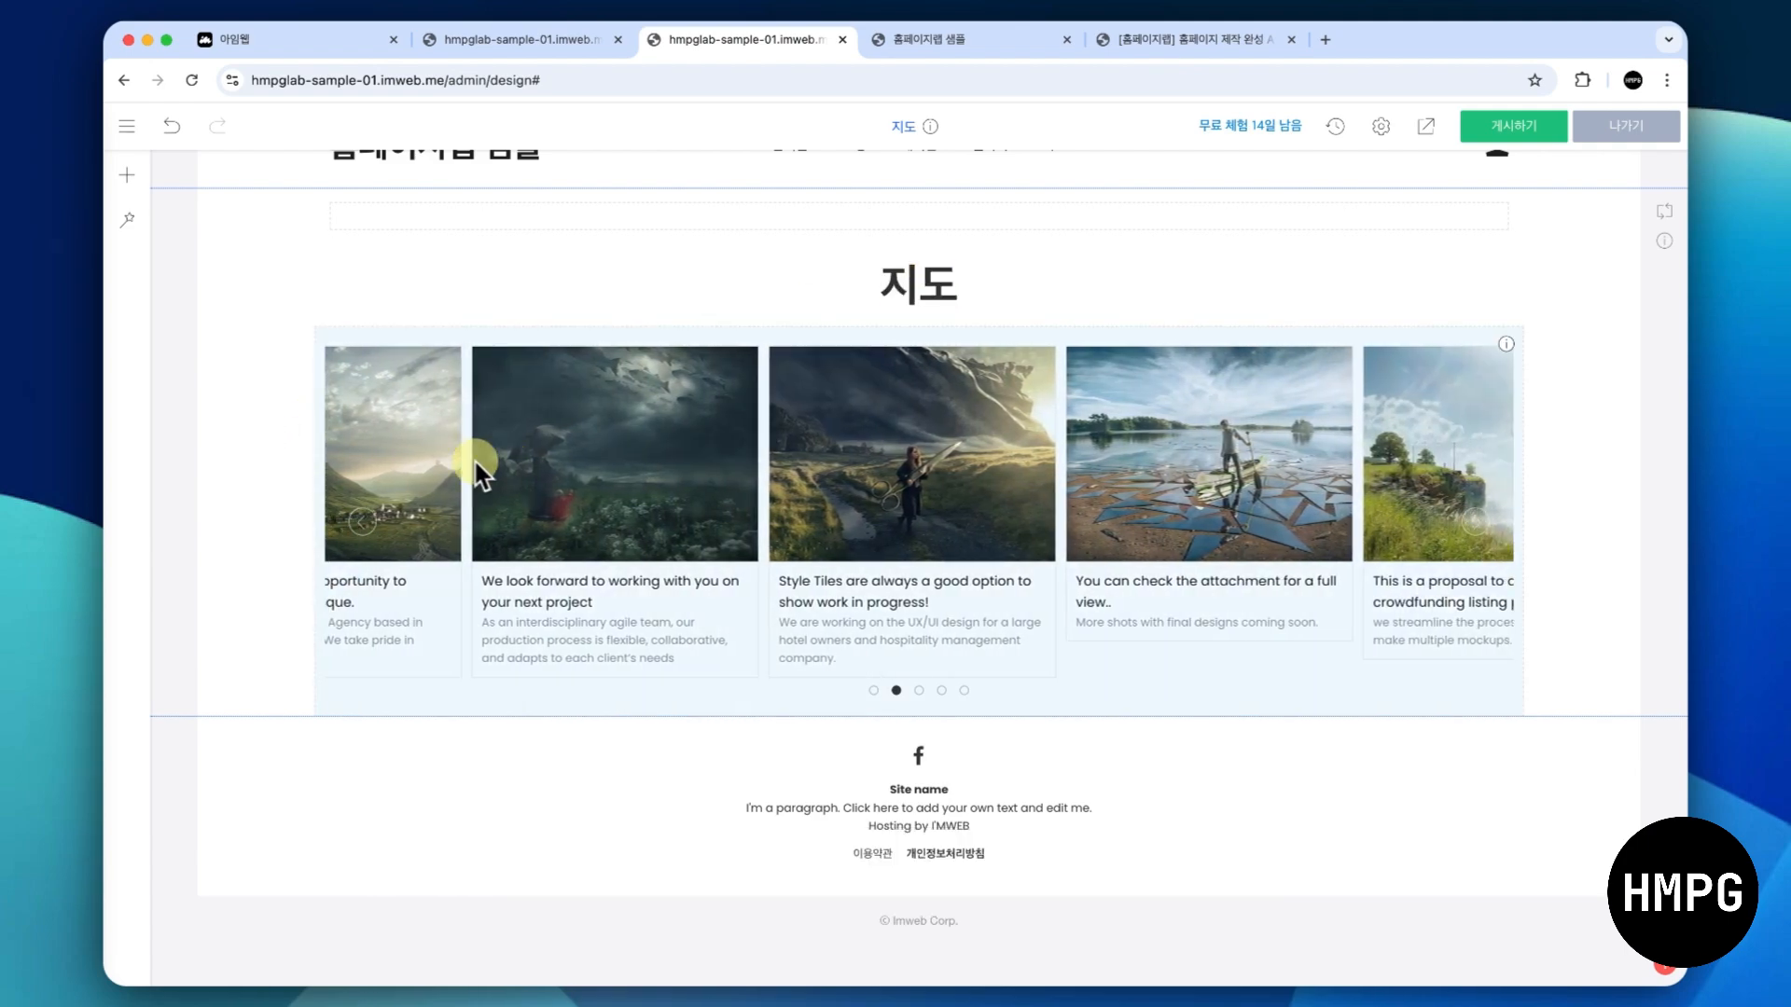
# - Delete the gallery element below the 지도 title and confirm its removal
pyautogui.rightClick(600, 482)
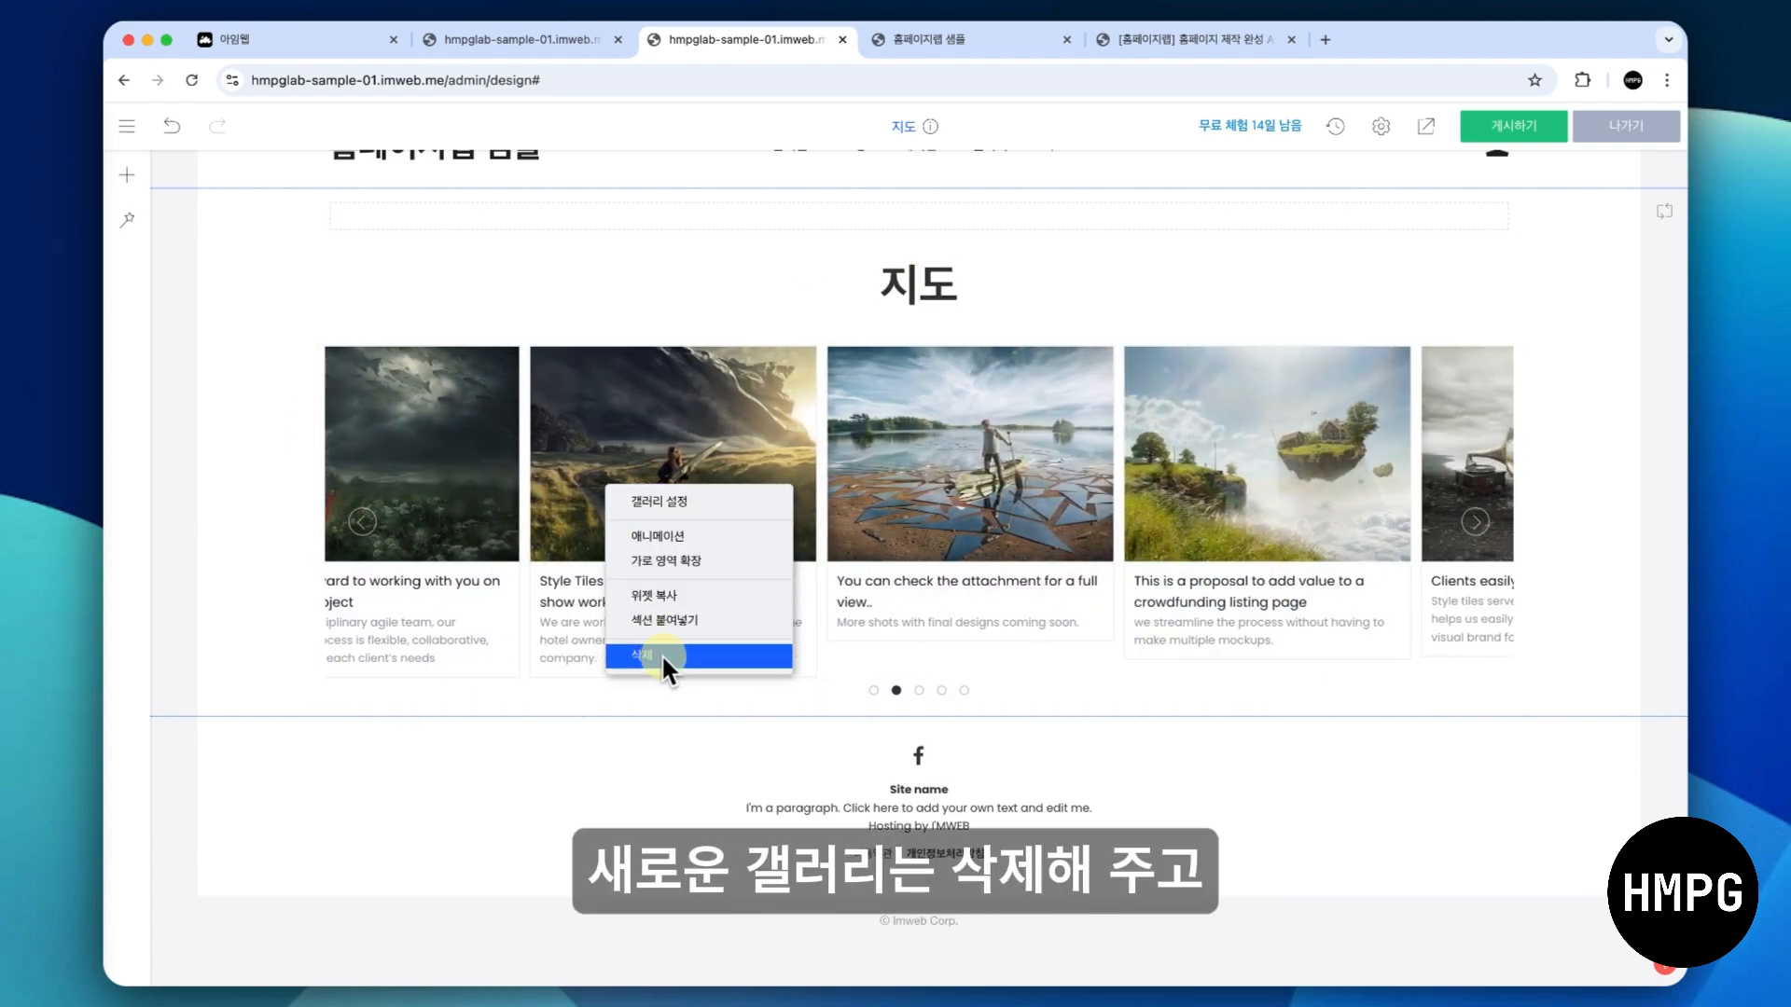
pyautogui.click(662, 653)
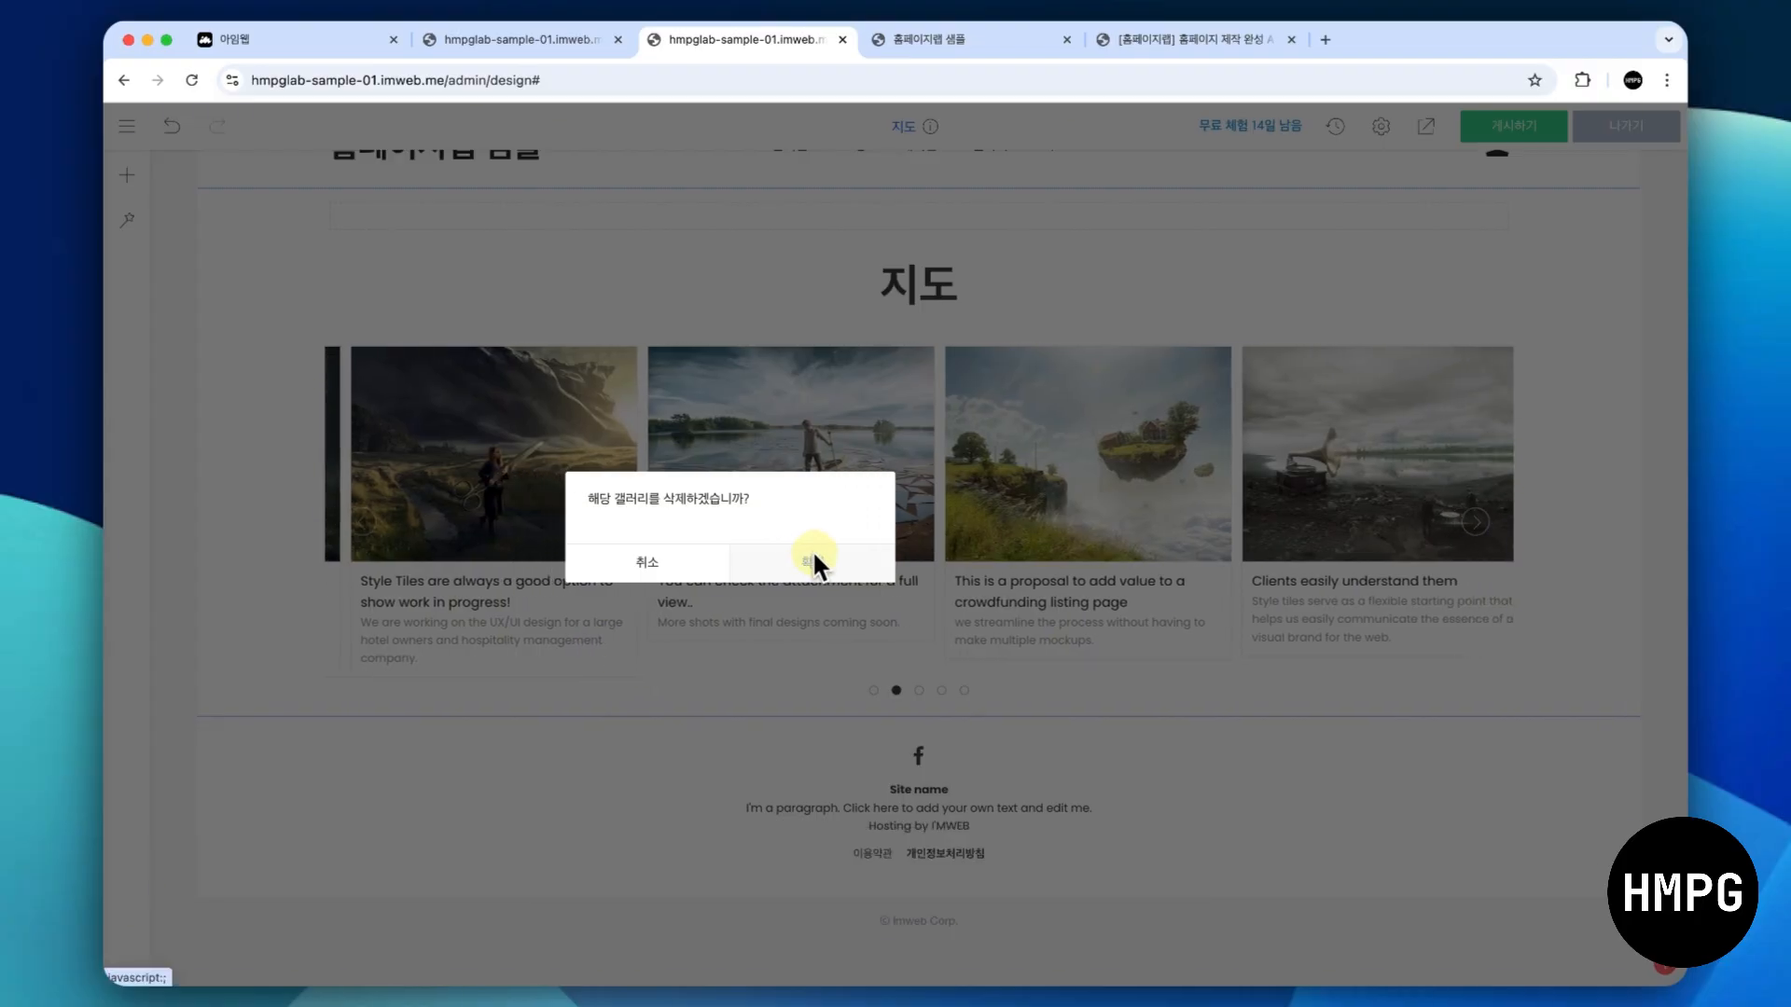
pyautogui.click(813, 552)
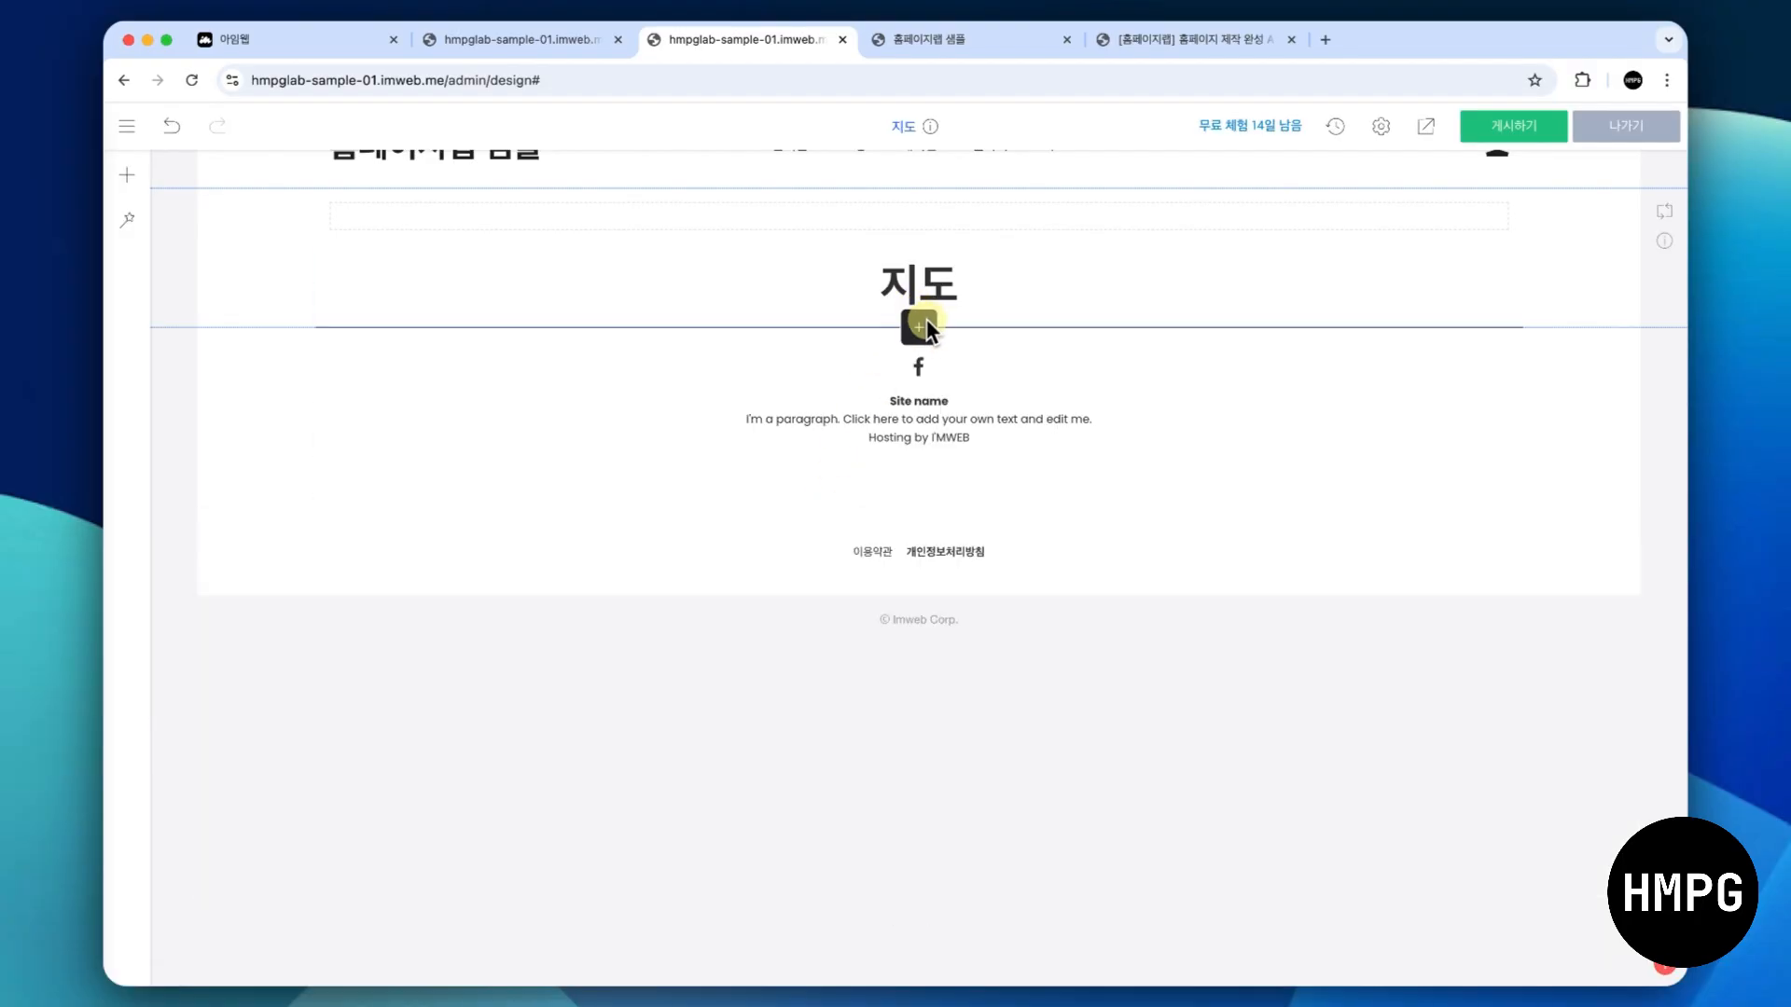
# - Add a 단일 지도 element below the 지도 title and open its settings
pyautogui.click(926, 321)
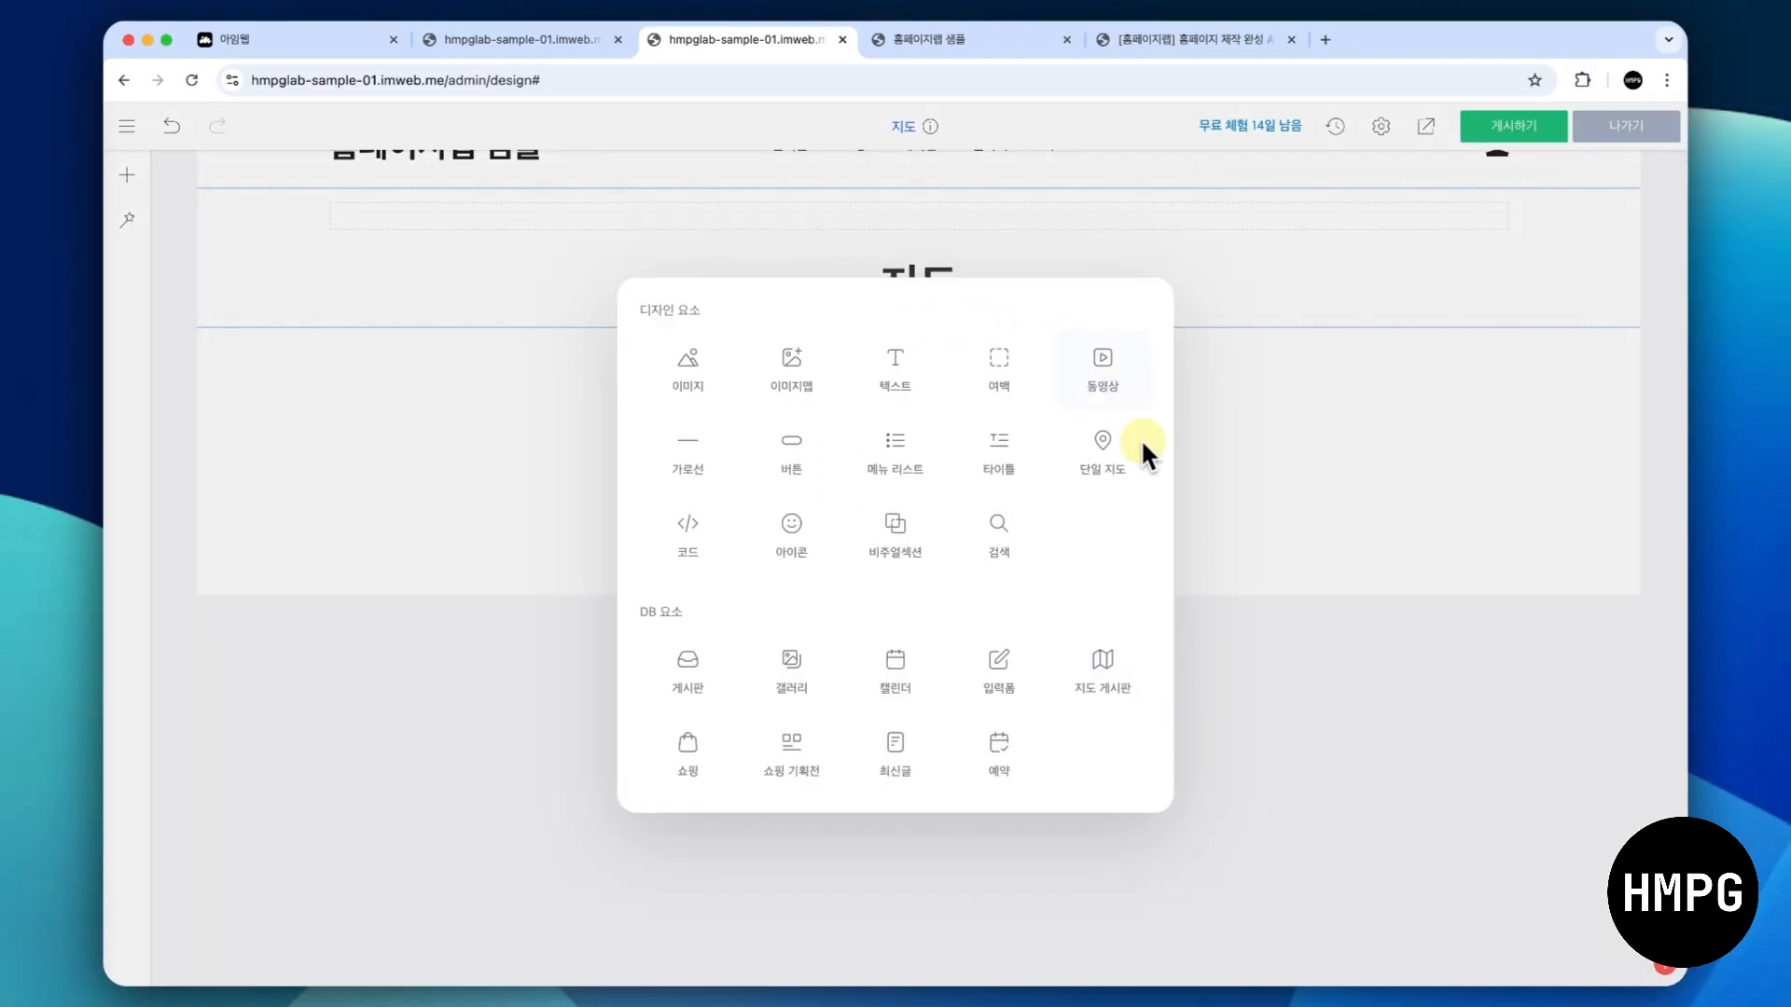
pyautogui.click(1119, 473)
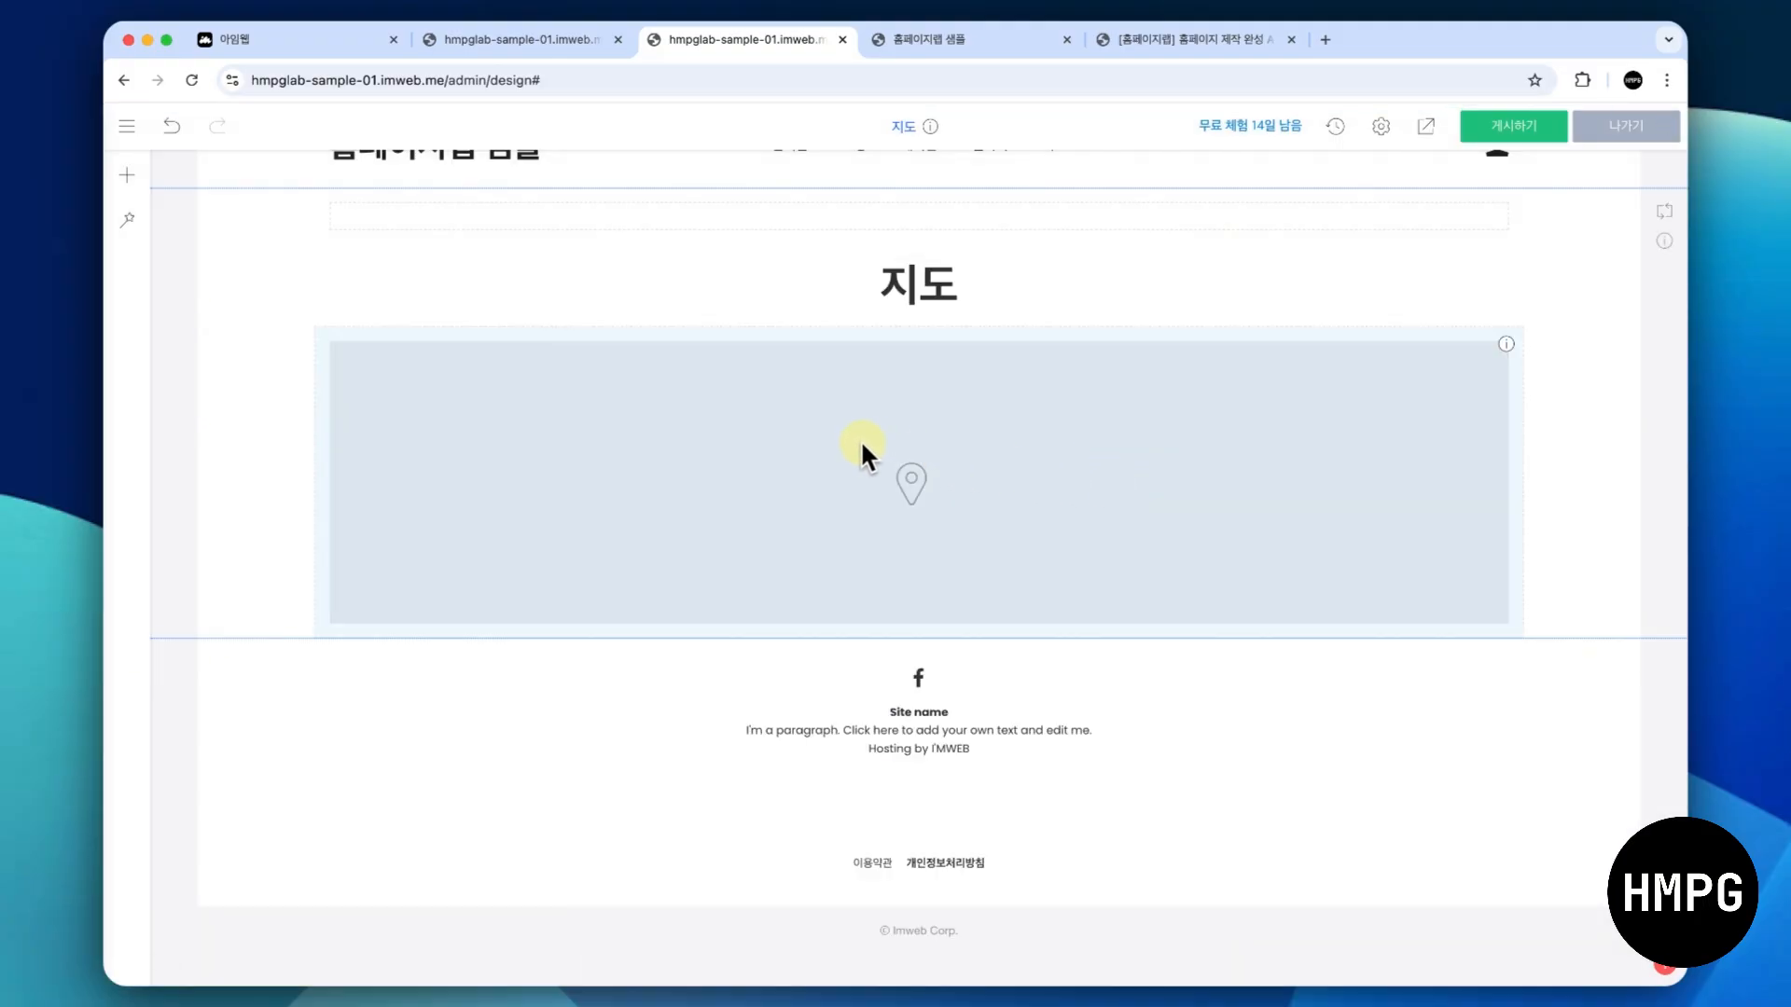
pyautogui.rightClick(859, 449)
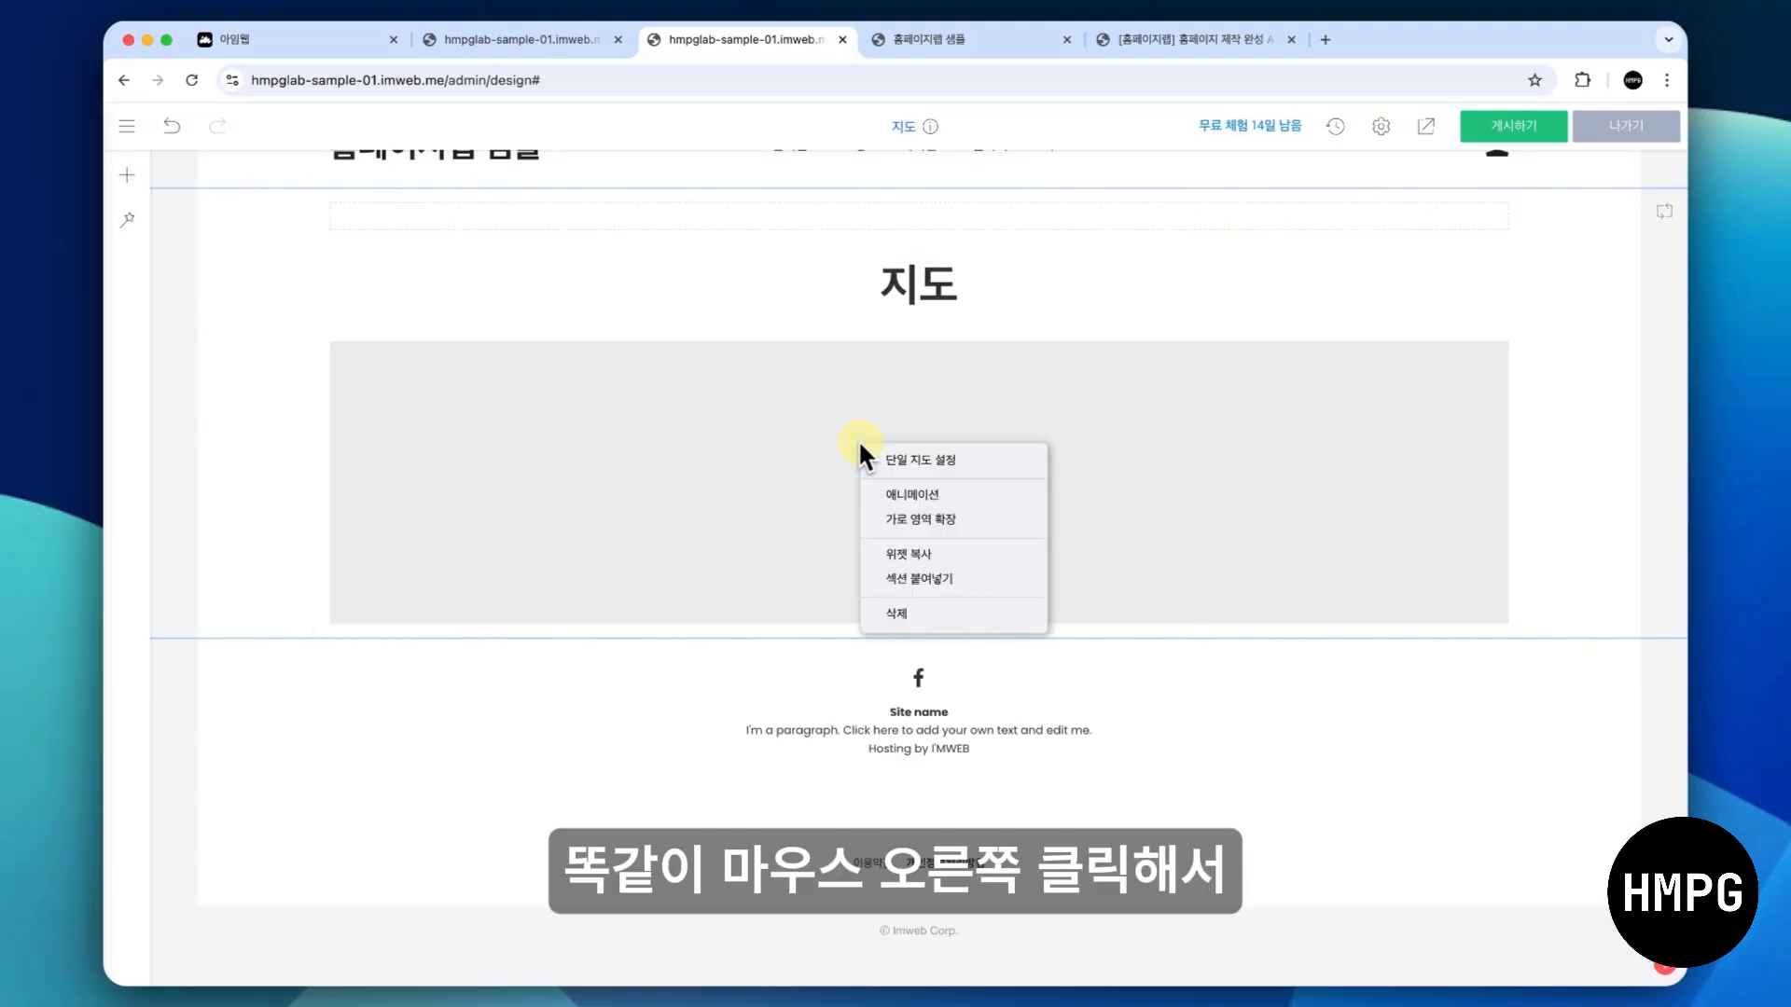
pyautogui.click(994, 457)
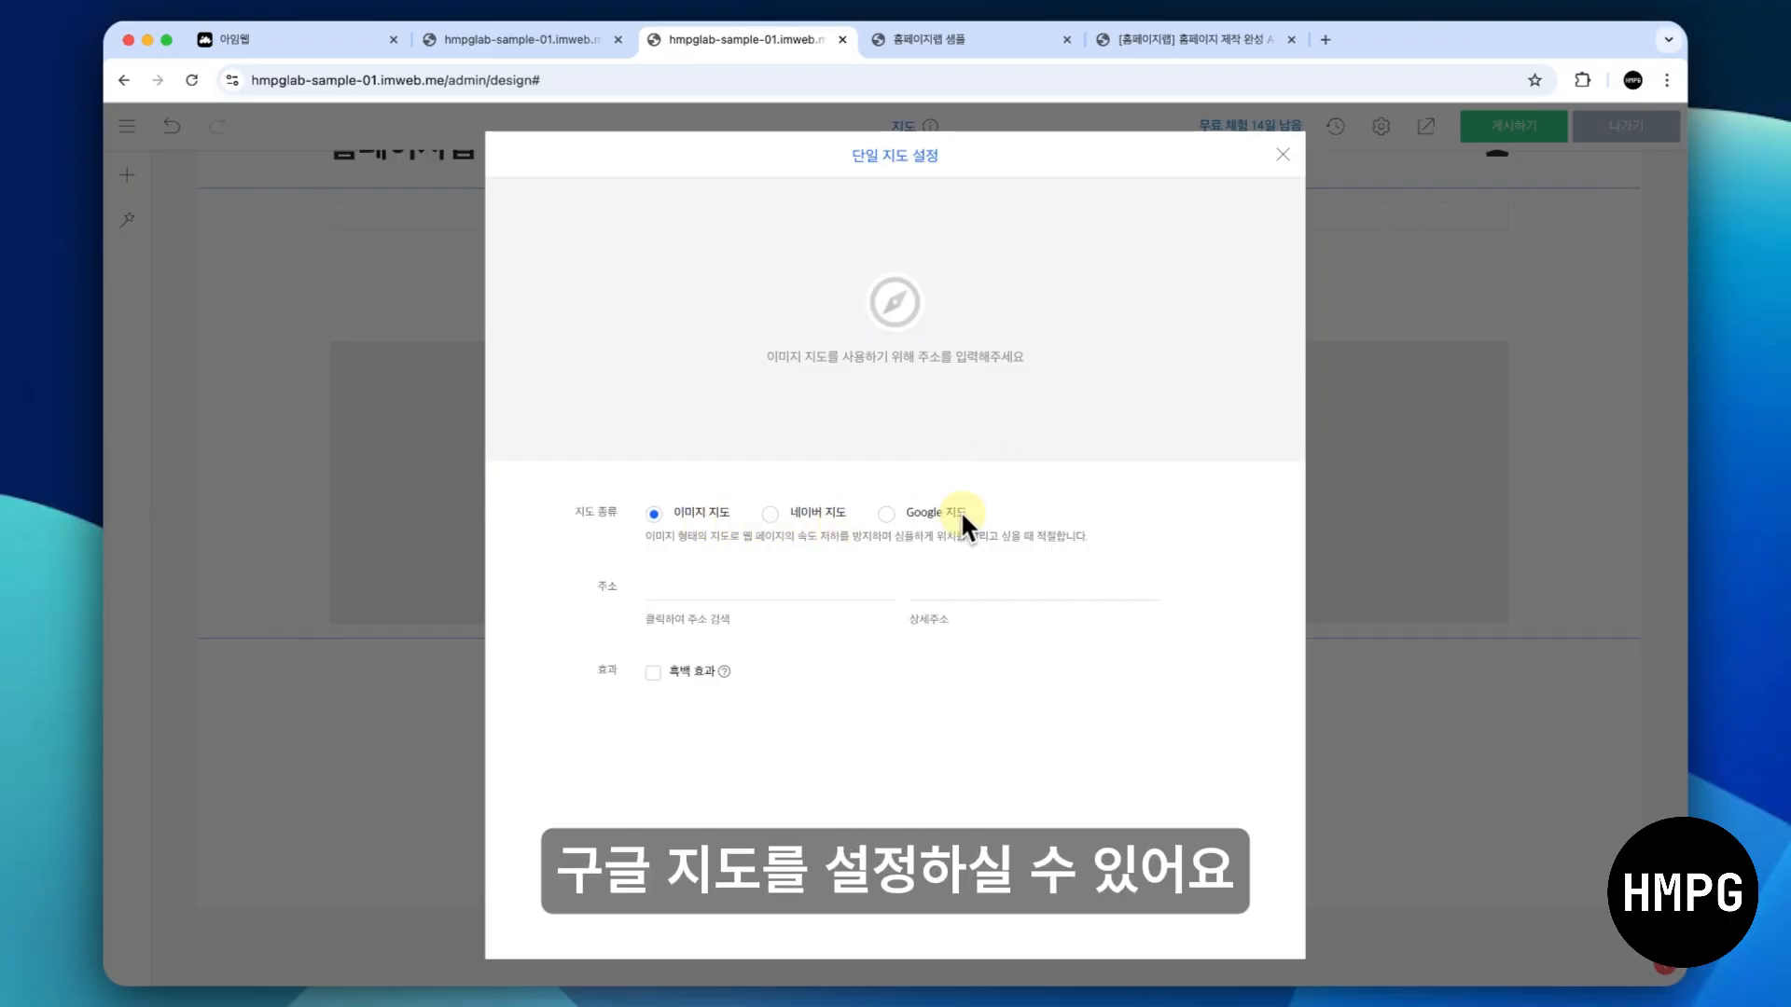
# - Try the 네이버 지도 and Google 지도 map types, and return the map type to 이미지 지도
pyautogui.click(810, 513)
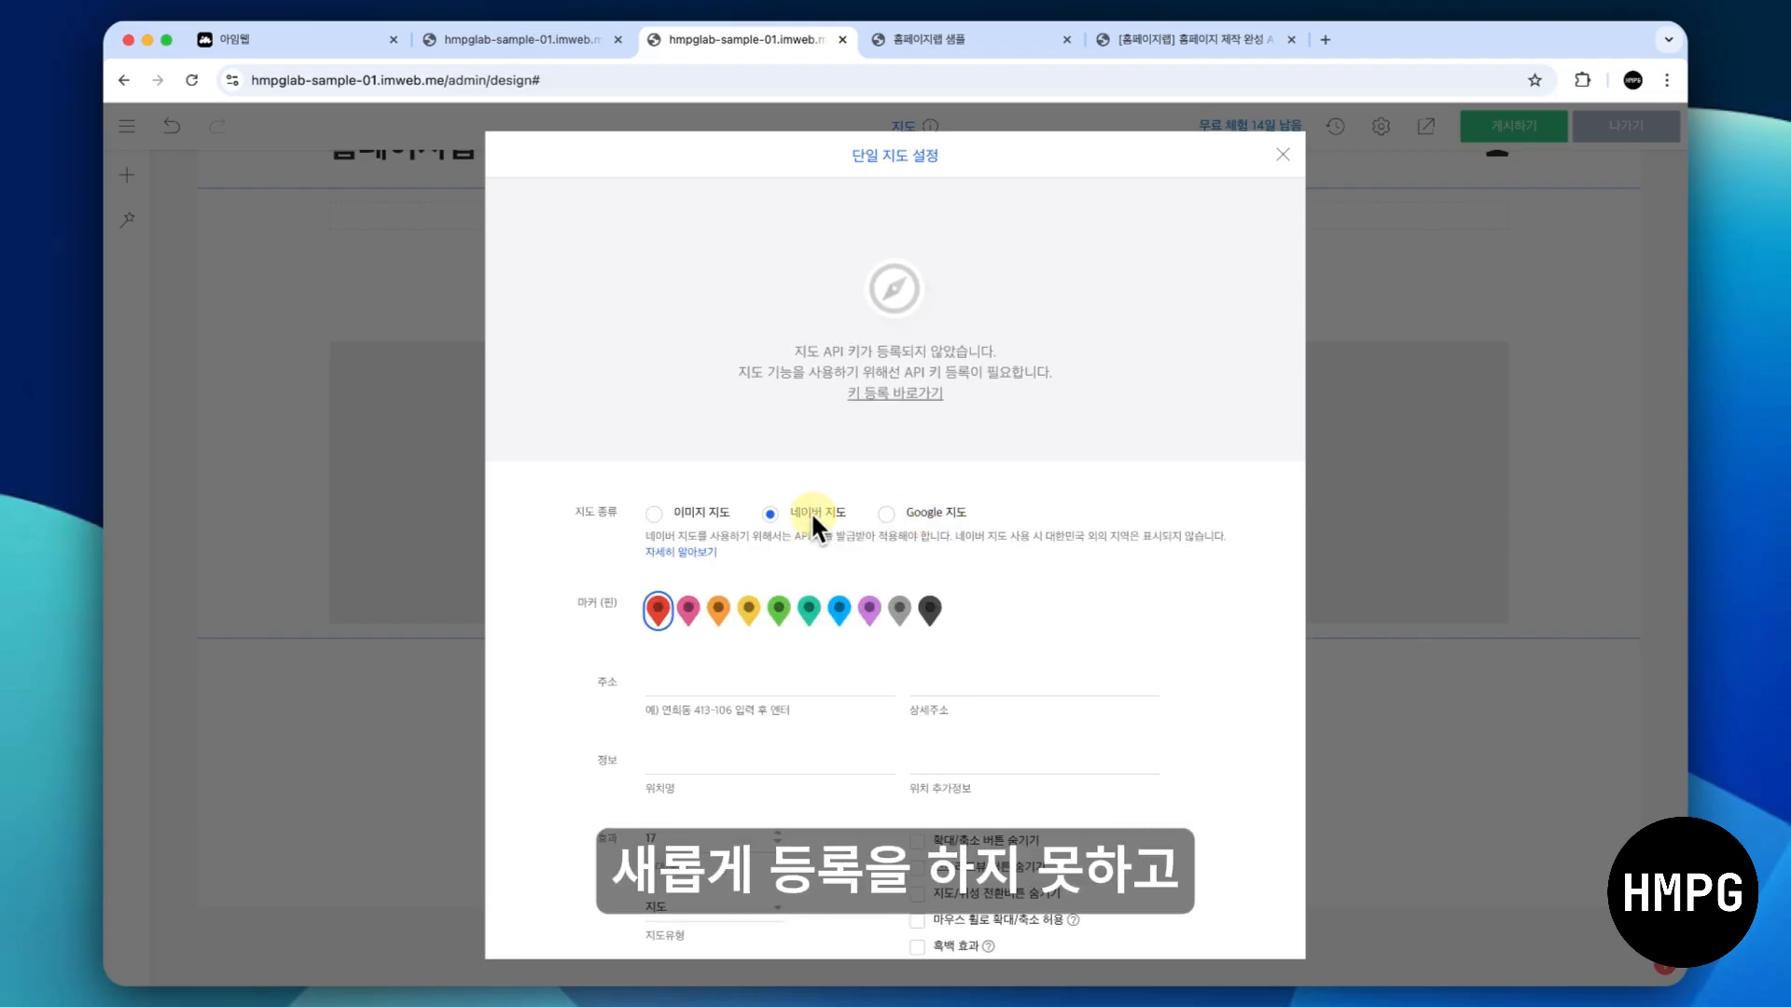
pyautogui.click(901, 514)
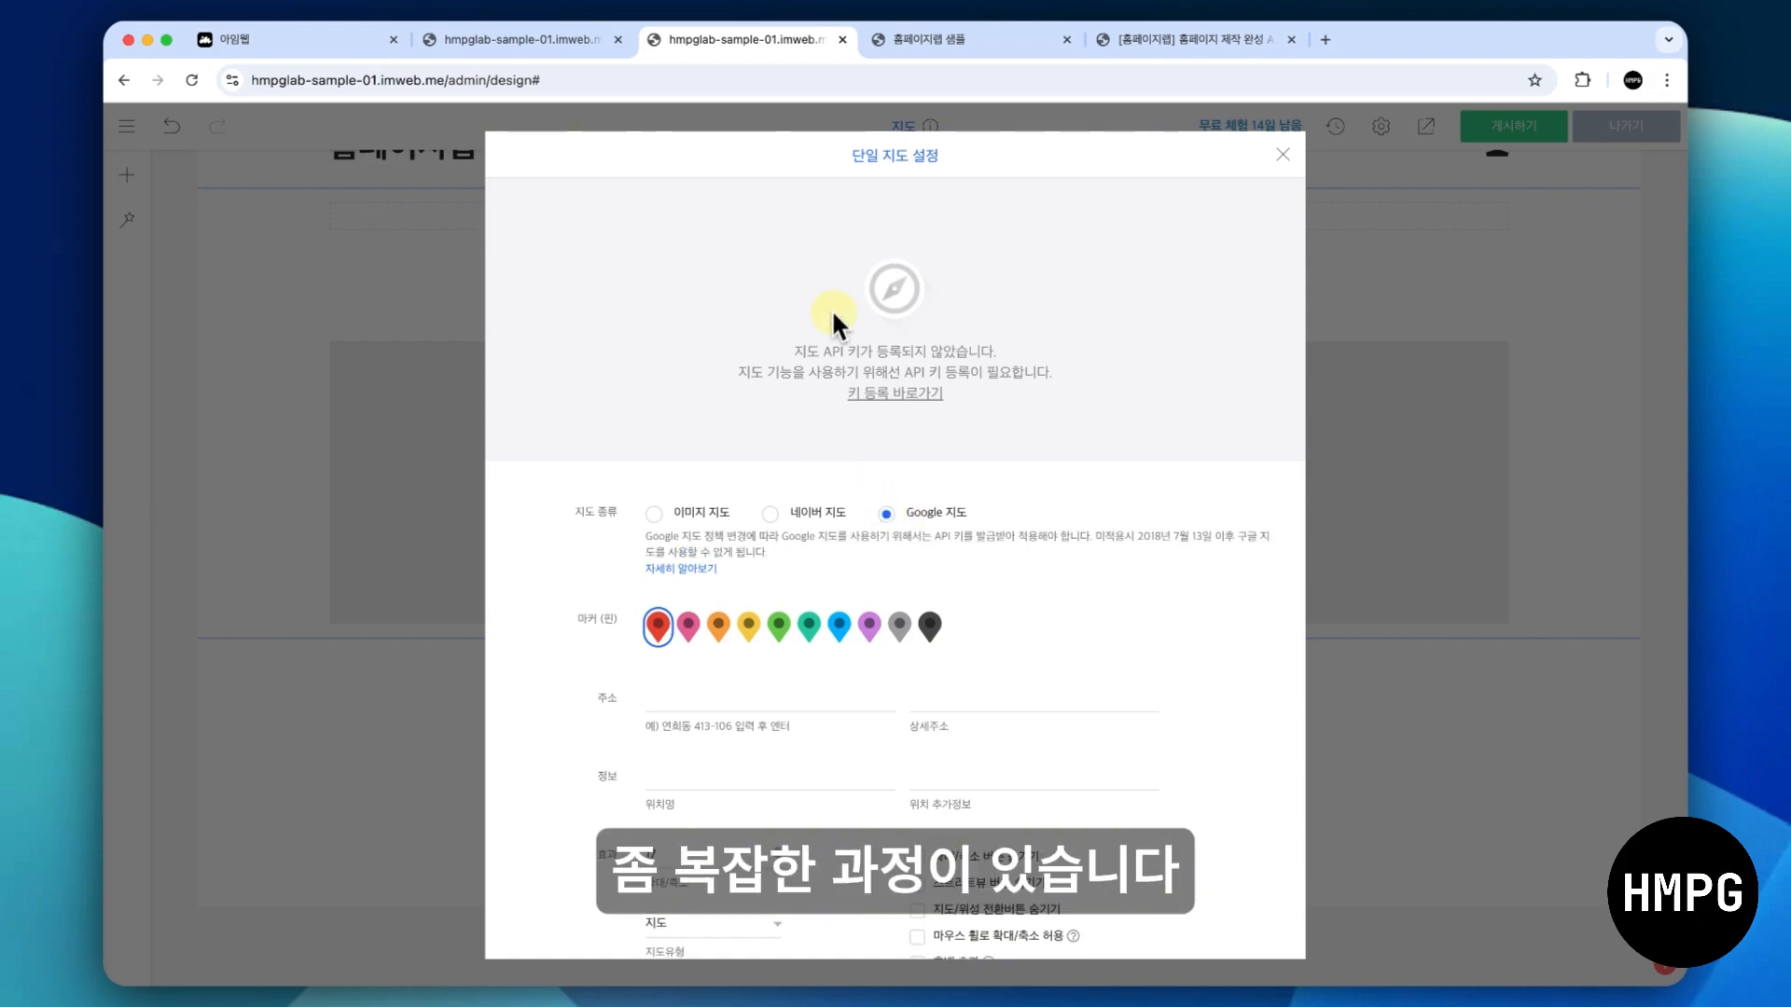
pyautogui.click(653, 509)
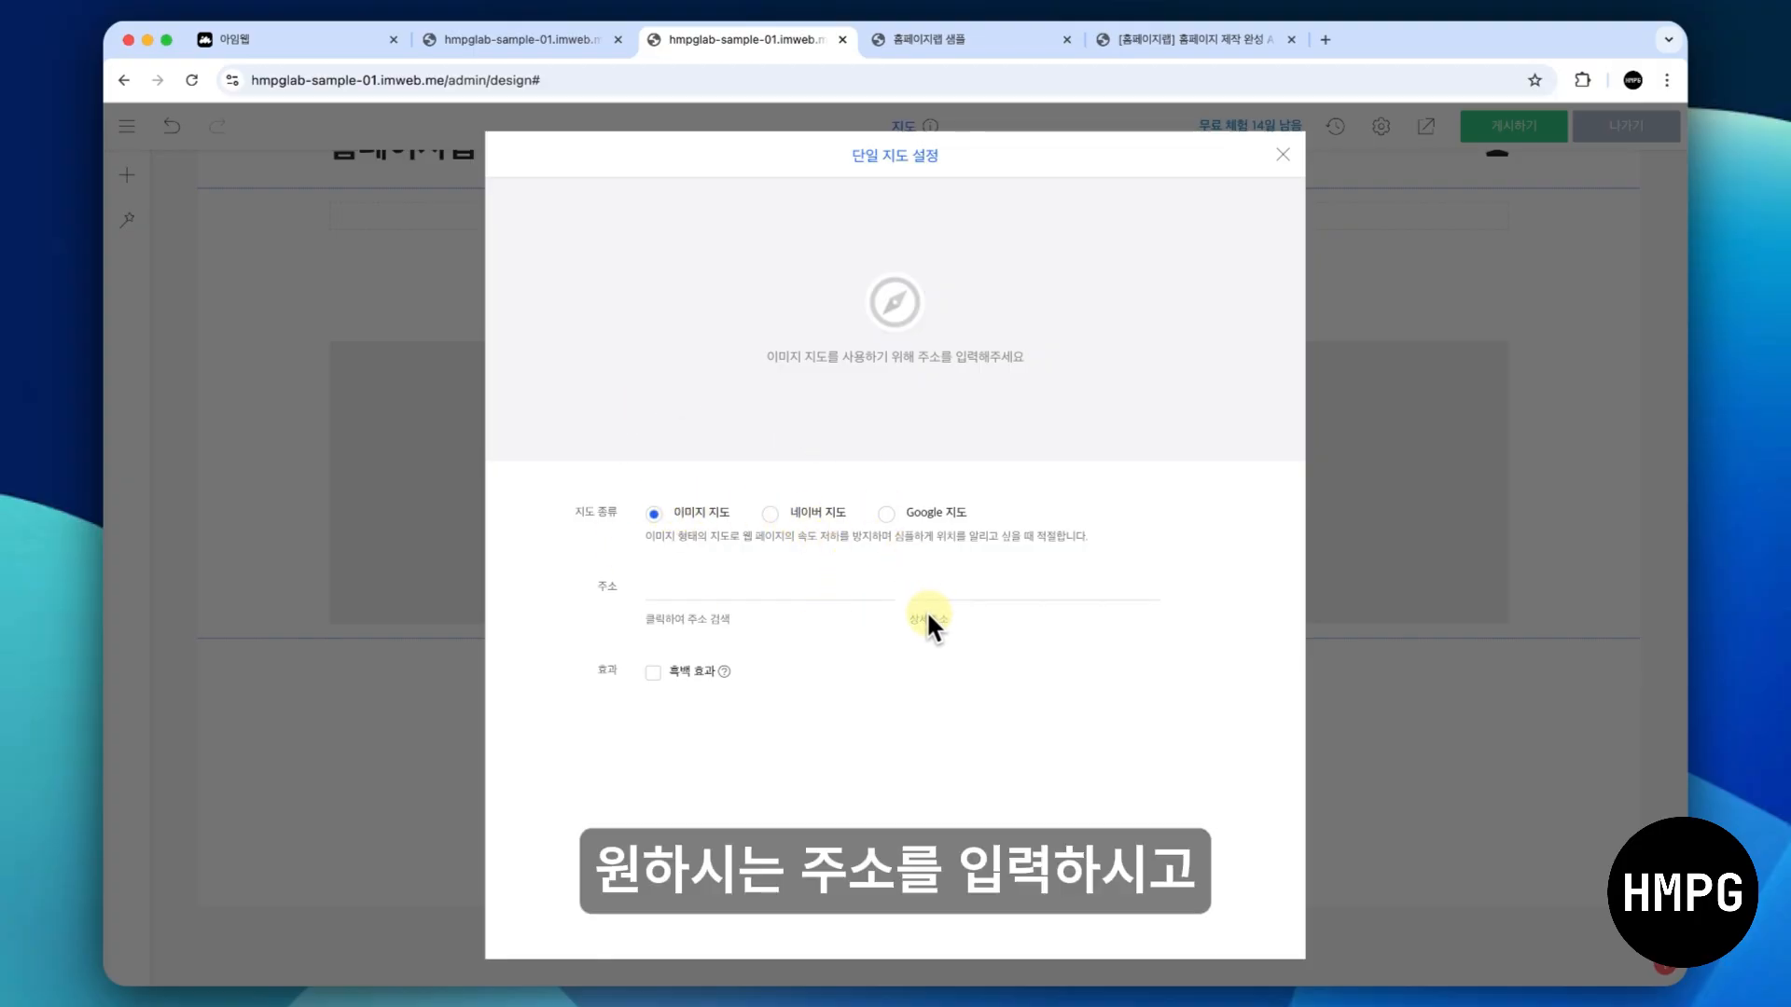
# - Set the map's address to the 서소문별관 result of a 서울시청 address search, close the settings, and increase the map's height
pyautogui.click(796, 592)
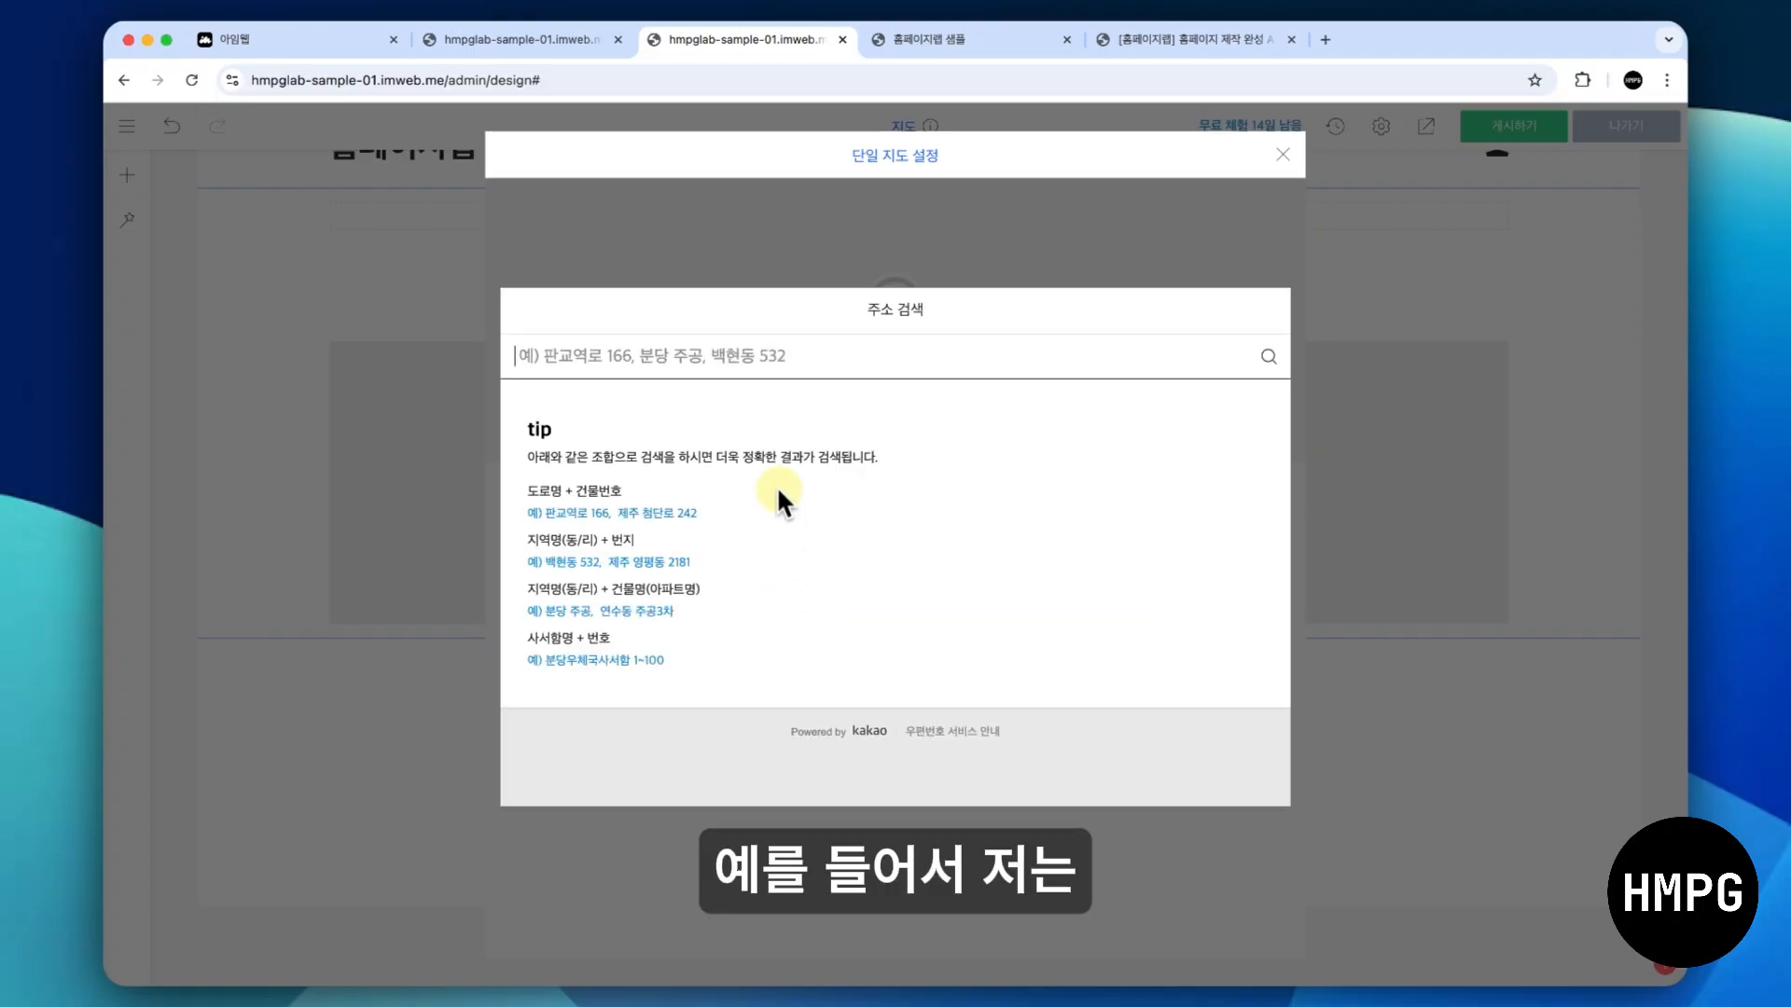
pyautogui.write('서울시체')
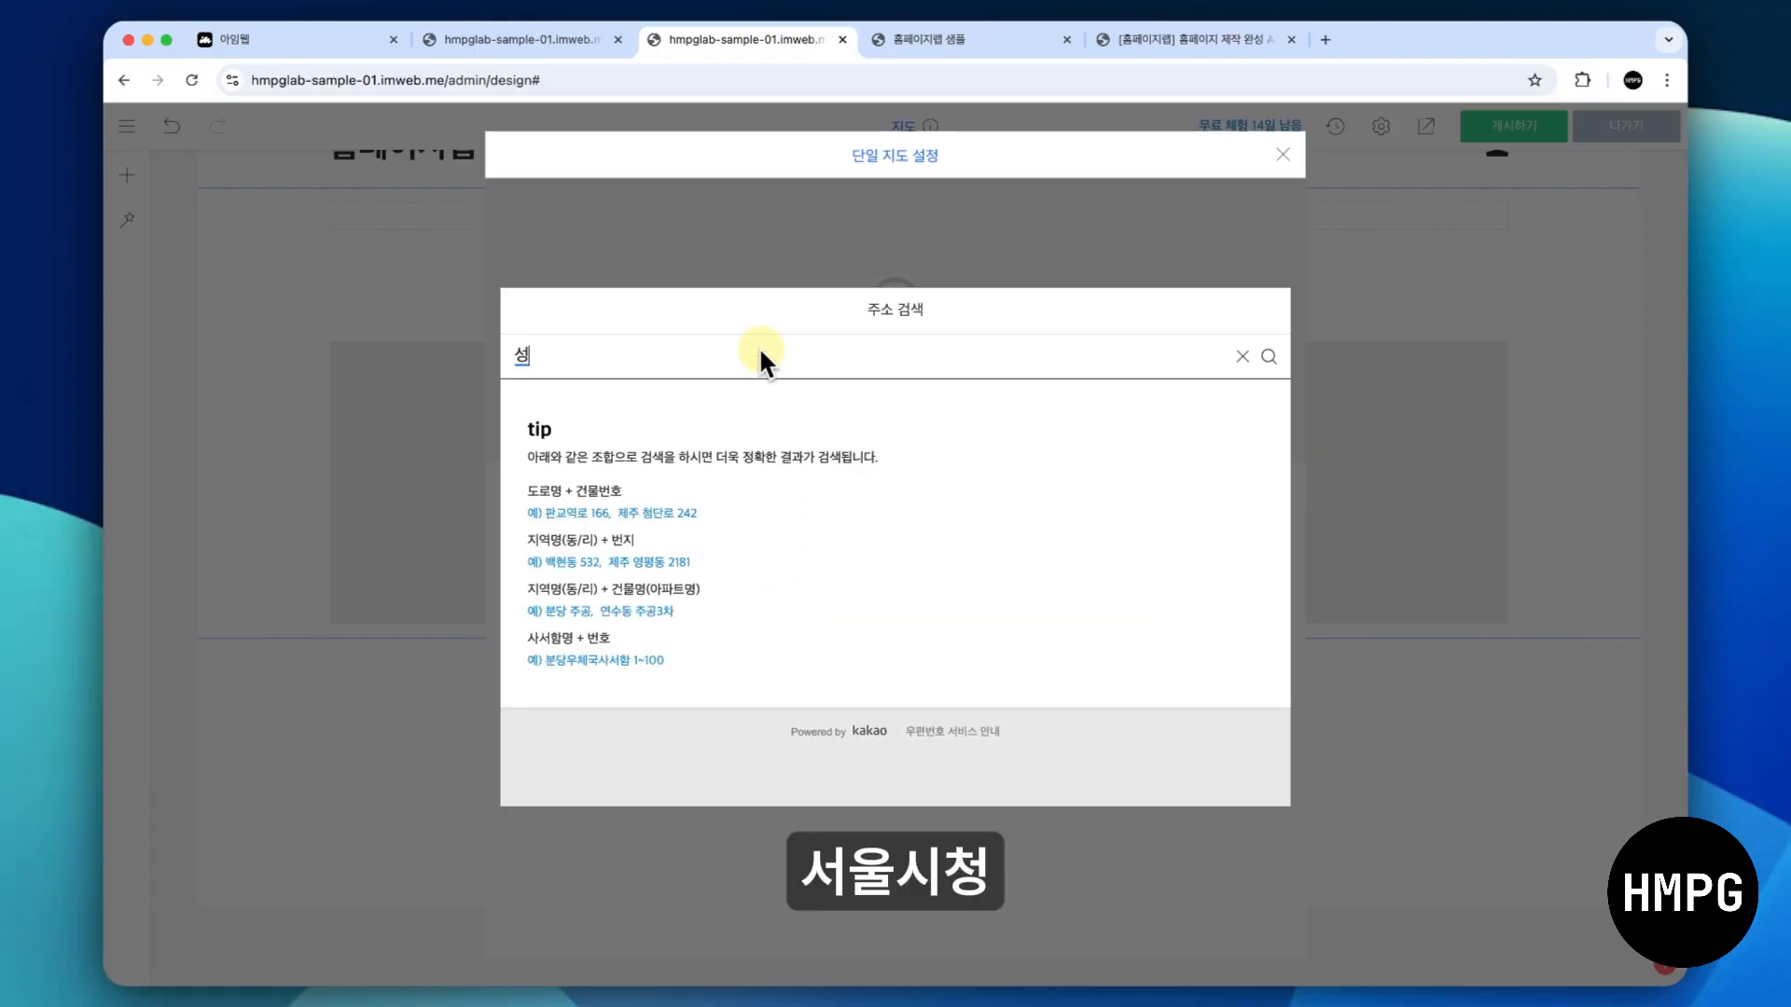
pyautogui.write('ㅇ')
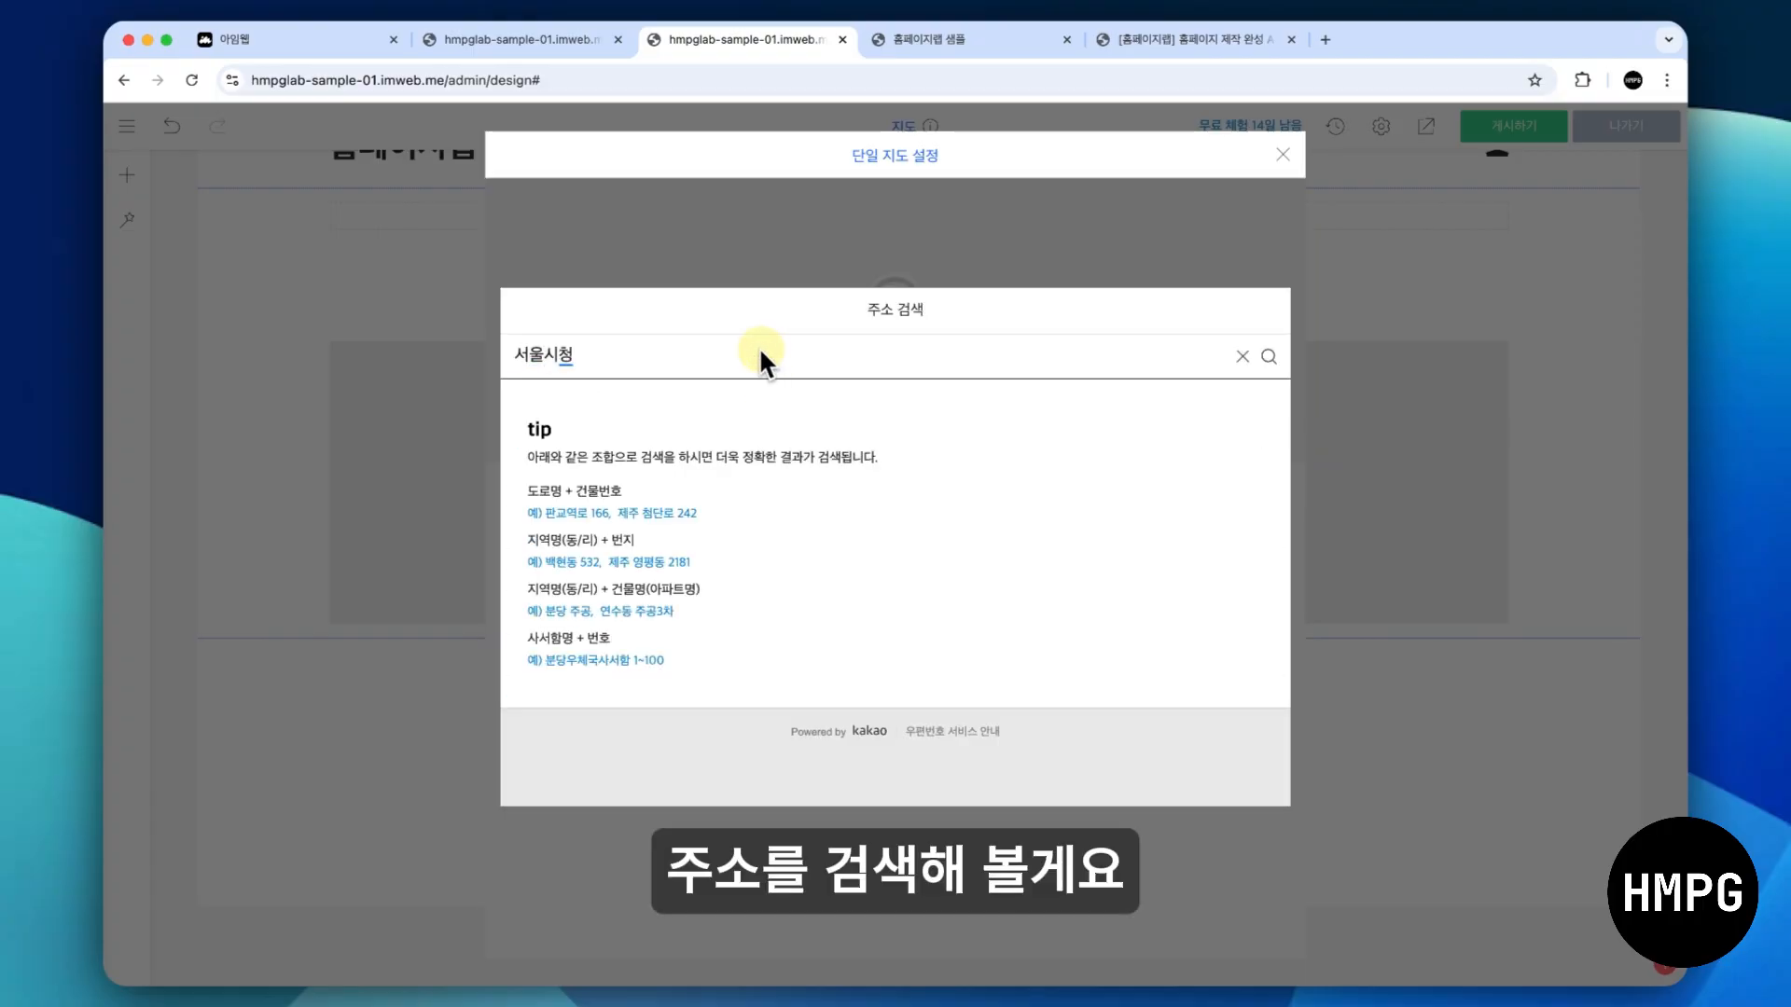
pyautogui.press('Return')
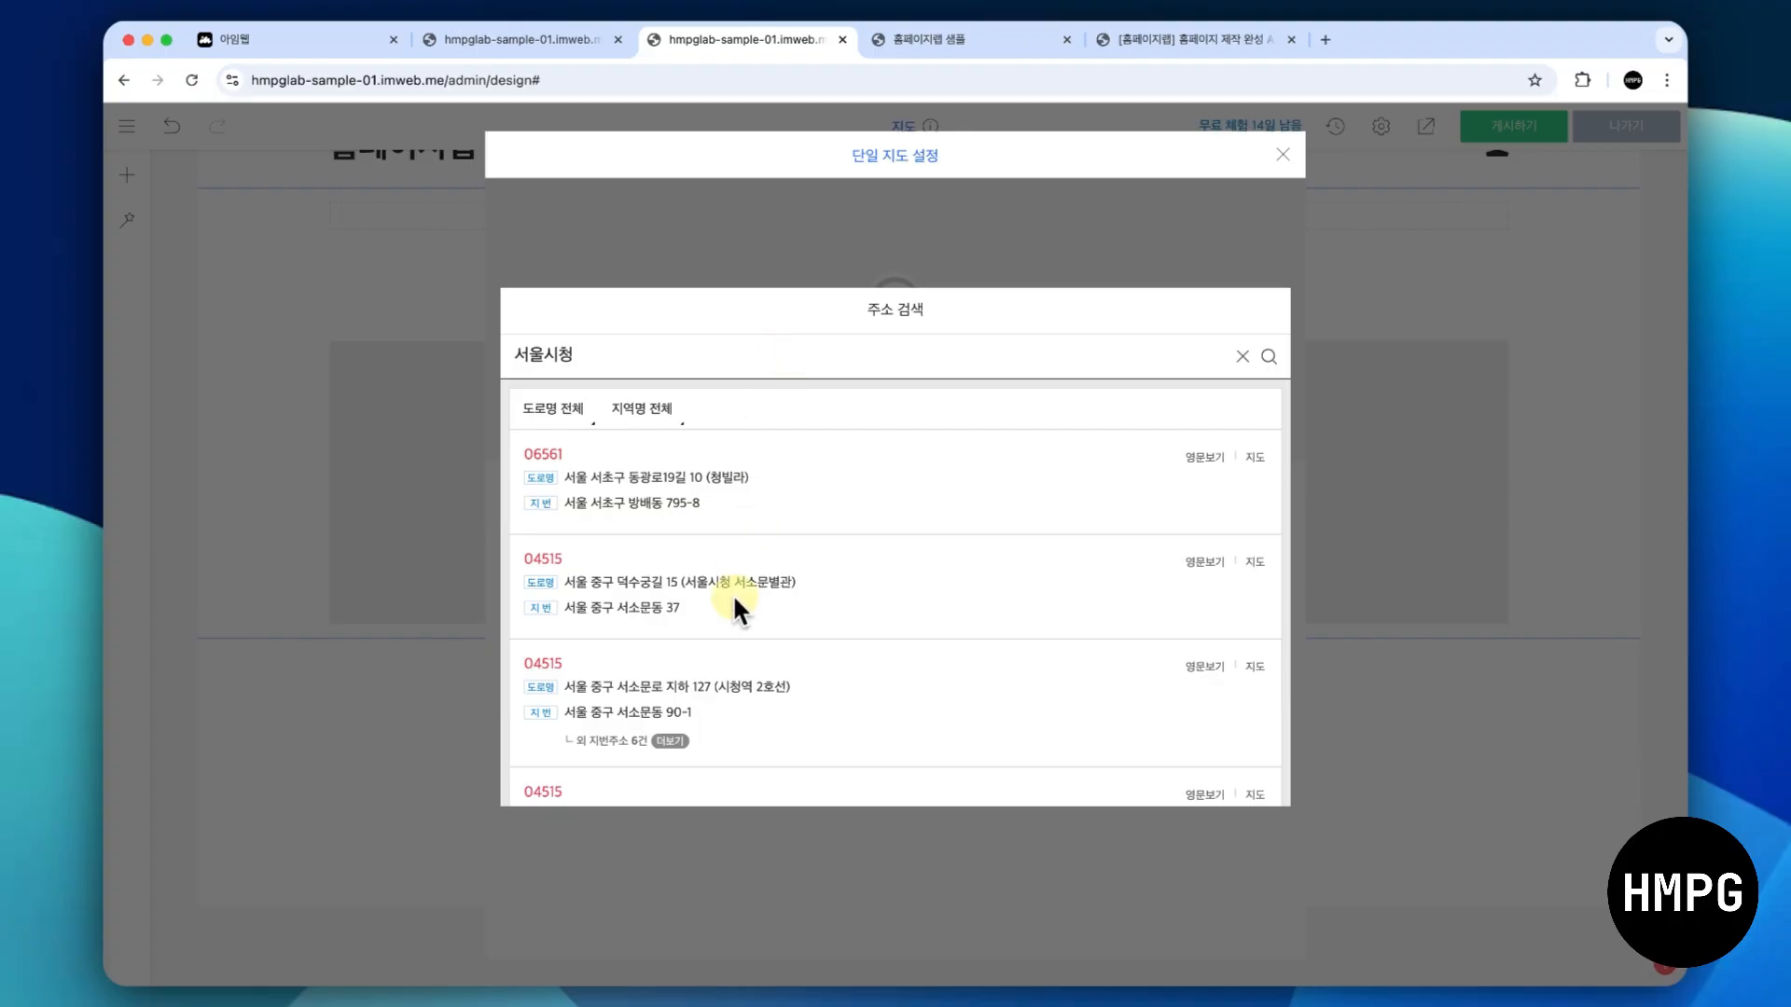
pyautogui.click(726, 584)
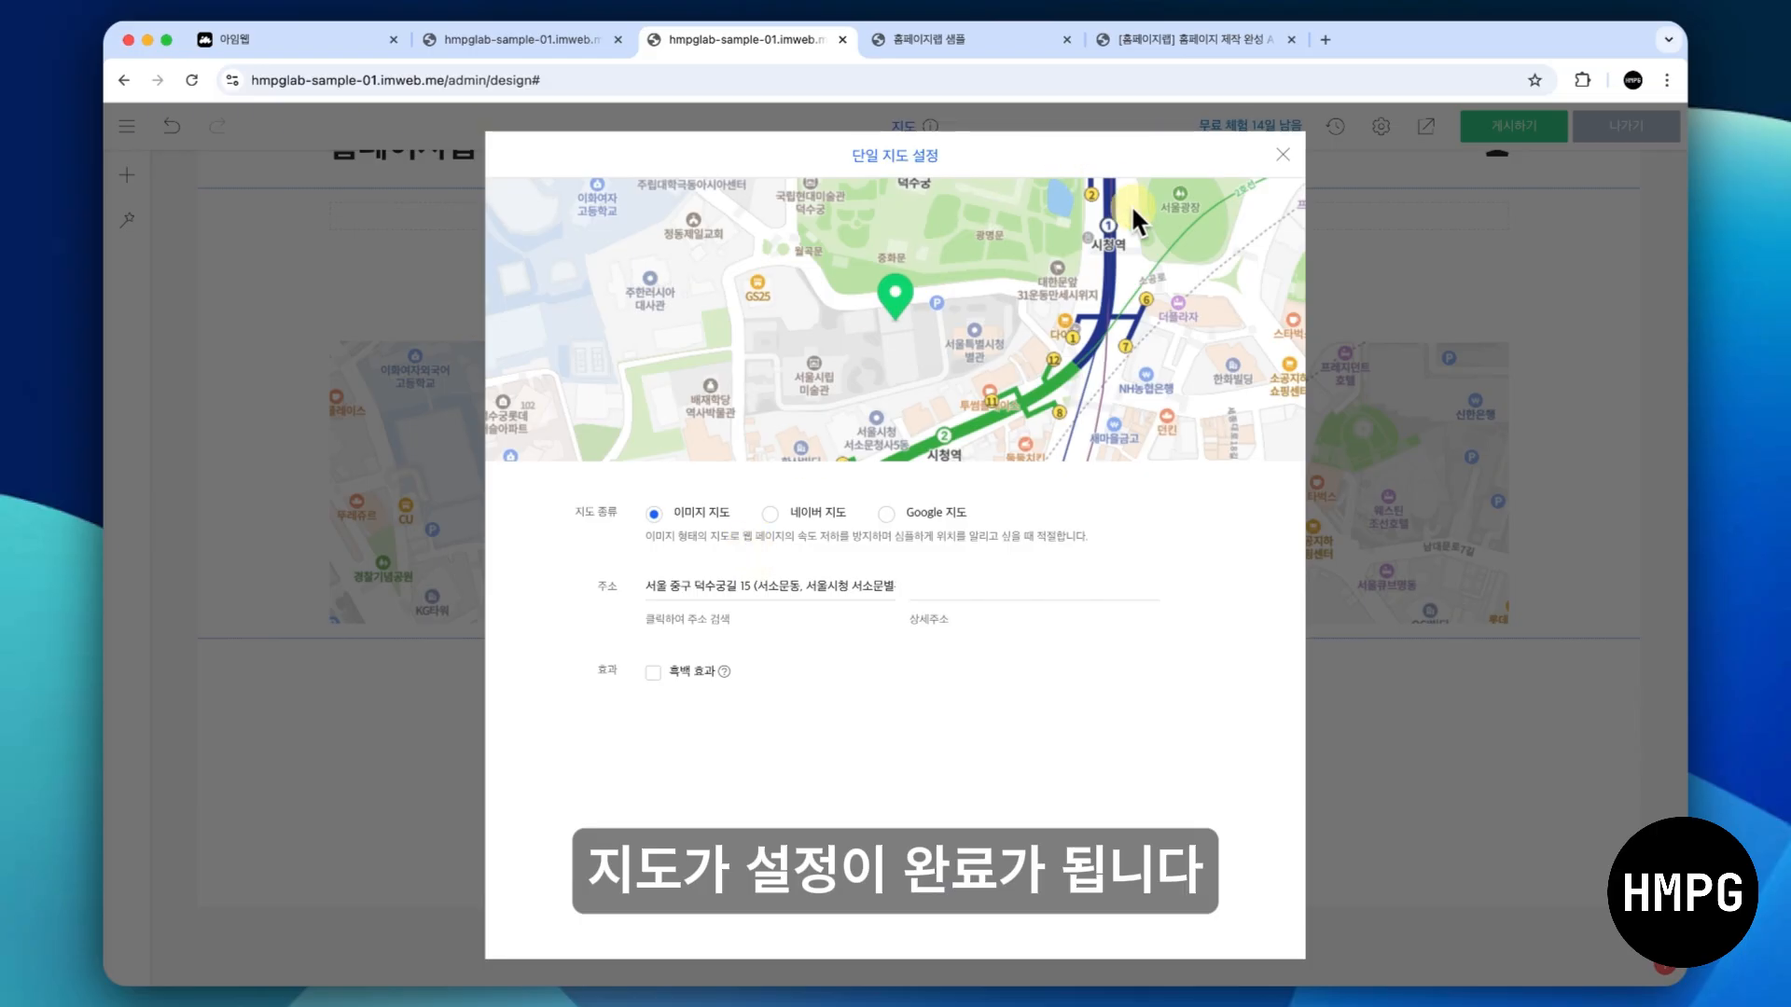
pyautogui.click(1283, 156)
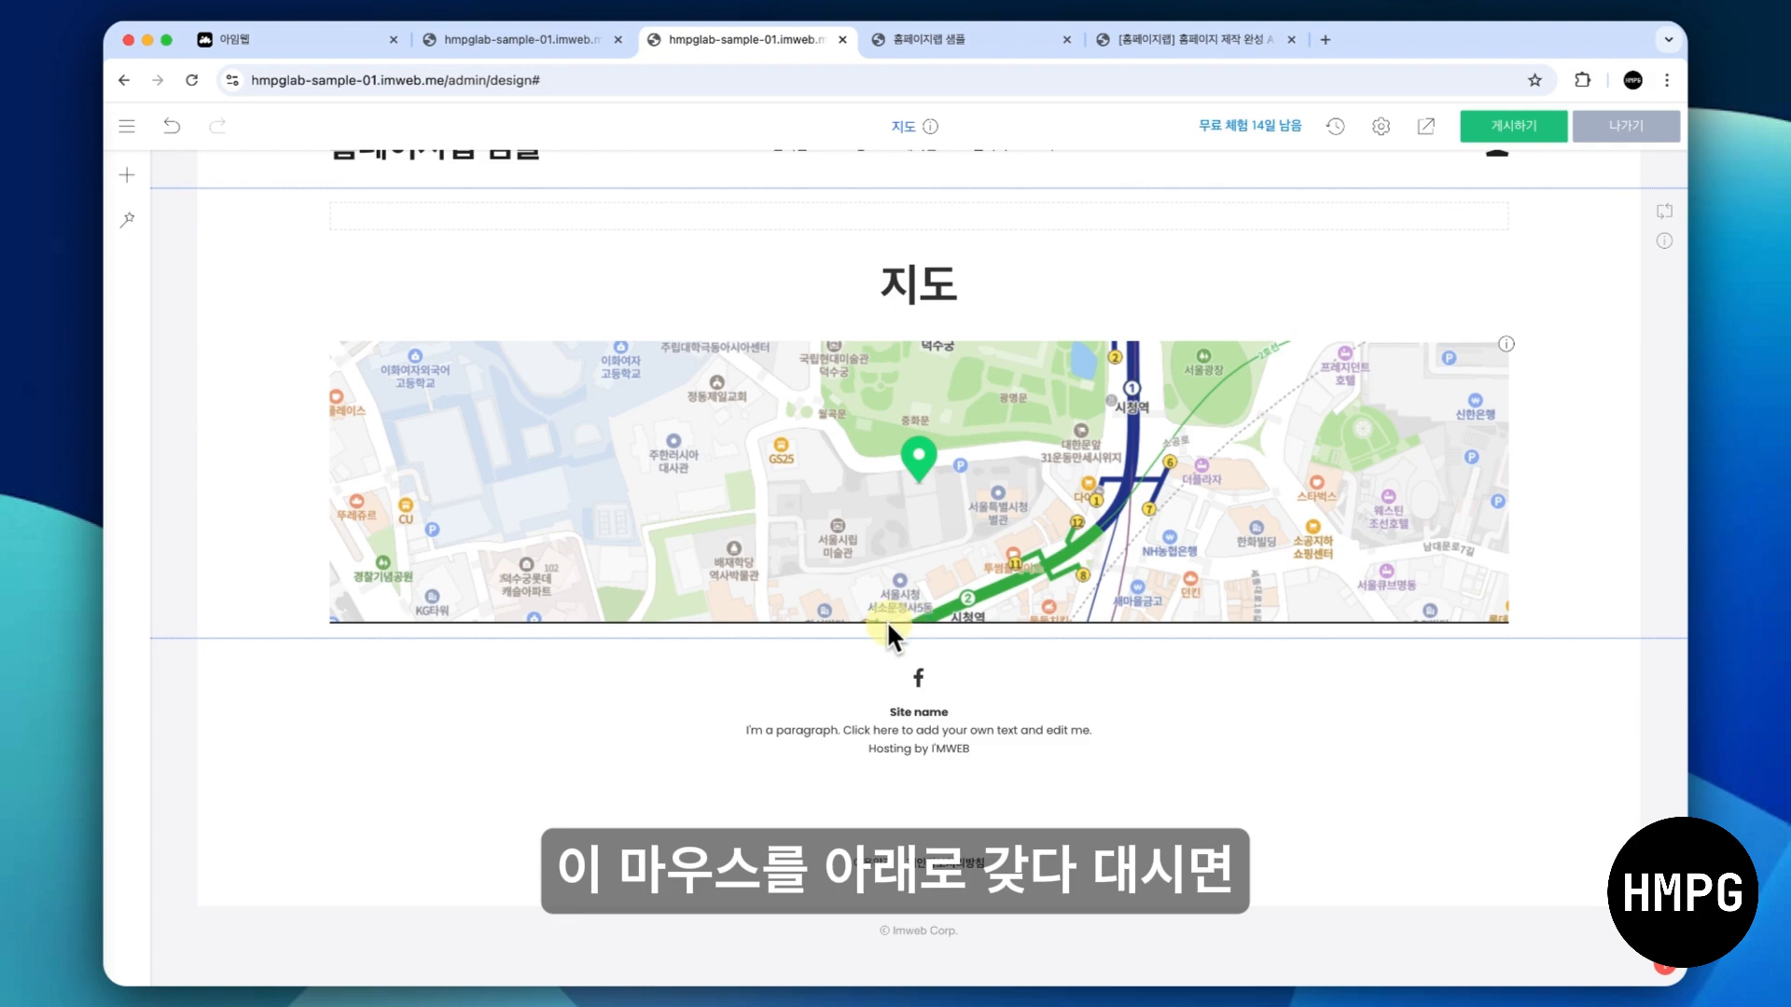
pyautogui.moveTo(888, 626); pyautogui.dragTo(882, 791)
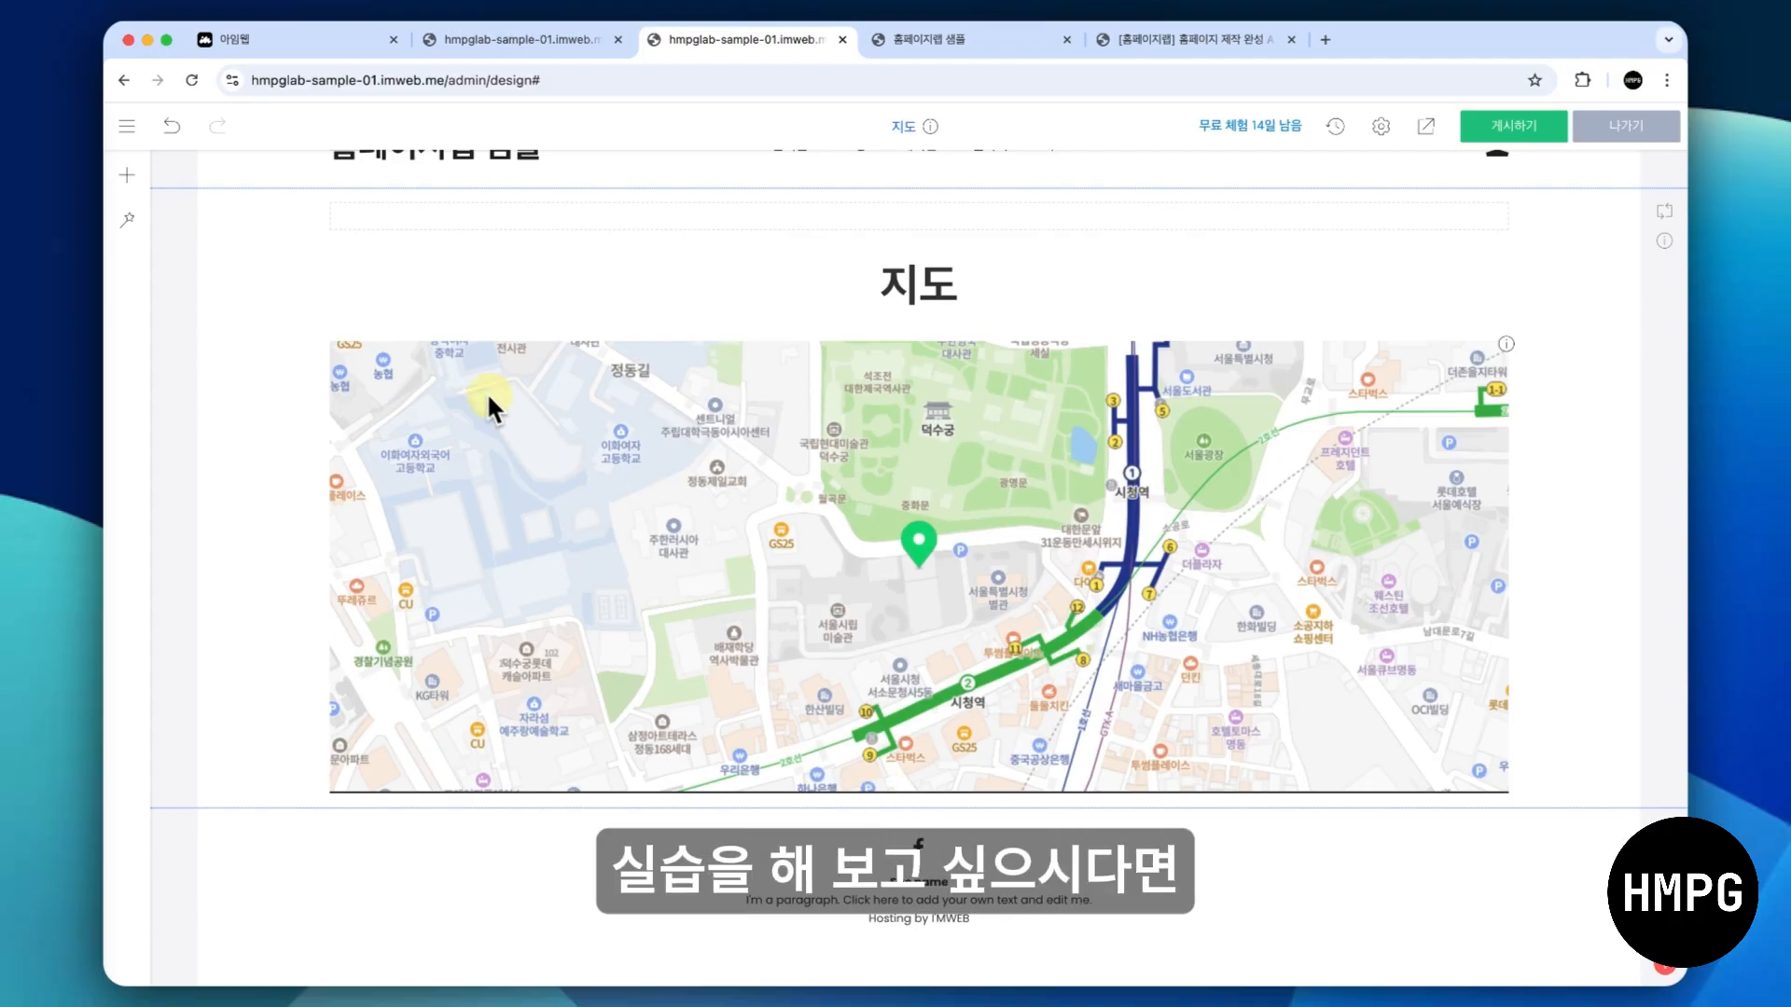
# - Switch to the 기능 실습 체크리스트 sheet in Google Sheets and examine its practice items, including the (활용) items under 입력폼
pyautogui.click(127, 125)
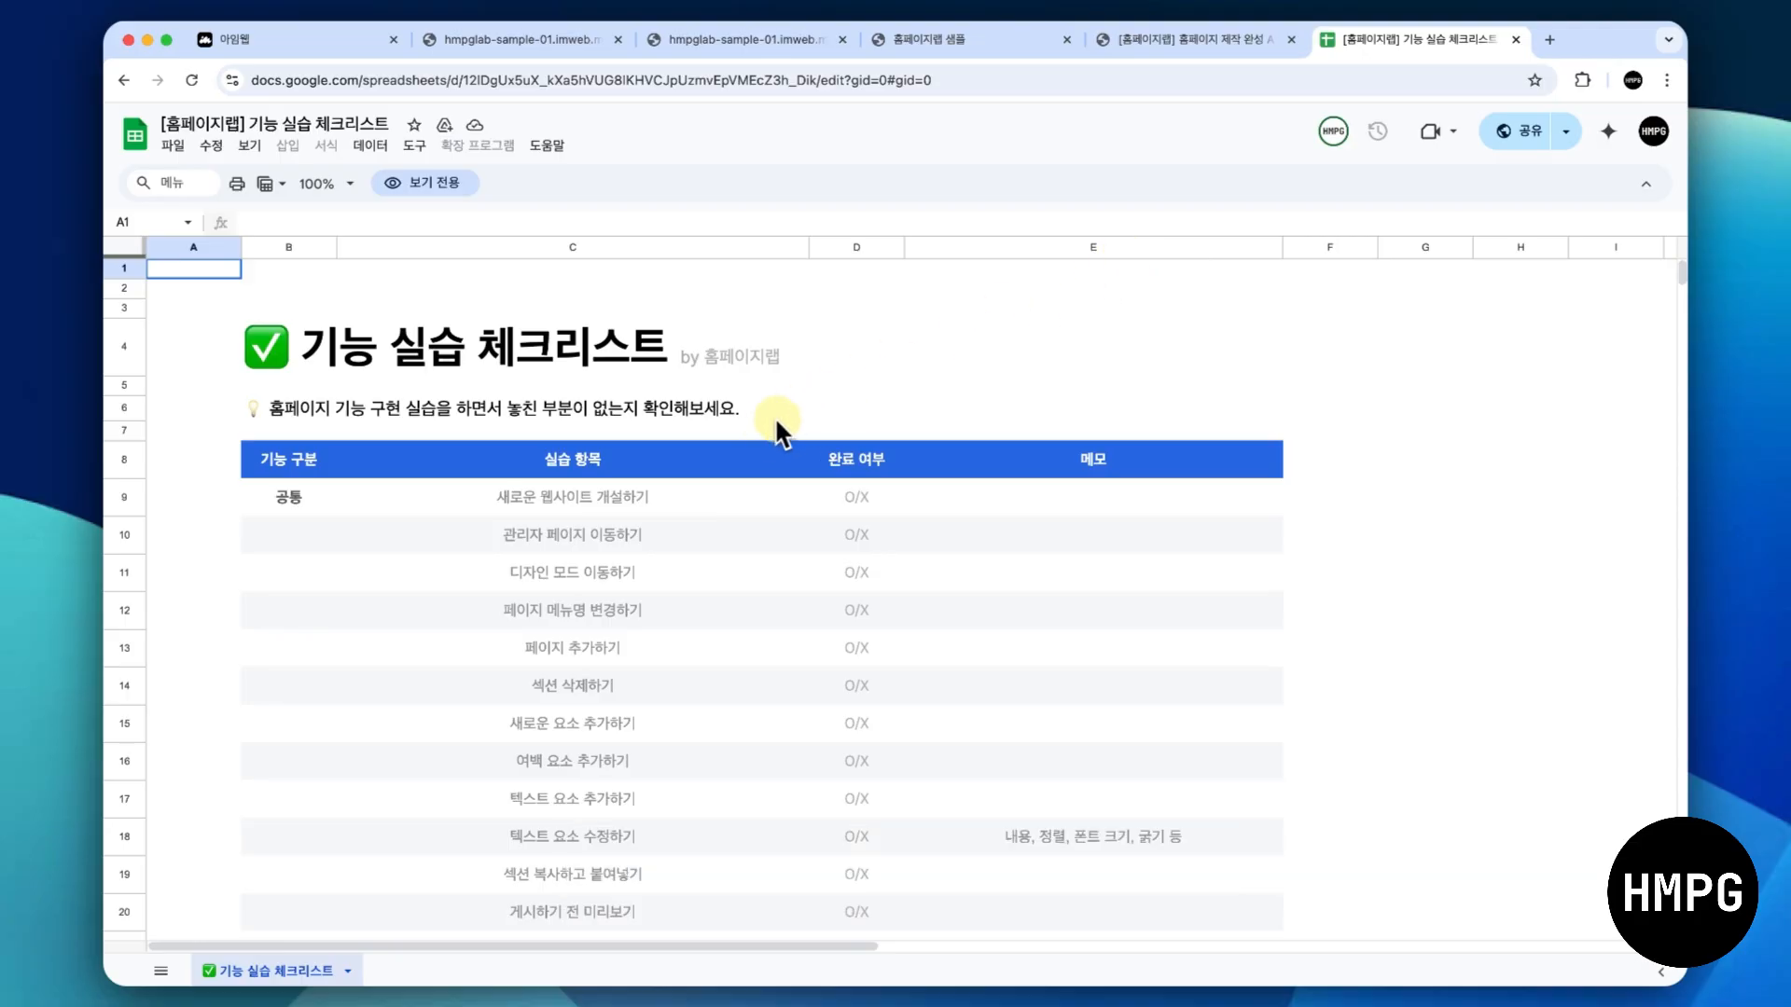
pyautogui.scroll(-5, 759, 424)
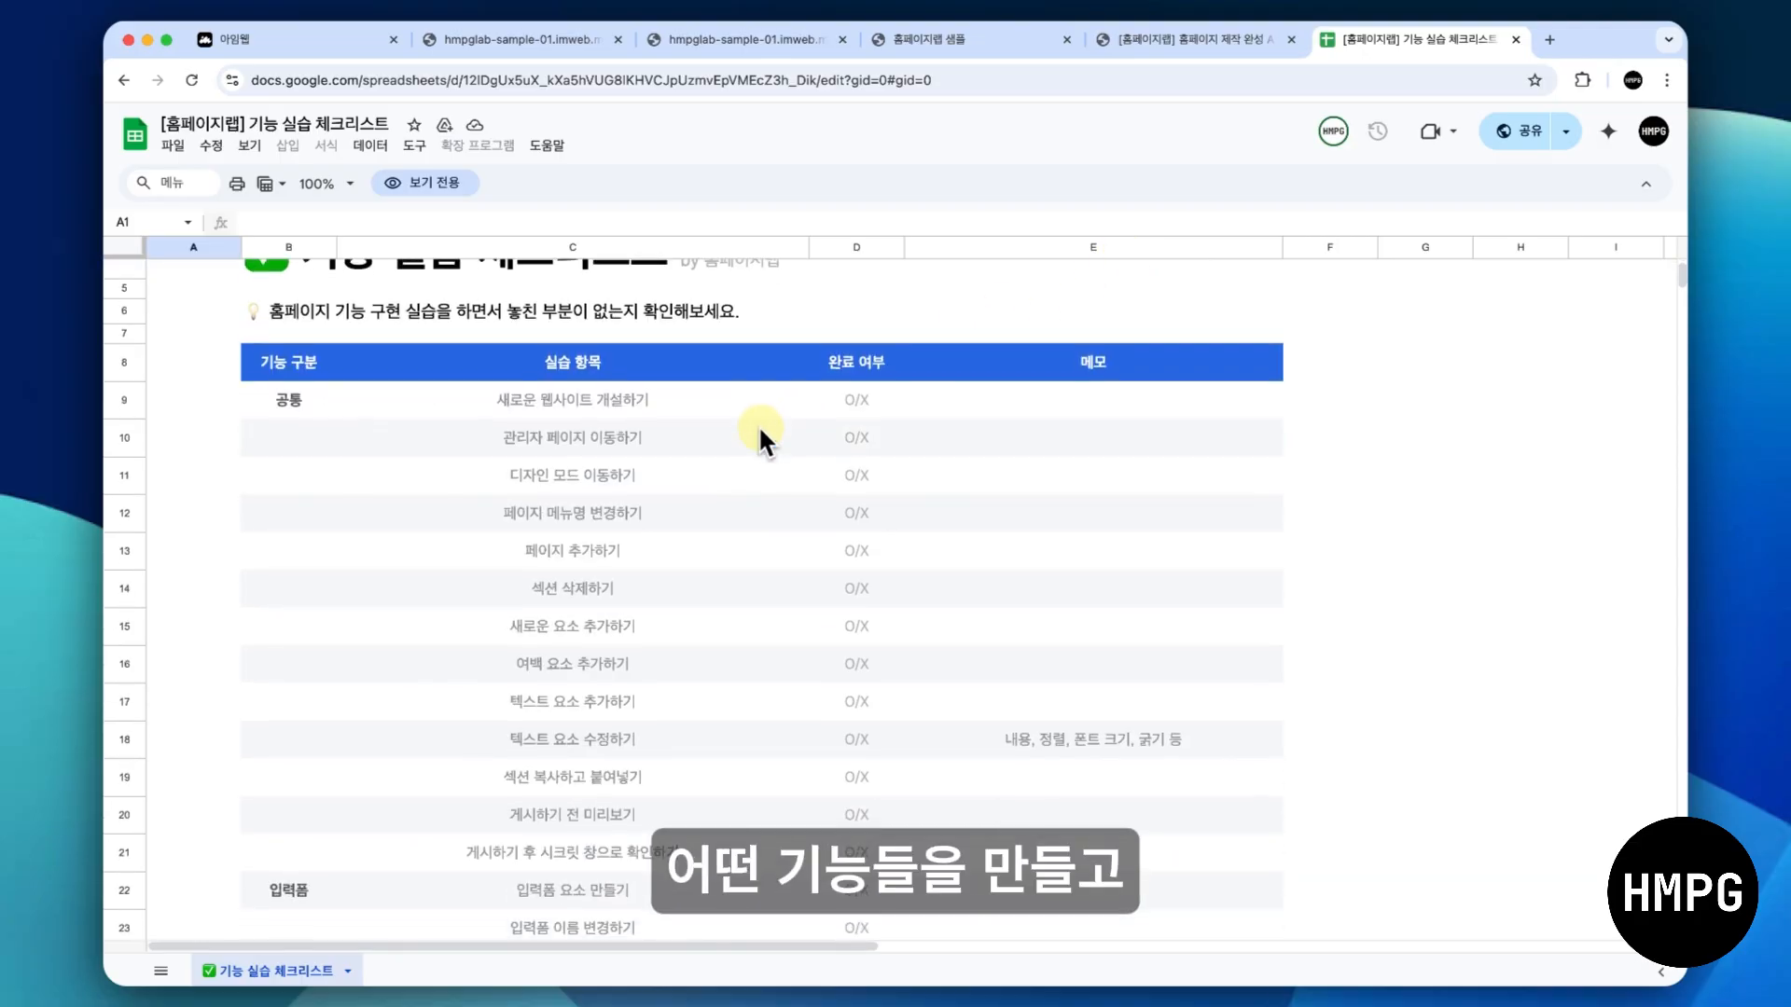
pyautogui.scroll(-5, 761, 431)
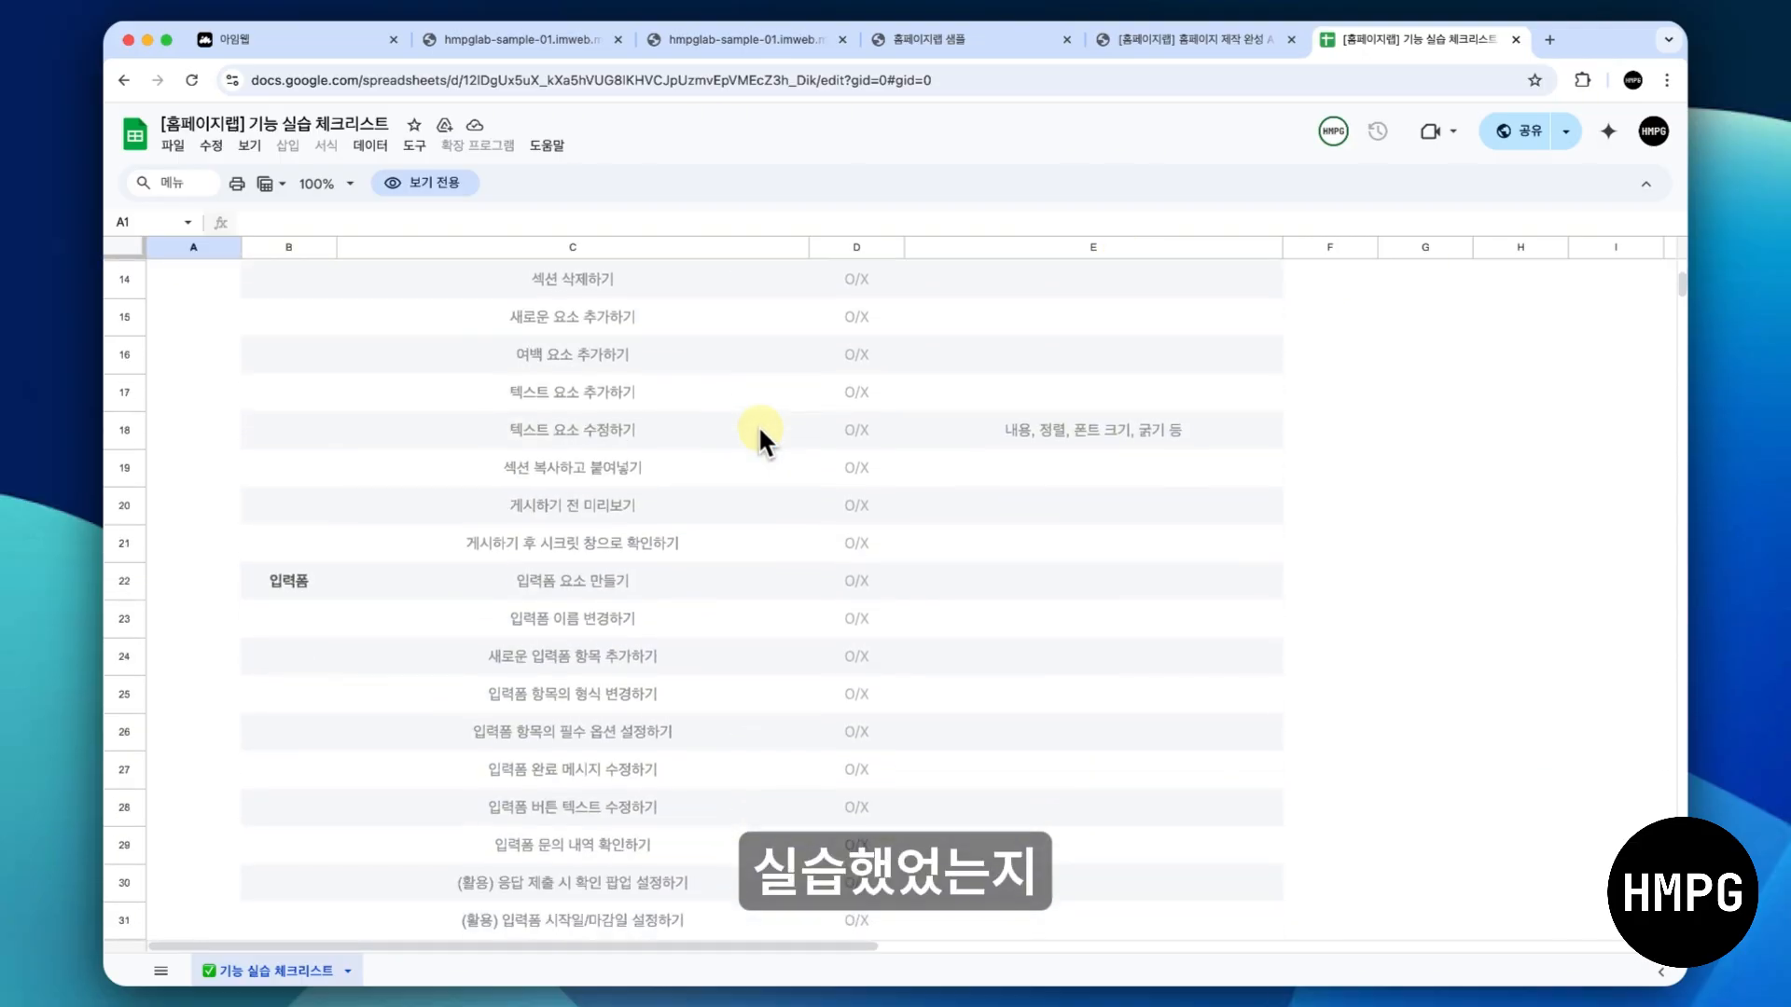
pyautogui.scroll(-4, 759, 425)
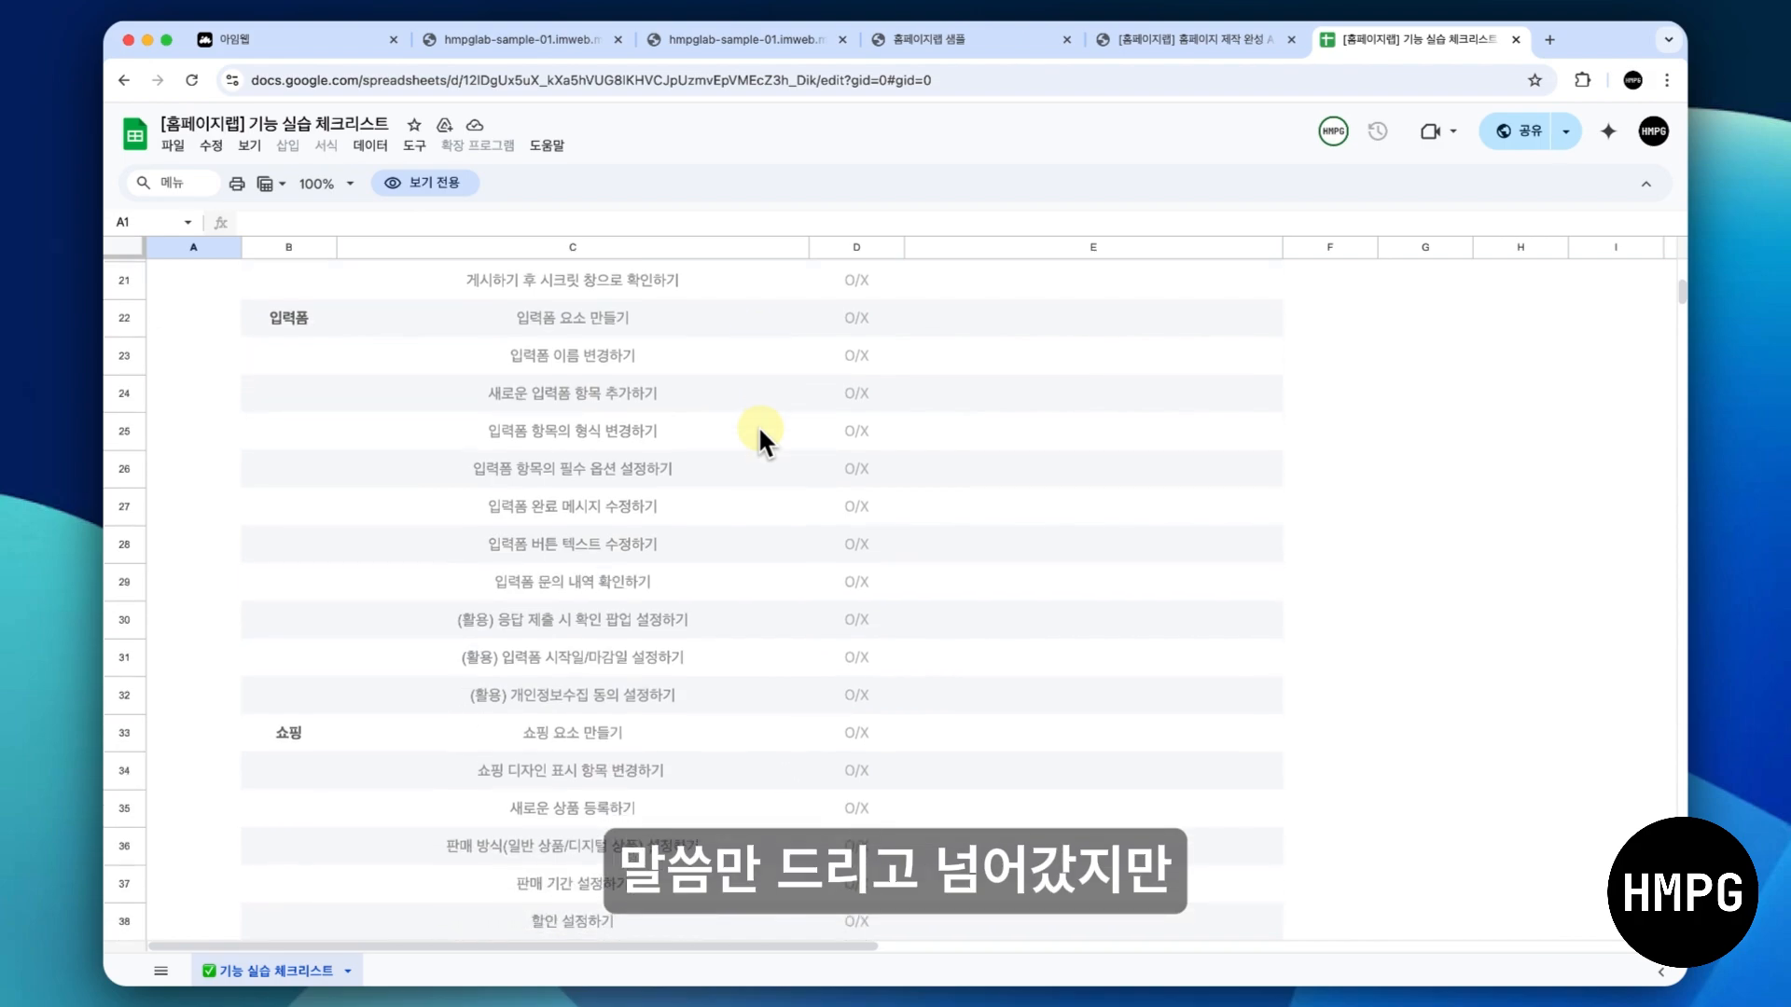
pyautogui.scroll(-1, 757, 431)
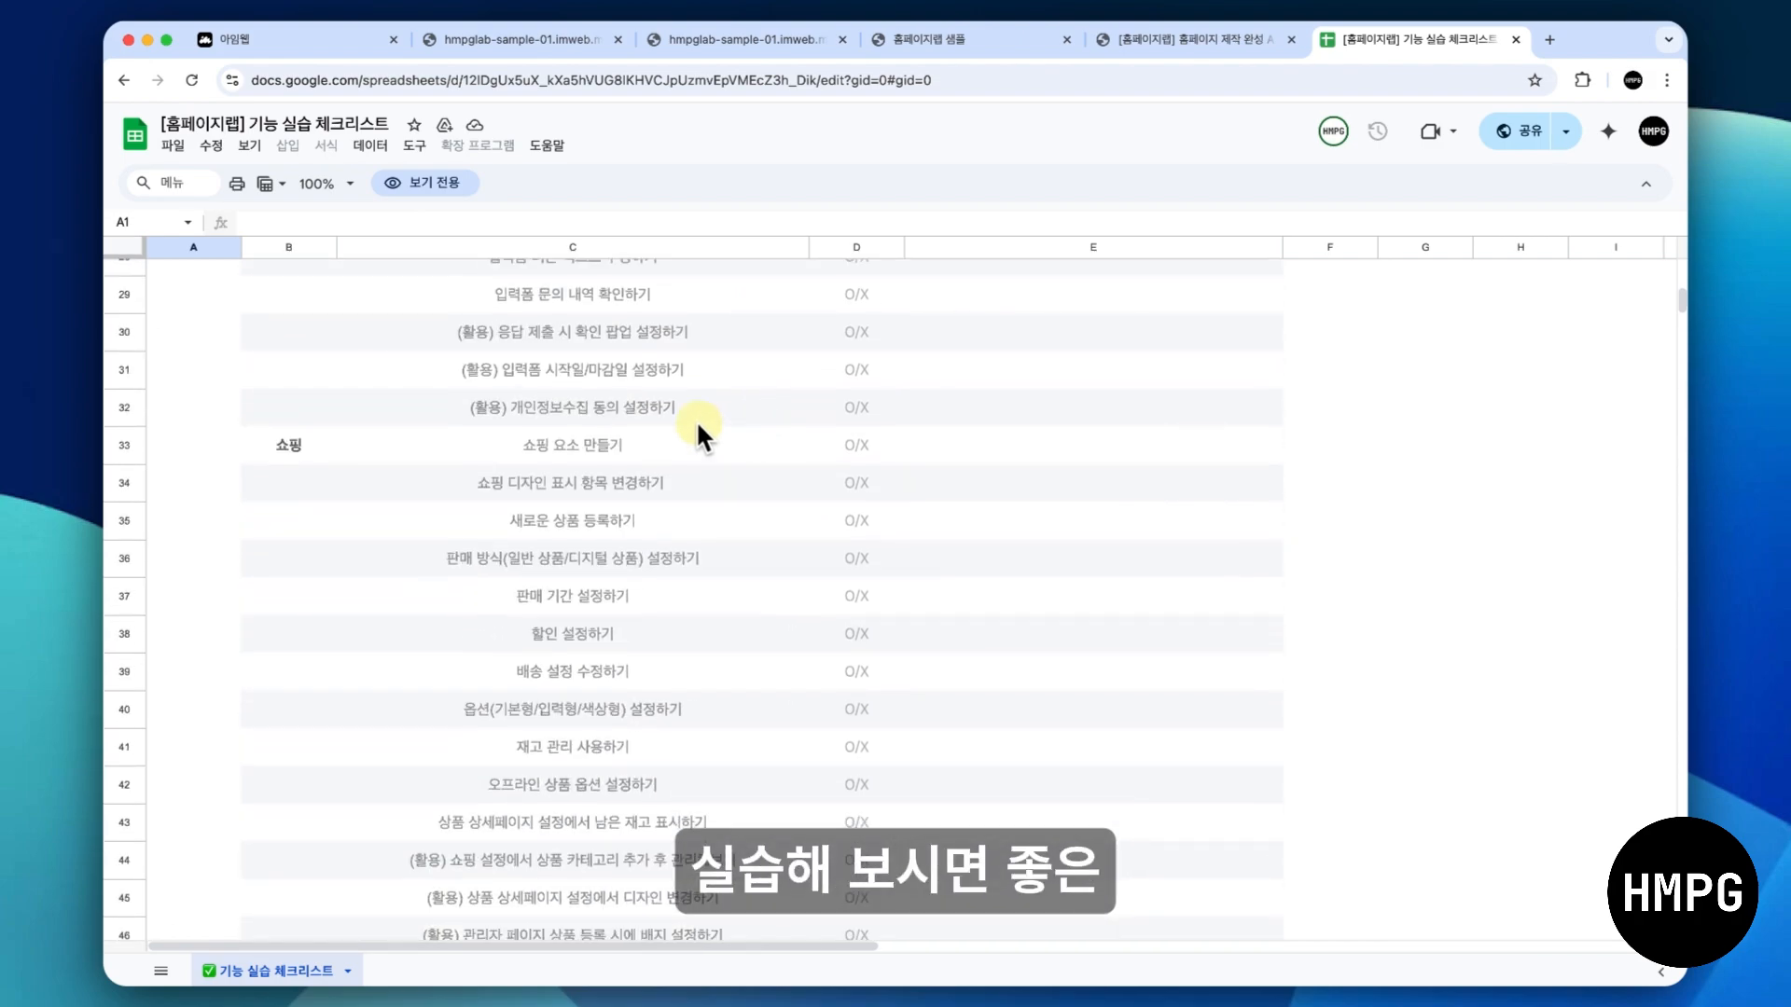
pyautogui.click(611, 340)
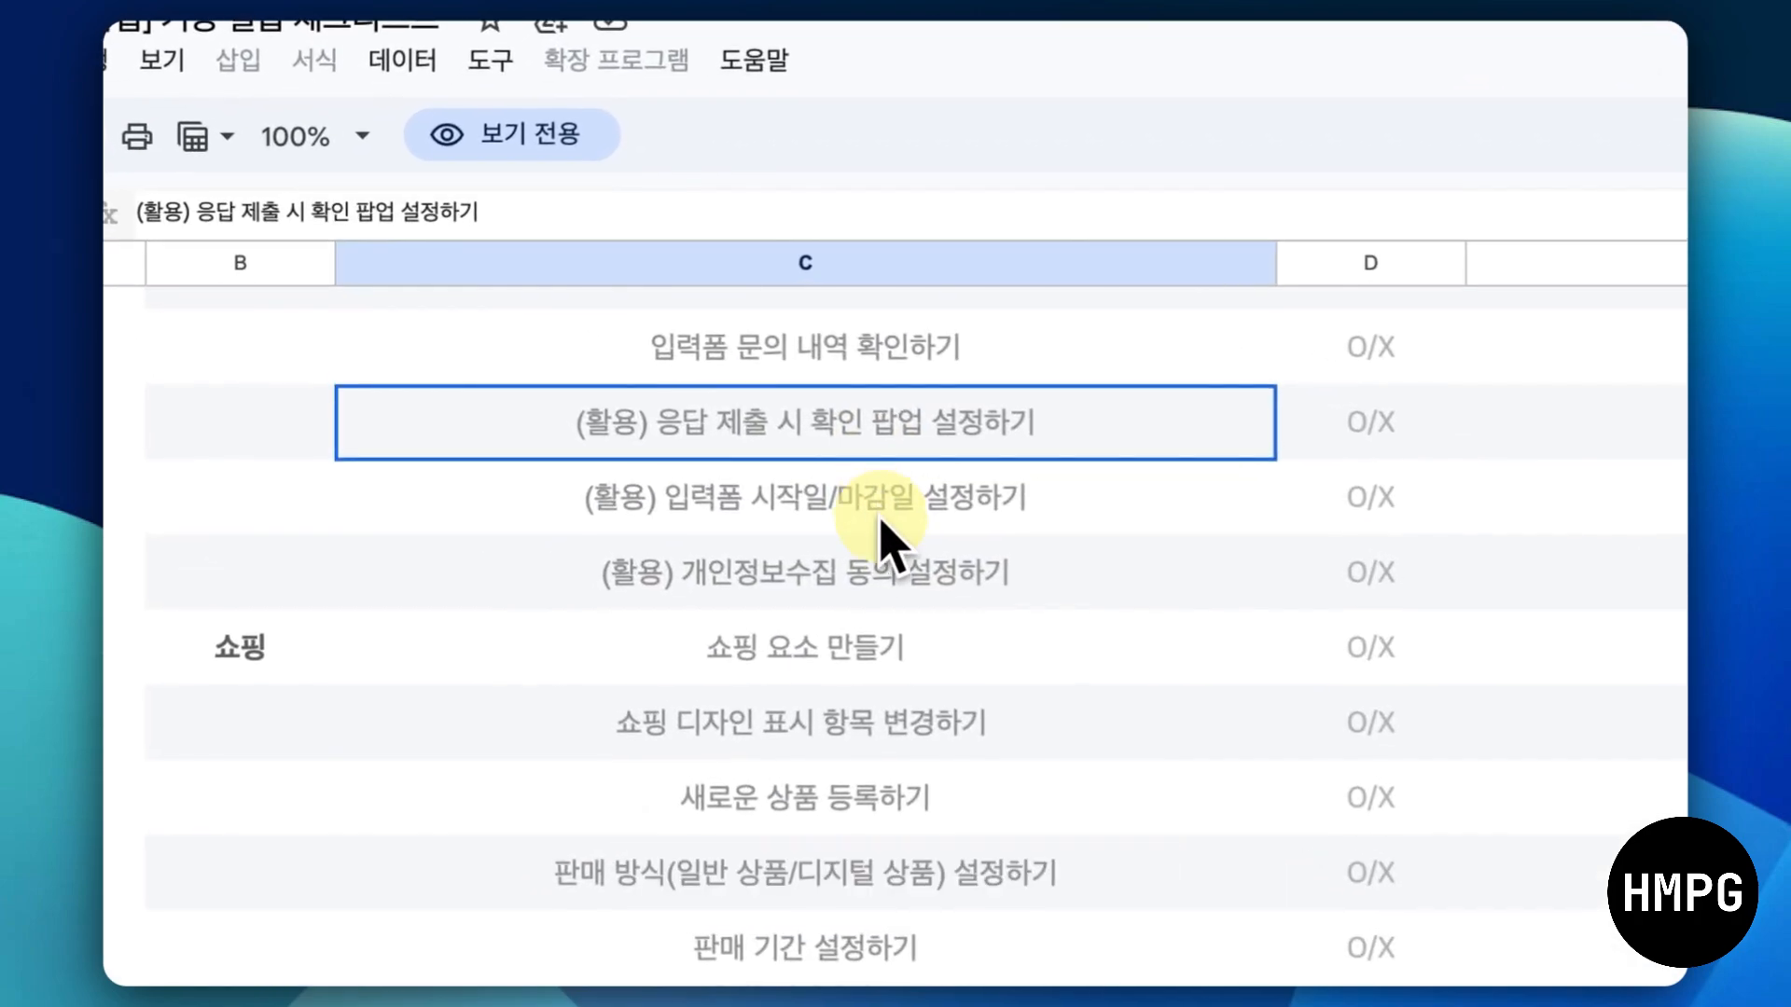
pyautogui.click(882, 573)
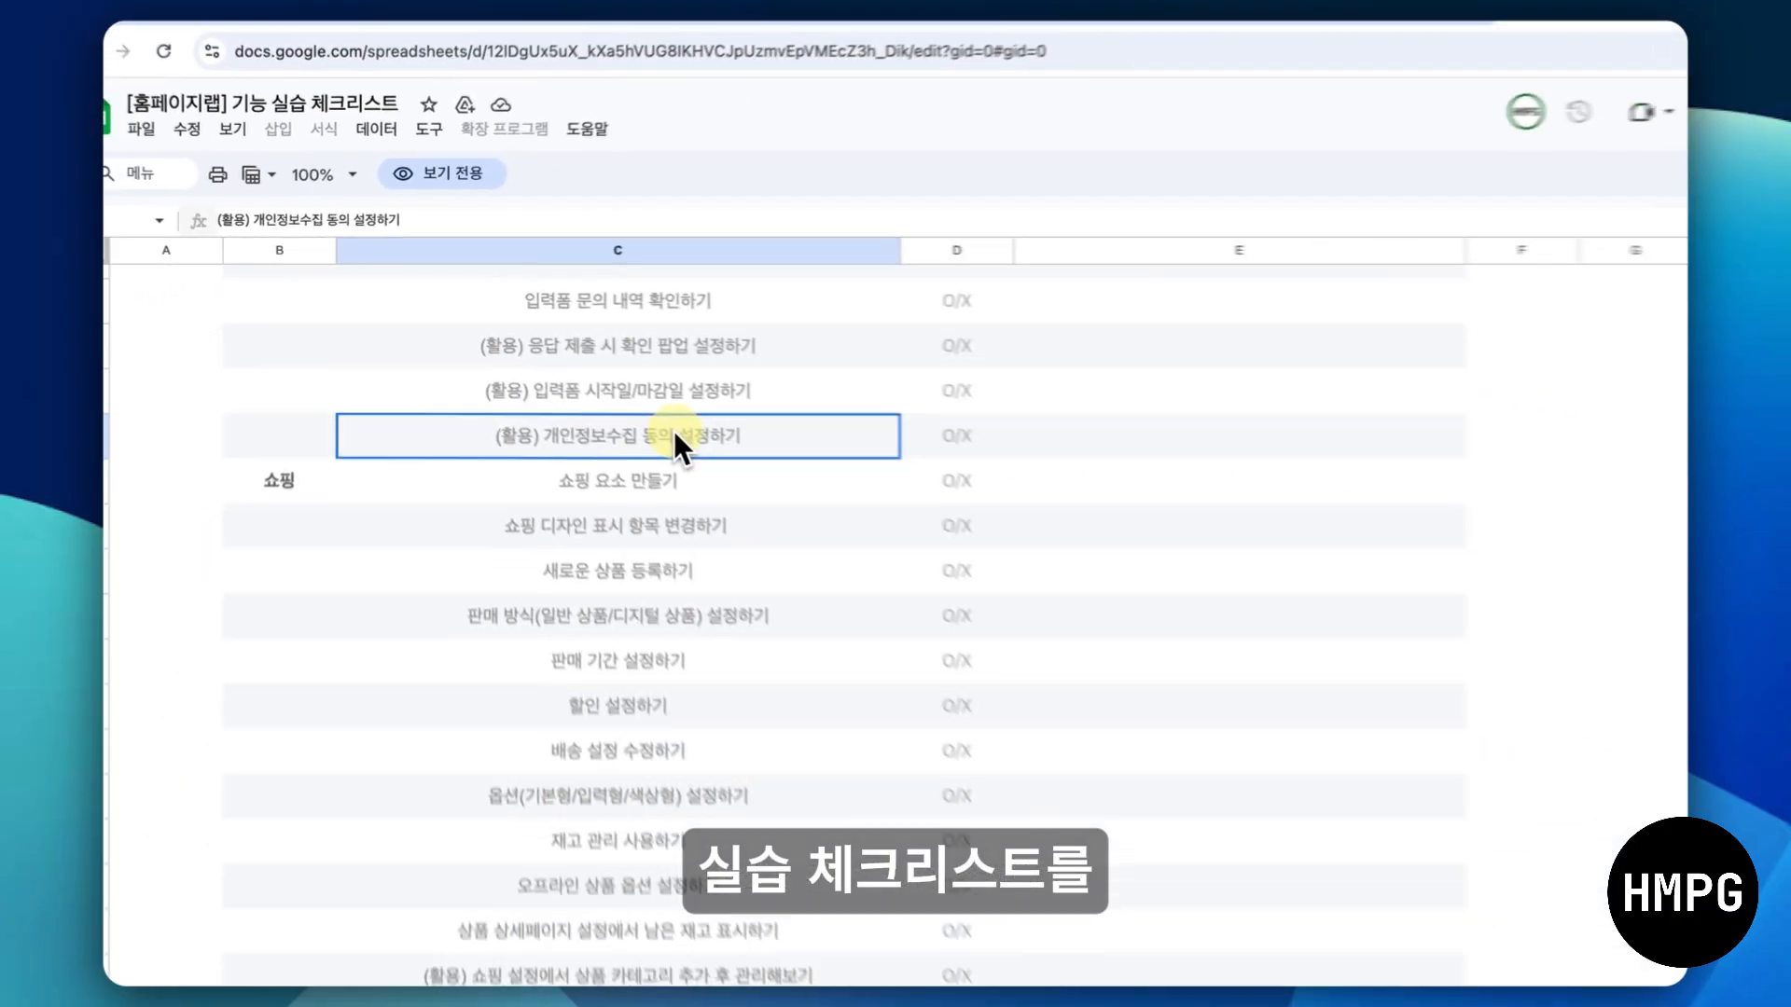
pyautogui.scroll(-2, 903, 567)
pyautogui.scroll(7, 903, 567)
pyautogui.scroll(5, 620, 401)
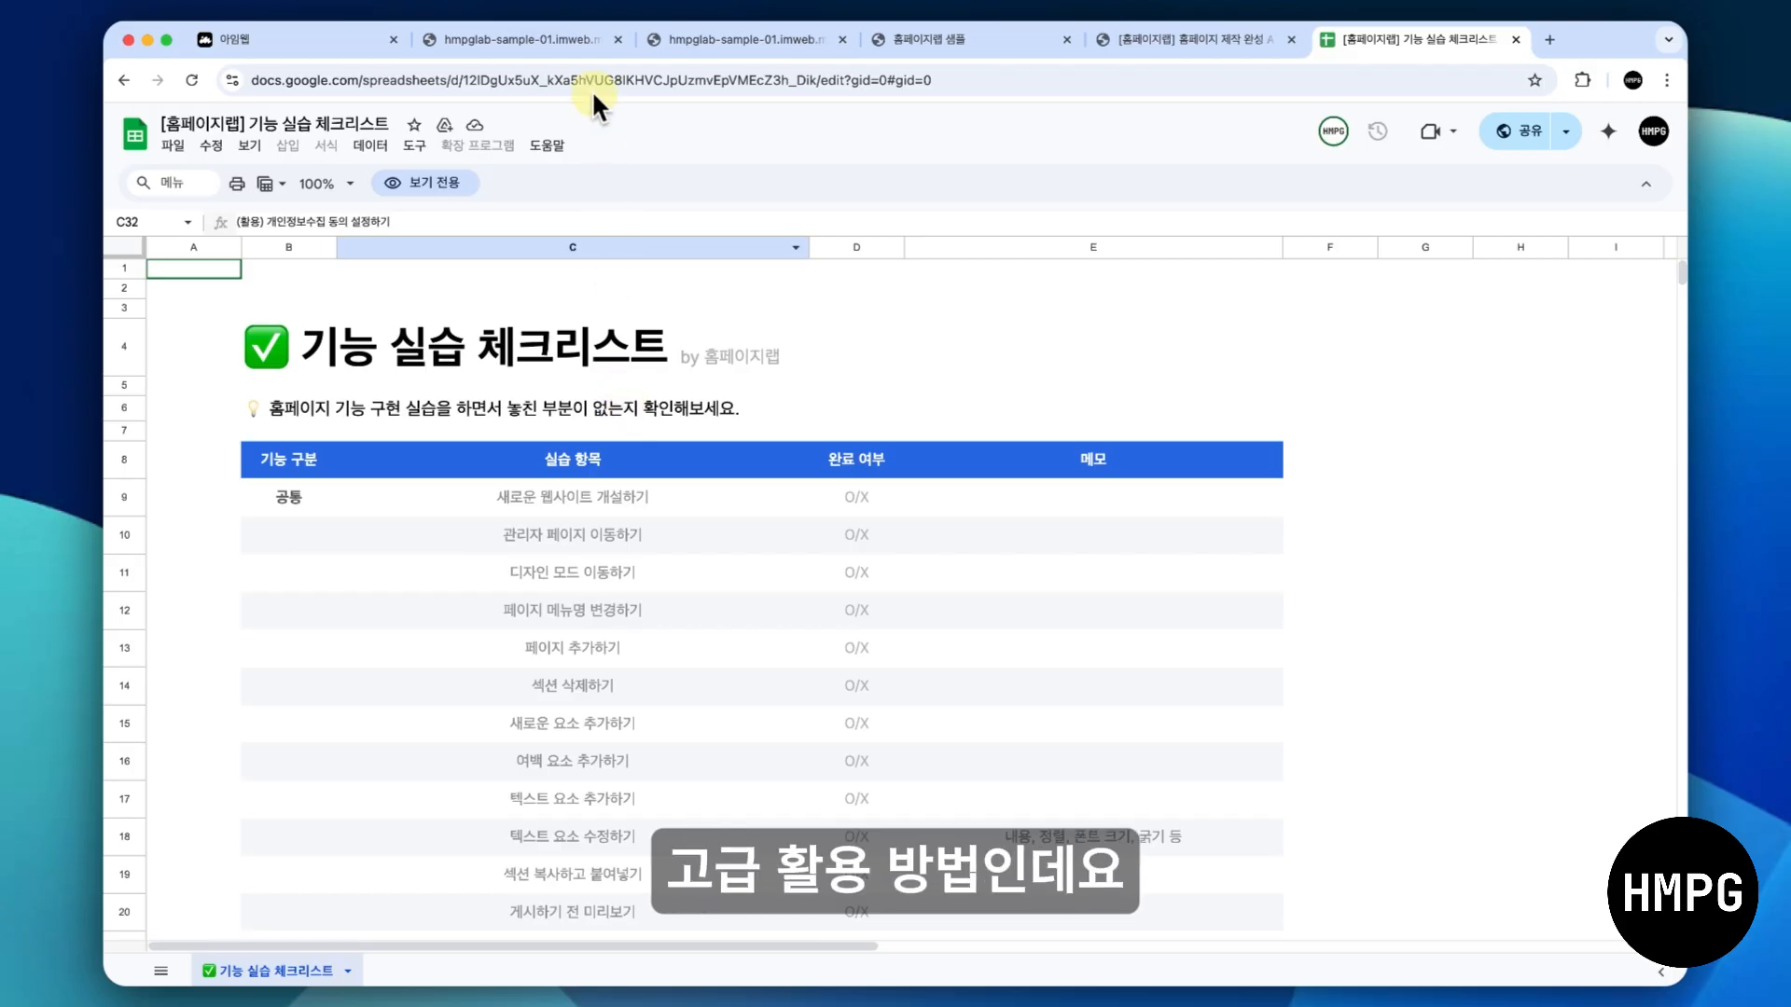
# - Switch to the imweb admin site and open the 입력폼 submissions under 컨텐츠 관리
pyautogui.click(574, 43)
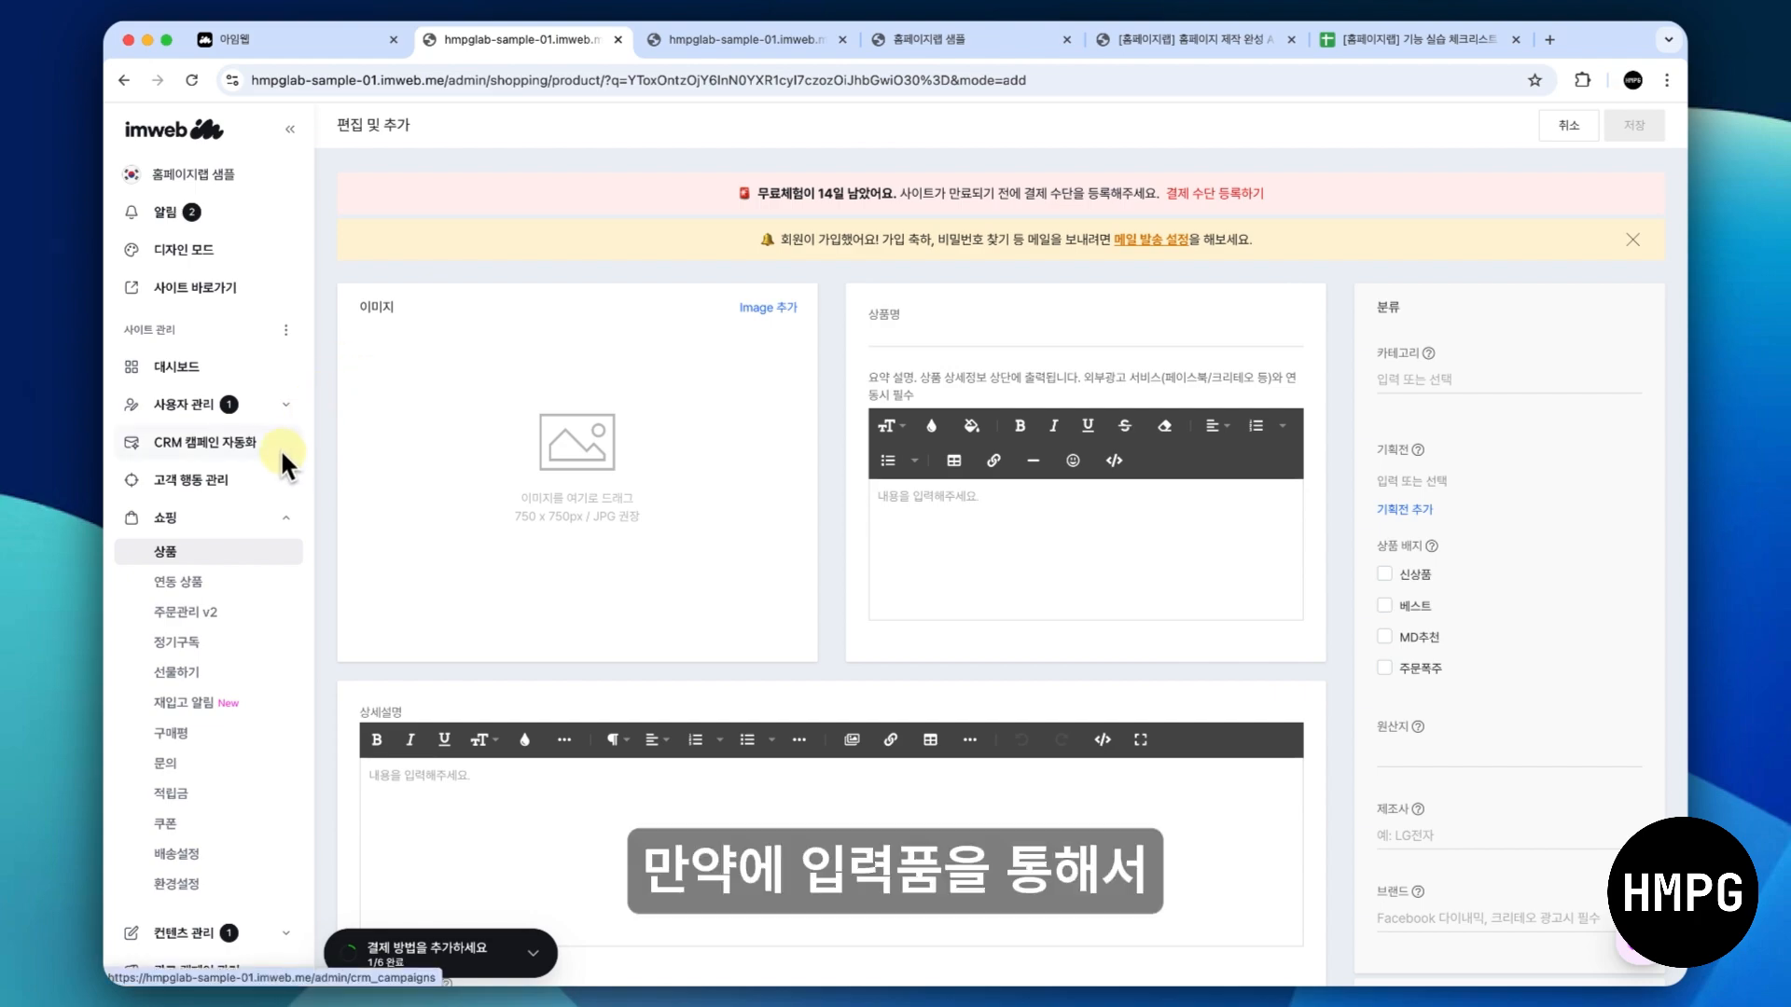
pyautogui.scroll(-3, 280, 450)
pyautogui.click(286, 802)
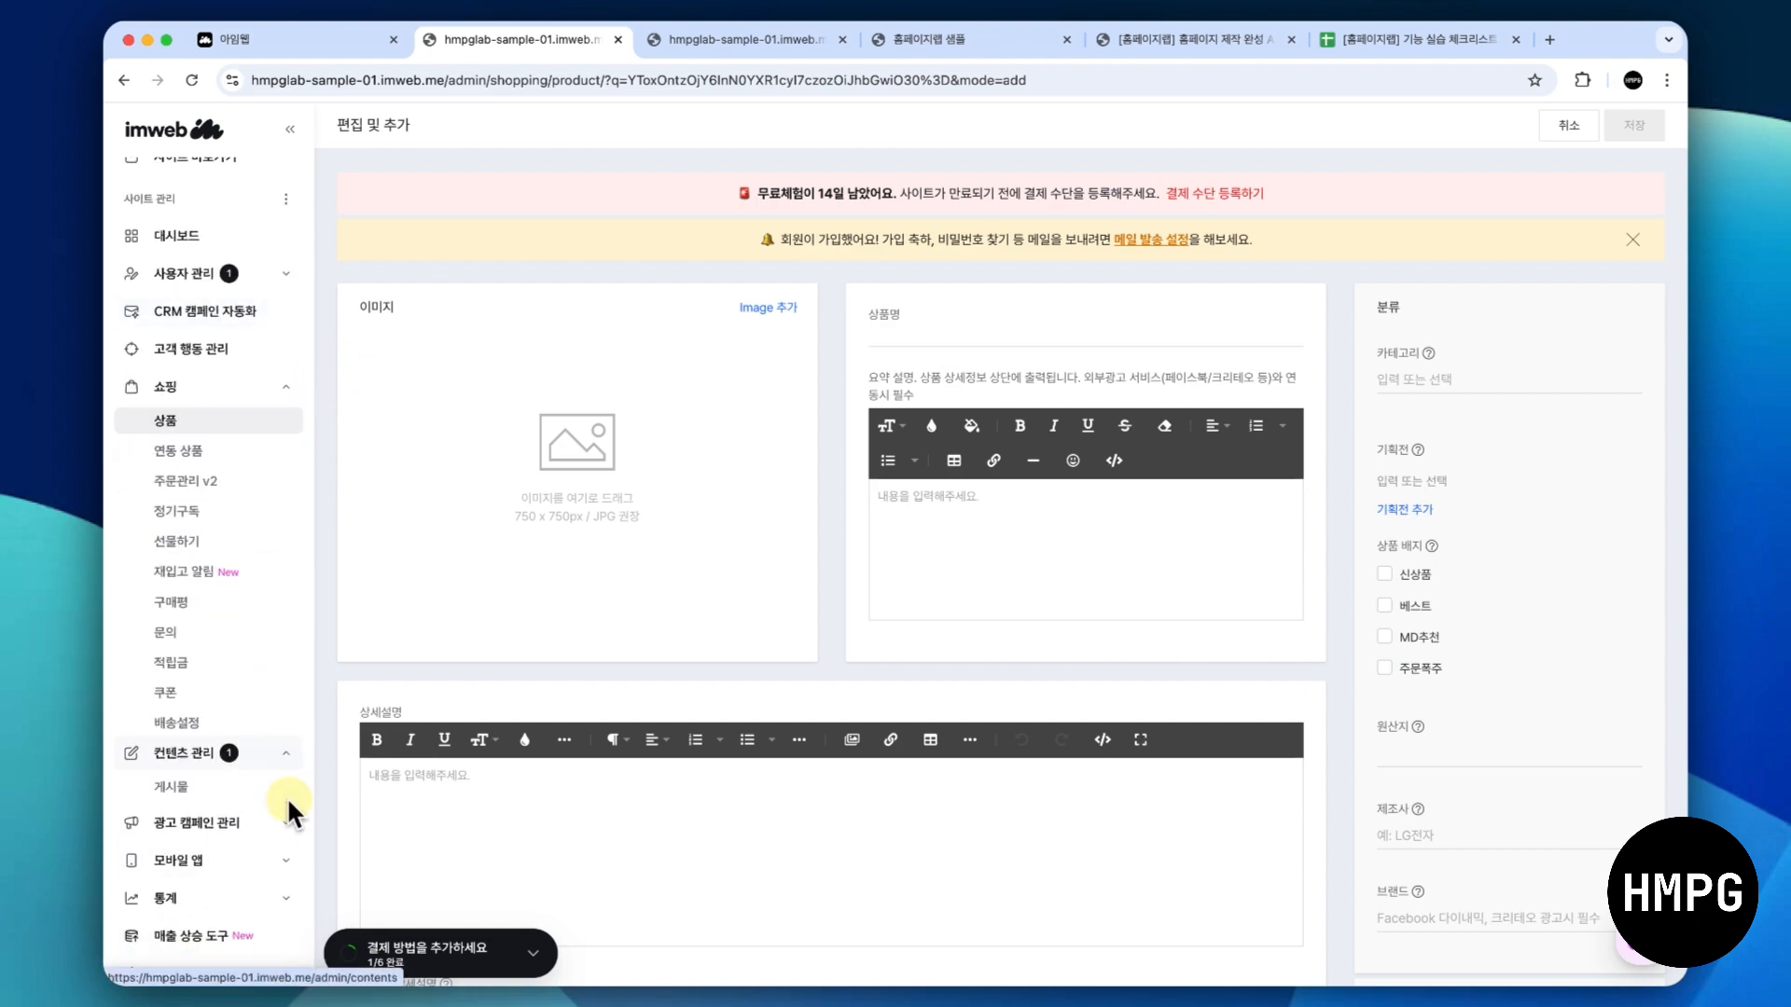
pyautogui.click(244, 515)
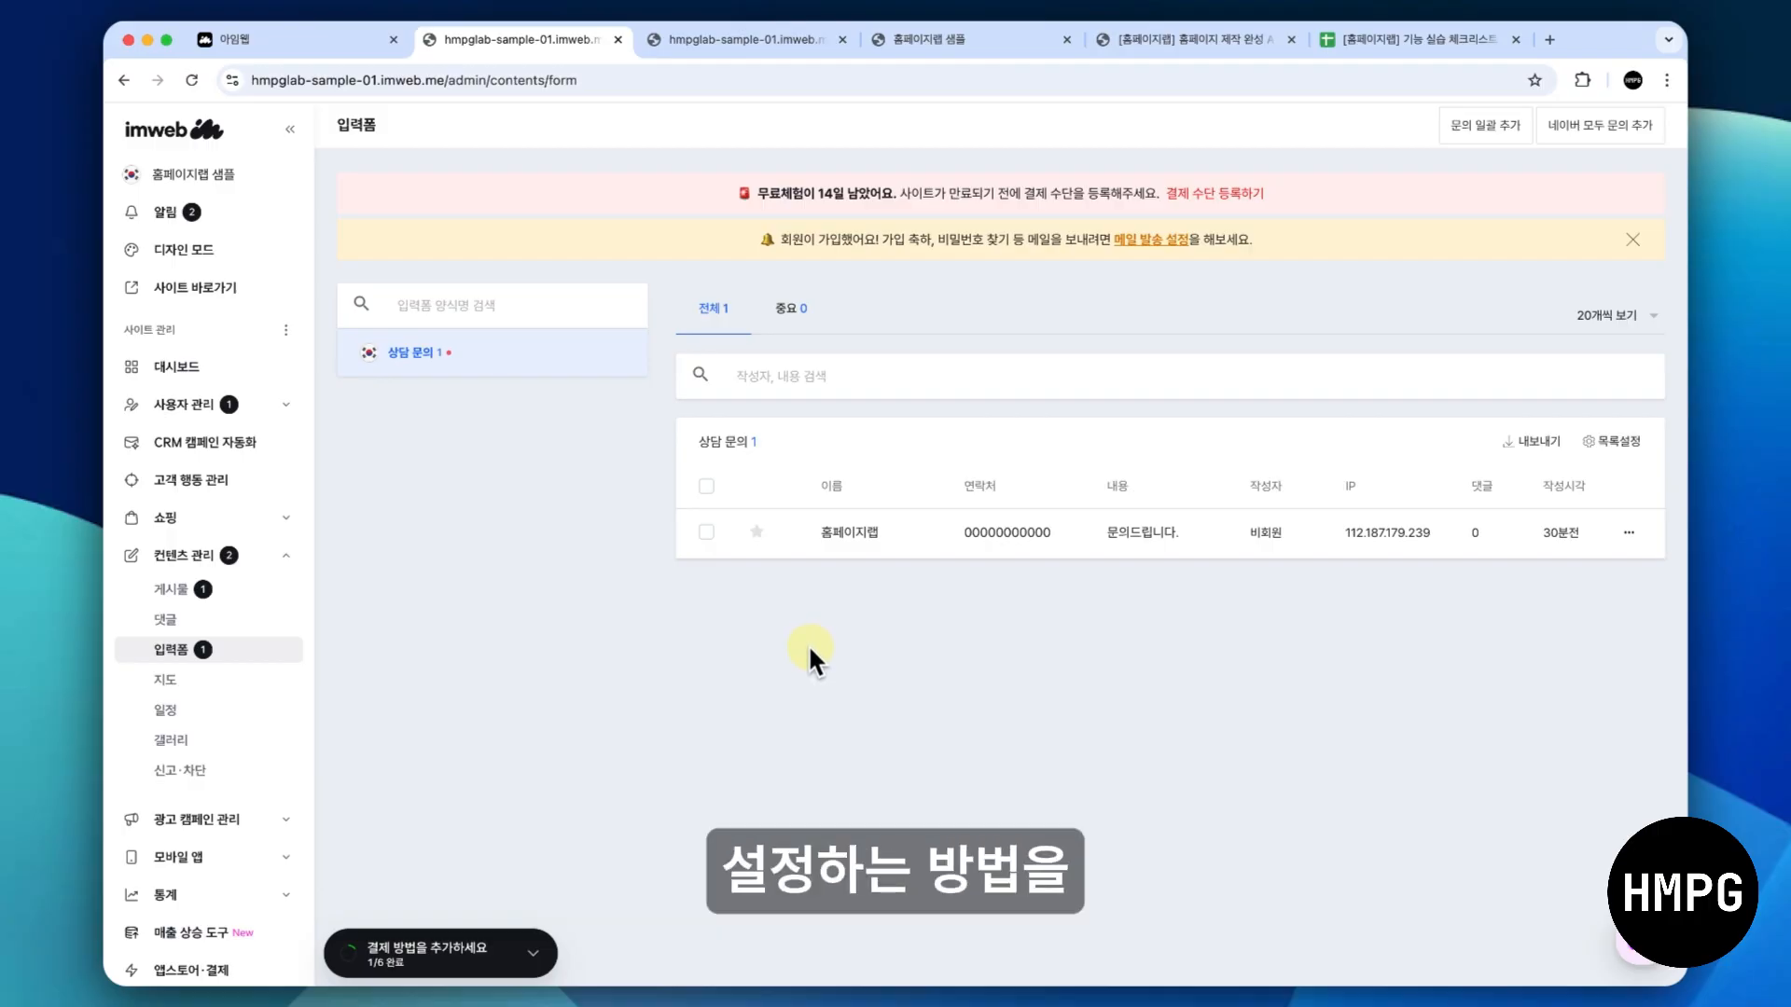
# - Examine the finished HMPG sample site's main page from the hero section through the portfolio, customer reviews and service sections
pyautogui.click(795, 42)
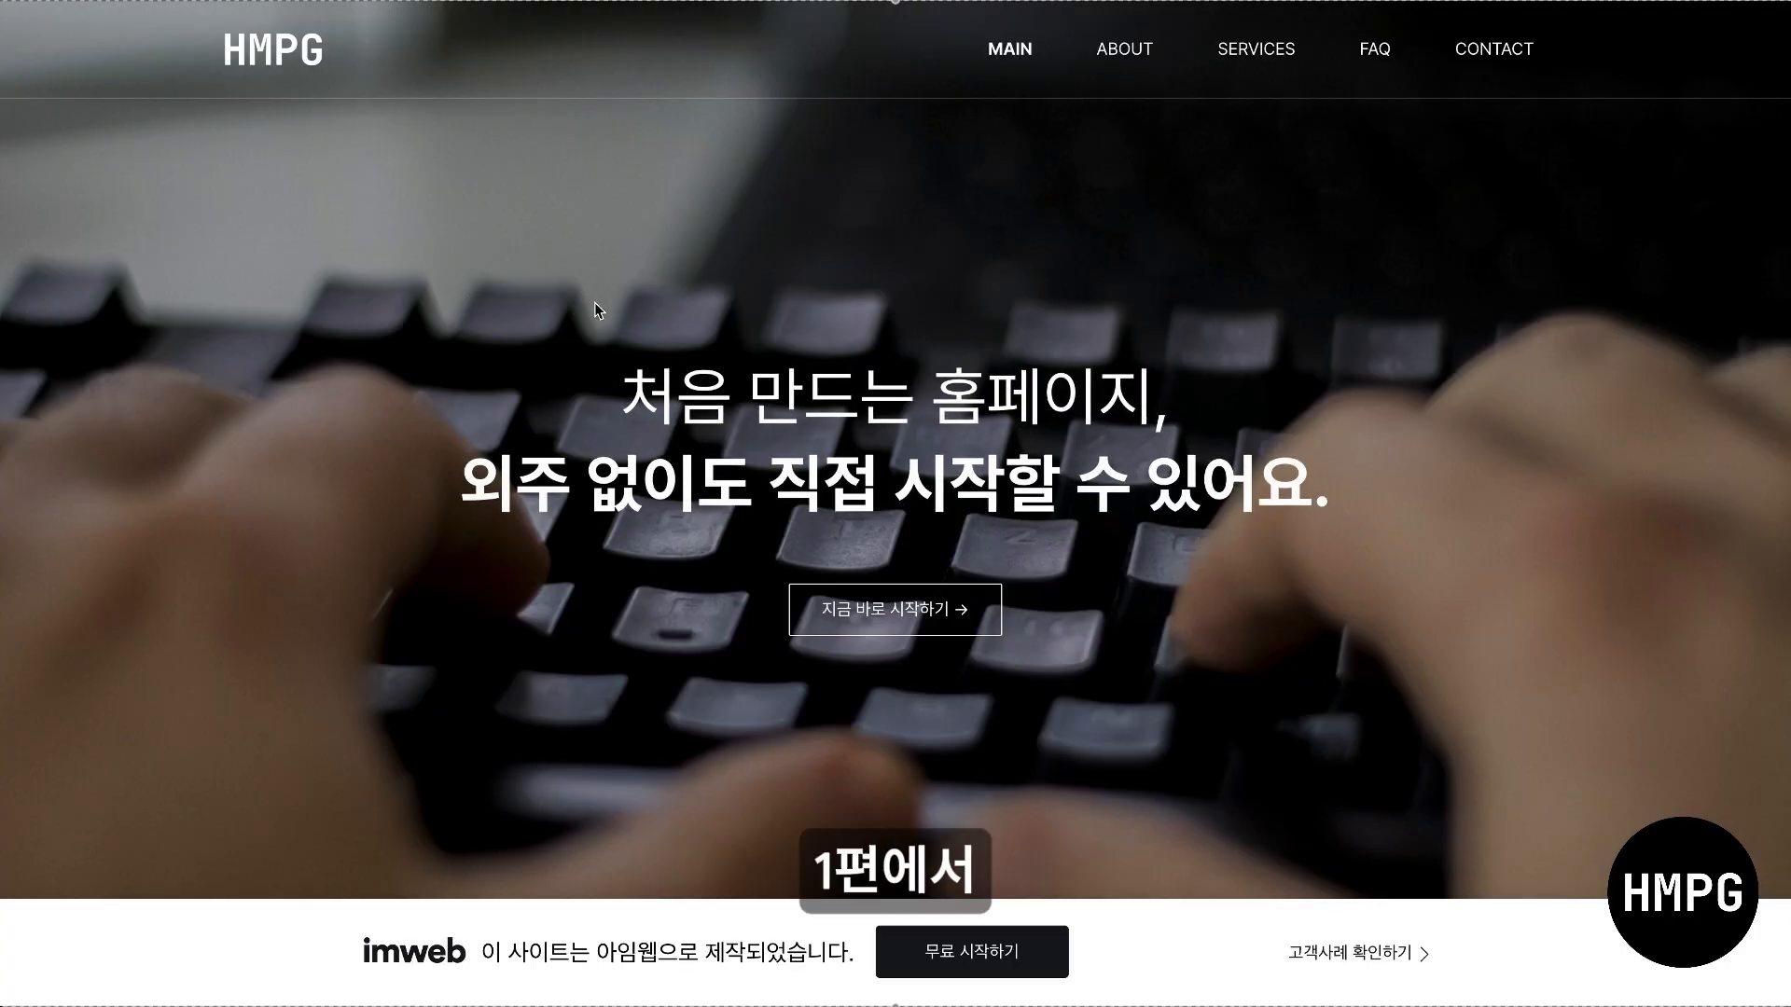
pyautogui.scroll(-2, 595, 303)
pyautogui.scroll(-10, 595, 303)
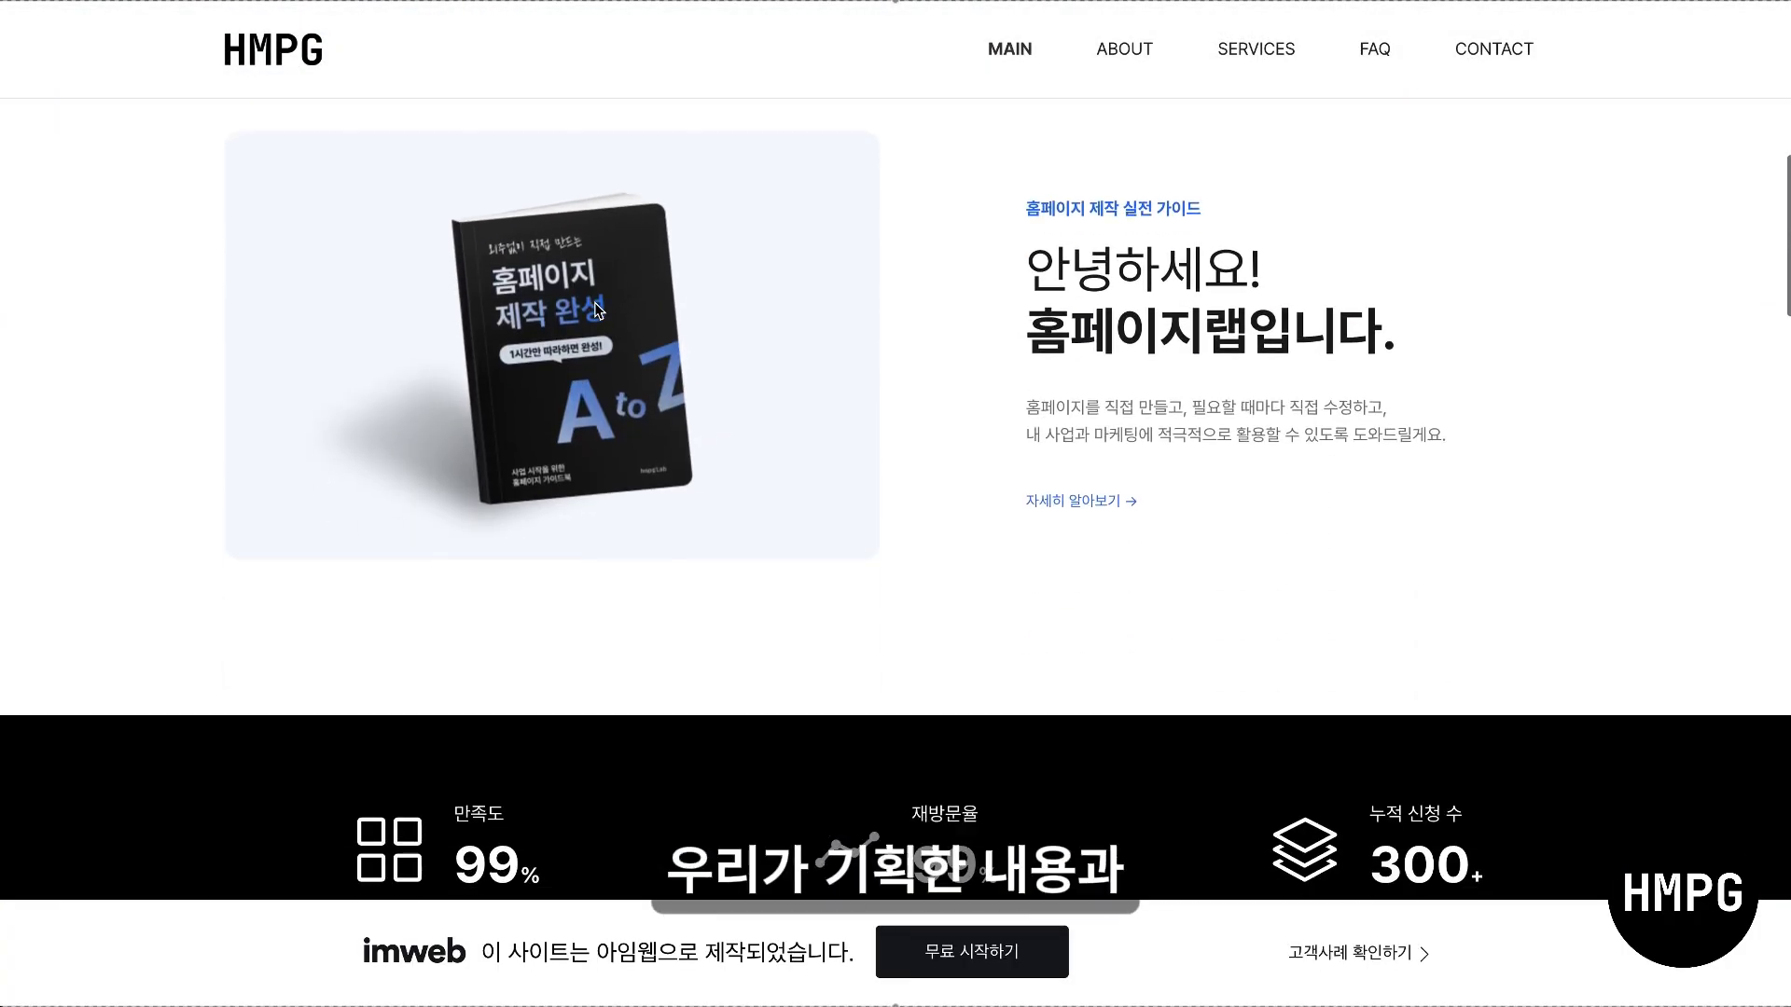
pyautogui.scroll(-8, 598, 311)
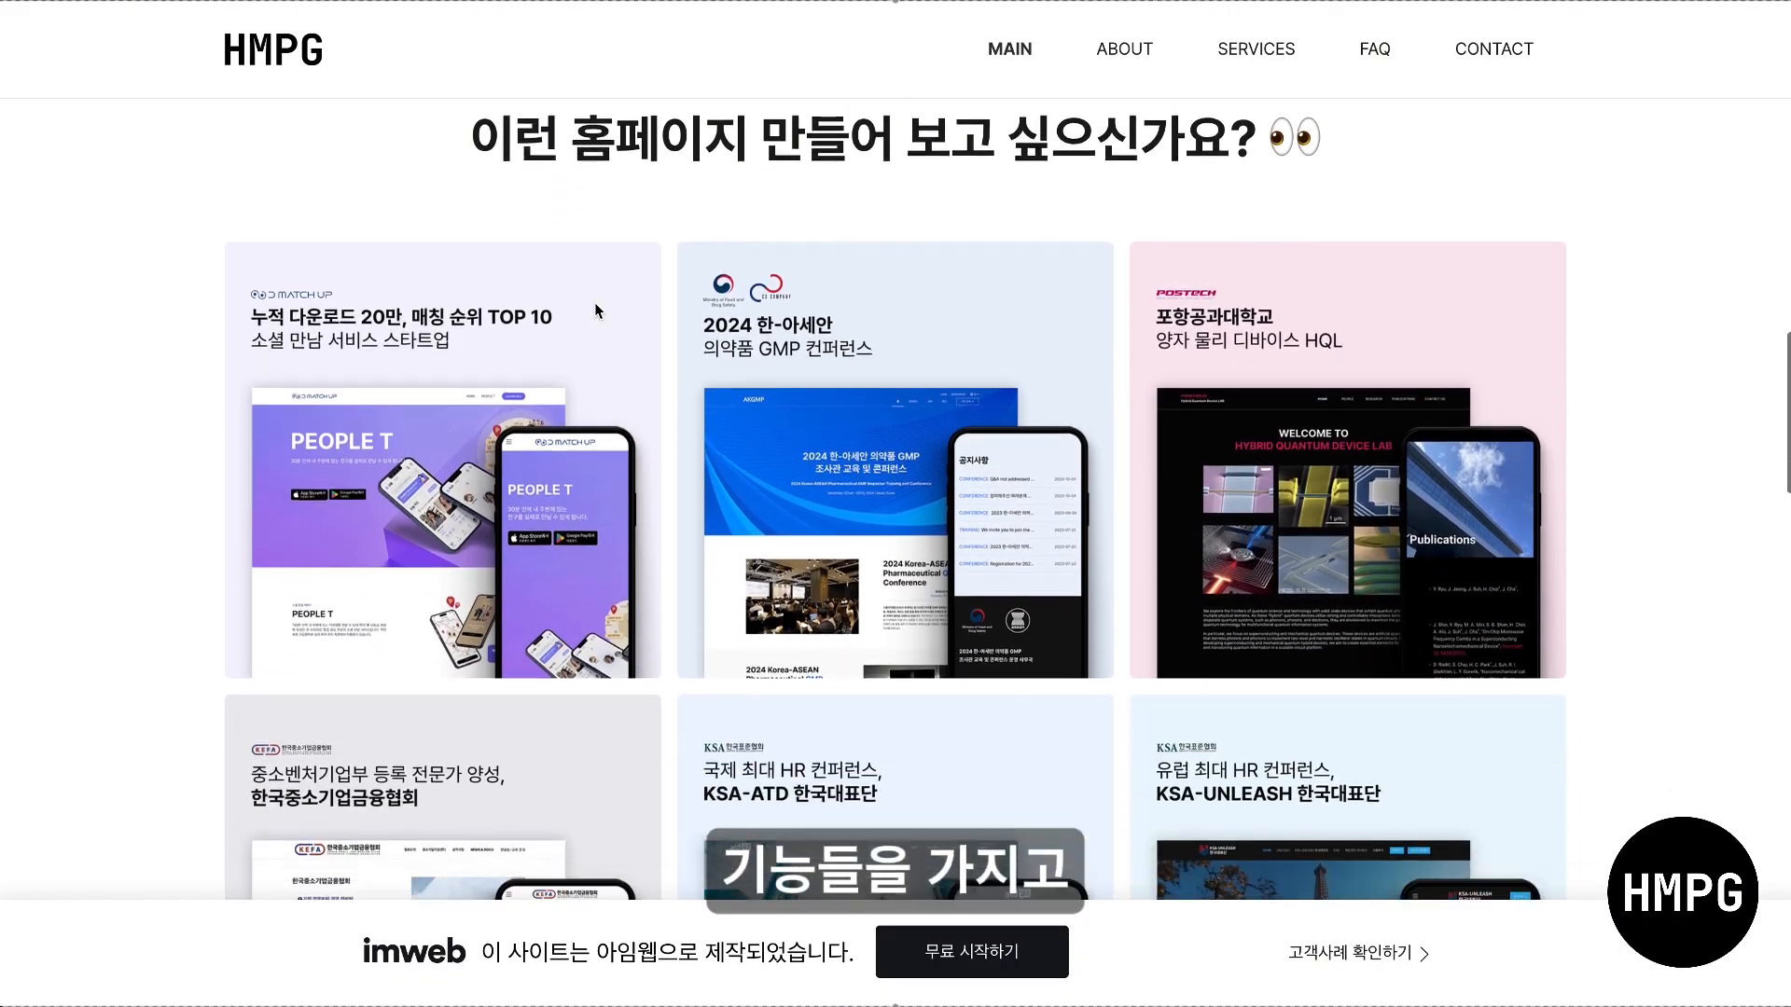
pyautogui.scroll(-6, 595, 303)
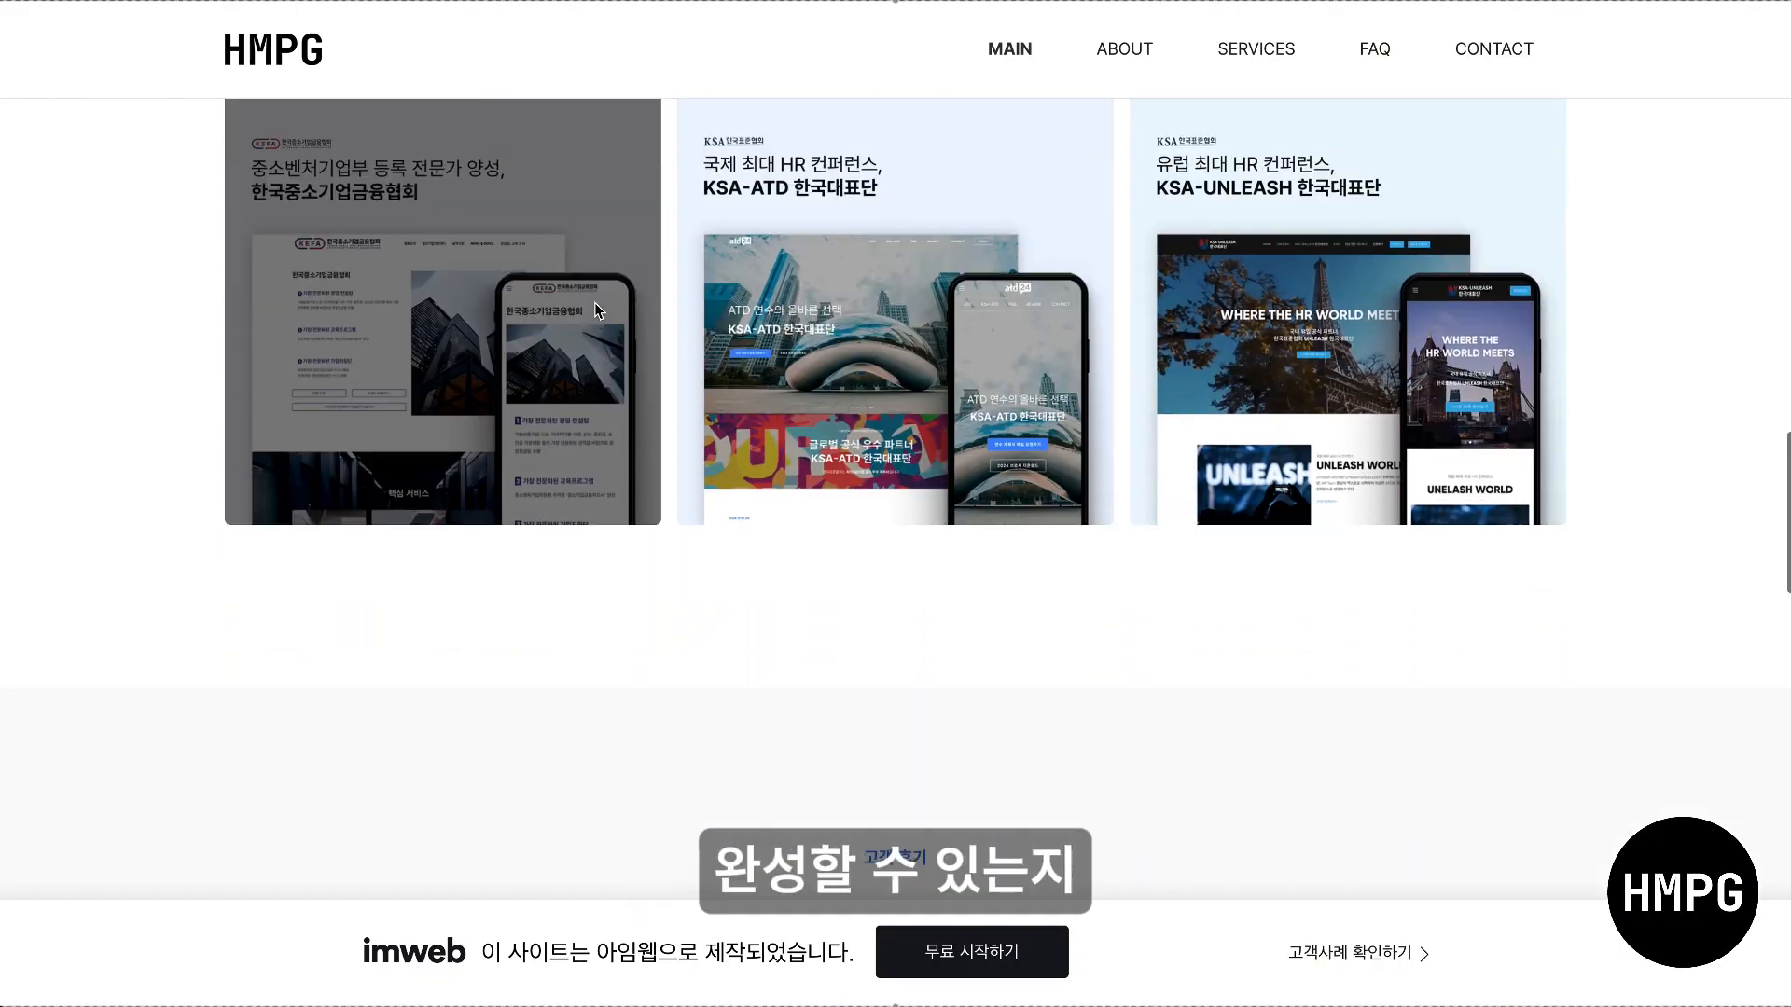
pyautogui.scroll(-7, 595, 302)
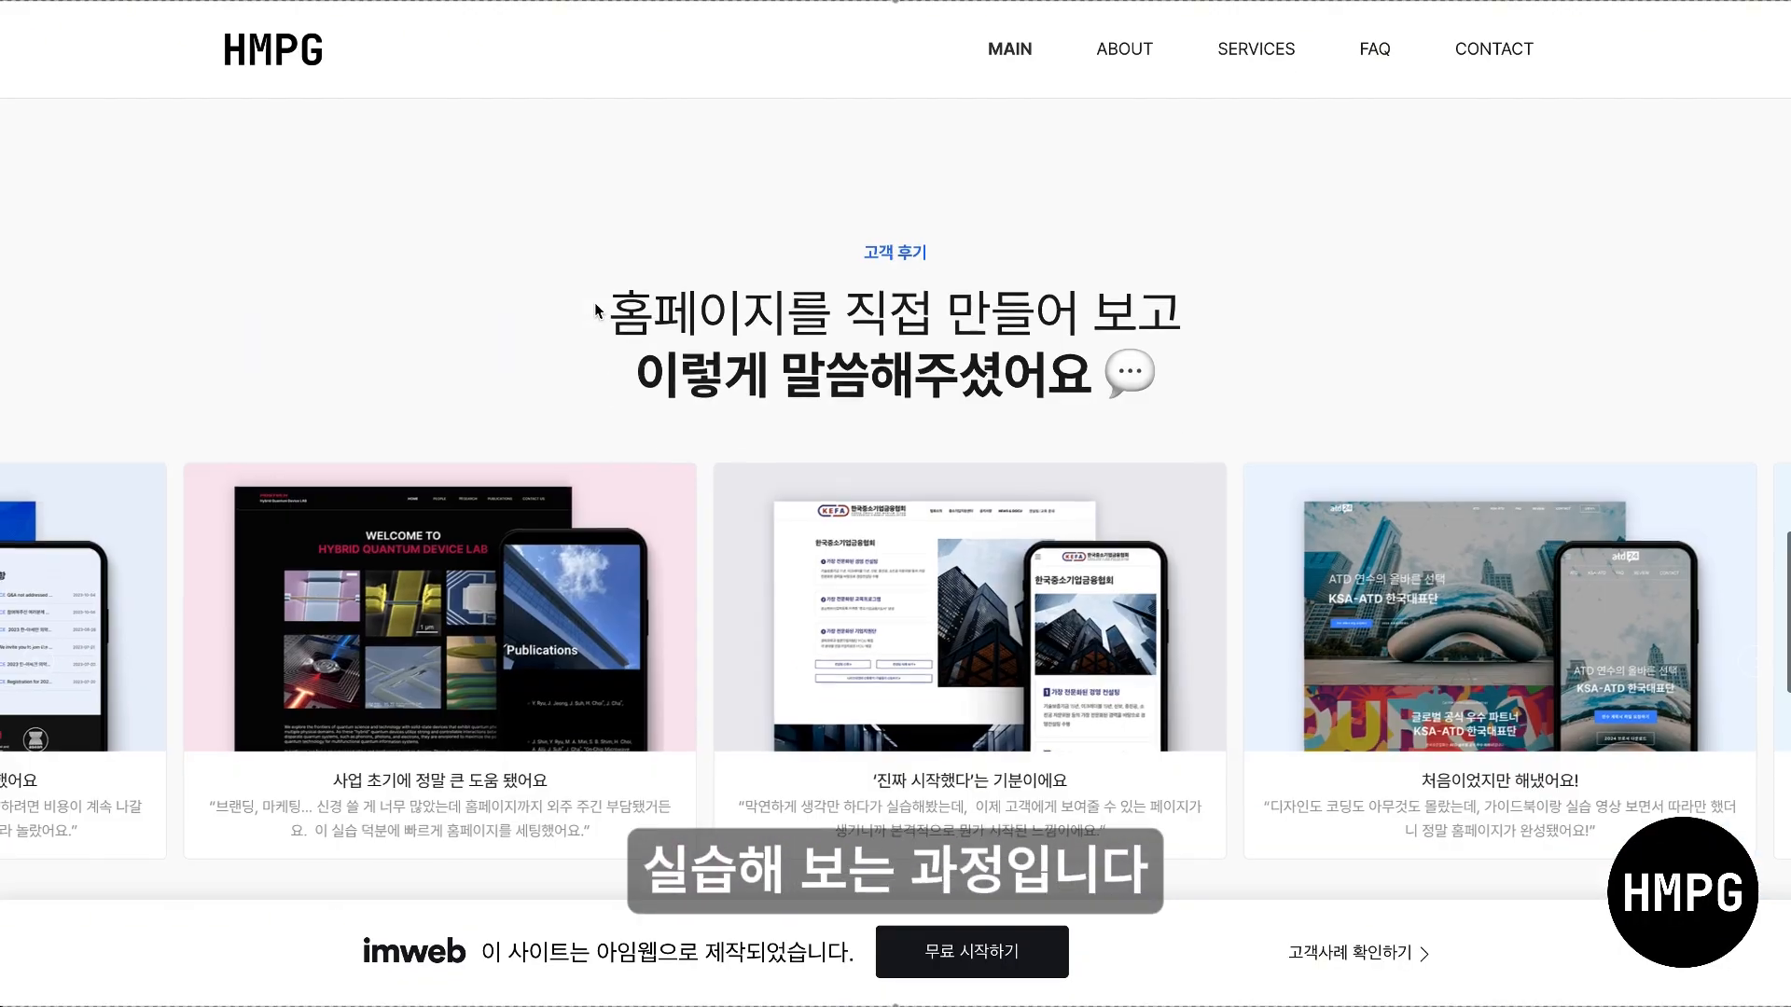
pyautogui.scroll(-10, 597, 310)
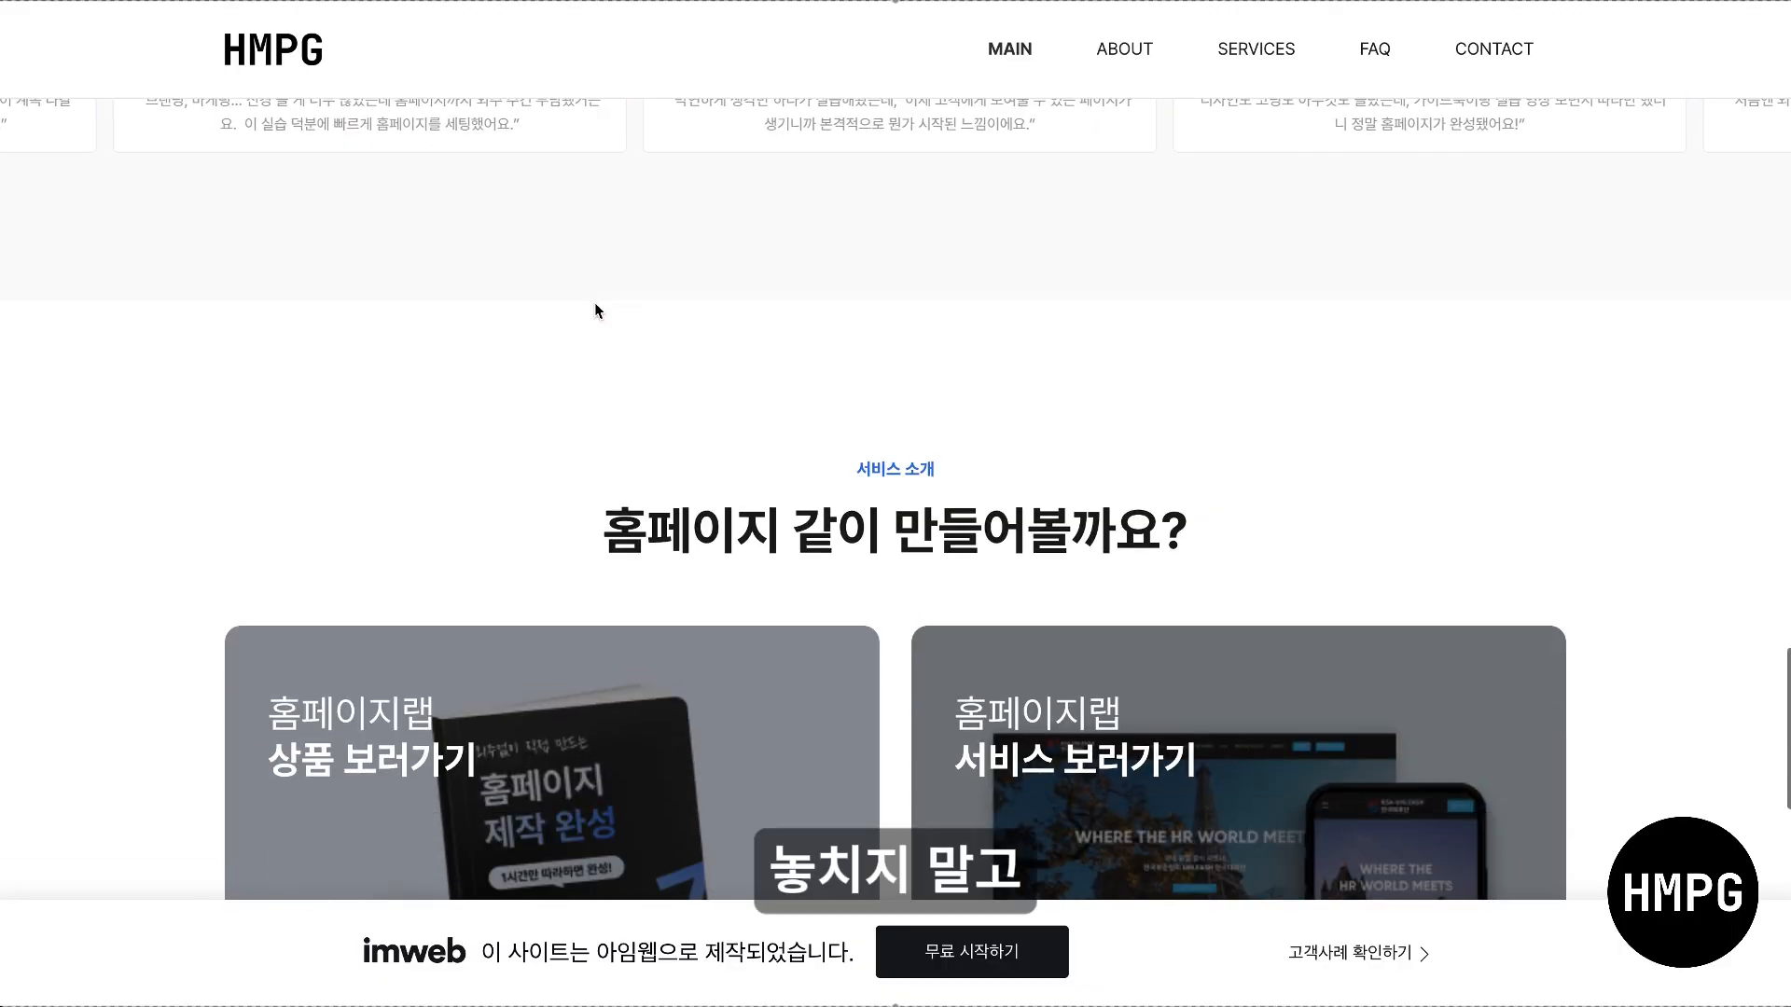
pyautogui.scroll(-7, 597, 309)
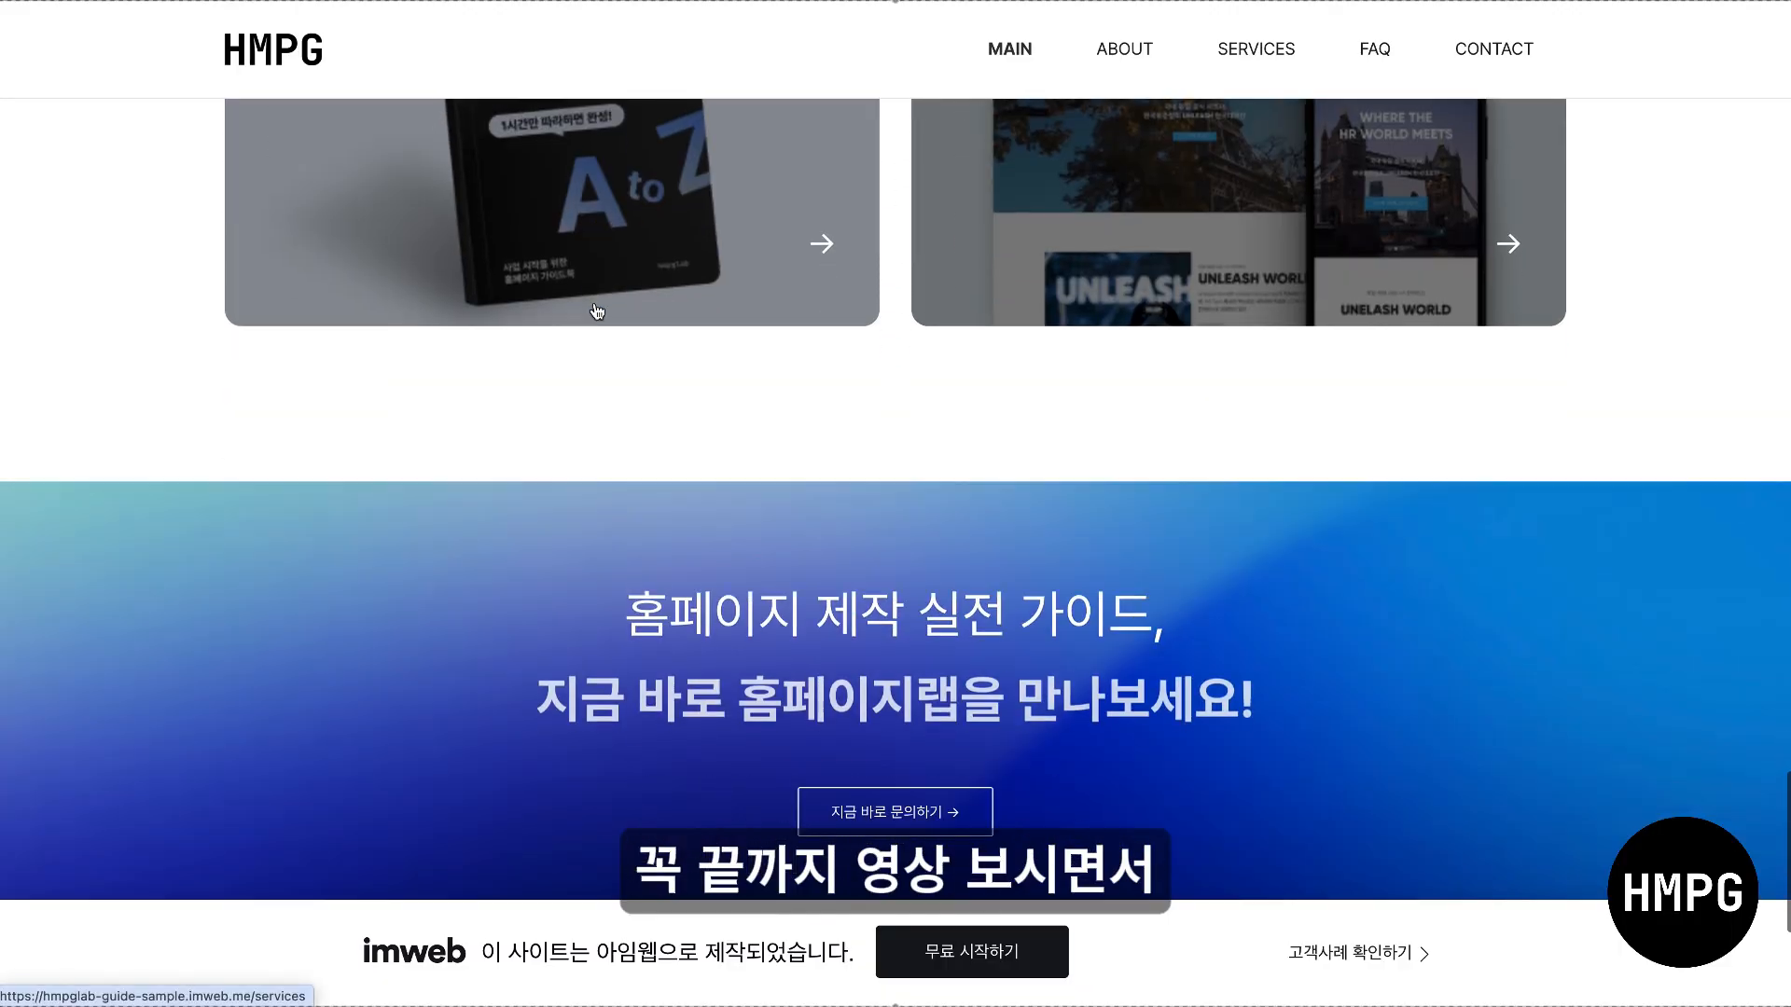
pyautogui.scroll(20, 596, 304)
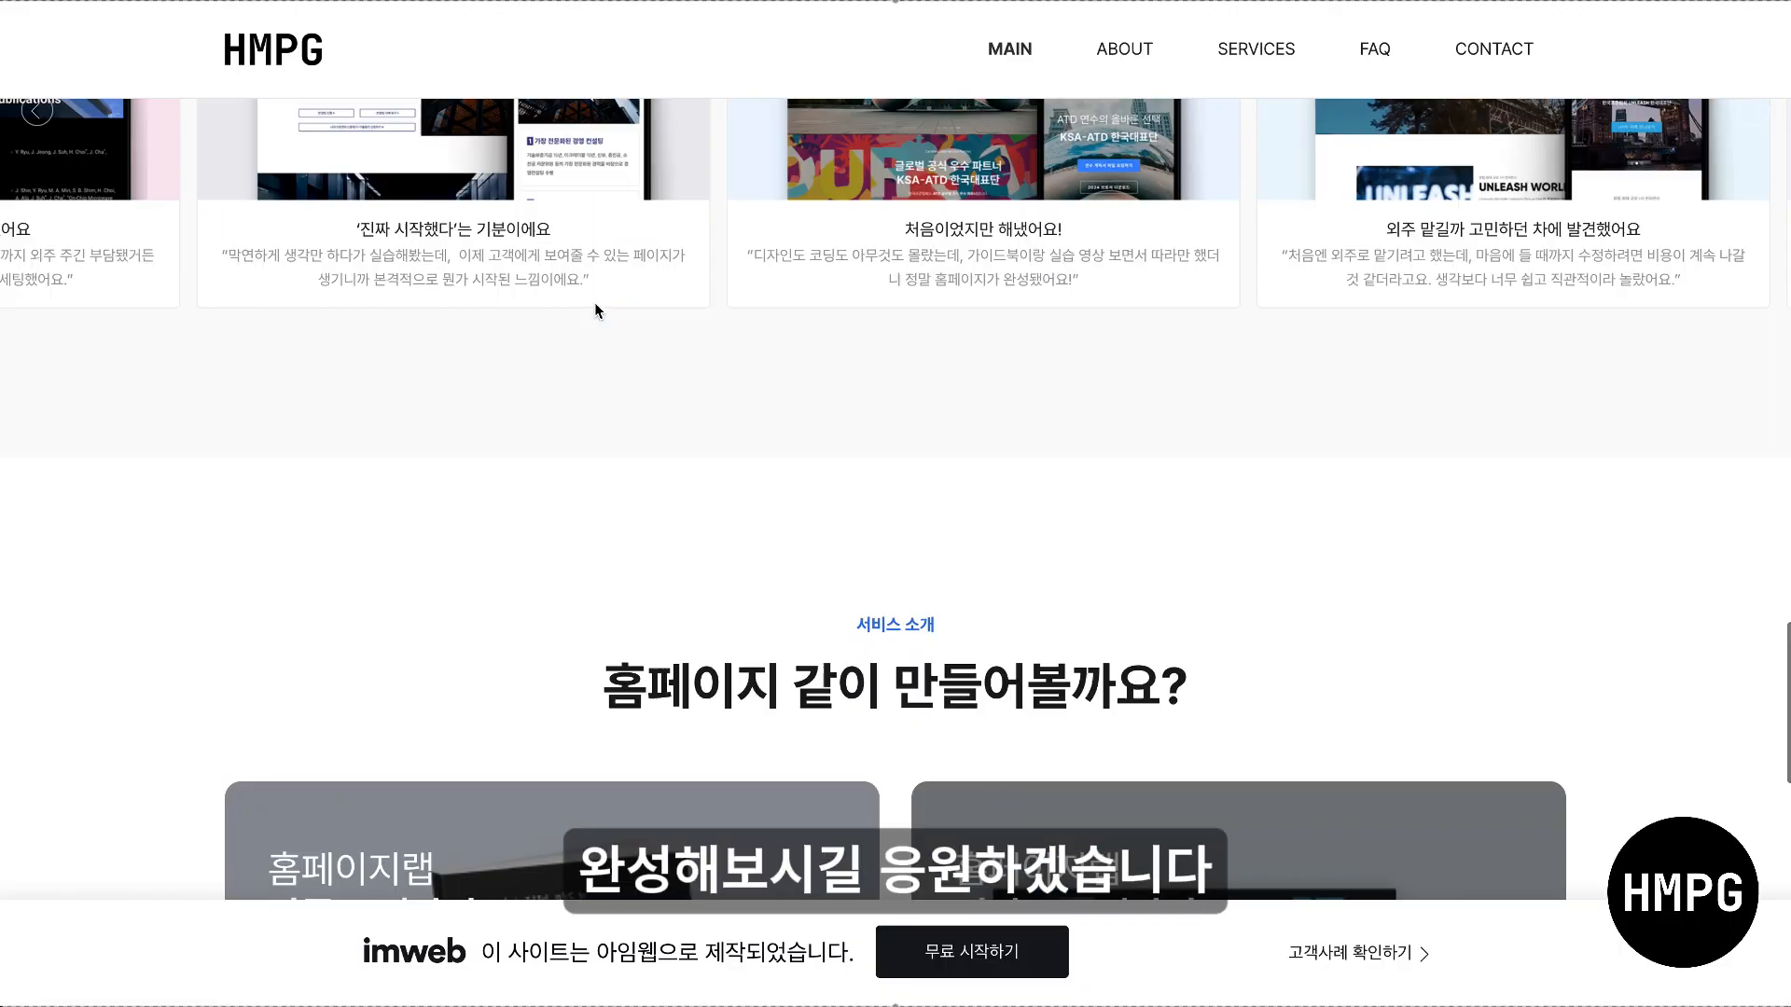
pyautogui.scroll(10, 595, 304)
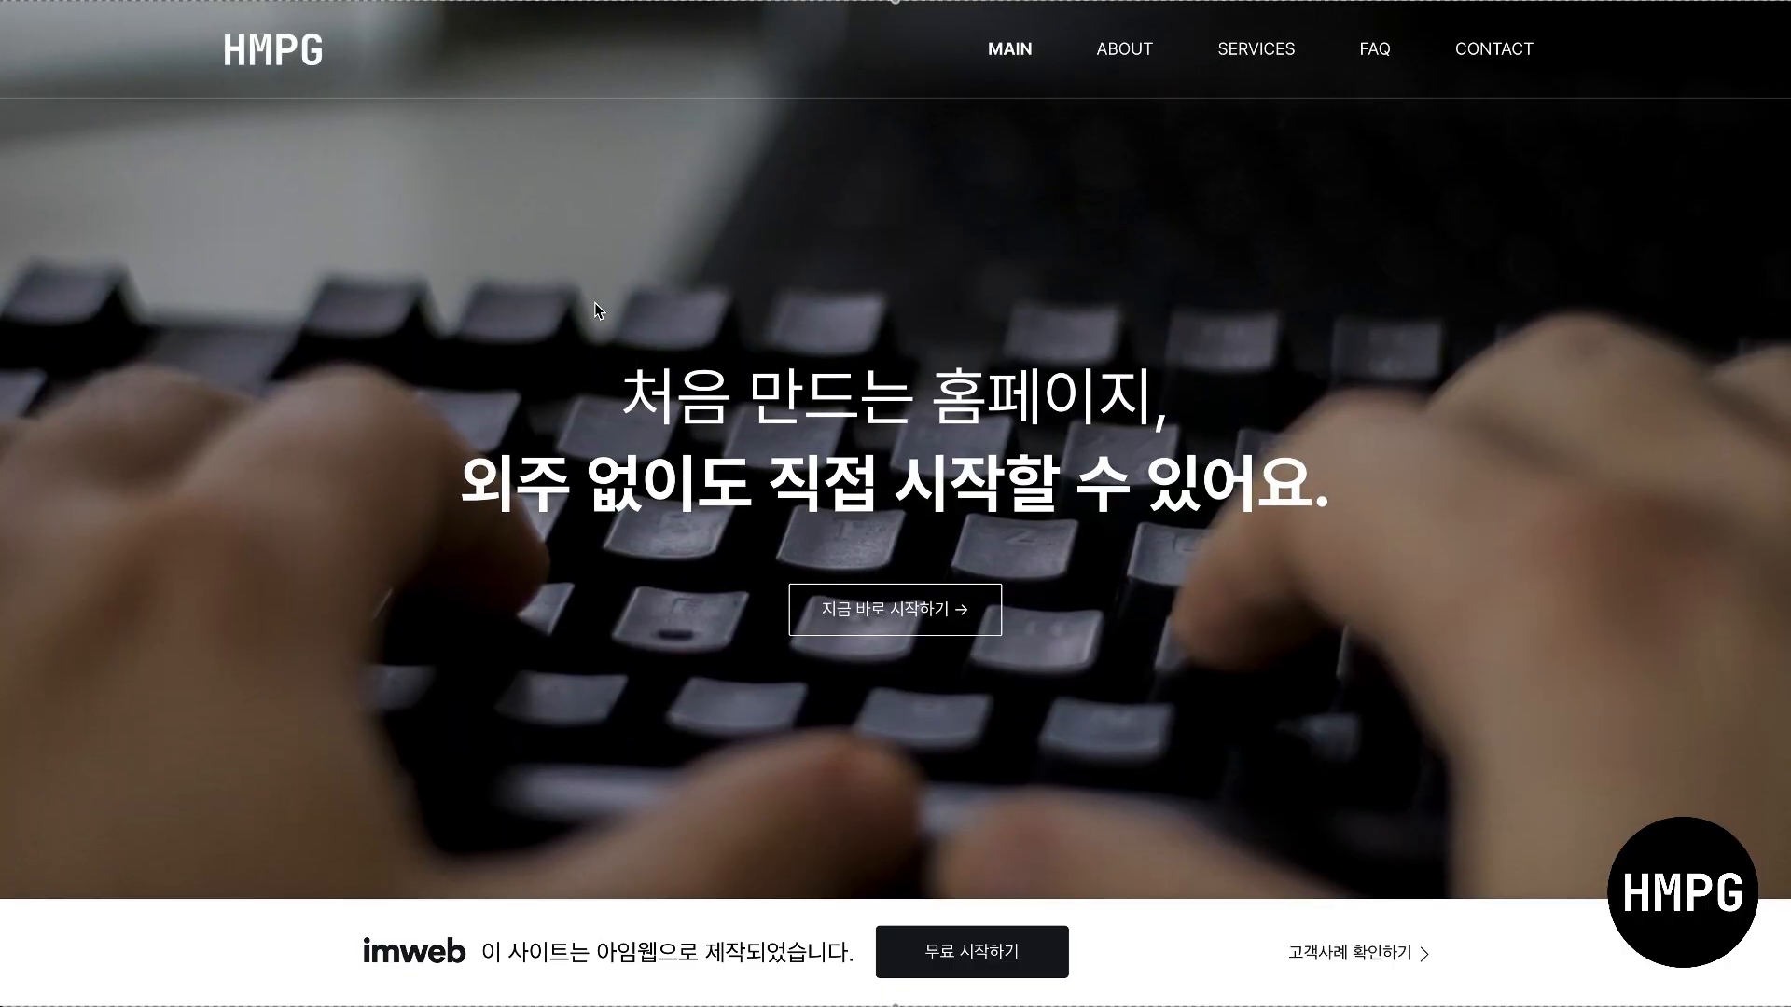